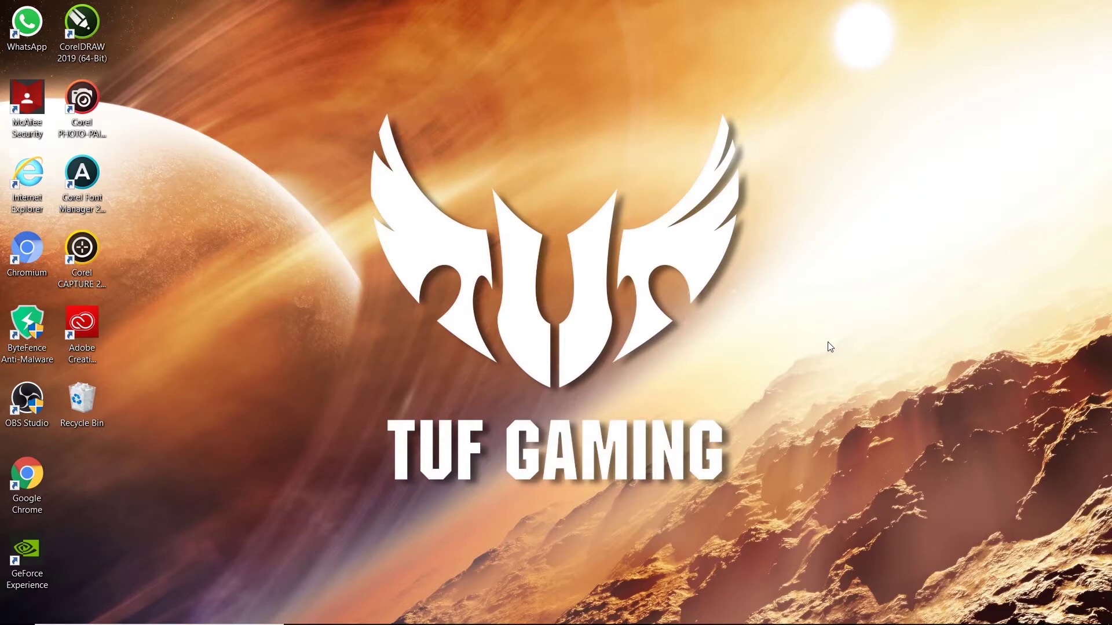
# Launch CorelDRAW 2019 from the desktop shortcut and start a new blank document
pyautogui.doubleClick(76, 33)
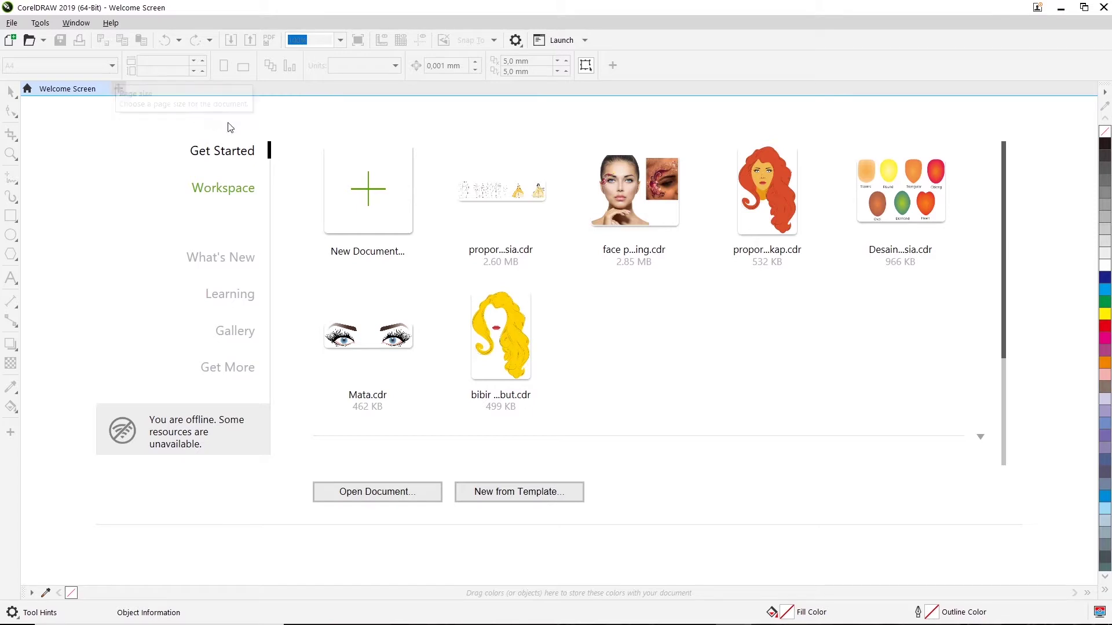
pyautogui.click(364, 191)
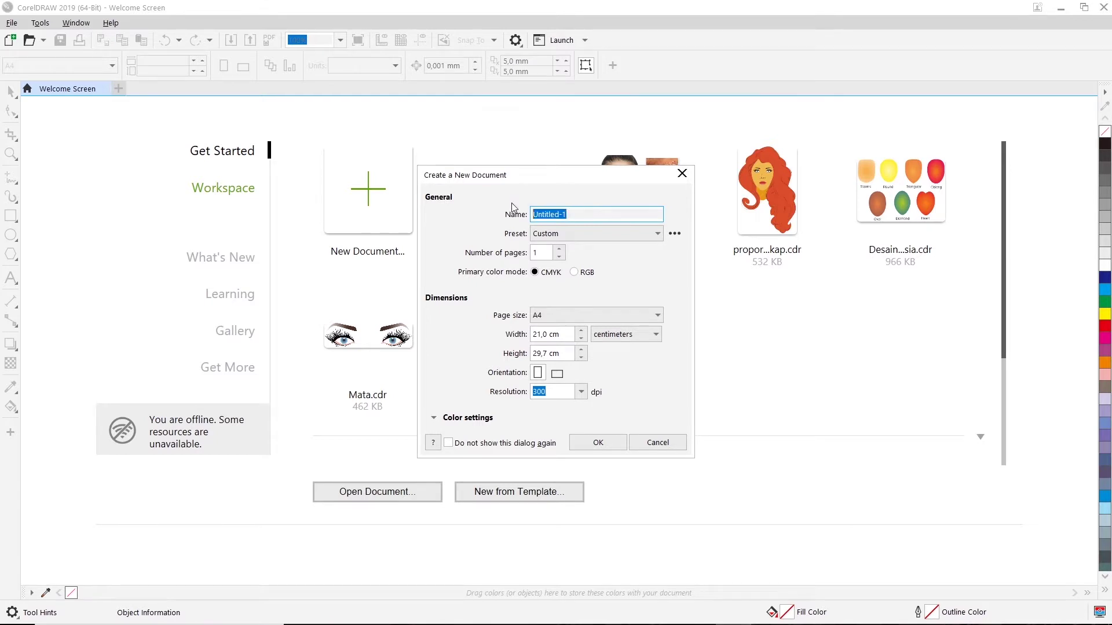
# Name the new document 'desain kemasan produk'
pyautogui.write('desain kemasan produk')
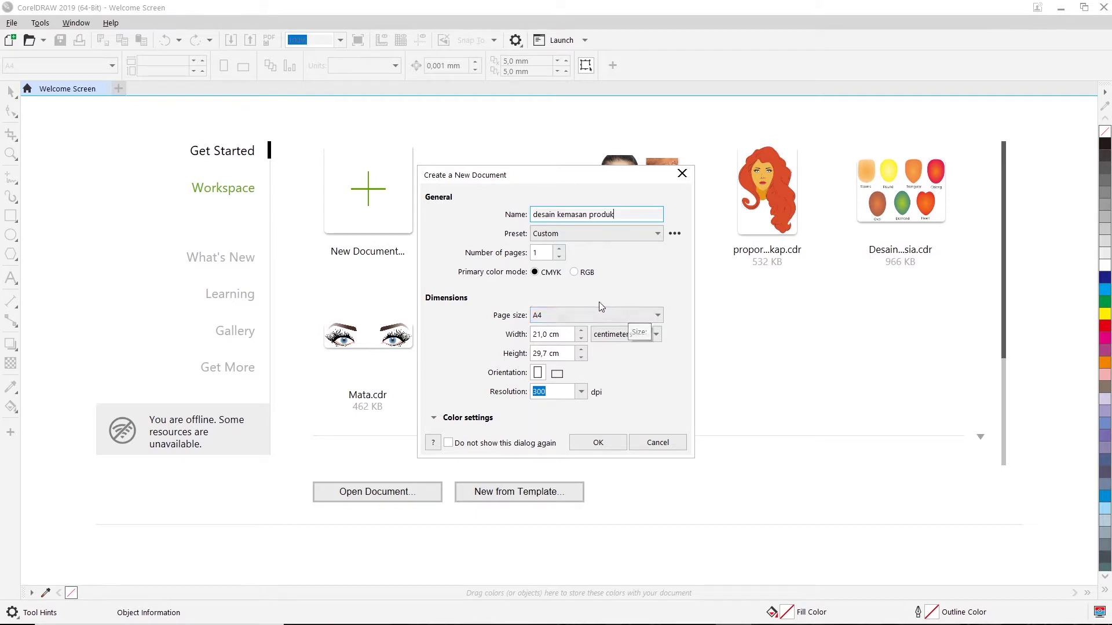
pyautogui.click(602, 315)
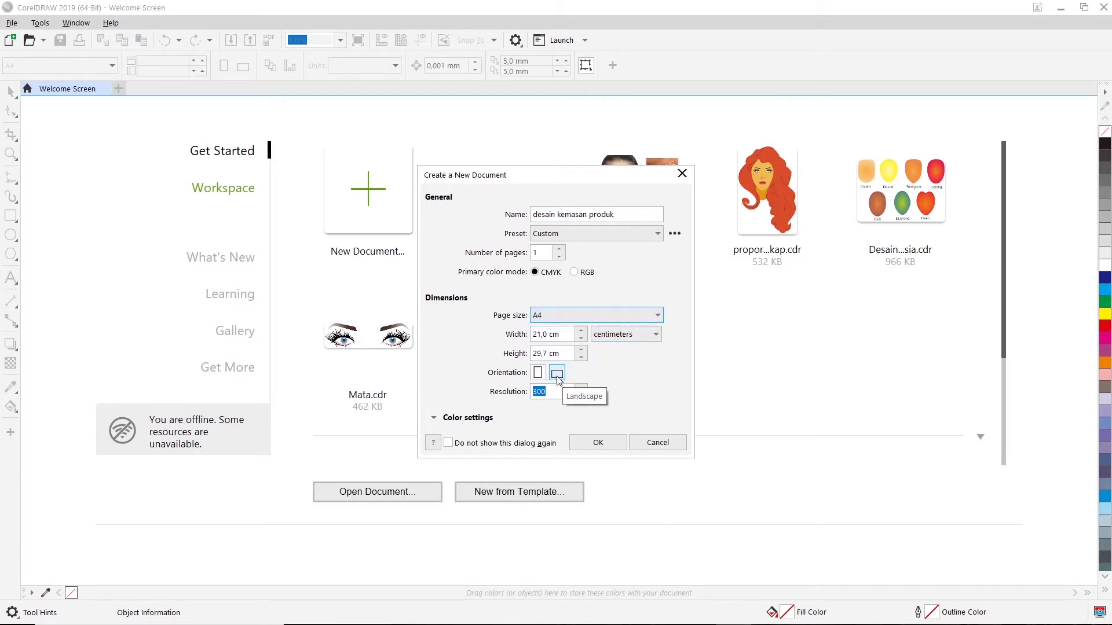
# Switch the page to landscape, keep 300 dpi resolution, and create the document
pyautogui.click(557, 376)
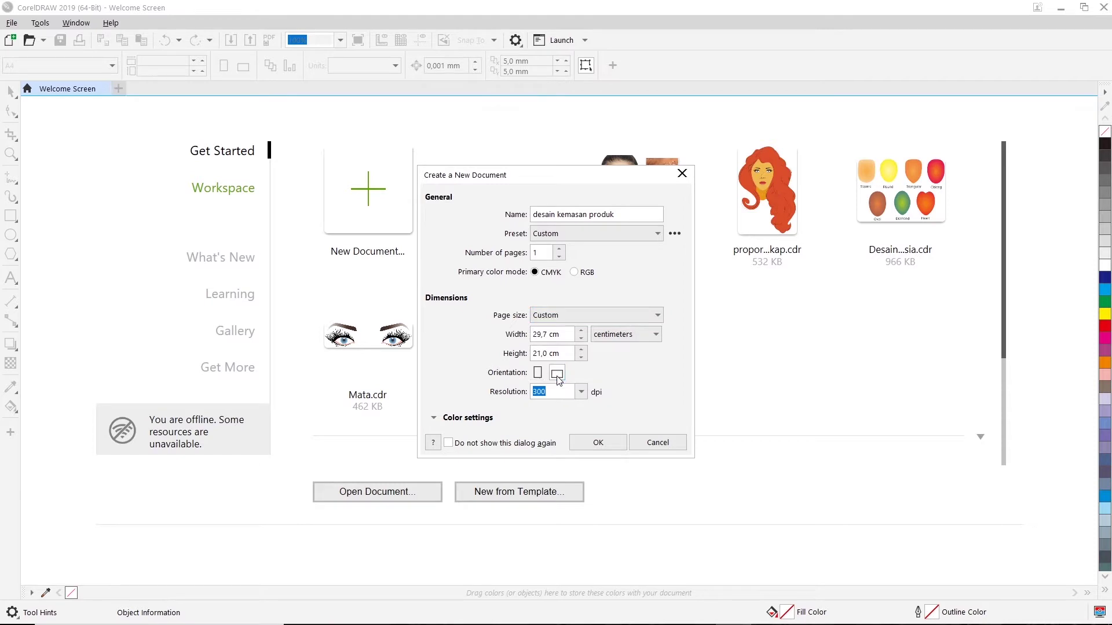
pyautogui.click(558, 375)
pyautogui.click(563, 392)
pyautogui.click(615, 446)
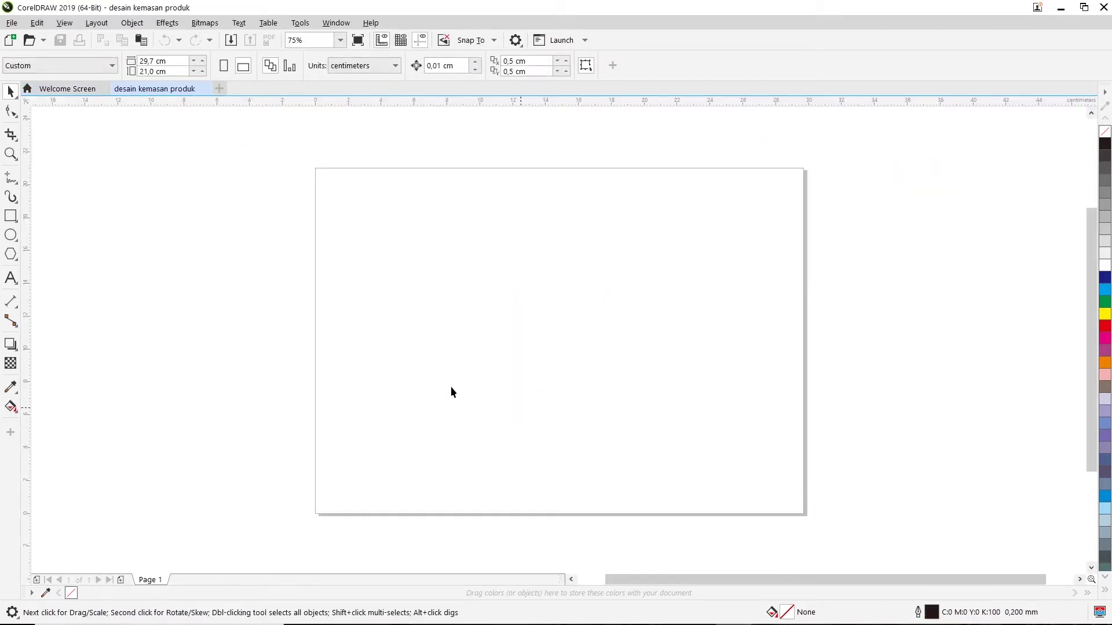
# Zoom in with a marquee so the blank landscape page fills the workspace
pyautogui.click(11, 154)
pyautogui.moveTo(301, 160); pyautogui.dragTo(824, 525)
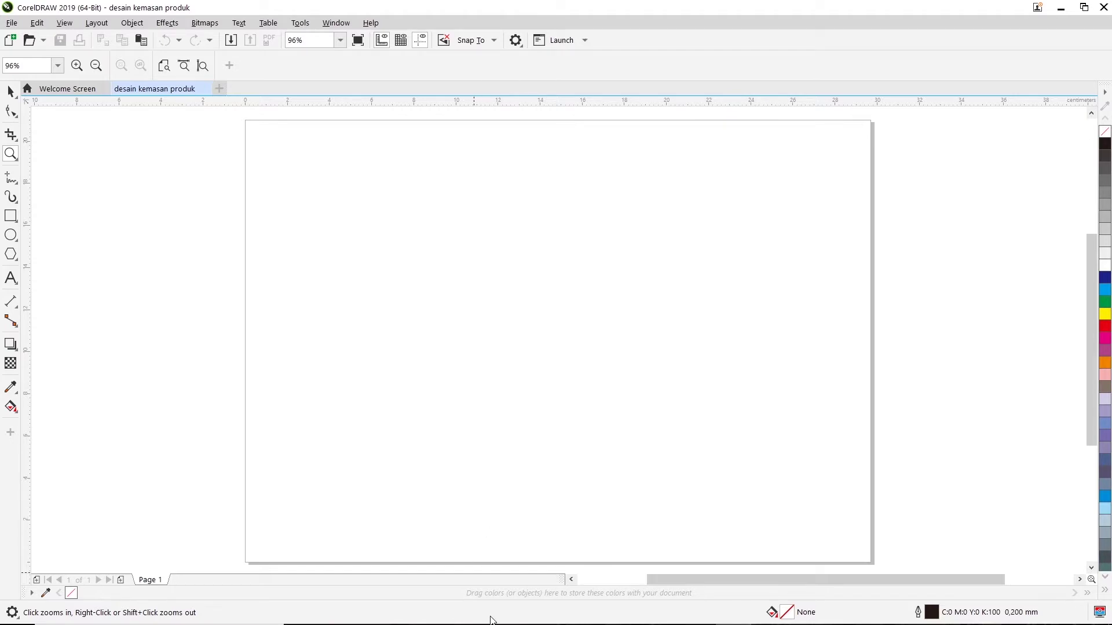
pyautogui.moveTo(445, 610)
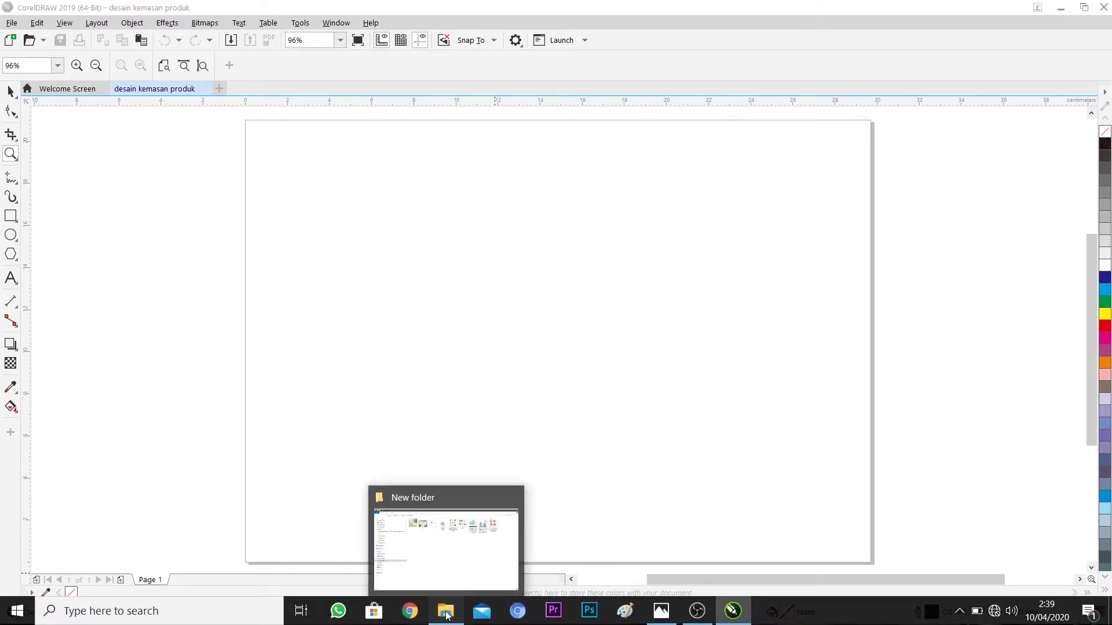
# Drag the 0_ dieline JPG from the kemasan > New folder window into CorelDRAW
pyautogui.click(447, 615)
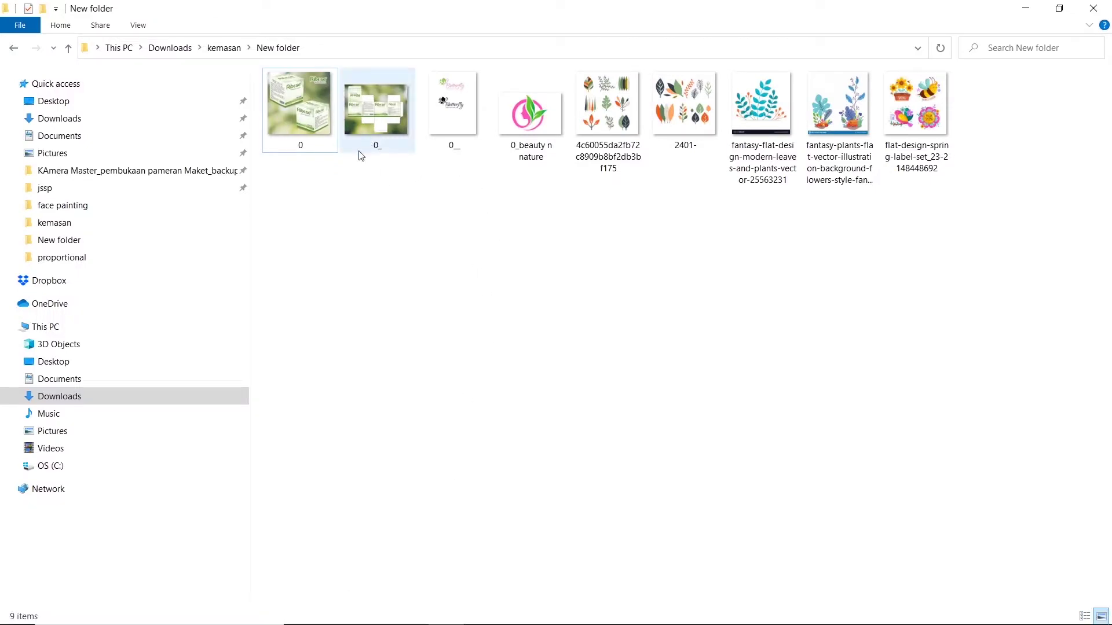
pyautogui.moveTo(362, 108); pyautogui.dragTo(472, 283)
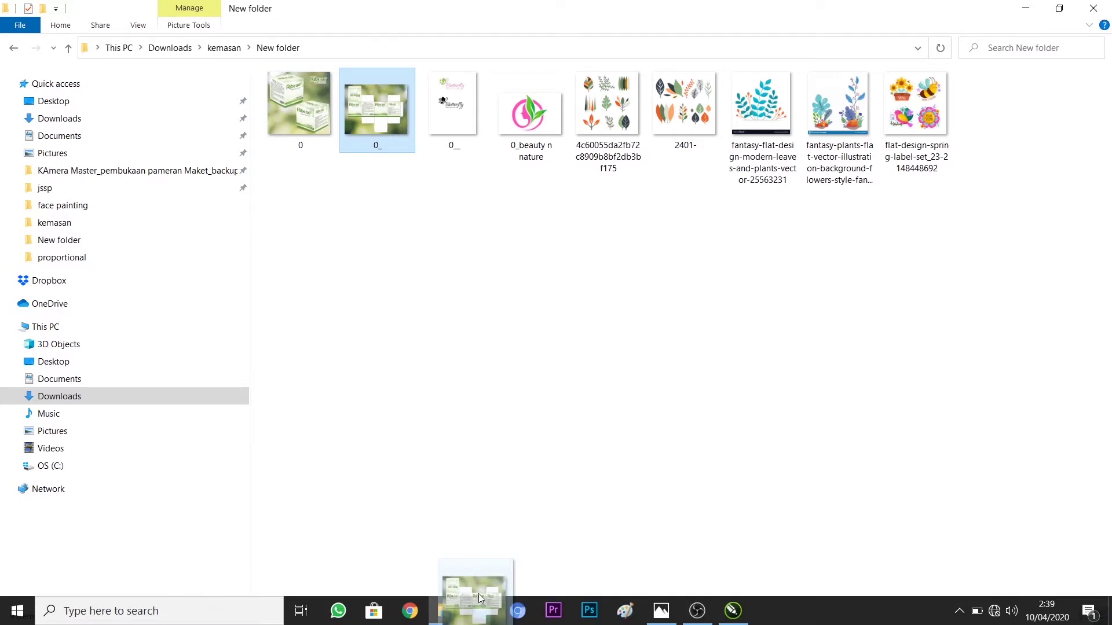
pyautogui.moveTo(473, 284)
pyautogui.mouseDown()
pyautogui.moveTo(632, 422)
pyautogui.moveTo(360, 108)
pyautogui.mouseUp()
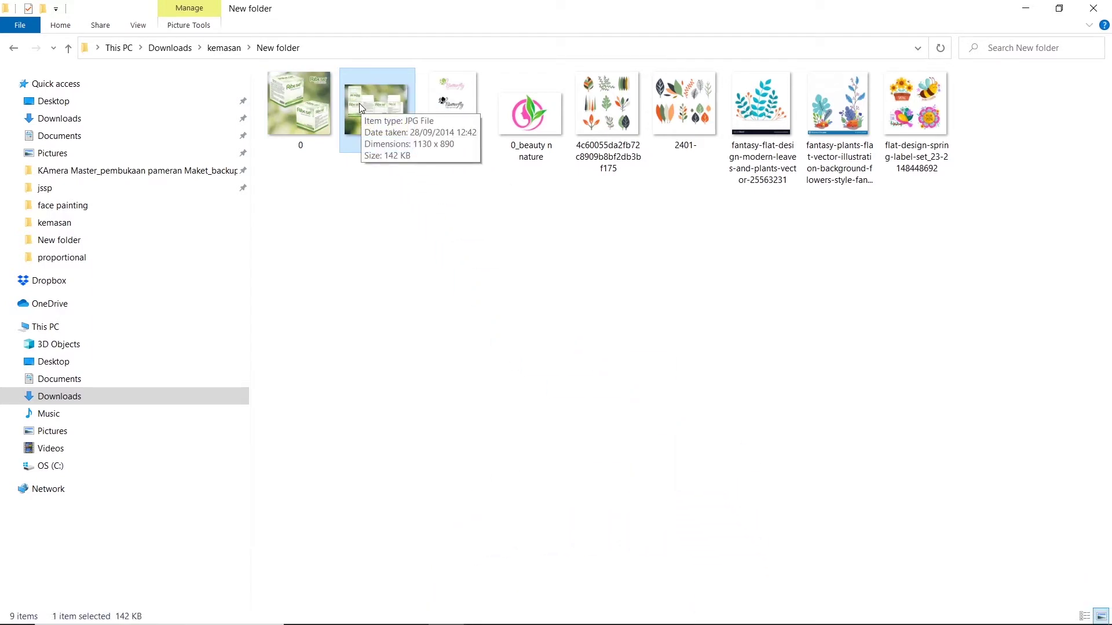
pyautogui.moveTo(367, 100); pyautogui.dragTo(778, 616)
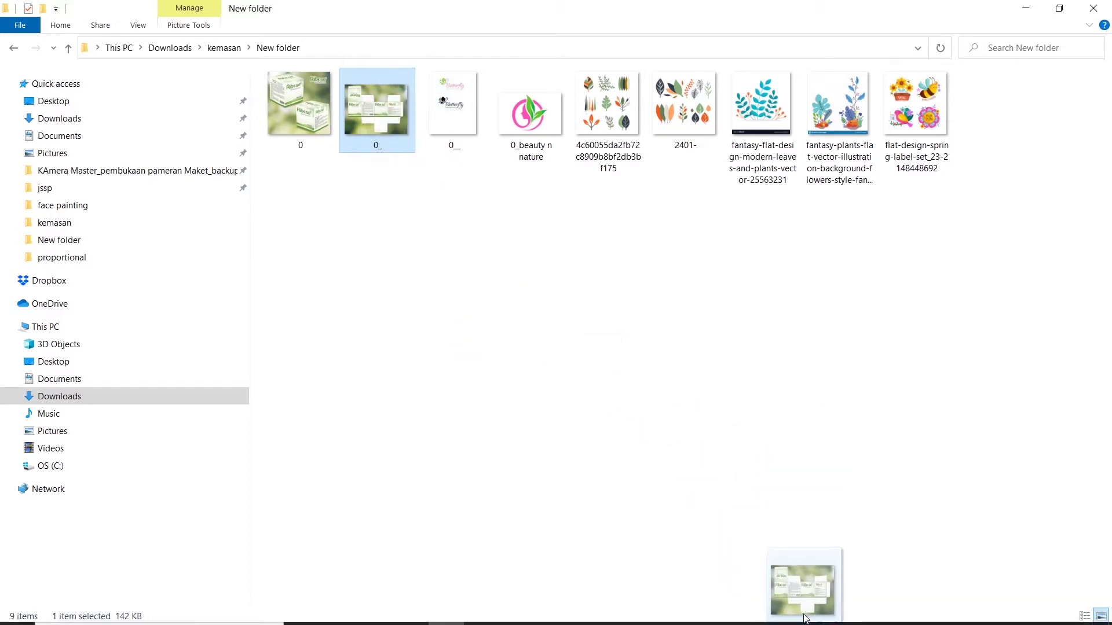
pyautogui.moveTo(777, 617)
pyautogui.mouseDown()
pyautogui.moveTo(724, 618)
pyautogui.moveTo(325, 263)
pyautogui.mouseUp()
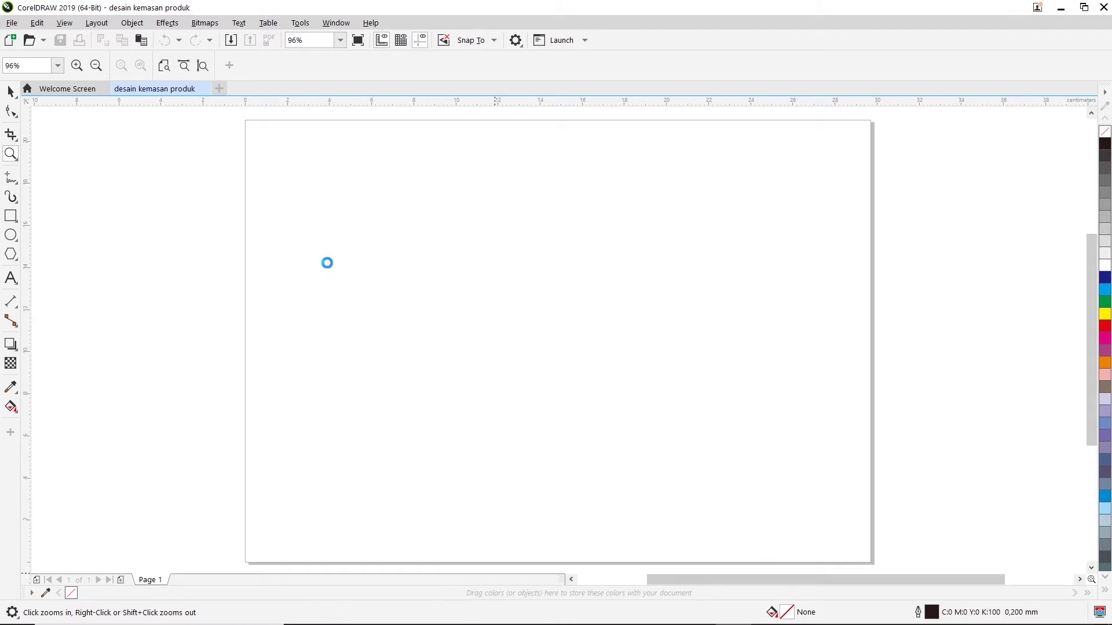
# Move the imported dieline to the upper left and shrink it to about 64%
pyautogui.scroll(-2, 470, 310)
pyautogui.moveTo(470, 310); pyautogui.dragTo(259, 251)
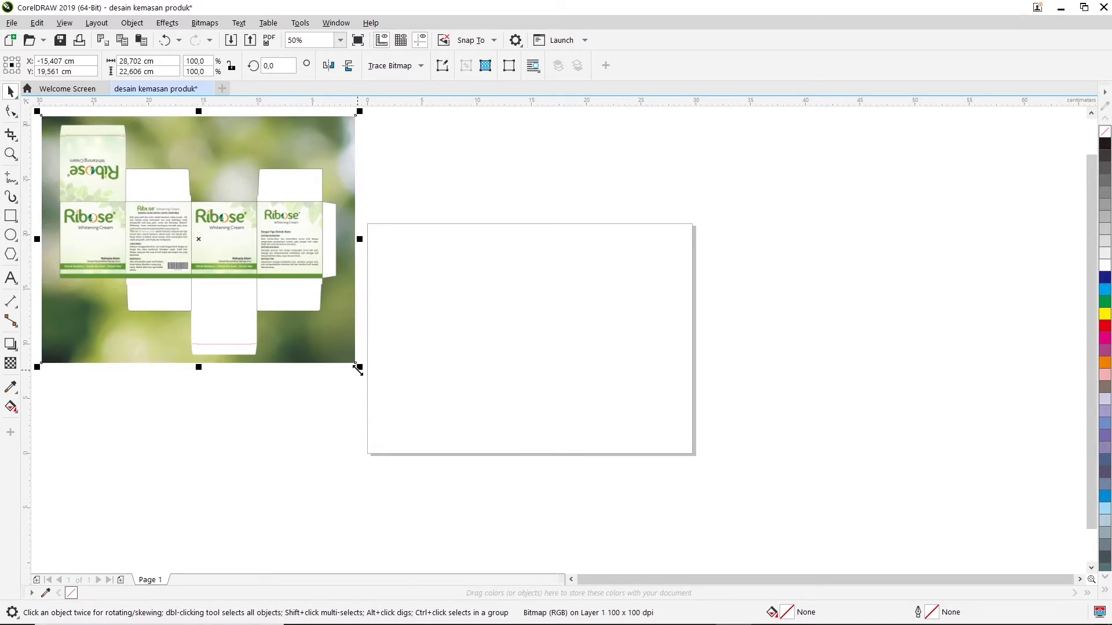
pyautogui.moveTo(358, 368); pyautogui.dragTo(243, 274)
pyautogui.moveTo(200, 210); pyautogui.dragTo(308, 307)
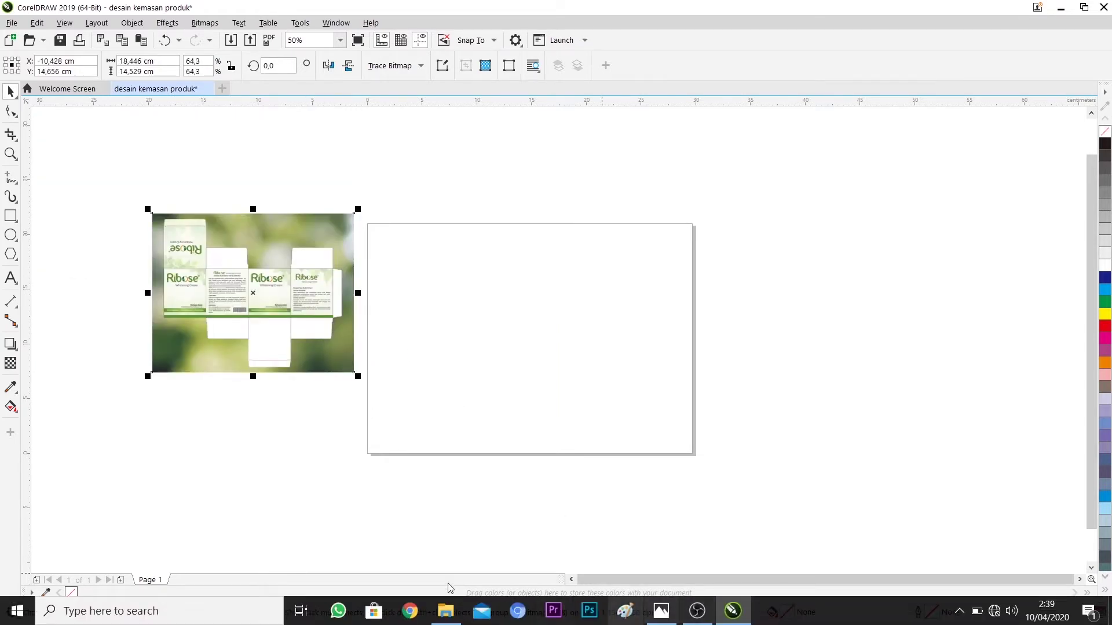
# Import the 0 box mockup image from the folder onto the canvas
pyautogui.click(446, 611)
pyautogui.click(295, 107)
pyautogui.moveTo(292, 105); pyautogui.dragTo(743, 615)
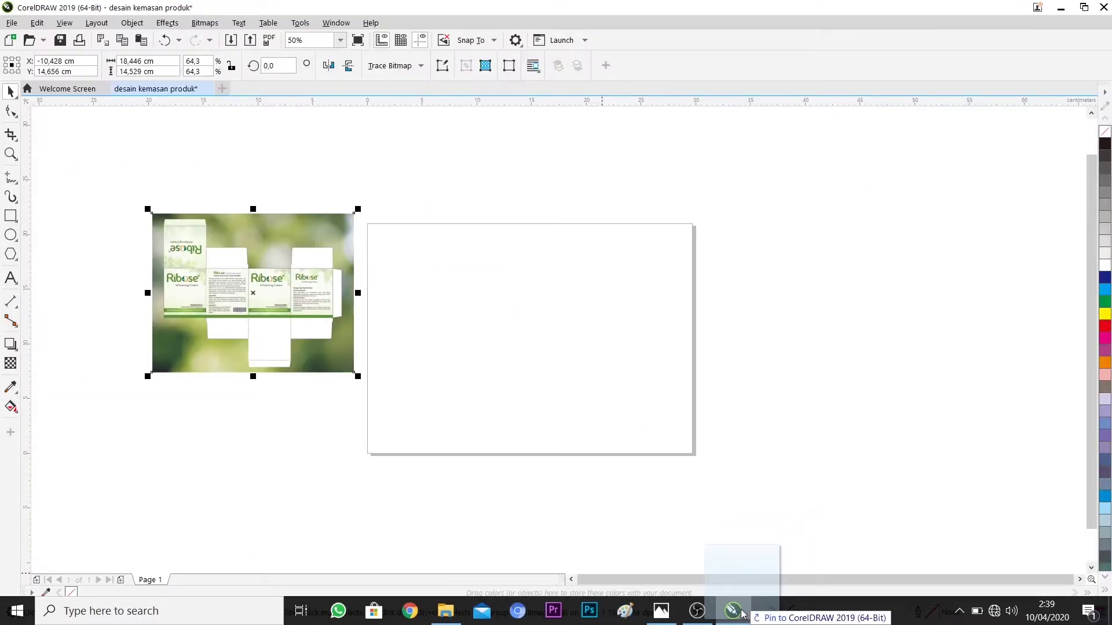
pyautogui.moveTo(743, 615); pyautogui.dragTo(470, 255)
pyautogui.moveTo(466, 301)
pyautogui.mouseDown()
pyautogui.moveTo(576, 326)
pyautogui.moveTo(664, 390)
pyautogui.mouseUp()
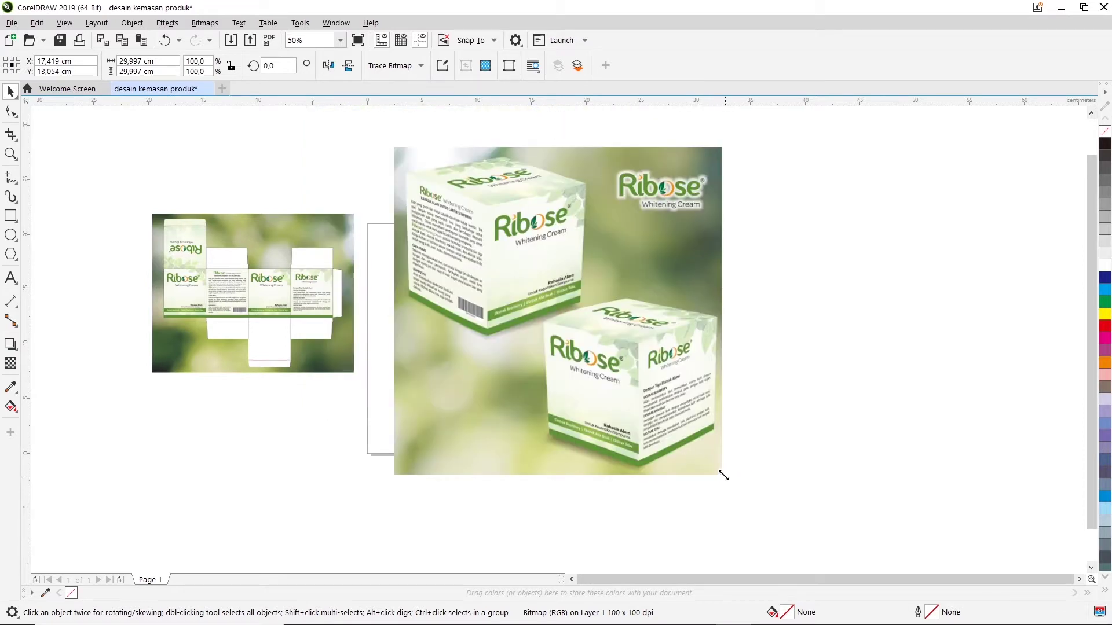
# Shrink the mockup to about 11.9 cm square and place it beside the dieline
pyautogui.moveTo(725, 478); pyautogui.dragTo(524, 277)
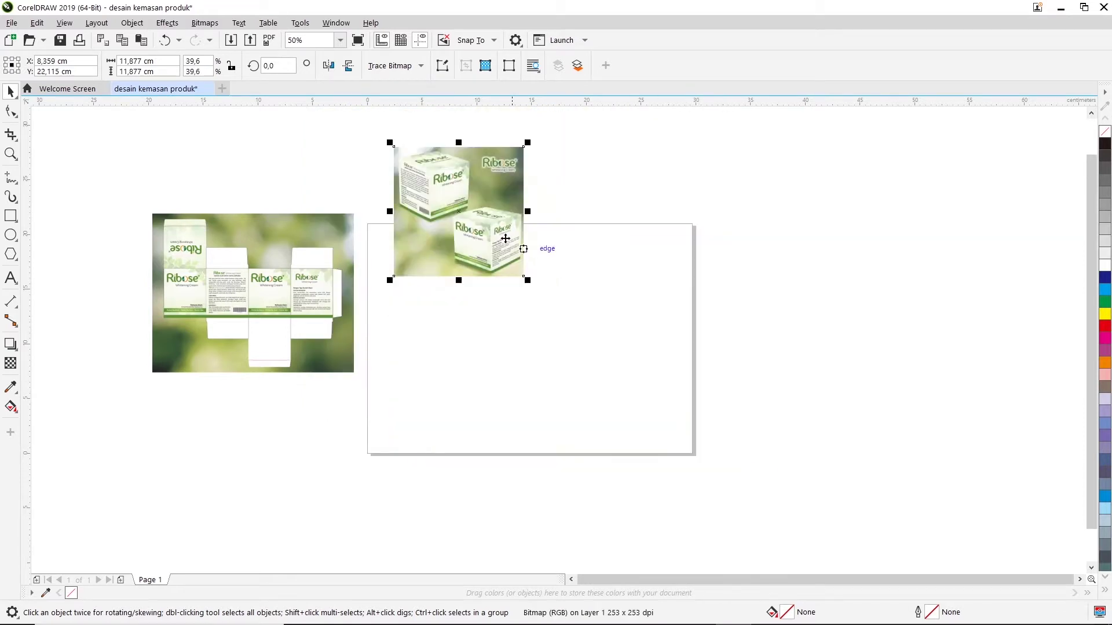
pyautogui.moveTo(496, 234); pyautogui.dragTo(242, 443)
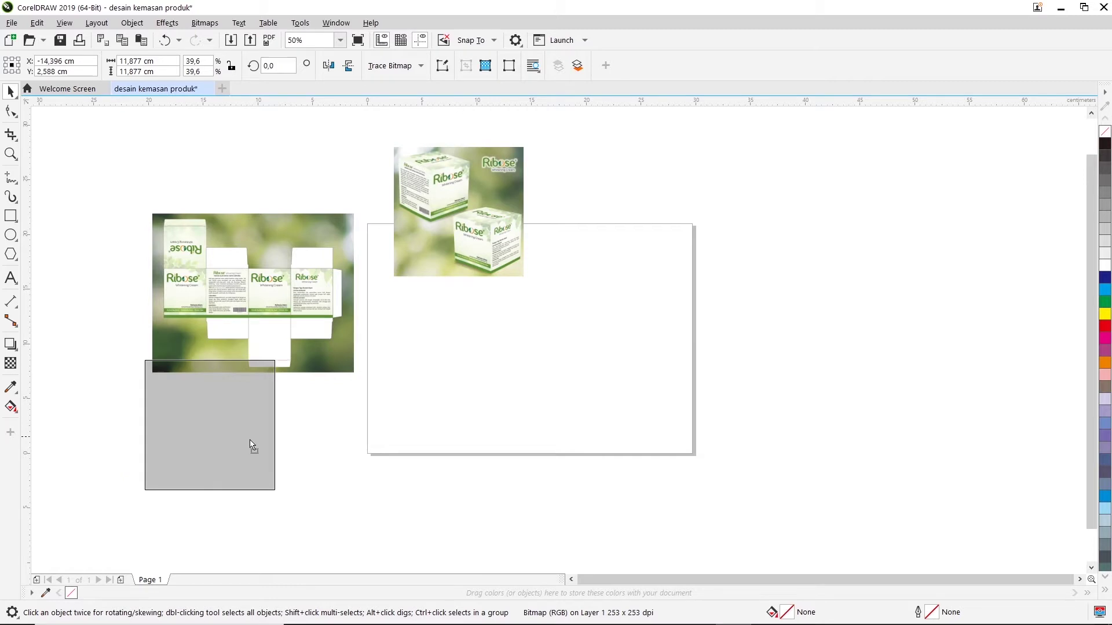
pyautogui.moveTo(242, 443); pyautogui.dragTo(454, 293)
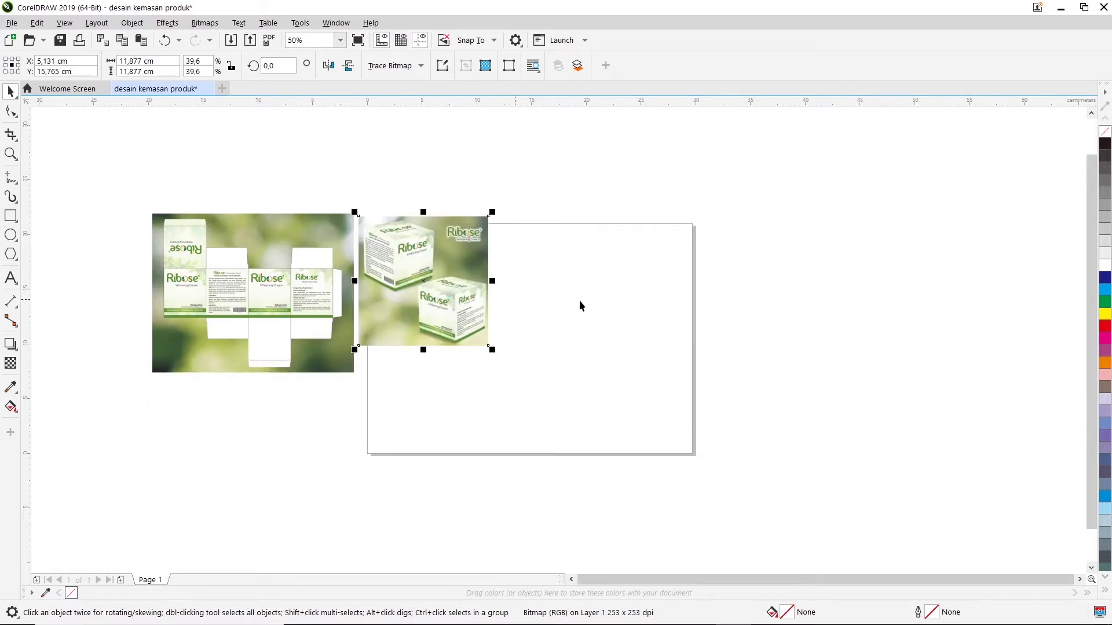
pyautogui.click(732, 294)
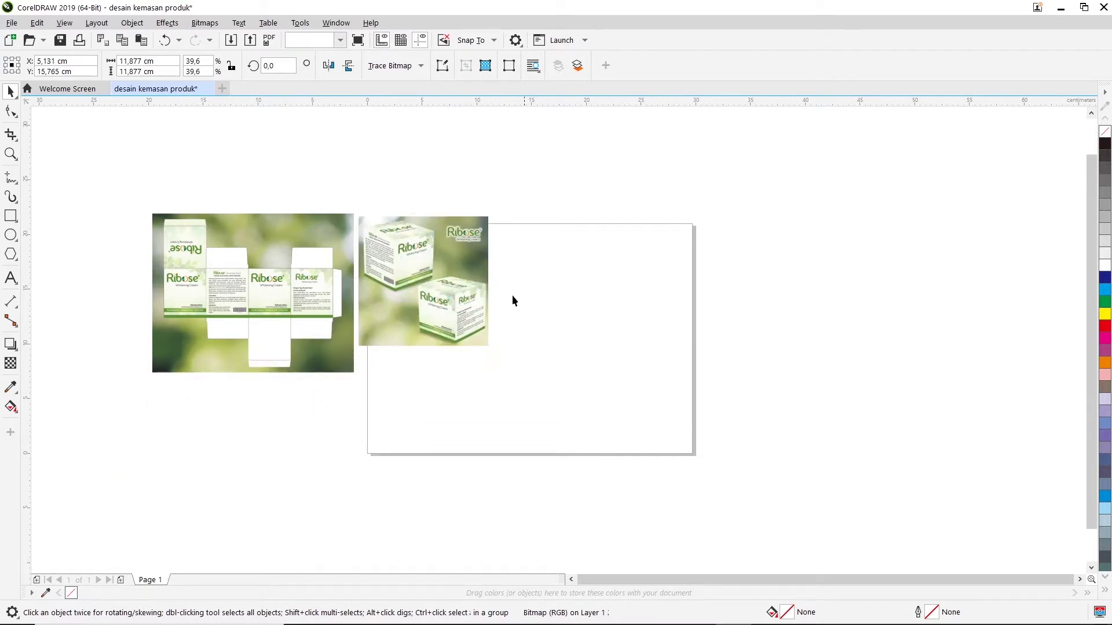
# Reposition the mockup slightly up and move the dieline to the right
pyautogui.scroll(2, 432, 294)
pyautogui.scroll(1, 1065, 112)
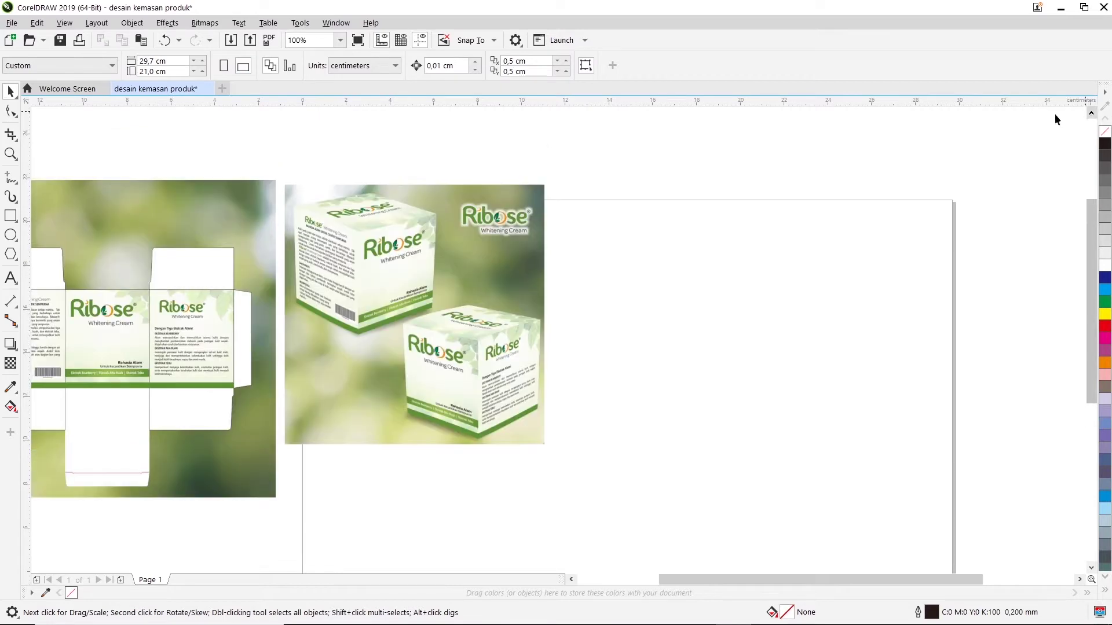
pyautogui.scroll(1, 477, 250)
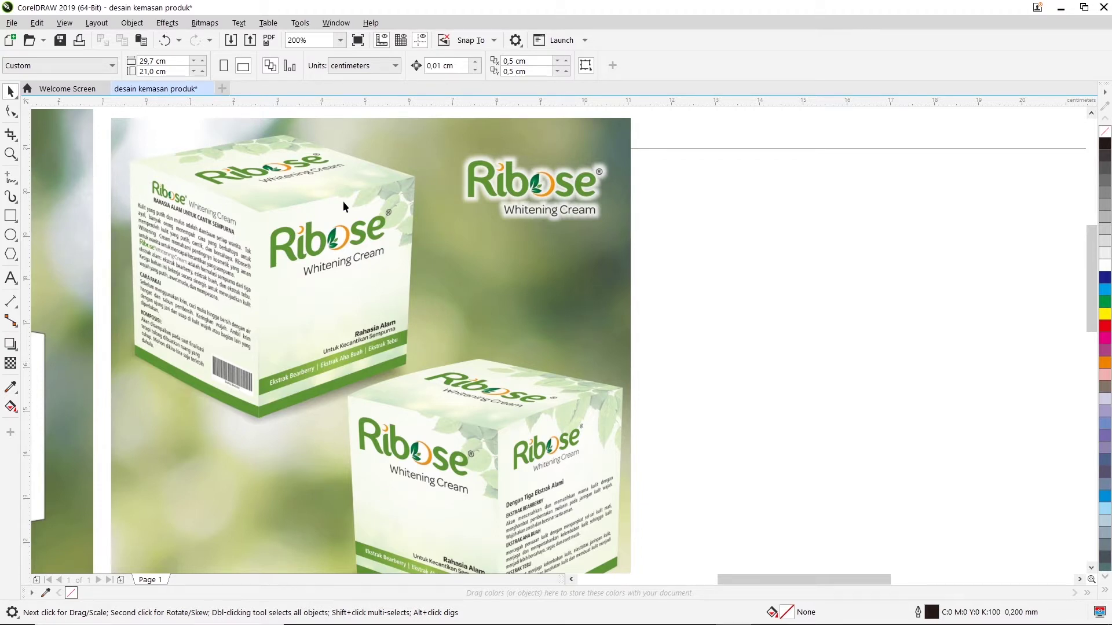
pyautogui.scroll(-1, 324, 199)
pyautogui.moveTo(330, 248); pyautogui.dragTo(328, 206)
pyautogui.moveTo(137, 259)
pyautogui.mouseDown()
pyautogui.moveTo(190, 269)
pyautogui.moveTo(810, 223)
pyautogui.mouseUp()
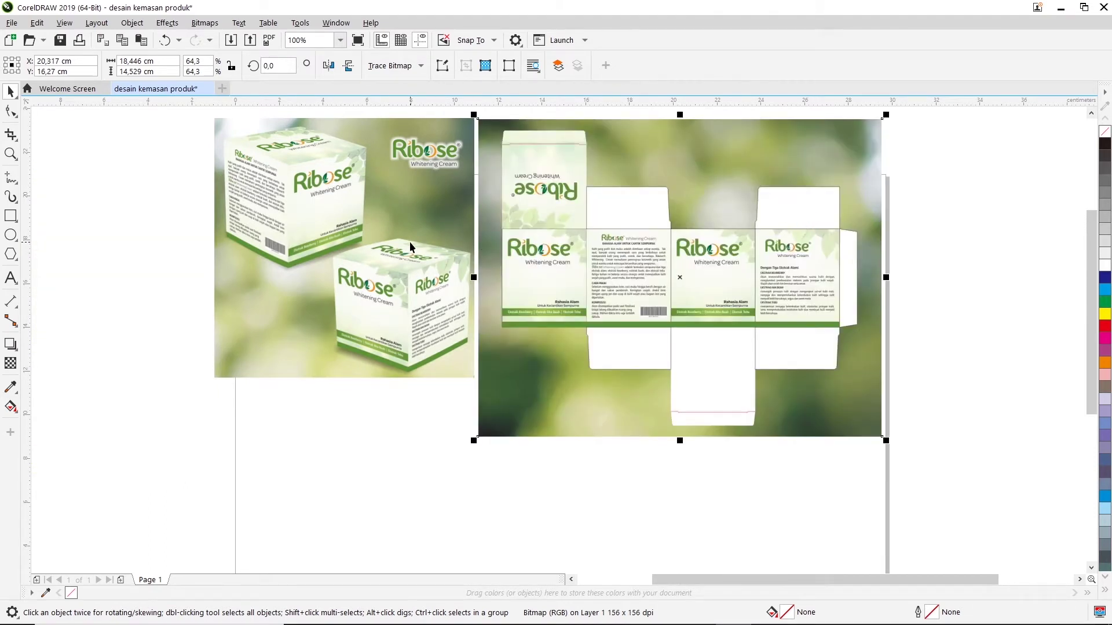
# Move the box mockup off the page to the upper right
pyautogui.click(1080, 579)
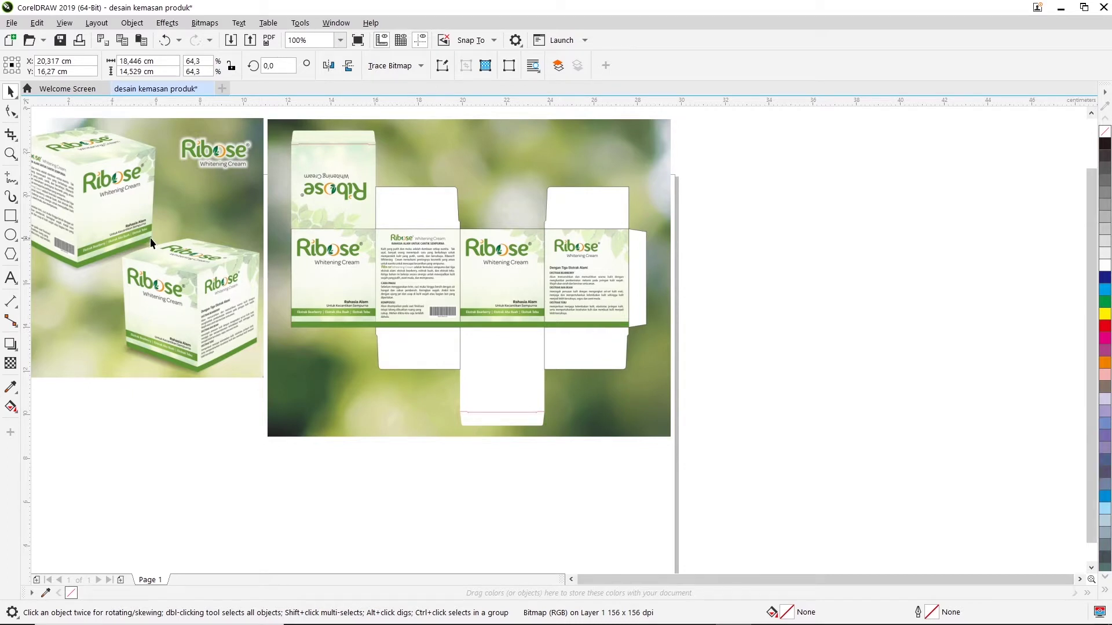
pyautogui.scroll(-2, 150, 237)
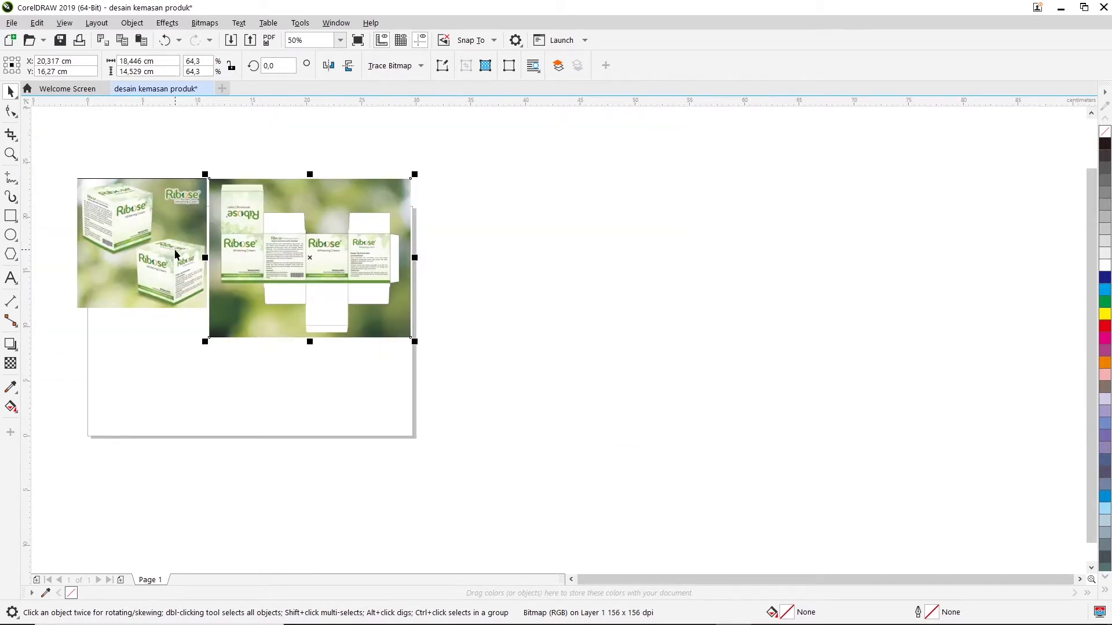
pyautogui.click(132, 237)
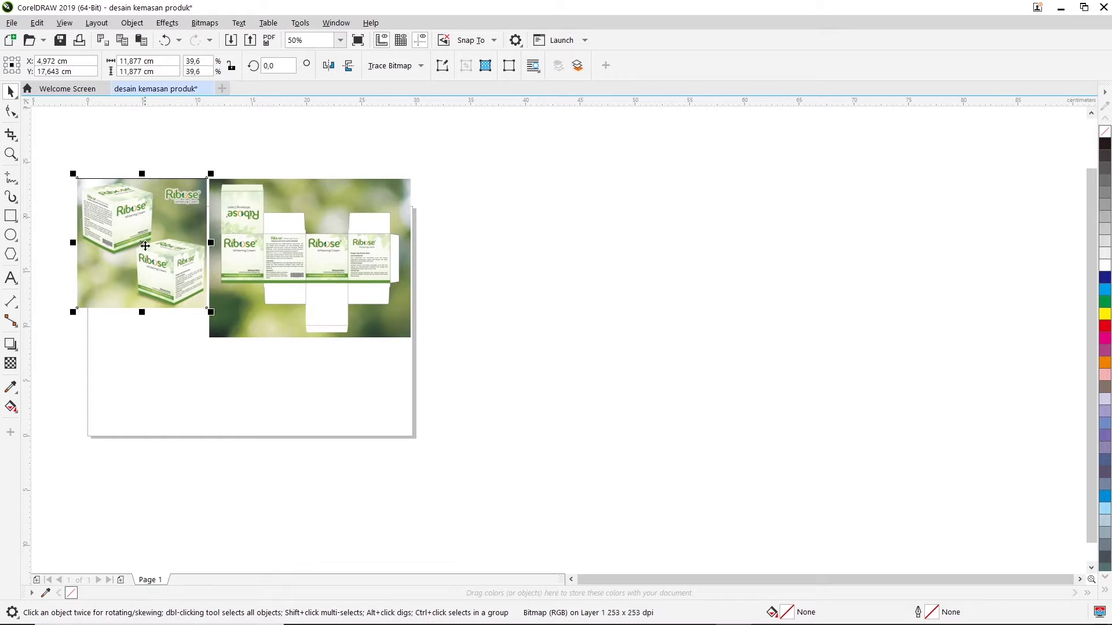
pyautogui.moveTo(144, 249)
pyautogui.mouseDown()
pyautogui.moveTo(281, 259)
pyautogui.moveTo(491, 213)
pyautogui.moveTo(497, 194)
pyautogui.mouseUp()
# Place the dieline on the page and enlarge it to 74%, recentred
pyautogui.click(302, 264)
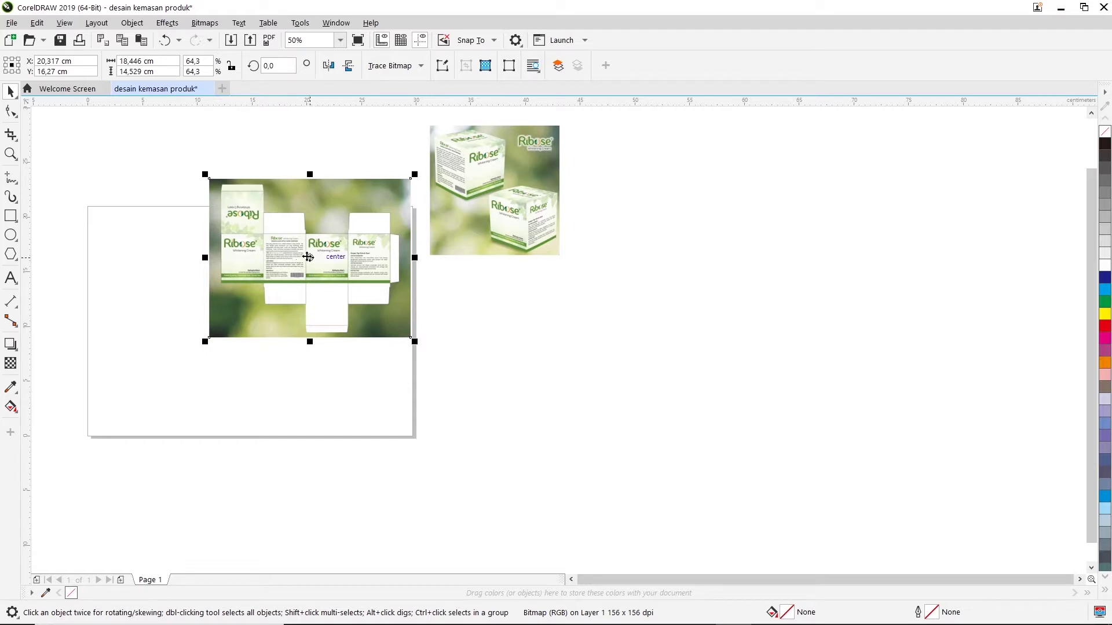
pyautogui.click(306, 259)
pyautogui.moveTo(302, 268); pyautogui.dragTo(240, 321)
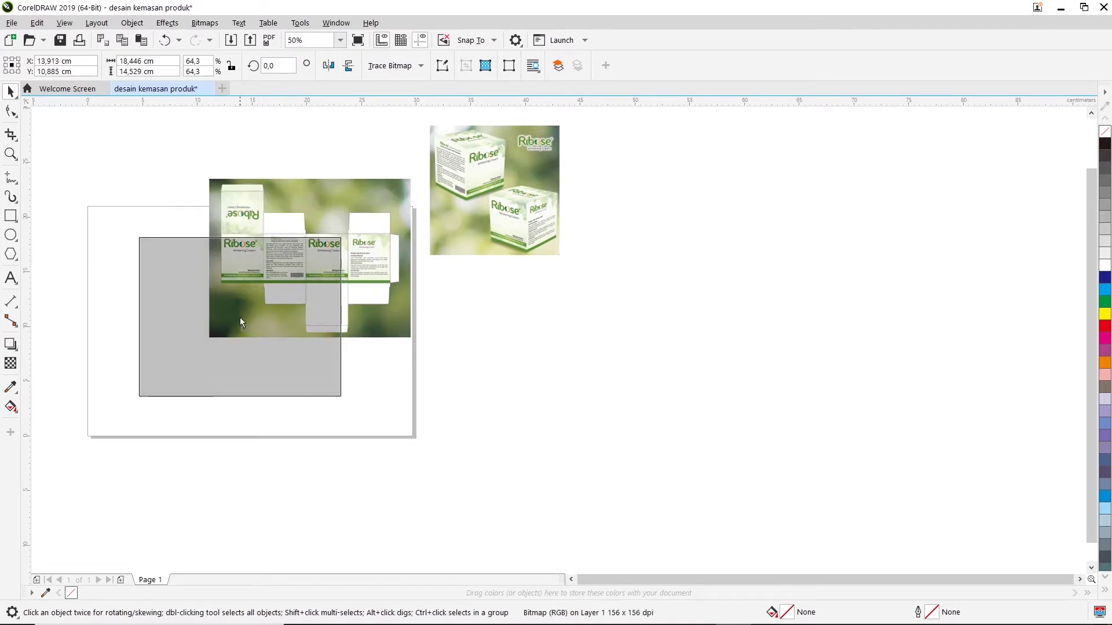
pyautogui.moveTo(241, 320); pyautogui.dragTo(264, 332)
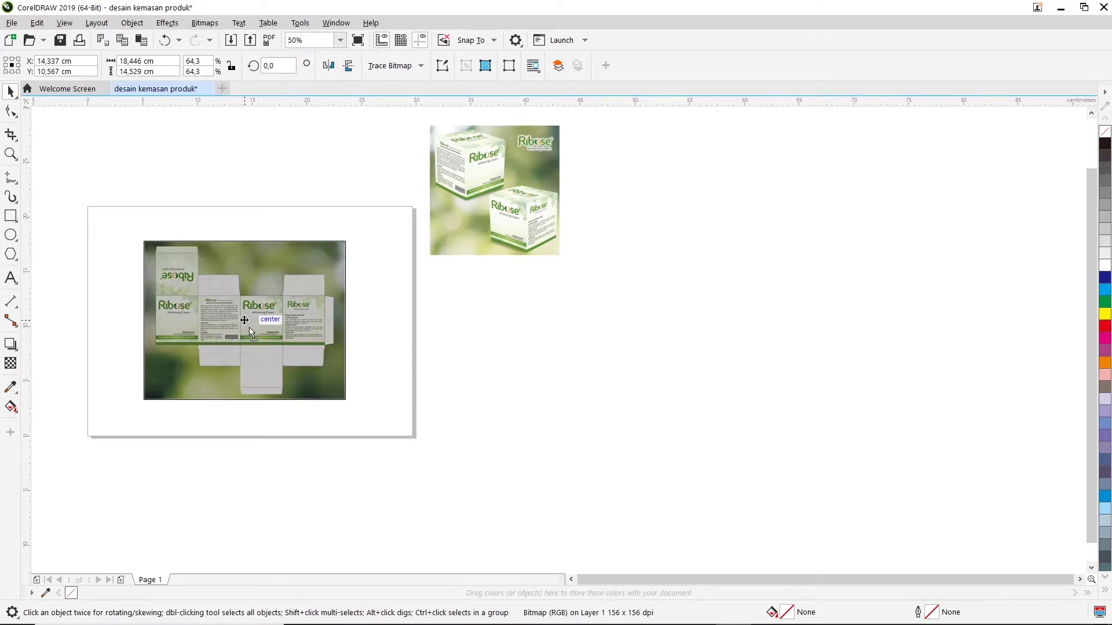
pyautogui.moveTo(354, 246); pyautogui.dragTo(410, 234)
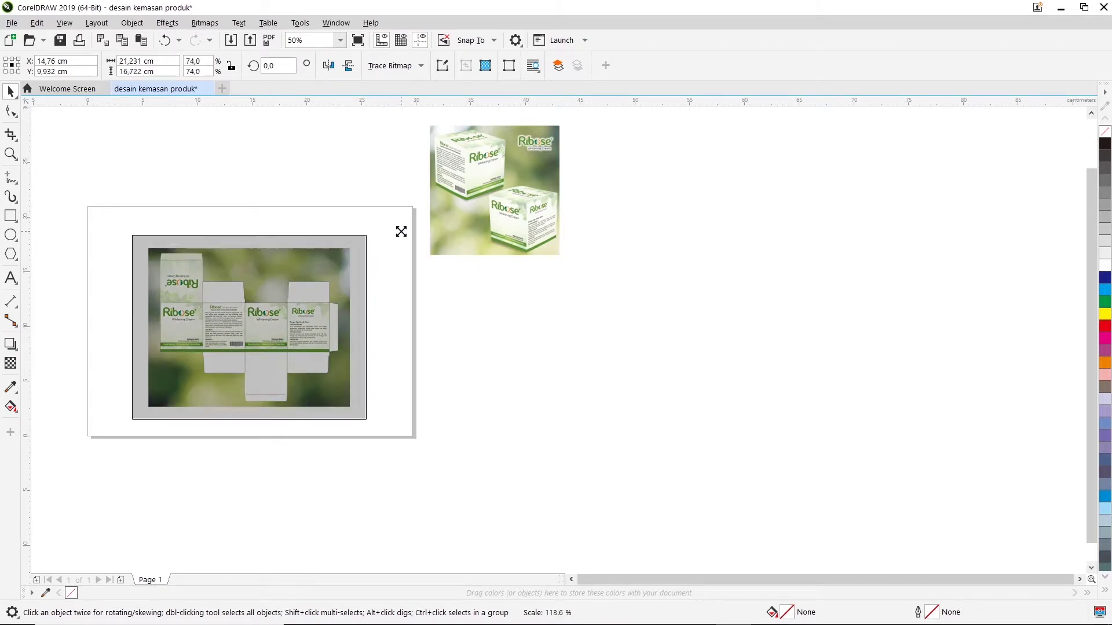
pyautogui.moveTo(239, 291); pyautogui.dragTo(244, 292)
pyautogui.click(463, 298)
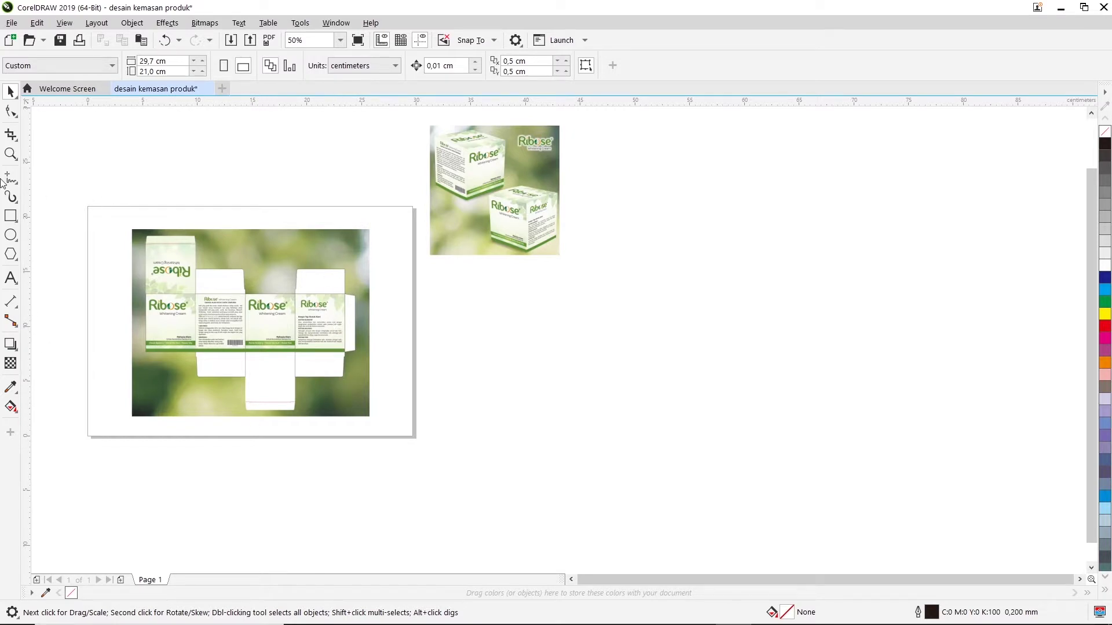
pyautogui.click(10, 154)
# Zoom in and draw a rectangle in the blank area left of the box artwork
pyautogui.moveTo(120, 215)
pyautogui.mouseDown()
pyautogui.moveTo(347, 420)
pyautogui.moveTo(385, 427)
pyautogui.mouseUp()
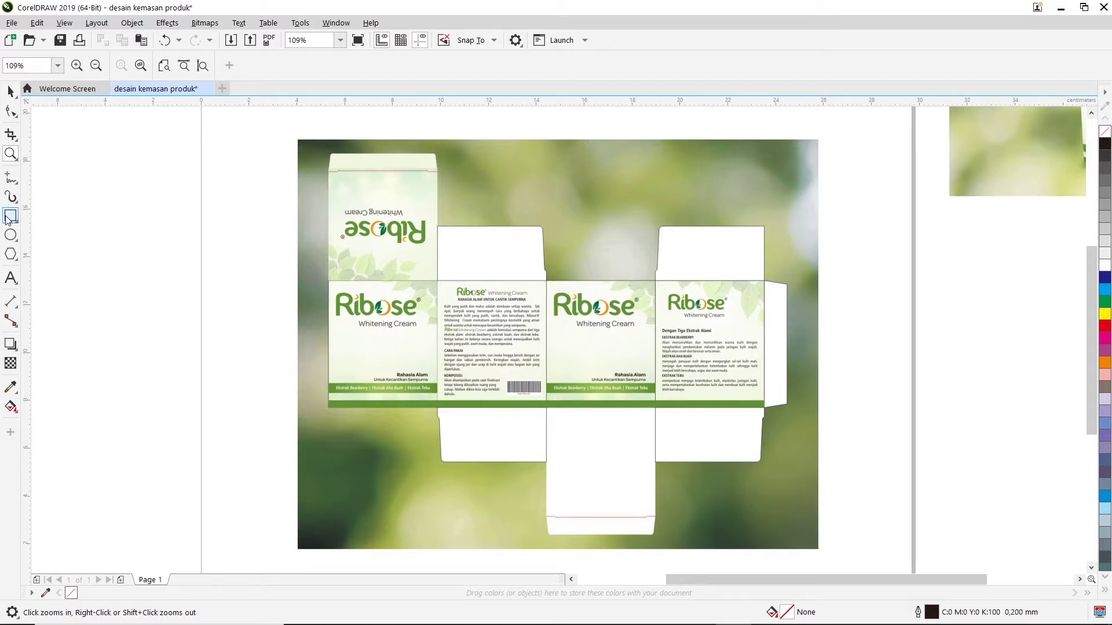
pyautogui.click(15, 93)
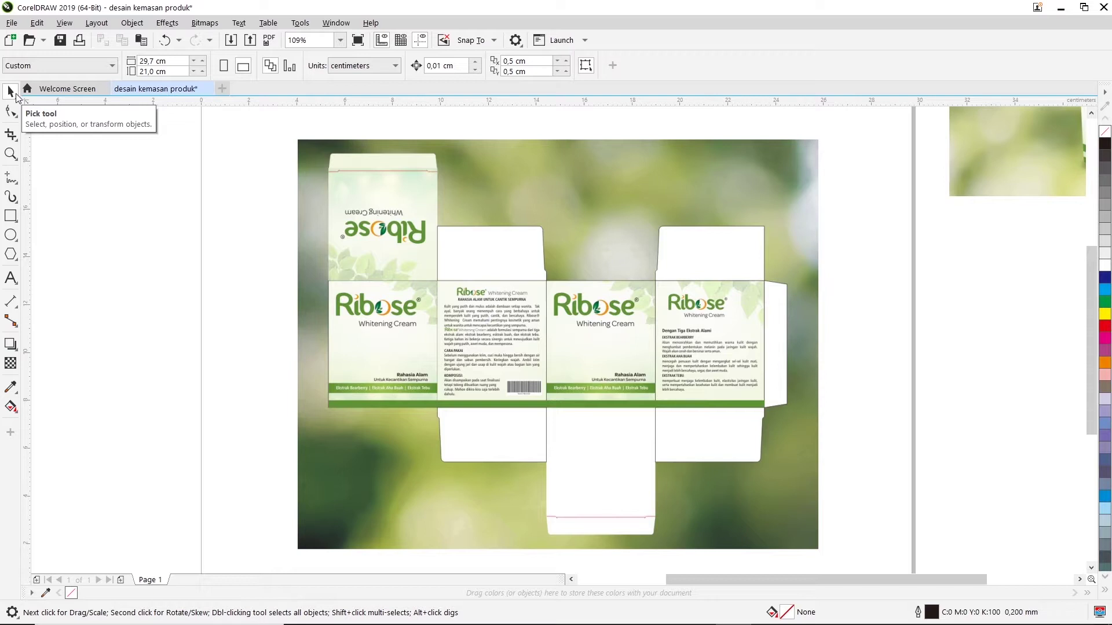
pyautogui.click(11, 217)
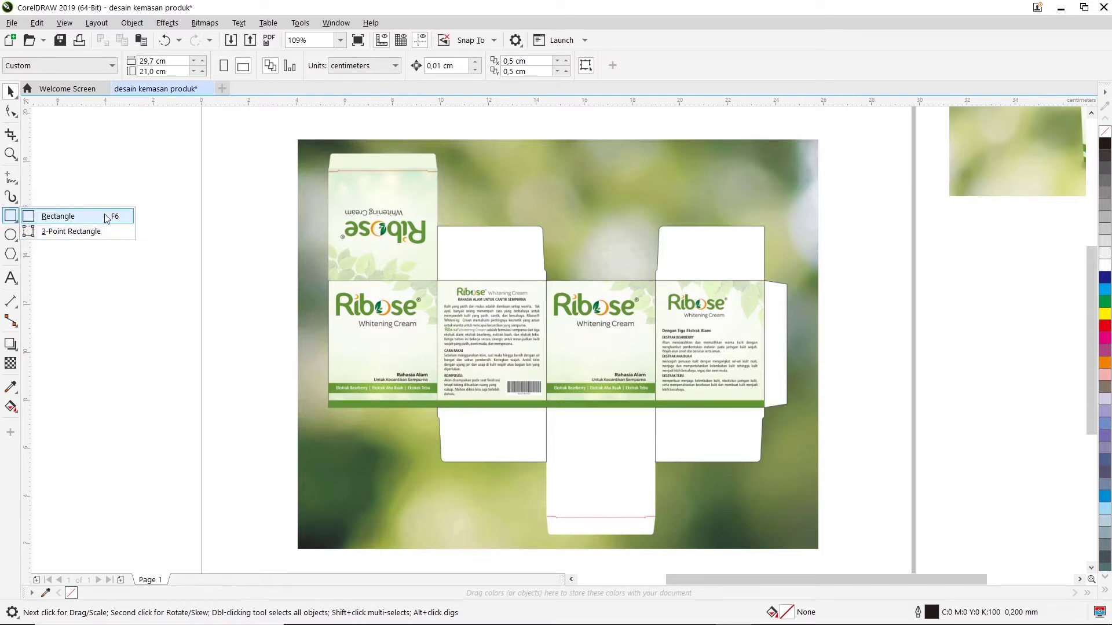
pyautogui.click(10, 216)
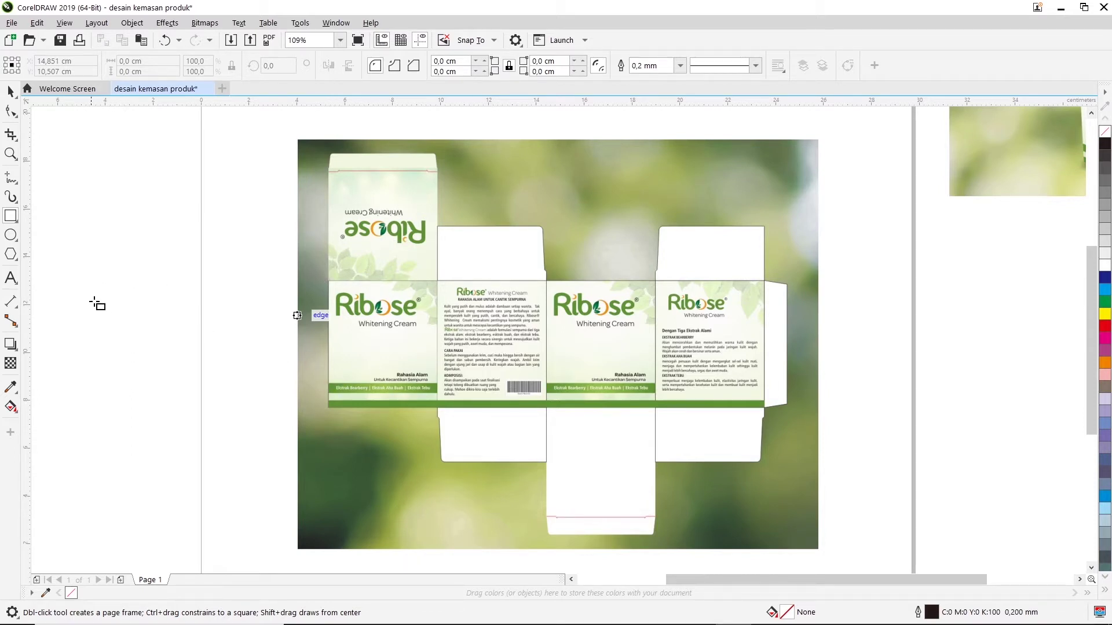
pyautogui.moveTo(84, 263); pyautogui.dragTo(247, 411)
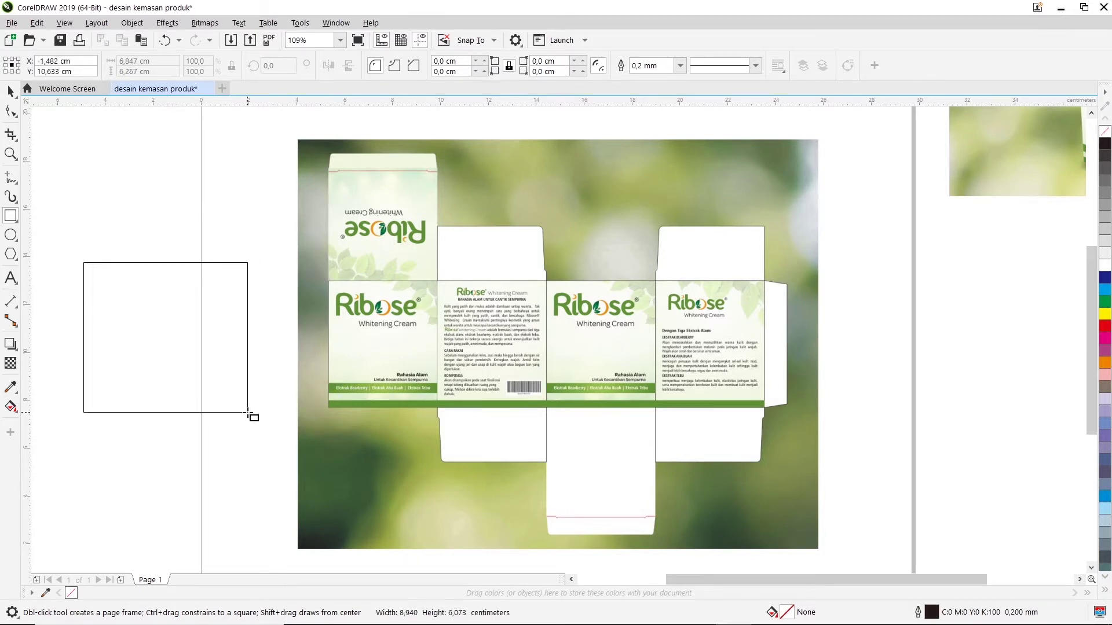
# Nudge the new rectangle further left, leaving it about 6,847 × 6,194 cm
pyautogui.moveTo(682, 579); pyautogui.dragTo(619, 579)
pyautogui.moveTo(374, 335); pyautogui.dragTo(334, 334)
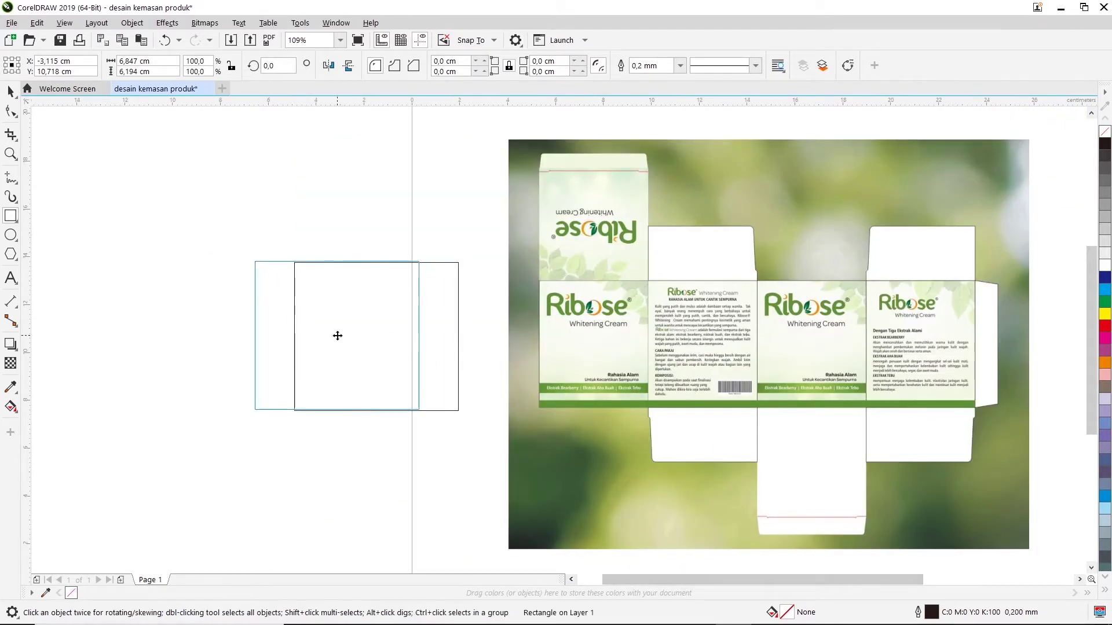
pyautogui.click(10, 91)
pyautogui.click(366, 307)
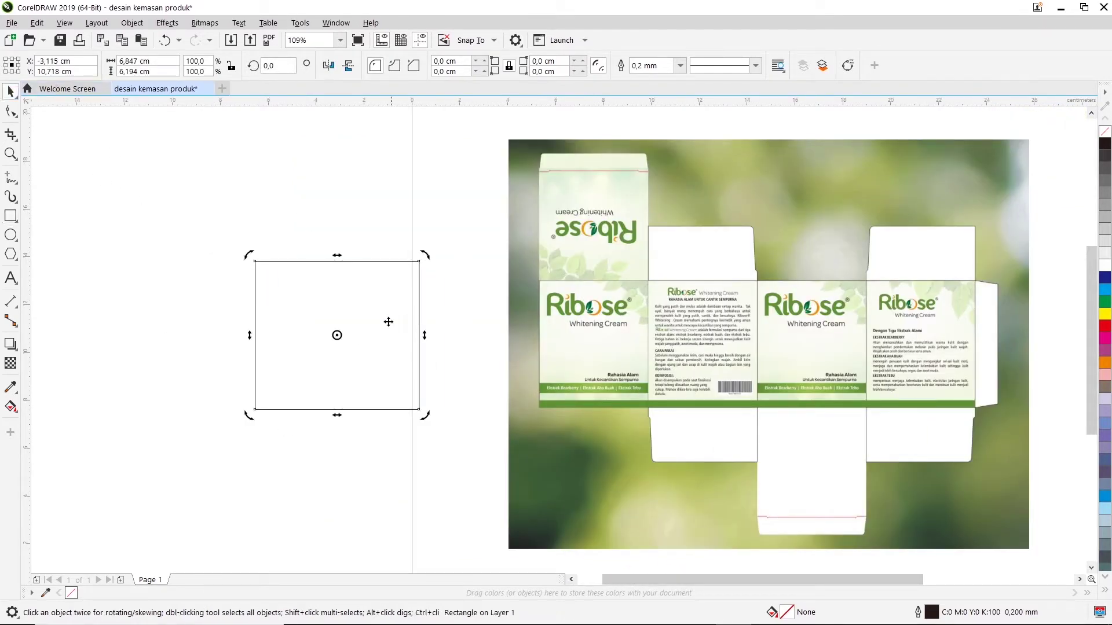
pyautogui.click(363, 315)
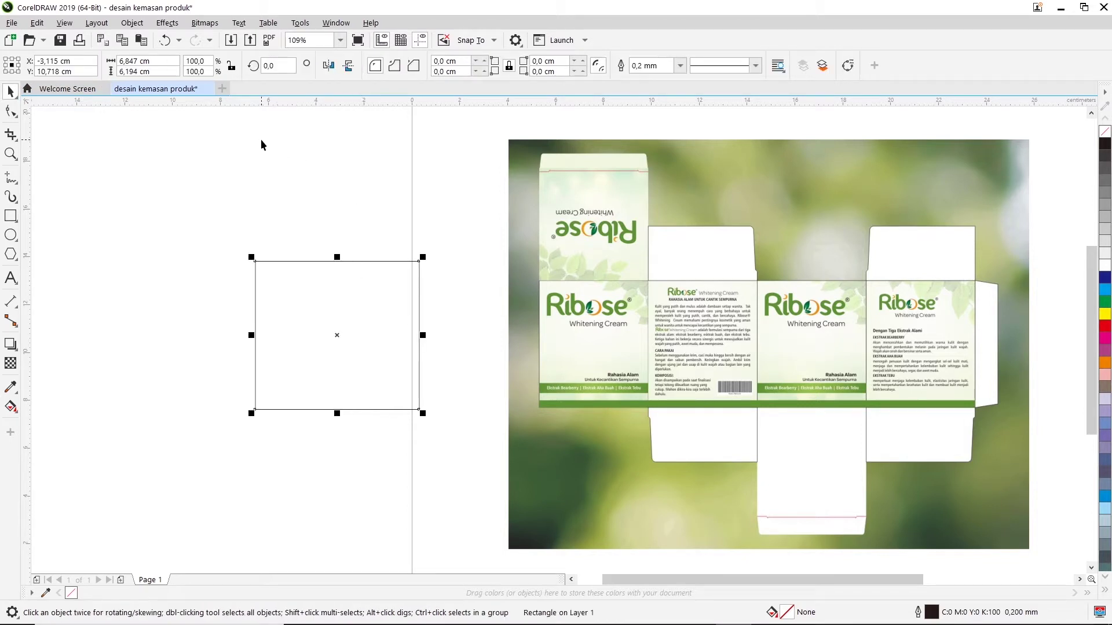
pyautogui.click(201, 180)
pyautogui.click(317, 319)
pyautogui.moveTo(338, 415); pyautogui.dragTo(338, 411)
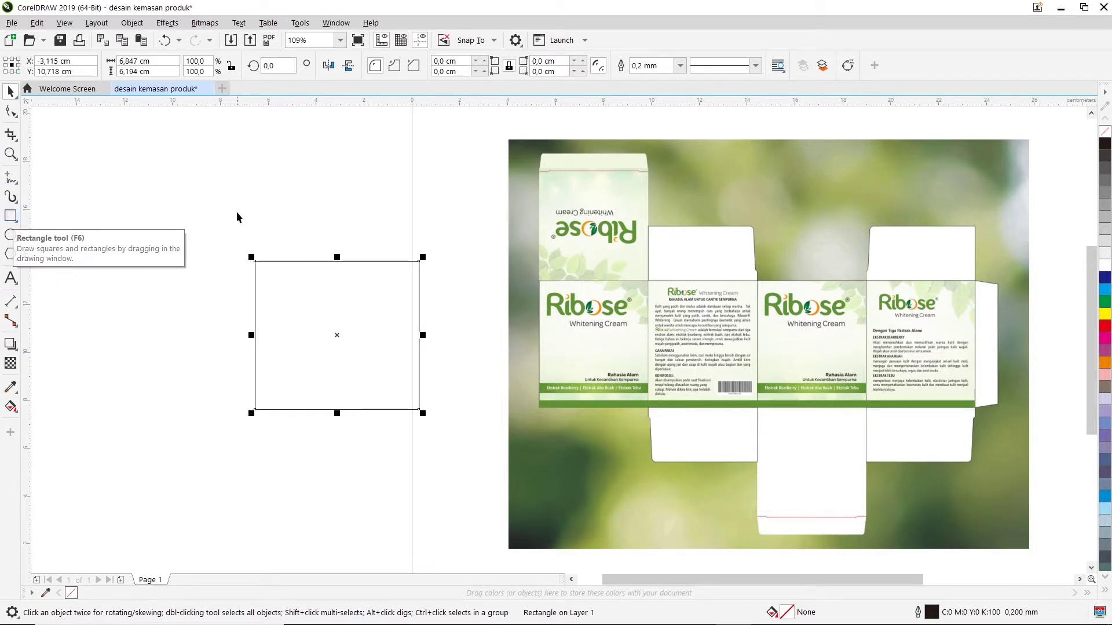
pyautogui.click(284, 149)
# Enter 6 cm for both width and height in the Object size fields
pyautogui.click(309, 318)
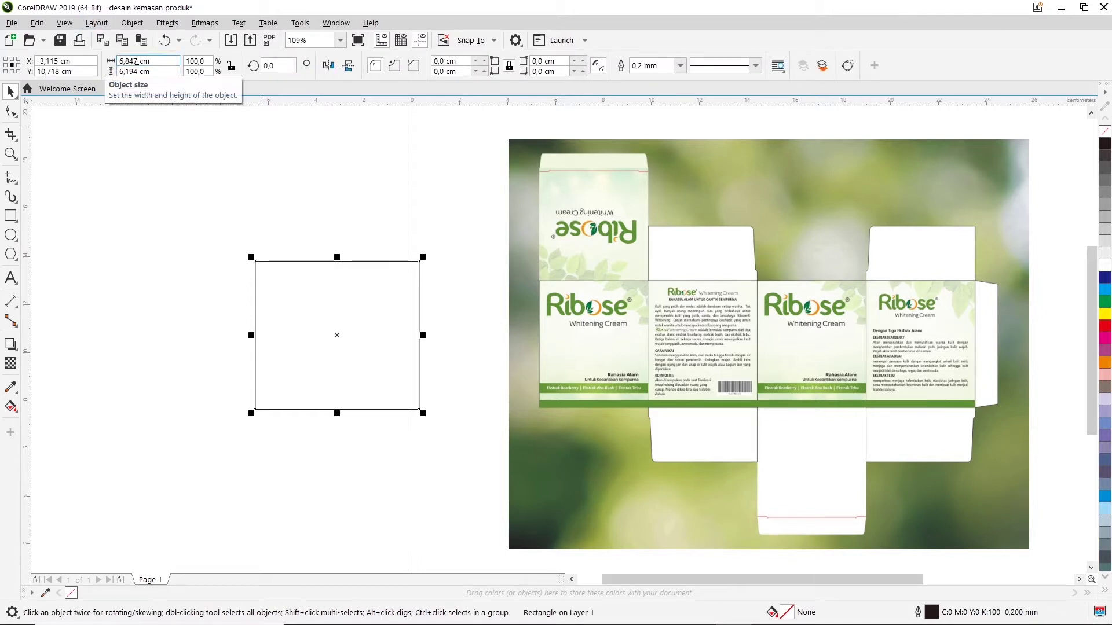
pyautogui.moveTo(137, 60); pyautogui.dragTo(109, 51)
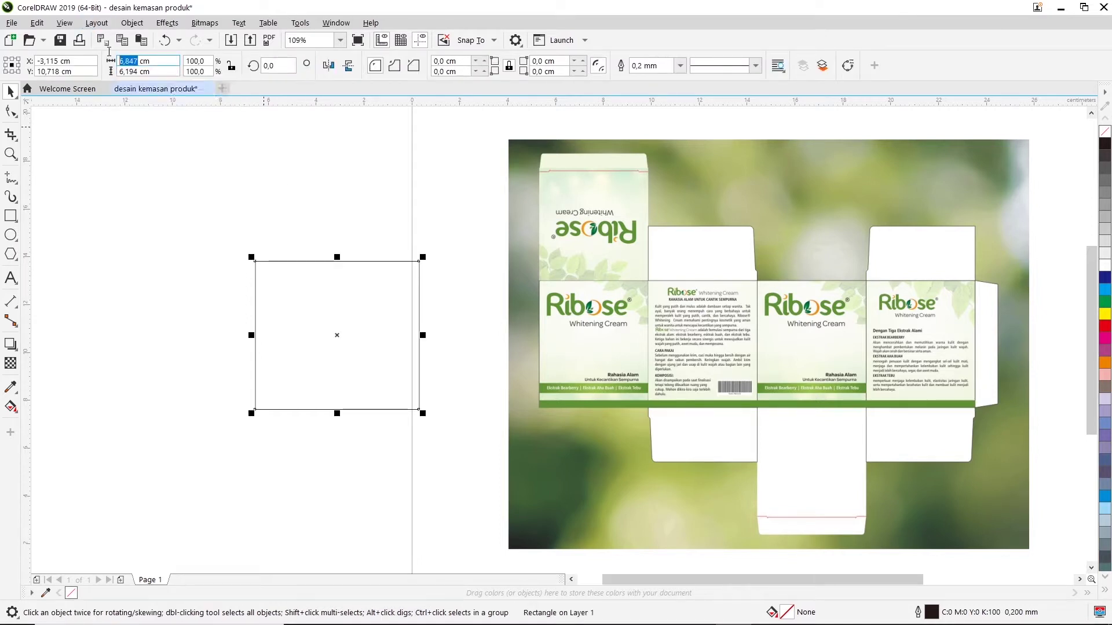
pyautogui.write('6')
pyautogui.click(130, 182)
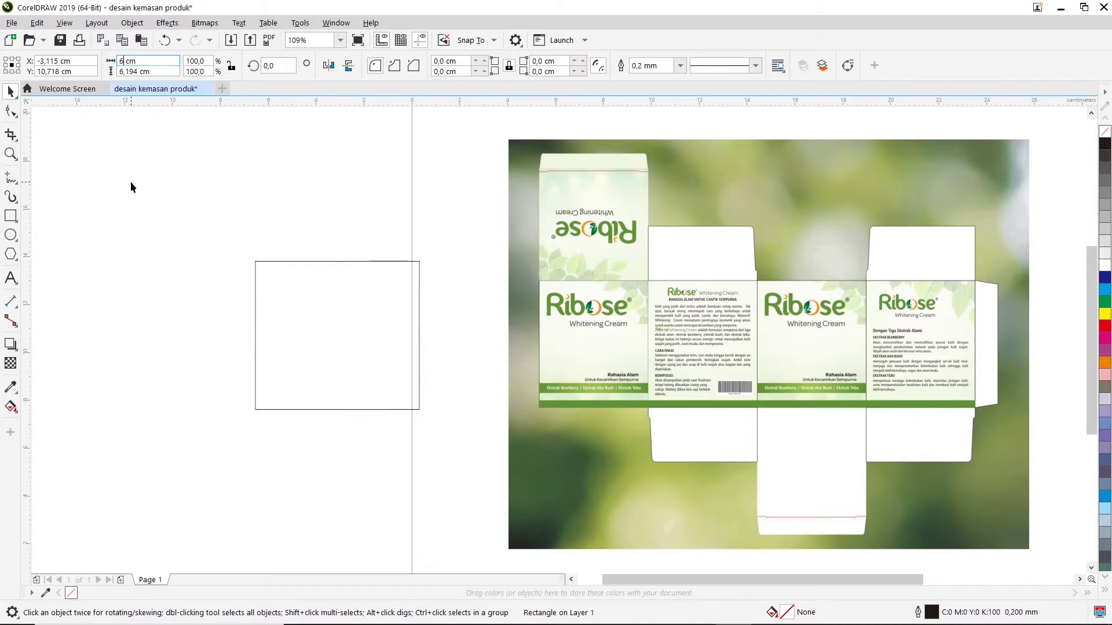
pyautogui.click(405, 410)
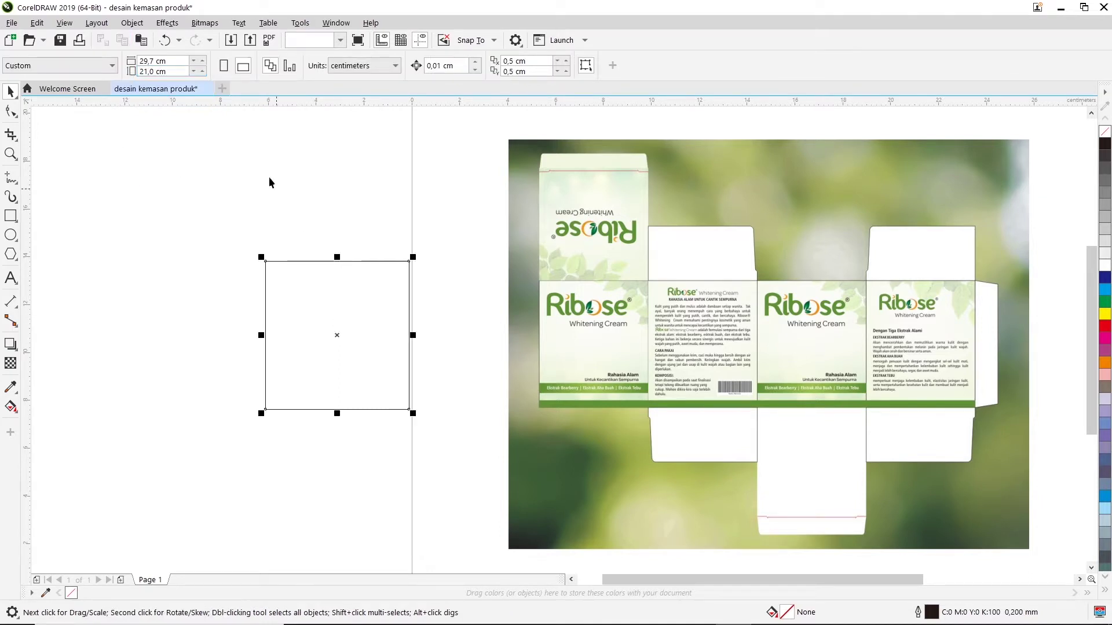
pyautogui.doubleClick(143, 74)
pyautogui.write('6')
pyautogui.press('Return')
pyautogui.click(360, 305)
pyautogui.click(265, 264)
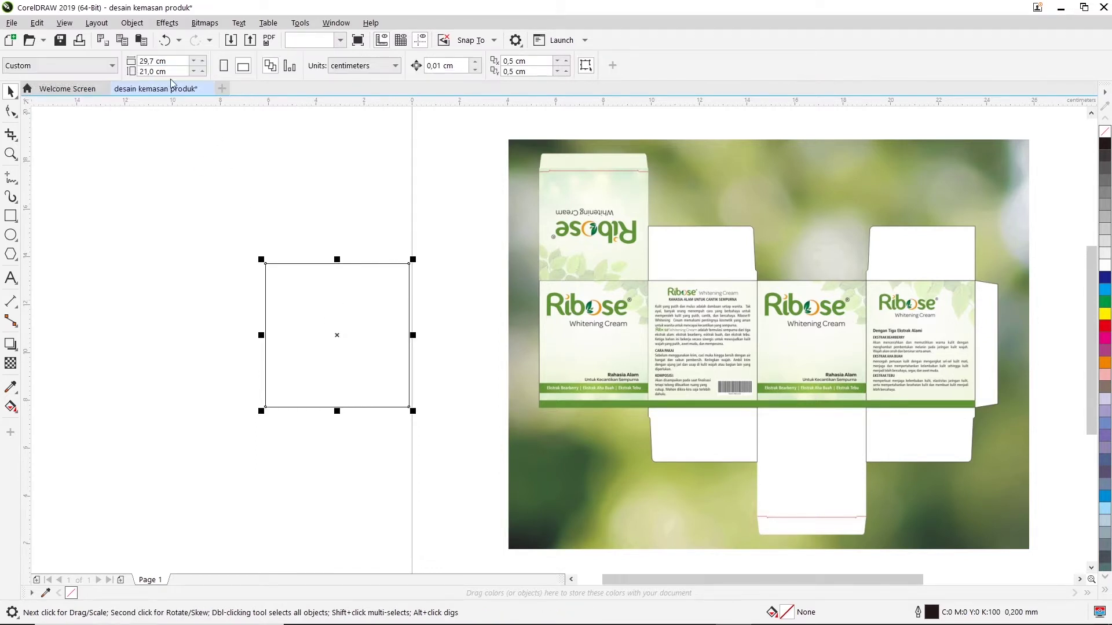
pyautogui.click(137, 61)
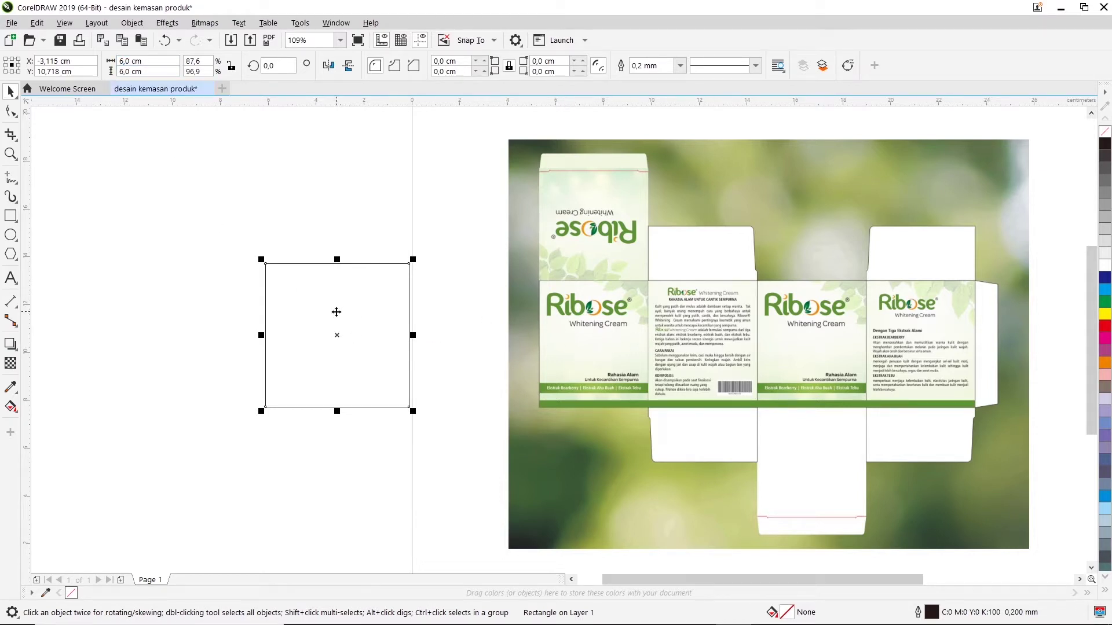
pyautogui.scroll(-1, 326, 313)
pyautogui.scroll(1, 315, 317)
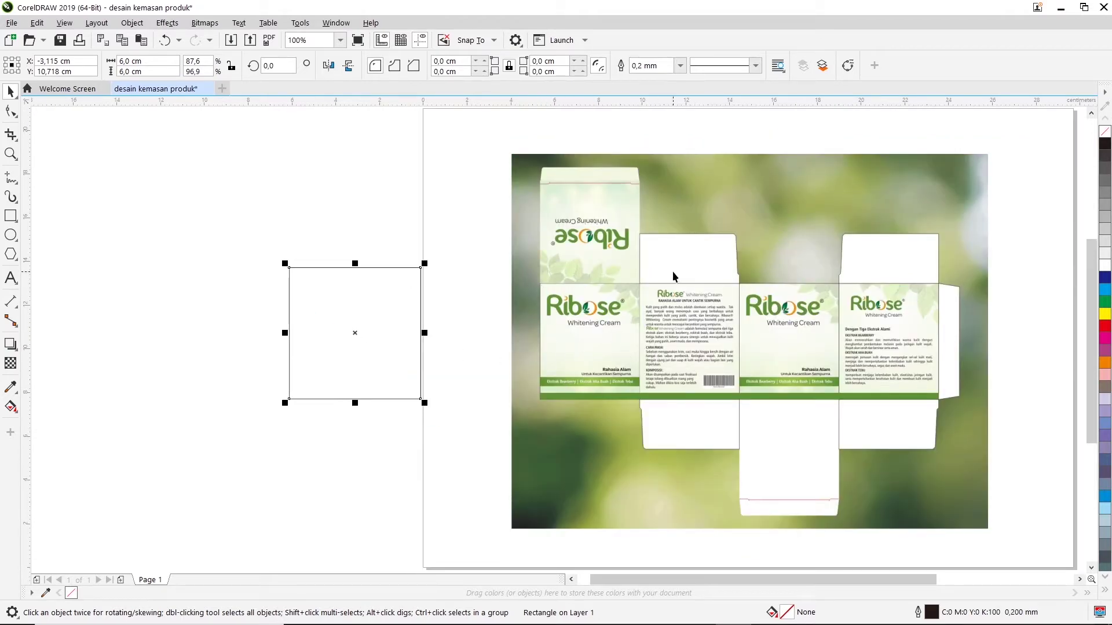
pyautogui.scroll(-1, 672, 271)
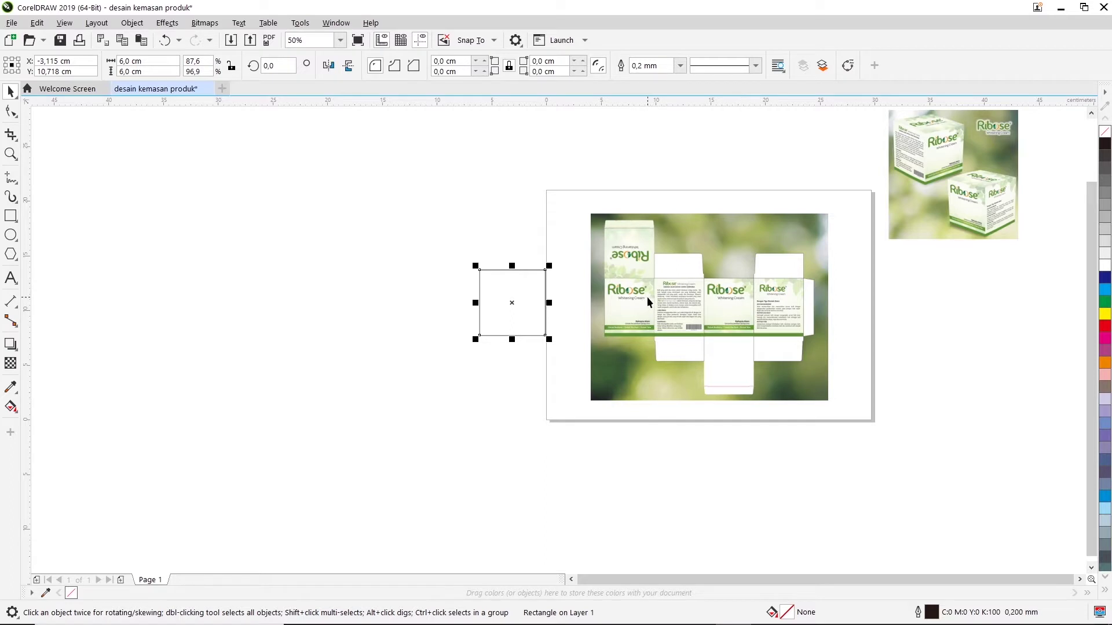
# Zoom in on the box artwork and drag the 6 cm square below the page
pyautogui.click(10, 153)
pyautogui.moveTo(422, 243); pyautogui.dragTo(948, 362)
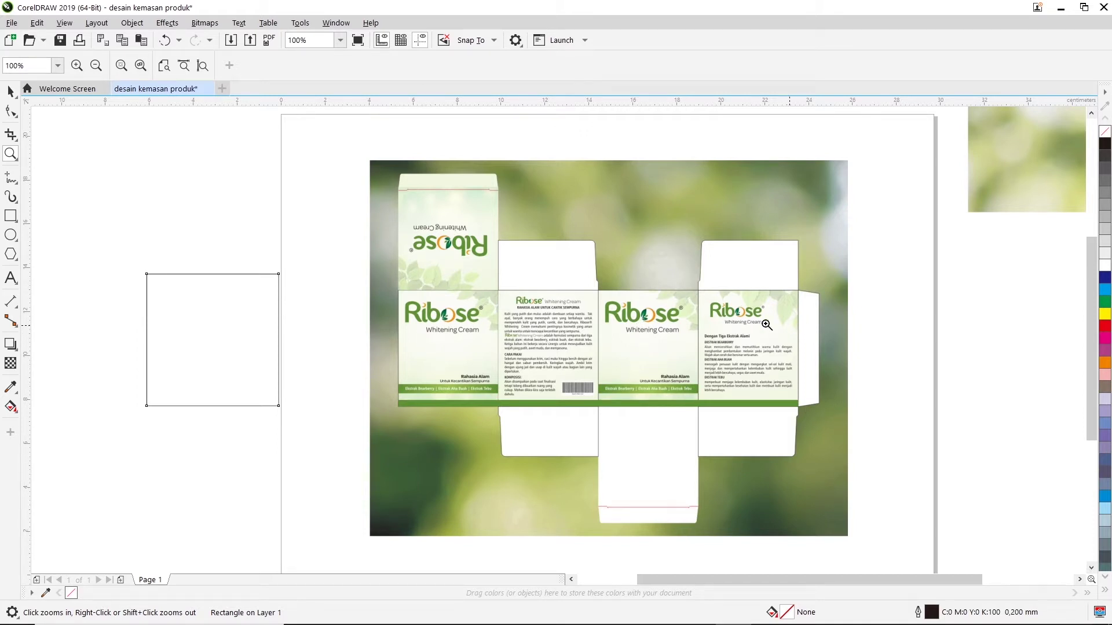
pyautogui.click(10, 91)
pyautogui.click(279, 274)
pyautogui.scroll(-2, 331, 324)
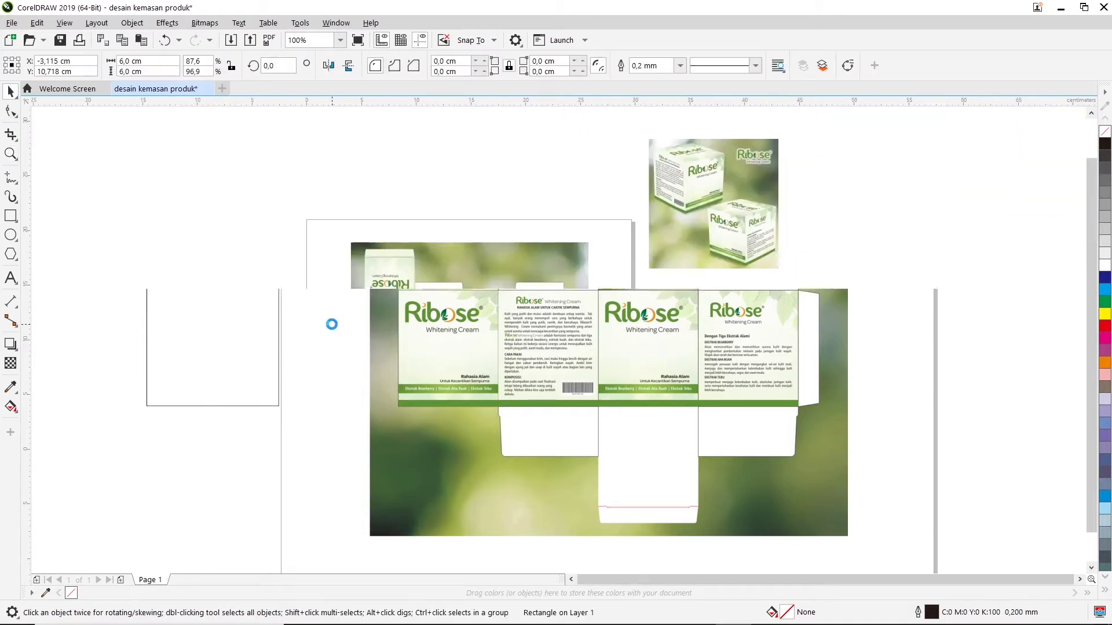
pyautogui.moveTo(288, 325); pyautogui.dragTo(392, 512)
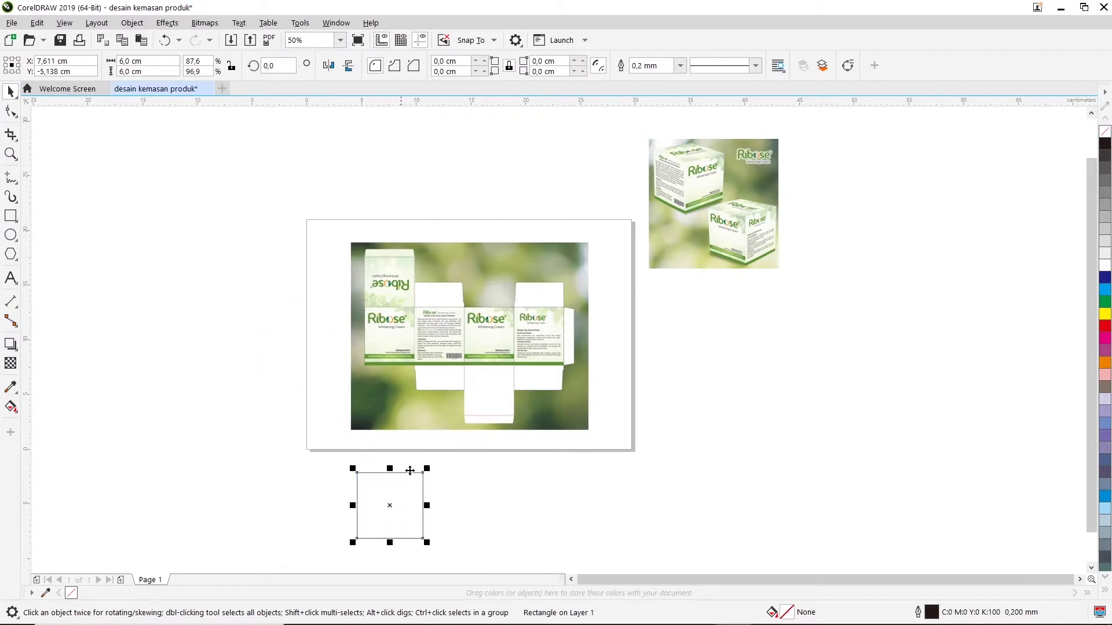
pyautogui.click(1090, 567)
pyautogui.click(370, 441)
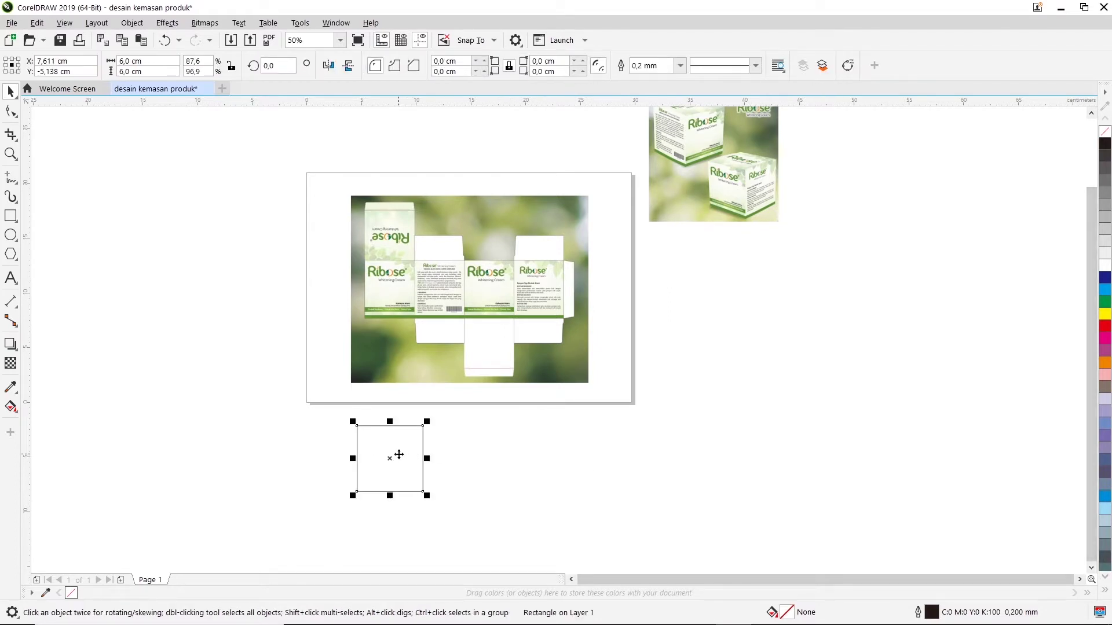
pyautogui.click(492, 465)
pyautogui.click(399, 457)
# Mirror a copy of the 6 cm square to its right, making a 12 × 6 cm pair
pyautogui.moveTo(351, 458)
pyautogui.mouseDown()
pyautogui.moveTo(397, 464)
pyautogui.moveTo(442, 459)
pyautogui.moveTo(401, 451)
pyautogui.moveTo(442, 450)
pyautogui.moveTo(392, 449)
pyautogui.moveTo(441, 451)
pyautogui.mouseUp()
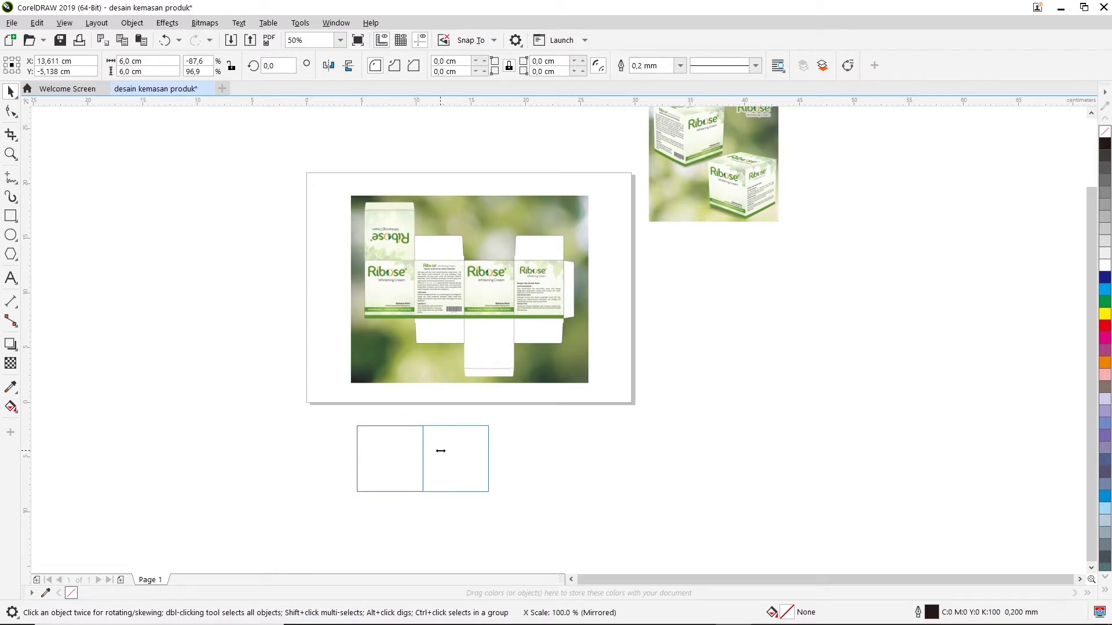
pyautogui.moveTo(441, 450); pyautogui.dragTo(439, 453)
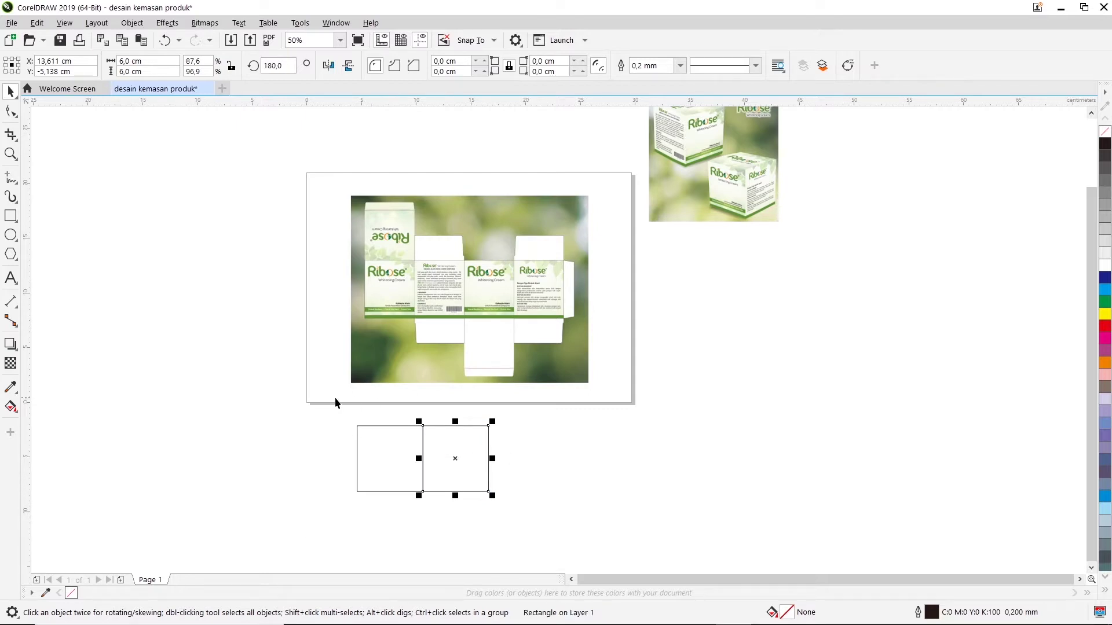
pyautogui.click(294, 416)
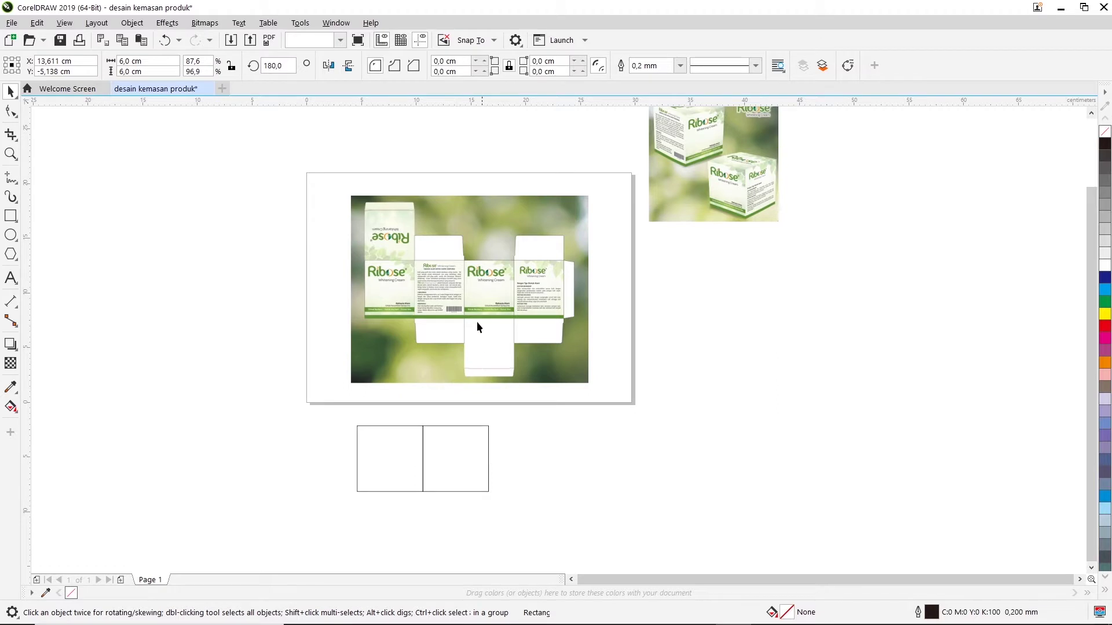
pyautogui.click(479, 475)
# Select both squares and drop a mirrored copy beside them, forming a row of four 6 cm squares
pyautogui.click(253, 425)
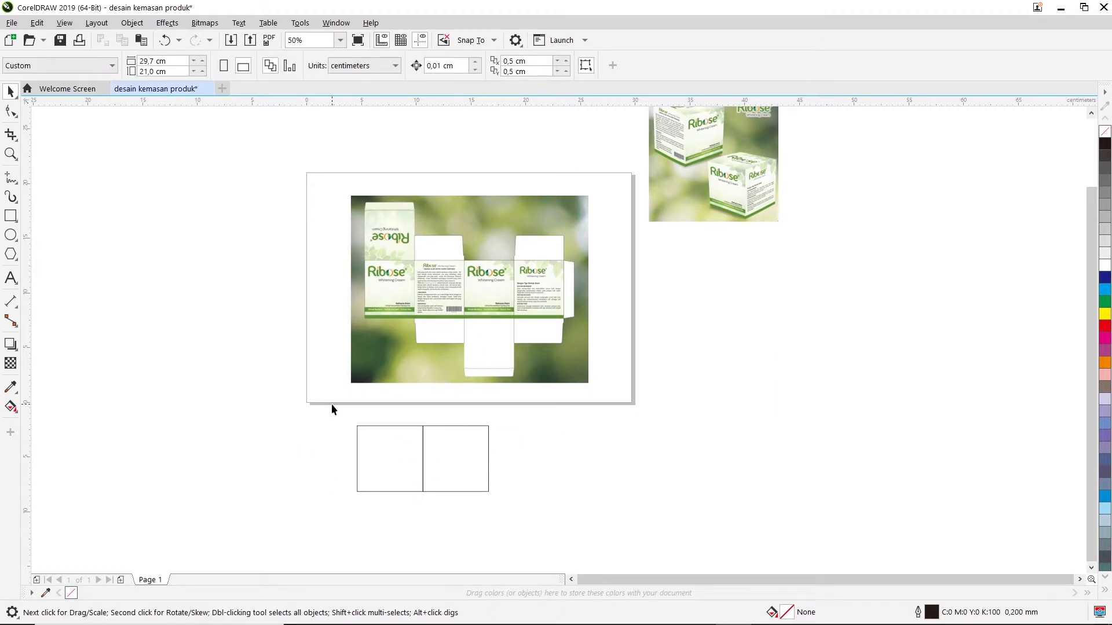
pyautogui.moveTo(331, 405); pyautogui.dragTo(551, 516)
pyautogui.moveTo(332, 406); pyautogui.dragTo(523, 510)
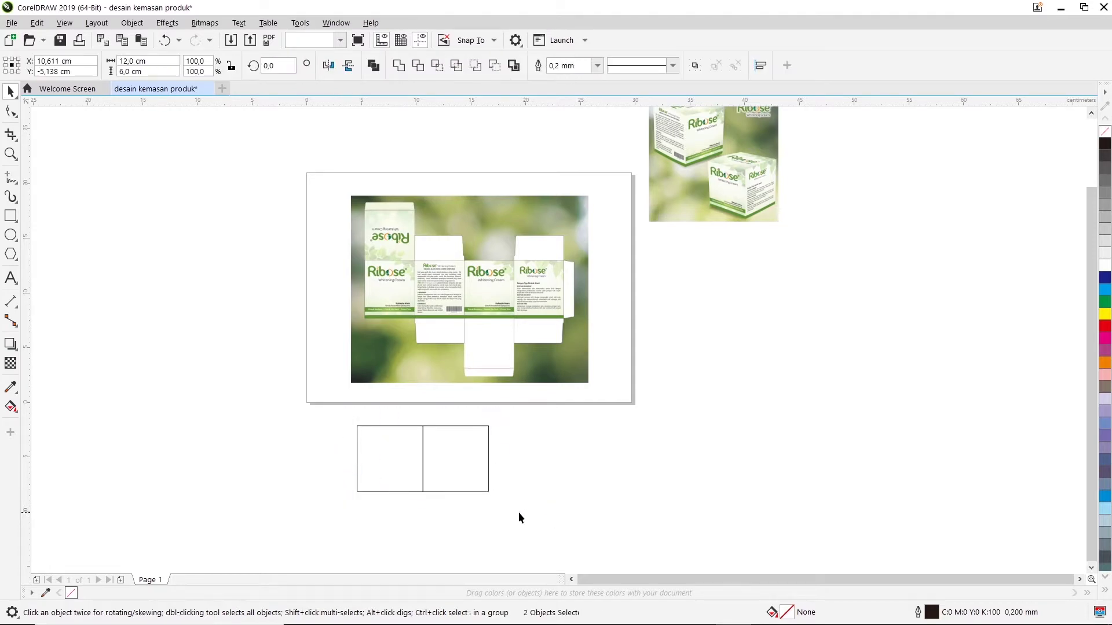
pyautogui.moveTo(322, 411); pyautogui.dragTo(509, 515)
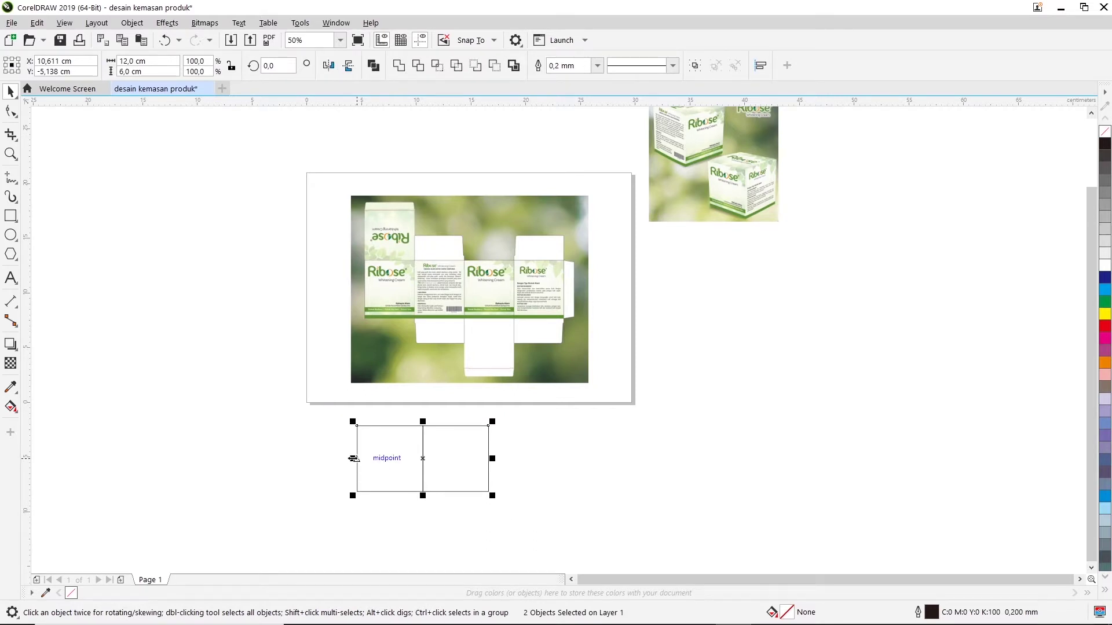
pyautogui.moveTo(350, 458); pyautogui.dragTo(350, 458)
pyautogui.moveTo(352, 458); pyautogui.dragTo(587, 453)
pyautogui.moveTo(500, 452); pyautogui.dragTo(564, 452)
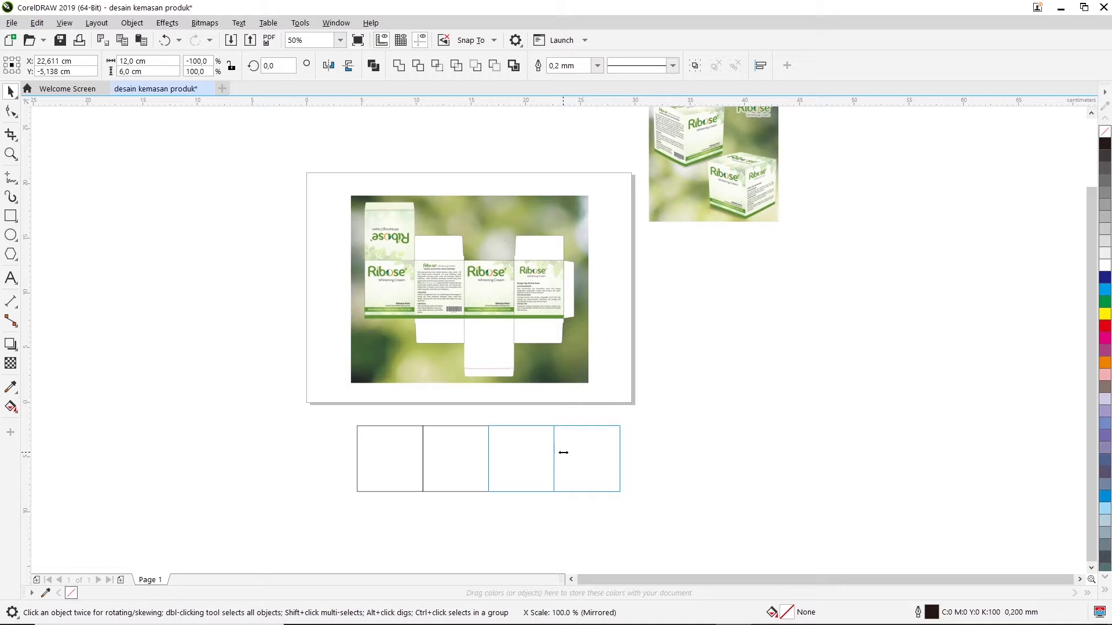
pyautogui.moveTo(563, 452); pyautogui.dragTo(564, 457)
pyautogui.click(256, 446)
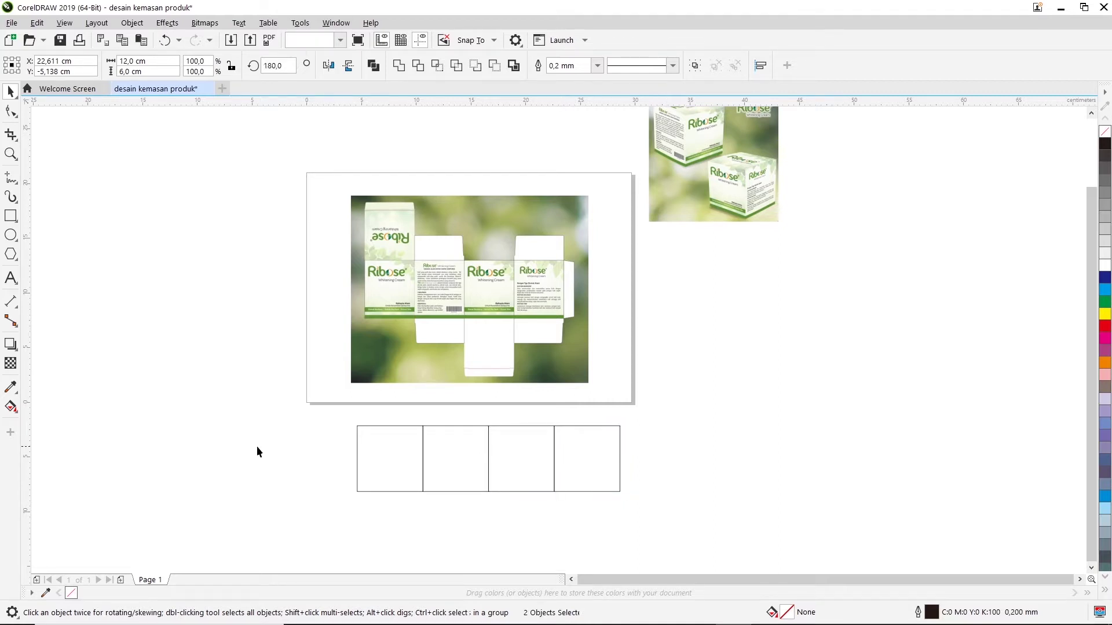
pyautogui.moveTo(289, 424); pyautogui.dragTo(641, 504)
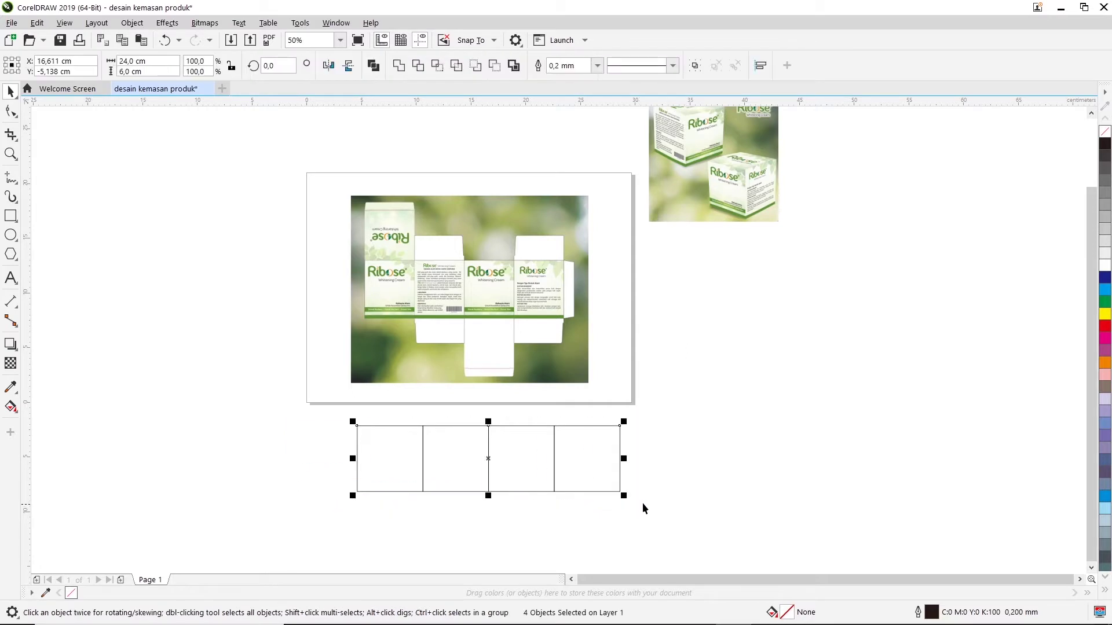
pyautogui.click(702, 477)
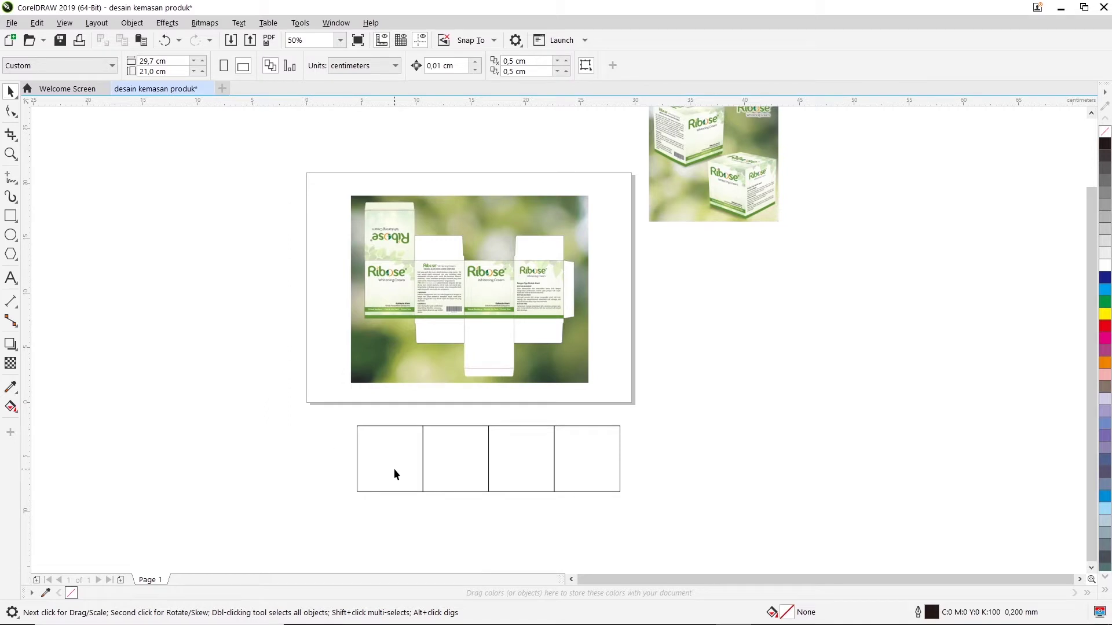
# Place a mirrored copy of the first square above it as the top flap
pyautogui.click(382, 454)
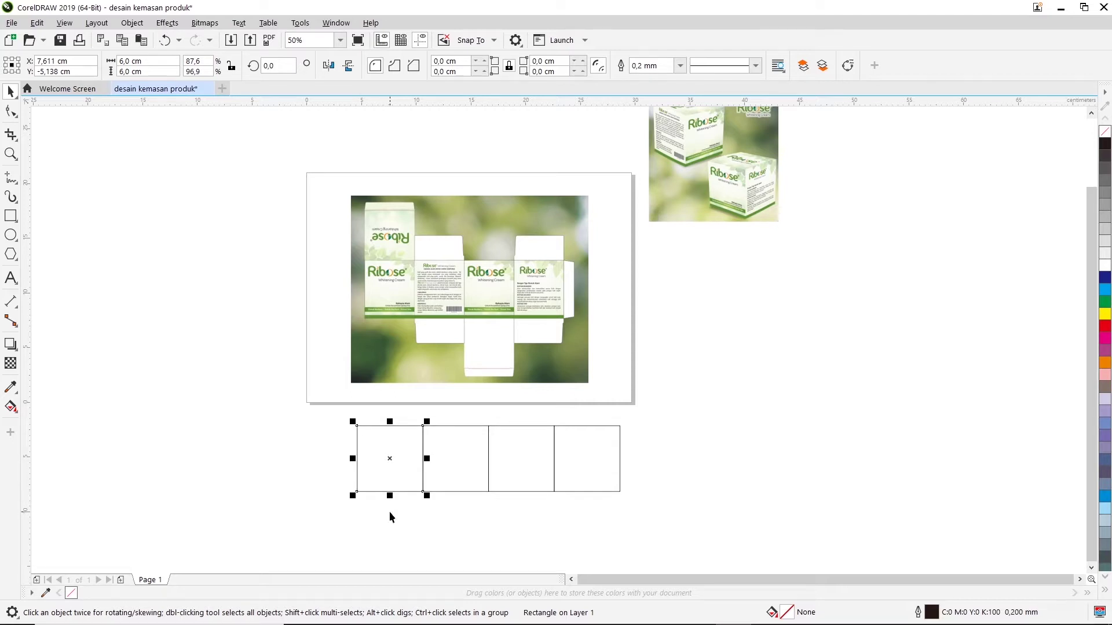
pyautogui.moveTo(390, 499); pyautogui.dragTo(394, 383)
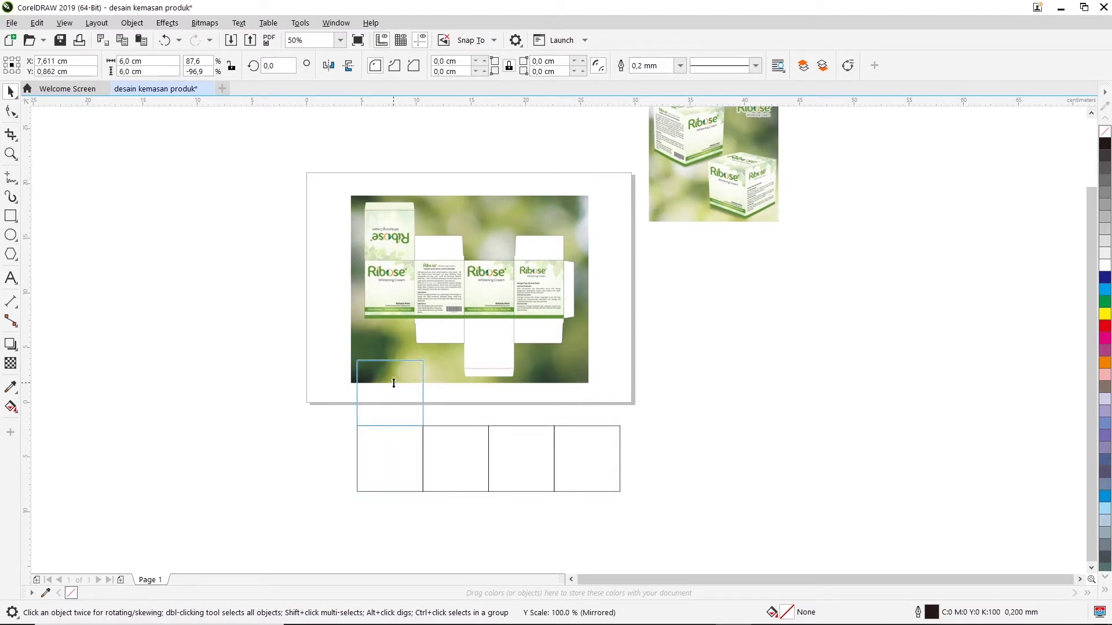
pyautogui.moveTo(393, 383); pyautogui.dragTo(394, 384)
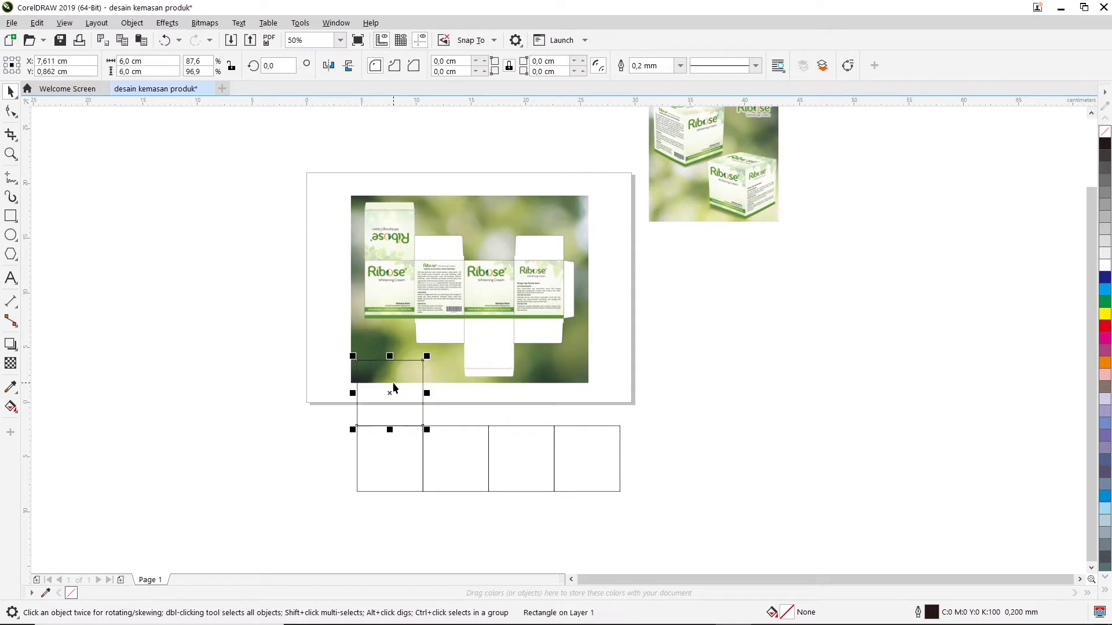
pyautogui.click(685, 453)
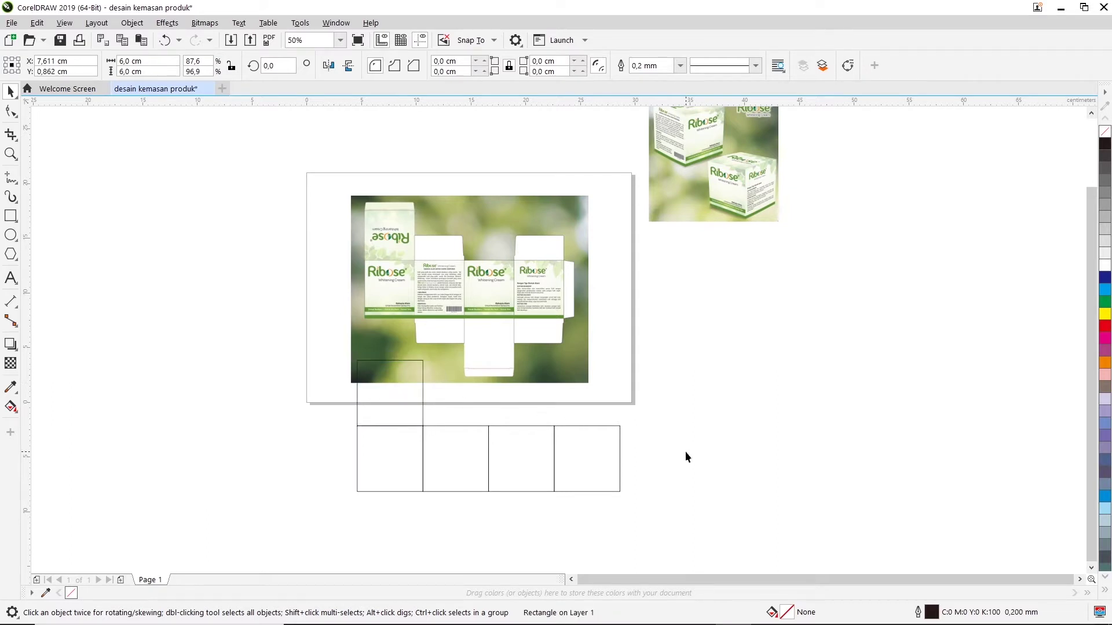
pyautogui.click(484, 329)
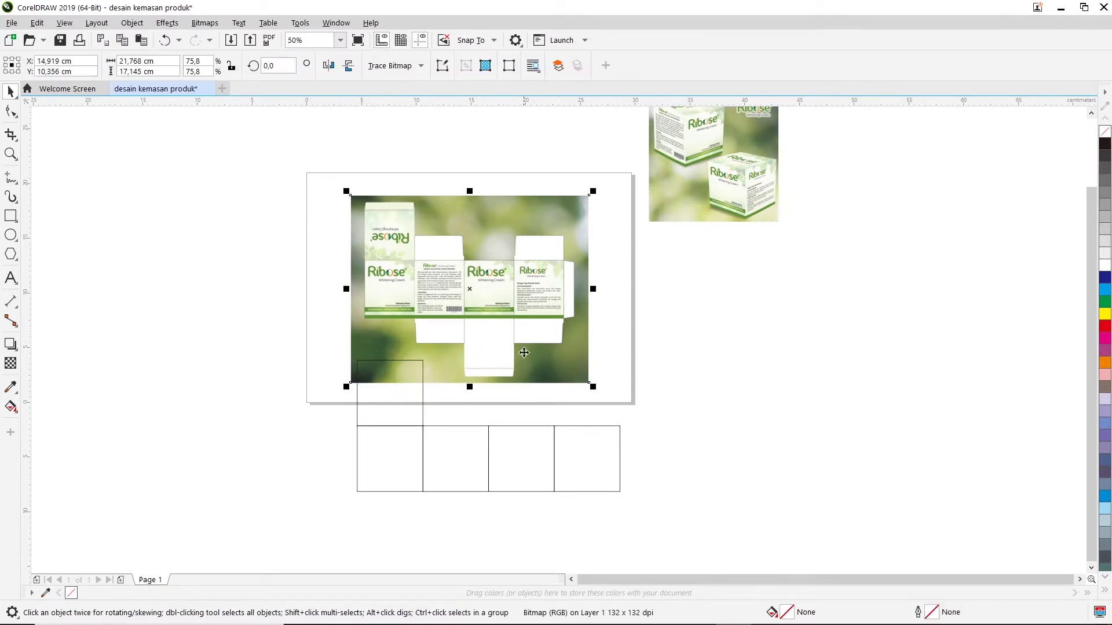
pyautogui.click(707, 370)
# Mirror a copy of the third square below the row, undoing an accidental move of the net
pyautogui.click(522, 426)
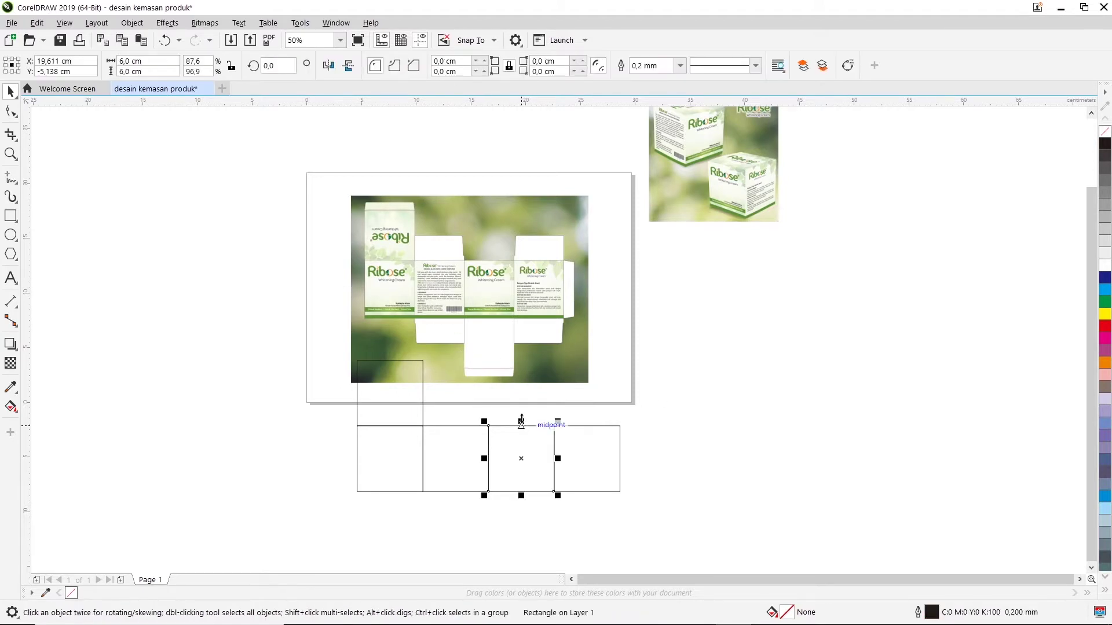
pyautogui.click(530, 439)
pyautogui.moveTo(522, 421); pyautogui.dragTo(526, 513)
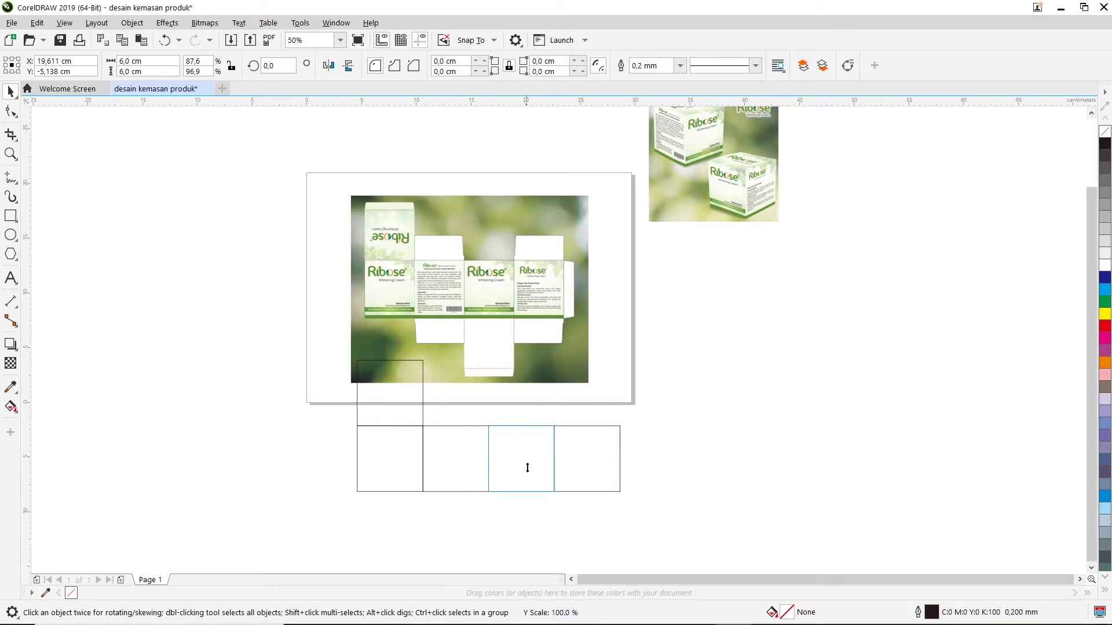
pyautogui.rightClick(527, 523)
pyautogui.moveTo(527, 524); pyautogui.dragTo(524, 517)
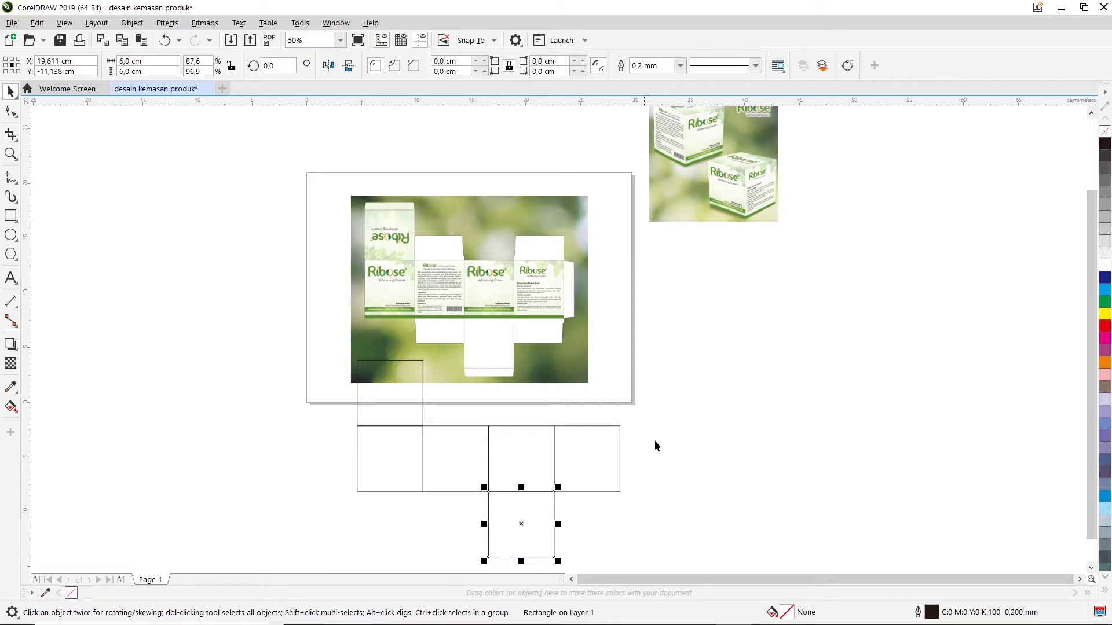
pyautogui.click(499, 420)
pyautogui.moveTo(307, 341); pyautogui.dragTo(675, 533)
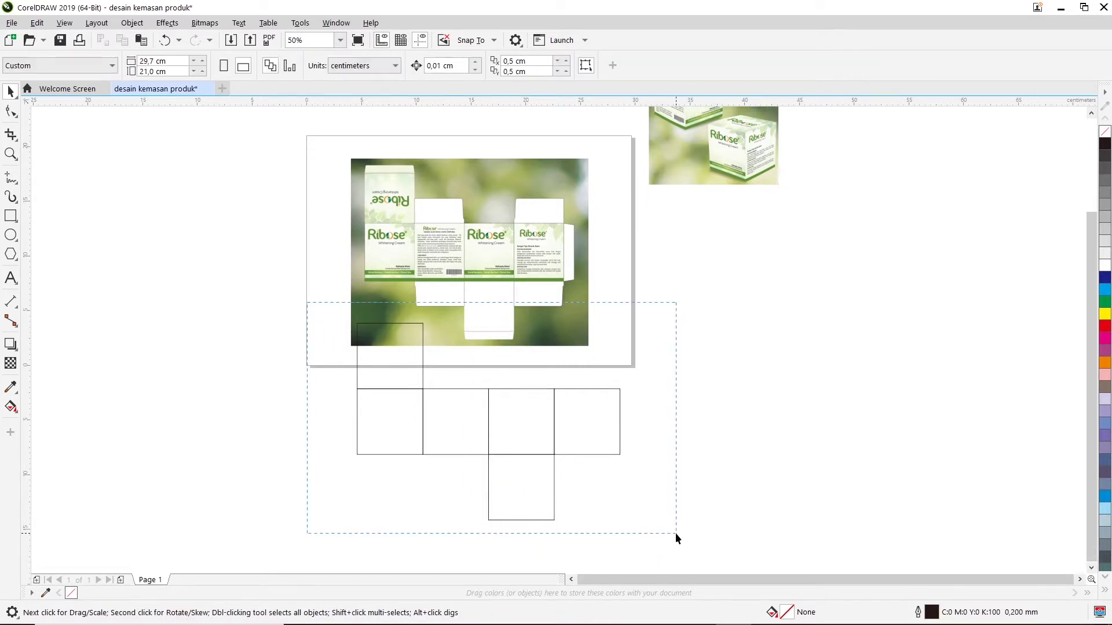
pyautogui.moveTo(493, 426); pyautogui.dragTo(468, 253)
pyautogui.hotkey('ctrl', 'z')
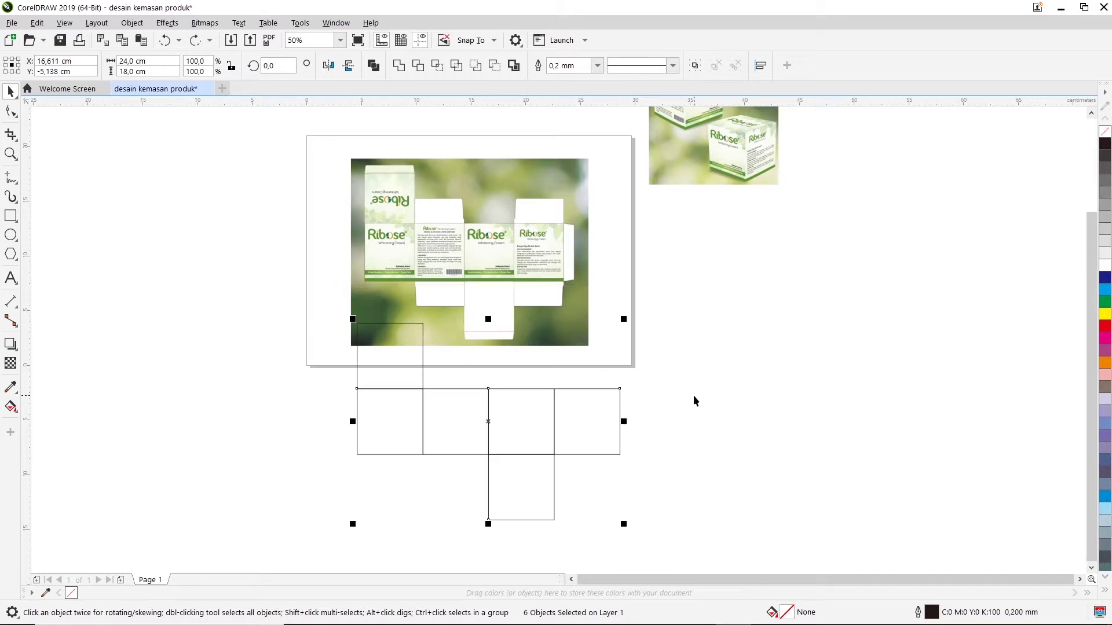
# Select all six squares and nudge the 24 × 18 cm net slightly down-left below the page
pyautogui.click(279, 427)
pyautogui.moveTo(341, 543); pyautogui.dragTo(700, 329)
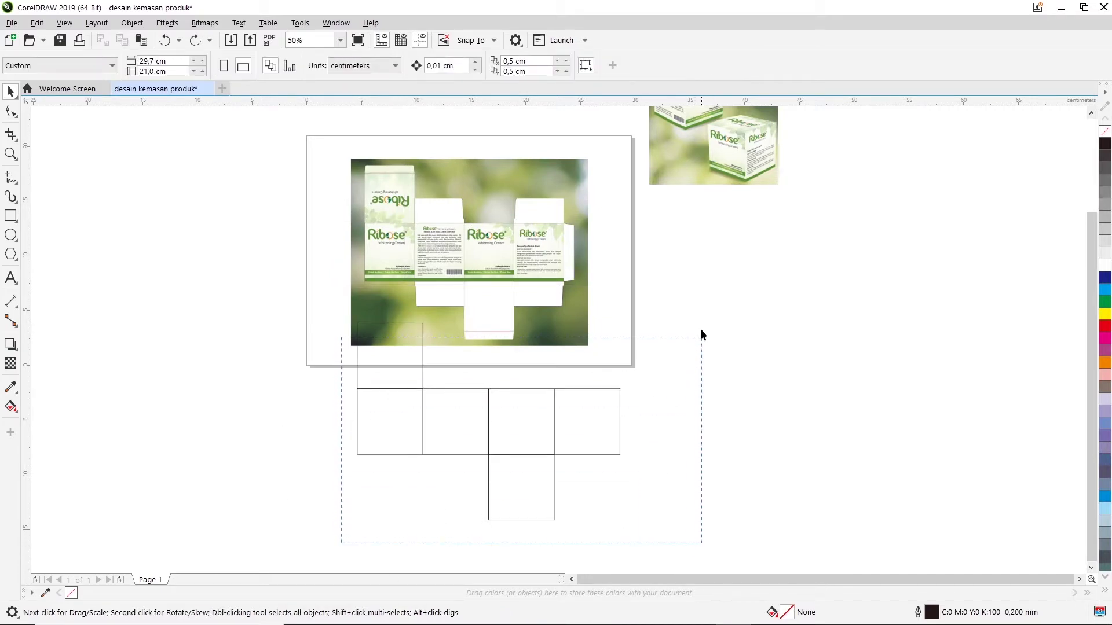
pyautogui.moveTo(484, 429); pyautogui.dragTo(466, 486)
pyautogui.scroll(-2, 560, 464)
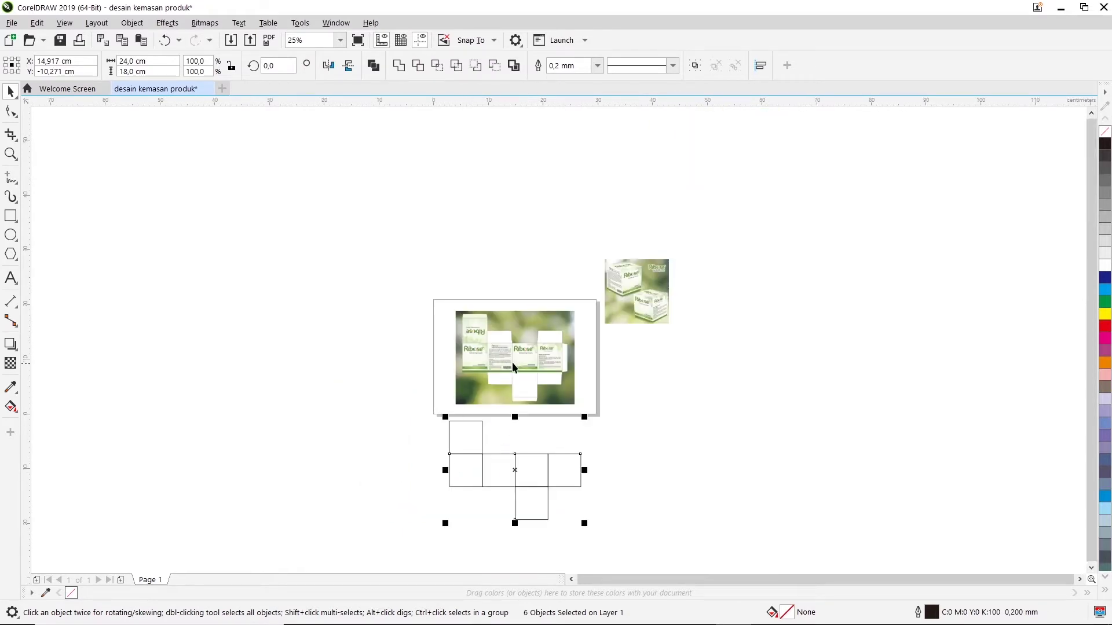
pyautogui.scroll(1, 517, 439)
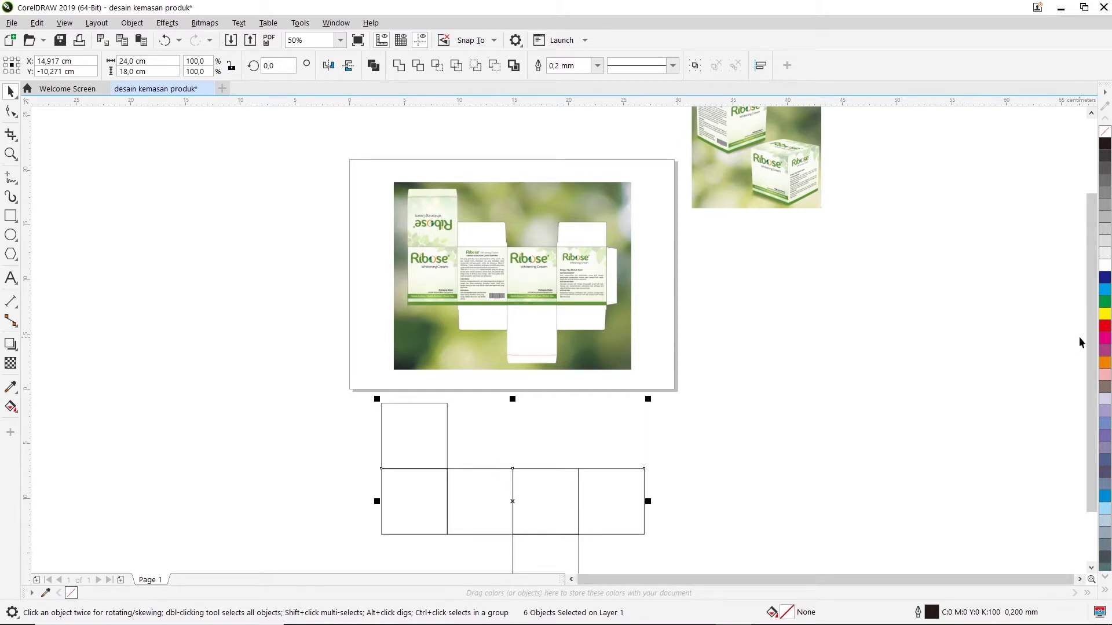
pyautogui.moveTo(1092, 338); pyautogui.dragTo(1092, 356)
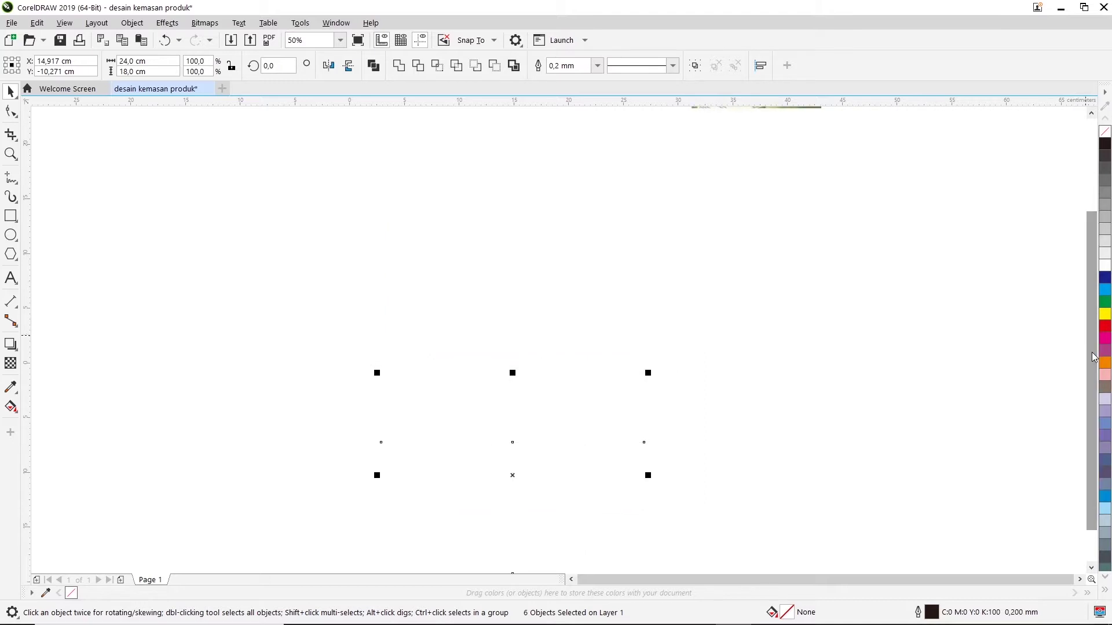
pyautogui.scroll(-1, 972, 356)
pyautogui.scroll(1, 758, 380)
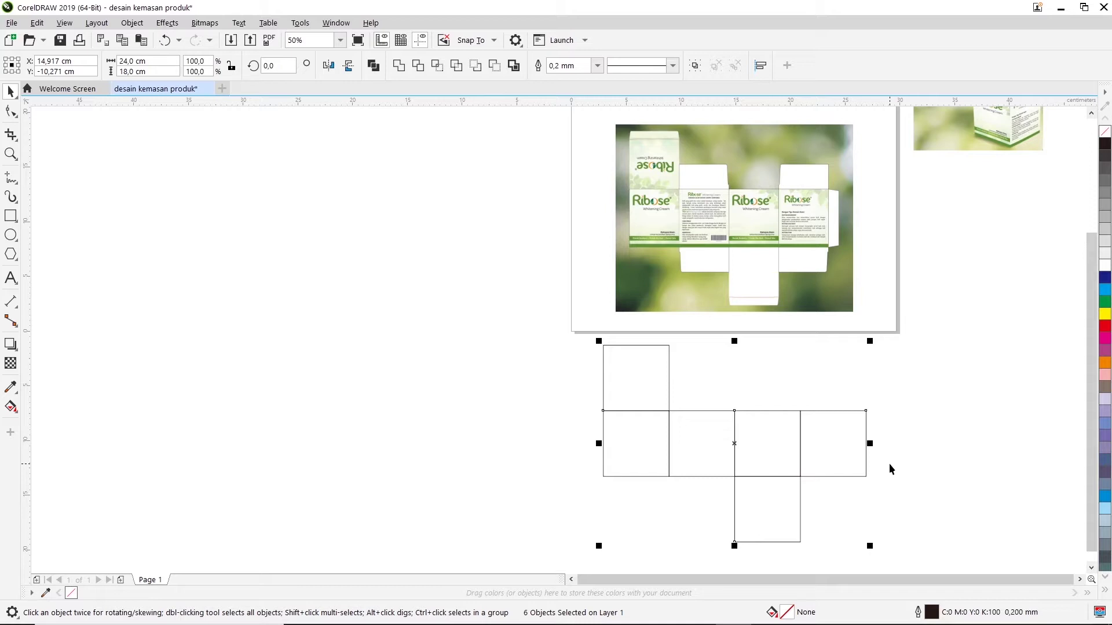
pyautogui.click(930, 437)
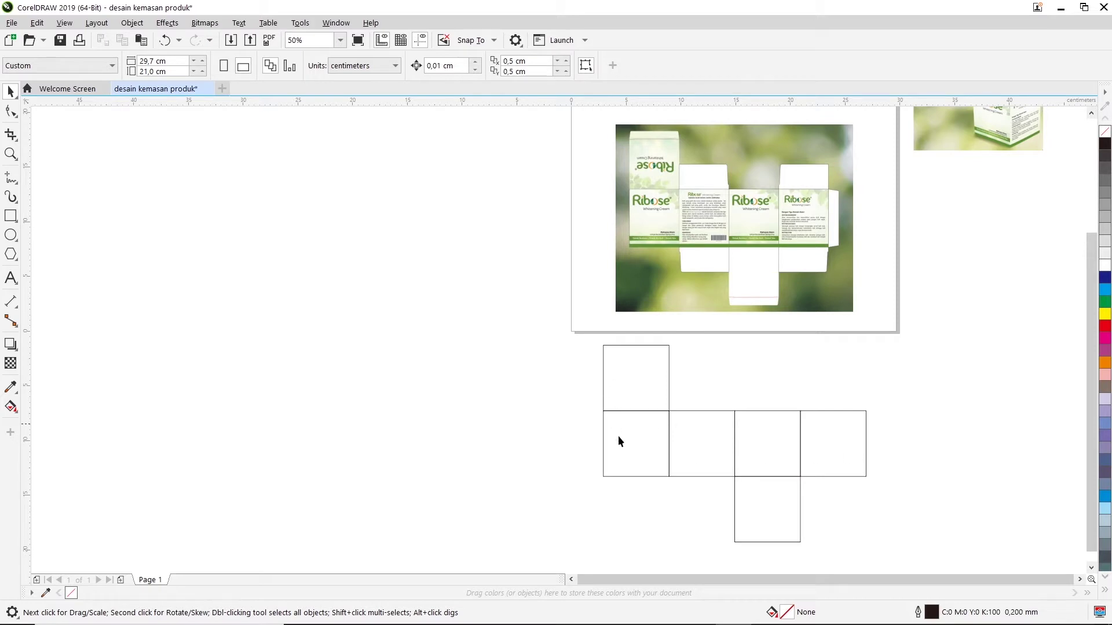
pyautogui.click(811, 447)
pyautogui.click(916, 402)
pyautogui.click(10, 153)
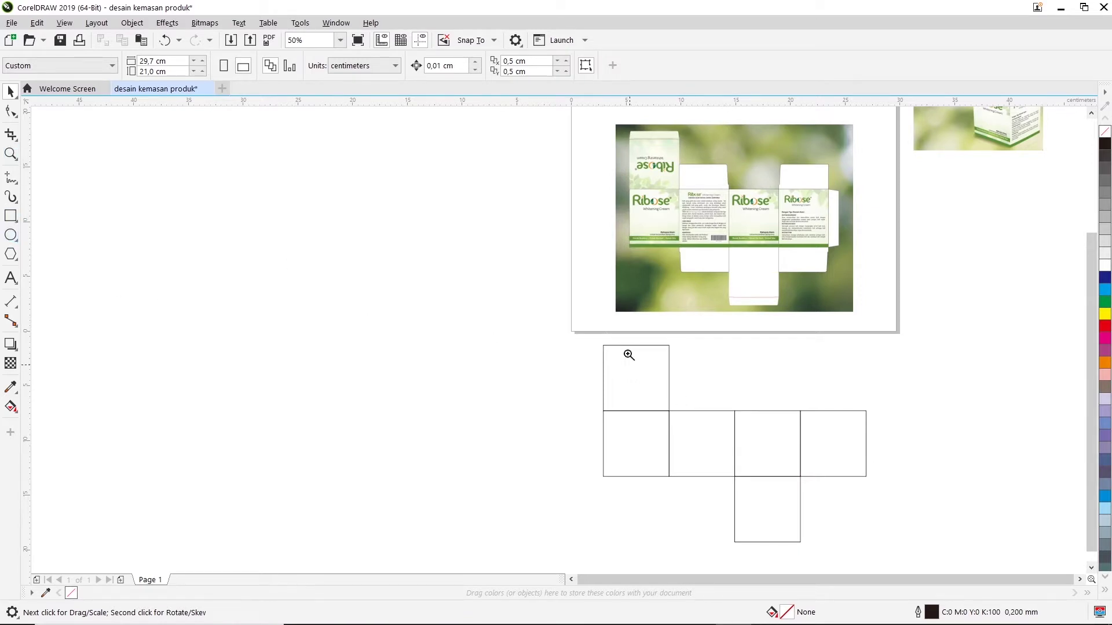
# Draw a rectangle above the net and size it to 6 × 1 cm
pyautogui.moveTo(595, 305); pyautogui.dragTo(688, 366)
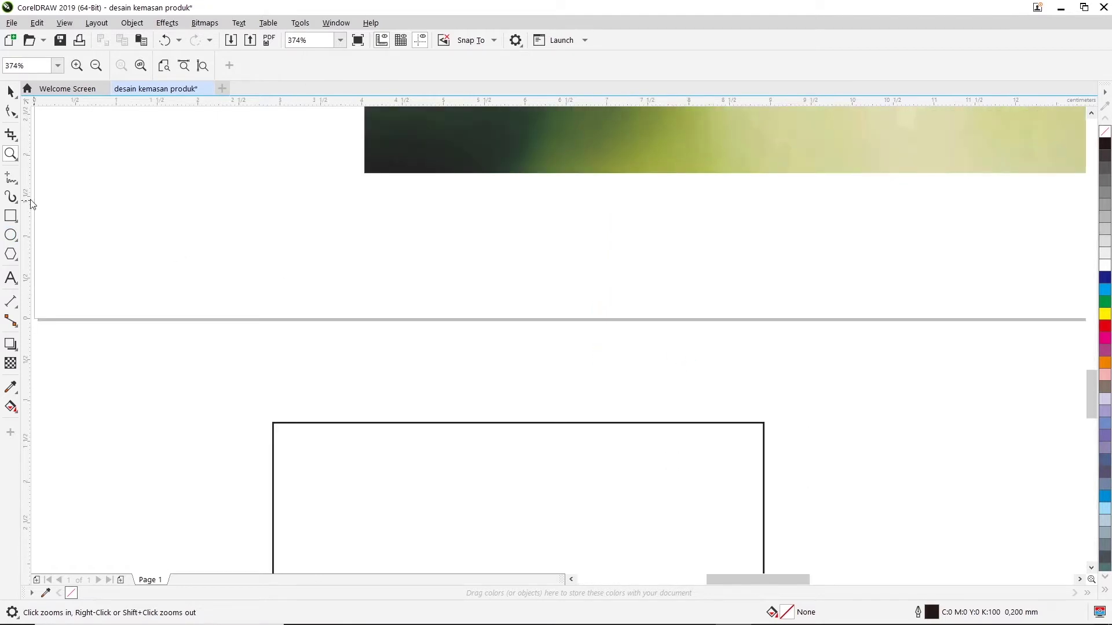
pyautogui.click(11, 216)
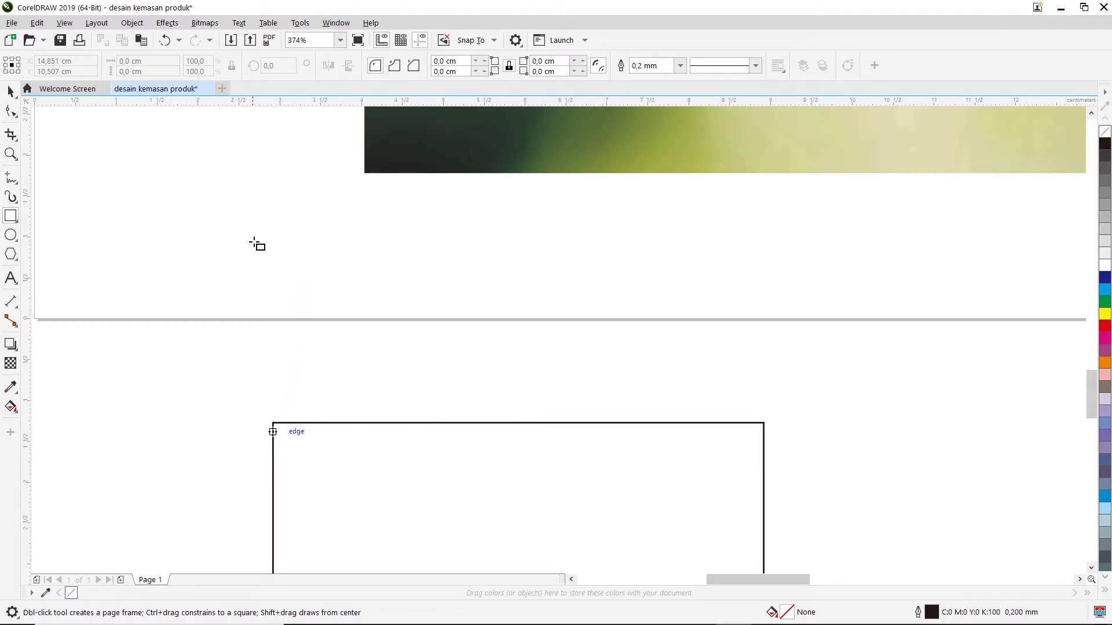
pyautogui.moveTo(262, 231)
pyautogui.mouseDown()
pyautogui.moveTo(619, 379)
pyautogui.moveTo(770, 391)
pyautogui.mouseUp()
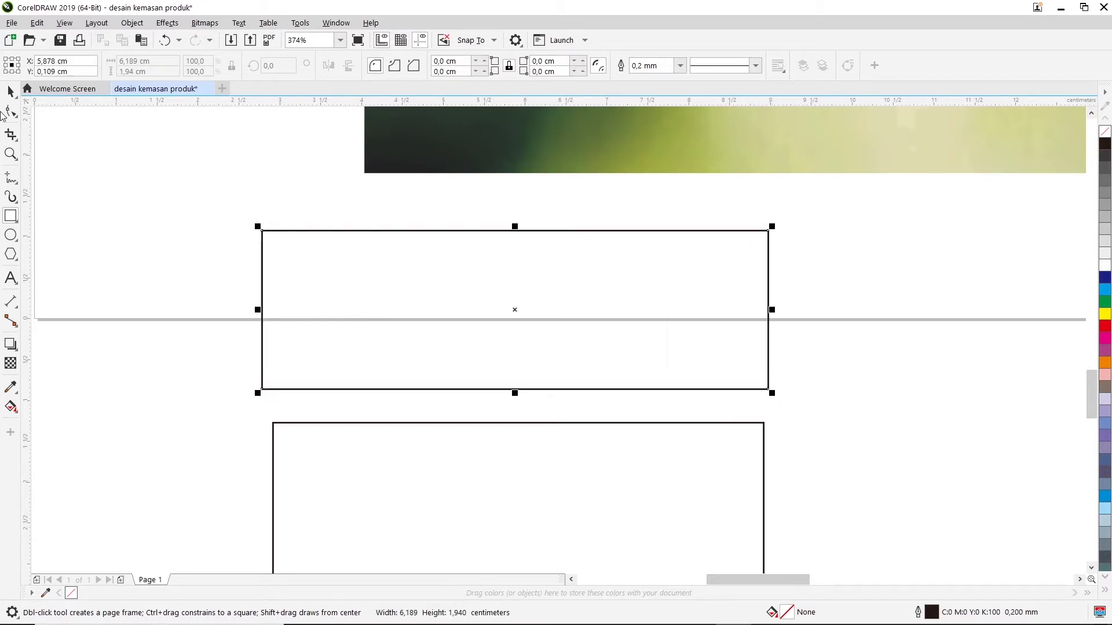
pyautogui.press('space')
pyautogui.click(454, 263)
pyautogui.click(389, 390)
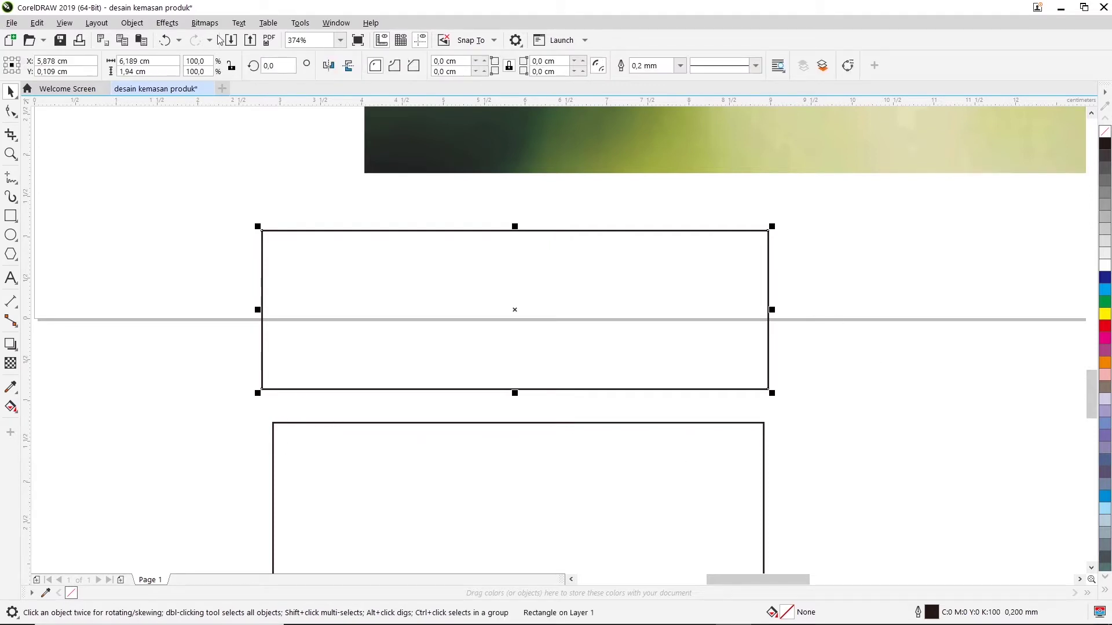
pyautogui.moveTo(138, 60); pyautogui.dragTo(110, 61)
pyautogui.write('6')
pyautogui.press('Return')
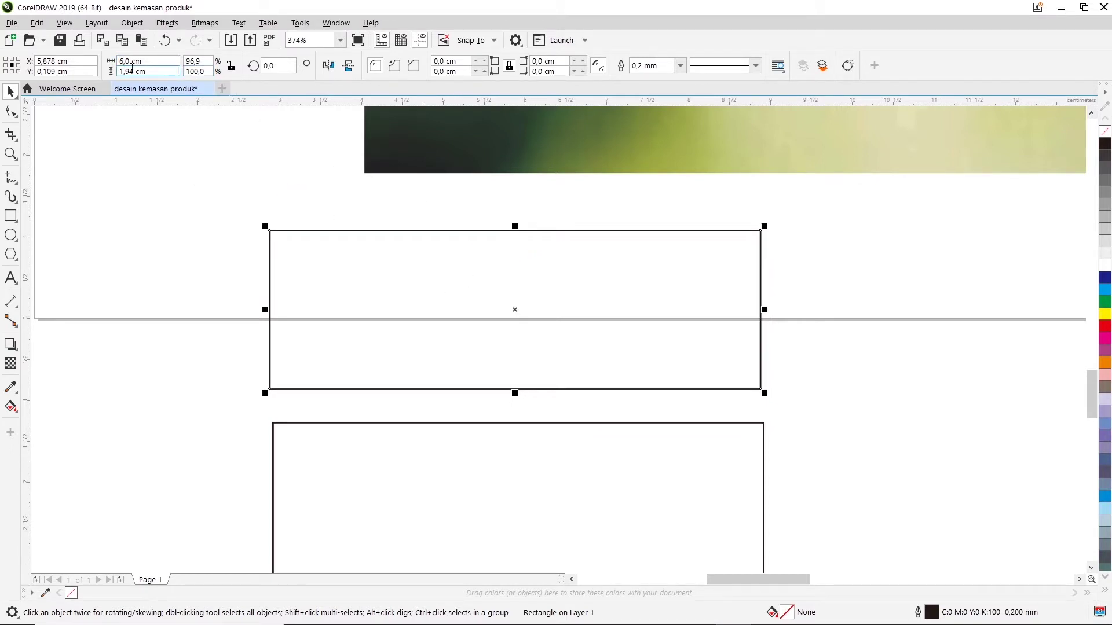
pyautogui.moveTo(136, 71); pyautogui.dragTo(103, 73)
pyautogui.write('1')
pyautogui.press('Return')
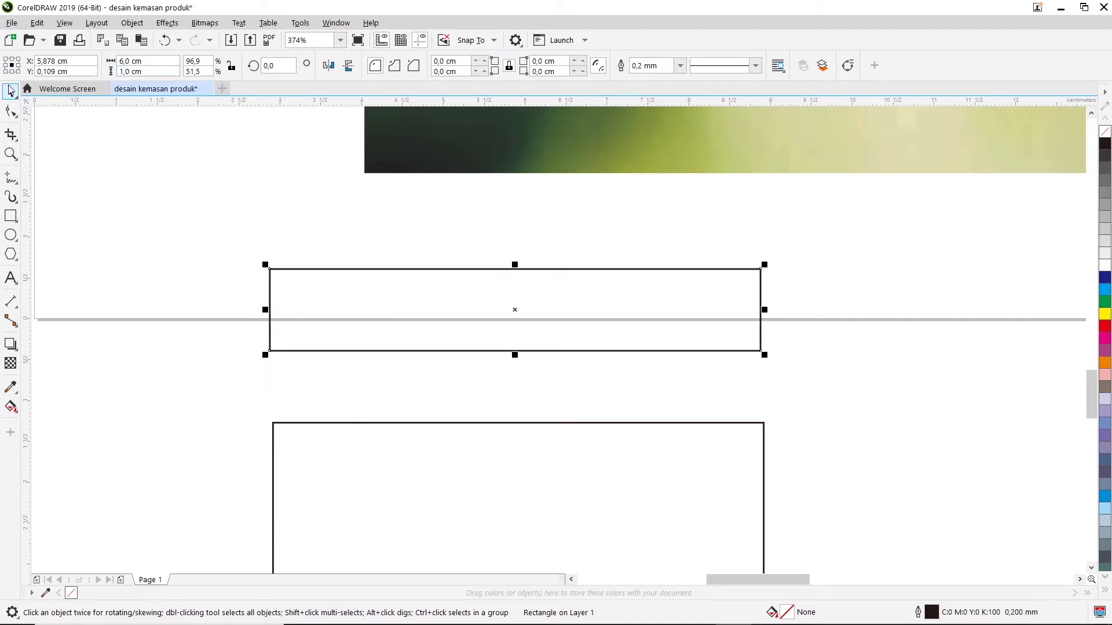
# Snap the 6 × 1 cm rectangle flush onto the top of the upper square
pyautogui.click(707, 321)
pyautogui.click(760, 351)
pyautogui.moveTo(761, 350); pyautogui.dragTo(765, 423)
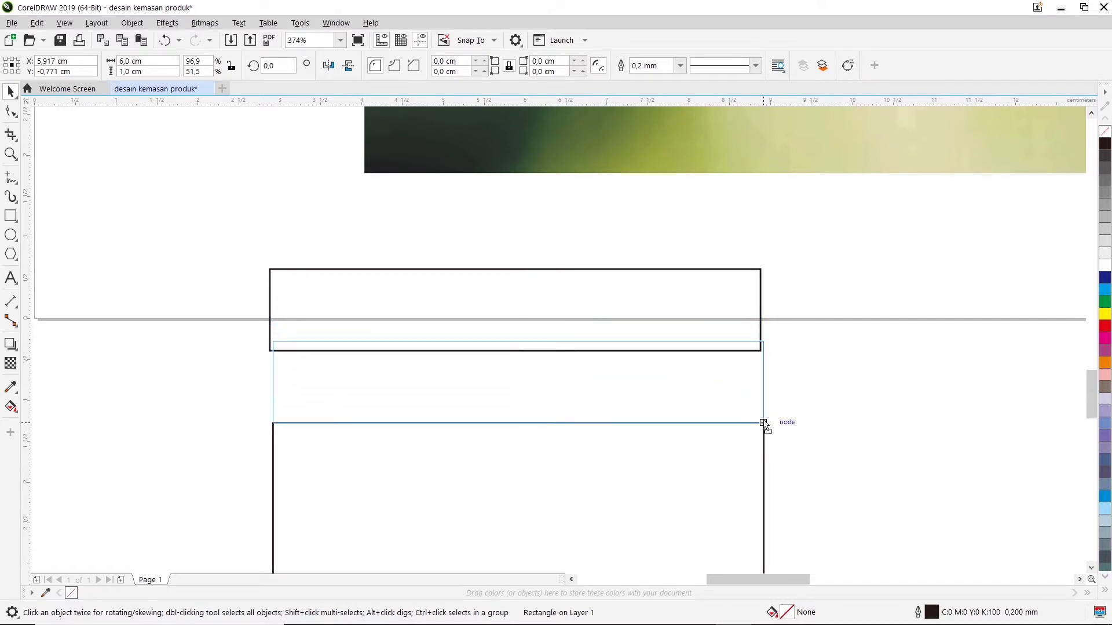
pyautogui.moveTo(764, 423); pyautogui.dragTo(764, 424)
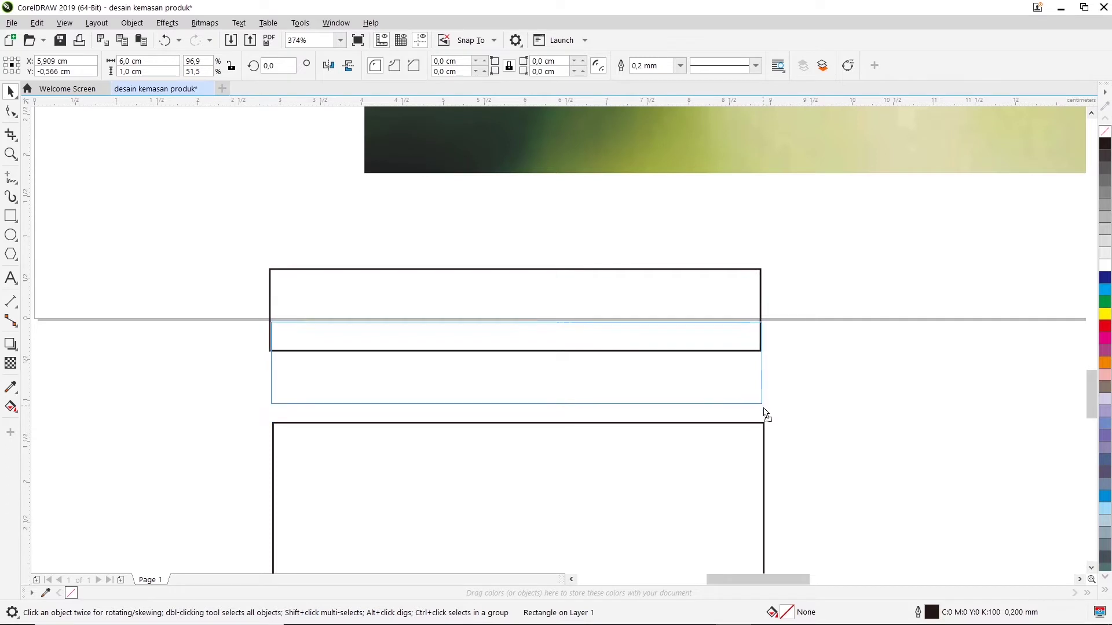
pyautogui.moveTo(764, 423); pyautogui.dragTo(764, 427)
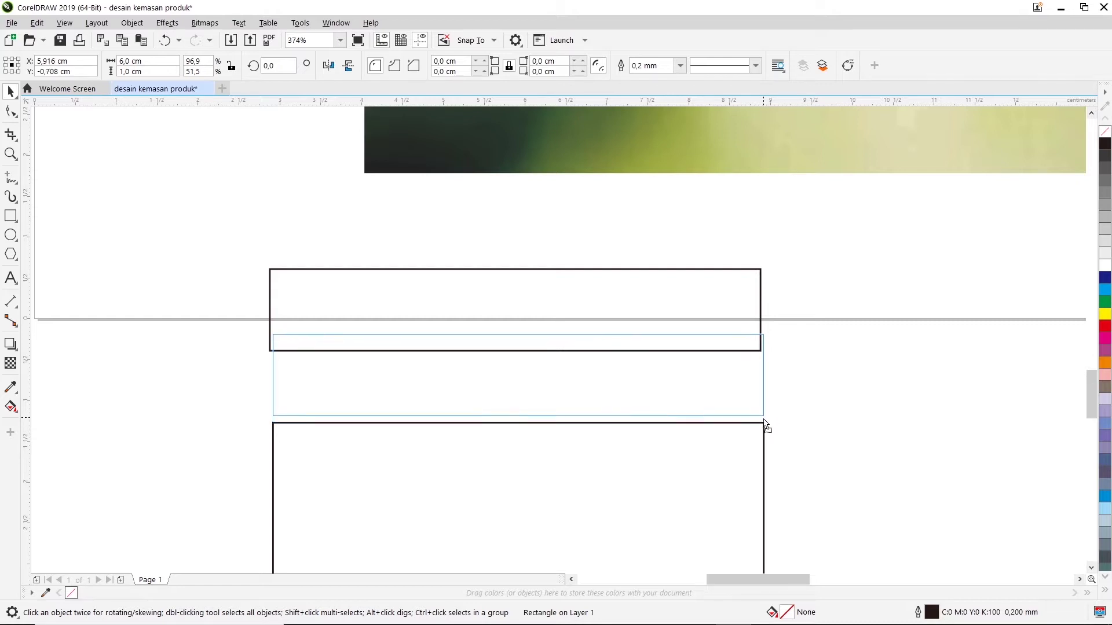
pyautogui.moveTo(764, 427)
pyautogui.mouseDown()
pyautogui.moveTo(765, 412)
pyautogui.moveTo(764, 423)
pyautogui.mouseUp()
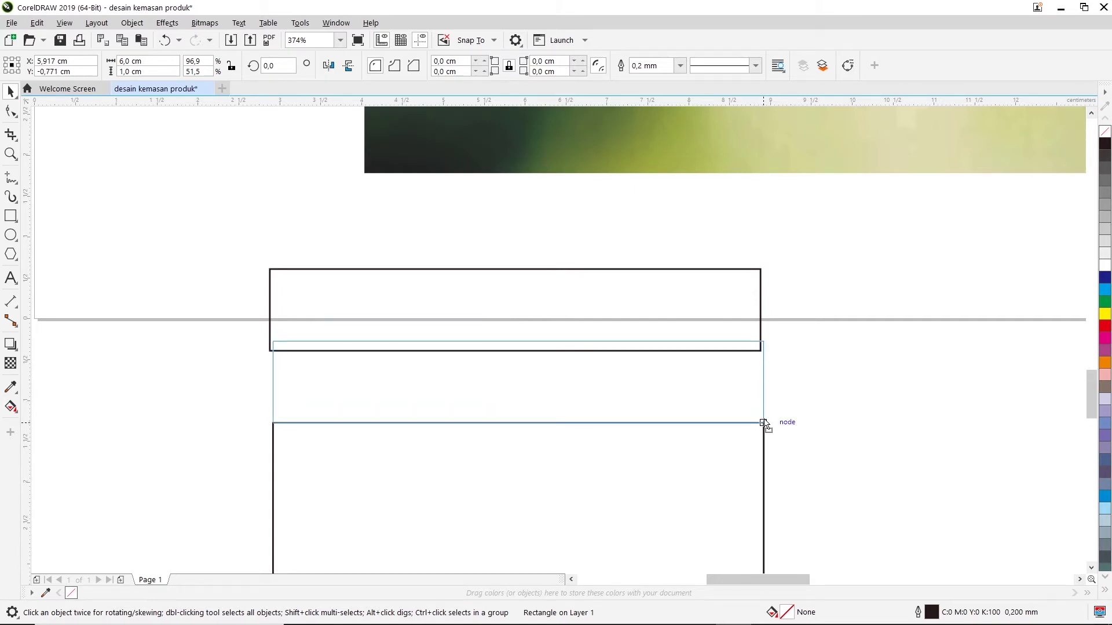
pyautogui.moveTo(764, 423); pyautogui.dragTo(764, 423)
pyautogui.scroll(-3, 779, 383)
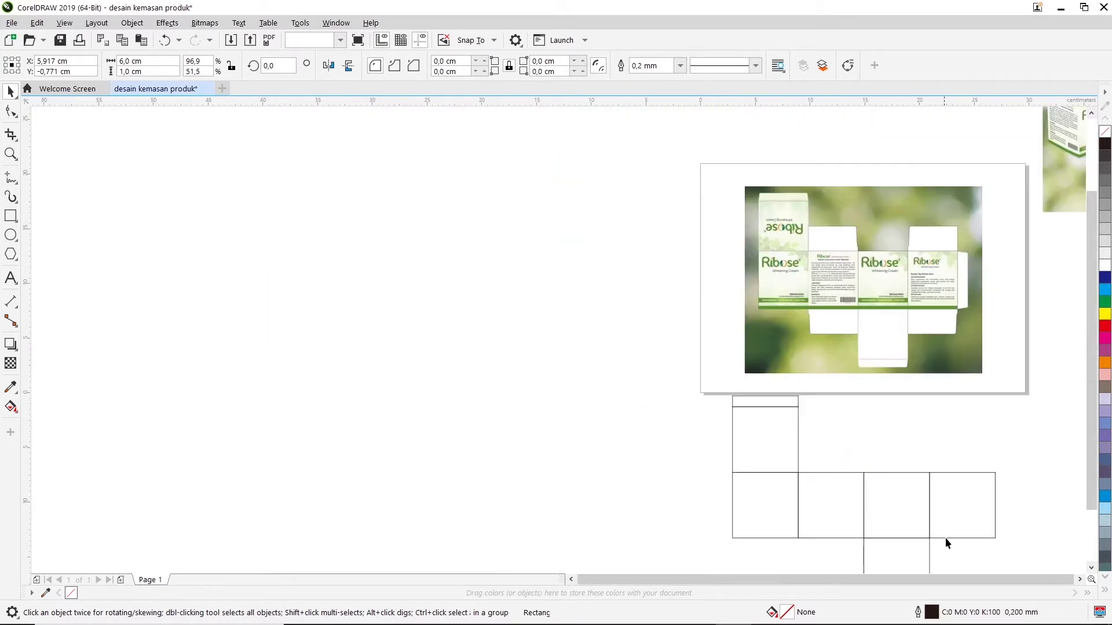
# Draw a rectangle right of the top square, above the row's second square
pyautogui.press('Escape')
pyautogui.scroll(-1, 1080, 575)
pyautogui.scroll(-1, 1081, 576)
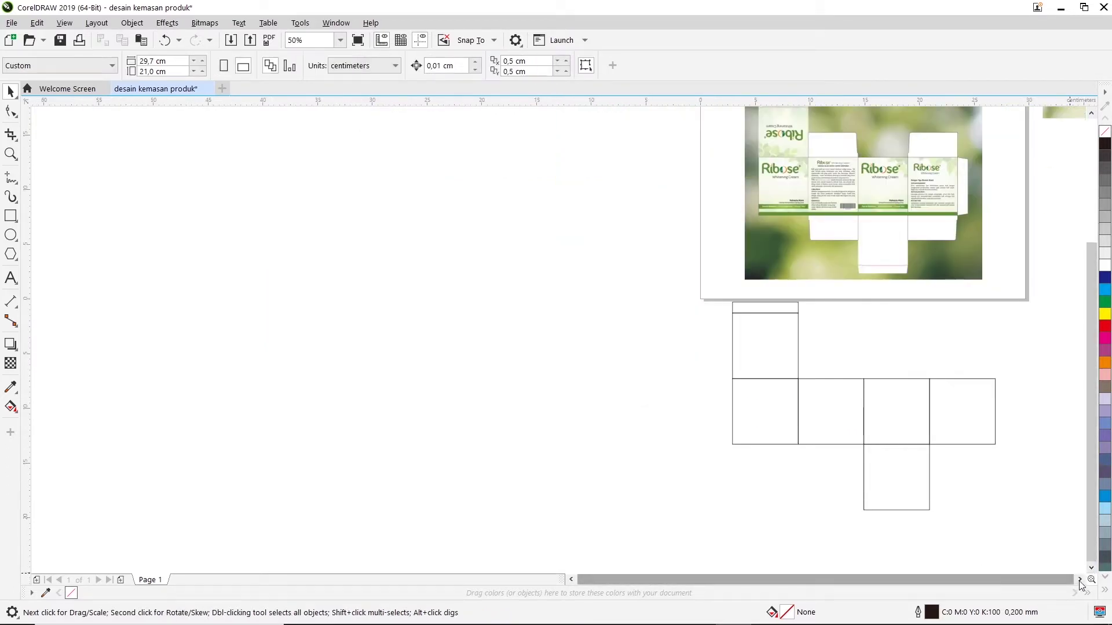
pyautogui.click(1080, 579)
pyautogui.click(1091, 114)
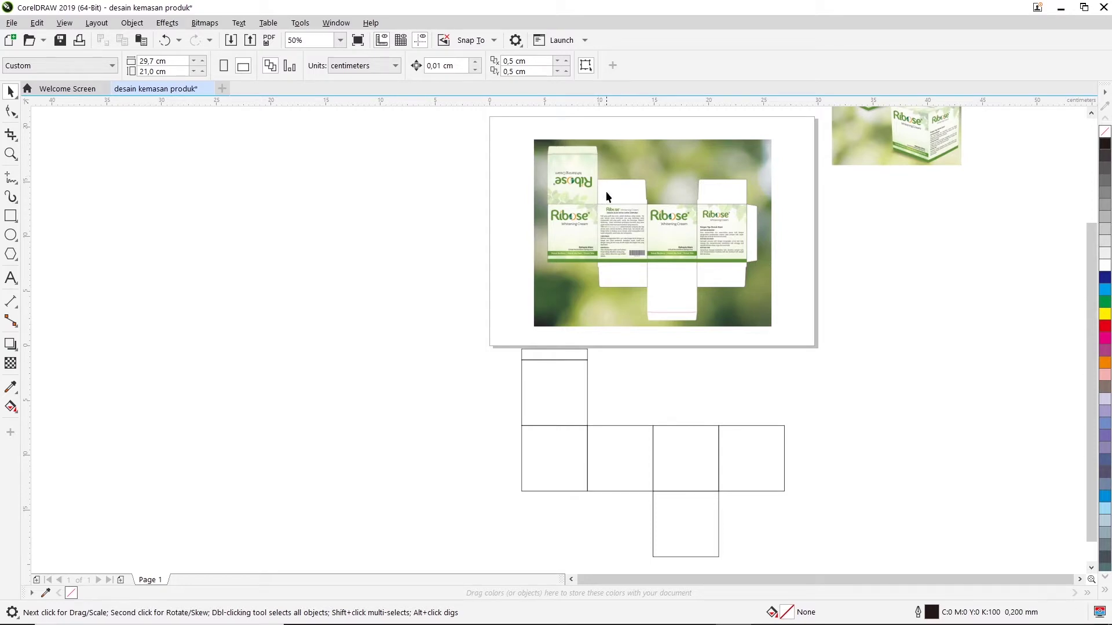
pyautogui.click(11, 216)
pyautogui.scroll(1, 626, 435)
pyautogui.scroll(1, 560, 413)
pyautogui.moveTo(559, 278)
pyautogui.mouseDown()
pyautogui.moveTo(602, 352)
pyautogui.moveTo(834, 394)
pyautogui.moveTo(802, 399)
pyautogui.mouseUp()
# Resize the new rectangle to 6 cm wide and 2,5 cm high
pyautogui.click(133, 61)
pyautogui.write('6')
pyautogui.moveTo(138, 72); pyautogui.dragTo(118, 71)
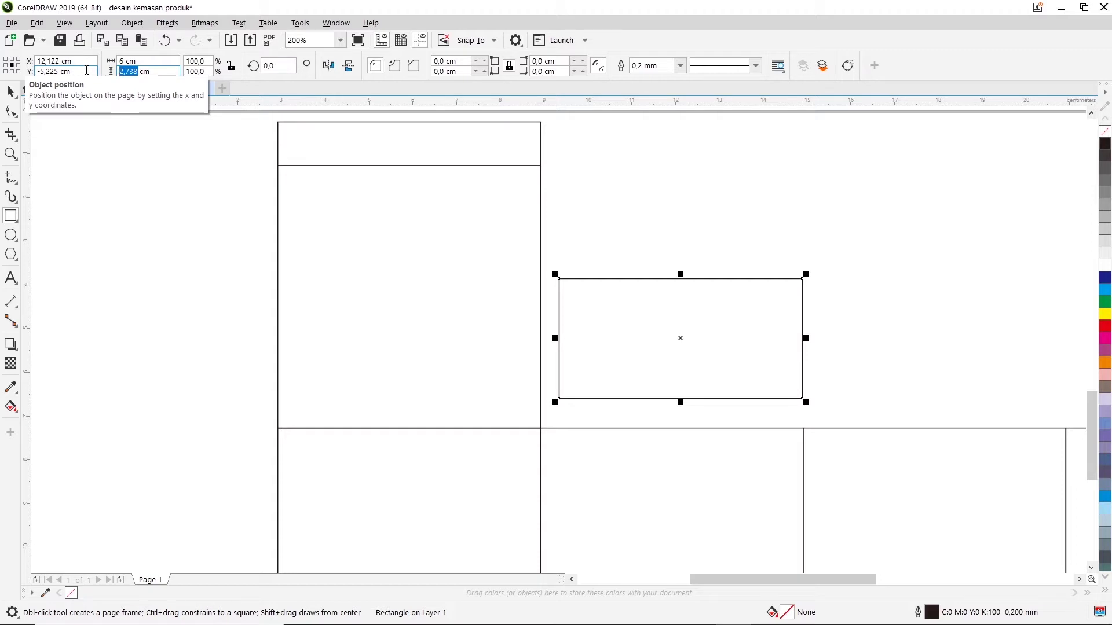
pyautogui.write('2')
pyautogui.press('Return')
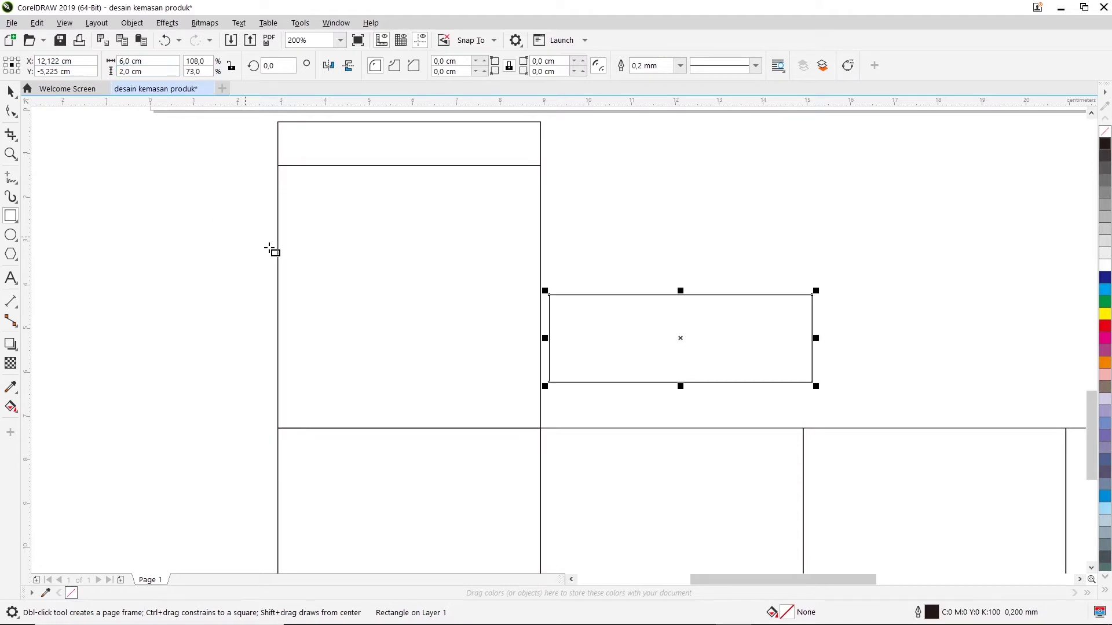
pyautogui.click(9, 92)
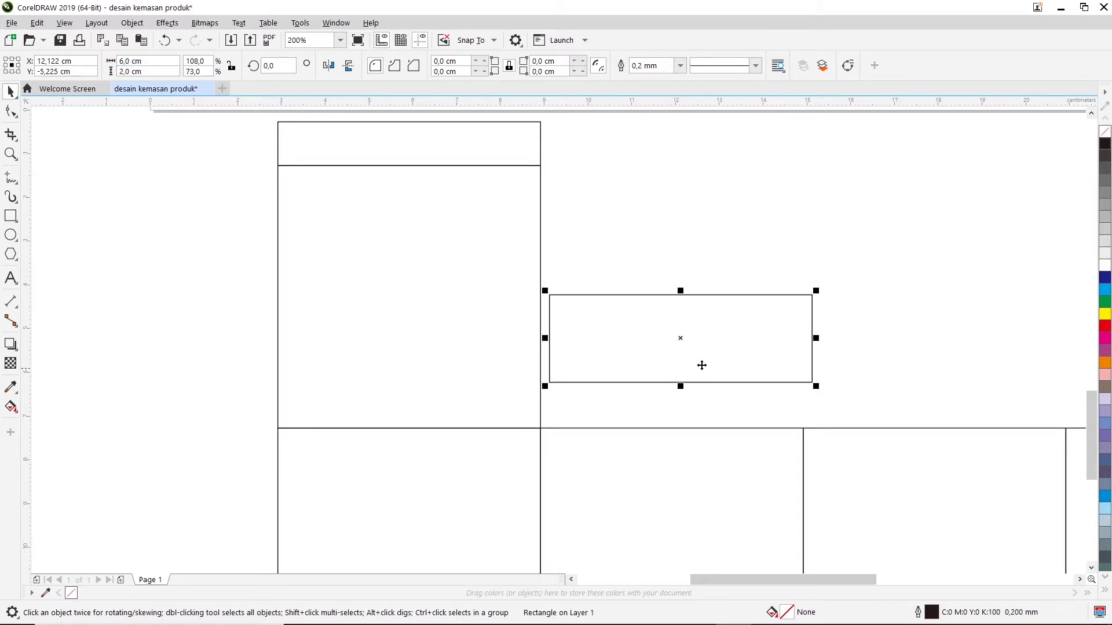
pyautogui.click(703, 357)
pyautogui.click(128, 72)
pyautogui.write('2,5')
pyautogui.press('Return')
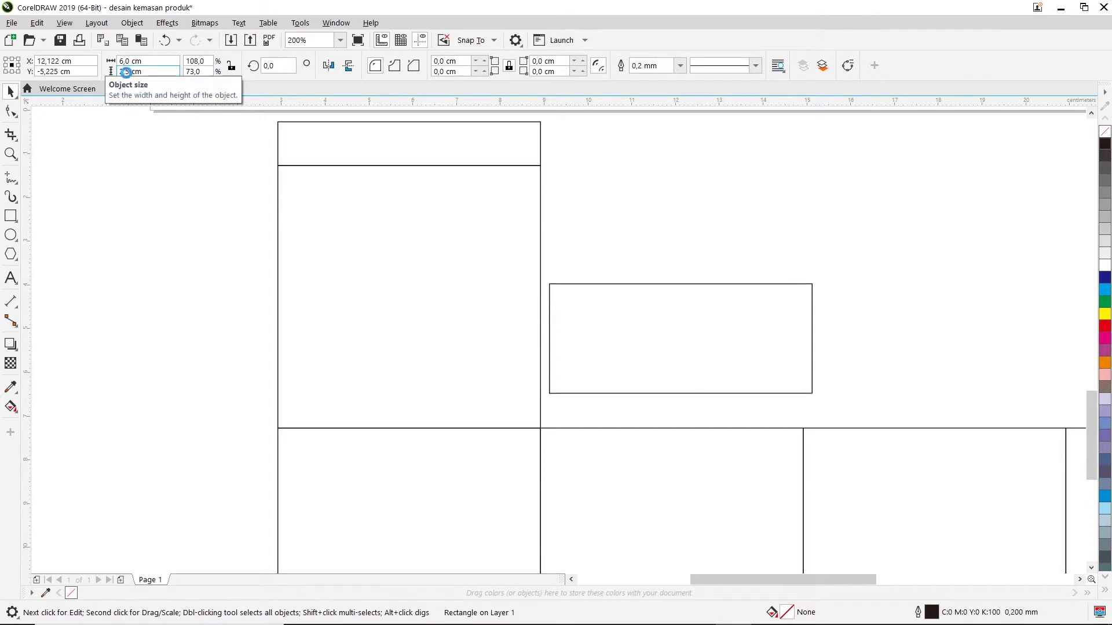
# Snap the 6 × 2,5 cm rectangle flush onto the second square's top edge
pyautogui.click(804, 393)
pyautogui.moveTo(549, 393); pyautogui.dragTo(540, 428)
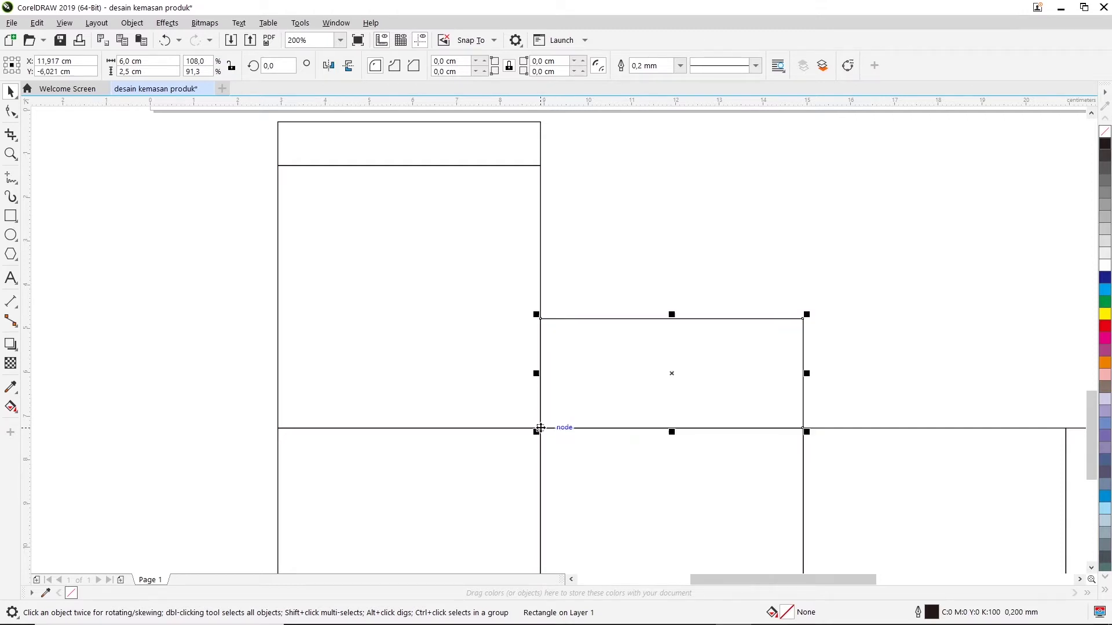
pyautogui.scroll(-1, 759, 322)
pyautogui.click(792, 306)
pyautogui.click(753, 332)
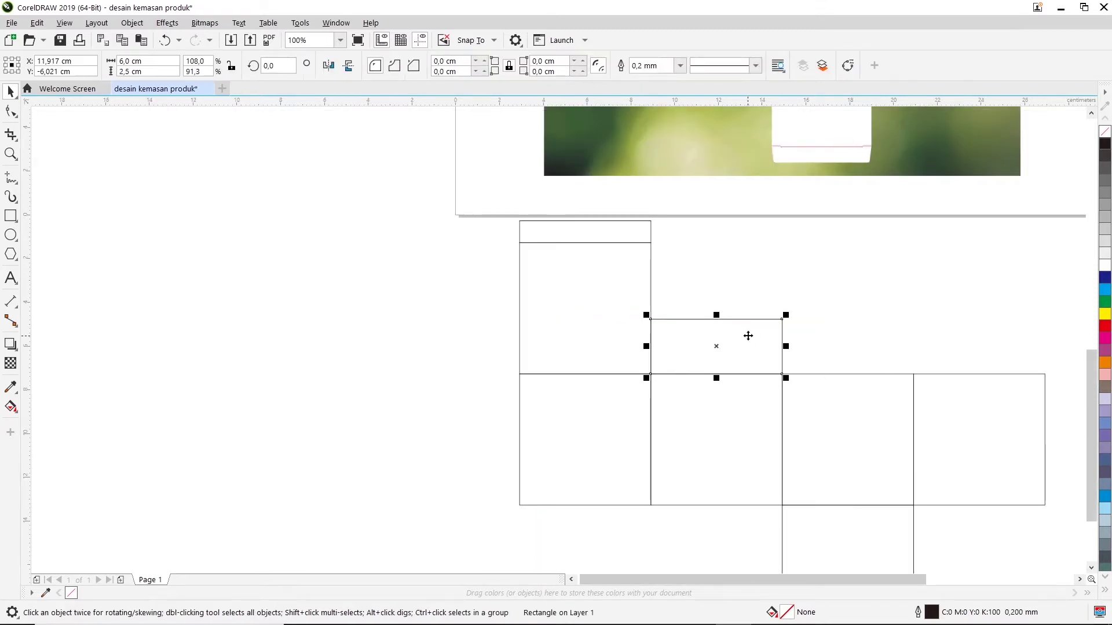
# Scroll the view and select the 6 × 2,5 cm flap above the second panel
pyautogui.scroll(-1, 942, 384)
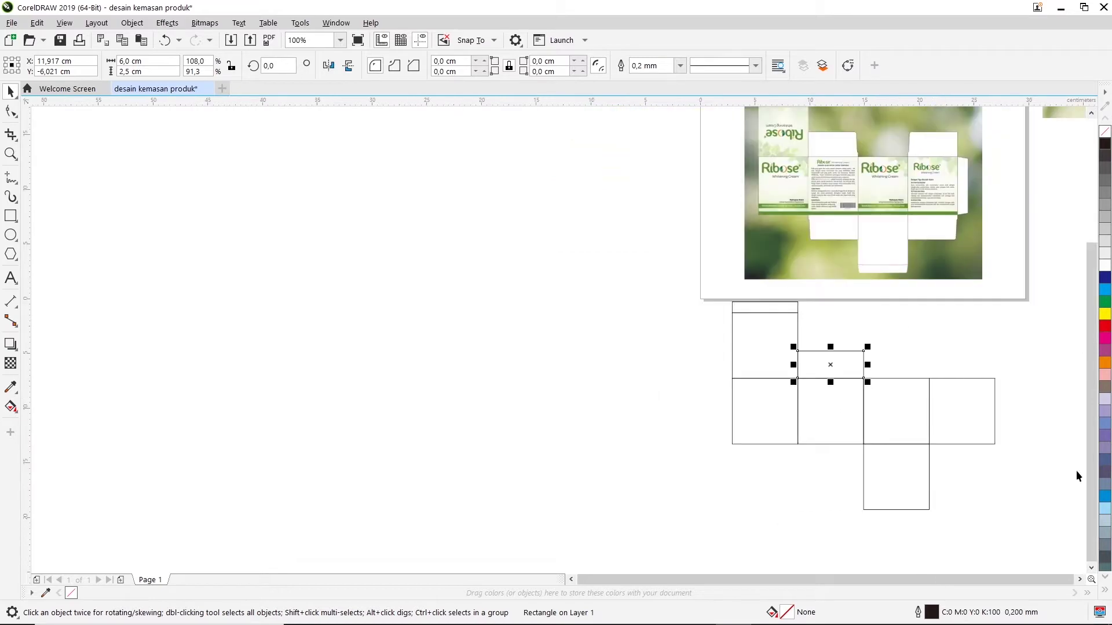
pyautogui.click(1079, 579)
pyautogui.moveTo(1093, 271); pyautogui.dragTo(1093, 267)
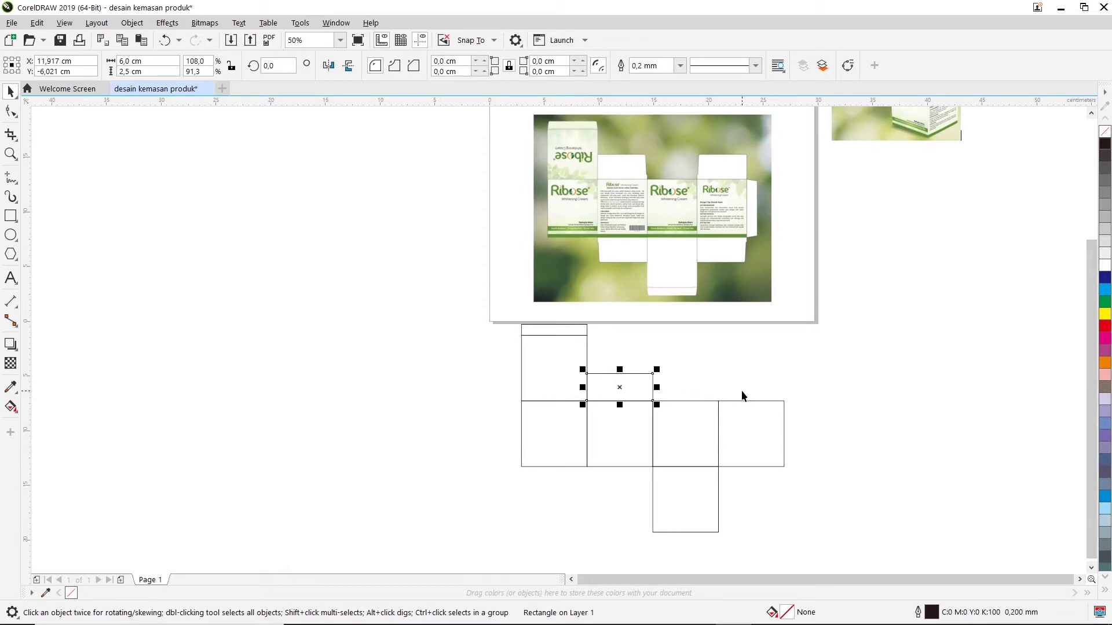
pyautogui.click(633, 383)
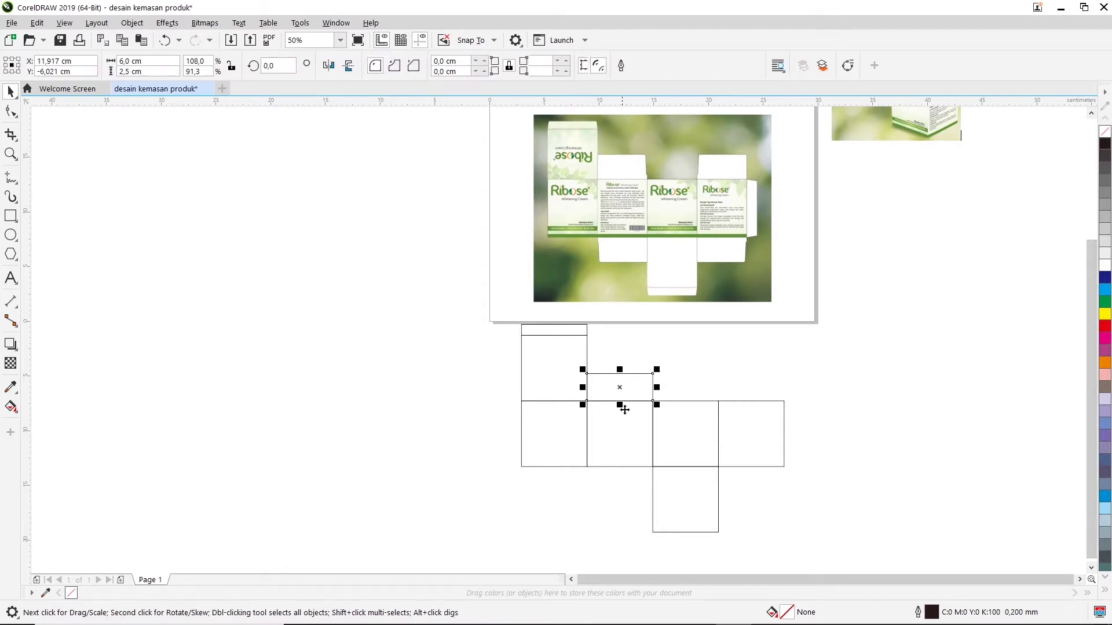
pyautogui.scroll(1, 657, 410)
pyautogui.scroll(1, 657, 410)
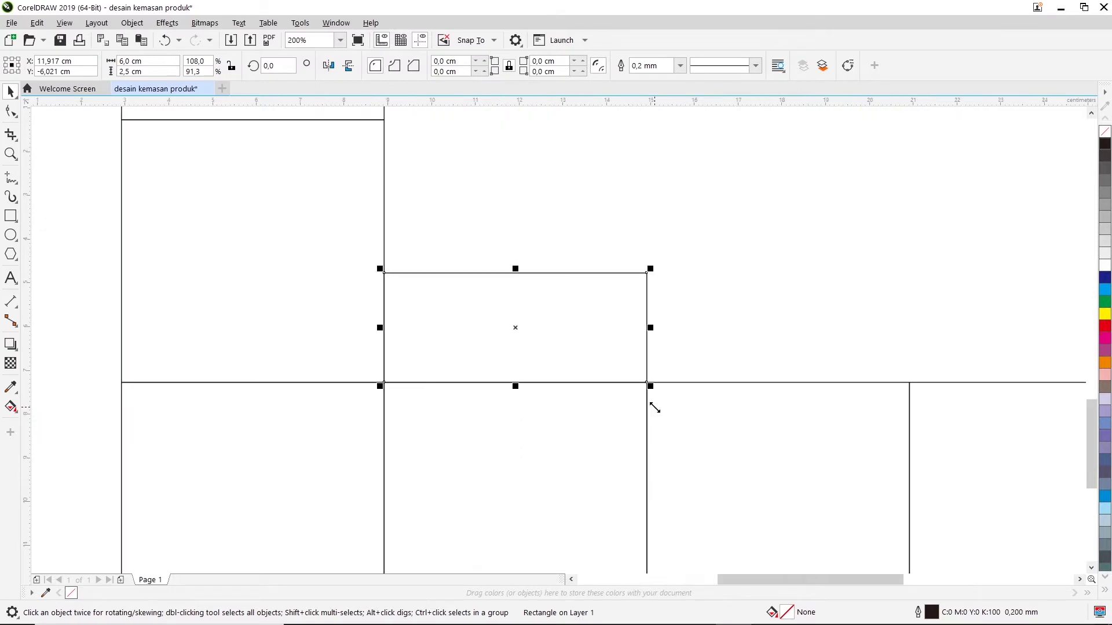
pyautogui.scroll(1, 654, 408)
pyautogui.scroll(-1, 695, 414)
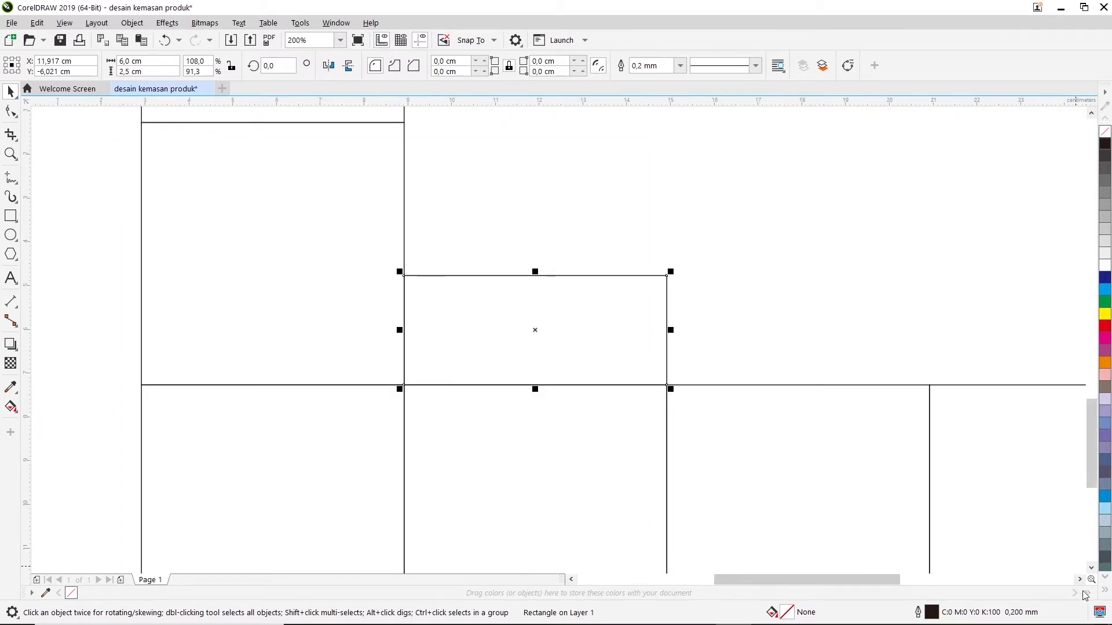
pyautogui.press('Tab')
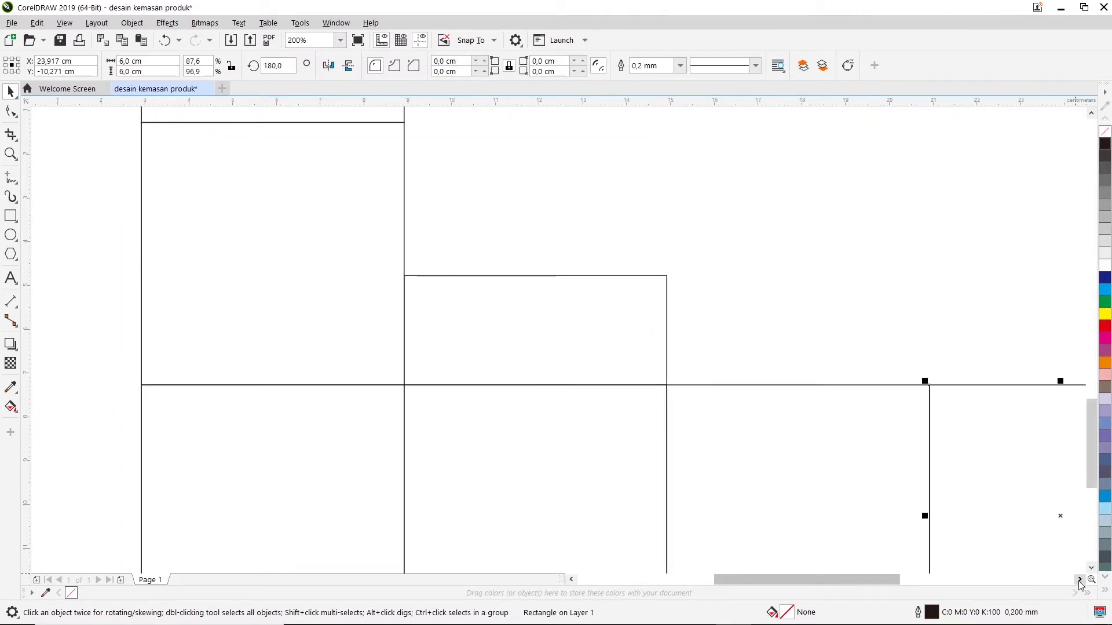
pyautogui.hscroll(2, 1077, 577)
pyautogui.click(1078, 579)
pyautogui.click(255, 307)
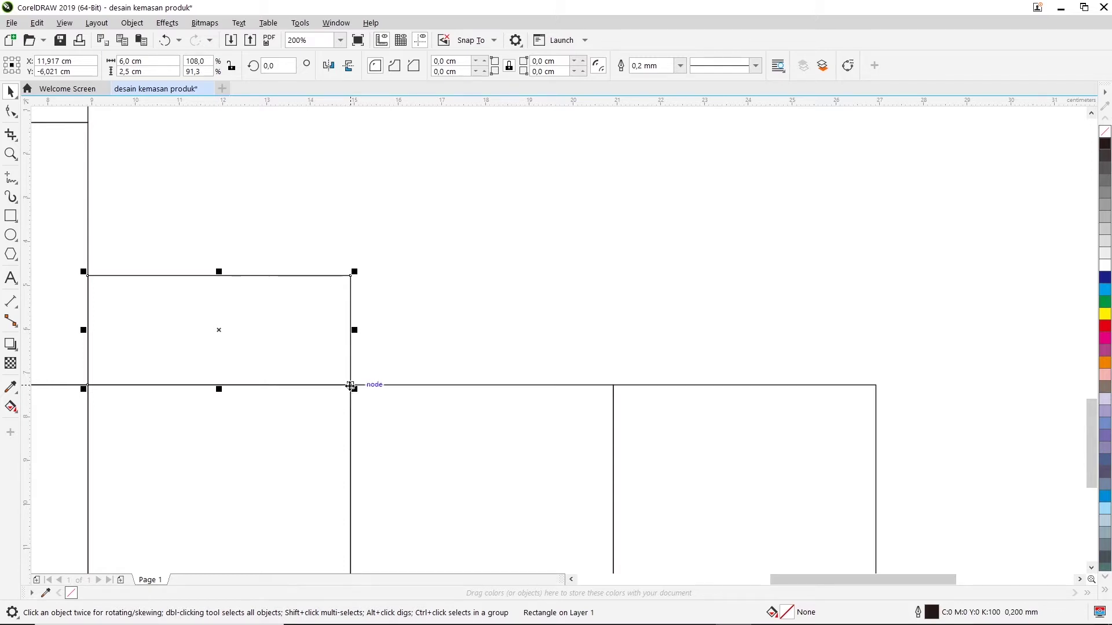
# Drop a copy of the flap flush atop the fourth panel
pyautogui.moveTo(350, 385)
pyautogui.mouseDown()
pyautogui.moveTo(642, 311)
pyautogui.moveTo(898, 290)
pyautogui.moveTo(915, 320)
pyautogui.moveTo(881, 346)
pyautogui.moveTo(876, 387)
pyautogui.moveTo(822, 391)
pyautogui.moveTo(876, 385)
pyautogui.moveTo(889, 369)
pyautogui.moveTo(878, 386)
pyautogui.mouseUp()
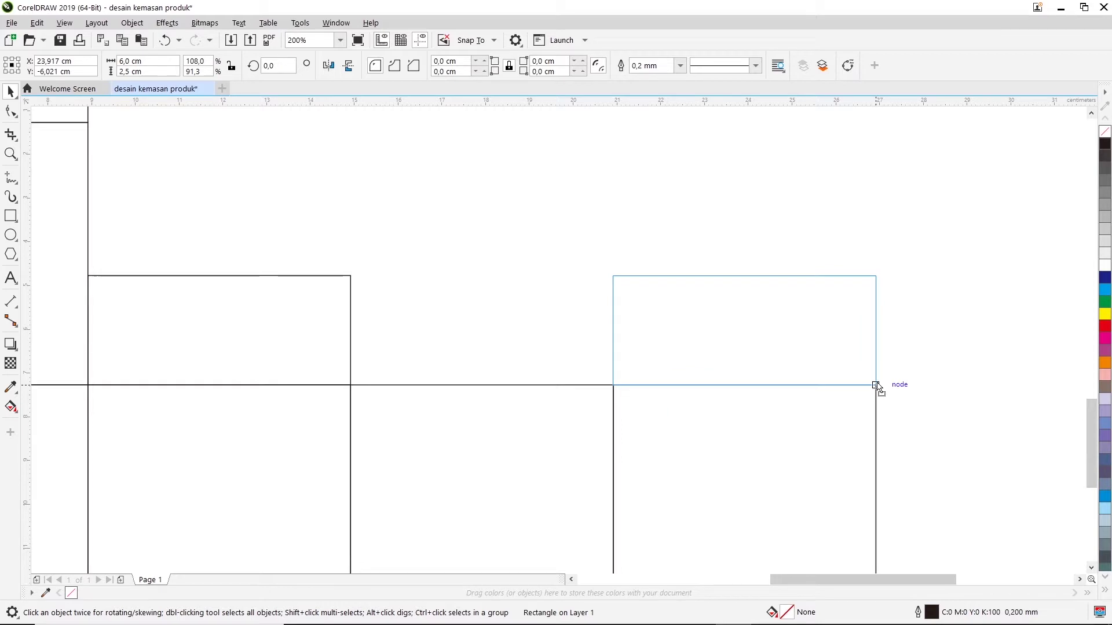
pyautogui.moveTo(877, 385); pyautogui.dragTo(876, 385)
pyautogui.press('Escape')
pyautogui.scroll(-1, 600, 343)
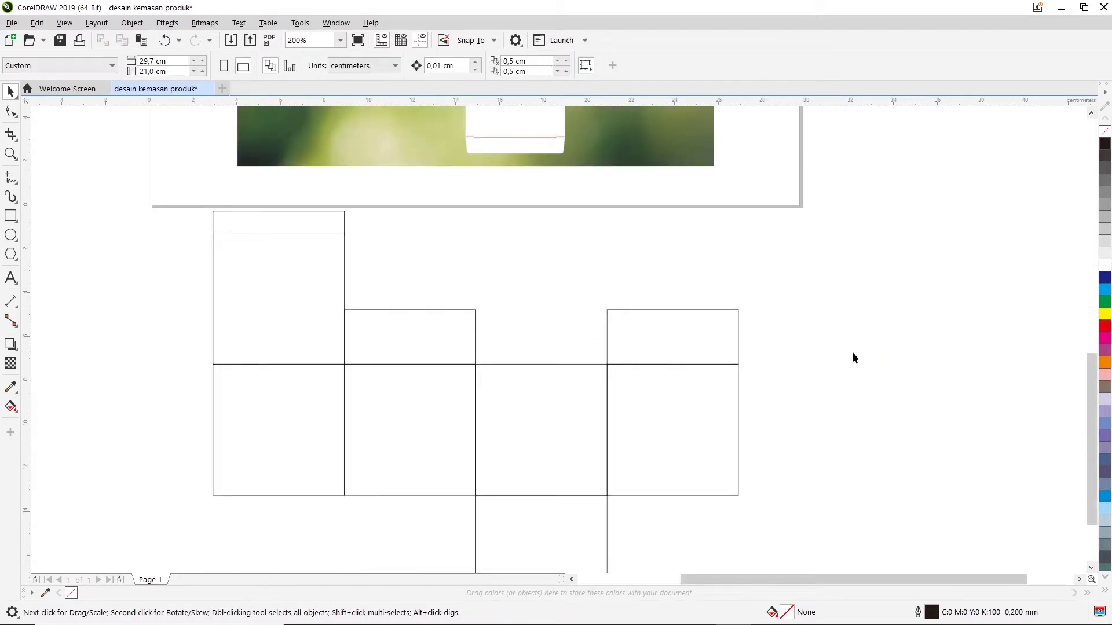
pyautogui.moveTo(1085, 366); pyautogui.dragTo(1080, 437)
pyautogui.click(692, 267)
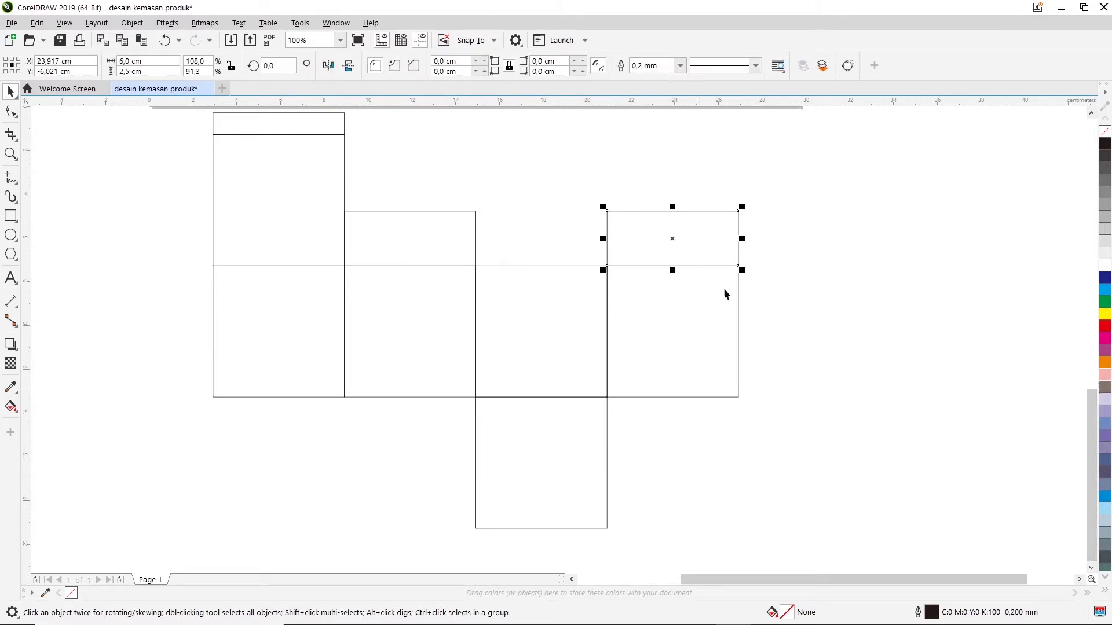
pyautogui.scroll(-1, 671, 281)
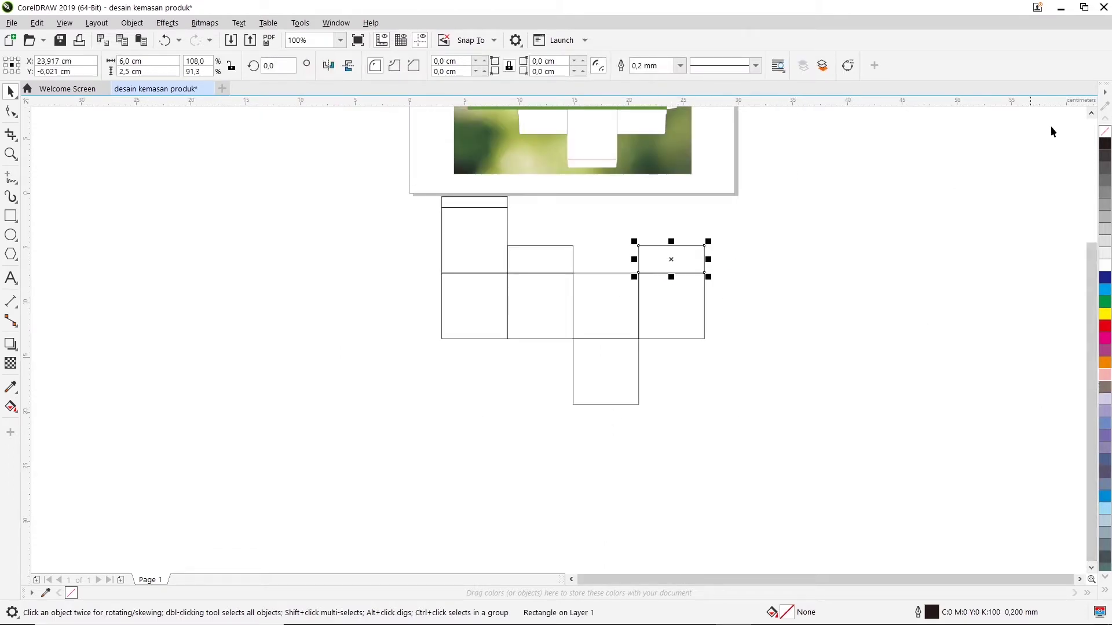
pyautogui.click(1090, 113)
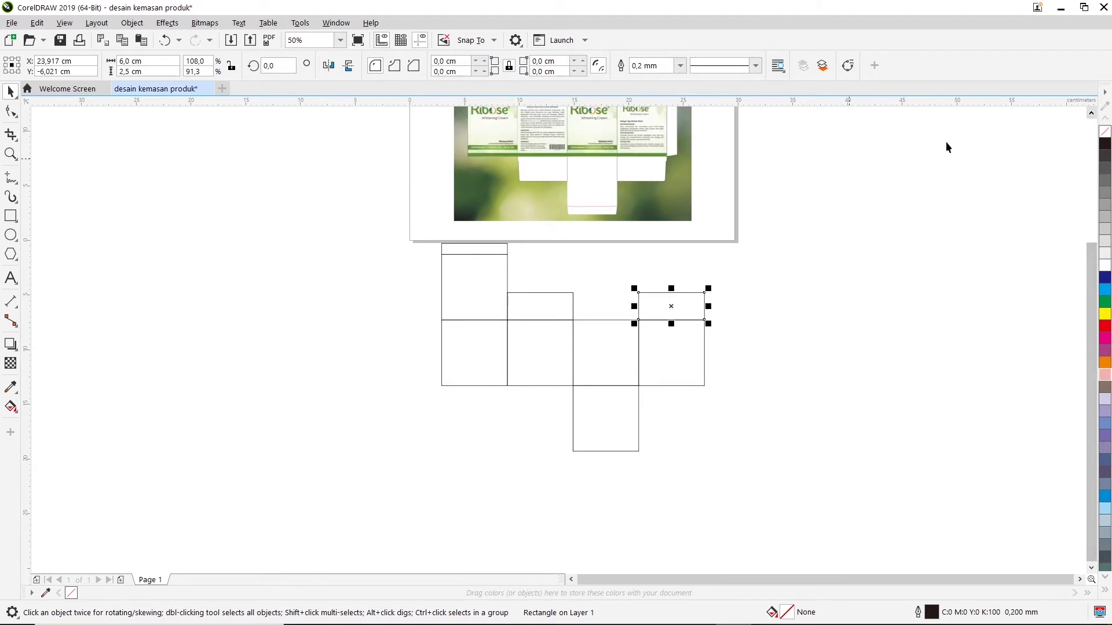
pyautogui.click(1091, 113)
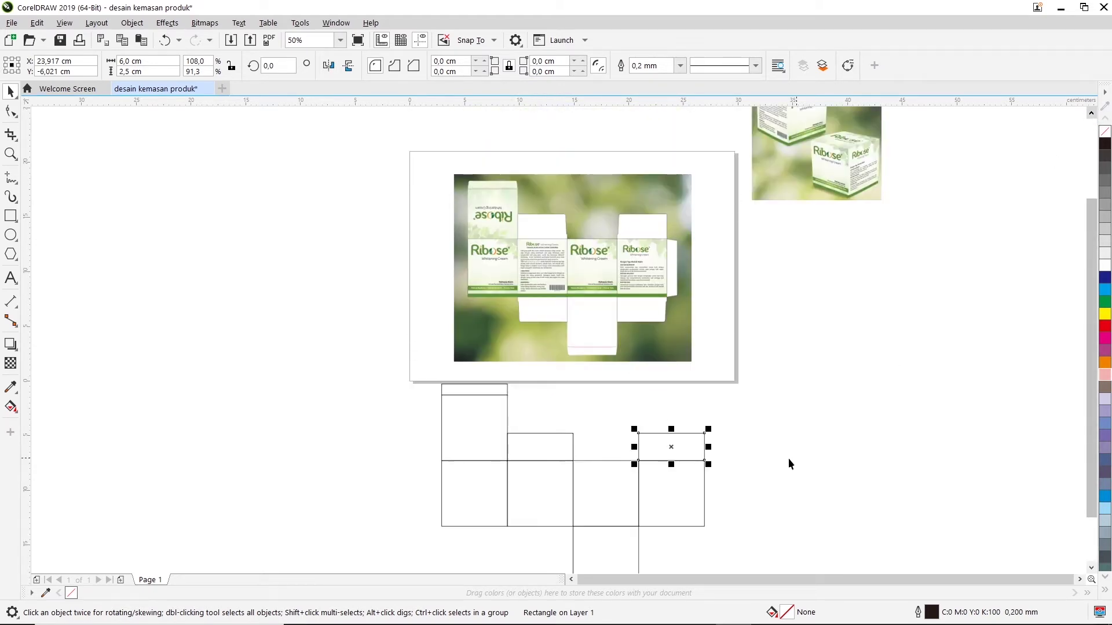
pyautogui.moveTo(1089, 286); pyautogui.dragTo(1089, 322)
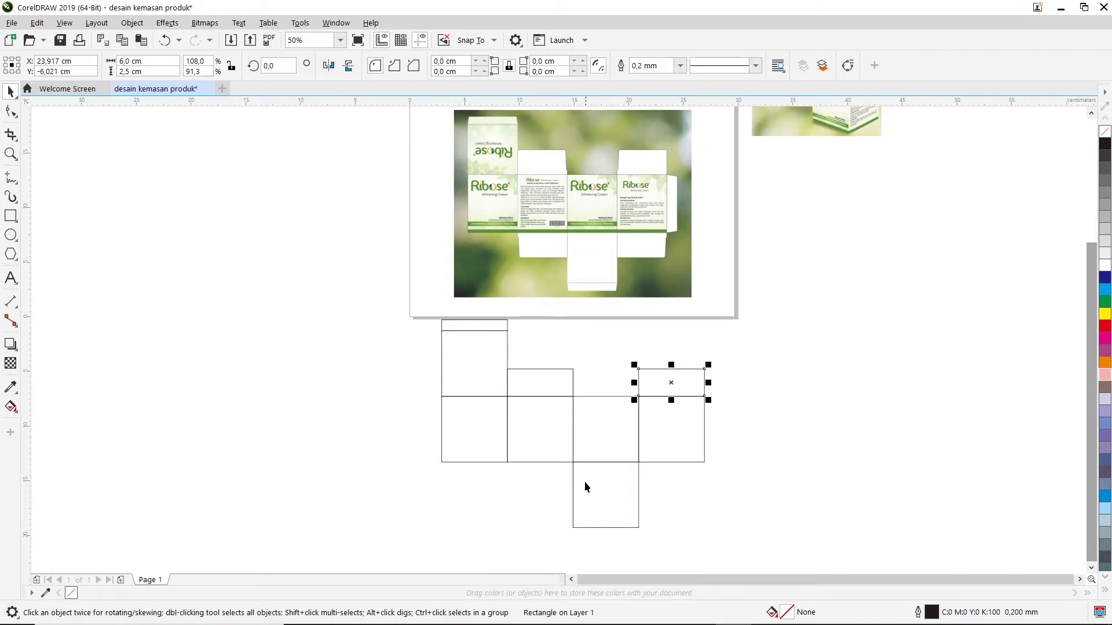
pyautogui.scroll(1, 585, 481)
pyautogui.click(841, 284)
# Drop a copy of the 6 × 2,5 cm flap flush beneath the fourth panel
pyautogui.click(692, 314)
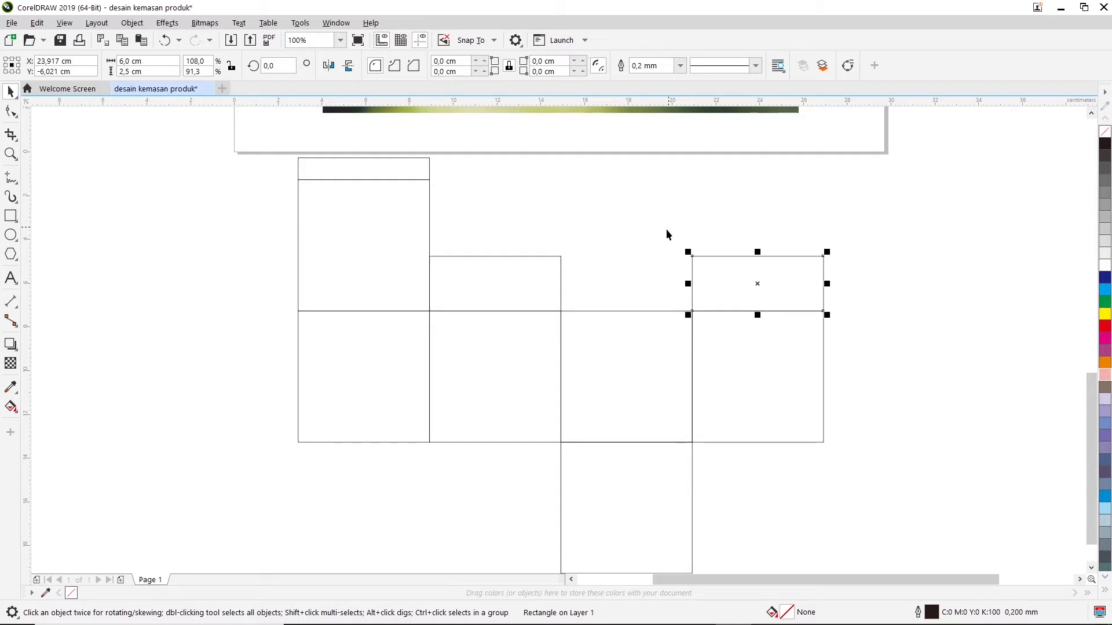
pyautogui.moveTo(693, 256); pyautogui.dragTo(711, 350)
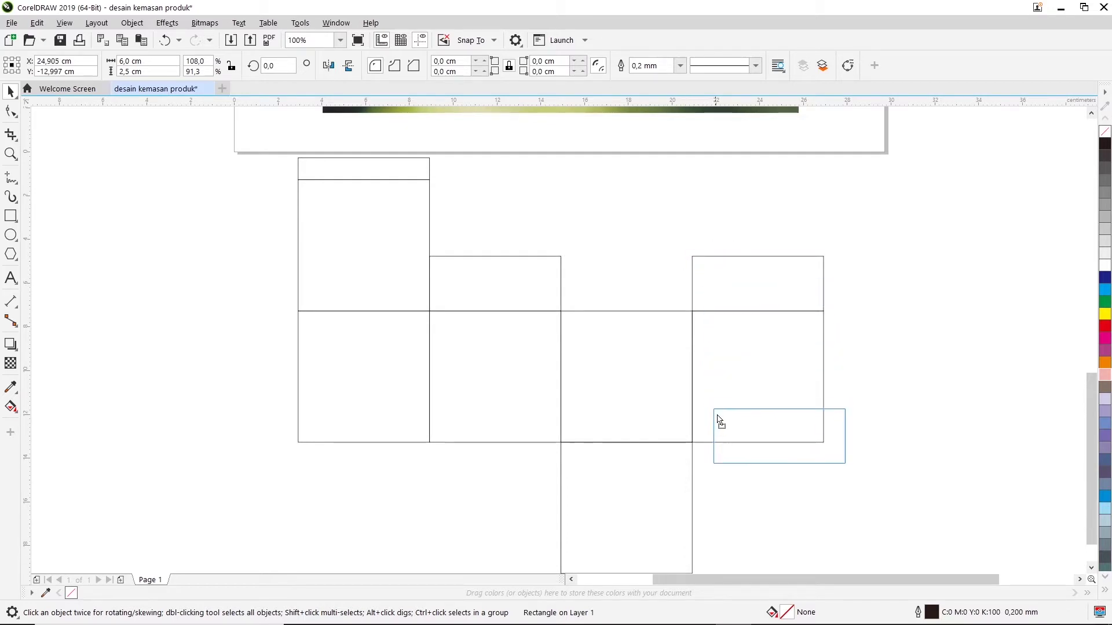
pyautogui.moveTo(711, 350)
pyautogui.mouseDown()
pyautogui.moveTo(707, 455)
pyautogui.moveTo(700, 451)
pyautogui.mouseUp()
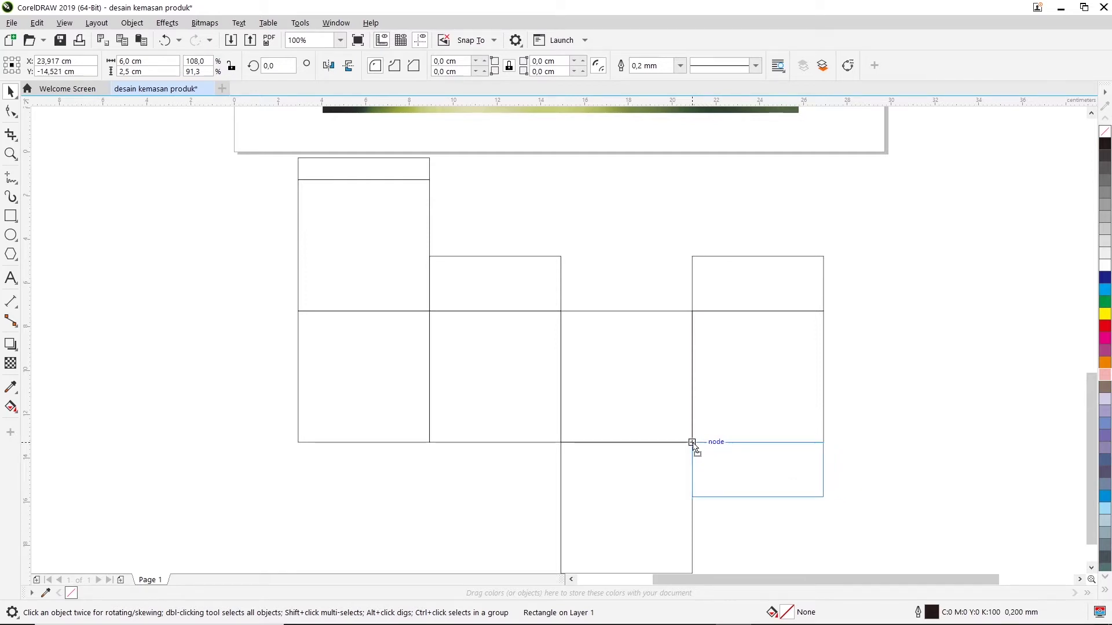
pyautogui.moveTo(699, 451); pyautogui.dragTo(694, 451)
pyautogui.moveTo(692, 444); pyautogui.dragTo(693, 445)
pyautogui.click(908, 400)
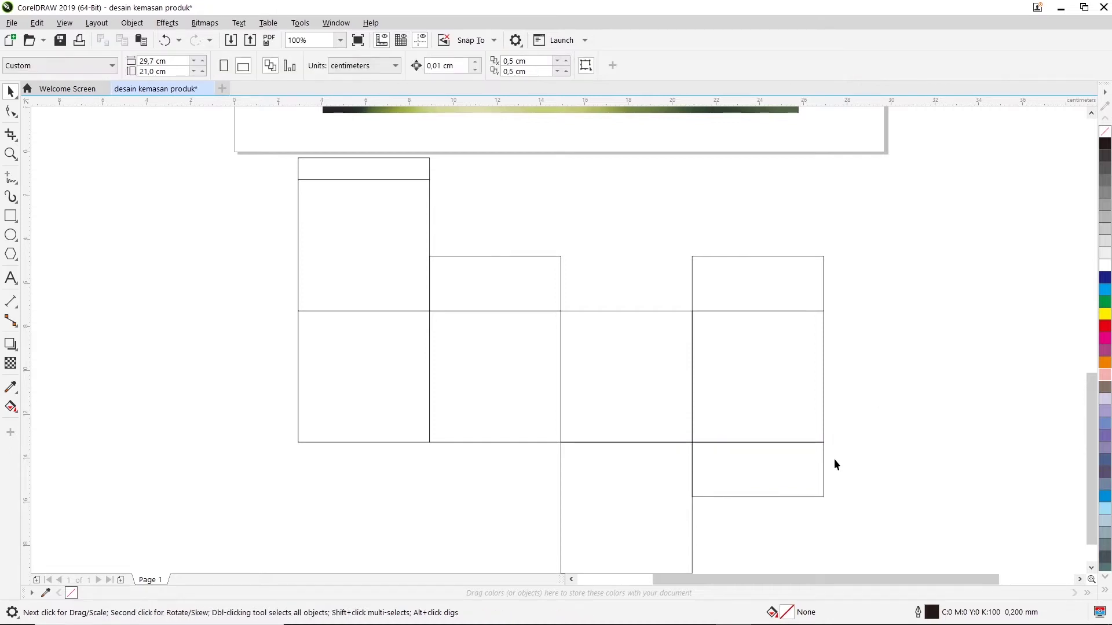
# Copy that bottom flap across to sit beneath the second panel
pyautogui.click(811, 461)
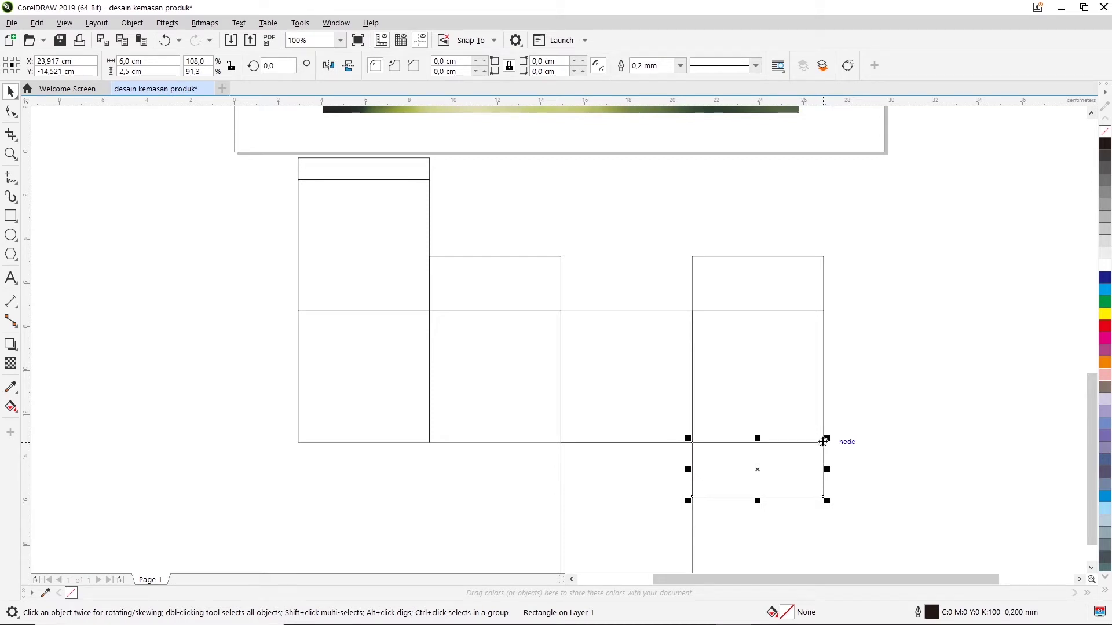
pyautogui.moveTo(823, 442)
pyautogui.mouseDown()
pyautogui.moveTo(545, 453)
pyautogui.moveTo(564, 449)
pyautogui.mouseUp()
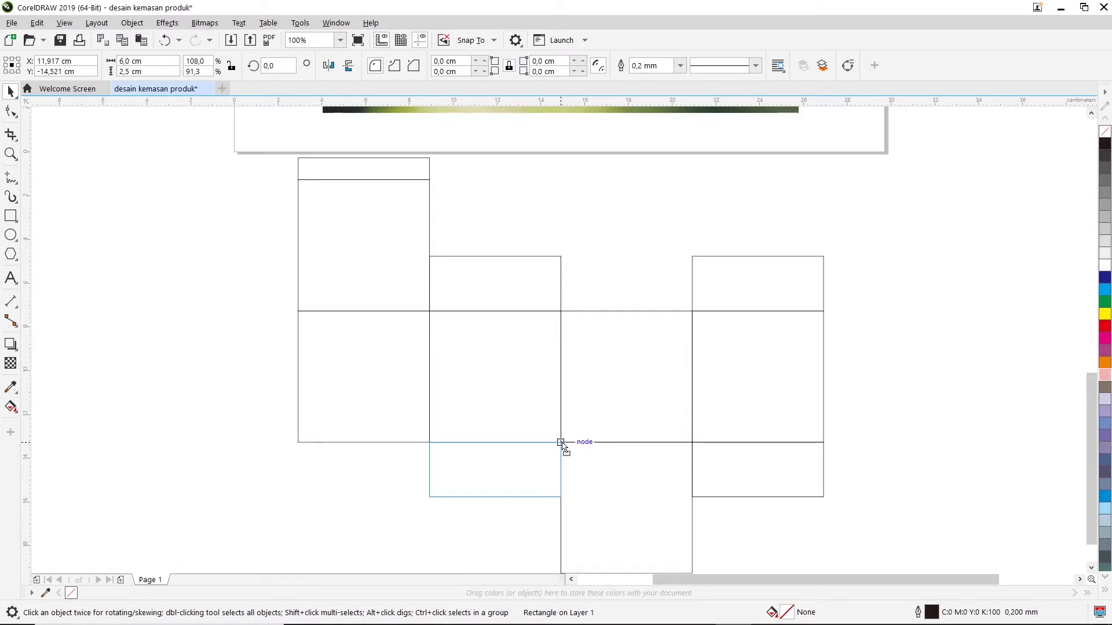
pyautogui.moveTo(564, 450); pyautogui.dragTo(566, 449)
pyautogui.click(943, 430)
pyautogui.scroll(-2, 793, 435)
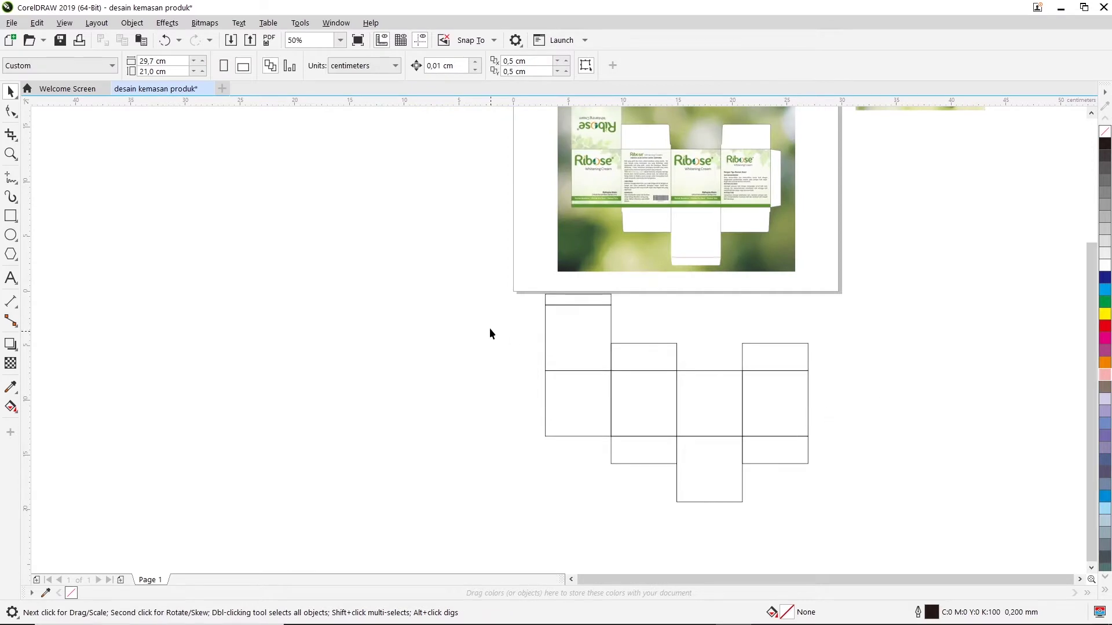
# Copy the 6 × 1 cm strip from atop the first panel to sit flush under the bottom square
pyautogui.click(1091, 112)
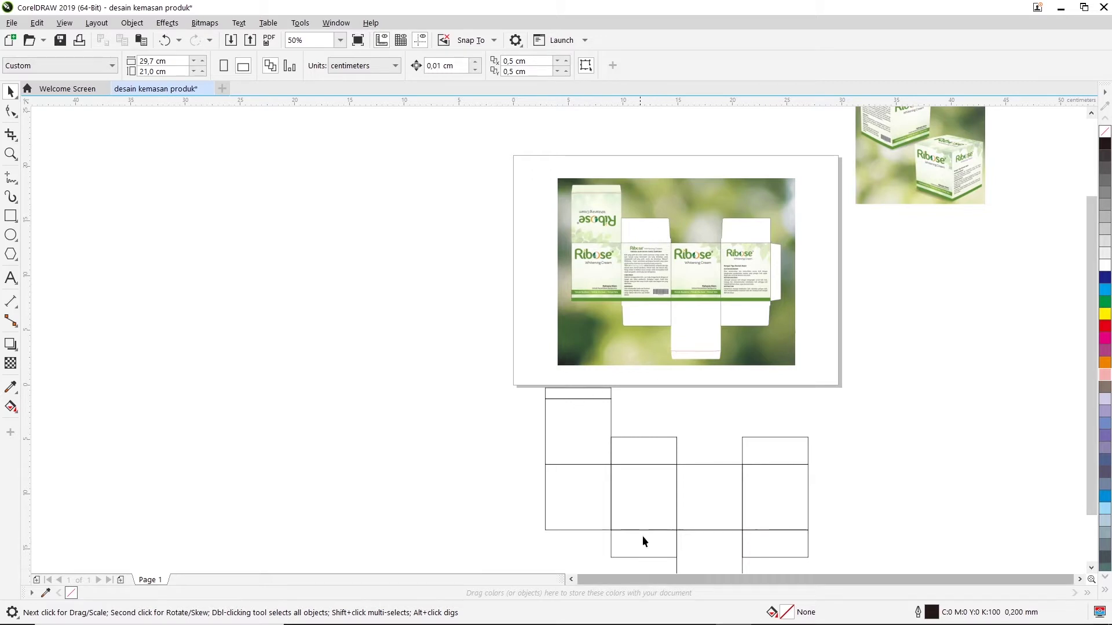
pyautogui.moveTo(1091, 383); pyautogui.dragTo(1091, 417)
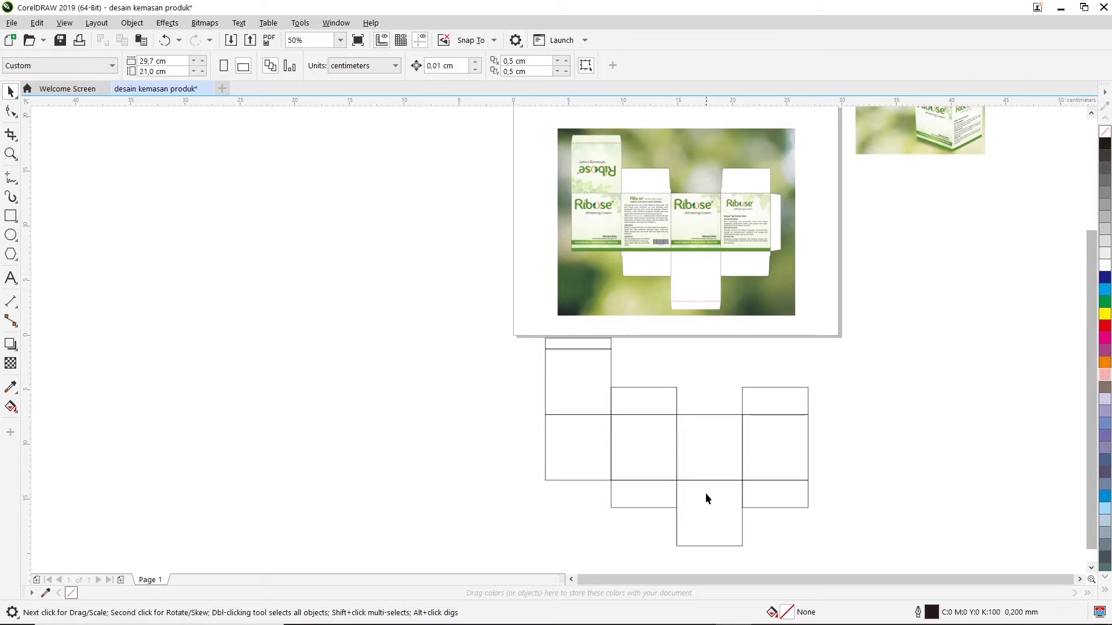
pyautogui.click(607, 345)
pyautogui.scroll(2, 614, 345)
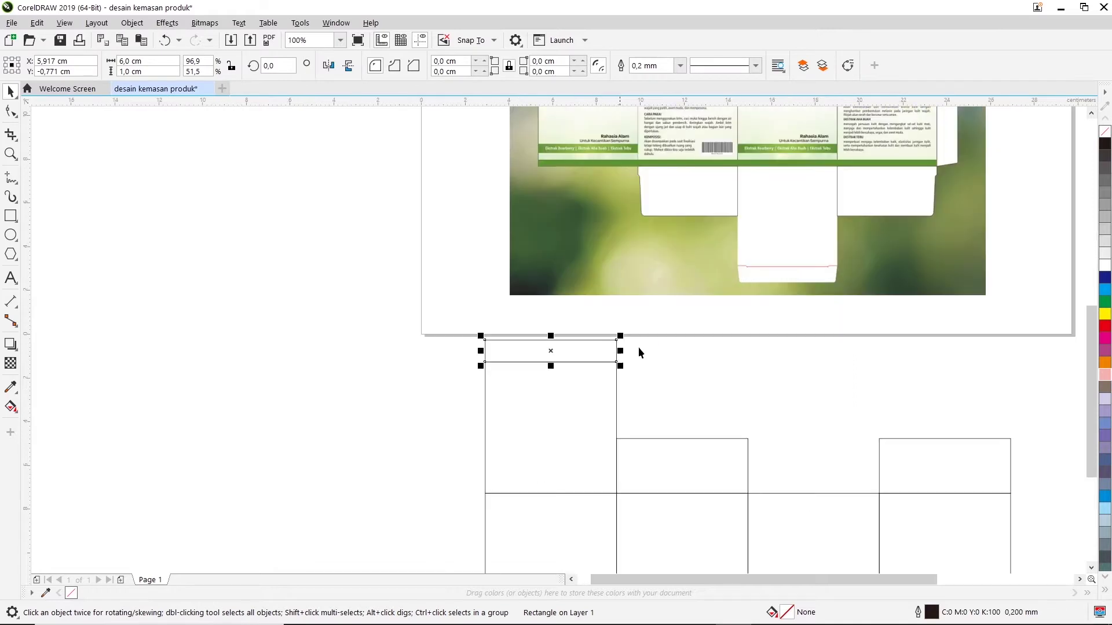
pyautogui.moveTo(1093, 339); pyautogui.dragTo(1094, 424)
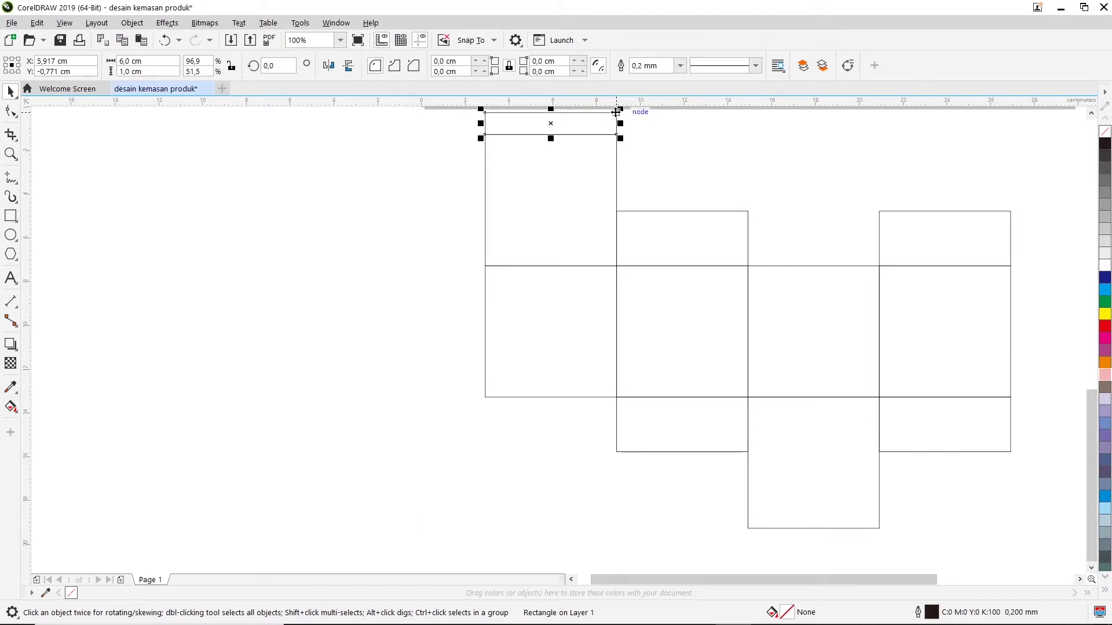
pyautogui.moveTo(617, 110)
pyautogui.mouseDown()
pyautogui.moveTo(844, 540)
pyautogui.moveTo(883, 543)
pyautogui.mouseUp()
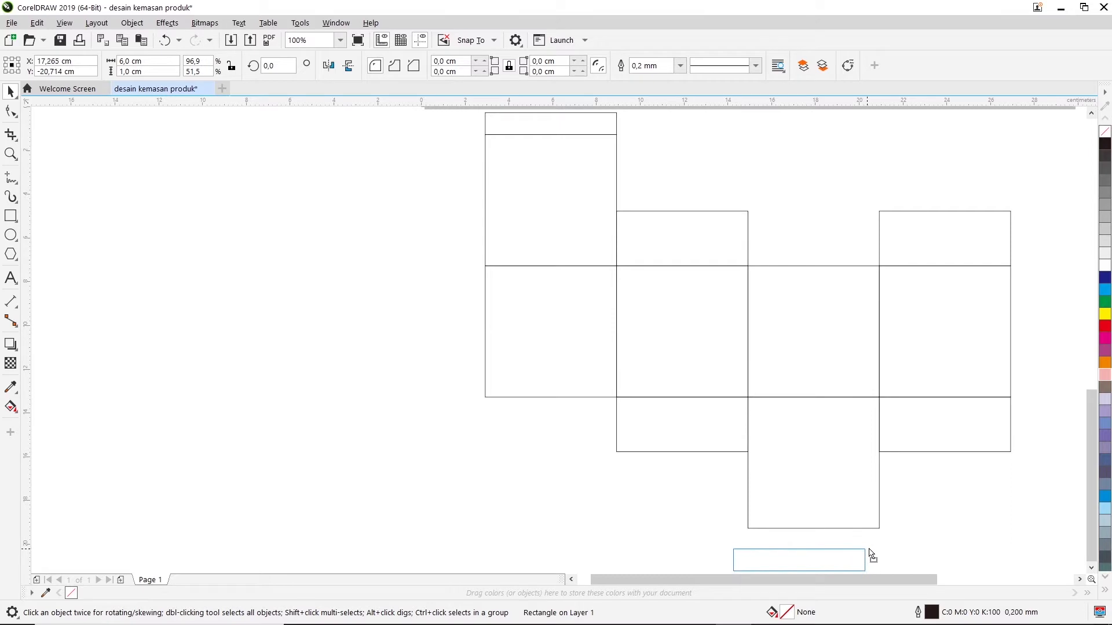
pyautogui.moveTo(881, 539); pyautogui.dragTo(874, 541)
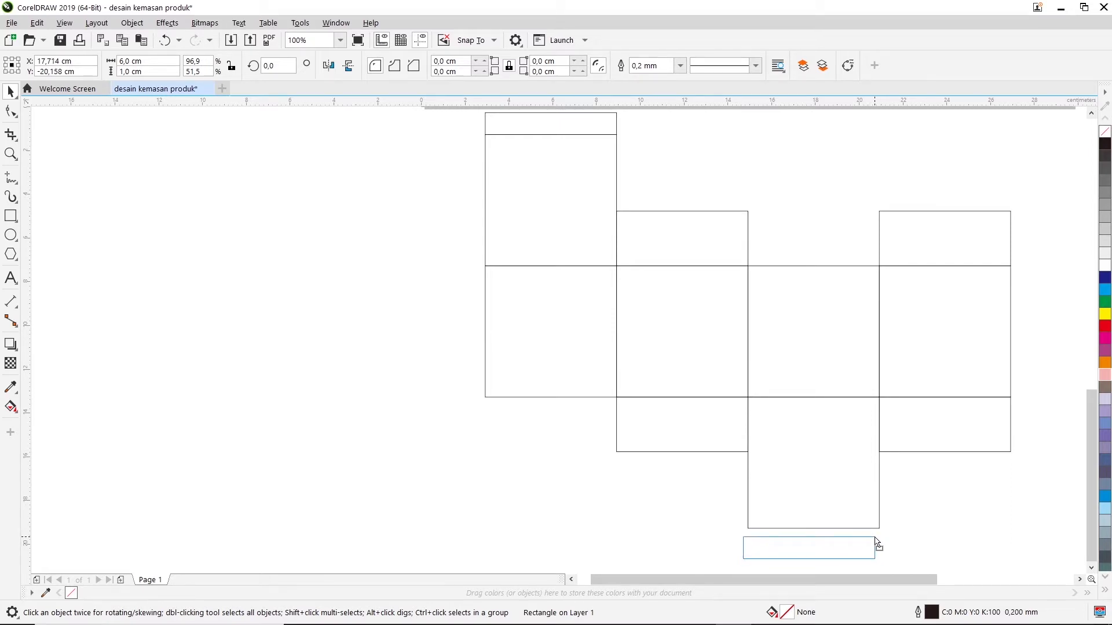
pyautogui.moveTo(877, 544)
pyautogui.mouseDown()
pyautogui.moveTo(881, 531)
pyautogui.moveTo(864, 541)
pyautogui.moveTo(883, 533)
pyautogui.mouseUp()
pyautogui.click(918, 500)
pyautogui.scroll(-1, 876, 456)
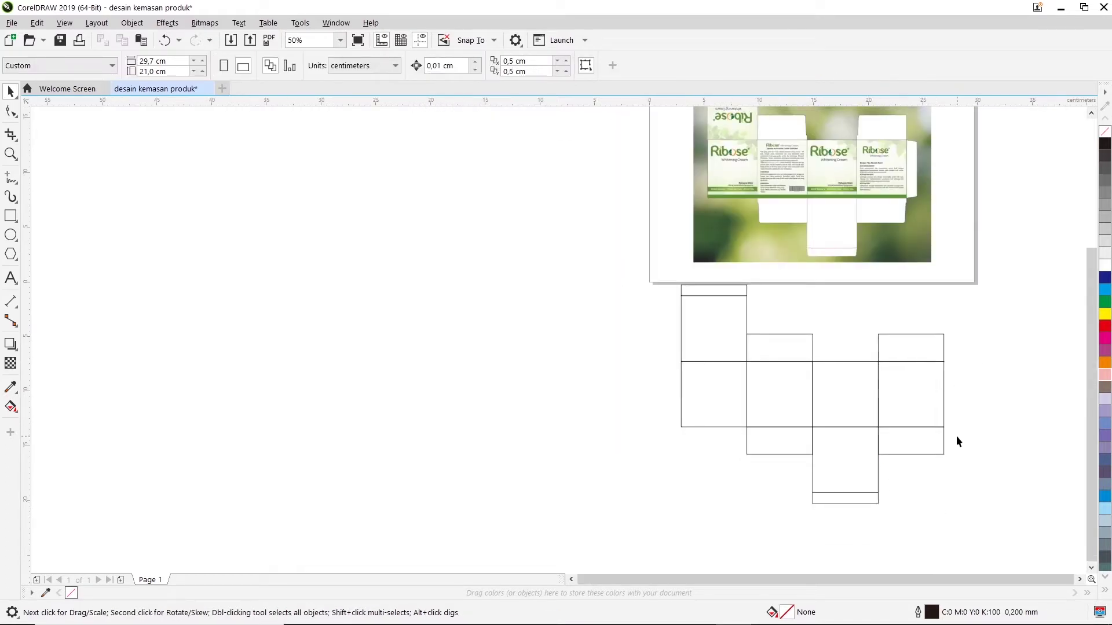
pyautogui.click(855, 503)
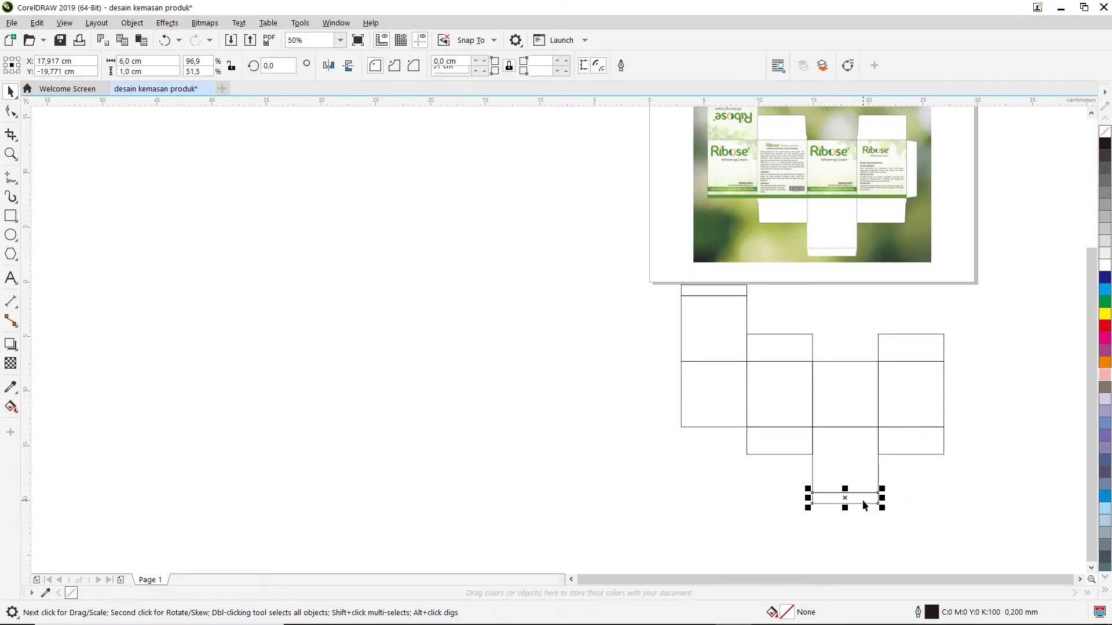
pyautogui.hscroll(2, 1065, 577)
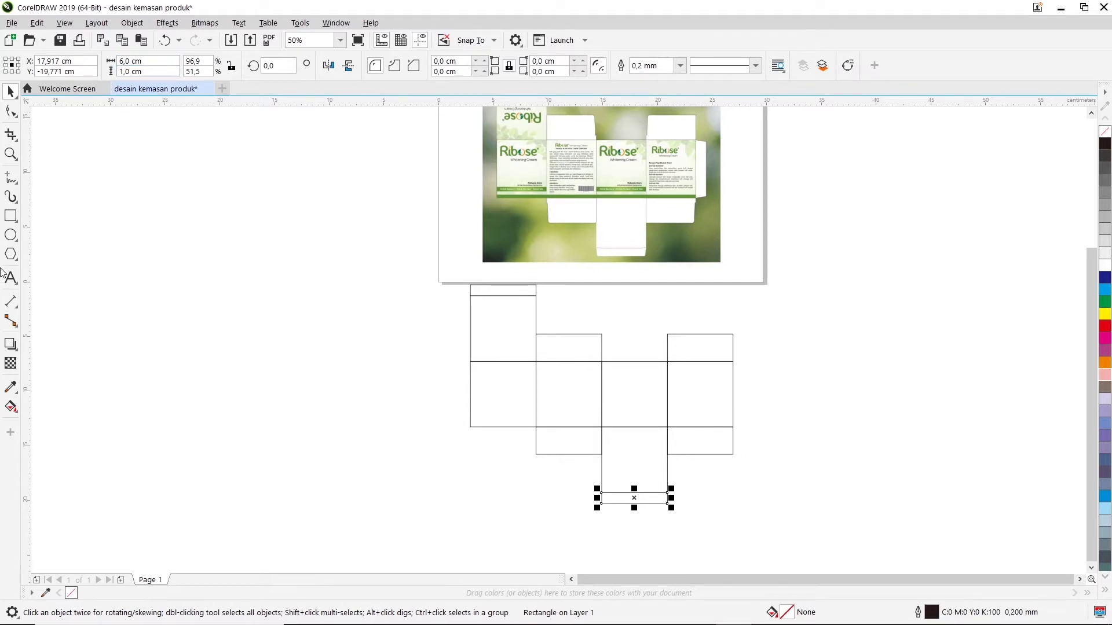
# Draw a rectangle beside the dieline and size it to 1 cm wide by 6 cm high
pyautogui.click(11, 216)
pyautogui.moveTo(783, 334); pyautogui.dragTo(820, 470)
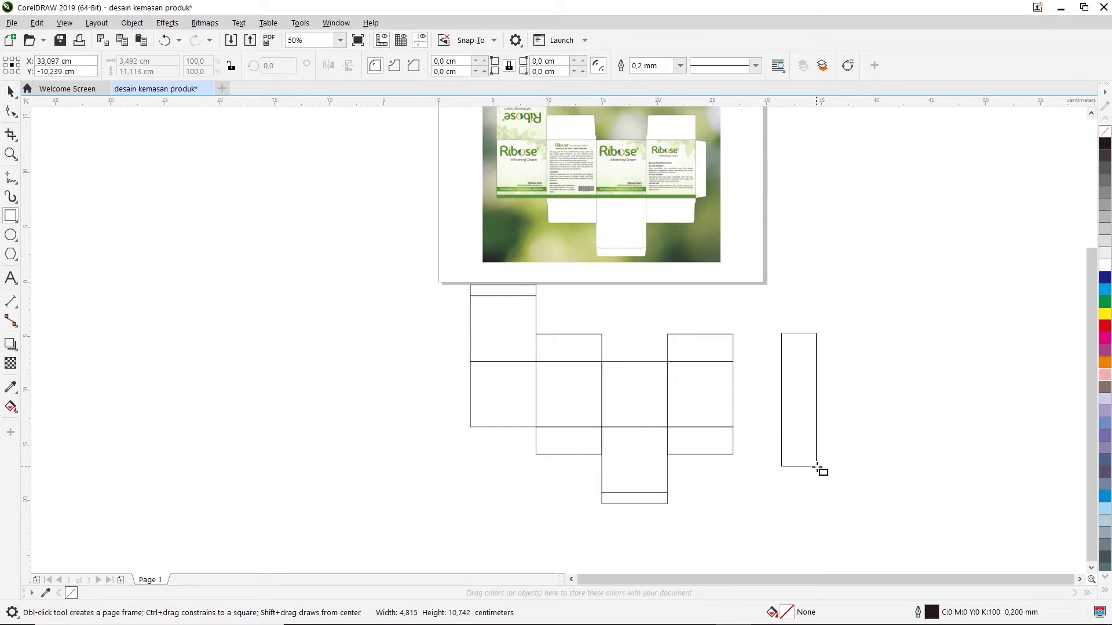
pyautogui.moveTo(819, 470); pyautogui.dragTo(819, 470)
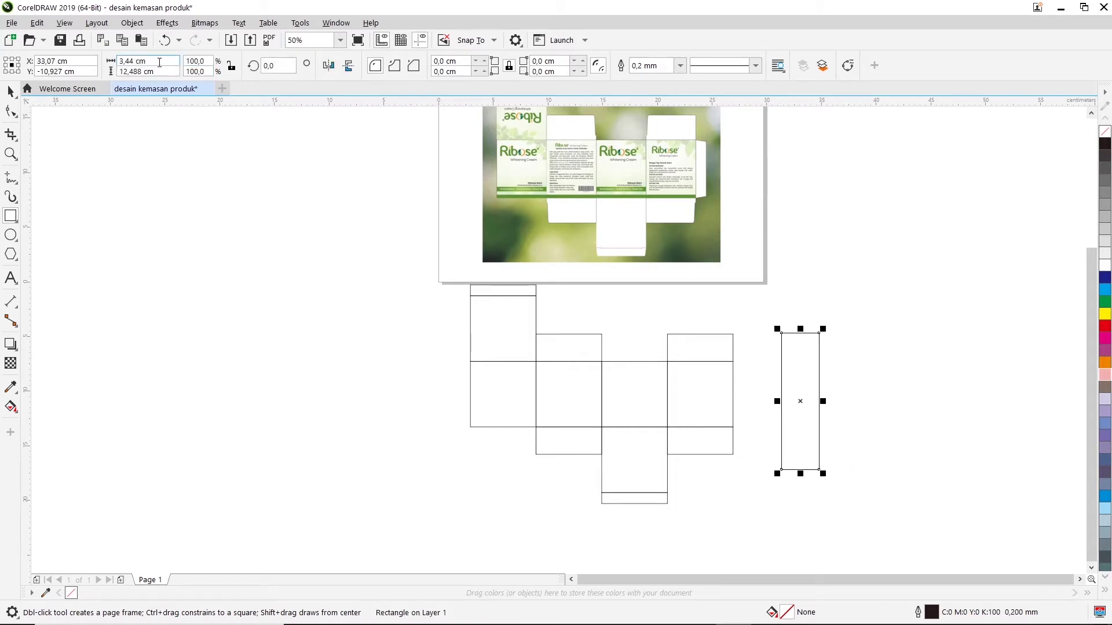
pyautogui.doubleClick(138, 61)
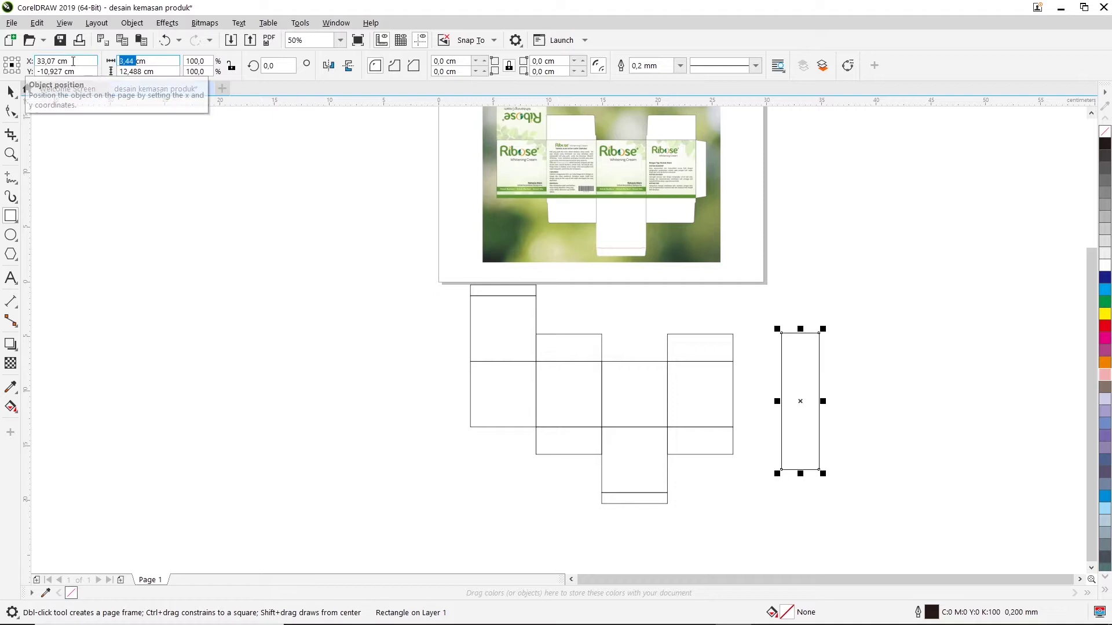
pyautogui.write('1cm')
pyautogui.doubleClick(123, 72)
pyautogui.write('6cm')
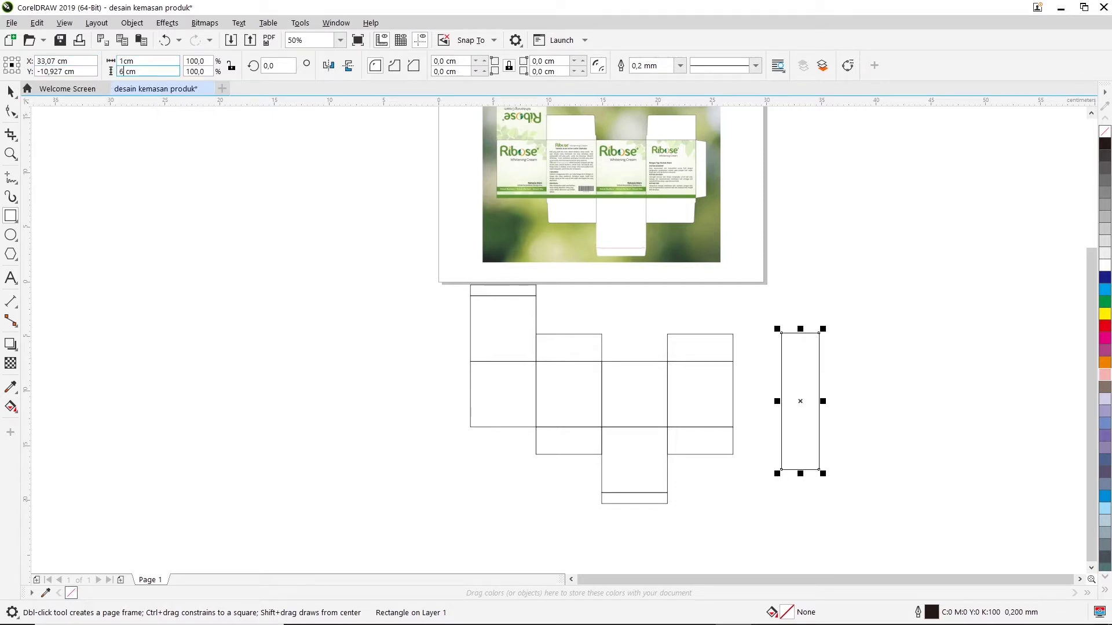
pyautogui.press('Return')
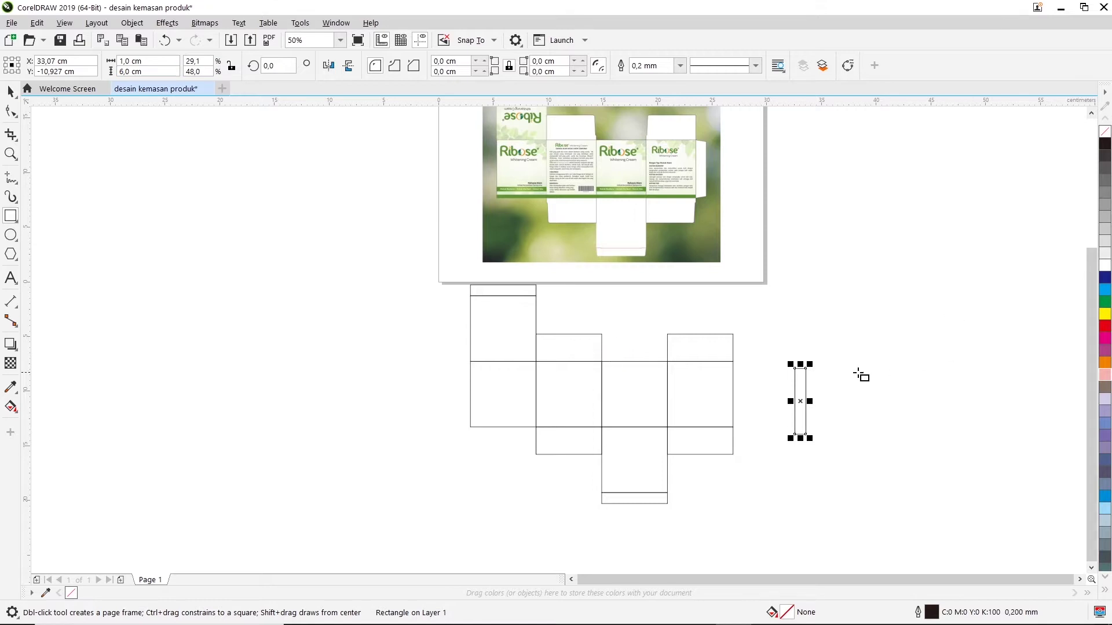
pyautogui.scroll(1, 857, 372)
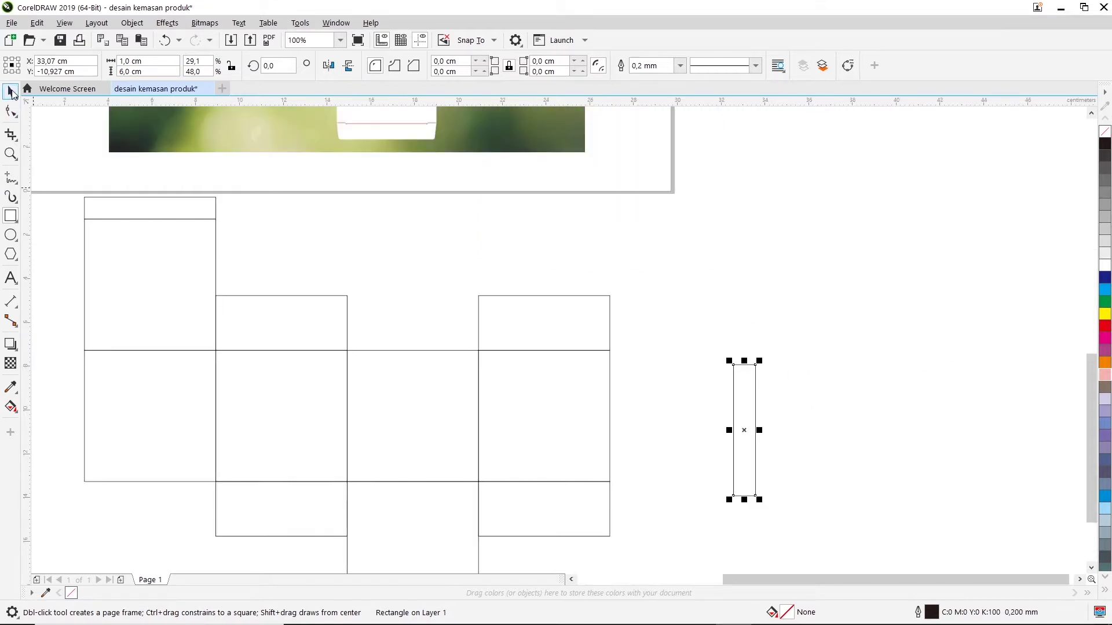
# Snap a copy of the strip onto the box's right corner and delete the original strip
pyautogui.click(11, 92)
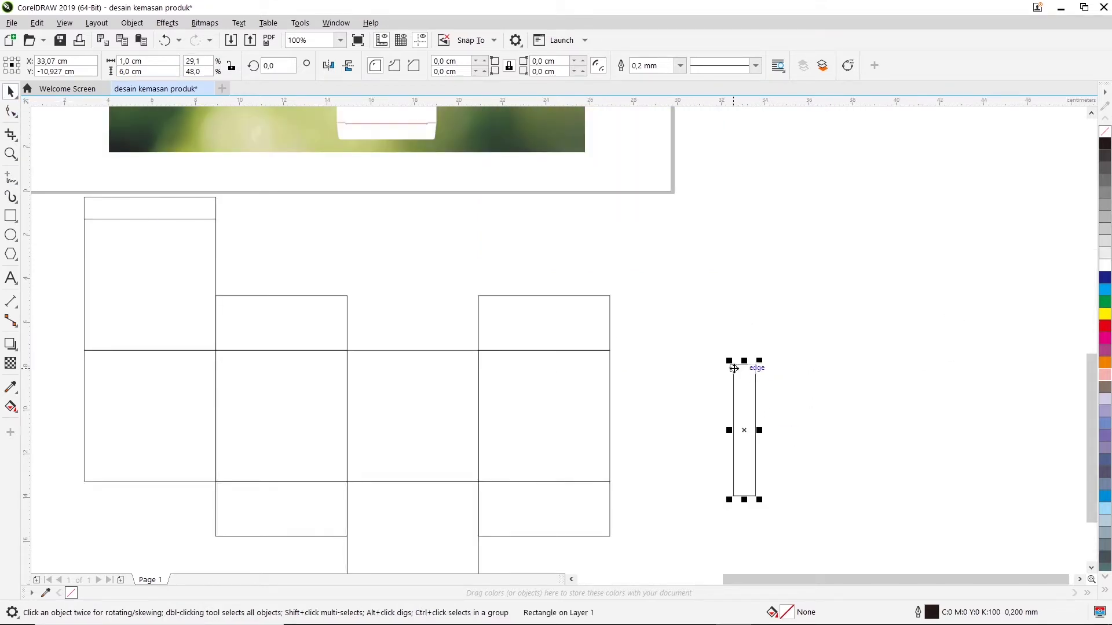
pyautogui.moveTo(733, 364); pyautogui.dragTo(619, 360)
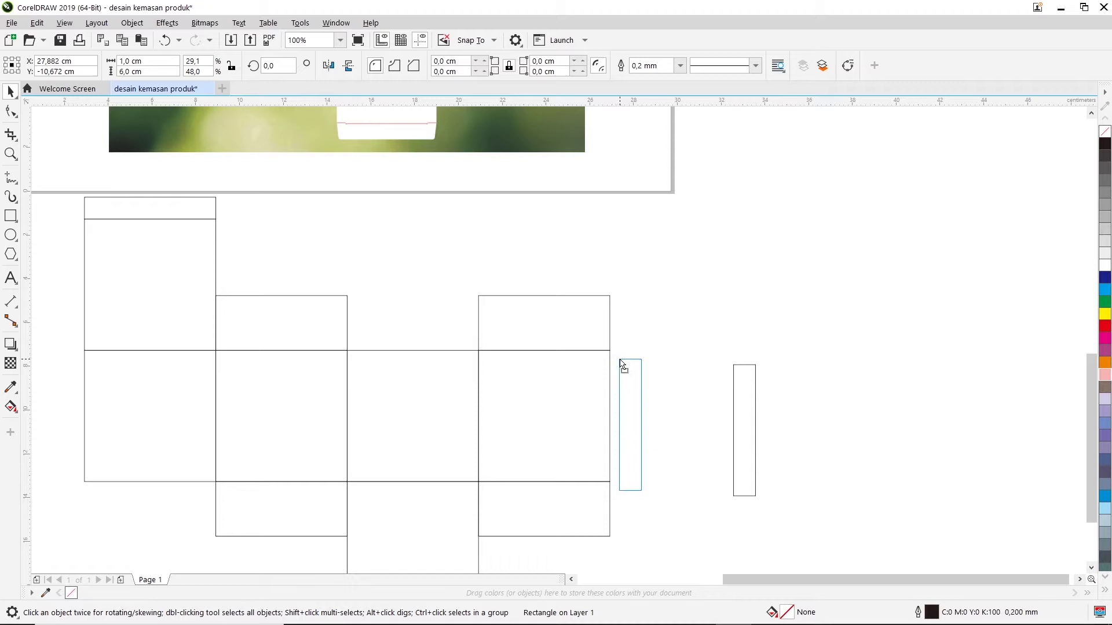
pyautogui.moveTo(619, 359); pyautogui.dragTo(612, 354)
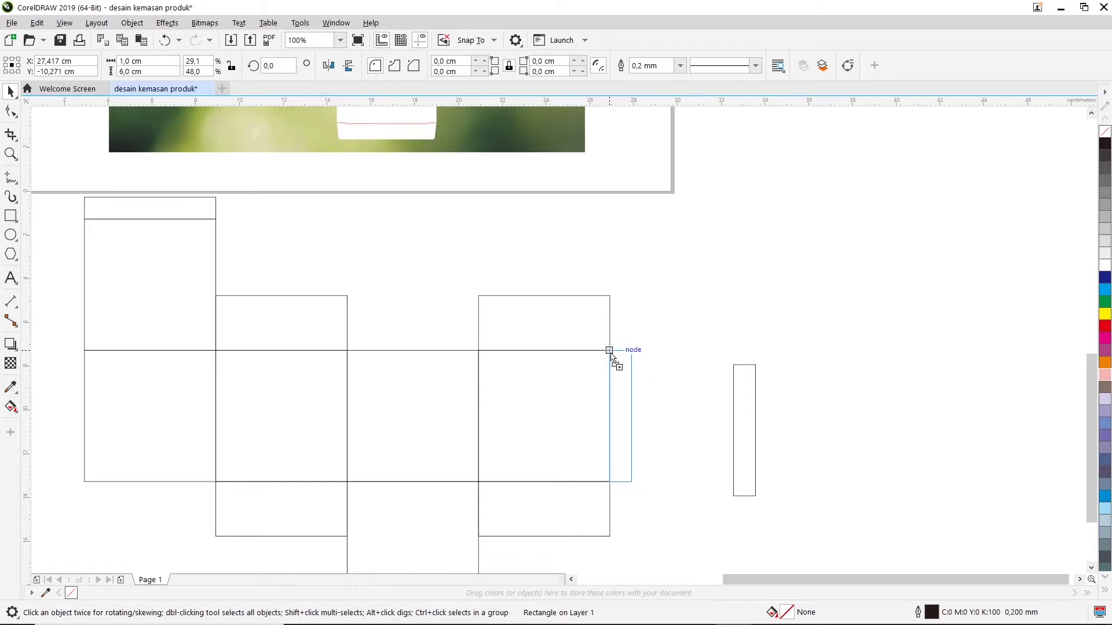
pyautogui.moveTo(612, 354); pyautogui.dragTo(611, 354)
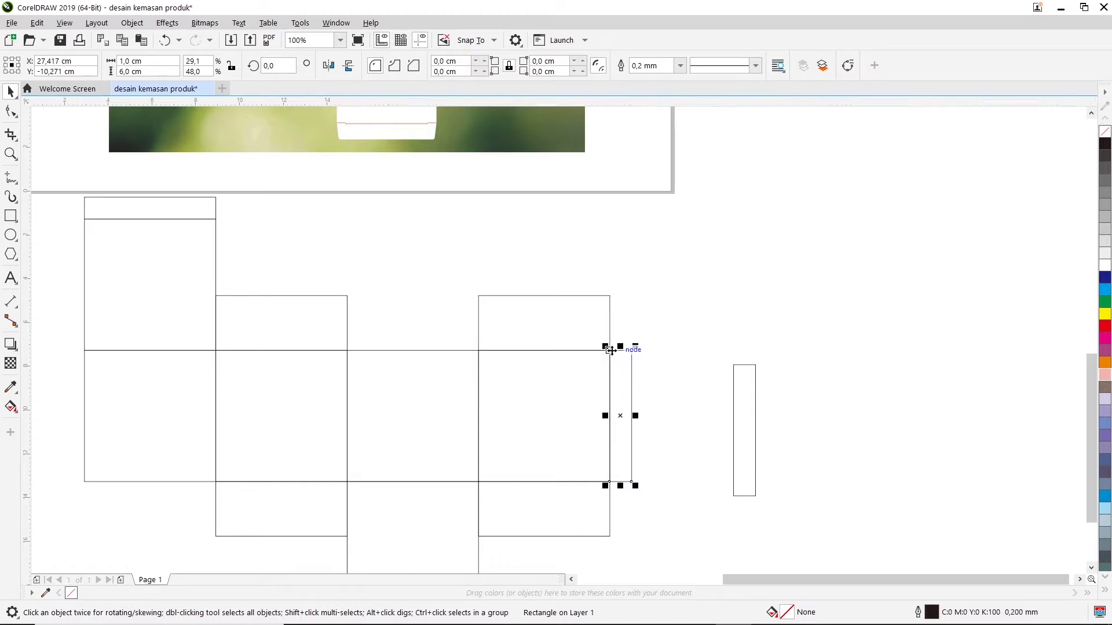
pyautogui.click(757, 379)
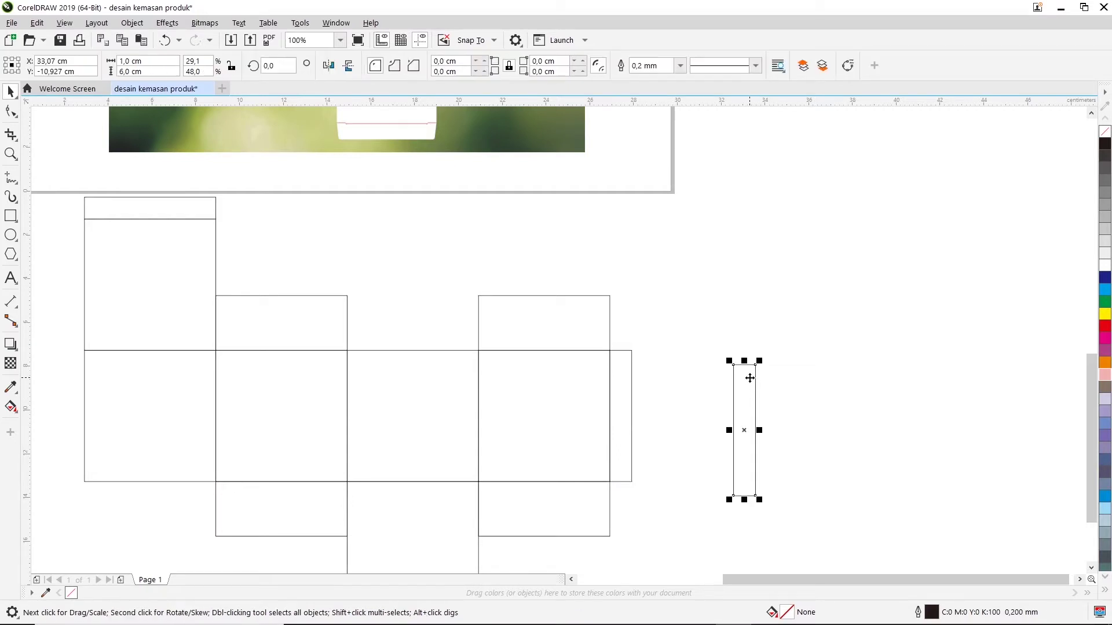
pyautogui.press('Delete')
pyautogui.scroll(-3, 544, 385)
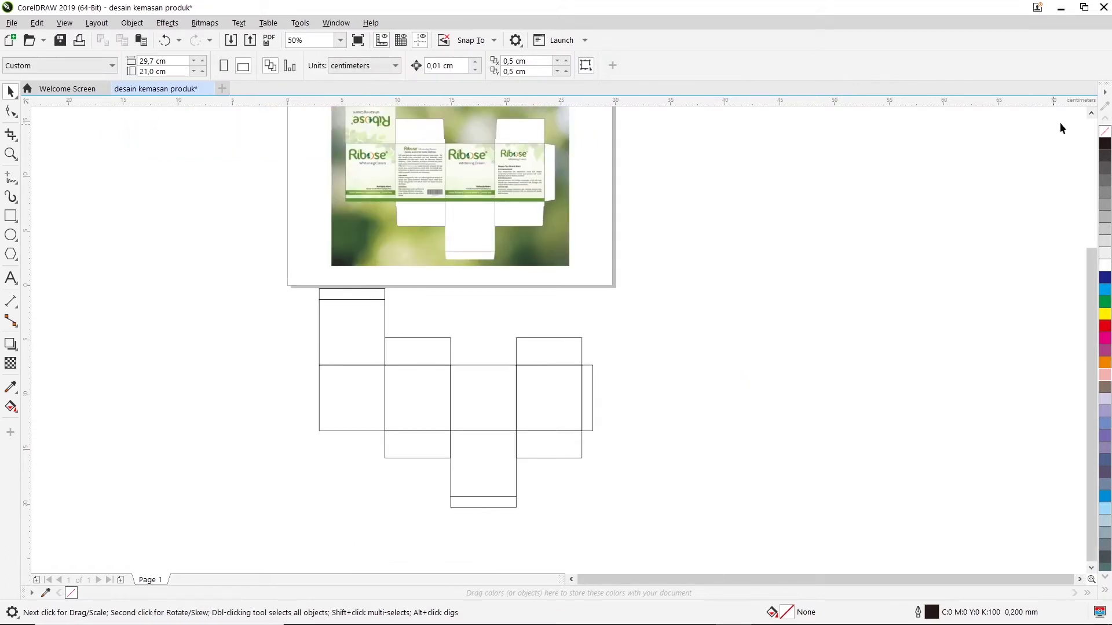
pyautogui.click(1091, 114)
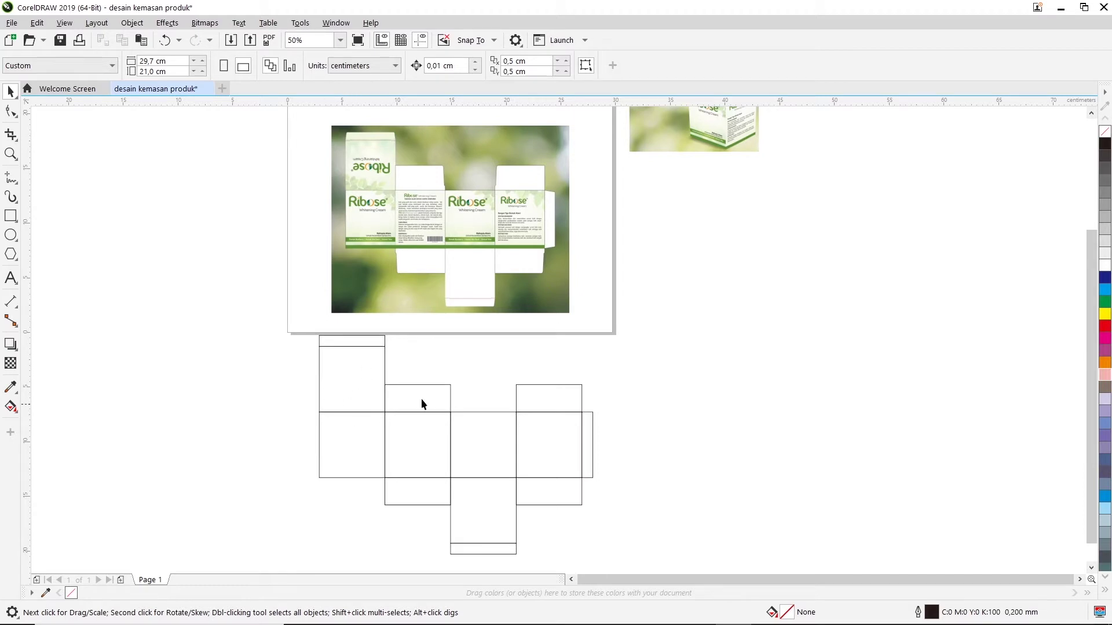
# Move the box product photo down beside the page mockup
pyautogui.moveTo(1087, 277); pyautogui.dragTo(1089, 241)
pyautogui.click(656, 198)
pyautogui.moveTo(656, 197); pyautogui.dragTo(644, 272)
pyautogui.scroll(-1, 684, 307)
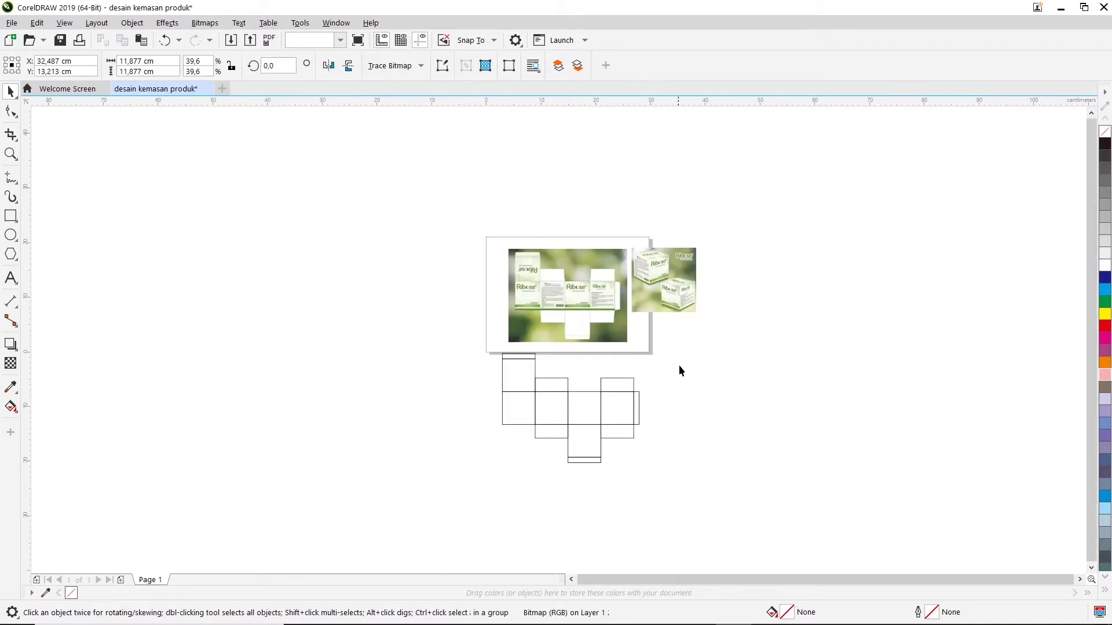
pyautogui.click(678, 380)
# Save the drawing as 'desain kemasan produk' in Documents
pyautogui.moveTo(598, 442); pyautogui.dragTo(471, 472)
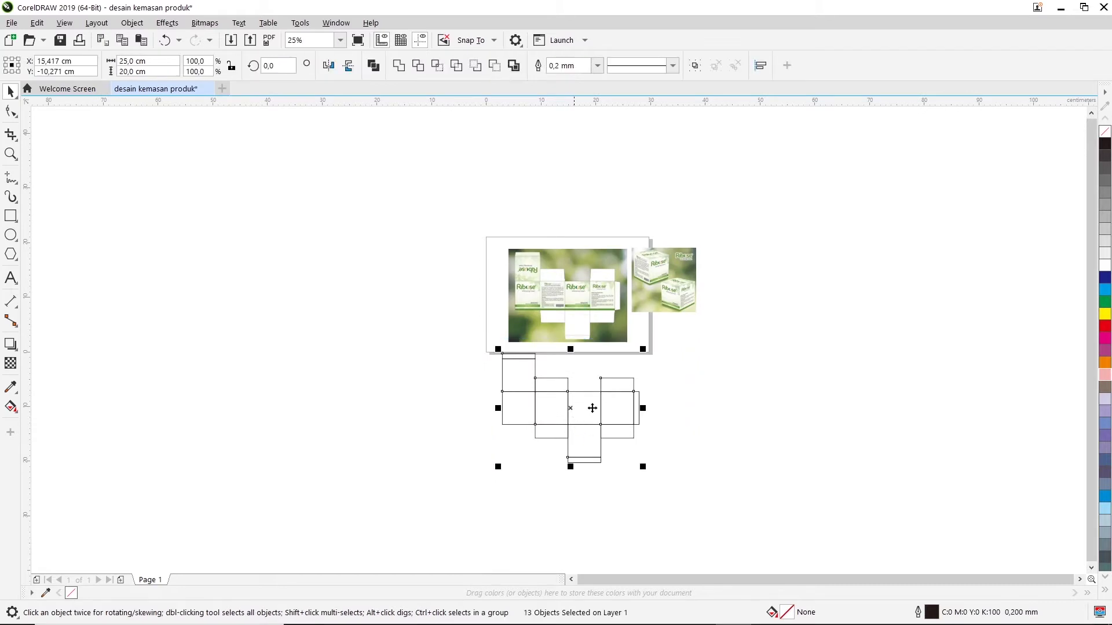
pyautogui.click(728, 405)
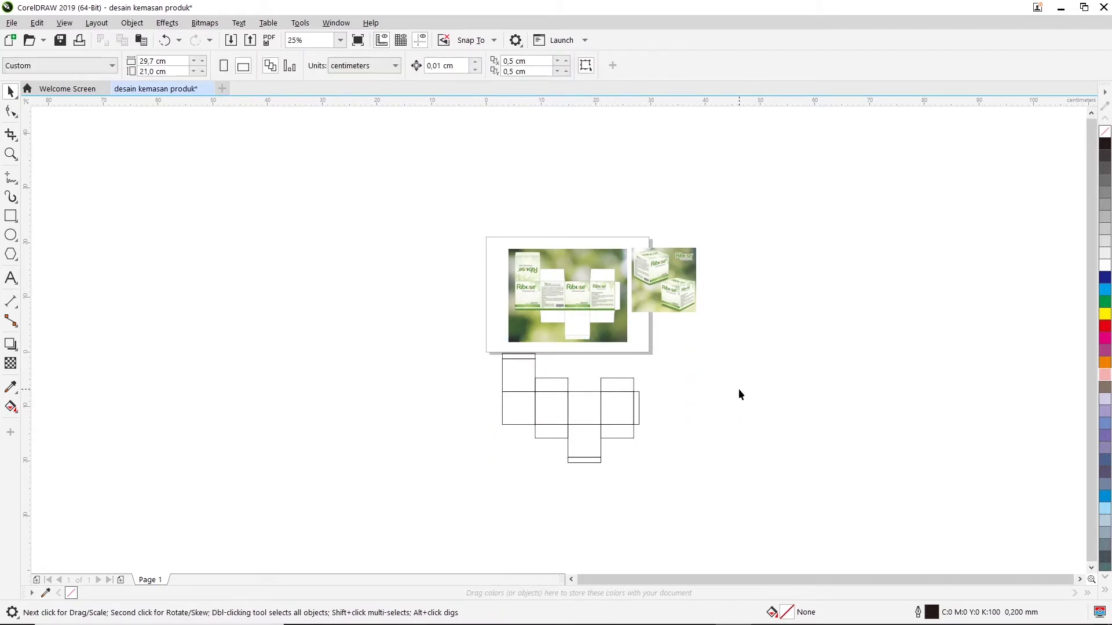
pyautogui.hotkey('ctrl', 's')
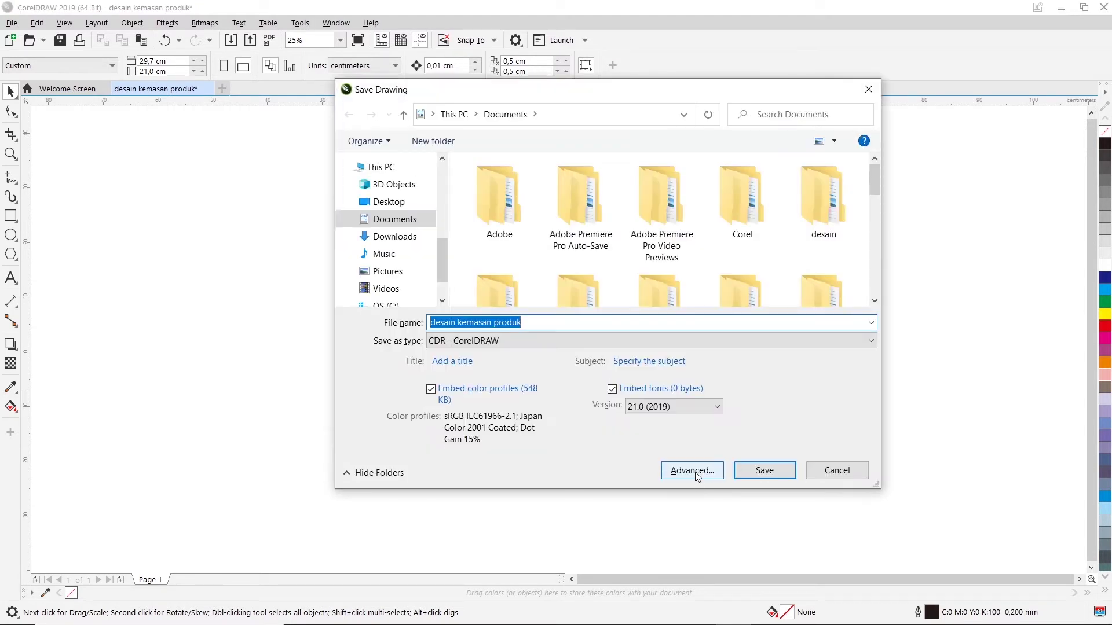
pyautogui.click(765, 471)
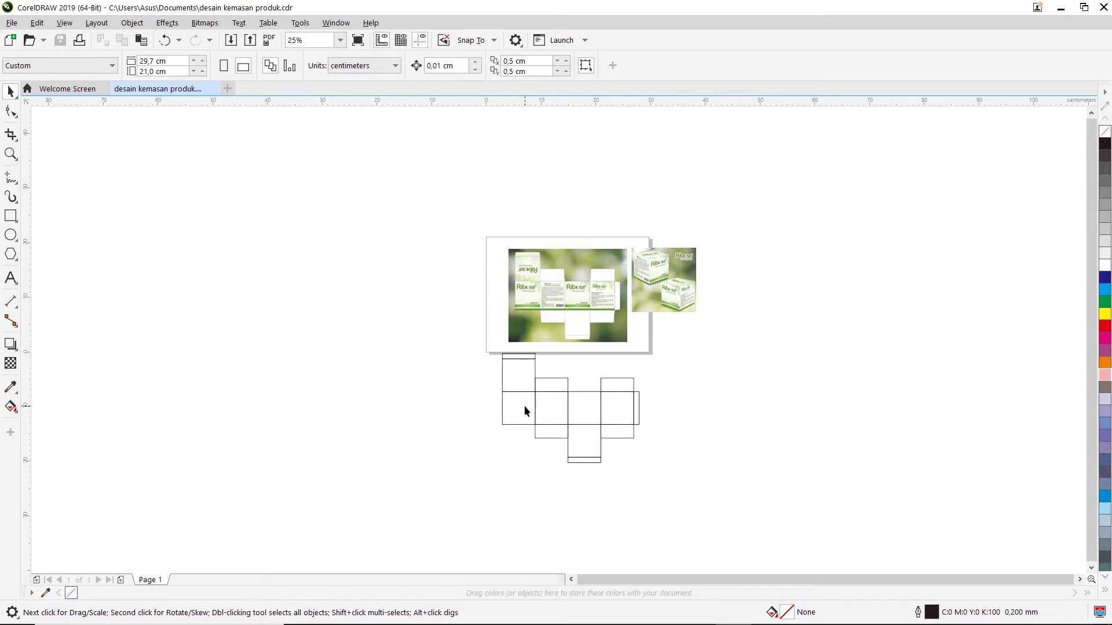
# Zoom into the dieline, select the lower-left box panel, then switch to the New folder window
pyautogui.scroll(2, 525, 405)
pyautogui.scroll(2, 524, 406)
pyautogui.scroll(-4, 516, 396)
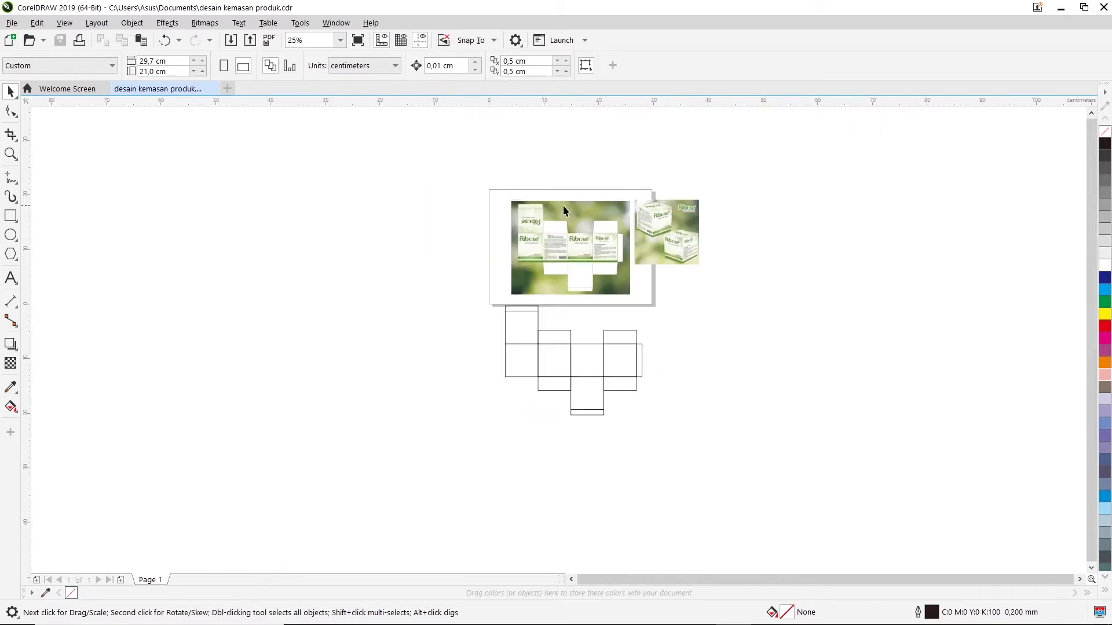
pyautogui.scroll(4, 521, 364)
pyautogui.scroll(2, 521, 365)
pyautogui.click(521, 366)
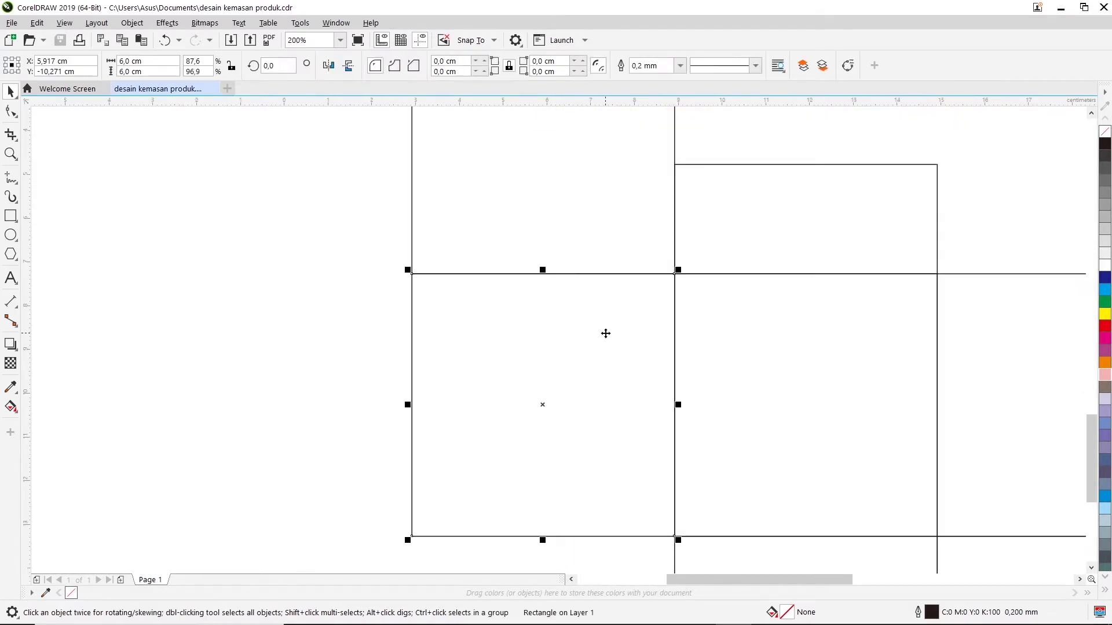
pyautogui.click(489, 340)
pyautogui.click(444, 333)
pyautogui.click(287, 327)
pyautogui.click(412, 352)
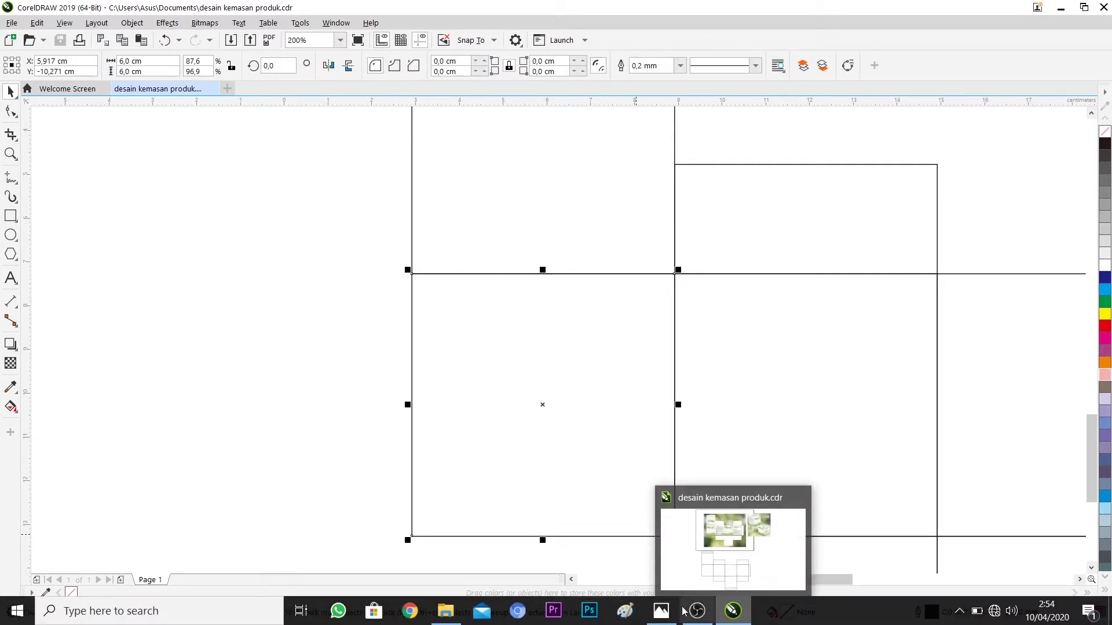
pyautogui.moveTo(445, 610)
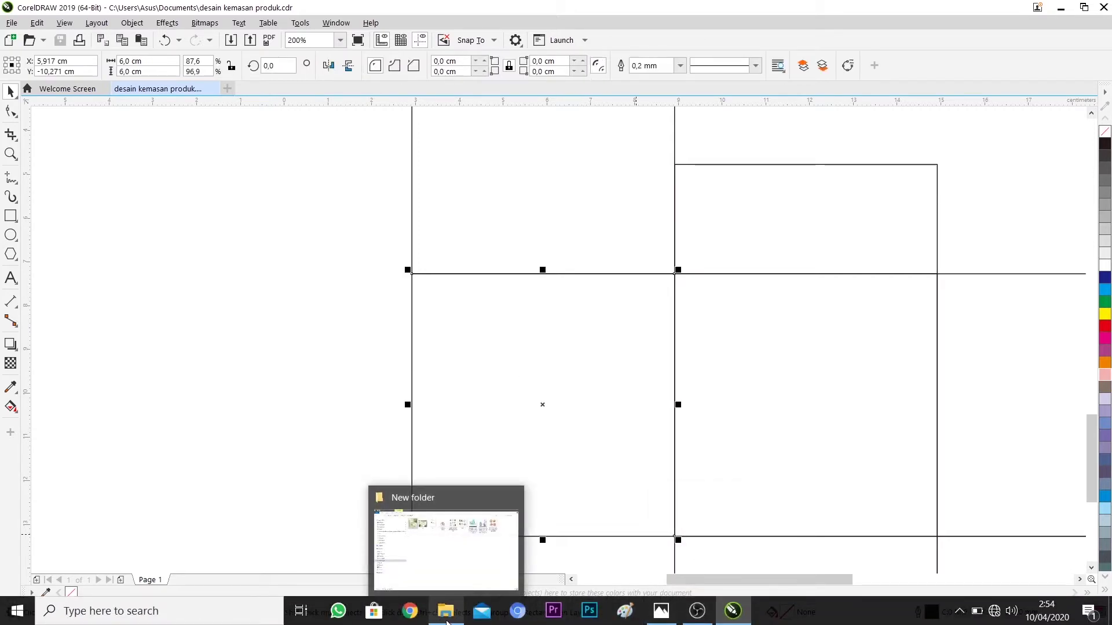
pyautogui.moveTo(445, 538)
pyautogui.click(469, 579)
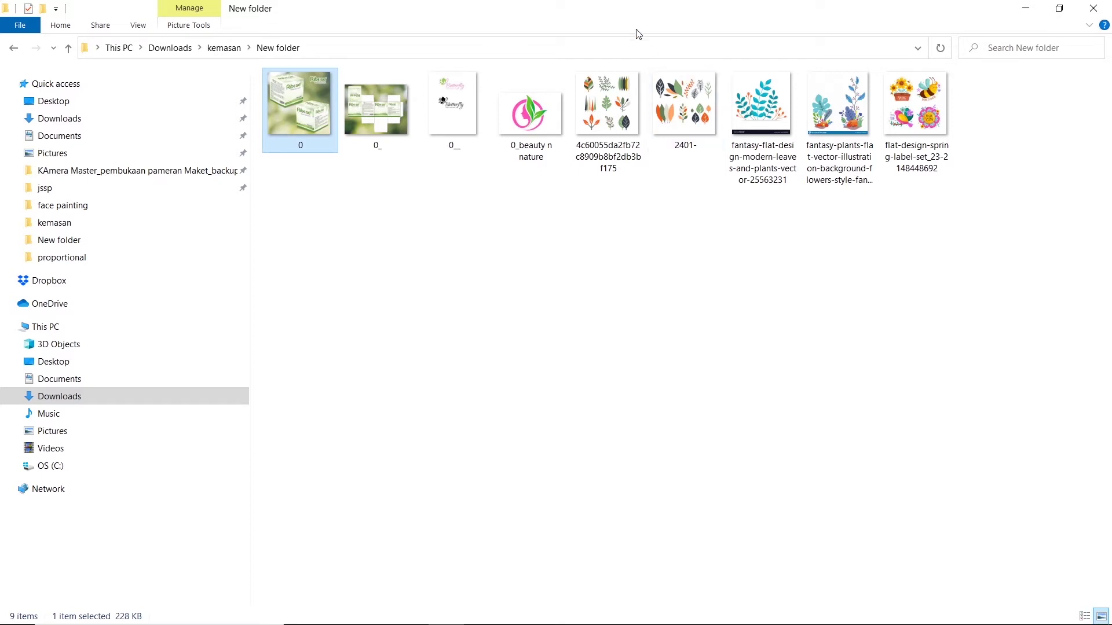
# Drag the '0_beauty n nature' image from File Explorer onto the CorelDRAW canvas
pyautogui.click(524, 113)
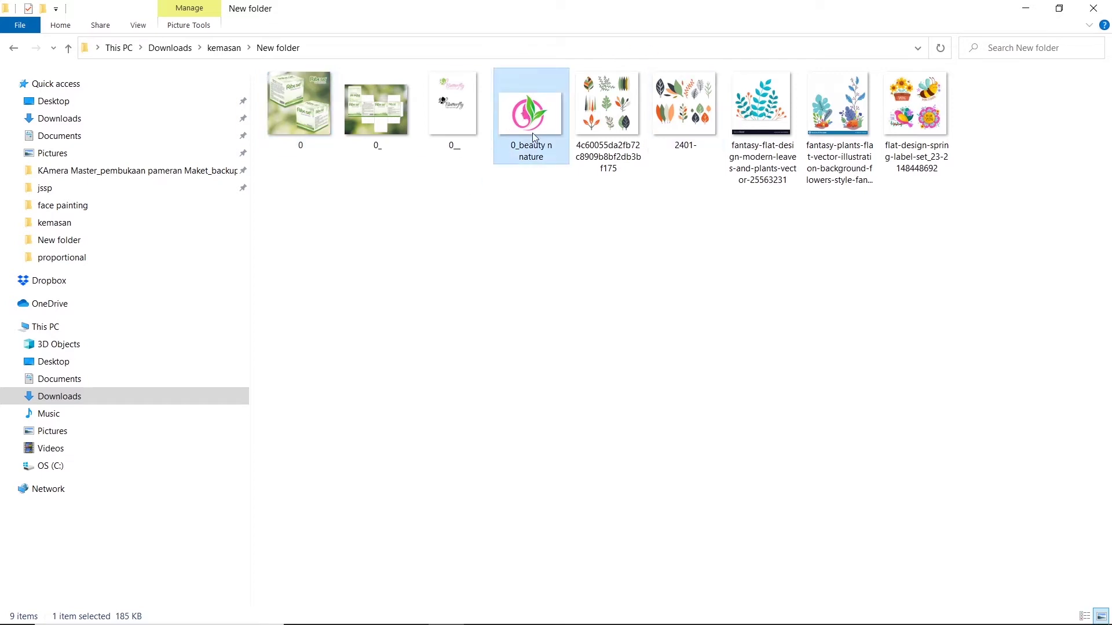
pyautogui.moveTo(532, 133)
pyautogui.mouseDown()
pyautogui.moveTo(761, 543)
pyautogui.moveTo(733, 619)
pyautogui.mouseUp()
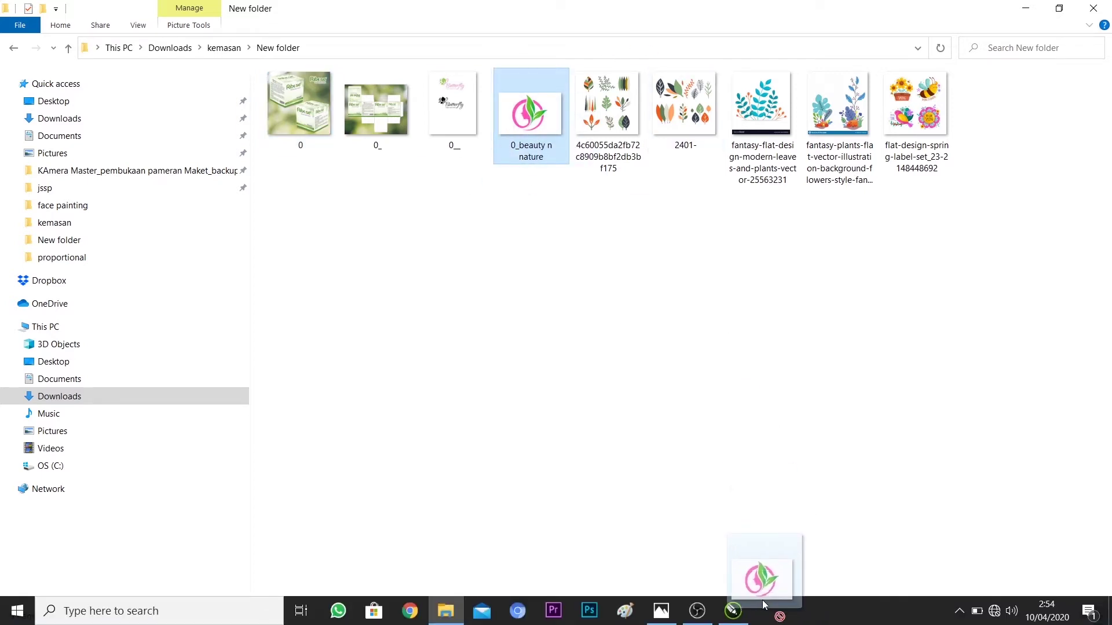
pyautogui.moveTo(734, 618); pyautogui.dragTo(209, 347)
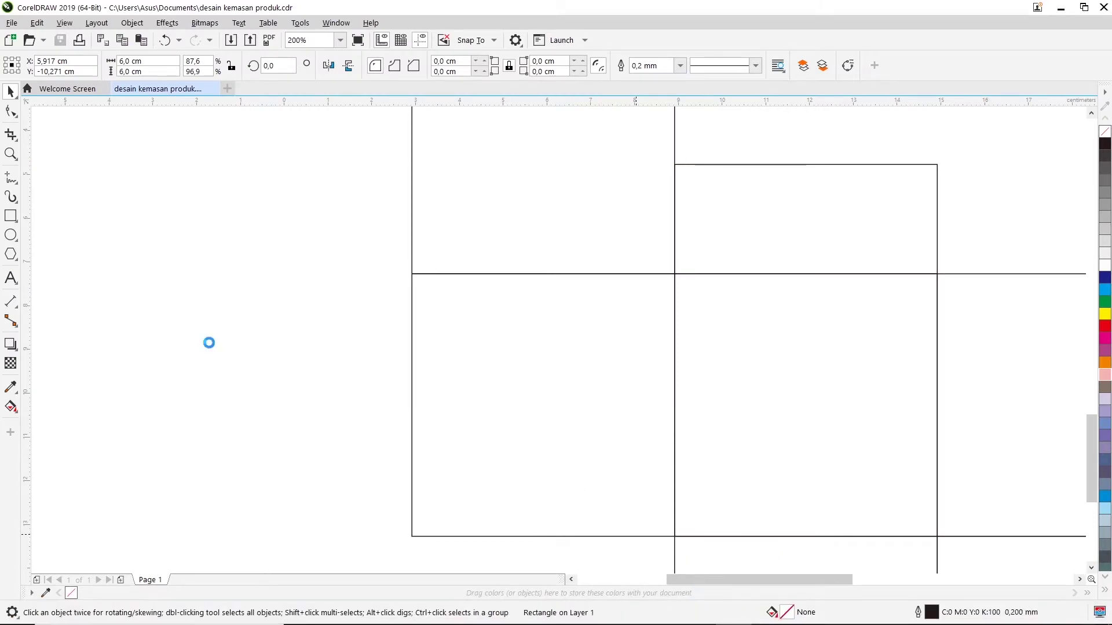
# Scale the beauty n nature logo bitmap down to 84.7% and deselect it
pyautogui.scroll(-2, 213, 341)
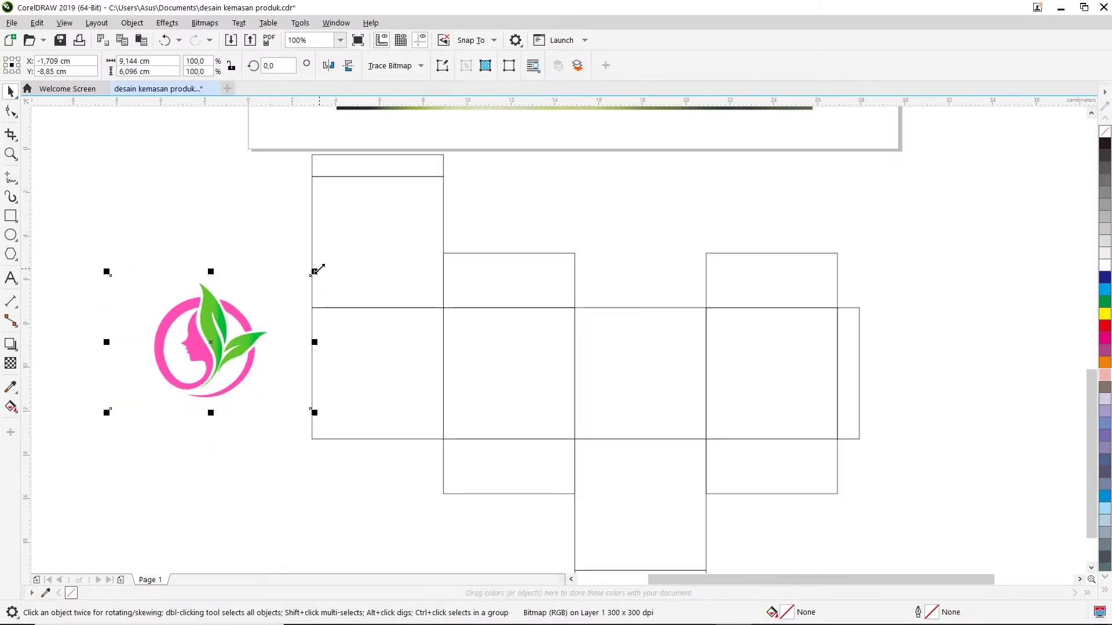
pyautogui.moveTo(314, 272); pyautogui.dragTo(284, 292)
pyautogui.scroll(2, 200, 331)
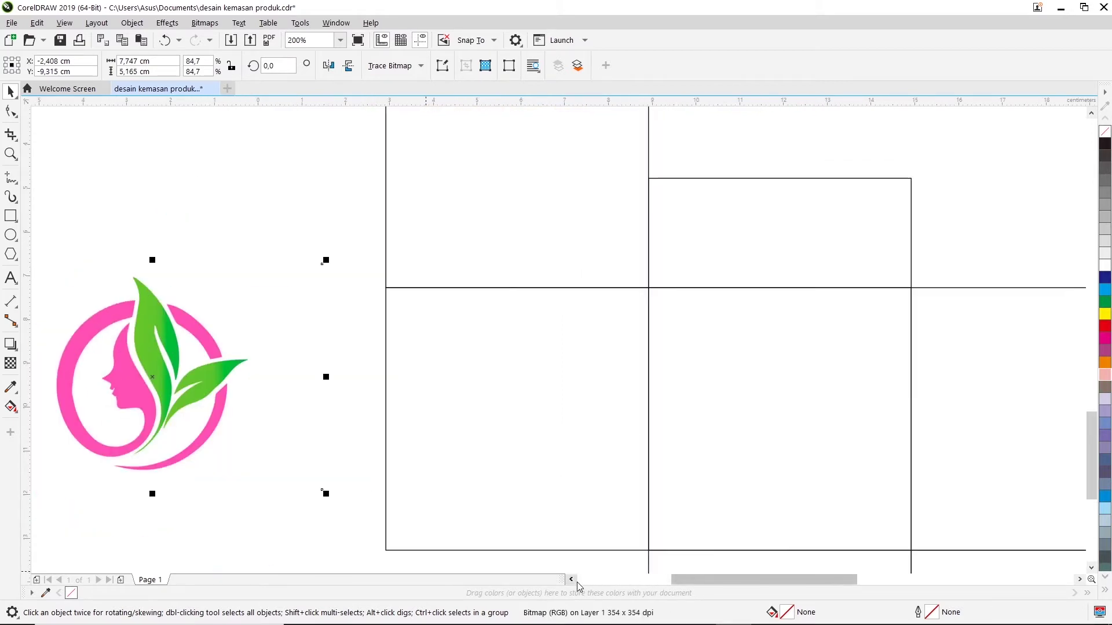
pyautogui.hscroll(-1, 582, 582)
pyautogui.hscroll(-2, 574, 579)
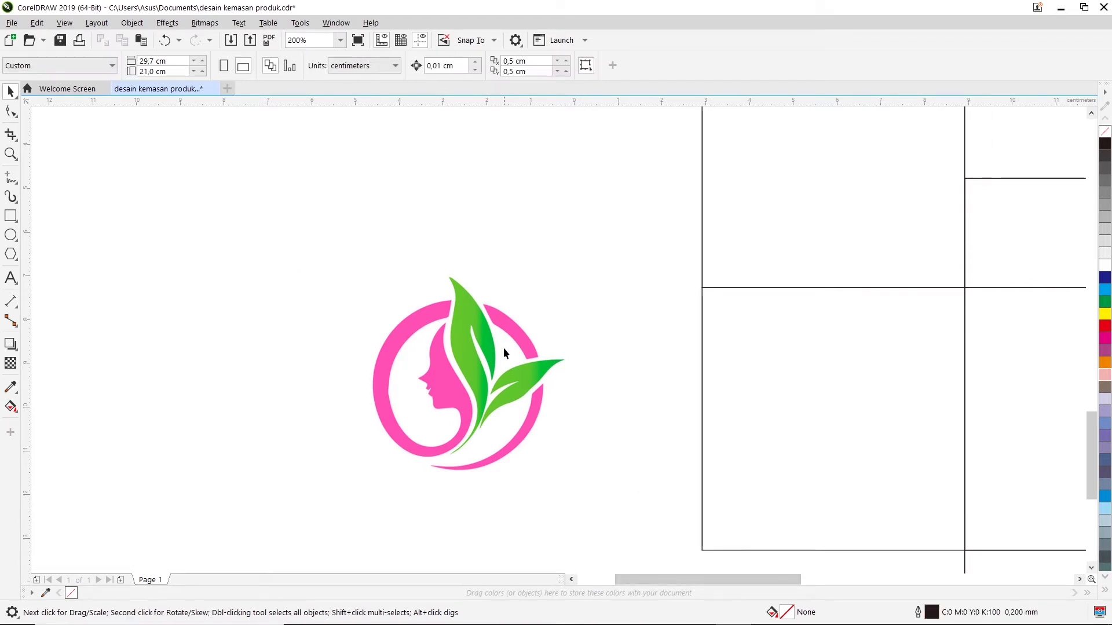
pyautogui.click(567, 208)
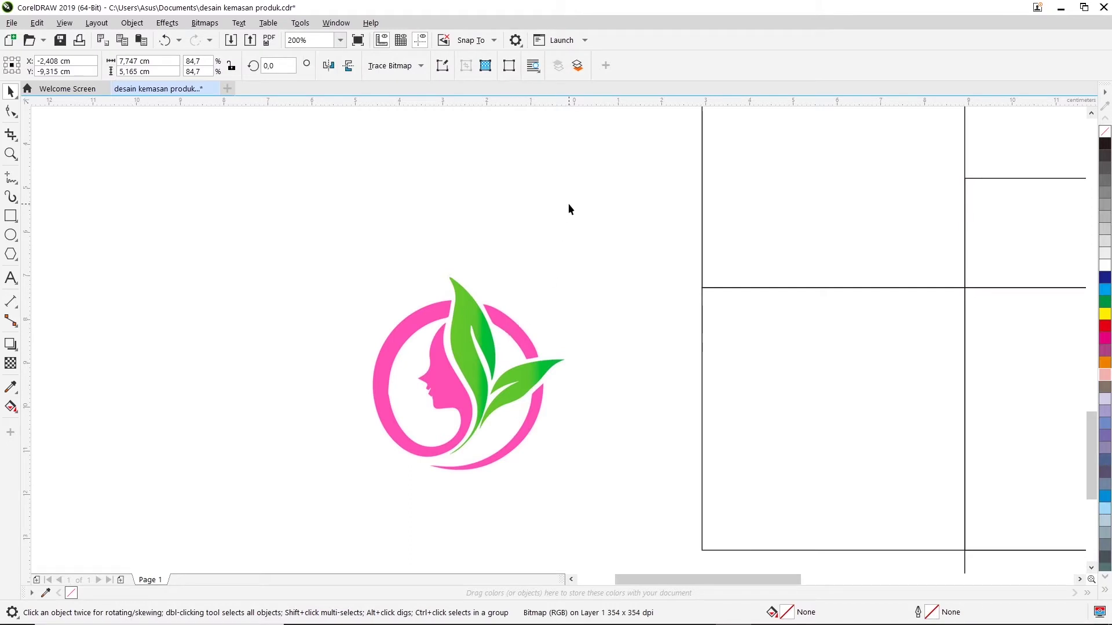
pyautogui.click(518, 342)
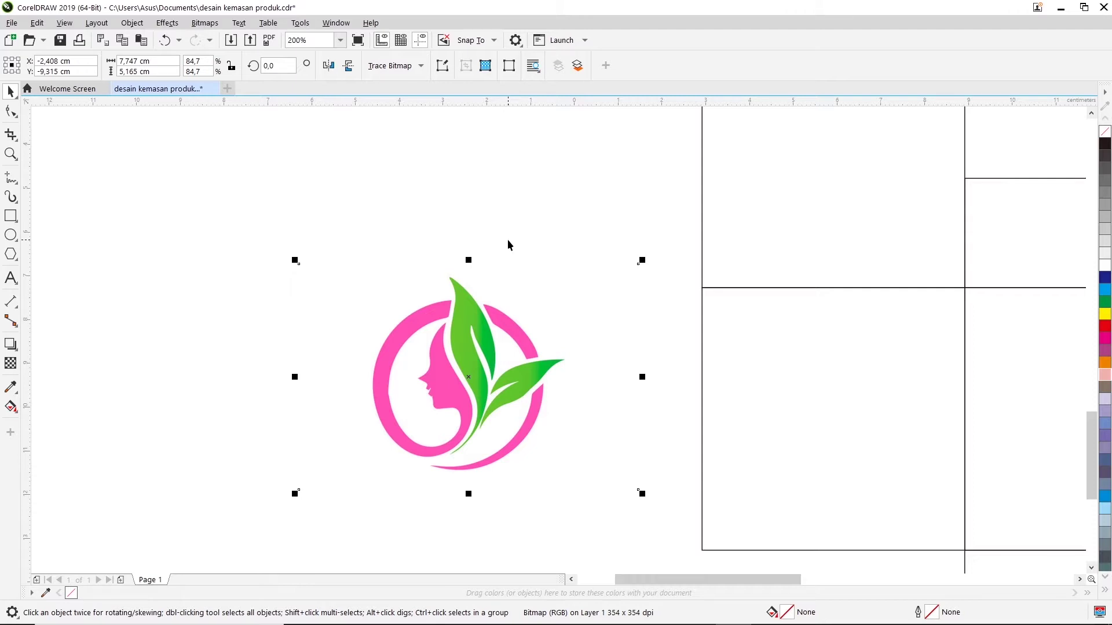
pyautogui.click(545, 232)
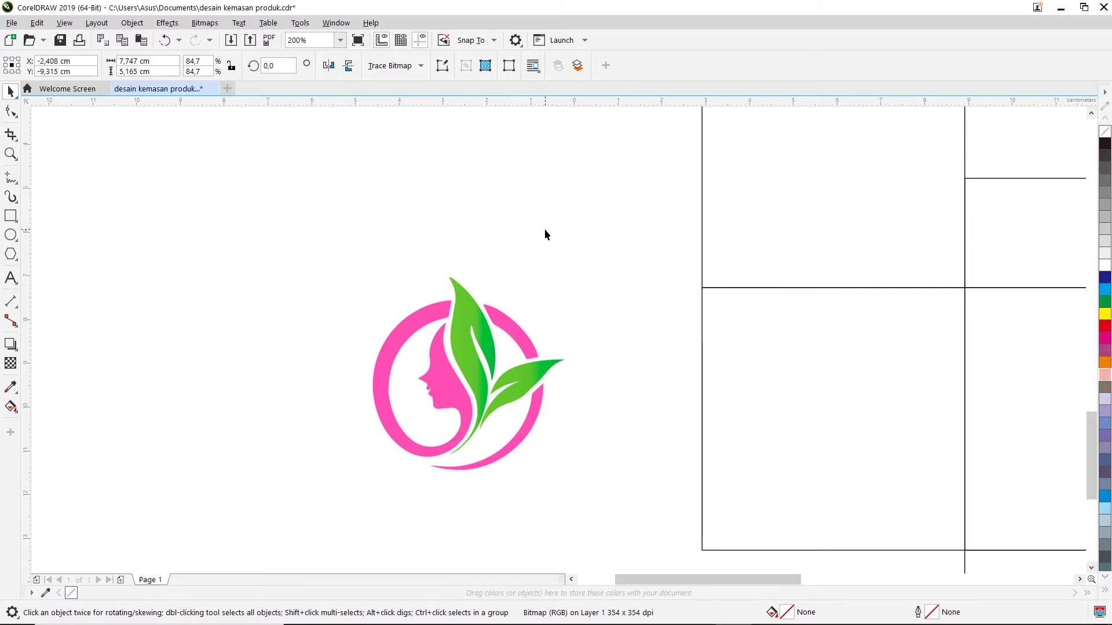
pyautogui.scroll(1, 503, 383)
pyautogui.scroll(1, 375, 365)
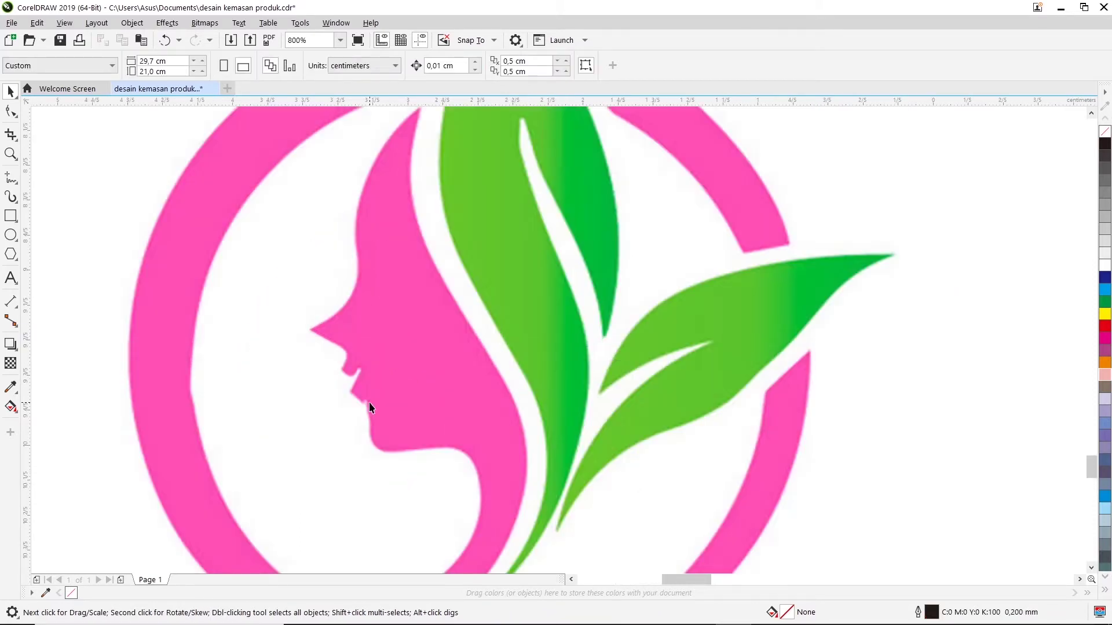
pyautogui.scroll(-1, 349, 476)
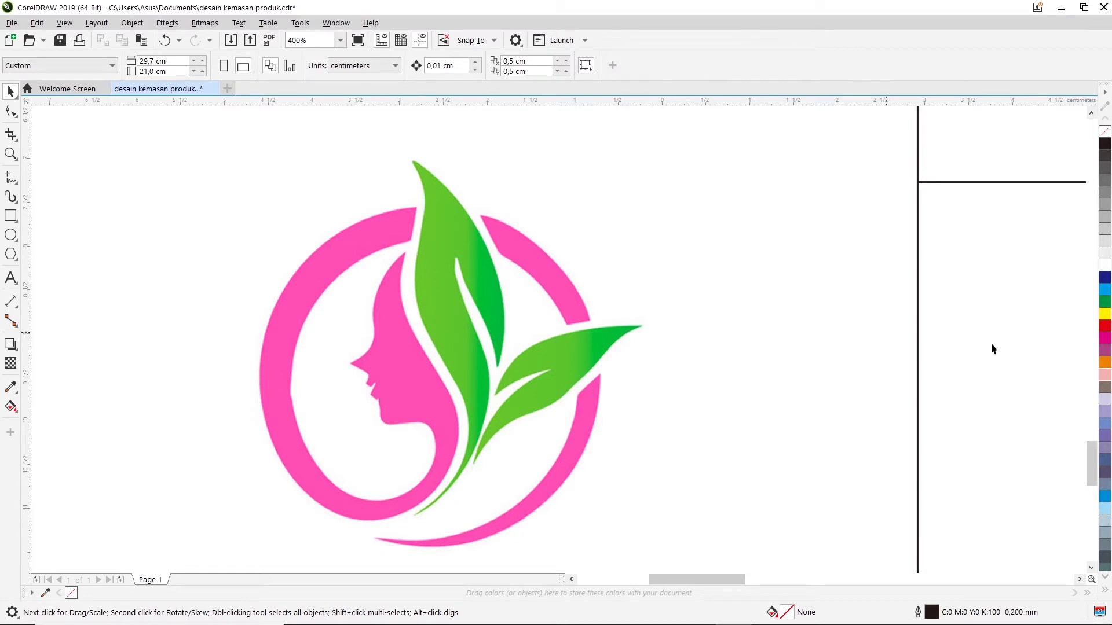
pyautogui.click(1079, 579)
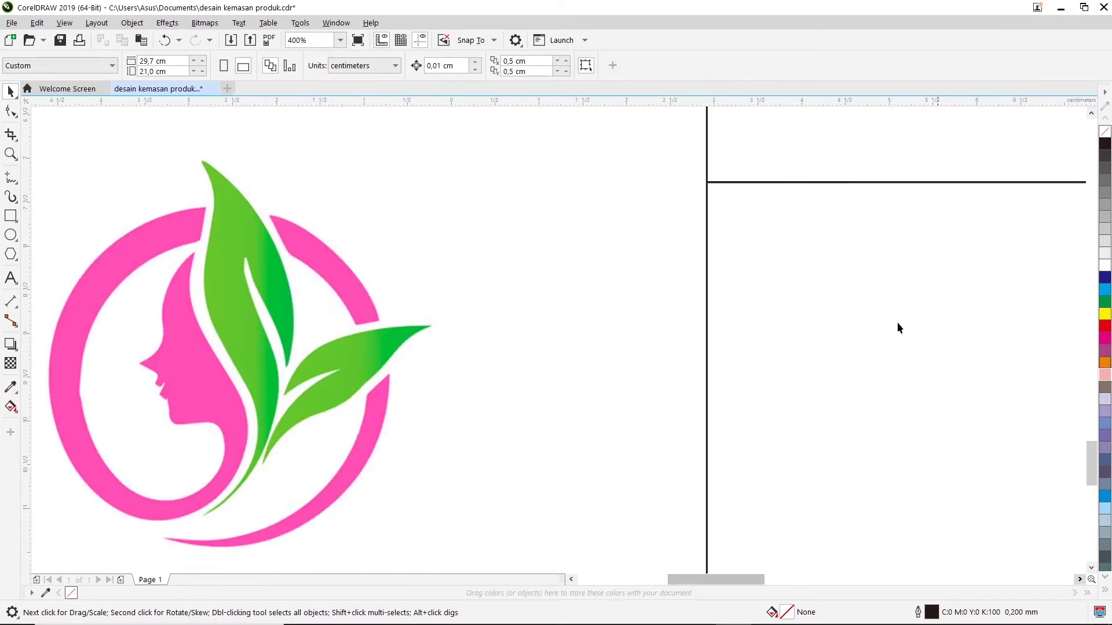
pyautogui.scroll(-1, 556, 220)
pyautogui.scroll(1, 380, 243)
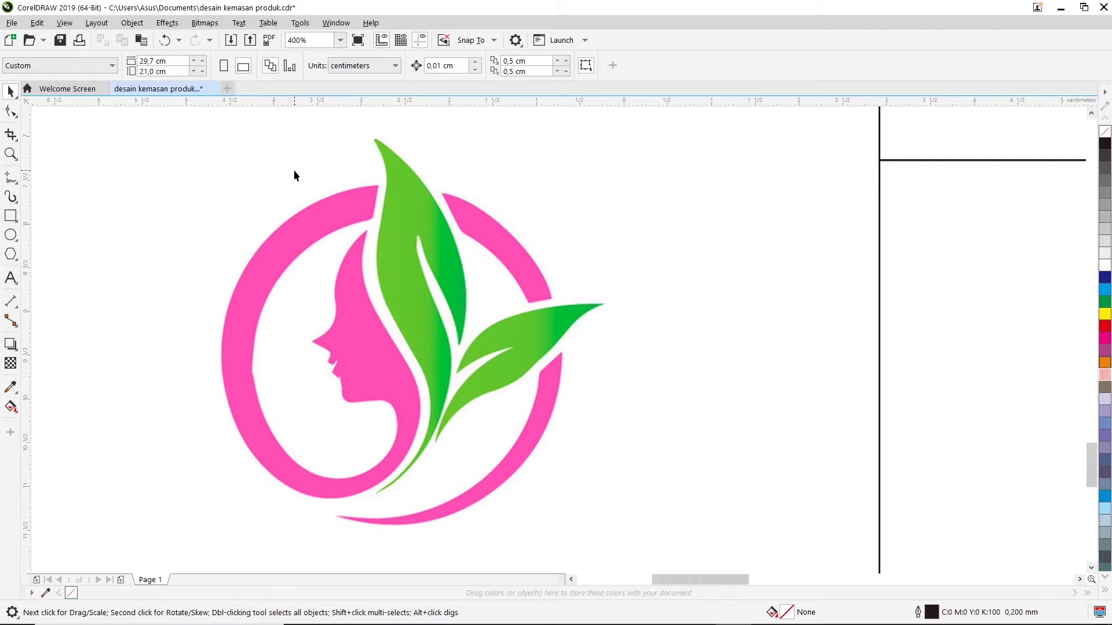
pyautogui.click(571, 580)
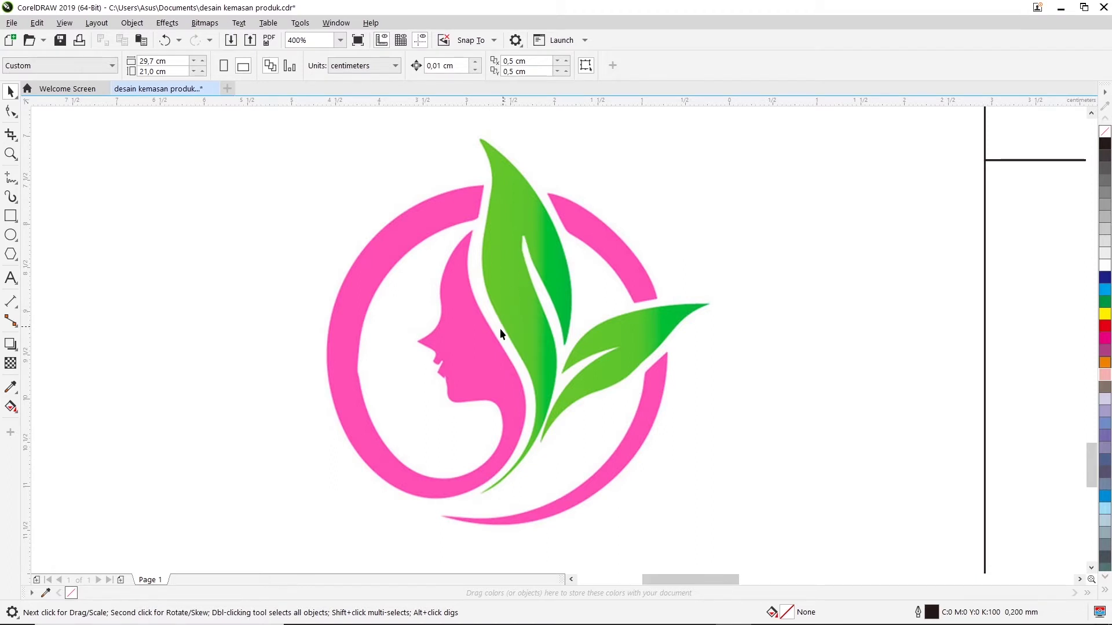
pyautogui.scroll(1, 499, 328)
pyautogui.scroll(1, 499, 329)
pyautogui.scroll(2, 499, 329)
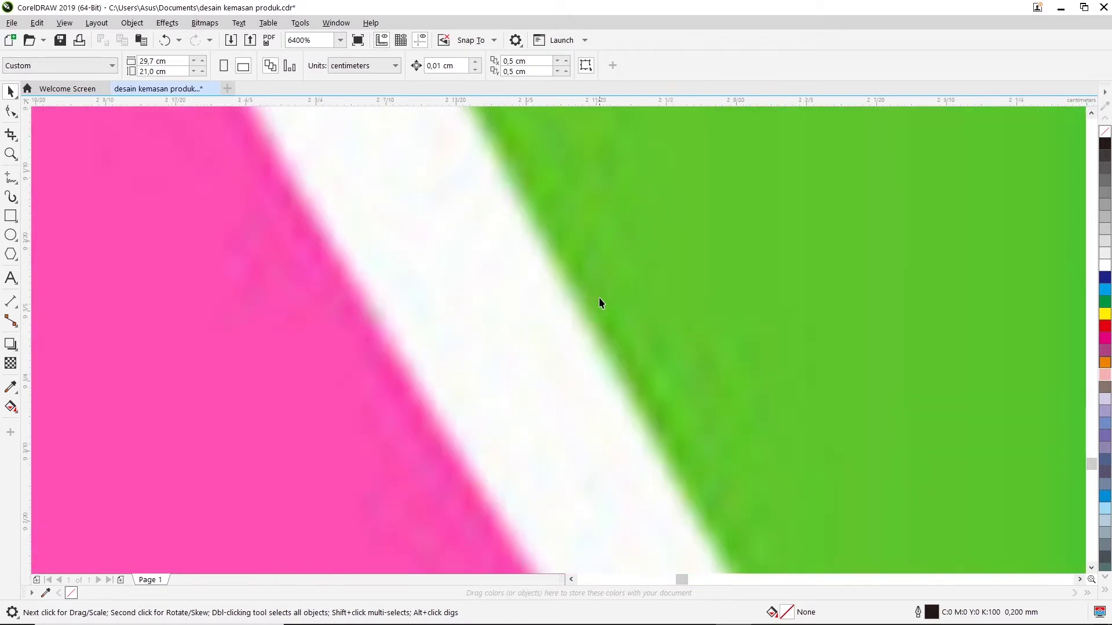
pyautogui.scroll(-2, 427, 377)
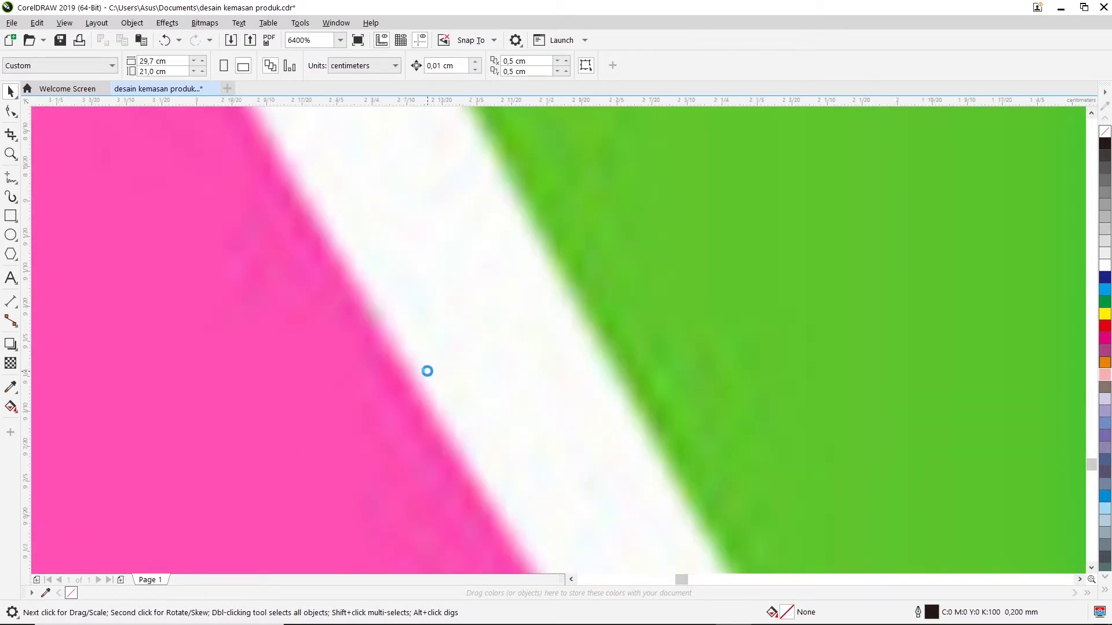
pyautogui.scroll(-2, 426, 374)
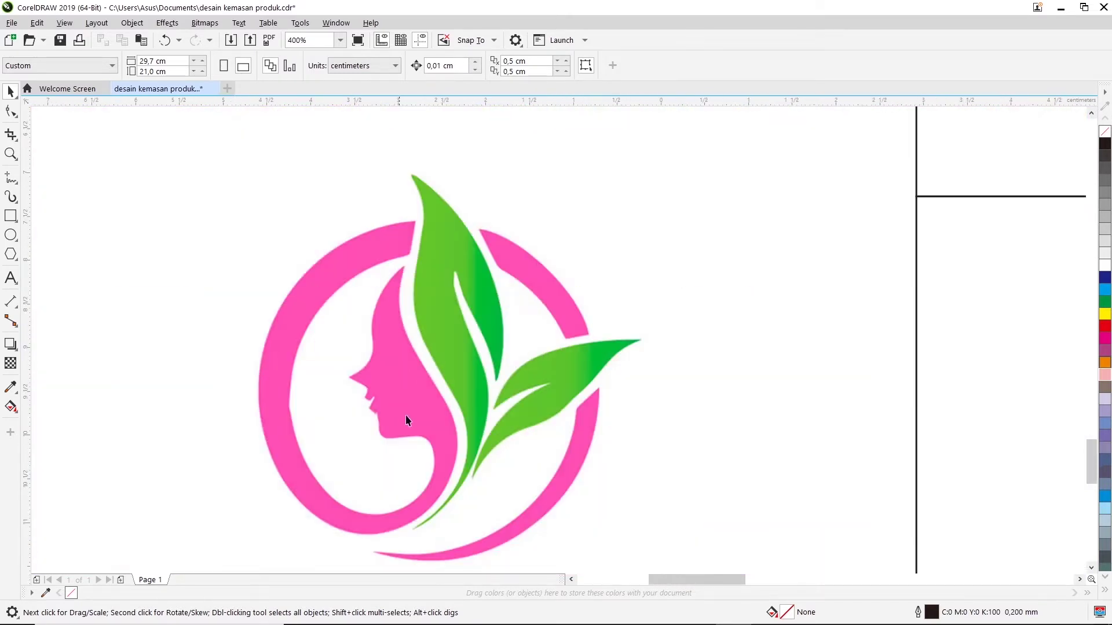
pyautogui.click(1091, 568)
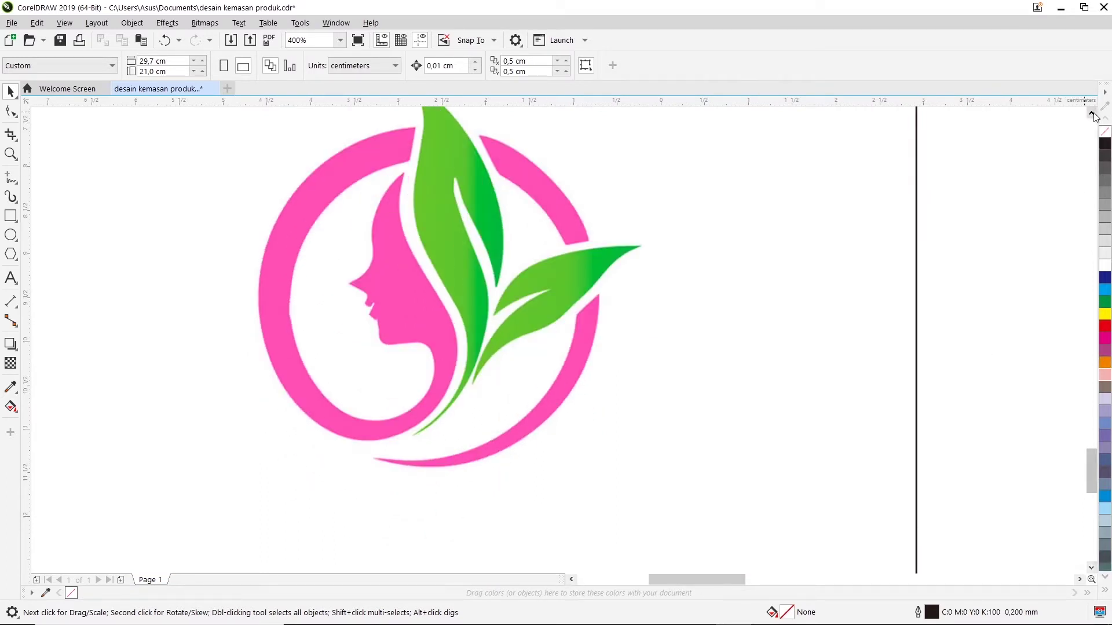
pyautogui.click(1091, 113)
pyautogui.scroll(-1, 1087, 123)
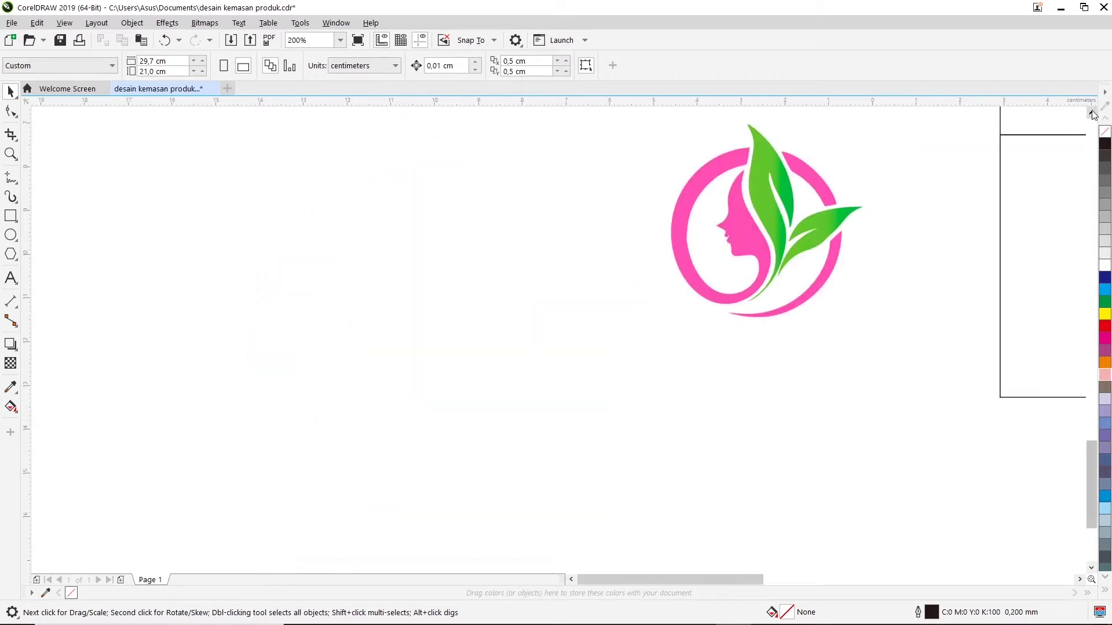
pyautogui.click(1091, 113)
pyautogui.click(1091, 114)
pyautogui.click(11, 154)
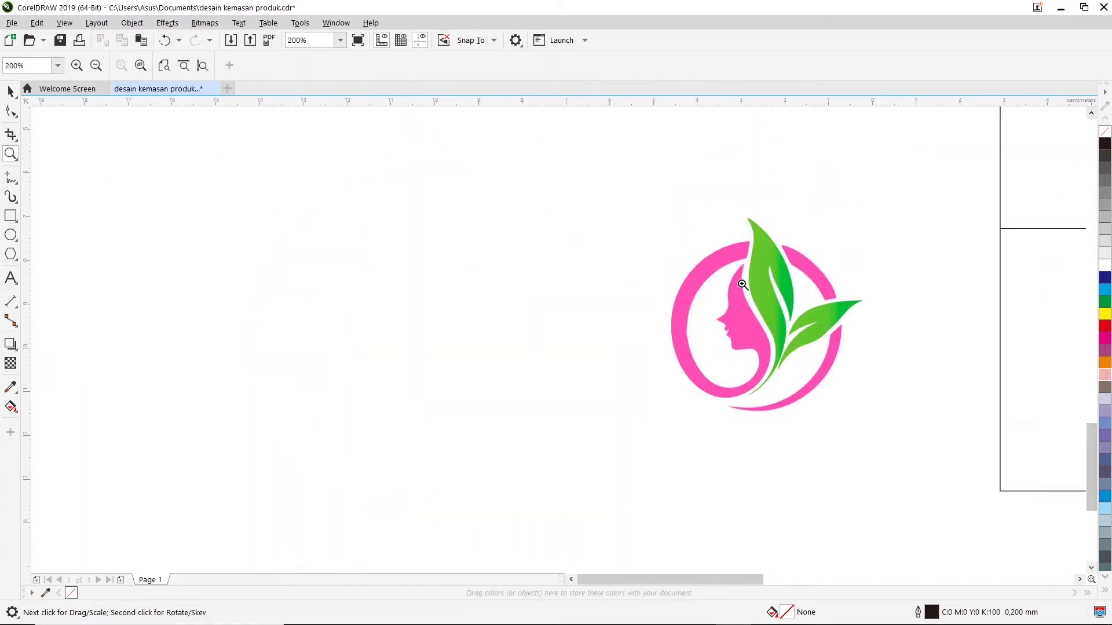
pyautogui.moveTo(883, 426); pyautogui.dragTo(881, 428)
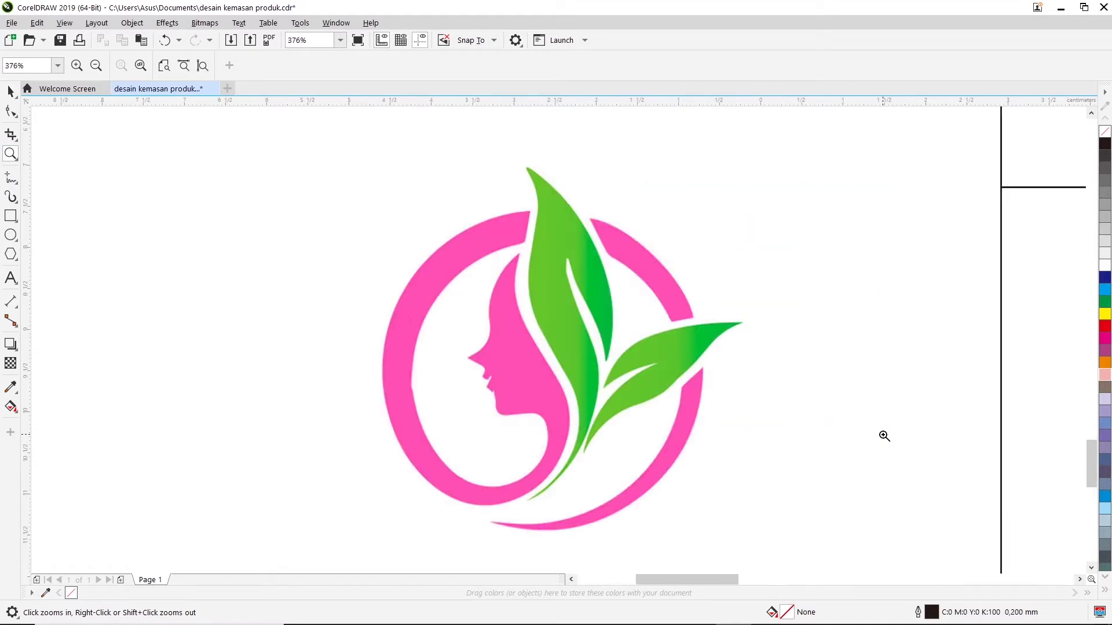
pyautogui.click(10, 92)
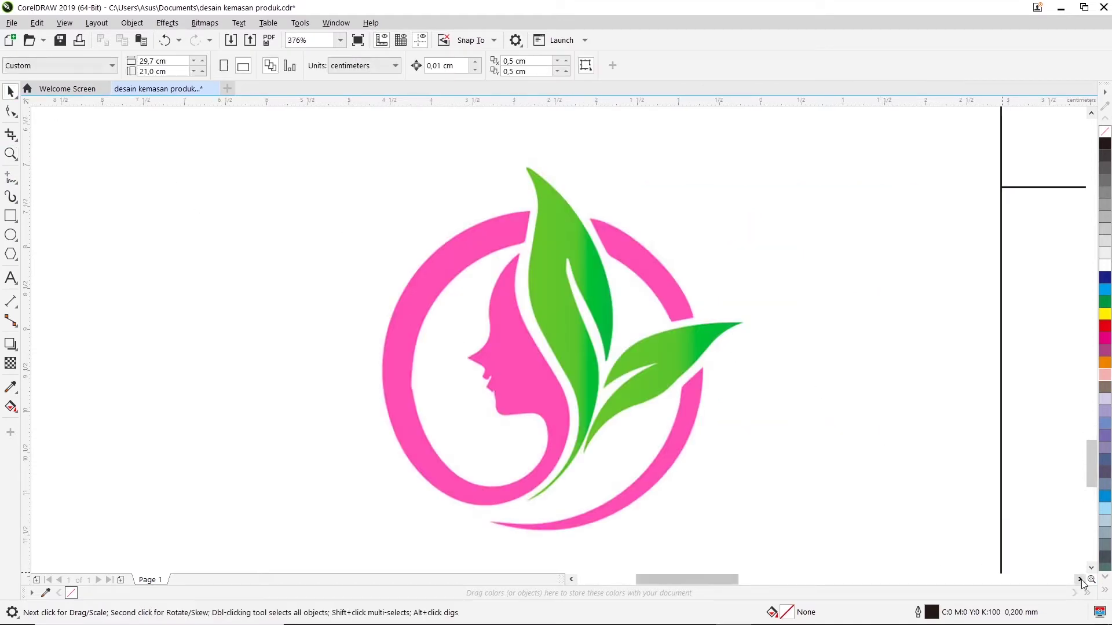
pyautogui.click(1079, 580)
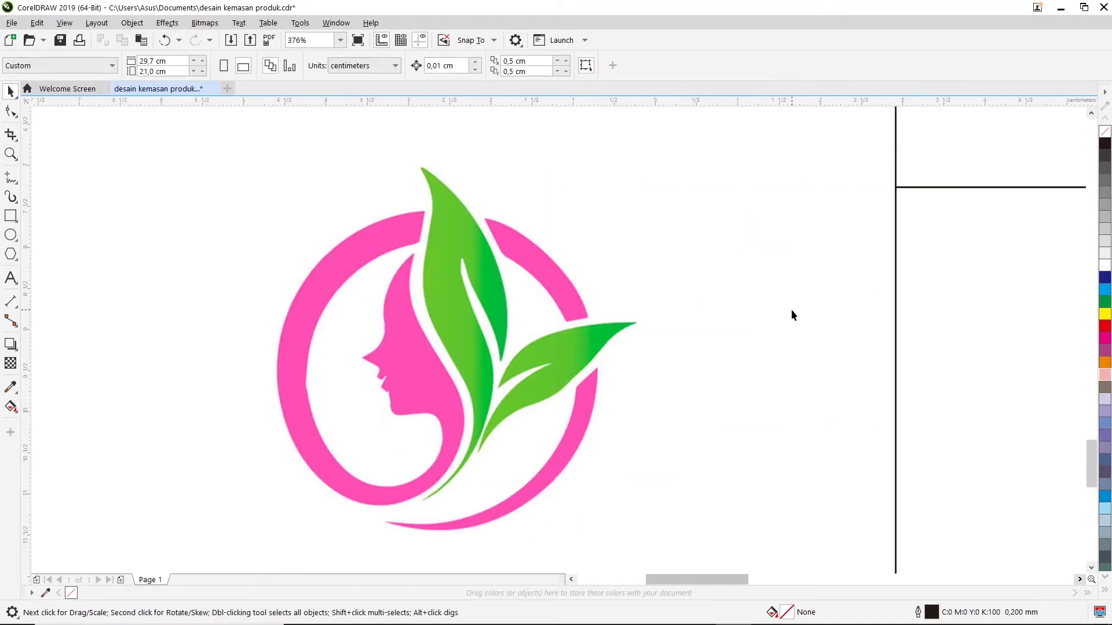
pyautogui.click(583, 331)
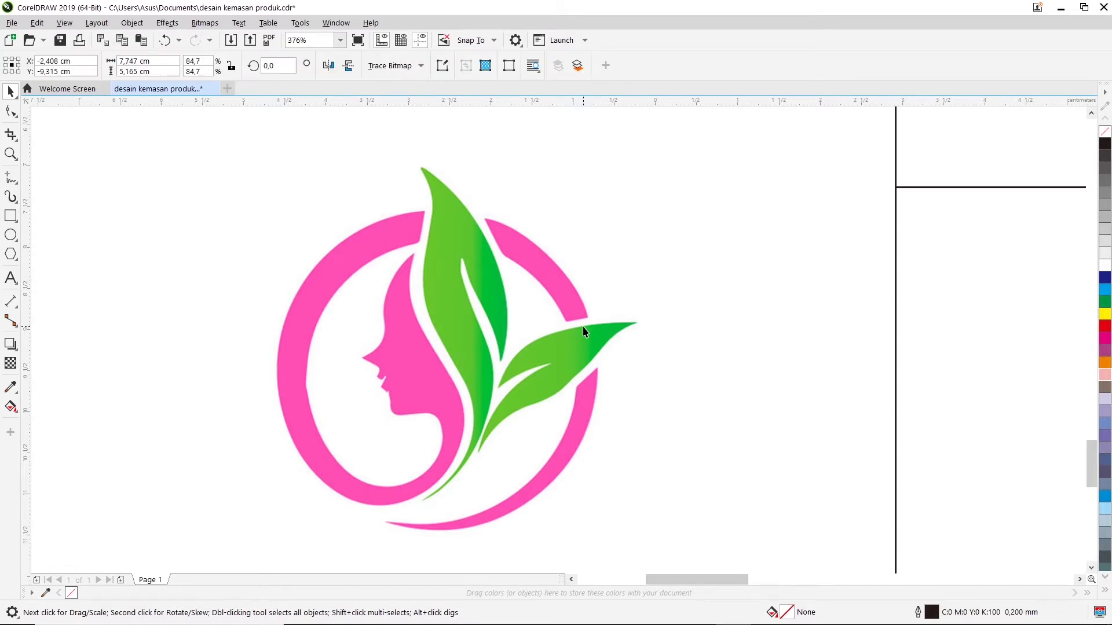
pyautogui.rightClick(584, 331)
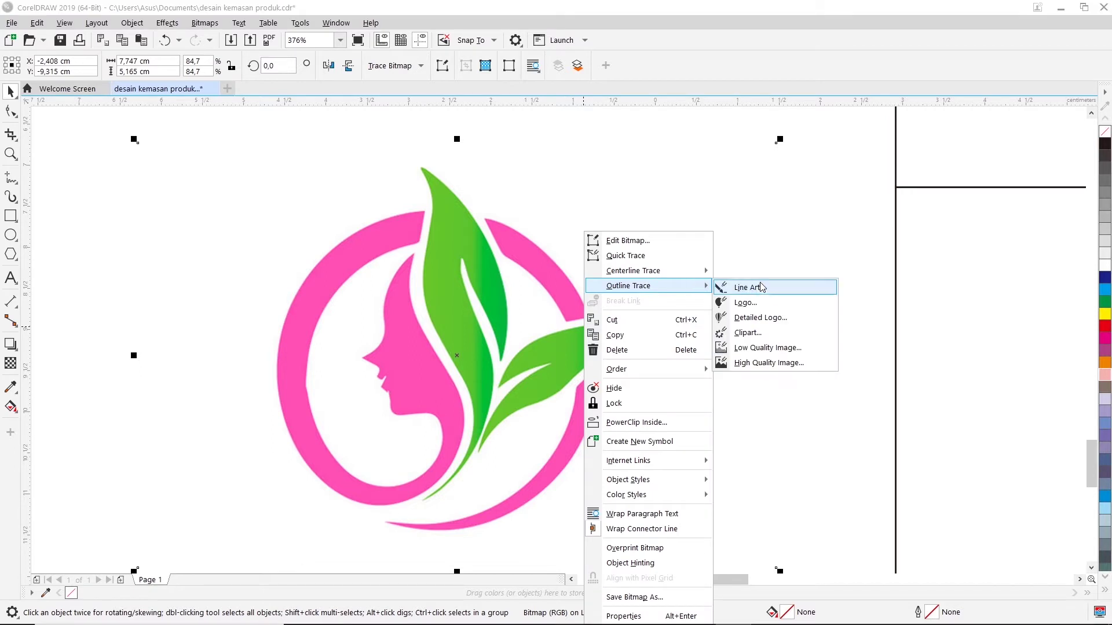
# Trace the logo bitmap with PowerTRACE Line Art into a 15-object vector group
pyautogui.moveTo(642, 286)
pyautogui.click(762, 288)
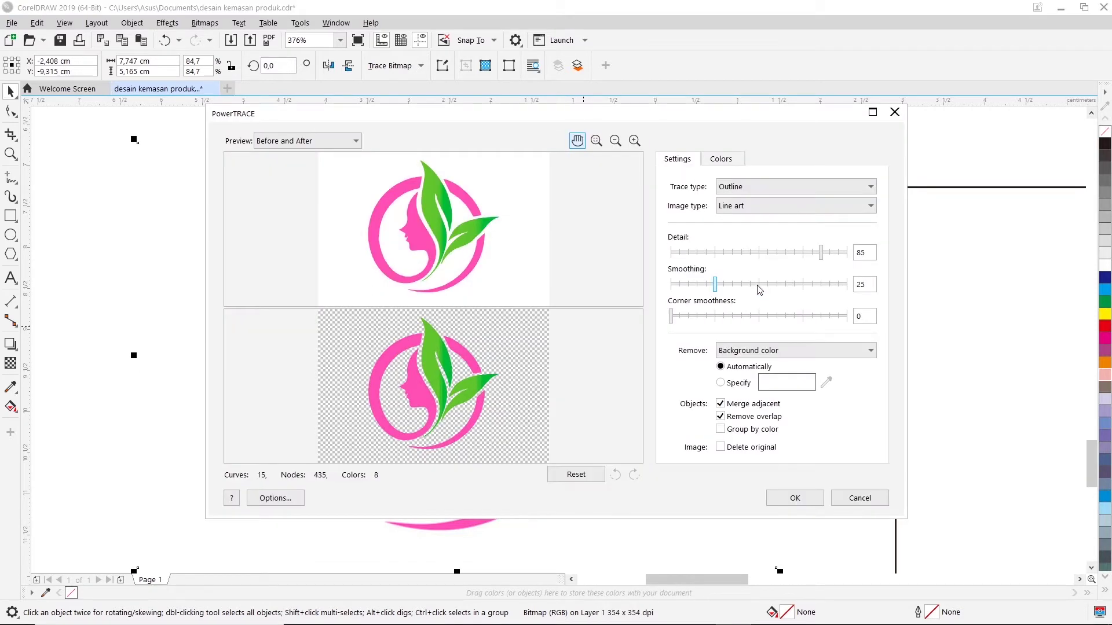
pyautogui.click(795, 498)
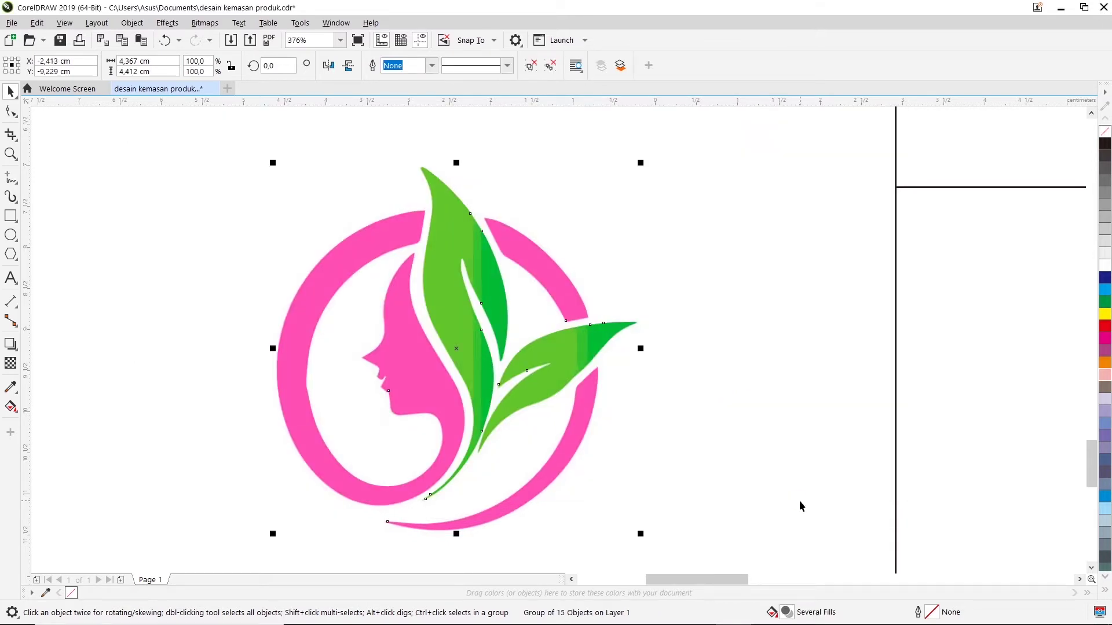
pyautogui.click(785, 384)
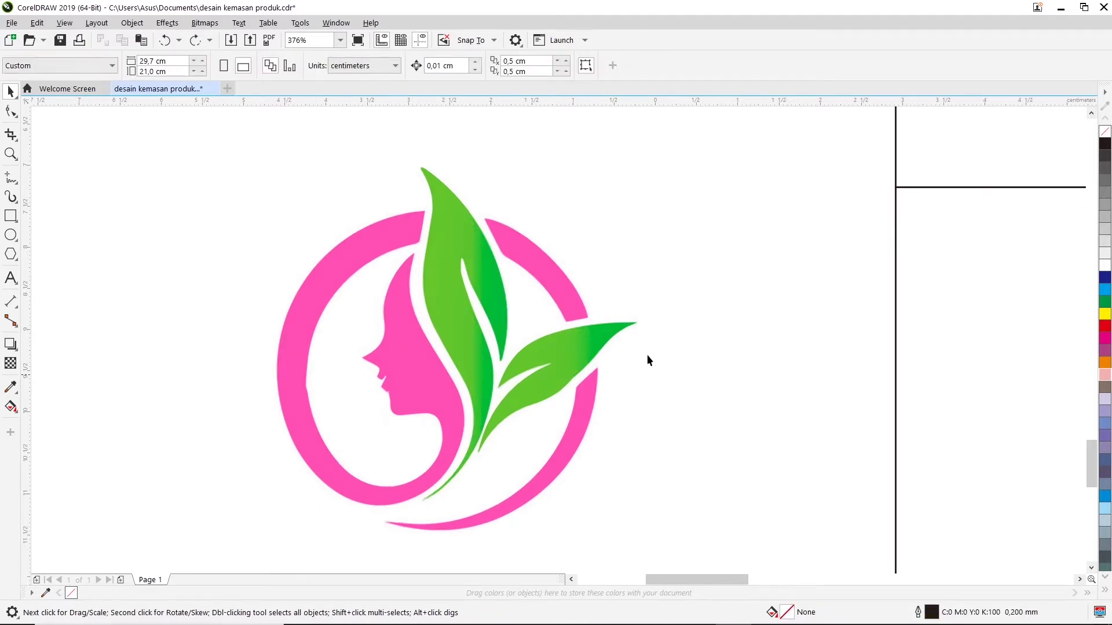
pyautogui.click(619, 332)
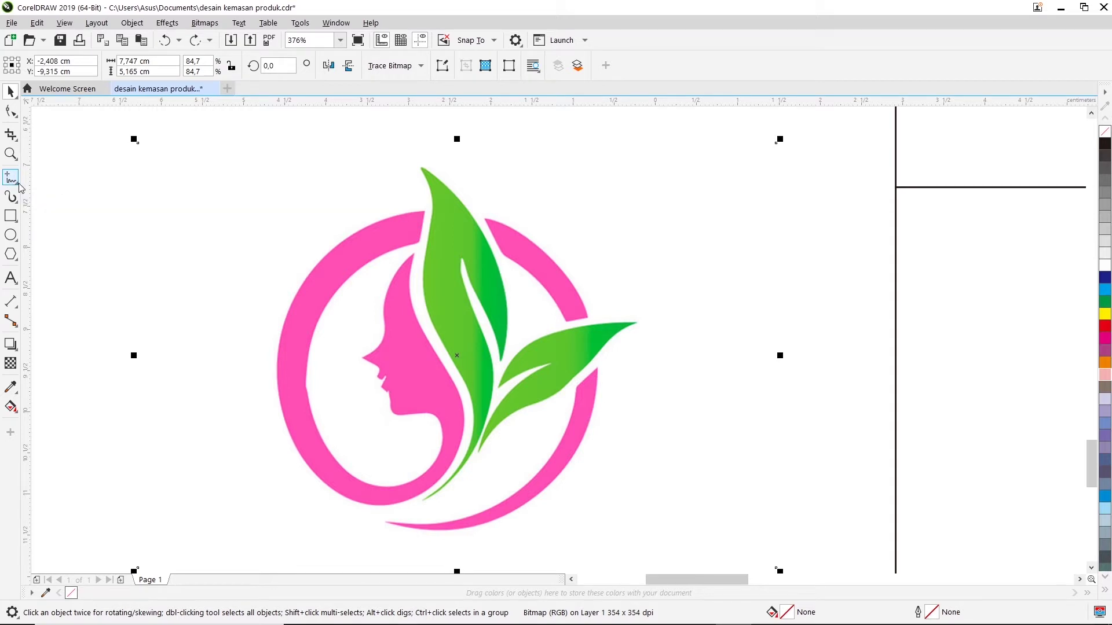
# Choose the Polyline tool from the Freehand flyout for straight-segment tracing
pyautogui.rightClick(19, 184)
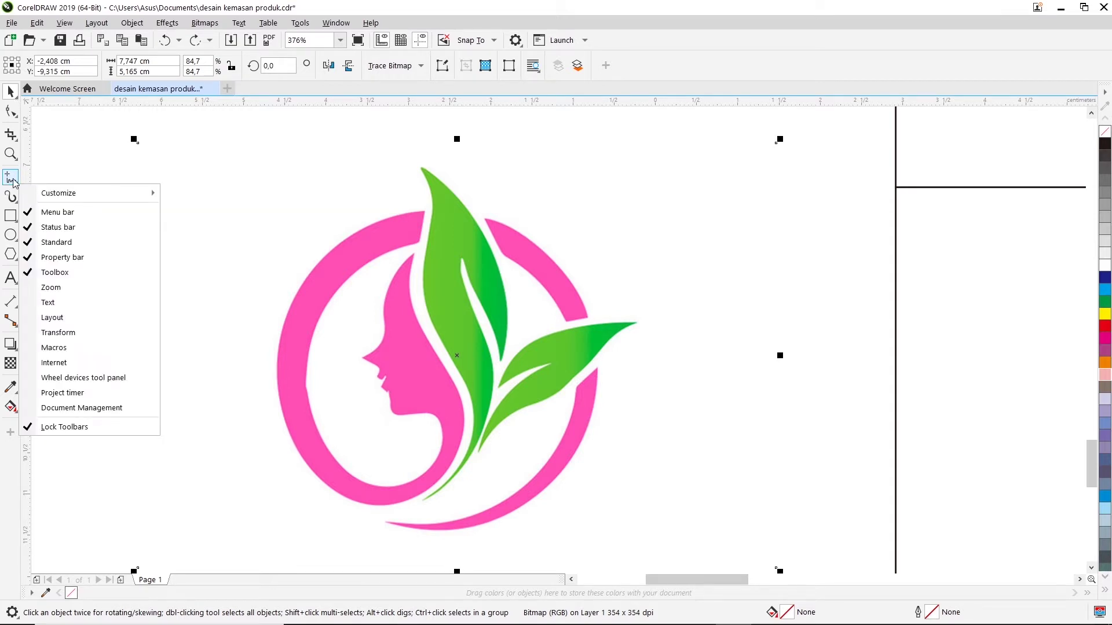
pyautogui.click(12, 177)
pyautogui.click(17, 183)
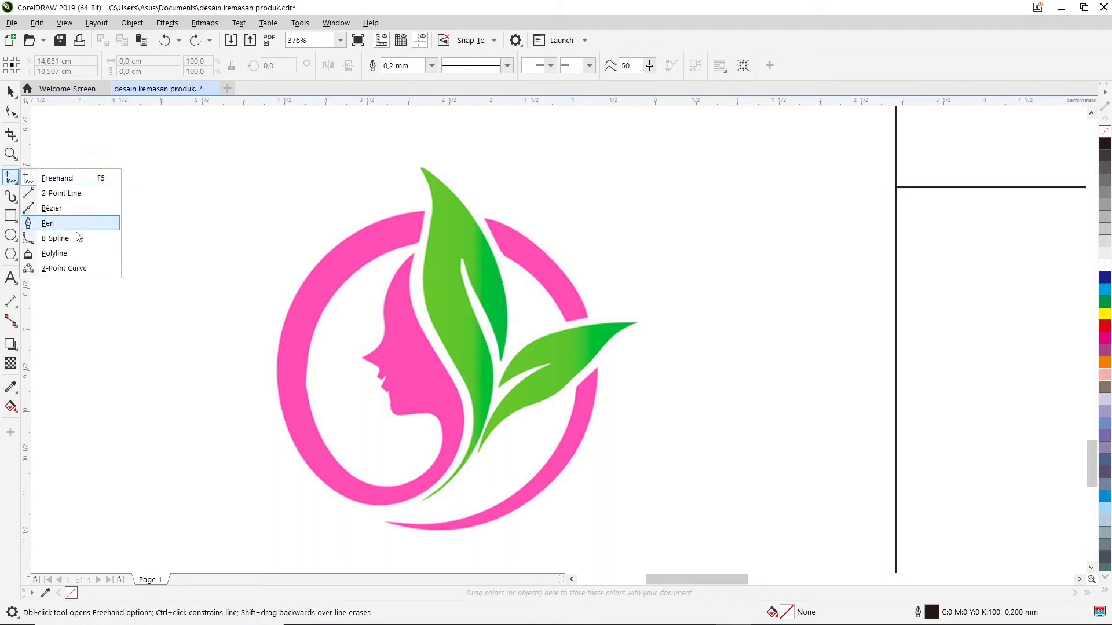
pyautogui.click(54, 254)
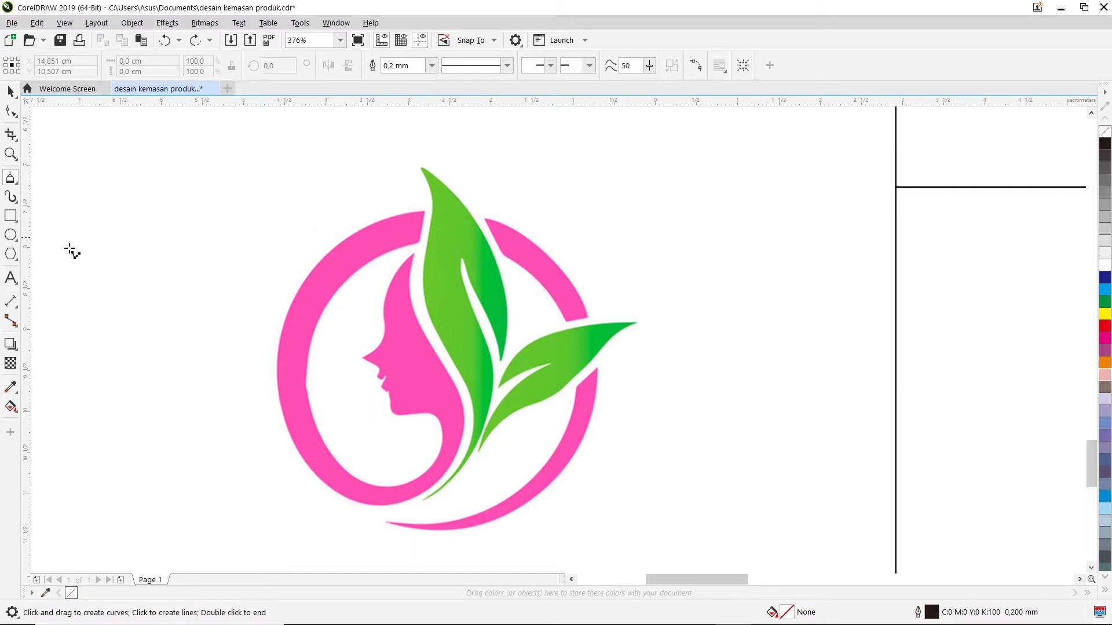
pyautogui.click(11, 235)
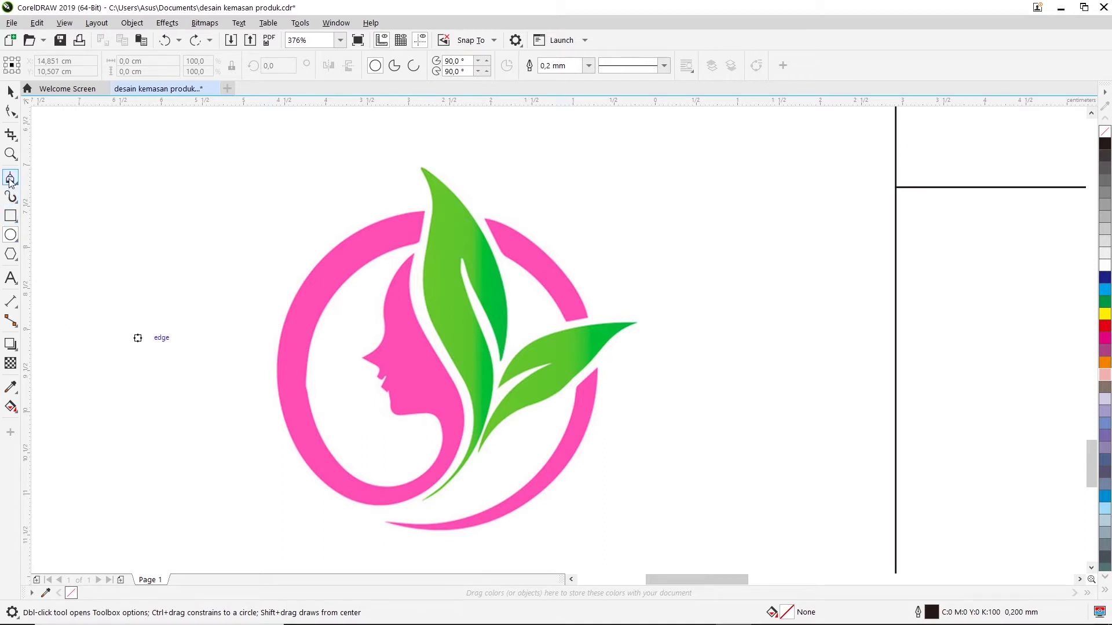
pyautogui.press('F5')
# Start the polyline at the ring's lower tip and place corners around the ring's inner edge
pyautogui.click(385, 520)
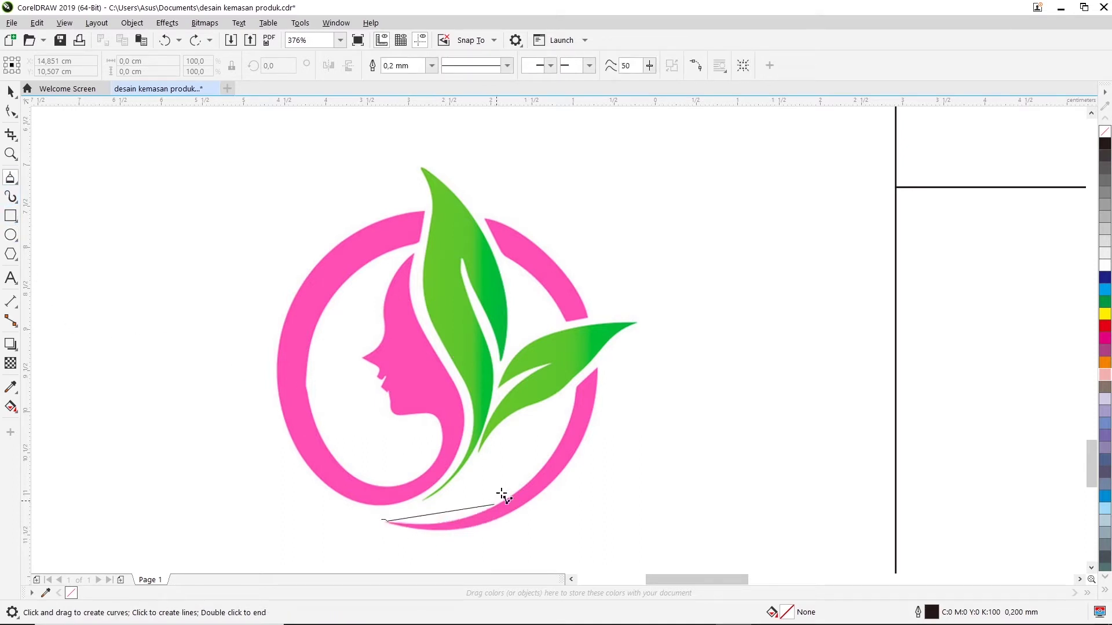
pyautogui.click(544, 481)
pyautogui.click(572, 331)
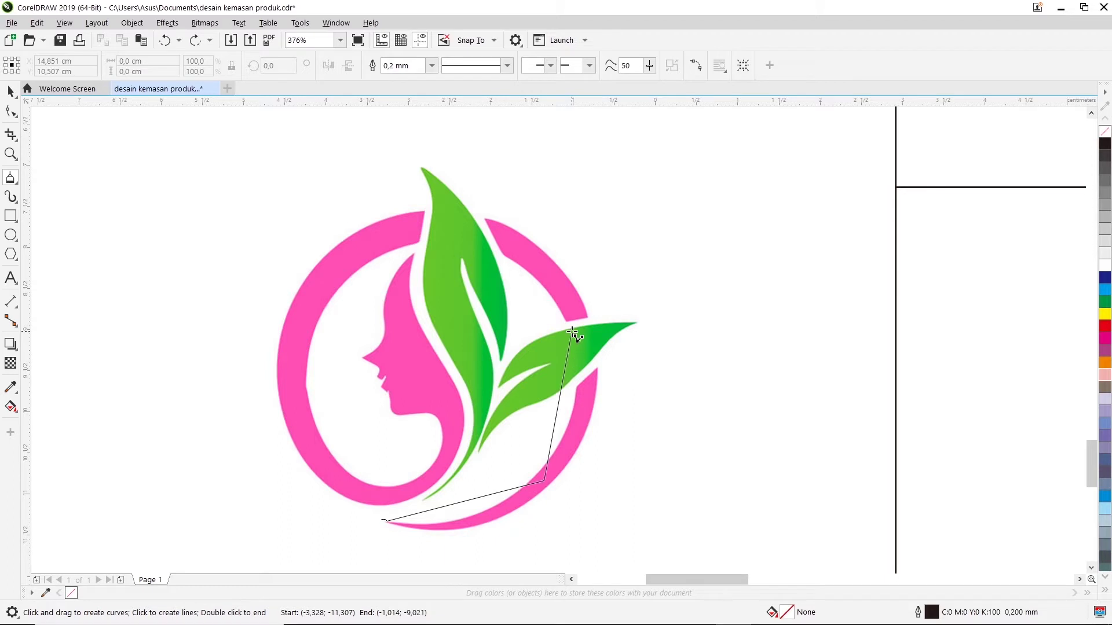
pyautogui.click(439, 244)
pyautogui.click(312, 326)
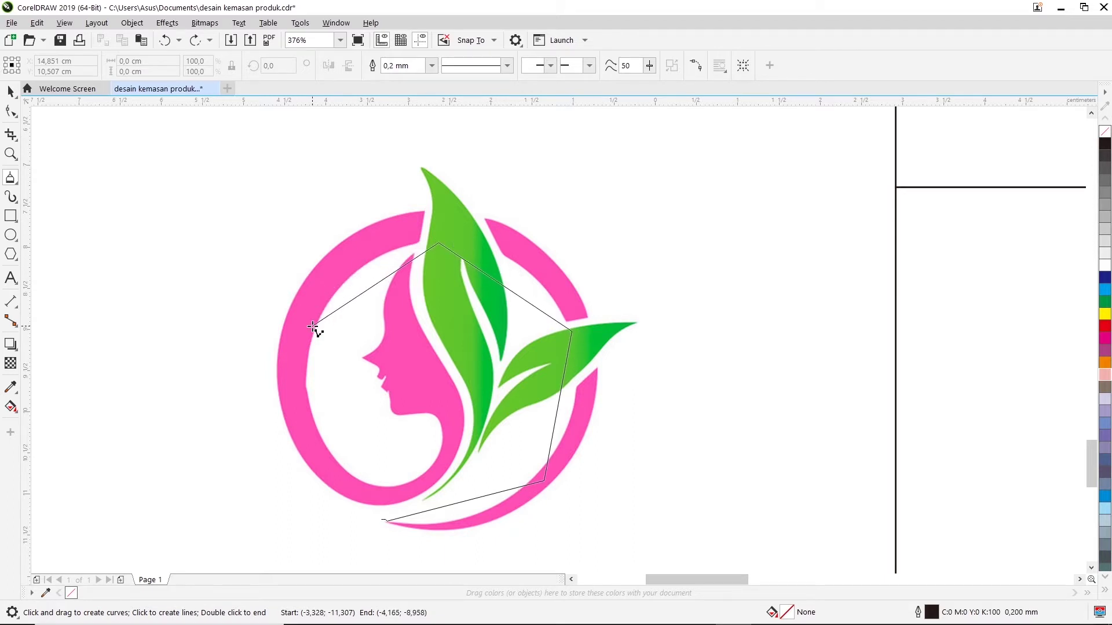
pyautogui.click(323, 441)
pyautogui.click(381, 487)
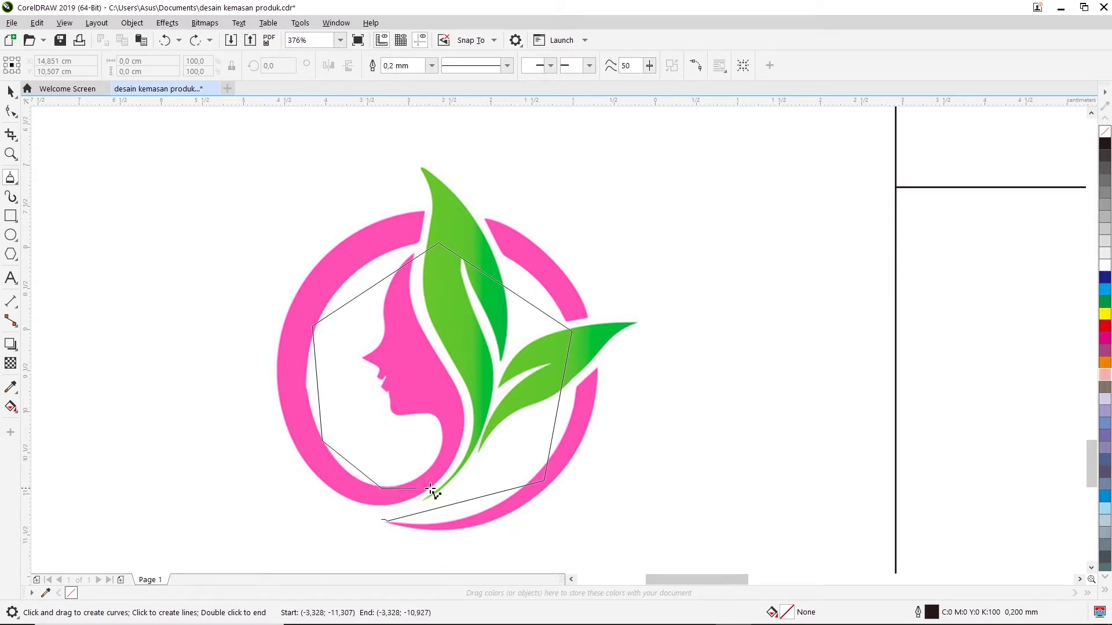
# Trace the face profile (neck, chin, nose, forehead, head) down to the stem
pyautogui.click(438, 422)
pyautogui.click(387, 419)
pyautogui.click(380, 368)
pyautogui.click(365, 351)
pyautogui.click(381, 335)
pyautogui.click(386, 277)
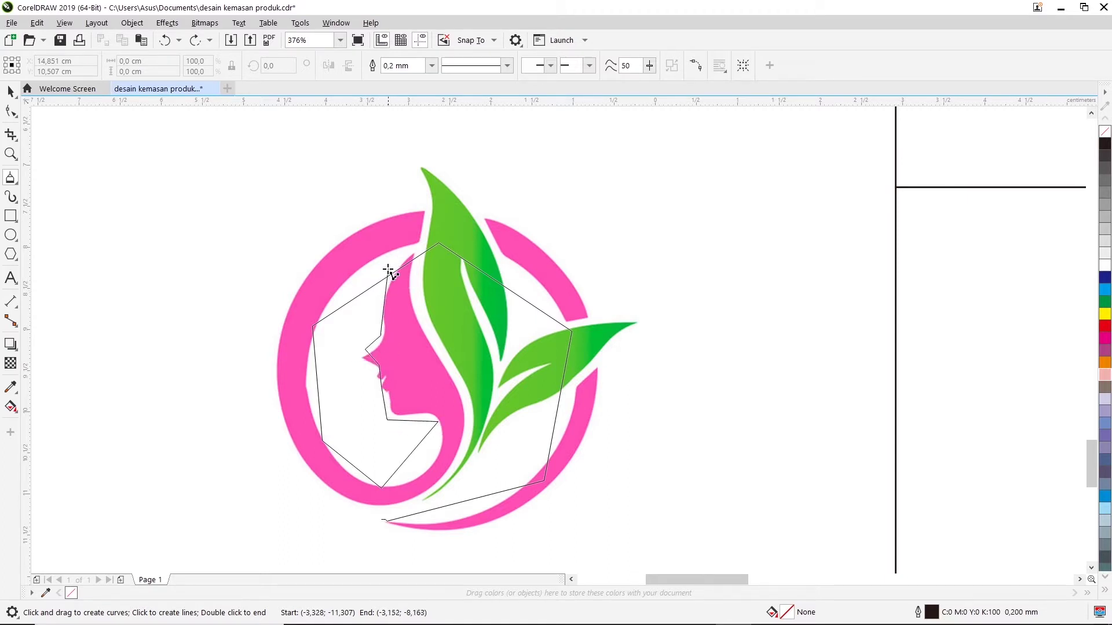
pyautogui.click(420, 246)
pyautogui.click(415, 317)
pyautogui.click(462, 399)
pyautogui.click(472, 460)
# Trace the ring's outer edge and close the outline at its start node
pyautogui.click(386, 508)
pyautogui.click(293, 469)
pyautogui.click(260, 311)
pyautogui.click(375, 214)
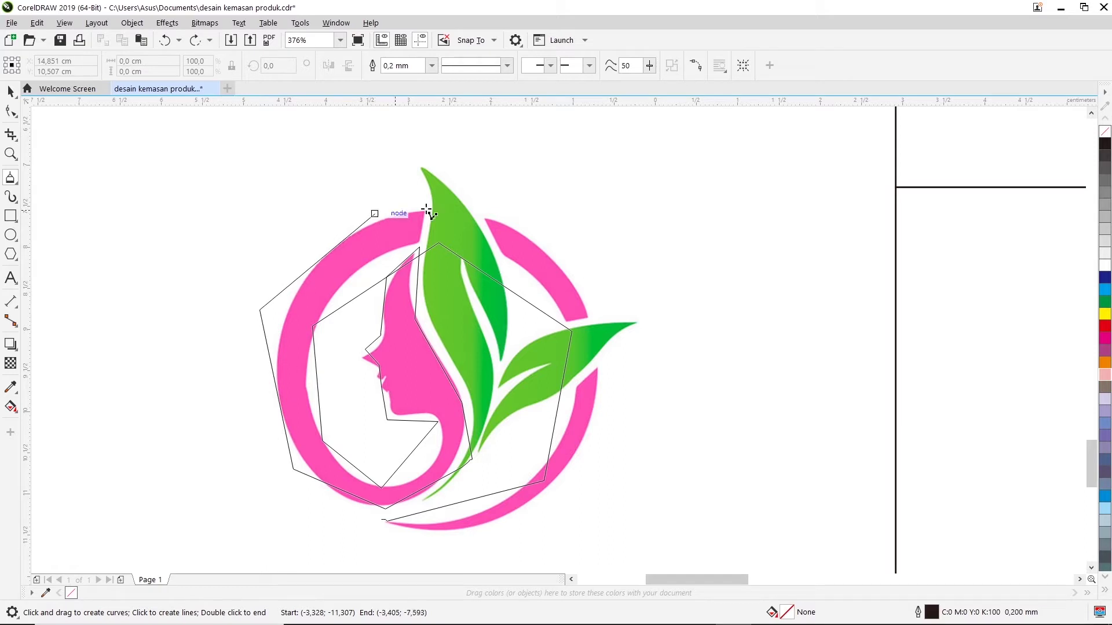
pyautogui.click(529, 213)
pyautogui.click(599, 336)
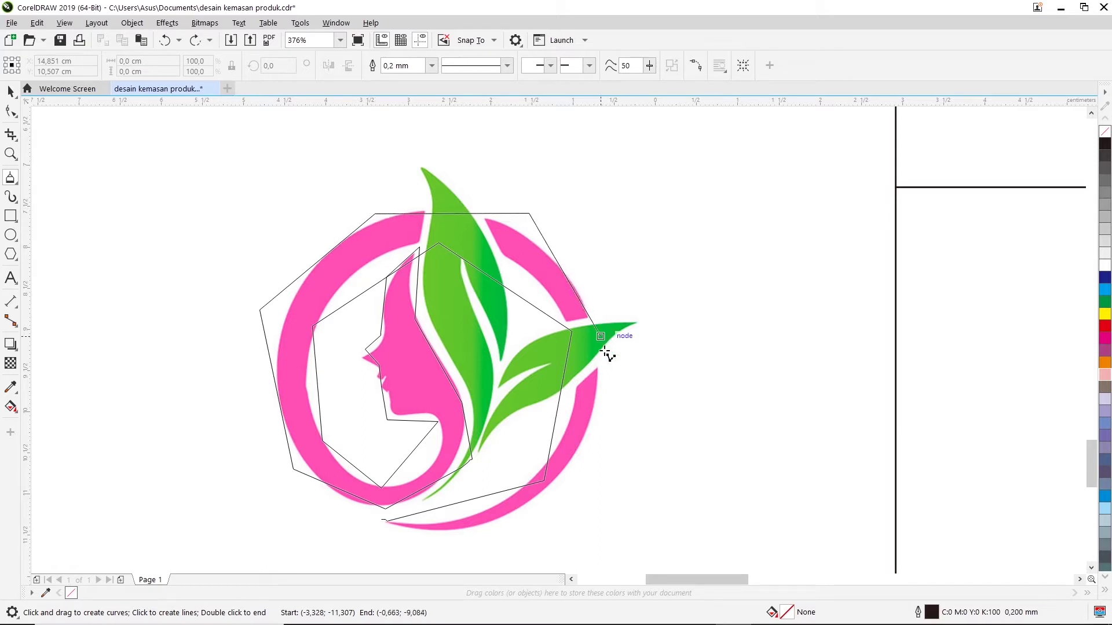
pyautogui.click(575, 489)
pyautogui.click(489, 524)
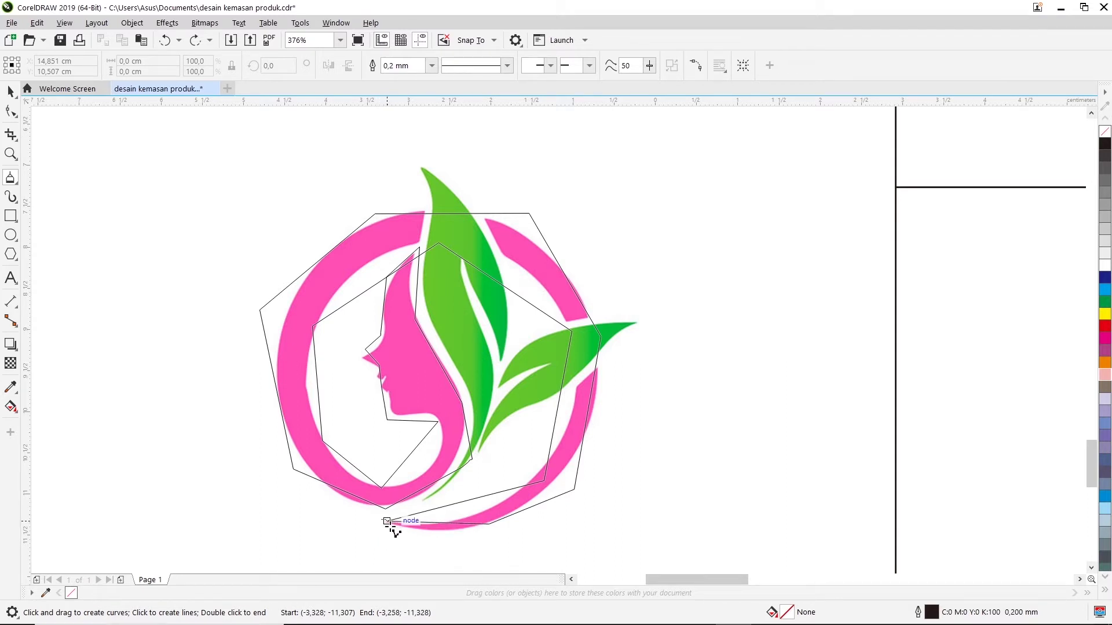
pyautogui.click(388, 521)
pyautogui.doubleClick(382, 519)
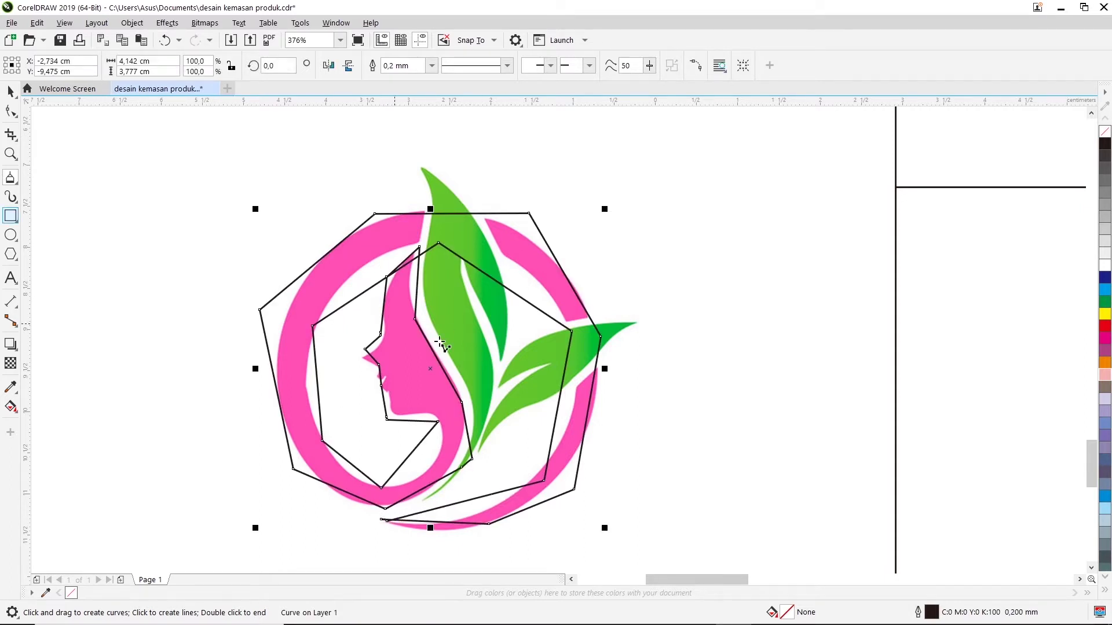
# With the Shape tool, remove the small loop node and reposition the outline's bottom node
pyautogui.click(12, 111)
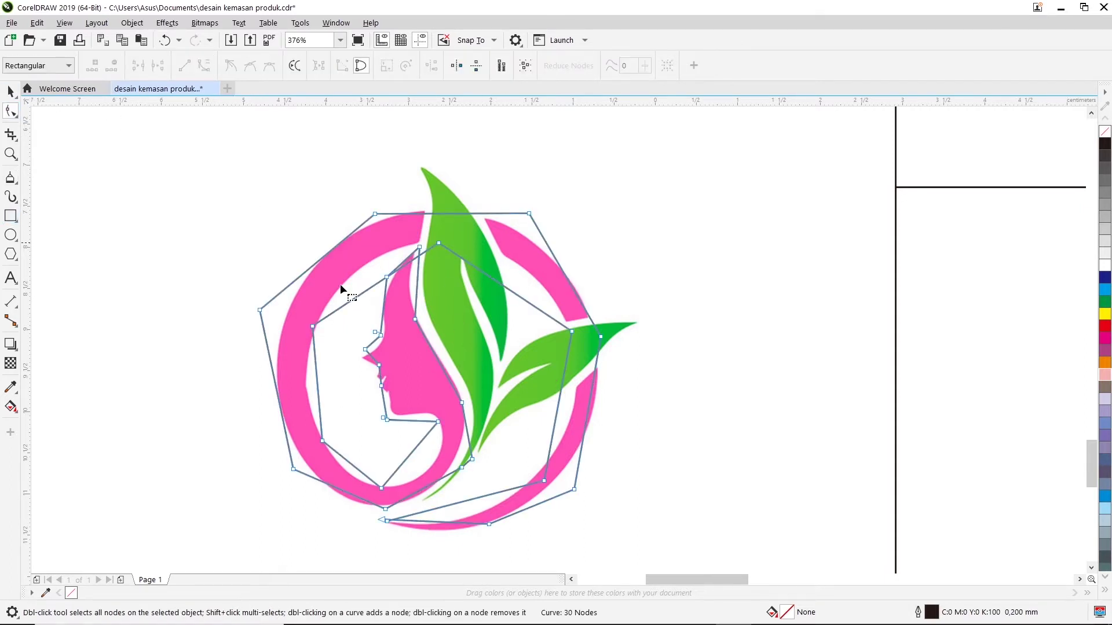
pyautogui.scroll(2, 390, 534)
pyautogui.scroll(2, 390, 535)
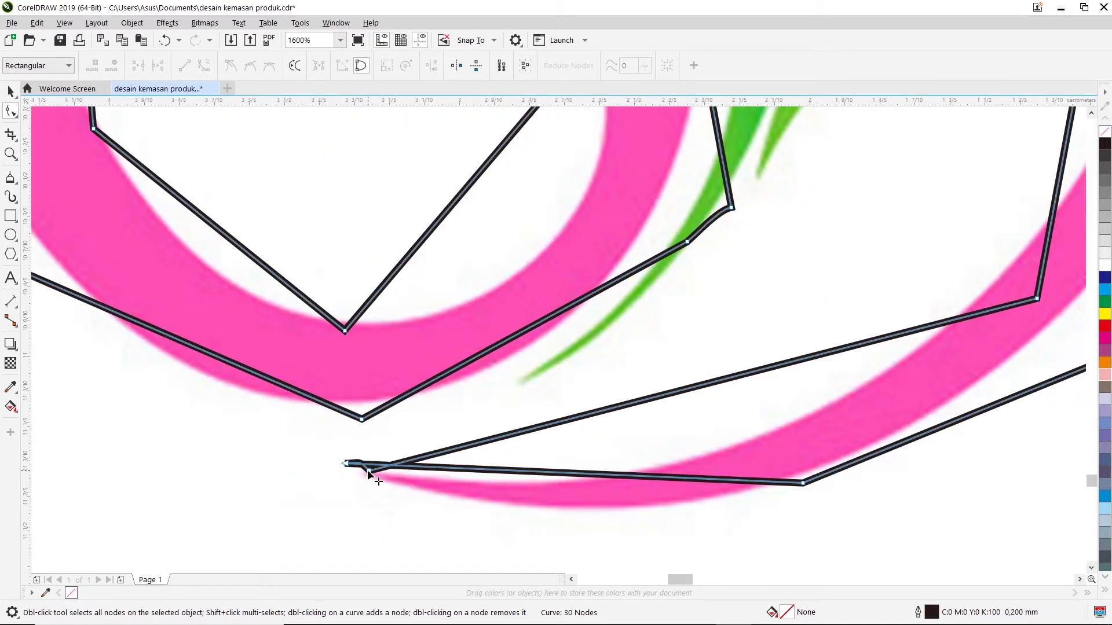
pyautogui.doubleClick(368, 471)
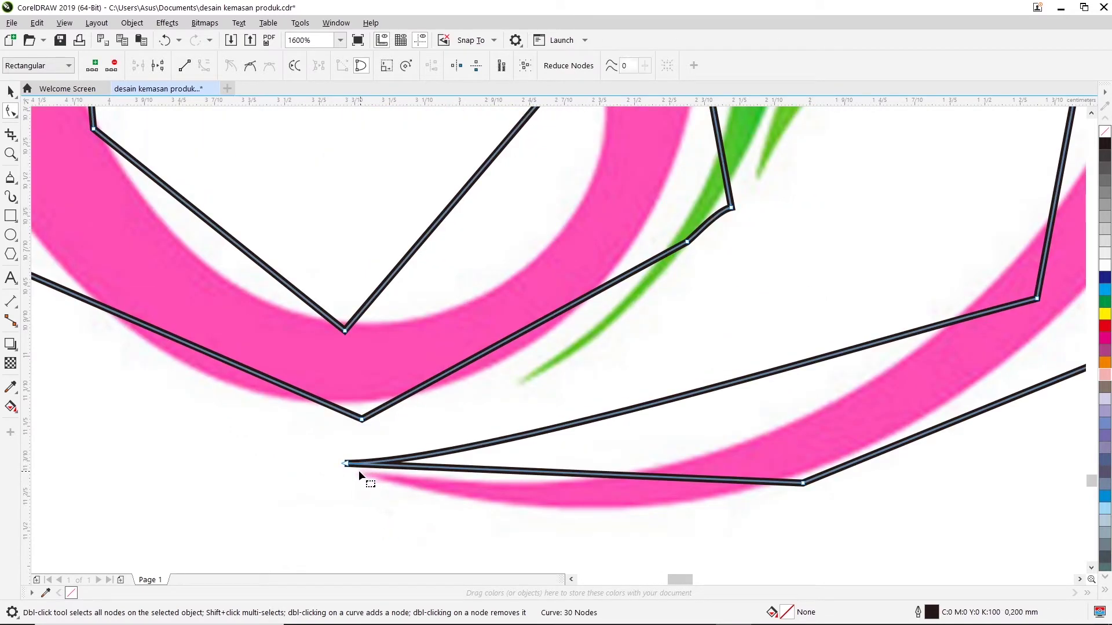
pyautogui.scroll(-2, 361, 470)
pyautogui.scroll(-2, 370, 480)
pyautogui.scroll(-2, 370, 481)
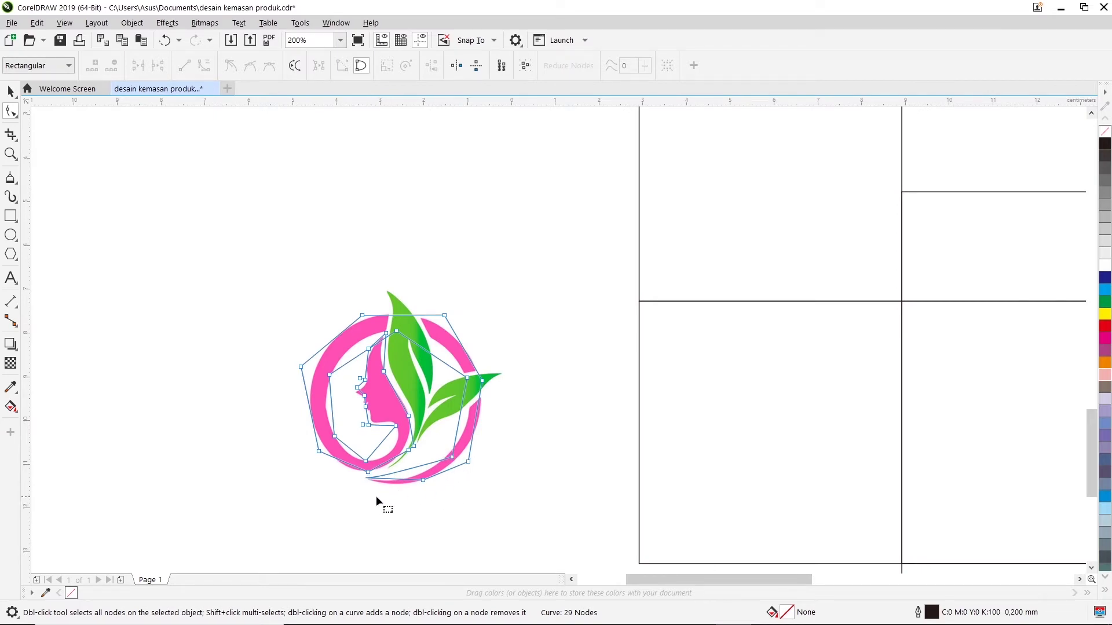
pyautogui.scroll(2, 348, 484)
pyautogui.scroll(3, 342, 485)
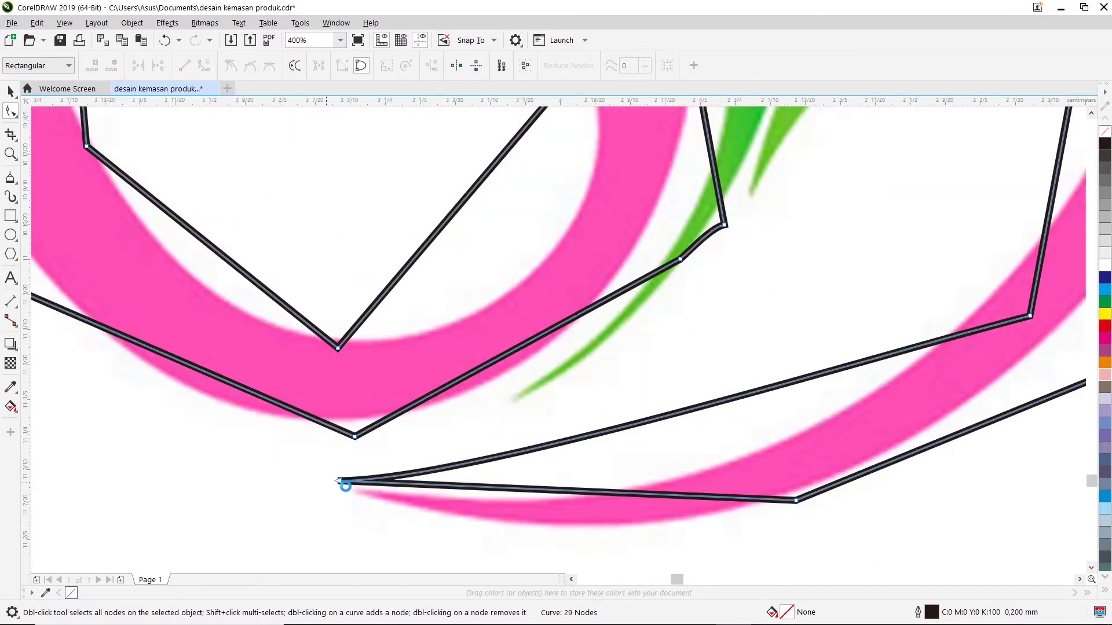
pyautogui.scroll(1, 345, 486)
pyautogui.moveTo(330, 476); pyautogui.dragTo(472, 495)
pyautogui.scroll(-2, 472, 495)
pyautogui.scroll(-2, 553, 495)
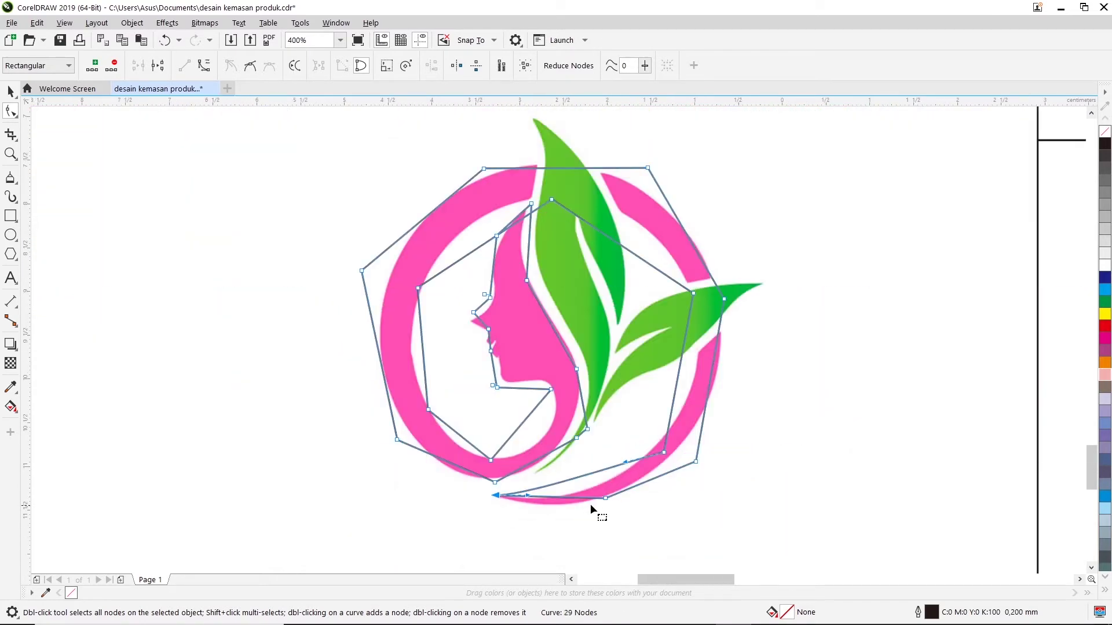
# Convert the bottom segment to a curve, delete extra nodes, and bend the lower-right side along the ring
pyautogui.rightClick(608, 505)
pyautogui.click(648, 345)
pyautogui.click(695, 462)
pyautogui.press('Delete')
pyautogui.doubleClick(628, 492)
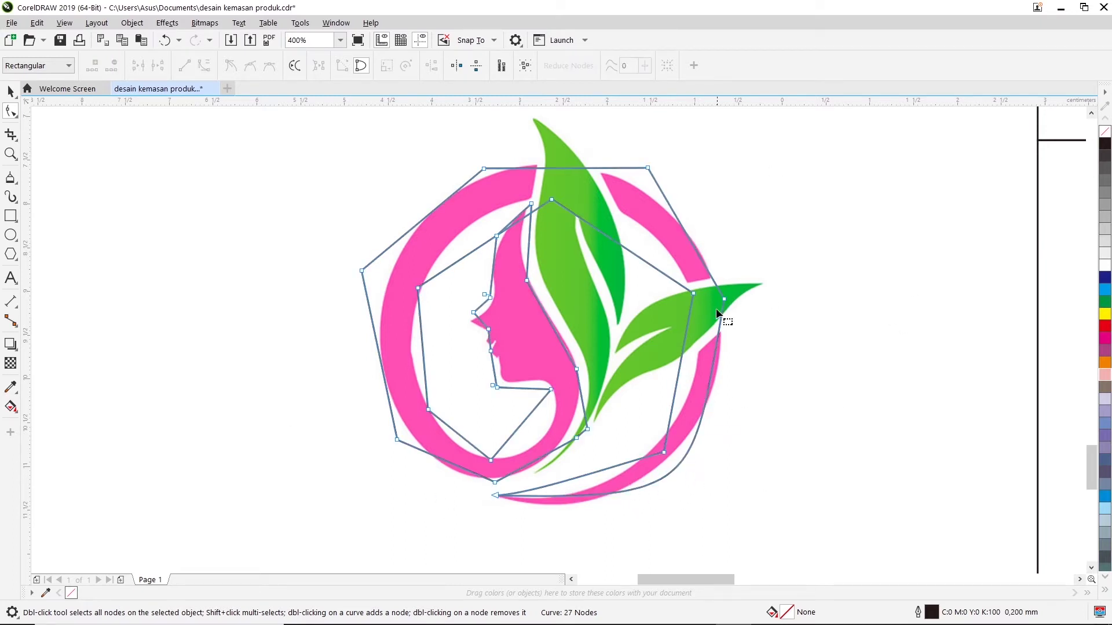
pyautogui.moveTo(724, 300); pyautogui.dragTo(711, 278)
pyautogui.scroll(2, 710, 274)
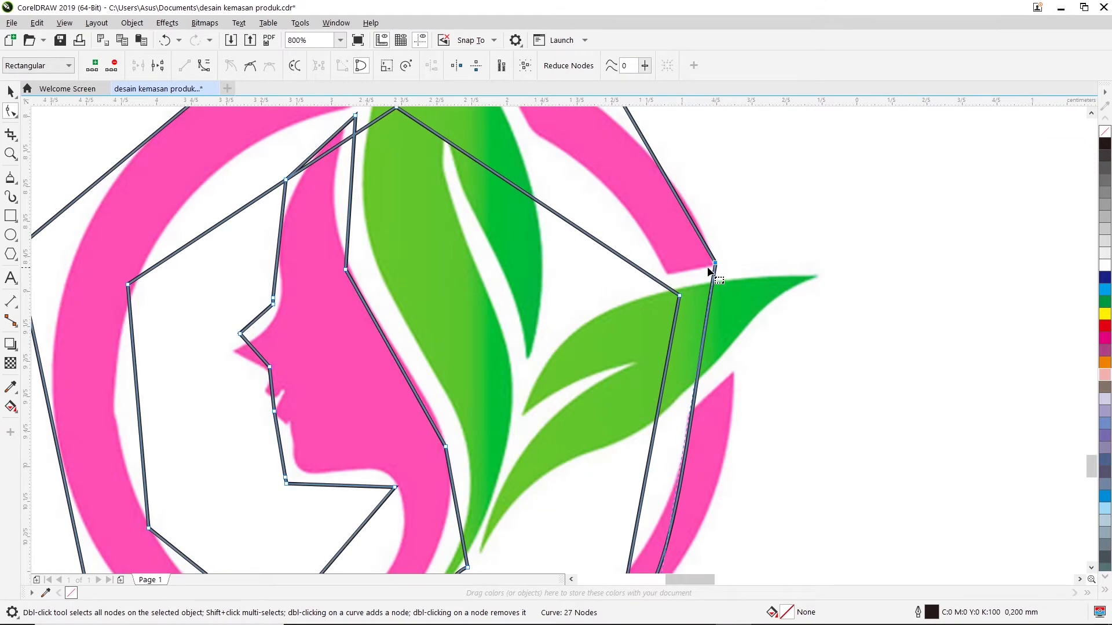
pyautogui.scroll(-3, 717, 346)
pyautogui.scroll(-1, 701, 524)
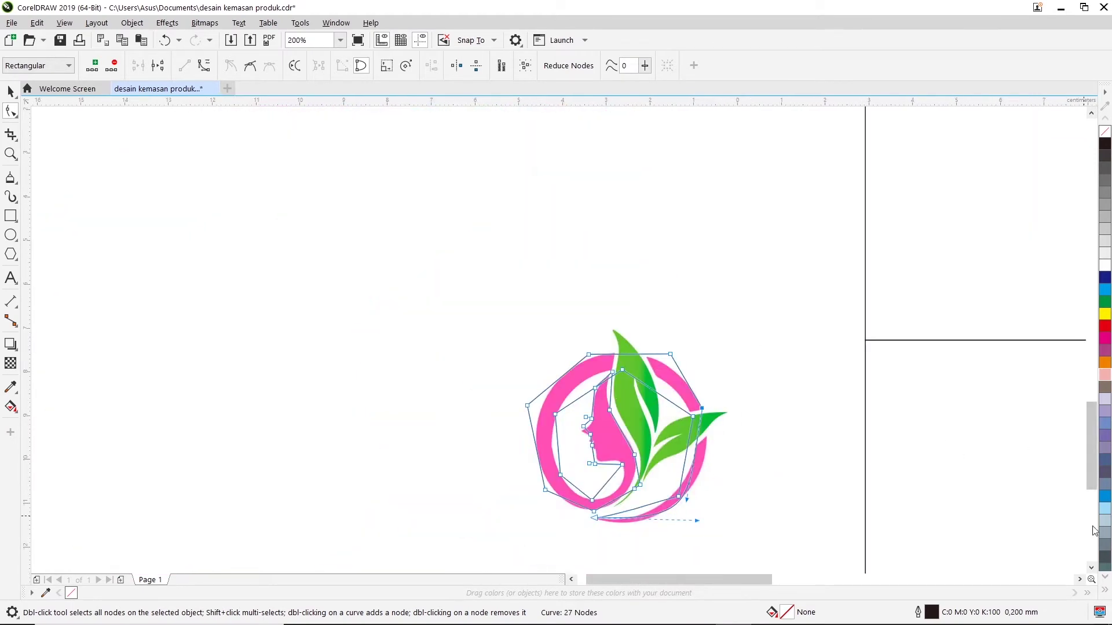
pyautogui.click(1091, 569)
pyautogui.click(1079, 579)
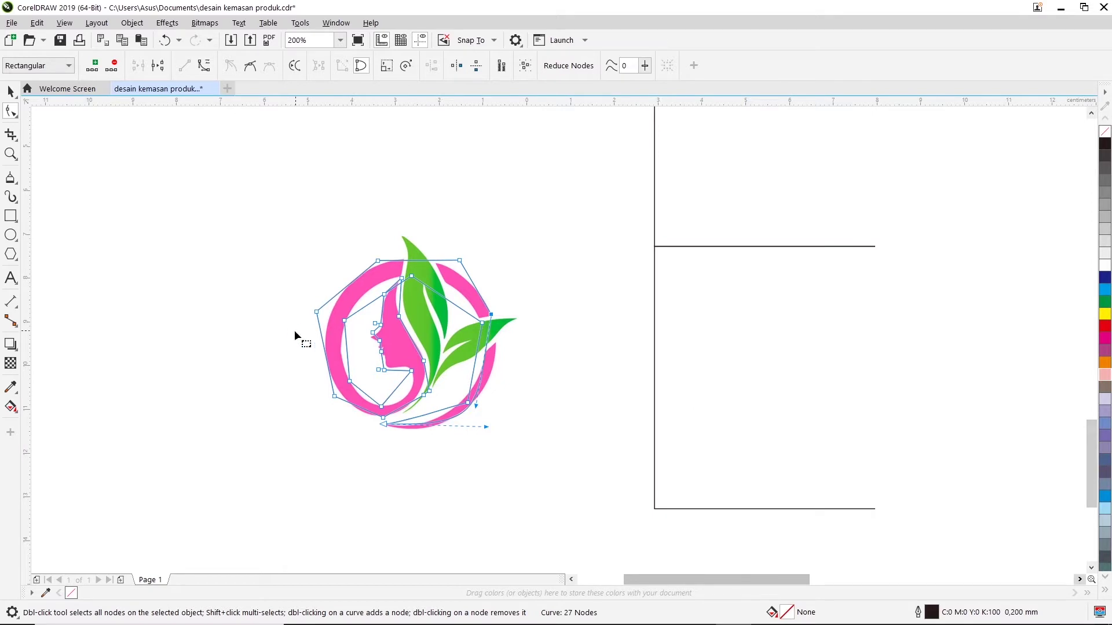
pyautogui.scroll(2, 295, 335)
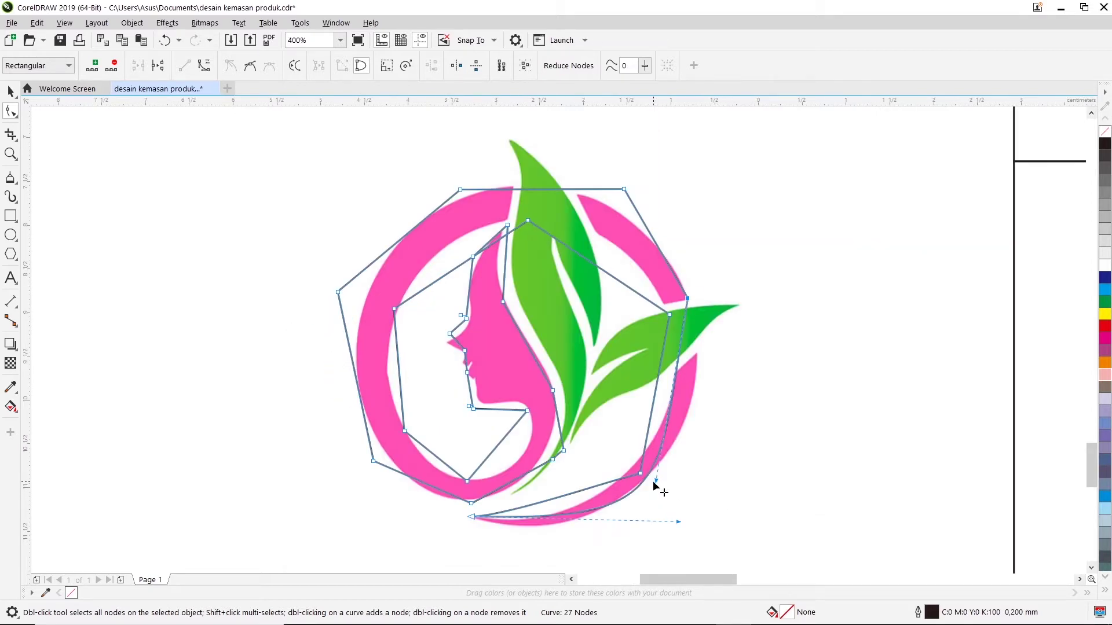
# Curve the outline's lower-right segment outward to follow the pink ring
pyautogui.moveTo(658, 480); pyautogui.dragTo(717, 372)
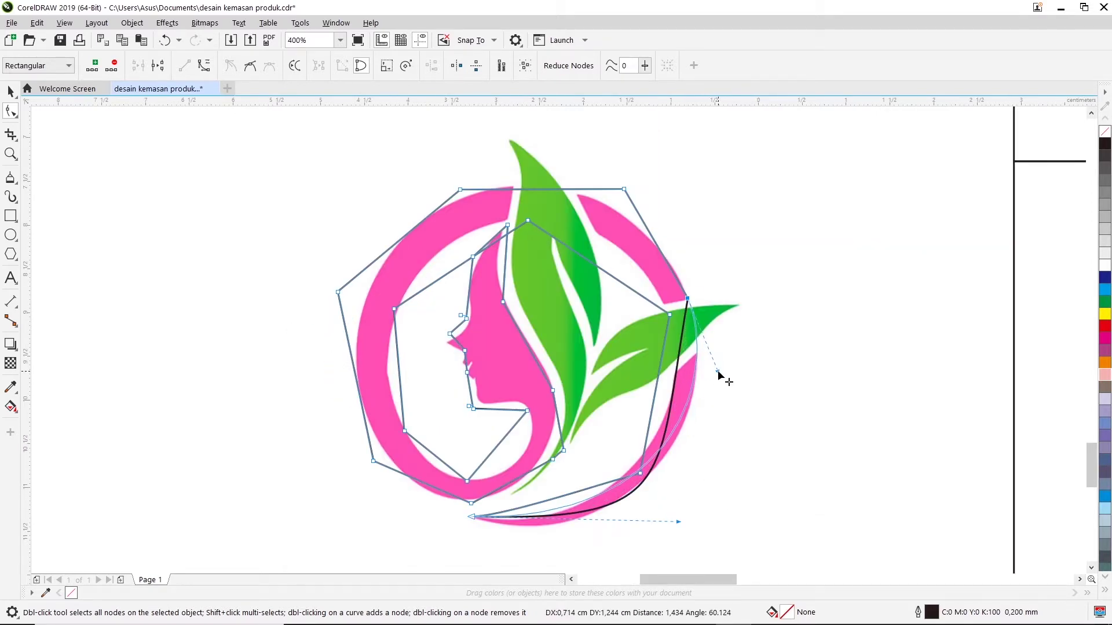
pyautogui.moveTo(679, 521)
pyautogui.mouseDown()
pyautogui.moveTo(715, 511)
pyautogui.moveTo(635, 515)
pyautogui.mouseUp()
pyautogui.click(658, 387)
pyautogui.moveTo(658, 387); pyautogui.dragTo(672, 393)
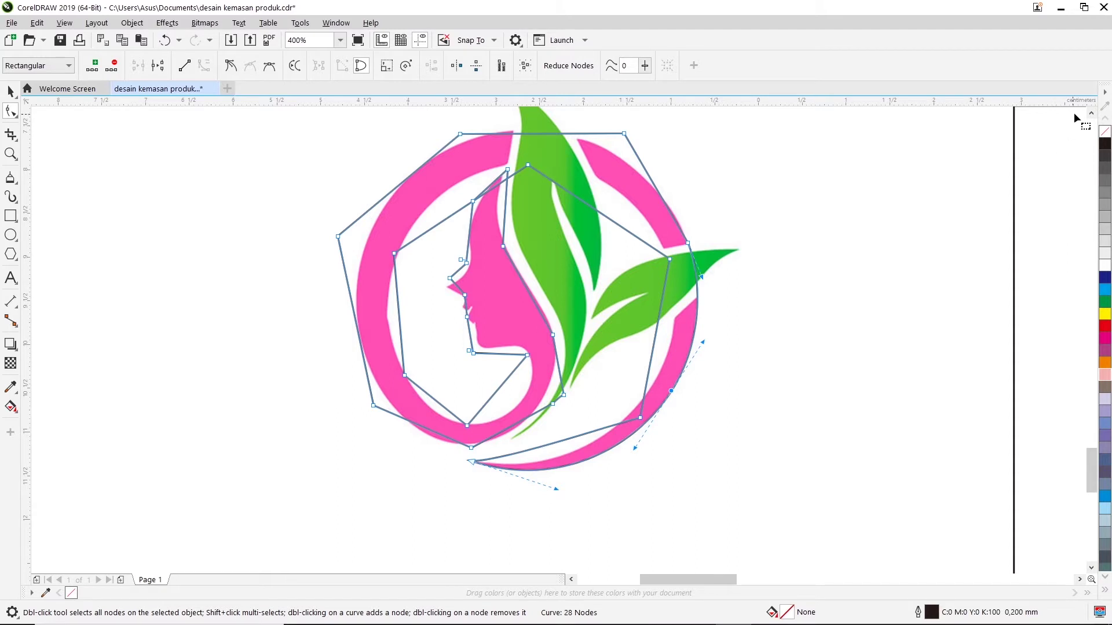
pyautogui.scroll(2, 1091, 469)
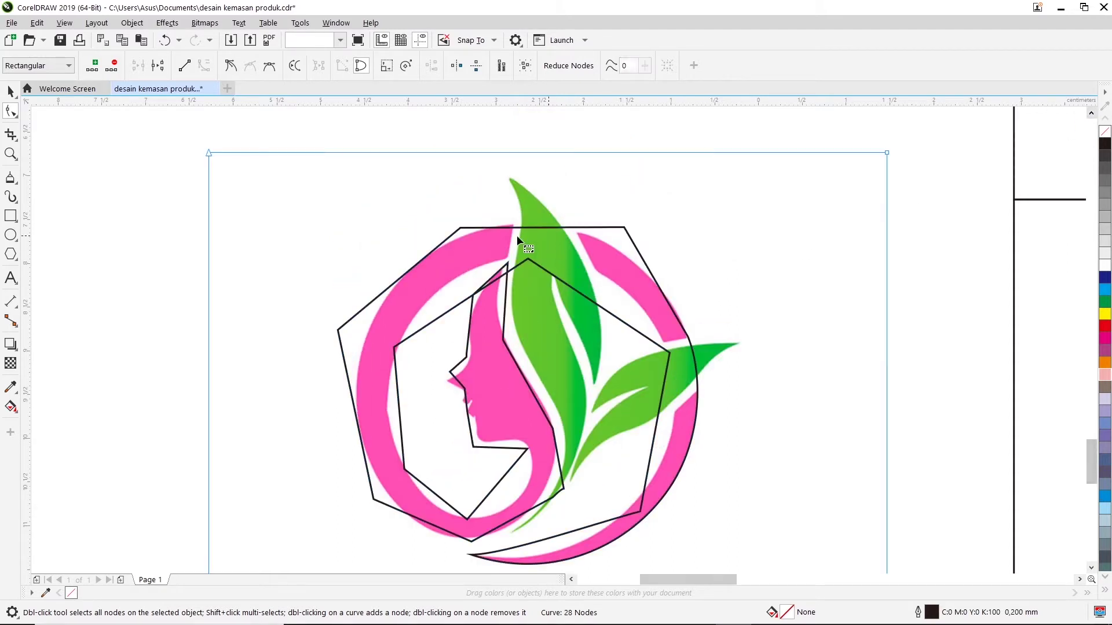
# Convert the top segment to a curve, remove the top-right corner node, and round the upper and right arcs
pyautogui.moveTo(461, 229); pyautogui.dragTo(468, 233)
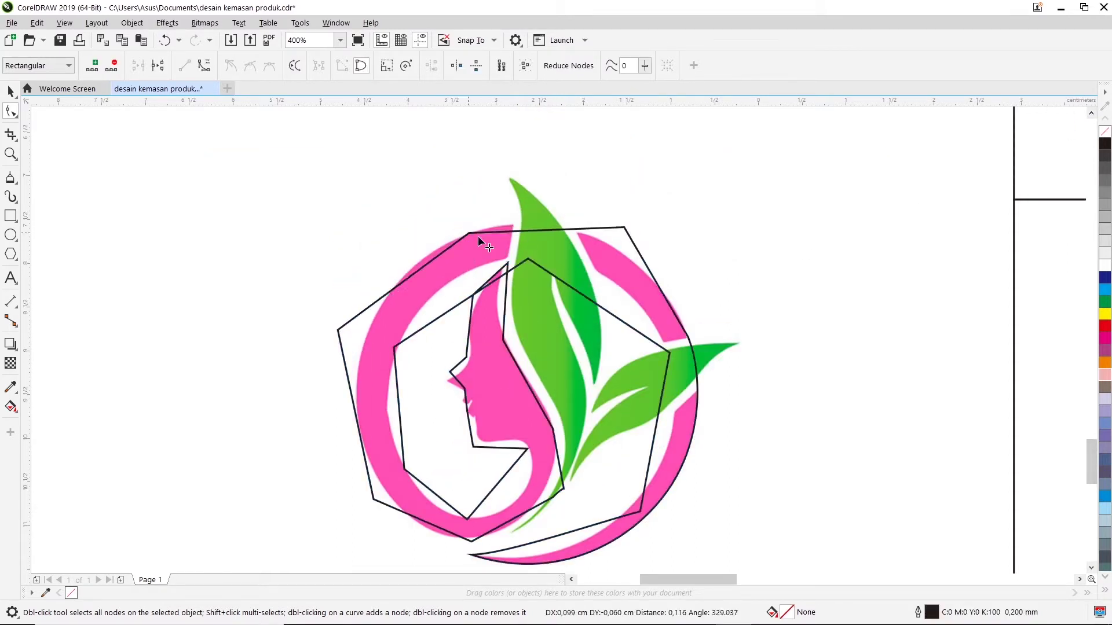
pyautogui.rightClick(625, 228)
pyautogui.click(680, 329)
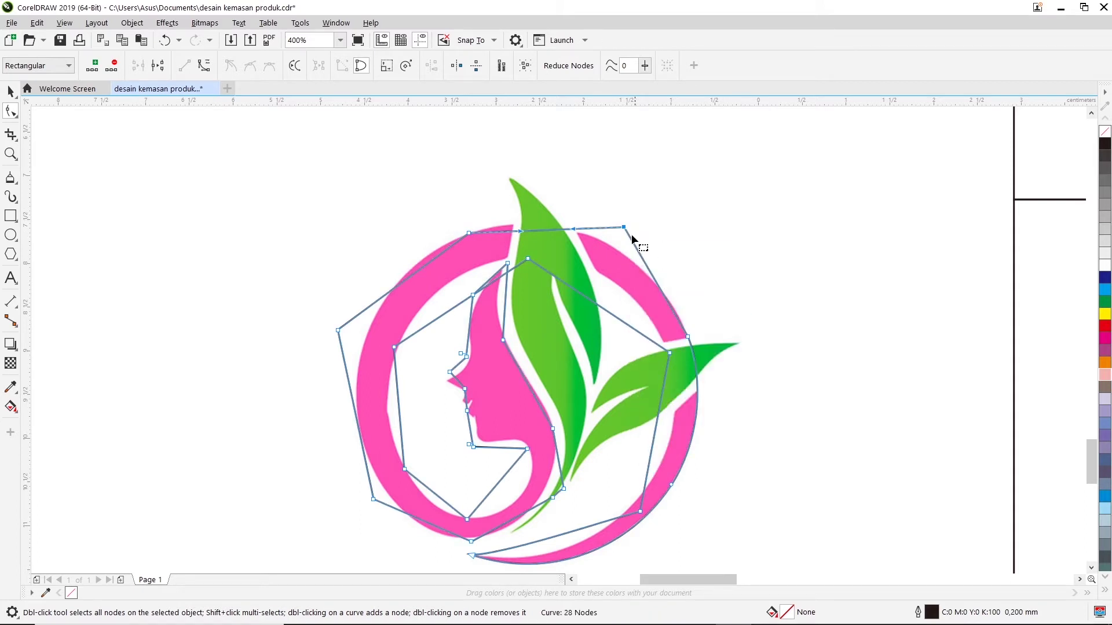
pyautogui.doubleClick(626, 229)
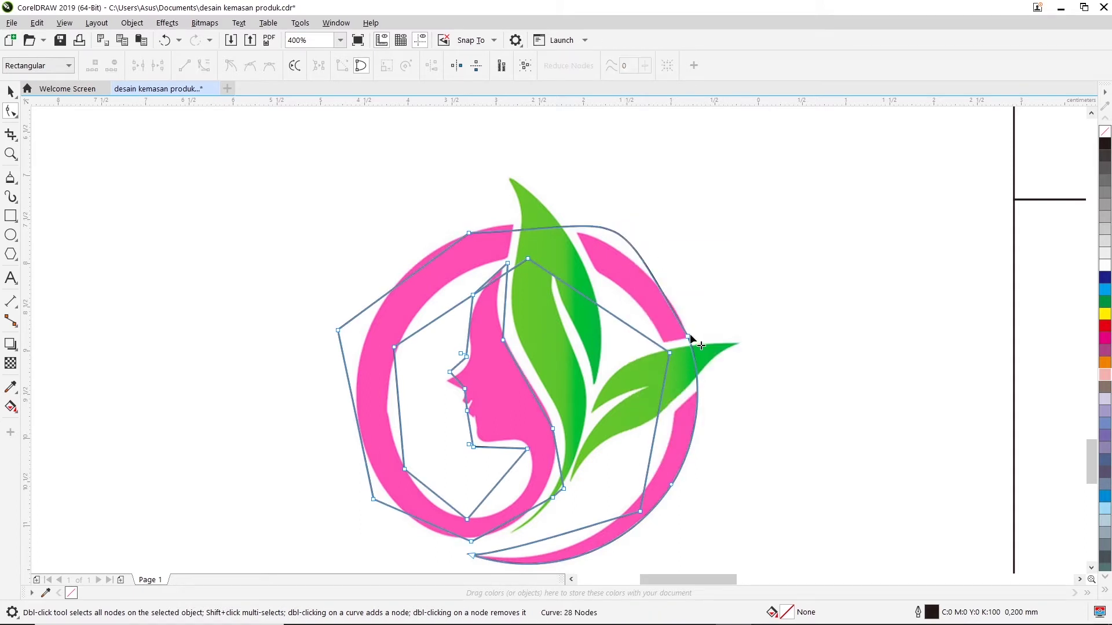
pyautogui.click(469, 232)
pyautogui.moveTo(632, 225); pyautogui.dragTo(530, 219)
pyautogui.moveTo(606, 197); pyautogui.dragTo(641, 219)
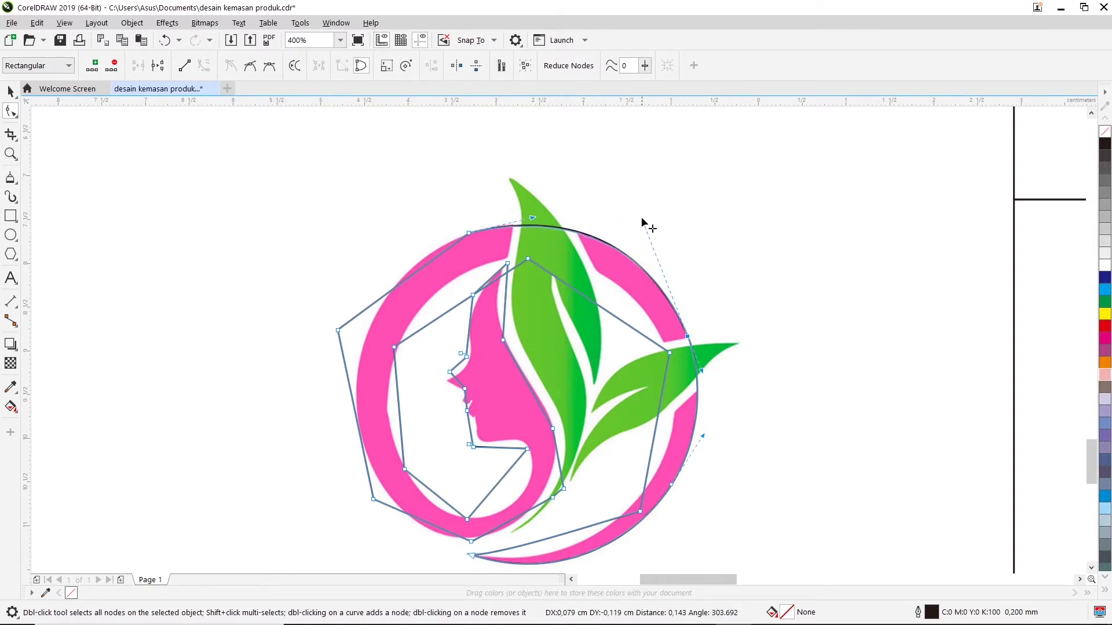
pyautogui.click(836, 516)
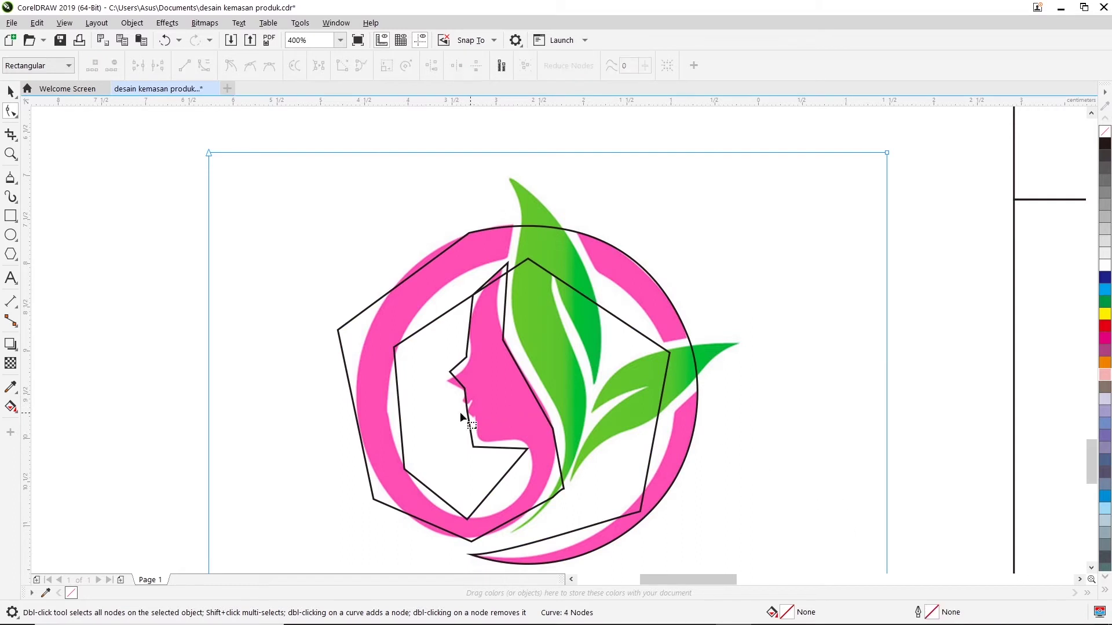
# Curve the left segment, delete the left corner node, and bend the left arc along the ring
pyautogui.click(339, 331)
pyautogui.rightClick(339, 331)
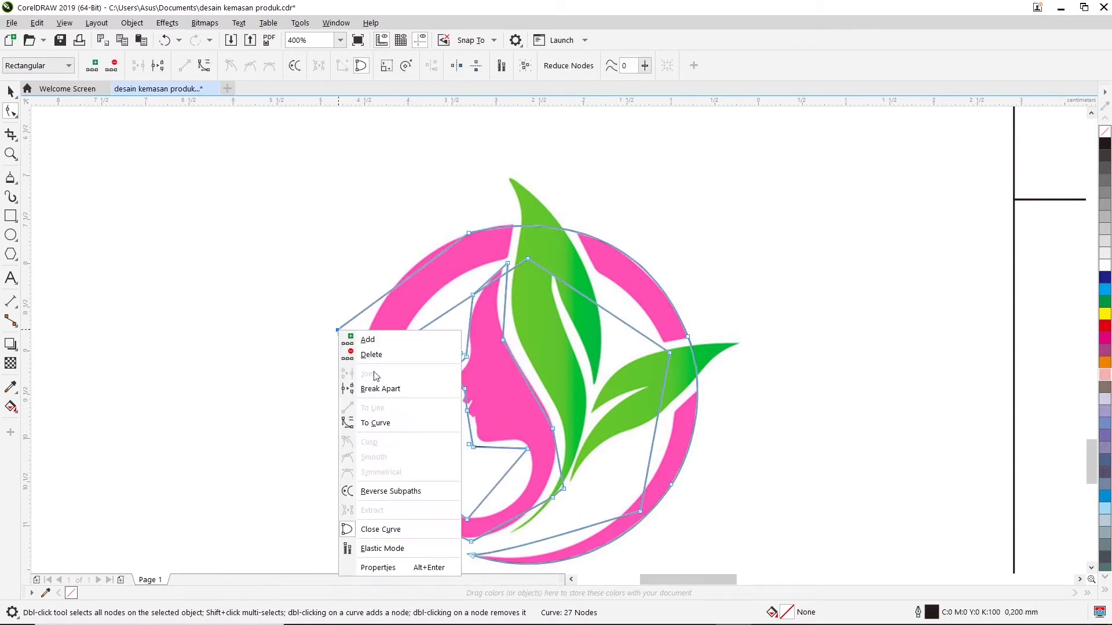
pyautogui.click(393, 422)
pyautogui.click(338, 330)
pyautogui.press('Delete')
pyautogui.moveTo(373, 499); pyautogui.dragTo(378, 486)
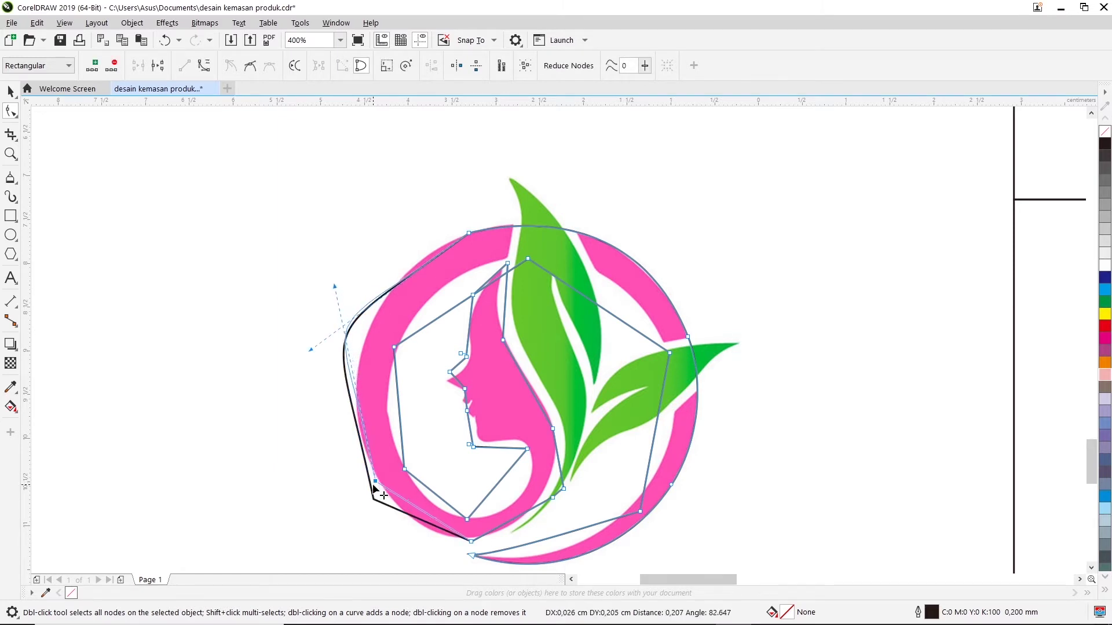
pyautogui.moveTo(377, 484); pyautogui.dragTo(377, 485)
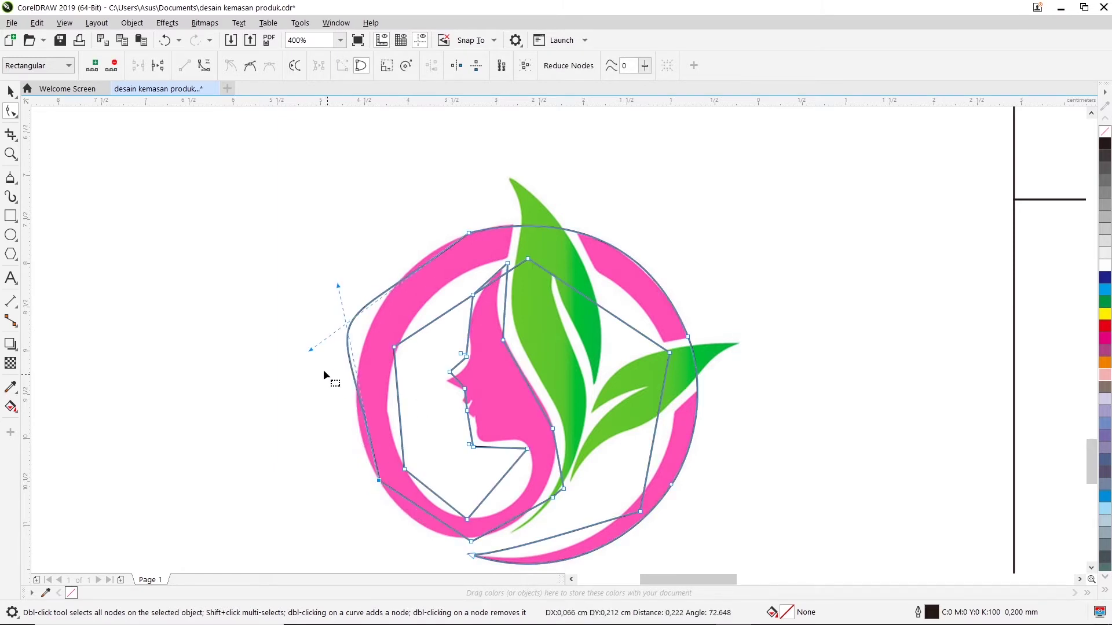
pyautogui.moveTo(312, 350); pyautogui.dragTo(408, 261)
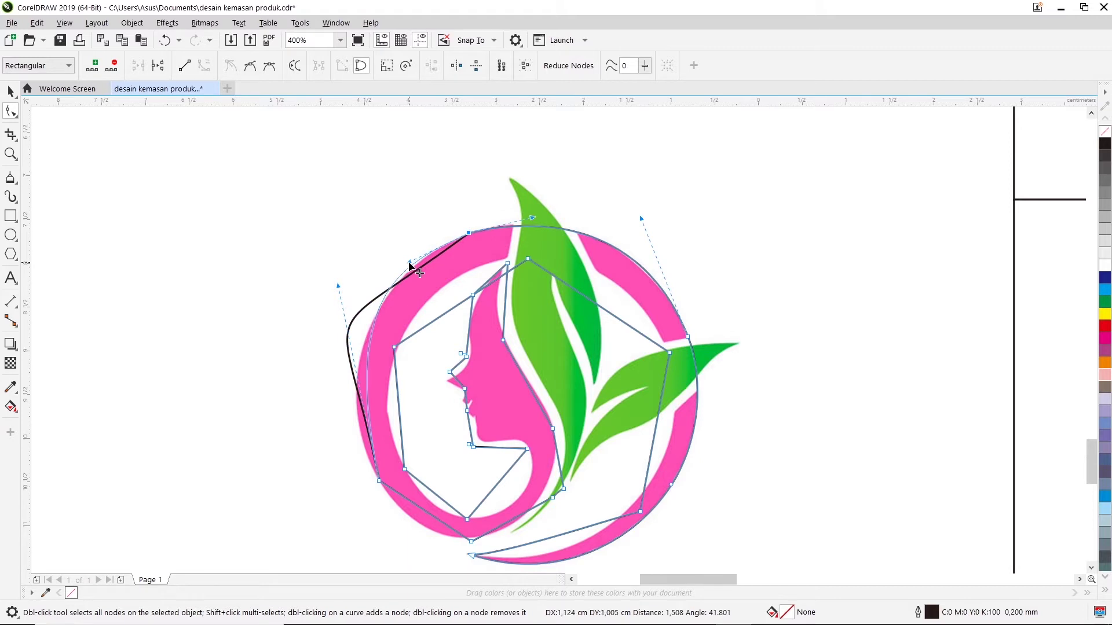
pyautogui.moveTo(339, 286)
pyautogui.mouseDown()
pyautogui.moveTo(312, 346)
pyautogui.moveTo(313, 335)
pyautogui.mouseUp()
pyautogui.moveTo(310, 334); pyautogui.dragTo(316, 330)
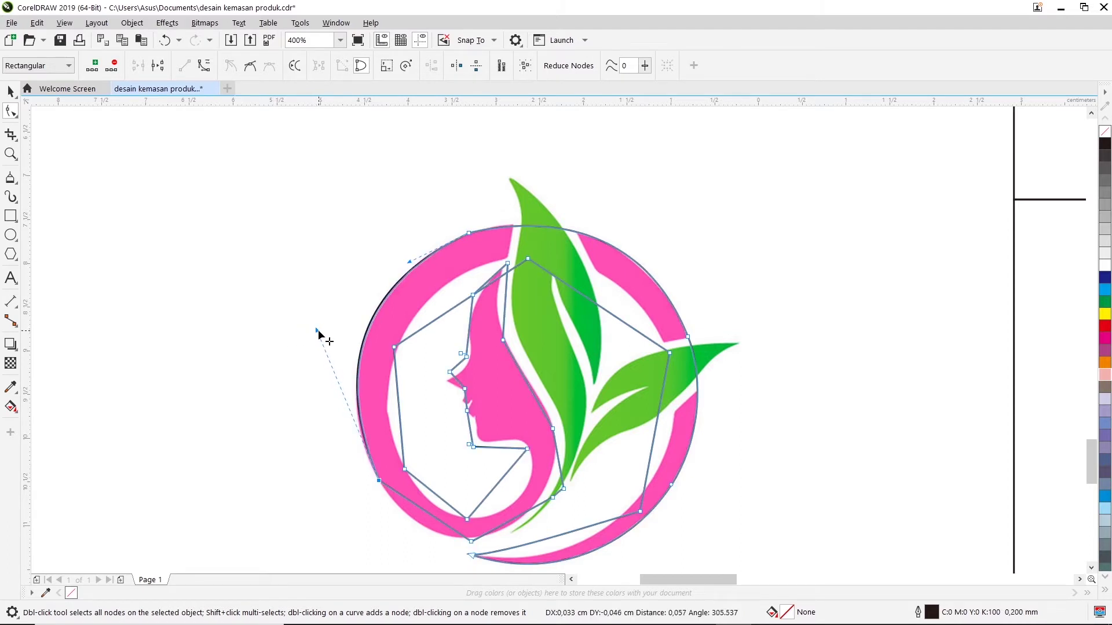
pyautogui.click(252, 320)
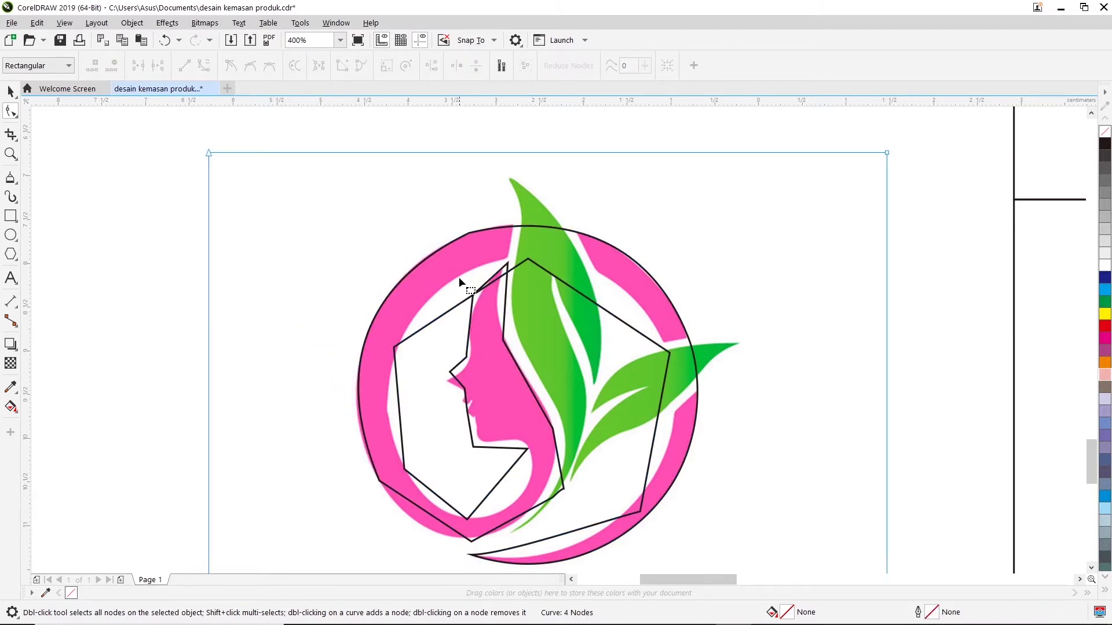
# Zoom in and nudge the top arc node to smooth the ring's upper curve
pyautogui.click(464, 234)
pyautogui.scroll(2, 457, 242)
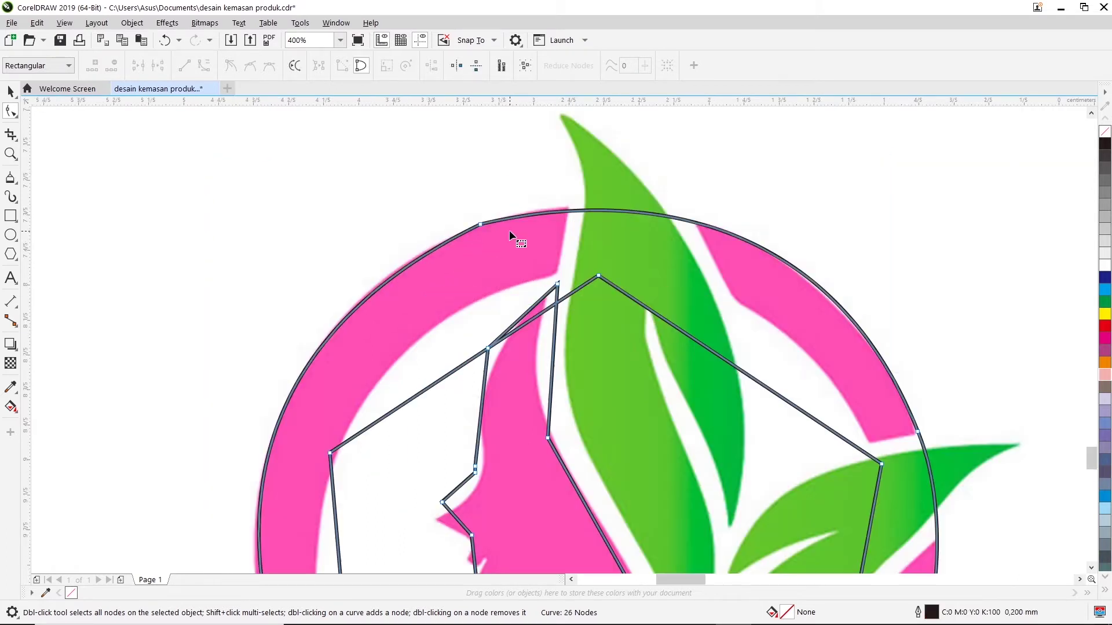
pyautogui.click(569, 210)
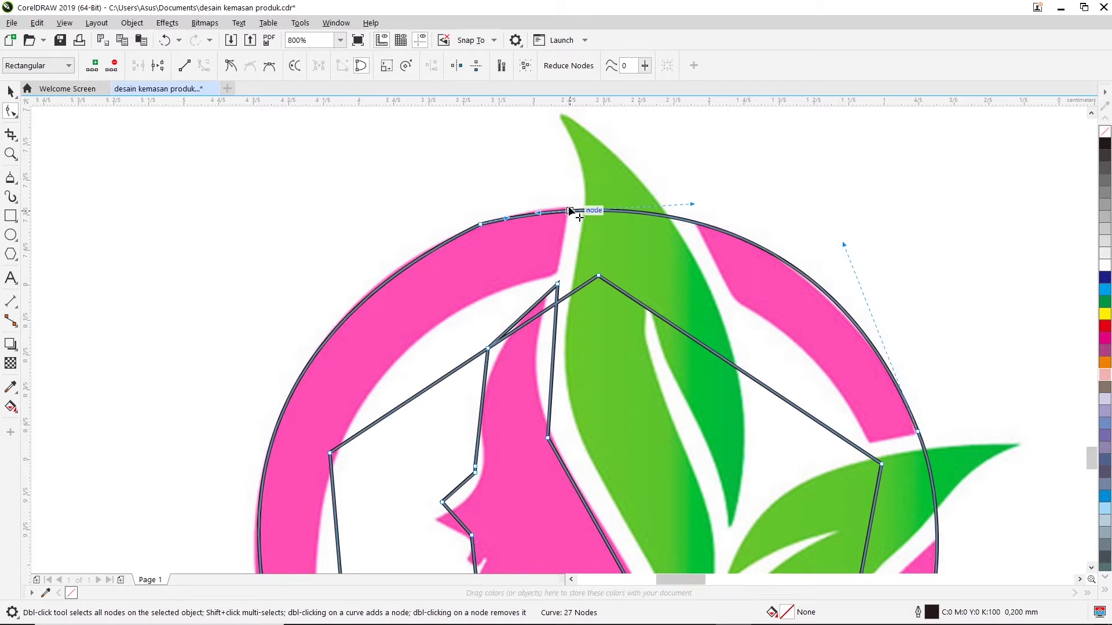
pyautogui.click(569, 211)
pyautogui.scroll(2, 566, 210)
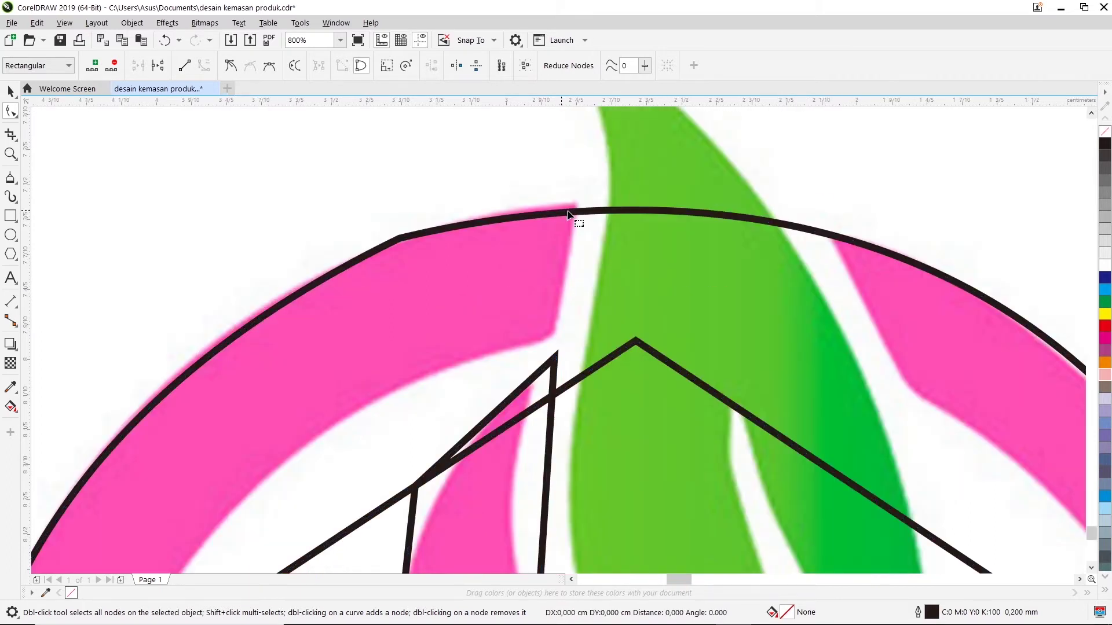
pyautogui.moveTo(581, 213); pyautogui.dragTo(575, 206)
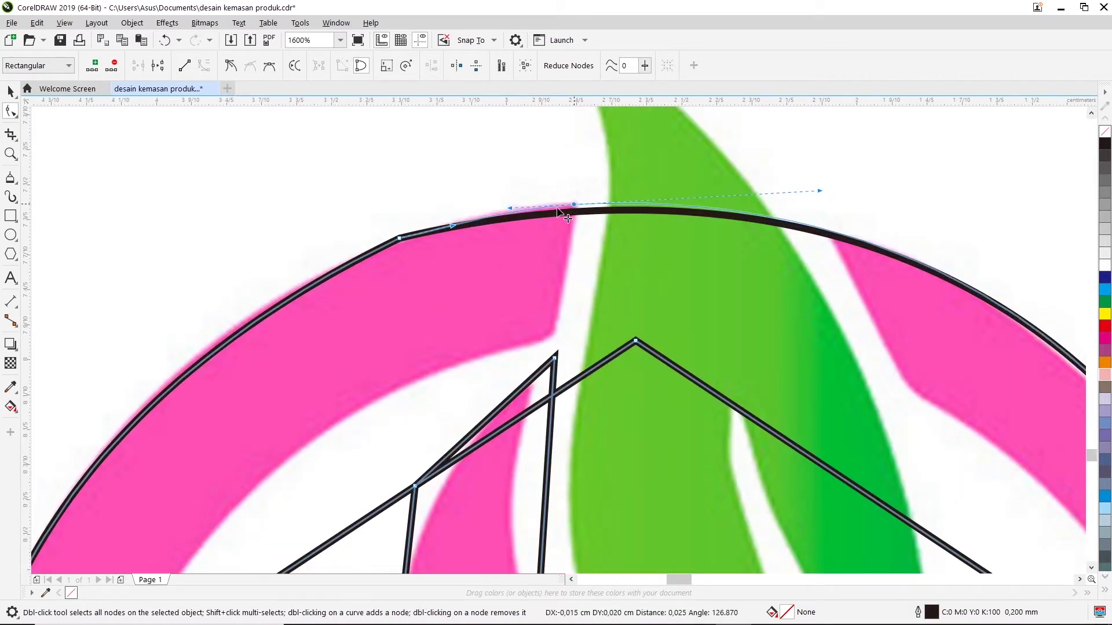
pyautogui.click(312, 311)
pyautogui.scroll(-2, 324, 313)
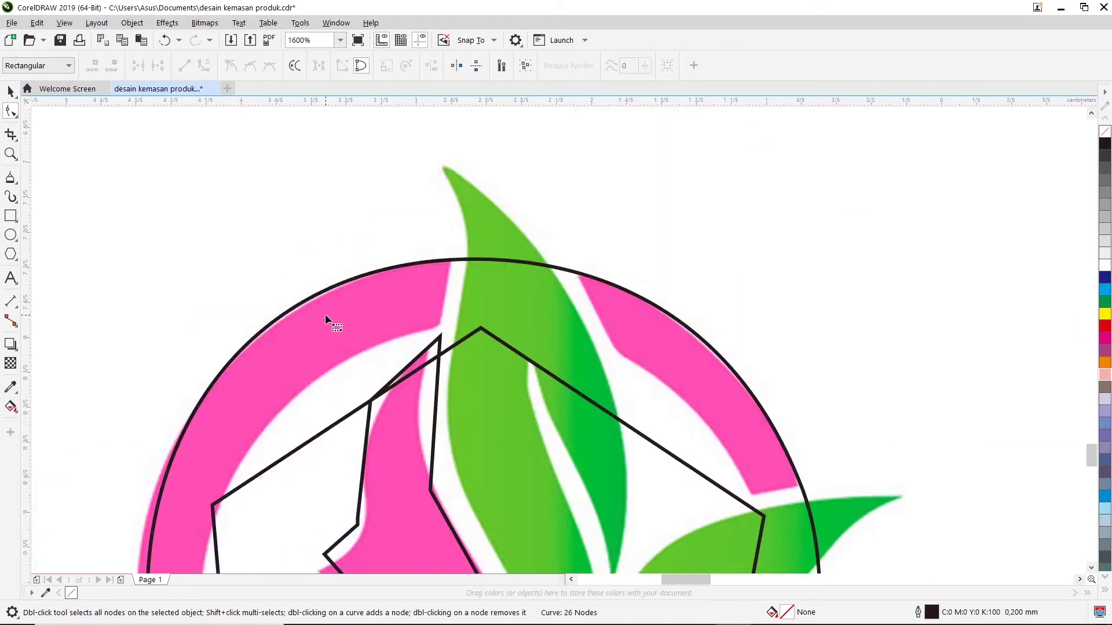
pyautogui.scroll(-2, 325, 313)
# Fine-tune the top, left and upper-right arcs, then zoom in on the logo's lower part
pyautogui.click(387, 288)
pyautogui.moveTo(259, 296); pyautogui.dragTo(257, 299)
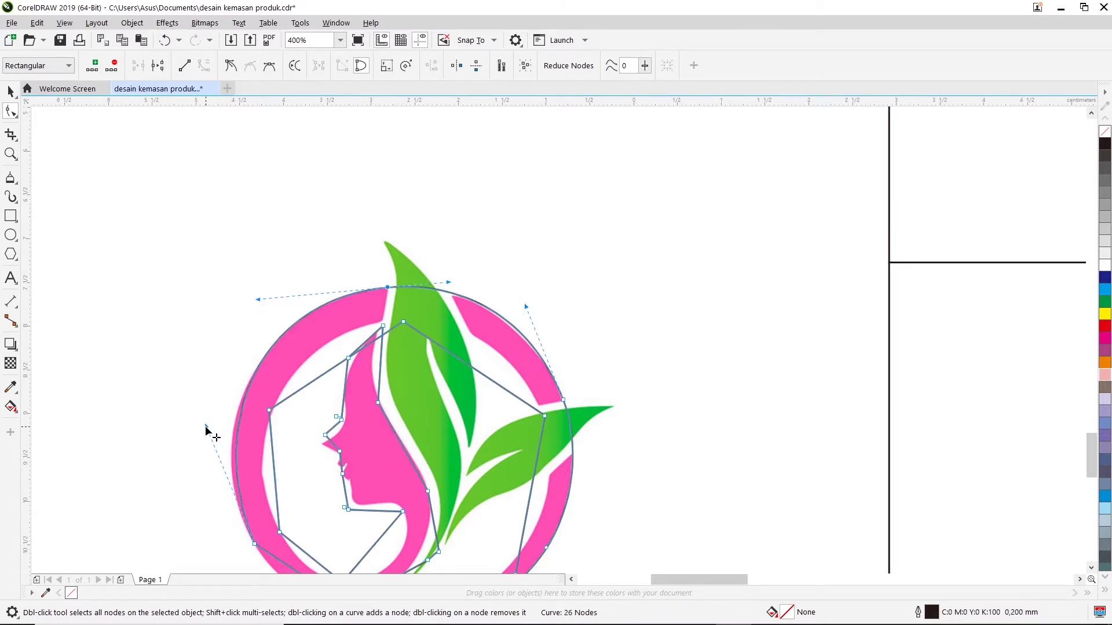
pyautogui.moveTo(206, 427); pyautogui.dragTo(194, 431)
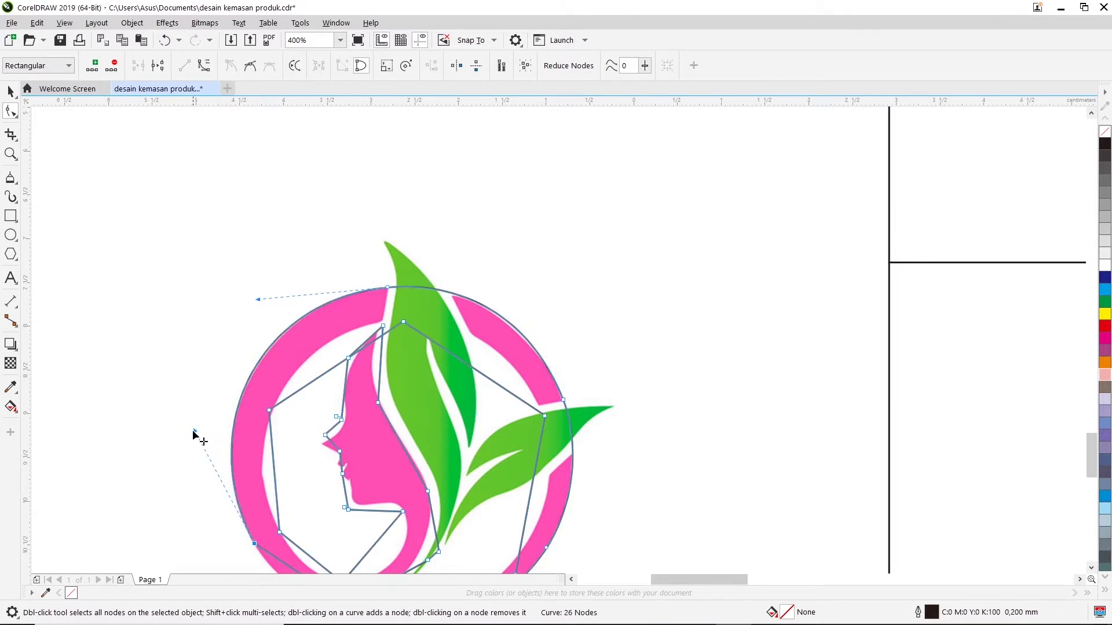
pyautogui.moveTo(257, 300); pyautogui.dragTo(263, 301)
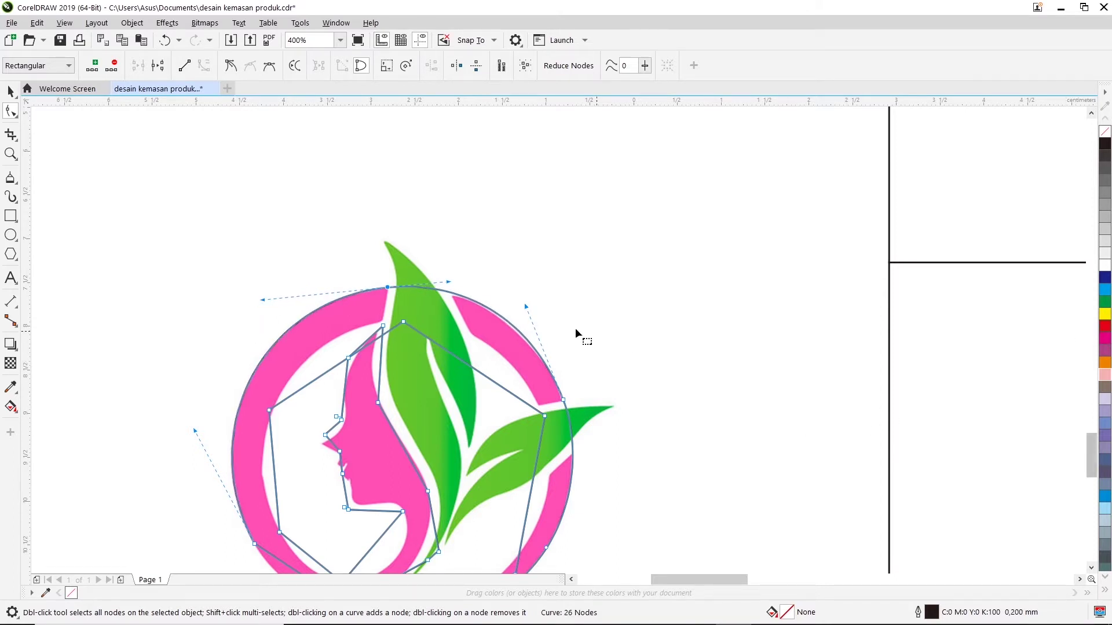
pyautogui.moveTo(526, 307); pyautogui.dragTo(524, 310)
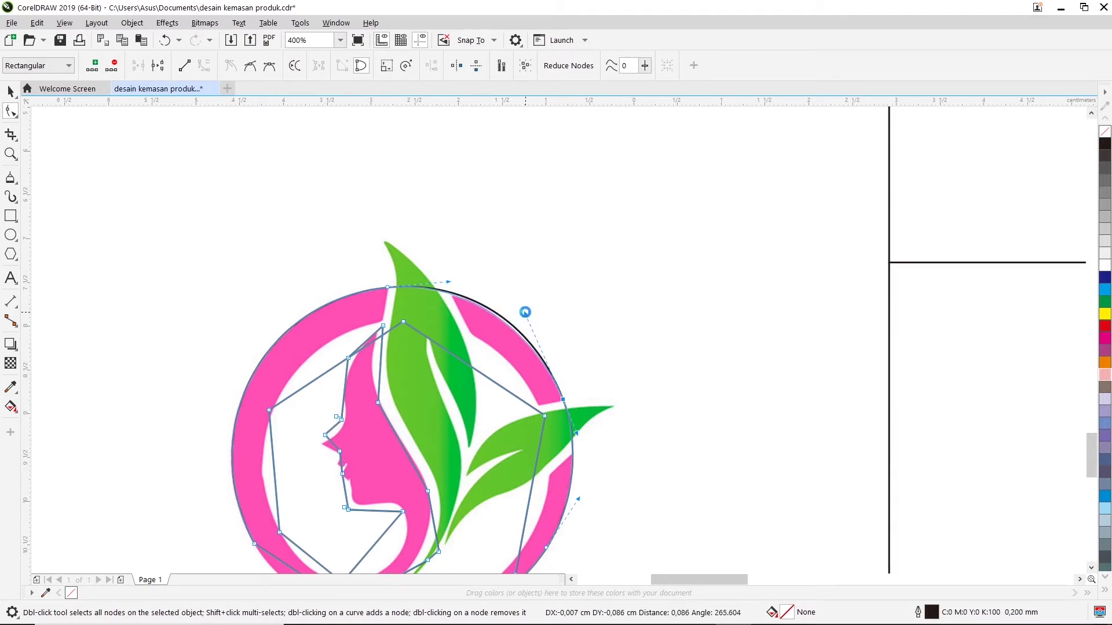
pyautogui.scroll(-2, 671, 474)
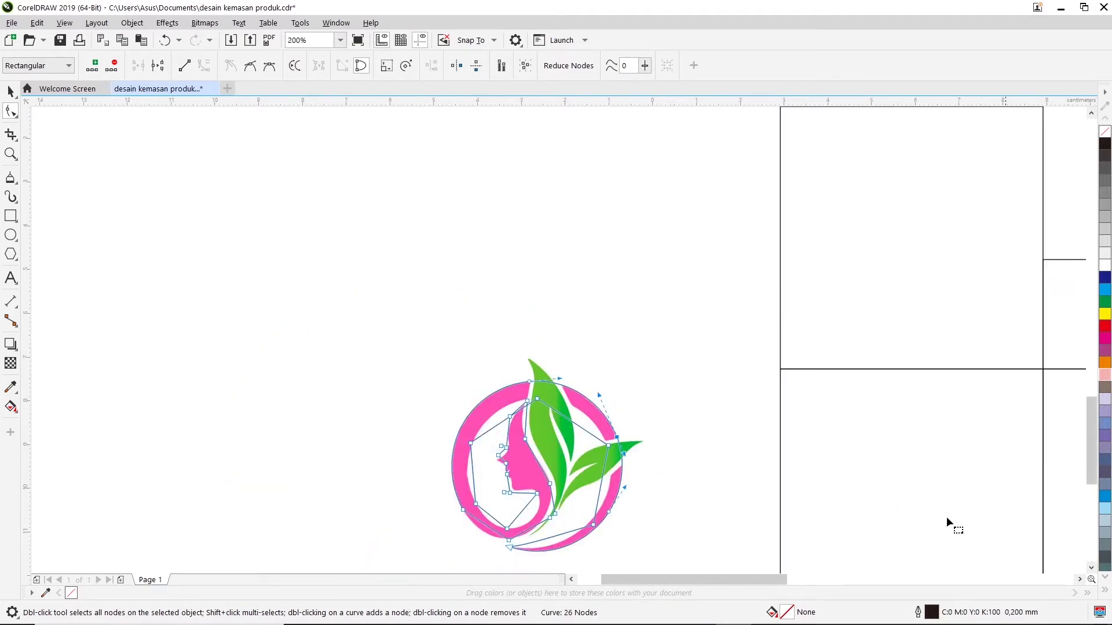
pyautogui.scroll(2, 523, 544)
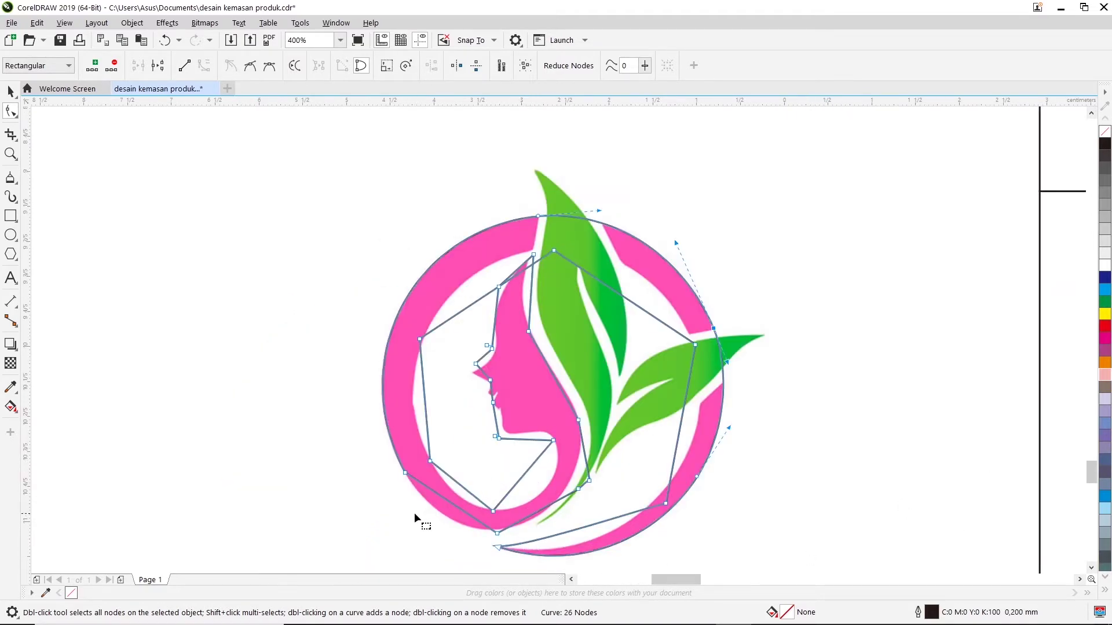
pyautogui.scroll(2, 415, 512)
# Convert the bottom segment to a curve and delete the bottom and right-side corner nodes
pyautogui.rightClick(579, 556)
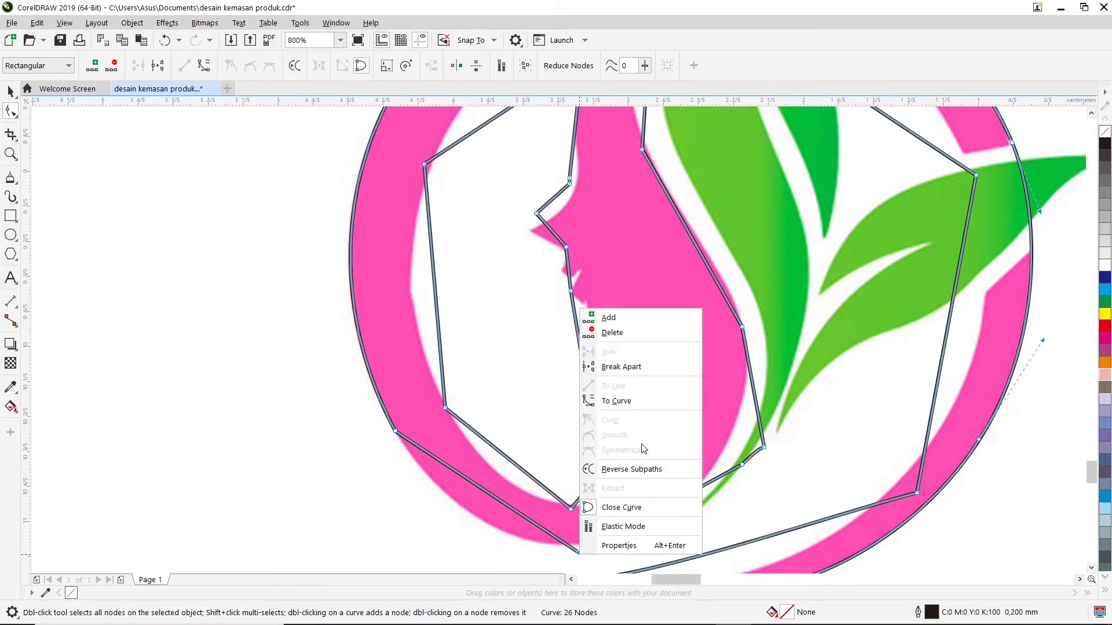
pyautogui.click(615, 401)
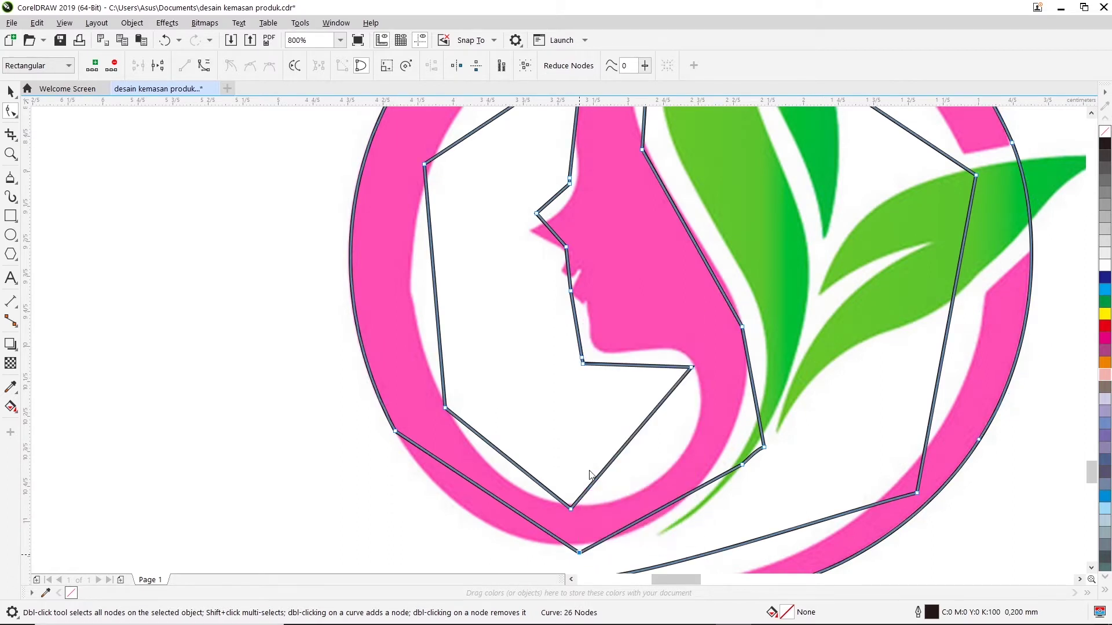
pyautogui.doubleClick(579, 553)
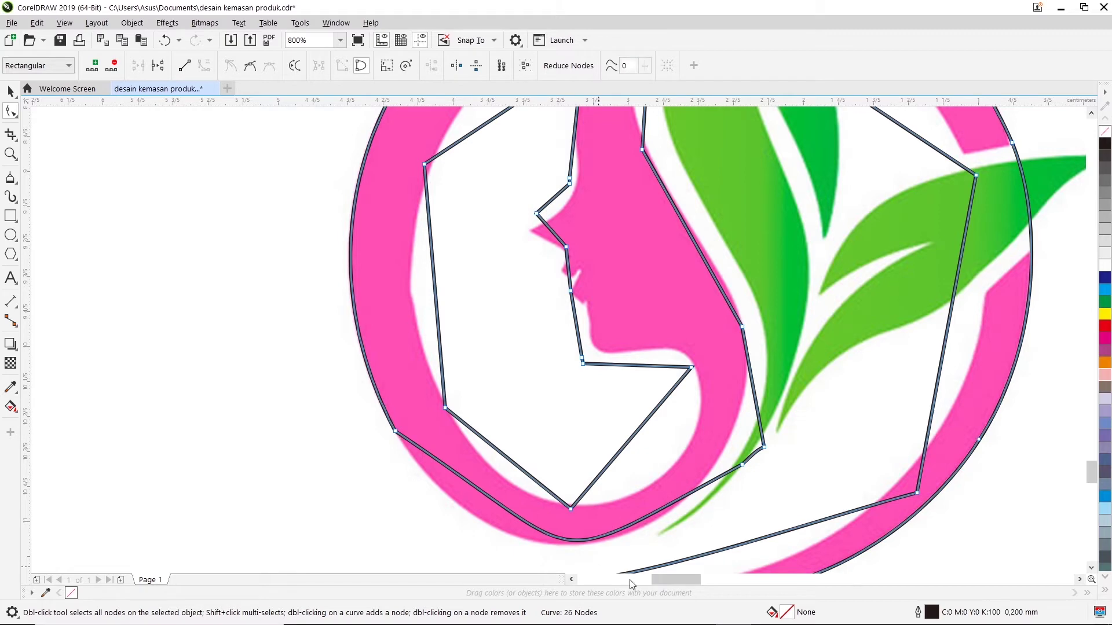
pyautogui.doubleClick(764, 448)
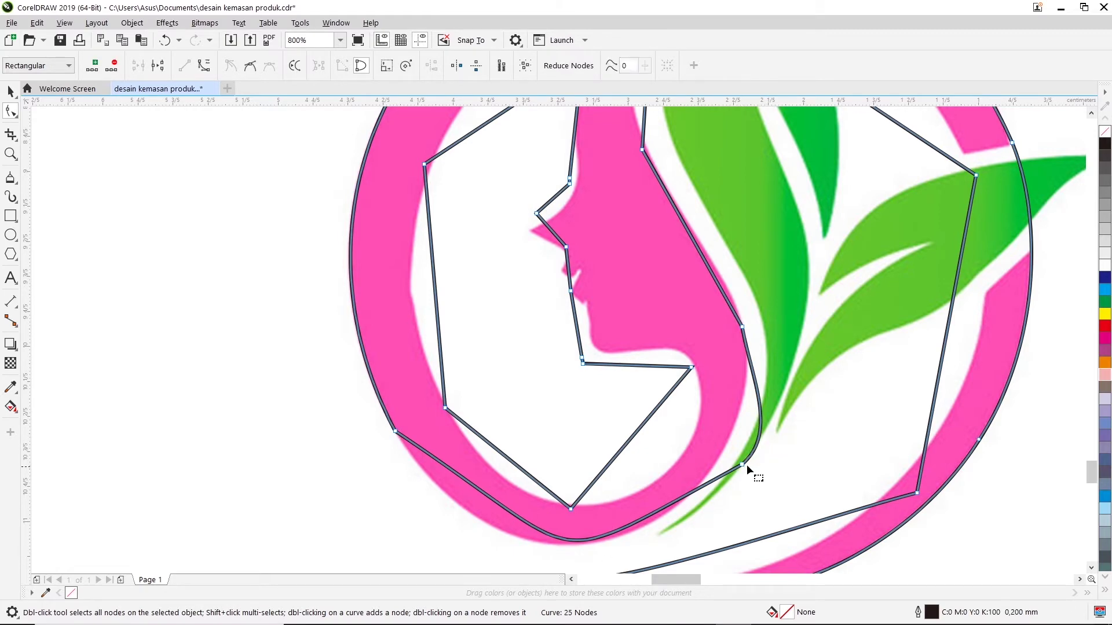
pyautogui.doubleClick(742, 465)
pyautogui.moveTo(742, 327); pyautogui.dragTo(735, 303)
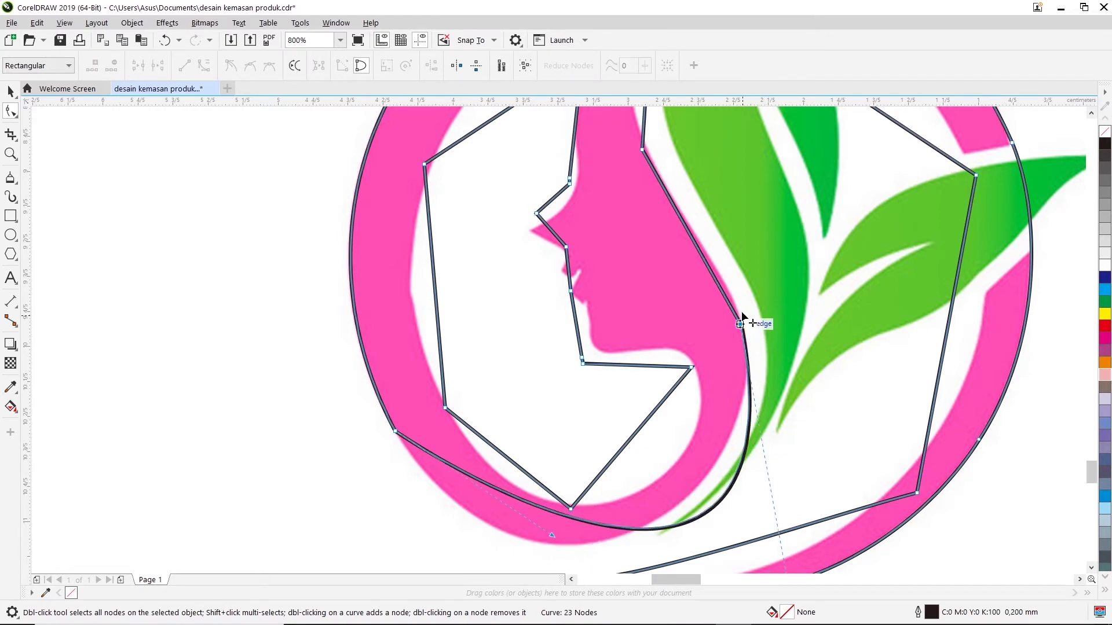
# Bend the lower curve along the ring, adding a bottom node and adjusting the bend near the hair tip
pyautogui.moveTo(551, 534); pyautogui.dragTo(457, 560)
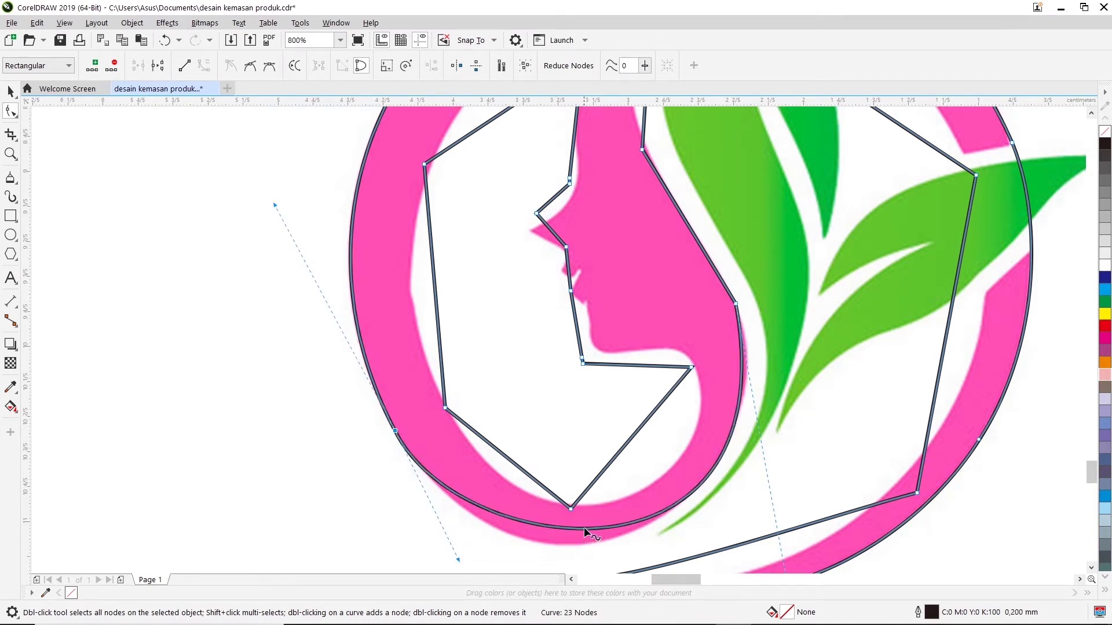
pyautogui.doubleClick(579, 528)
pyautogui.moveTo(579, 528)
pyautogui.mouseDown()
pyautogui.moveTo(561, 544)
pyautogui.moveTo(573, 548)
pyautogui.mouseUp()
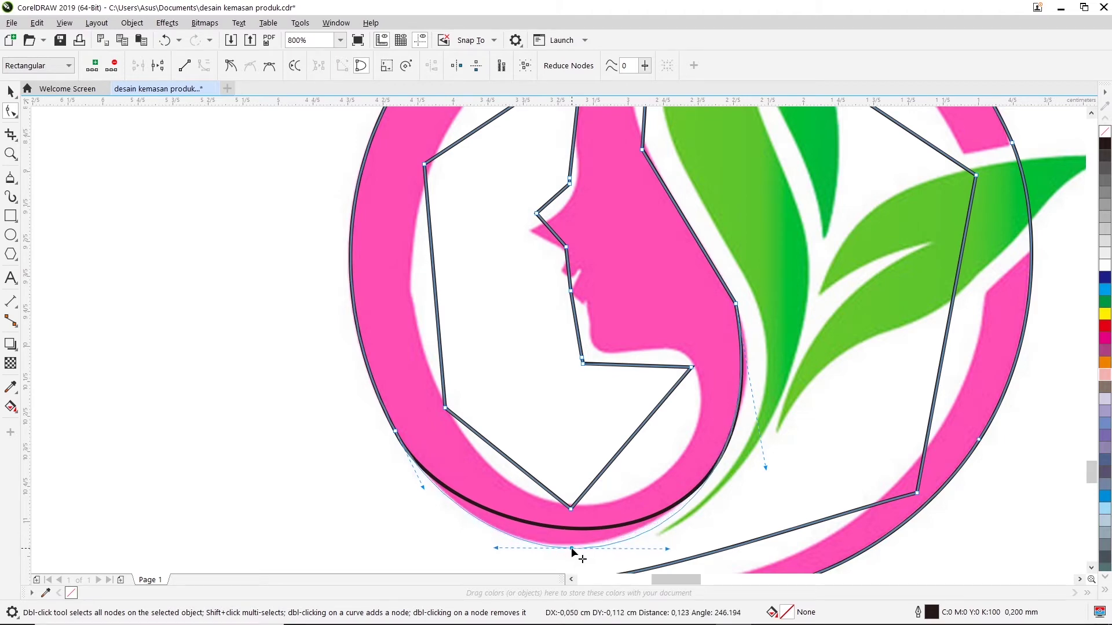
pyautogui.moveTo(573, 548); pyautogui.dragTo(573, 545)
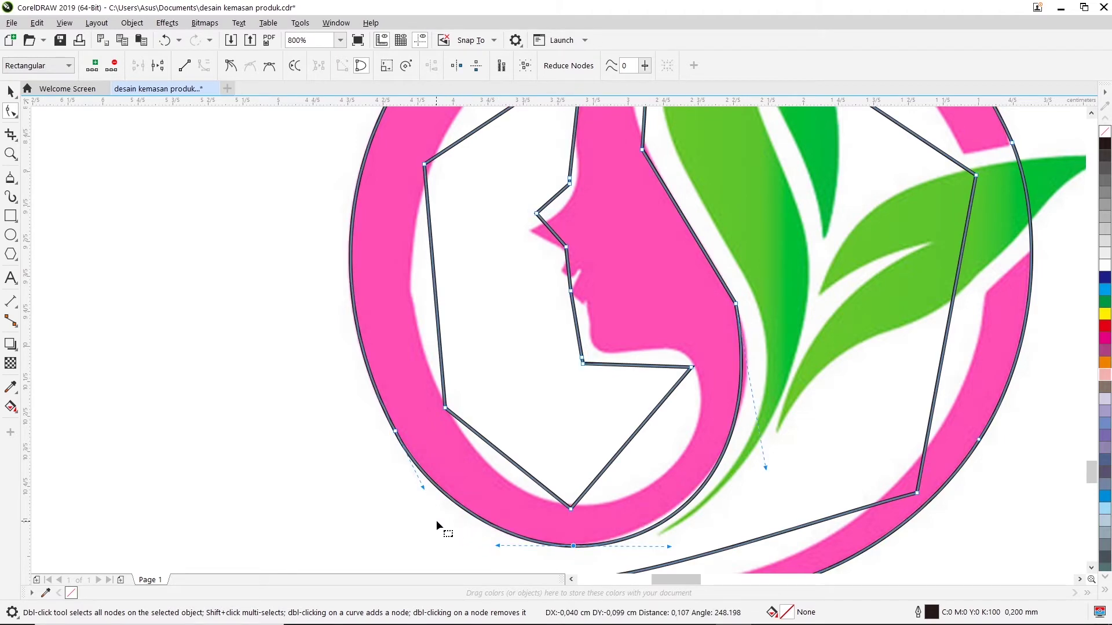
pyautogui.moveTo(766, 468); pyautogui.dragTo(774, 440)
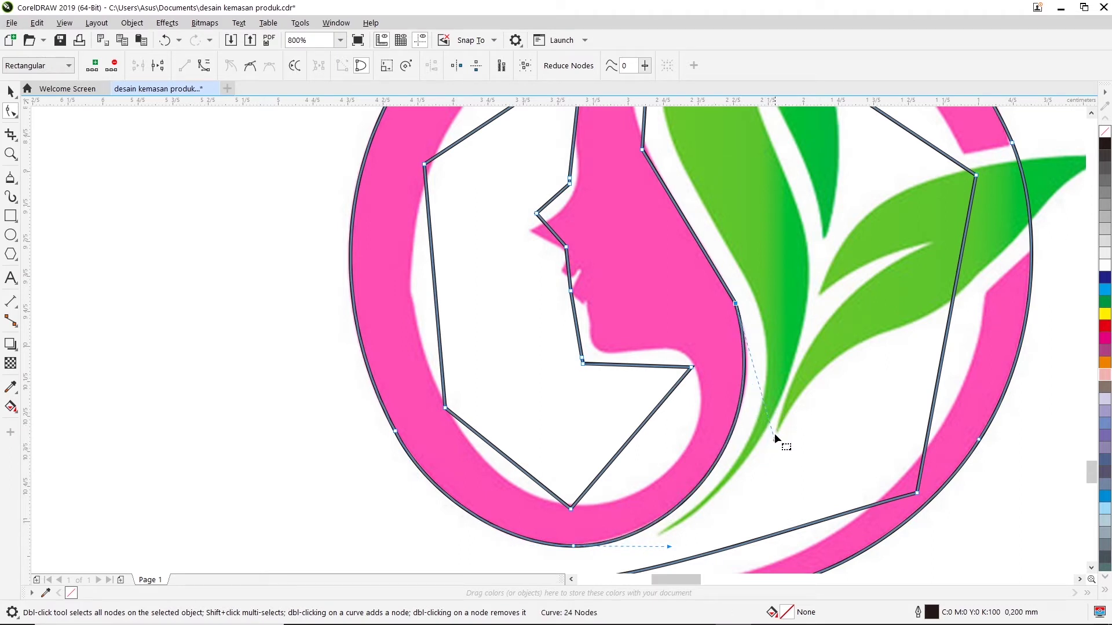
pyautogui.scroll(1, 938, 168)
pyautogui.scroll(1, 938, 167)
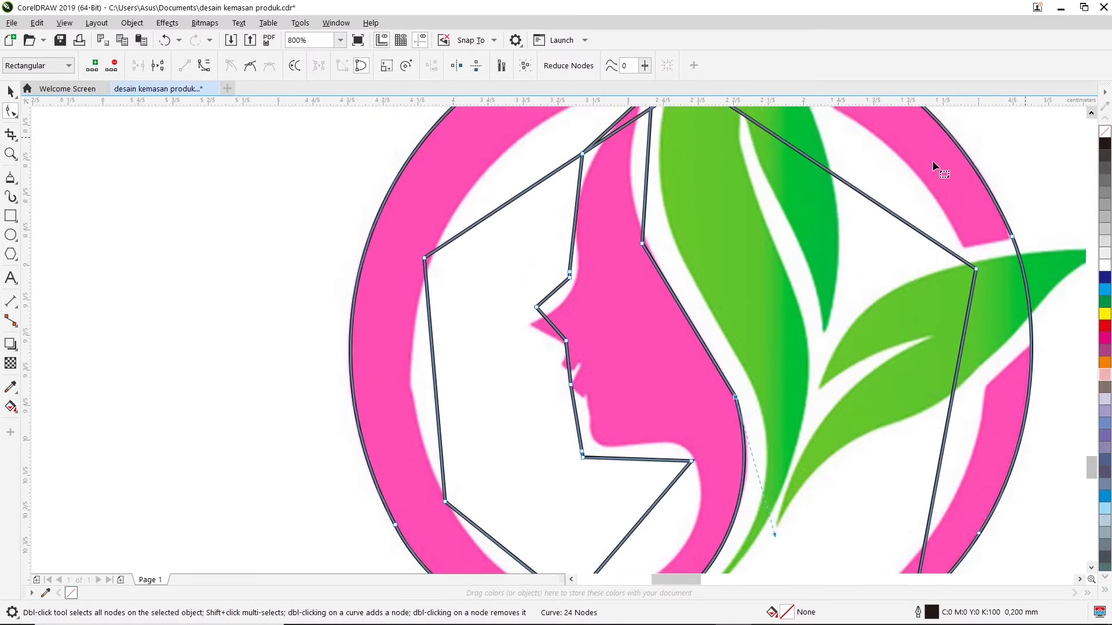
pyautogui.scroll(-2, 628, 259)
pyautogui.scroll(2, 627, 205)
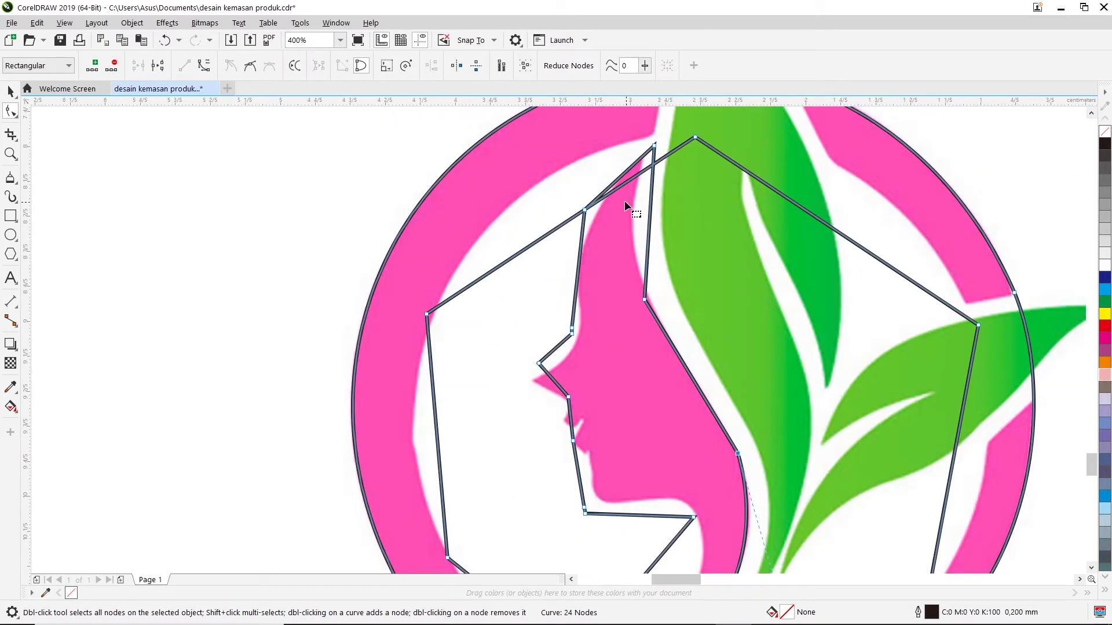
# Convert the back-of-head segment to a curve, bend it along the pink hair, and add a node
pyautogui.rightClick(647, 305)
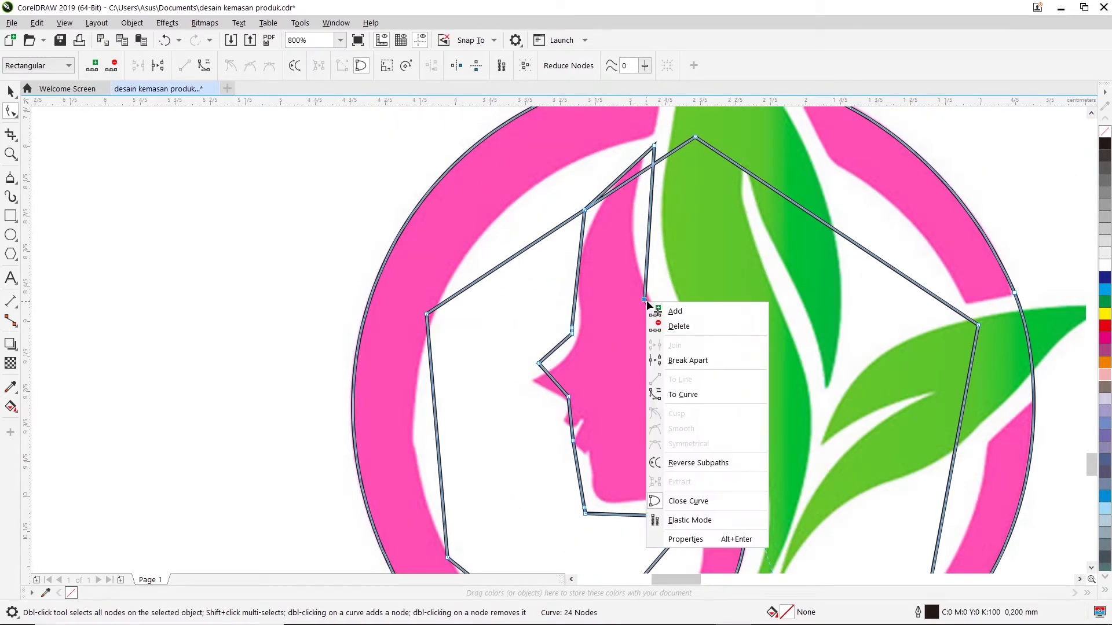
pyautogui.click(681, 395)
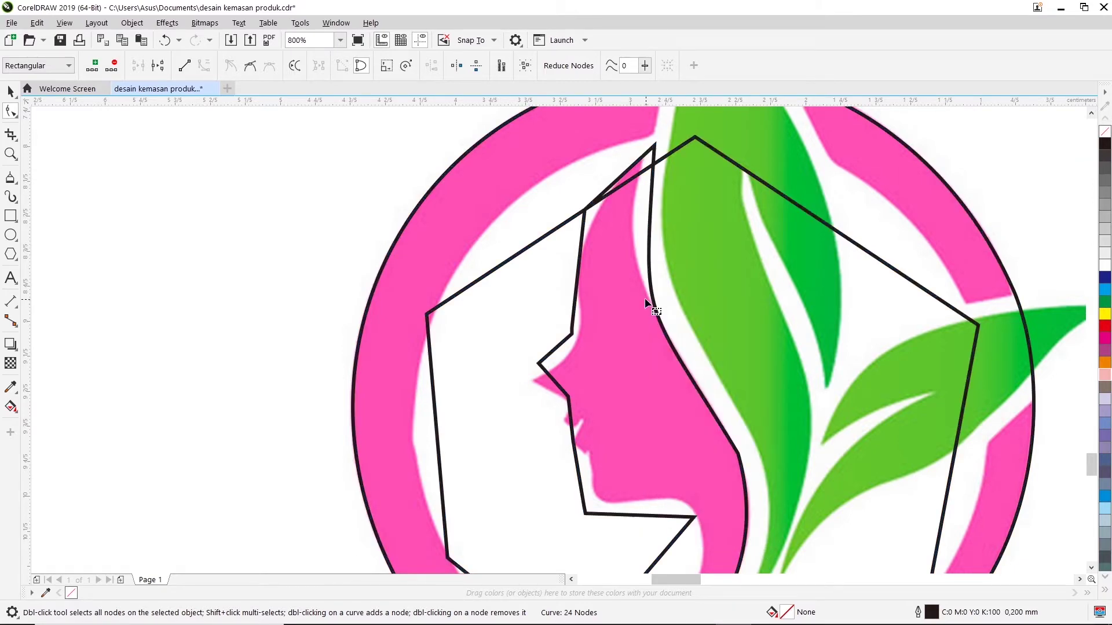
pyautogui.moveTo(654, 146); pyautogui.dragTo(644, 156)
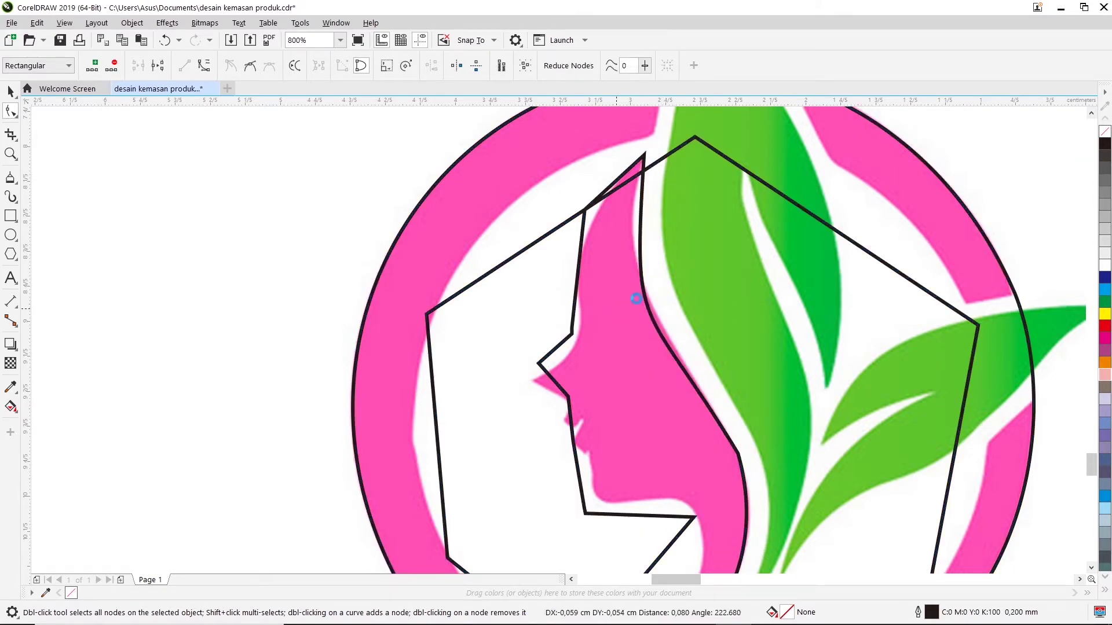
pyautogui.moveTo(631, 341); pyautogui.dragTo(615, 267)
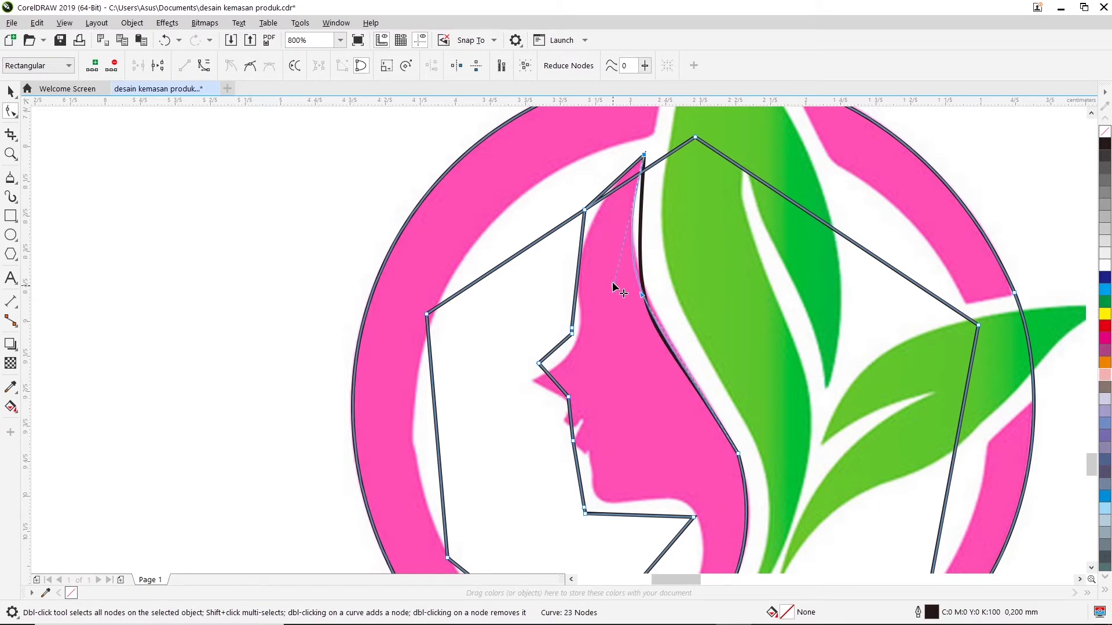
pyautogui.moveTo(636, 320); pyautogui.dragTo(637, 318)
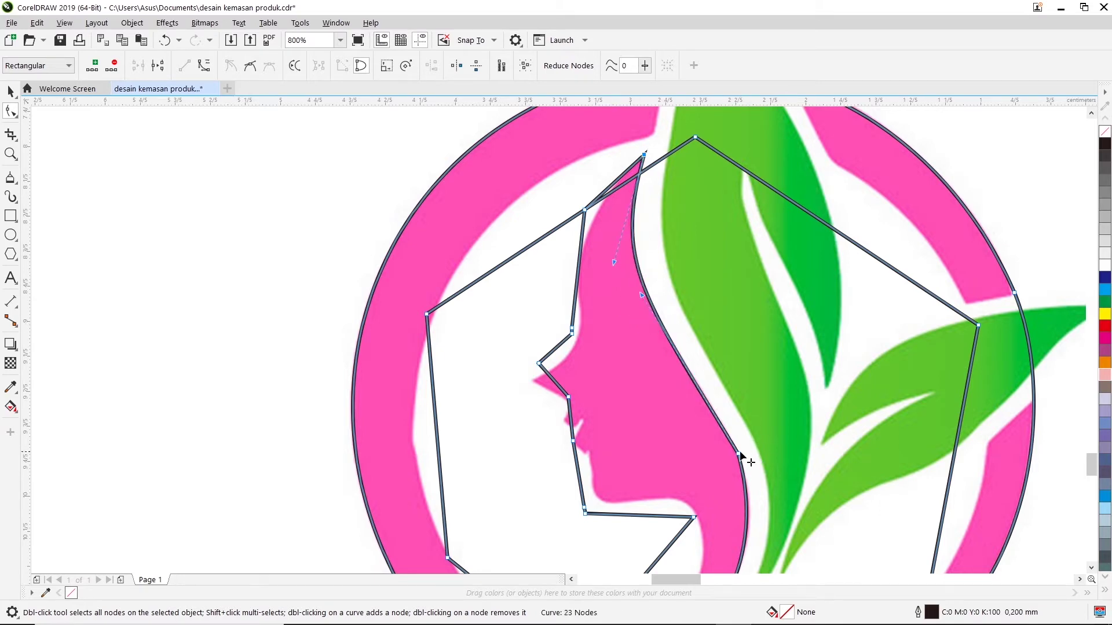
pyautogui.doubleClick(711, 409)
pyautogui.click(747, 540)
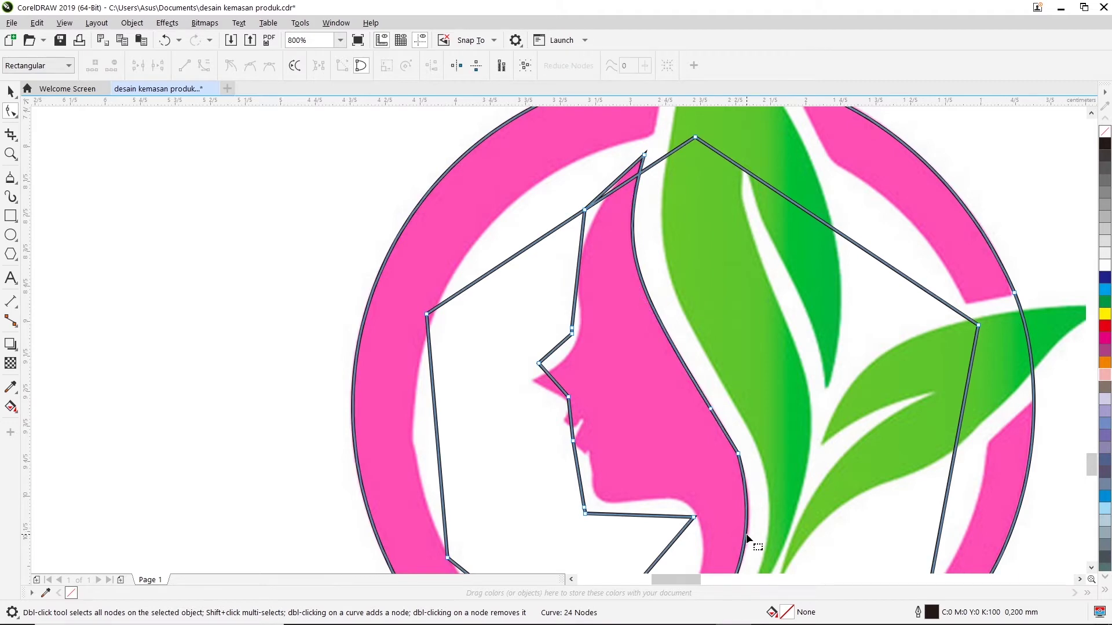
pyautogui.click(746, 537)
pyautogui.click(740, 449)
pyautogui.scroll(-2, 684, 499)
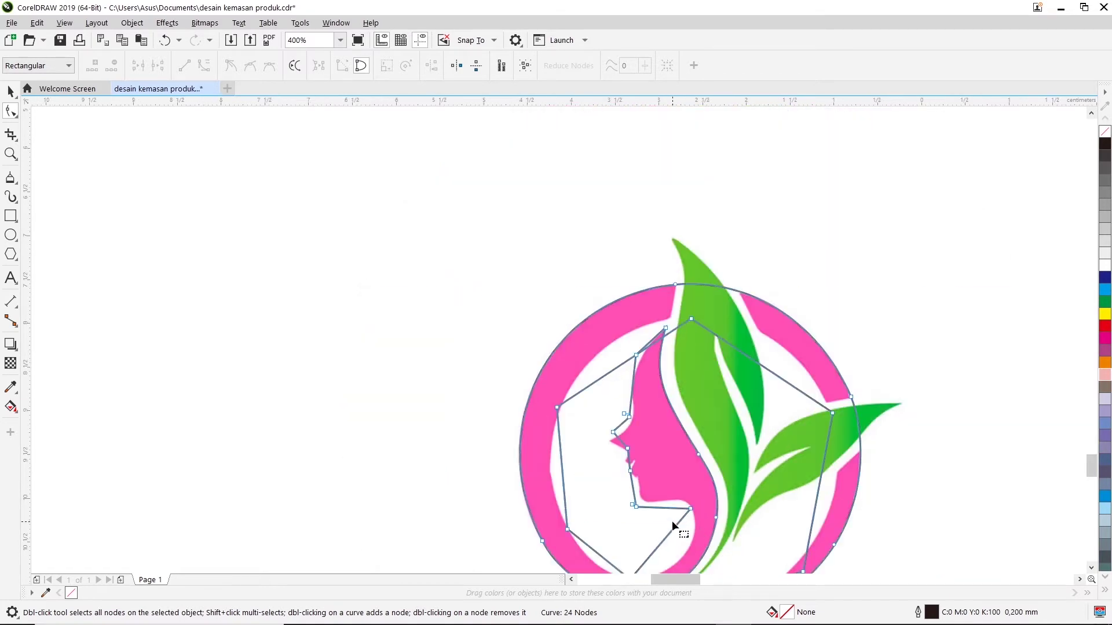
# Convert the forehead segment to a curve, remove its extra node, and bend it up along the hairline
pyautogui.scroll(2, 672, 520)
pyautogui.click(660, 136)
pyautogui.moveTo(599, 190); pyautogui.dragTo(597, 216)
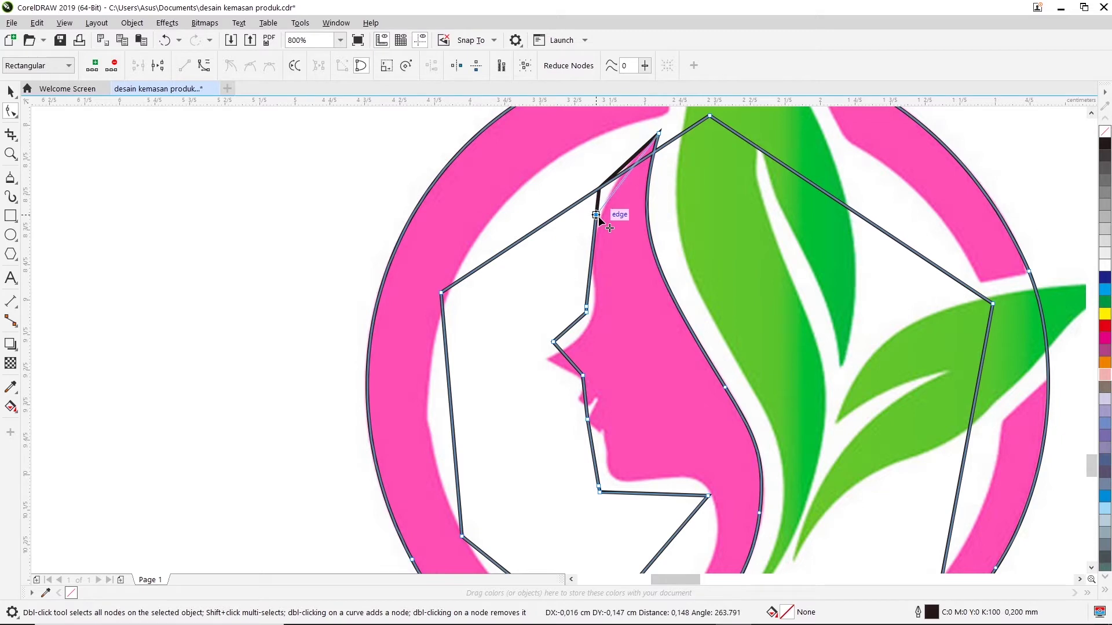
pyautogui.rightClick(598, 217)
pyautogui.click(653, 319)
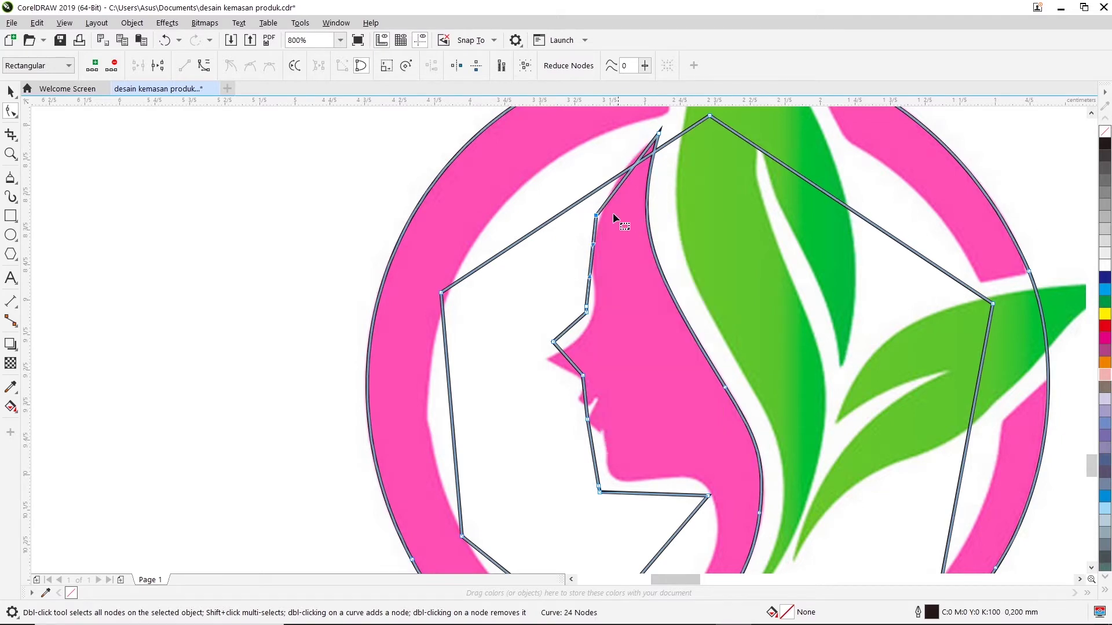
pyautogui.doubleClick(597, 215)
pyautogui.click(659, 136)
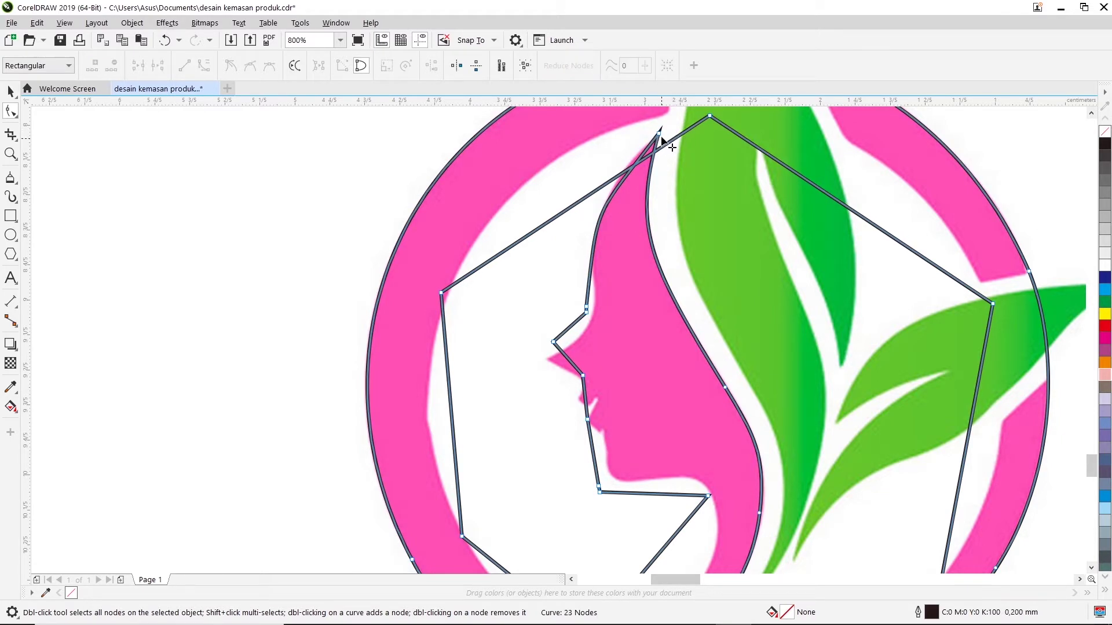
pyautogui.moveTo(596, 224); pyautogui.dragTo(608, 177)
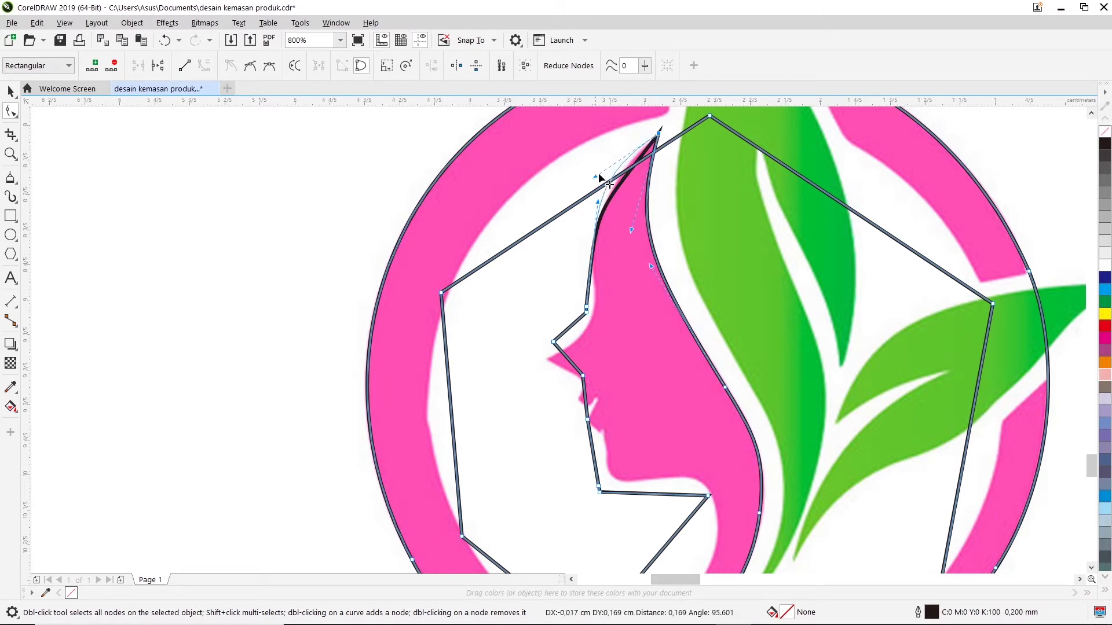
# Remove the brow node, smooth the forehead curve, and move the nose tip onto the pink nose
pyautogui.click(566, 395)
pyautogui.click(586, 311)
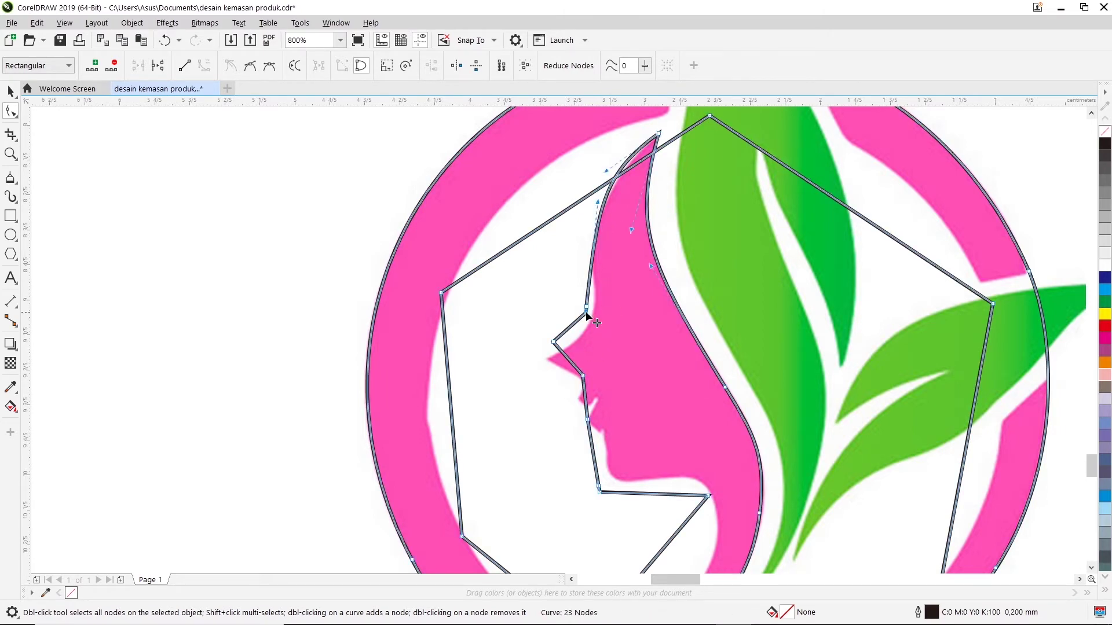
pyautogui.moveTo(586, 310); pyautogui.dragTo(597, 303)
pyautogui.doubleClick(586, 306)
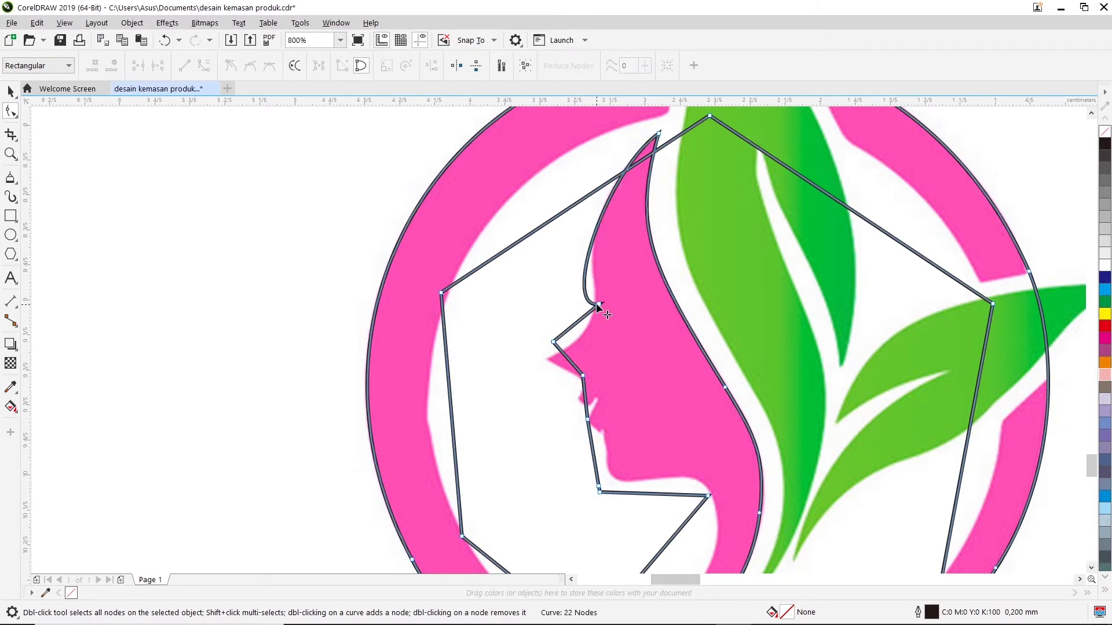
pyautogui.click(598, 303)
pyautogui.moveTo(559, 310); pyautogui.dragTo(580, 239)
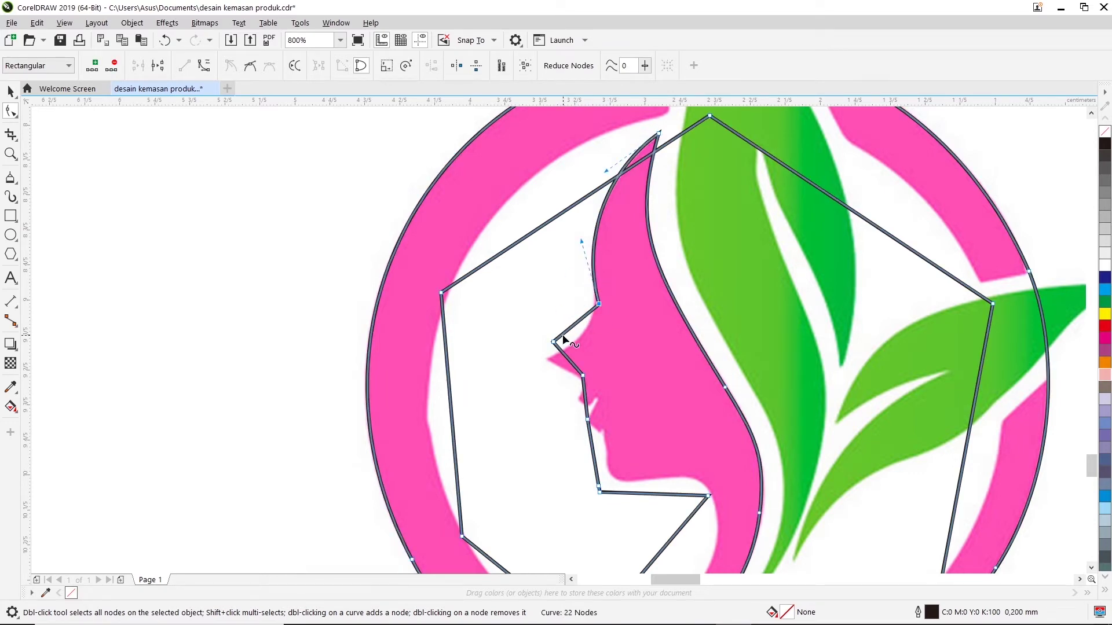
pyautogui.moveTo(554, 343); pyautogui.dragTo(546, 362)
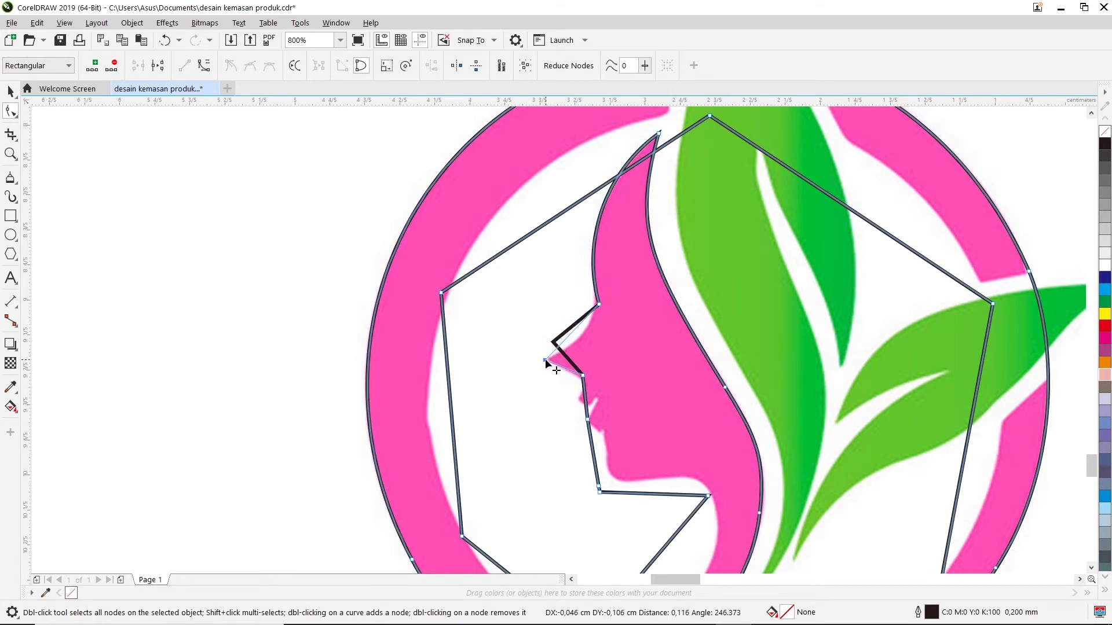
# Convert the nose segment to a curve and reshape the nose, forehead and lip line to fit the profile
pyautogui.rightClick(576, 326)
pyautogui.click(613, 421)
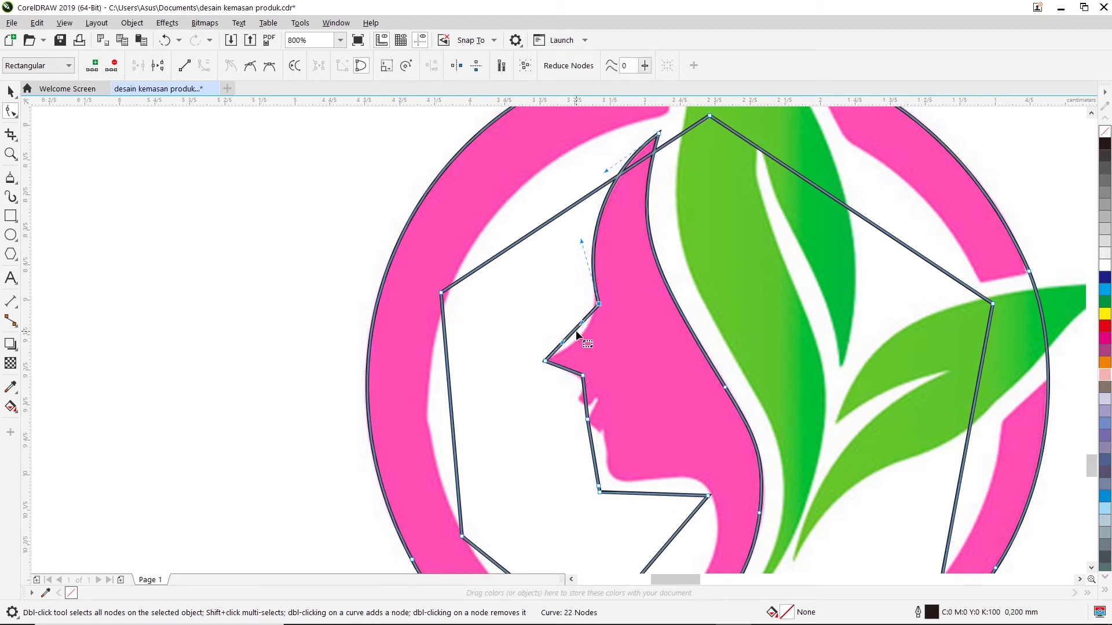
pyautogui.moveTo(578, 332); pyautogui.dragTo(595, 296)
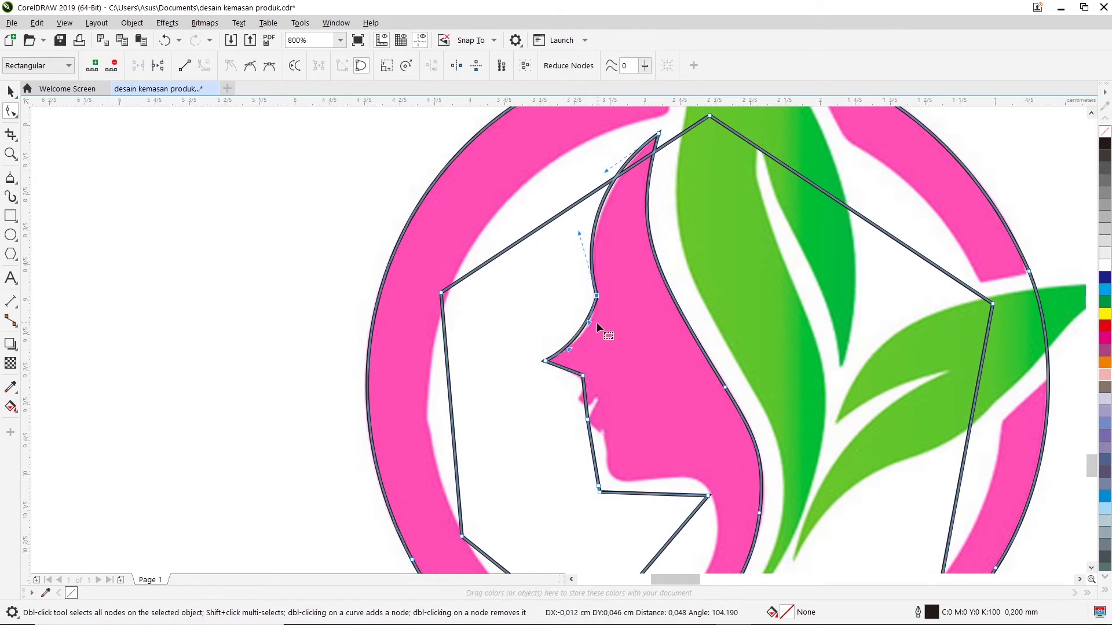
pyautogui.moveTo(589, 323); pyautogui.dragTo(588, 337)
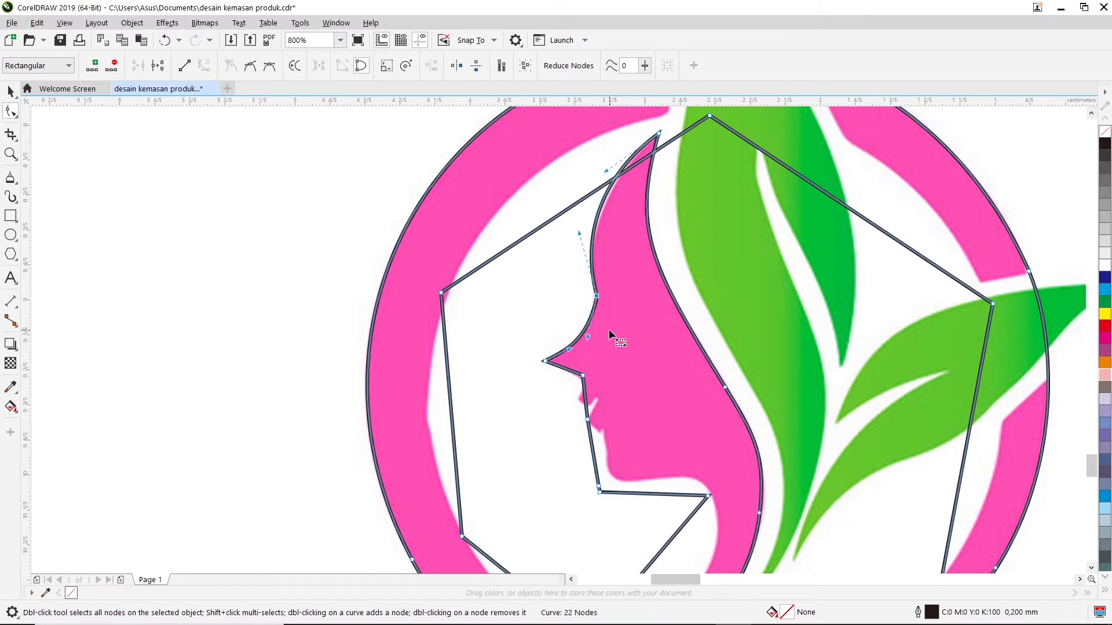
pyautogui.moveTo(608, 174); pyautogui.dragTo(617, 165)
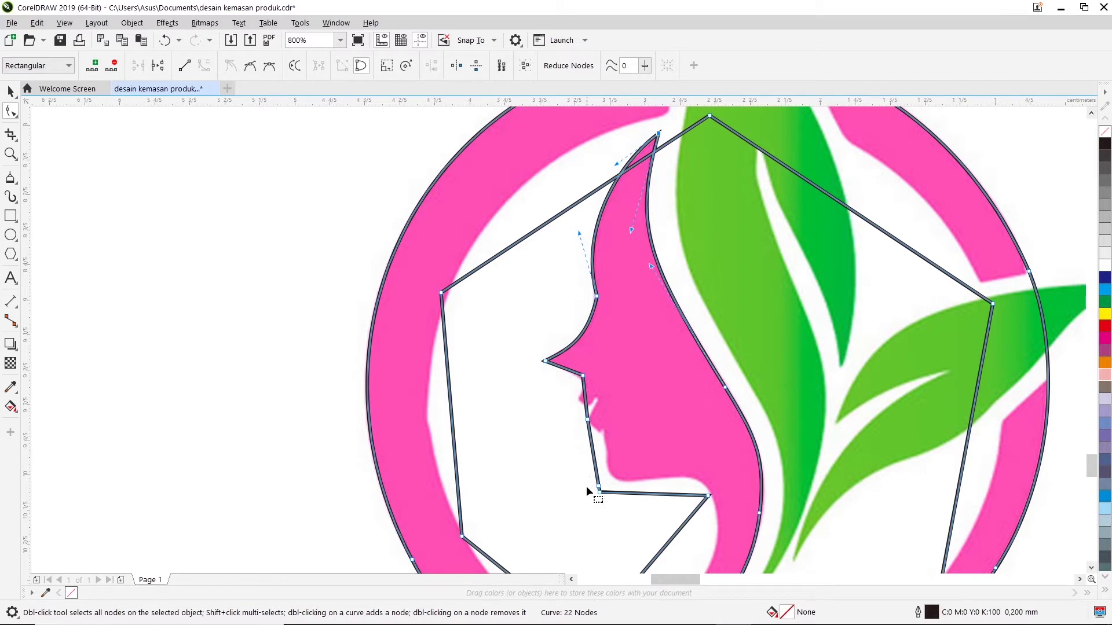
pyautogui.moveTo(590, 431)
pyautogui.mouseDown()
pyautogui.moveTo(605, 430)
pyautogui.moveTo(587, 399)
pyautogui.mouseUp()
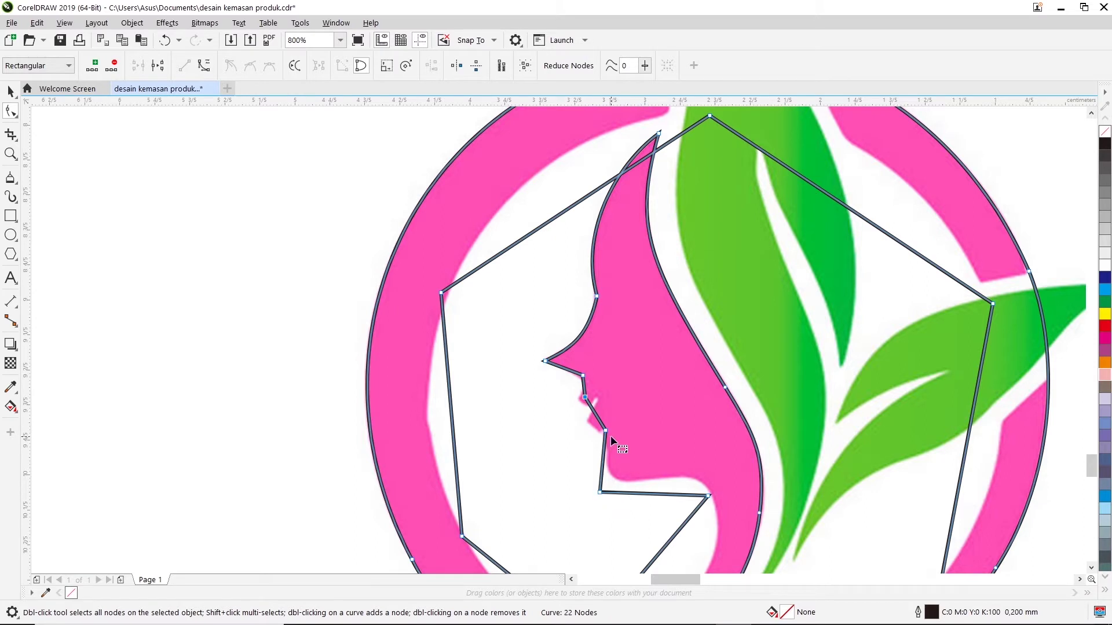
# Turn the chin segment into a curve, delete its extra corner node, and round it along the profile
pyautogui.click(641, 491)
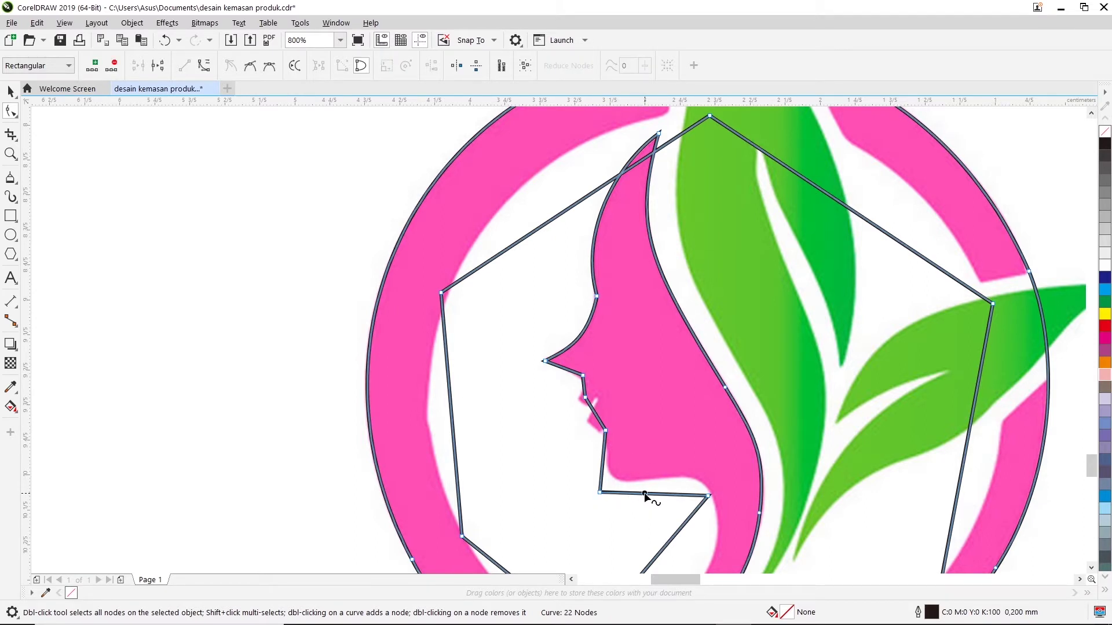
pyautogui.moveTo(643, 493); pyautogui.dragTo(661, 477)
pyautogui.moveTo(599, 492); pyautogui.dragTo(613, 482)
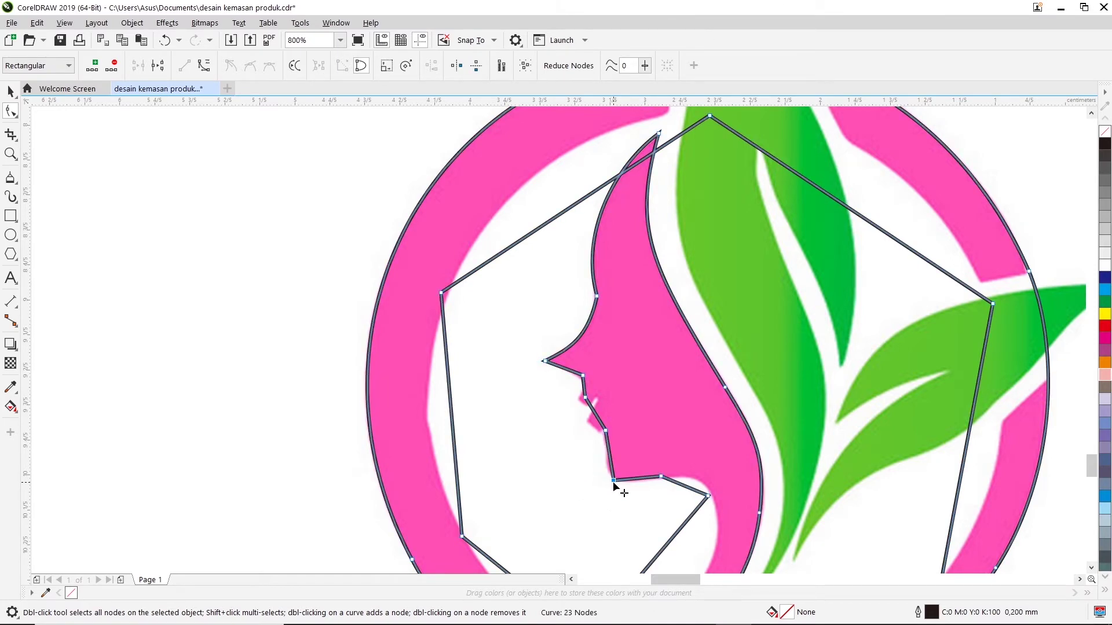
pyautogui.rightClick(612, 481)
pyautogui.click(665, 330)
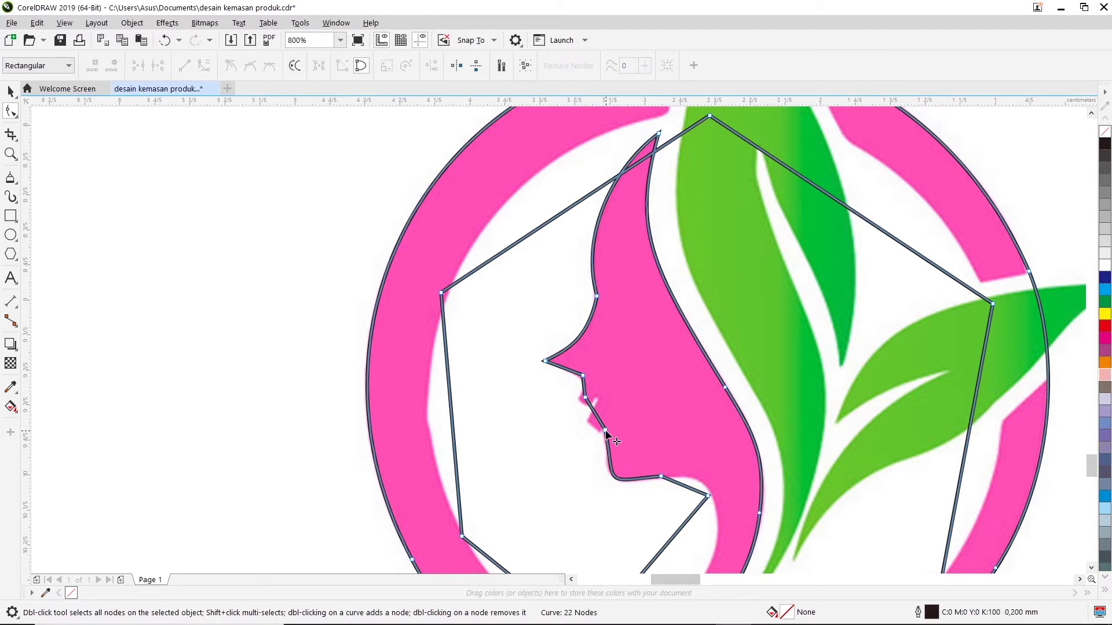
pyautogui.press('Delete')
pyautogui.moveTo(603, 481); pyautogui.dragTo(603, 481)
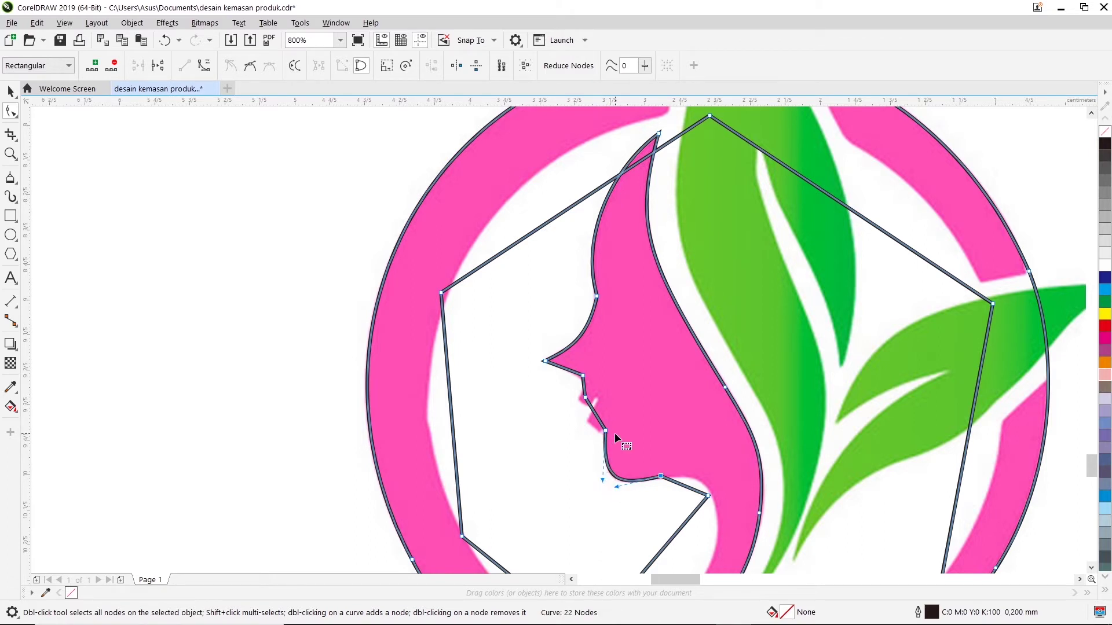
# Convert the lip segment to a curve and remove its unneeded node
pyautogui.rightClick(585, 398)
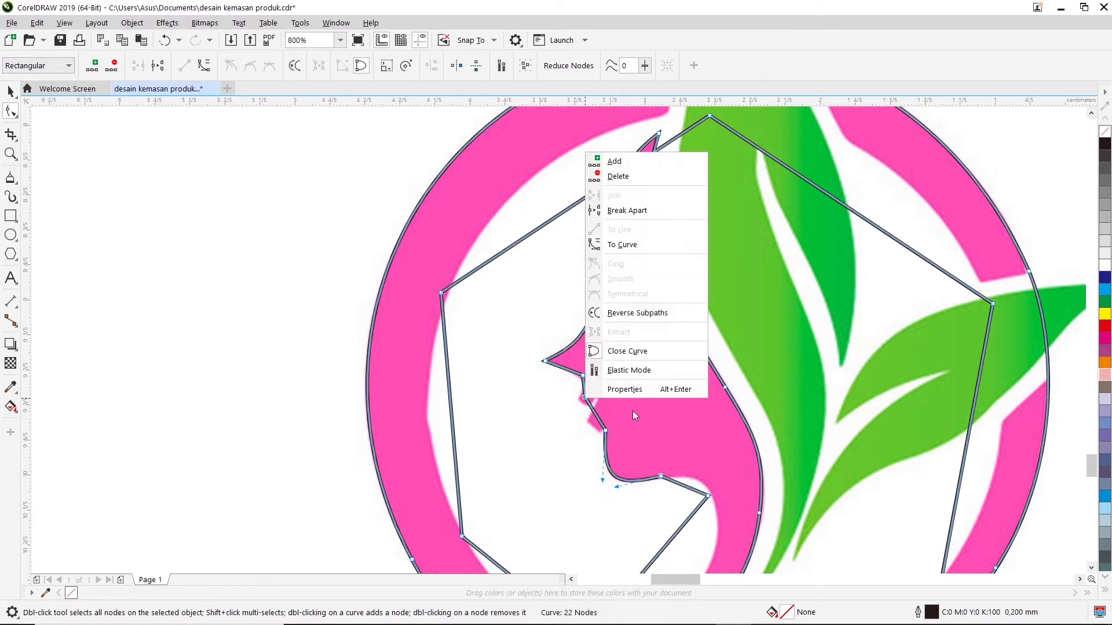
pyautogui.click(660, 252)
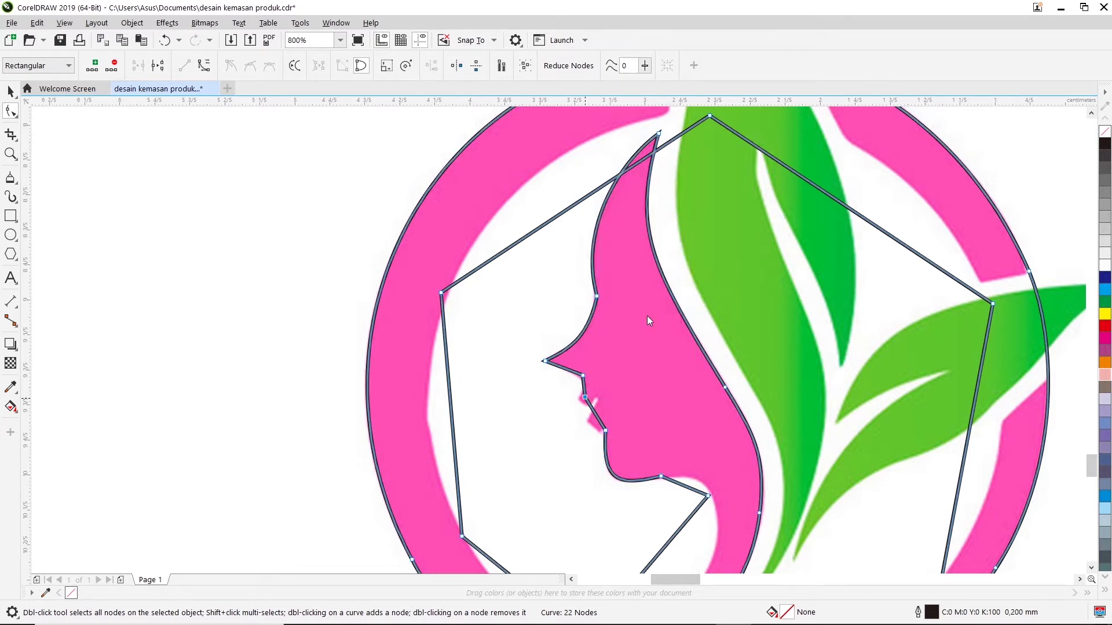
pyautogui.doubleClick(585, 397)
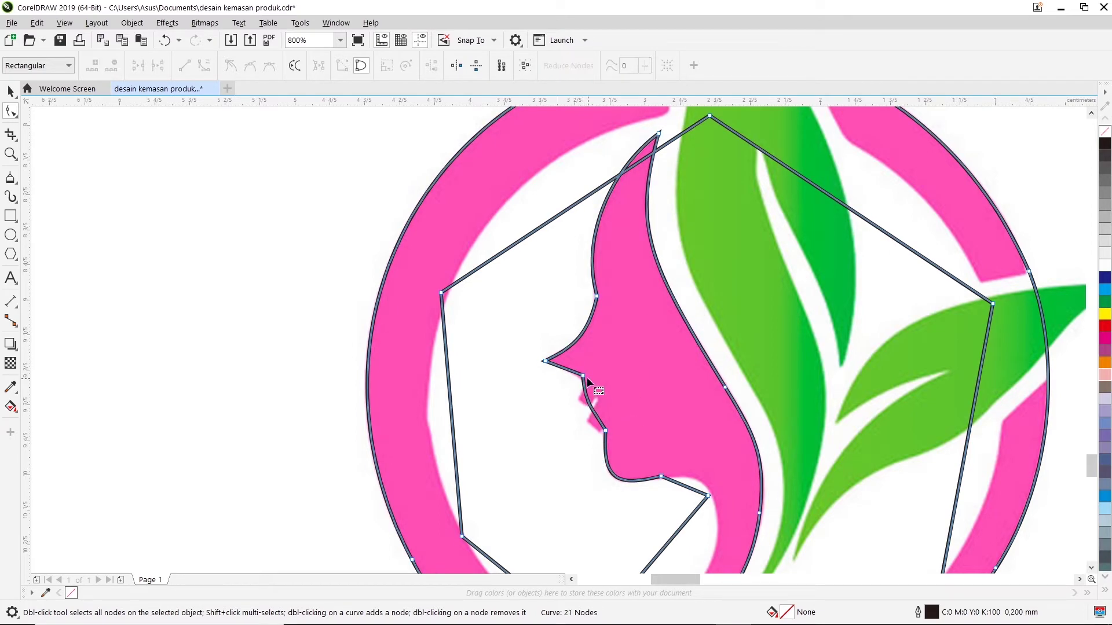
pyautogui.scroll(1, 585, 402)
# Bend the lip segment into an S-curve and make its lip node a sharp cusp
pyautogui.moveTo(594, 401)
pyautogui.mouseDown()
pyautogui.moveTo(571, 397)
pyautogui.moveTo(582, 381)
pyautogui.mouseUp()
pyautogui.moveTo(609, 431); pyautogui.dragTo(581, 403)
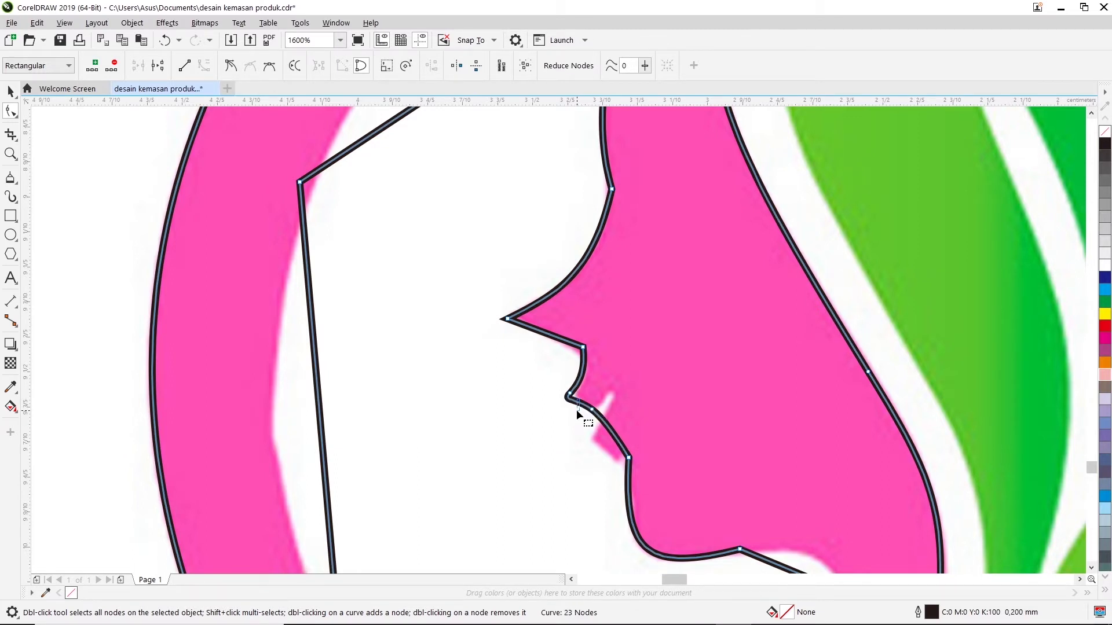
pyautogui.click(576, 404)
pyautogui.moveTo(576, 406); pyautogui.dragTo(609, 429)
pyautogui.rightClick(594, 411)
pyautogui.click(644, 276)
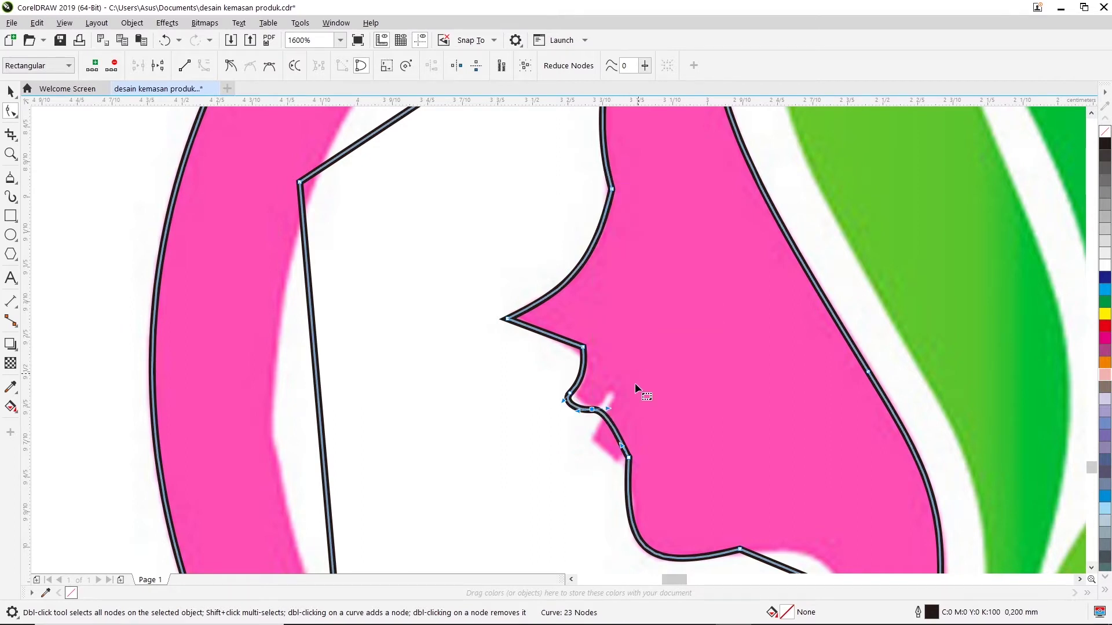
# Add a node to the lower lip segment and pull nodes to shape the lower lip and mouth corner
pyautogui.moveTo(613, 421); pyautogui.dragTo(618, 386)
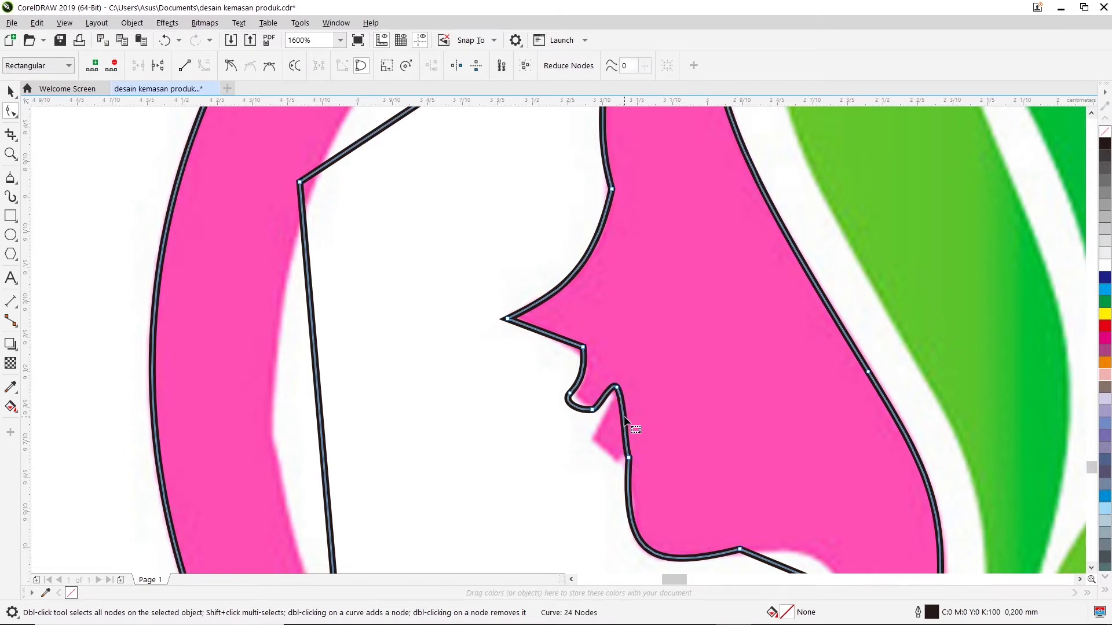
pyautogui.click(623, 420)
pyautogui.rightClick(624, 419)
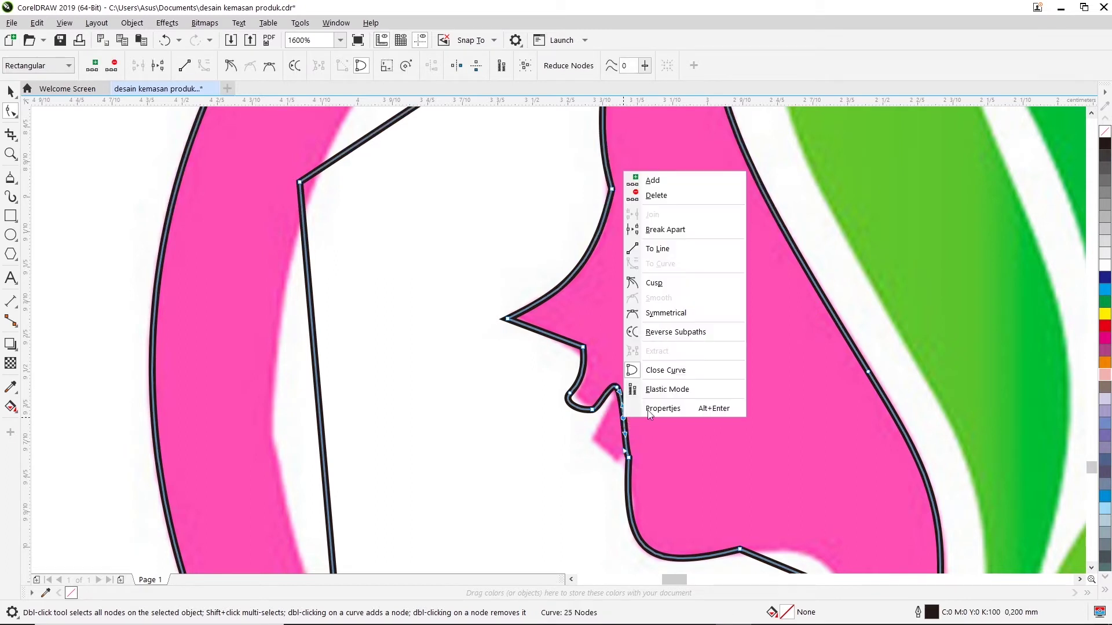
pyautogui.click(684, 248)
pyautogui.moveTo(622, 418); pyautogui.dragTo(625, 400)
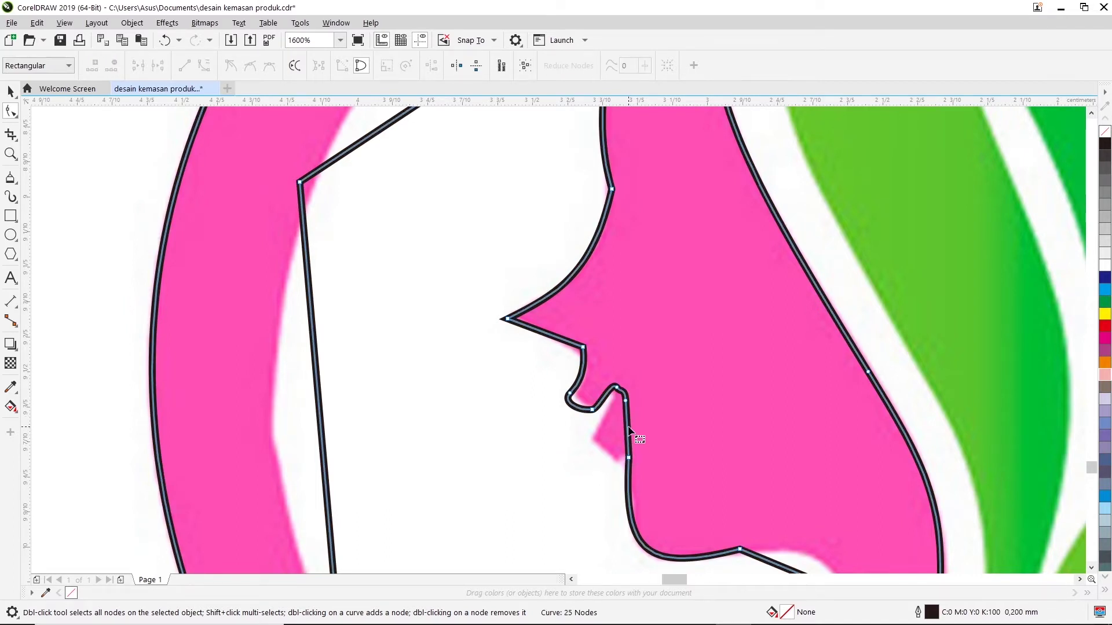
pyautogui.moveTo(629, 429); pyautogui.dragTo(597, 438)
pyautogui.scroll(2, 624, 401)
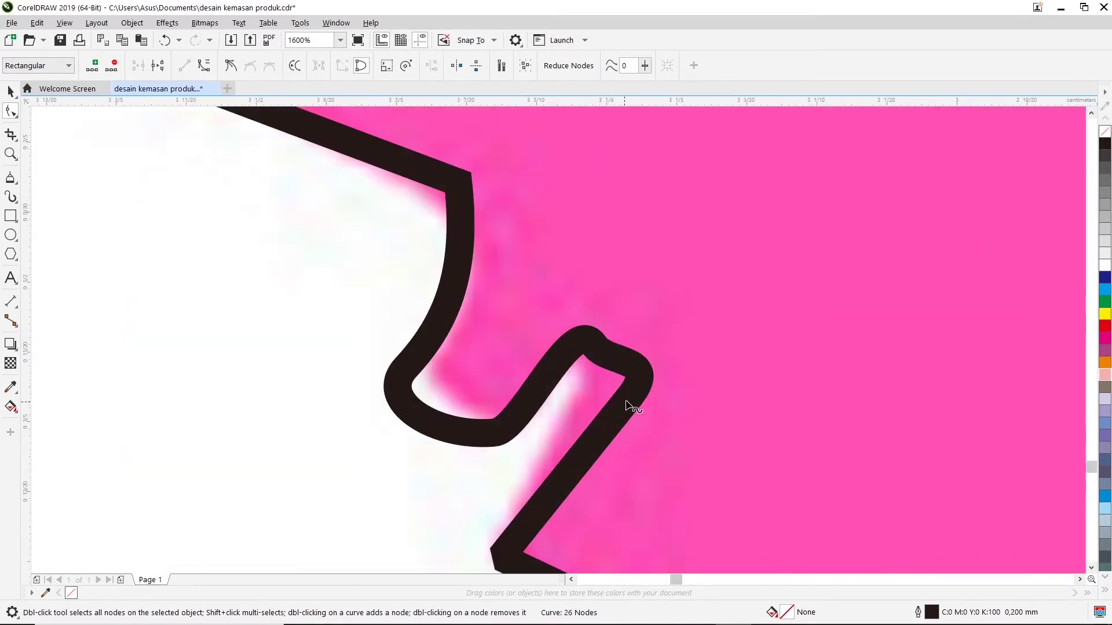
pyautogui.moveTo(629, 399)
pyautogui.mouseDown()
pyautogui.moveTo(587, 401)
pyautogui.moveTo(614, 369)
pyautogui.mouseUp()
# Convert the segment under the lip into a curve
pyautogui.scroll(-2, 613, 370)
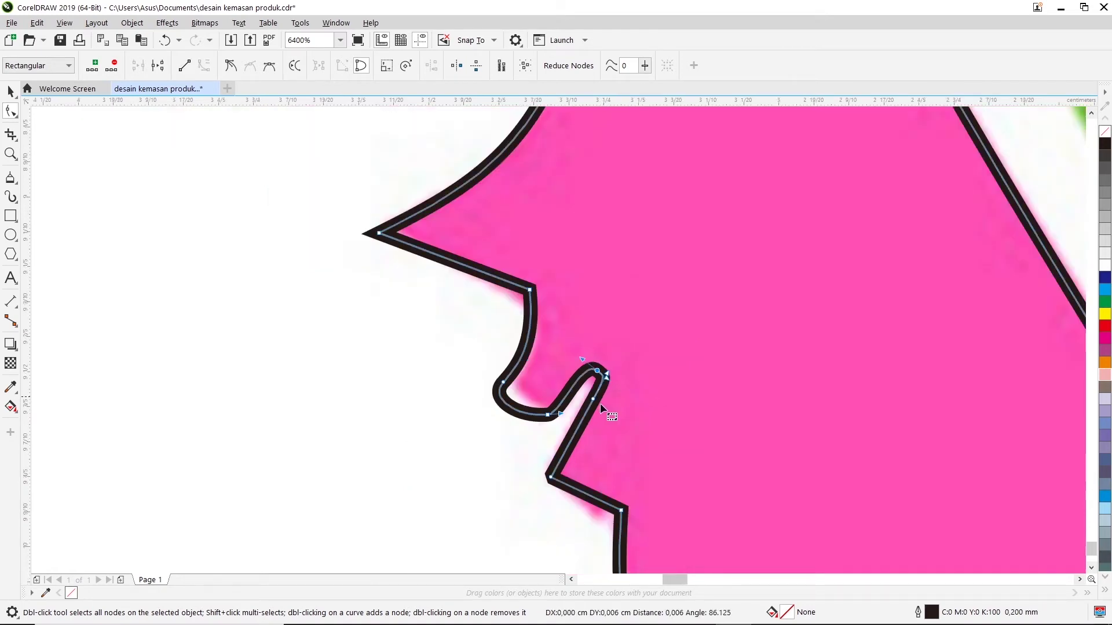
pyautogui.scroll(-2, 602, 447)
pyautogui.scroll(2, 602, 448)
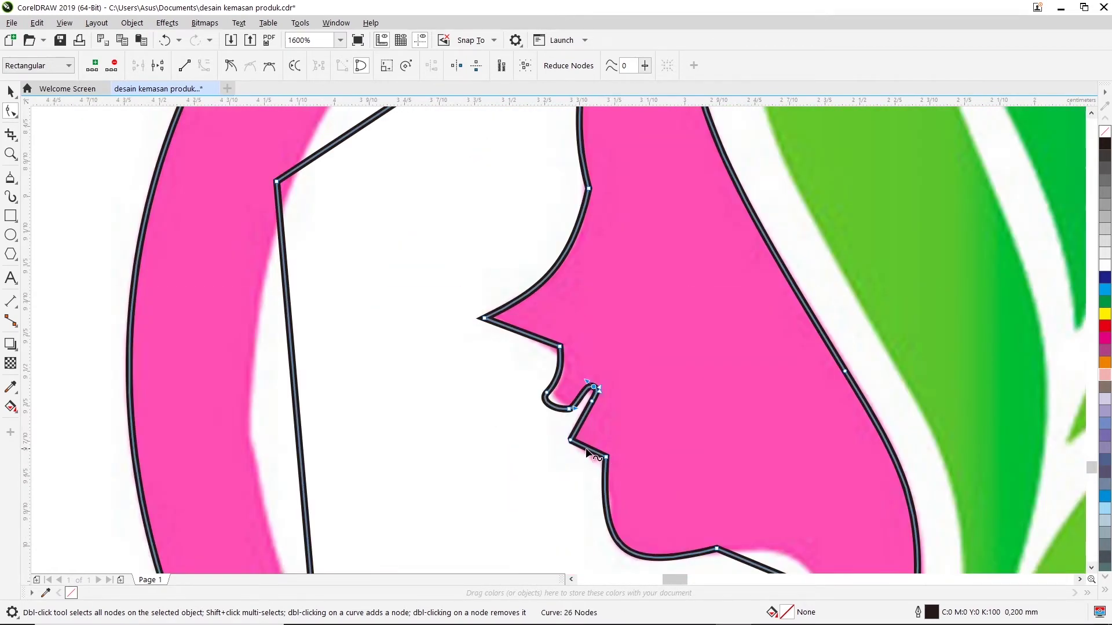
pyautogui.scroll(1, 591, 452)
pyautogui.scroll(1, 591, 452)
pyautogui.rightClick(591, 452)
pyautogui.click(666, 290)
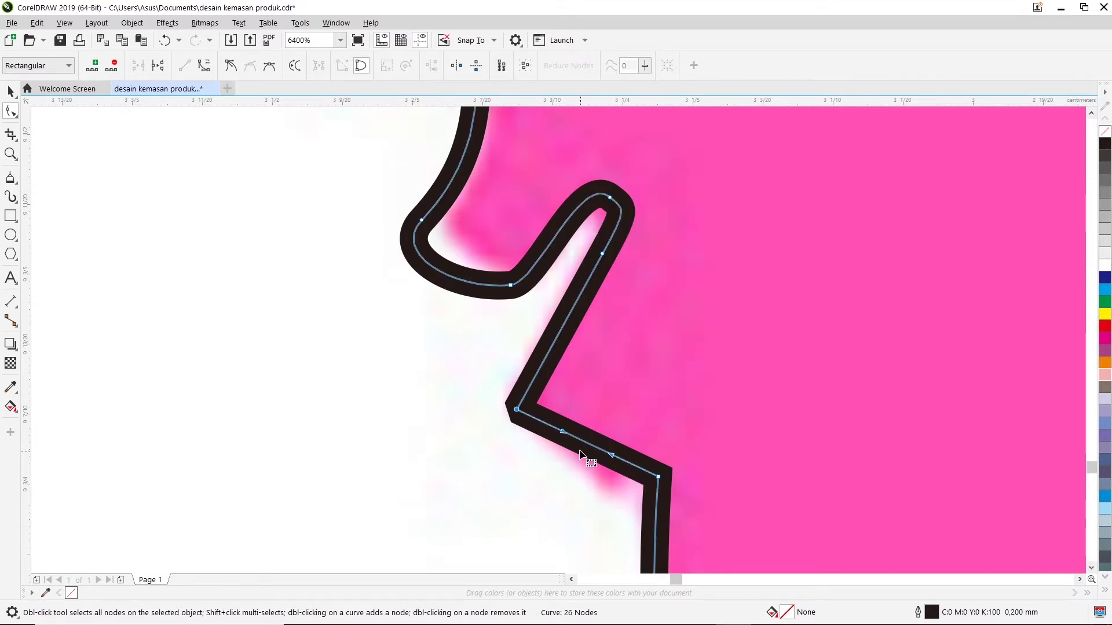
# Drag the chin segment's handles so the chin curve matches the magenta profile
pyautogui.moveTo(563, 431); pyautogui.dragTo(503, 436)
pyautogui.moveTo(612, 456); pyautogui.dragTo(605, 493)
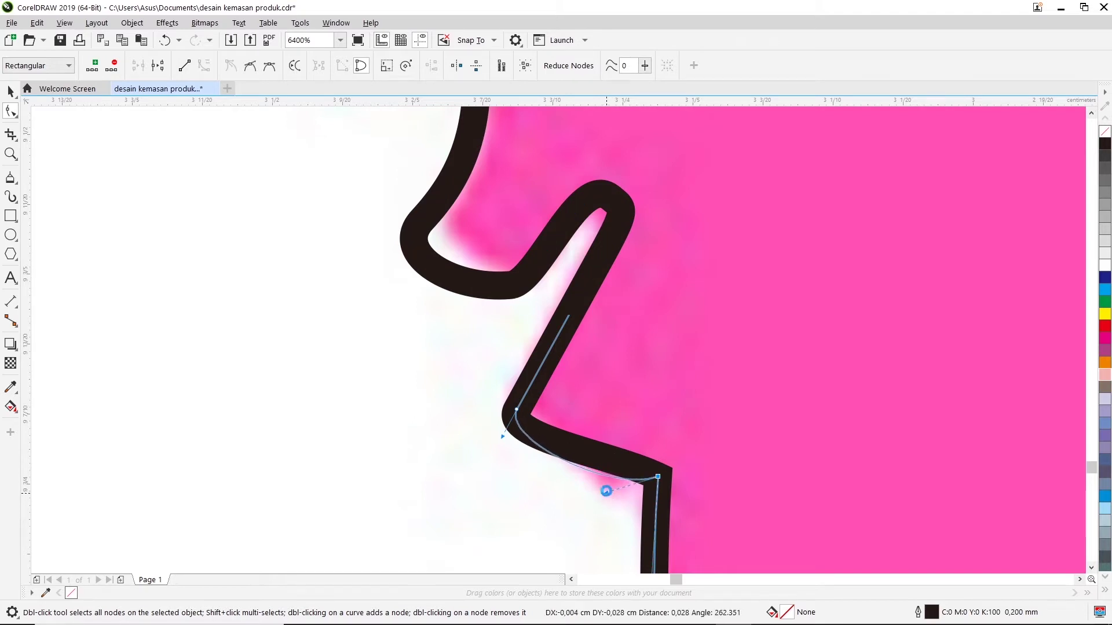
pyautogui.moveTo(606, 495); pyautogui.dragTo(603, 489)
pyautogui.moveTo(517, 409)
pyautogui.mouseDown()
pyautogui.moveTo(523, 400)
pyautogui.moveTo(503, 440)
pyautogui.mouseUp()
pyautogui.scroll(-2, 503, 440)
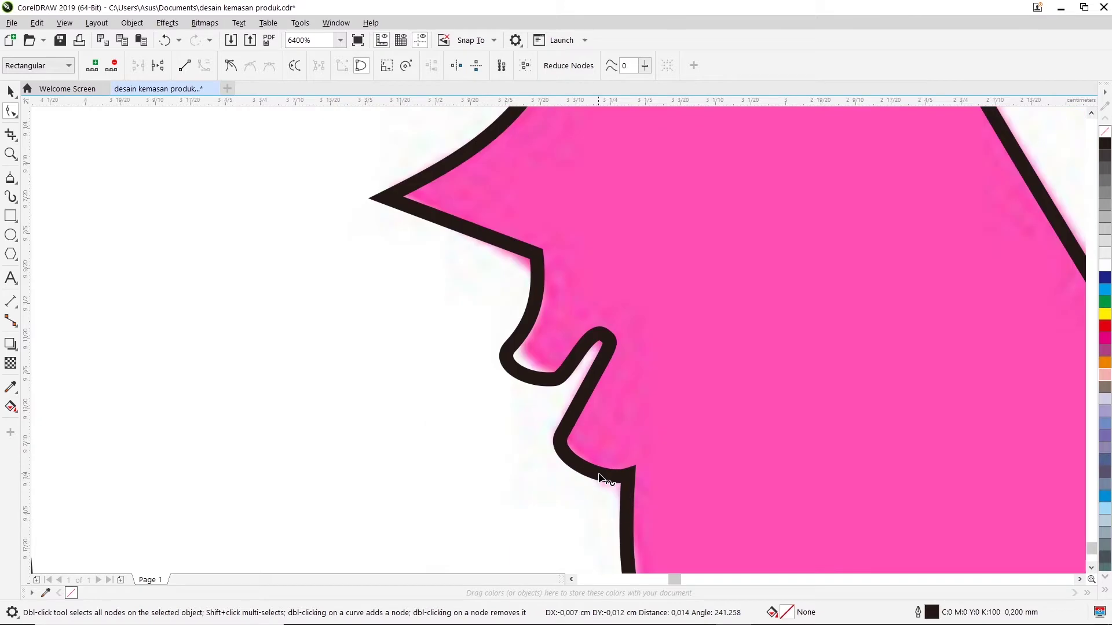
pyautogui.scroll(-3, 657, 467)
pyautogui.scroll(-2, 657, 466)
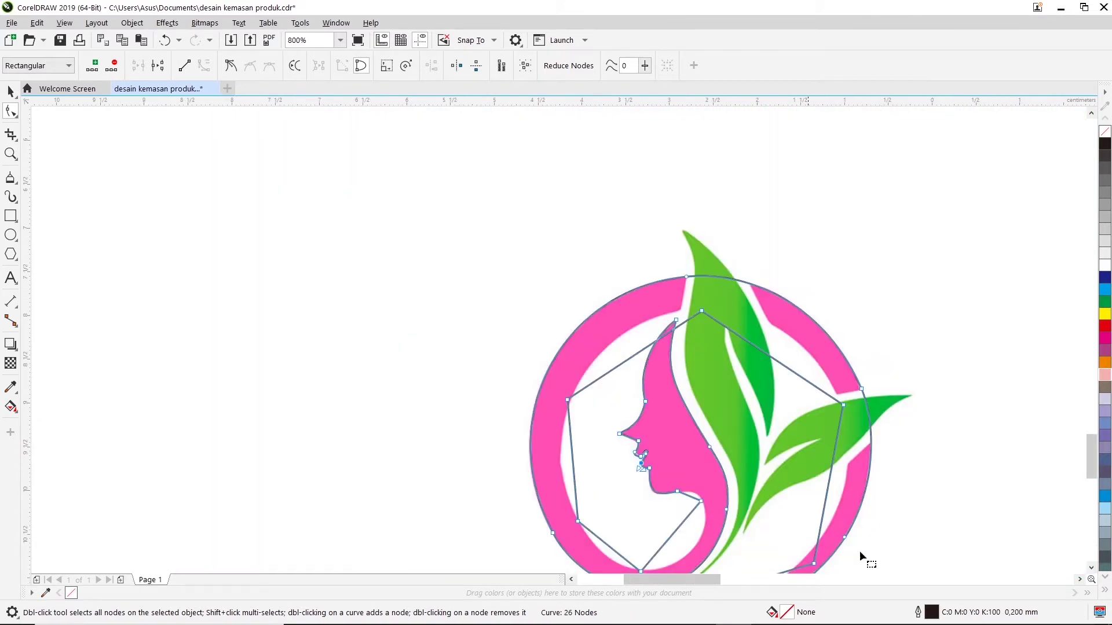
pyautogui.moveTo(1091, 456); pyautogui.dragTo(1091, 480)
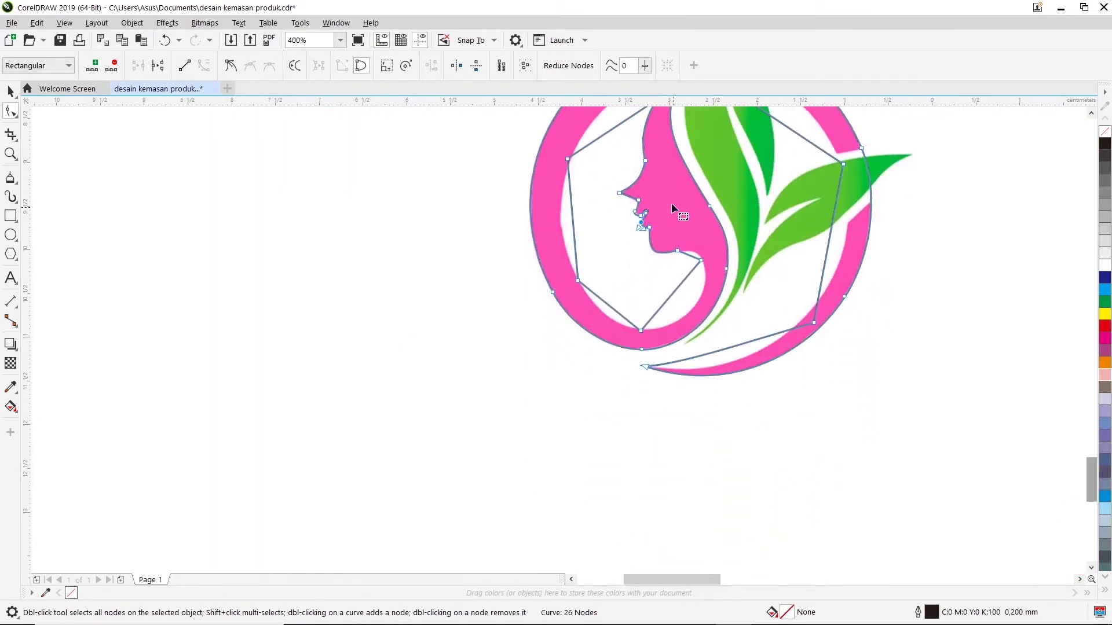
# Convert the lower face segment to a curve and bow it along the neck and ring's inner edge
pyautogui.scroll(1, 673, 206)
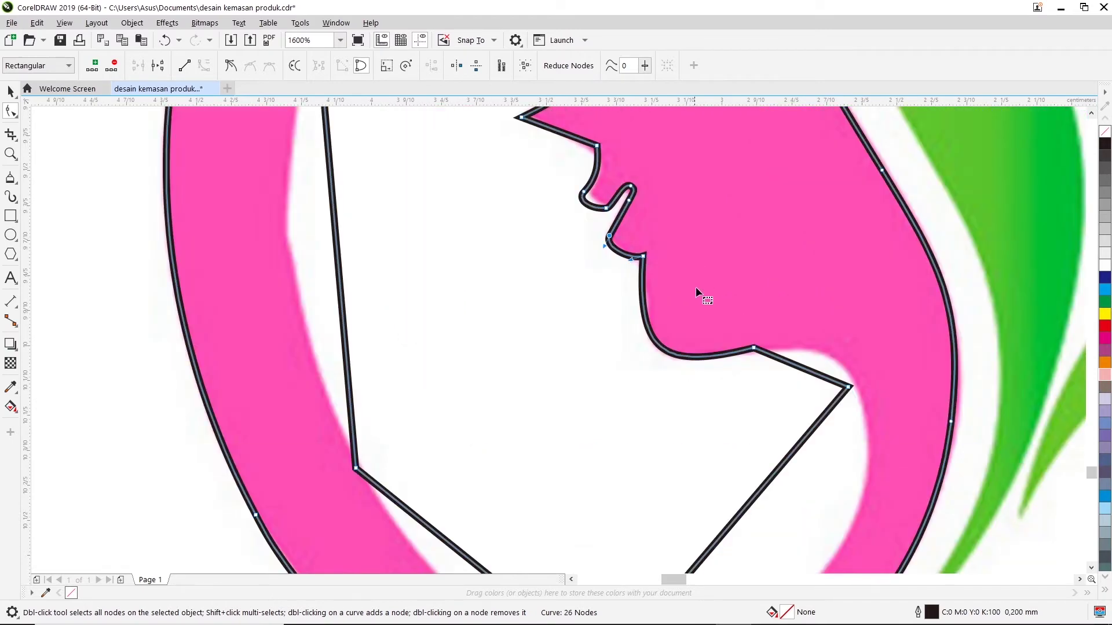
pyautogui.rightClick(849, 393)
pyautogui.click(909, 241)
pyautogui.scroll(-2, 853, 370)
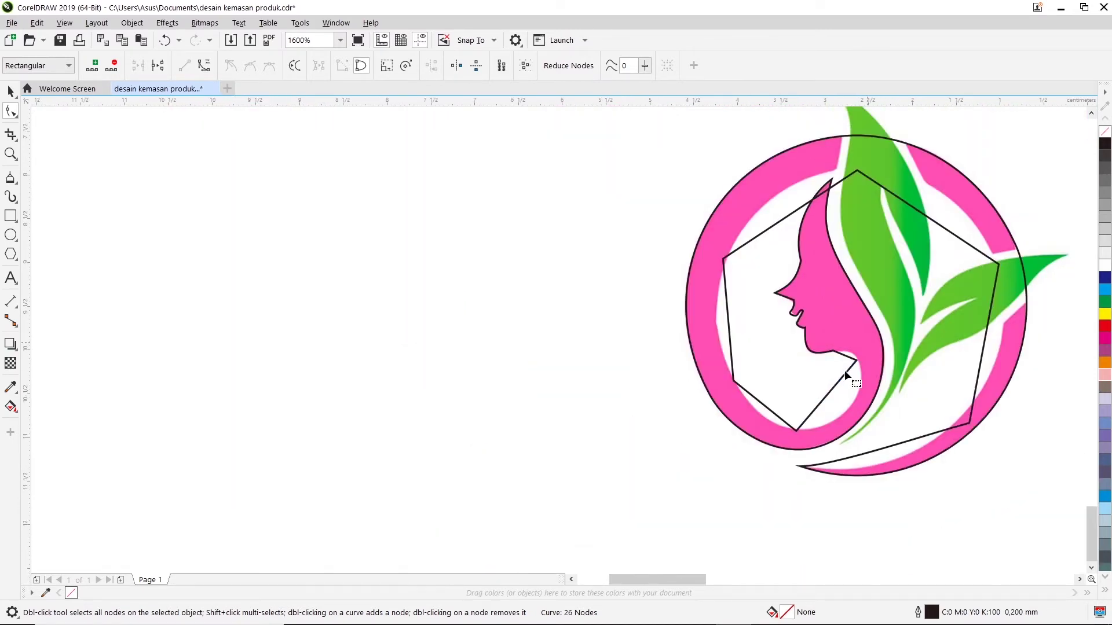
pyautogui.scroll(1, 831, 392)
pyautogui.moveTo(841, 383); pyautogui.dragTo(825, 429)
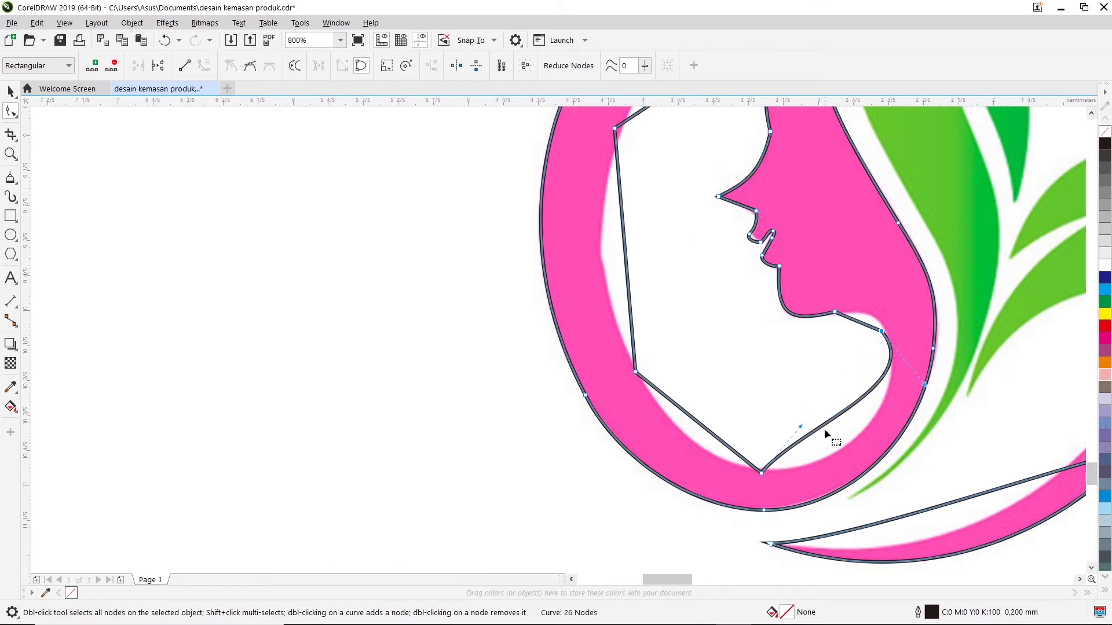
pyautogui.moveTo(800, 428); pyautogui.dragTo(855, 475)
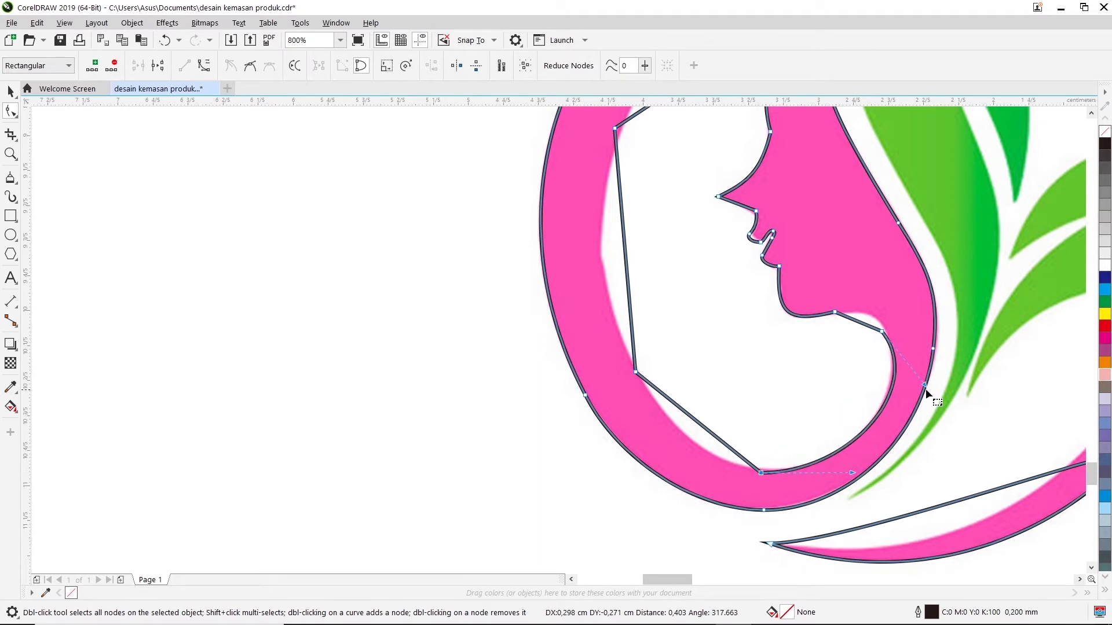
pyautogui.moveTo(925, 383); pyautogui.dragTo(922, 374)
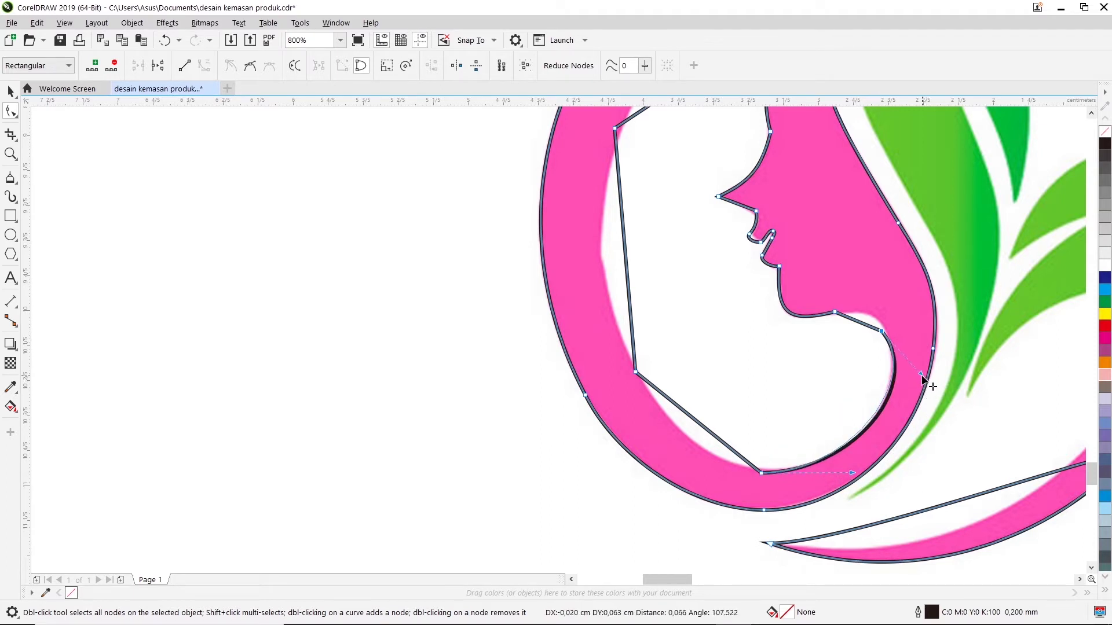
pyautogui.scroll(2, 878, 294)
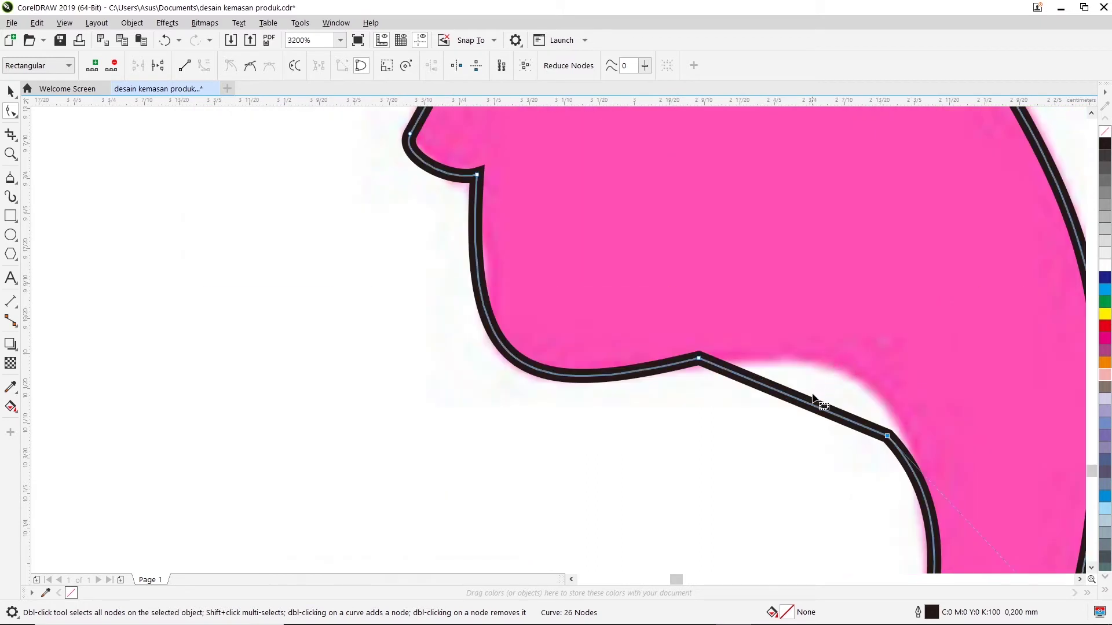
# Curve the straight segment under the chin along the neck edge and remove its extra node
pyautogui.click(795, 401)
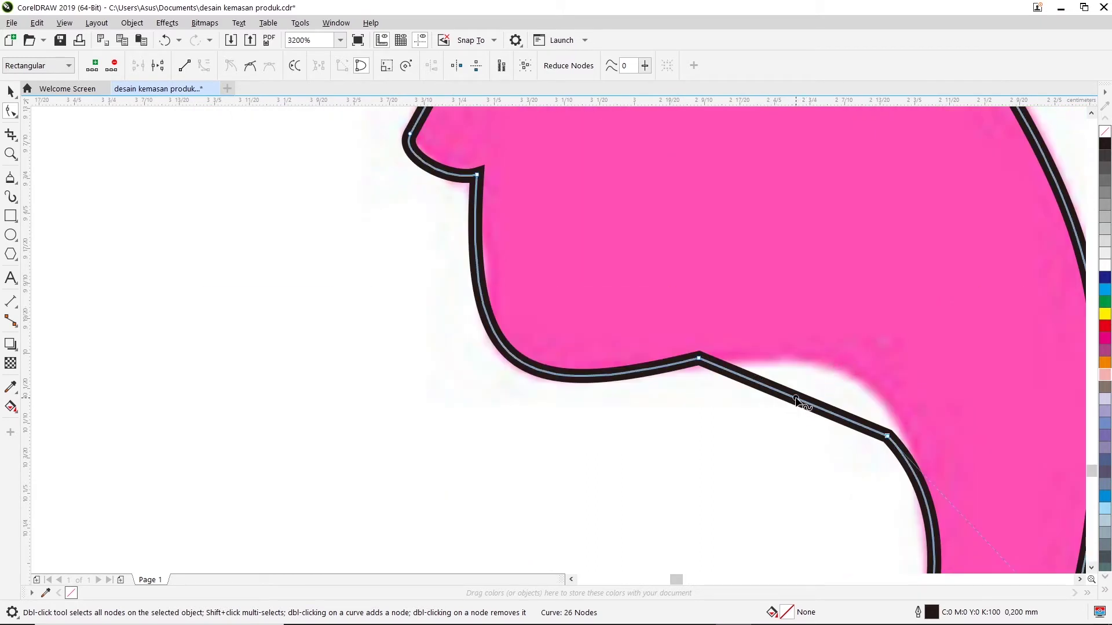
pyautogui.rightClick(795, 399)
pyautogui.click(860, 243)
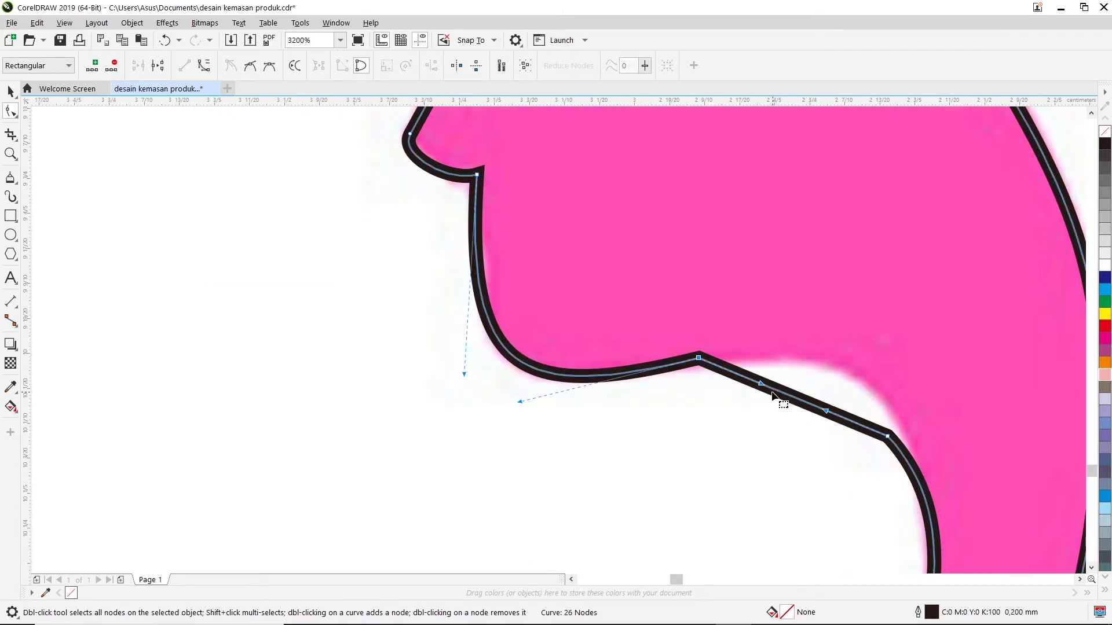
pyautogui.moveTo(773, 387)
pyautogui.mouseDown()
pyautogui.moveTo(807, 407)
pyautogui.moveTo(858, 392)
pyautogui.mouseUp()
pyautogui.moveTo(914, 476); pyautogui.dragTo(929, 503)
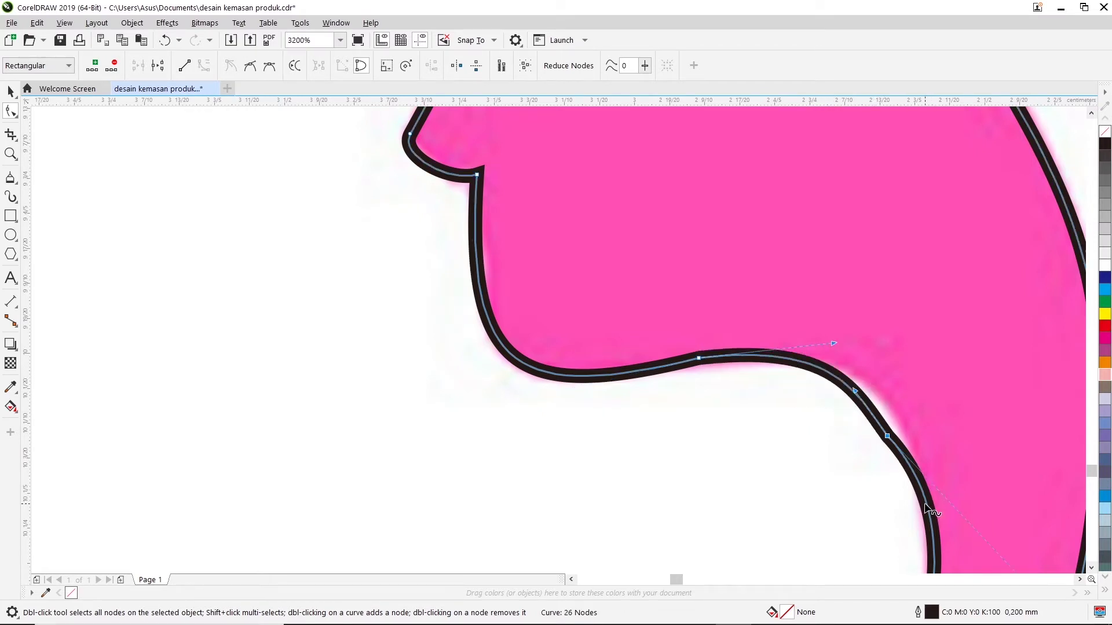
pyautogui.click(926, 505)
pyautogui.doubleClick(888, 436)
pyautogui.scroll(-1, 894, 441)
pyautogui.click(801, 399)
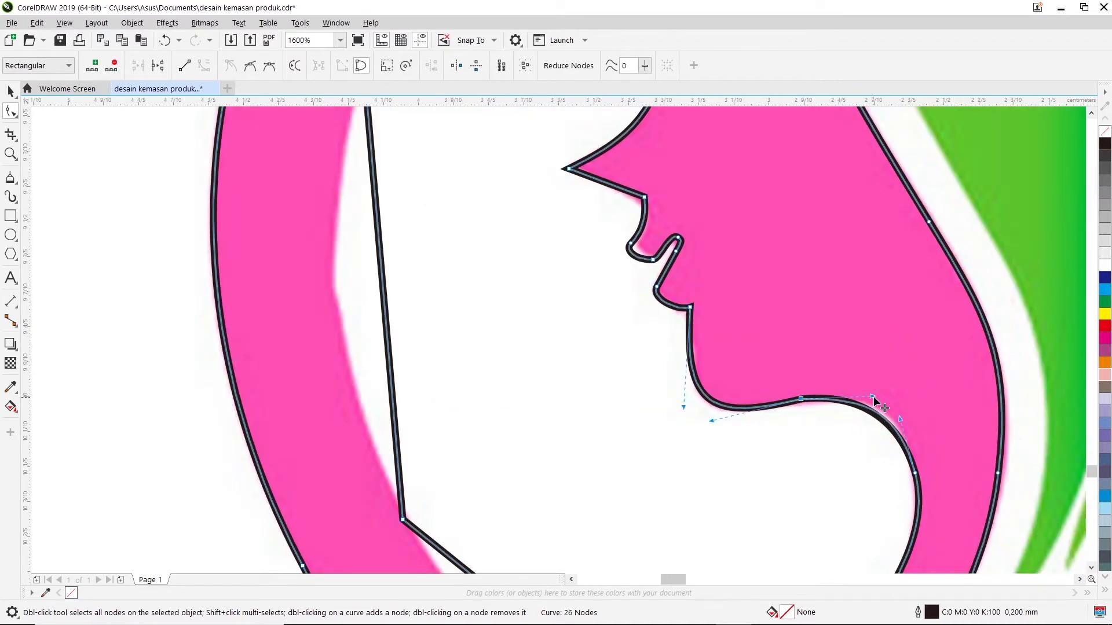
pyautogui.scroll(-1, 922, 409)
pyautogui.scroll(-3, 929, 457)
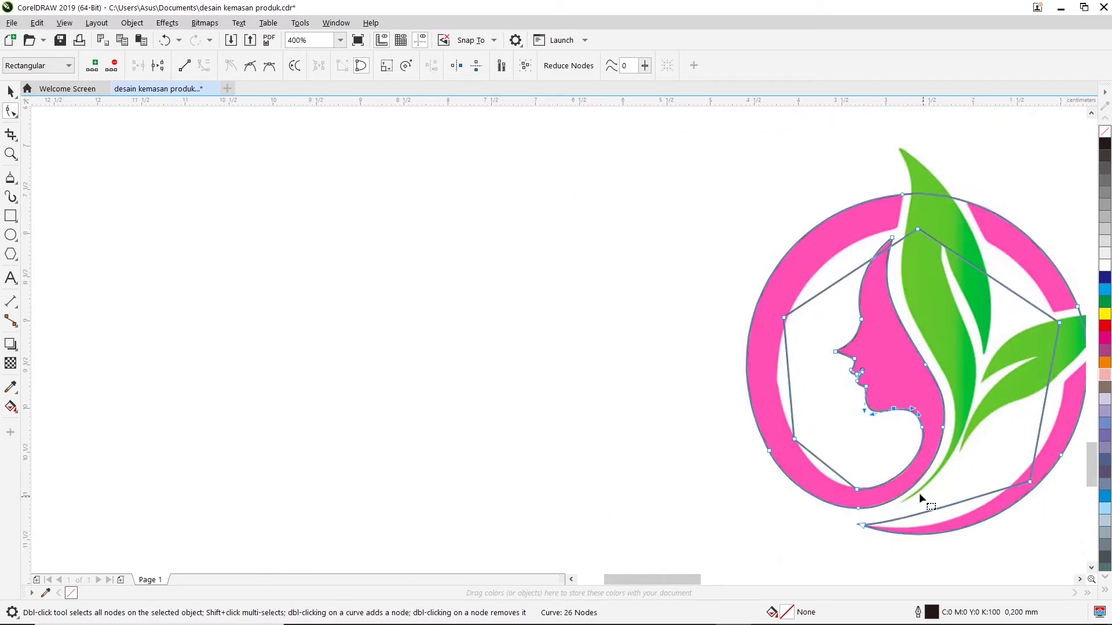
pyautogui.scroll(2, 827, 447)
# Convert the lower-left segment to a curve, drop a node, and bow it along the inner ring edge
pyautogui.rightClick(821, 491)
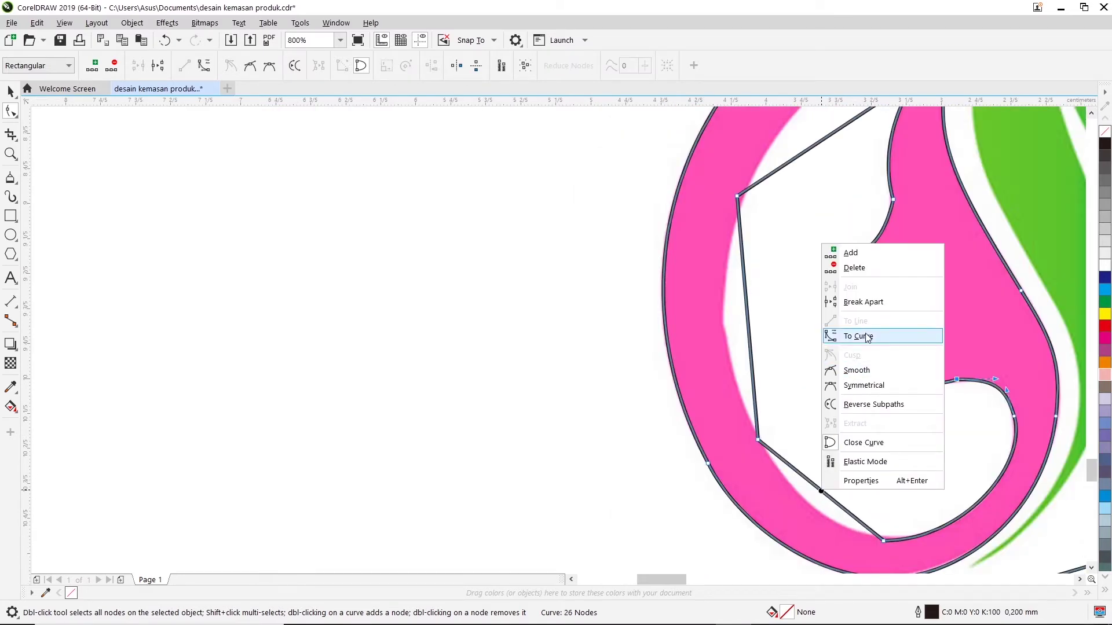
pyautogui.click(867, 337)
pyautogui.doubleClick(756, 439)
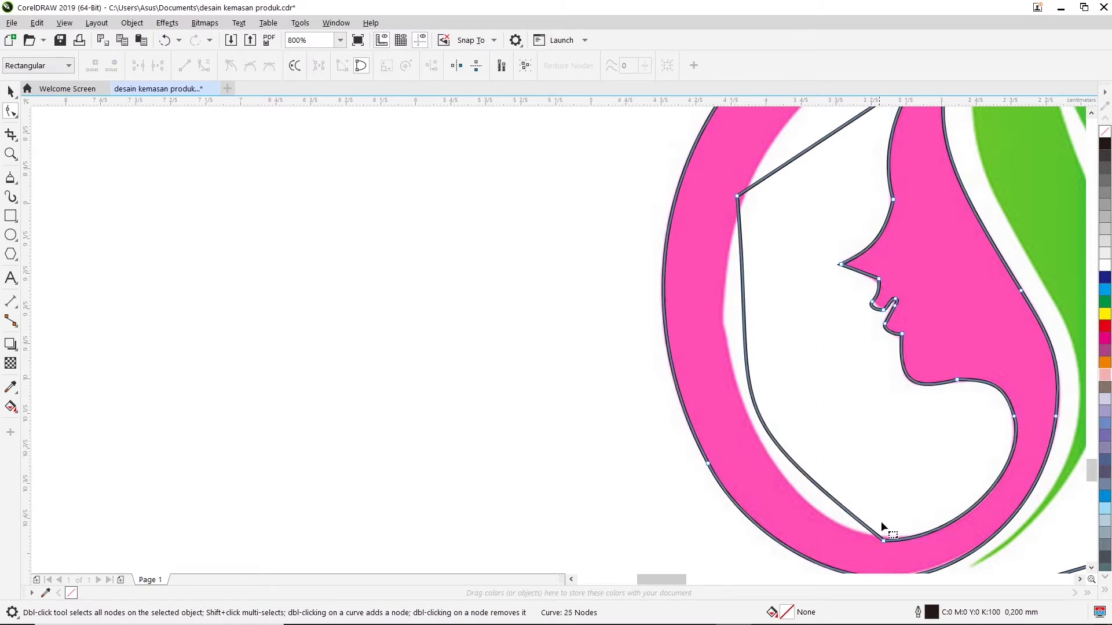
pyautogui.click(883, 541)
pyautogui.click(708, 412)
pyautogui.click(881, 540)
pyautogui.moveTo(723, 409); pyautogui.dragTo(758, 514)
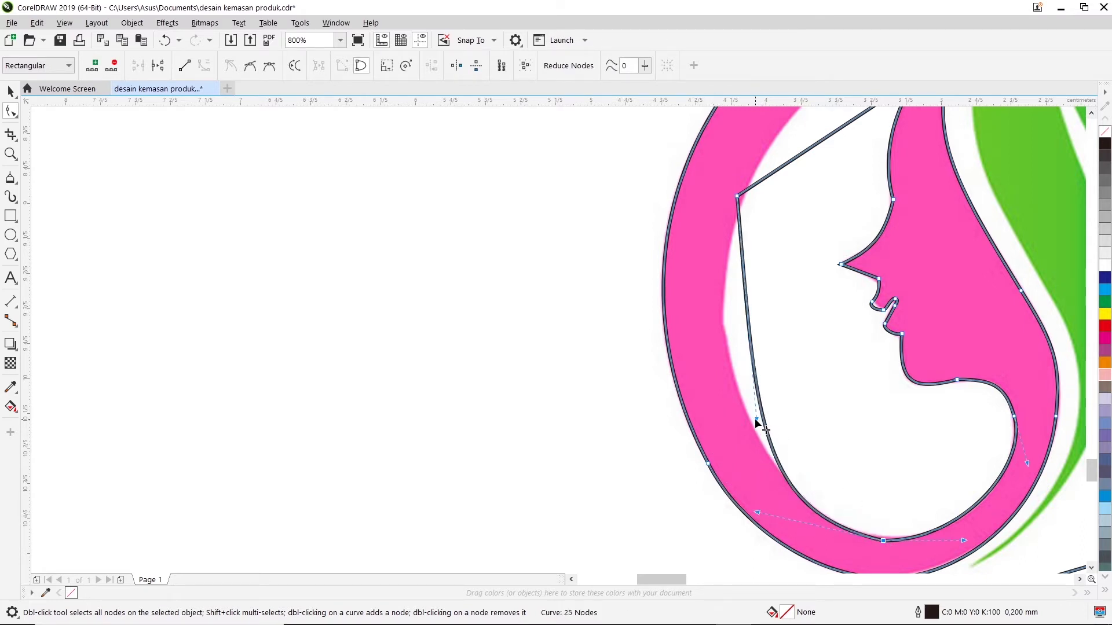
pyautogui.moveTo(755, 417)
pyautogui.mouseDown()
pyautogui.moveTo(669, 313)
pyautogui.moveTo(690, 330)
pyautogui.mouseUp()
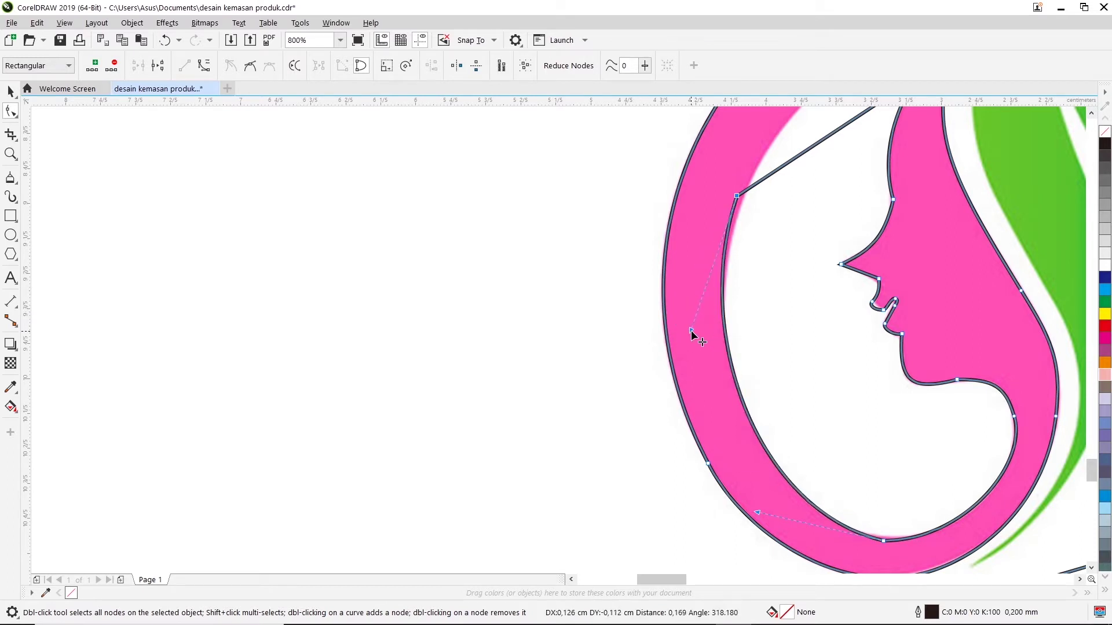
# Add a node on the lower inner curve, delete the bottom node, and set the new node on the ring edge
pyautogui.click(936, 527)
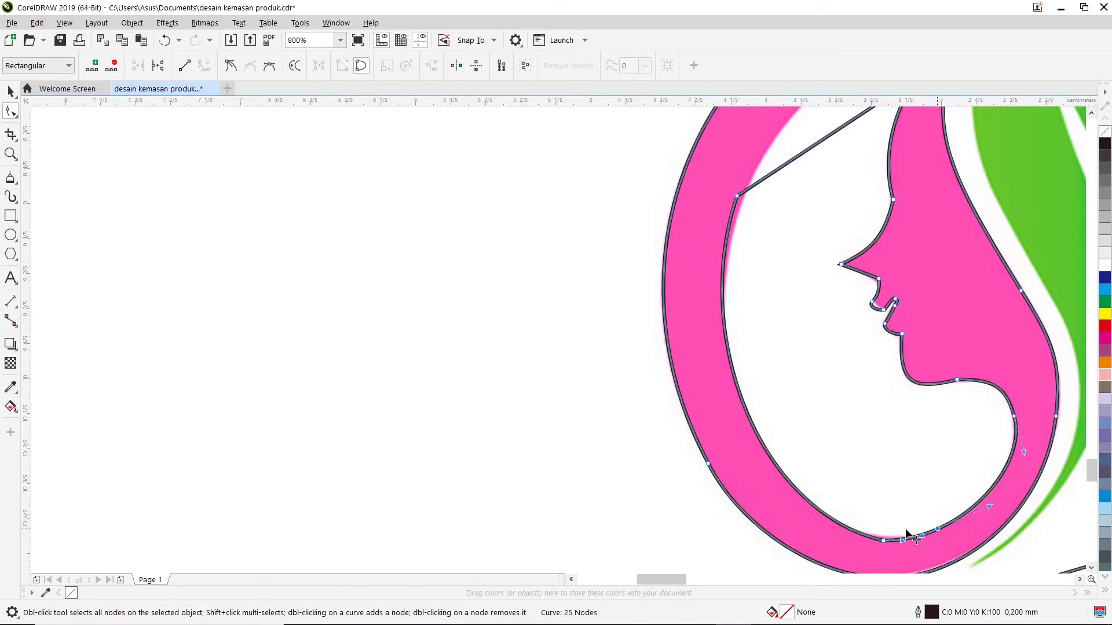
pyautogui.doubleClick(827, 514)
pyautogui.click(883, 540)
pyautogui.press('Delete')
pyautogui.moveTo(831, 515); pyautogui.dragTo(827, 512)
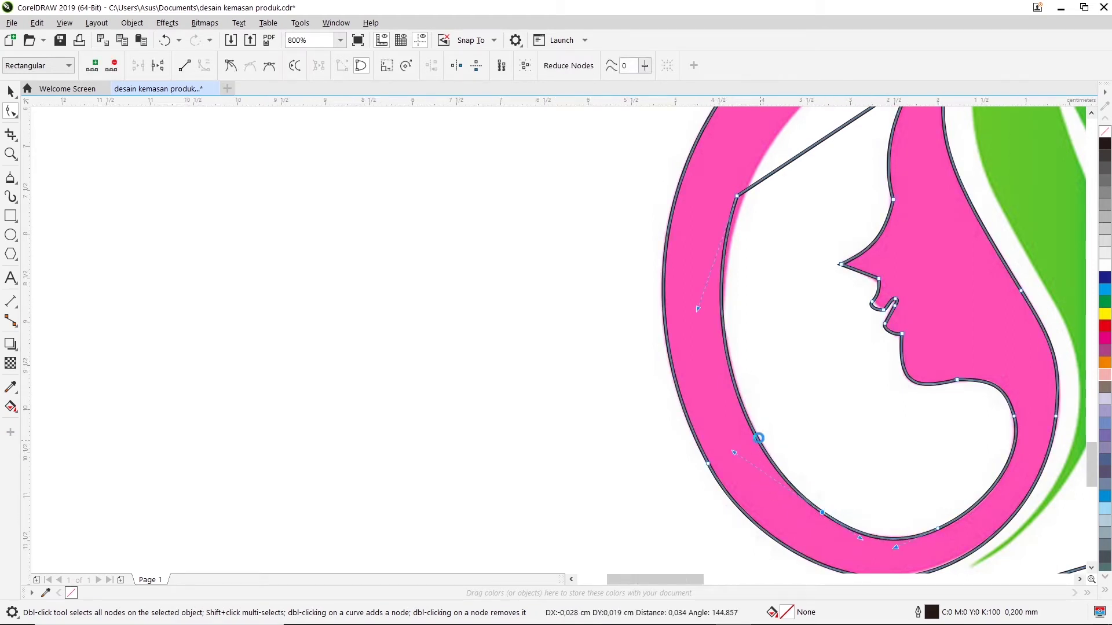
pyautogui.scroll(-2, 759, 438)
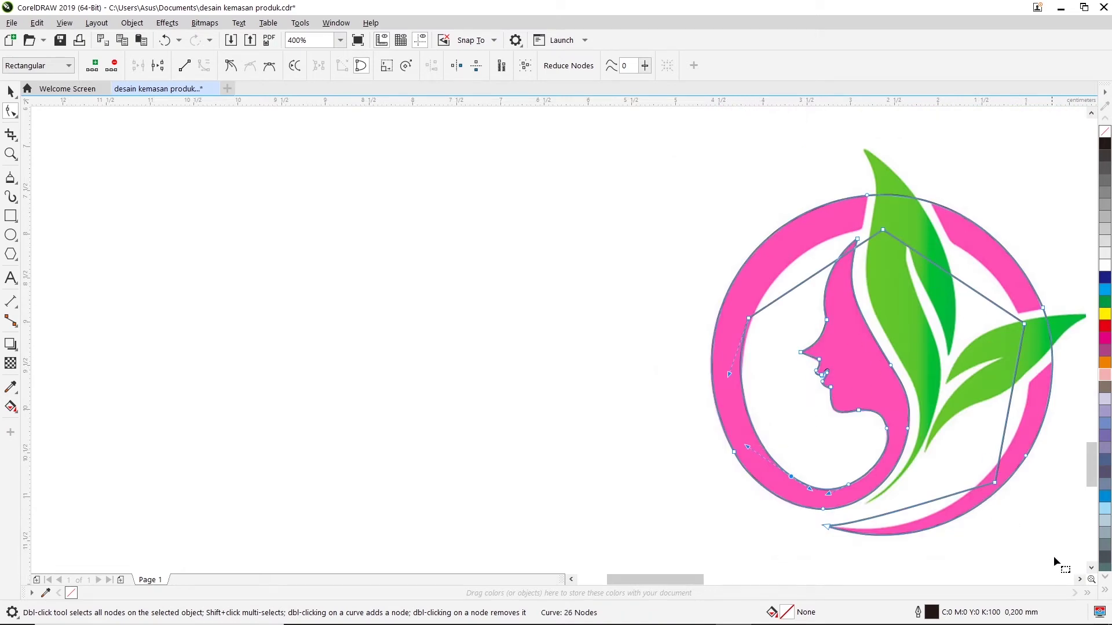
pyautogui.click(1079, 579)
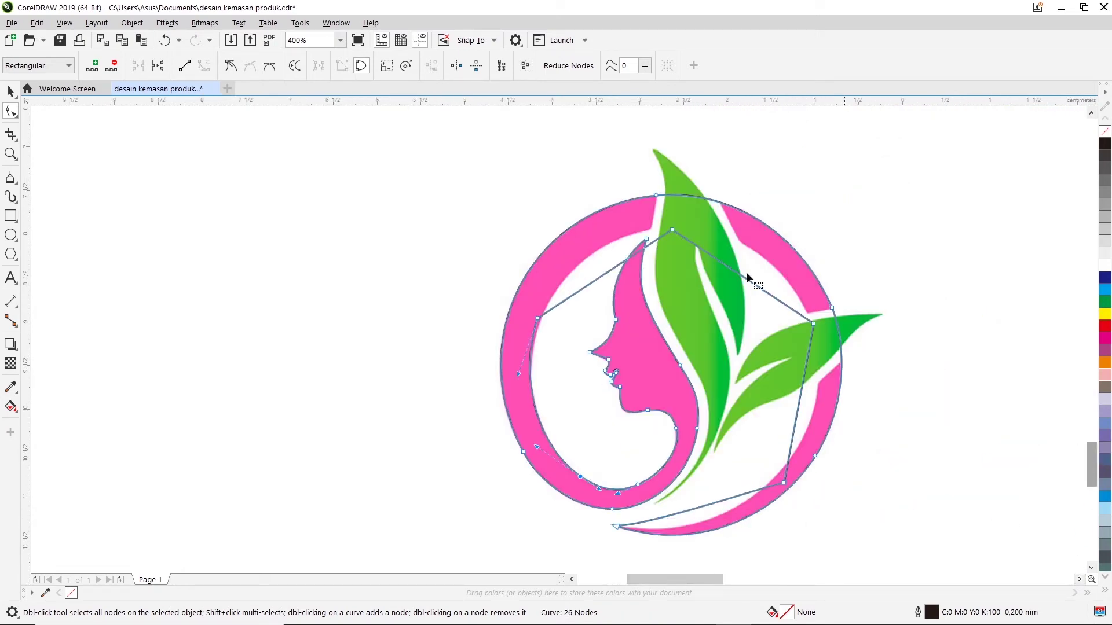
pyautogui.scroll(2, 619, 211)
# Move the upper-left corner node and curve the upper-left segment along the inner ring
pyautogui.moveTo(701, 248); pyautogui.dragTo(680, 245)
pyautogui.moveTo(628, 298); pyautogui.dragTo(628, 298)
pyautogui.rightClick(604, 306)
pyautogui.press('Escape')
pyautogui.click(581, 328)
pyautogui.moveTo(573, 335); pyautogui.dragTo(554, 301)
pyautogui.click(499, 387)
pyautogui.scroll(-1, 626, 346)
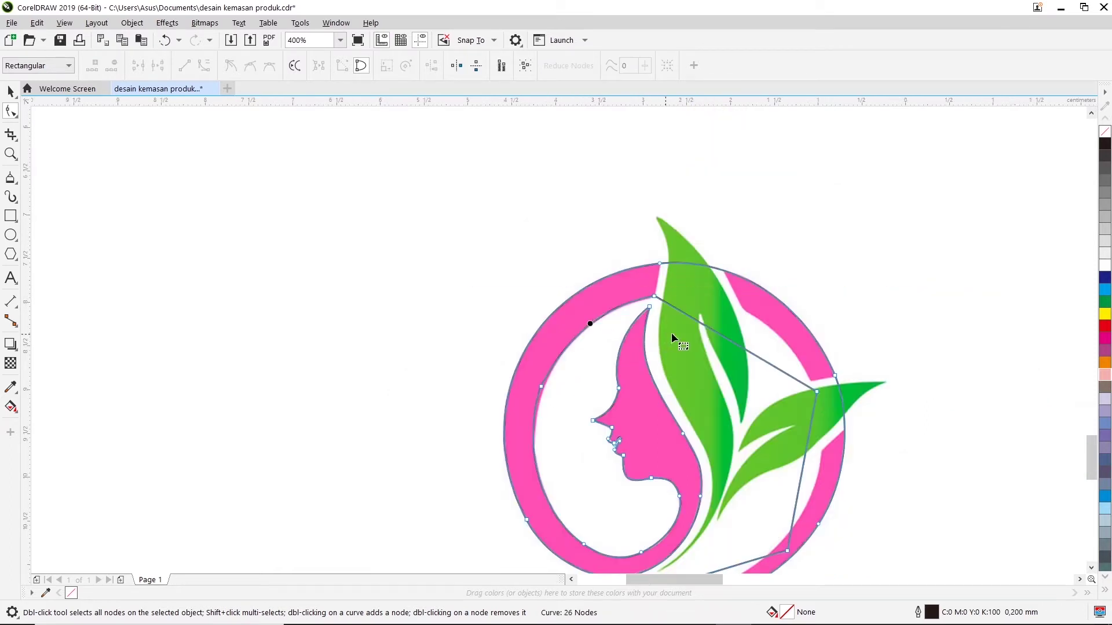
pyautogui.moveTo(814, 389); pyautogui.dragTo(812, 381)
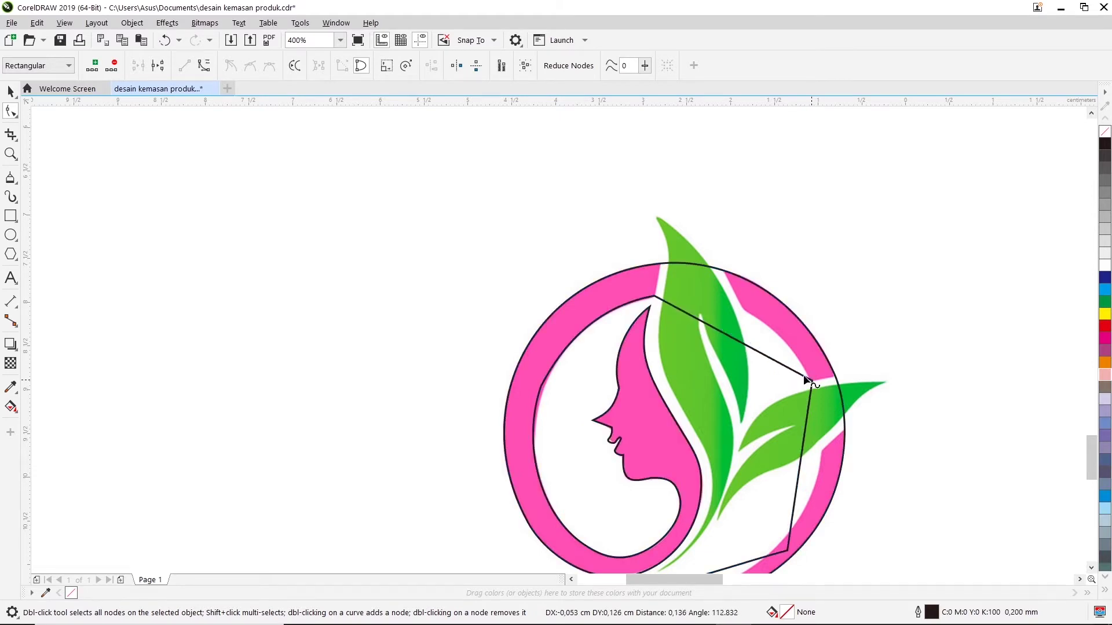
# Convert the top segment over the leaf to a curve arching along the ring's inner edge
pyautogui.rightClick(726, 335)
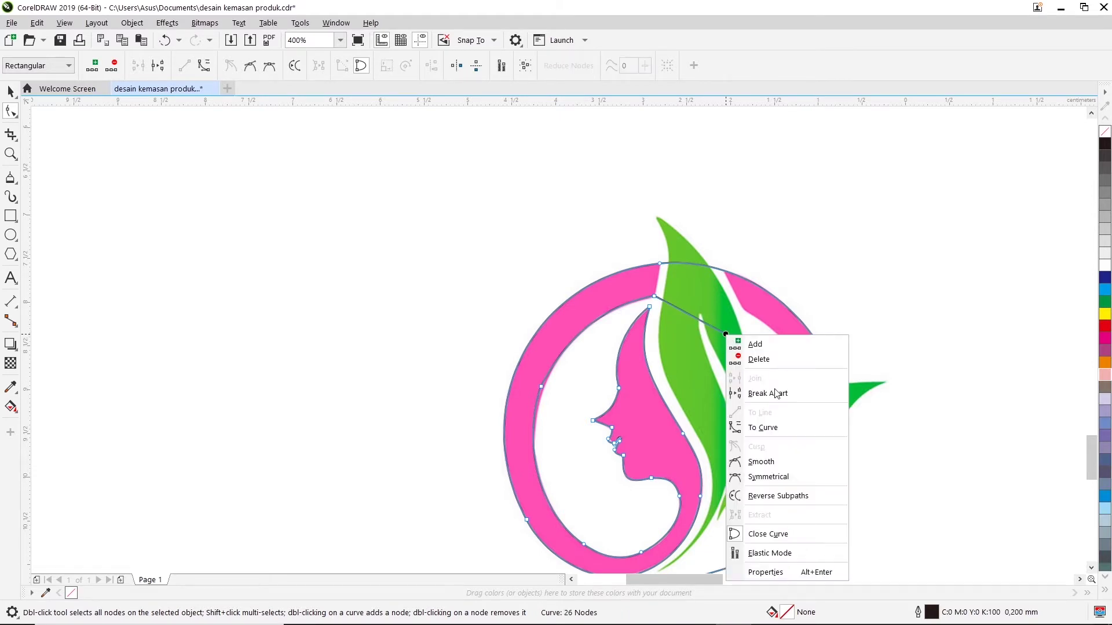
pyautogui.click(763, 428)
pyautogui.moveTo(710, 327)
pyautogui.mouseDown()
pyautogui.moveTo(731, 304)
pyautogui.moveTo(791, 338)
pyautogui.mouseUp()
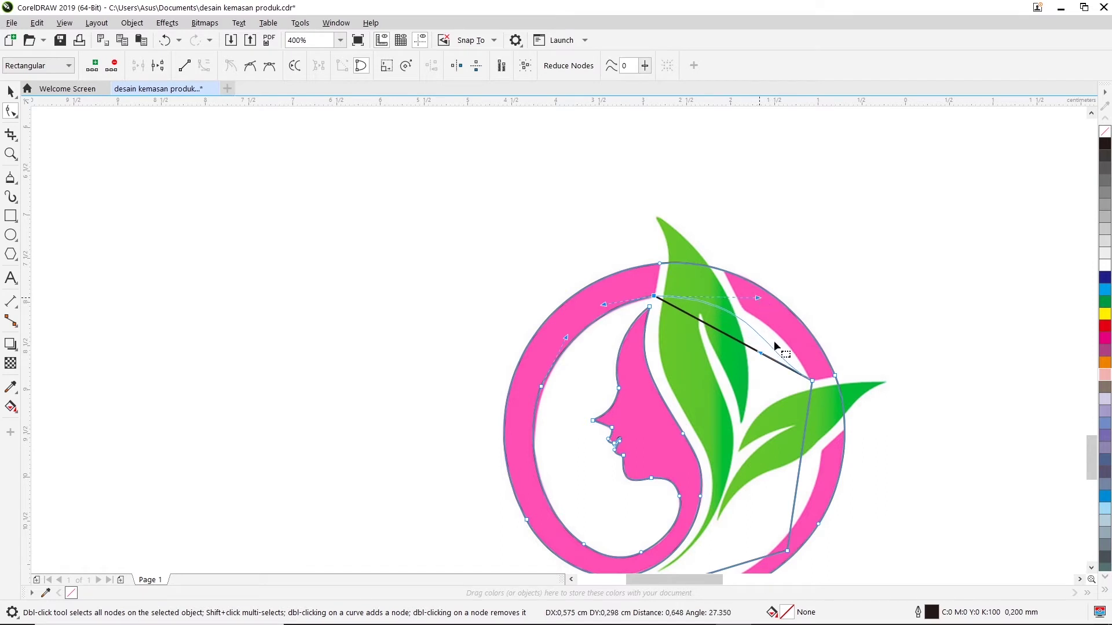
pyautogui.moveTo(791, 339)
pyautogui.mouseDown()
pyautogui.moveTo(764, 318)
pyautogui.moveTo(781, 331)
pyautogui.mouseUp()
pyautogui.click(845, 398)
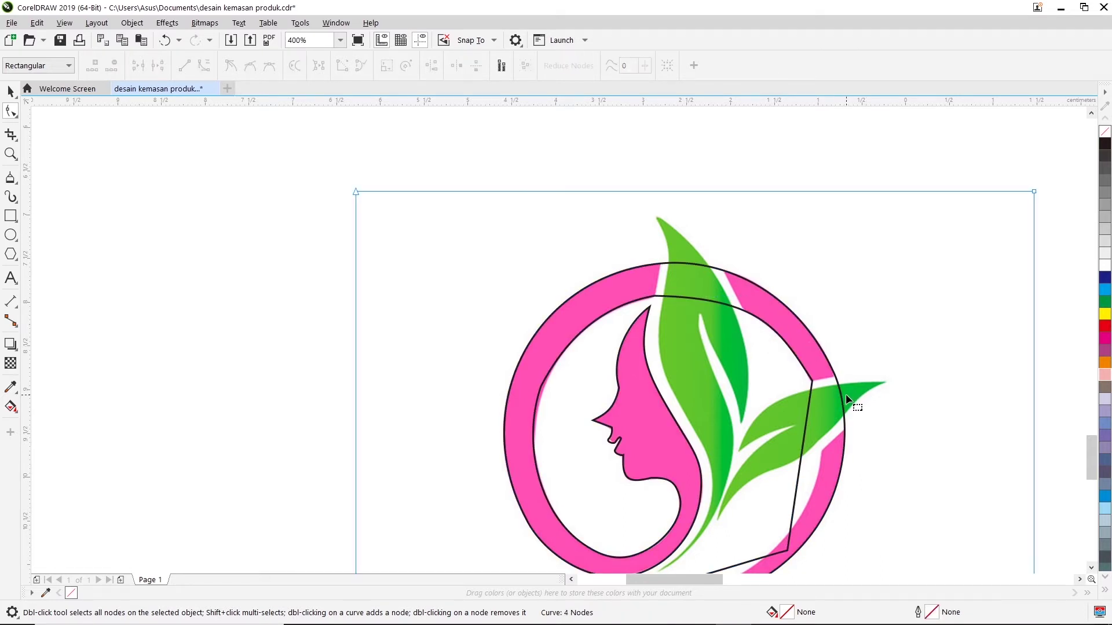
pyautogui.click(694, 298)
# Add a node on the inner arc above the head and drag the arc's nodes and handles onto the ring edge
pyautogui.scroll(2, 689, 294)
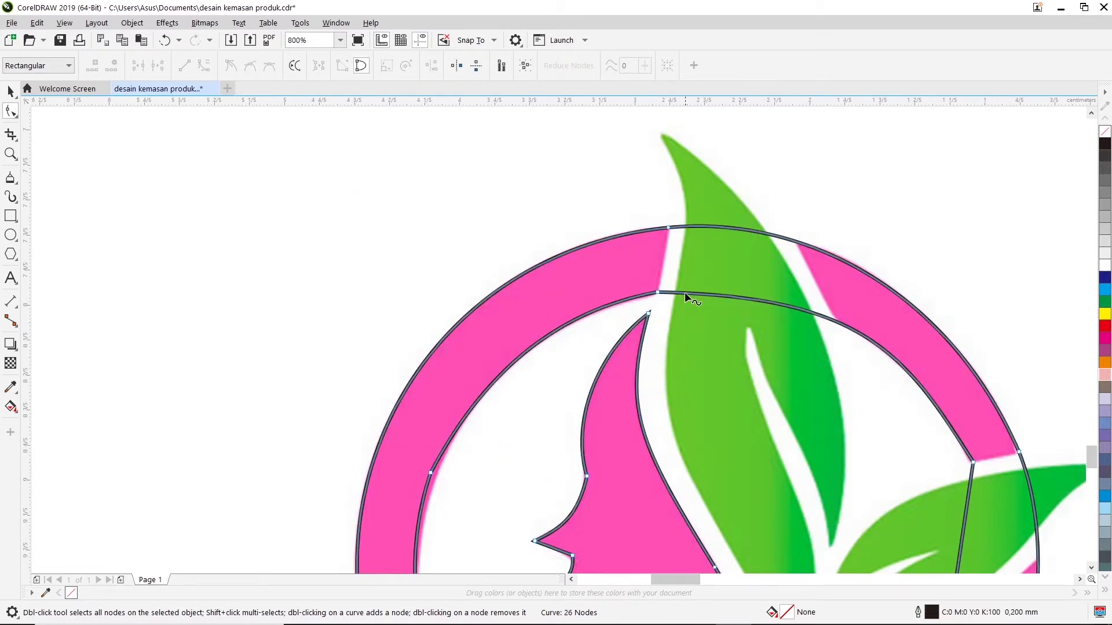
pyautogui.doubleClick(692, 294)
pyautogui.doubleClick(599, 308)
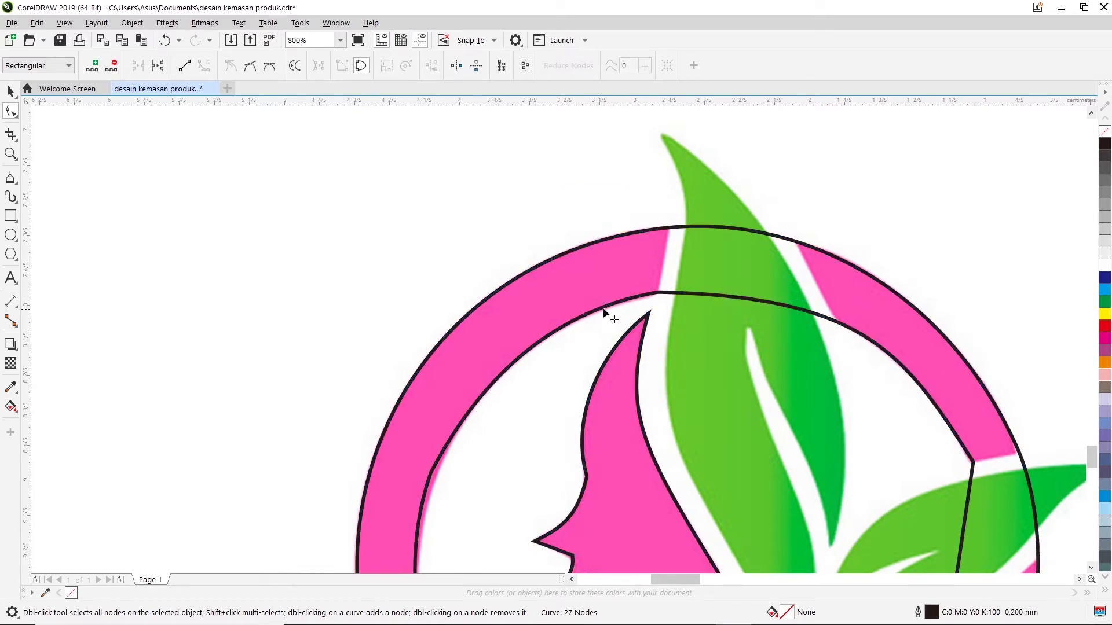
pyautogui.doubleClick(654, 292)
pyautogui.click(692, 294)
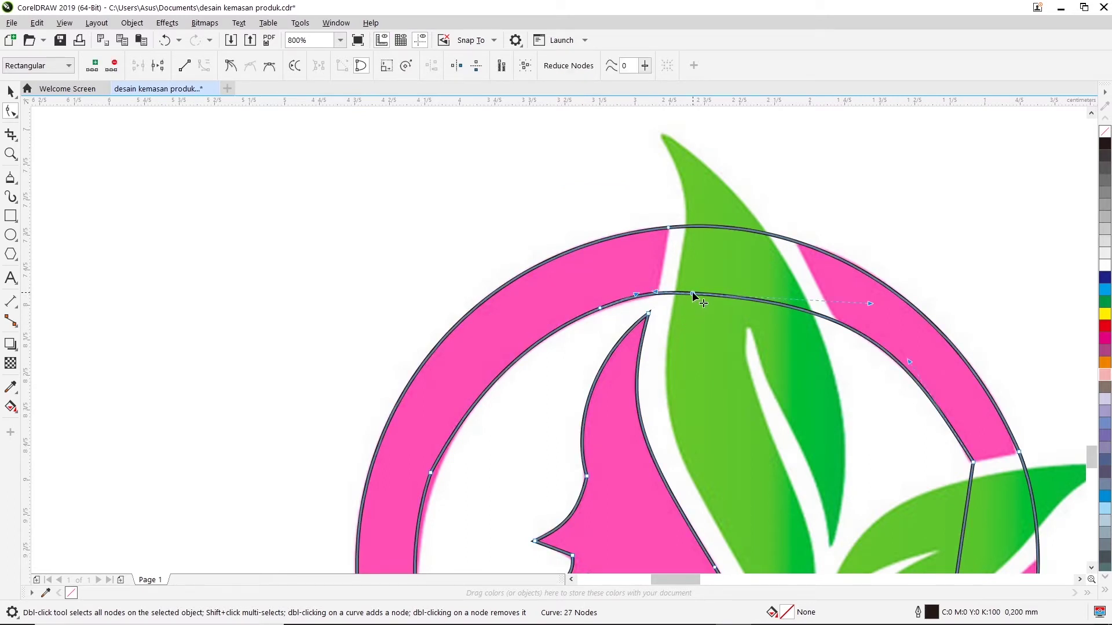
pyautogui.click(634, 294)
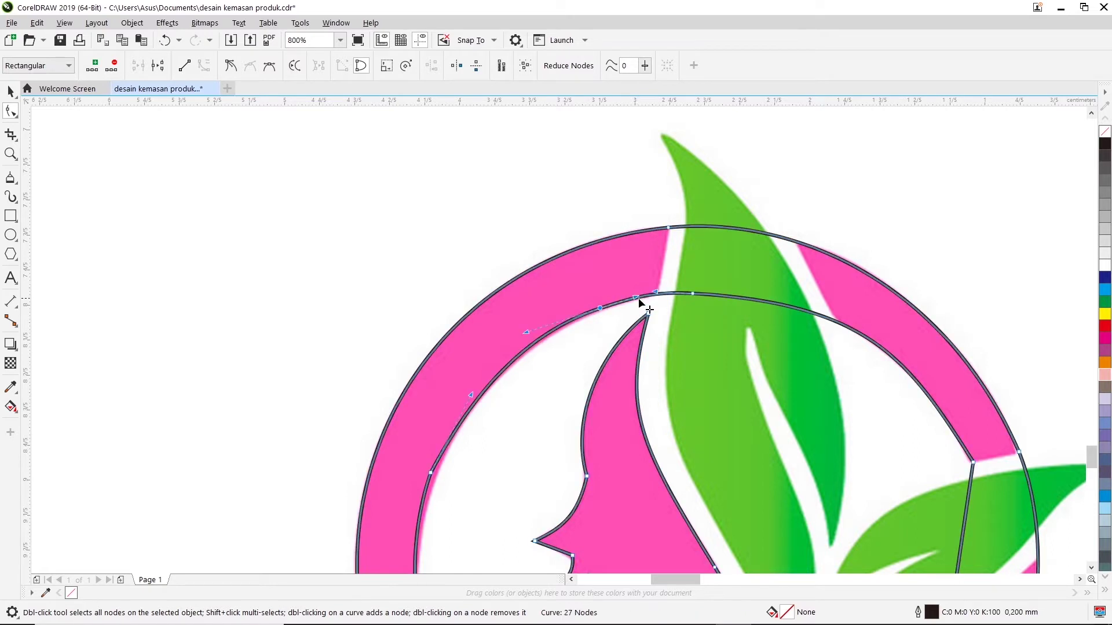
pyautogui.moveTo(431, 472); pyautogui.dragTo(434, 483)
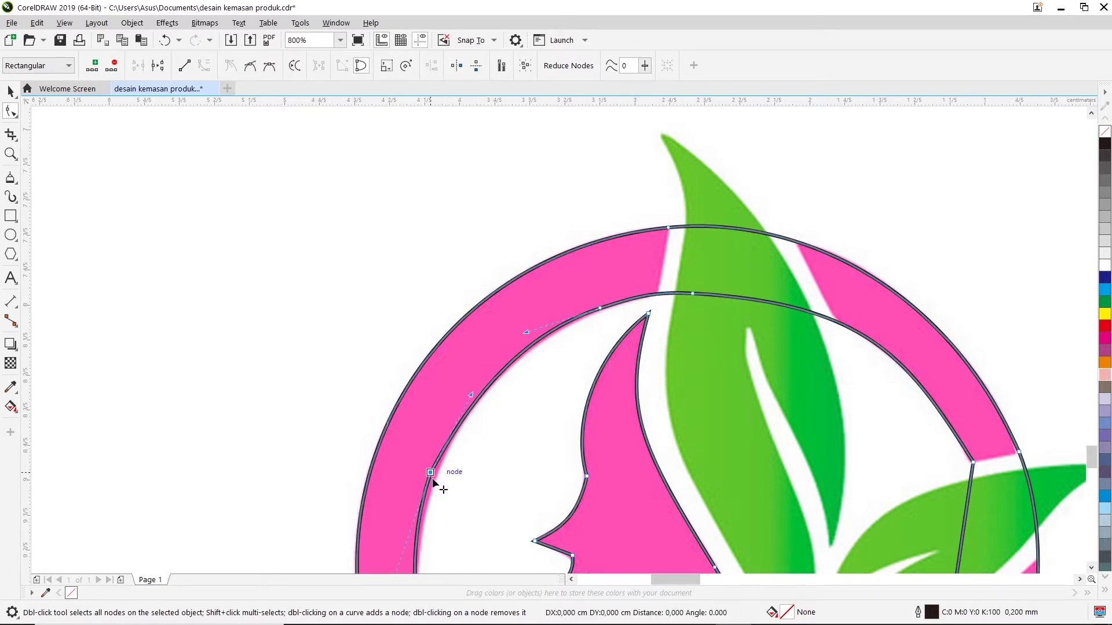
pyautogui.moveTo(473, 404); pyautogui.dragTo(465, 398)
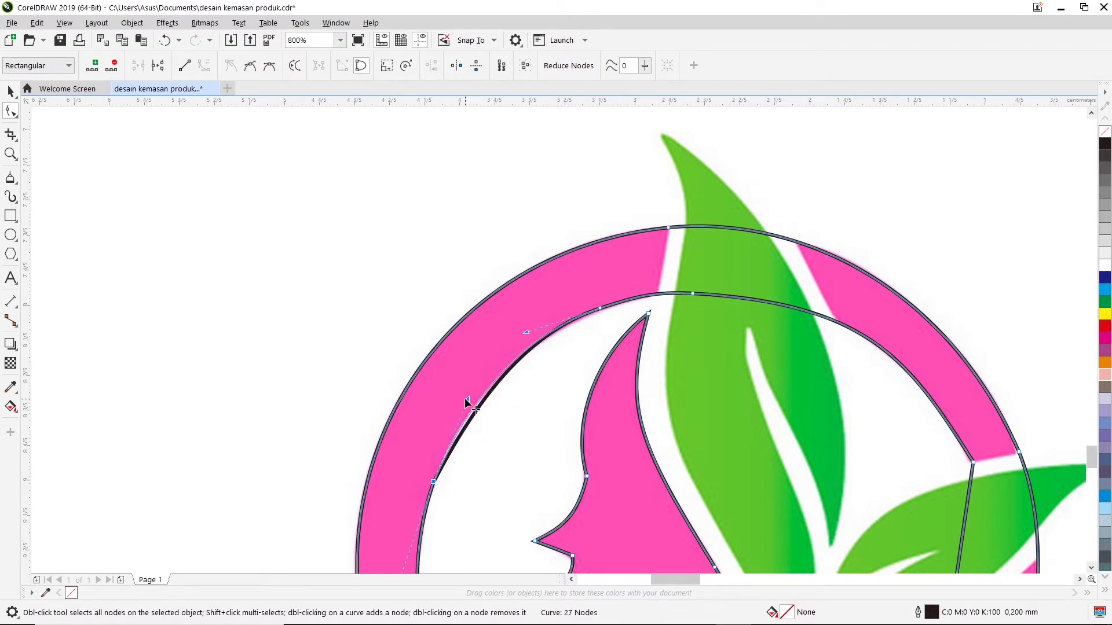
pyautogui.scroll(-1, 527, 399)
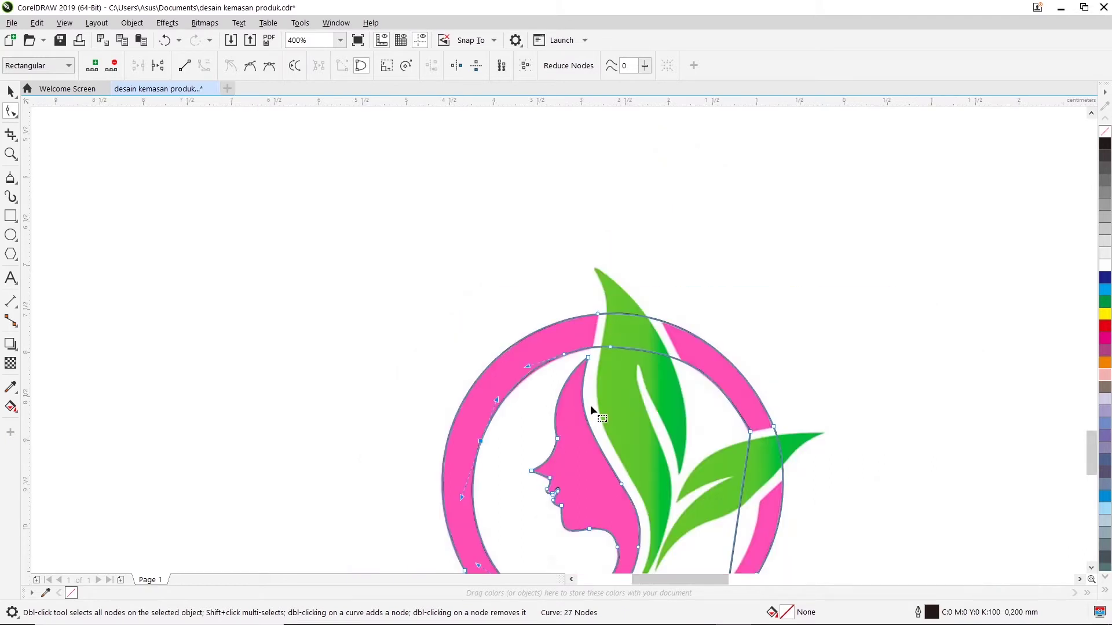
# Delete the corner node at the ring's lower-right end and drag the curve along the ring's bottom edge
pyautogui.moveTo(1091, 452); pyautogui.dragTo(1091, 476)
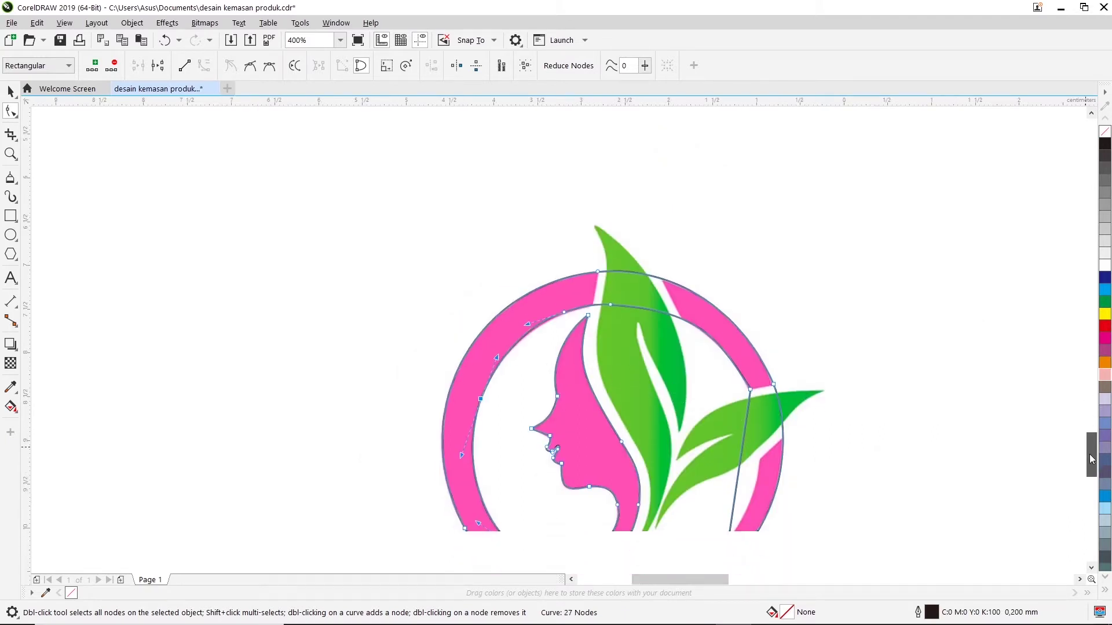
pyautogui.click(726, 354)
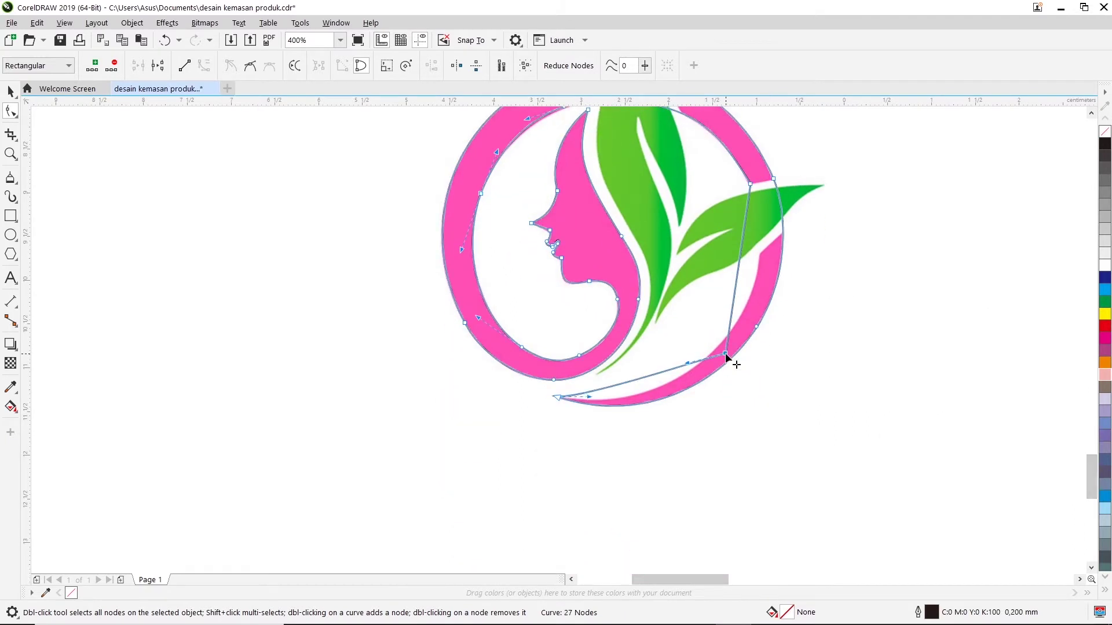
pyautogui.rightClick(726, 354)
pyautogui.click(717, 349)
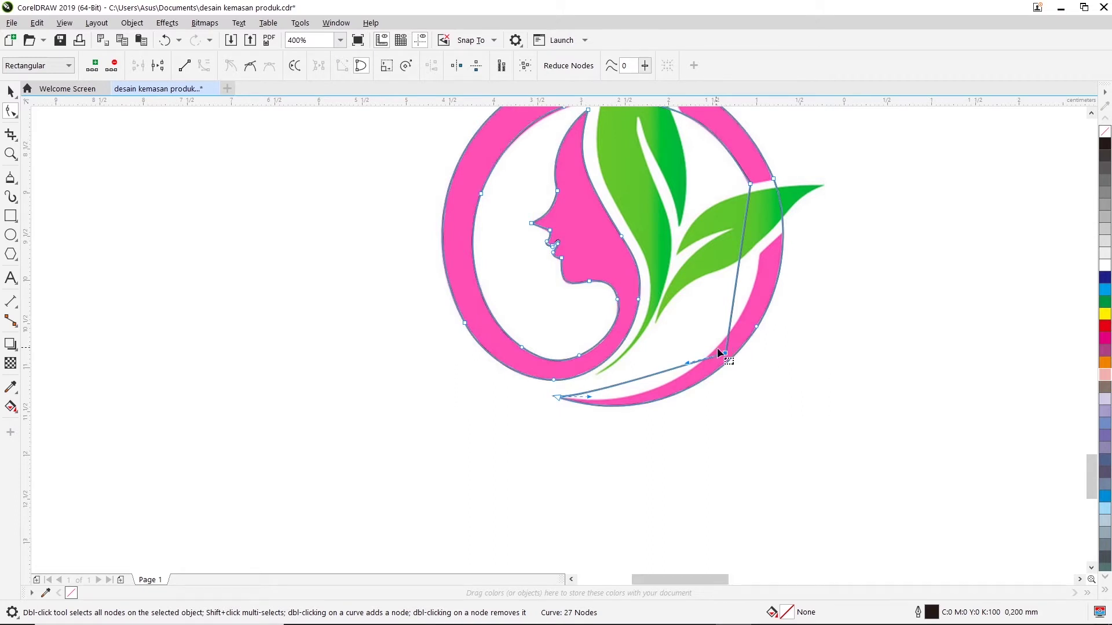
pyautogui.press('Delete')
pyautogui.click(749, 184)
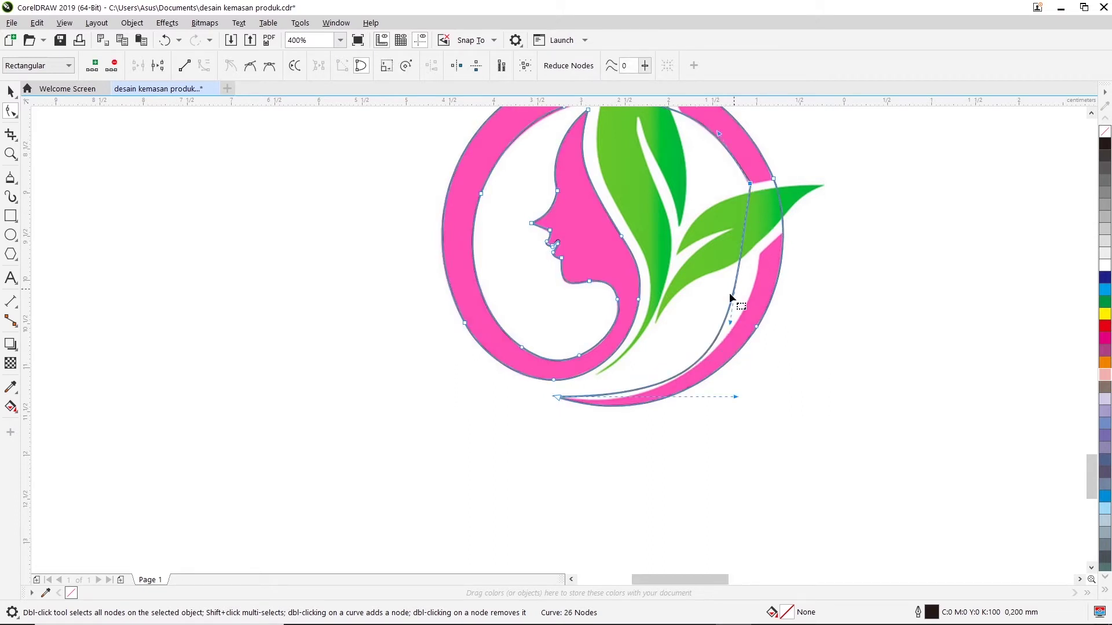
pyautogui.moveTo(731, 323); pyautogui.dragTo(785, 274)
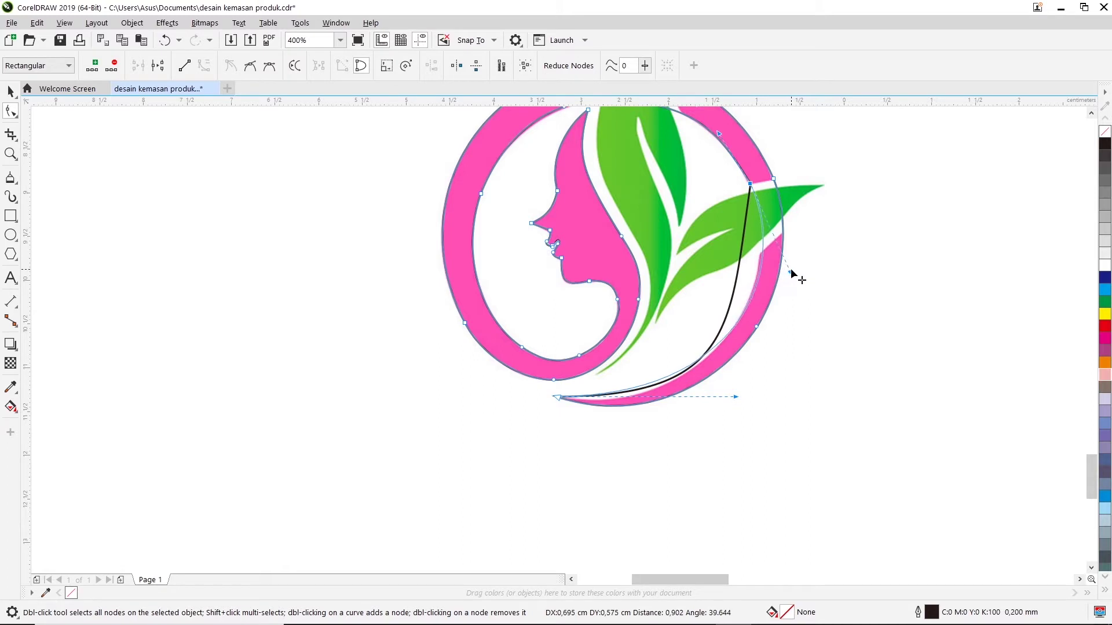
pyautogui.moveTo(736, 398); pyautogui.dragTo(722, 423)
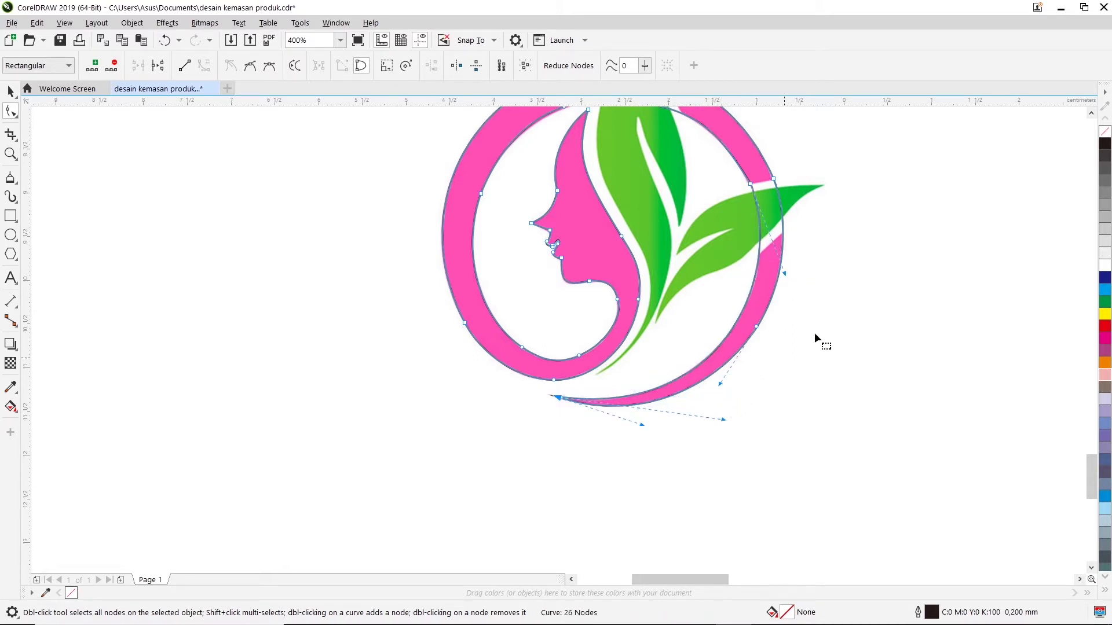
pyautogui.scroll(2, 776, 188)
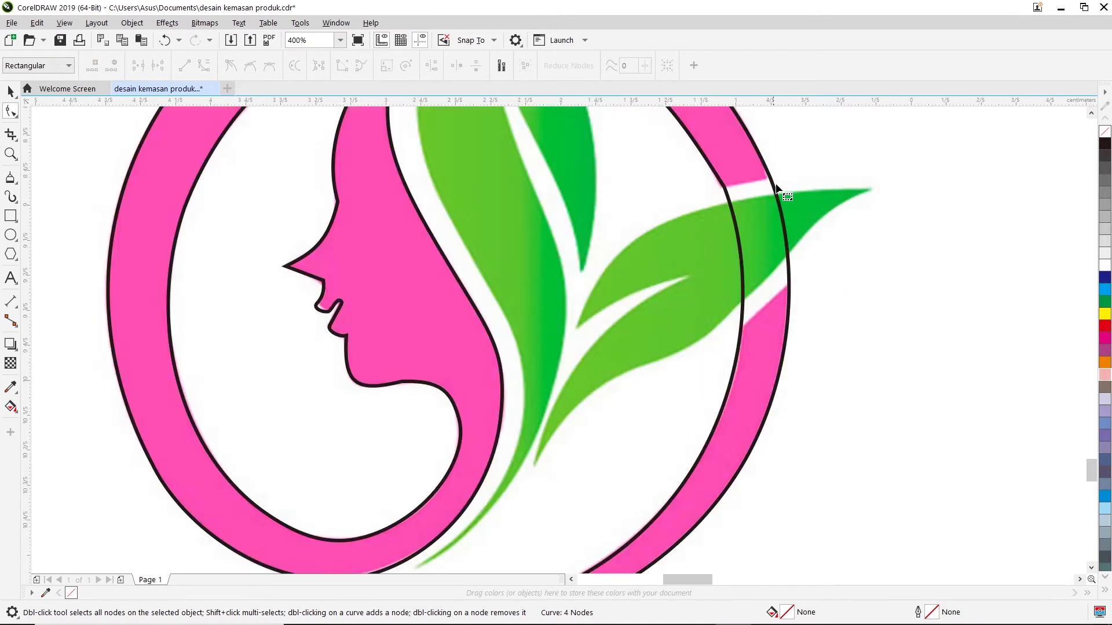
# Add a node on the ring's inner edge beside the right leaf and adjust its handle to the pink band
pyautogui.click(718, 180)
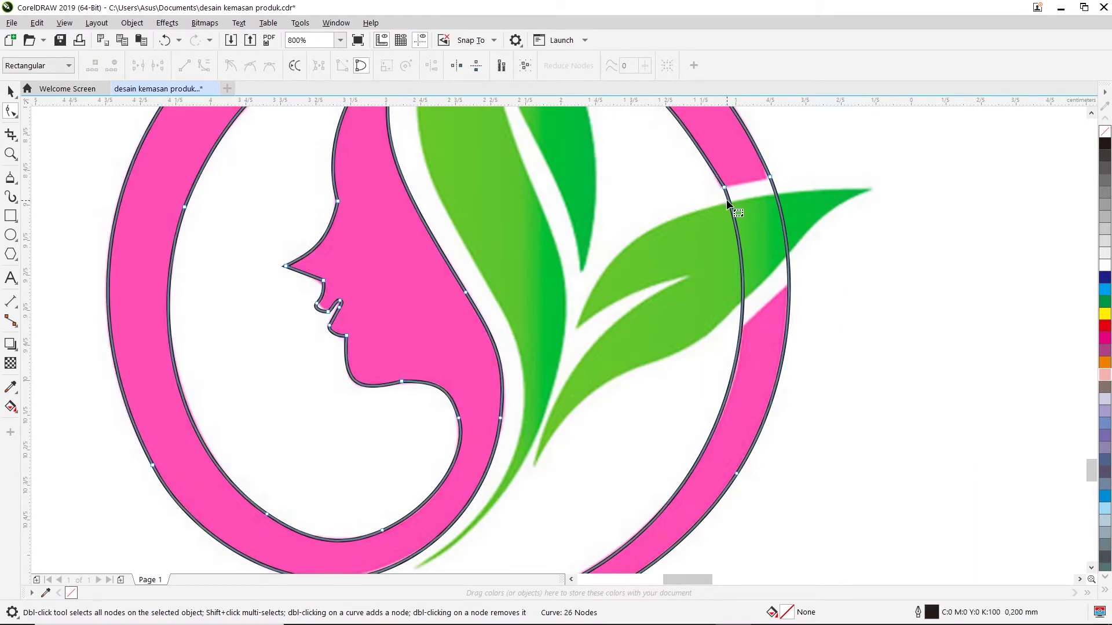
pyautogui.click(728, 200)
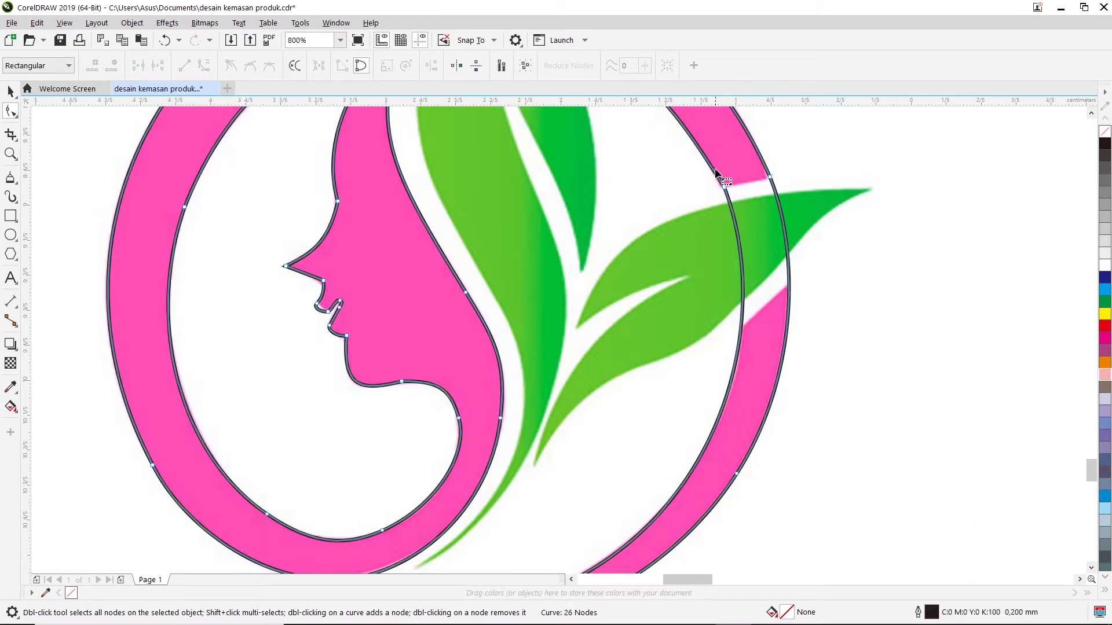
pyautogui.doubleClick(738, 243)
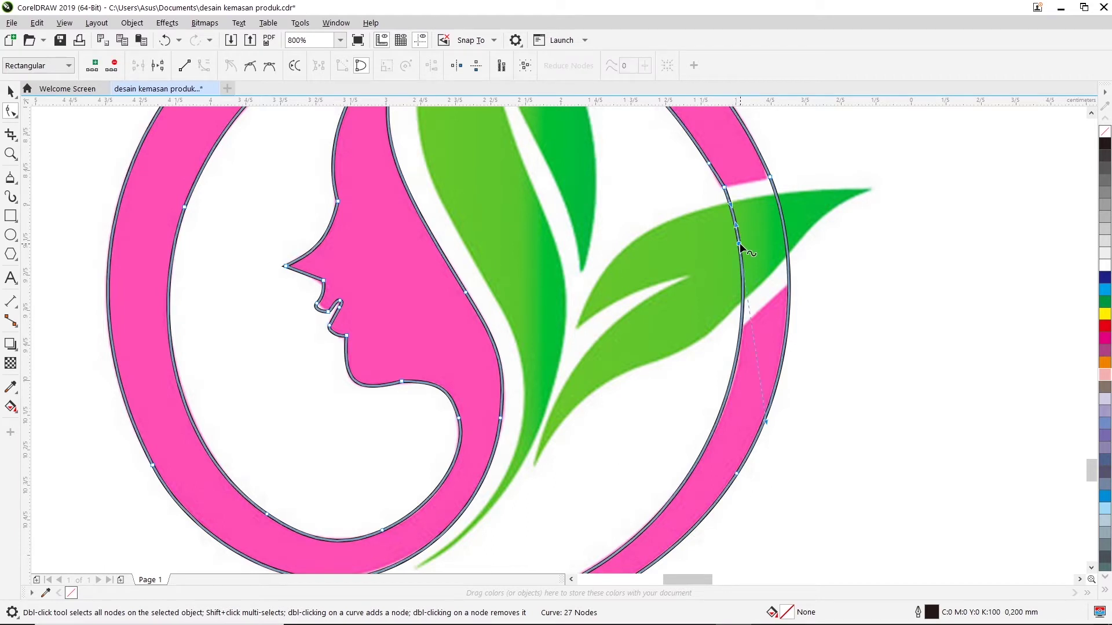
pyautogui.click(686, 227)
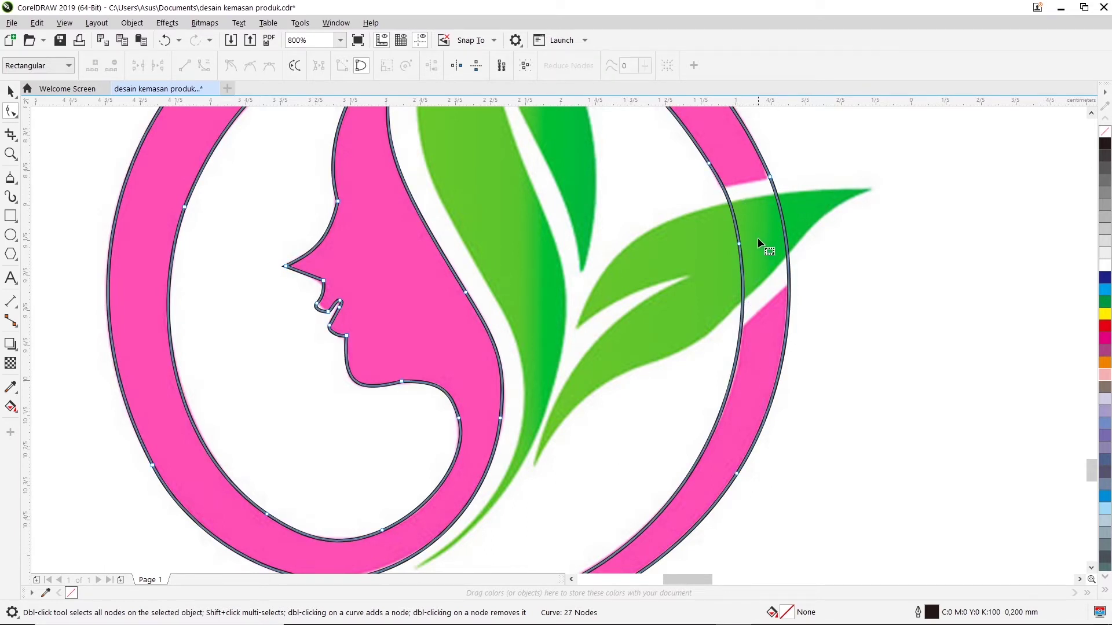
pyautogui.click(738, 244)
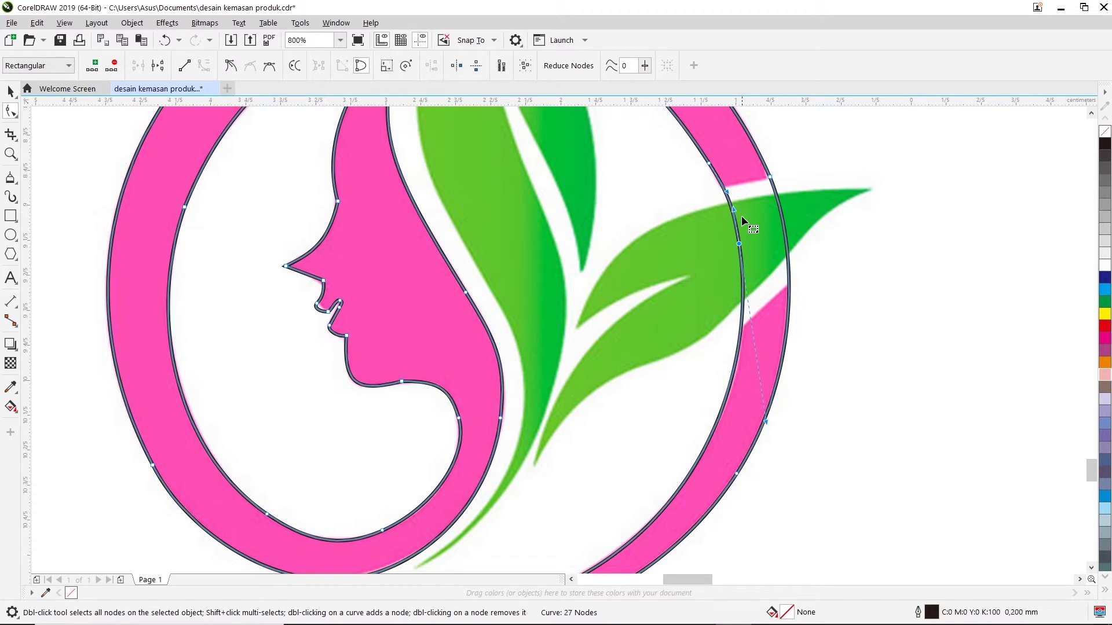
pyautogui.moveTo(734, 208); pyautogui.dragTo(734, 211)
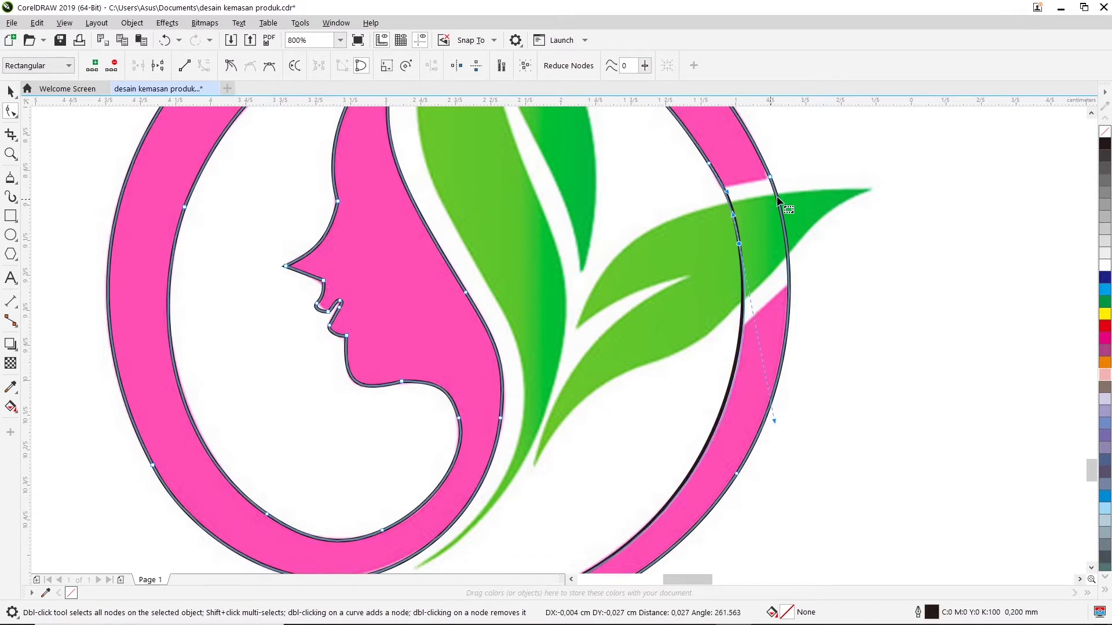
pyautogui.click(864, 180)
# Zoom in on the logo and switch to the point-by-point outline drawing tool
pyautogui.scroll(-1, 864, 180)
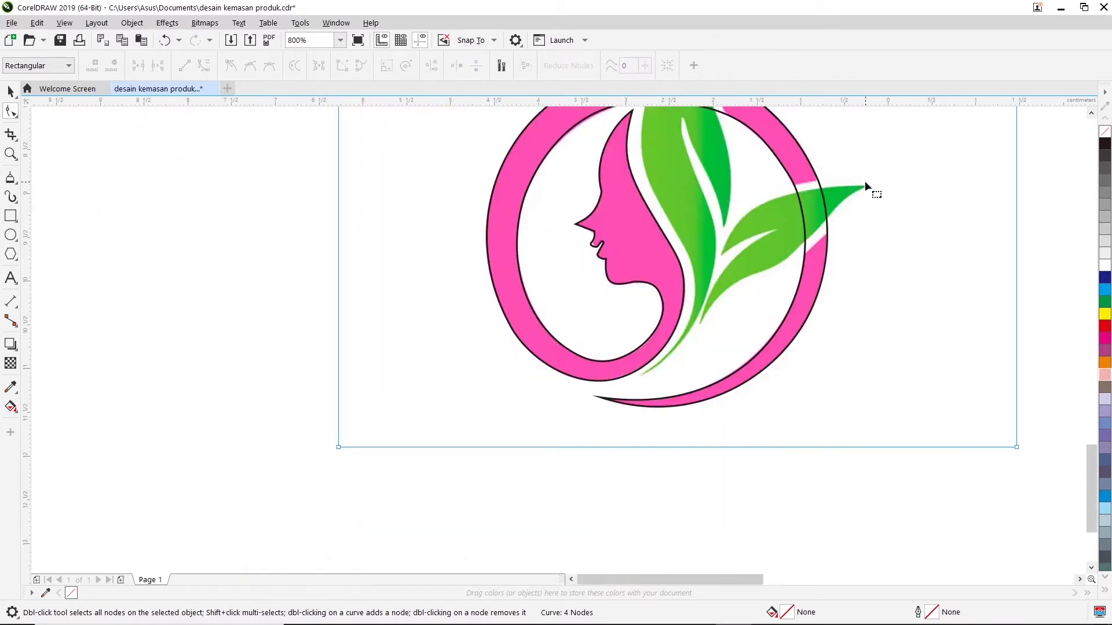
pyautogui.scroll(-1, 864, 181)
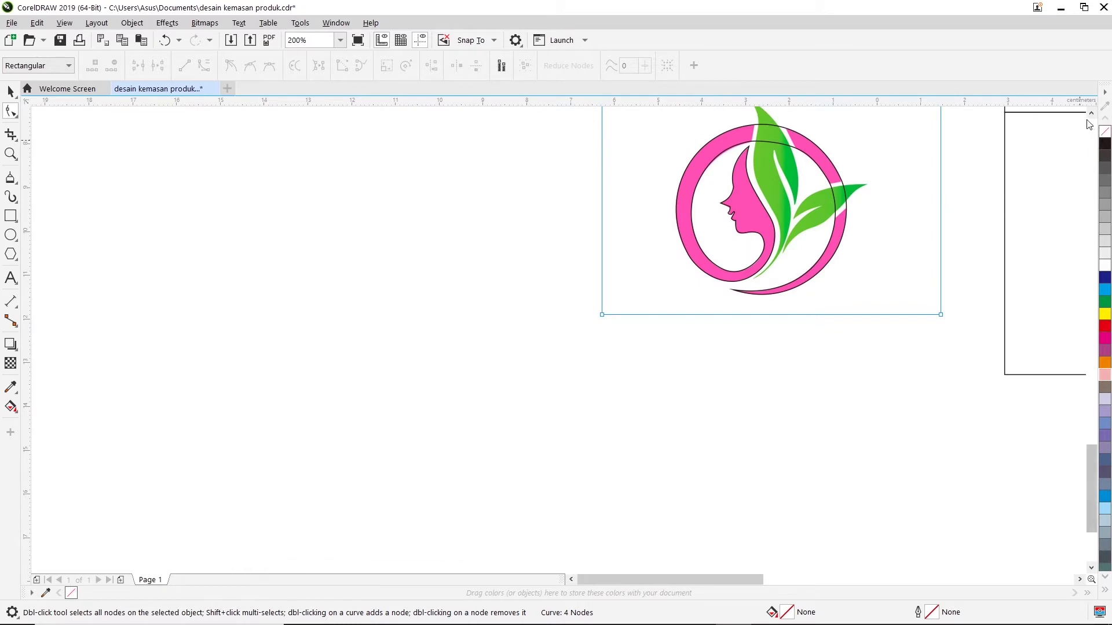
pyautogui.scroll(3, 1083, 150)
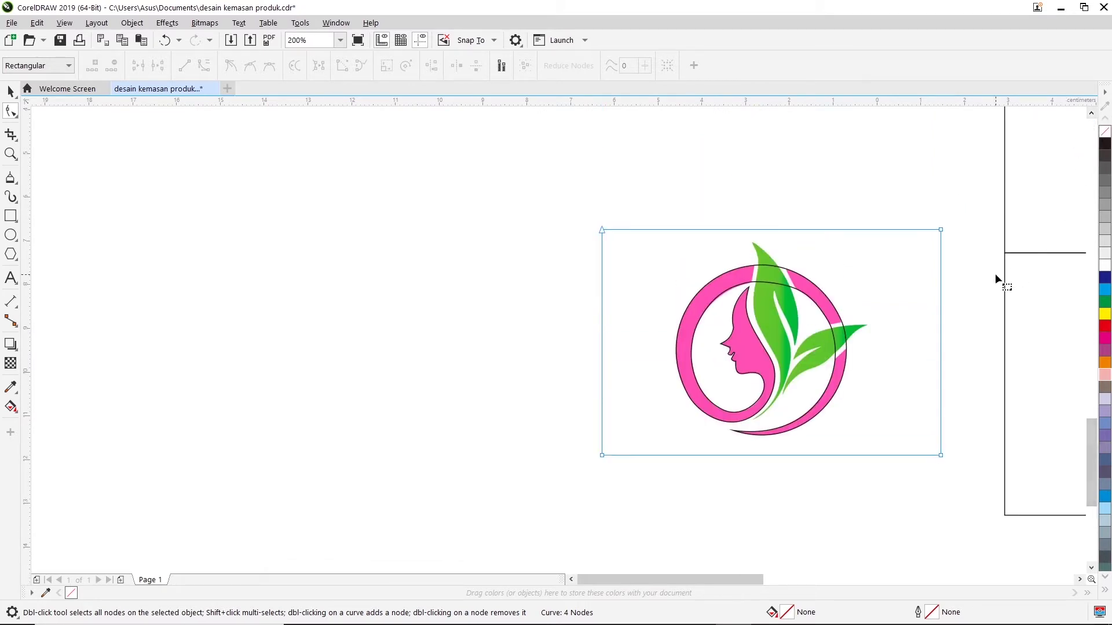
pyautogui.press('z')
pyautogui.moveTo(880, 460); pyautogui.dragTo(889, 460)
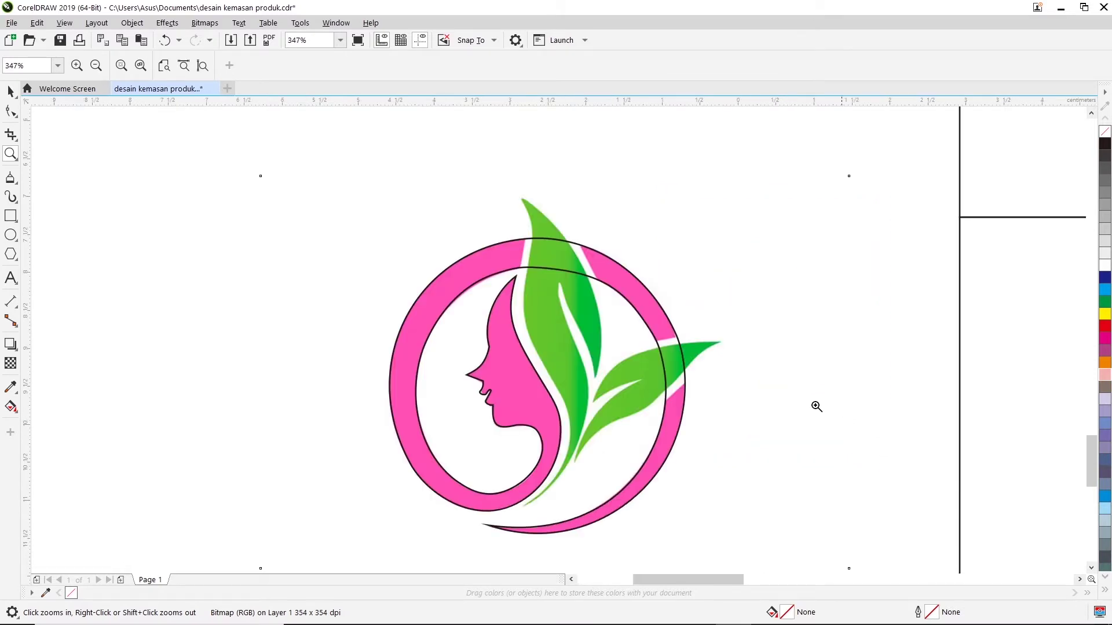
pyautogui.scroll(2, 504, 384)
pyautogui.scroll(-3, 536, 380)
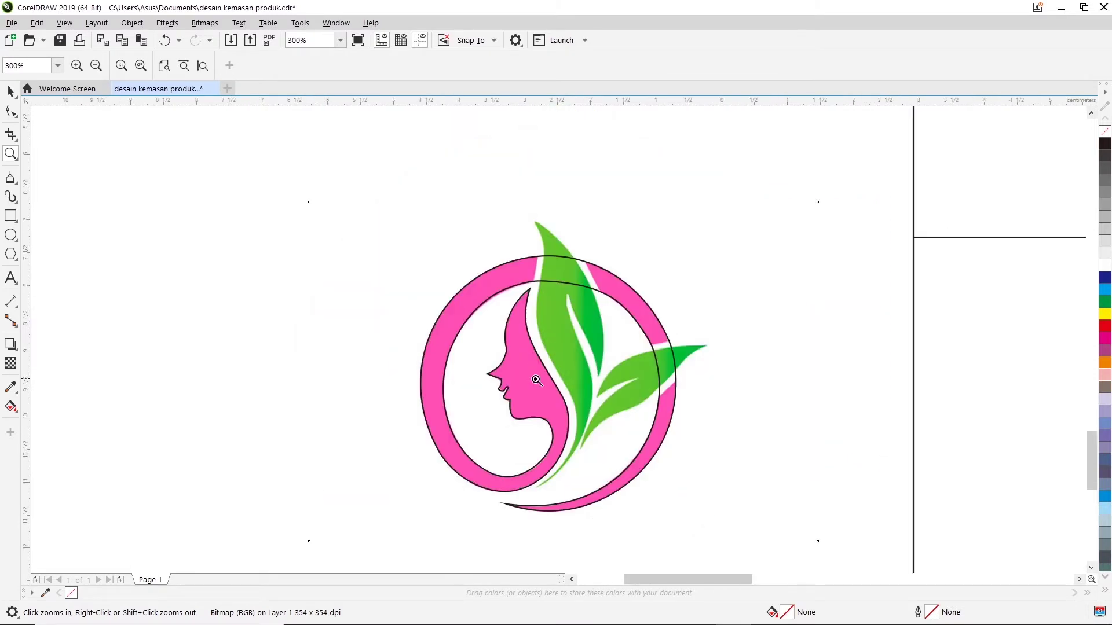
pyautogui.click(10, 178)
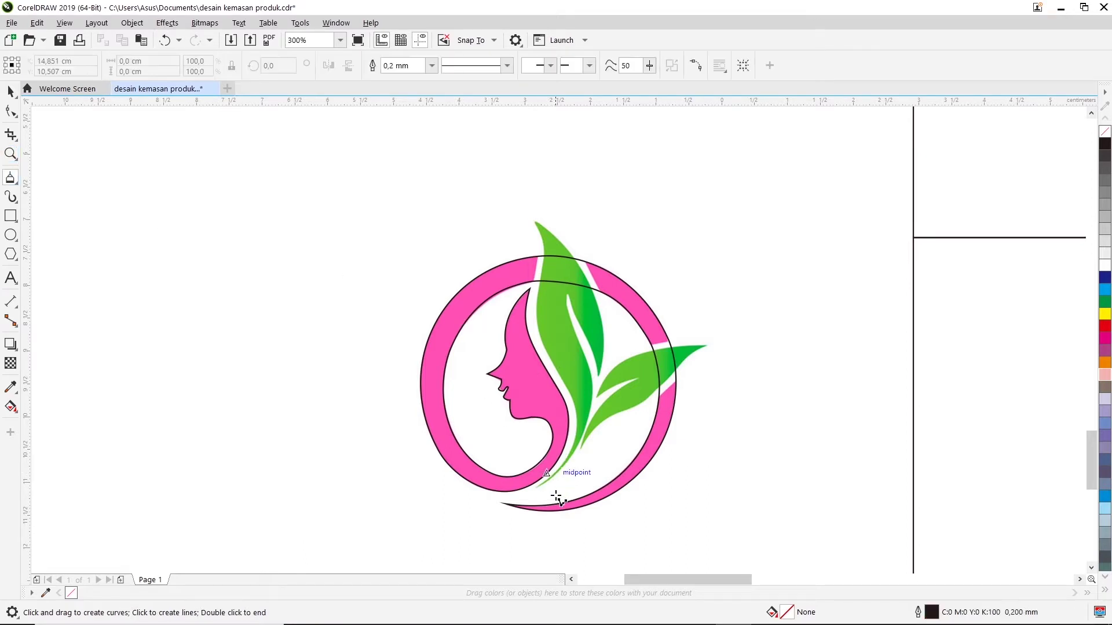
# Trace a rough closed straight-edged Bezier outline around the tall green leaf, from base round the tip and back
pyautogui.click(536, 488)
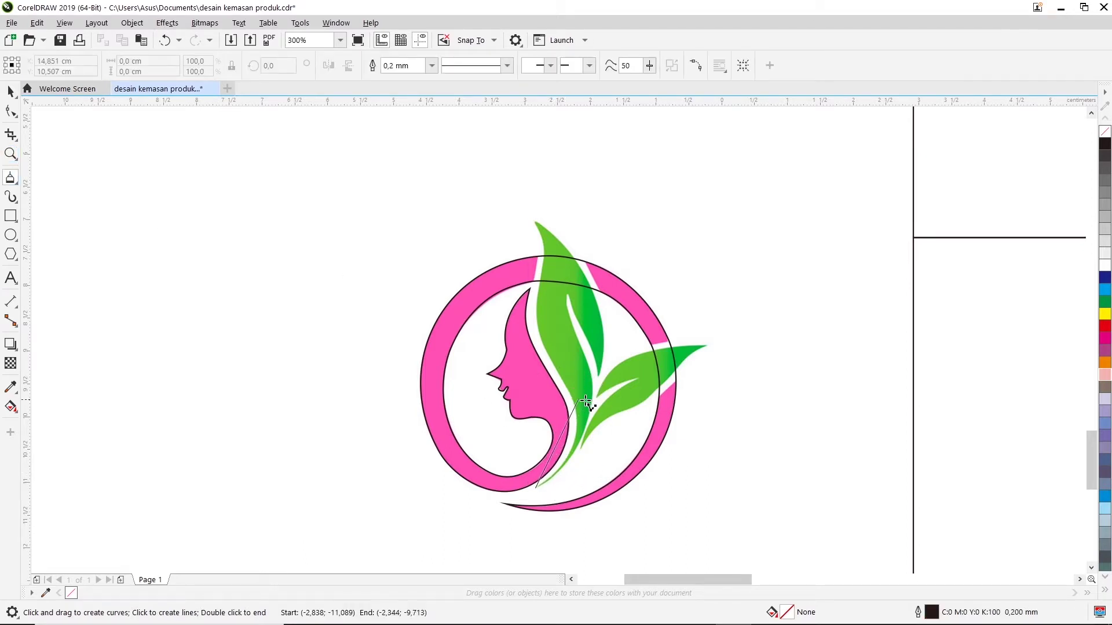
pyautogui.click(577, 389)
pyautogui.click(526, 321)
pyautogui.click(544, 252)
pyautogui.click(521, 202)
pyautogui.click(589, 262)
pyautogui.click(611, 327)
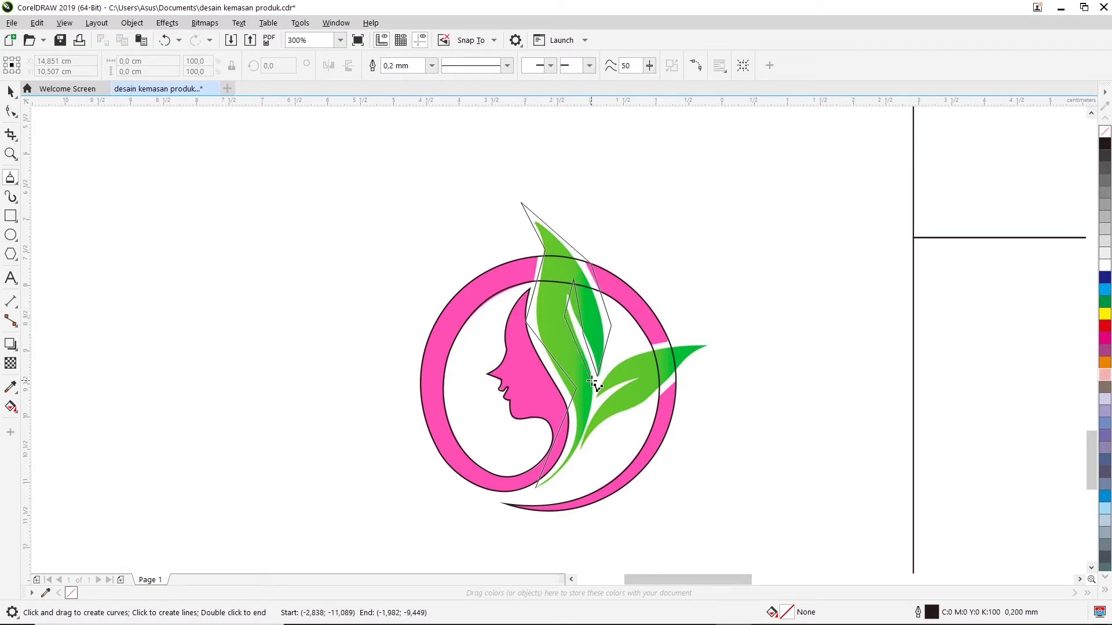
pyautogui.click(580, 449)
pyautogui.click(535, 487)
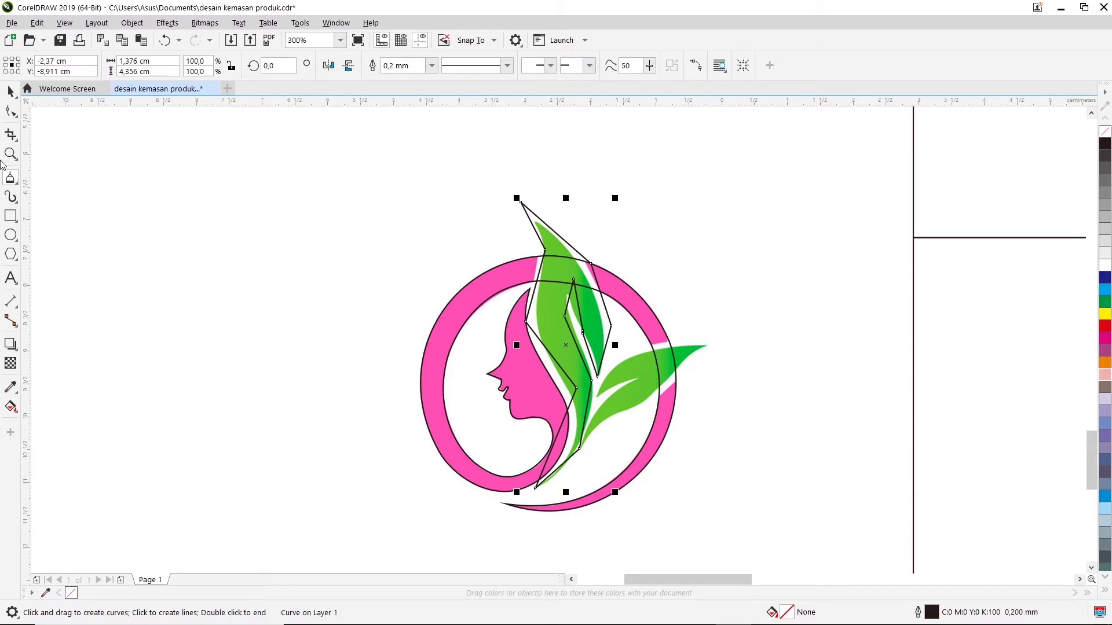
pyautogui.click(10, 92)
pyautogui.click(11, 110)
pyautogui.click(10, 92)
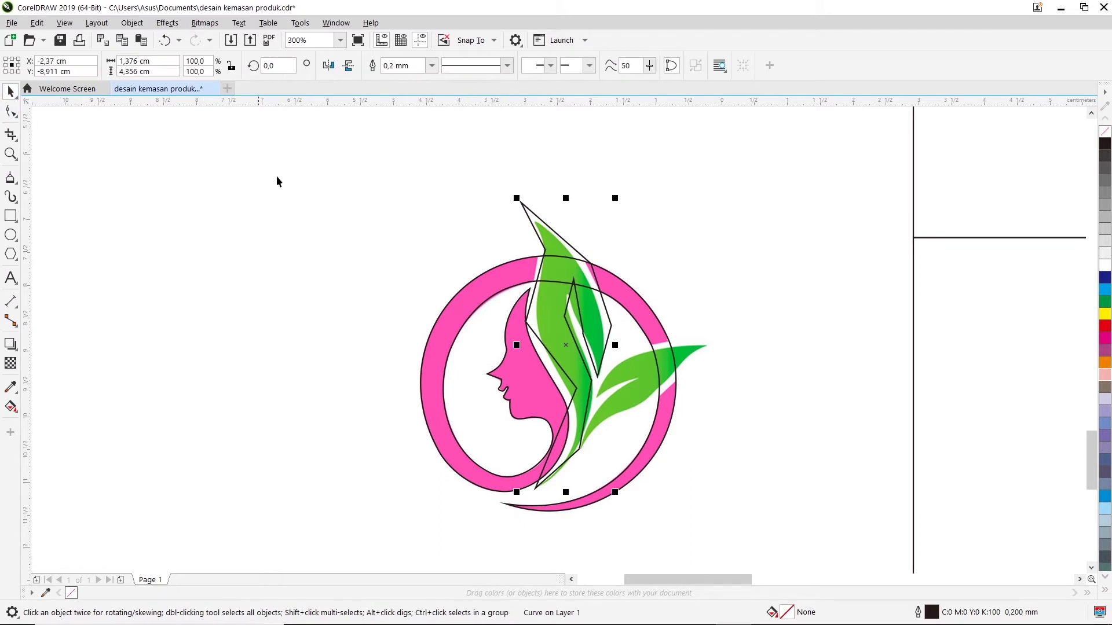
# Zoom in, fit the outline's top node to the leaf tip, remove an extra node and curve the left edge
pyautogui.click(10, 154)
pyautogui.click(620, 491)
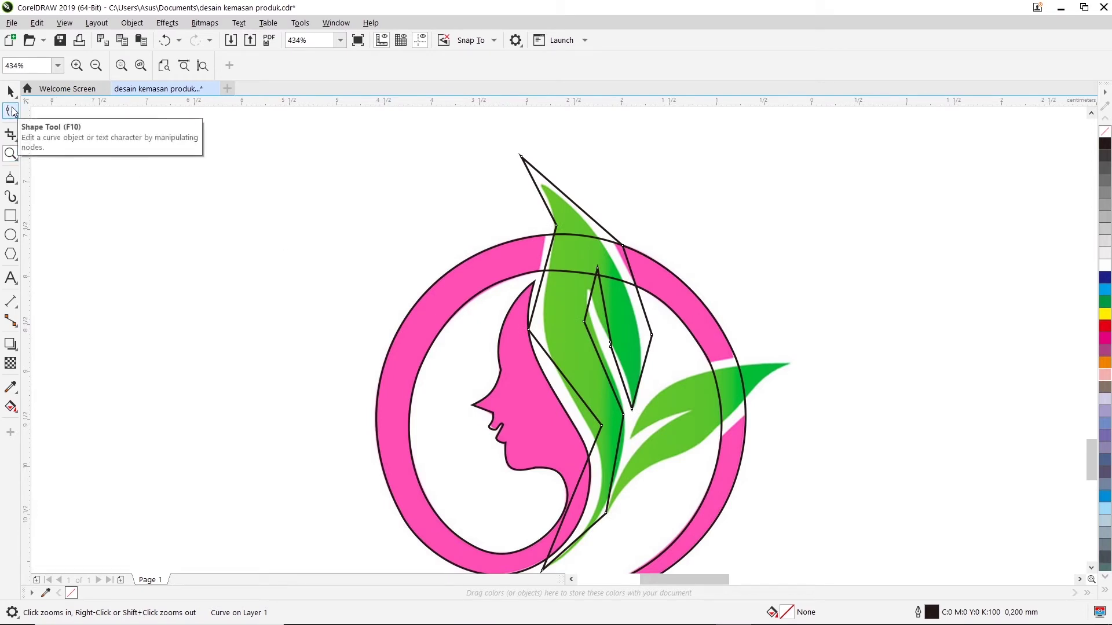
pyautogui.click(11, 110)
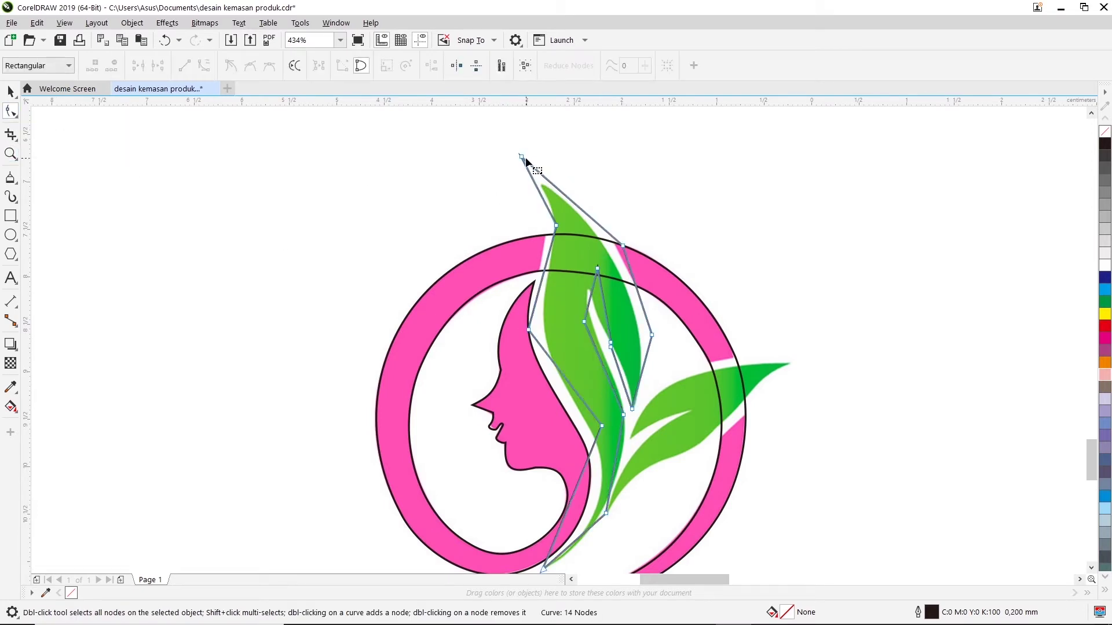
pyautogui.moveTo(521, 158); pyautogui.dragTo(540, 181)
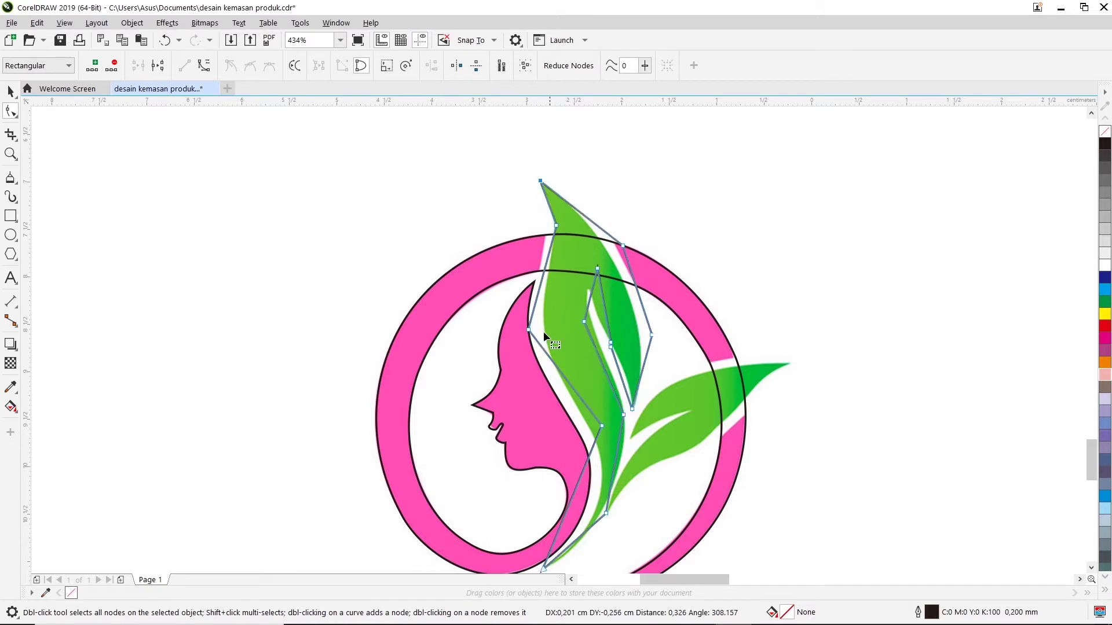
pyautogui.moveTo(602, 427); pyautogui.dragTo(595, 443)
pyautogui.rightClick(529, 329)
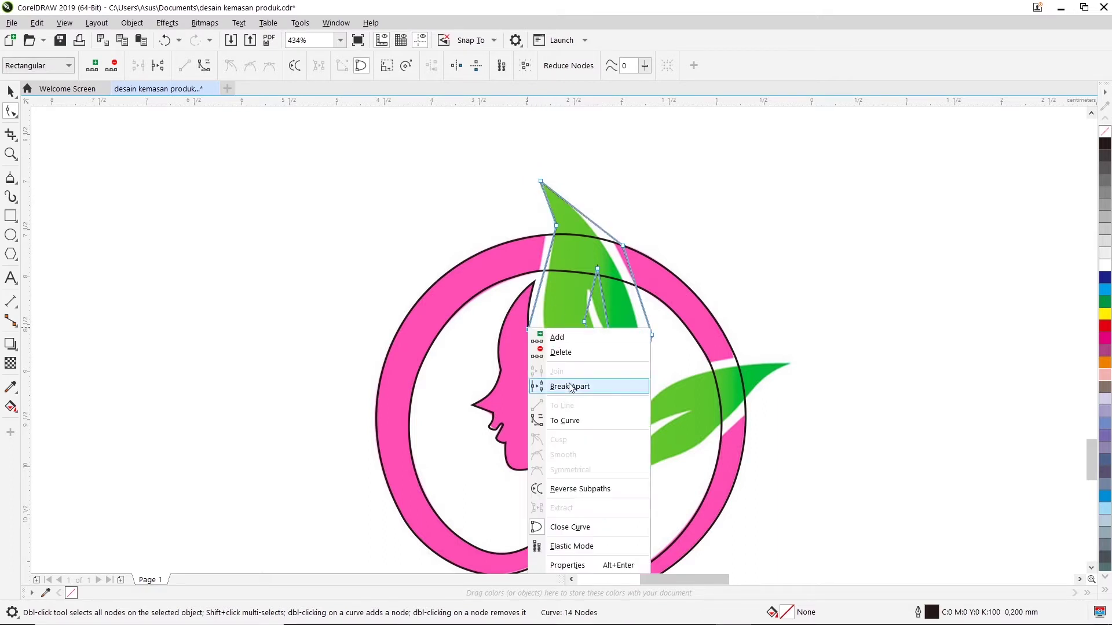
pyautogui.click(566, 422)
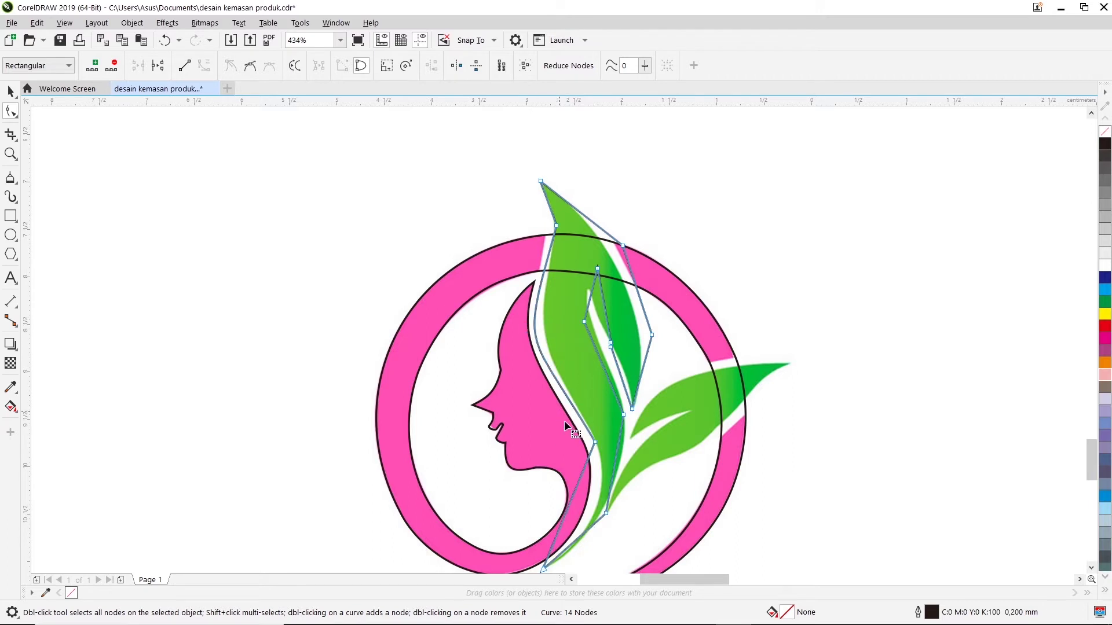
pyautogui.doubleClick(594, 443)
pyautogui.moveTo(527, 327); pyautogui.dragTo(525, 359)
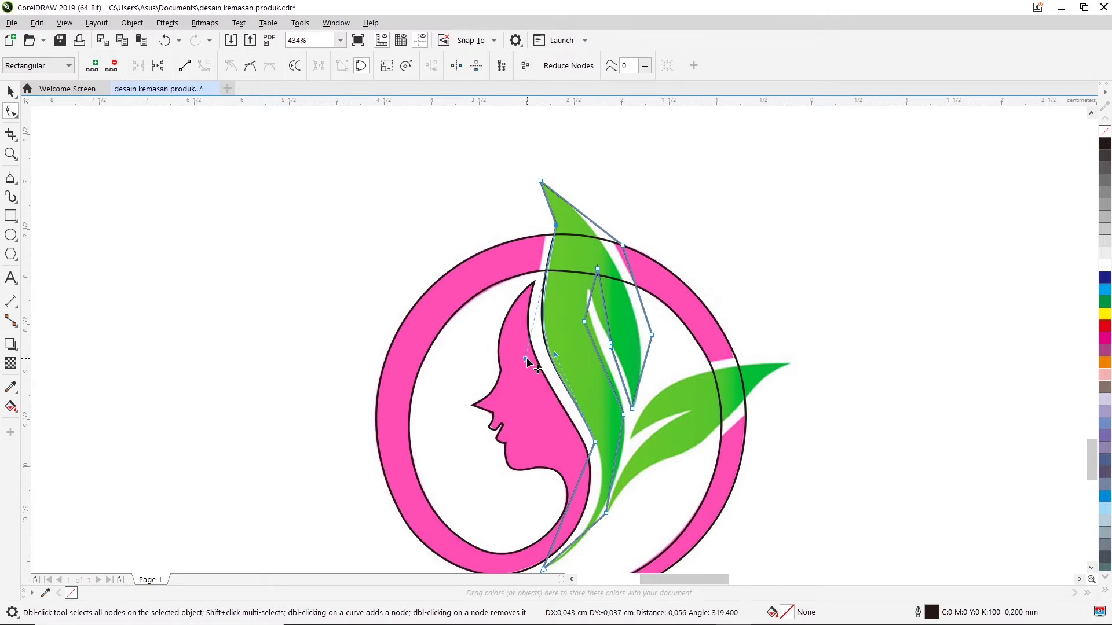
# Remove the upper-left node and curve the leaf's left and lower edges to hug the leaf
pyautogui.rightClick(555, 228)
pyautogui.press('Escape')
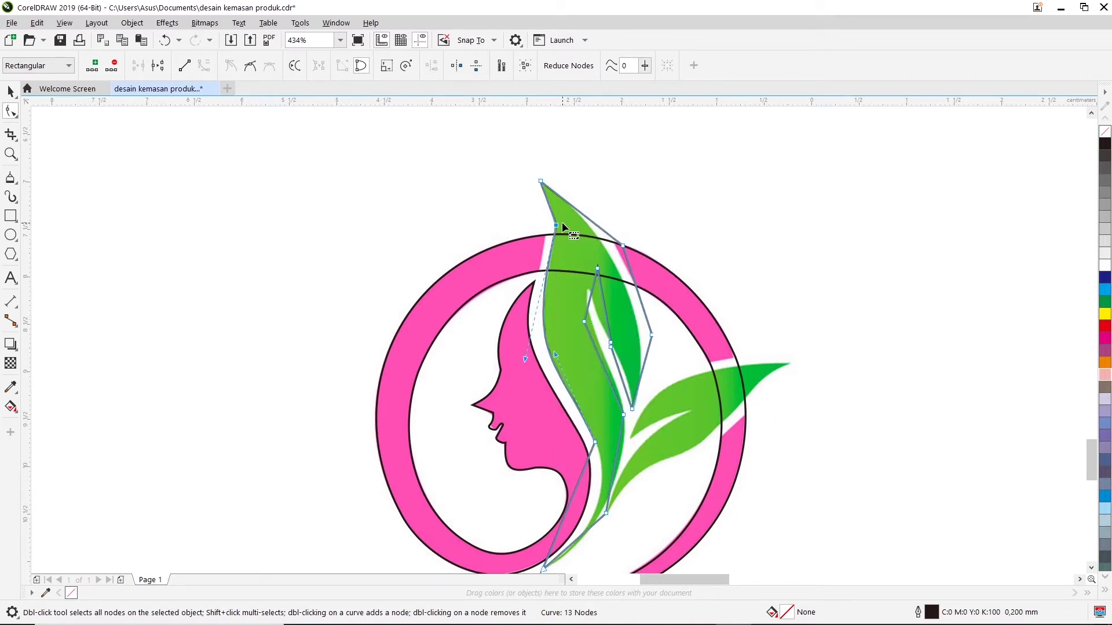
pyautogui.doubleClick(555, 226)
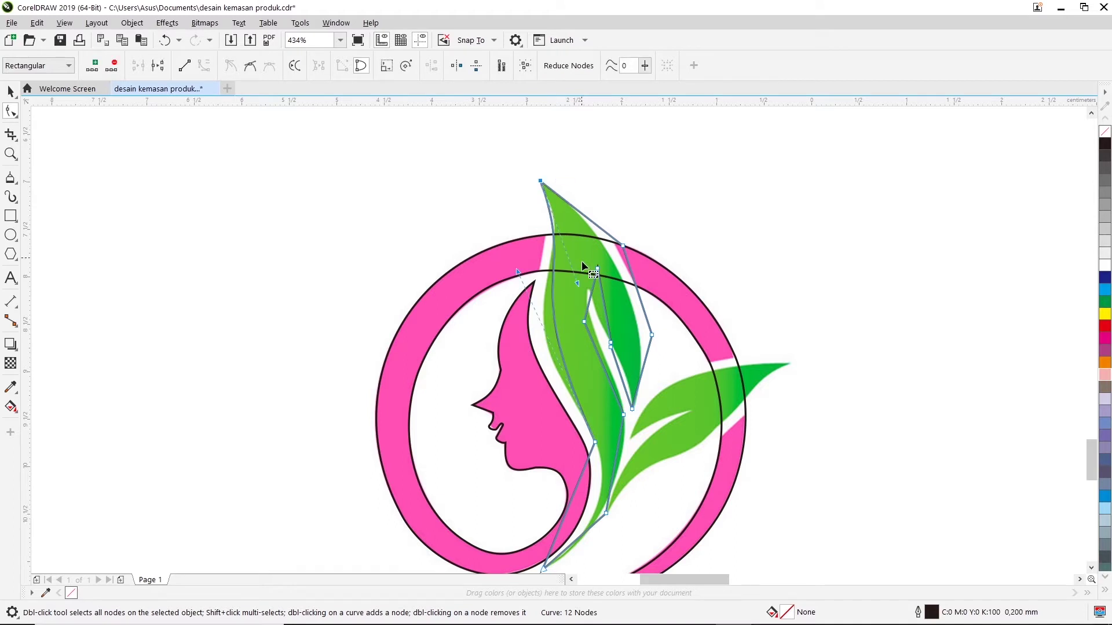
pyautogui.moveTo(577, 286); pyautogui.dragTo(490, 281)
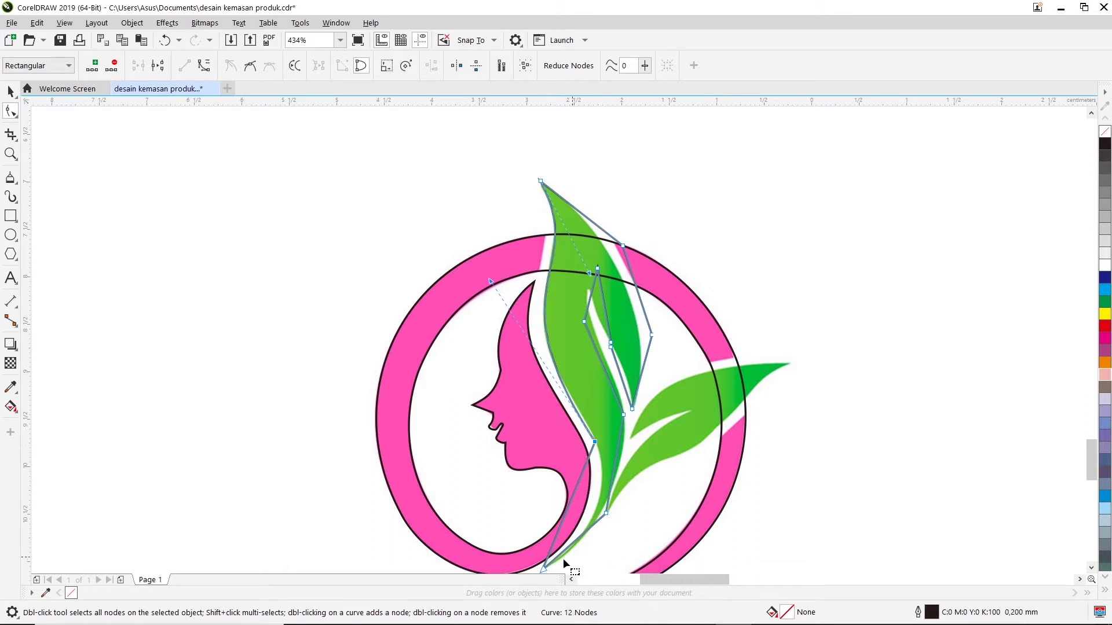
pyautogui.rightClick(574, 489)
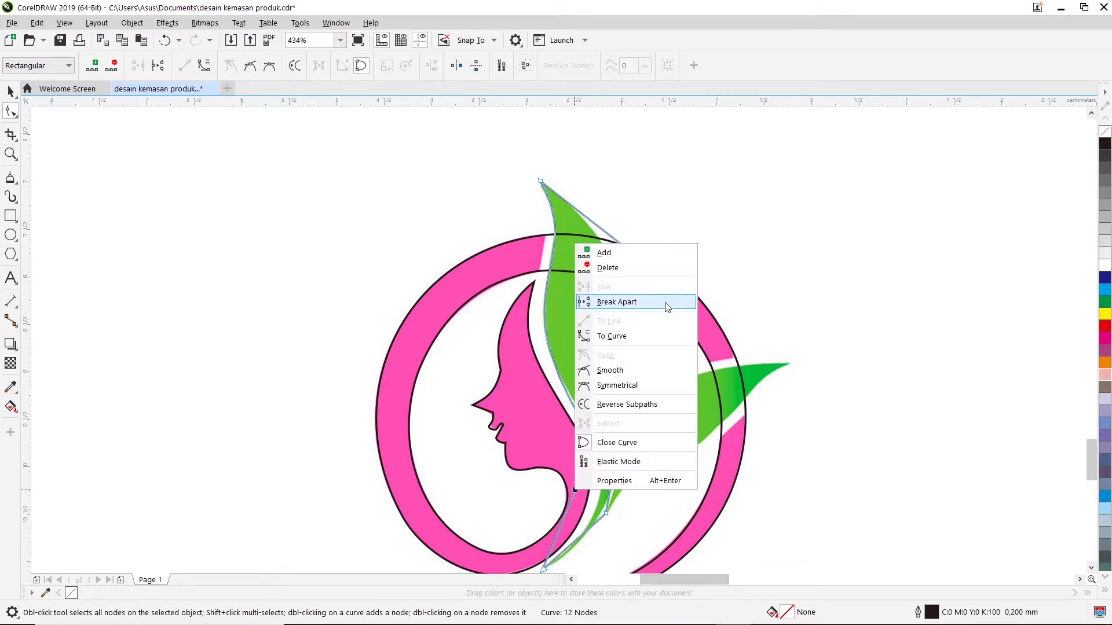
pyautogui.click(637, 335)
pyautogui.moveTo(578, 482)
pyautogui.mouseDown()
pyautogui.moveTo(603, 507)
pyautogui.moveTo(595, 534)
pyautogui.mouseUp()
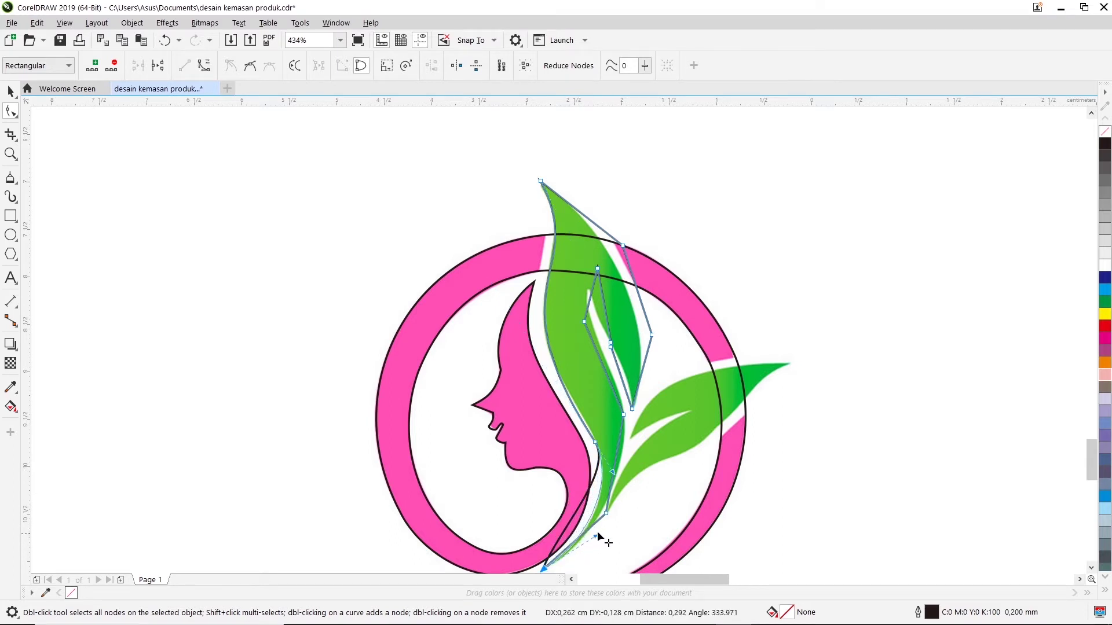
pyautogui.moveTo(602, 532); pyautogui.dragTo(603, 528)
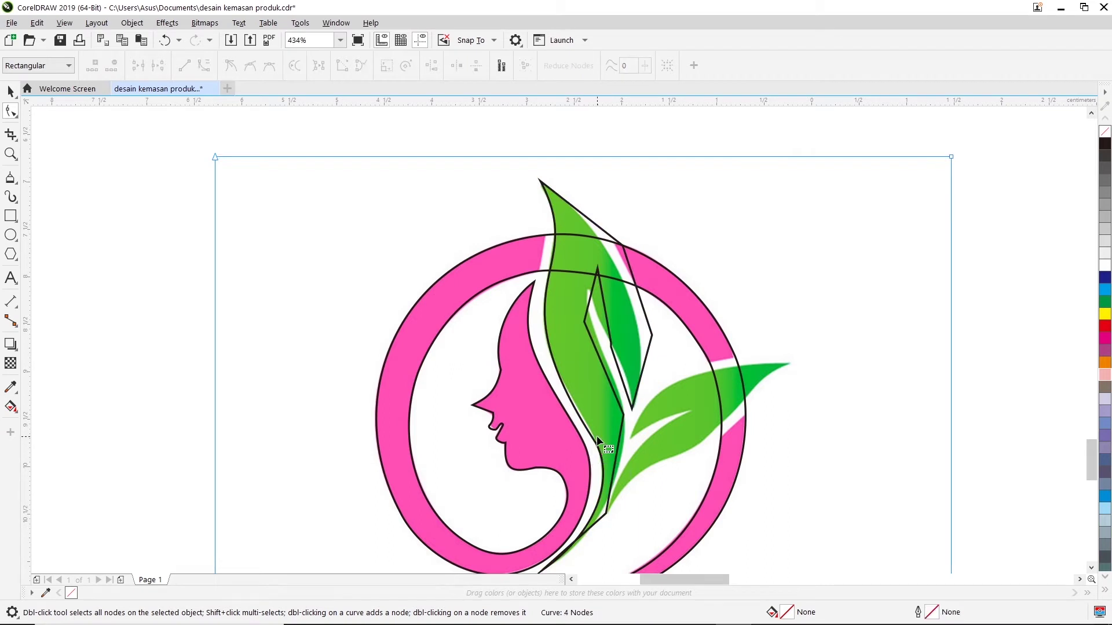
pyautogui.moveTo(596, 443); pyautogui.dragTo(587, 447)
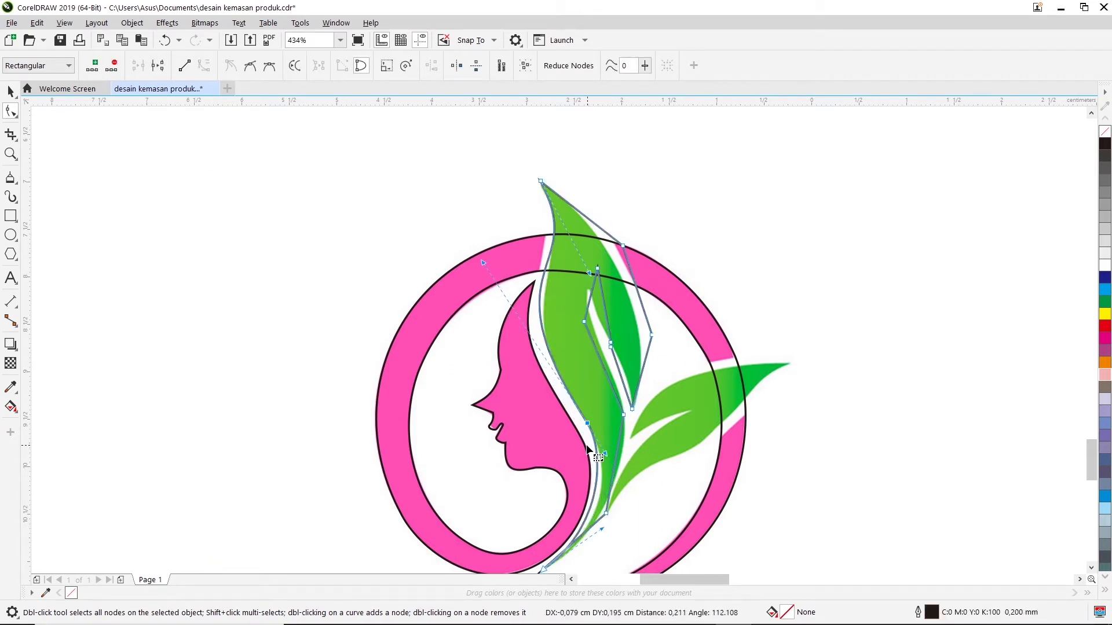
pyautogui.moveTo(505, 283); pyautogui.dragTo(497, 310)
pyautogui.moveTo(605, 452); pyautogui.dragTo(619, 460)
pyautogui.click(695, 514)
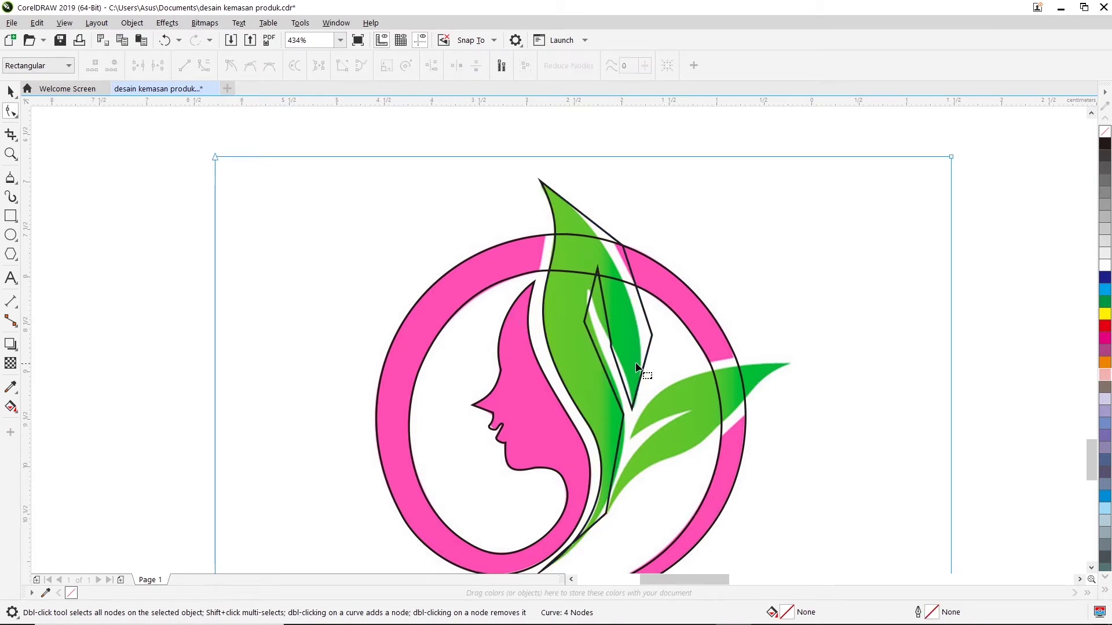
# Convert the leaf's right-side segment to a curve, delete a surplus node and round that edge
pyautogui.click(623, 244)
pyautogui.rightClick(622, 244)
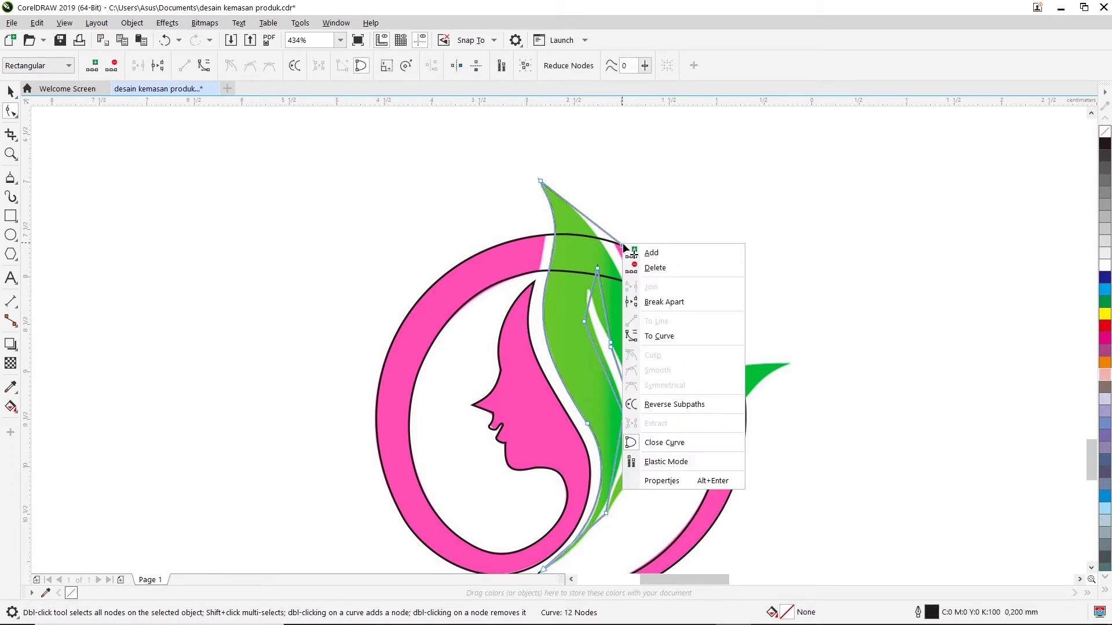
pyautogui.click(659, 335)
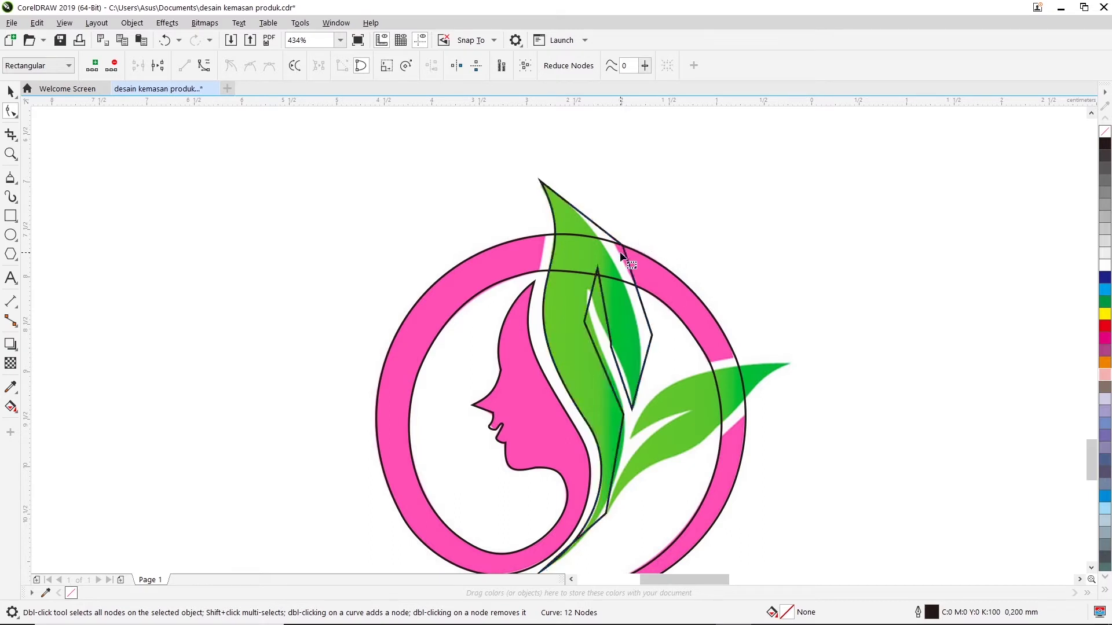
pyautogui.doubleClick(652, 335)
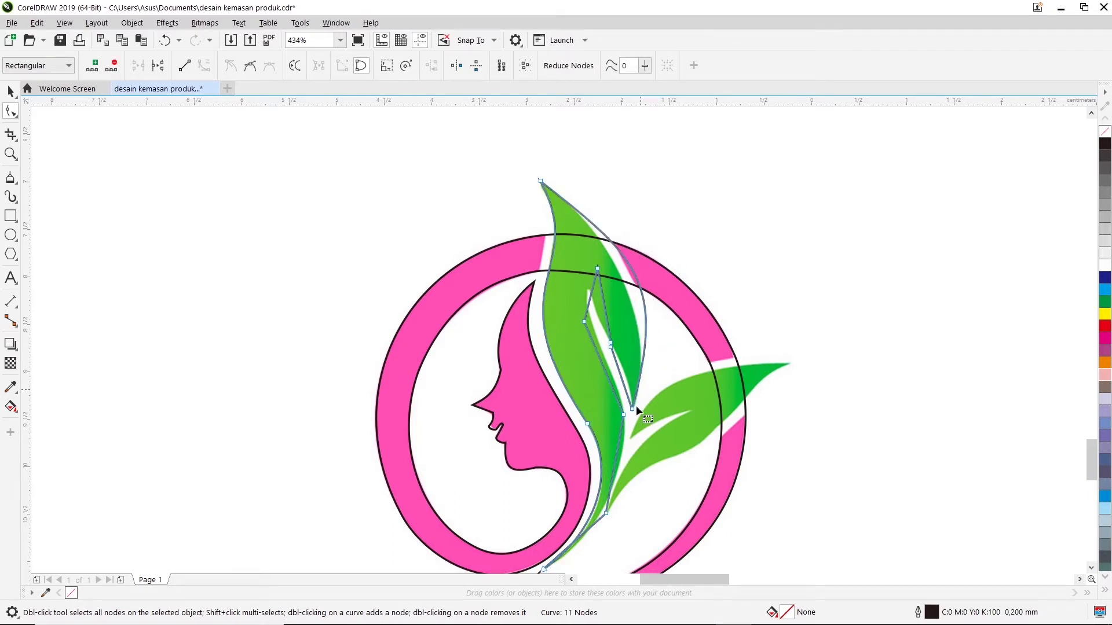
pyautogui.click(632, 409)
pyautogui.moveTo(665, 283); pyautogui.dragTo(651, 341)
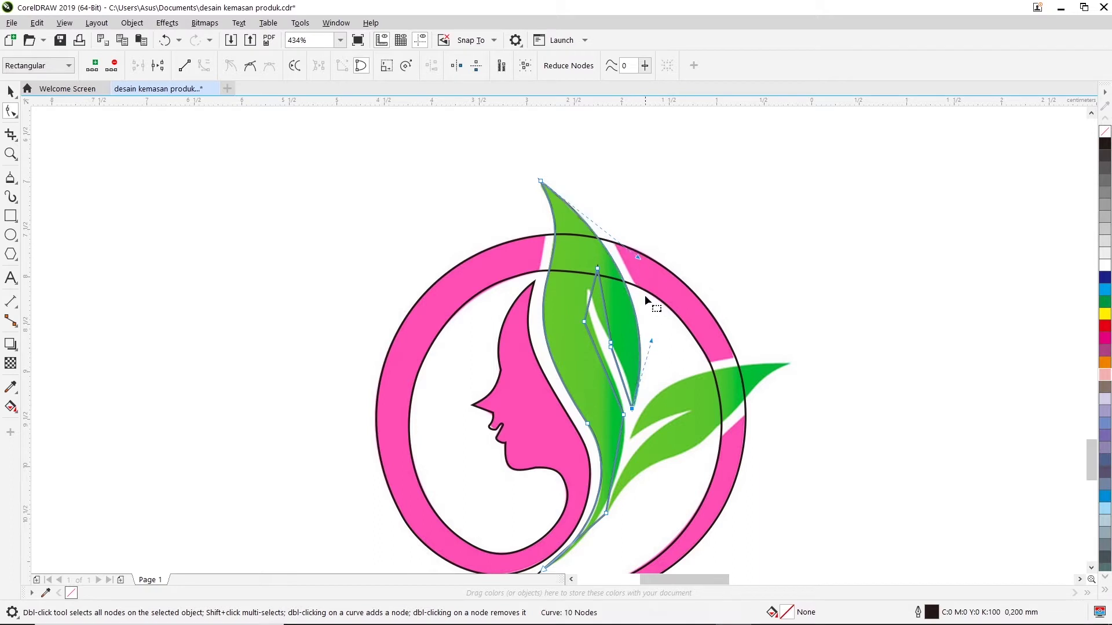
# Reshape the inner notch into a slim curve along the leaf's inner edge, deleting one node
pyautogui.moveTo(597, 269); pyautogui.dragTo(585, 292)
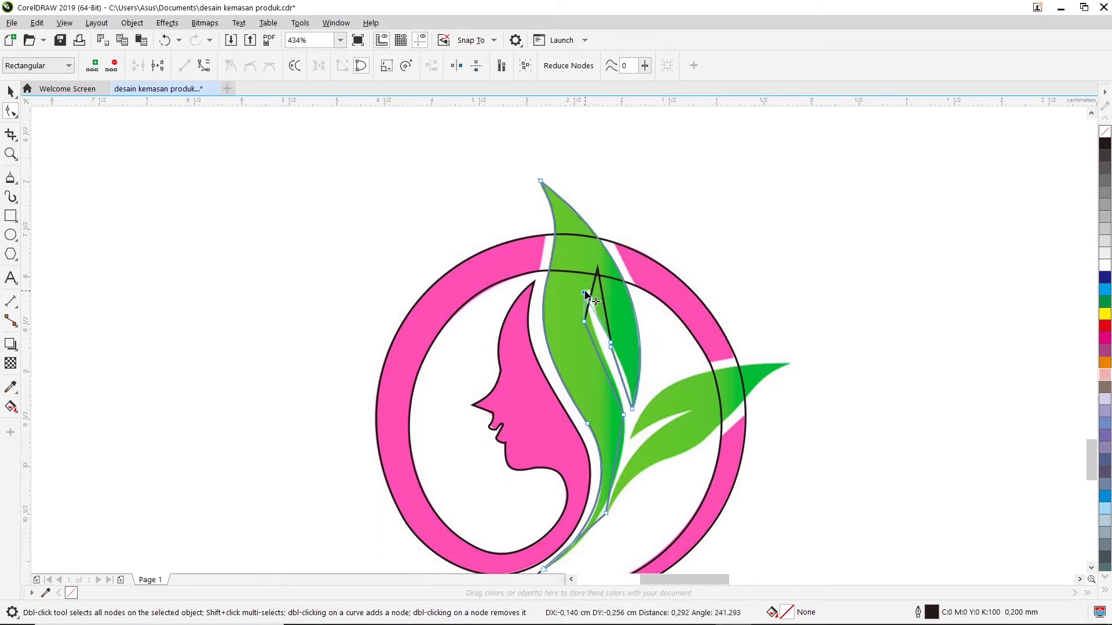
pyautogui.moveTo(609, 345); pyautogui.dragTo(623, 352)
pyautogui.press('Delete')
pyautogui.rightClick(611, 342)
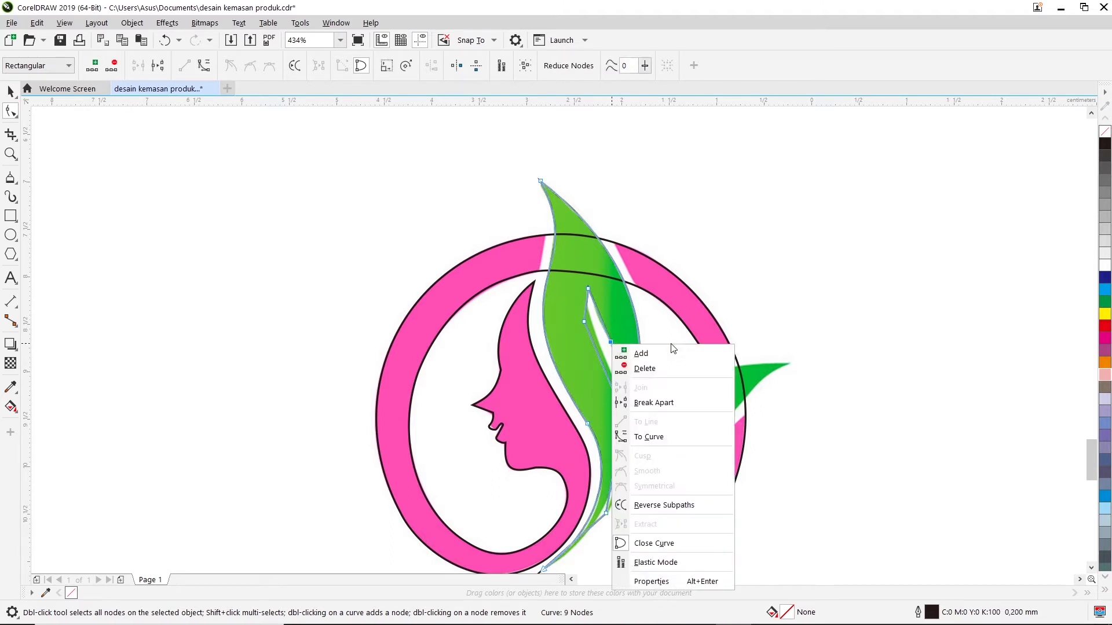
pyautogui.click(659, 444)
pyautogui.moveTo(631, 384); pyautogui.dragTo(603, 336)
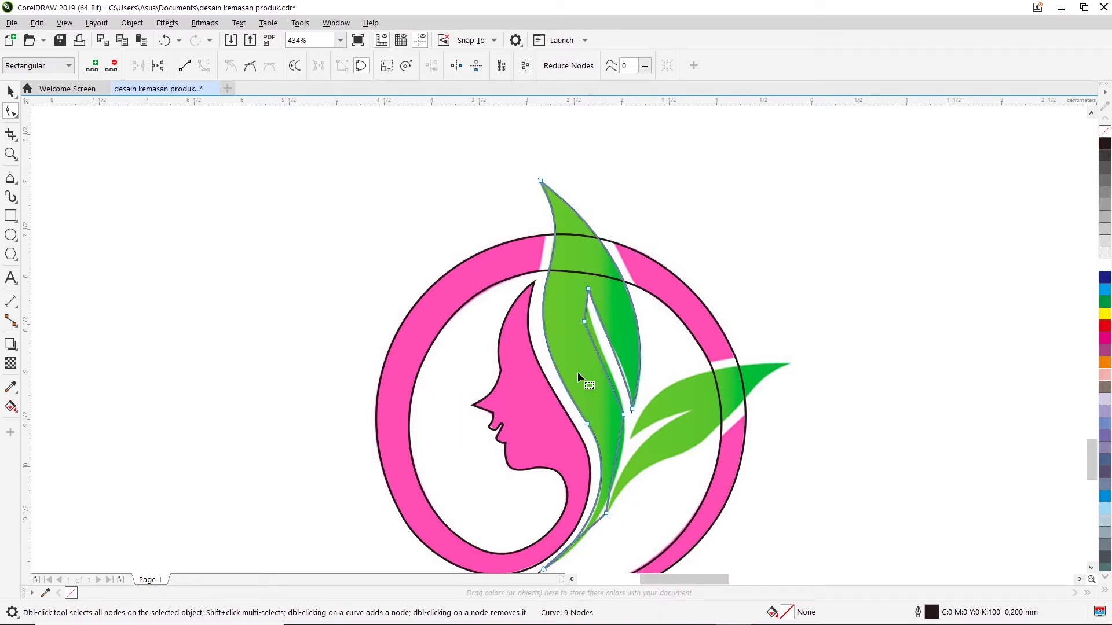
pyautogui.click(587, 290)
pyautogui.moveTo(631, 380); pyautogui.dragTo(633, 367)
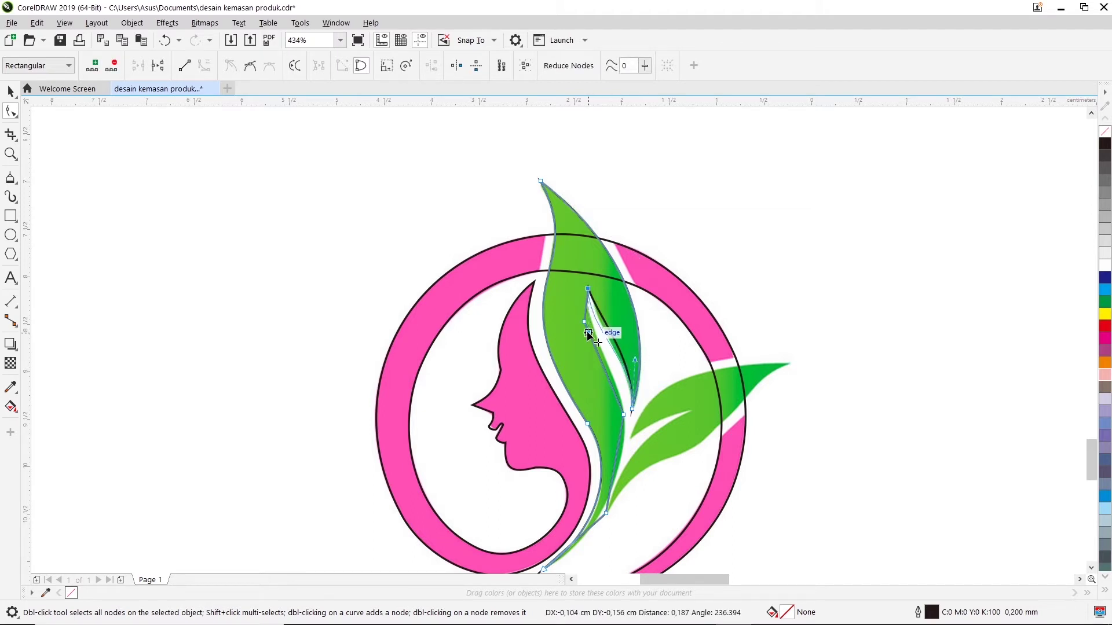
pyautogui.moveTo(609, 334); pyautogui.dragTo(600, 342)
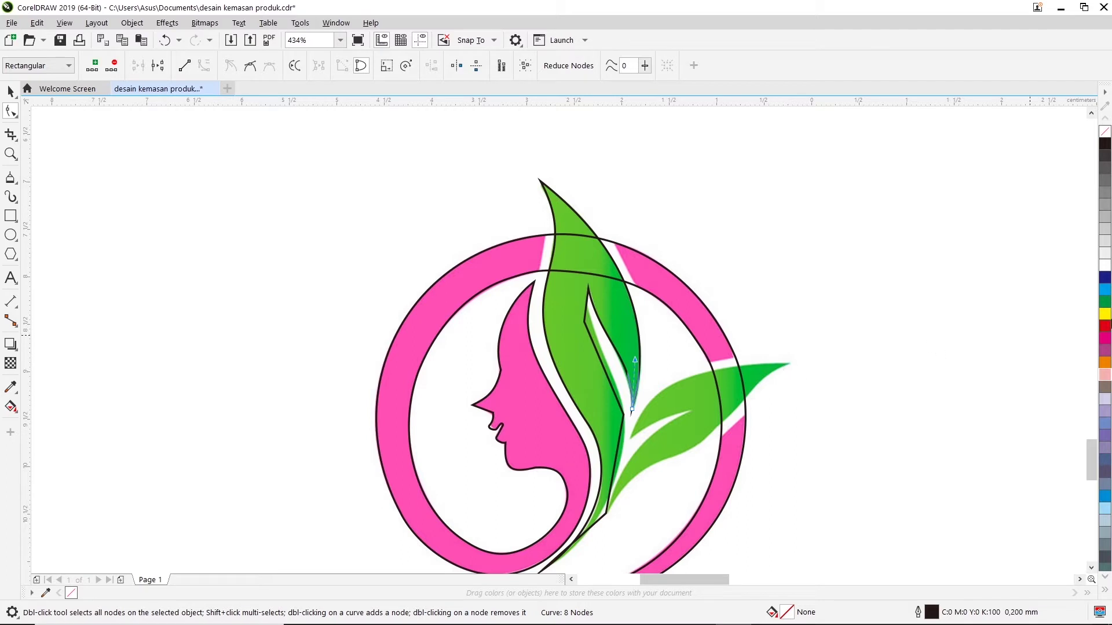
pyautogui.moveTo(1085, 459); pyautogui.dragTo(1086, 465)
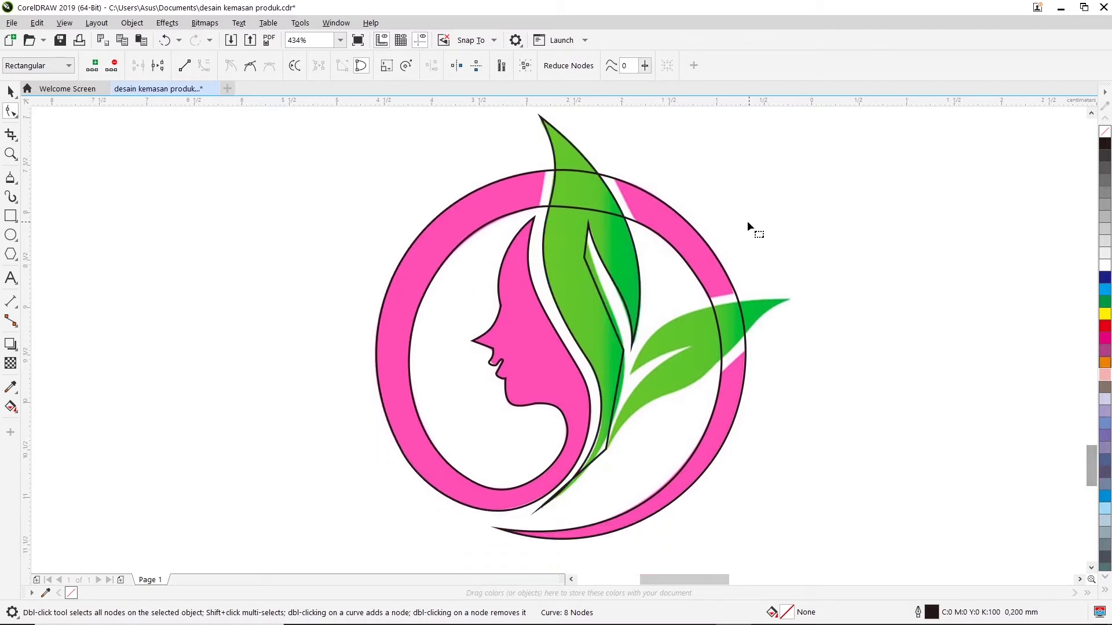
# Convert a leaf segment to a curve, delete three surplus nodes and curve the lower edge upward
pyautogui.rightClick(585, 256)
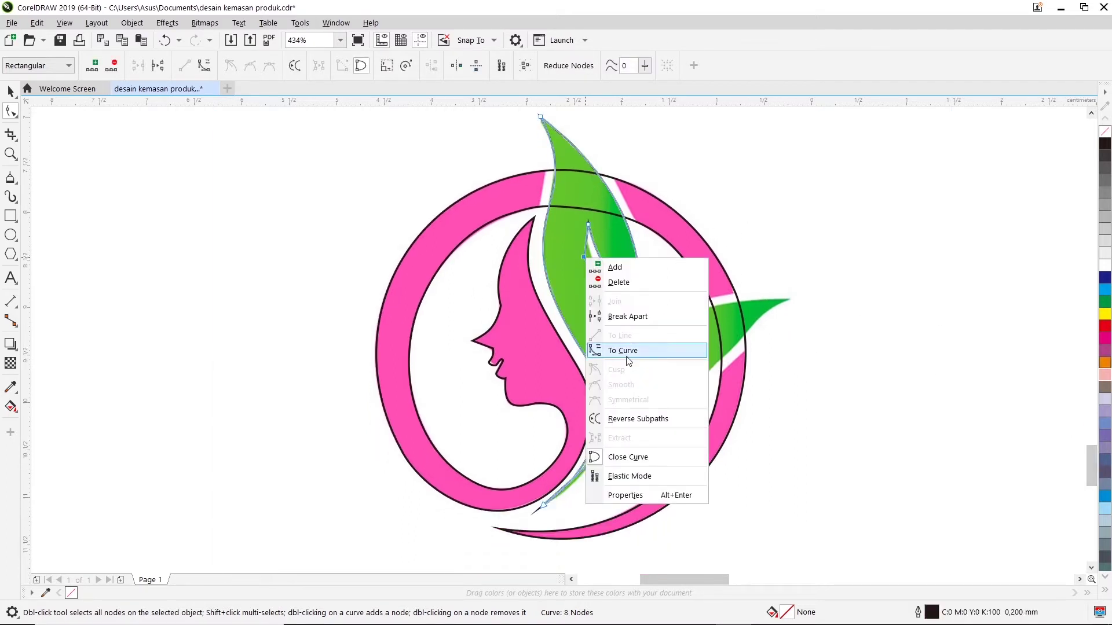
pyautogui.click(626, 362)
pyautogui.doubleClick(584, 256)
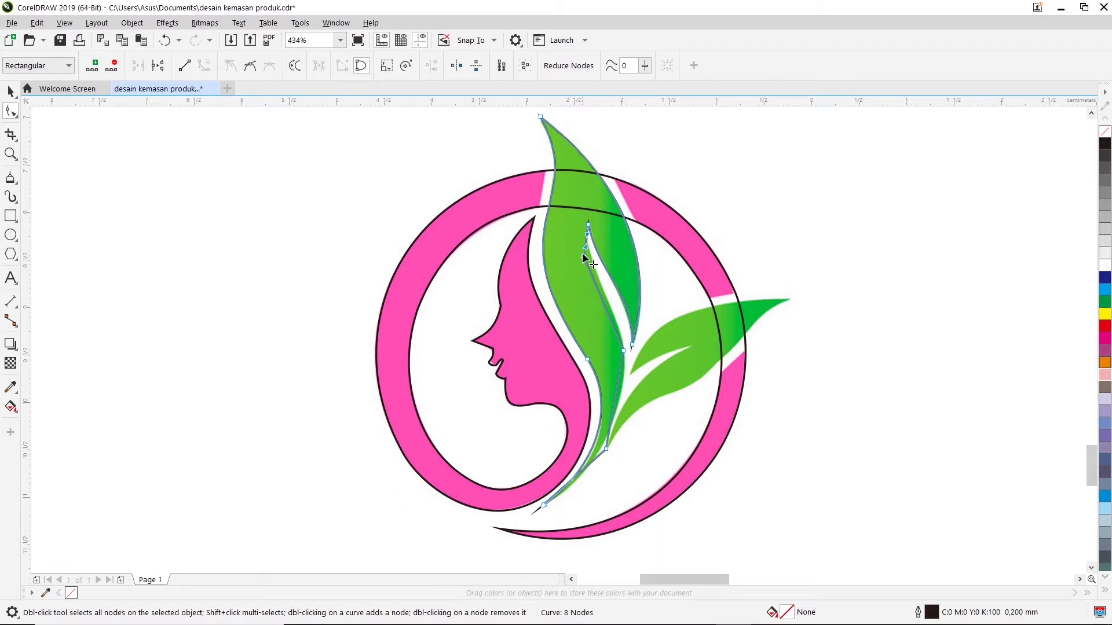
pyautogui.doubleClick(624, 349)
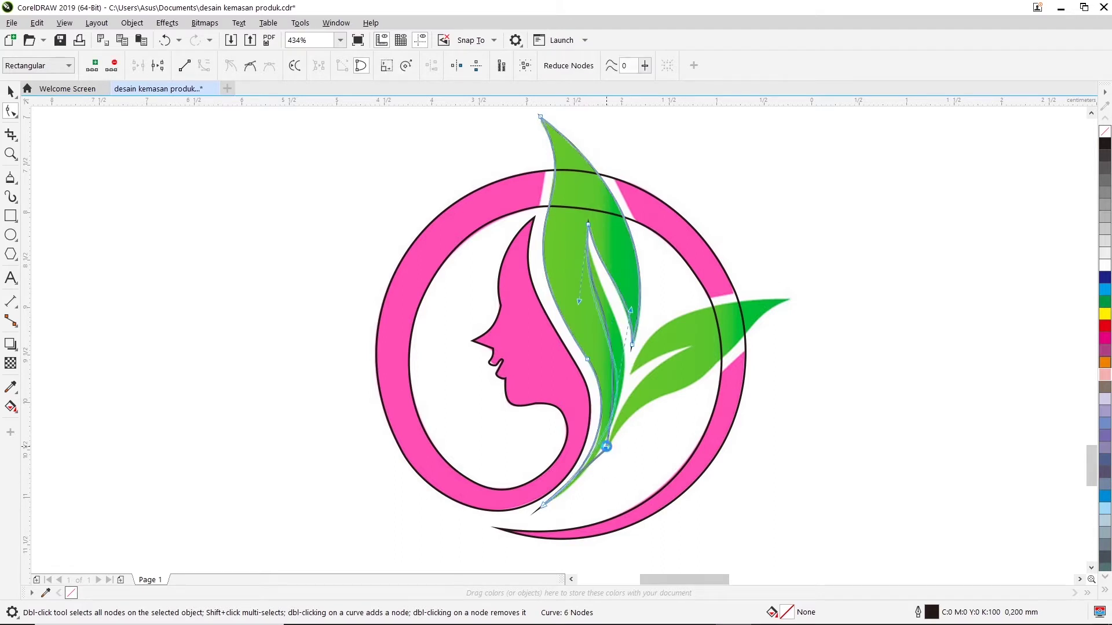
pyautogui.doubleClick(544, 508)
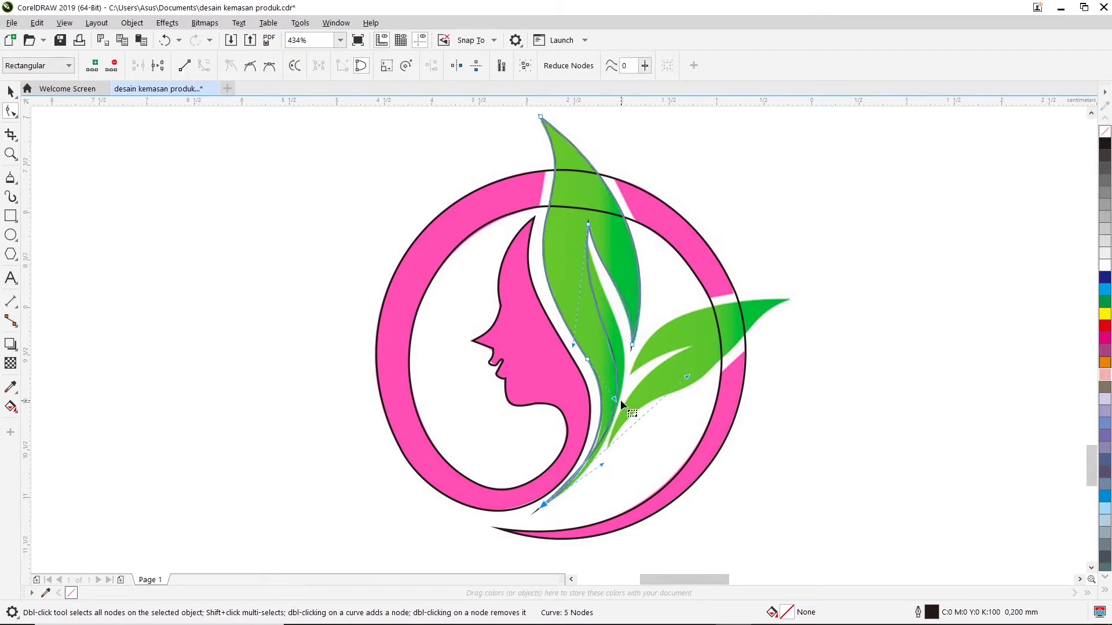
pyautogui.moveTo(688, 377)
pyautogui.mouseDown()
pyautogui.moveTo(695, 317)
pyautogui.moveTo(695, 416)
pyautogui.moveTo(697, 382)
pyautogui.mouseUp()
pyautogui.click(664, 384)
# Refine the leaf's inner edge and lower curve to fit the stem, then select the face-and-ring outline
pyautogui.click(596, 386)
pyautogui.moveTo(572, 350)
pyautogui.mouseDown()
pyautogui.moveTo(585, 309)
pyautogui.moveTo(570, 284)
pyautogui.mouseUp()
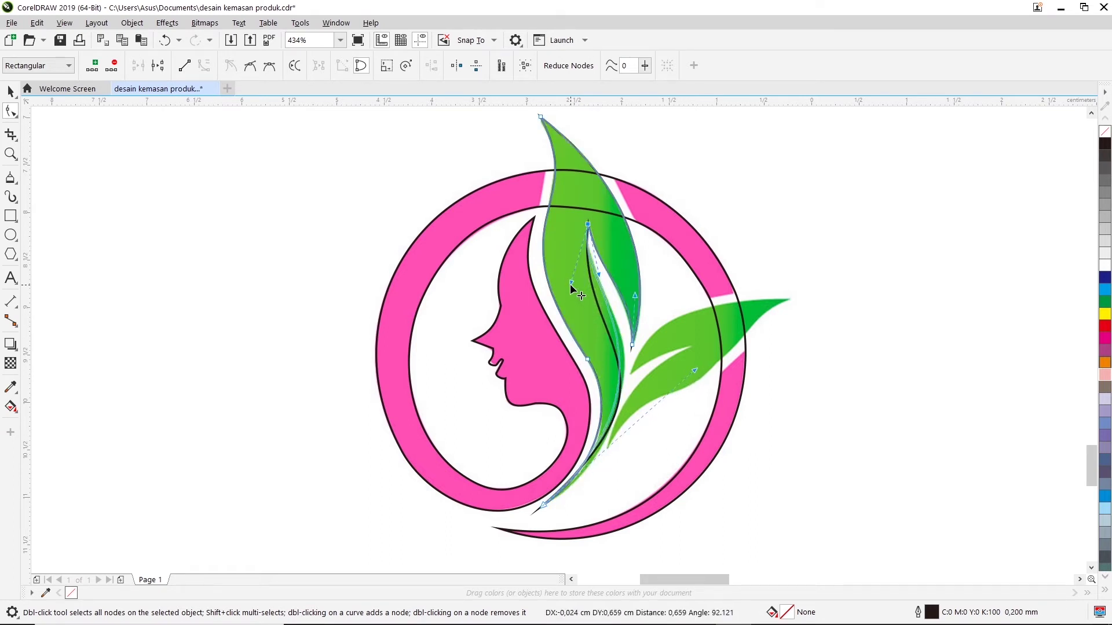
pyautogui.moveTo(695, 370); pyautogui.dragTo(710, 362)
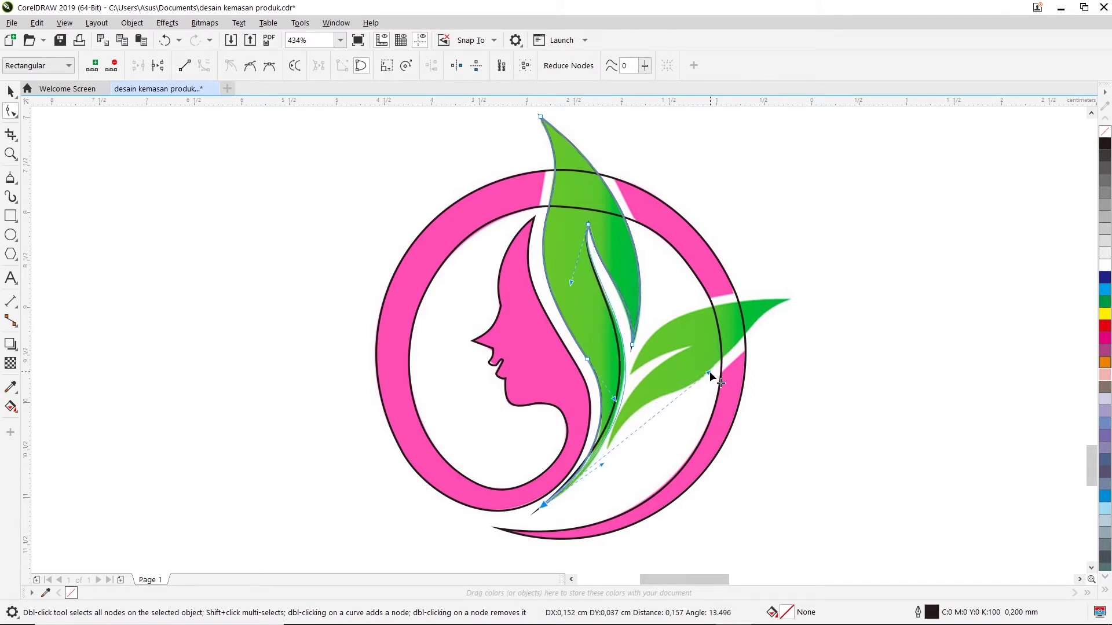
pyautogui.moveTo(710, 363)
pyautogui.mouseDown()
pyautogui.moveTo(698, 412)
pyautogui.moveTo(709, 370)
pyautogui.mouseUp()
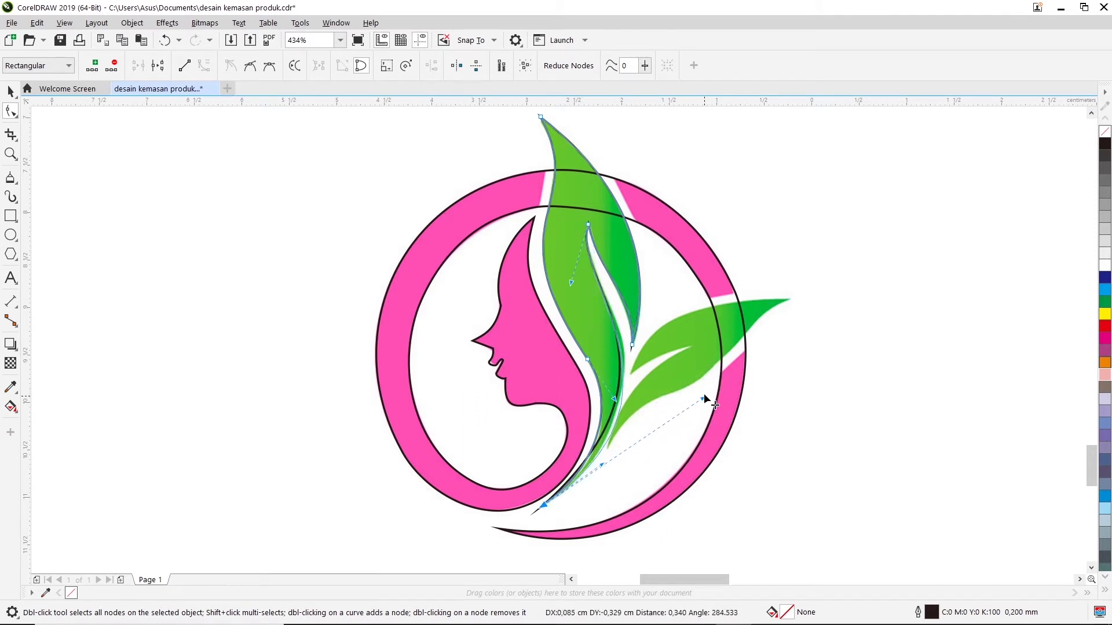
pyautogui.click(796, 427)
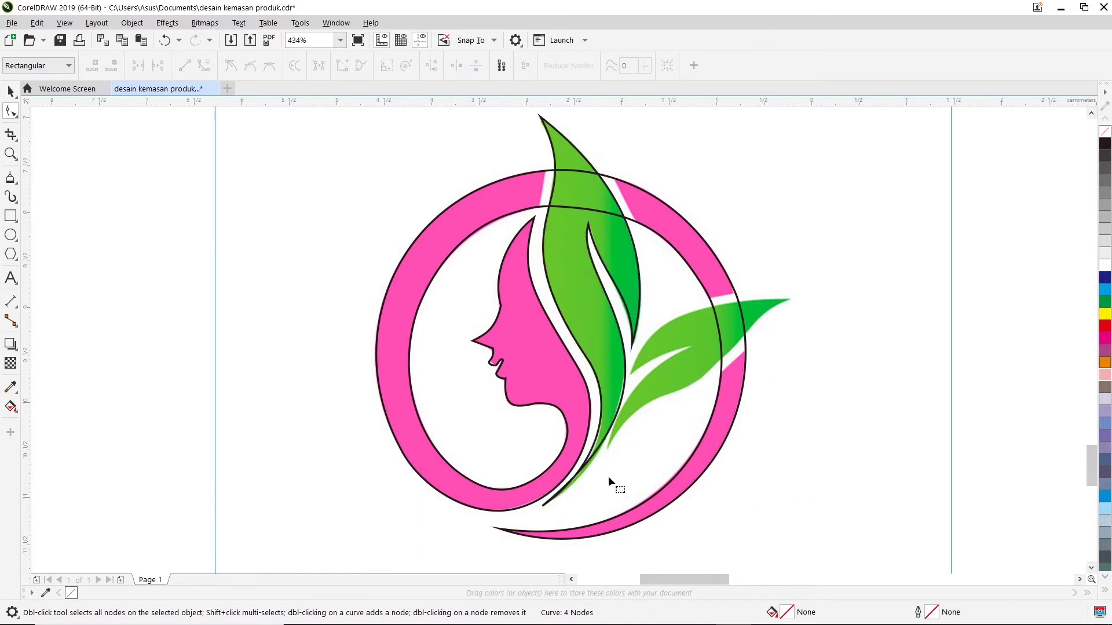
pyautogui.click(597, 453)
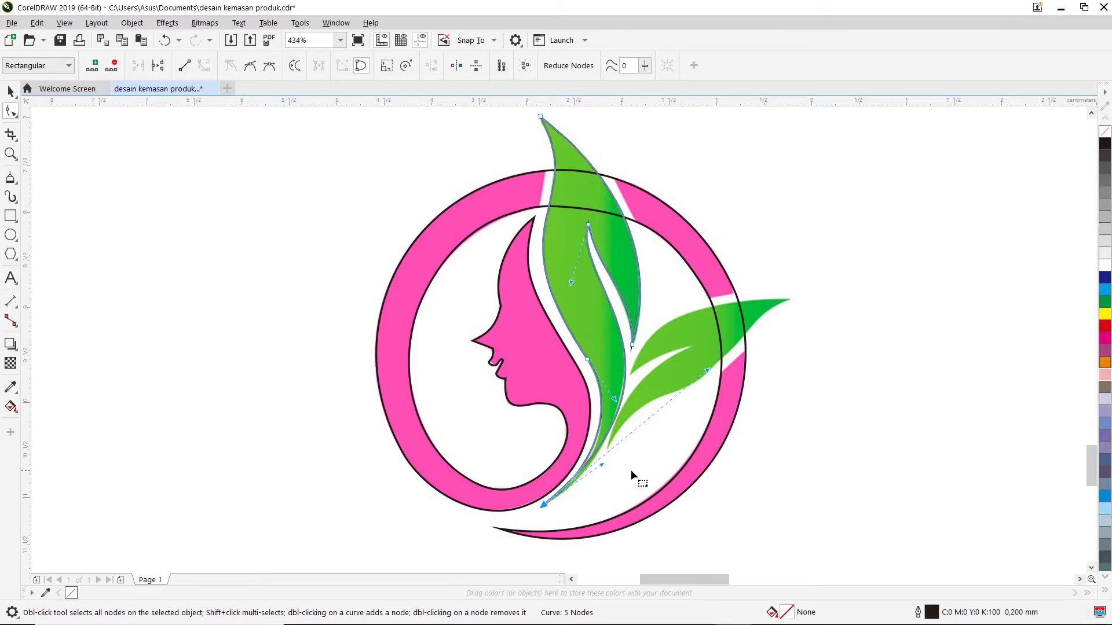
pyautogui.moveTo(600, 470)
pyautogui.mouseDown()
pyautogui.moveTo(592, 461)
pyautogui.moveTo(602, 466)
pyautogui.mouseUp()
pyautogui.hotkey('ctrl', 'z')
pyautogui.moveTo(709, 375)
pyautogui.mouseDown()
pyautogui.moveTo(708, 405)
pyautogui.moveTo(704, 391)
pyautogui.mouseUp()
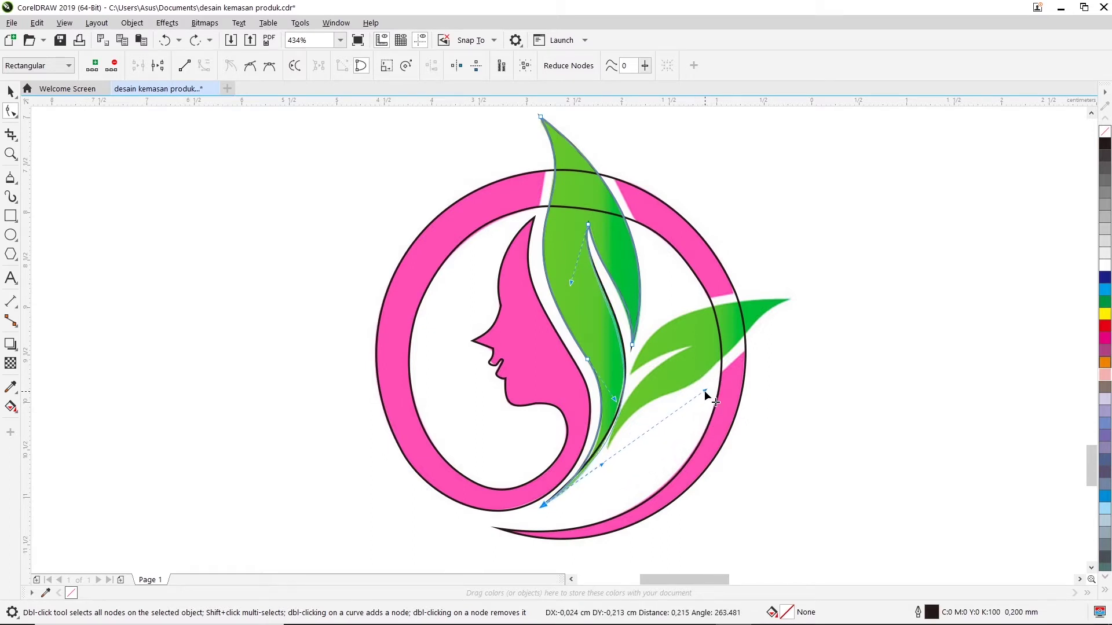
pyautogui.moveTo(704, 389); pyautogui.dragTo(699, 390)
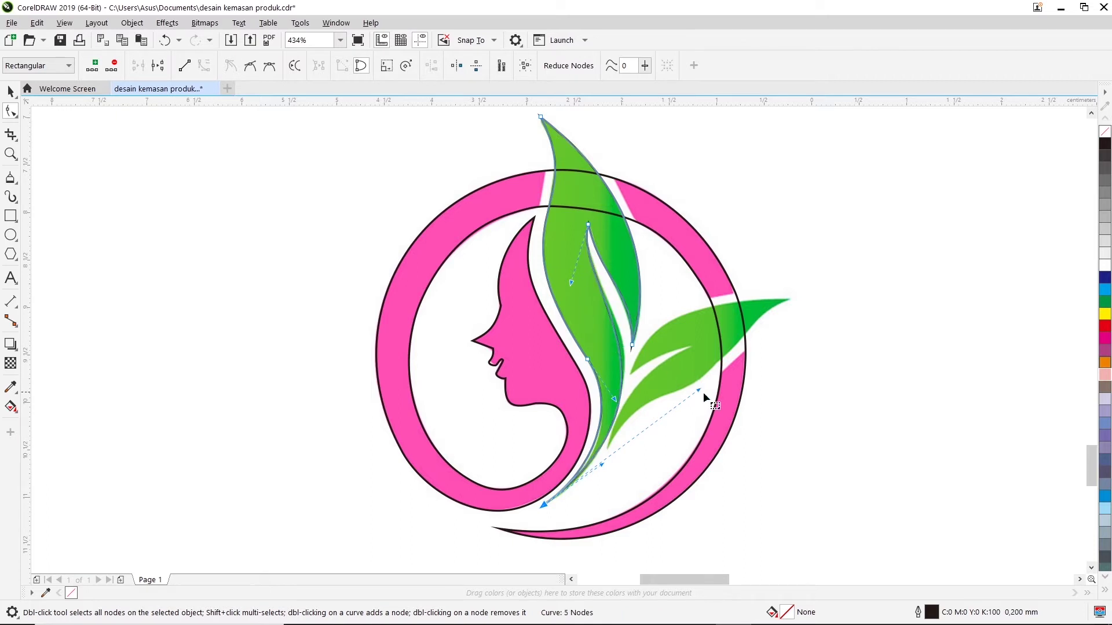
pyautogui.moveTo(696, 388); pyautogui.dragTo(704, 377)
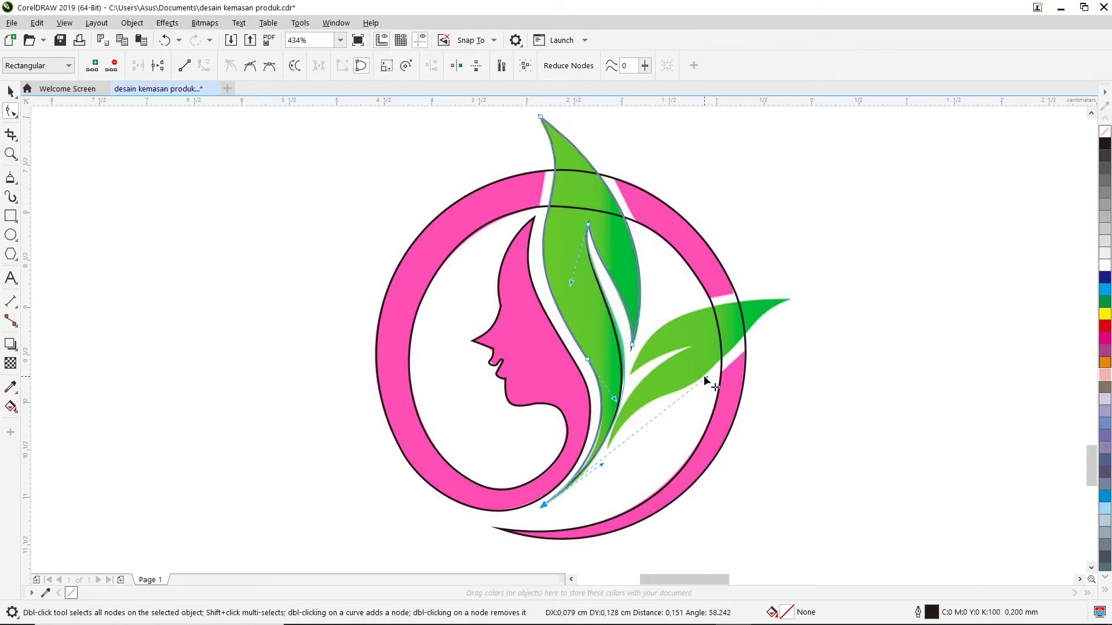
pyautogui.click(706, 443)
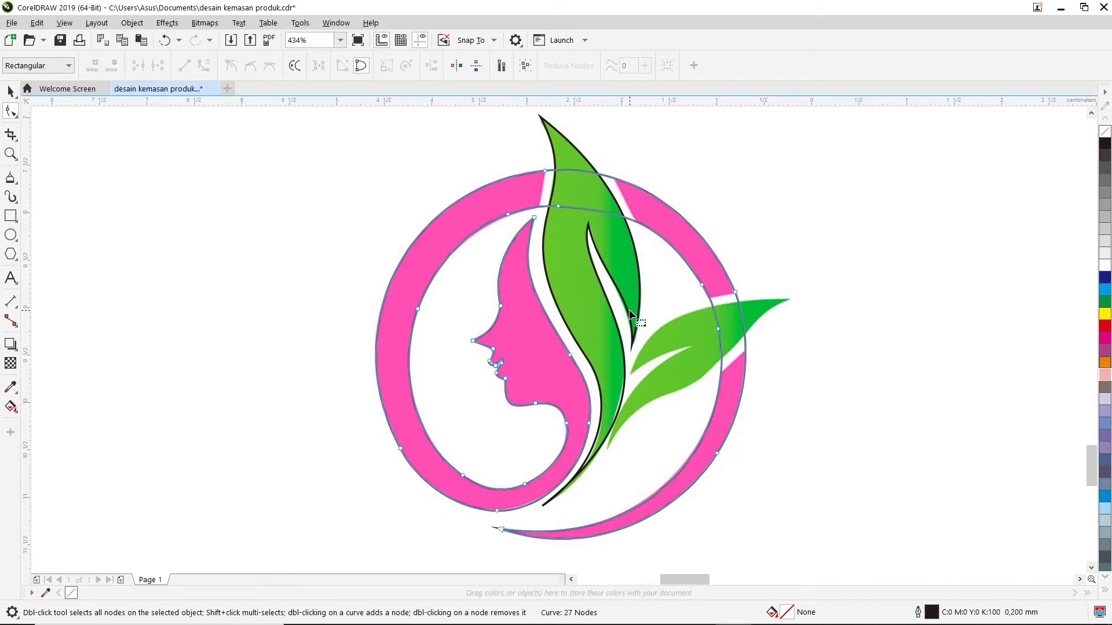
# Draw a rough closed straight-edged Bezier outline around the right-hand green leaf
pyautogui.scroll(2, 632, 313)
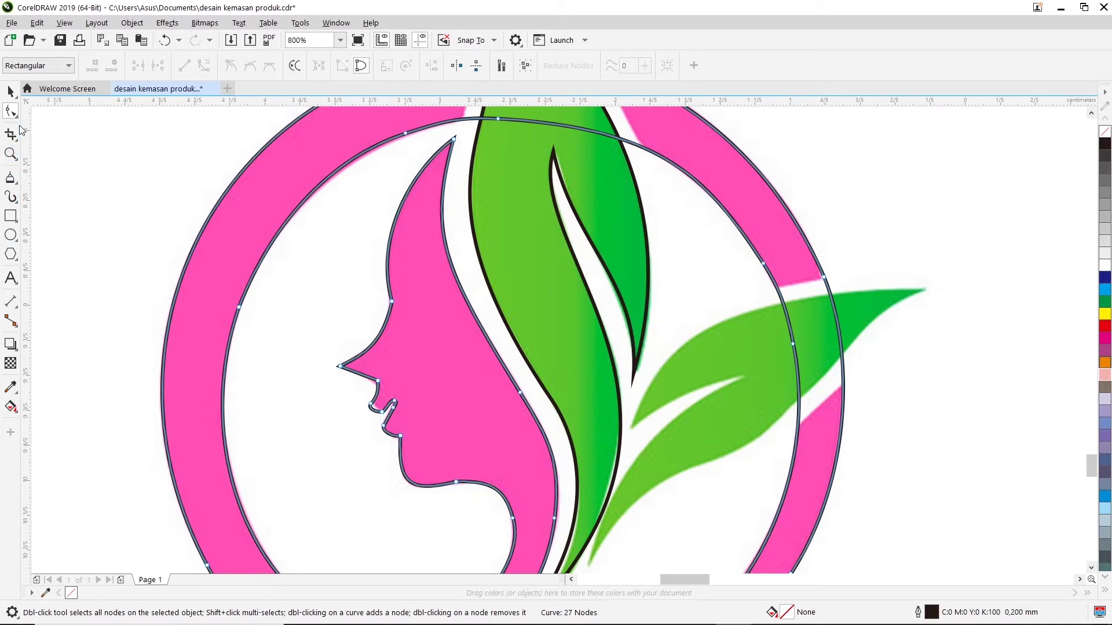
pyautogui.click(11, 179)
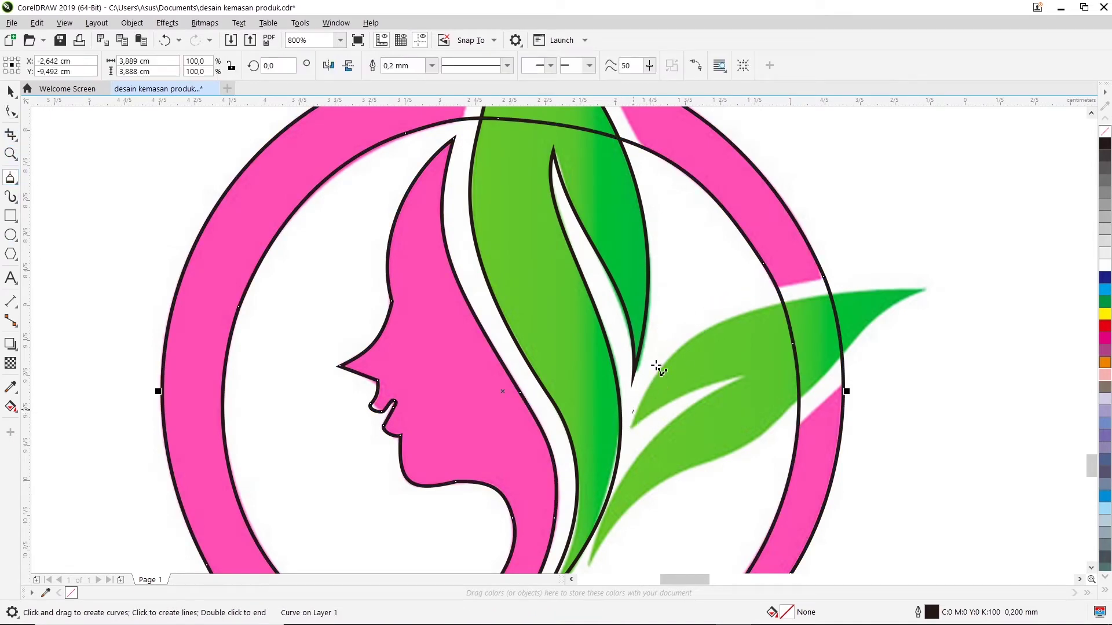
pyautogui.click(714, 309)
pyautogui.click(956, 285)
pyautogui.click(787, 418)
pyautogui.click(595, 575)
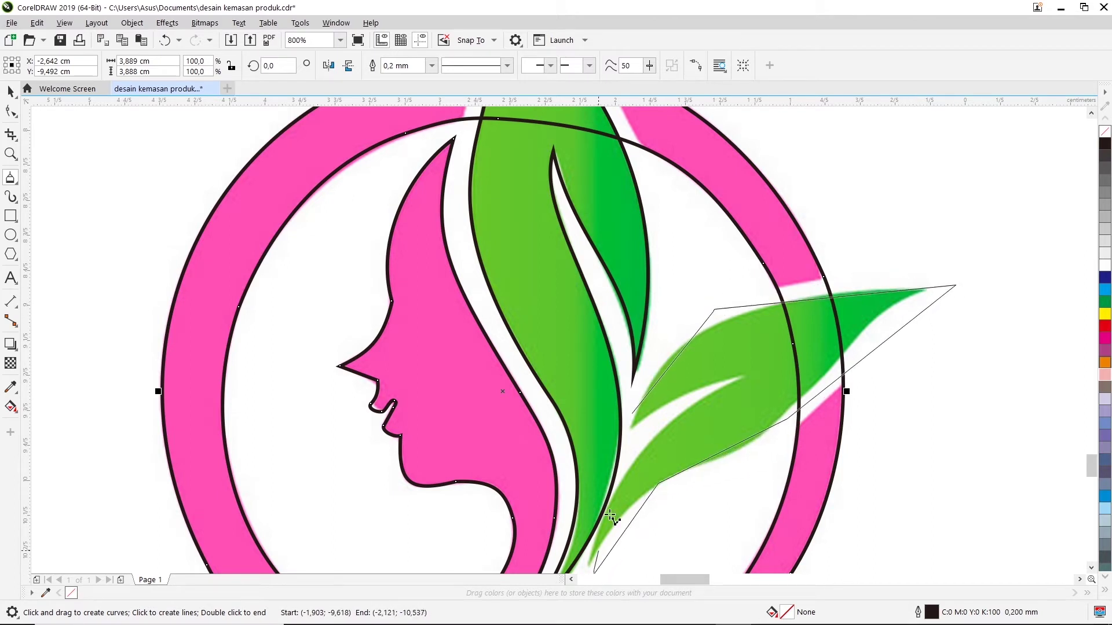
pyautogui.click(633, 413)
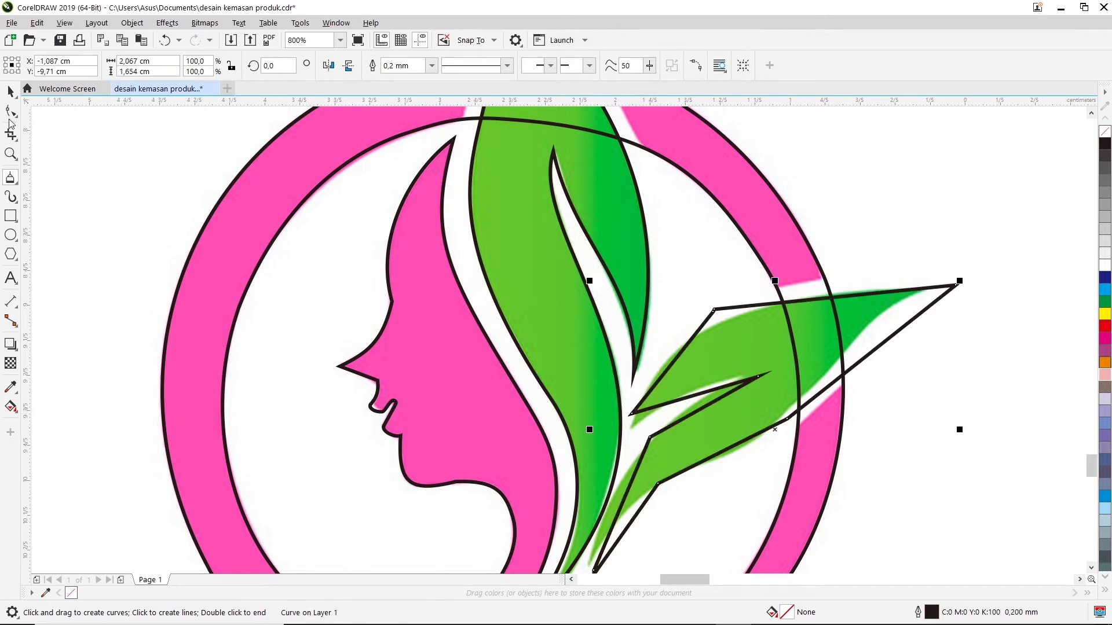
pyautogui.click(12, 111)
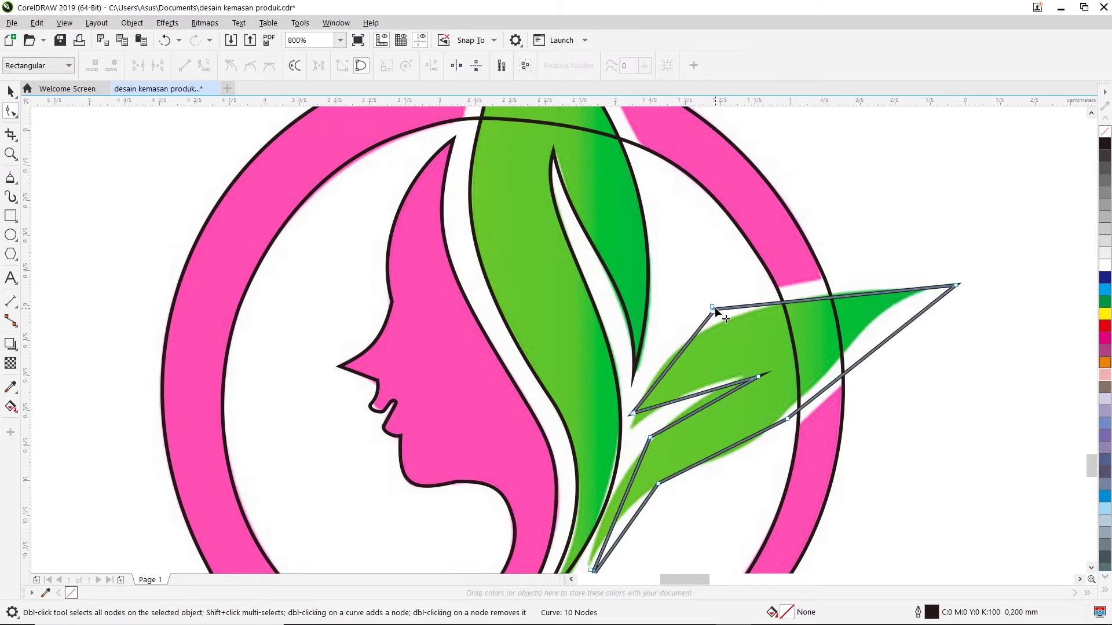
# Remove the upper-left corner node and curve the right leaf's upper edge
pyautogui.click(714, 311)
pyautogui.rightClick(714, 311)
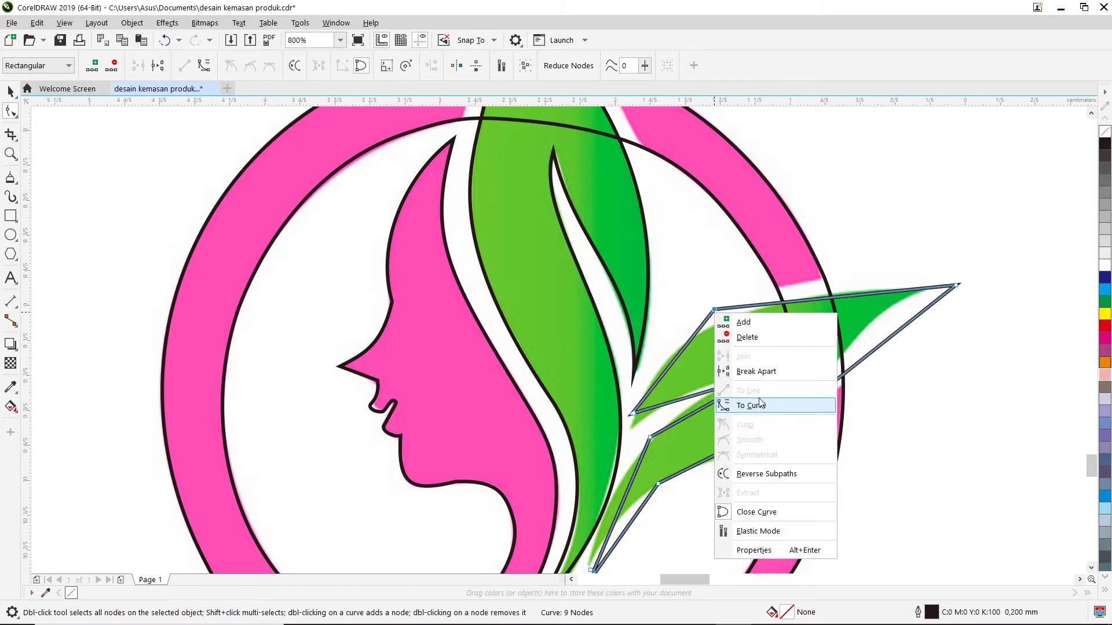
pyautogui.click(762, 405)
pyautogui.doubleClick(714, 311)
pyautogui.moveTo(636, 416)
pyautogui.mouseDown()
pyautogui.moveTo(633, 425)
pyautogui.moveTo(748, 285)
pyautogui.moveTo(672, 301)
pyautogui.mouseUp()
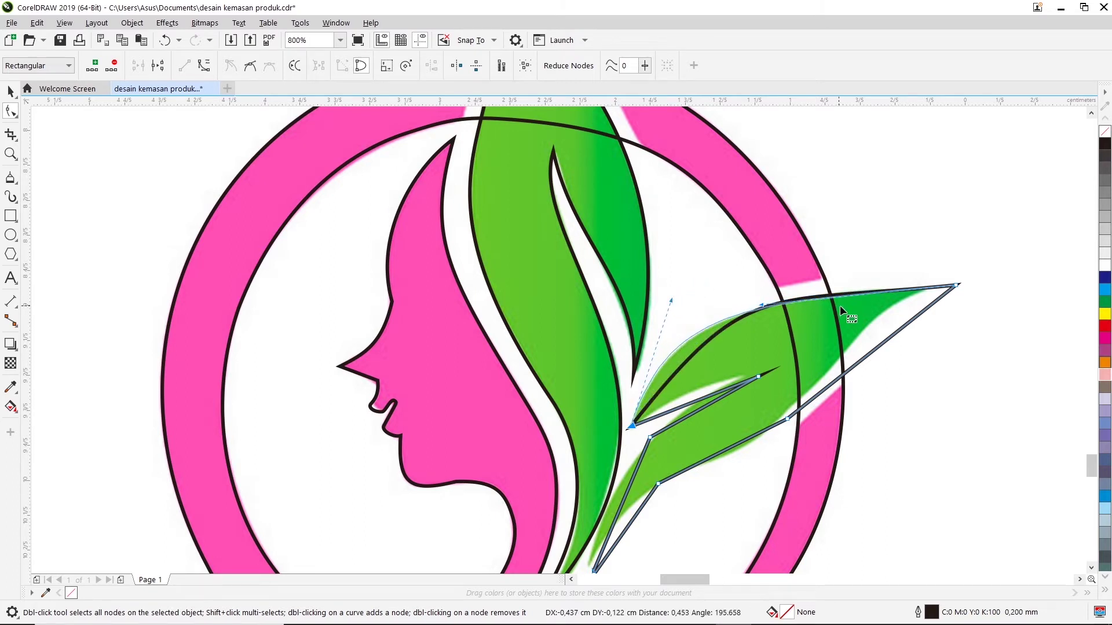
pyautogui.moveTo(838, 306); pyautogui.dragTo(839, 307)
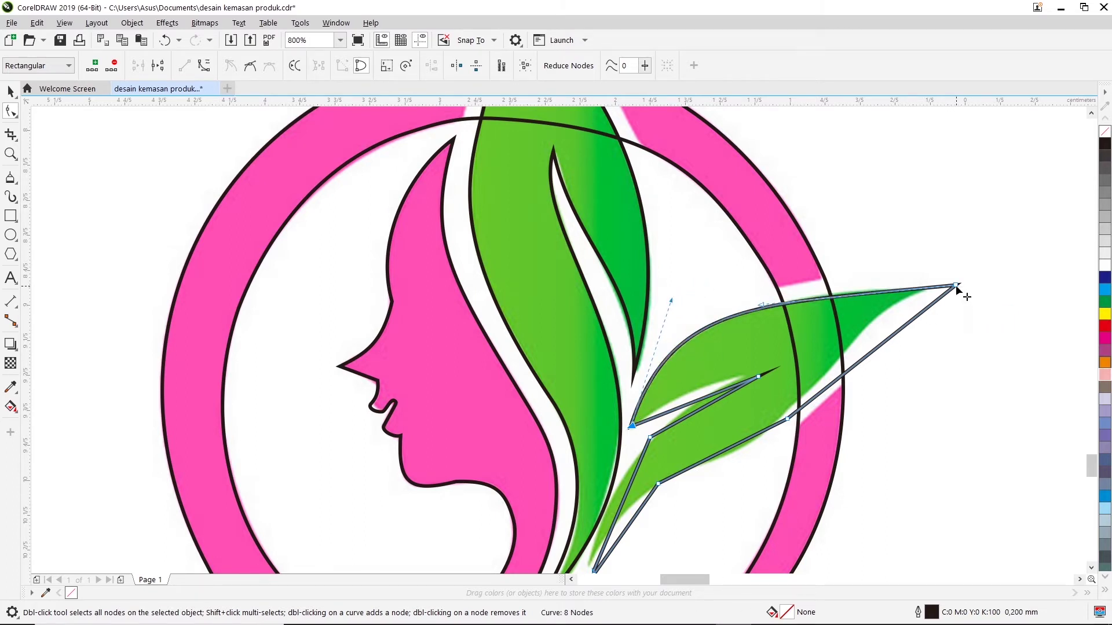
# Convert the inner straight segments to curves and bulge the inner edge along the leaf's slit
pyautogui.rightClick(756, 376)
pyautogui.click(790, 468)
pyautogui.rightClick(702, 401)
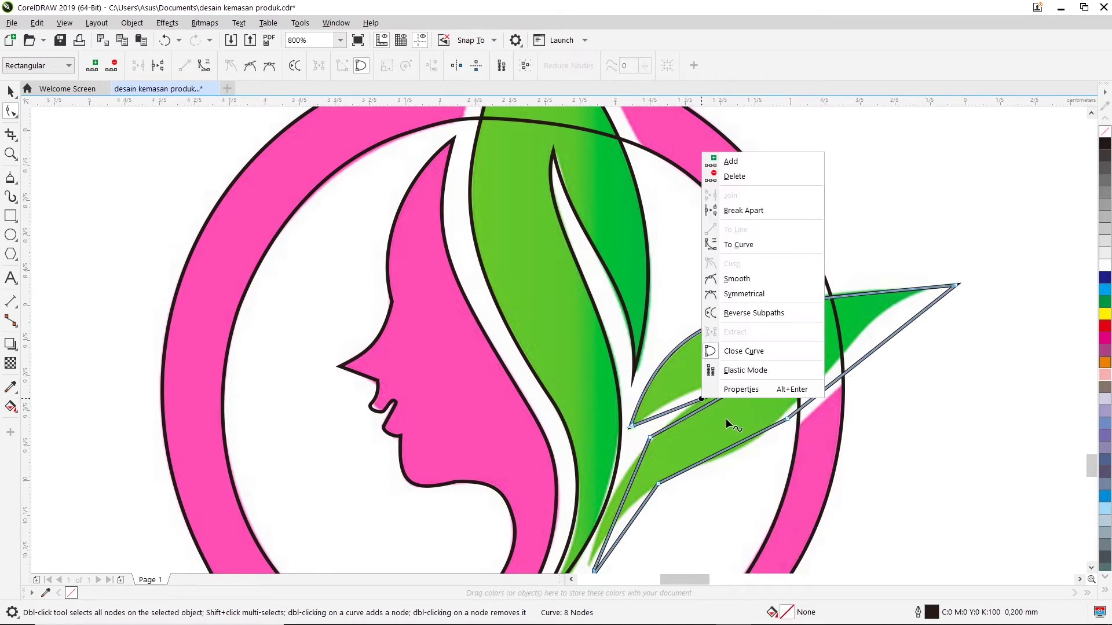
pyautogui.click(740, 245)
pyautogui.click(700, 401)
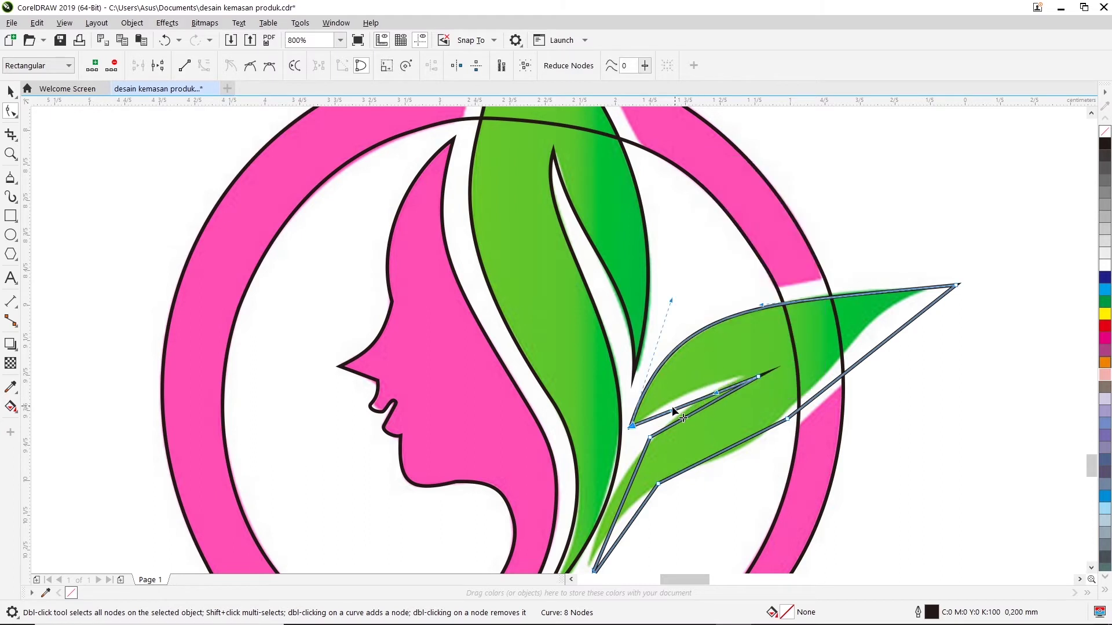
pyautogui.moveTo(680, 387)
pyautogui.mouseDown()
pyautogui.moveTo(715, 362)
pyautogui.moveTo(745, 373)
pyautogui.moveTo(718, 406)
pyautogui.mouseUp()
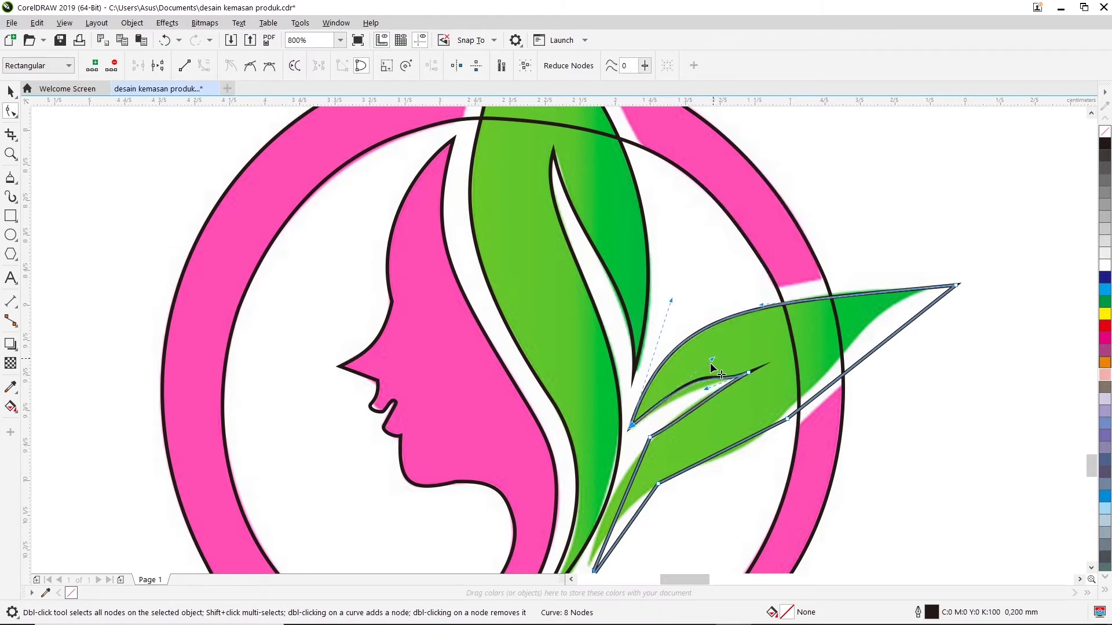
pyautogui.moveTo(711, 364); pyautogui.dragTo(708, 378)
pyautogui.moveTo(687, 426); pyautogui.dragTo(687, 425)
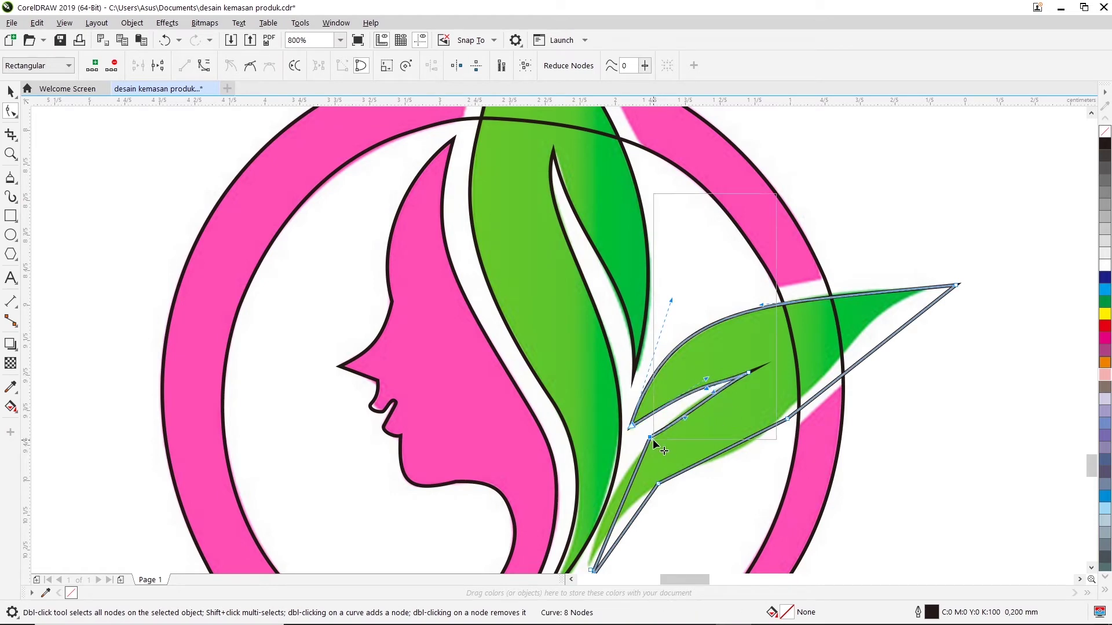
# Delete two extra nodes near the slit, place the bottom node at the base and curve the lower edge
pyautogui.rightClick(655, 439)
pyautogui.press('Escape')
pyautogui.doubleClick(650, 436)
pyautogui.scroll(-2, 589, 571)
pyautogui.moveTo(582, 527)
pyautogui.mouseDown()
pyautogui.moveTo(597, 554)
pyautogui.moveTo(598, 541)
pyautogui.mouseUp()
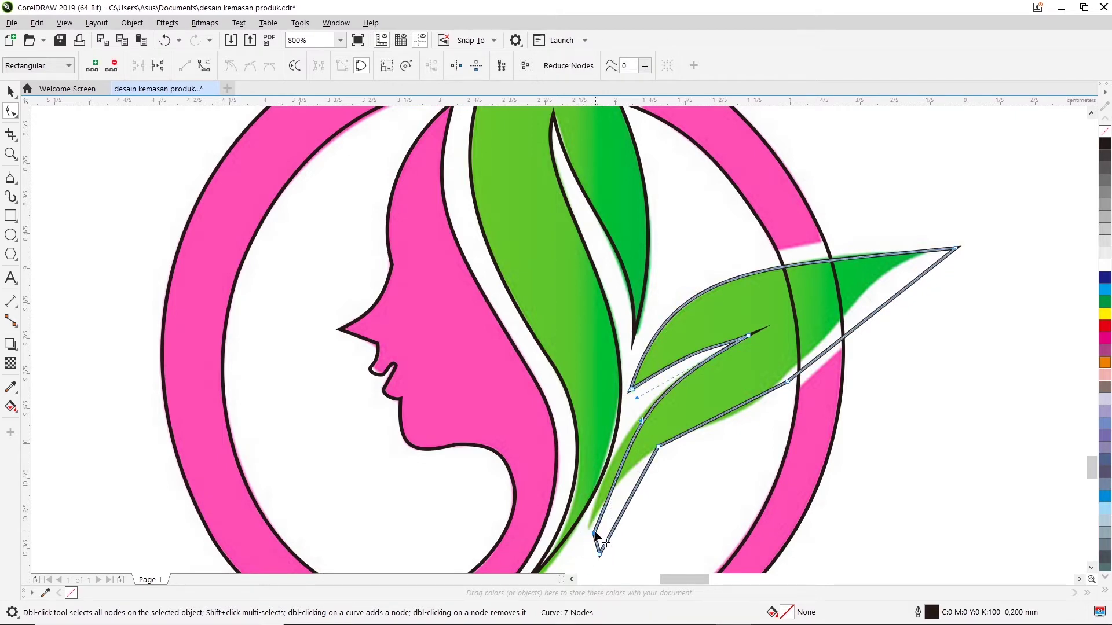
pyautogui.doubleClick(597, 538)
pyautogui.moveTo(596, 538); pyautogui.dragTo(593, 534)
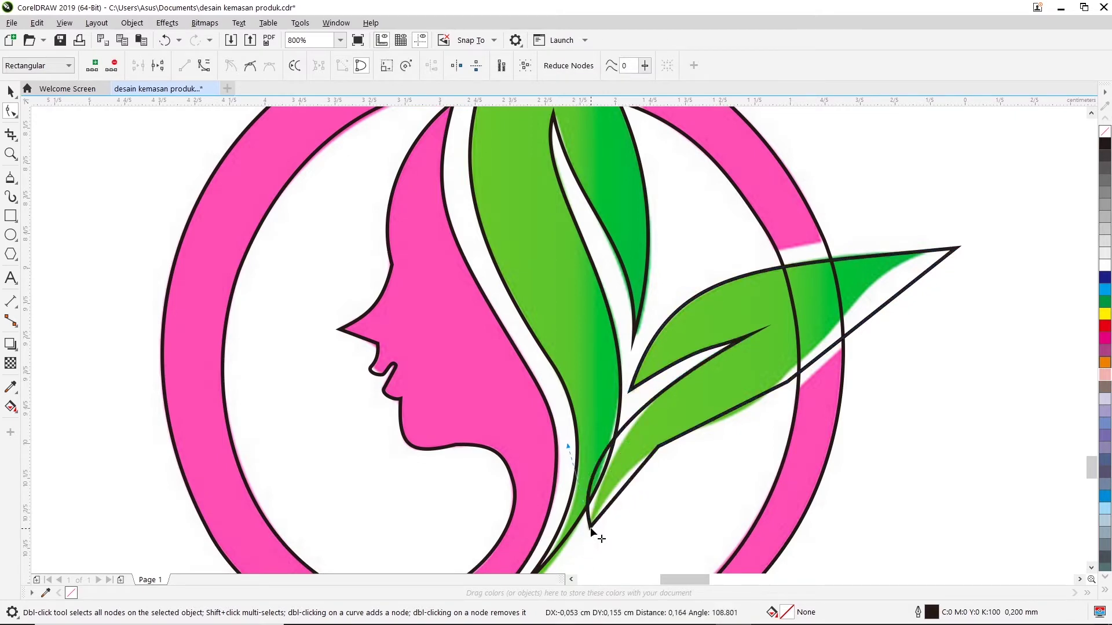
pyautogui.moveTo(568, 446); pyautogui.dragTo(684, 401)
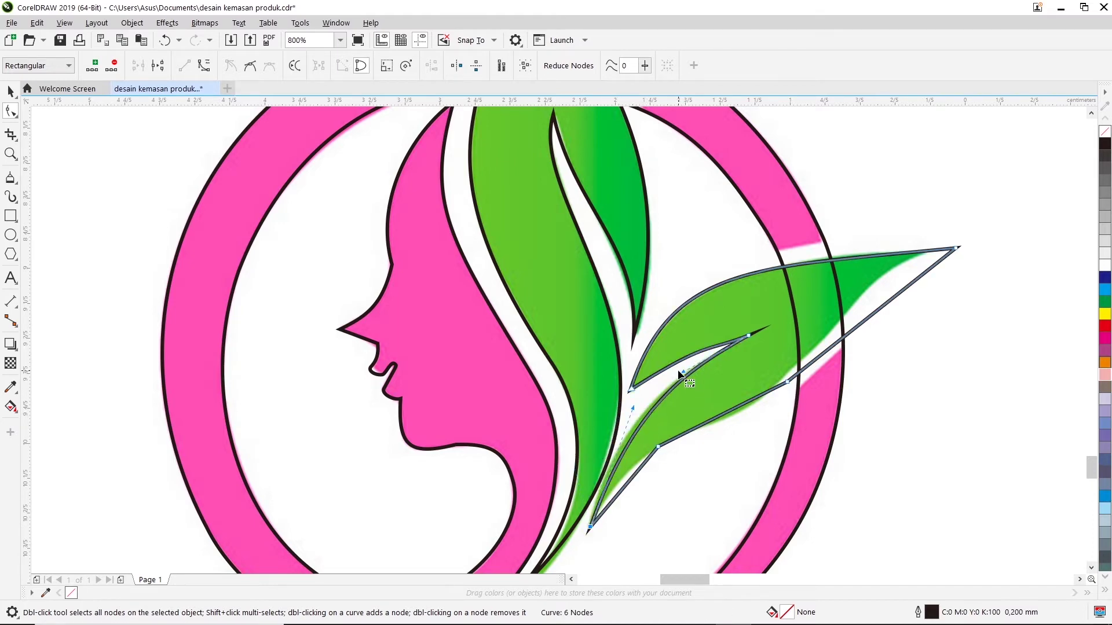
pyautogui.click(648, 393)
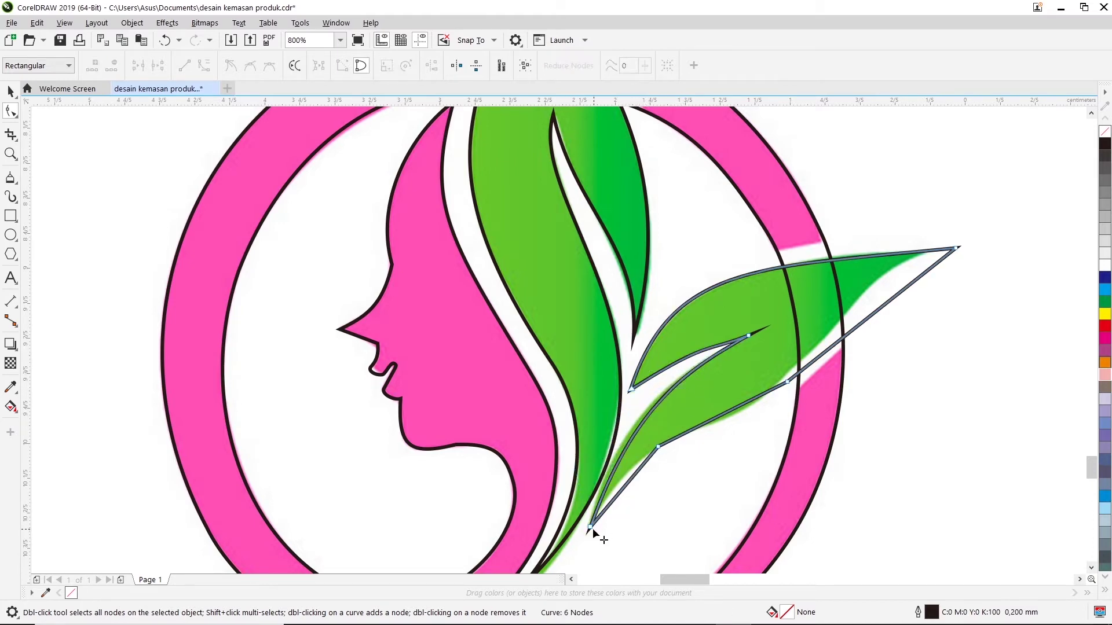
pyautogui.moveTo(590, 528)
pyautogui.mouseDown()
pyautogui.moveTo(631, 388)
pyautogui.moveTo(684, 377)
pyautogui.moveTo(698, 355)
pyautogui.mouseUp()
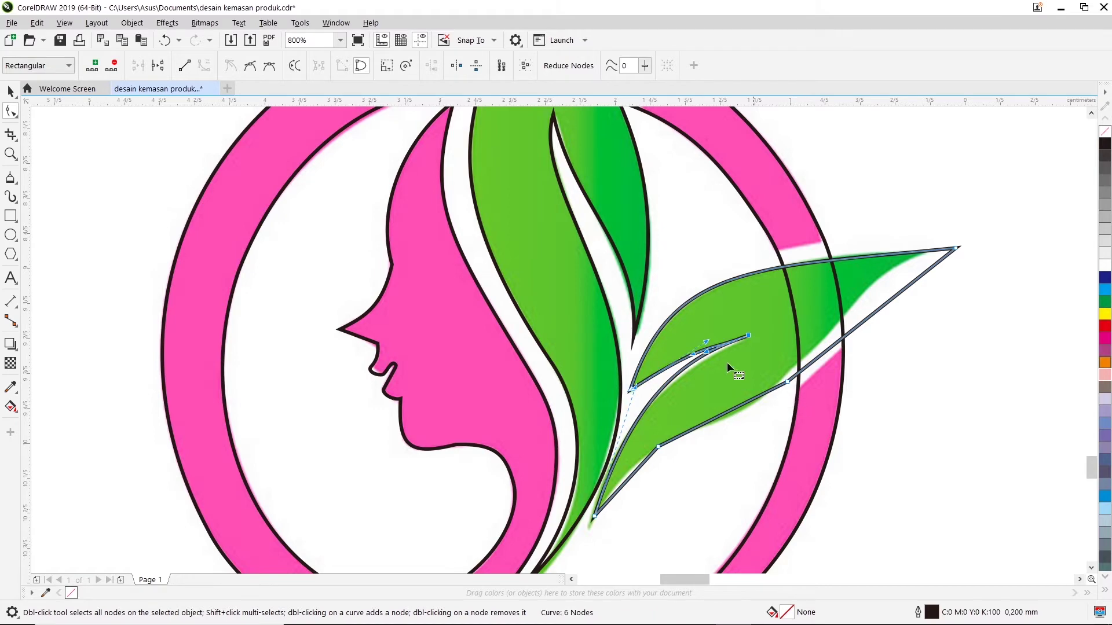
# Refine the inner slit's curve and tip and the leaf's lower-left corner to match the image
pyautogui.scroll(1, 739, 366)
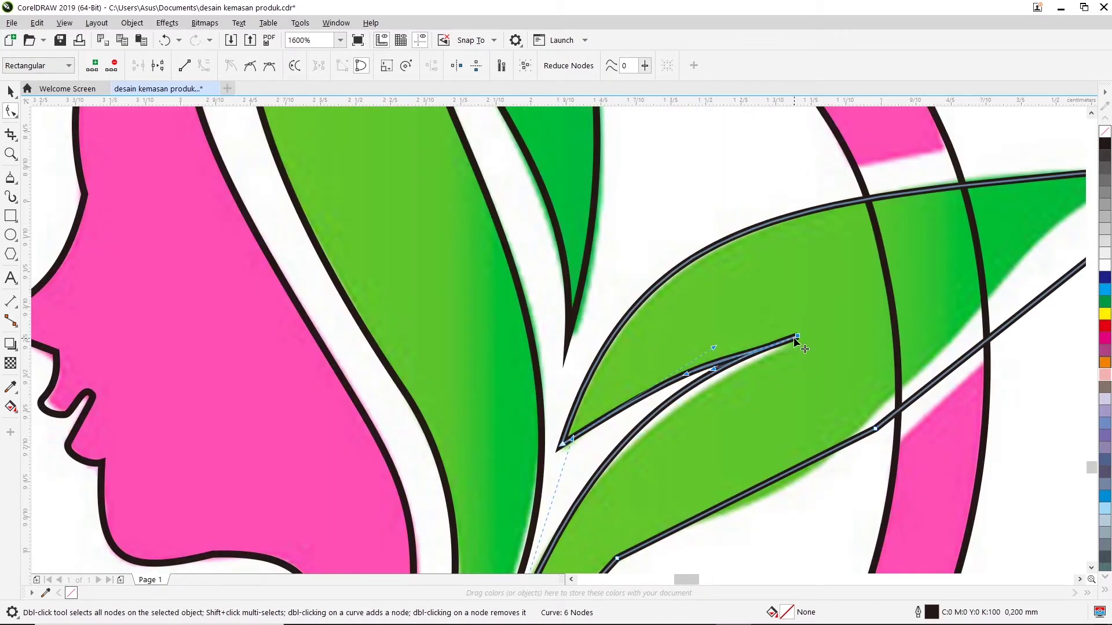
pyautogui.moveTo(712, 371)
pyautogui.mouseDown()
pyautogui.moveTo(707, 359)
pyautogui.moveTo(688, 387)
pyautogui.mouseUp()
pyautogui.moveTo(768, 336); pyautogui.dragTo(691, 384)
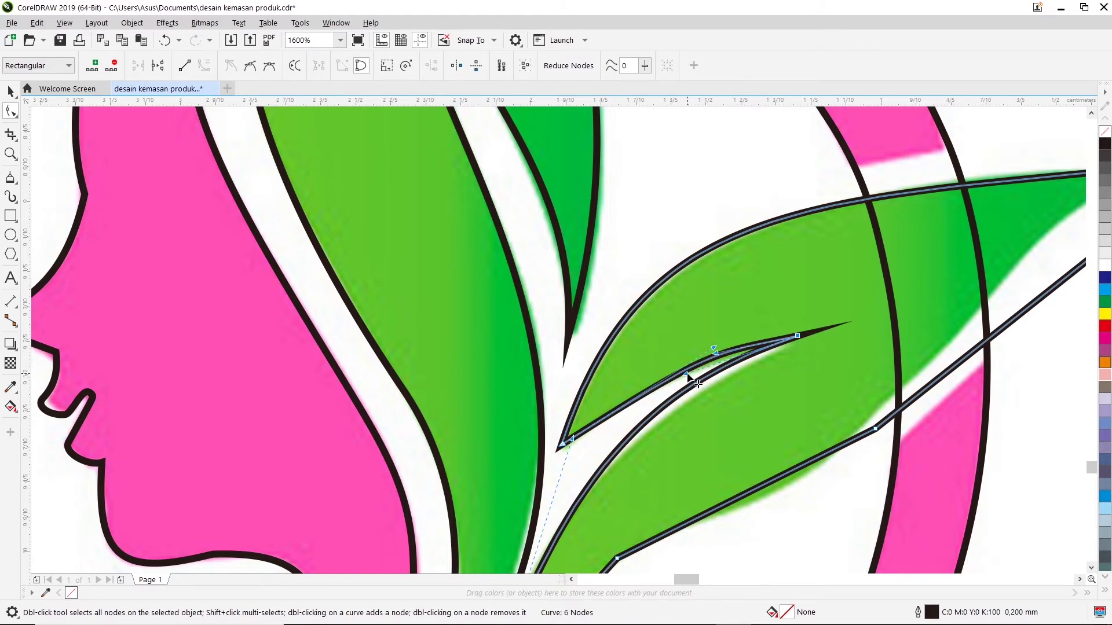
pyautogui.moveTo(688, 376); pyautogui.dragTo(715, 380)
pyautogui.moveTo(785, 349)
pyautogui.mouseDown()
pyautogui.moveTo(797, 335)
pyautogui.moveTo(788, 340)
pyautogui.mouseUp()
pyautogui.moveTo(721, 385)
pyautogui.mouseDown()
pyautogui.moveTo(703, 384)
pyautogui.moveTo(746, 357)
pyautogui.mouseUp()
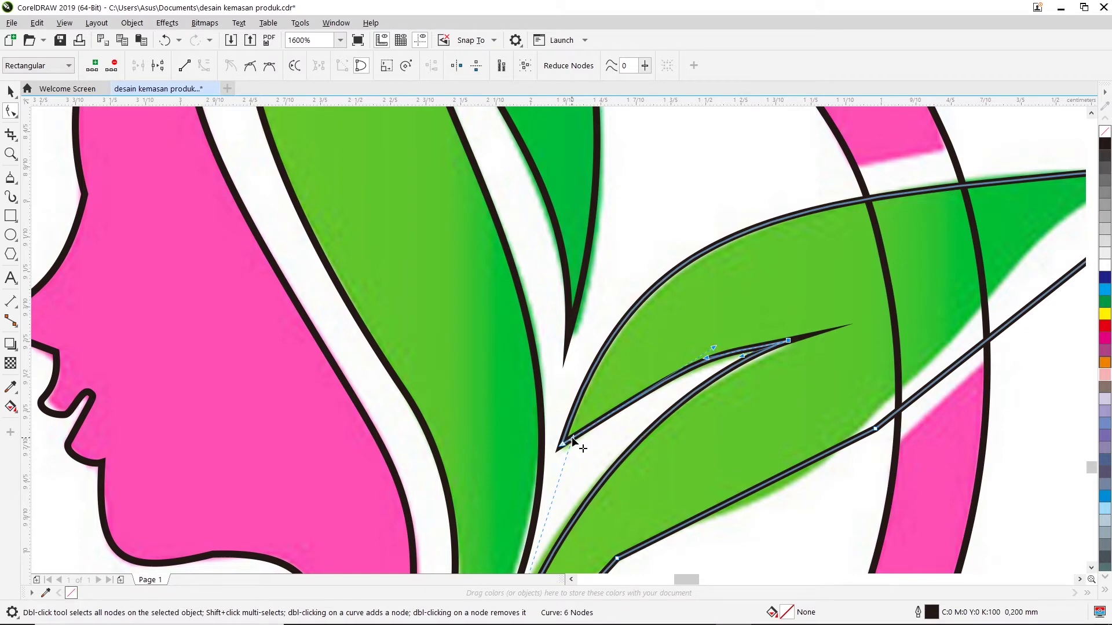
pyautogui.moveTo(571, 437); pyautogui.dragTo(550, 447)
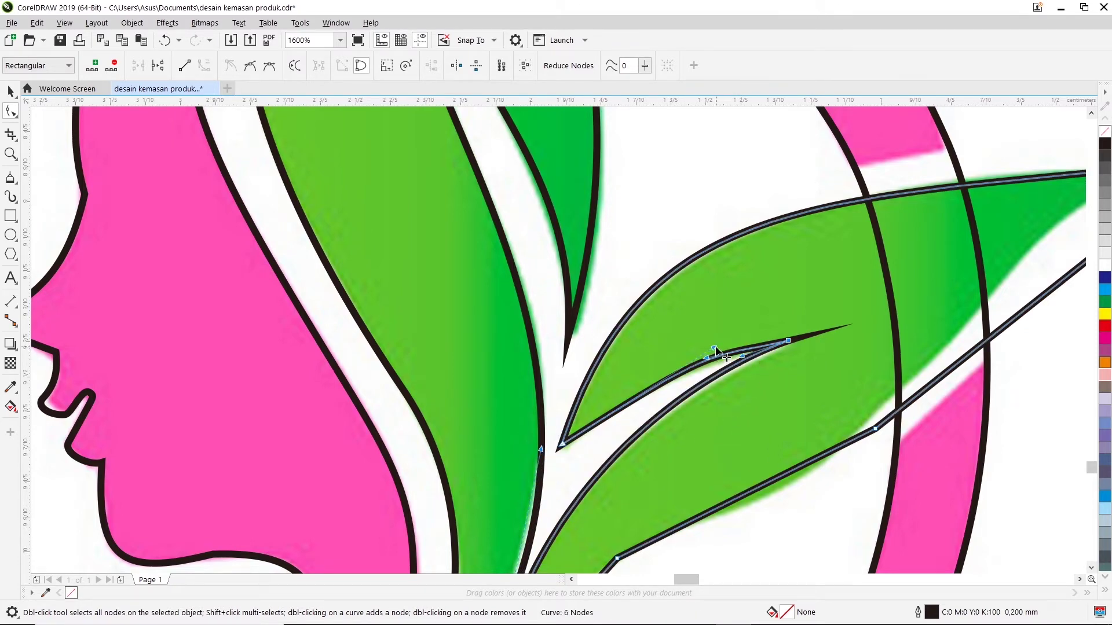
pyautogui.moveTo(716, 348); pyautogui.dragTo(696, 364)
pyautogui.click(737, 418)
# Convert the leaf's straight lower edge to a curve, remove a node and bend it toward the tip
pyautogui.scroll(-2, 755, 432)
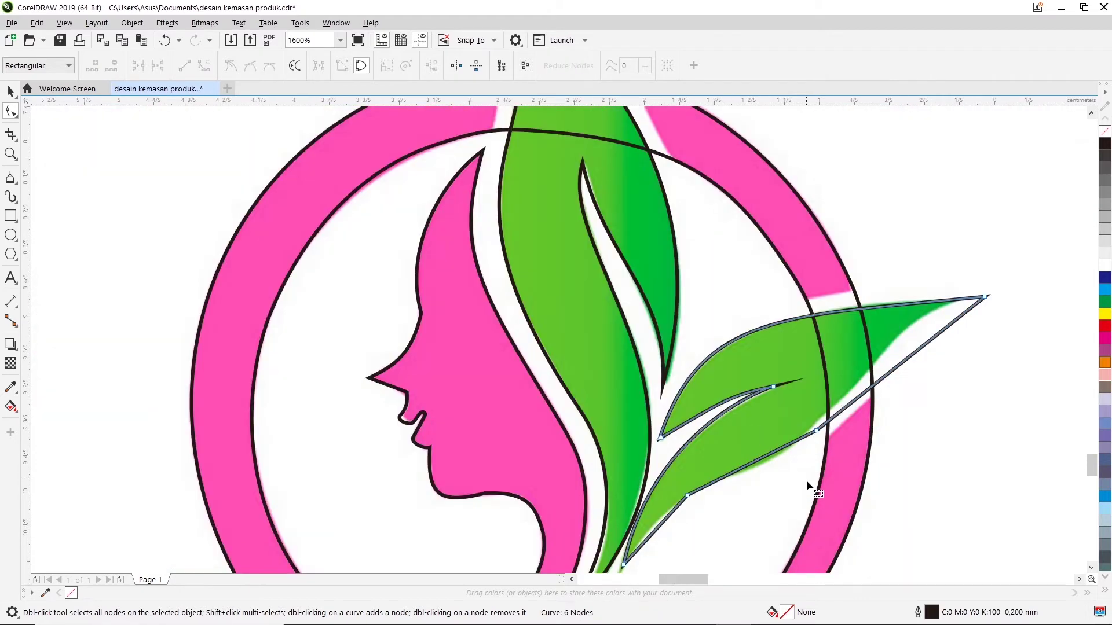
pyautogui.rightClick(819, 432)
pyautogui.click(857, 281)
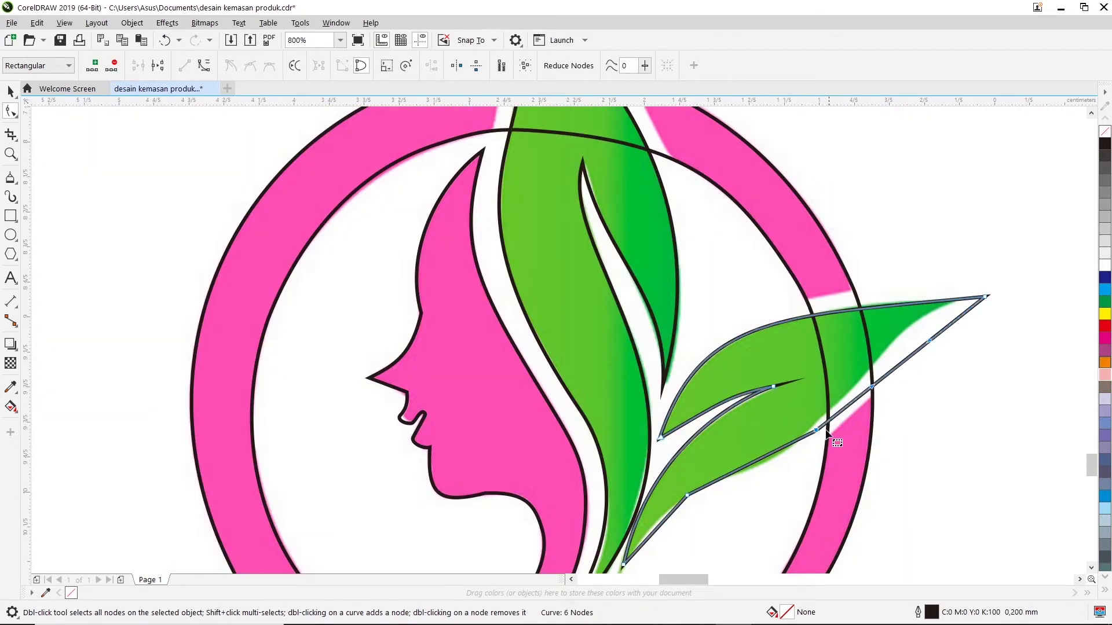
pyautogui.doubleClick(816, 429)
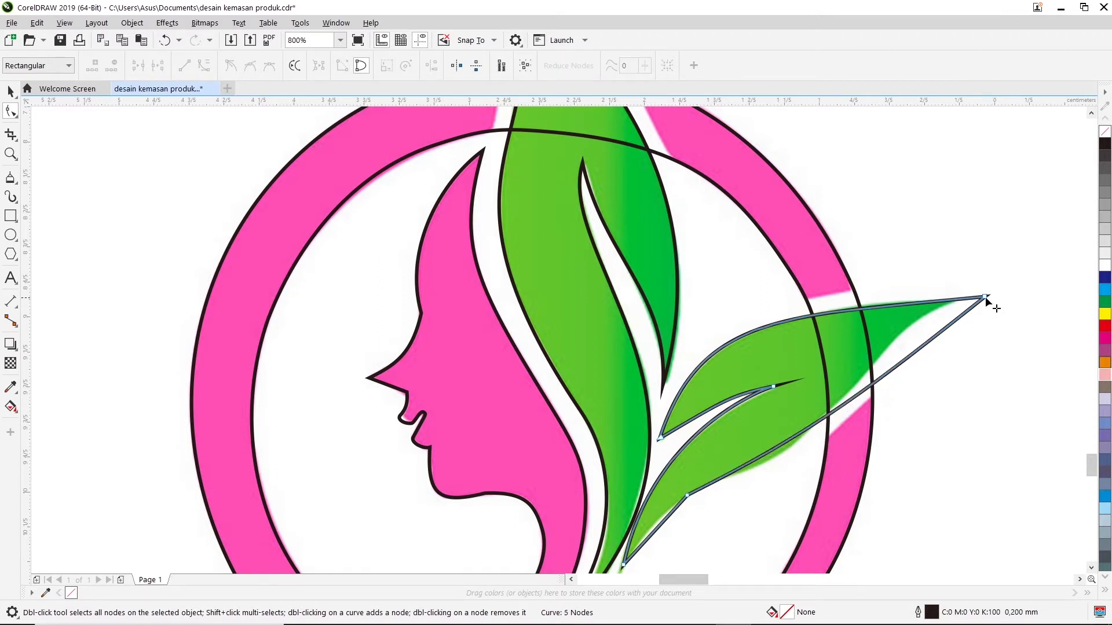
pyautogui.moveTo(876, 390); pyautogui.dragTo(923, 298)
pyautogui.moveTo(814, 430); pyautogui.dragTo(849, 453)
pyautogui.moveTo(924, 293)
pyautogui.mouseDown()
pyautogui.moveTo(831, 341)
pyautogui.moveTo(836, 328)
pyautogui.mouseUp()
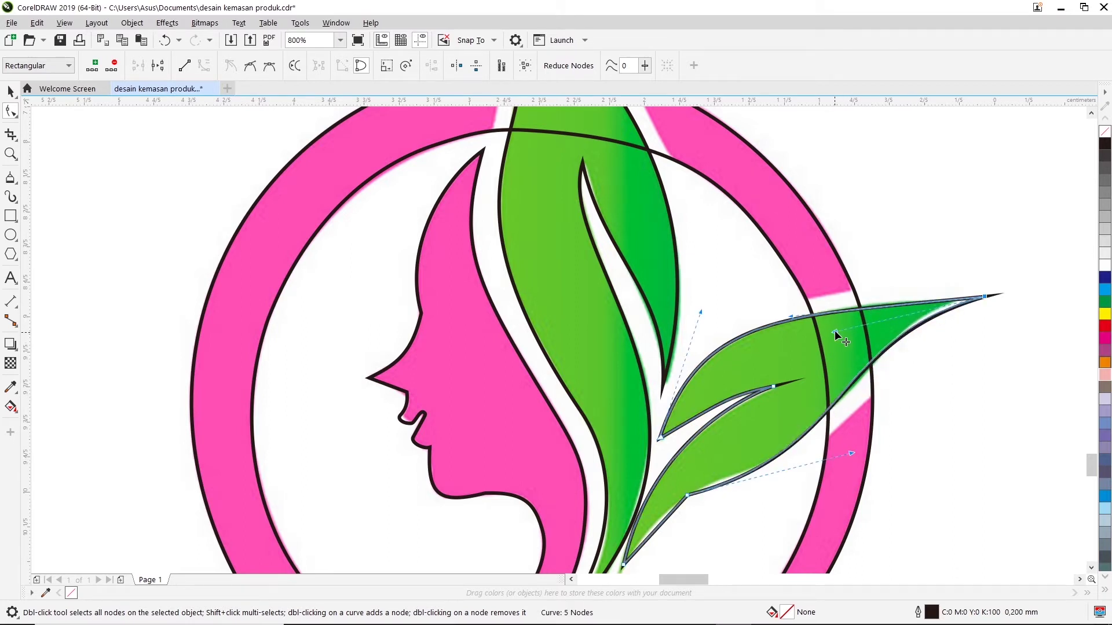
pyautogui.click(675, 511)
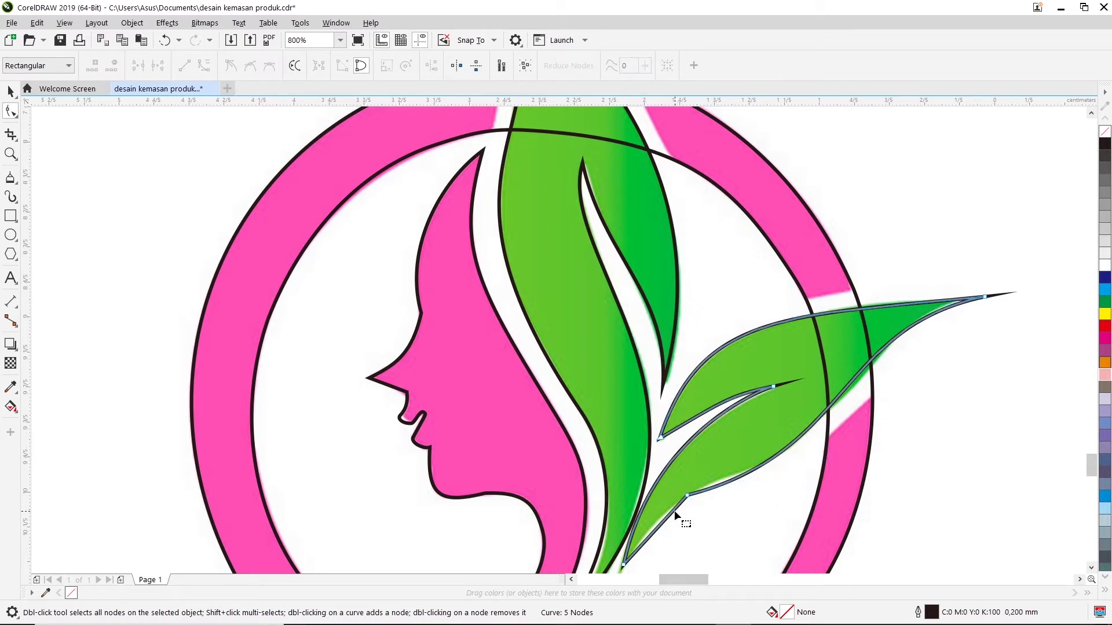
# Curve the lower leaf segment near the base and fit its bend to the traced edge
pyautogui.rightClick(673, 510)
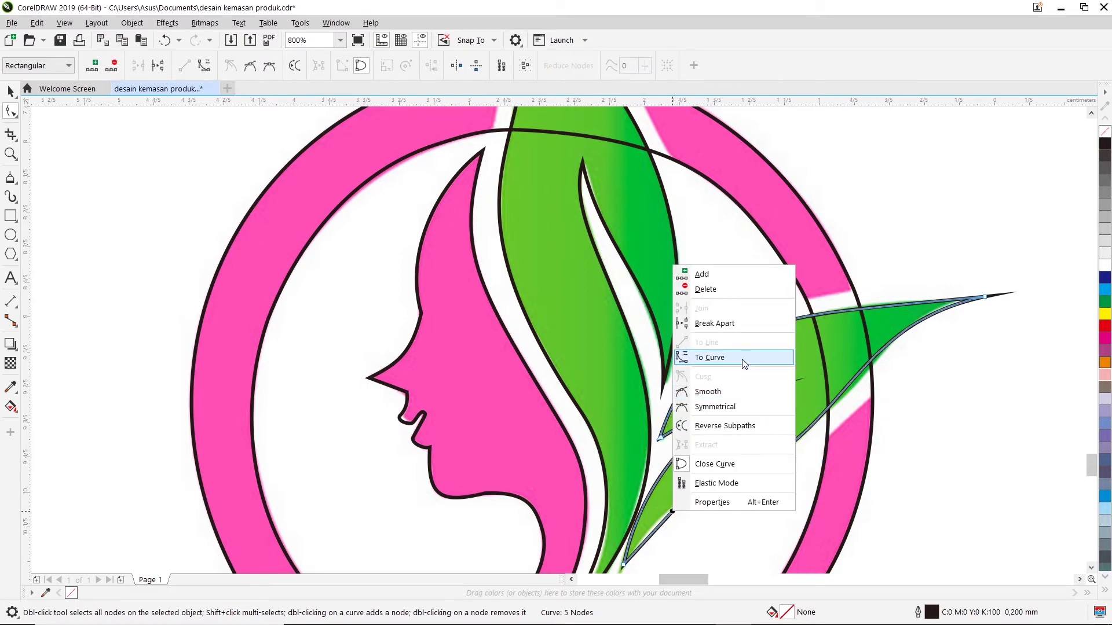
pyautogui.click(744, 363)
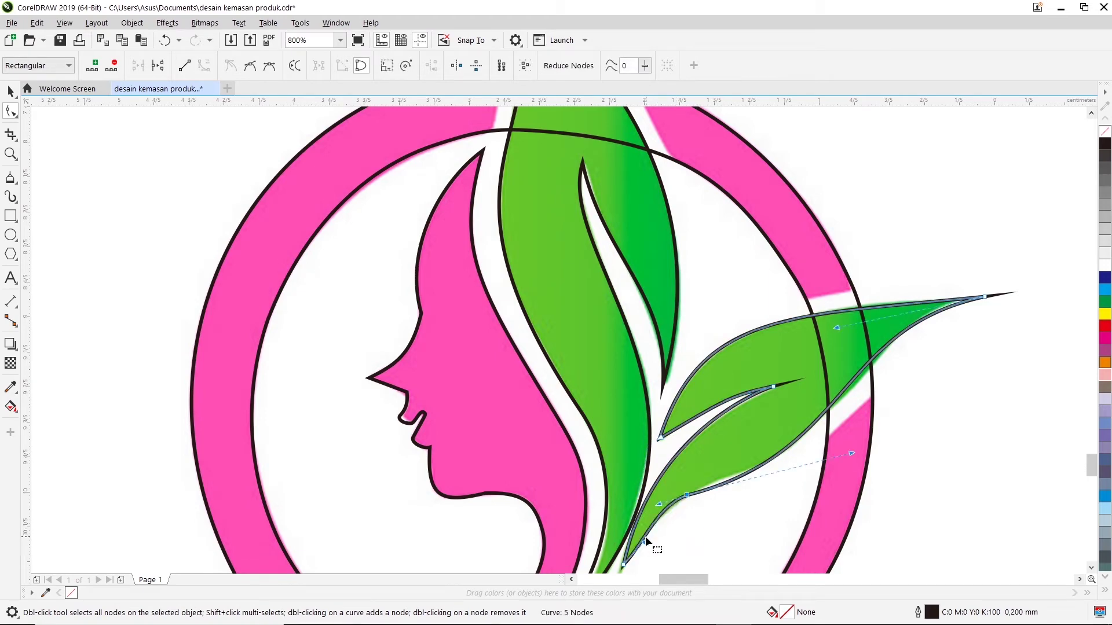
pyautogui.moveTo(644, 541); pyautogui.dragTo(630, 538)
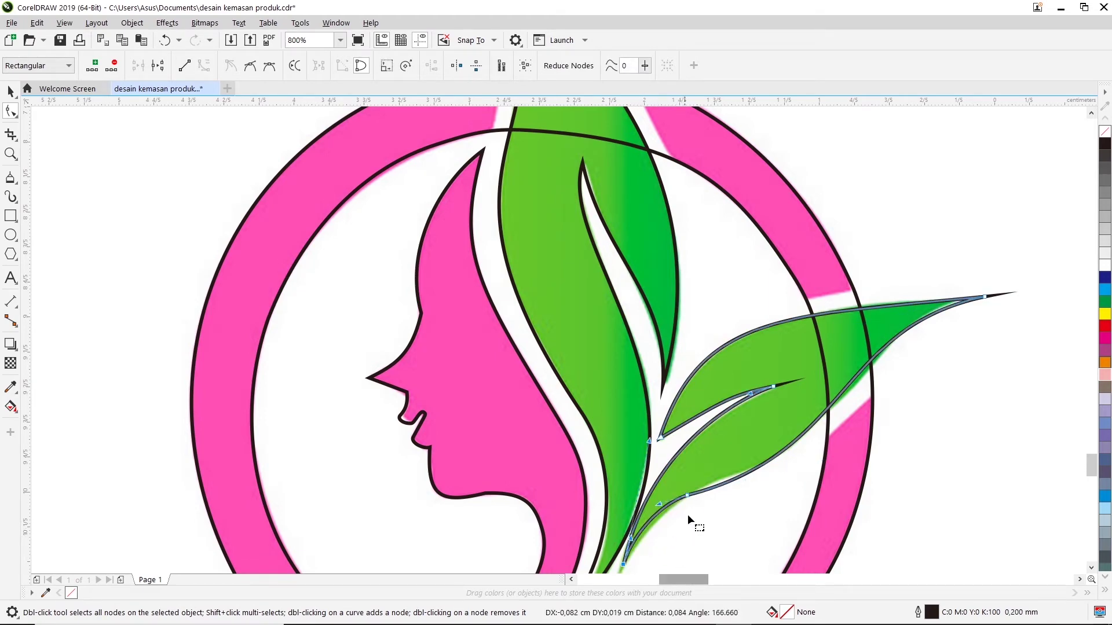
pyautogui.moveTo(687, 495); pyautogui.dragTo(707, 481)
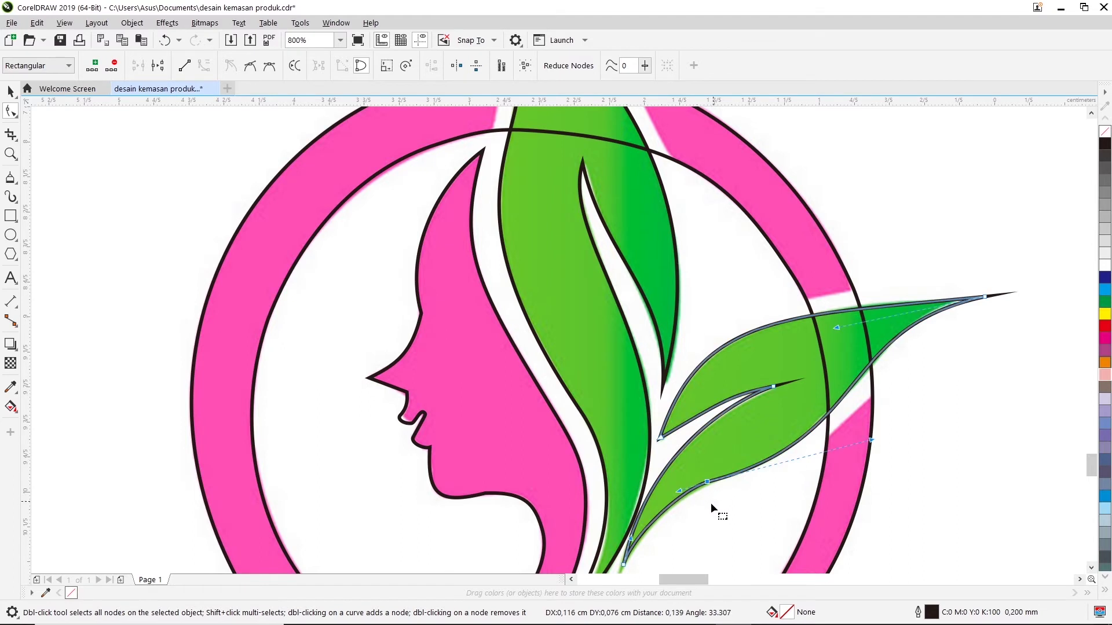
pyautogui.moveTo(871, 440); pyautogui.dragTo(880, 423)
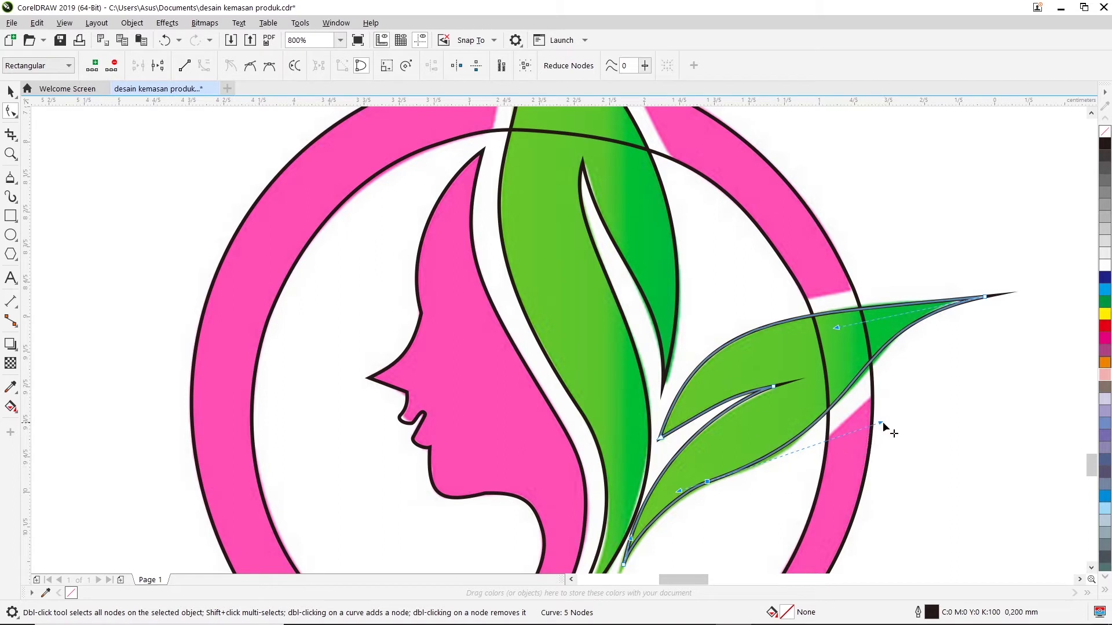
pyautogui.moveTo(880, 423)
pyautogui.mouseDown()
pyautogui.moveTo(863, 451)
pyautogui.moveTo(896, 417)
pyautogui.mouseUp()
pyautogui.moveTo(681, 492); pyautogui.dragTo(668, 502)
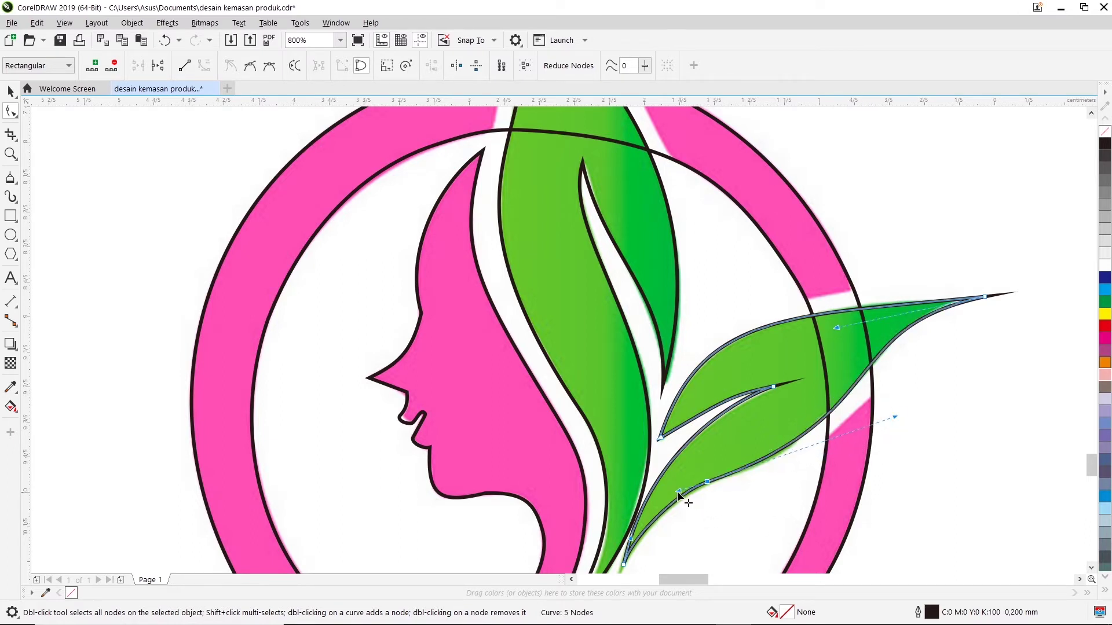
pyautogui.click(681, 504)
pyautogui.click(686, 512)
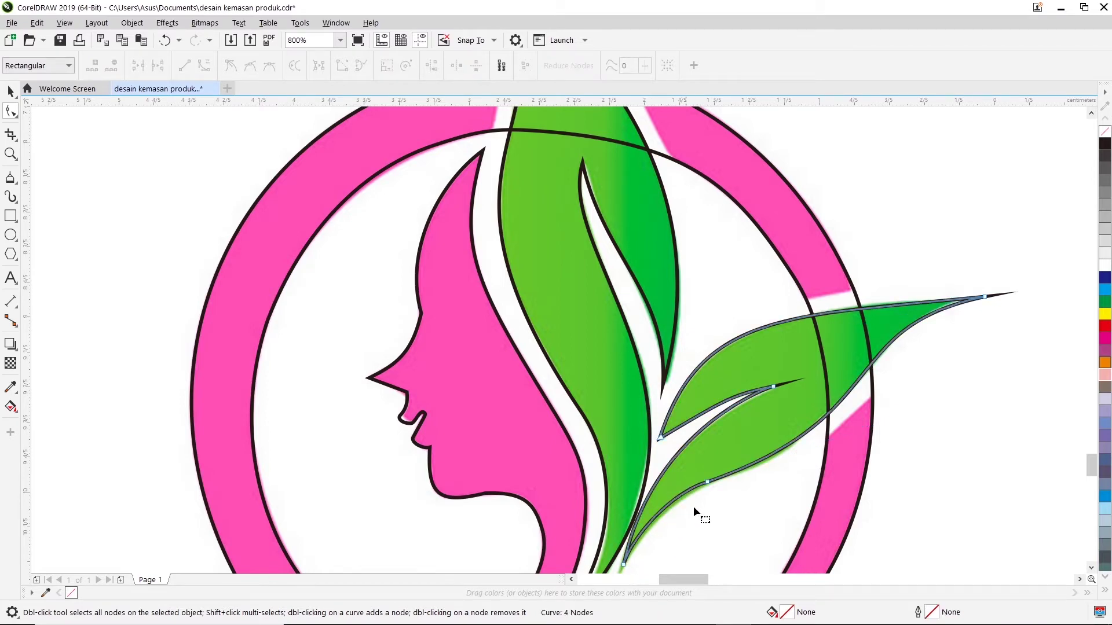
pyautogui.click(684, 498)
# Make the leaf base node smooth and pull the lower curve onto the leaf edge
pyautogui.scroll(1, 686, 495)
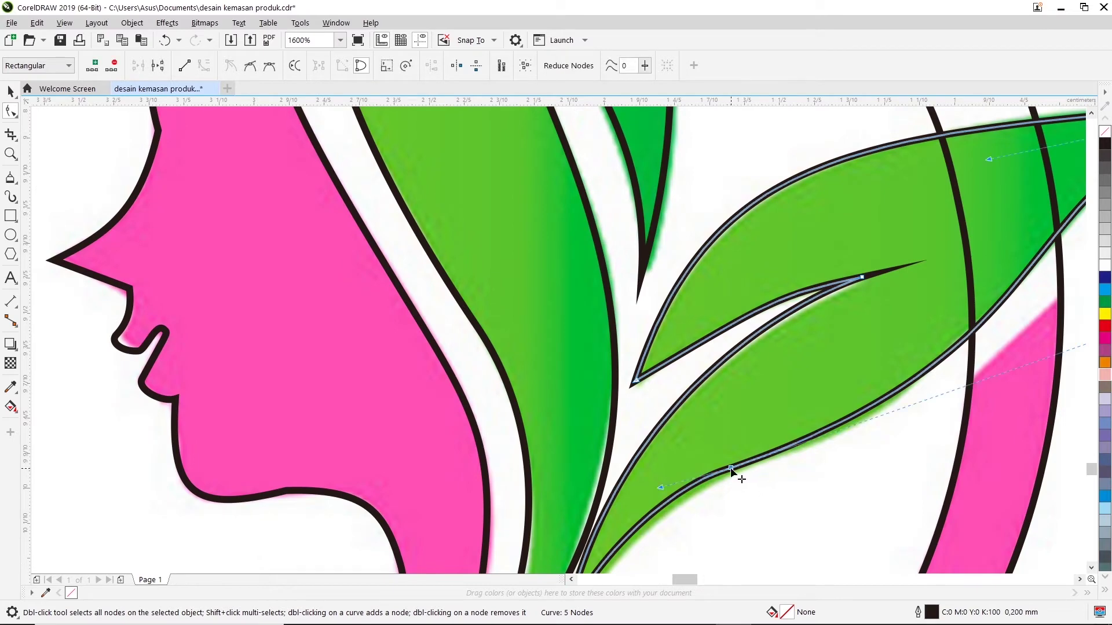
pyautogui.rightClick(733, 470)
pyautogui.click(789, 350)
pyautogui.scroll(-1, 769, 482)
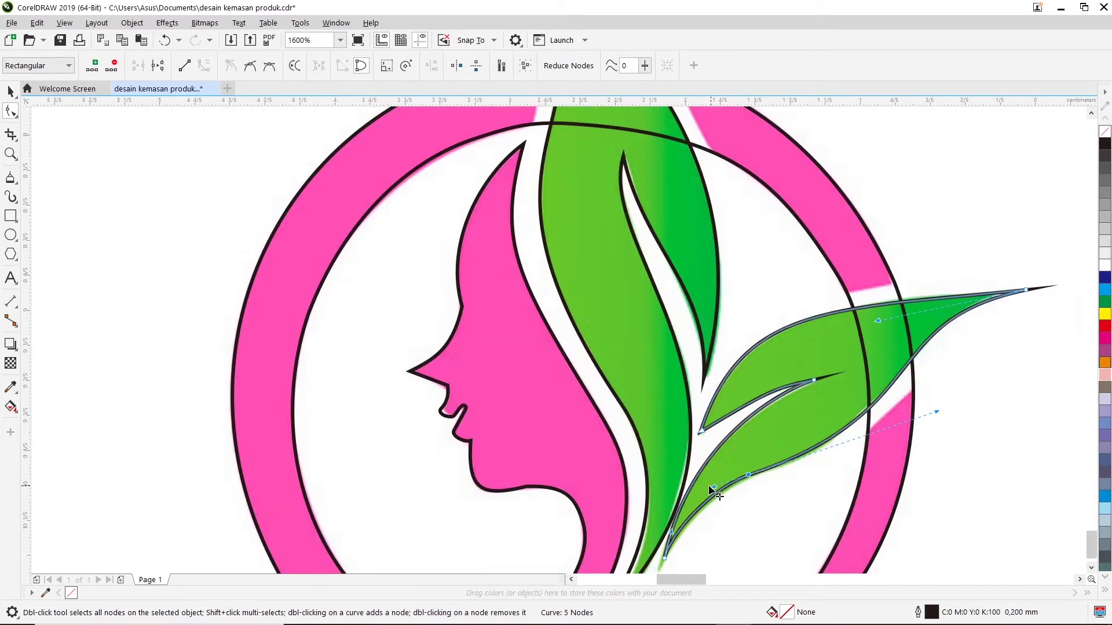
pyautogui.moveTo(719, 483); pyautogui.dragTo(761, 482)
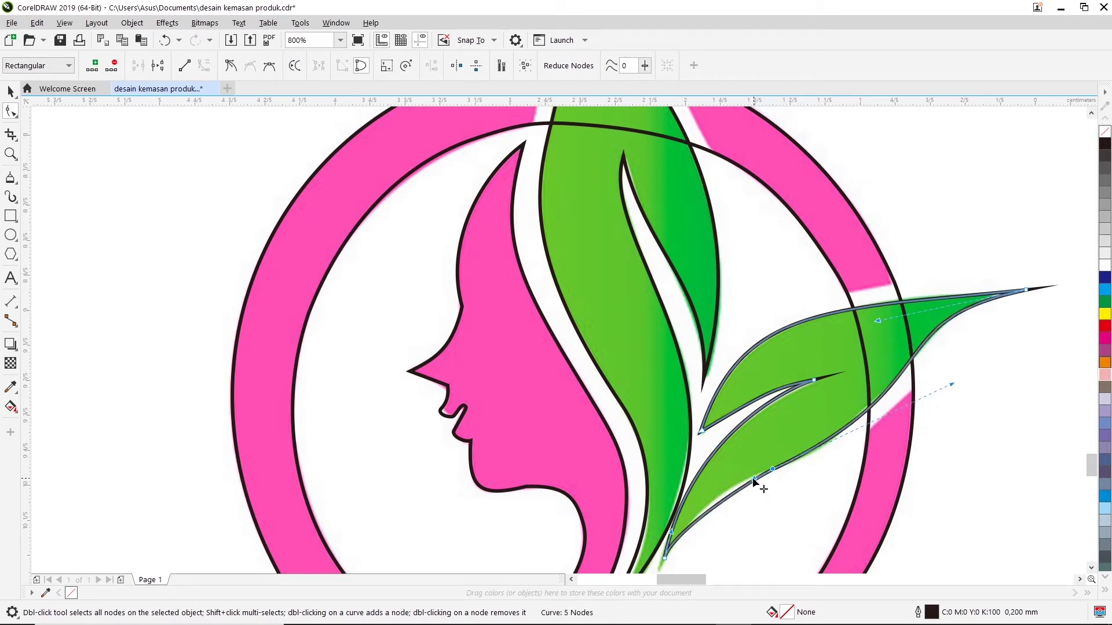
pyautogui.moveTo(762, 482); pyautogui.dragTo(747, 481)
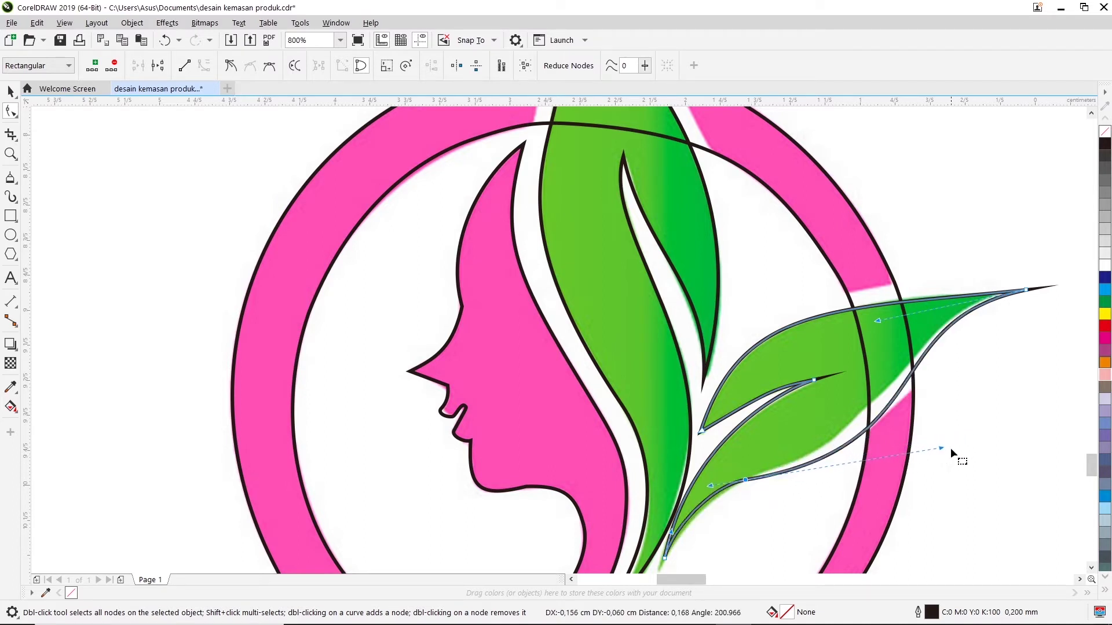
pyautogui.moveTo(941, 448); pyautogui.dragTo(930, 412)
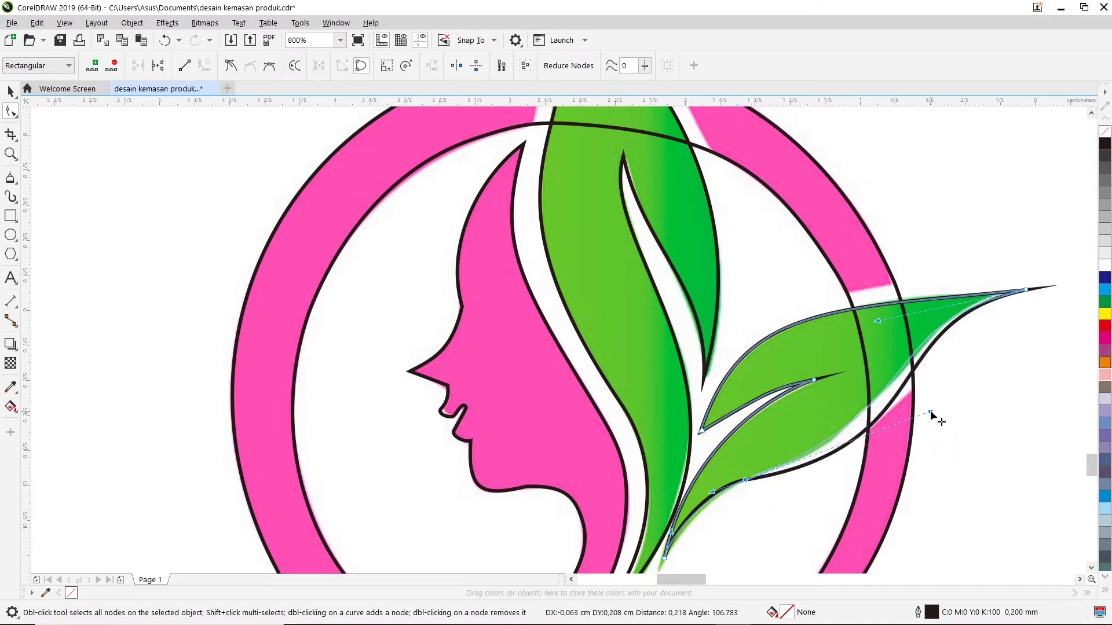
pyautogui.click(1002, 427)
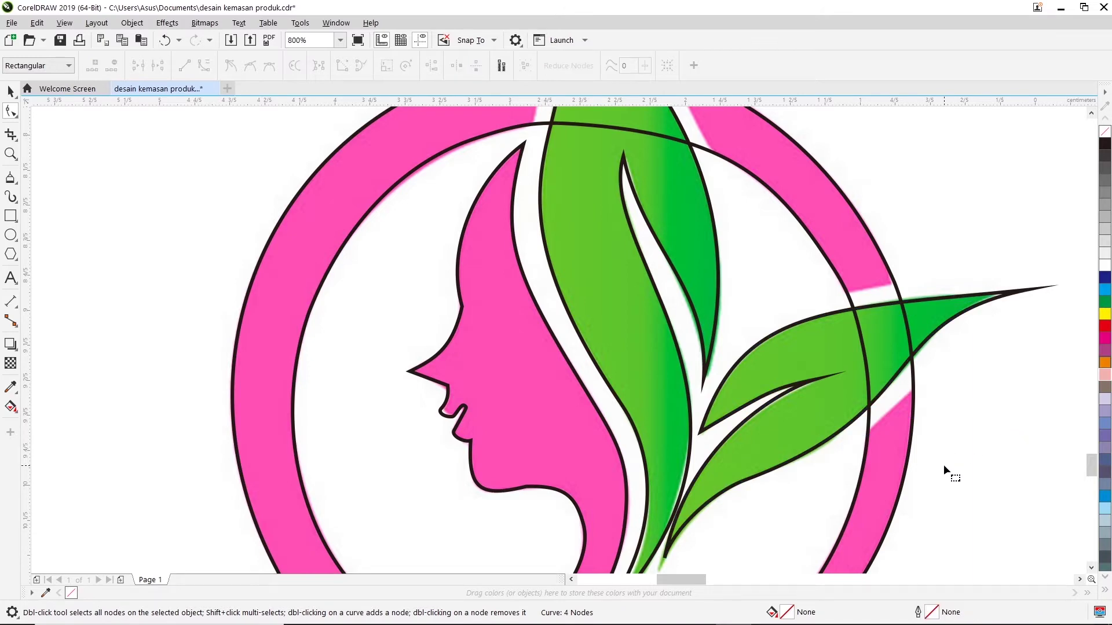
# Delete the colour logo reference bitmap, leaving only the black traced outlines of face, ring and leaves
pyautogui.scroll(-2, 943, 464)
pyautogui.scroll(-1, 959, 484)
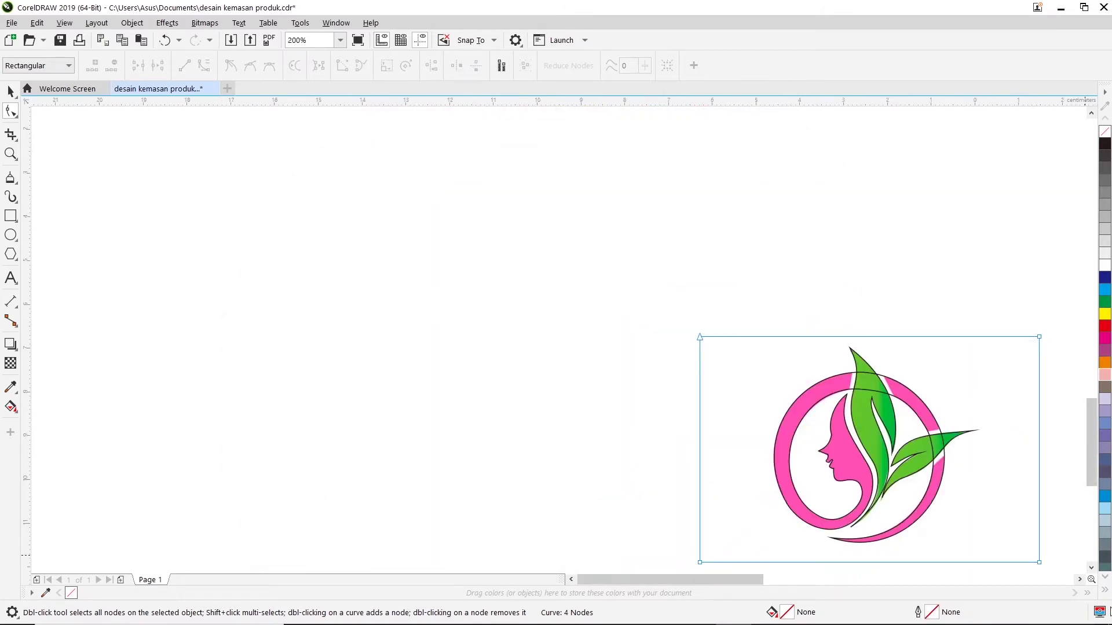
pyautogui.click(1080, 579)
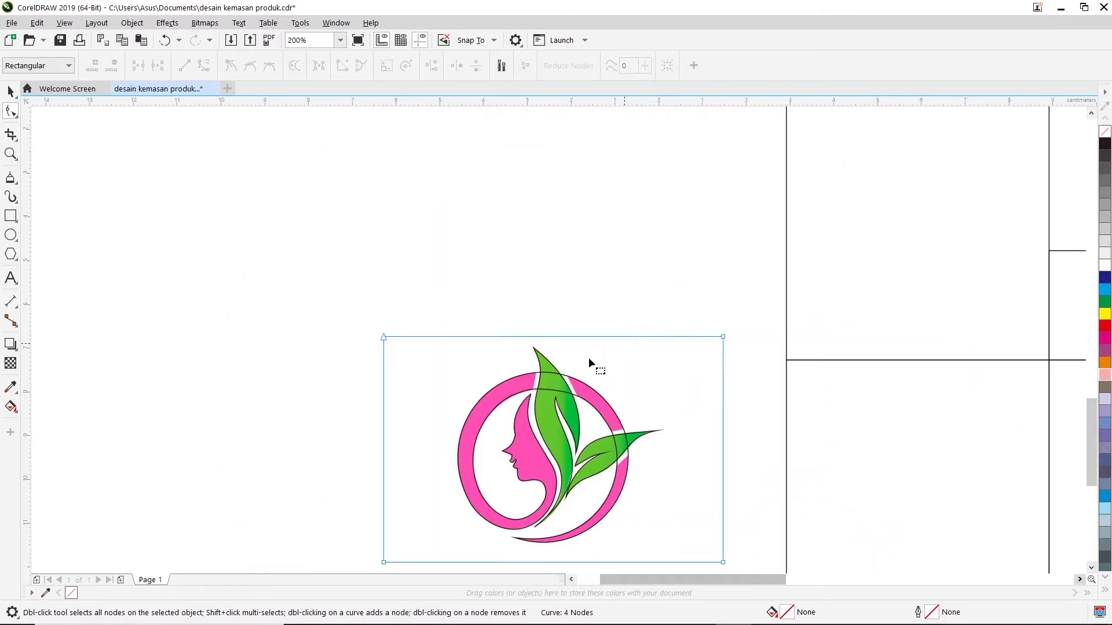
pyautogui.scroll(1, 541, 383)
pyautogui.click(11, 91)
pyautogui.click(640, 260)
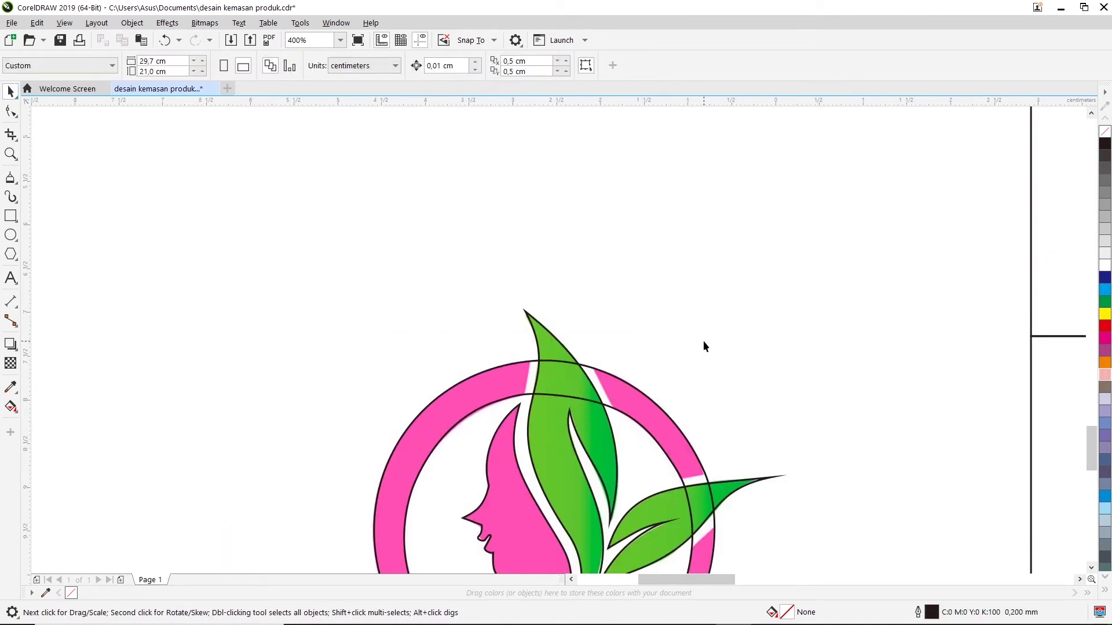
pyautogui.scroll(-1, 703, 341)
pyautogui.click(737, 365)
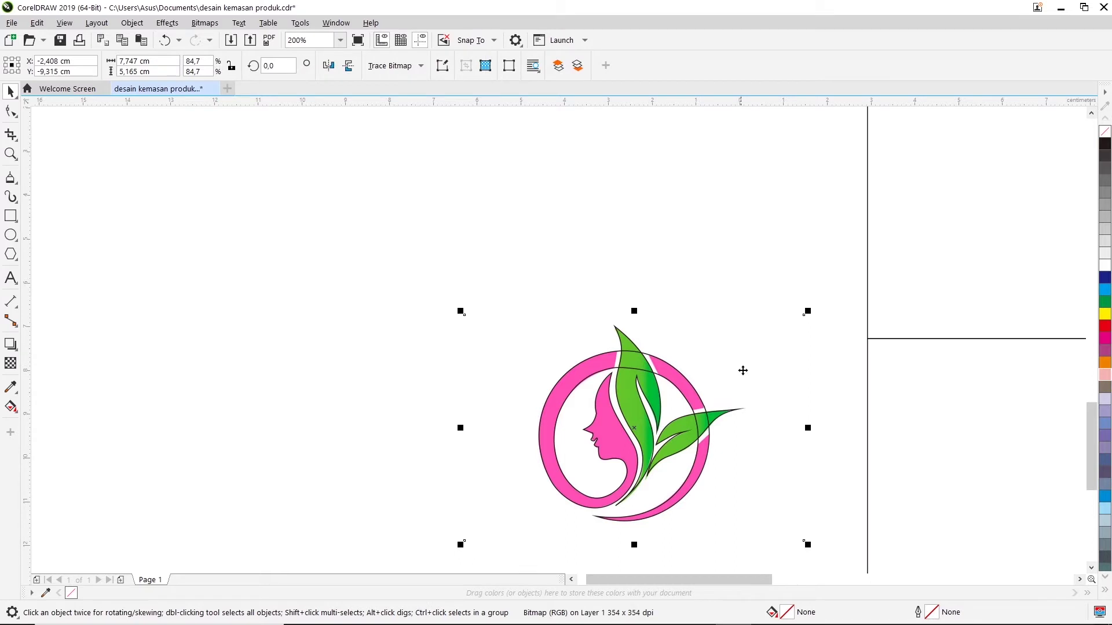
pyautogui.scroll(1, 725, 425)
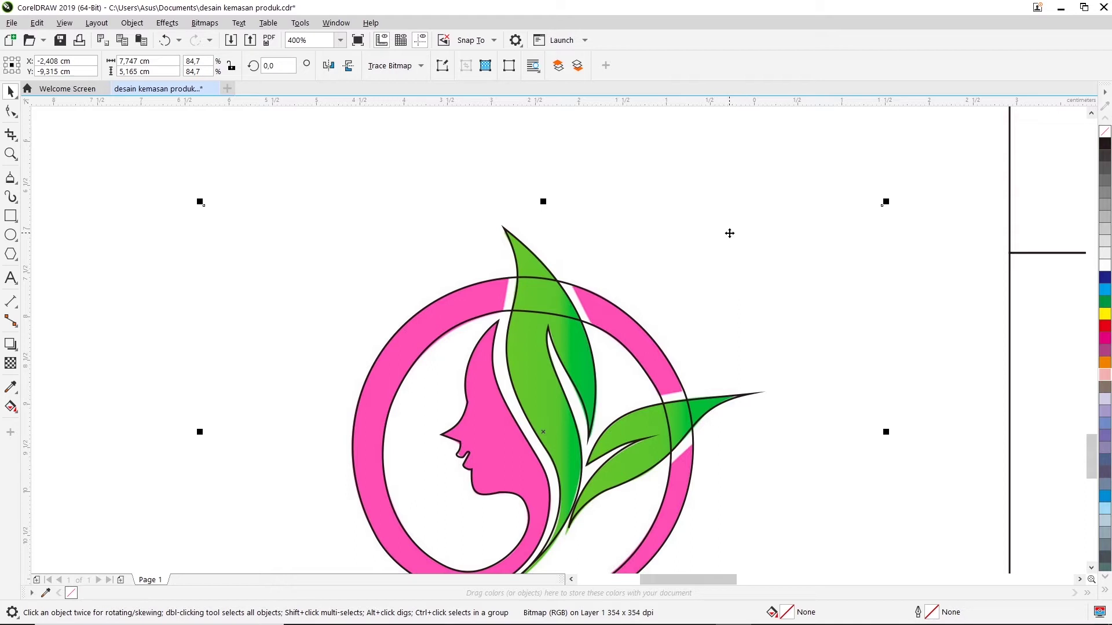
pyautogui.press('Delete')
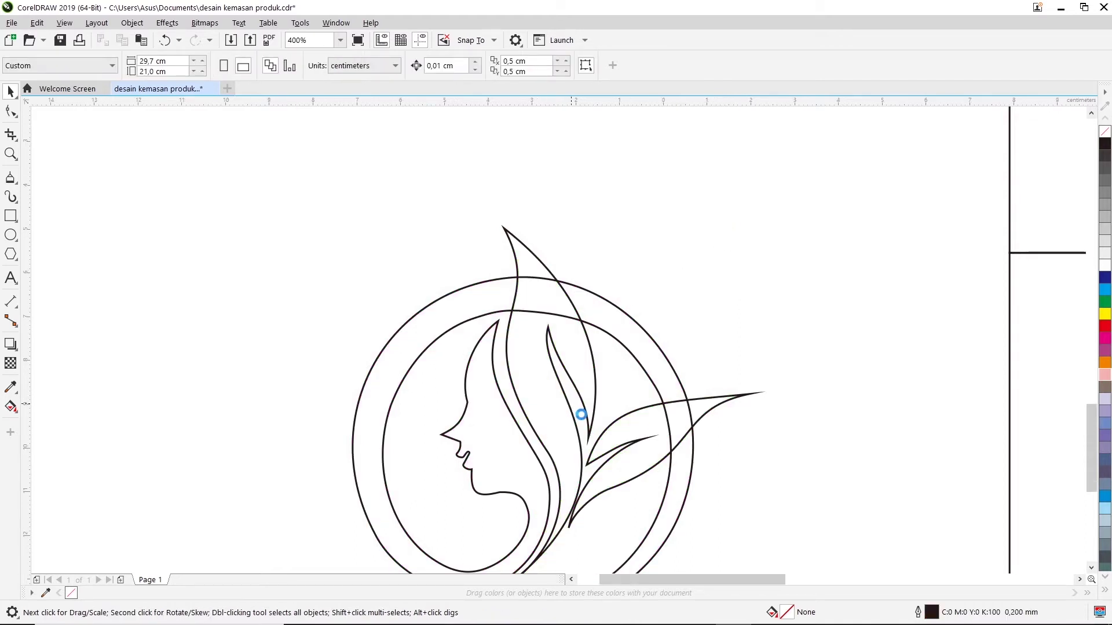
pyautogui.scroll(-1, 573, 408)
pyautogui.scroll(1, 519, 383)
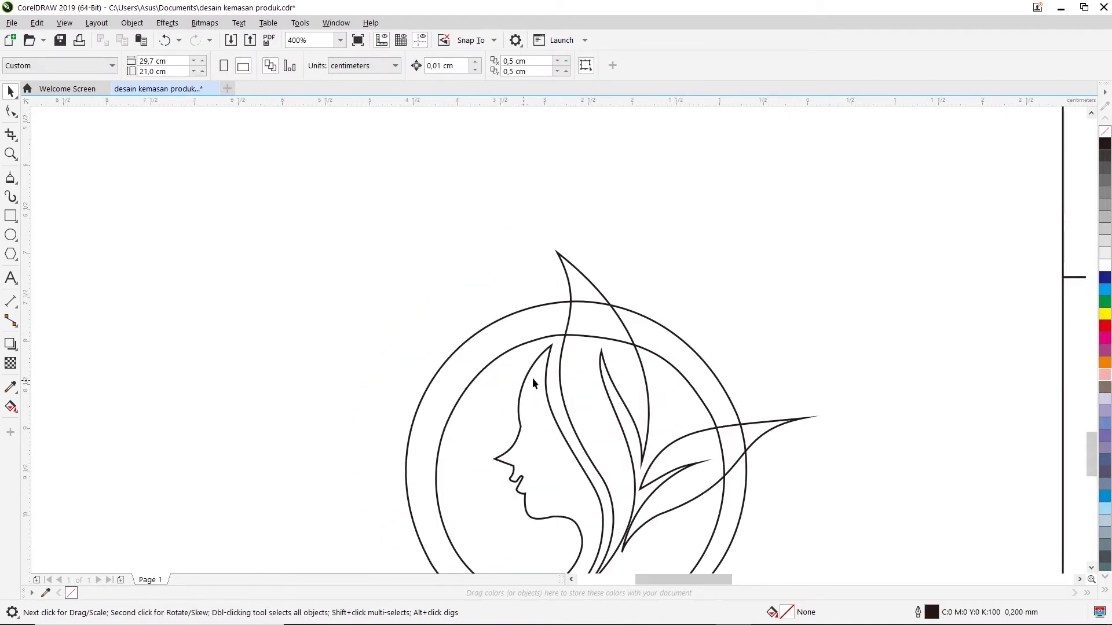
pyautogui.click(587, 366)
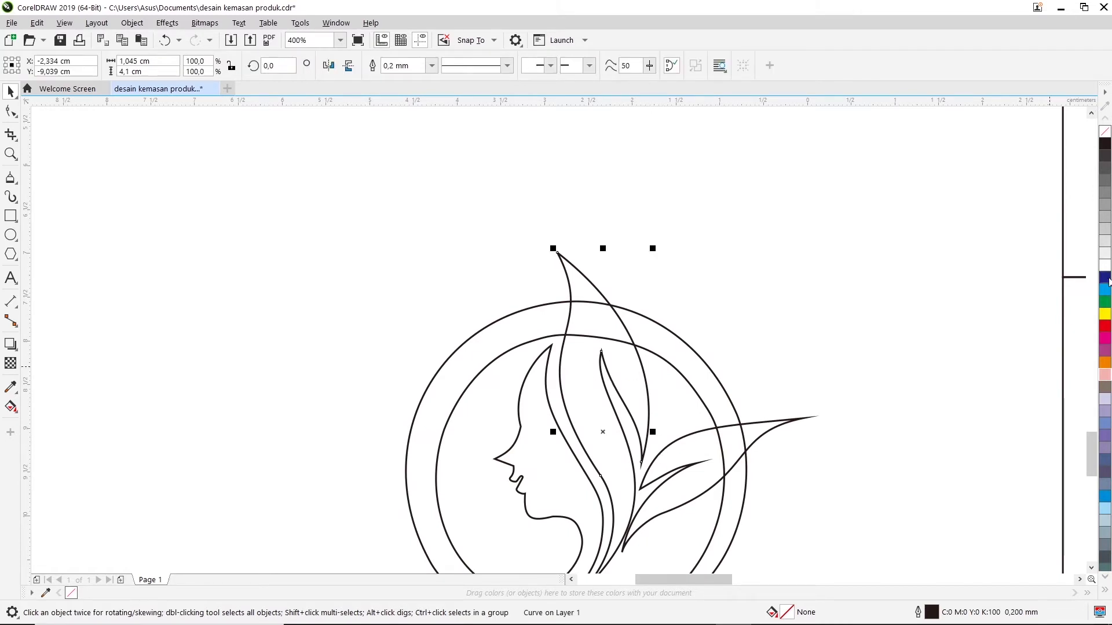
# Fill the tall leaf and the lower leaf with green
pyautogui.click(1106, 302)
pyautogui.click(716, 442)
pyautogui.click(1105, 302)
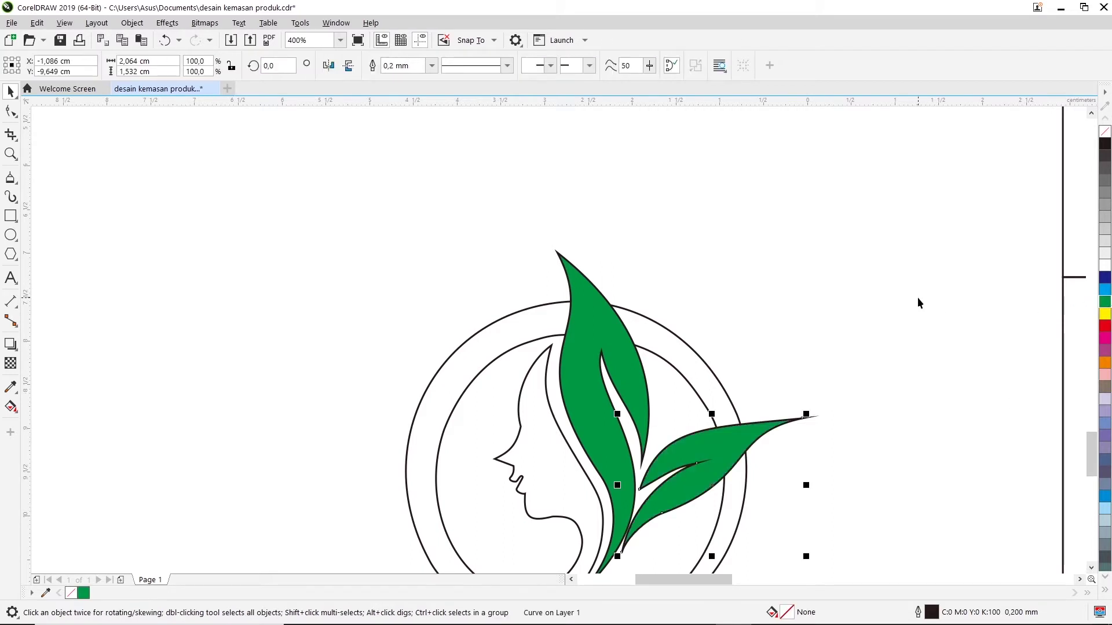
pyautogui.scroll(-2, 776, 379)
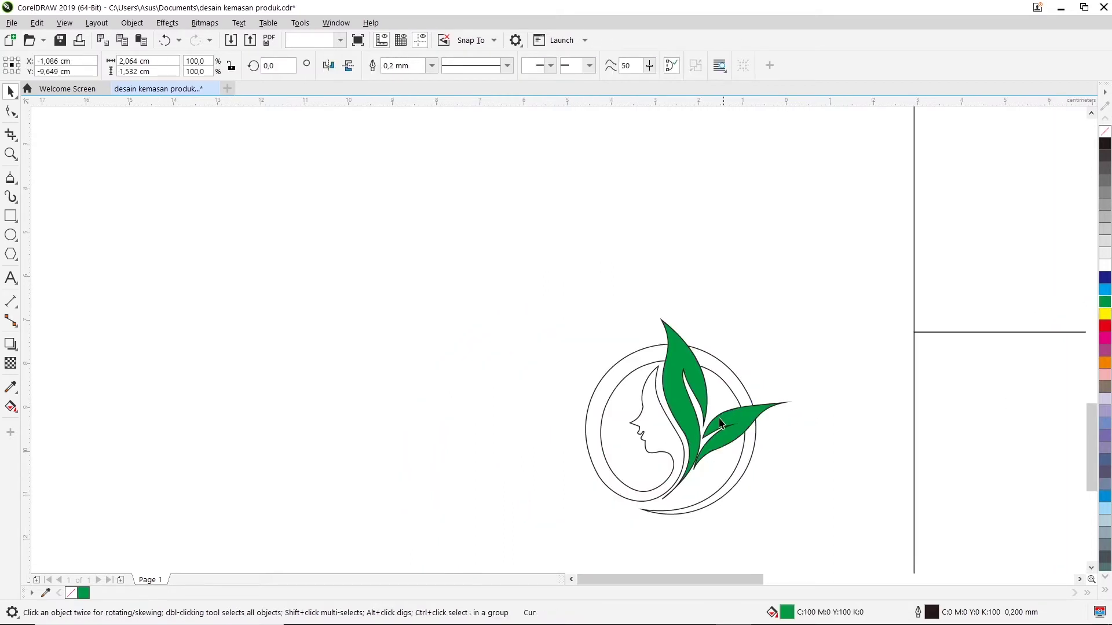
# Fill the ring-and-face shape with magenta, after trying and undoing a pink fill
pyautogui.click(647, 390)
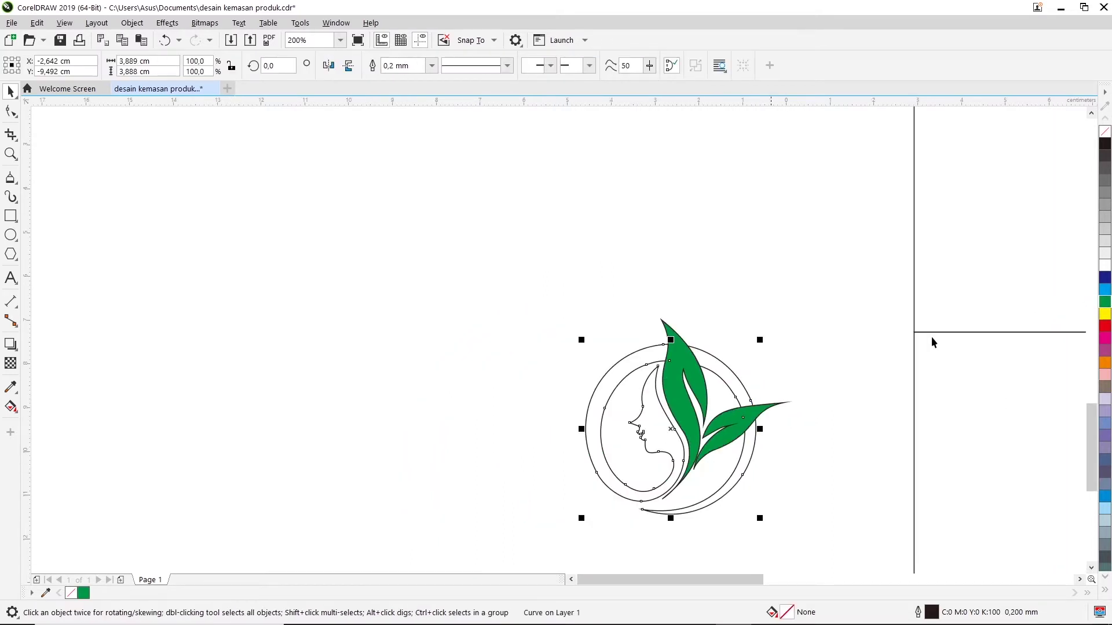
pyautogui.click(1104, 340)
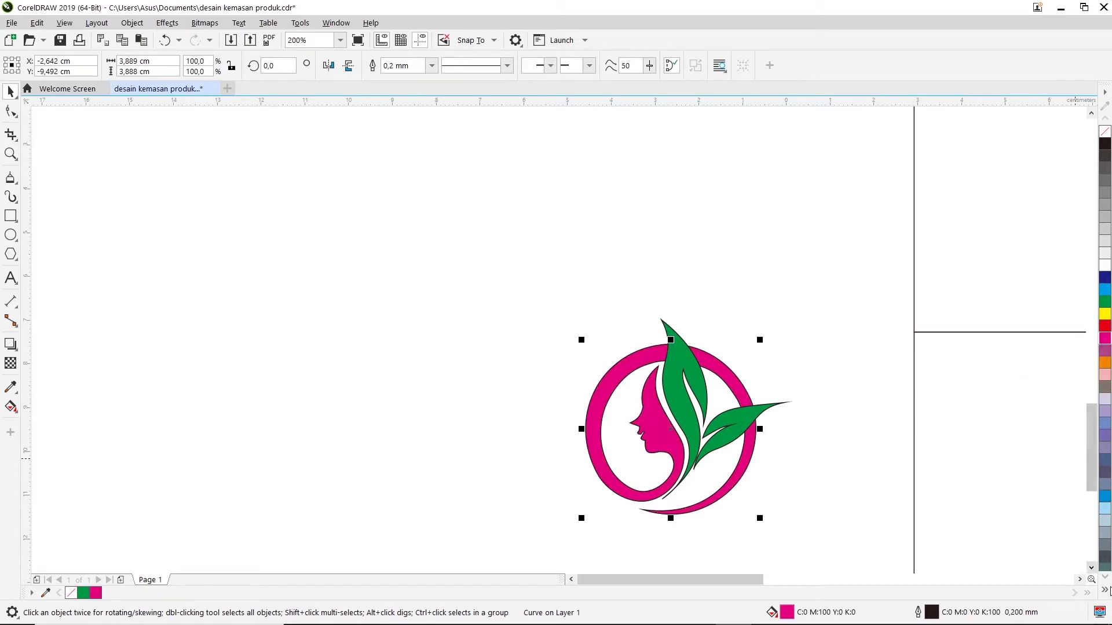
pyautogui.click(1105, 590)
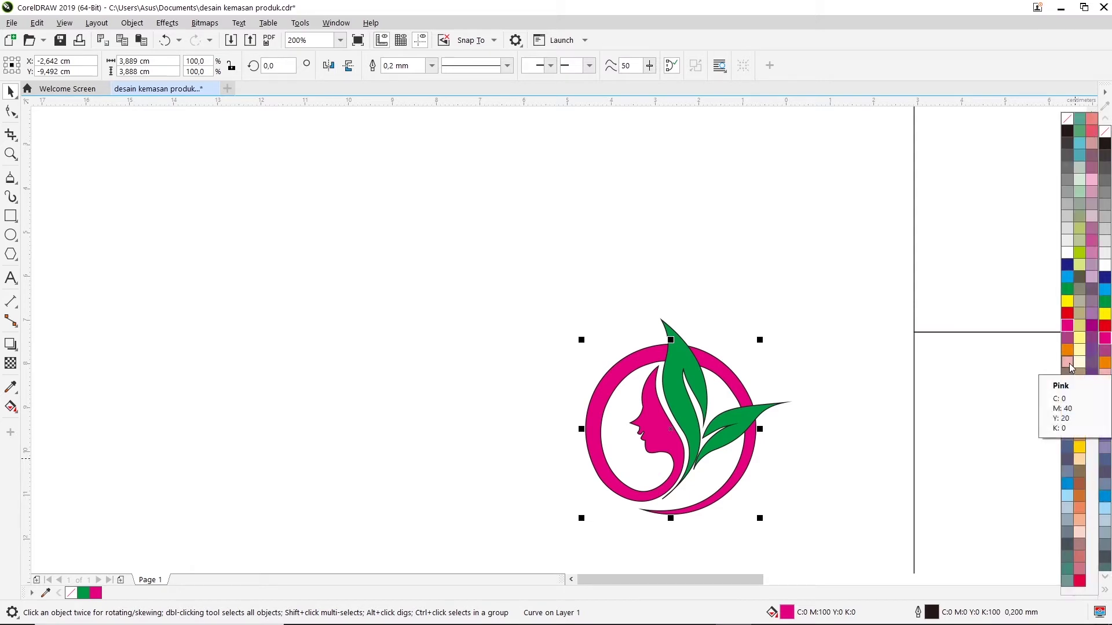
pyautogui.click(1068, 365)
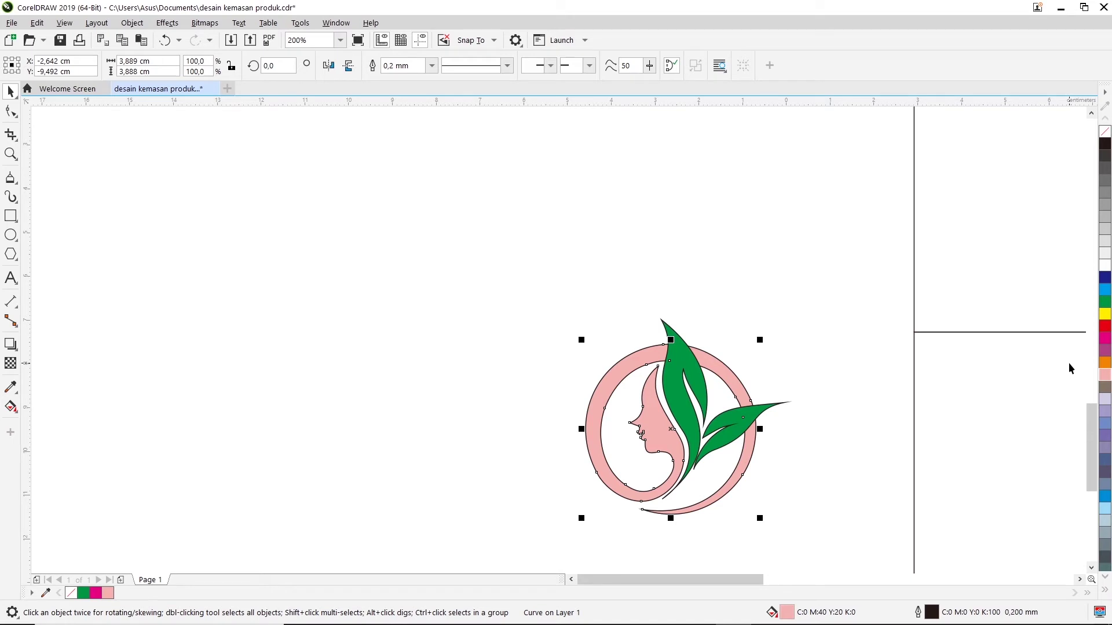
pyautogui.hotkey('ctrl', 'z')
pyautogui.click(911, 365)
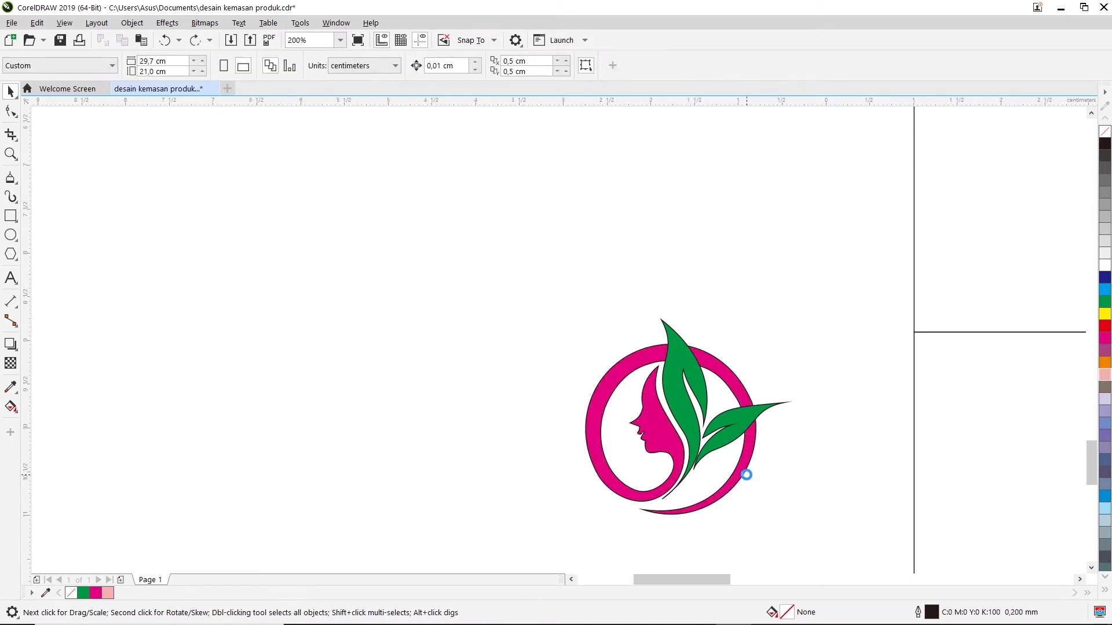
# Drag the 0_beauty n nature logo image from File Explorer onto the CorelDRAW canvas
pyautogui.scroll(2, 747, 479)
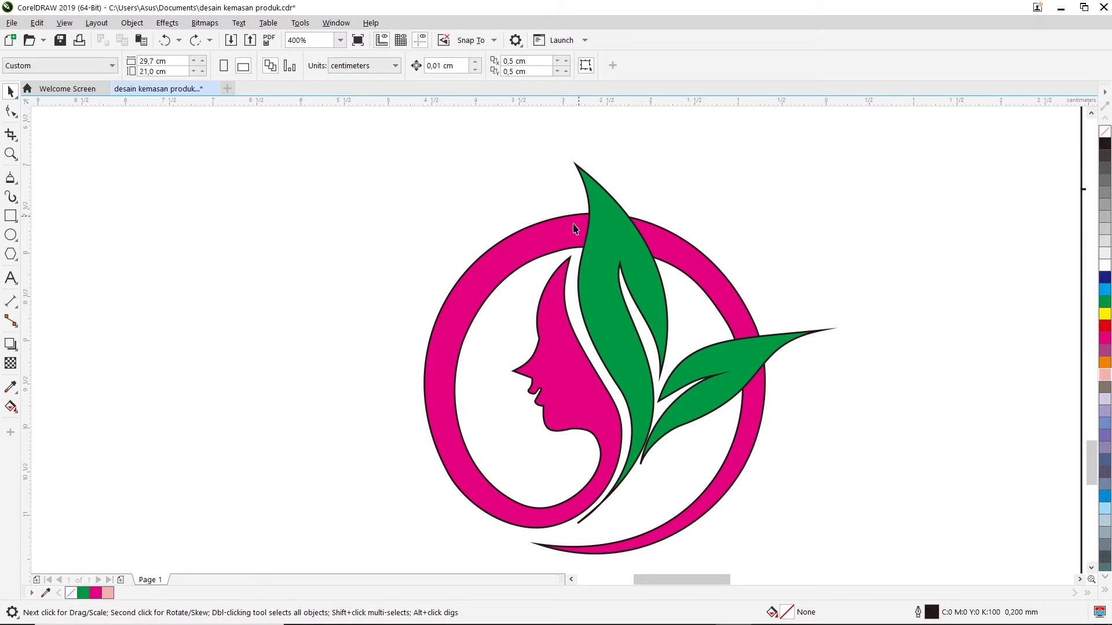
pyautogui.scroll(2, 572, 232)
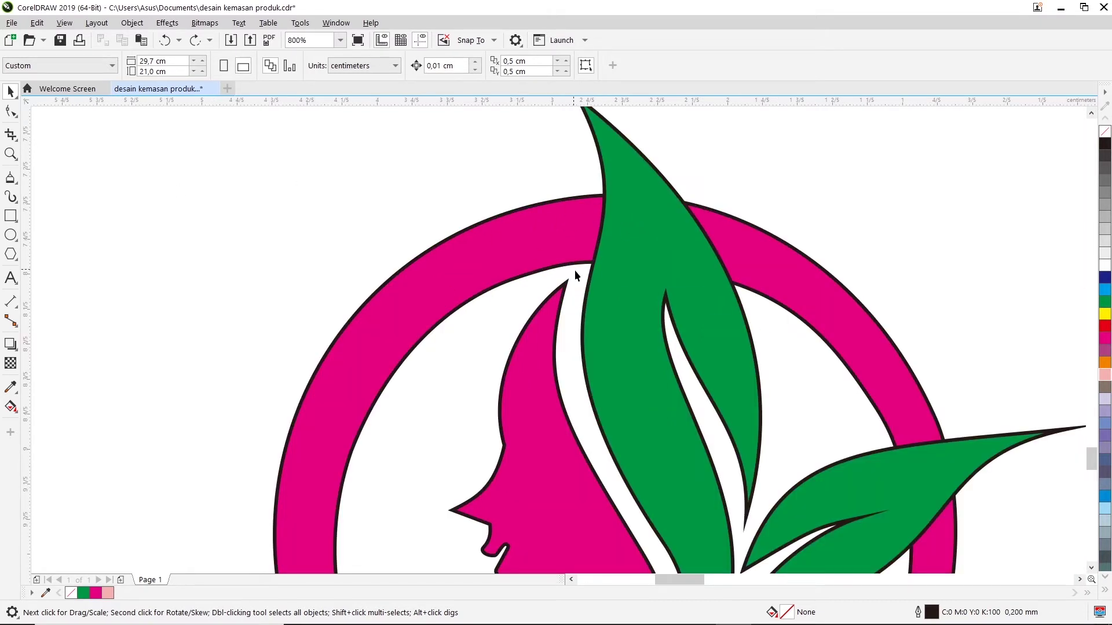
pyautogui.scroll(-2, 575, 272)
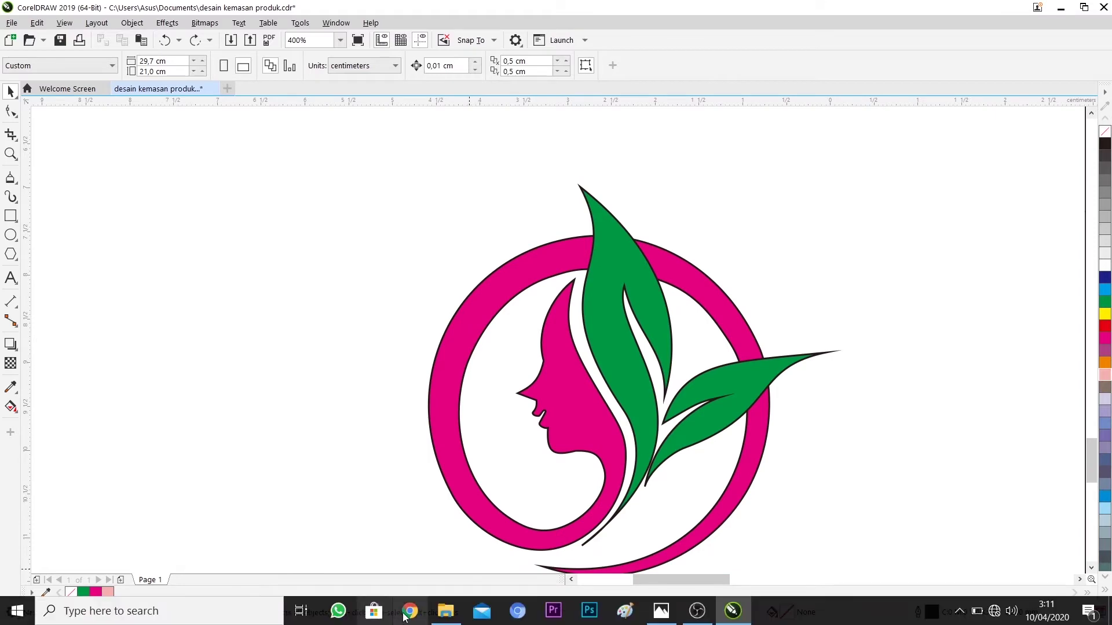
pyautogui.click(450, 610)
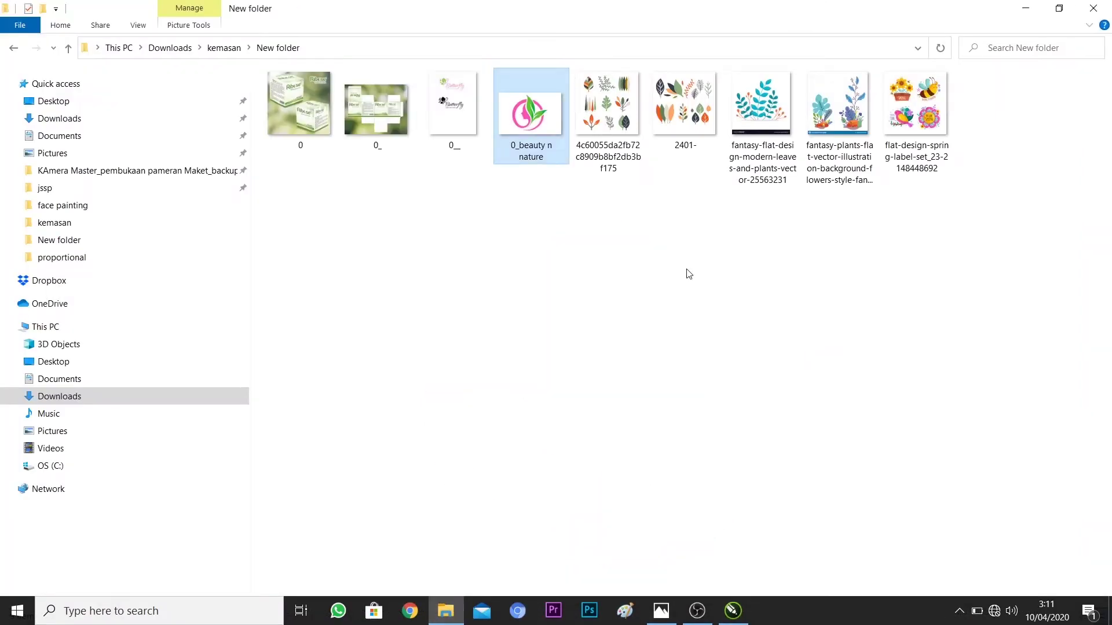
pyautogui.moveTo(553, 116); pyautogui.dragTo(308, 315)
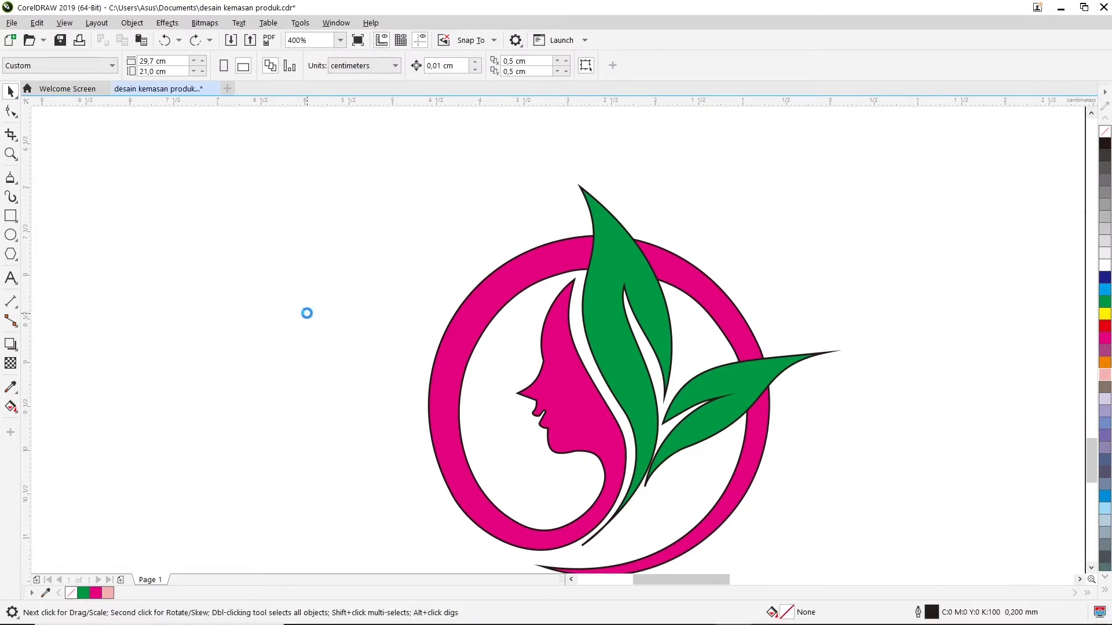
pyautogui.moveTo(308, 315); pyautogui.dragTo(306, 313)
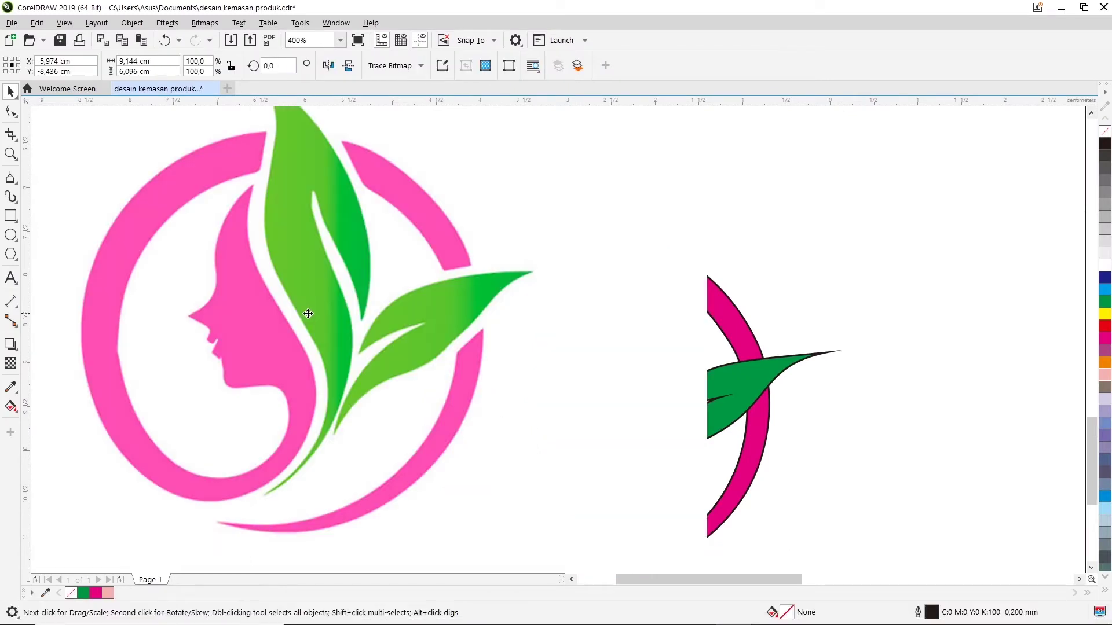
# Move the imported logo bitmap to the left of the coloured vector trace
pyautogui.moveTo(245, 334); pyautogui.dragTo(255, 344)
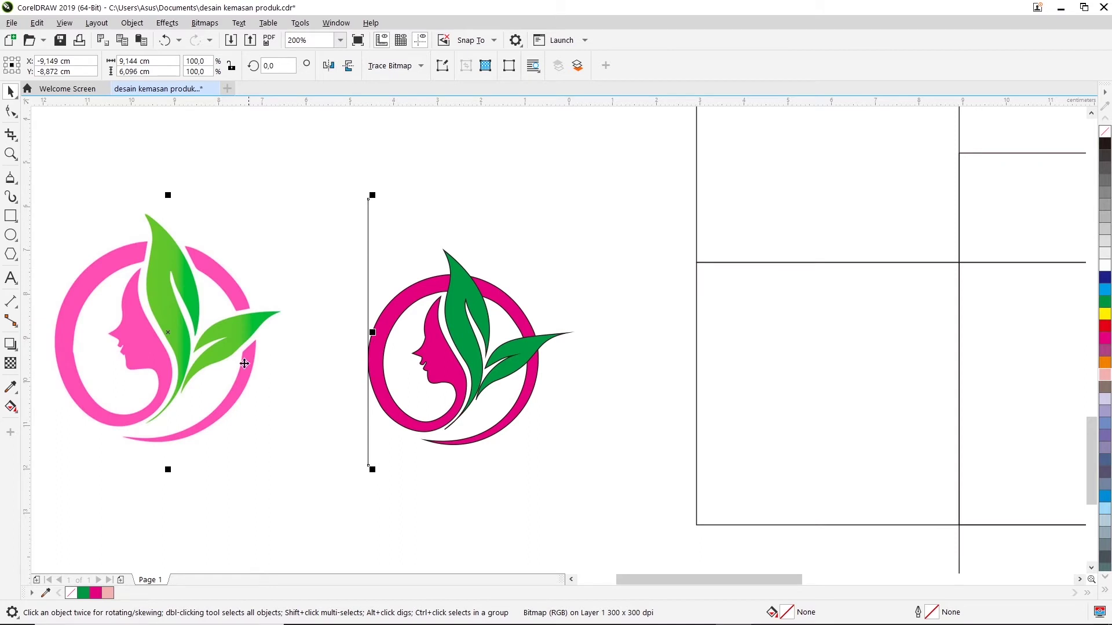
pyautogui.moveTo(329, 289); pyautogui.dragTo(310, 293)
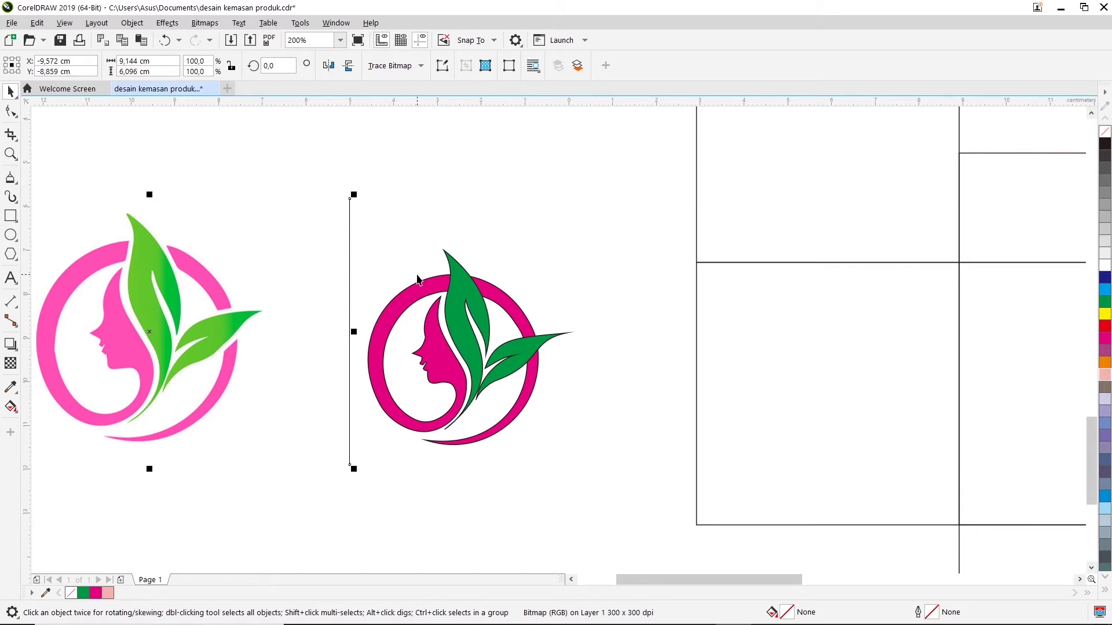
pyautogui.scroll(3, 400, 277)
pyautogui.scroll(2, 432, 254)
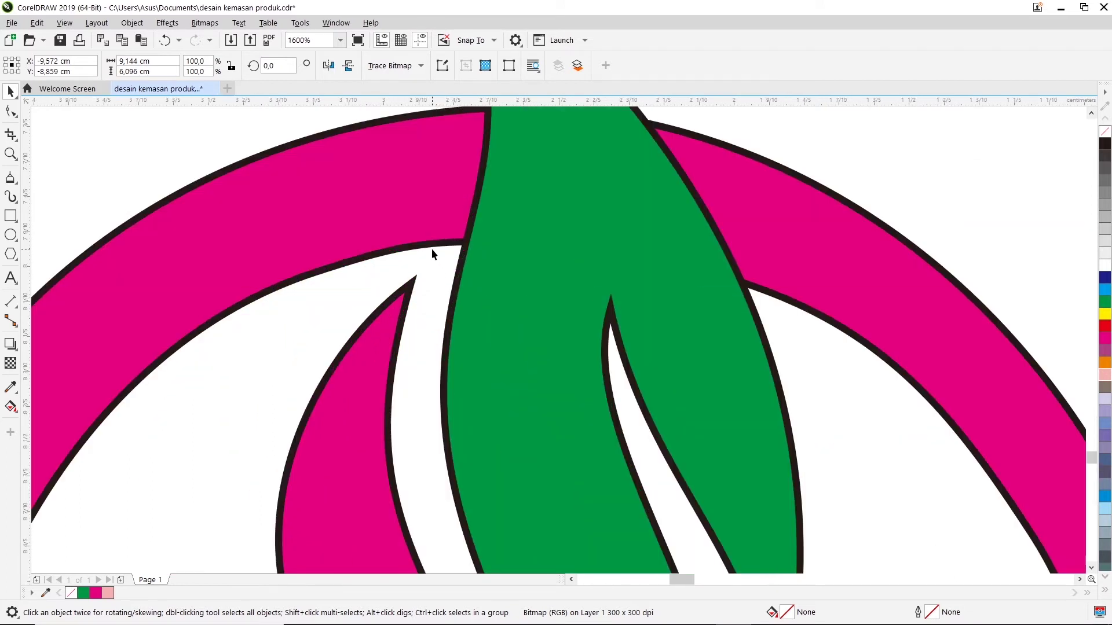
# Select the magenta ring and inspect its nodes at the leaf with the Shape tool
pyautogui.click(1090, 113)
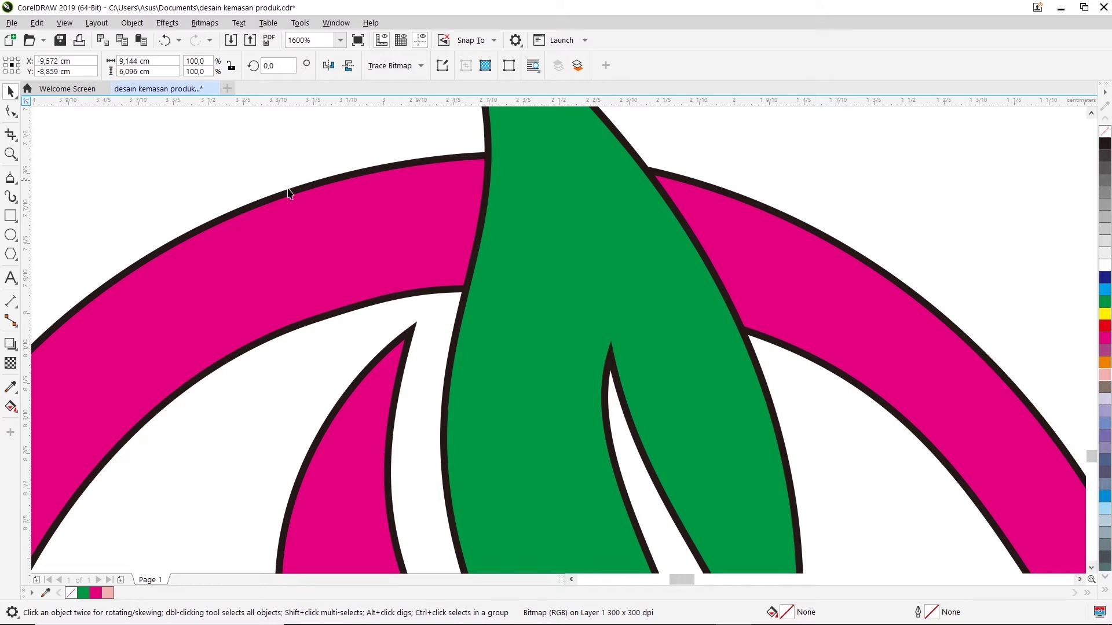
pyautogui.click(313, 184)
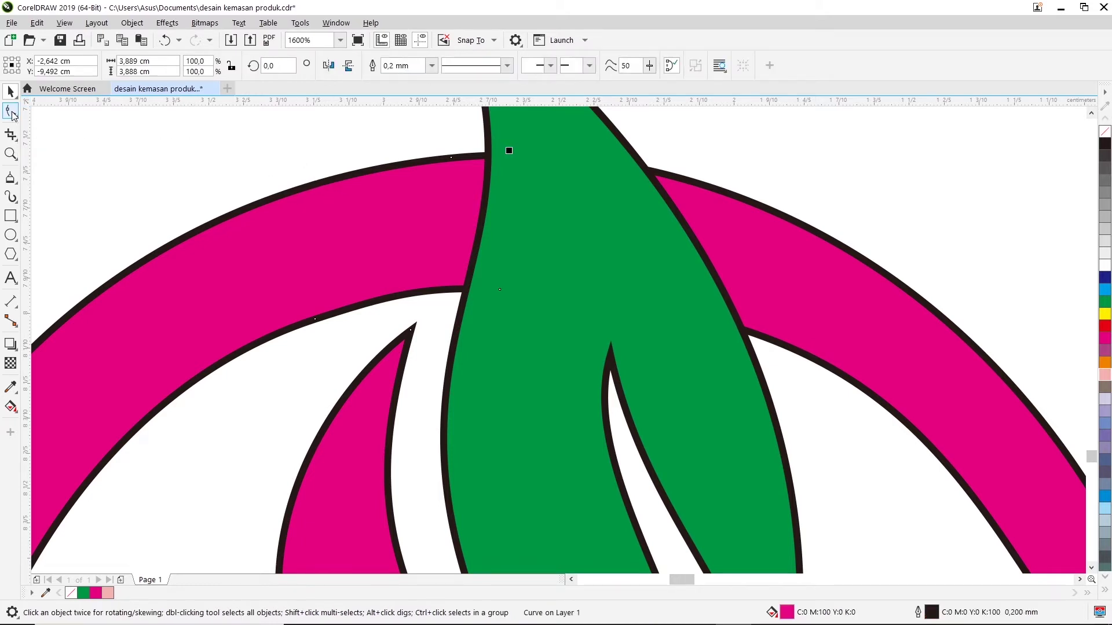
pyautogui.click(11, 110)
pyautogui.click(409, 327)
pyautogui.click(424, 292)
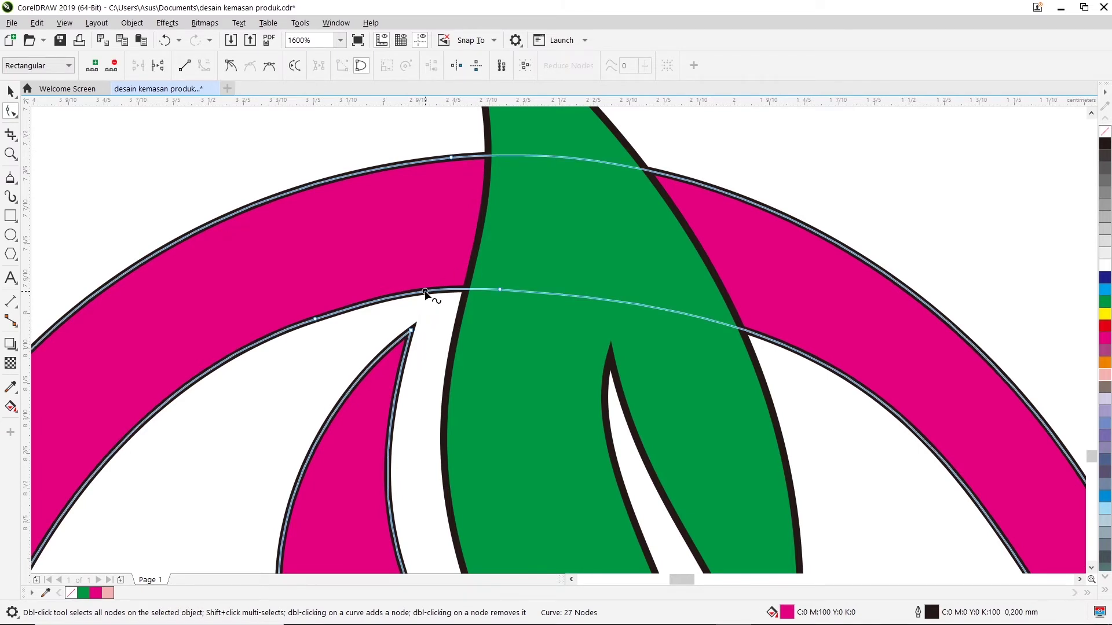
pyautogui.rightClick(425, 292)
pyautogui.click(418, 299)
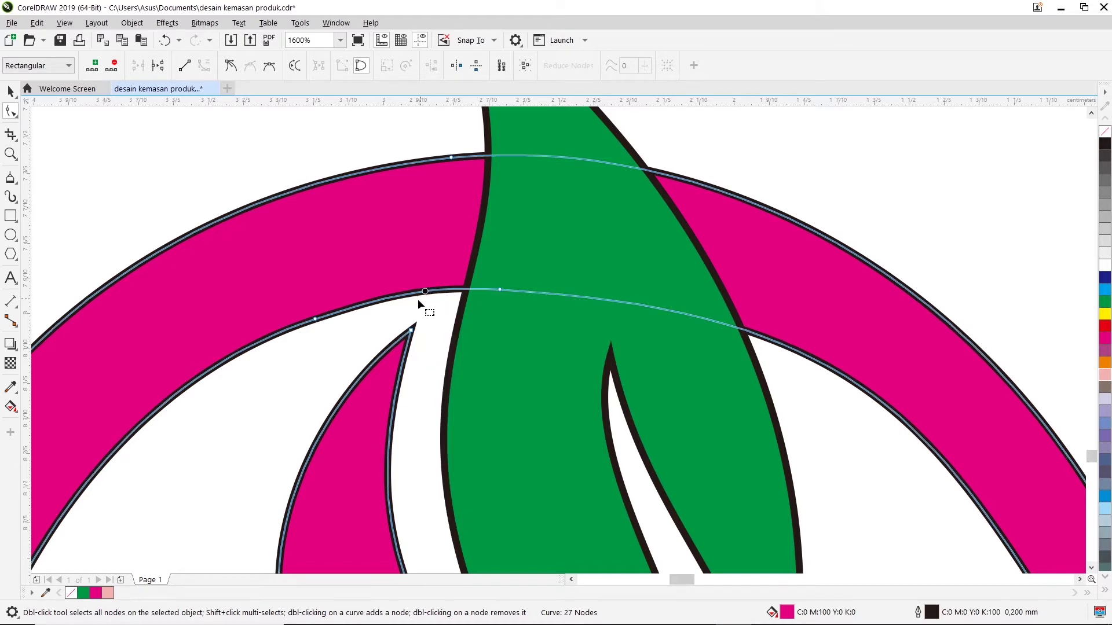
pyautogui.scroll(-3, 448, 408)
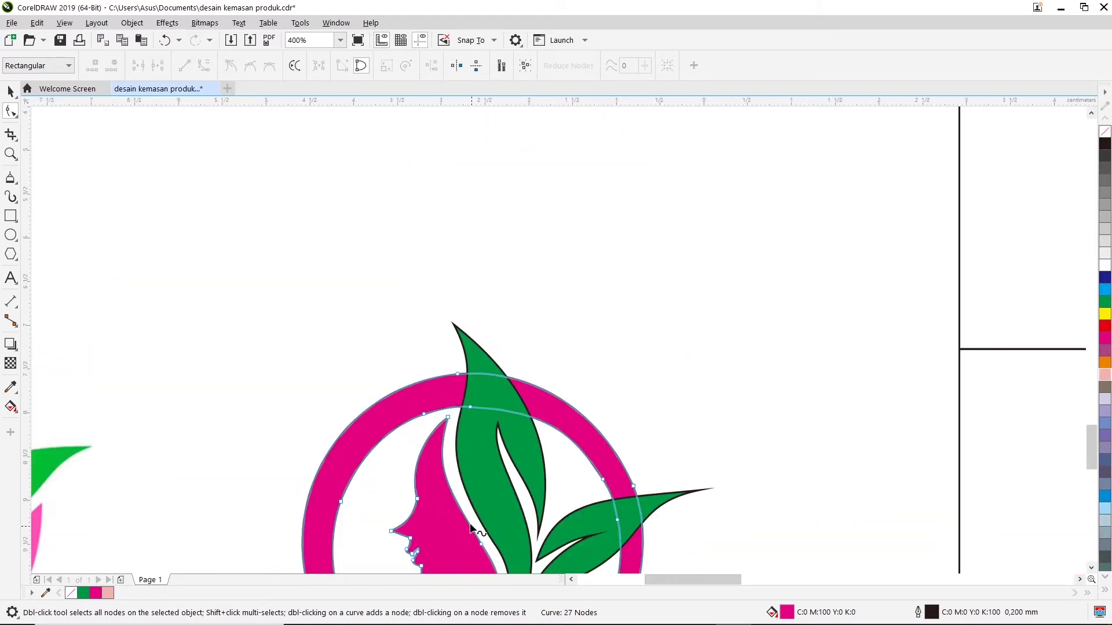
pyautogui.scroll(3, 448, 440)
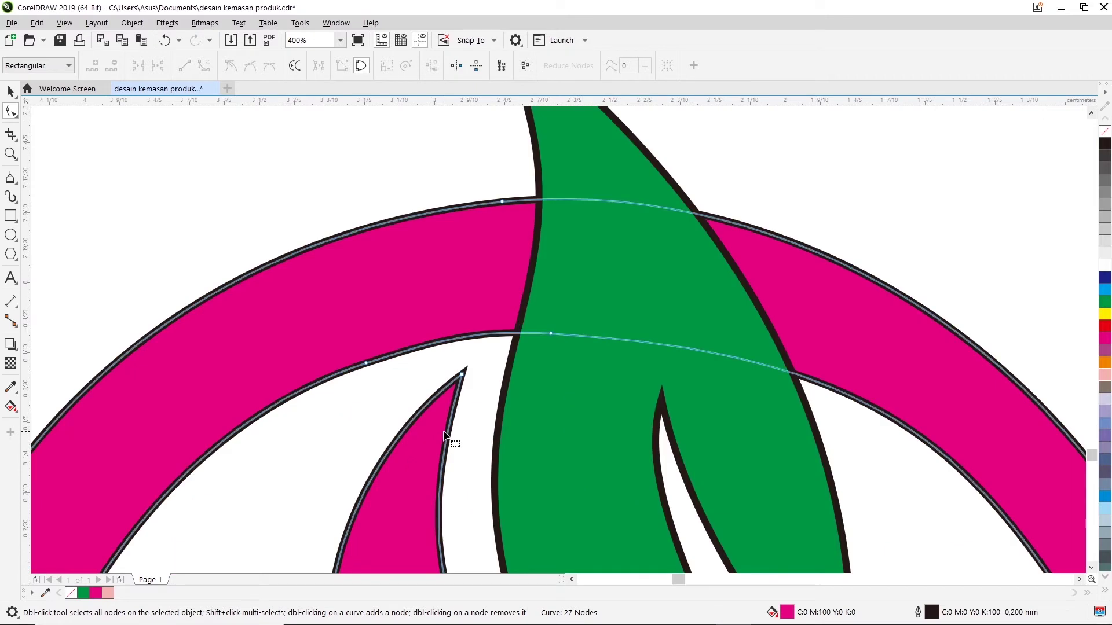
pyautogui.scroll(2, 509, 250)
# Break the ring's inner and outer edges apart at the nodes beside the tall leaf
pyautogui.click(510, 238)
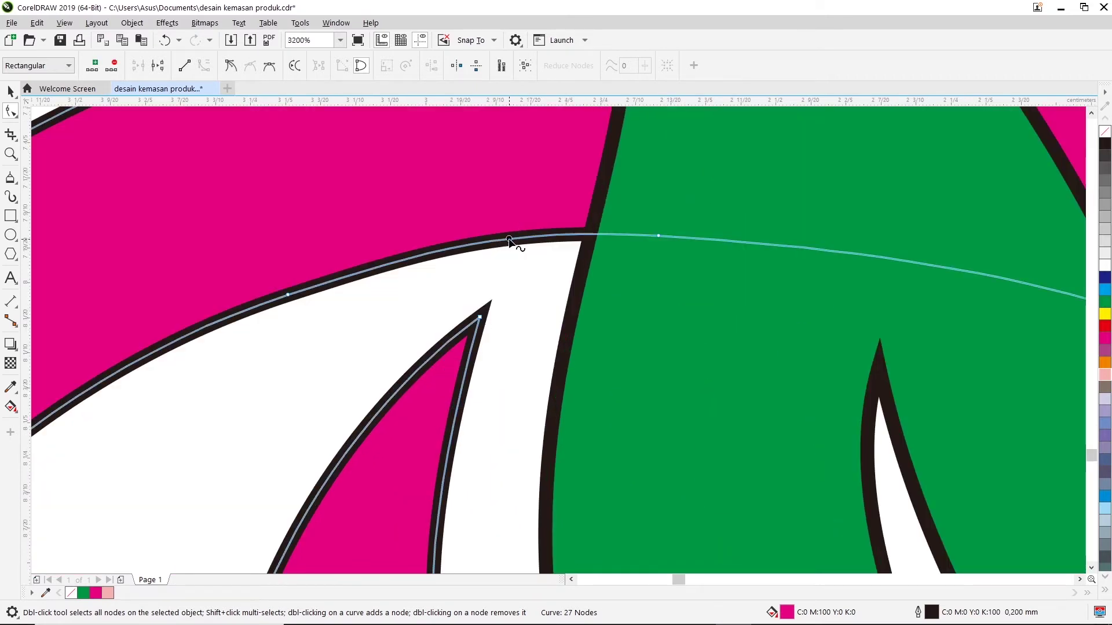
pyautogui.rightClick(510, 239)
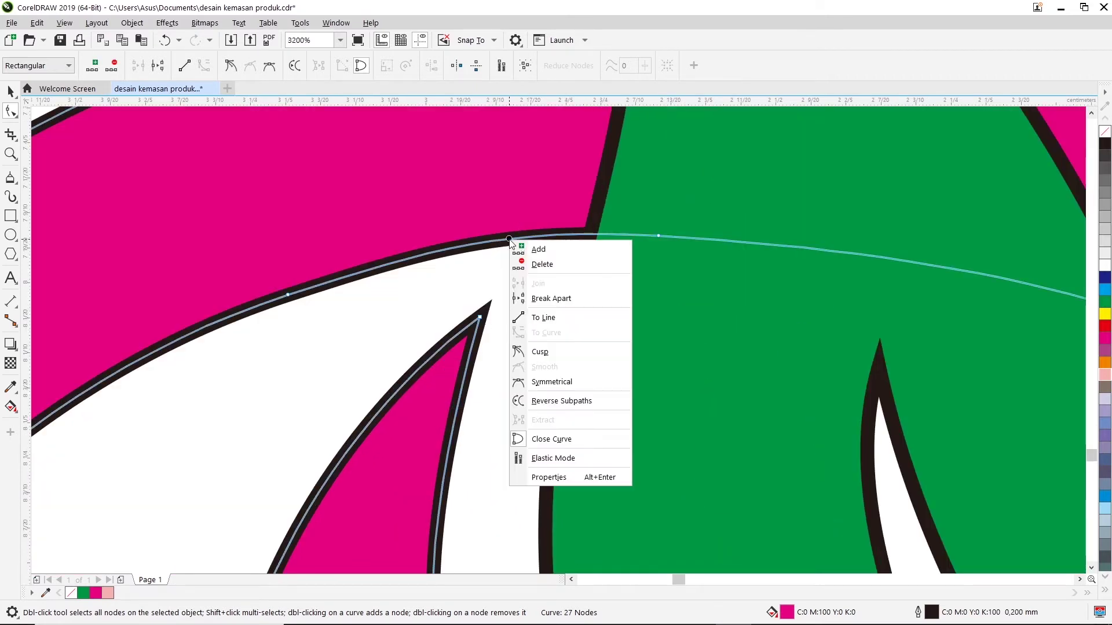
pyautogui.click(557, 298)
pyautogui.scroll(-1, 555, 293)
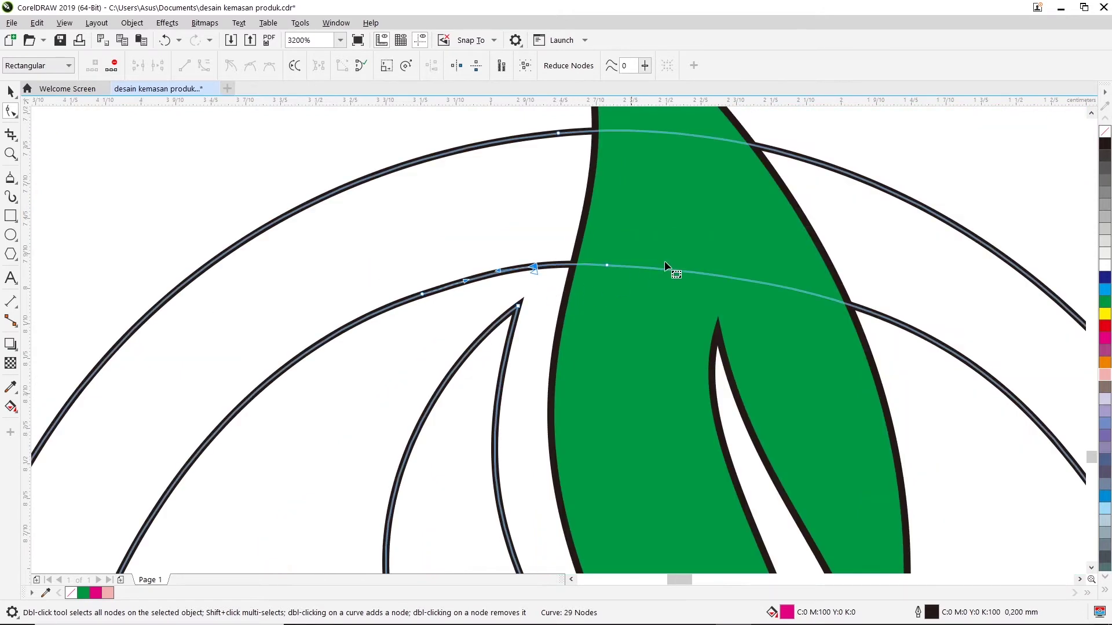
pyautogui.scroll(1, 562, 141)
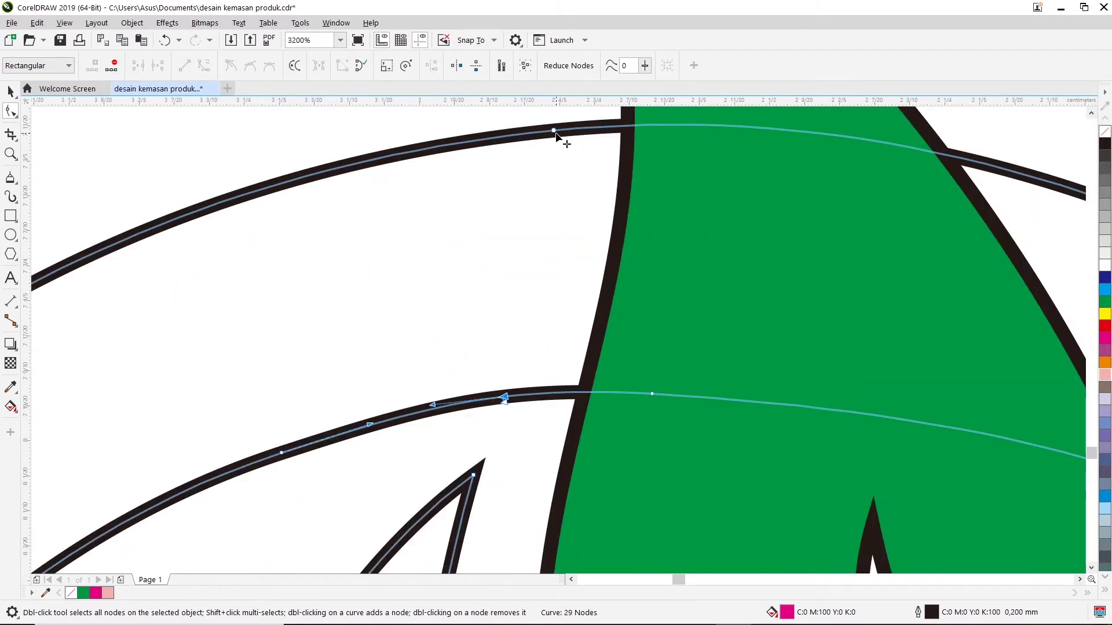
pyautogui.click(554, 131)
pyautogui.rightClick(554, 134)
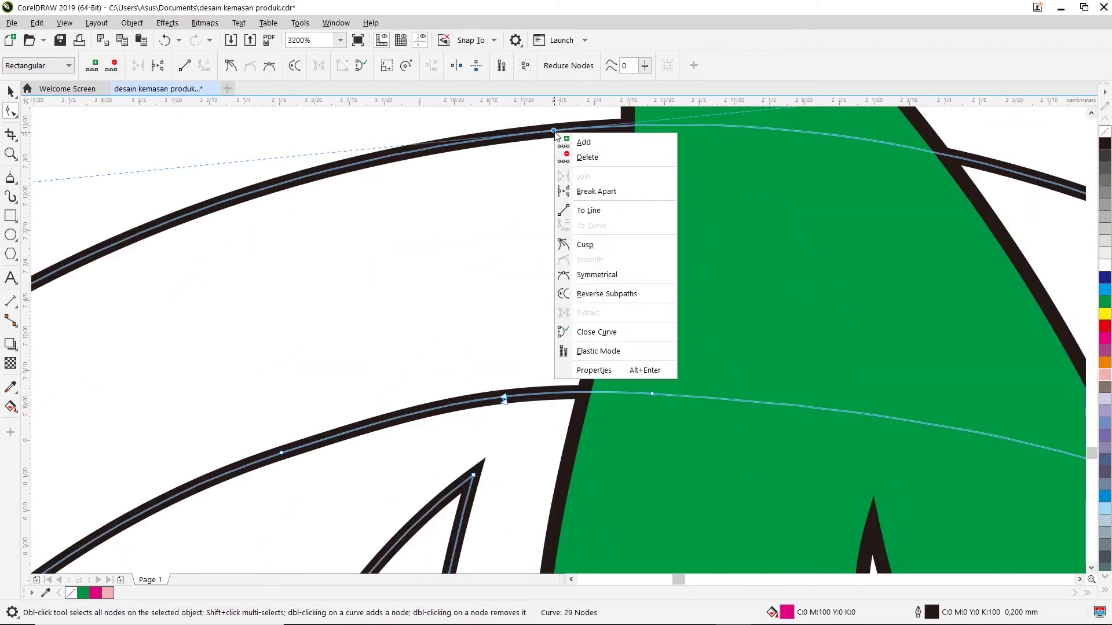
pyautogui.click(617, 191)
pyautogui.scroll(-1, 696, 134)
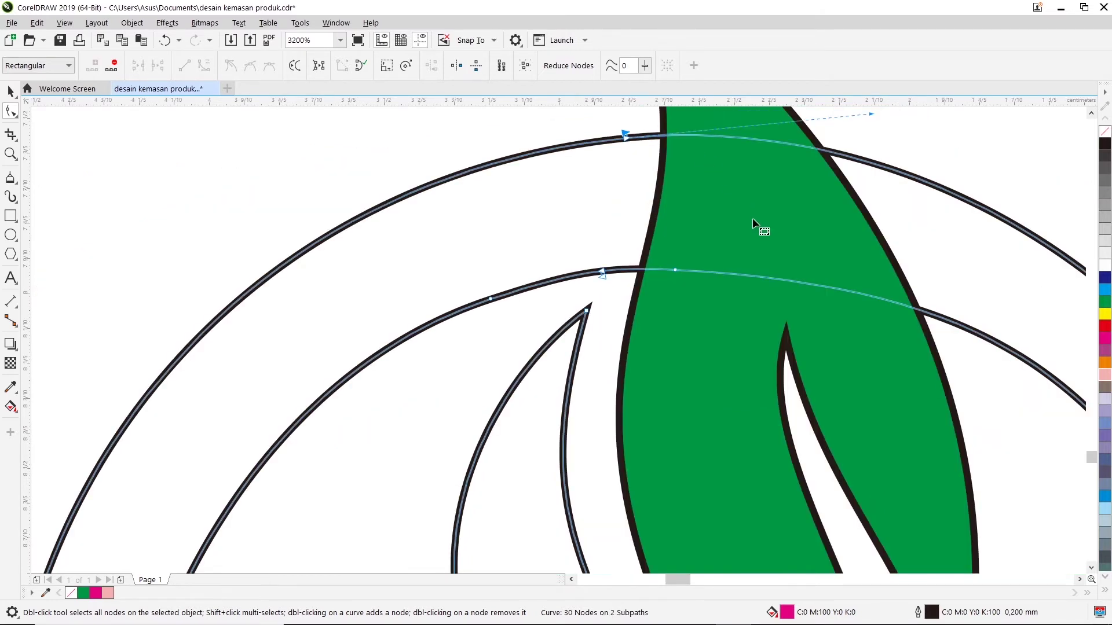
pyautogui.scroll(2, 608, 253)
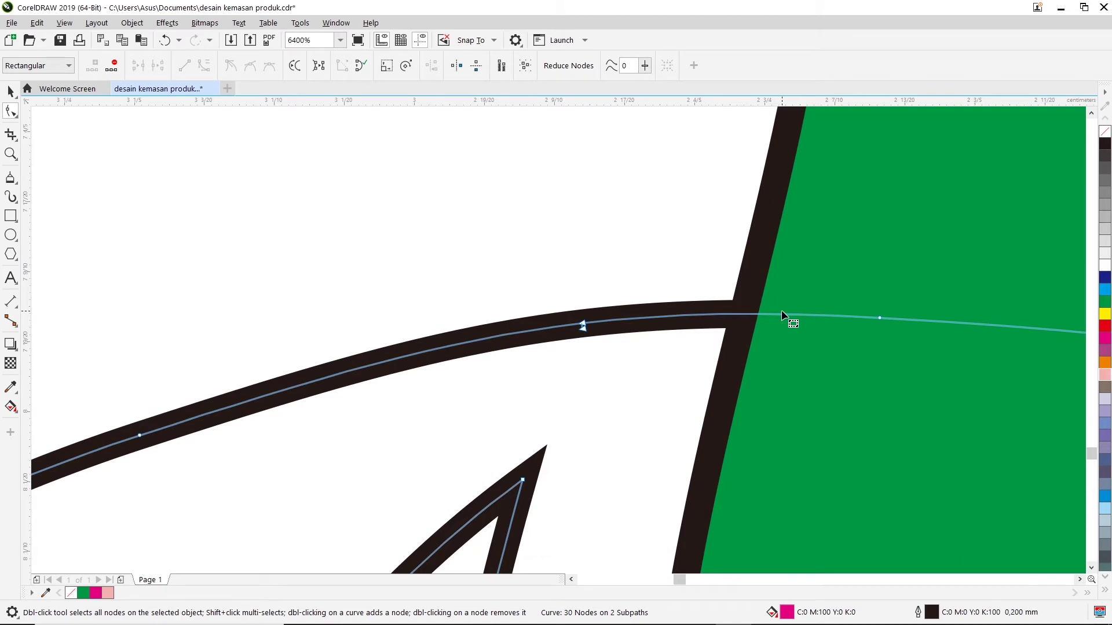
# Add two new nodes on the ring curve where it meets the leaf edge
pyautogui.scroll(-1, 666, 398)
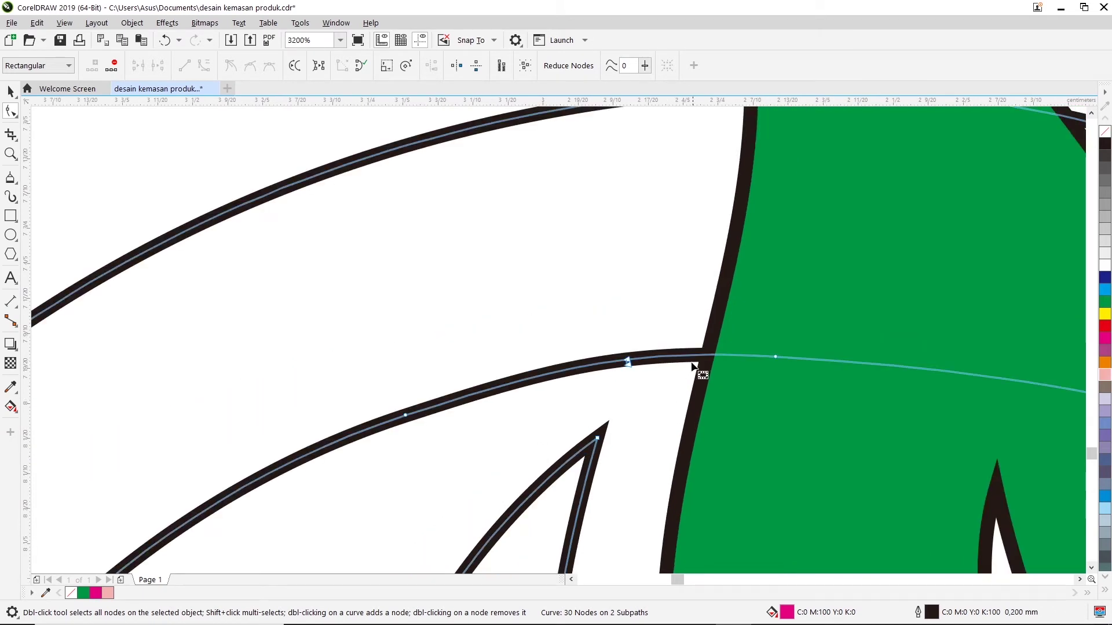
pyautogui.scroll(-2, 643, 386)
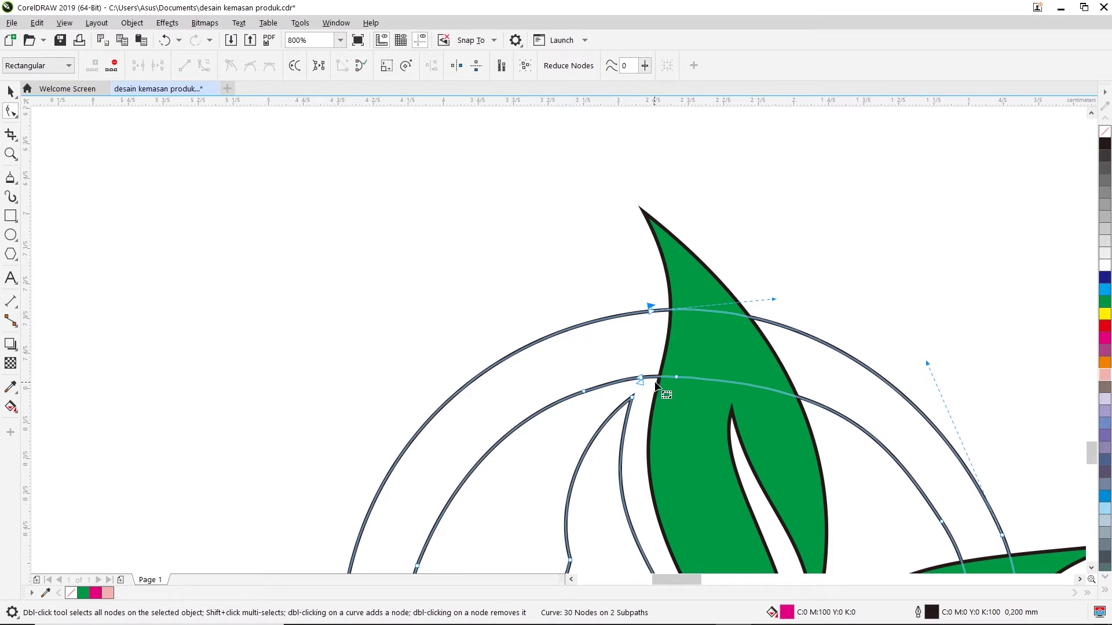
pyautogui.scroll(1, 651, 379)
pyautogui.scroll(1, 650, 373)
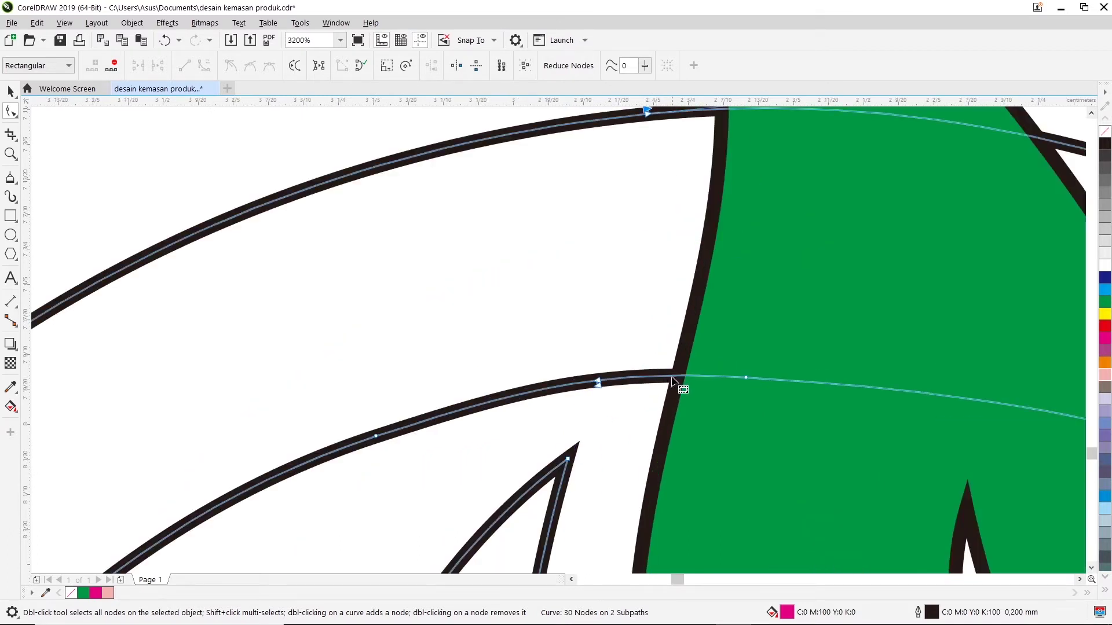
pyautogui.scroll(1, 681, 378)
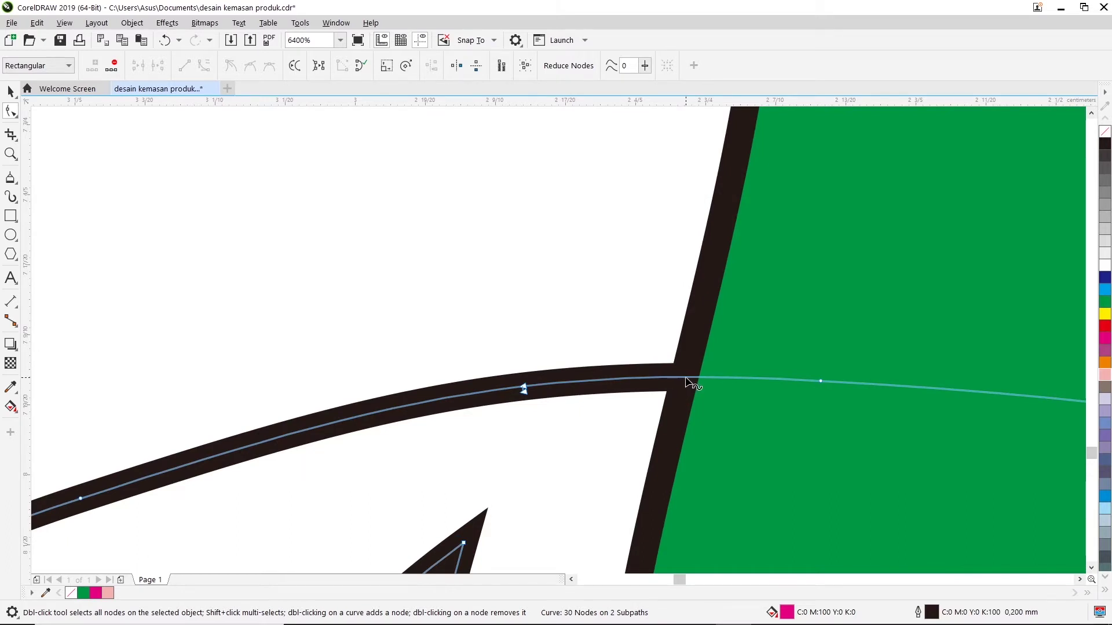
pyautogui.doubleClick(686, 378)
pyautogui.scroll(-2, 687, 377)
pyautogui.scroll(-2, 742, 177)
pyautogui.scroll(1, 741, 198)
pyautogui.scroll(2, 741, 199)
pyautogui.click(740, 190)
pyautogui.doubleClick(740, 190)
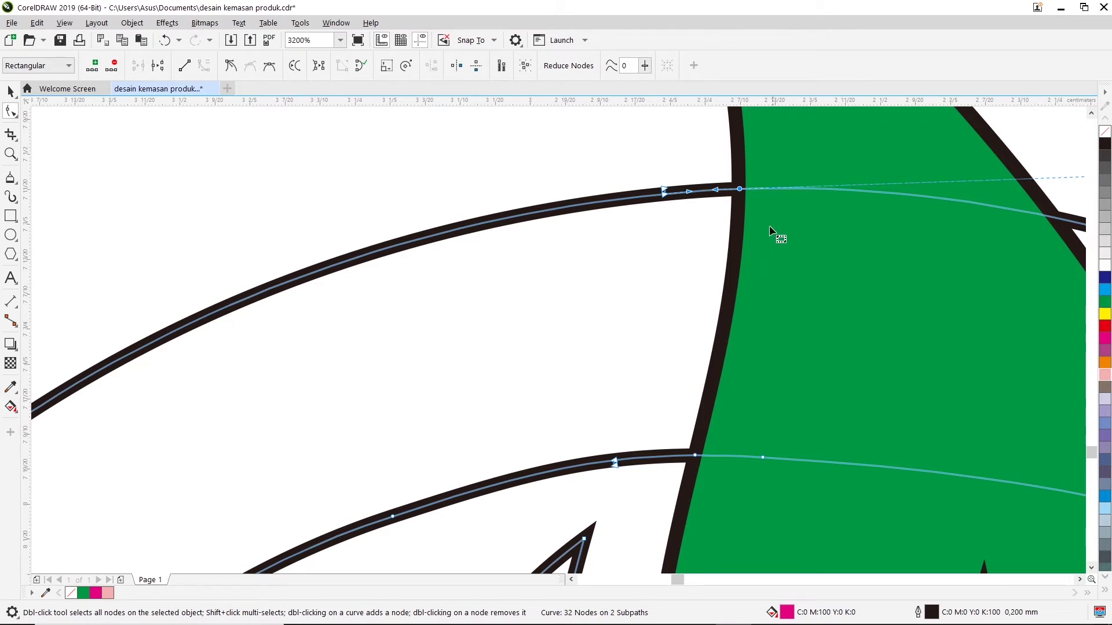
# Make the new node and the lower node sharp corners, undoing a trial arch bend
pyautogui.rightClick(739, 190)
pyautogui.click(766, 302)
pyautogui.rightClick(694, 457)
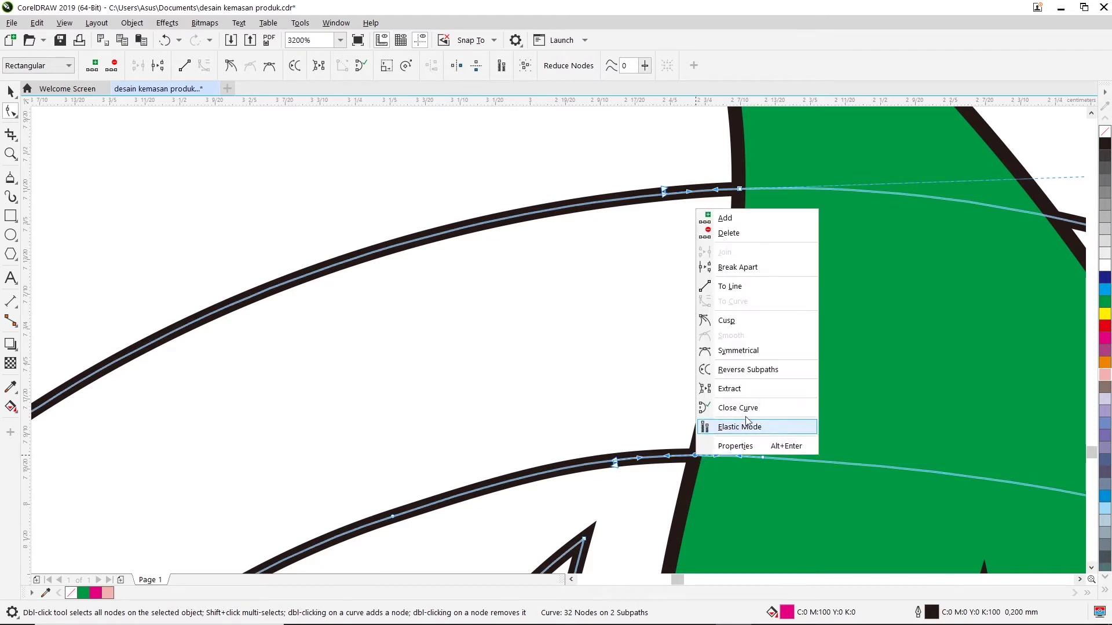
pyautogui.click(750, 322)
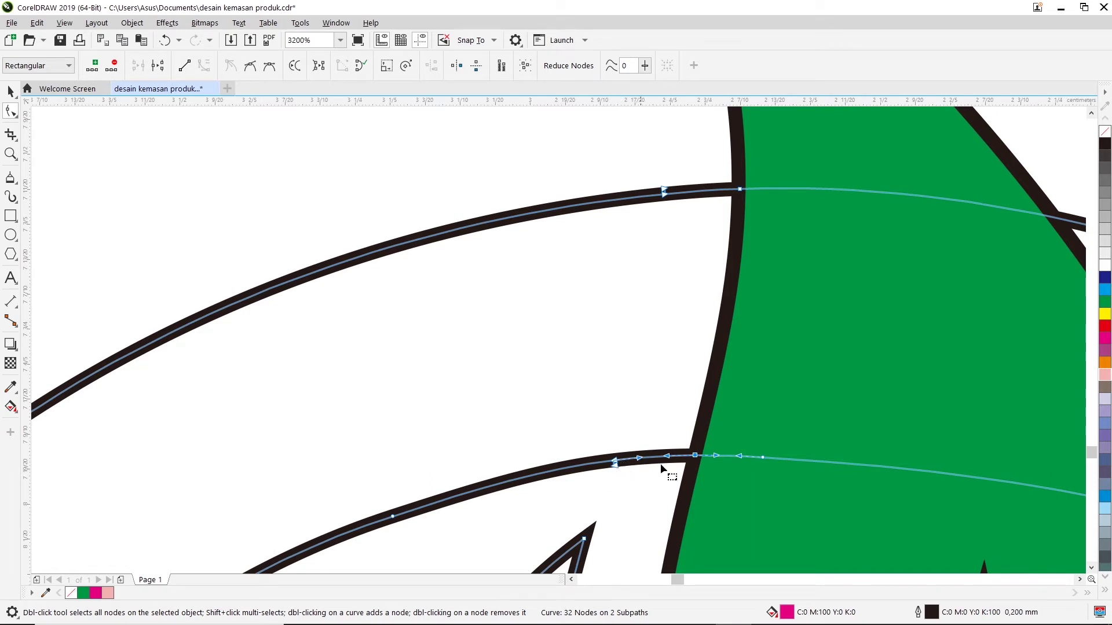
pyautogui.moveTo(666, 456); pyautogui.dragTo(667, 368)
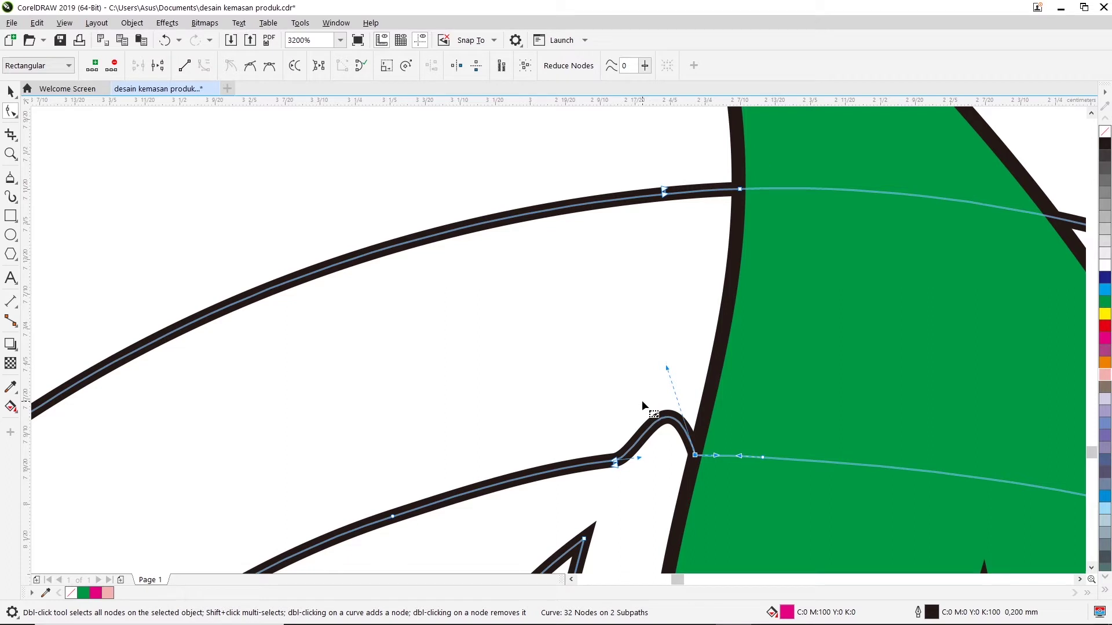
pyautogui.hotkey('ctrl', 'z')
# Drag the lower piece's loose end onto the upper curve's end beside the leaf, closing the ring
pyautogui.moveTo(615, 465); pyautogui.dragTo(688, 234)
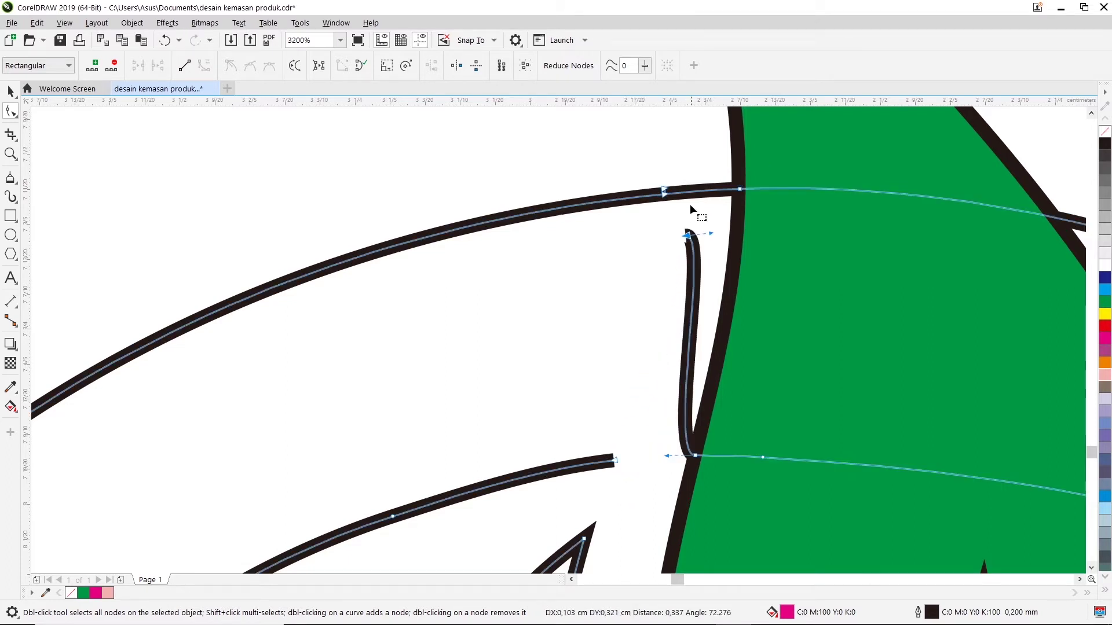
pyautogui.moveTo(688, 235); pyautogui.dragTo(686, 369)
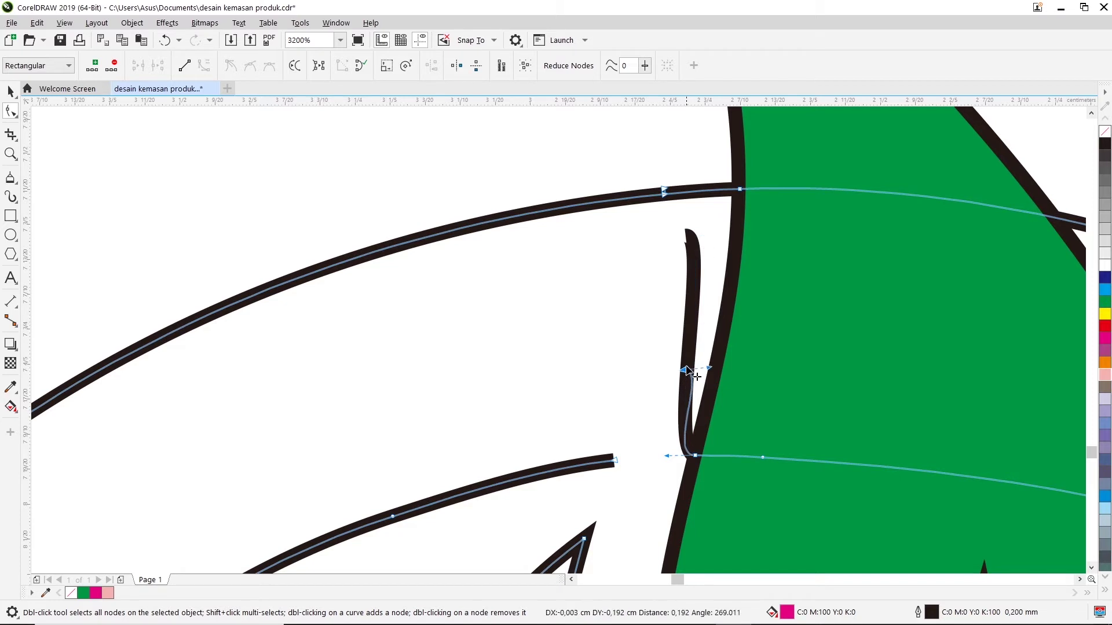
pyautogui.moveTo(666, 192); pyautogui.dragTo(660, 298)
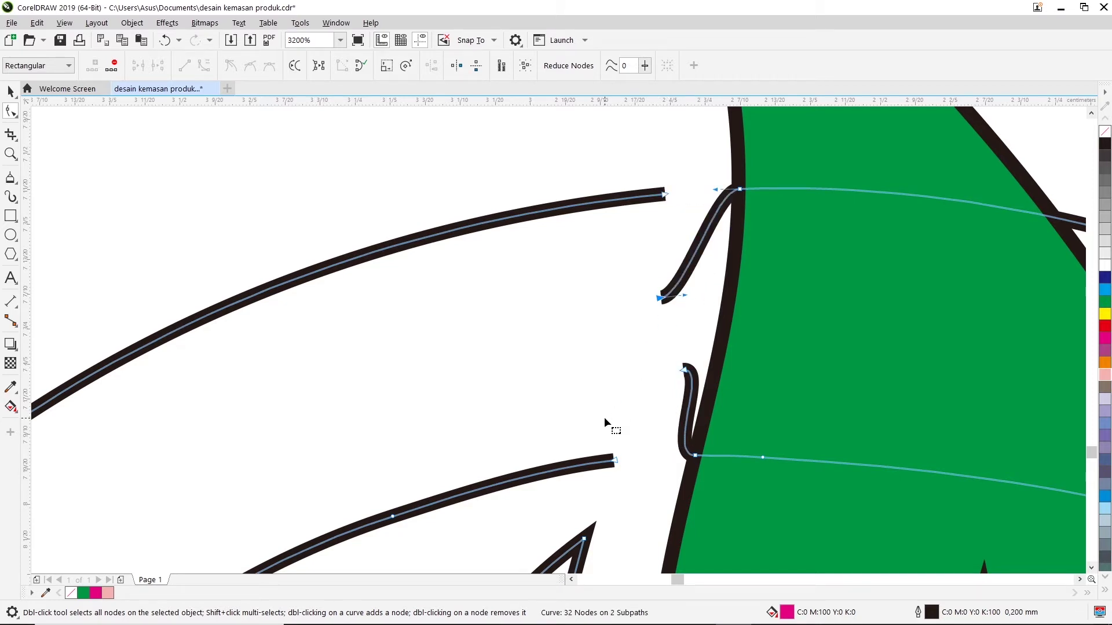
pyautogui.click(685, 369)
pyautogui.moveTo(686, 373); pyautogui.dragTo(660, 298)
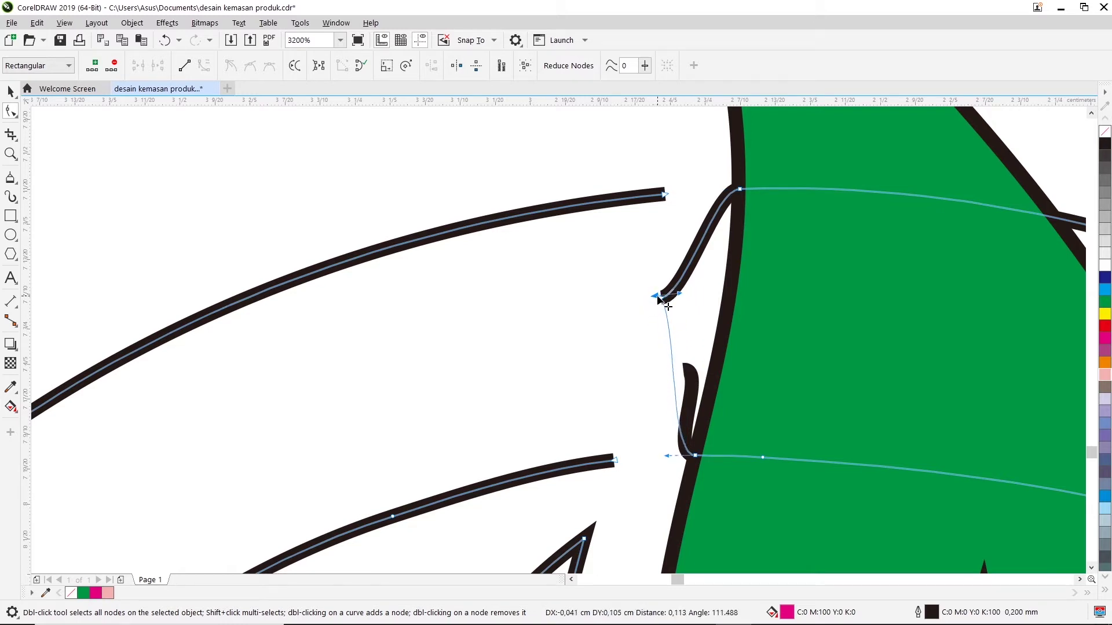
pyautogui.moveTo(659, 299); pyautogui.dragTo(661, 301)
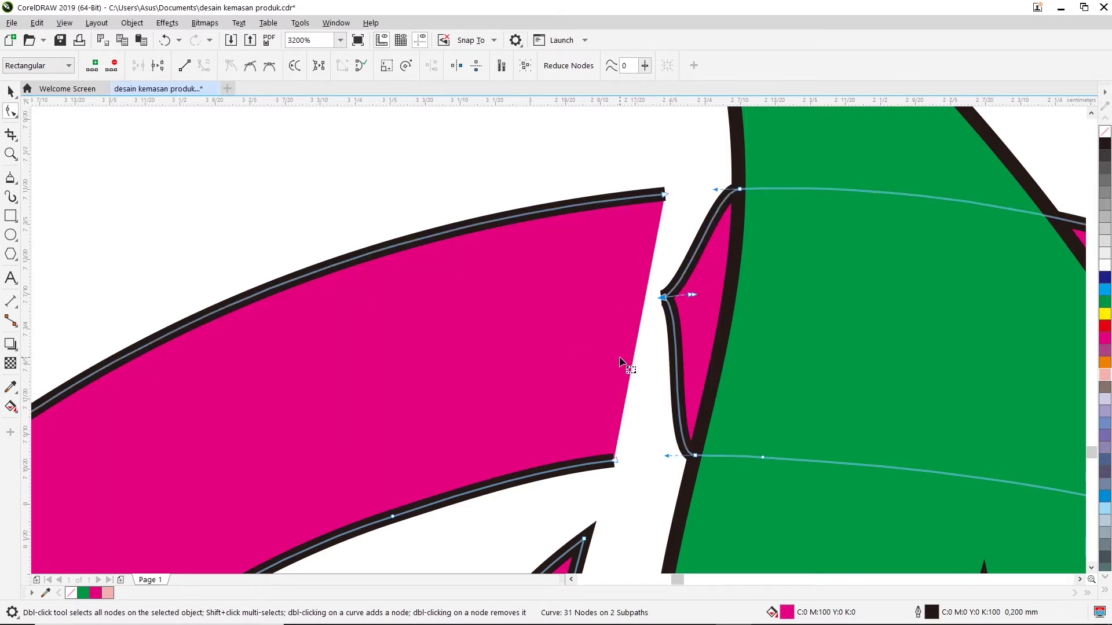
pyautogui.hotkey('ctrl', 'z')
pyautogui.moveTo(687, 373); pyautogui.dragTo(660, 297)
# Draw Bezier lines closing the ring's cut-end outline between its corner nodes
pyautogui.click(10, 178)
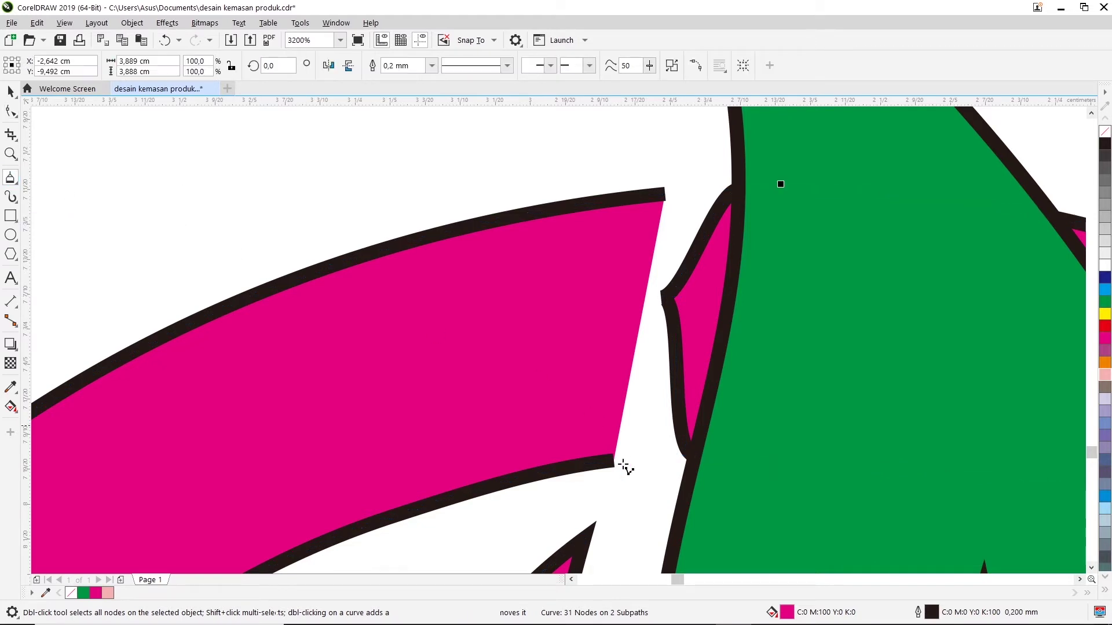
pyautogui.click(612, 461)
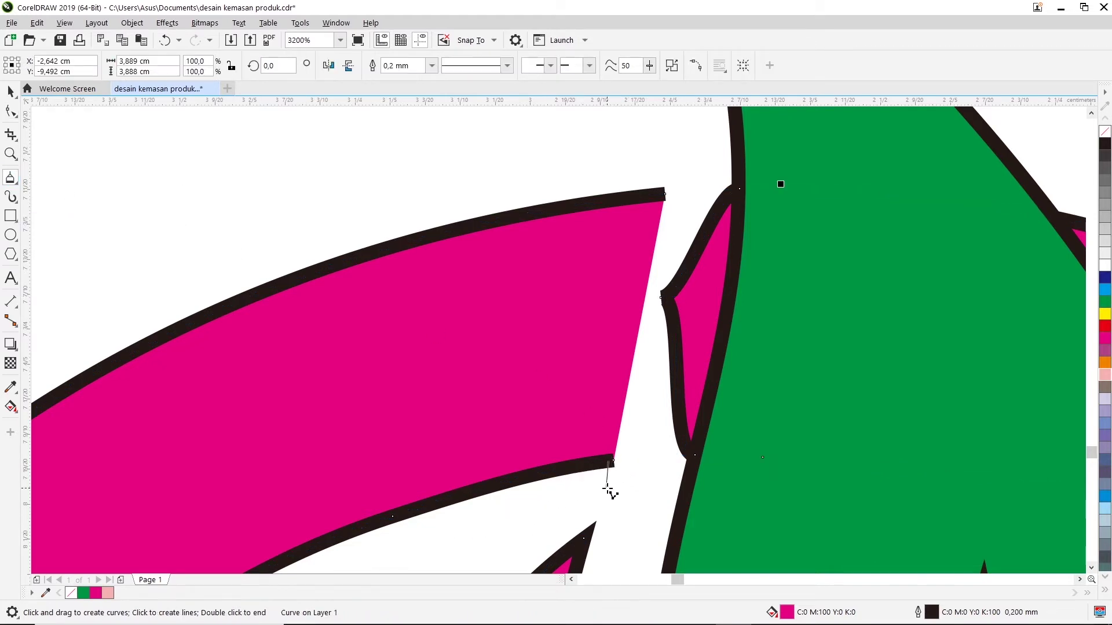
pyautogui.doubleClick(608, 492)
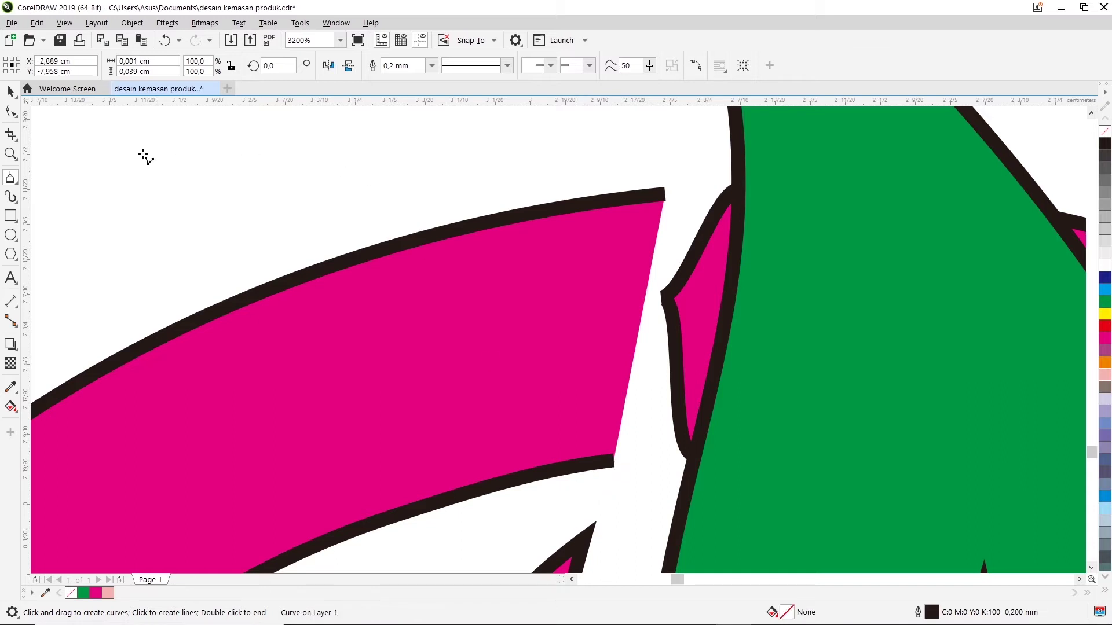
pyautogui.press('space')
pyautogui.click(642, 323)
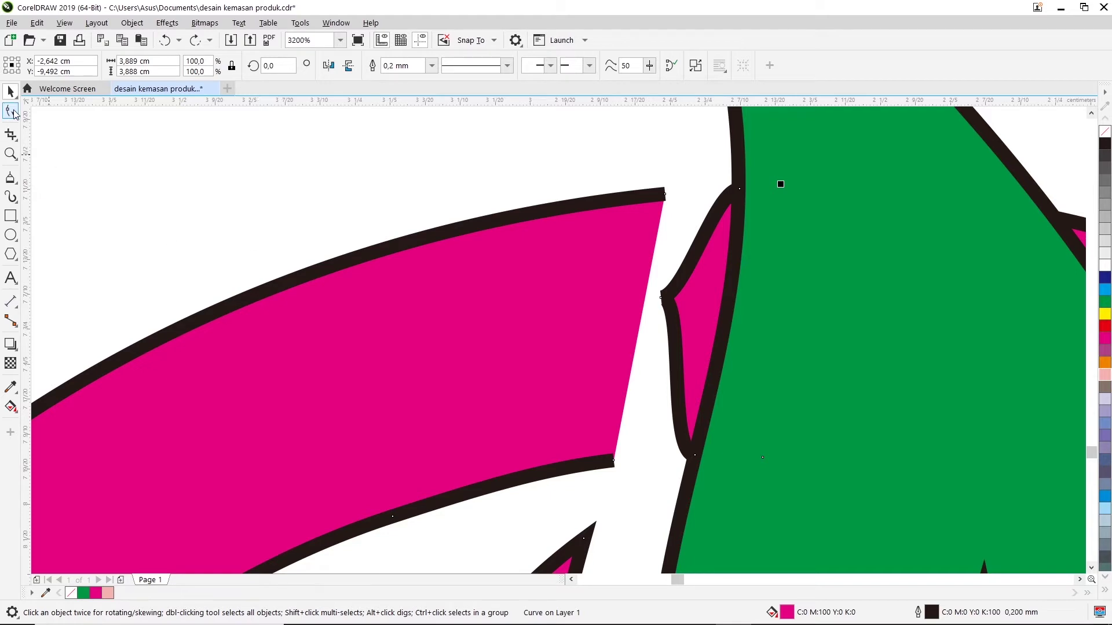
pyautogui.click(11, 111)
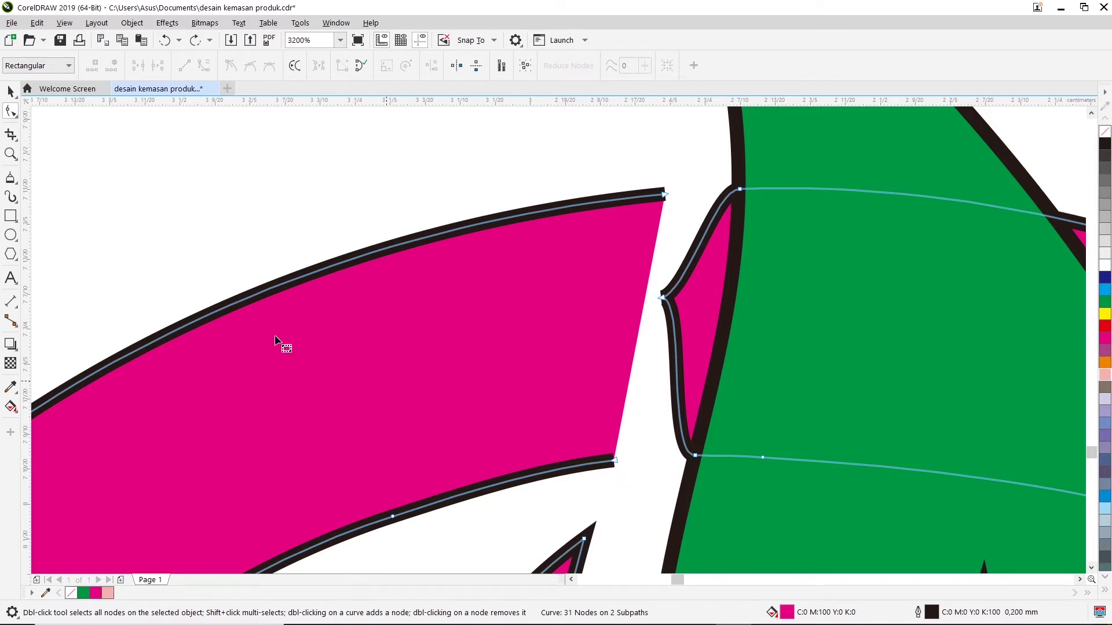
pyautogui.click(9, 177)
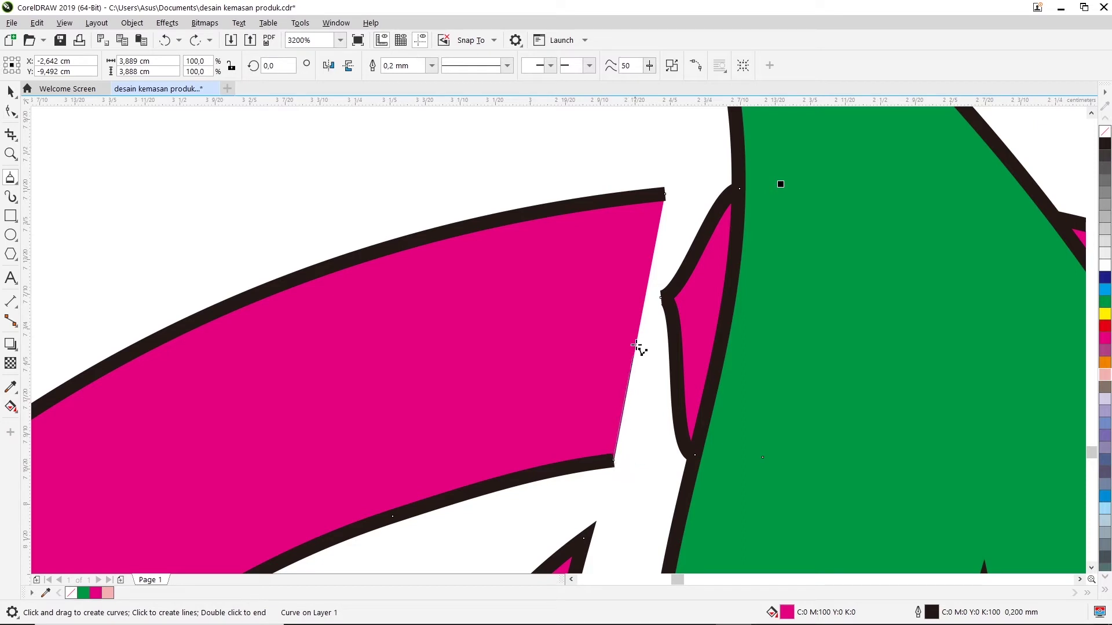
pyautogui.click(664, 192)
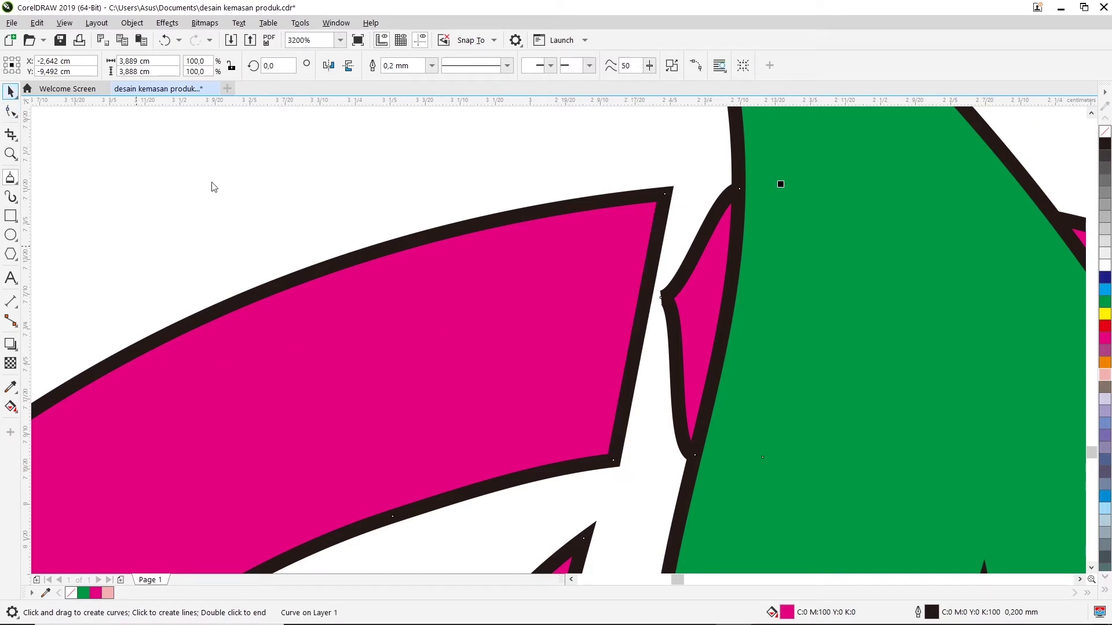
pyautogui.press('space')
# Undo an accidental move and reselect the magenta ring with its nodes shown
pyautogui.scroll(-2, 486, 223)
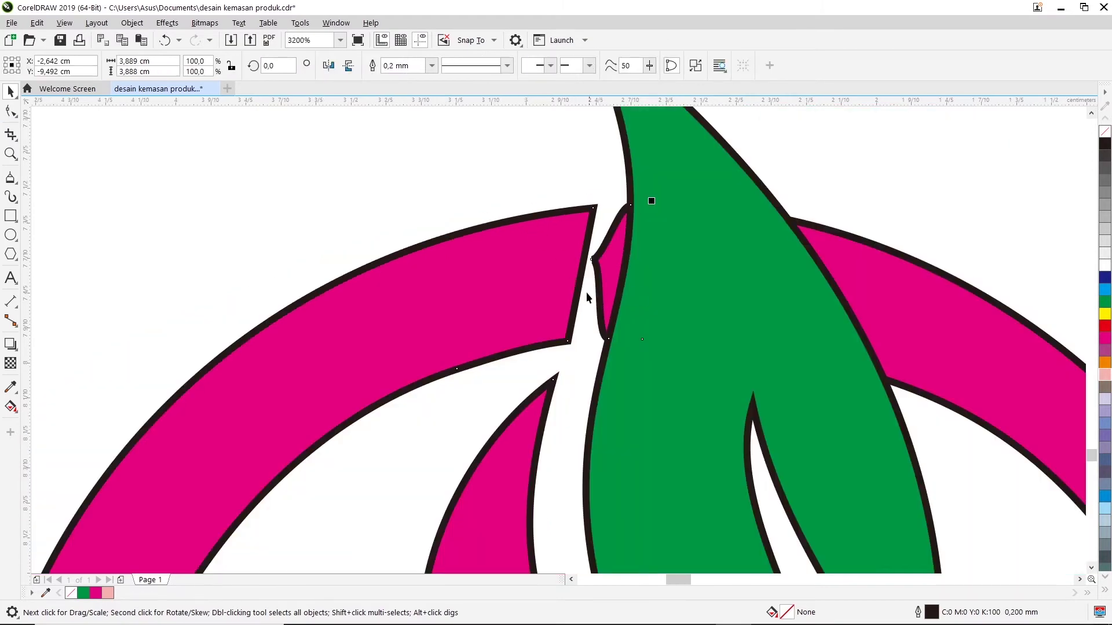
pyautogui.moveTo(573, 193); pyautogui.dragTo(666, 158)
pyautogui.hotkey('ctrl', 'z')
pyautogui.click(606, 165)
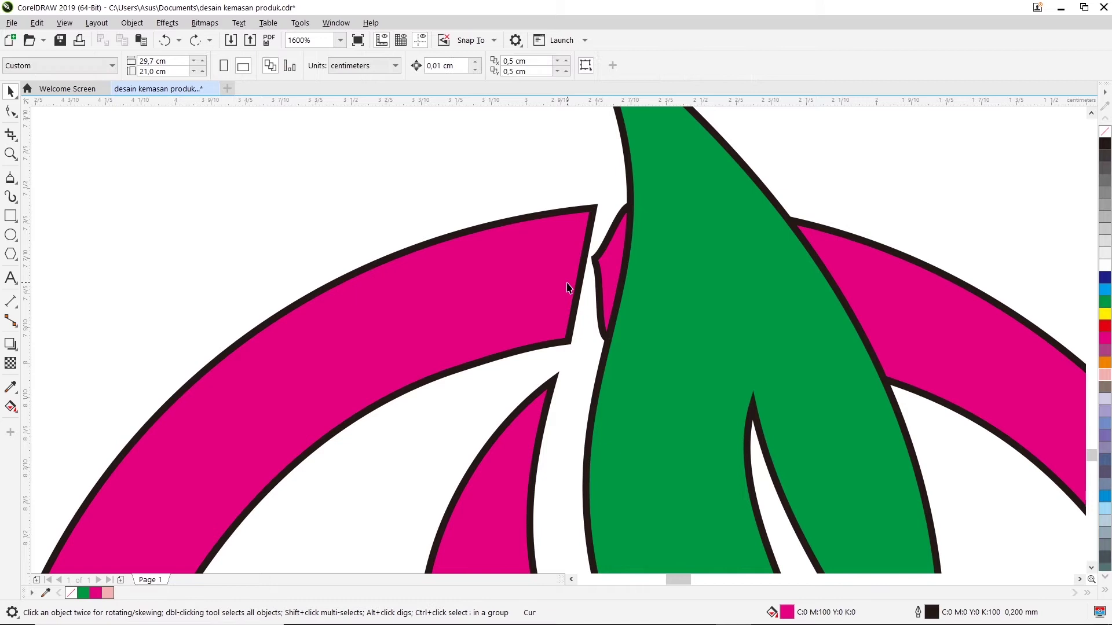
pyautogui.scroll(-2, 567, 288)
pyautogui.click(566, 287)
pyautogui.scroll(2, 570, 272)
pyautogui.scroll(2, 572, 251)
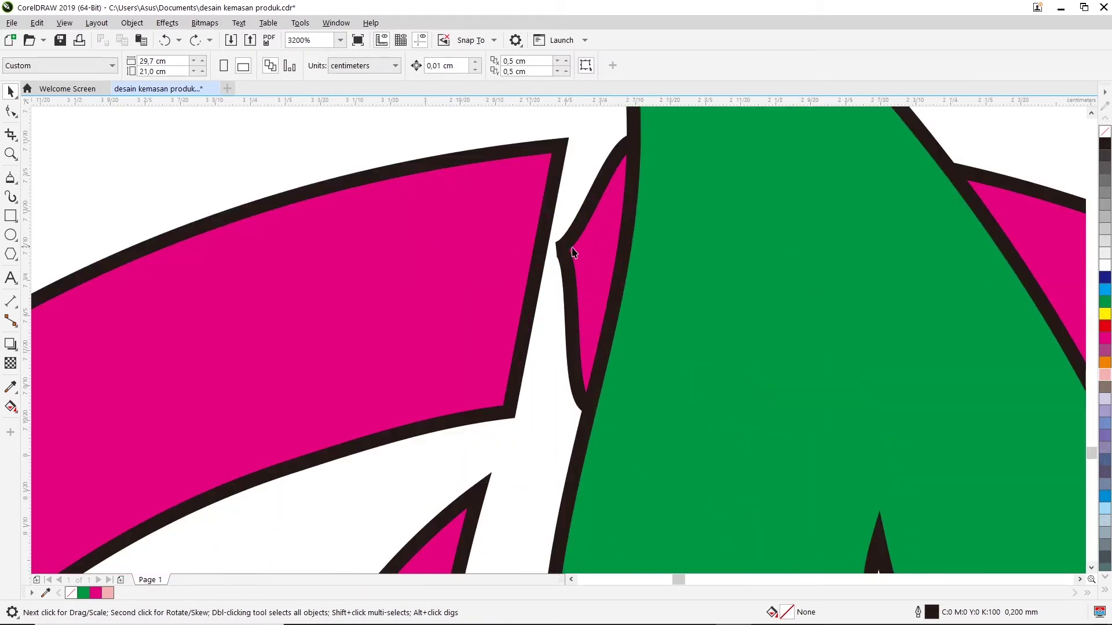
pyautogui.click(565, 266)
pyautogui.click(630, 132)
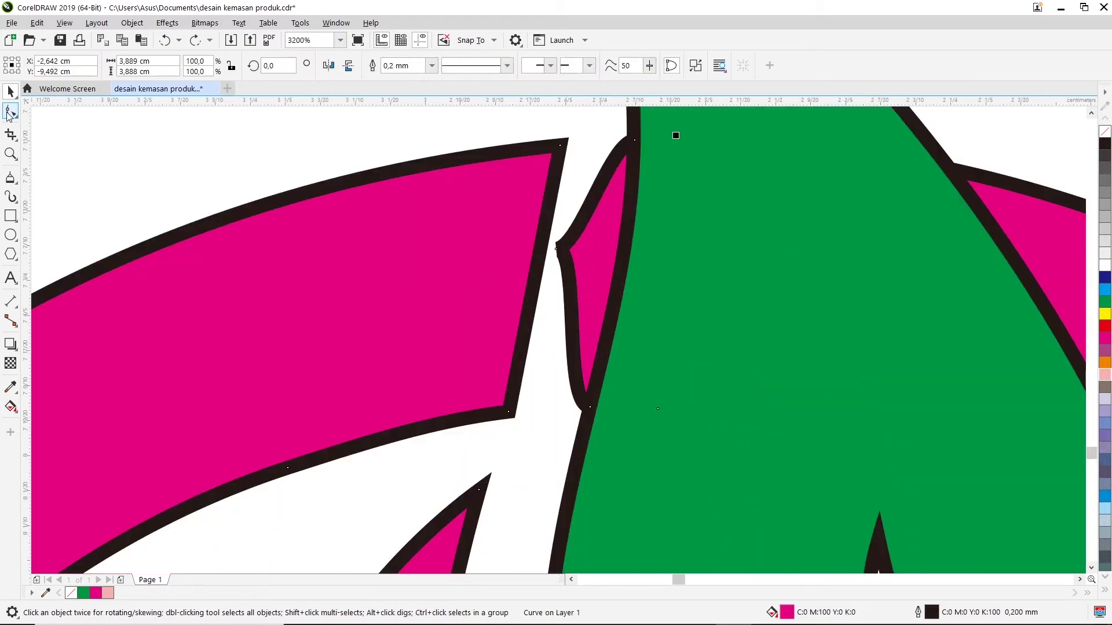
pyautogui.press('F10')
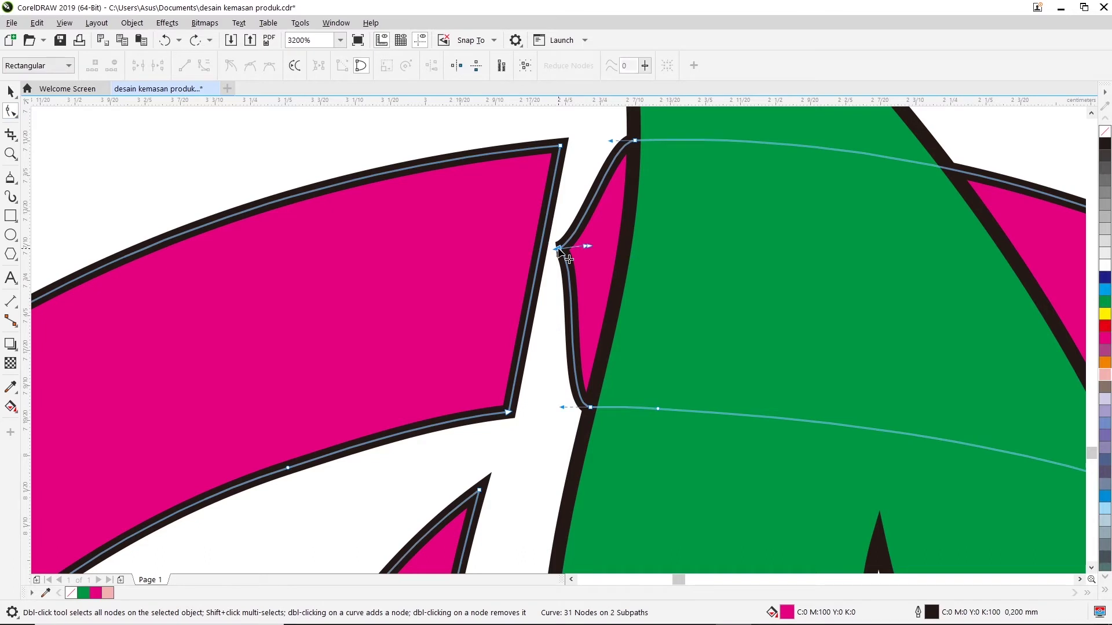
# Delete the cusp node and reshape the sliver's edge to curve along the green leaf
pyautogui.doubleClick(558, 248)
pyautogui.moveTo(573, 262)
pyautogui.mouseDown()
pyautogui.moveTo(624, 250)
pyautogui.moveTo(605, 380)
pyautogui.mouseUp()
pyautogui.click(590, 407)
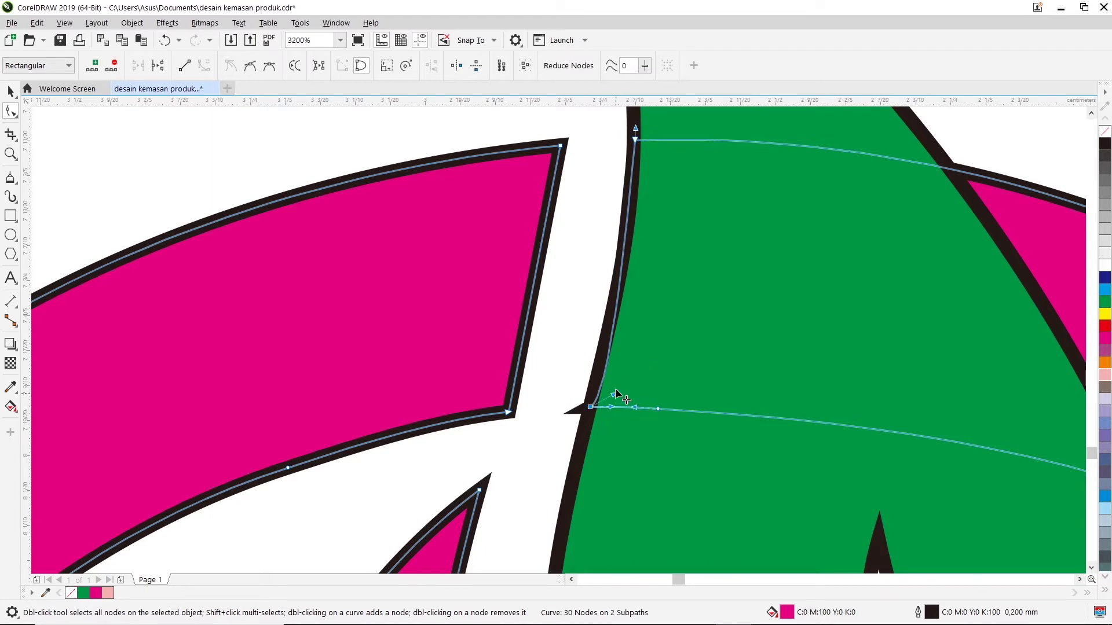
pyautogui.click(635, 140)
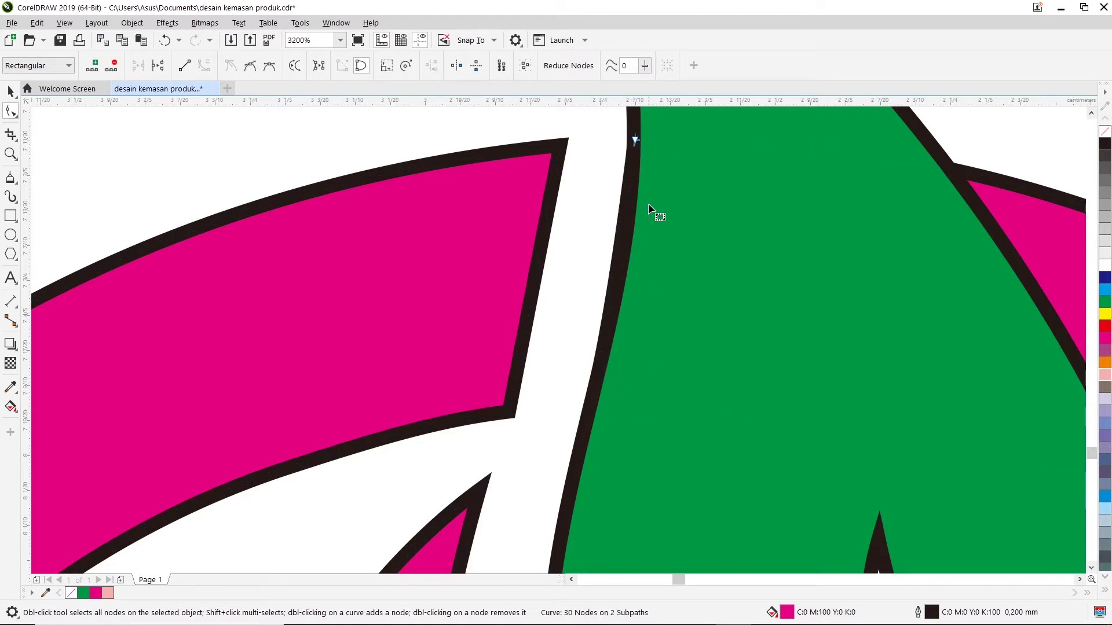
pyautogui.hotkey('ctrl', 'z')
pyautogui.click(636, 142)
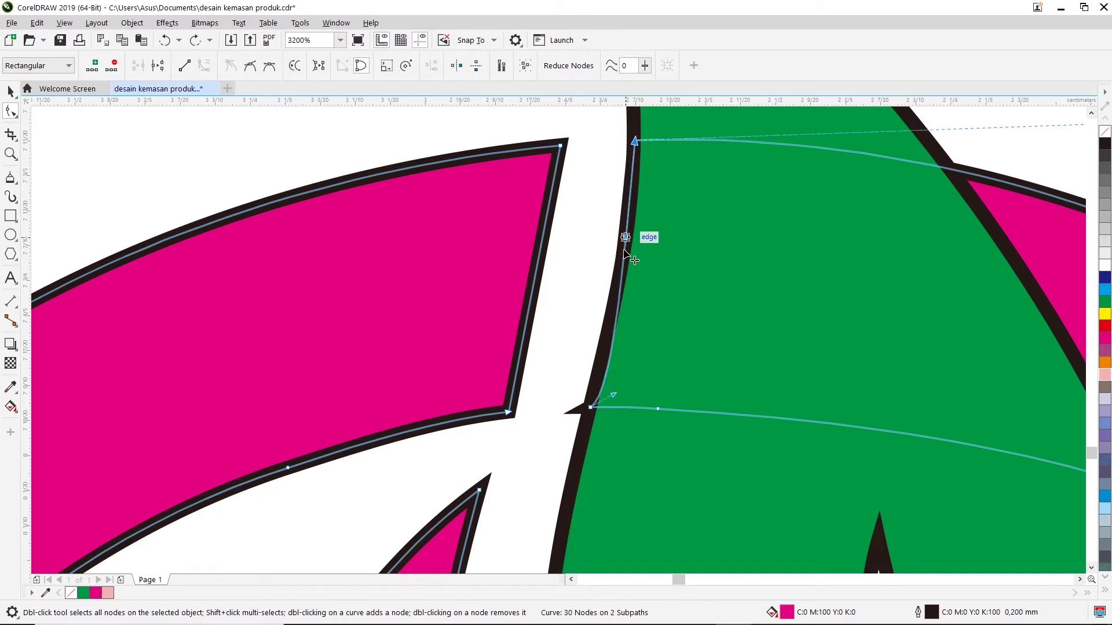
pyautogui.click(614, 329)
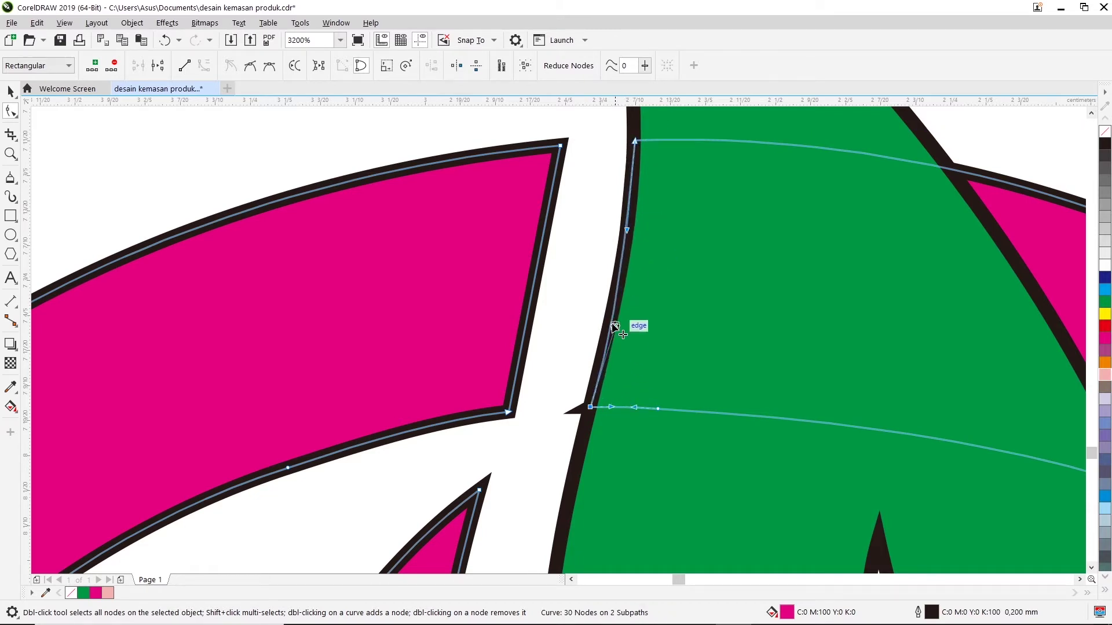
pyautogui.moveTo(614, 329); pyautogui.dragTo(614, 303)
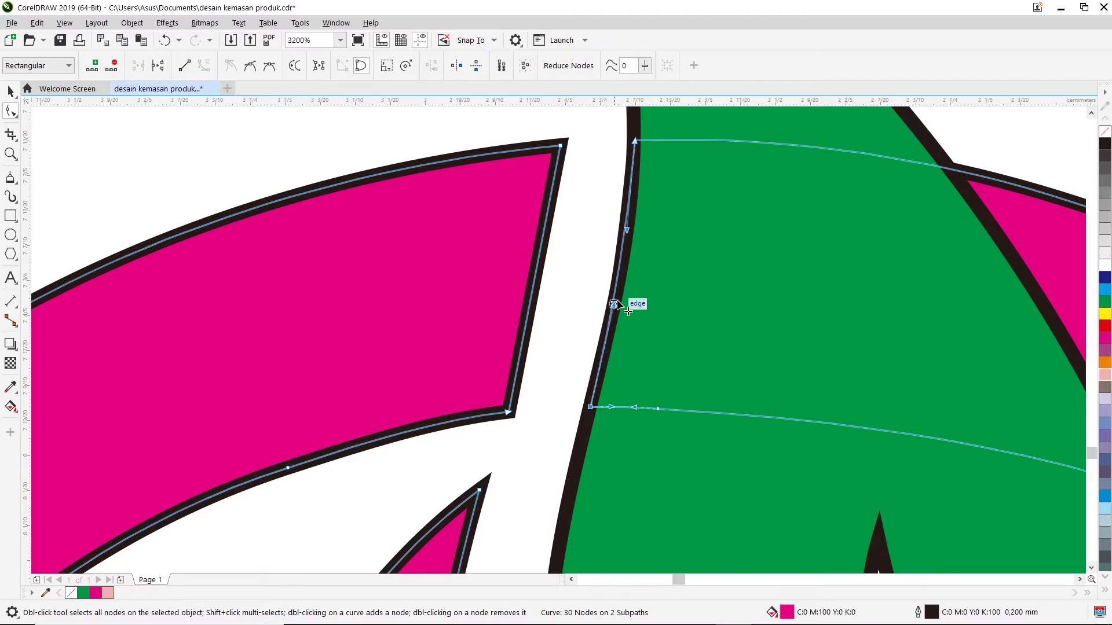
pyautogui.moveTo(627, 230); pyautogui.dragTo(636, 223)
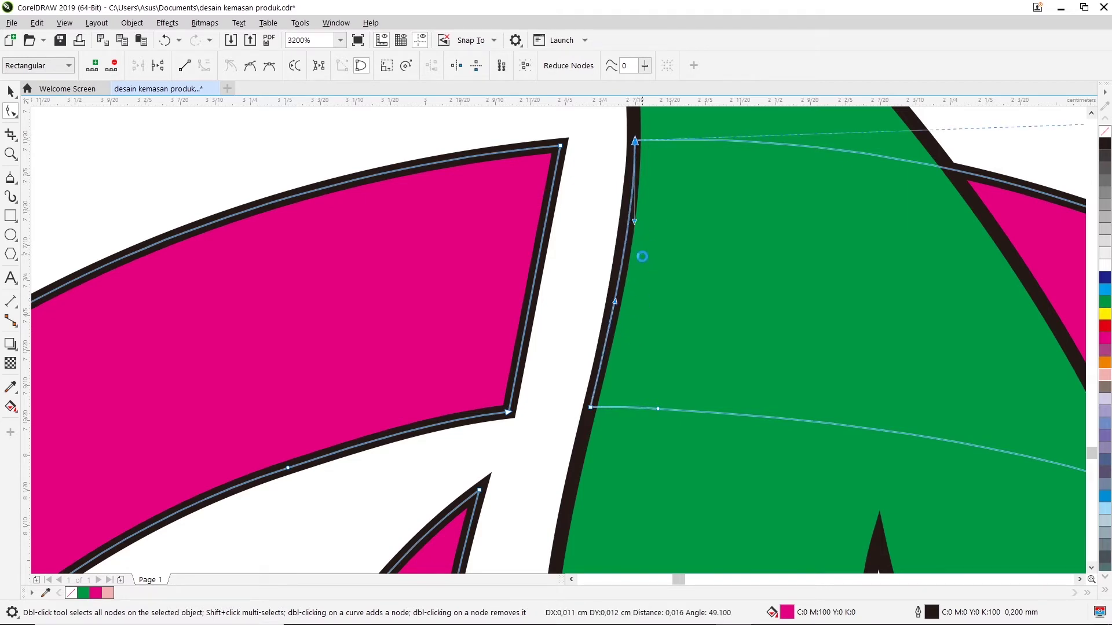
pyautogui.scroll(-3, 638, 281)
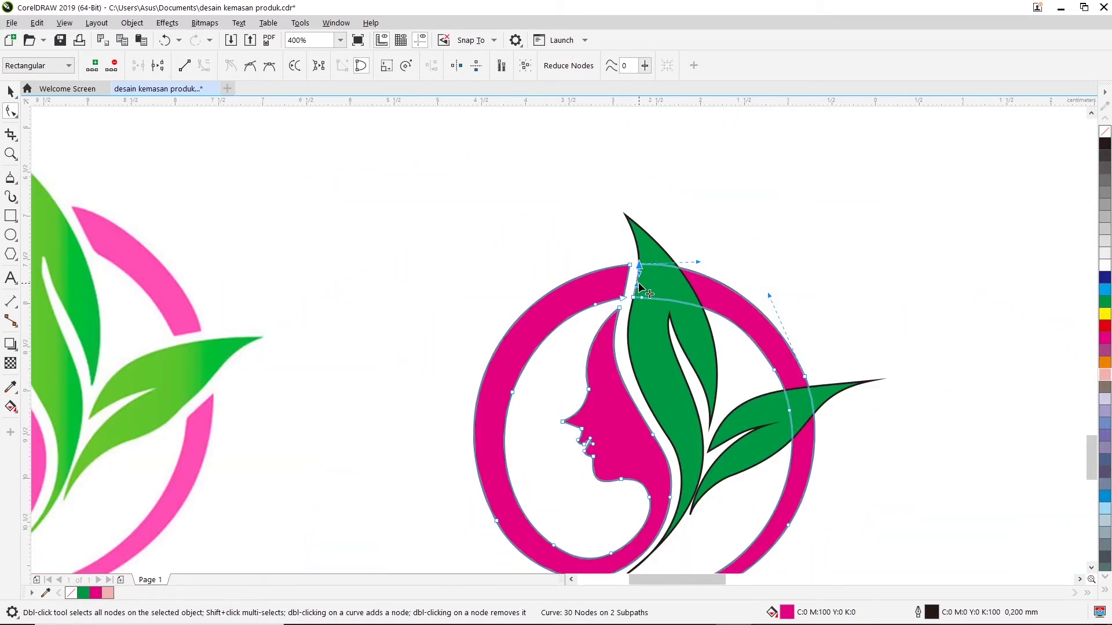
pyautogui.scroll(-1, 605, 463)
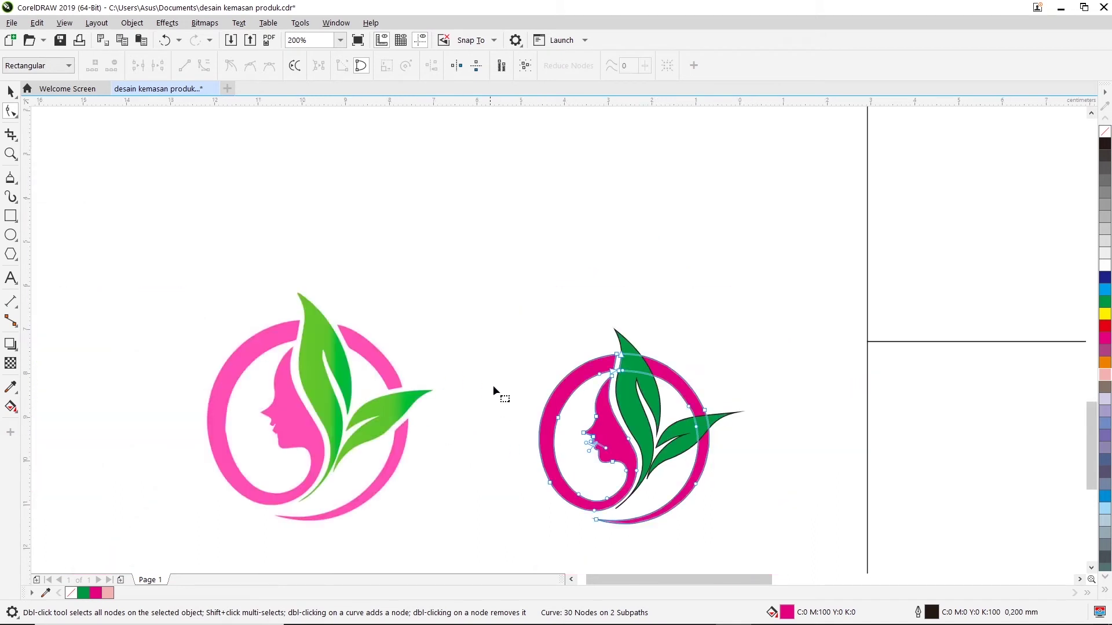
pyautogui.scroll(1, 608, 477)
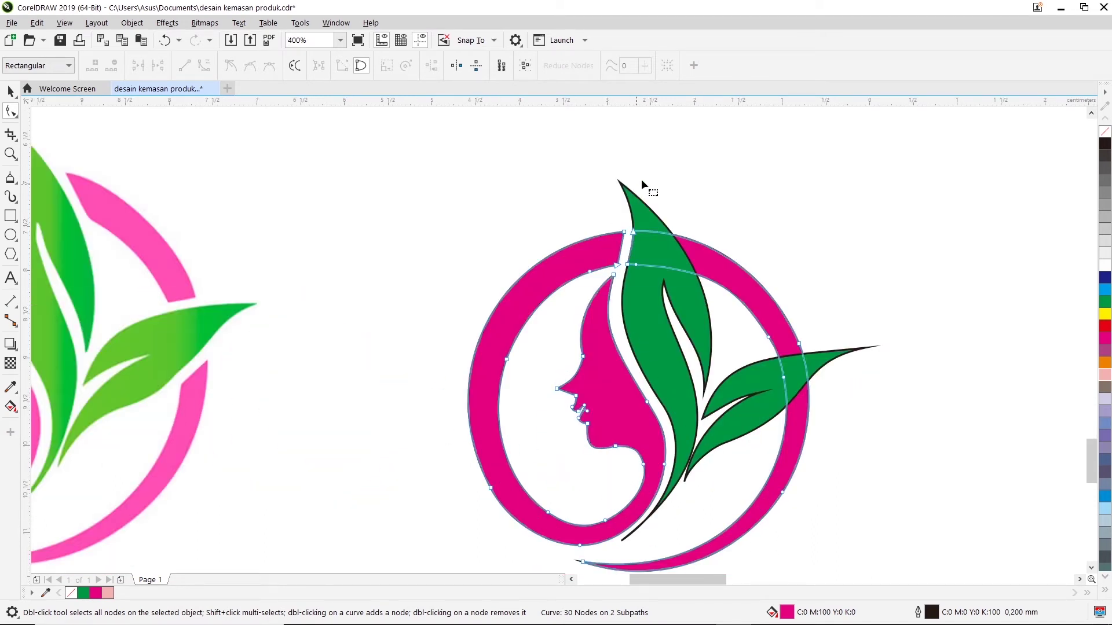
pyautogui.click(11, 91)
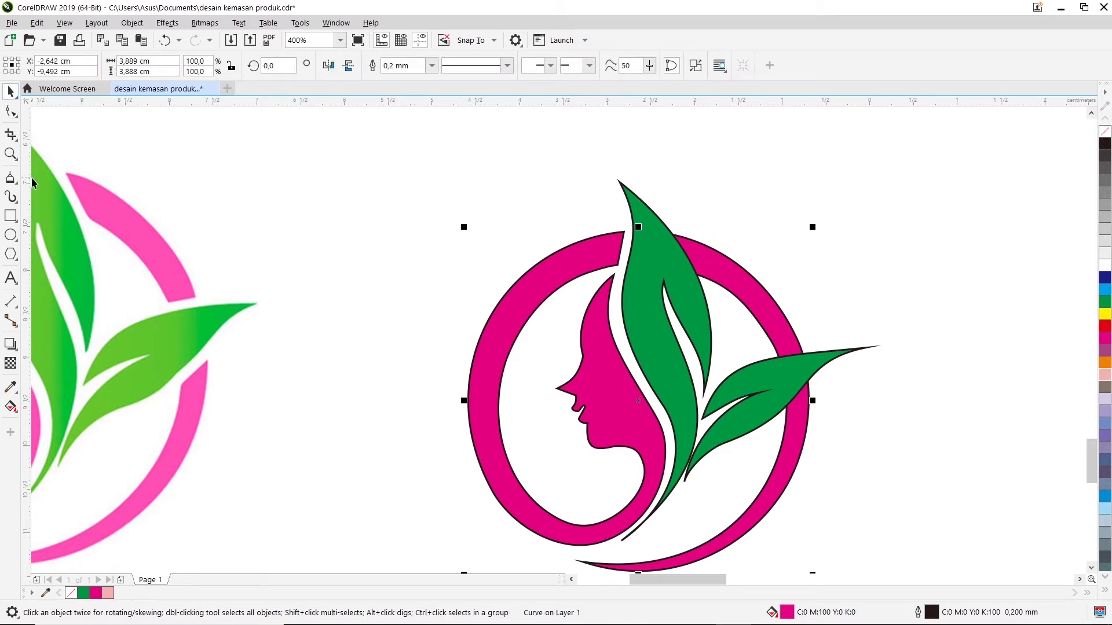
pyautogui.click(571, 580)
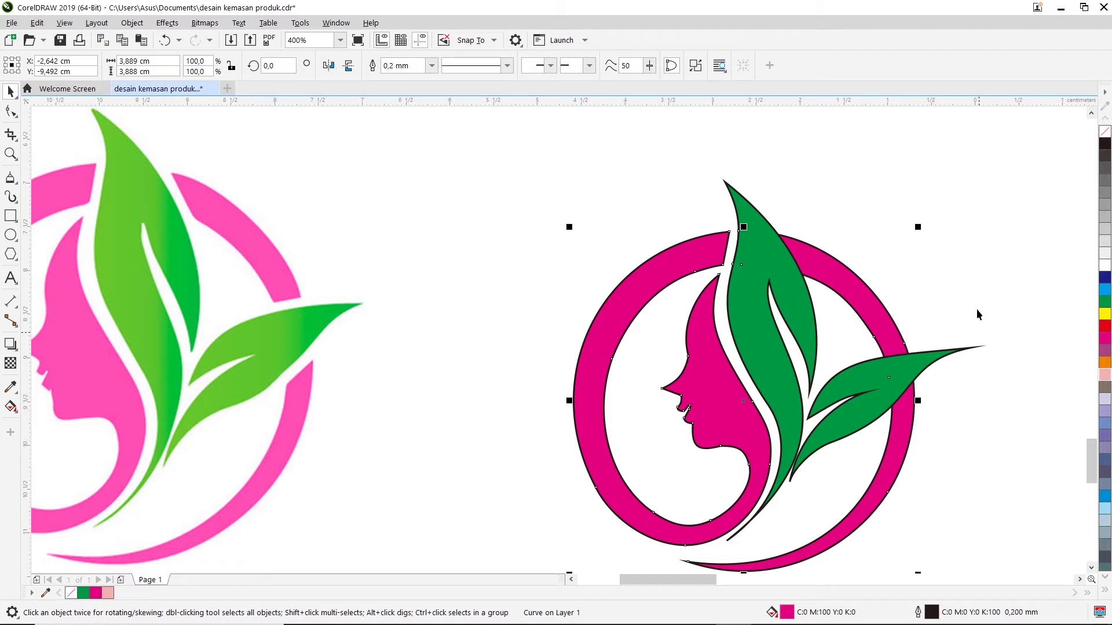
pyautogui.press('Escape')
pyautogui.press('z')
pyautogui.moveTo(692, 186); pyautogui.dragTo(853, 316)
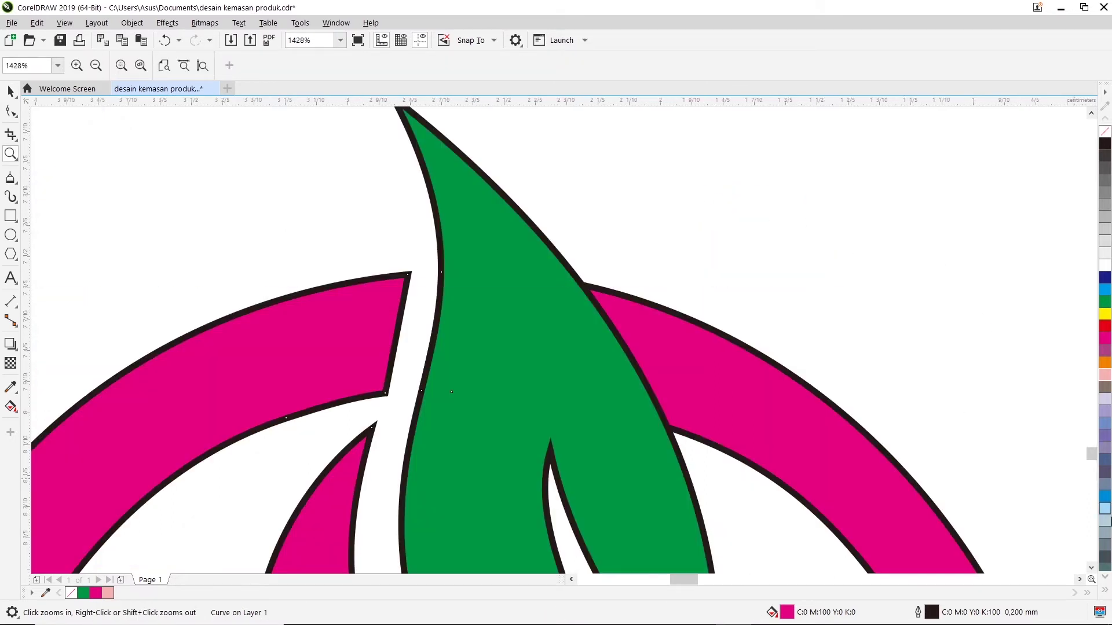
pyautogui.click(1091, 568)
pyautogui.click(10, 110)
pyautogui.click(618, 212)
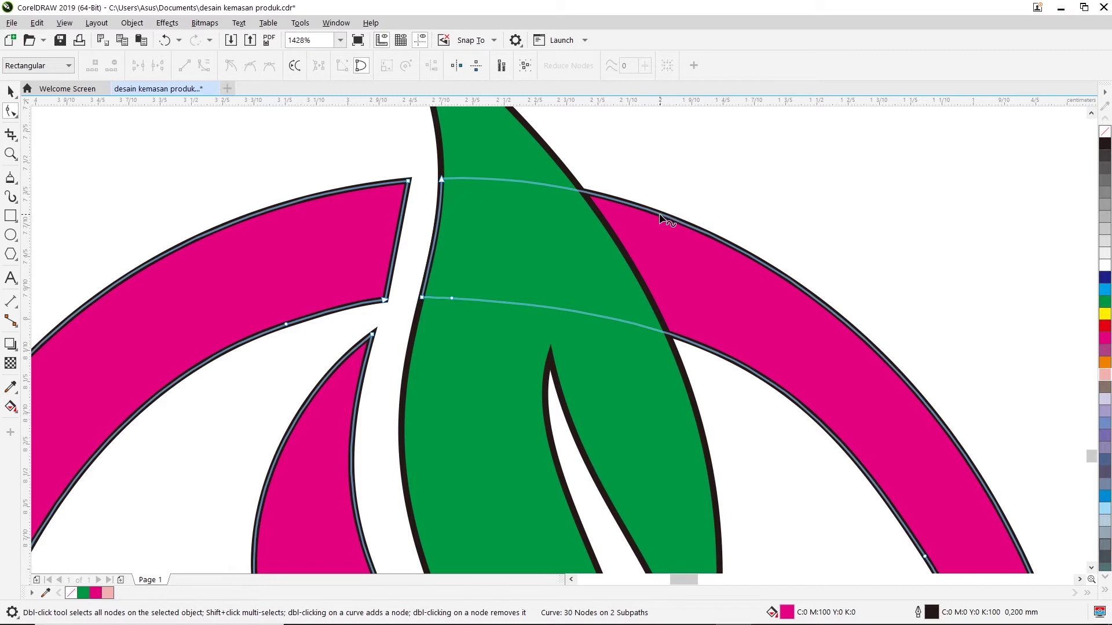
# Add new nodes on the magenta arc's upper and lower edges beside the green leaf
pyautogui.doubleClick(660, 214)
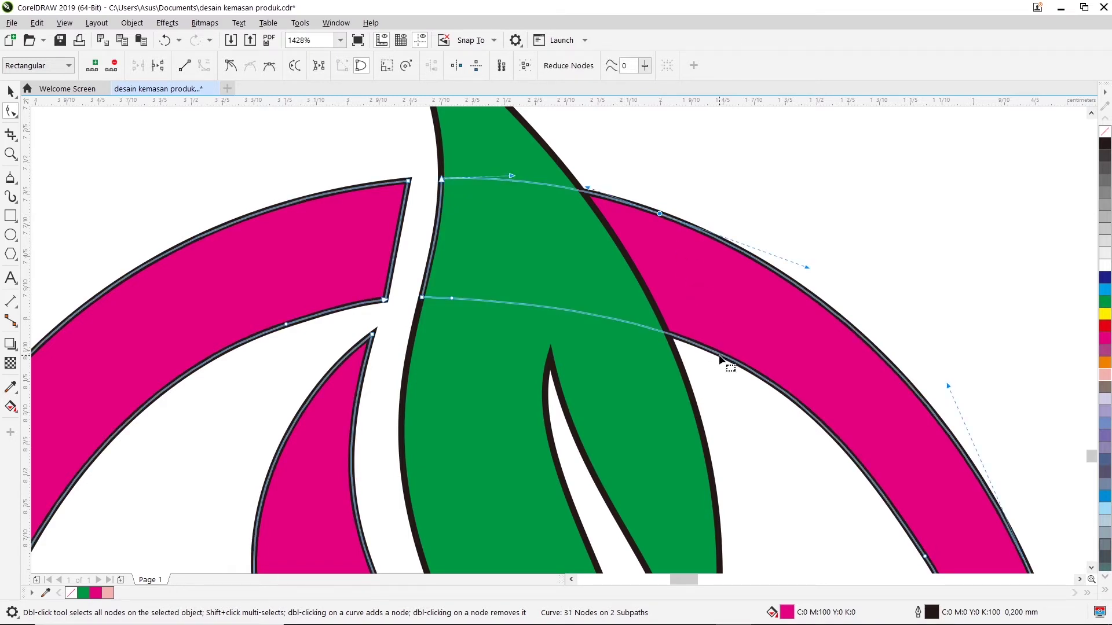
pyautogui.doubleClick(723, 356)
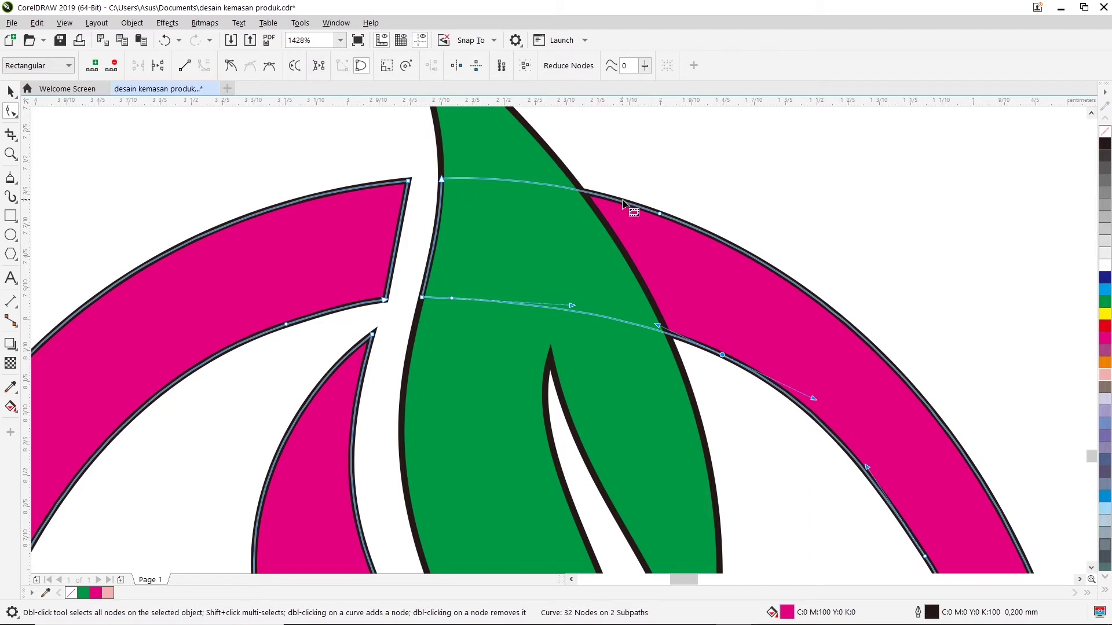
pyautogui.click(581, 194)
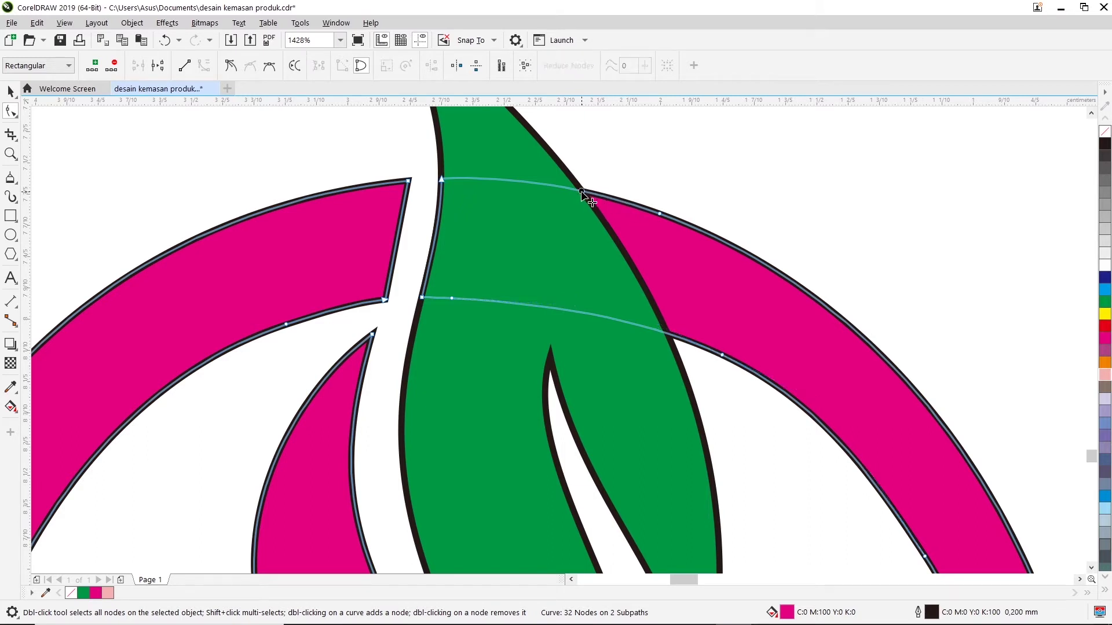
pyautogui.doubleClick(668, 335)
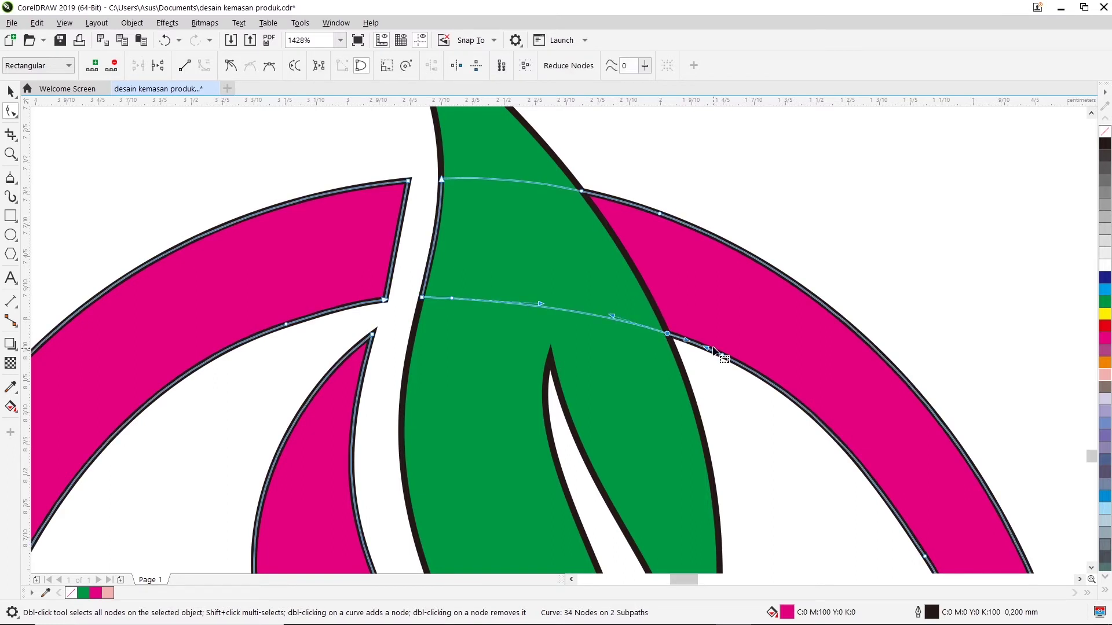
pyautogui.scroll(2, 639, 207)
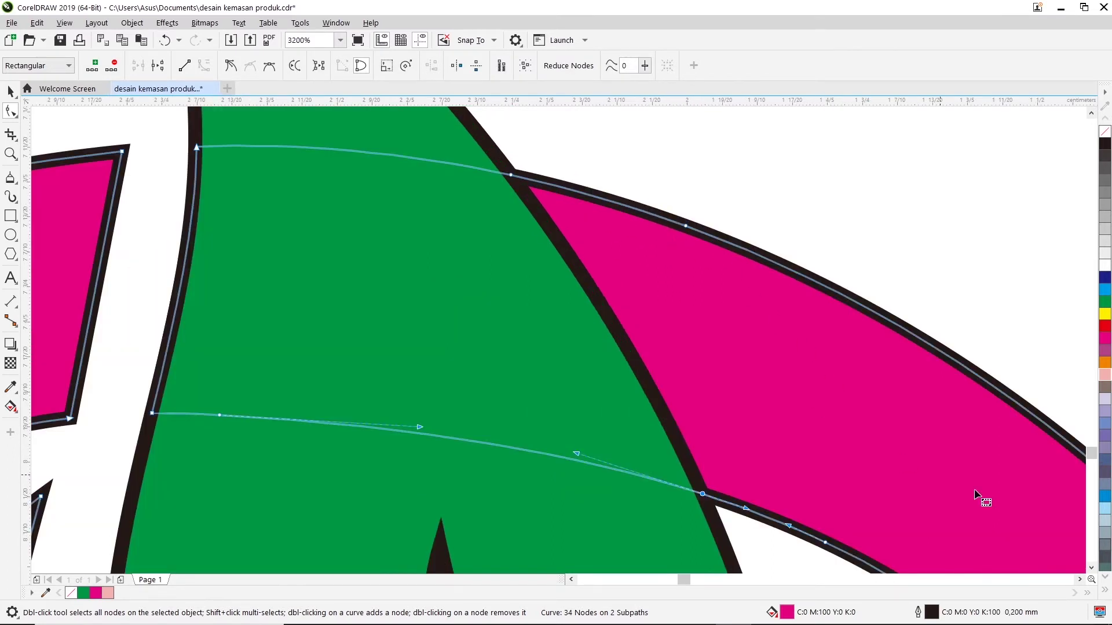
pyautogui.click(1079, 579)
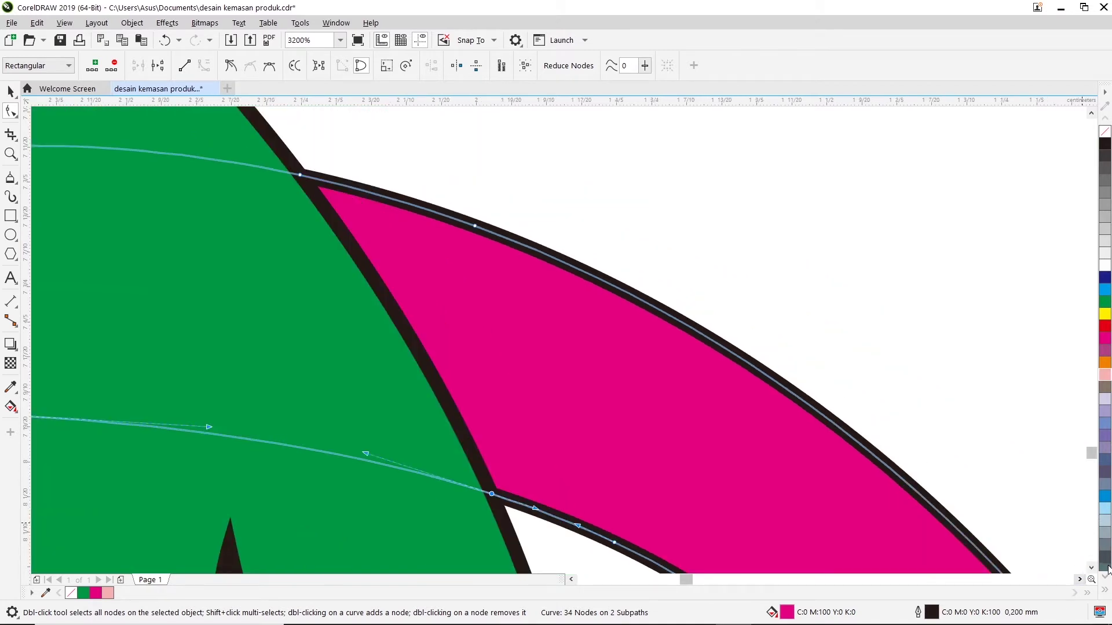
pyautogui.click(1091, 568)
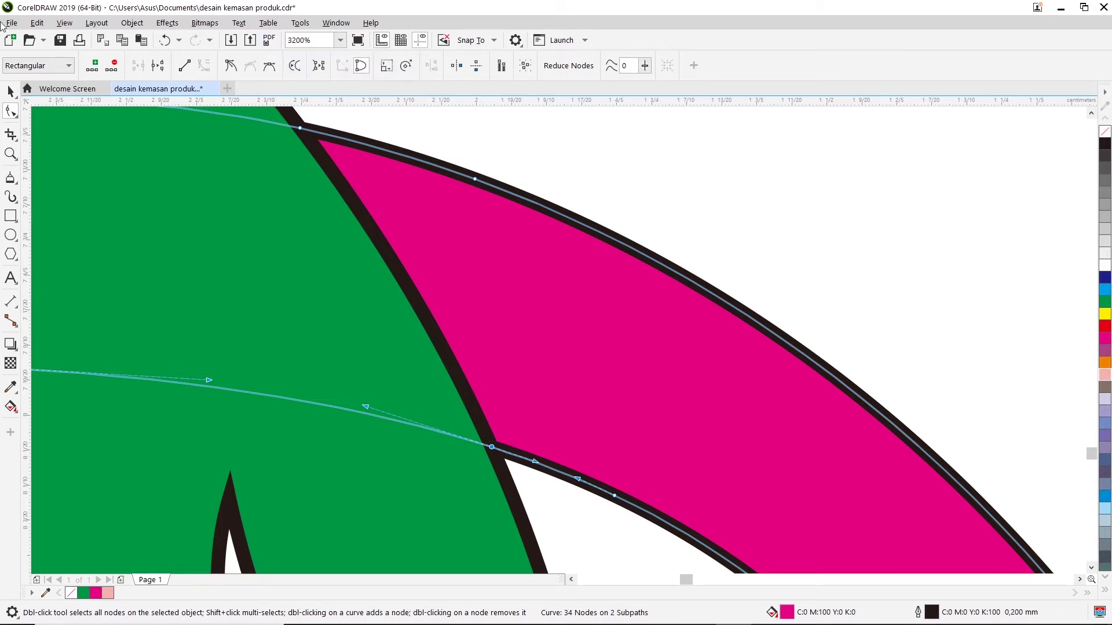
pyautogui.click(398, 154)
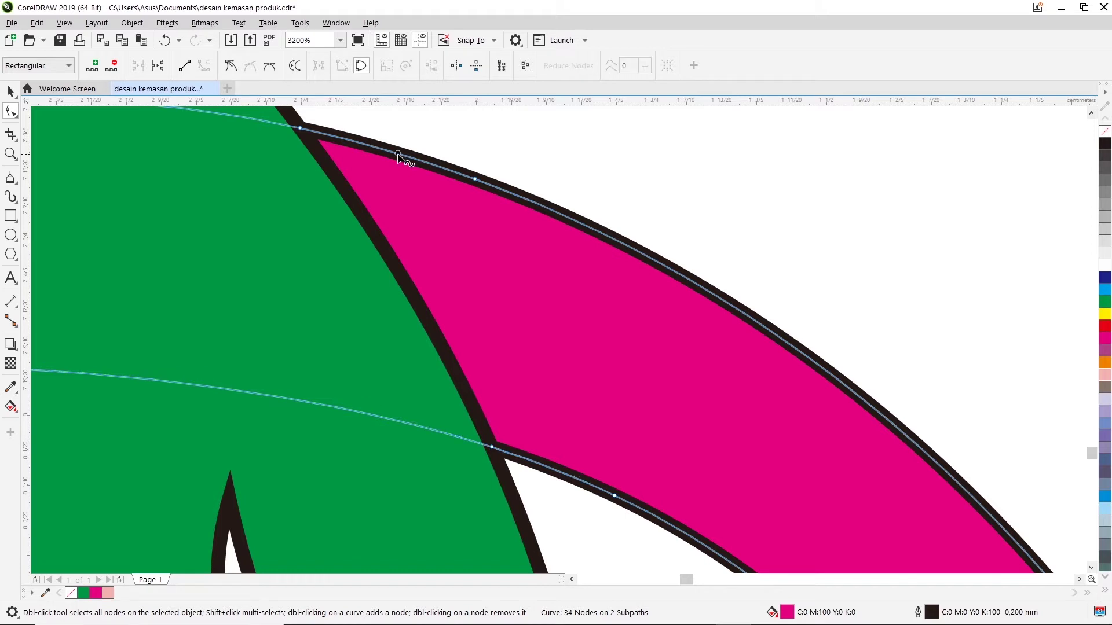
# Break the magenta arc apart at its new upper and lower nodes
pyautogui.rightClick(398, 155)
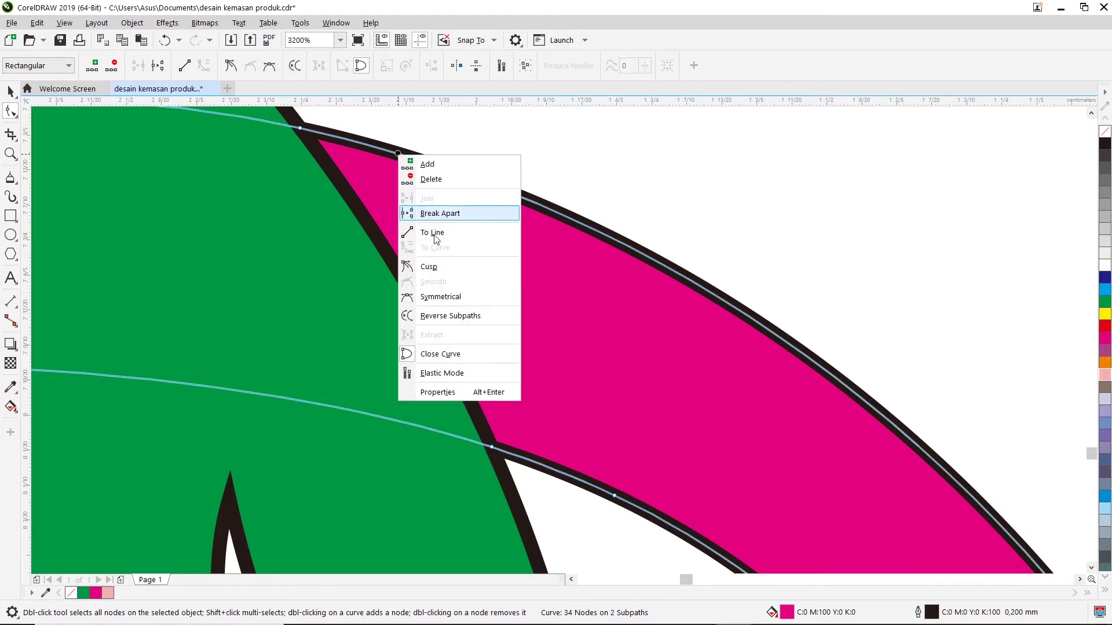
pyautogui.click(448, 214)
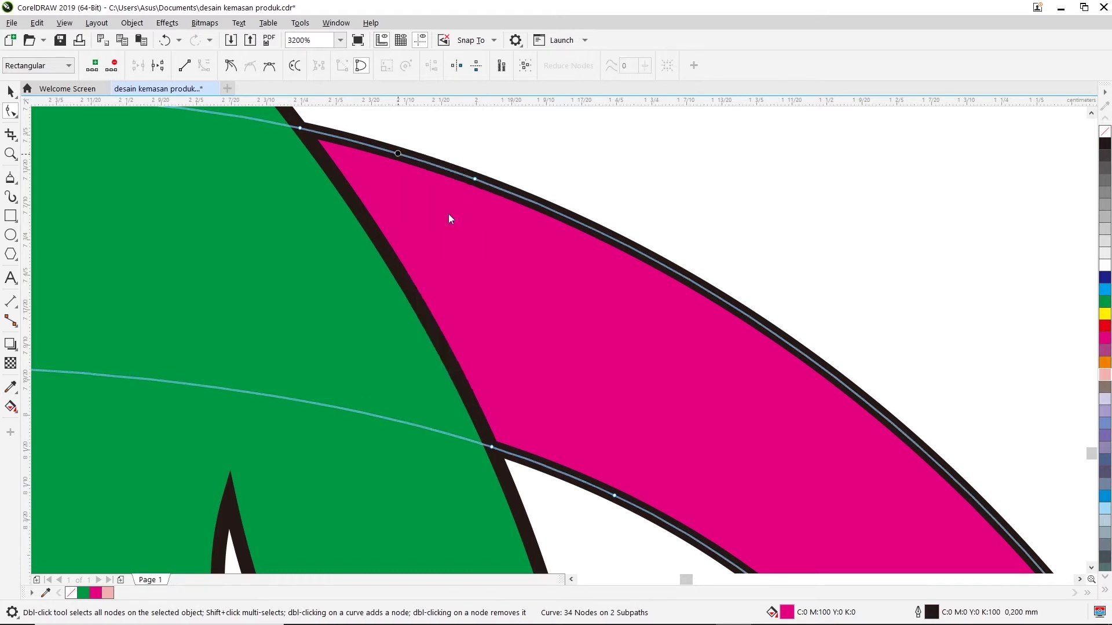
pyautogui.click(558, 475)
pyautogui.rightClick(559, 473)
pyautogui.click(614, 292)
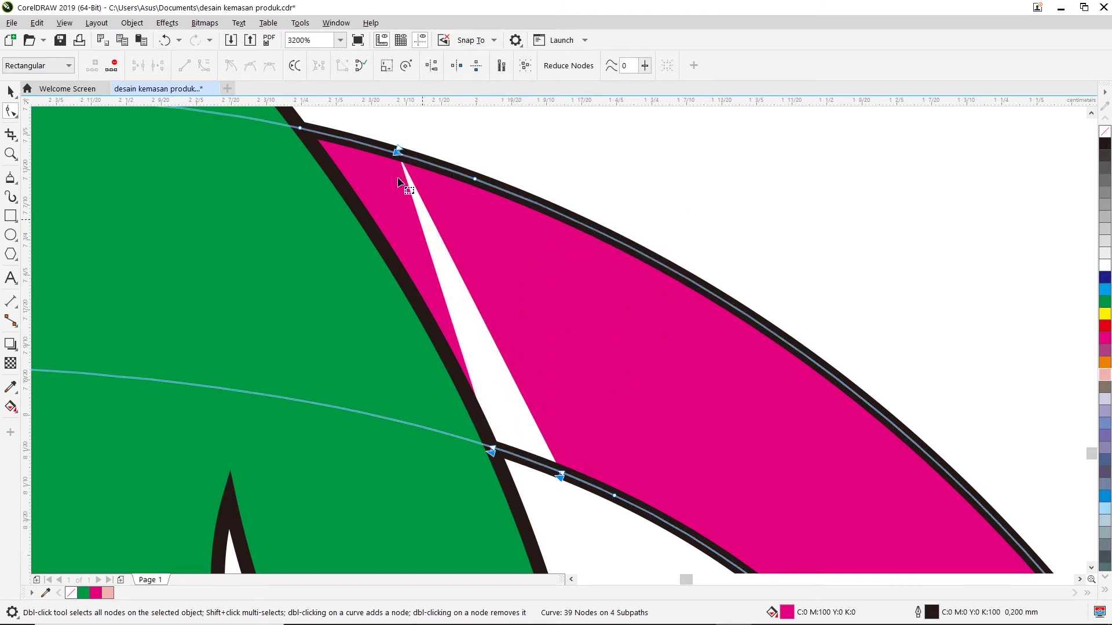
pyautogui.click(441, 144)
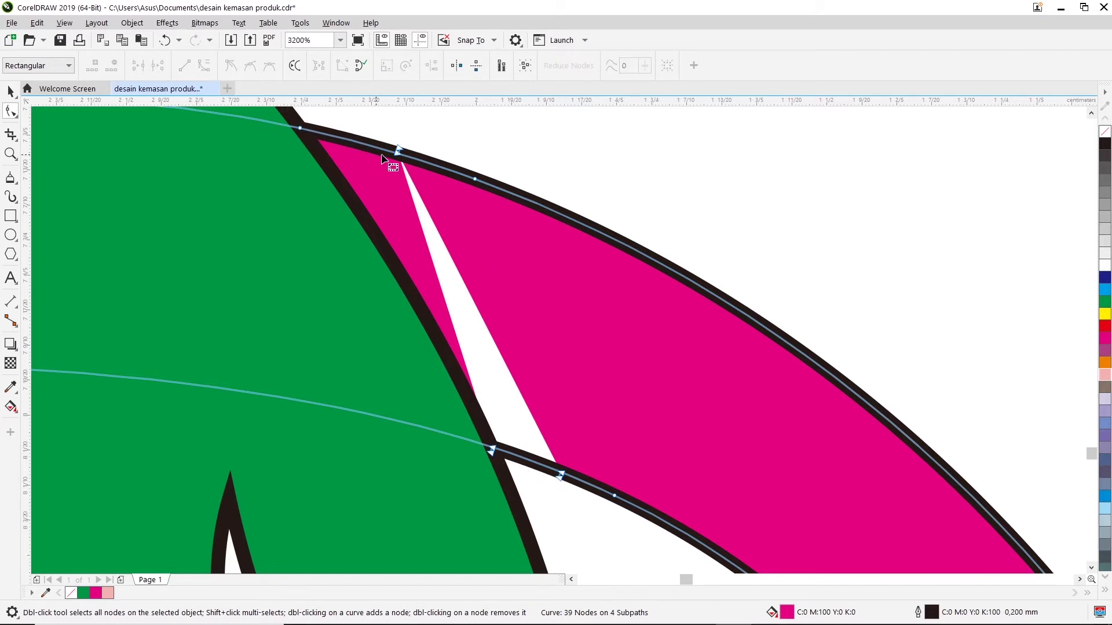
# Drag the split nodes to pull the arc's cut end away from the leaf
pyautogui.moveTo(397, 153)
pyautogui.mouseDown()
pyautogui.moveTo(549, 362)
pyautogui.moveTo(505, 265)
pyautogui.mouseUp()
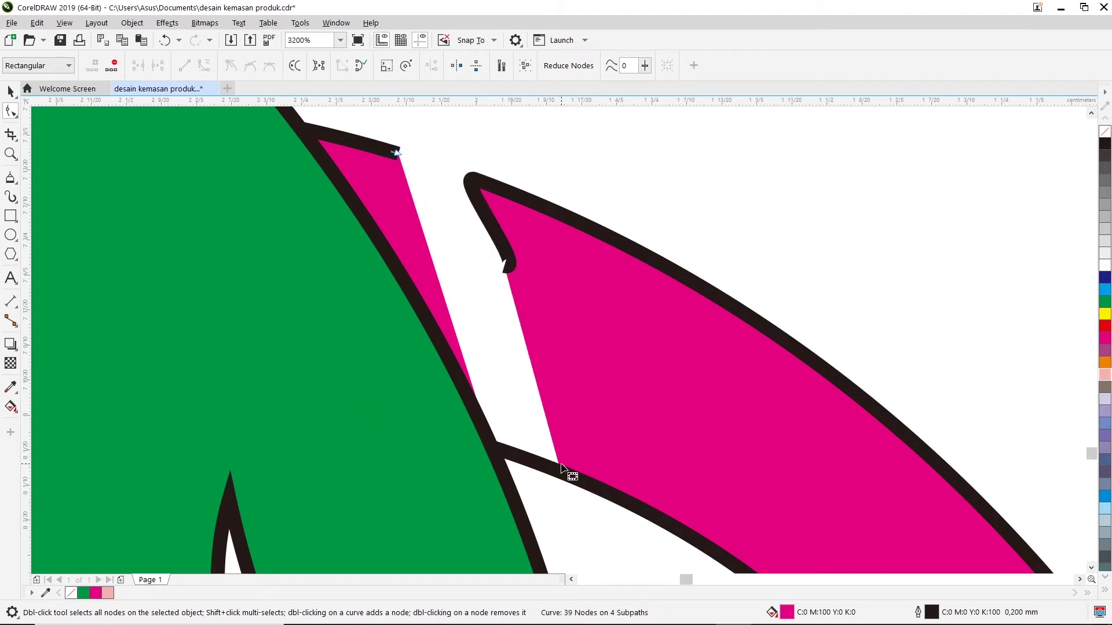
pyautogui.click(541, 459)
pyautogui.moveTo(556, 466); pyautogui.dragTo(503, 267)
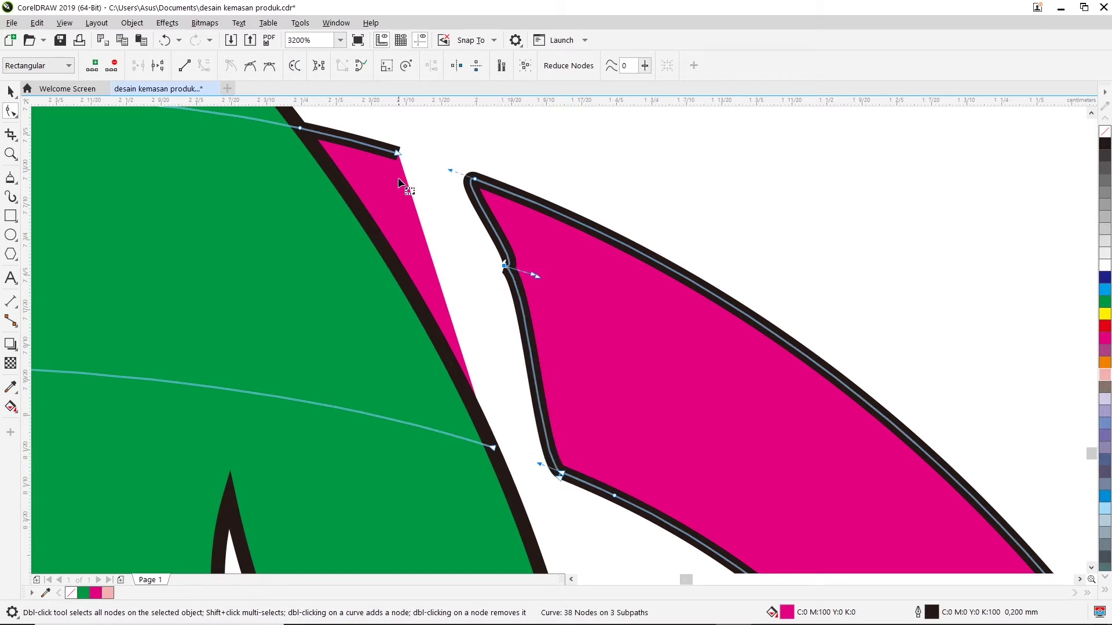
pyautogui.moveTo(398, 154)
pyautogui.mouseDown()
pyautogui.moveTo(397, 248)
pyautogui.moveTo(467, 385)
pyautogui.moveTo(502, 419)
pyautogui.moveTo(496, 449)
pyautogui.mouseUp()
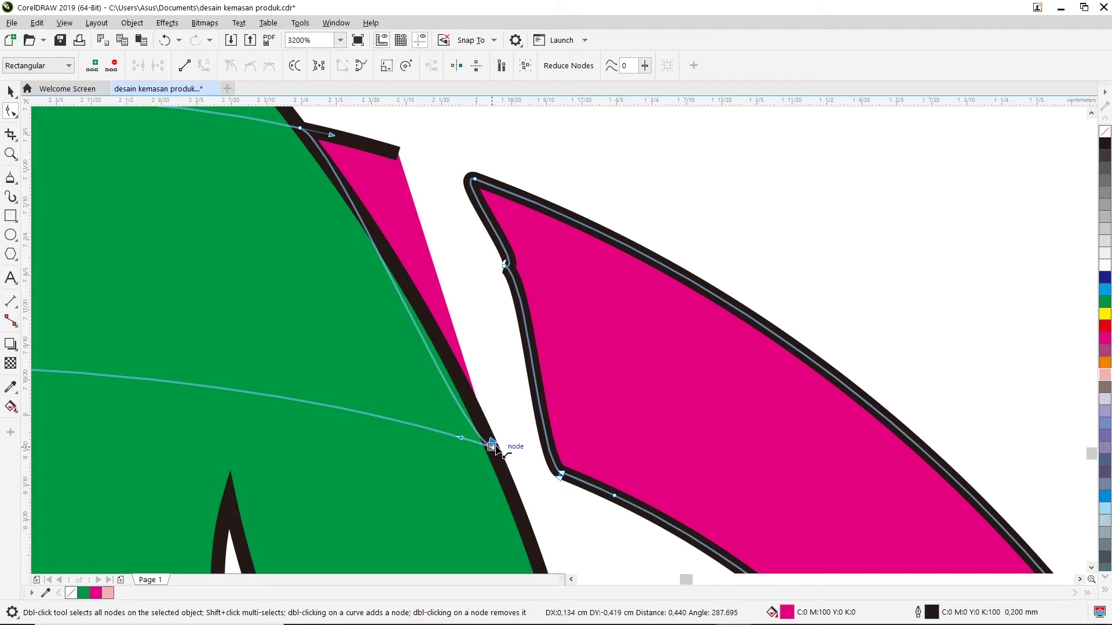
# Collapse the pink wedge onto the green leaf edge and delete the notched node
pyautogui.moveTo(496, 449); pyautogui.dragTo(493, 446)
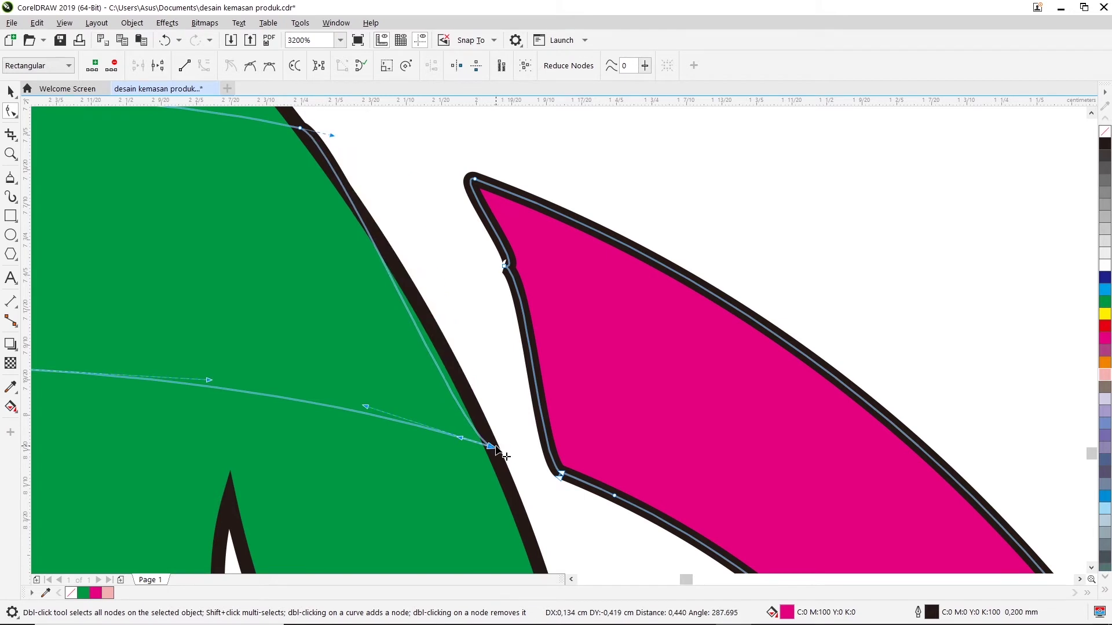
pyautogui.click(503, 265)
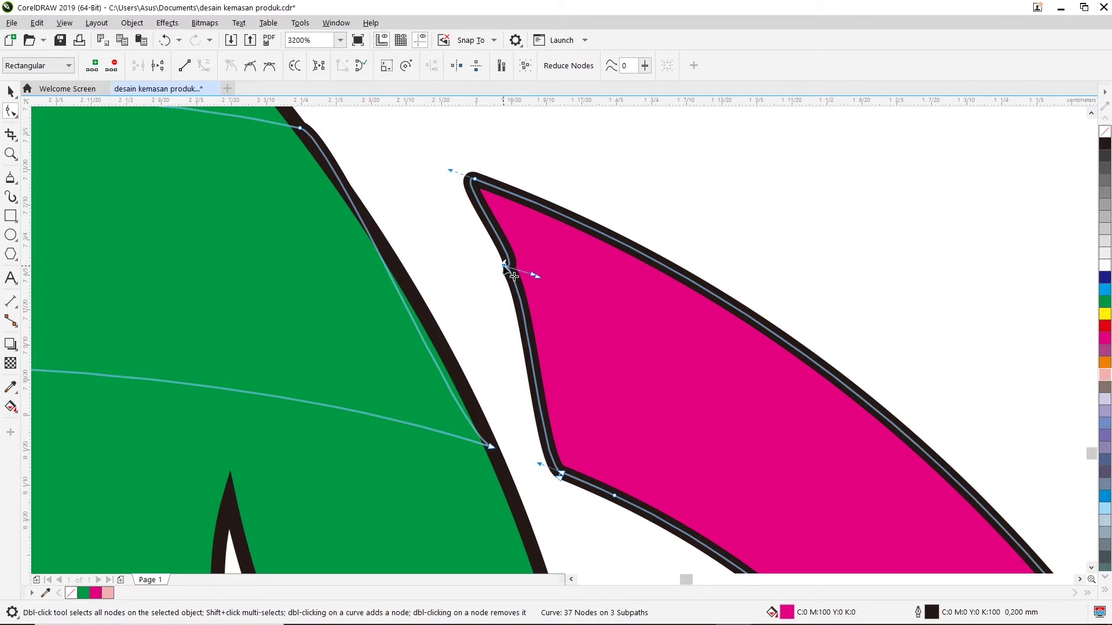
pyautogui.rightClick(503, 266)
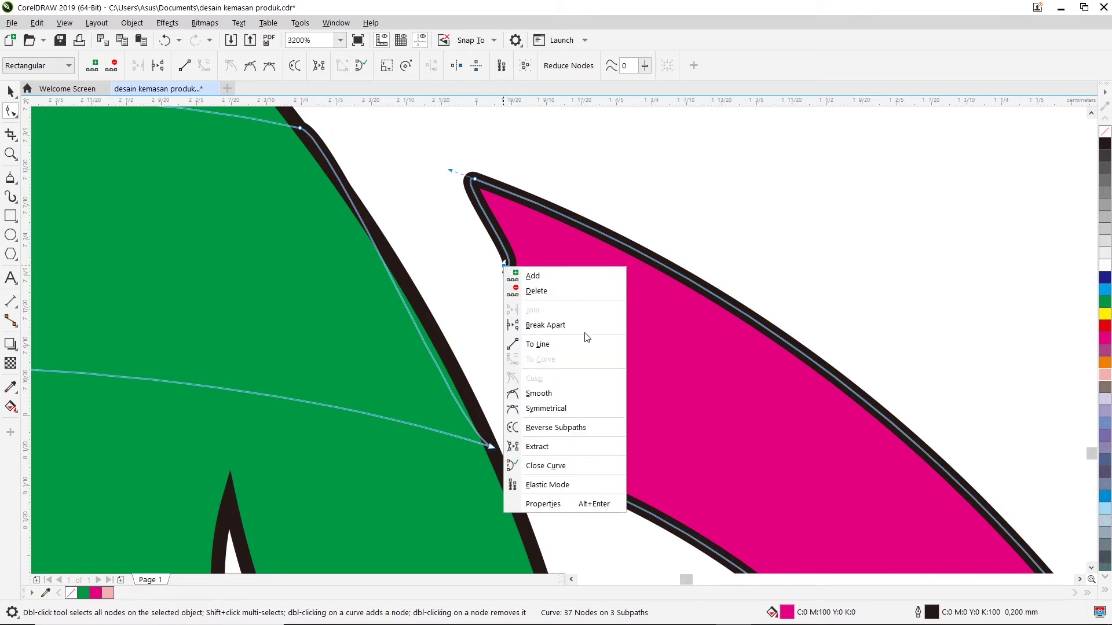
pyautogui.click(581, 243)
pyautogui.press('Delete')
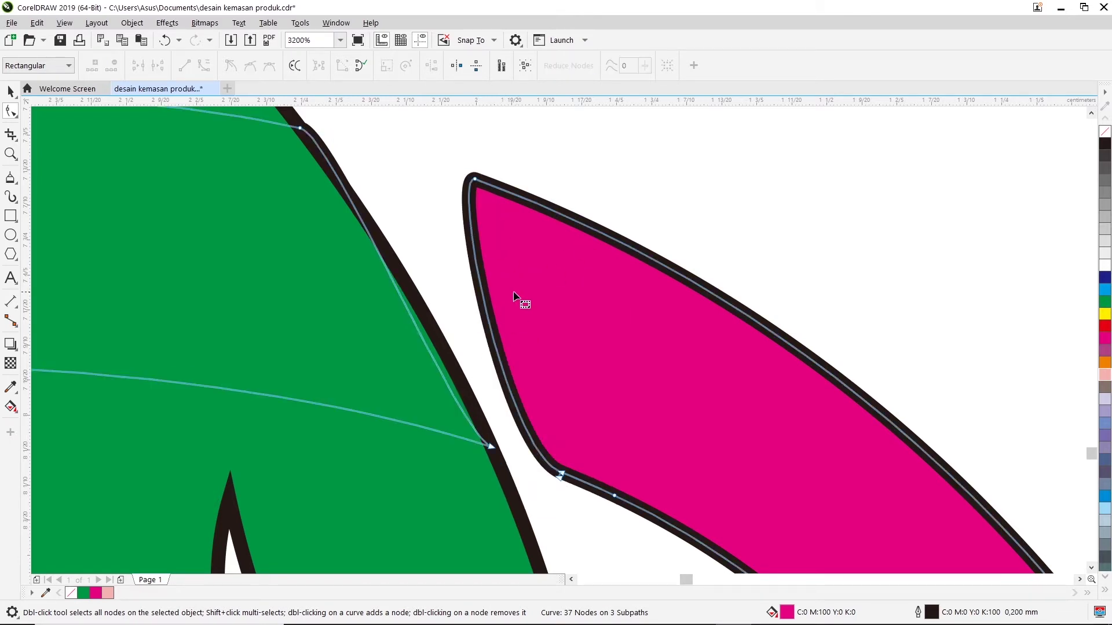
# Adjust the lower corner node of the cut end and its curve handle
pyautogui.click(561, 474)
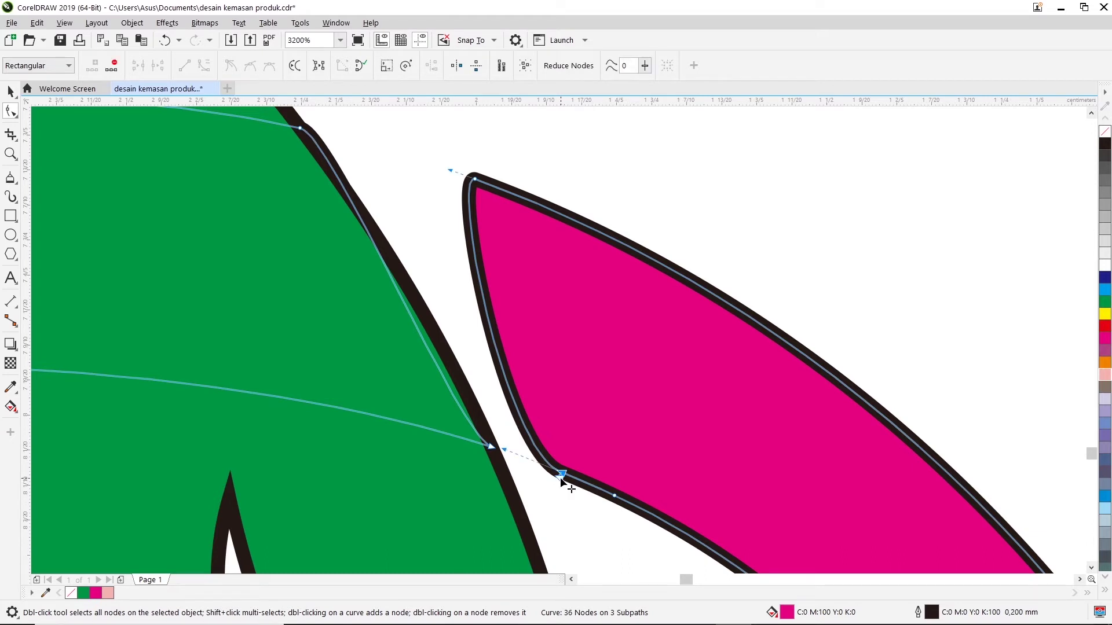
pyautogui.moveTo(523, 488); pyautogui.dragTo(510, 512)
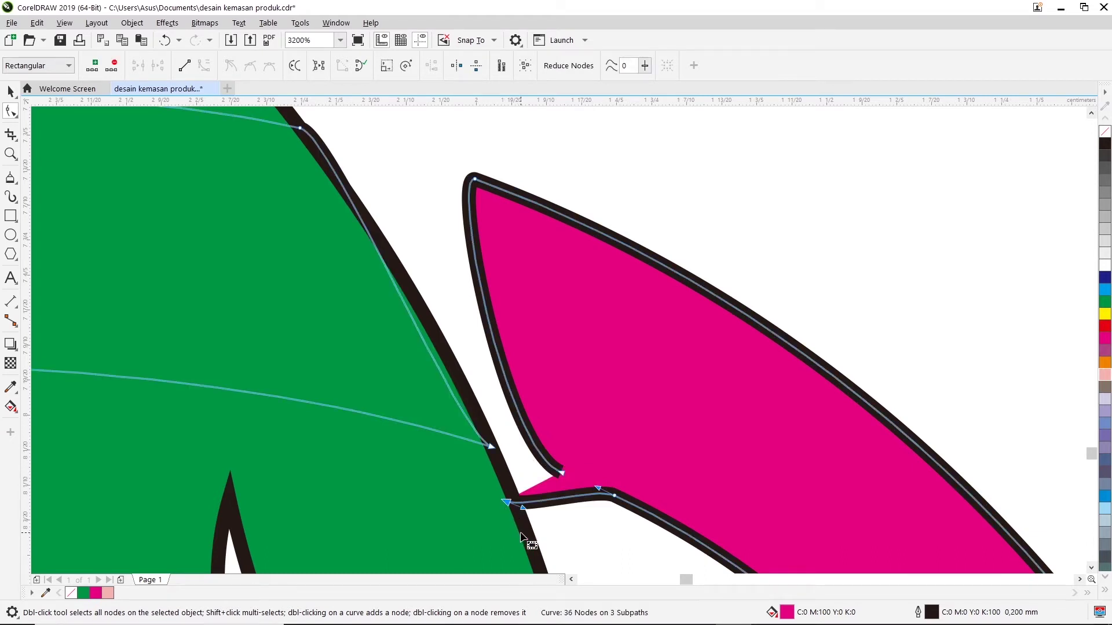
pyautogui.hotkey('ctrl', 'z')
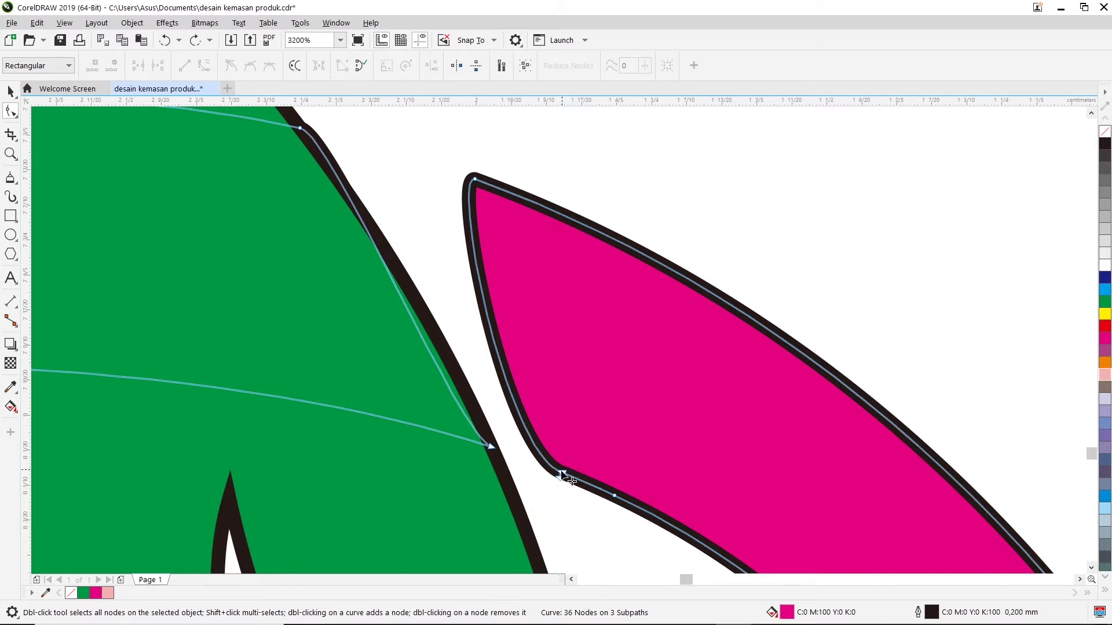
pyautogui.moveTo(557, 476); pyautogui.dragTo(504, 464)
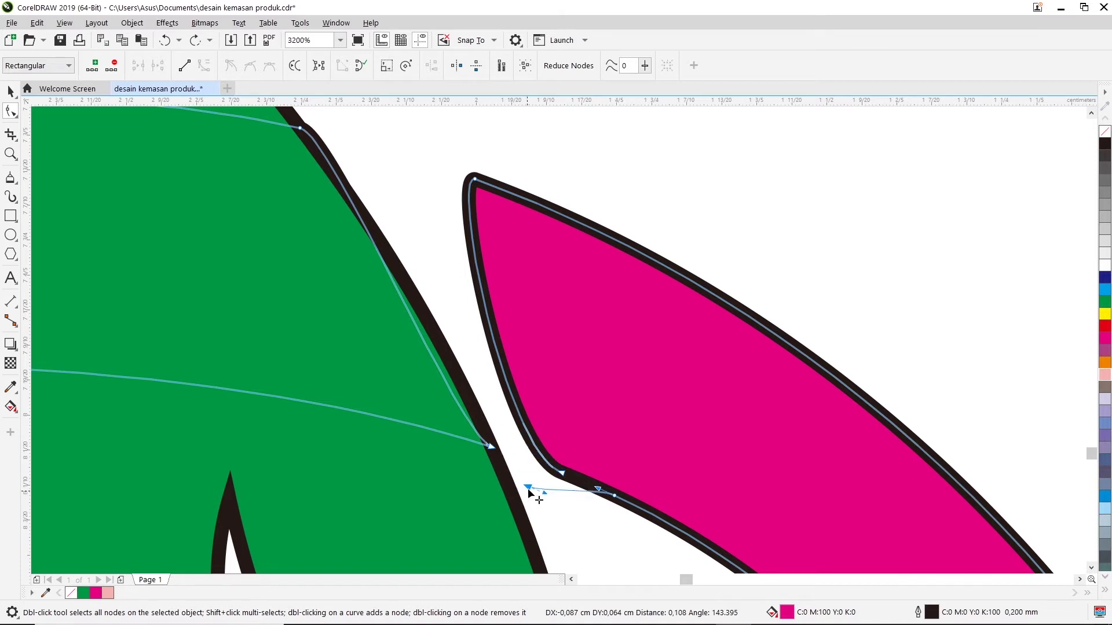
pyautogui.moveTo(502, 460); pyautogui.dragTo(558, 479)
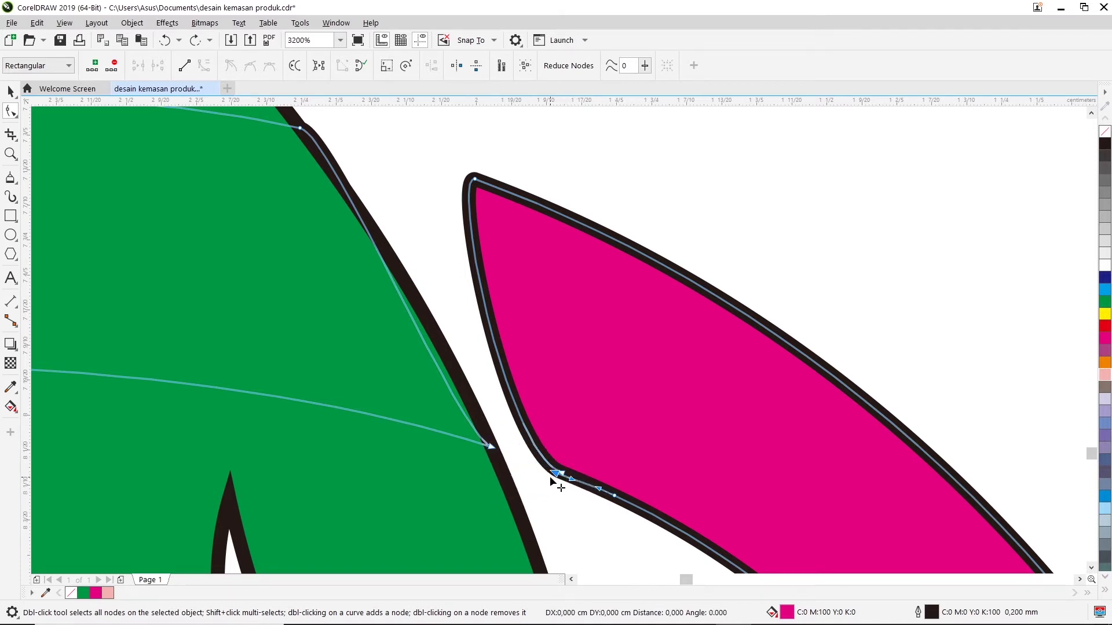
pyautogui.moveTo(559, 481); pyautogui.dragTo(557, 475)
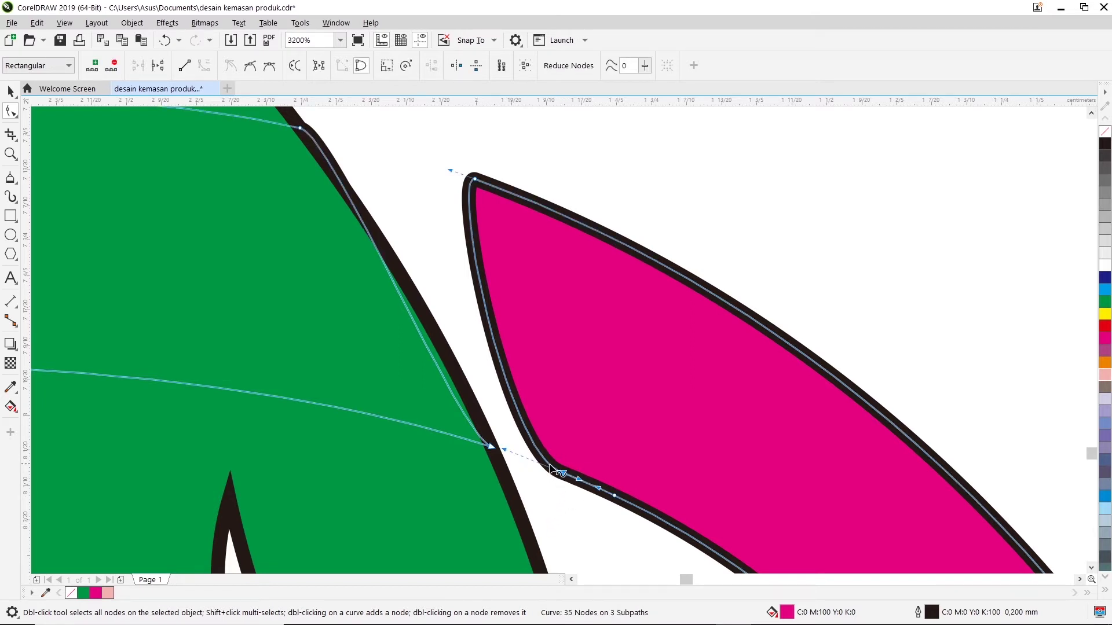
pyautogui.rightClick(564, 477)
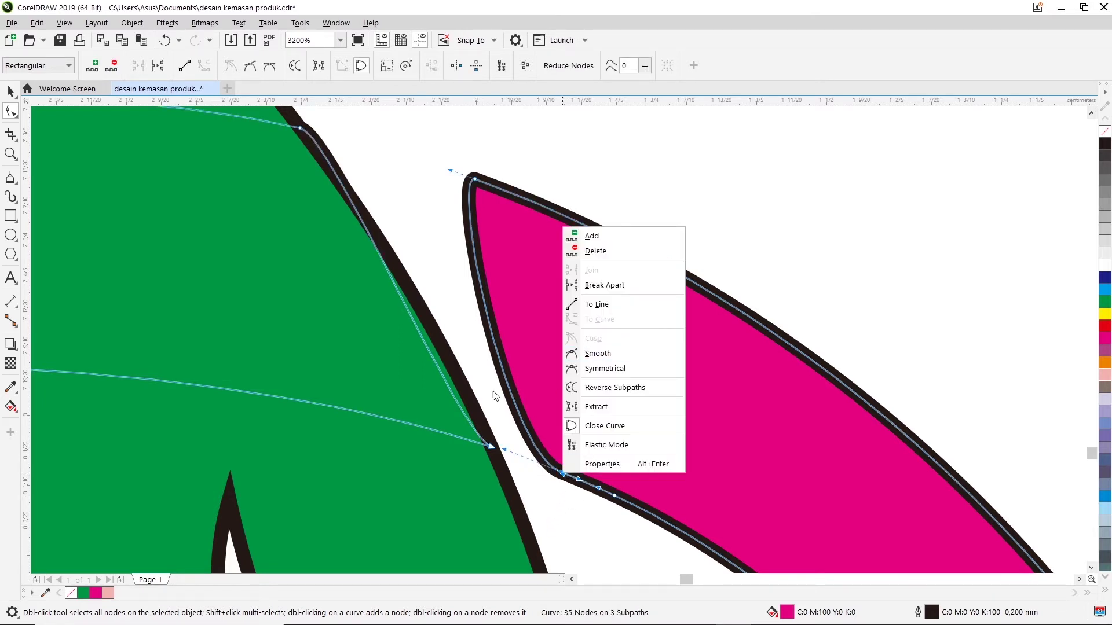
pyautogui.press('Escape')
# Make the pink tip's top corner a Cusp node and tweak its curve
pyautogui.click(474, 180)
pyautogui.rightClick(474, 180)
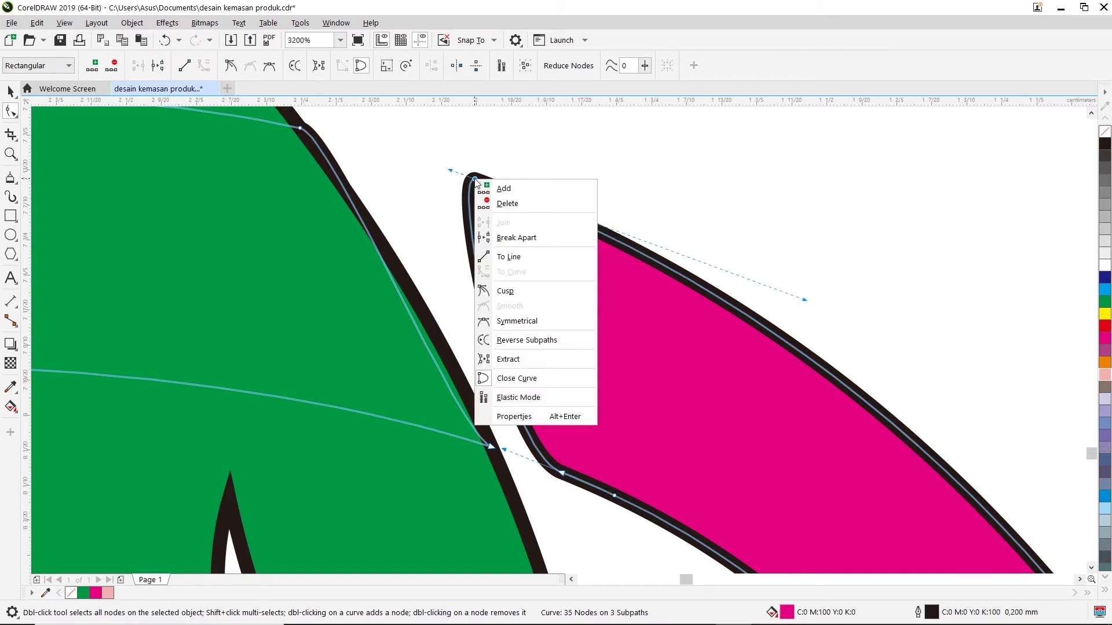
pyautogui.click(505, 290)
pyautogui.click(492, 448)
pyautogui.moveTo(364, 406); pyautogui.dragTo(425, 372)
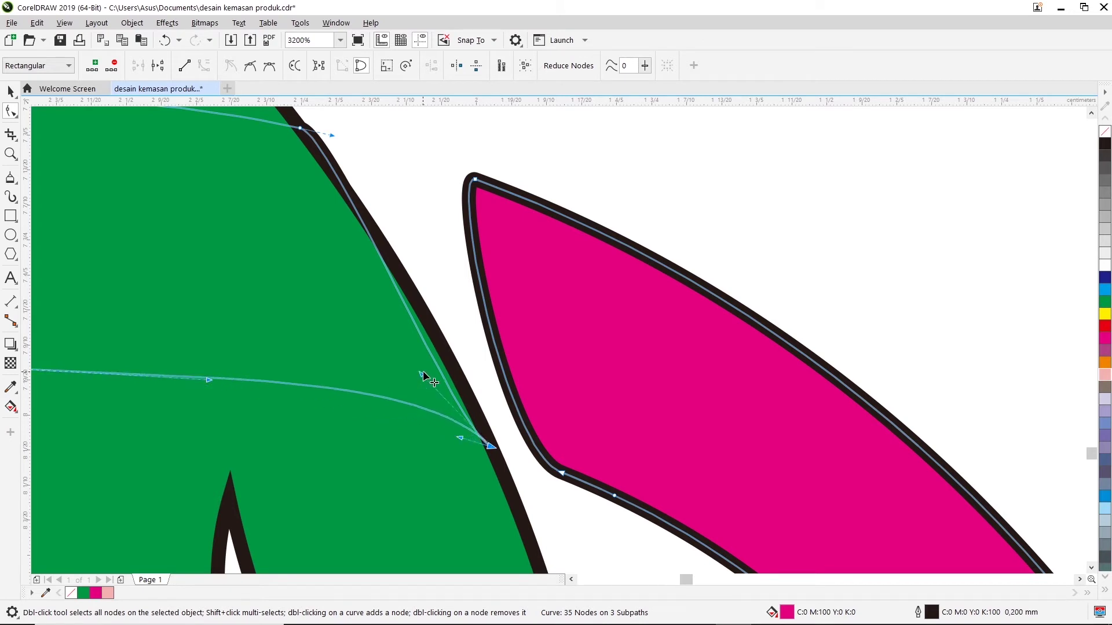
pyautogui.hotkey('ctrl', 'z')
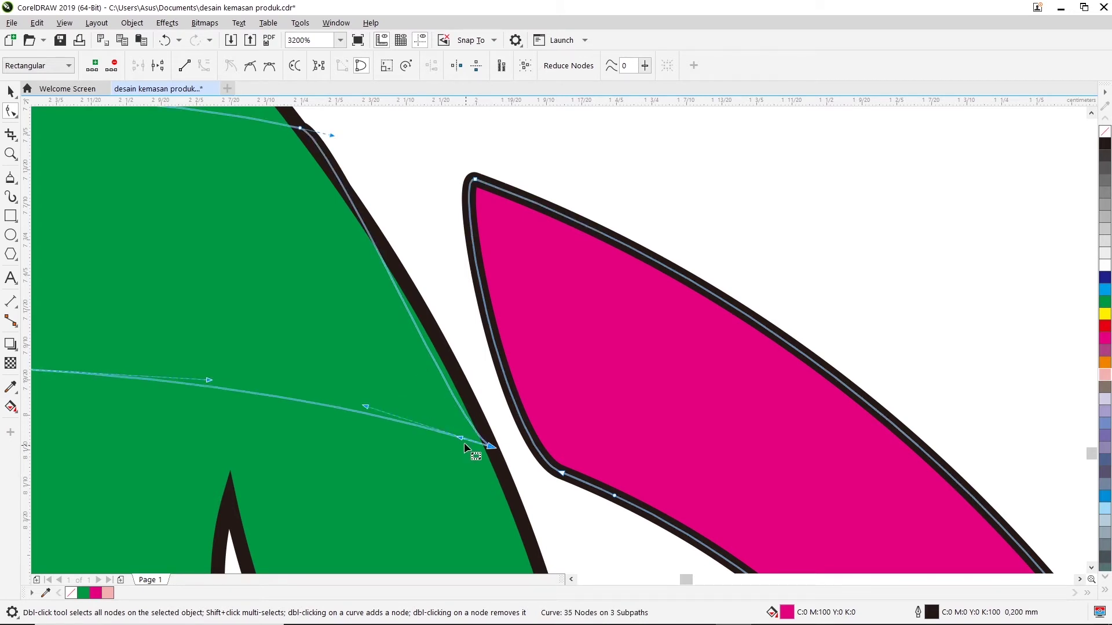
pyautogui.hotkey('ctrl', 'z')
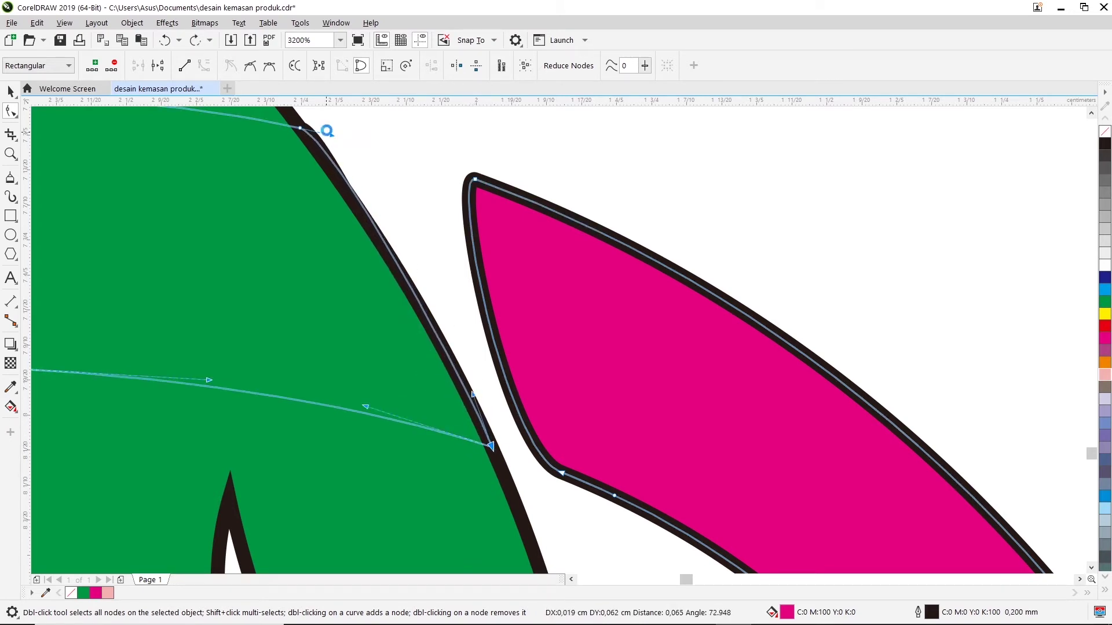
pyautogui.moveTo(331, 135); pyautogui.dragTo(323, 148)
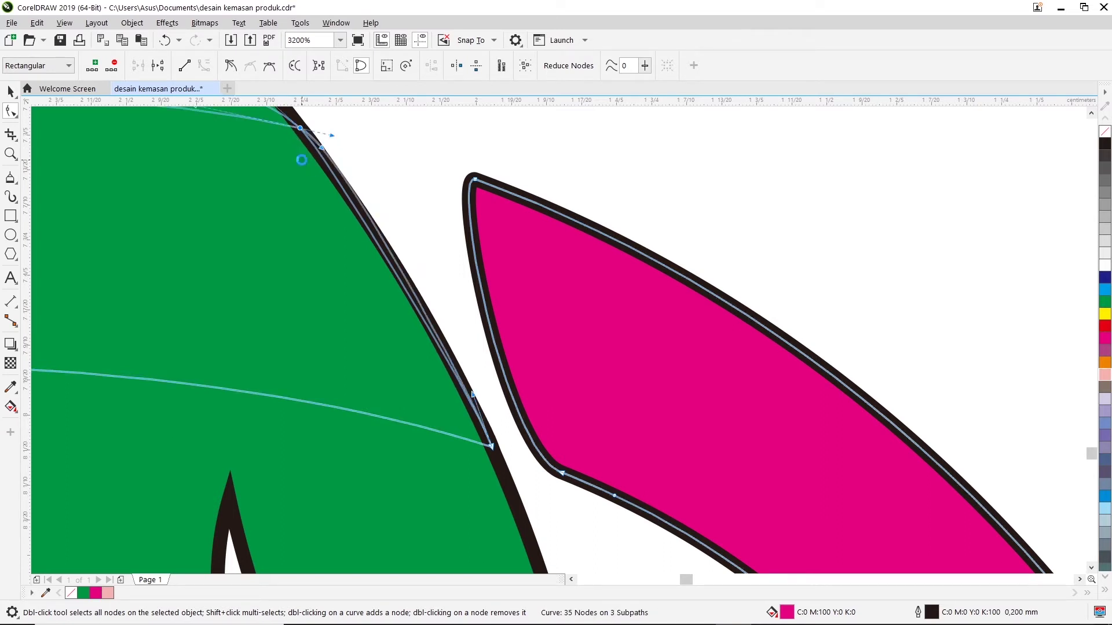
# Set the top node to Cusp and reshape the pink tip's edges with its handles
pyautogui.hotkey('ctrl', 'z')
pyautogui.rightClick(302, 128)
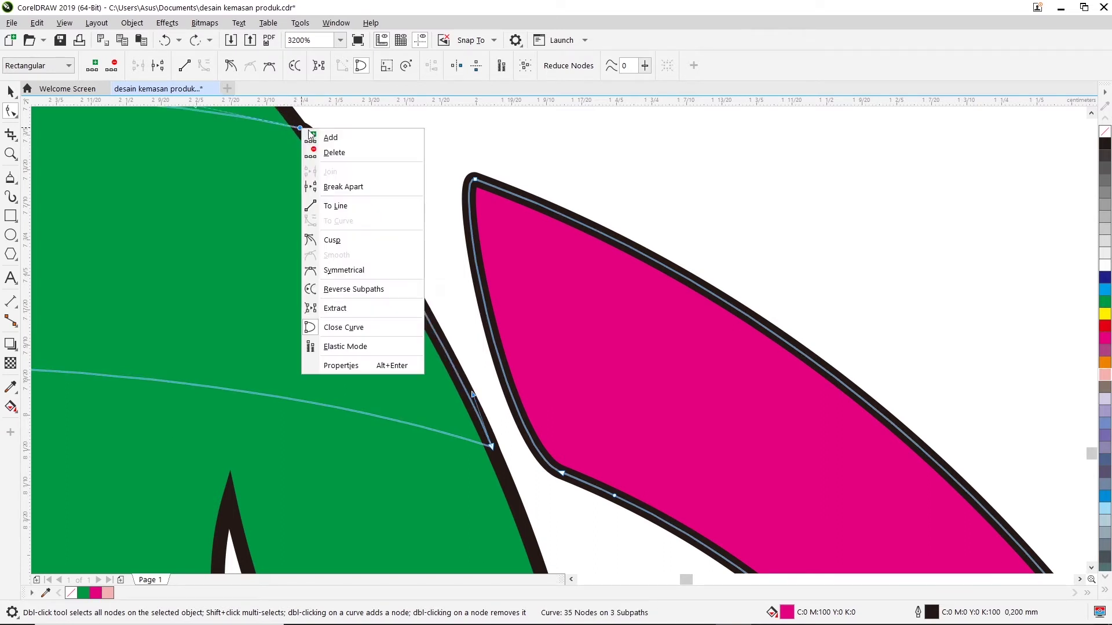
pyautogui.click(348, 242)
pyautogui.moveTo(333, 135); pyautogui.dragTo(367, 191)
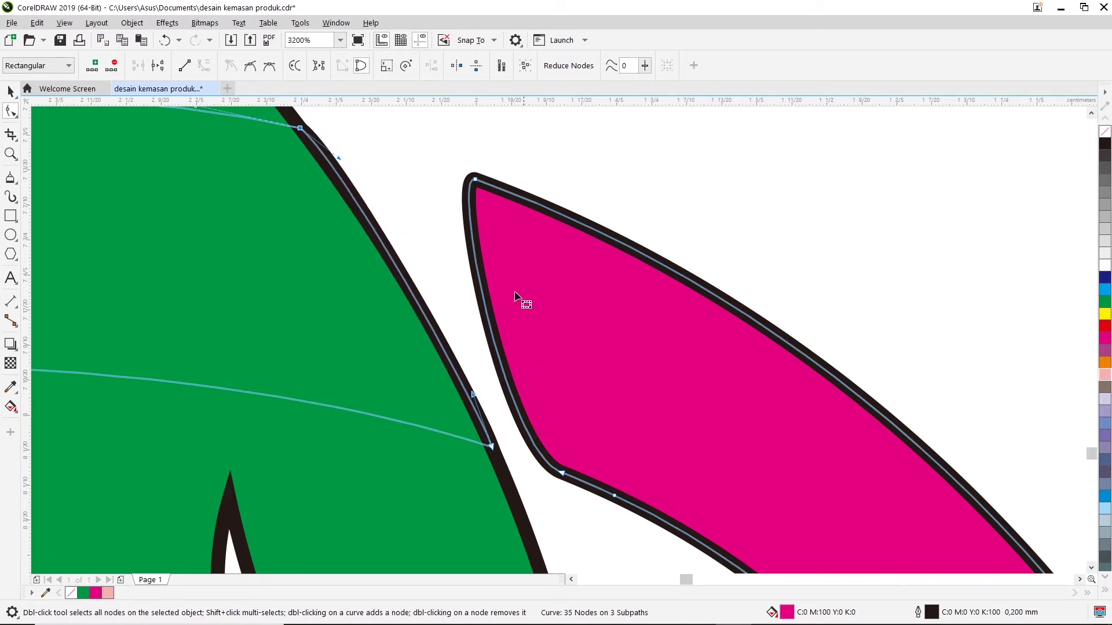
pyautogui.click(475, 179)
pyautogui.moveTo(449, 171); pyautogui.dragTo(508, 258)
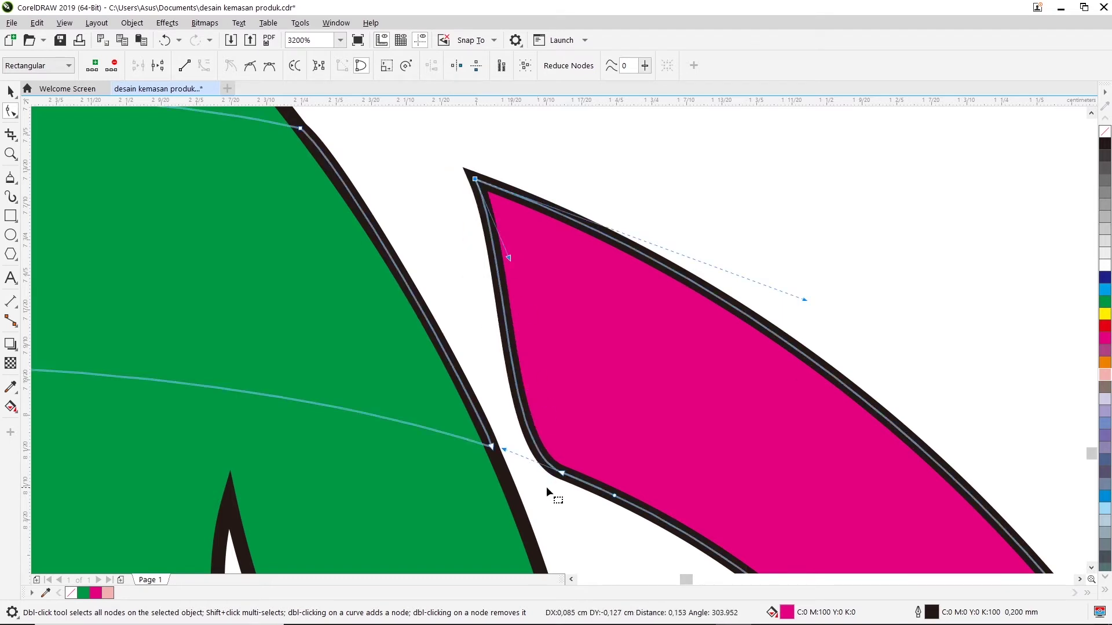
pyautogui.moveTo(504, 450); pyautogui.dragTo(534, 324)
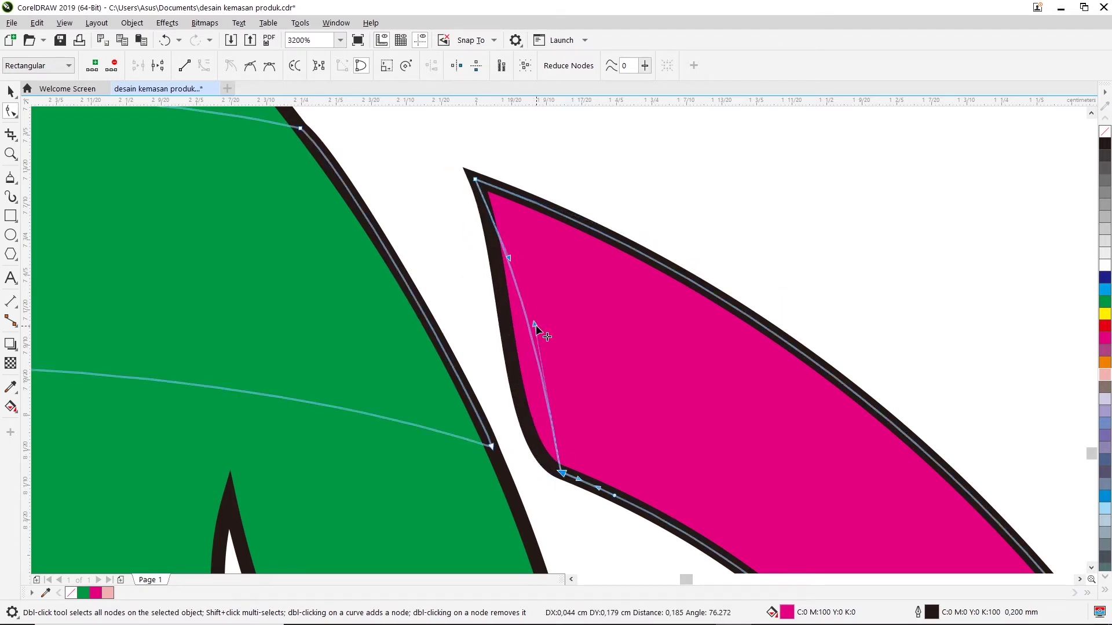
pyautogui.moveTo(574, 478)
pyautogui.mouseDown()
pyautogui.moveTo(610, 495)
pyautogui.moveTo(608, 510)
pyautogui.mouseUp()
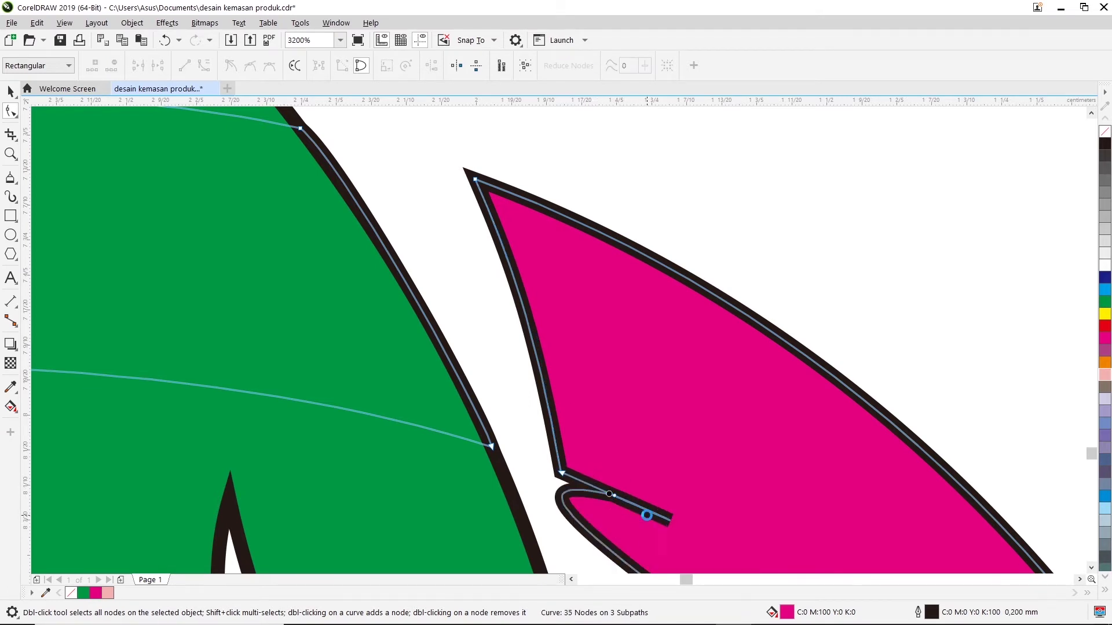
pyautogui.hotkey('ctrl', 'z')
# Delete the pink shape's lower-left node and straighten its left edge
pyautogui.doubleClick(563, 473)
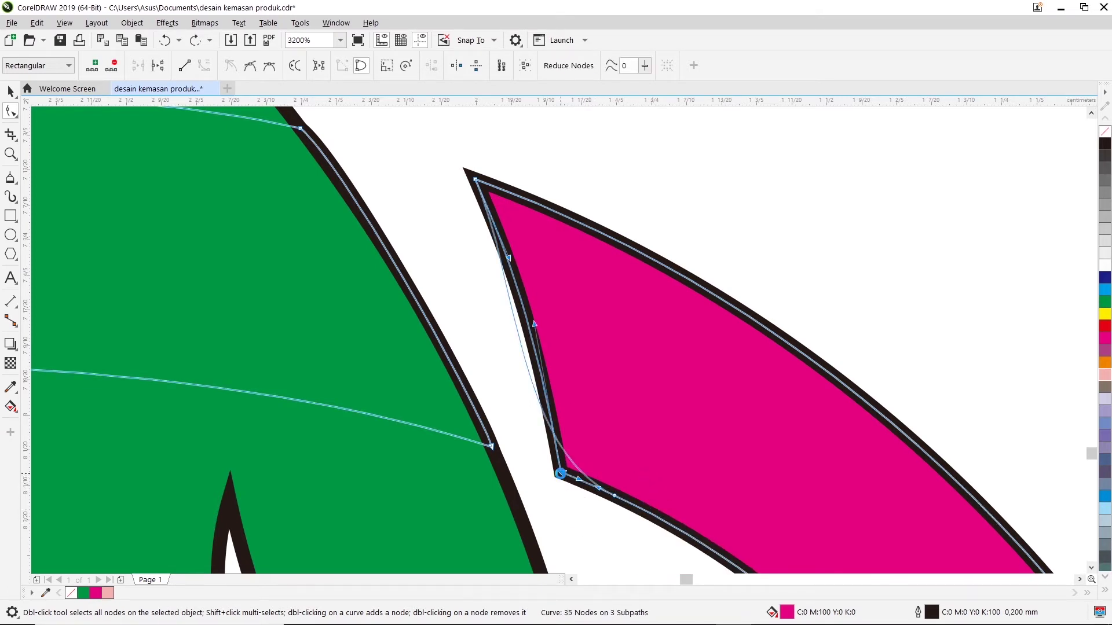
pyautogui.doubleClick(614, 496)
pyautogui.rightClick(614, 498)
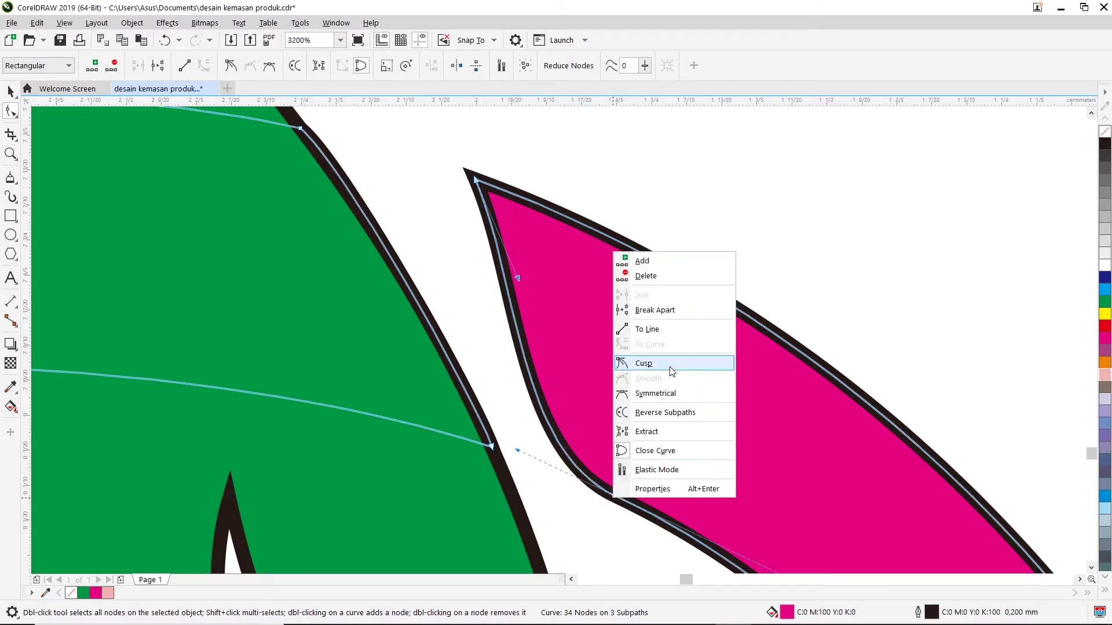
pyautogui.press('Escape')
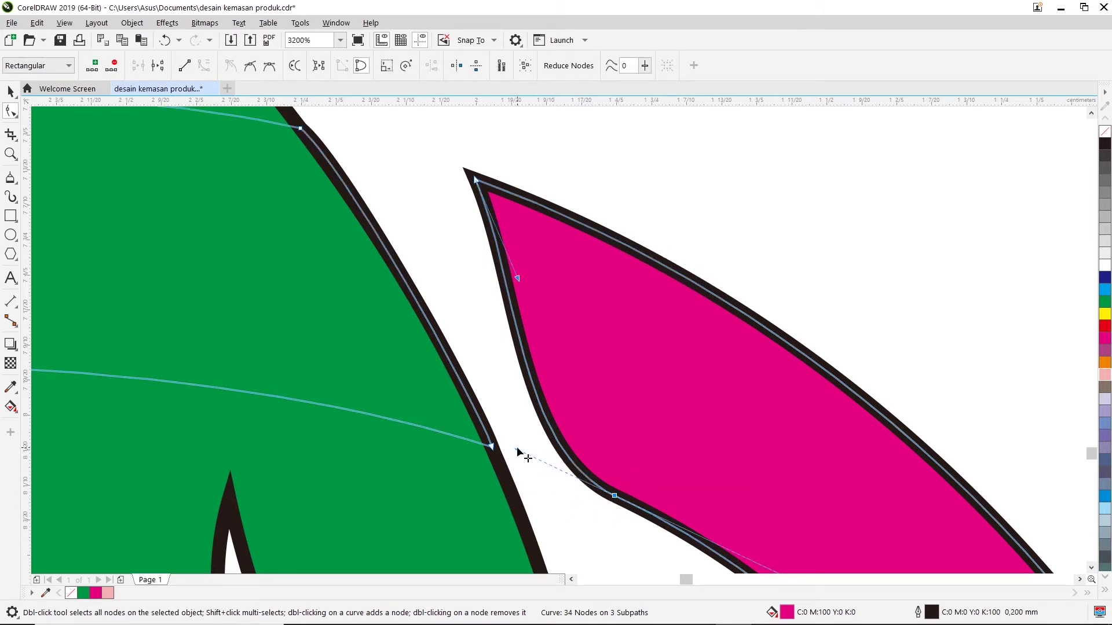
pyautogui.moveTo(518, 449); pyautogui.dragTo(517, 277)
pyautogui.moveTo(600, 432); pyautogui.dragTo(594, 426)
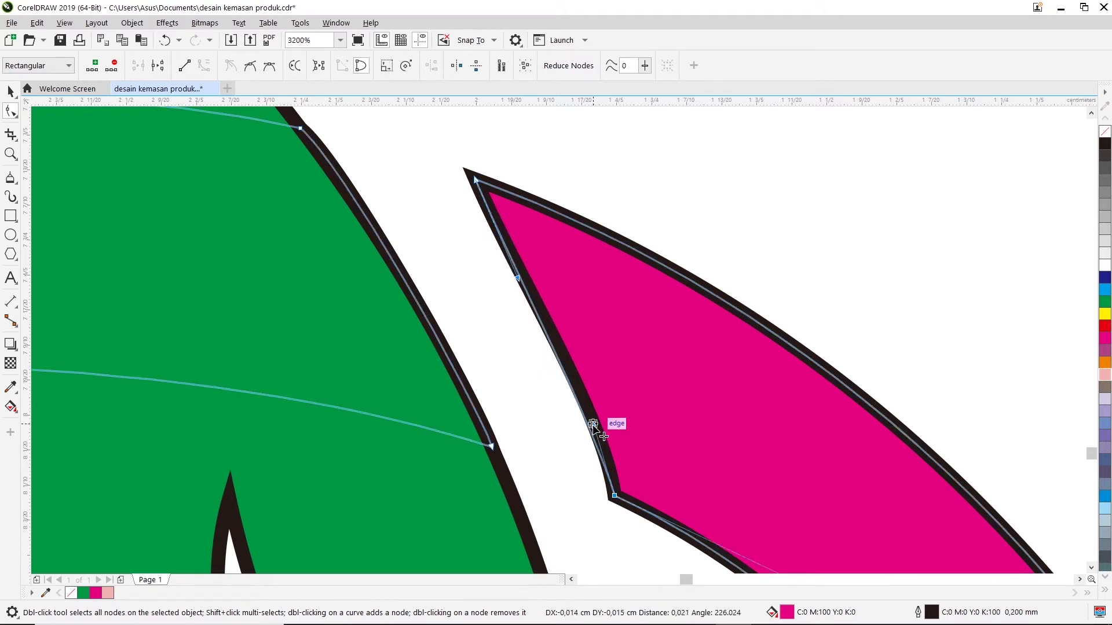
pyautogui.moveTo(520, 283); pyautogui.dragTo(523, 243)
pyautogui.scroll(-1, 983, 576)
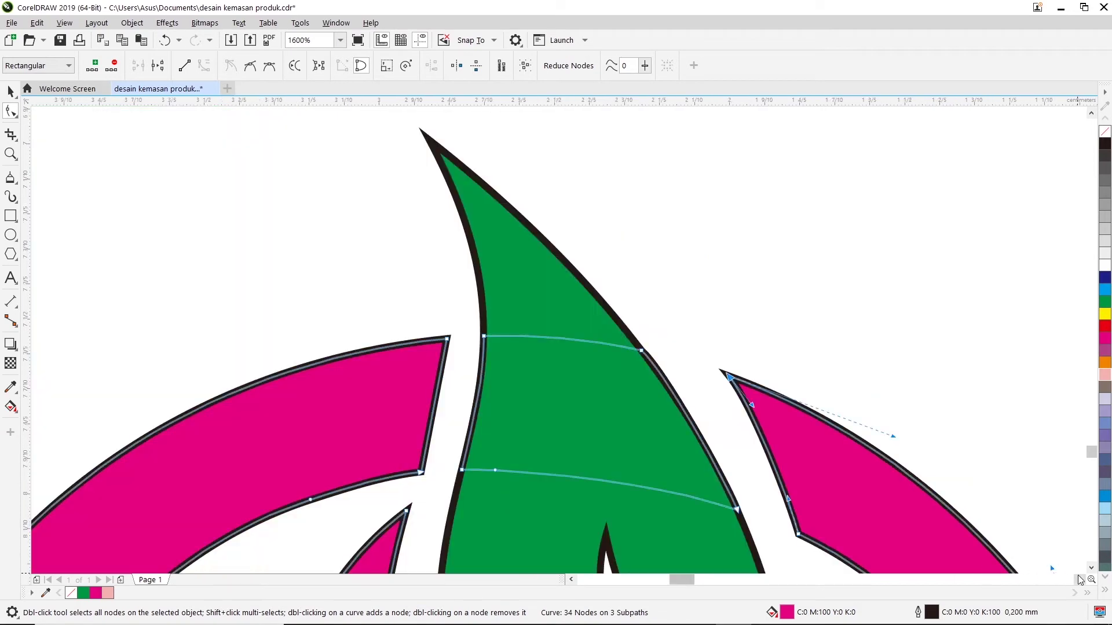
# Add a Cusp node at the band's bend, delete the corner node, and smooth the curve
pyautogui.scroll(-3, 1090, 576)
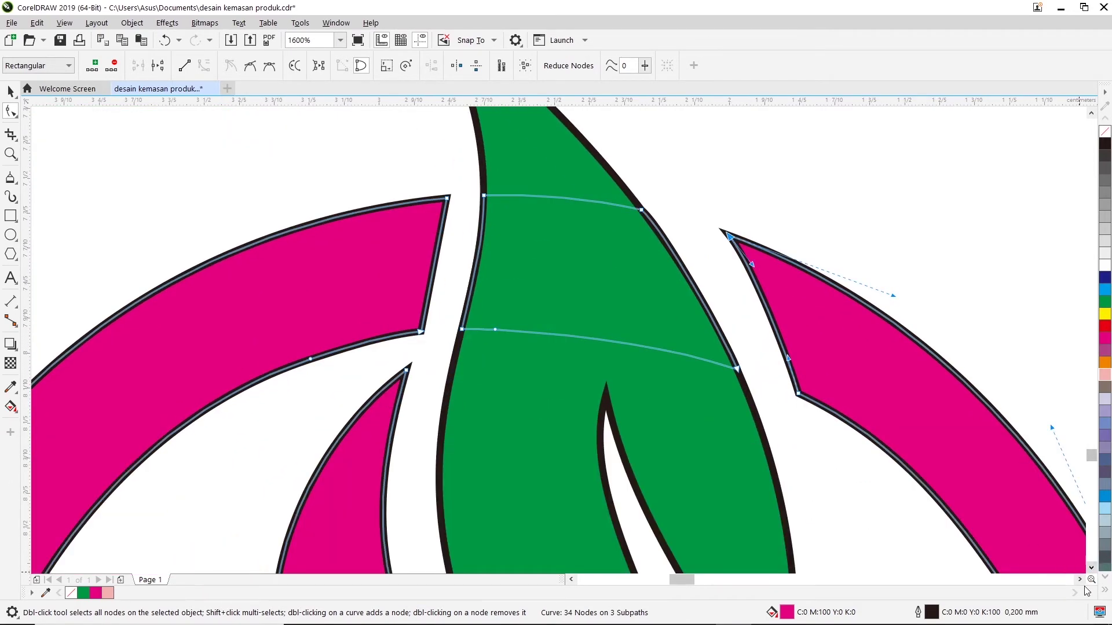
pyautogui.hscroll(2, 1083, 580)
pyautogui.scroll(1, 580, 405)
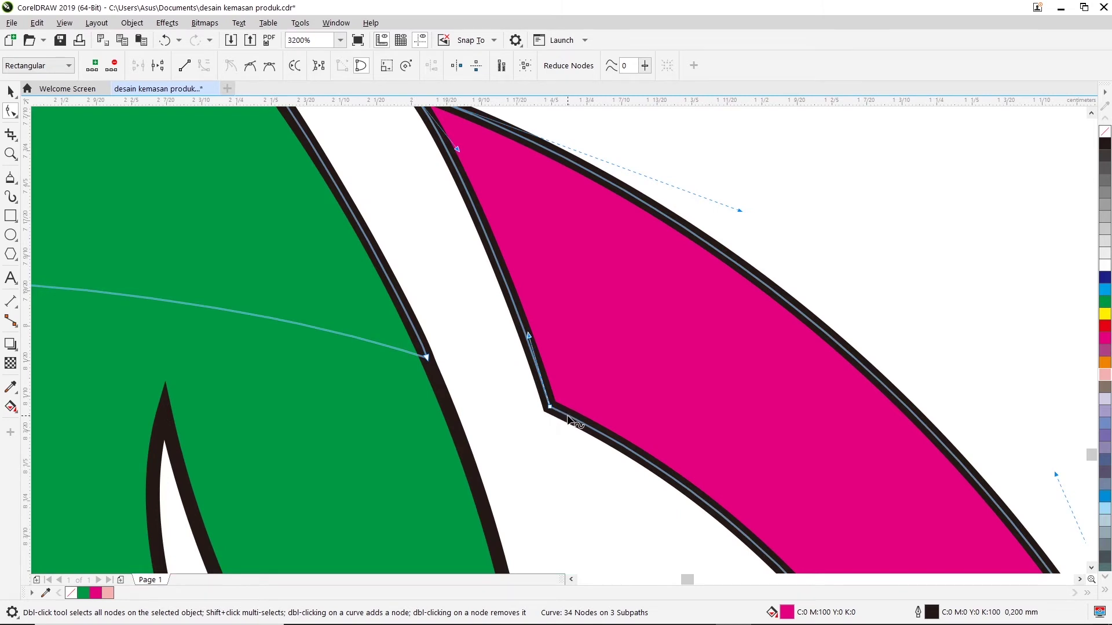
pyautogui.doubleClick(569, 418)
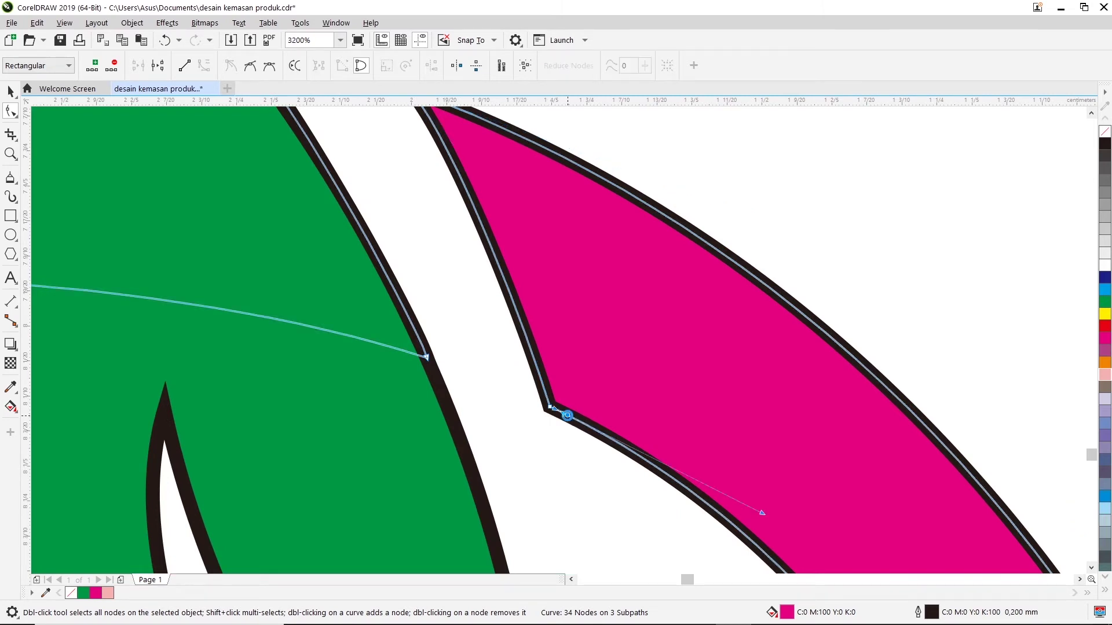
pyautogui.rightClick(577, 426)
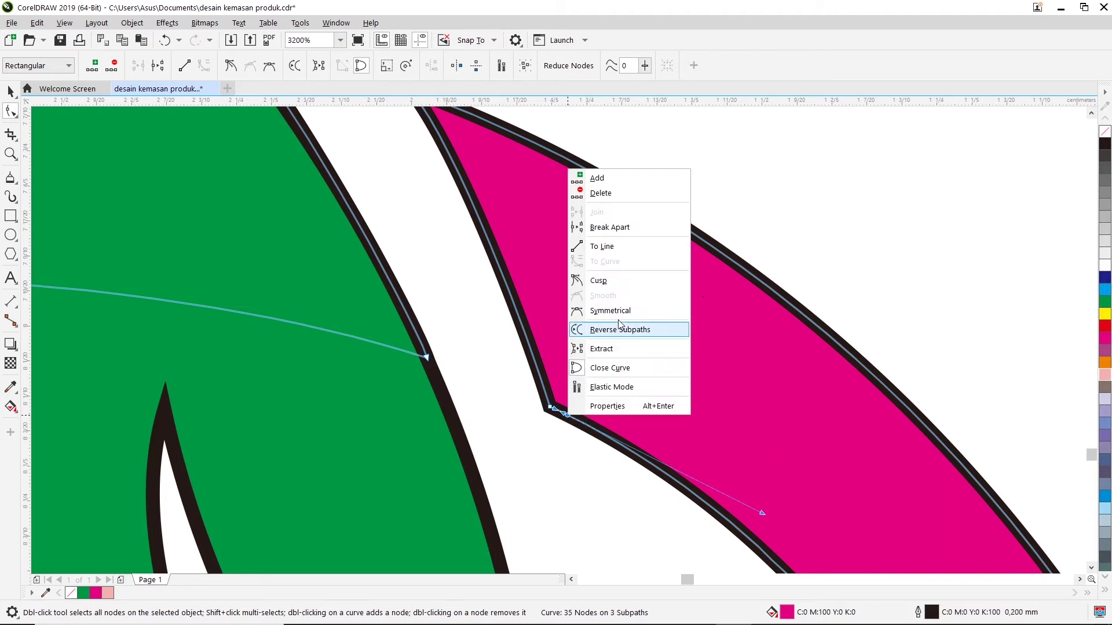
pyautogui.click(602, 282)
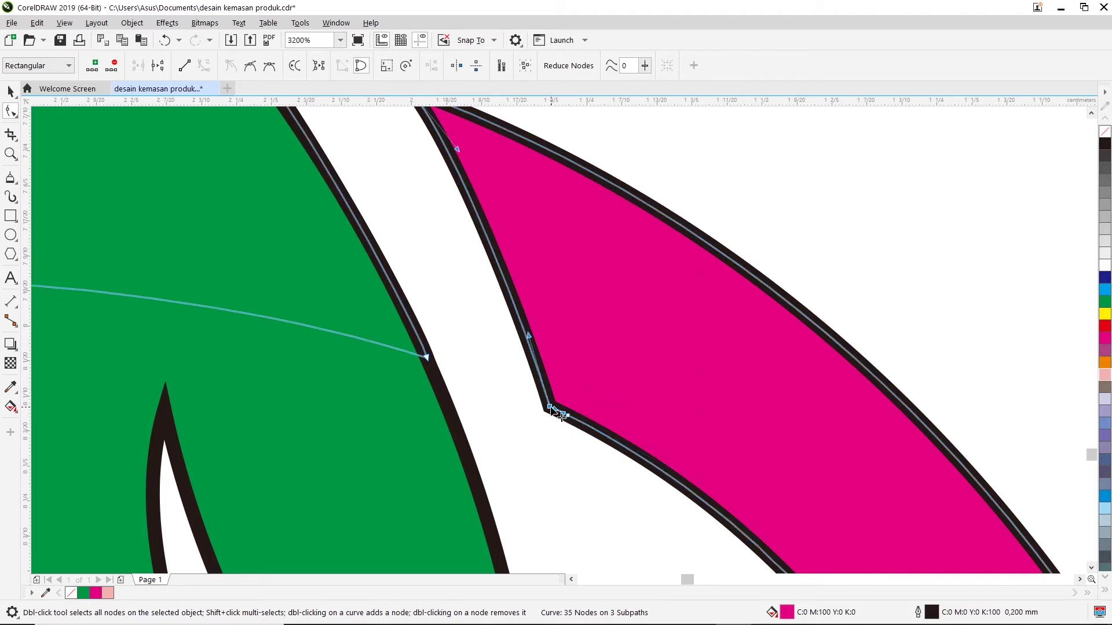
pyautogui.doubleClick(551, 408)
pyautogui.click(568, 415)
pyautogui.moveTo(531, 397); pyautogui.dragTo(547, 343)
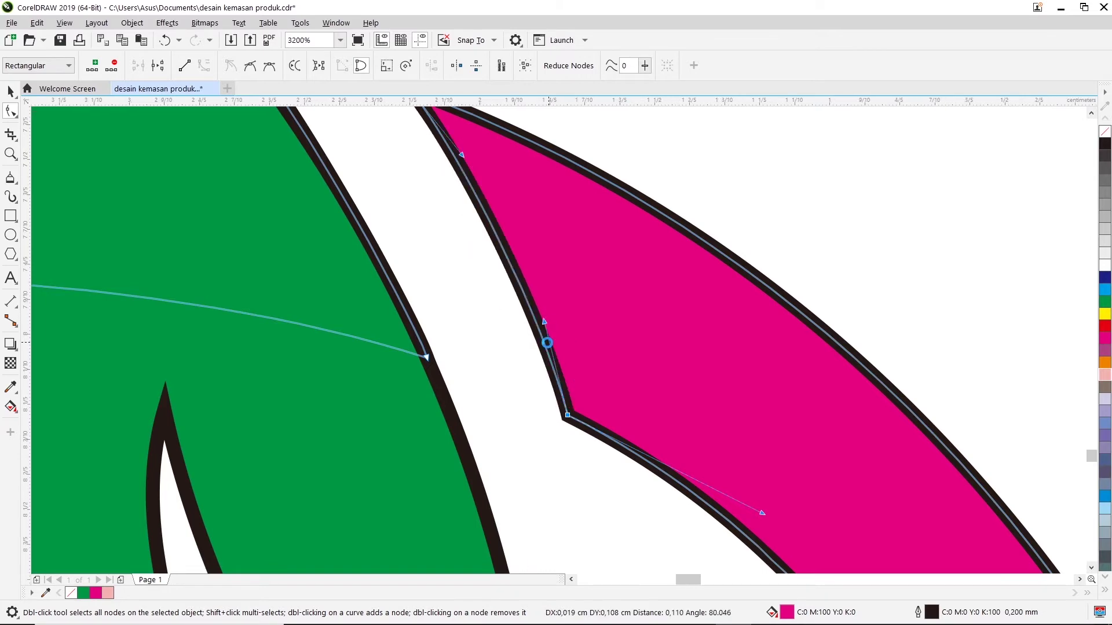
# Deselect the nodes, return to the Pick tool, and zoom out
pyautogui.scroll(-1, 548, 343)
pyautogui.click(608, 208)
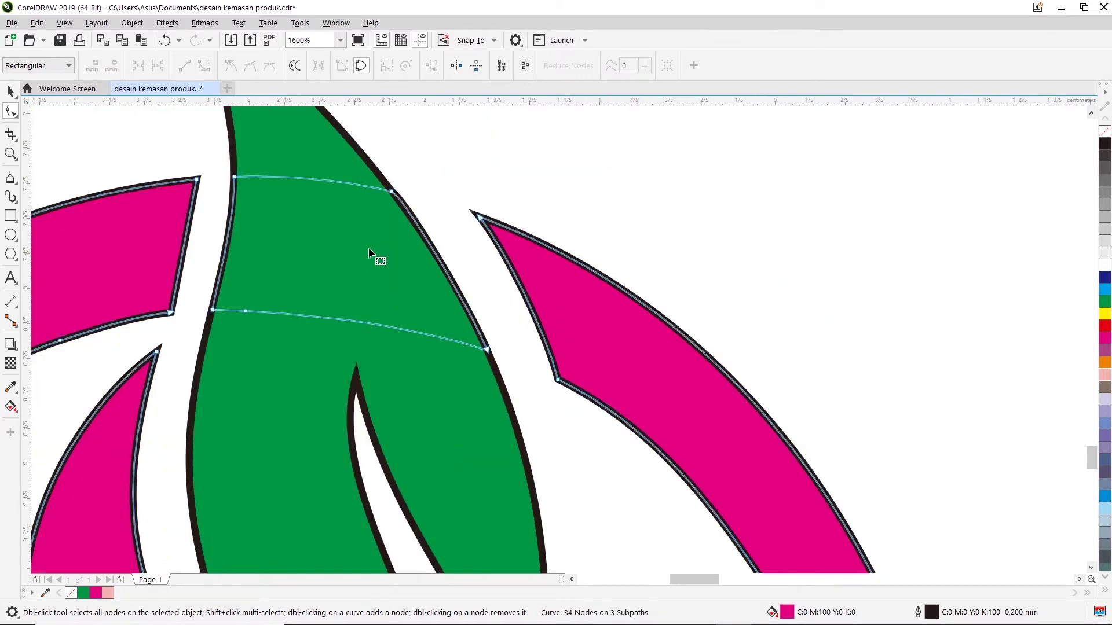
pyautogui.scroll(-1, 371, 246)
pyautogui.click(263, 129)
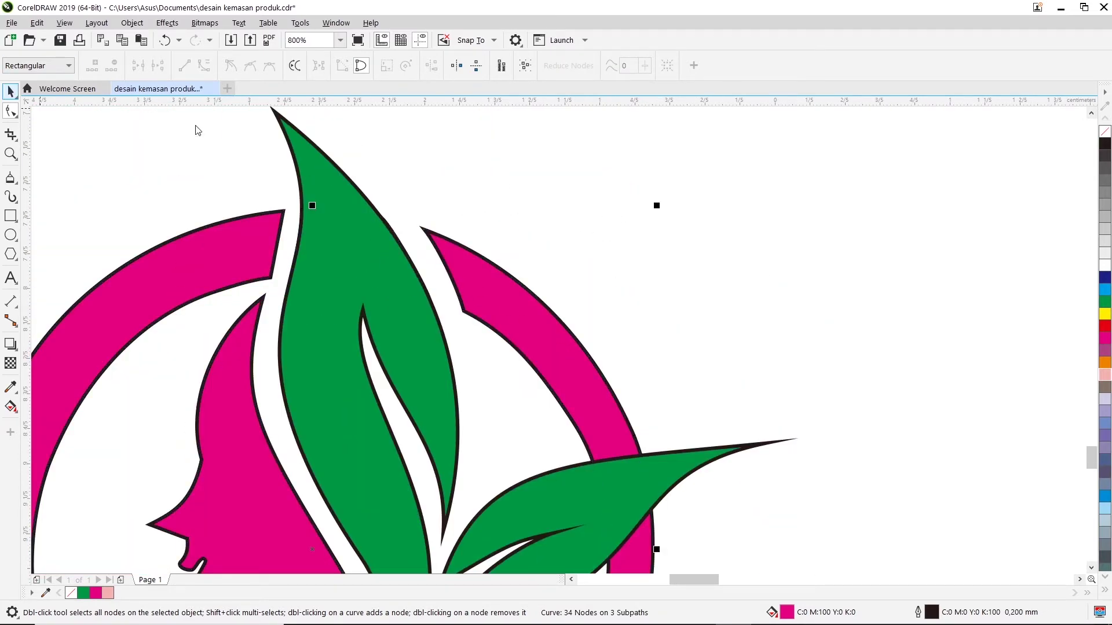
pyautogui.scroll(-1, 440, 284)
pyautogui.press('space')
pyautogui.scroll(-1, 332, 398)
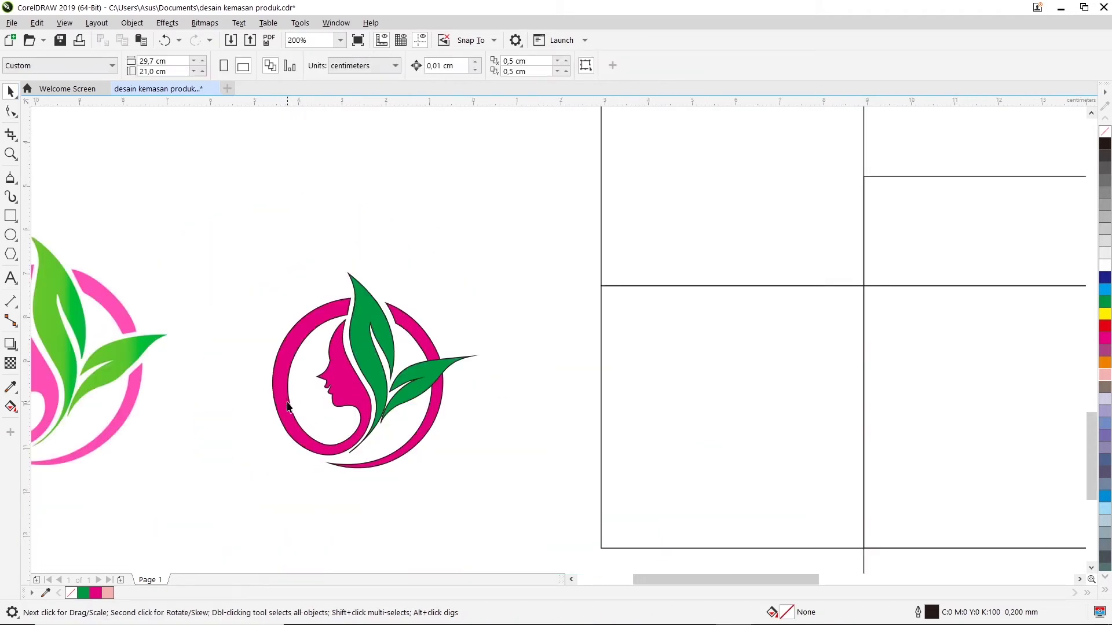
# Zoom into the lower green leaf, select the pink ring, and switch to the Shape tool
pyautogui.scroll(1, 359, 328)
pyautogui.scroll(1, 359, 328)
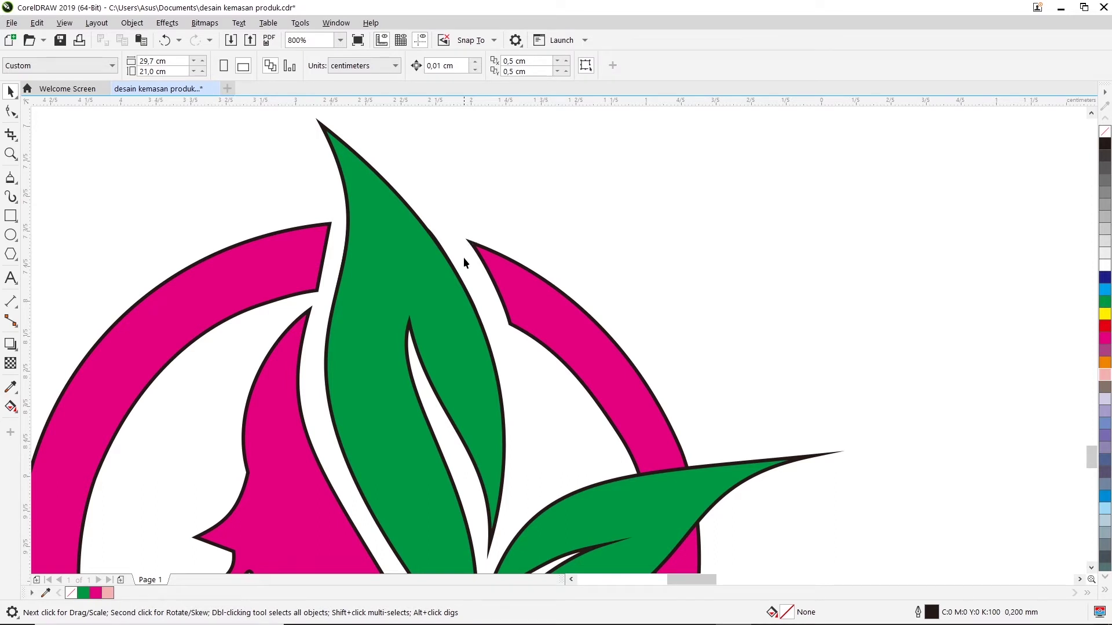
pyautogui.scroll(-1, 485, 320)
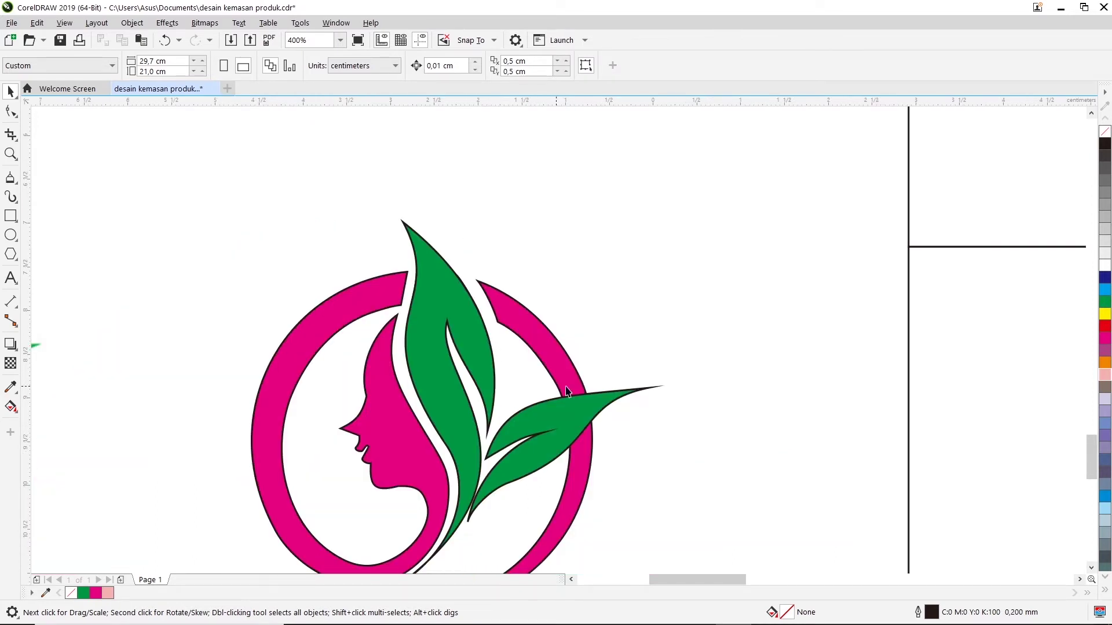
pyautogui.scroll(1, 581, 400)
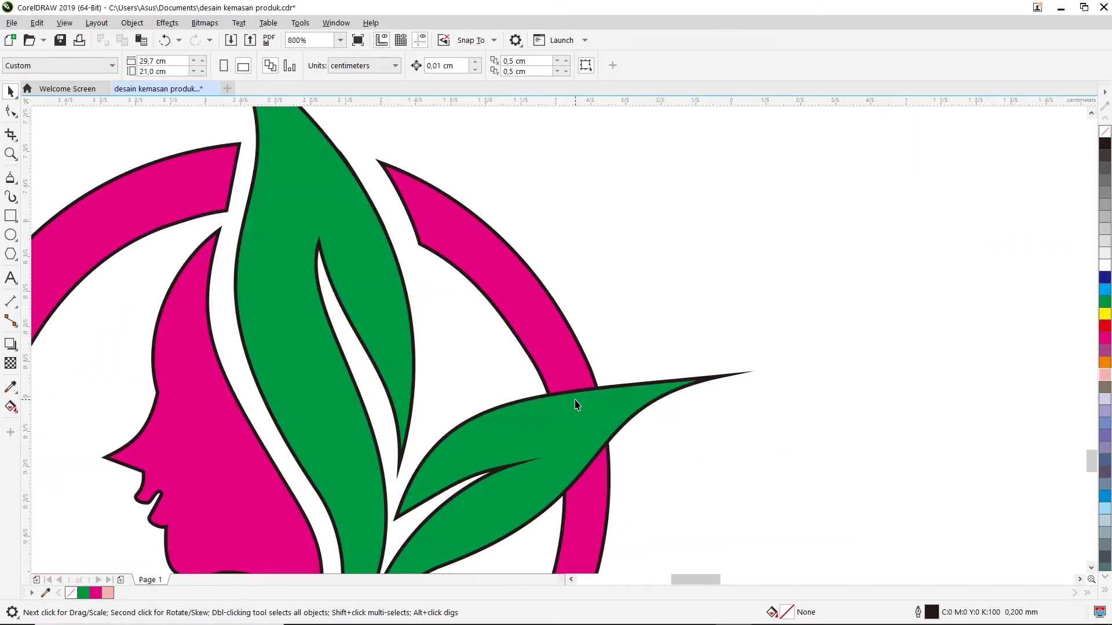
pyautogui.scroll(1, 576, 404)
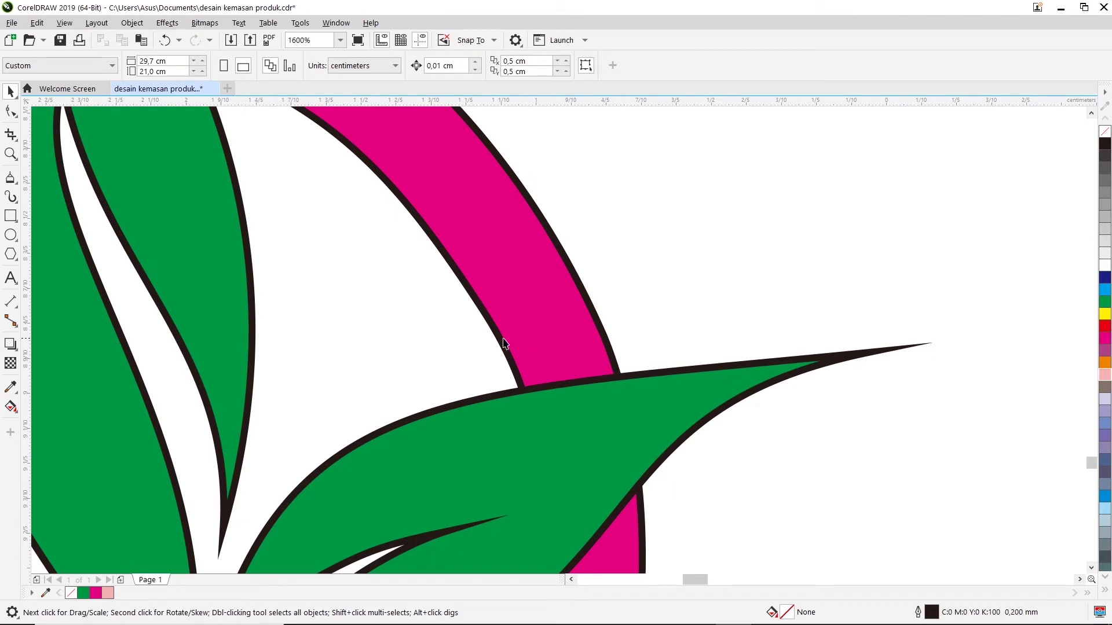
pyautogui.click(609, 349)
pyautogui.click(10, 112)
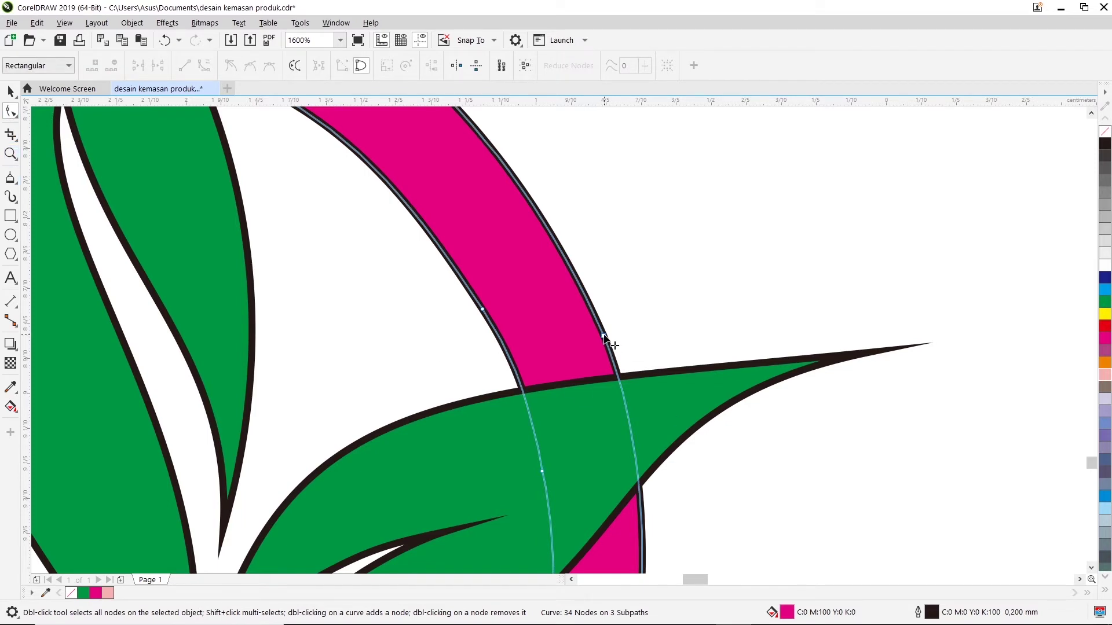
# Add nodes where the ring meets the leaf and break apart at the right-edge and stem-base nodes
pyautogui.doubleClick(508, 356)
pyautogui.scroll(1, 612, 379)
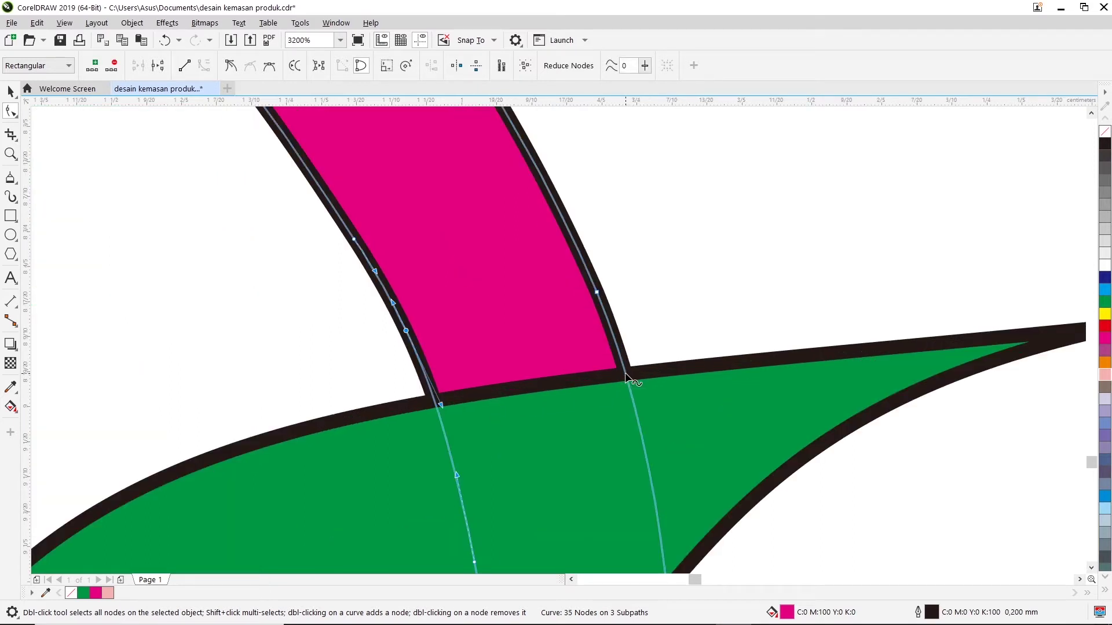
pyautogui.doubleClick(626, 375)
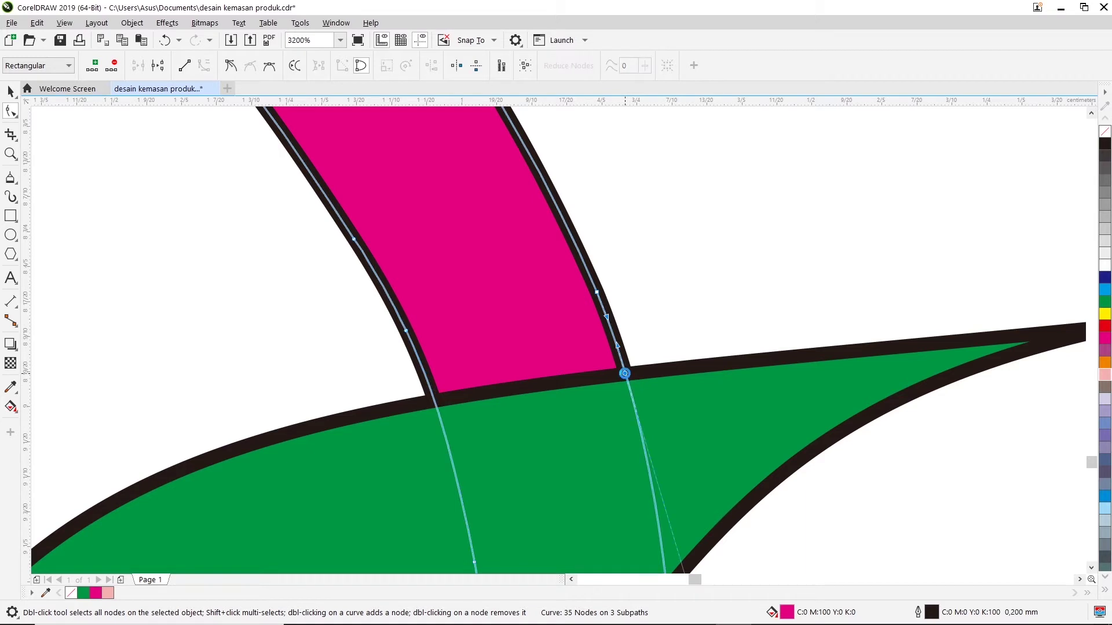
pyautogui.doubleClick(433, 401)
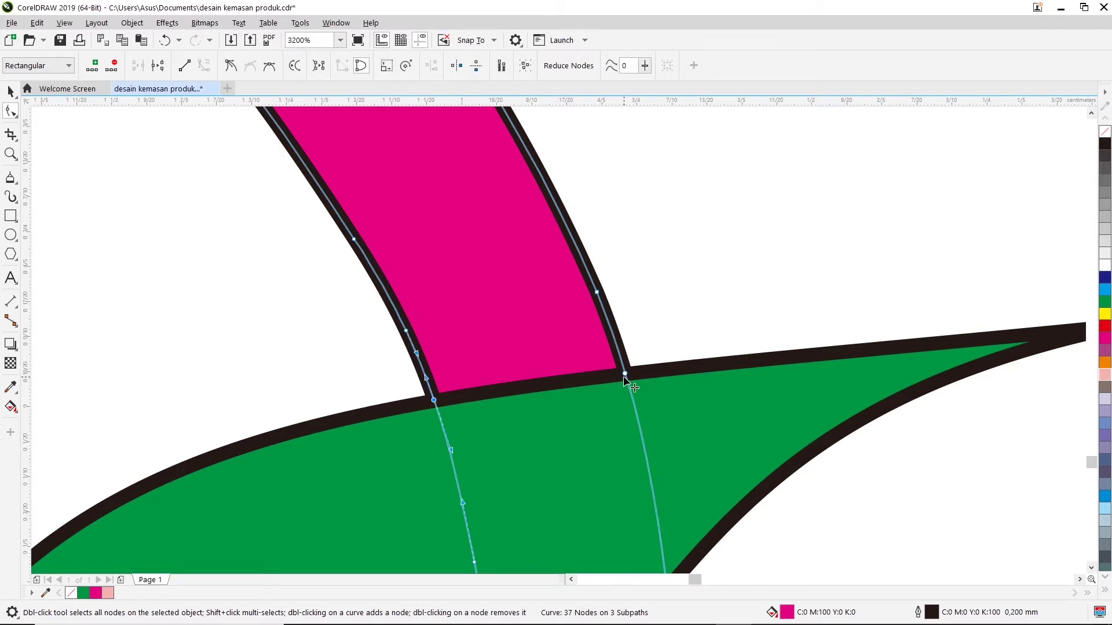
pyautogui.click(614, 335)
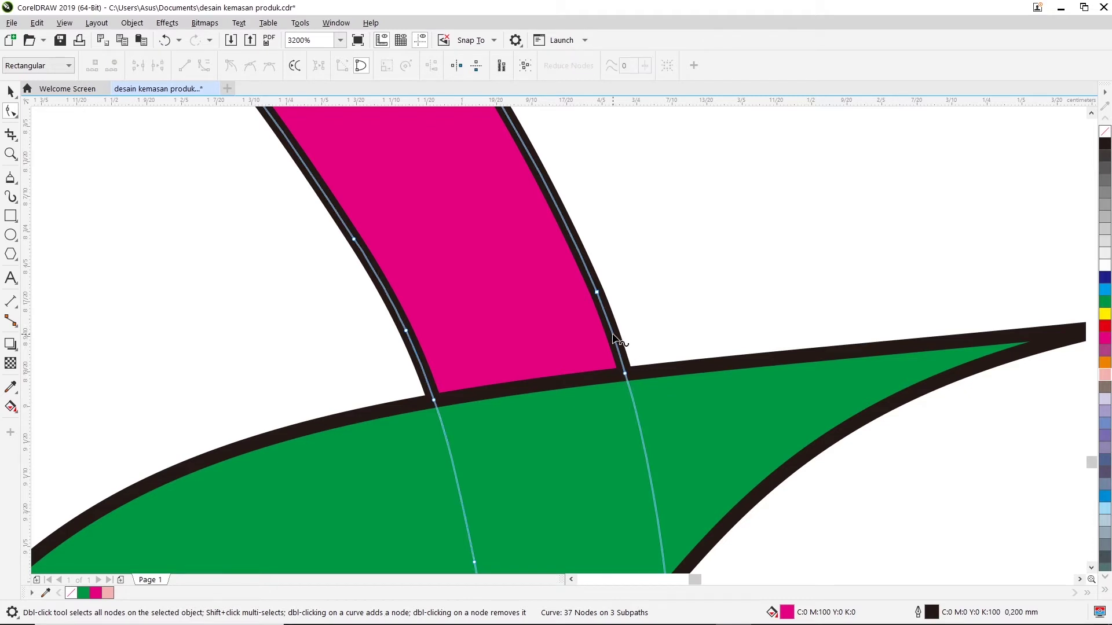
pyautogui.rightClick(614, 336)
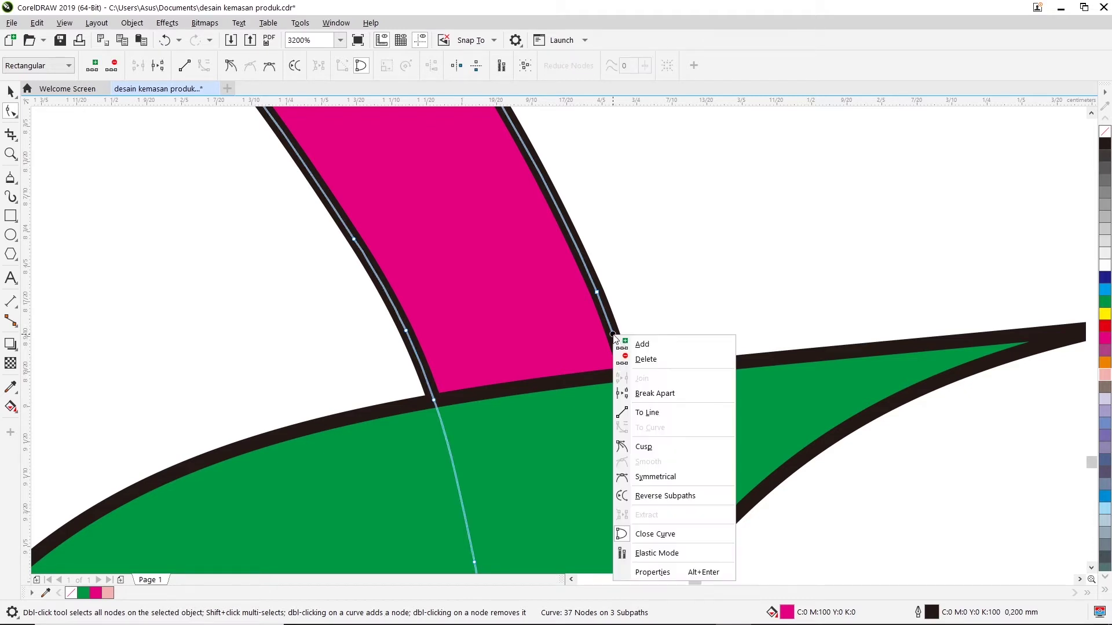
pyautogui.click(639, 392)
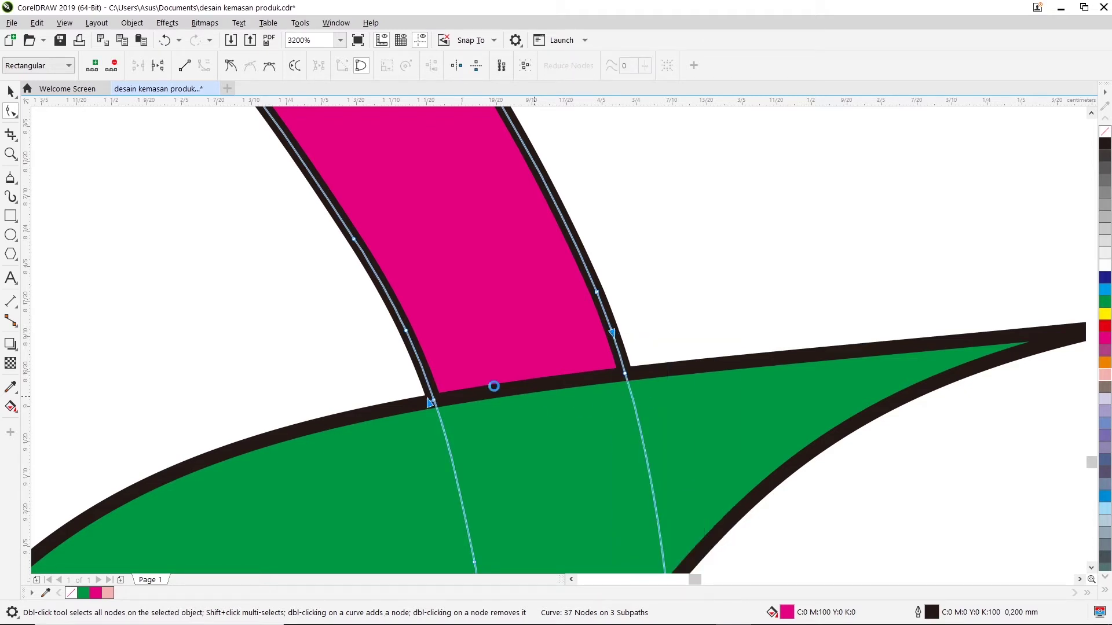
pyautogui.rightClick(422, 368)
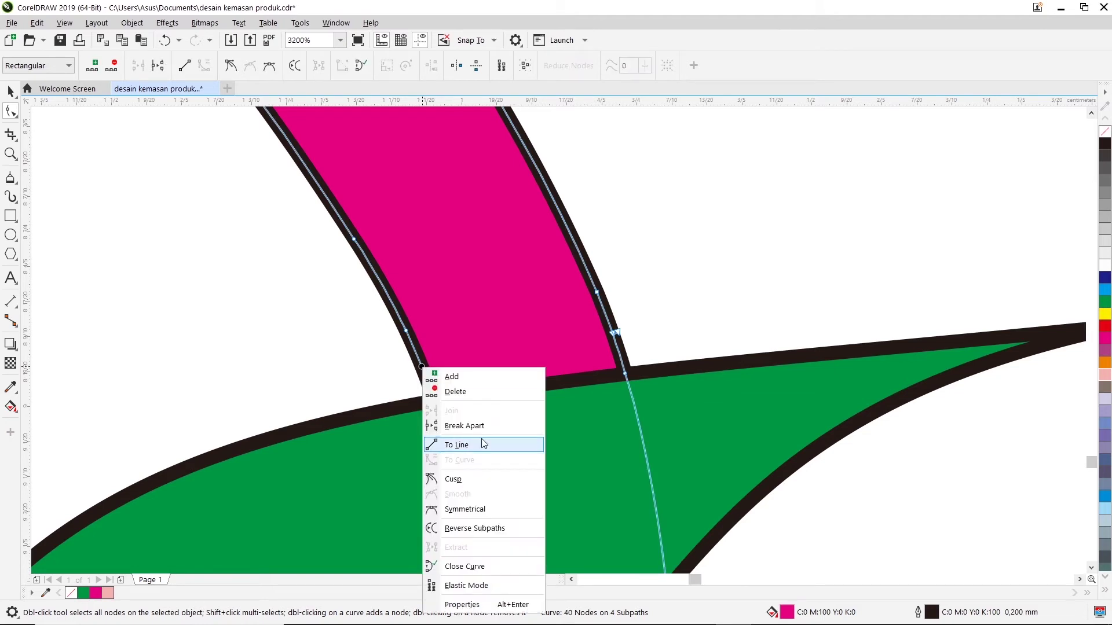
pyautogui.click(483, 426)
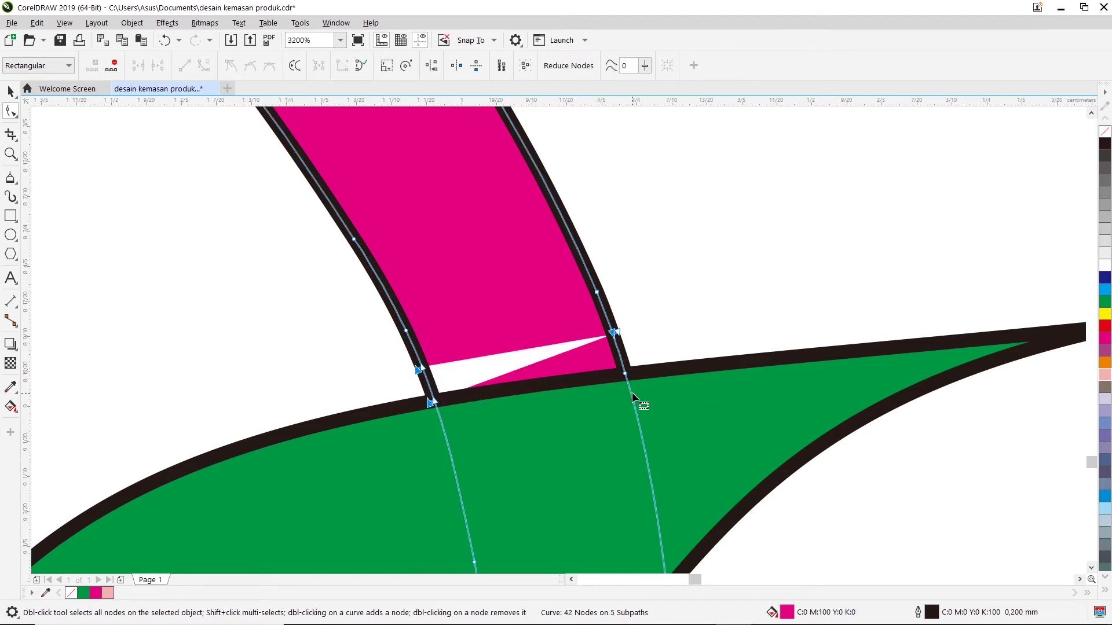
# Drag the stem's lower corner nodes together to close its bottom edge above the leaf
pyautogui.moveTo(615, 334); pyautogui.dragTo(582, 333)
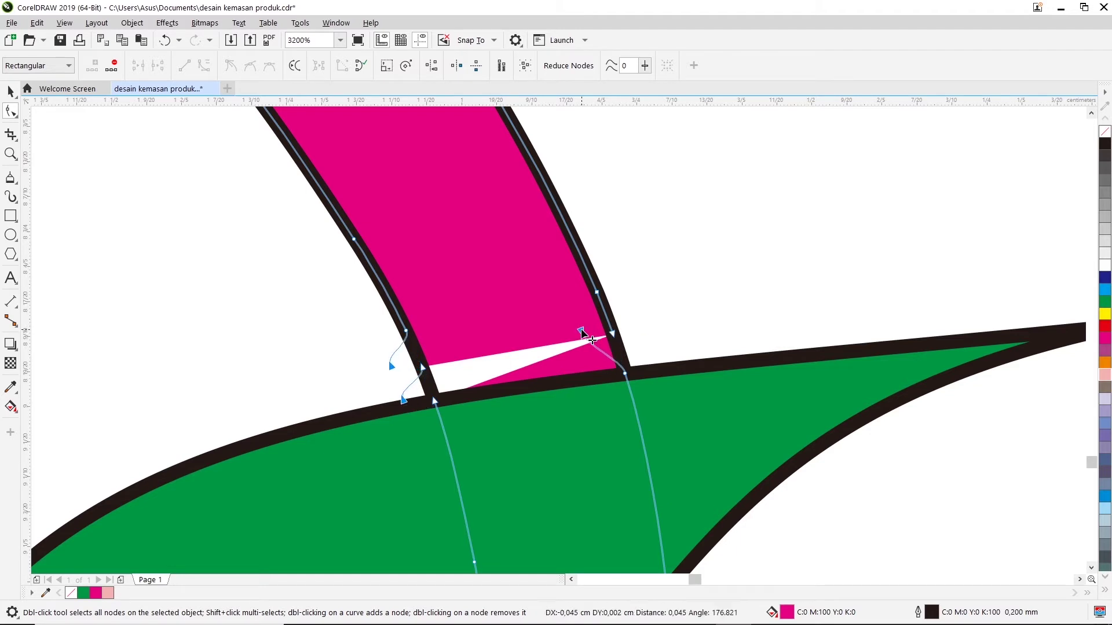
pyautogui.hotkey('ctrl', 'z')
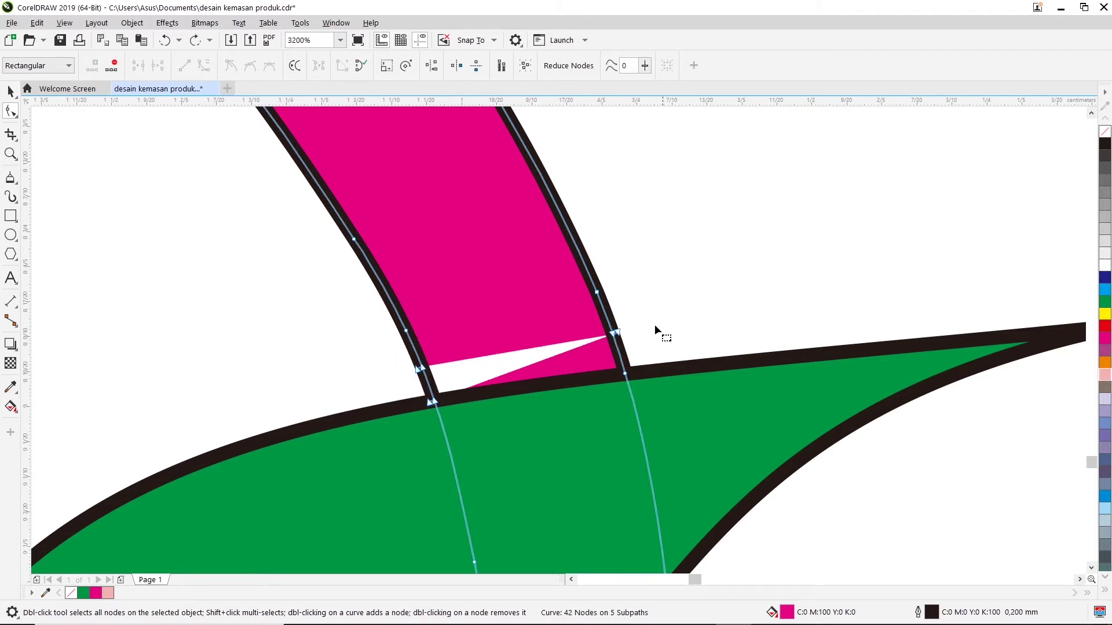
pyautogui.moveTo(617, 334)
pyautogui.mouseDown()
pyautogui.moveTo(550, 332)
pyautogui.moveTo(556, 322)
pyautogui.mouseUp()
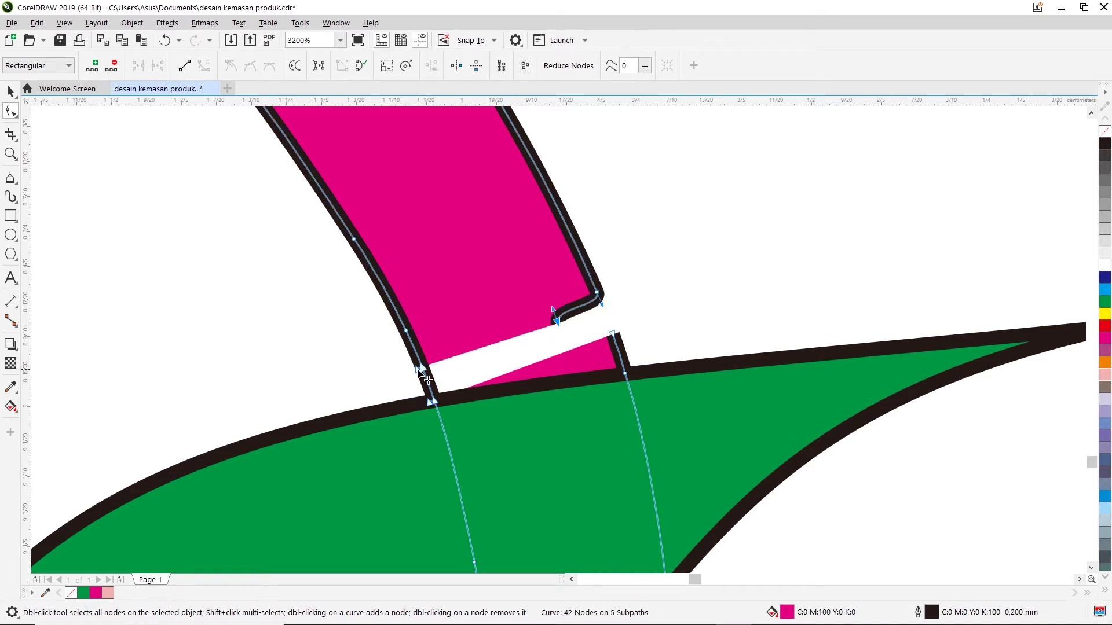
pyautogui.moveTo(419, 371); pyautogui.dragTo(550, 335)
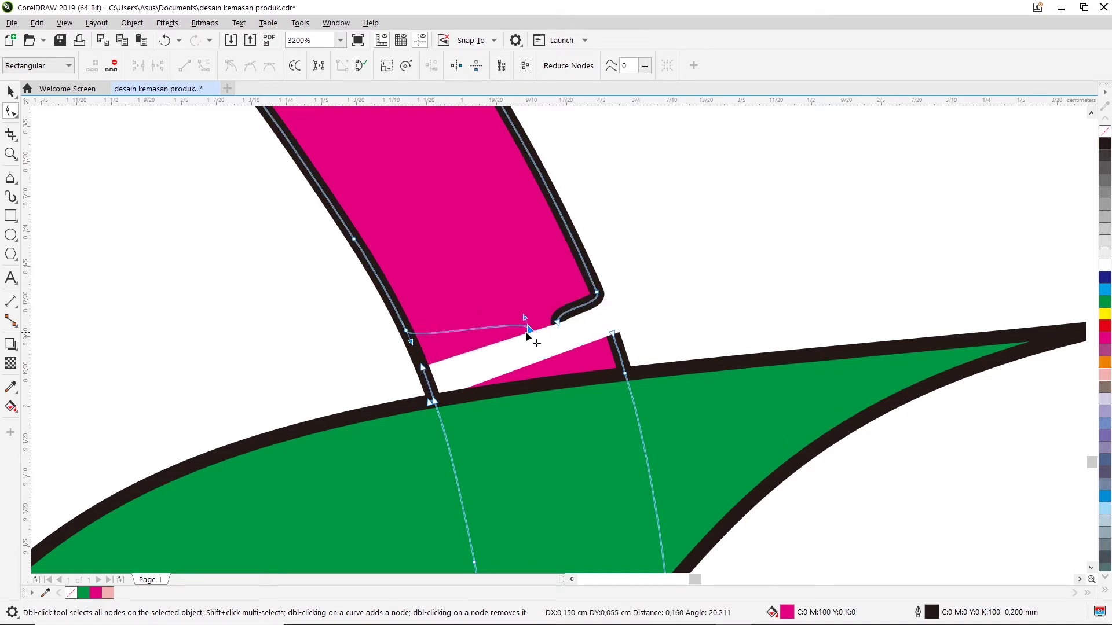
pyautogui.moveTo(549, 332); pyautogui.dragTo(555, 325)
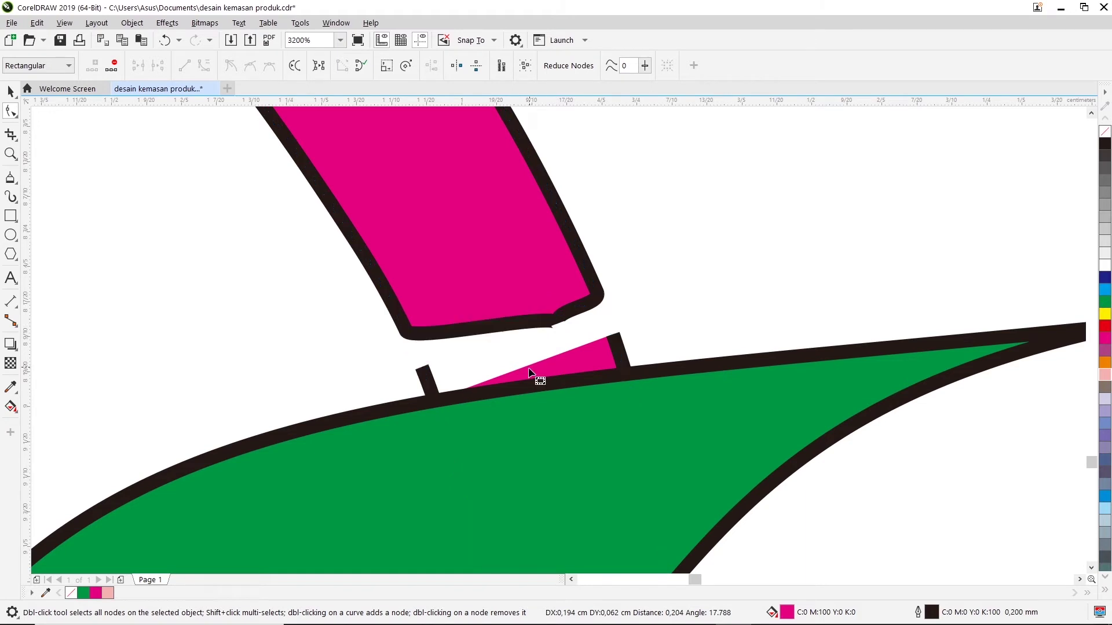
pyautogui.click(564, 363)
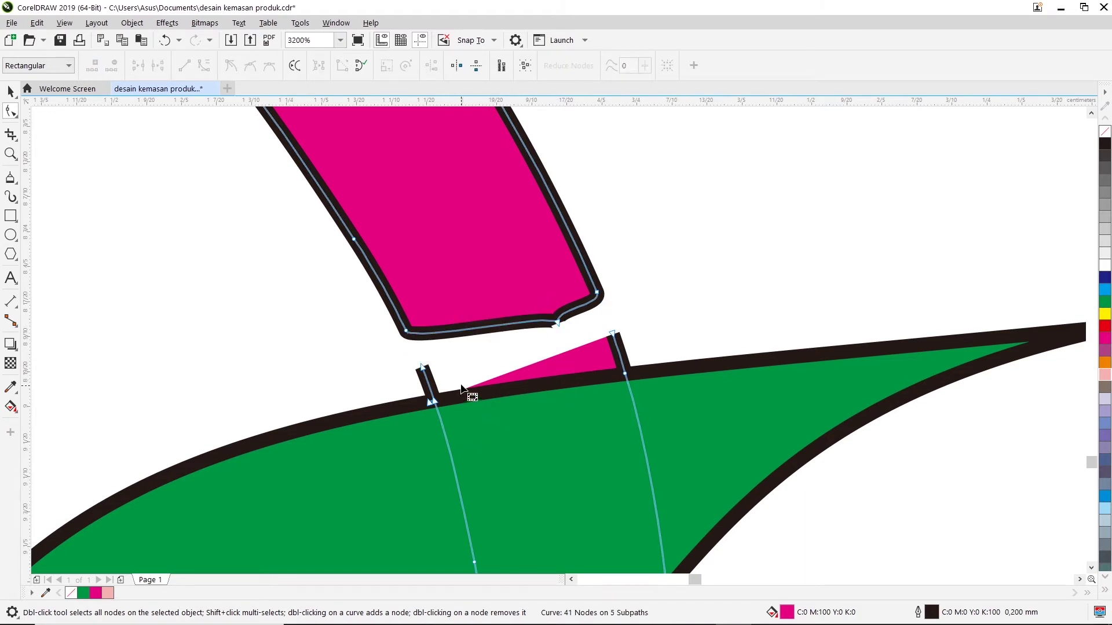
# Snap the leftover pink triangle's nodes onto the stub along the leaf edge
pyautogui.moveTo(426, 371); pyautogui.dragTo(518, 387)
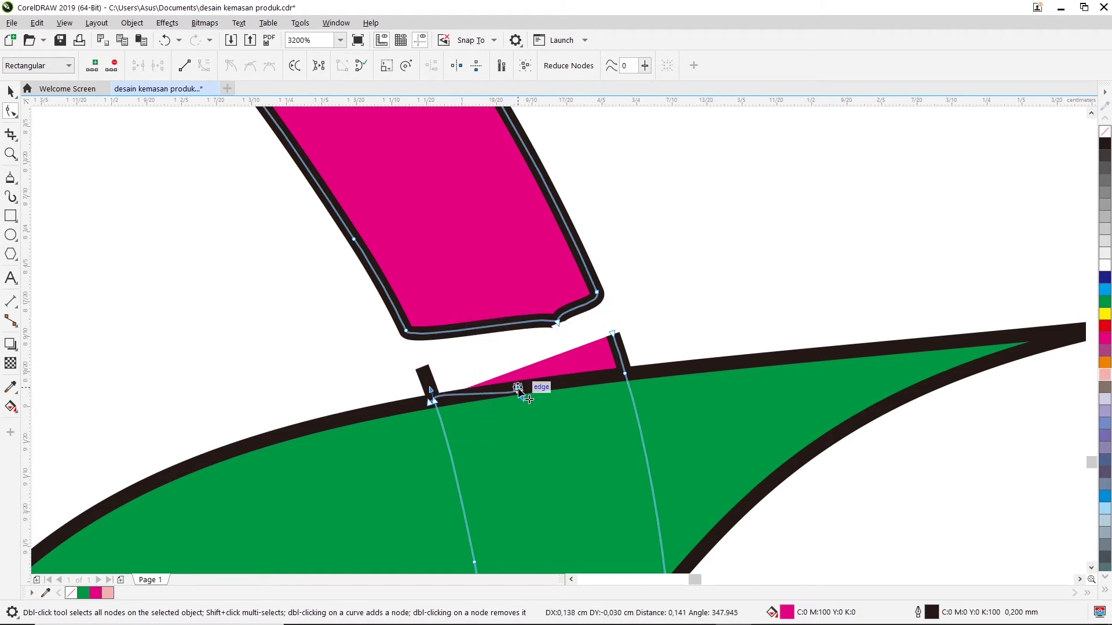
pyautogui.moveTo(517, 387); pyautogui.dragTo(538, 358)
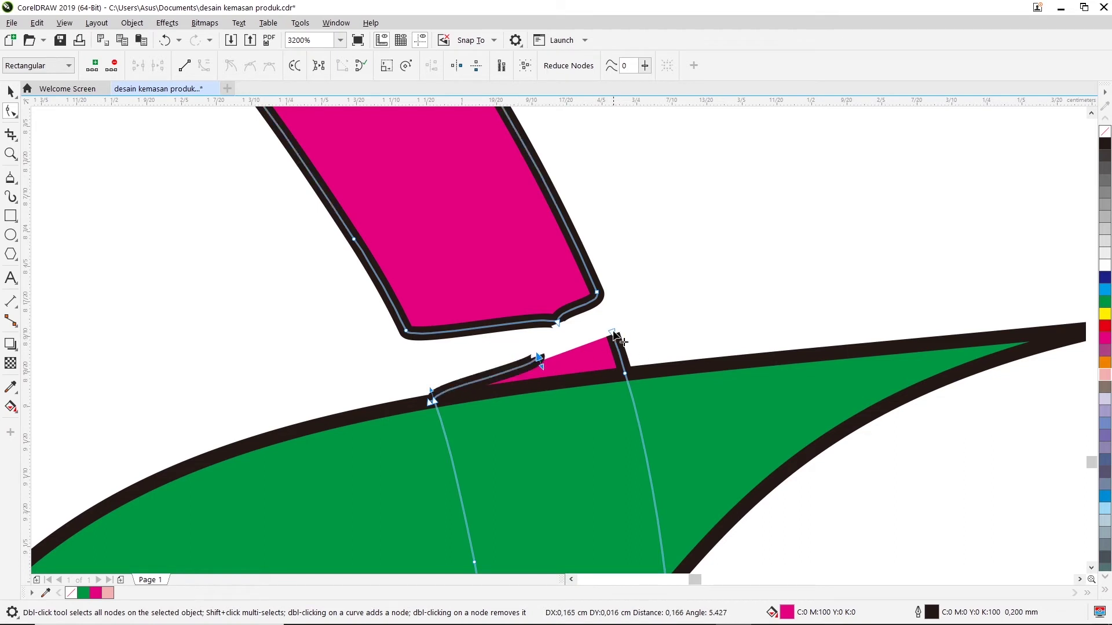
pyautogui.moveTo(615, 336); pyautogui.dragTo(537, 354)
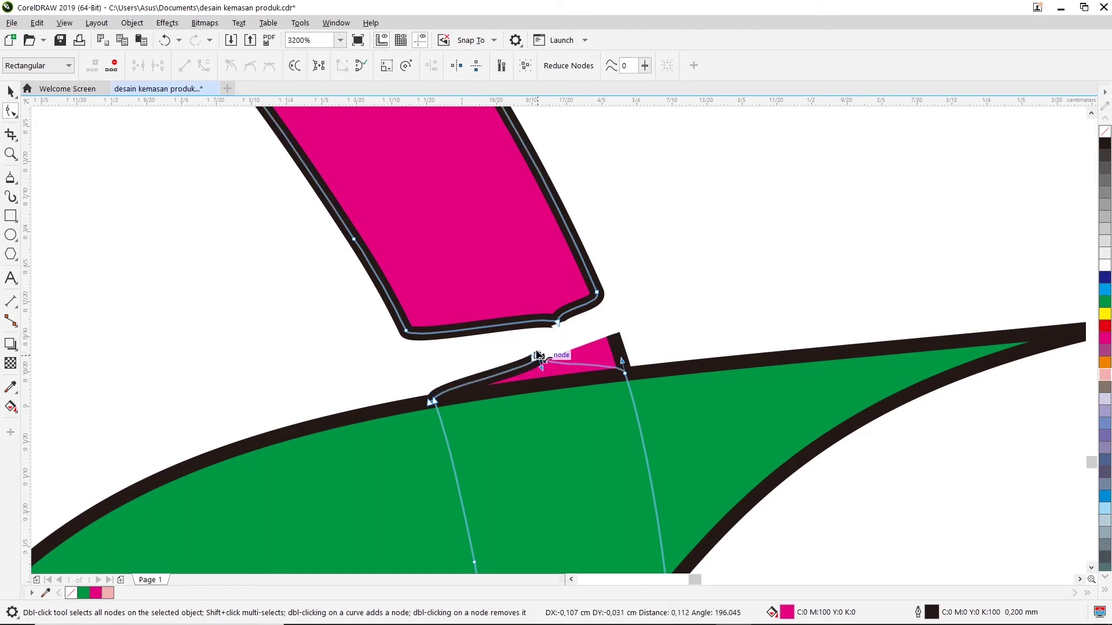
pyautogui.moveTo(538, 355); pyautogui.dragTo(540, 358)
pyautogui.moveTo(539, 358); pyautogui.dragTo(540, 358)
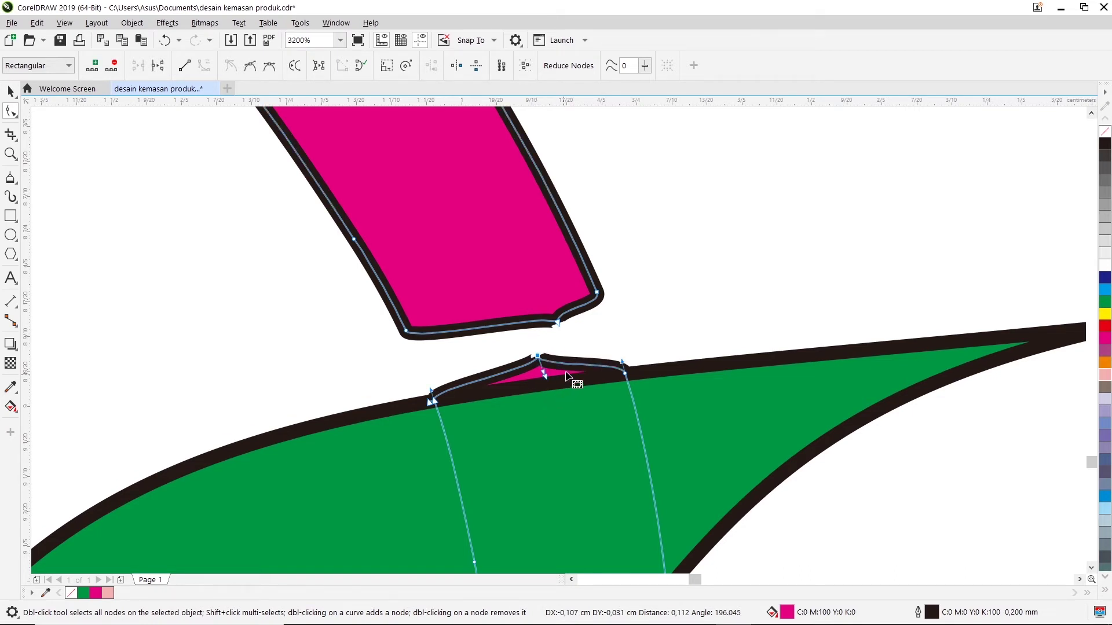
# Set the leaf-edge node to Cusp and select the bump's left node
pyautogui.rightClick(627, 376)
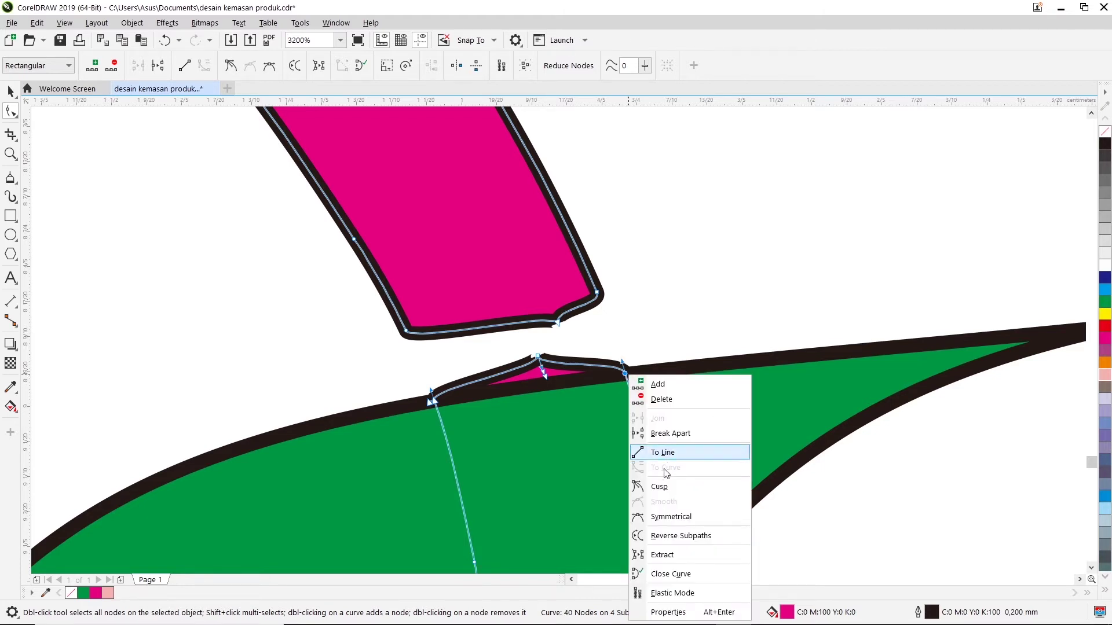
pyautogui.click(660, 487)
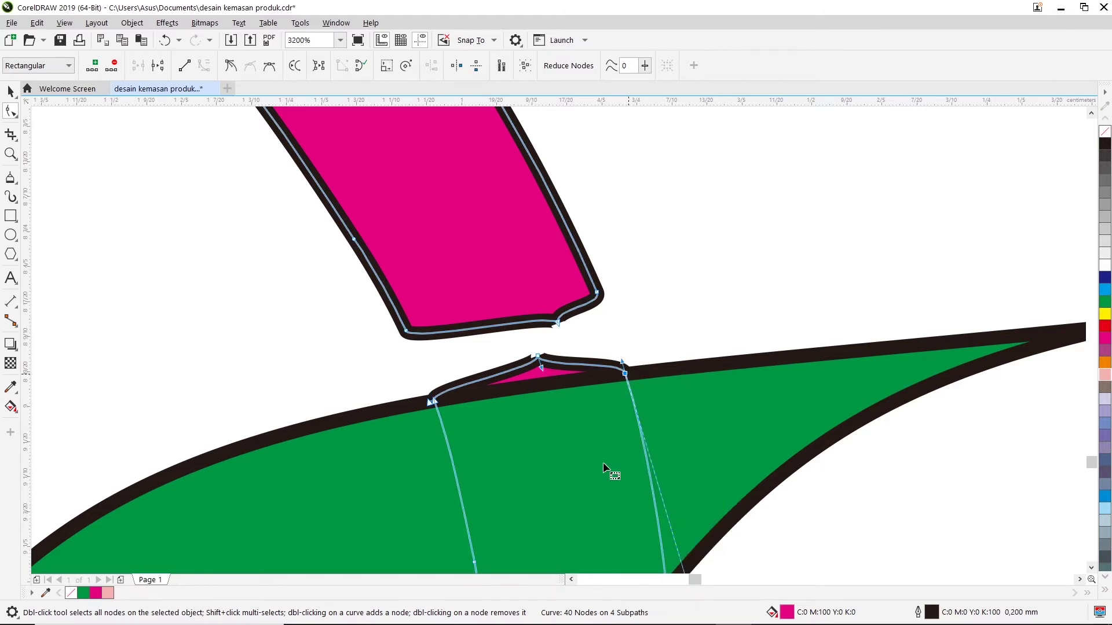
pyautogui.rightClick(434, 400)
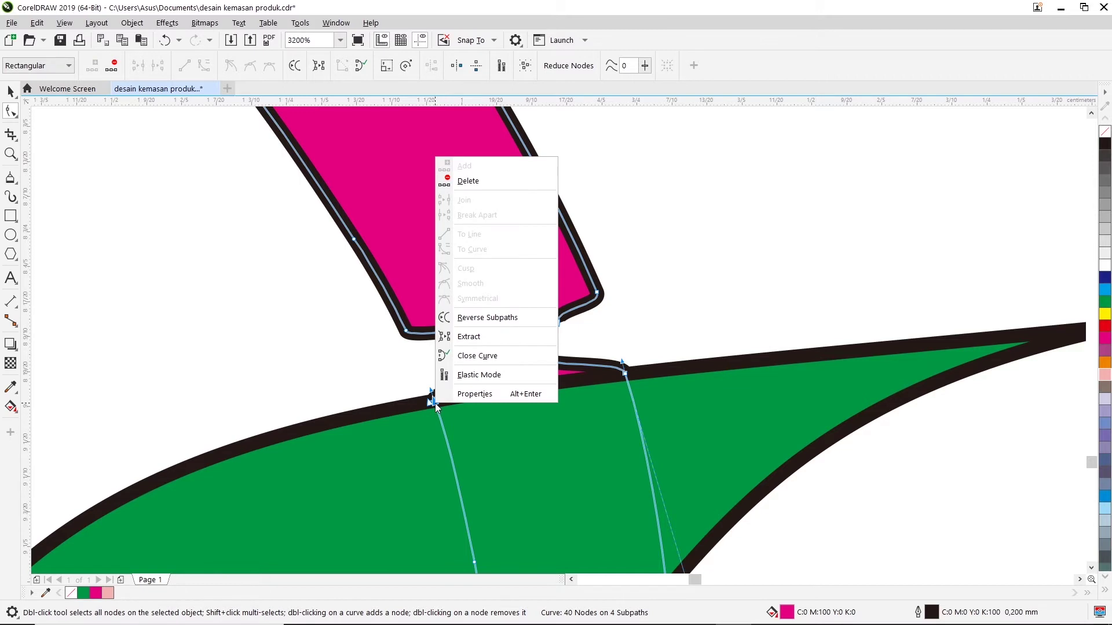
pyautogui.click(481, 460)
pyautogui.scroll(1, 432, 402)
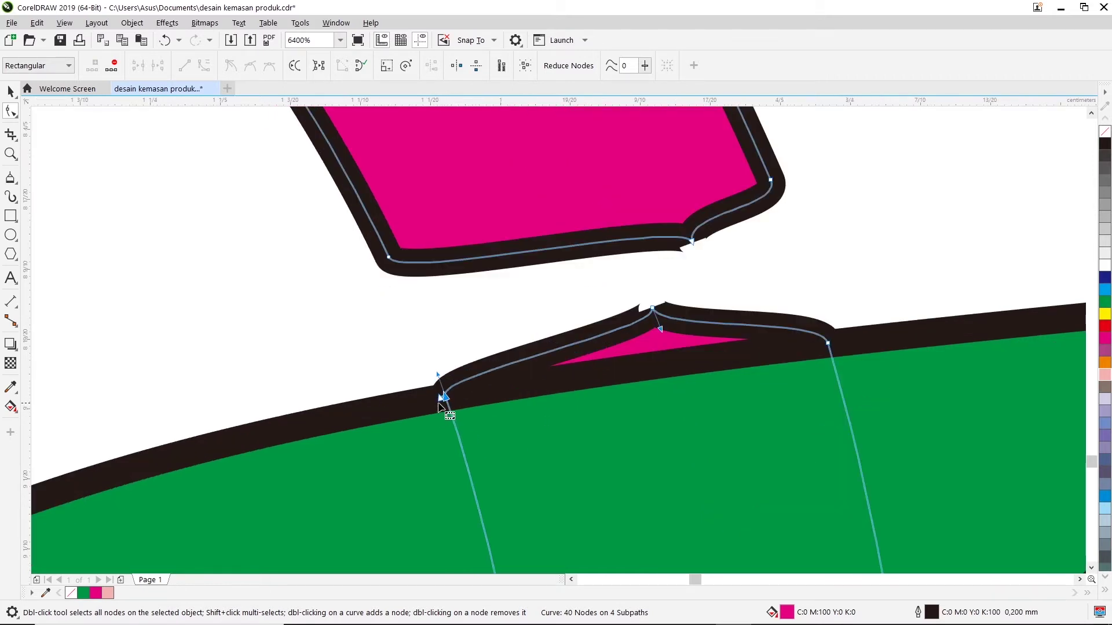
pyautogui.rightClick(444, 398)
pyautogui.click(428, 394)
pyautogui.click(443, 398)
pyautogui.rightClick(443, 398)
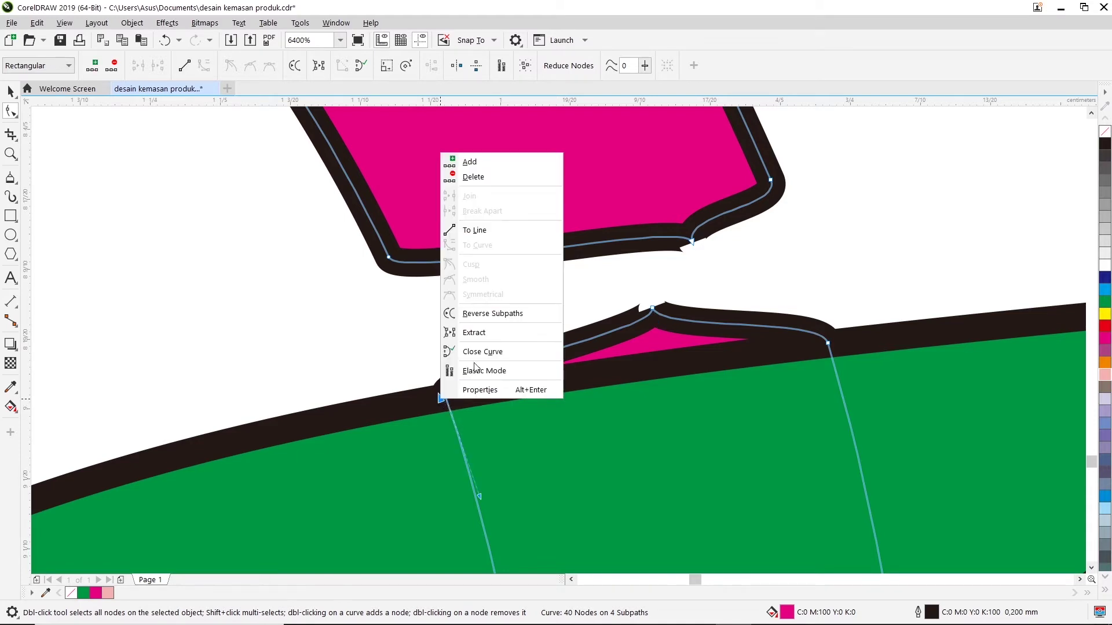
pyautogui.click(369, 354)
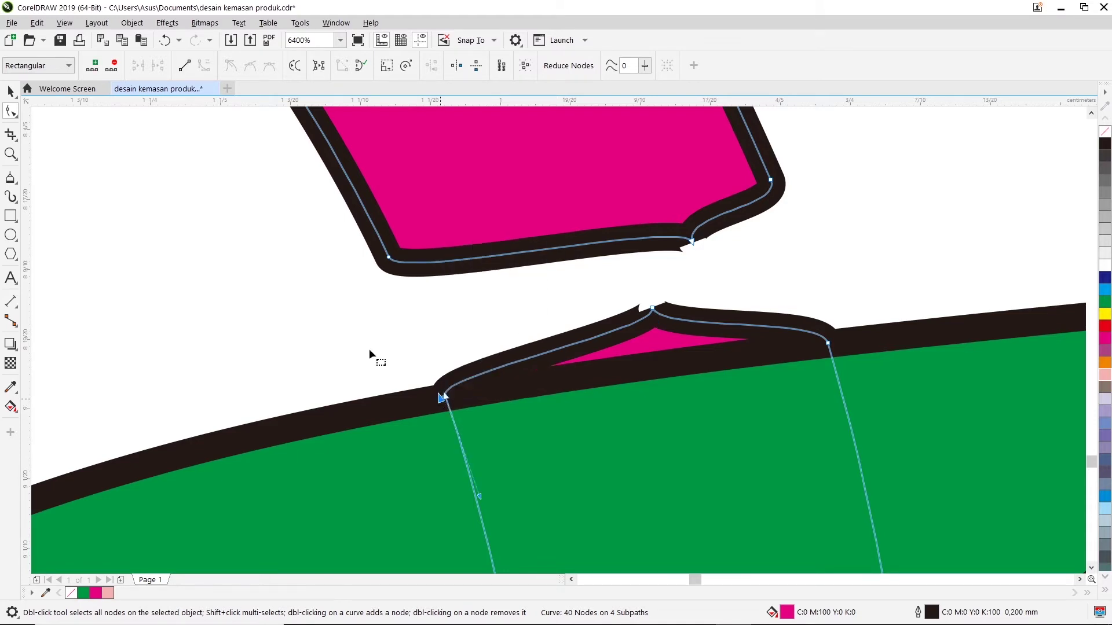
# Delete the bump's peak node and drag the remaining handles to flatten the leaf edge
pyautogui.doubleClick(652, 309)
pyautogui.rightClick(638, 329)
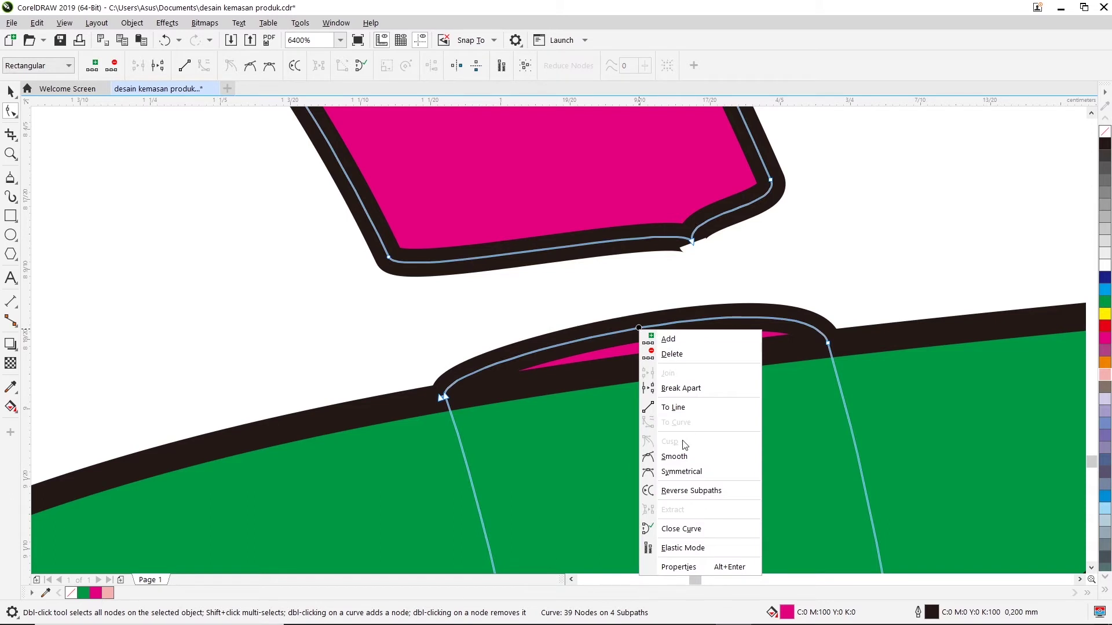
pyautogui.click(649, 331)
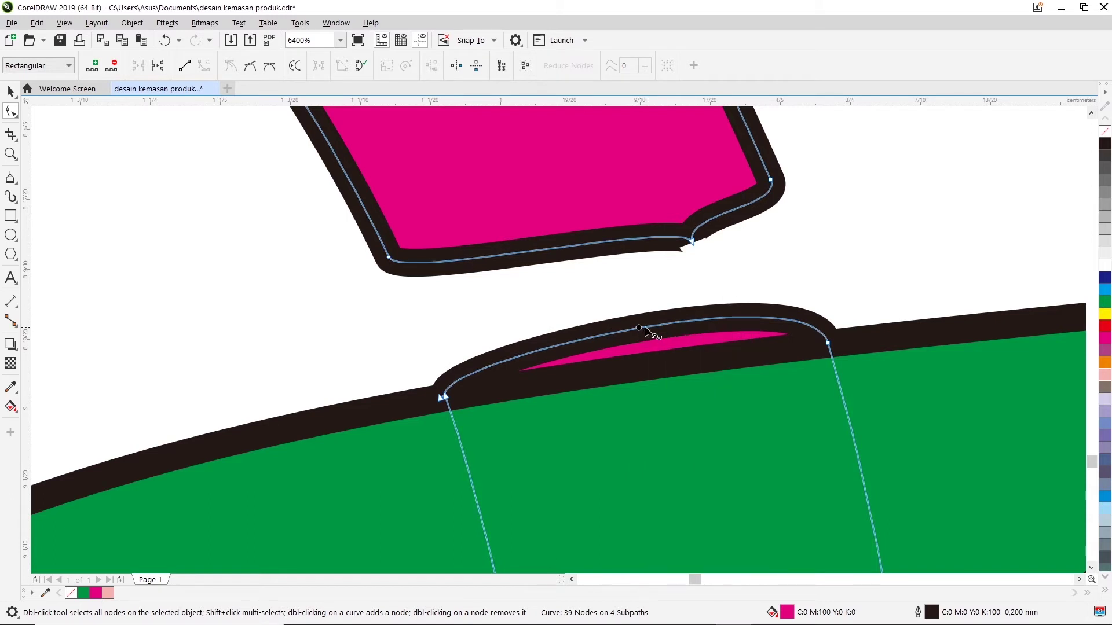
pyautogui.press('Escape')
pyautogui.click(828, 343)
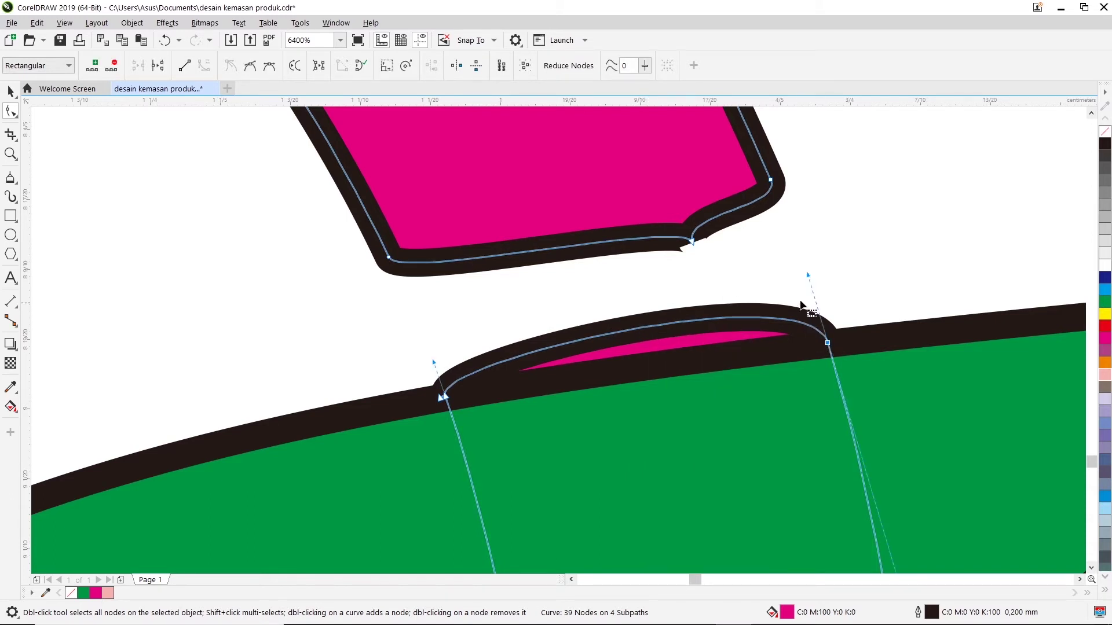
pyautogui.moveTo(809, 278); pyautogui.dragTo(783, 357)
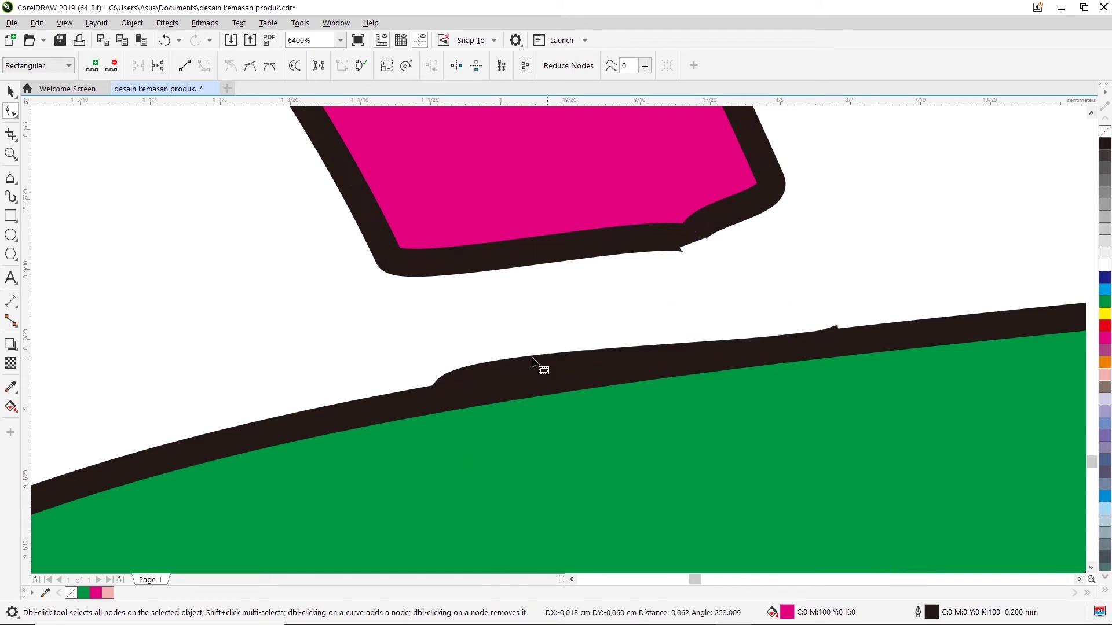
pyautogui.moveTo(442, 368)
pyautogui.mouseDown()
pyautogui.moveTo(721, 370)
pyautogui.moveTo(784, 349)
pyautogui.mouseUp()
pyautogui.scroll(-1, 766, 363)
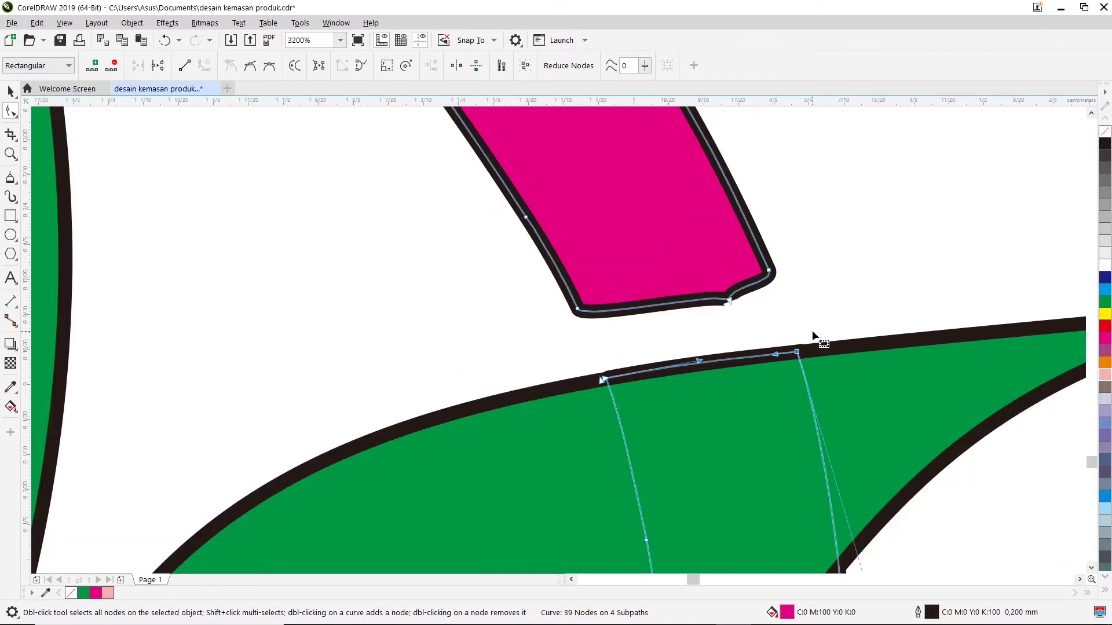
# Delete the stem's bottom notch node, make the lower-left node a cusp, and straighten the bottom edge
pyautogui.scroll(1, 760, 293)
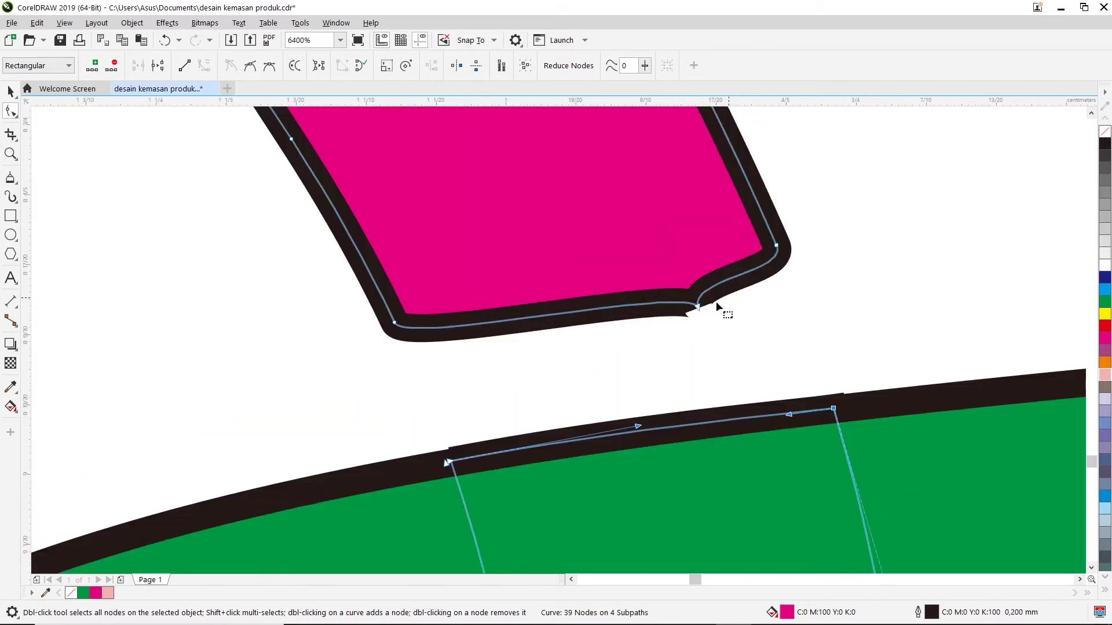
pyautogui.doubleClick(698, 306)
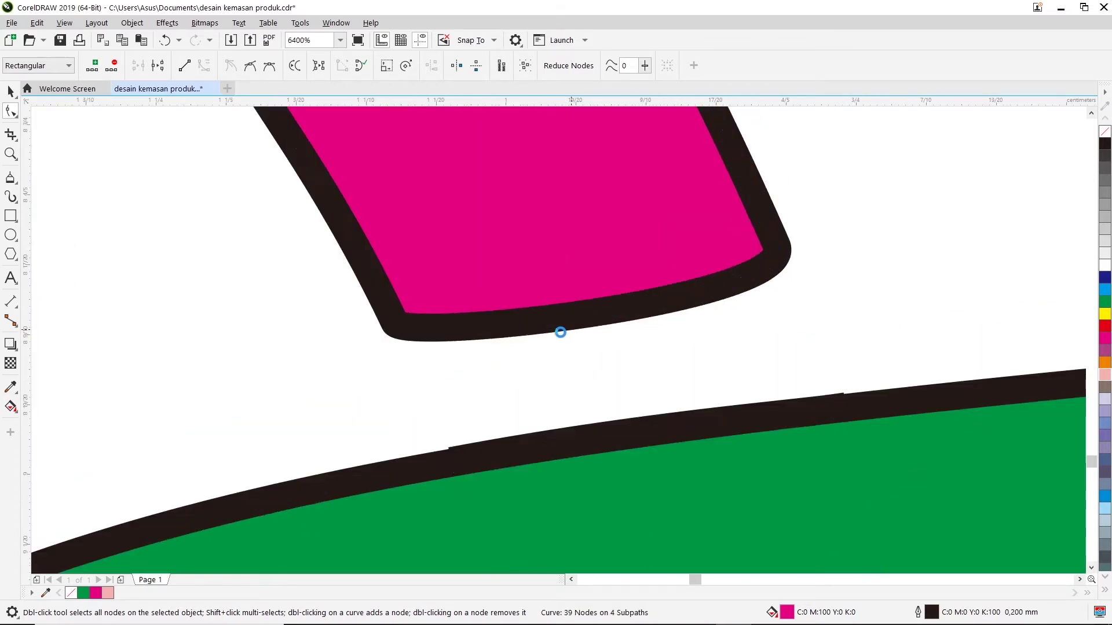
pyautogui.rightClick(777, 245)
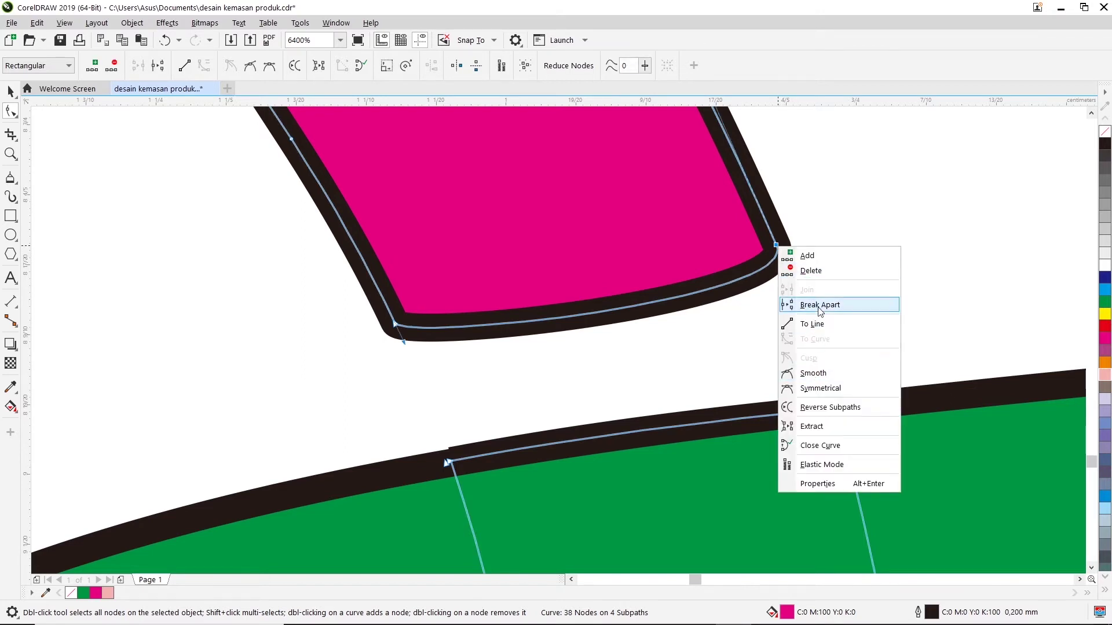
pyautogui.click(398, 329)
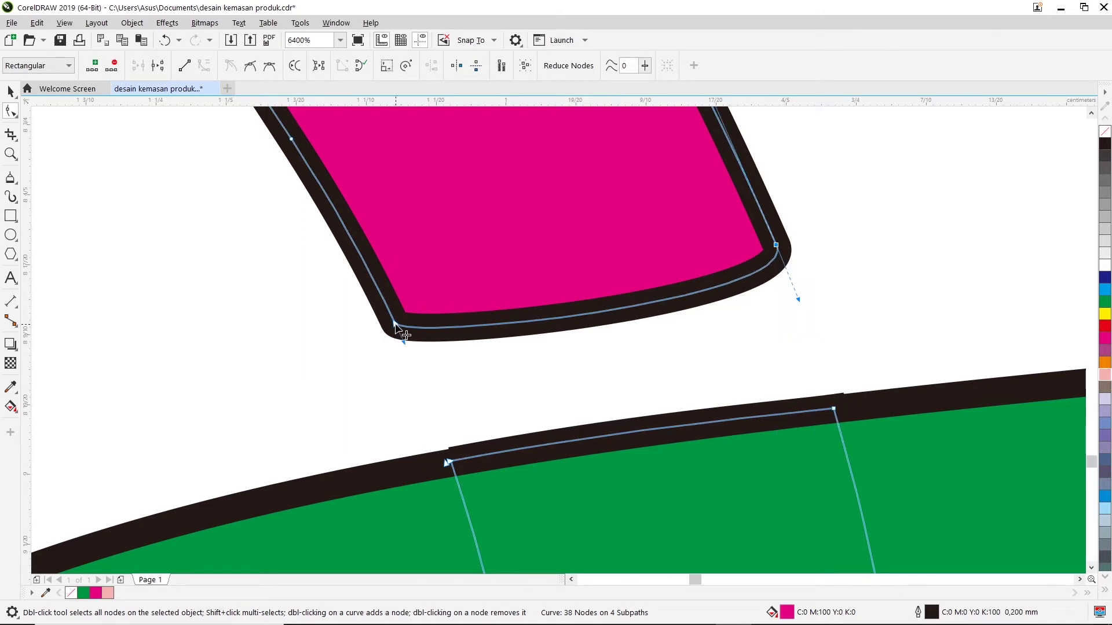
pyautogui.rightClick(395, 326)
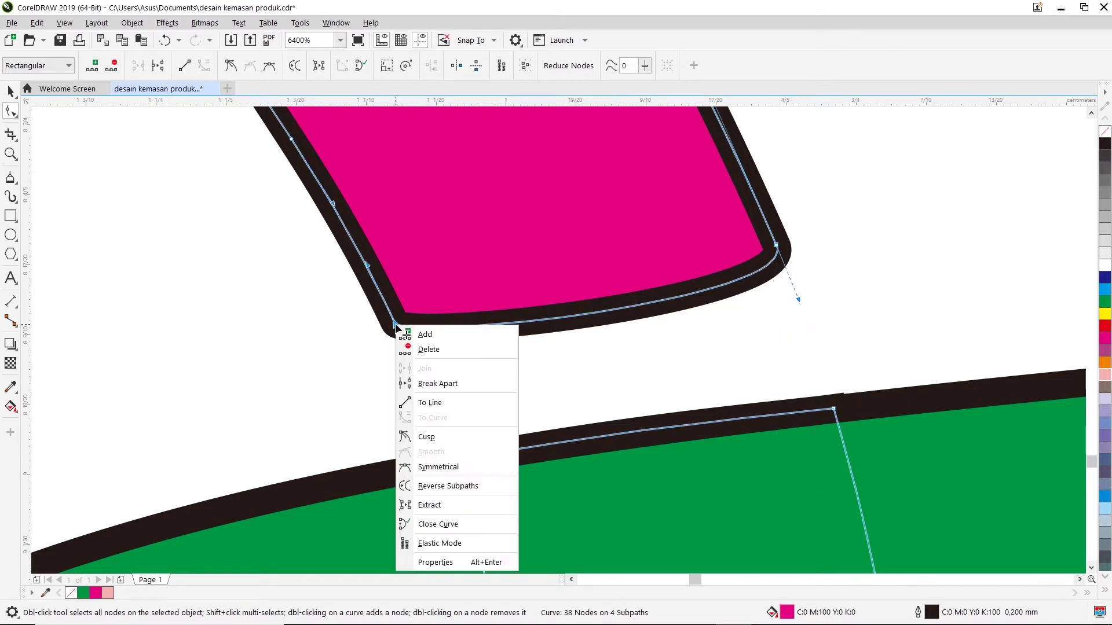
pyautogui.click(423, 436)
pyautogui.moveTo(405, 348); pyautogui.dragTo(595, 282)
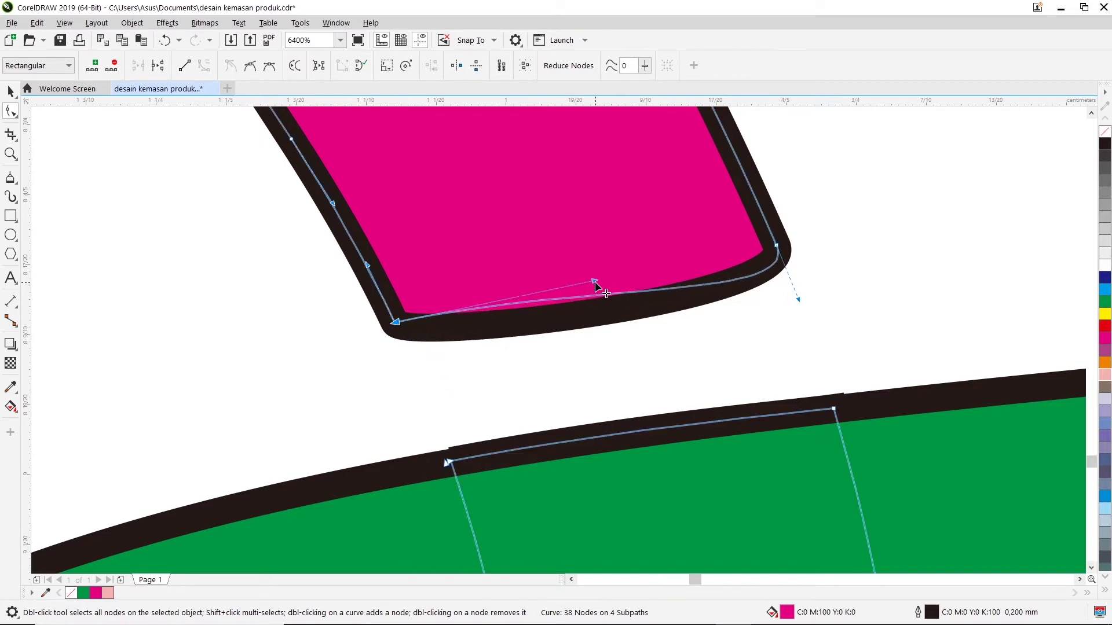
pyautogui.moveTo(798, 302); pyautogui.dragTo(579, 282)
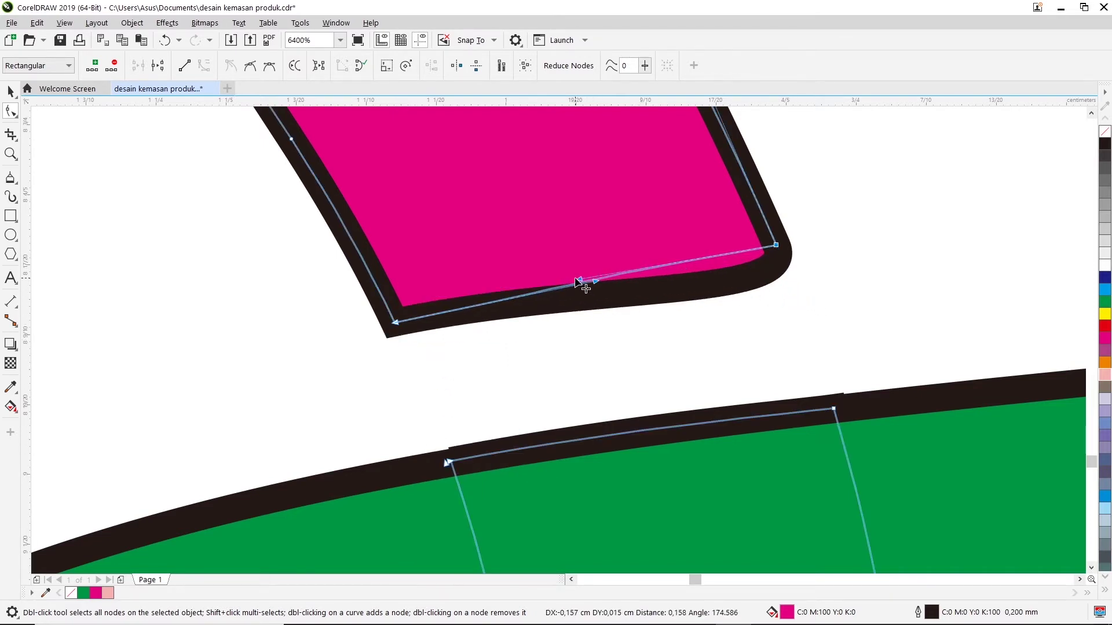
pyautogui.moveTo(730, 286); pyautogui.dragTo(721, 283)
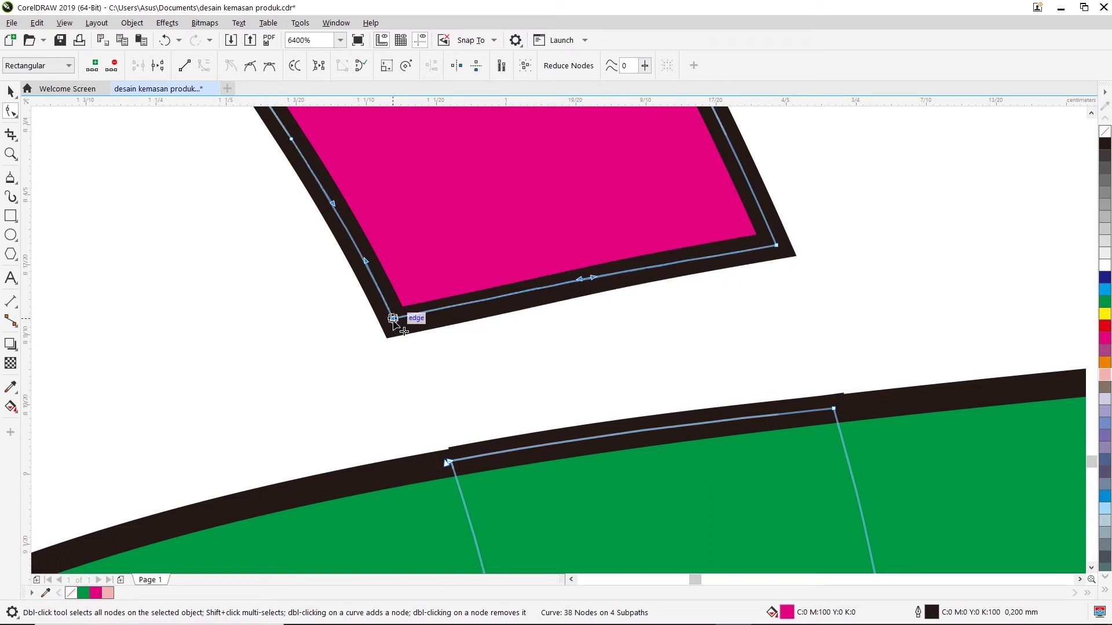
# Nudge the pink piece's bottom-left corner point up and left into precise alignment
pyautogui.moveTo(395, 324); pyautogui.dragTo(391, 317)
pyautogui.click(424, 332)
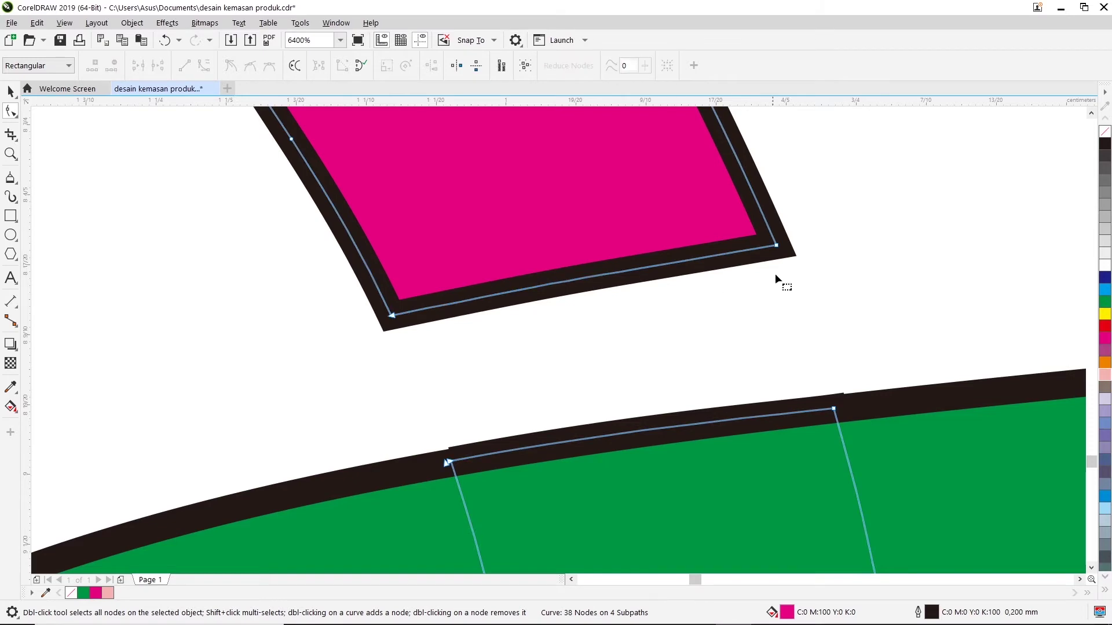
pyautogui.moveTo(392, 316); pyautogui.dragTo(393, 309)
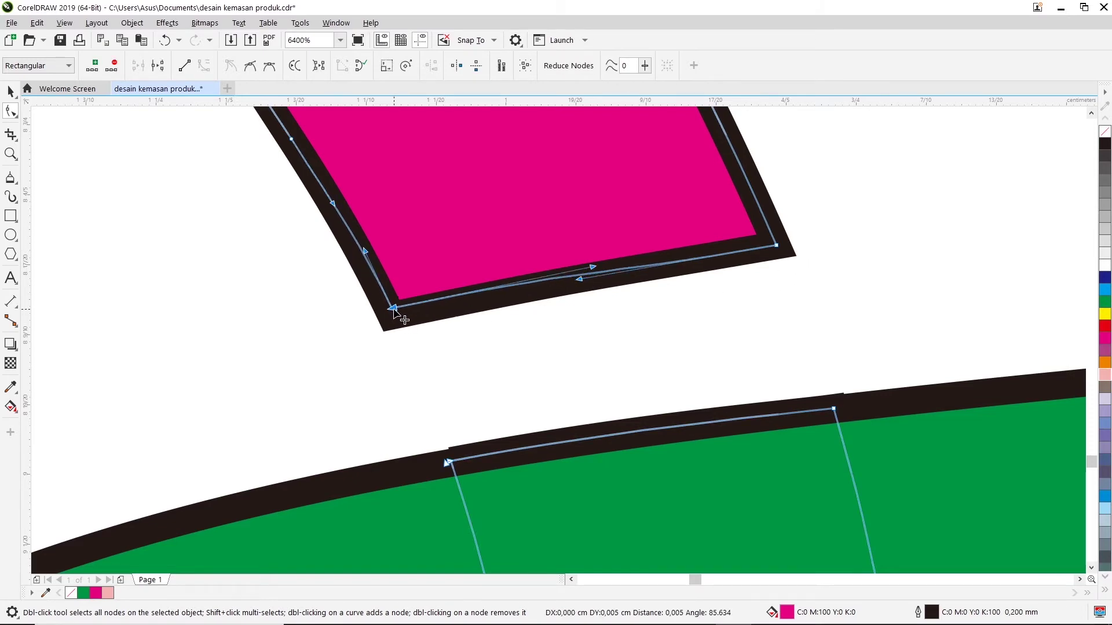
pyautogui.scroll(-3, 394, 308)
pyautogui.scroll(-3, 396, 313)
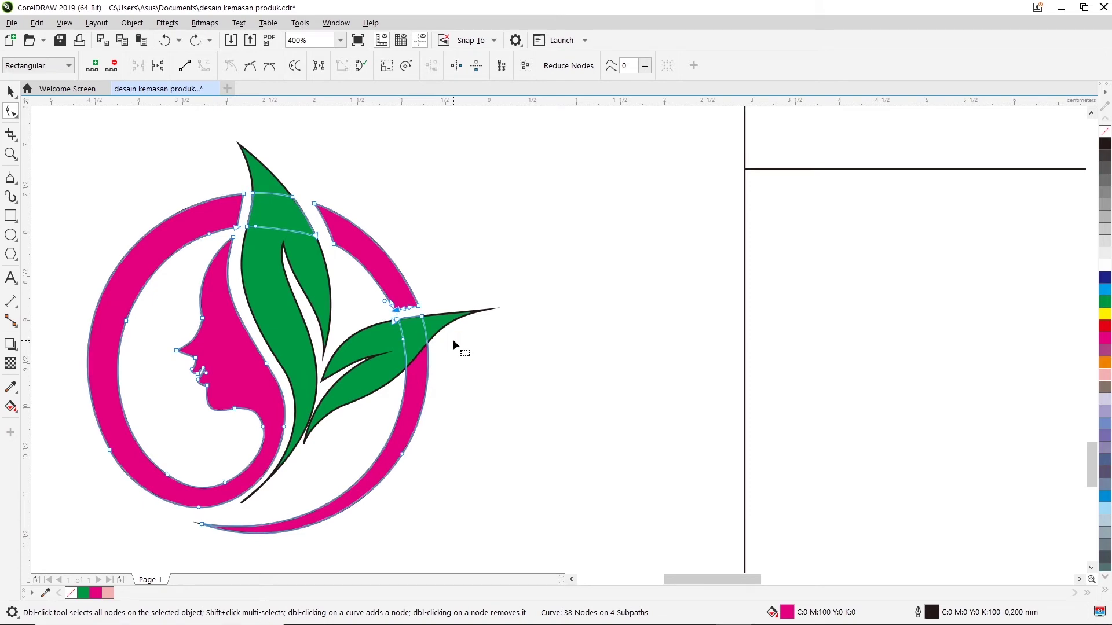
pyautogui.scroll(3, 388, 324)
pyautogui.scroll(2, 388, 323)
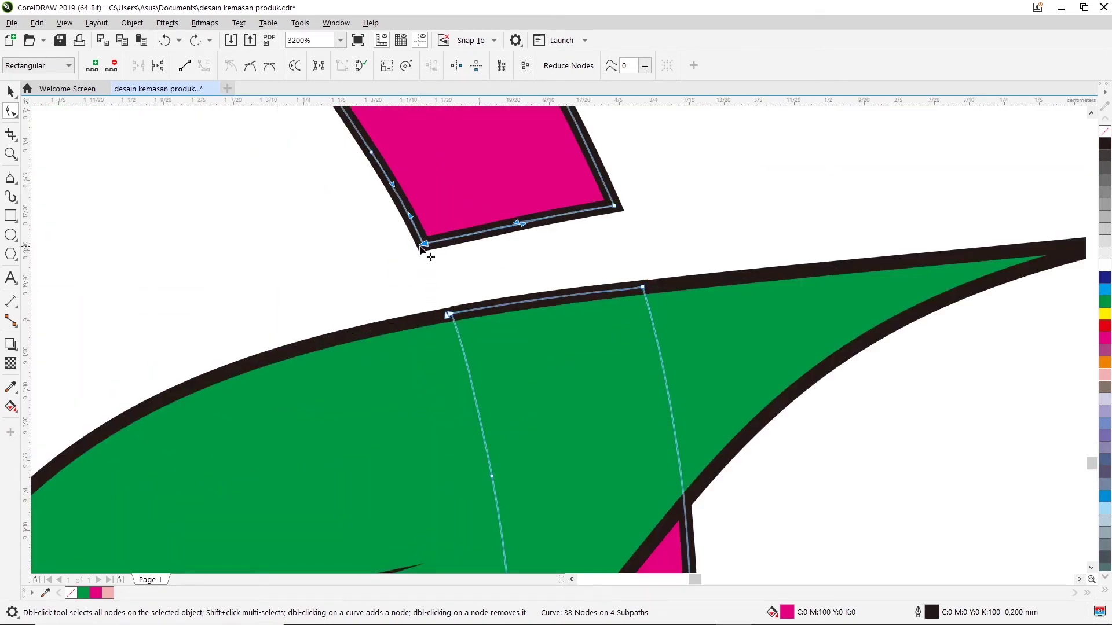
pyautogui.scroll(1, 423, 244)
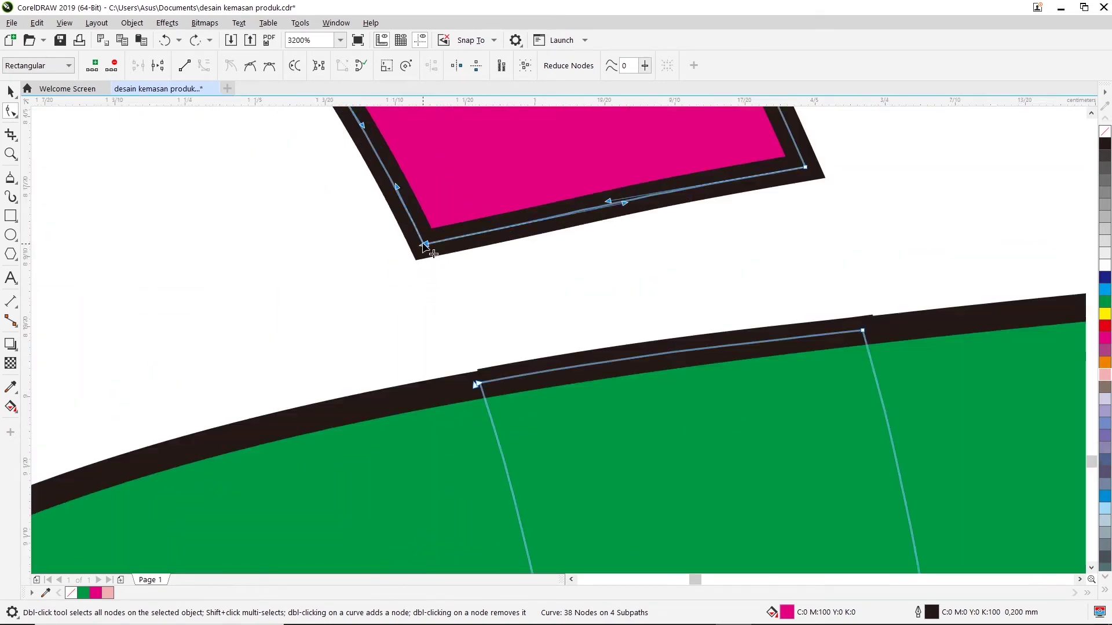
pyautogui.scroll(1, 423, 245)
pyautogui.moveTo(434, 248); pyautogui.dragTo(425, 235)
# Pull the bottom-right corner point slightly down-right and finish node editing with the Pick tool
pyautogui.scroll(-2, 457, 258)
pyautogui.scroll(-1, 457, 255)
pyautogui.scroll(1, 457, 255)
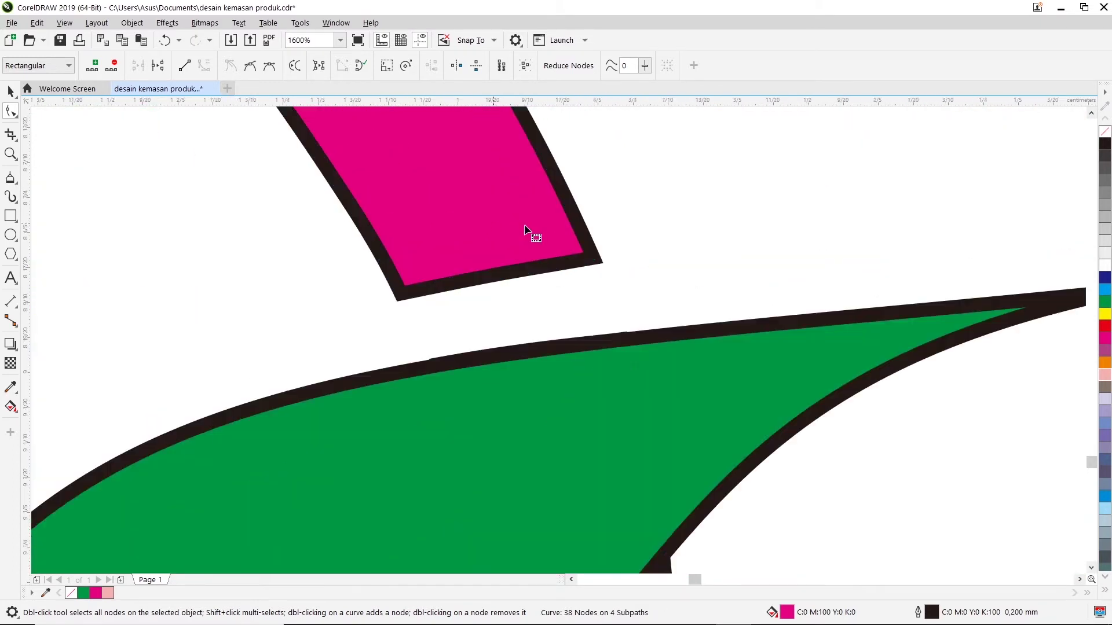
pyautogui.scroll(1, 524, 224)
pyautogui.moveTo(653, 284); pyautogui.dragTo(653, 295)
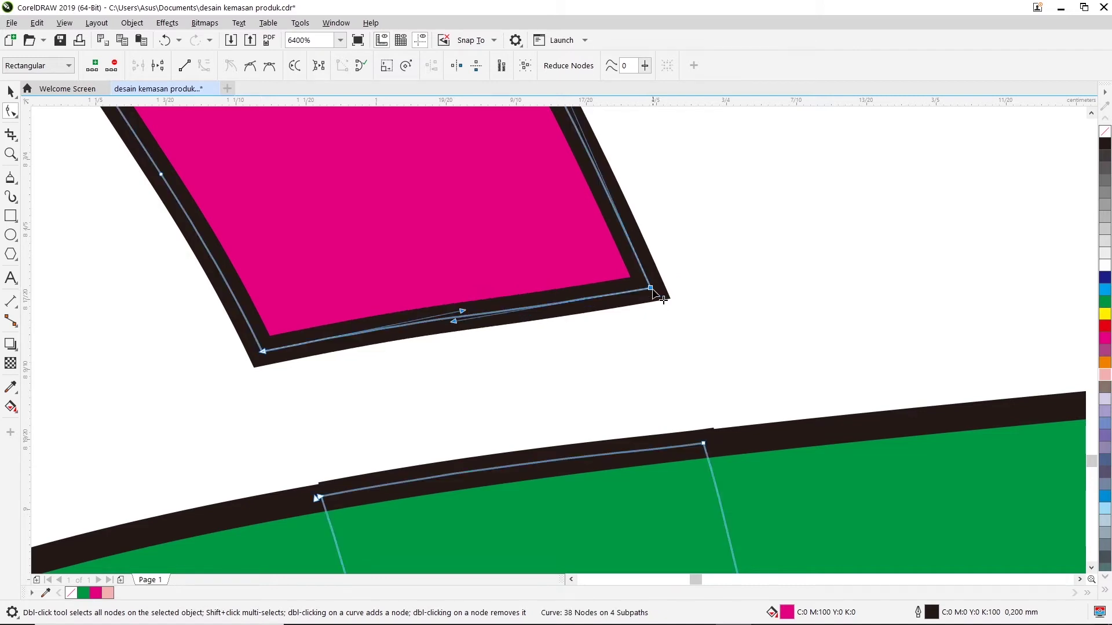
pyautogui.scroll(-1, 662, 298)
pyautogui.scroll(-2, 693, 247)
pyautogui.scroll(-2, 693, 248)
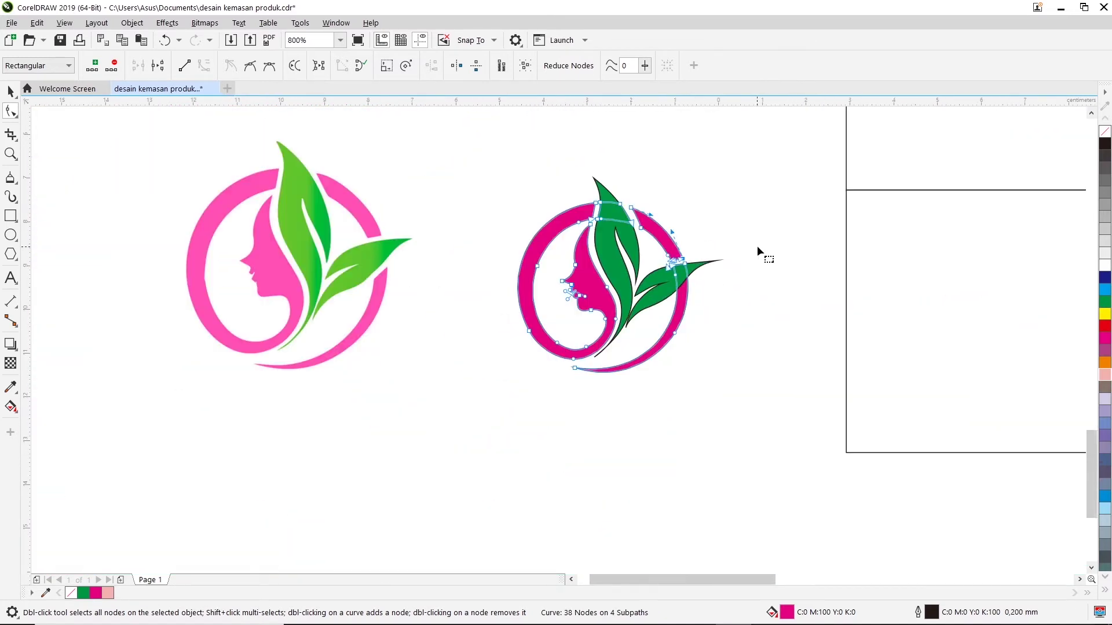
pyautogui.scroll(1, 663, 318)
pyautogui.scroll(1, 658, 298)
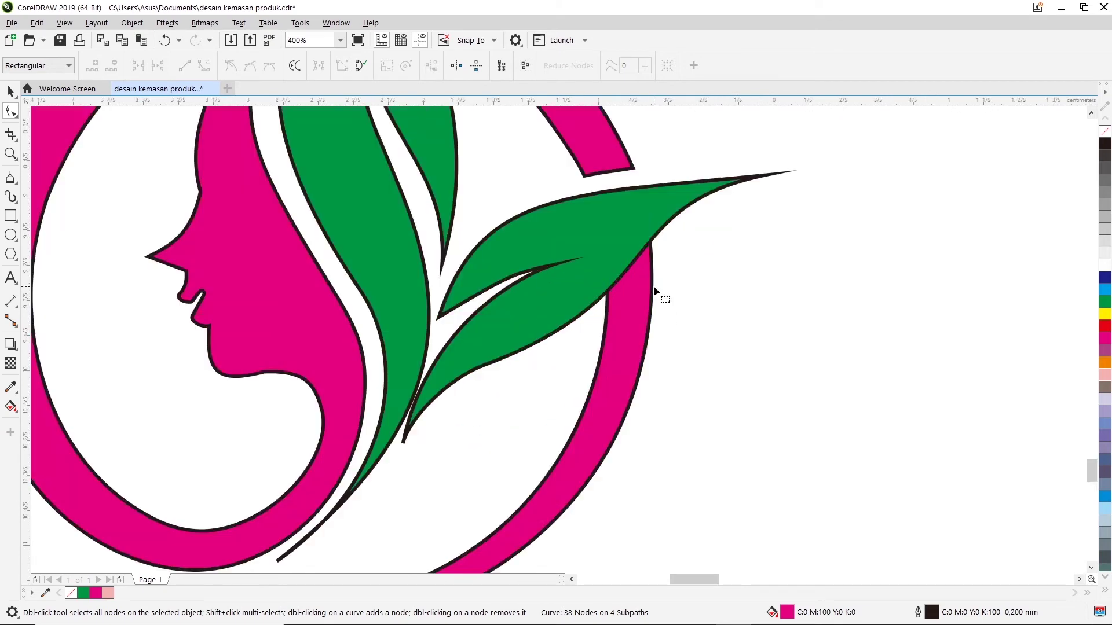
pyautogui.click(728, 295)
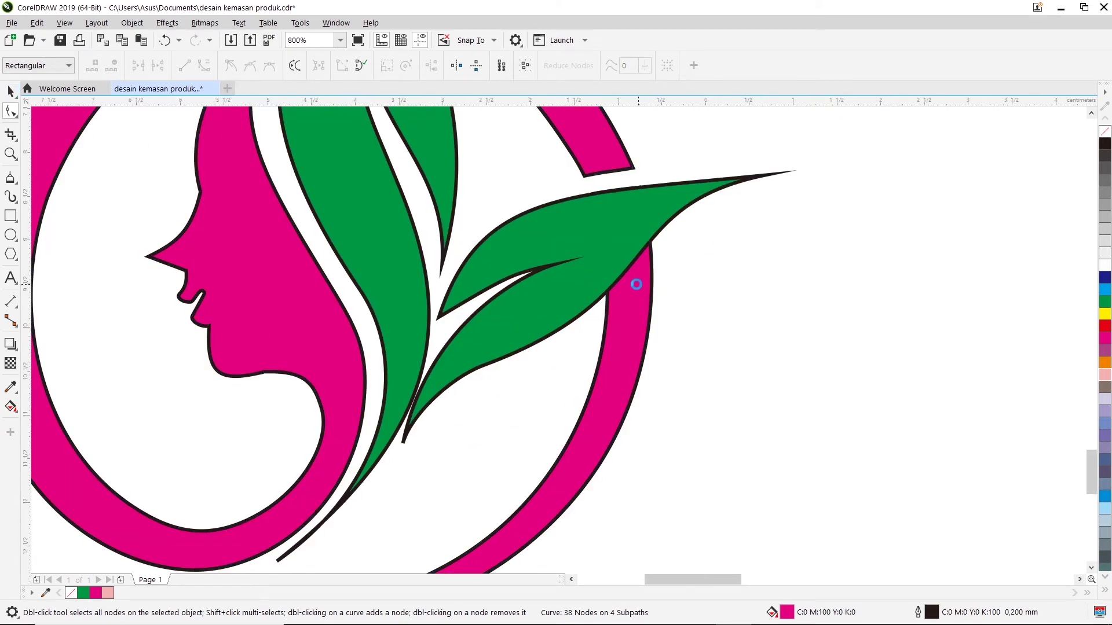
pyautogui.scroll(-1, 637, 281)
pyautogui.press('space')
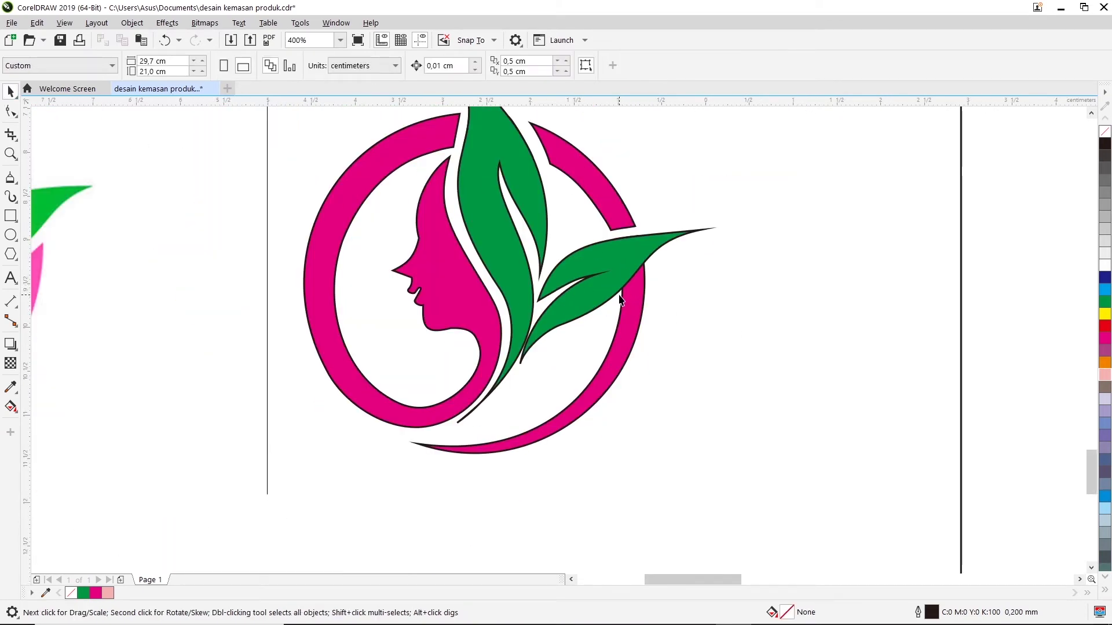
# Pick the pink ring curve with the Shape tool and add a node where the leaf crosses it
pyautogui.scroll(1, 639, 298)
pyautogui.scroll(1, 640, 296)
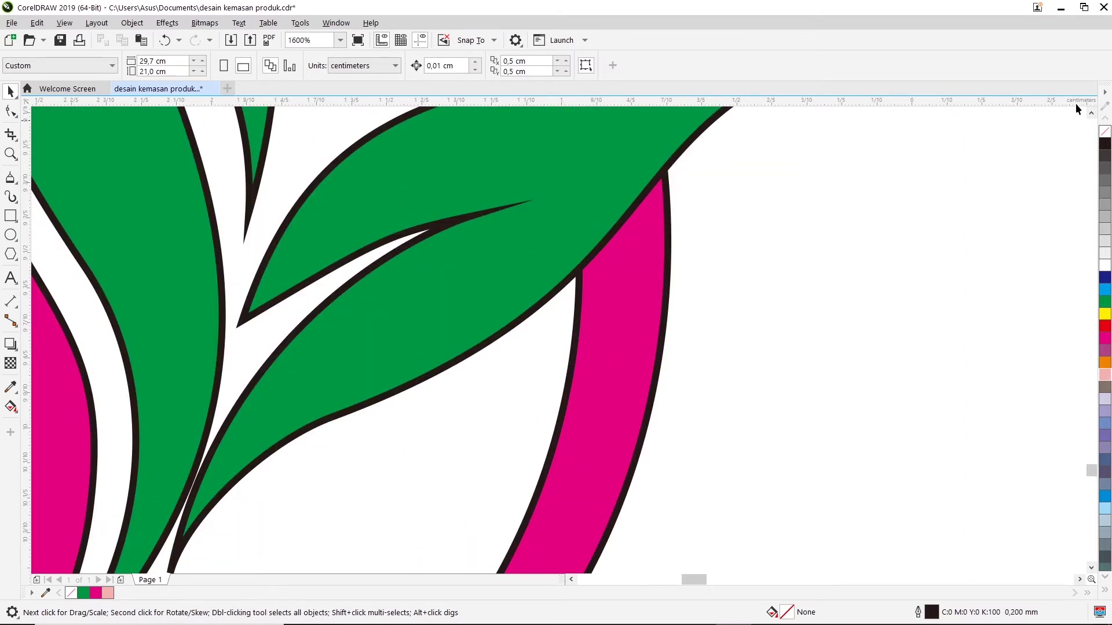
pyautogui.click(1091, 112)
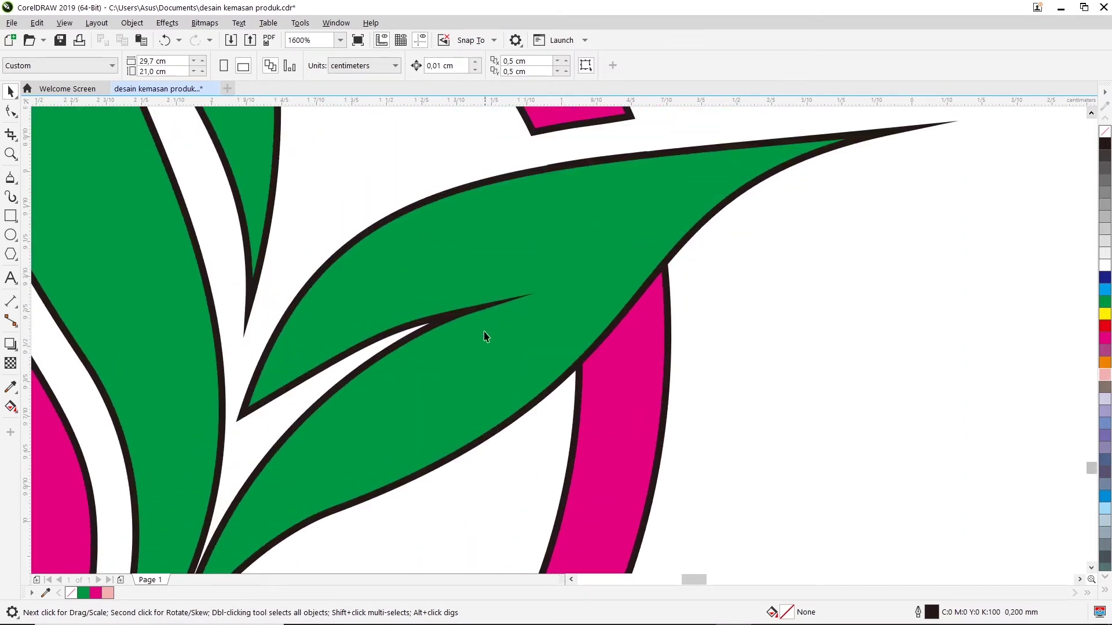
pyautogui.press('space')
pyautogui.click(582, 402)
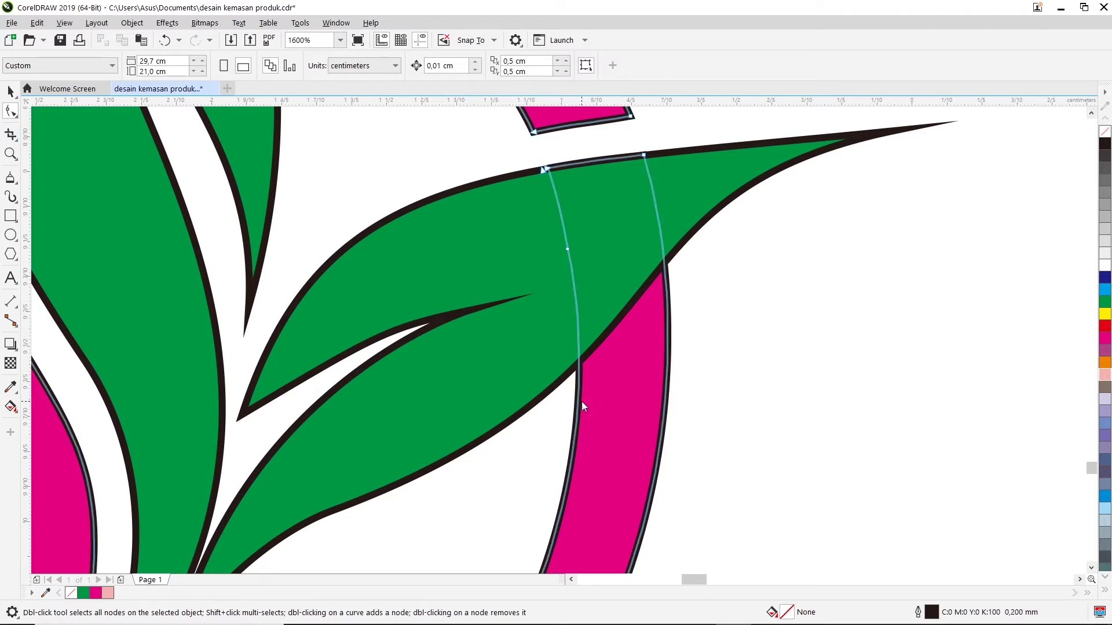
pyautogui.click(668, 335)
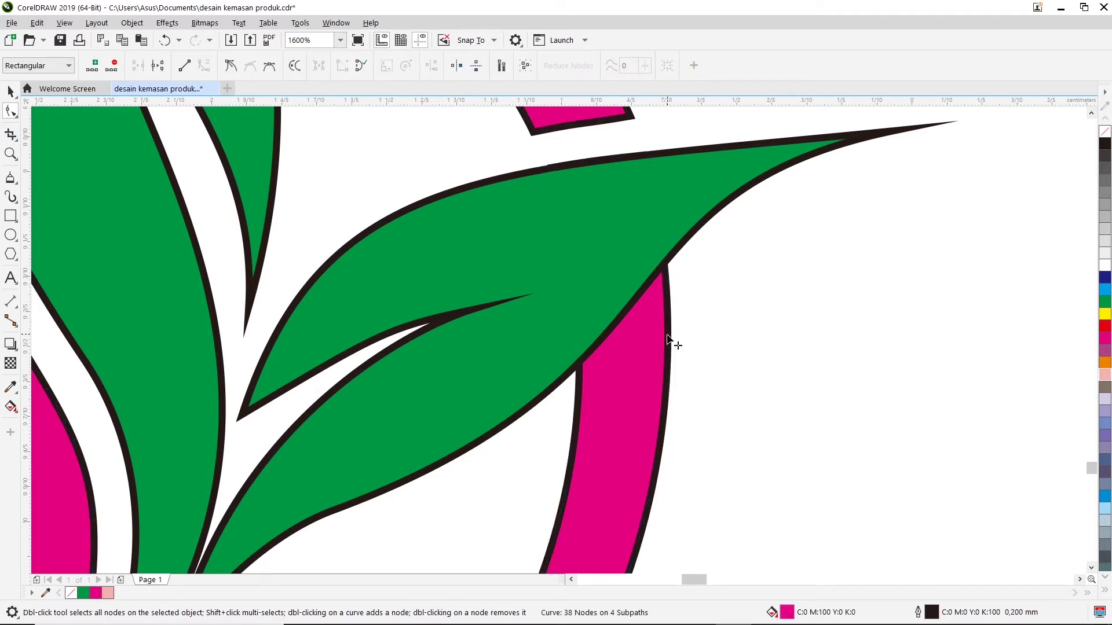
pyautogui.click(580, 414)
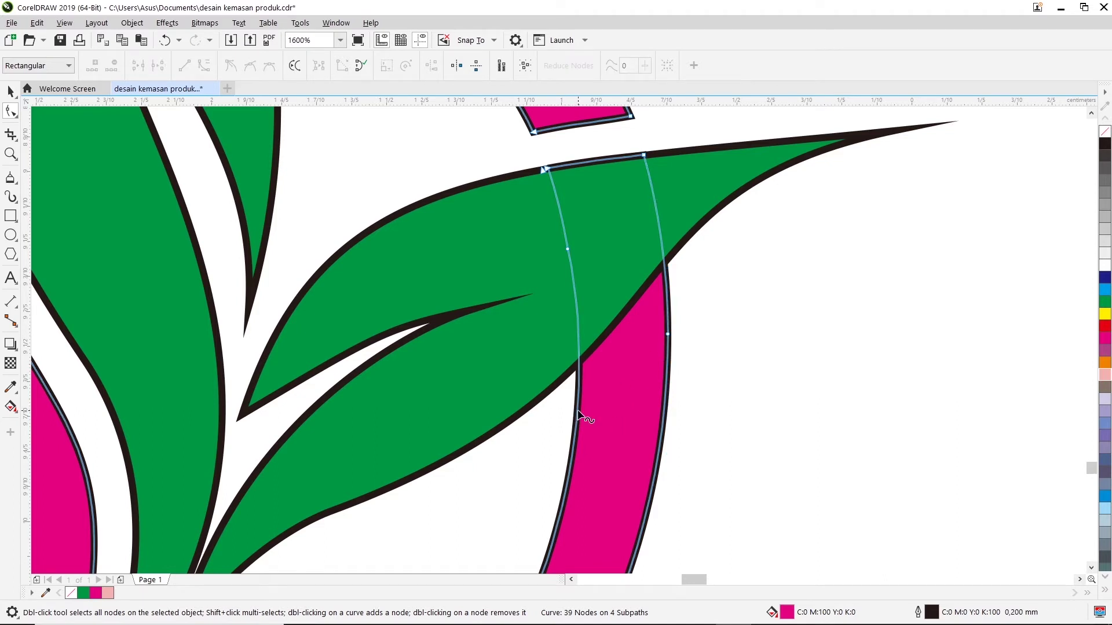
pyautogui.doubleClick(578, 412)
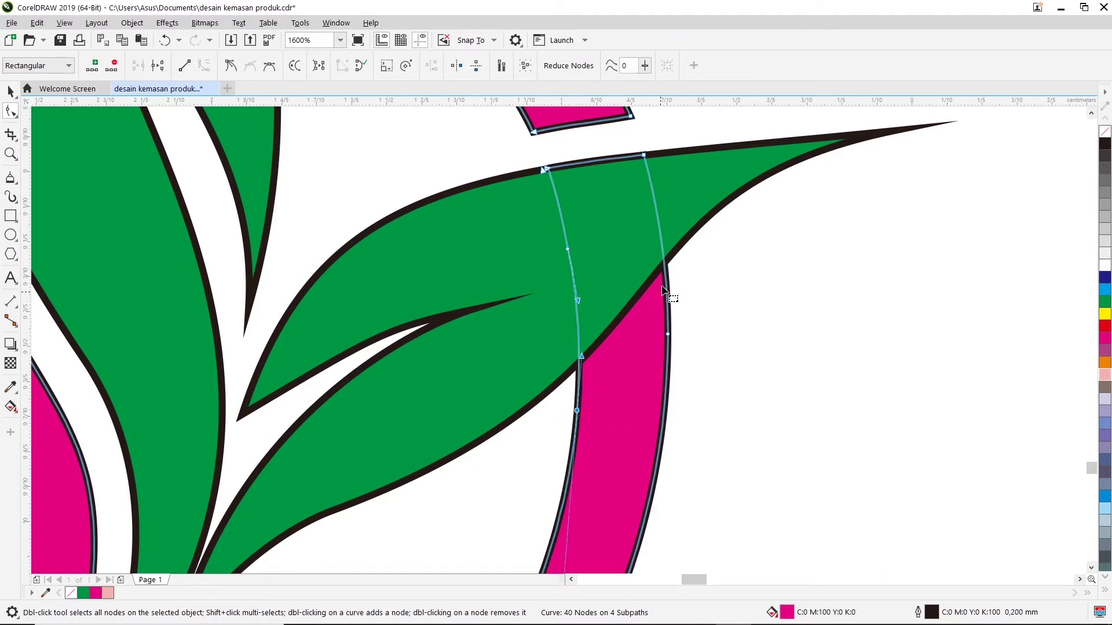
# Break the ring's path apart at the leaf's upper crossing node
pyautogui.click(665, 266)
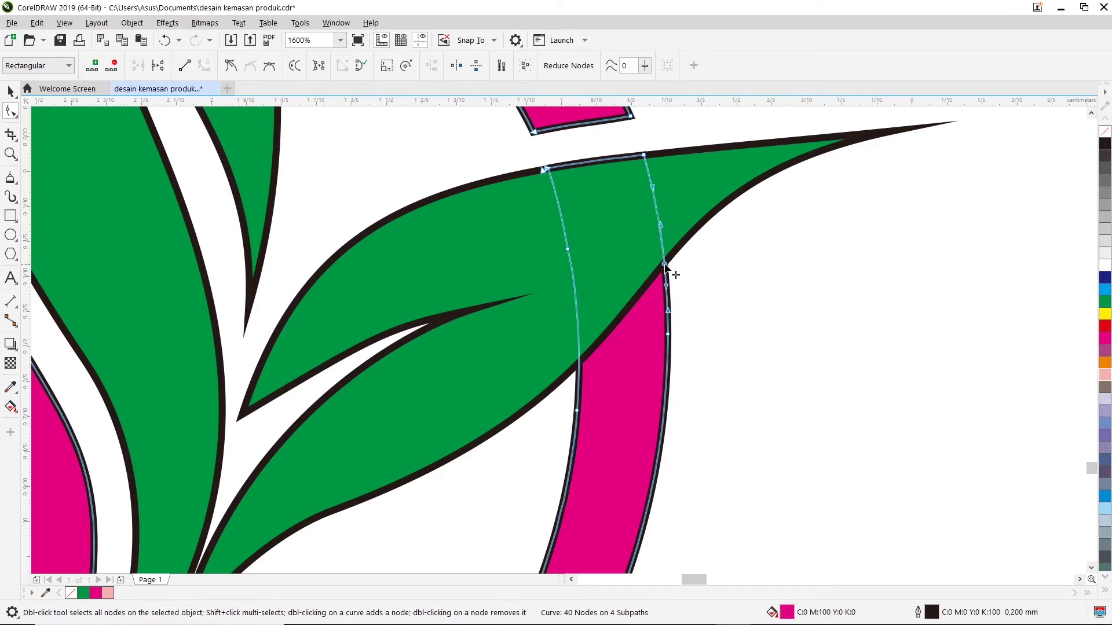
pyautogui.click(579, 363)
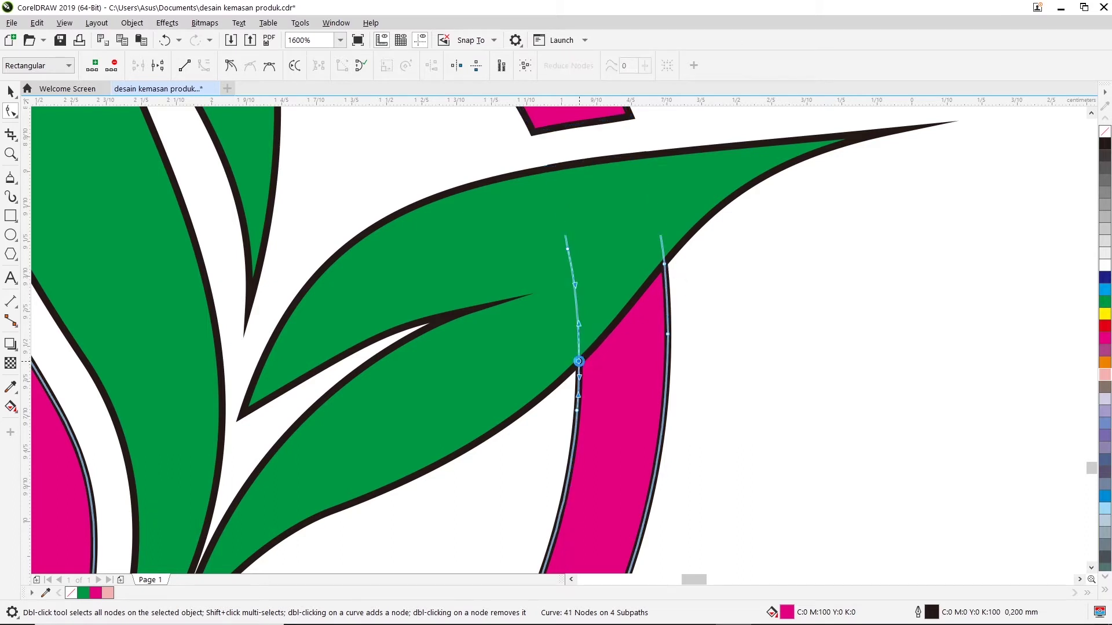
pyautogui.rightClick(667, 298)
pyautogui.click(733, 356)
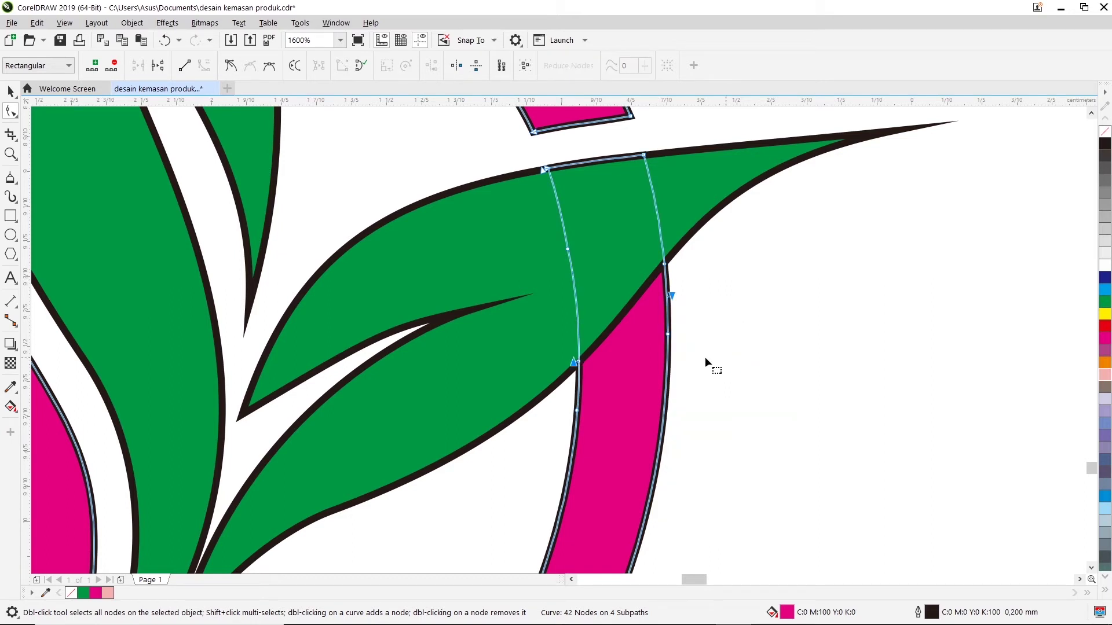
pyautogui.click(579, 386)
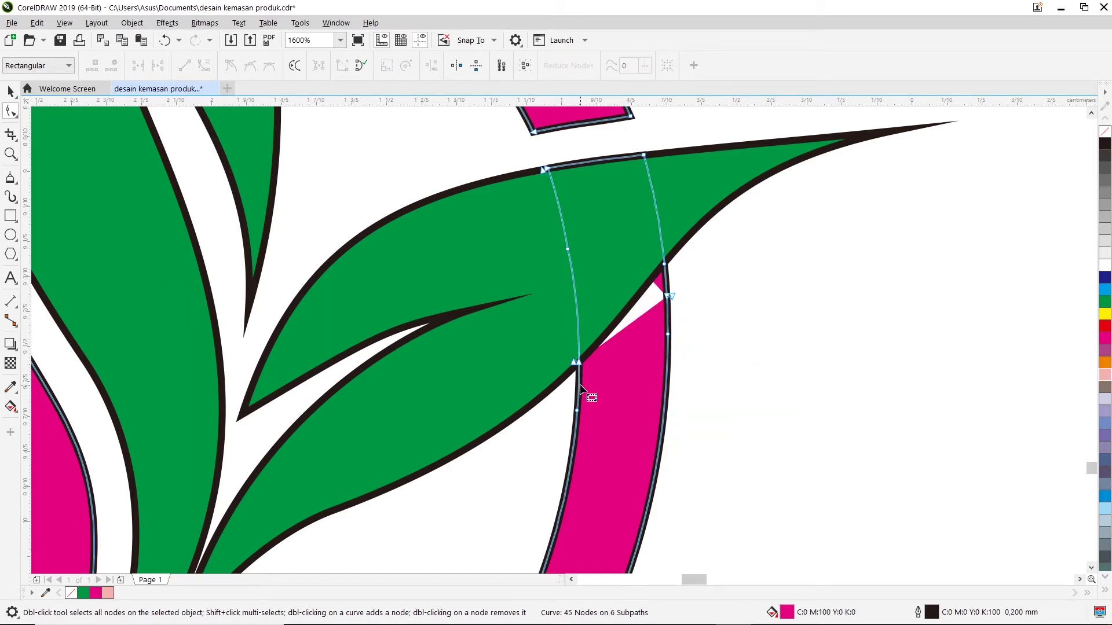
# Break the ring apart at the leaf-edge node too and pull the freed end left into the leaf
pyautogui.click(578, 389)
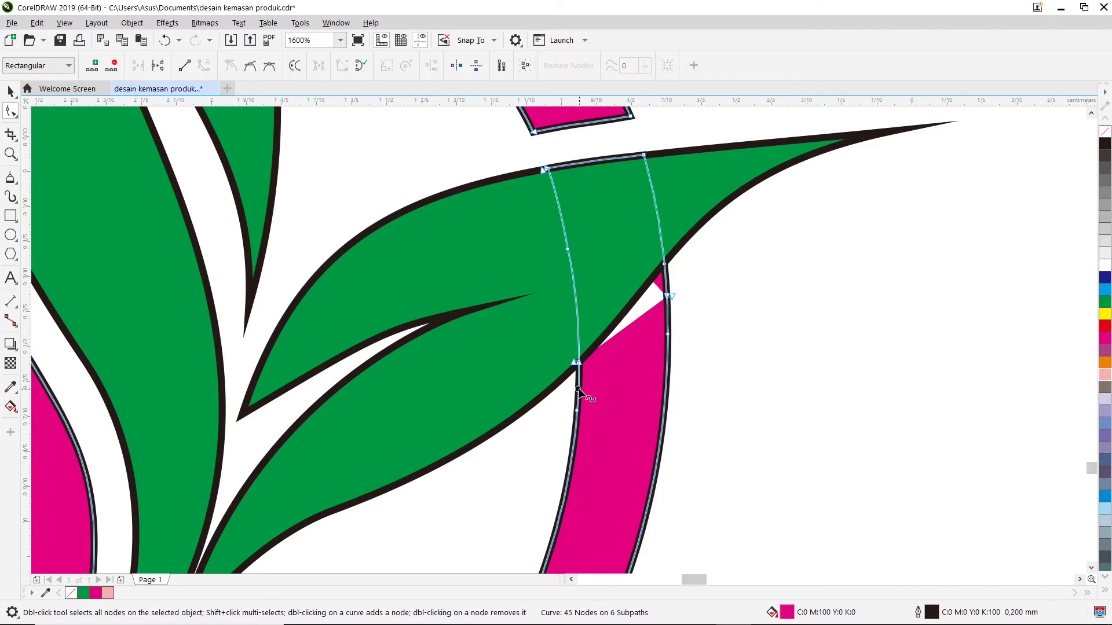
pyautogui.rightClick(578, 389)
pyautogui.click(643, 201)
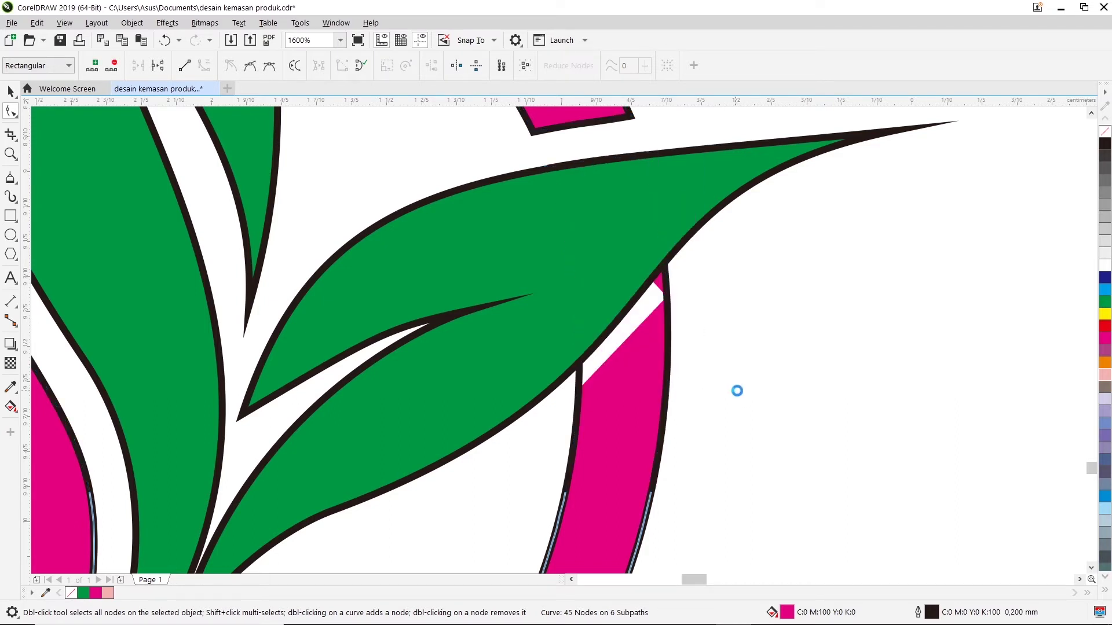
pyautogui.click(649, 289)
pyautogui.moveTo(653, 287); pyautogui.dragTo(620, 280)
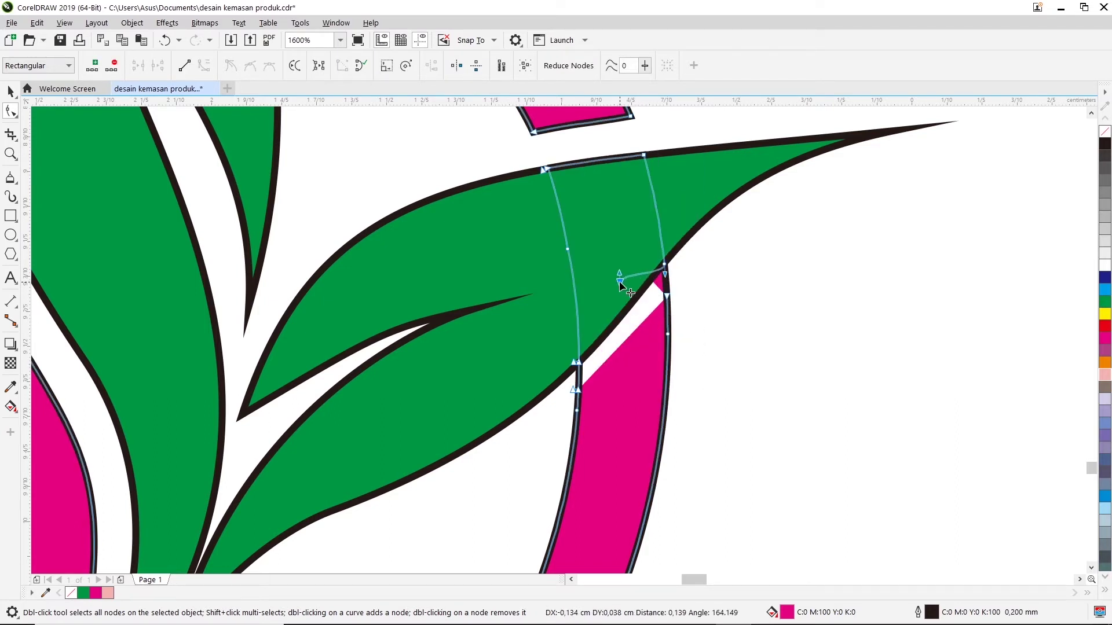
# Trial-drag the ring's end points beside the leaf to reshape the pink outline
pyautogui.click(578, 363)
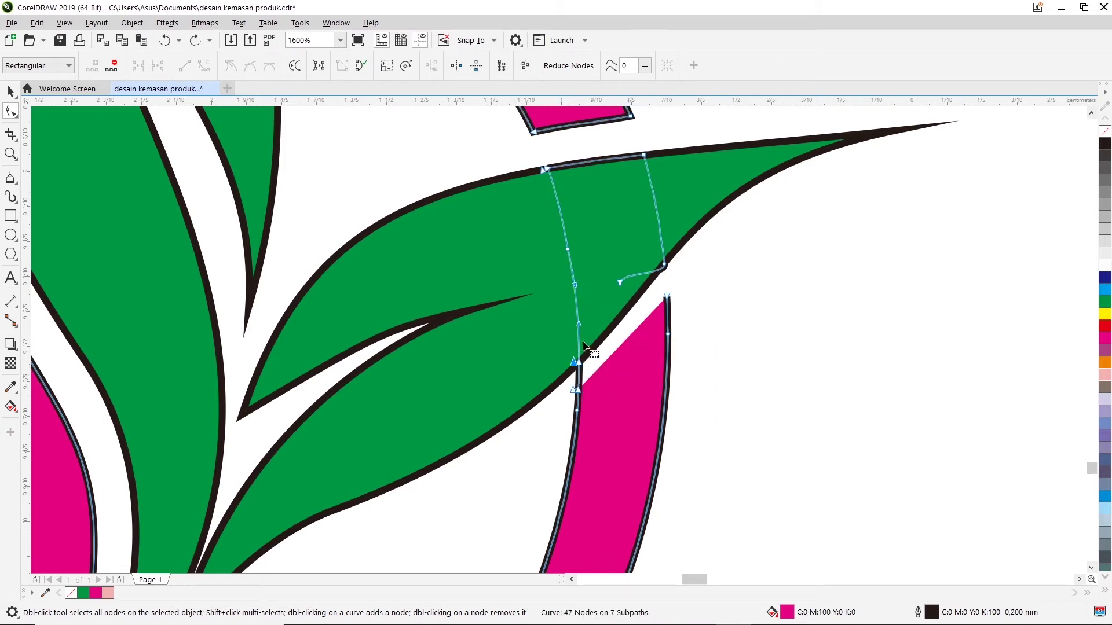
pyautogui.moveTo(579, 364); pyautogui.dragTo(628, 366)
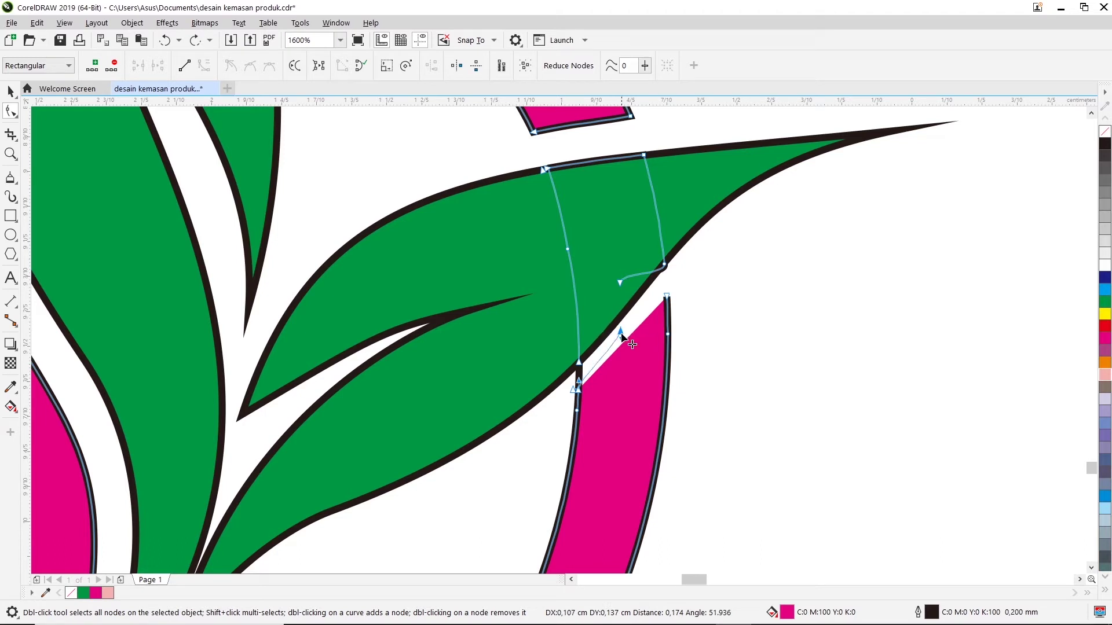
pyautogui.moveTo(628, 366)
pyautogui.mouseDown()
pyautogui.moveTo(577, 363)
pyautogui.moveTo(581, 372)
pyautogui.mouseUp()
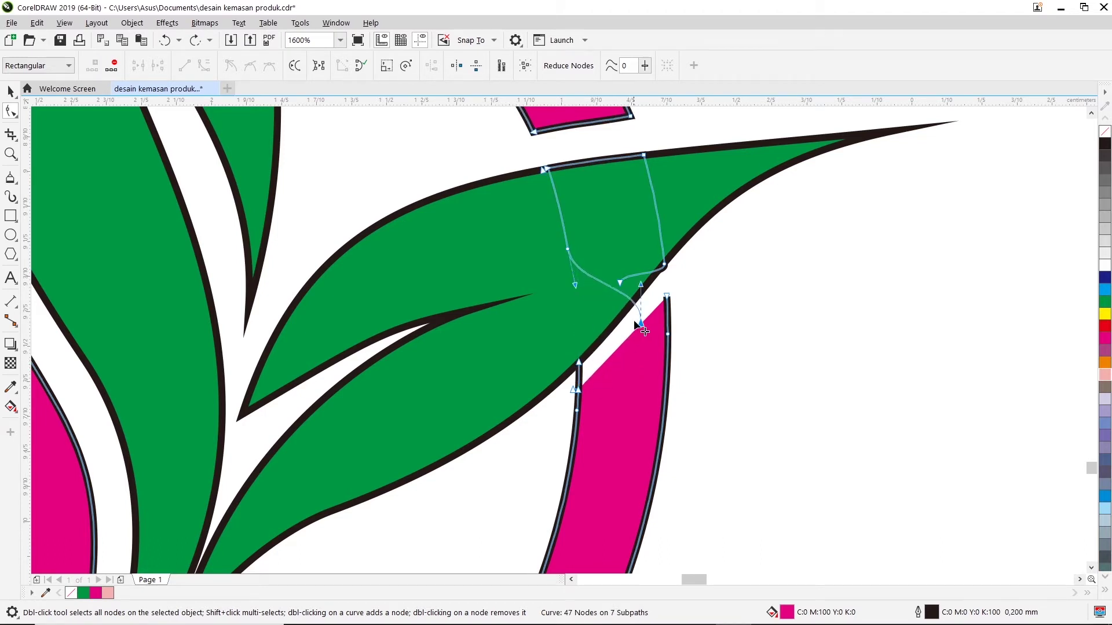
pyautogui.scroll(2, 579, 395)
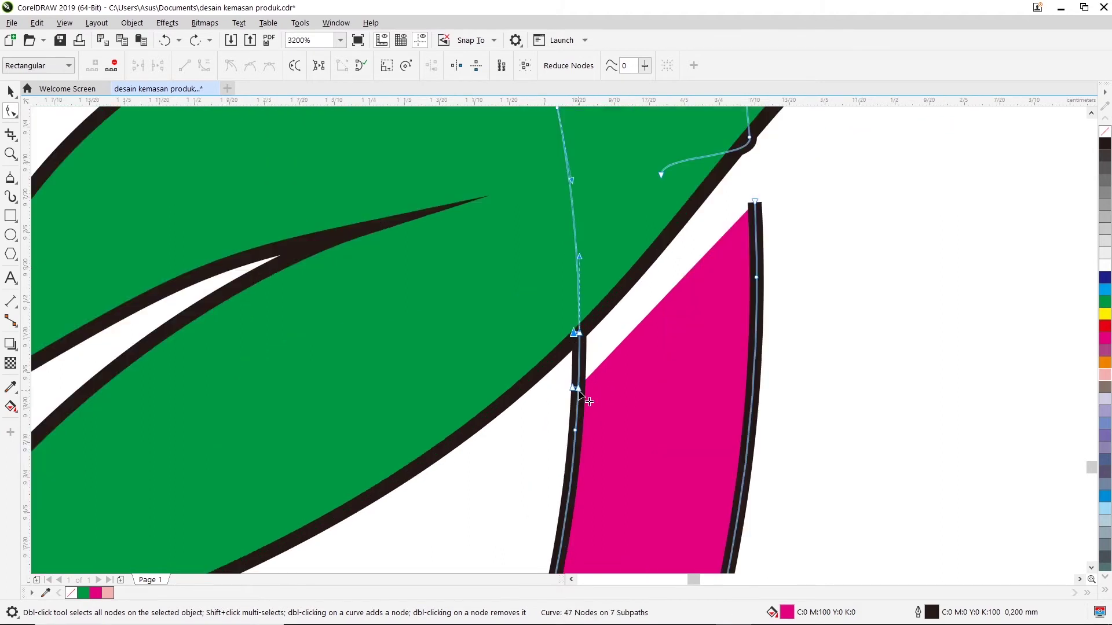
pyautogui.click(590, 364)
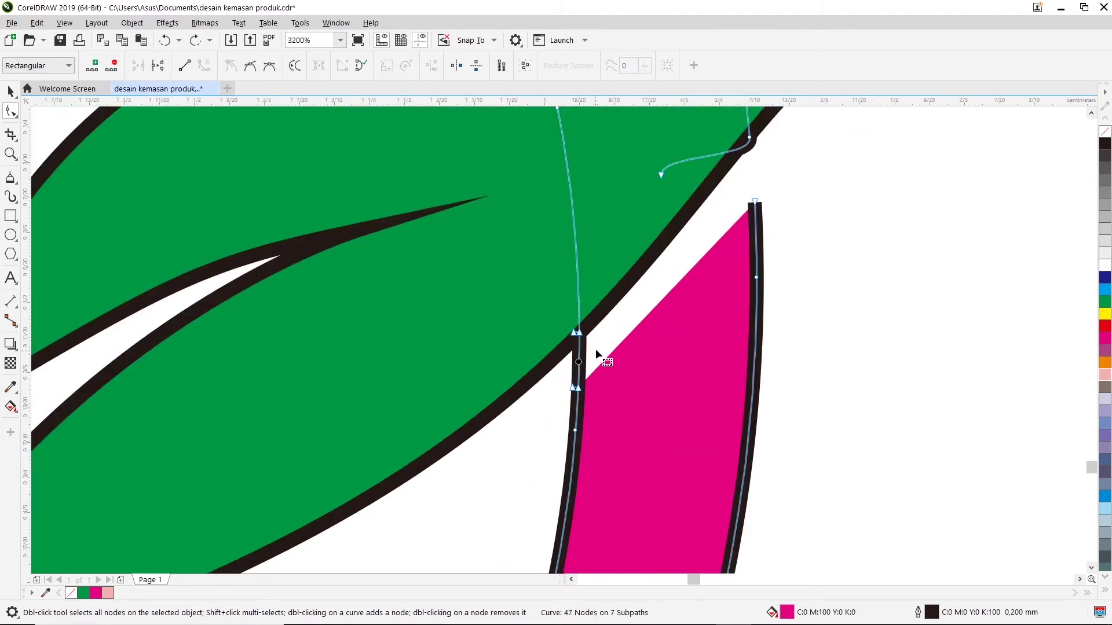
pyautogui.scroll(1, 594, 351)
pyautogui.moveTo(557, 428); pyautogui.dragTo(690, 200)
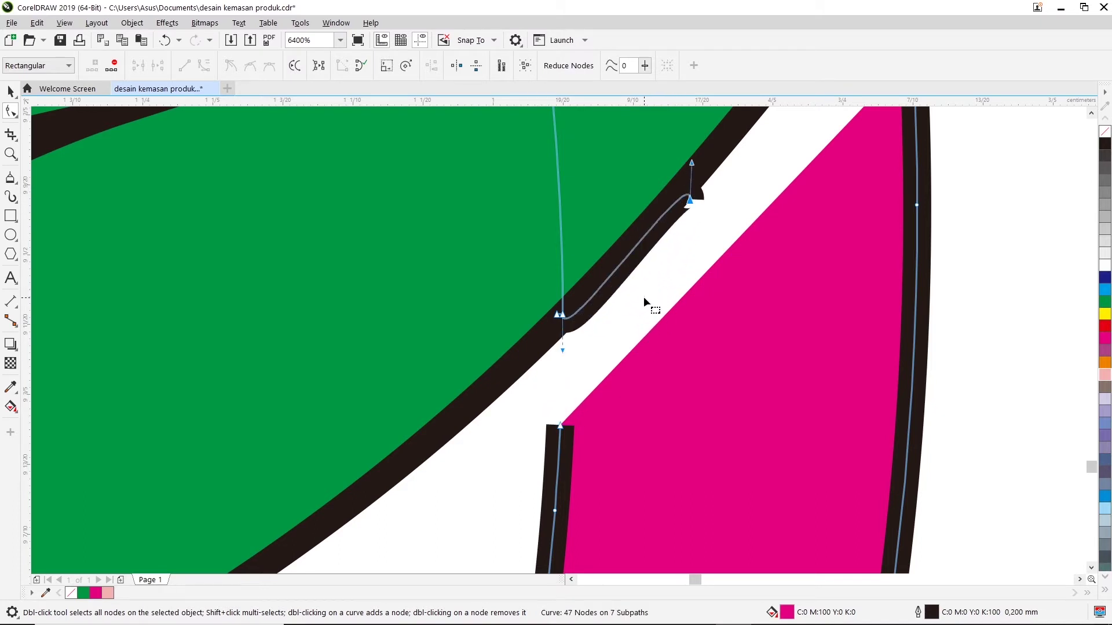
pyautogui.scroll(-1, 644, 300)
pyautogui.moveTo(667, 253); pyautogui.dragTo(696, 205)
# Undo the node and curve edits with Ctrl+Z, restoring the earlier pink outline
pyautogui.click(599, 310)
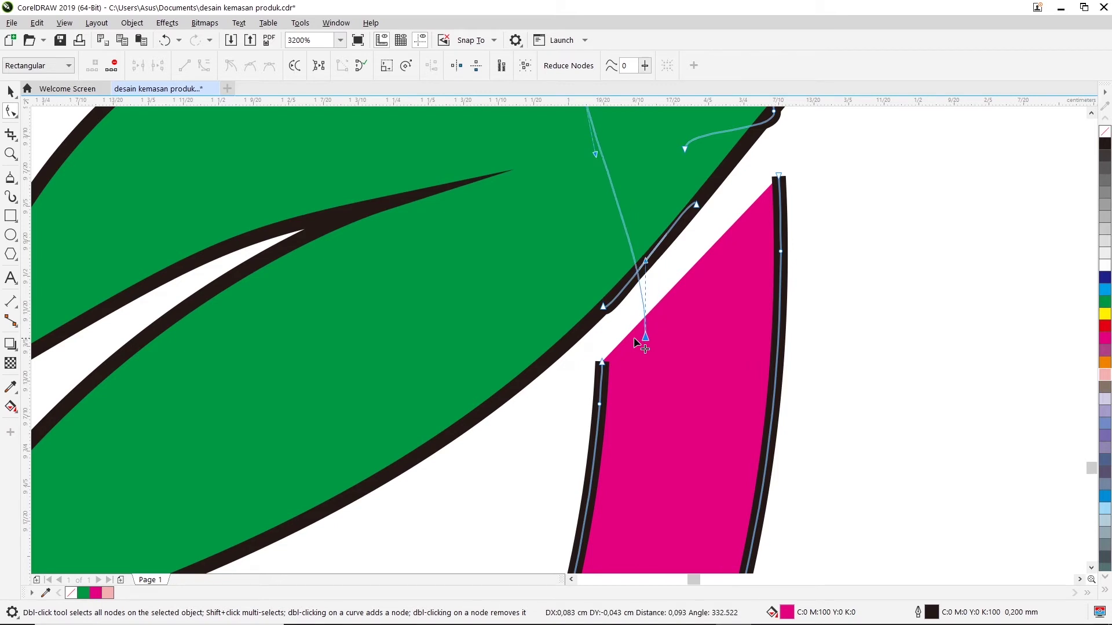
pyautogui.hotkey('ctrl', 'z')
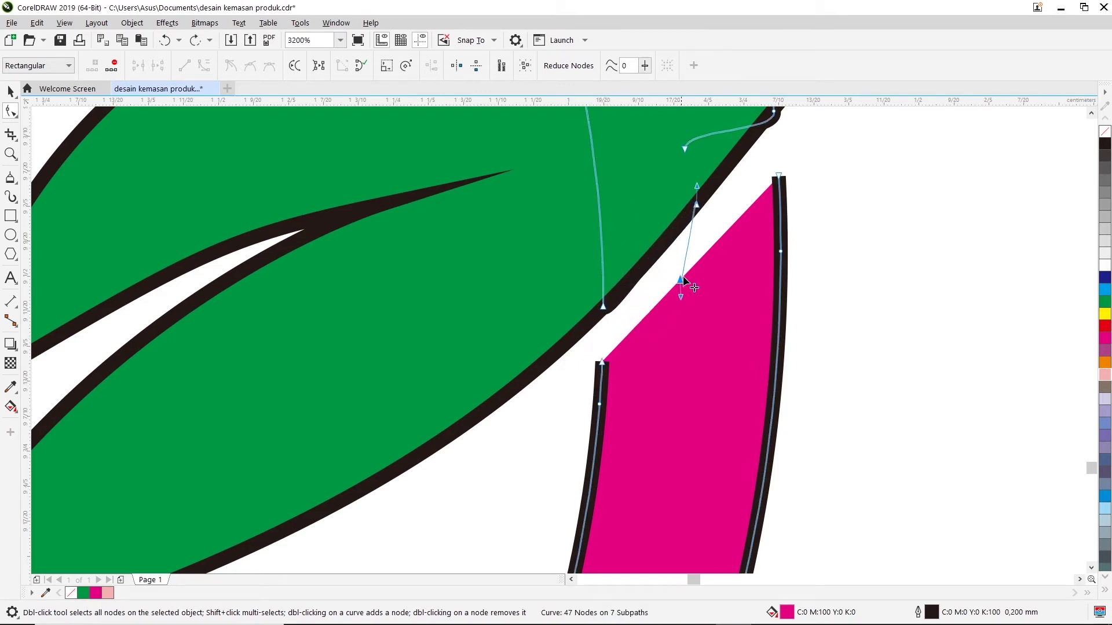
pyautogui.moveTo(605, 309); pyautogui.dragTo(676, 302)
pyautogui.hotkey('ctrl', 'z')
pyautogui.hotkey('ctrl', 'z')
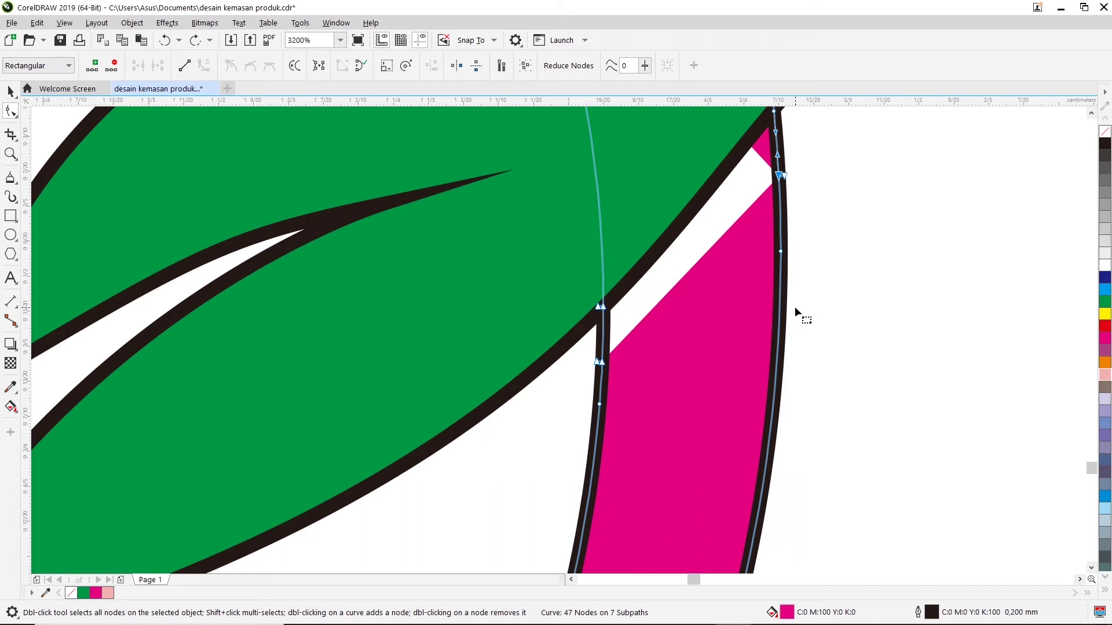
pyautogui.hotkey('ctrl', 'z')
pyautogui.click(603, 345)
pyautogui.rightClick(604, 345)
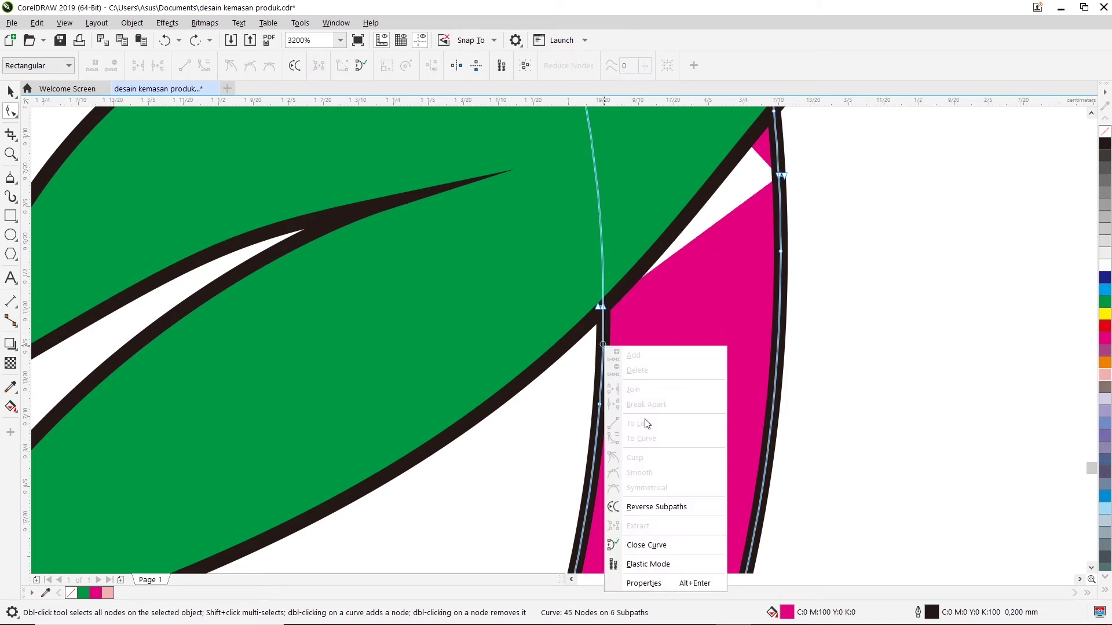
# Try moving the junction node, undo it, then Break Apart the outline at the left-edge node
pyautogui.click(830, 342)
pyautogui.scroll(2, 1080, 124)
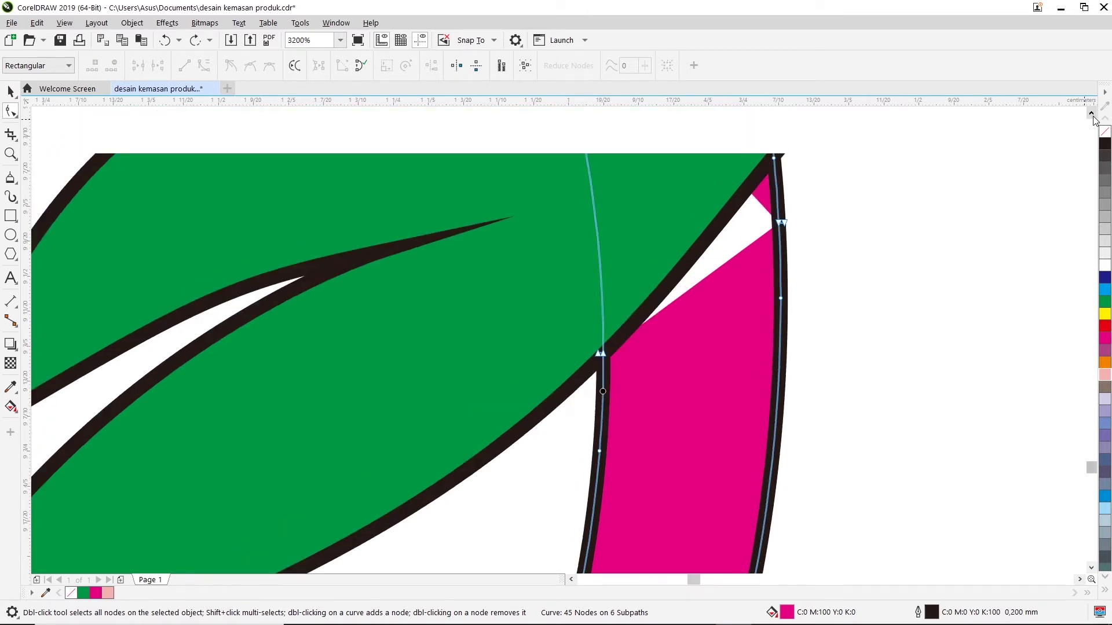
pyautogui.click(614, 363)
pyautogui.moveTo(676, 360); pyautogui.dragTo(704, 360)
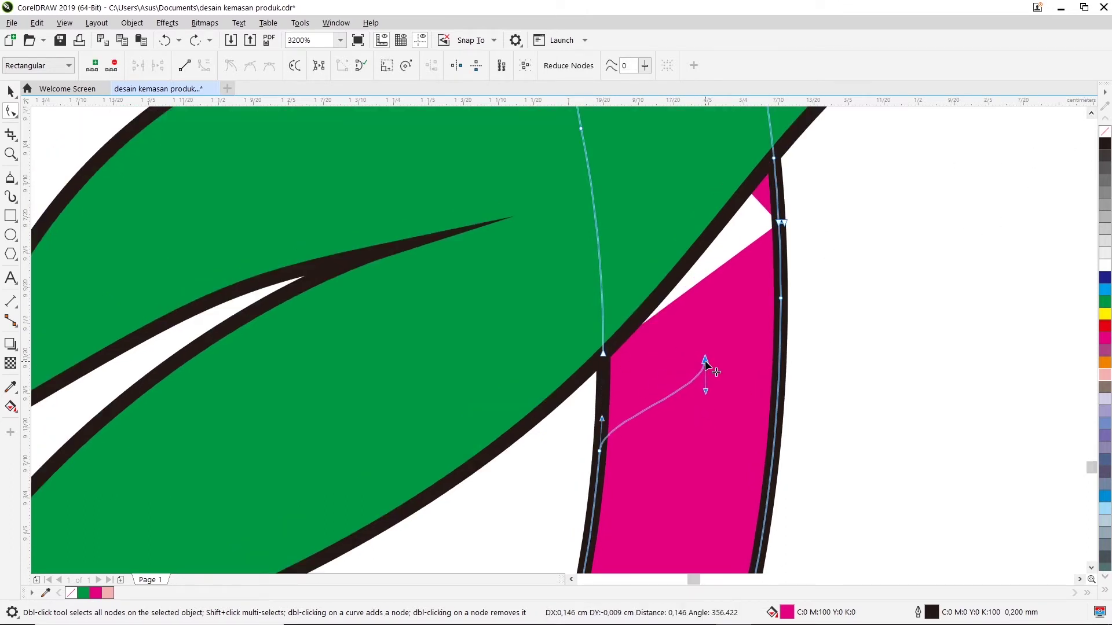
pyautogui.hotkey('ctrl', 'z')
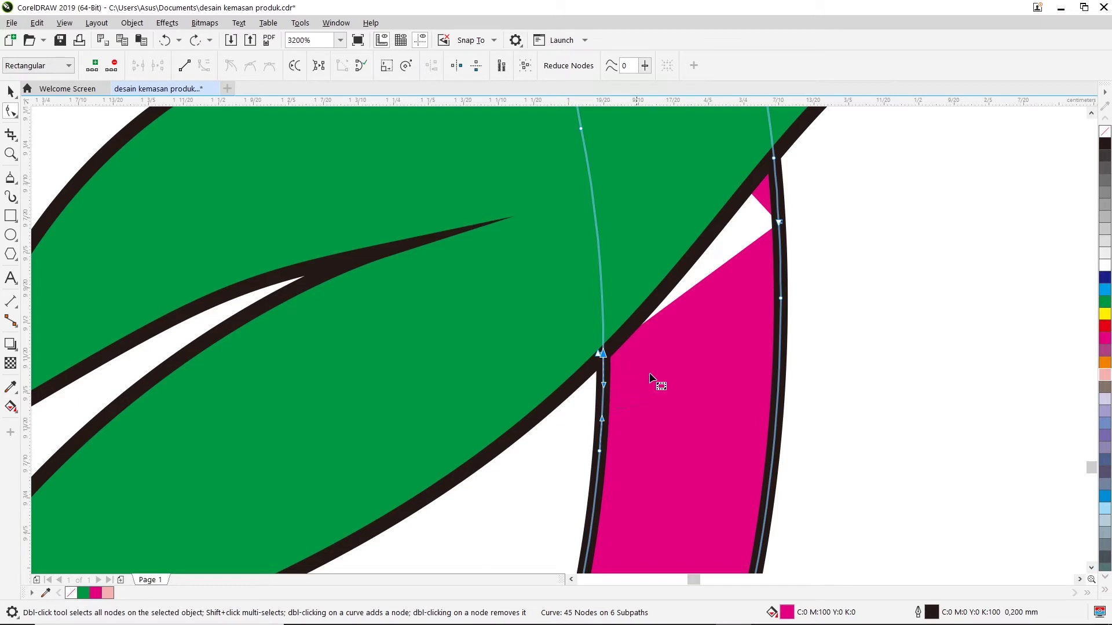
pyautogui.click(602, 400)
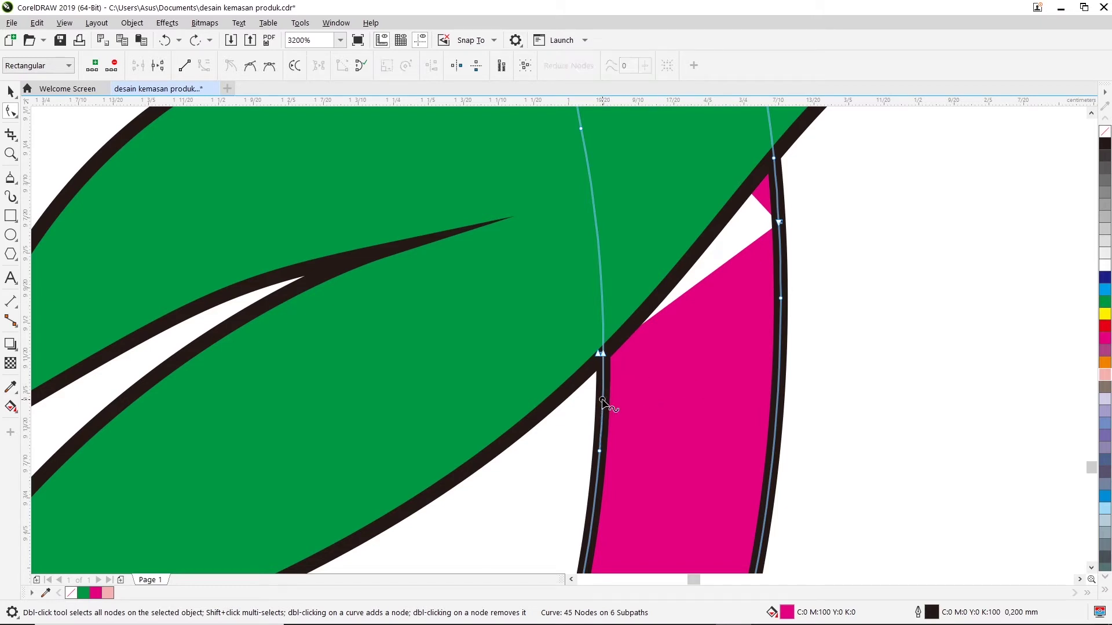
pyautogui.rightClick(602, 399)
pyautogui.click(657, 220)
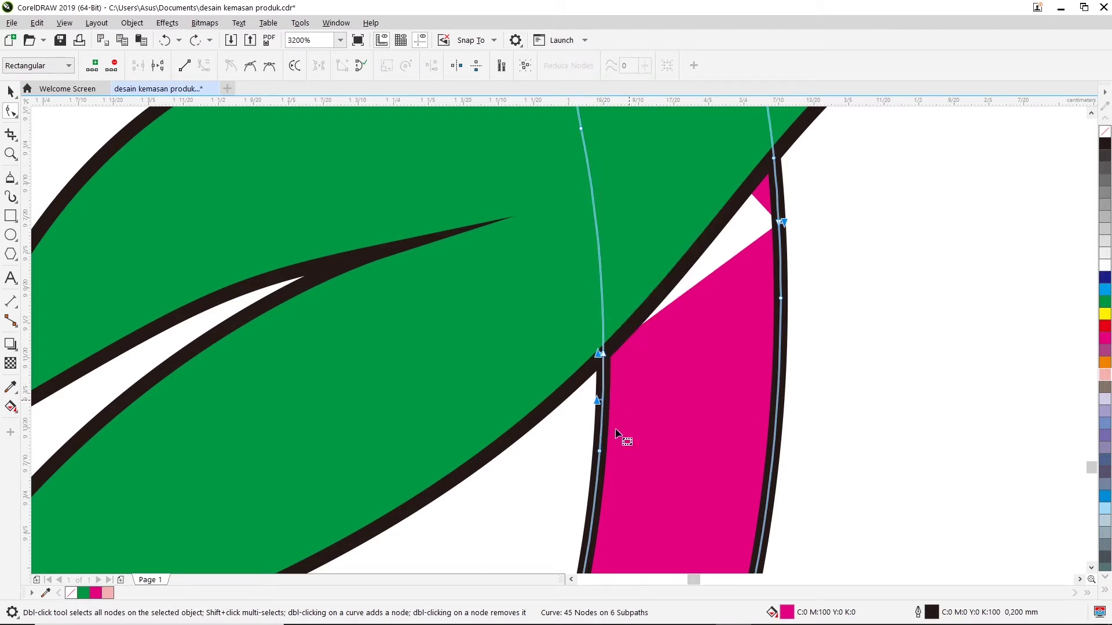
# Drag the pink piece's nodes up and right, deleting the extra node to straighten the diagonal edge
pyautogui.moveTo(597, 404); pyautogui.dragTo(704, 348)
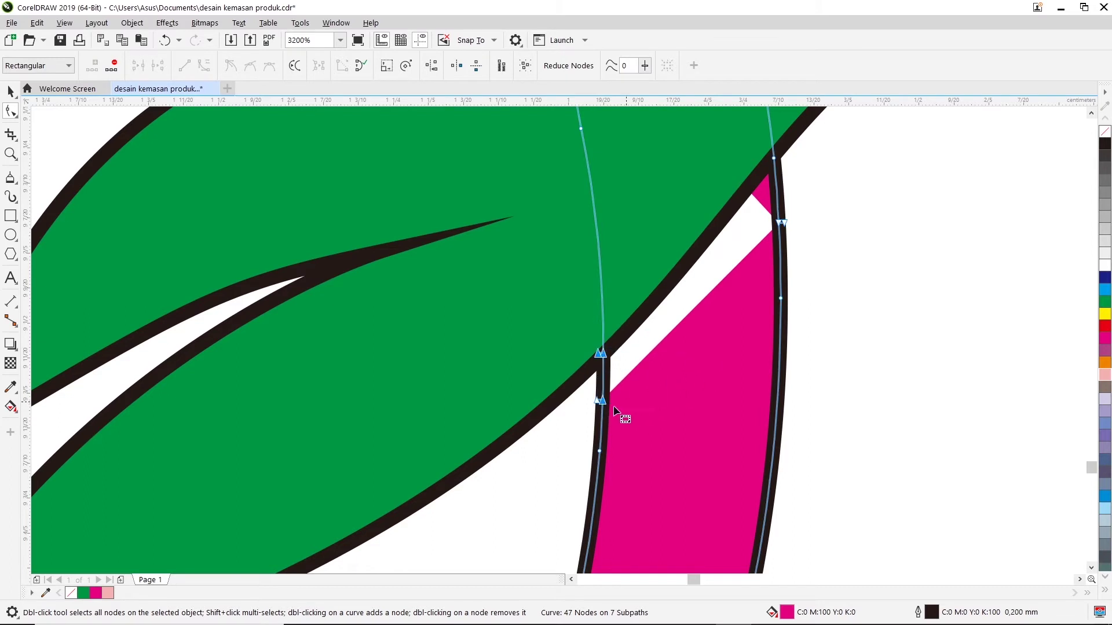
pyautogui.moveTo(603, 400); pyautogui.dragTo(701, 367)
pyautogui.hotkey('ctrl', 'z')
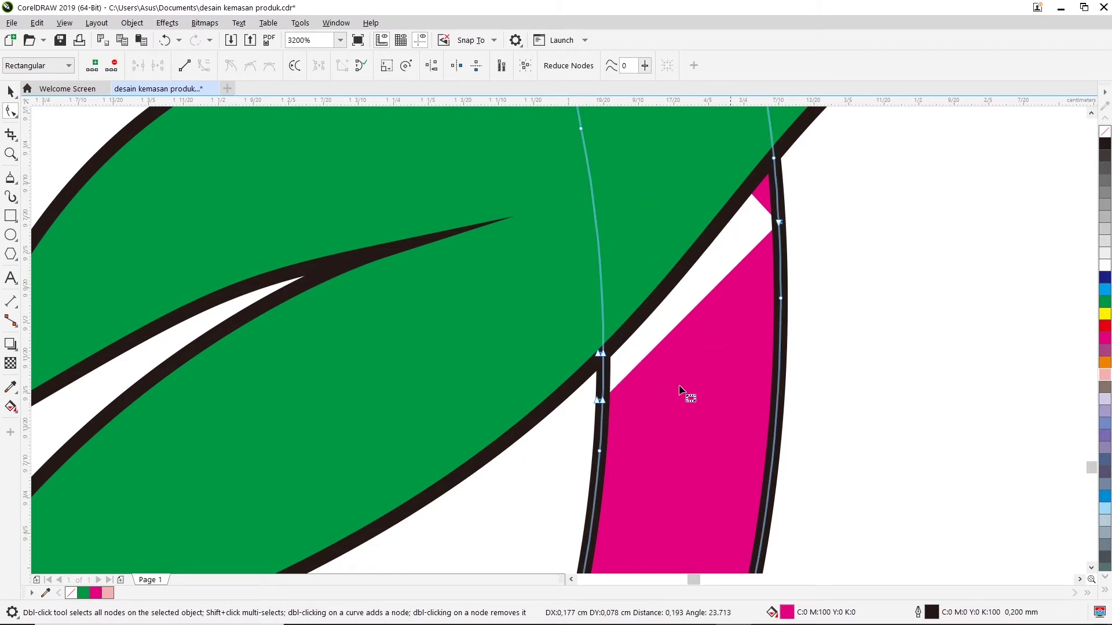
pyautogui.moveTo(599, 356); pyautogui.dragTo(606, 402)
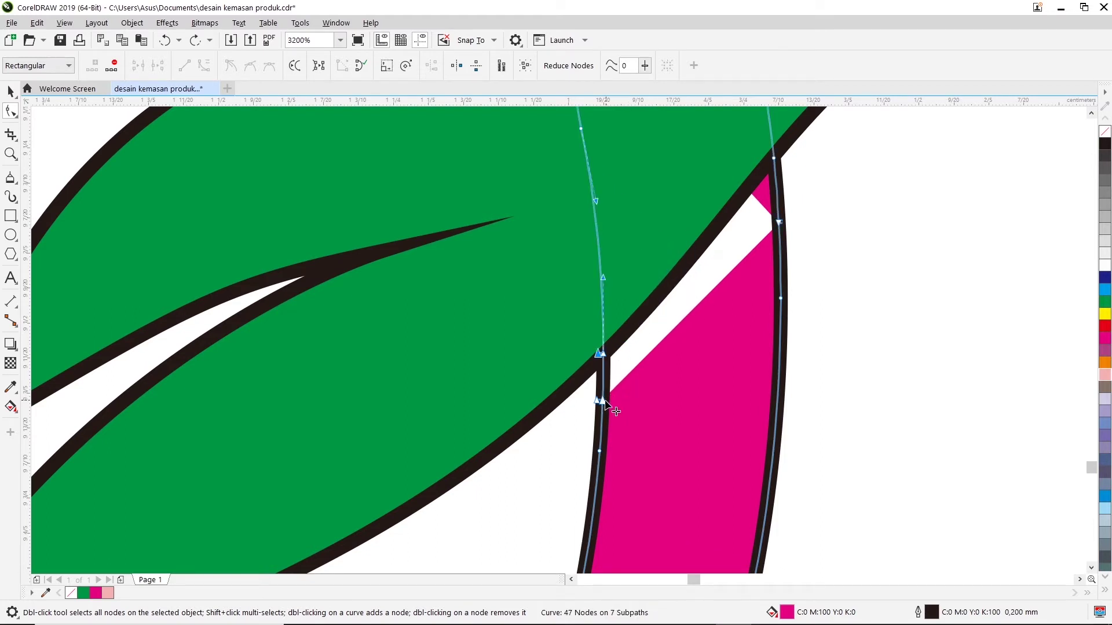
pyautogui.moveTo(604, 401); pyautogui.dragTo(724, 299)
pyautogui.moveTo(777, 223)
pyautogui.mouseDown()
pyautogui.moveTo(730, 268)
pyautogui.moveTo(779, 223)
pyautogui.moveTo(724, 294)
pyautogui.mouseUp()
pyautogui.hotkey('ctrl', 'z')
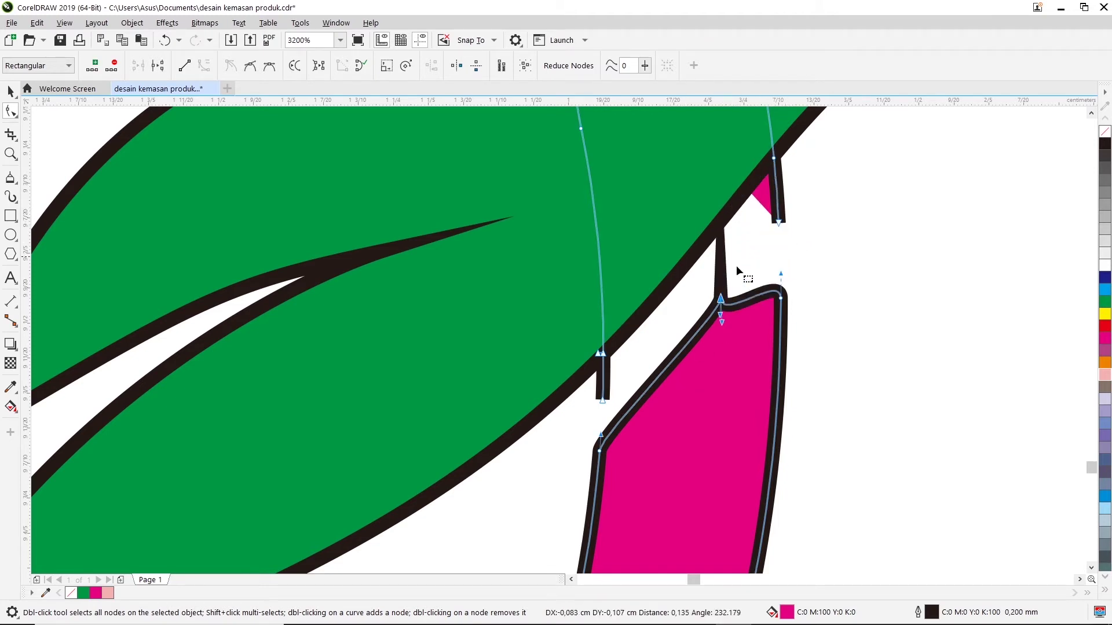
pyautogui.moveTo(721, 299); pyautogui.dragTo(690, 371)
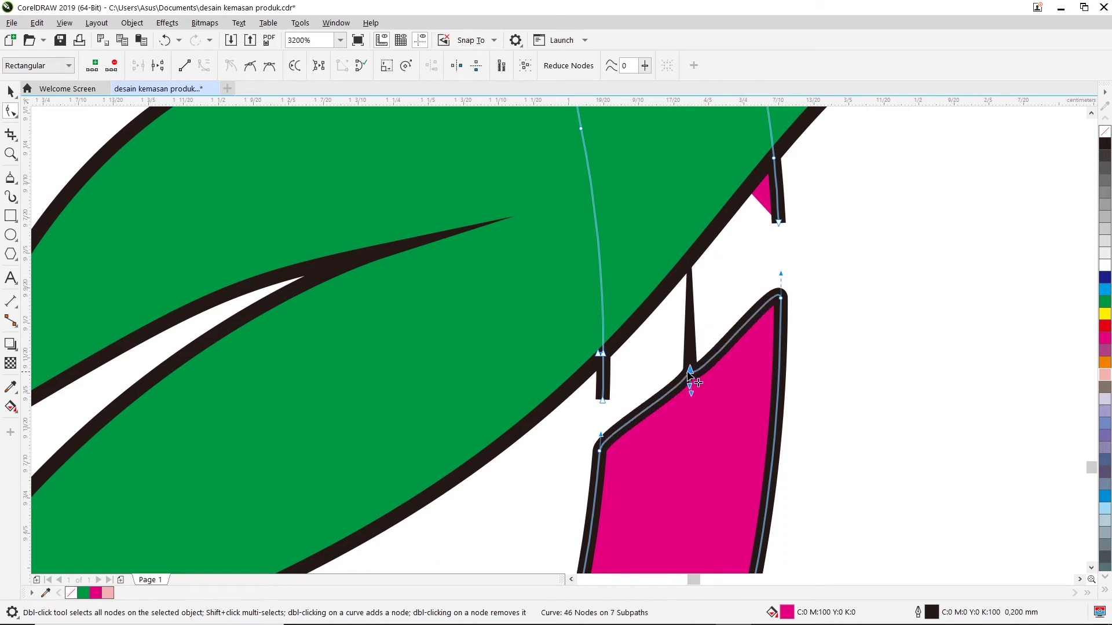
pyautogui.press('Delete')
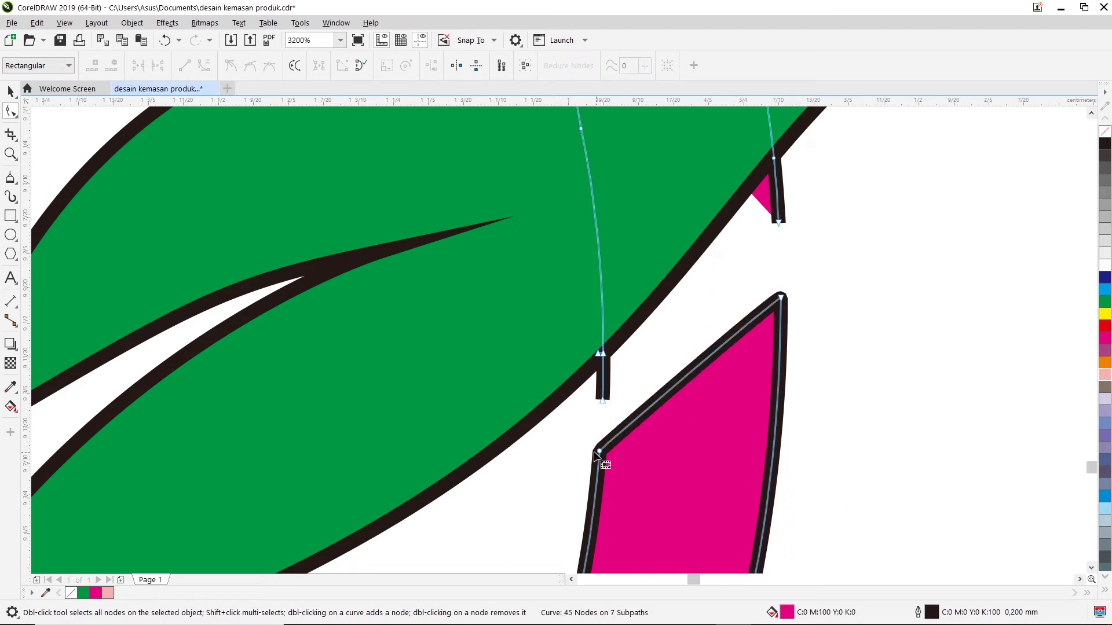
pyautogui.moveTo(599, 453); pyautogui.dragTo(720, 199)
# Set the selected top nodes and the top corner node to Cusp, lowering the upper-left corner slightly
pyautogui.rightClick(596, 203)
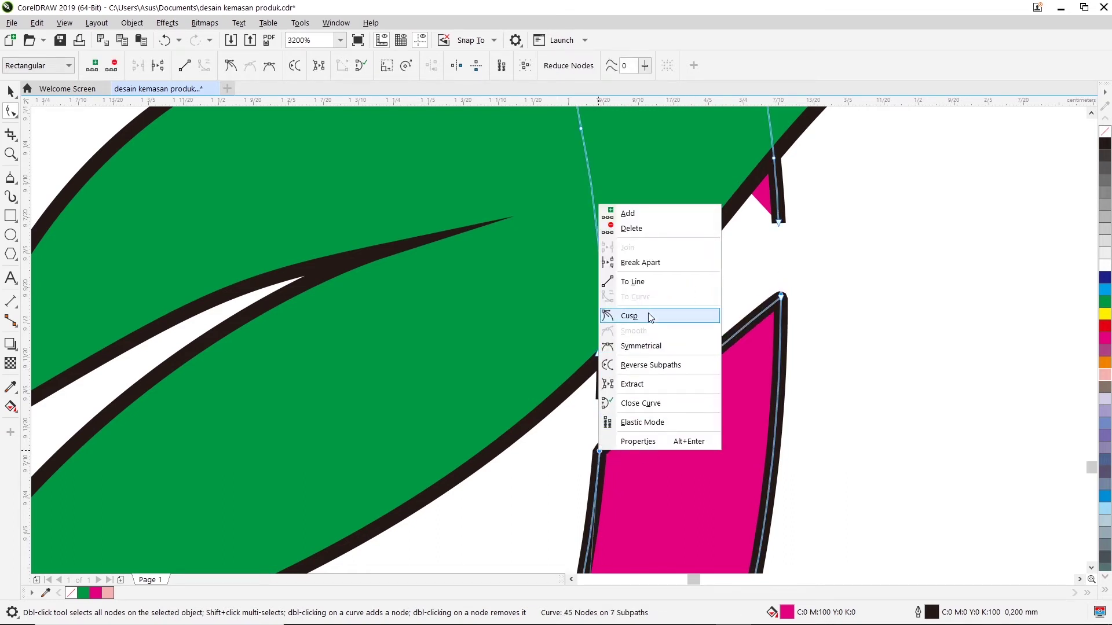
pyautogui.click(681, 317)
pyautogui.rightClick(780, 298)
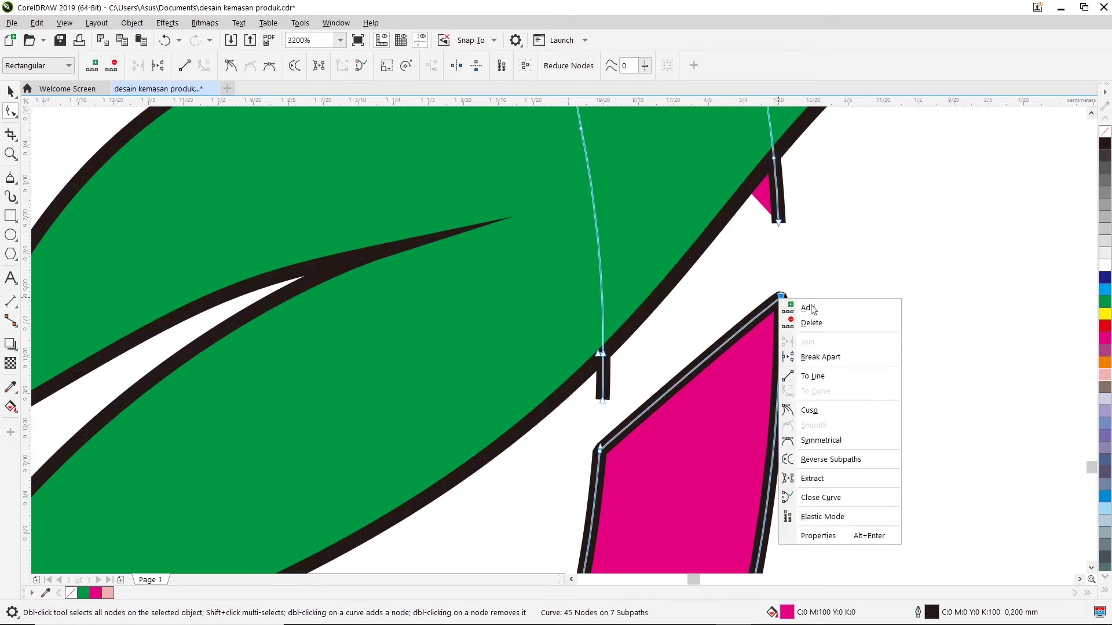
pyautogui.click(822, 409)
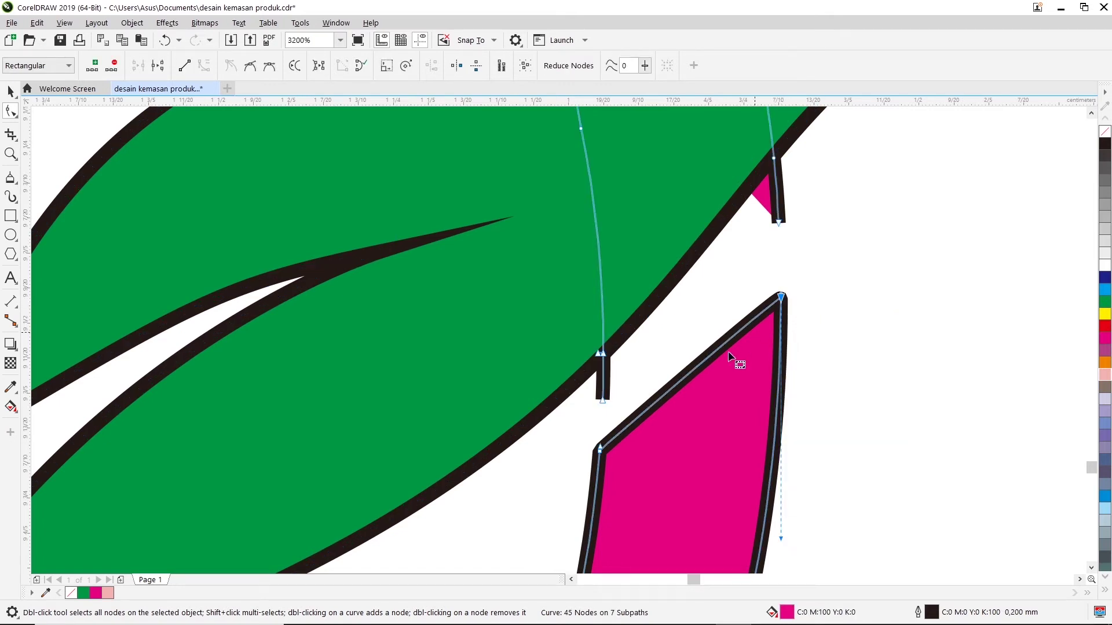
pyautogui.moveTo(604, 458); pyautogui.dragTo(614, 472)
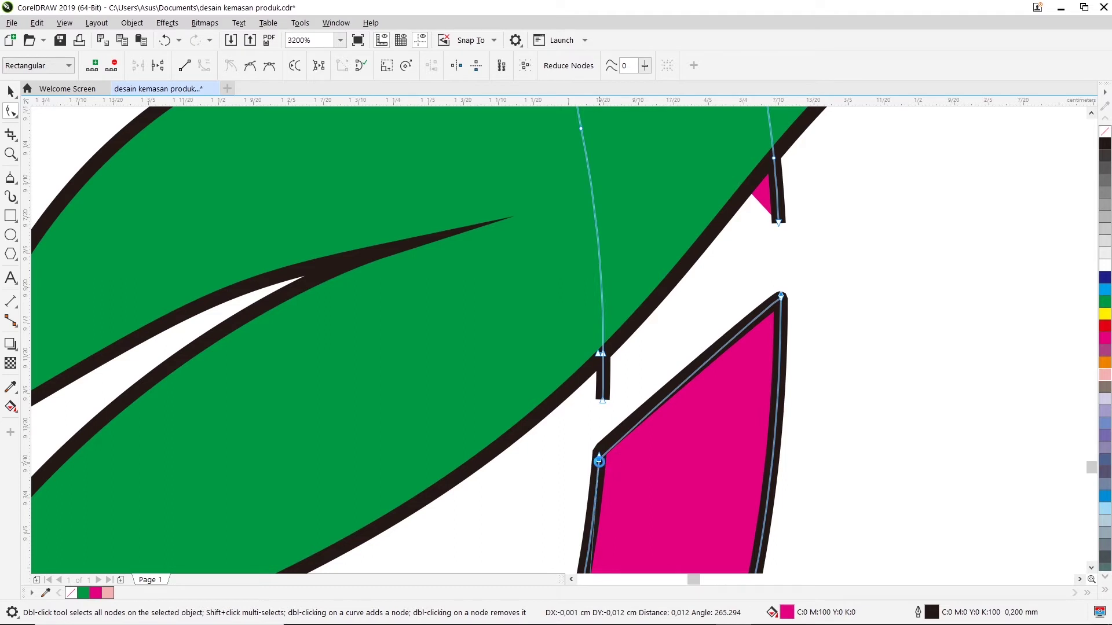
# Add a cusp node on the left edge, remove the old upper-left corner node, and straighten the segment
pyautogui.click(596, 488)
pyautogui.doubleClick(597, 488)
pyautogui.rightClick(596, 489)
pyautogui.click(660, 367)
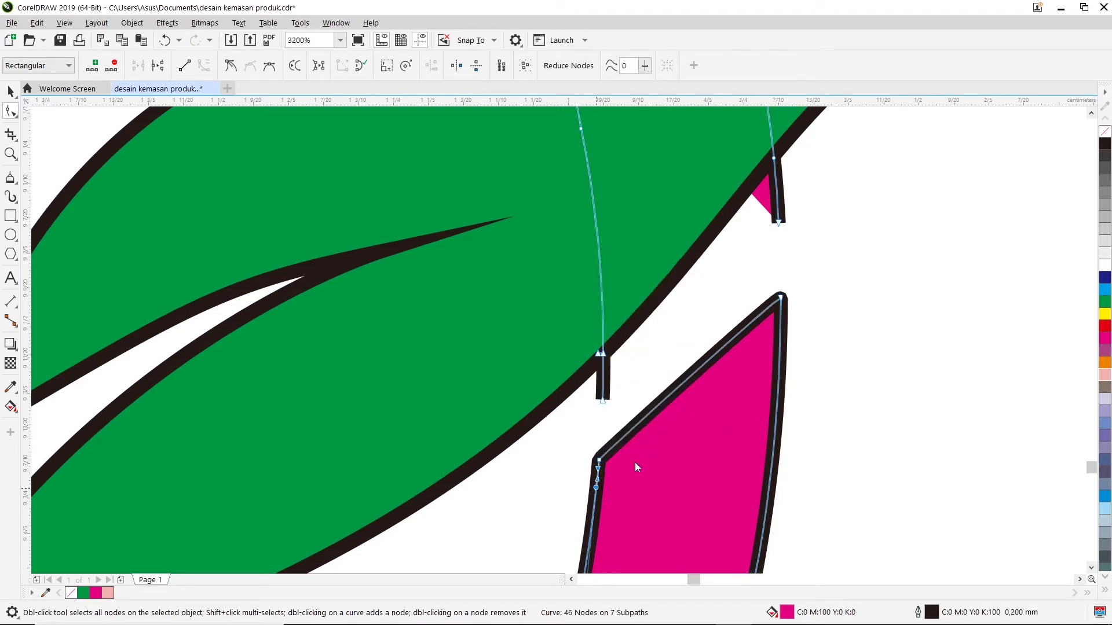
pyautogui.doubleClick(598, 461)
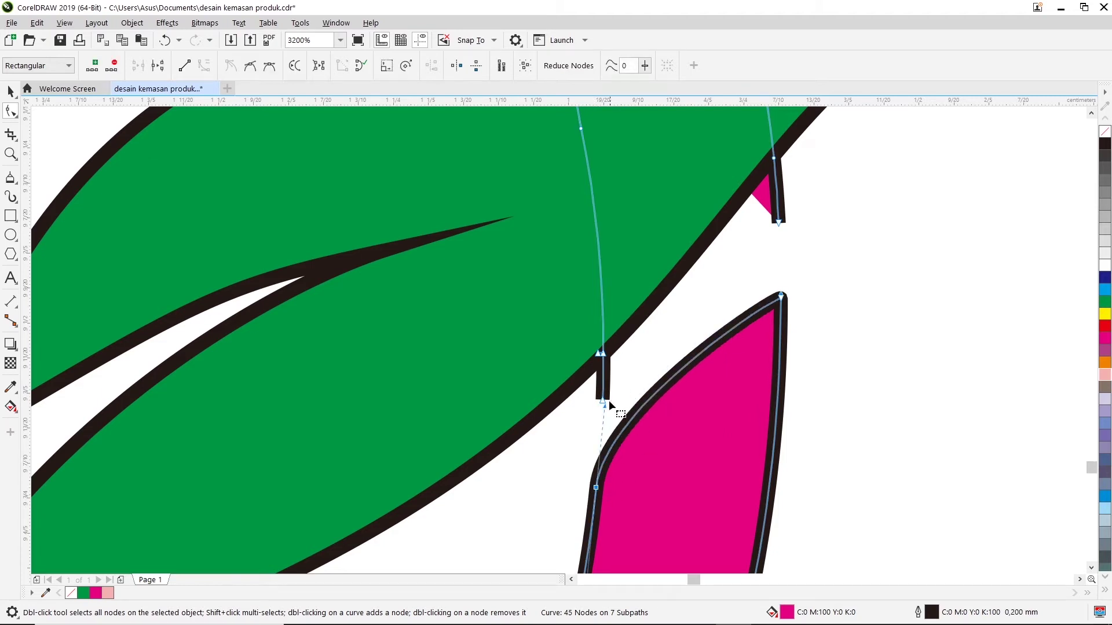
pyautogui.moveTo(620, 409); pyautogui.dragTo(687, 413)
# Try adjusting the top corner node's curve handle, undoing the first attempt
pyautogui.click(781, 297)
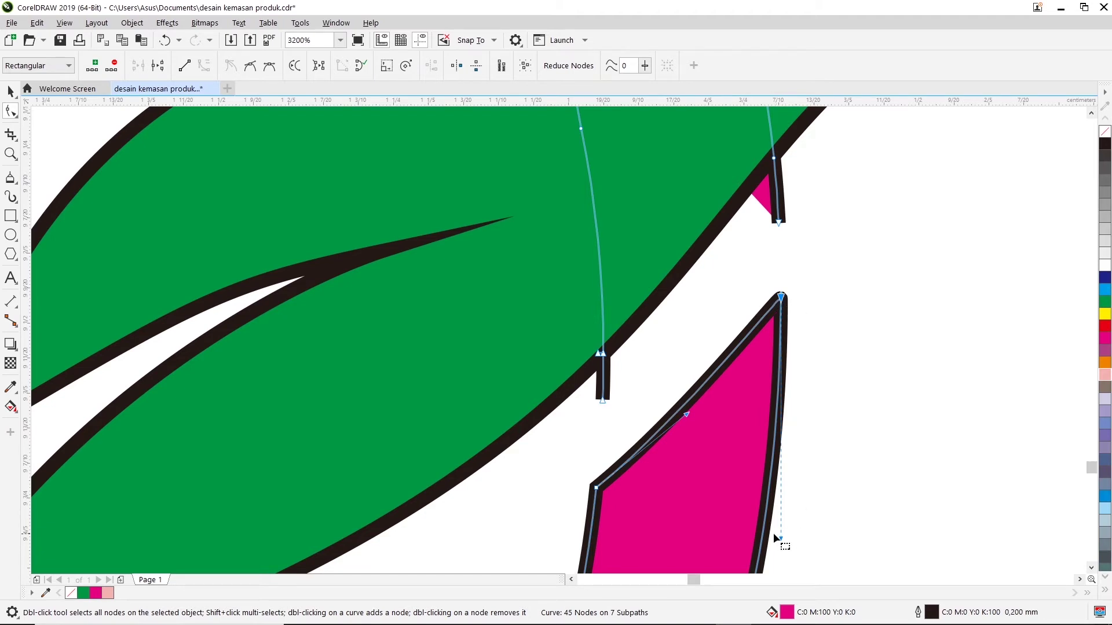
pyautogui.moveTo(782, 299); pyautogui.dragTo(811, 316)
pyautogui.hotkey('ctrl', 'z')
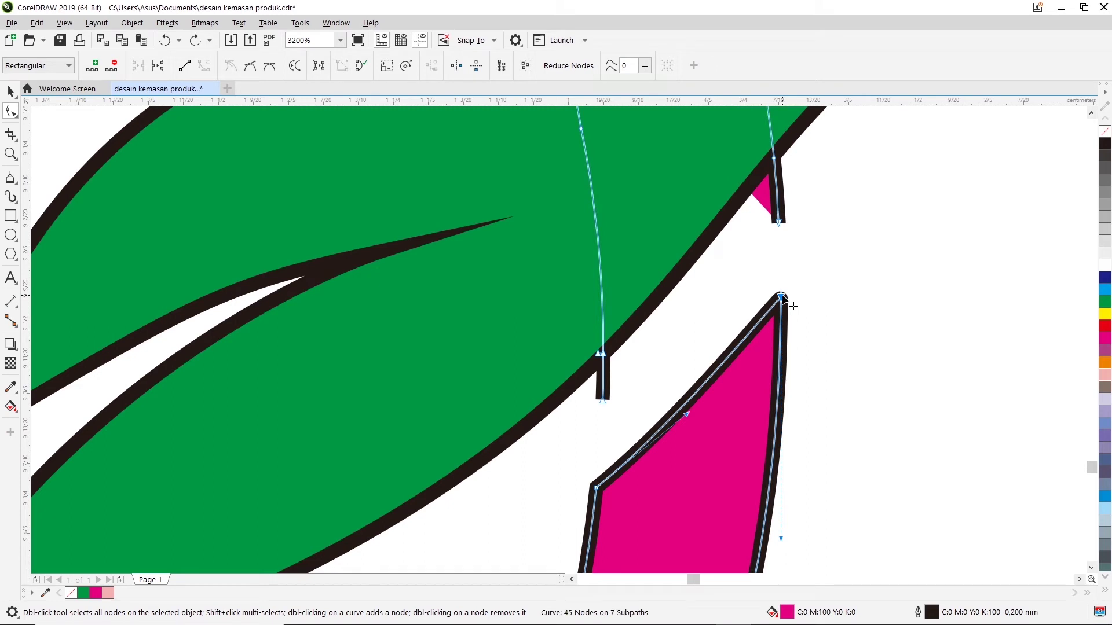
pyautogui.moveTo(779, 536); pyautogui.dragTo(851, 387)
# Undo the handle change and reposition the pink tip down-left
pyautogui.hotkey('ctrl', 'z')
pyautogui.click(782, 285)
pyautogui.scroll(1, 782, 285)
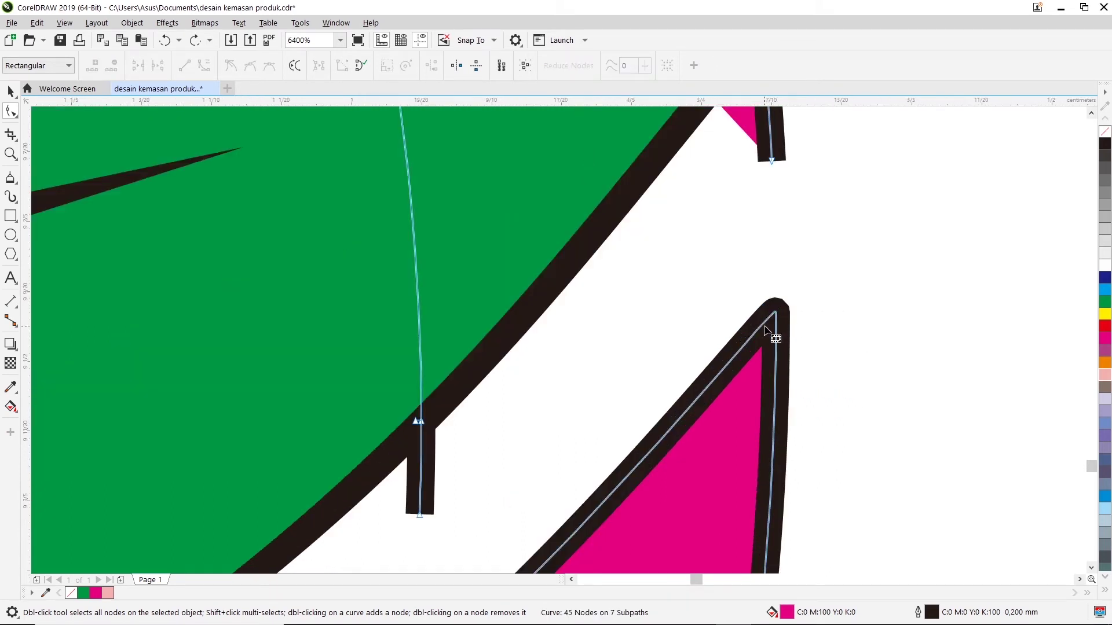
pyautogui.scroll(-1, 760, 337)
pyautogui.scroll(-1, 670, 506)
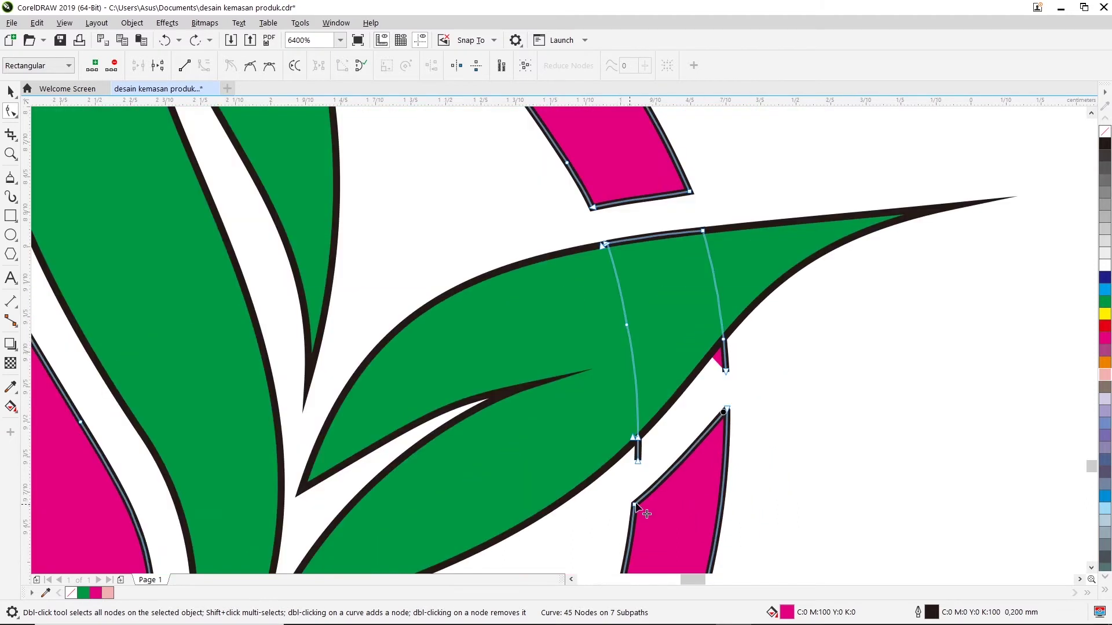
pyautogui.scroll(1, 704, 450)
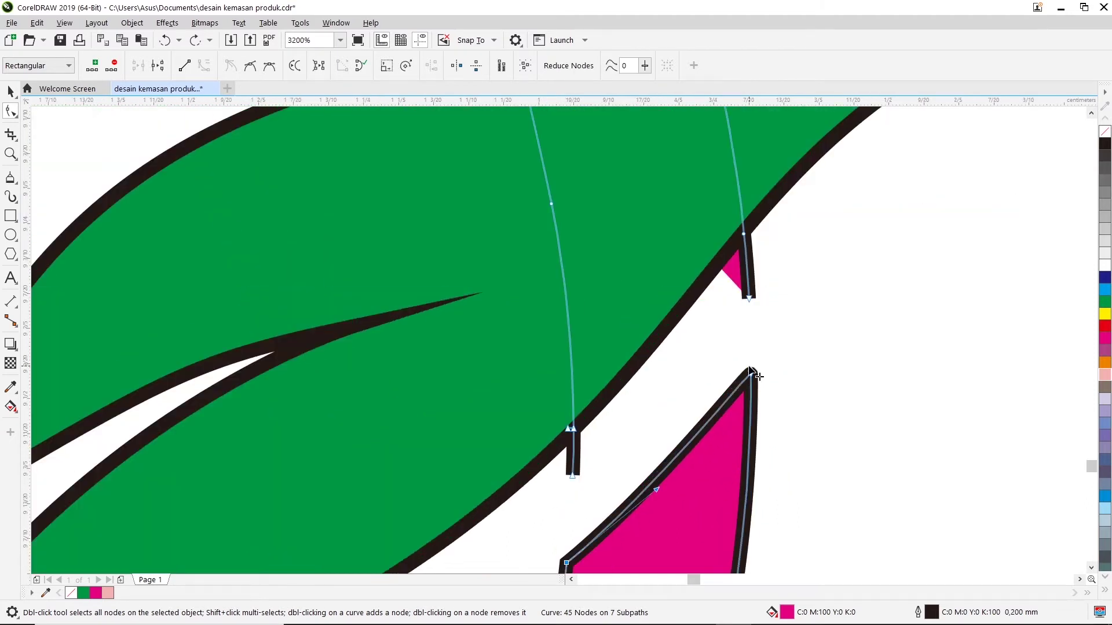
pyautogui.moveTo(751, 373); pyautogui.dragTo(720, 415)
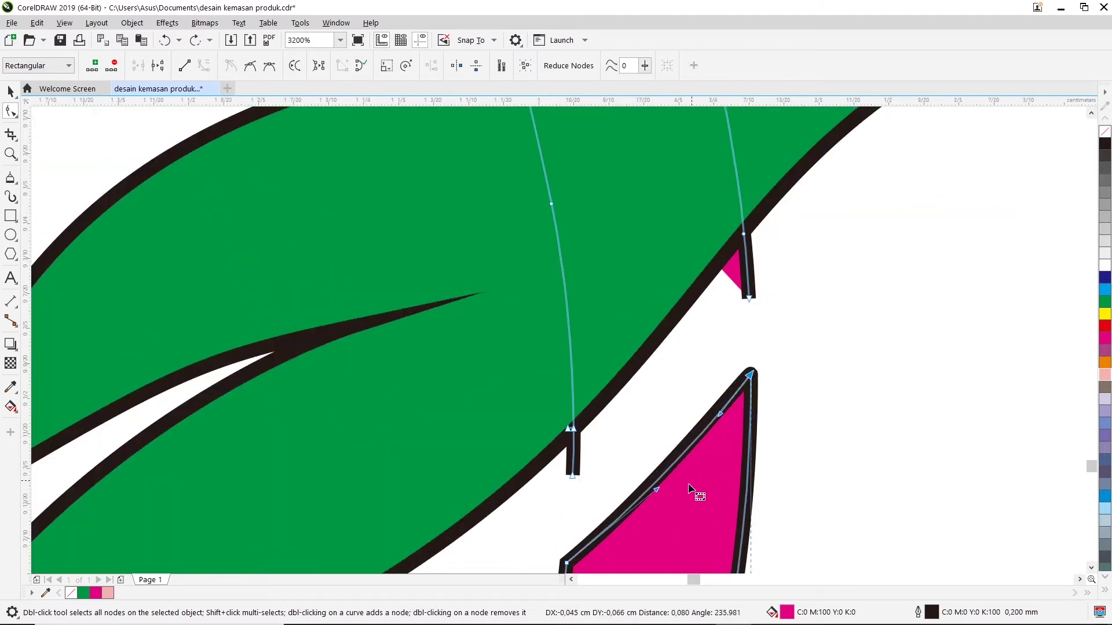
pyautogui.moveTo(689, 489); pyautogui.dragTo(687, 481)
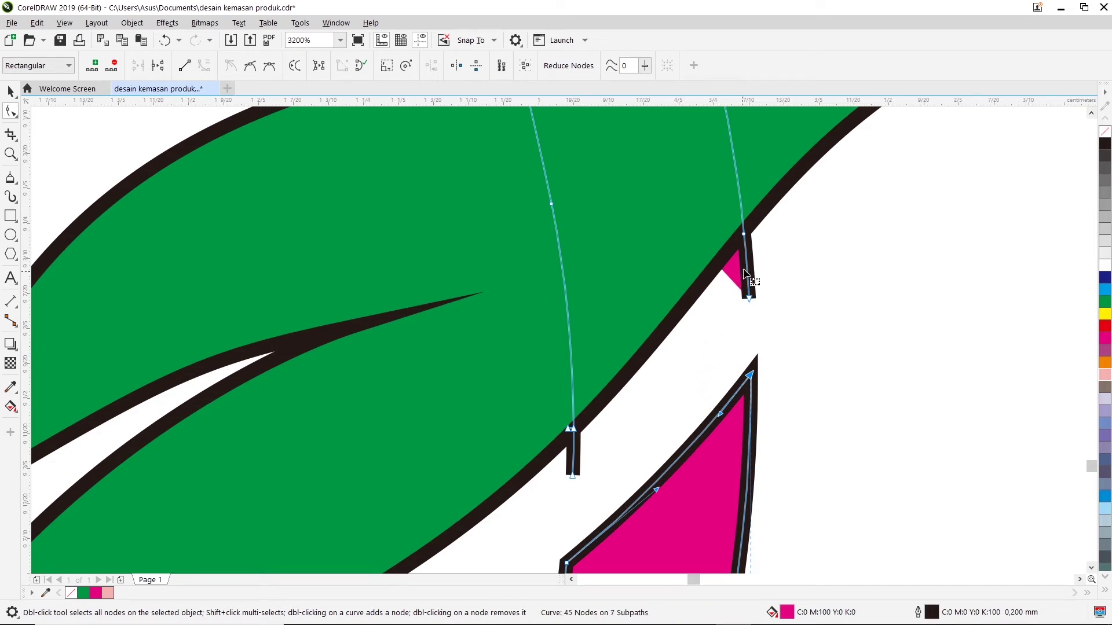
# Pull the stub's nodes up into the leaf and delete the stray spike node
pyautogui.moveTo(750, 299); pyautogui.dragTo(636, 393)
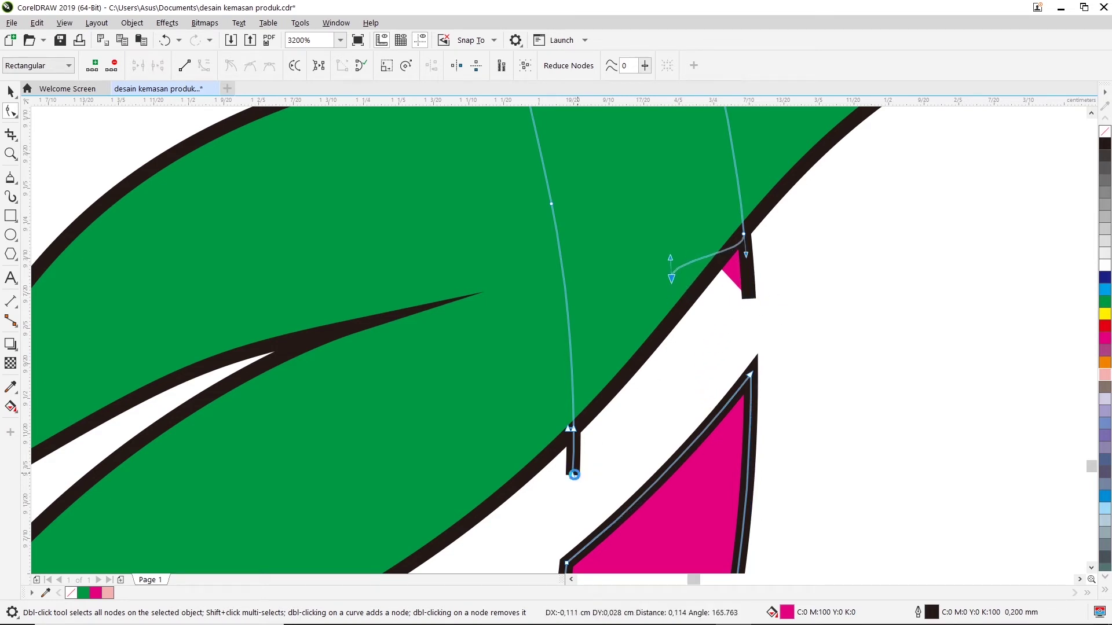
pyautogui.moveTo(573, 475); pyautogui.dragTo(676, 303)
pyautogui.moveTo(676, 277); pyautogui.dragTo(676, 278)
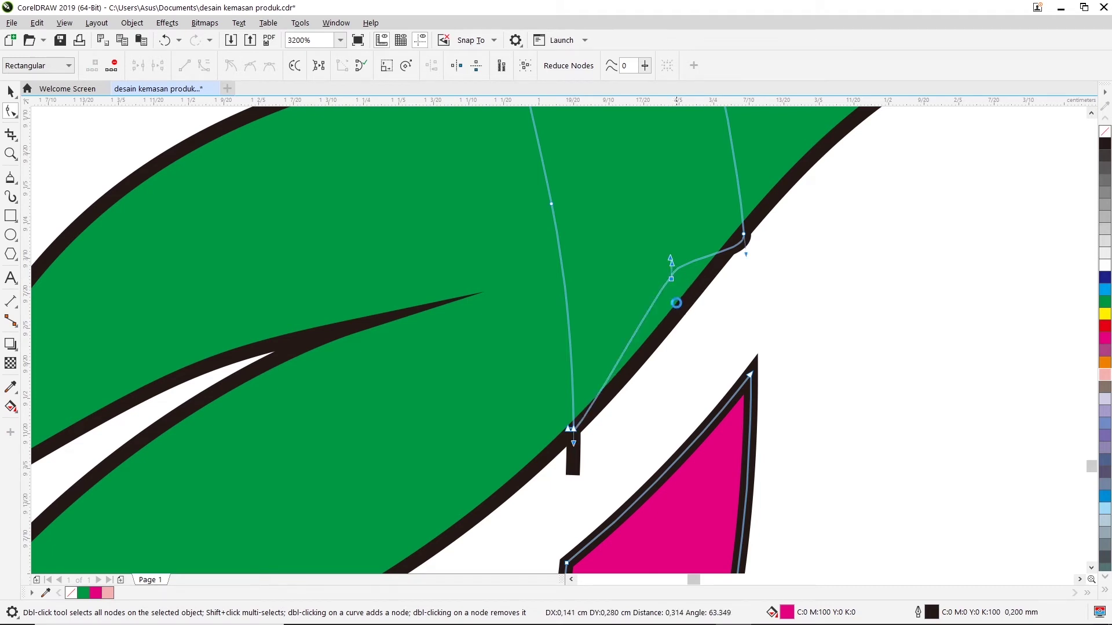
pyautogui.moveTo(675, 277); pyautogui.dragTo(672, 277)
pyautogui.doubleClick(670, 279)
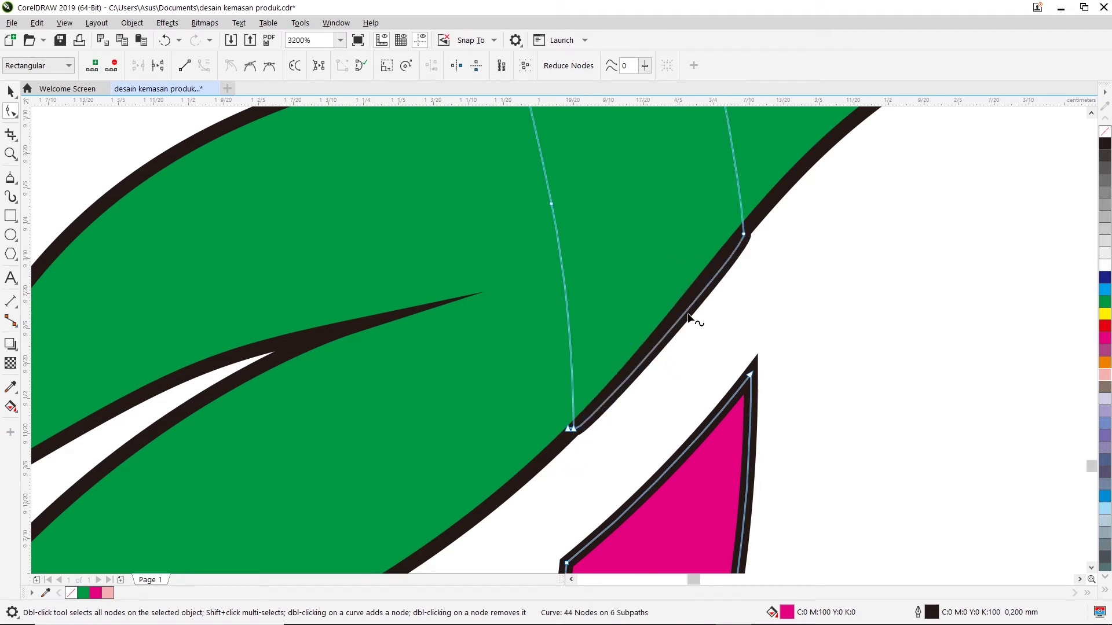
# Set the neighbouring leaf-edge node to Cusp and the leaf curve's bottom node to Smooth
pyautogui.click(744, 234)
pyautogui.rightClick(744, 235)
pyautogui.click(788, 345)
pyautogui.rightClick(572, 432)
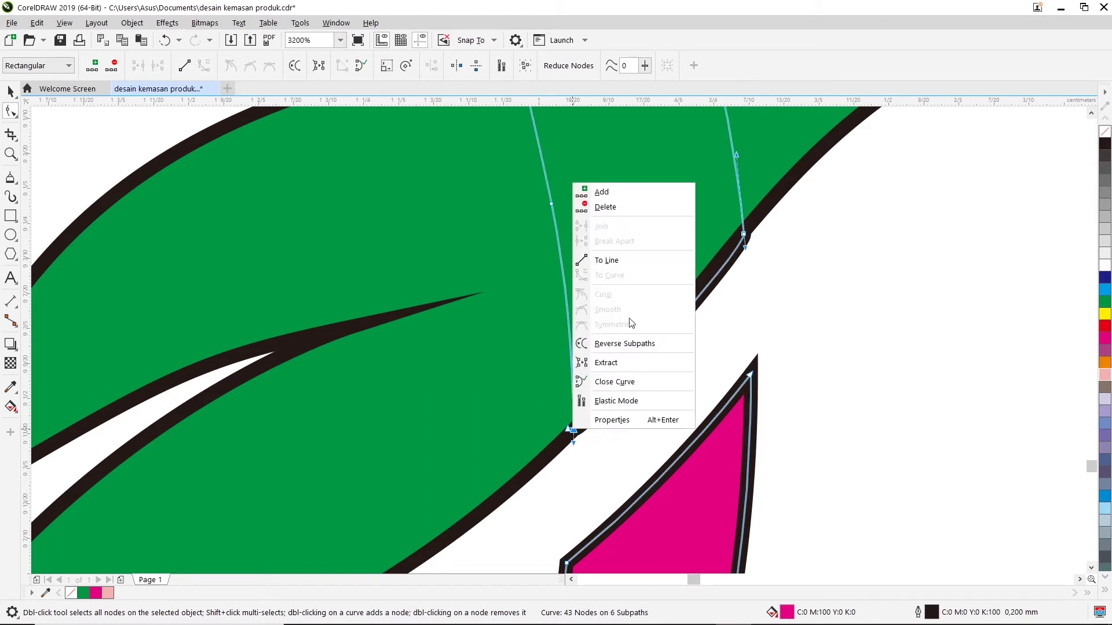
pyautogui.click(781, 342)
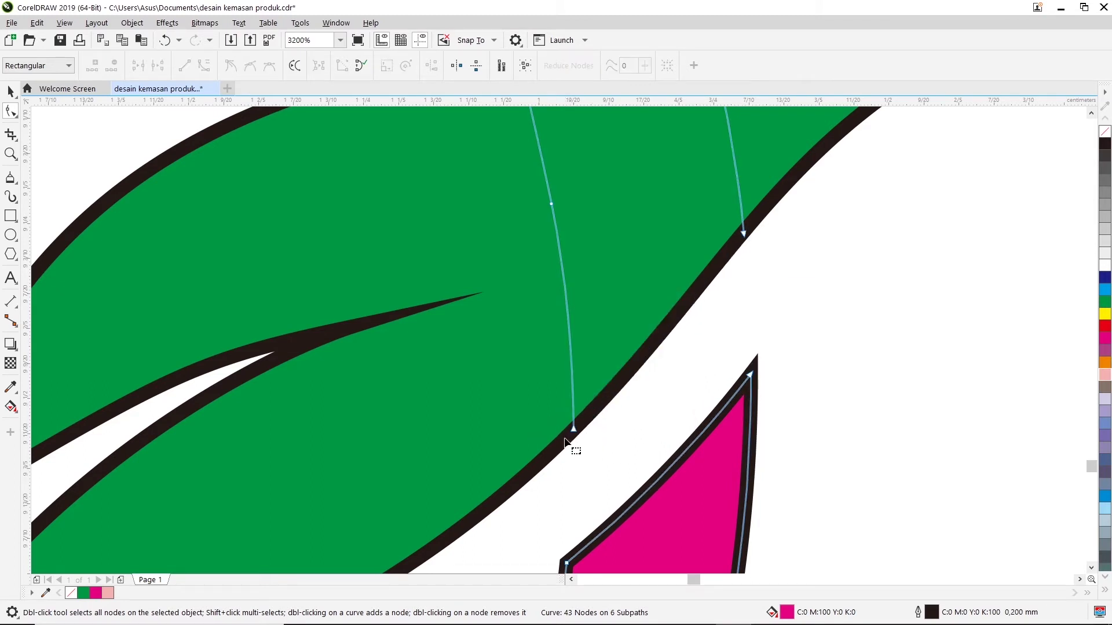
pyautogui.click(571, 430)
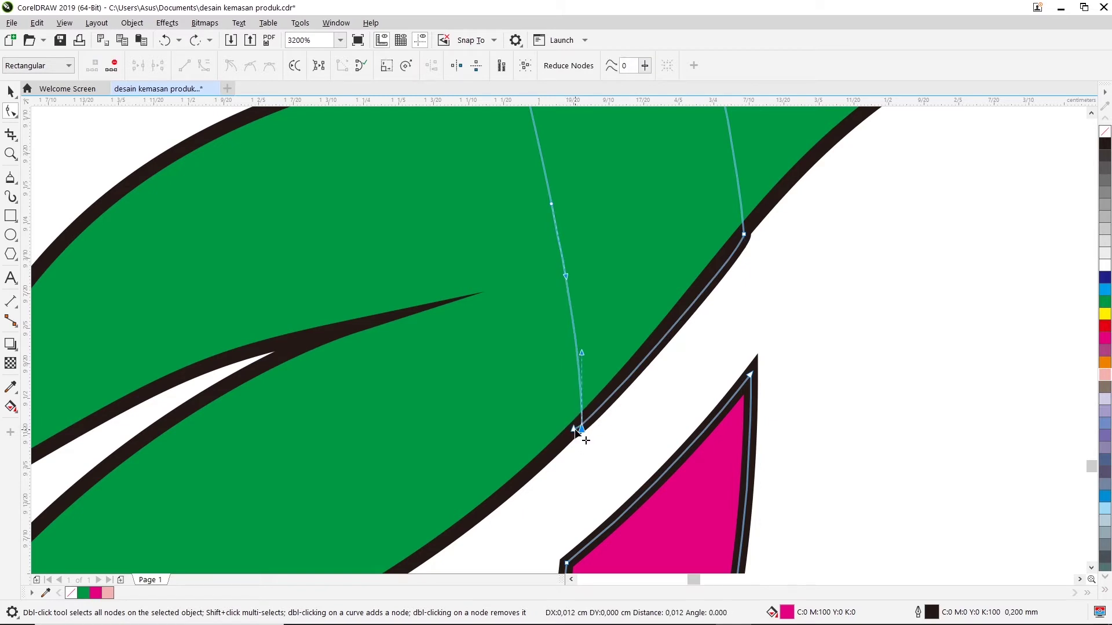
pyautogui.click(573, 430)
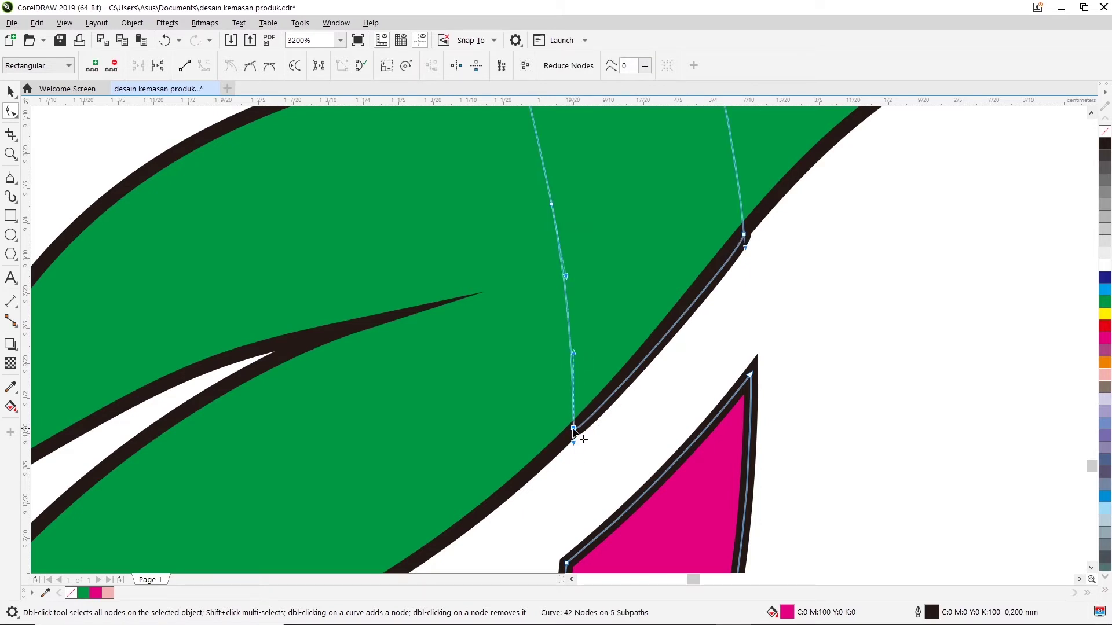
pyautogui.rightClick(573, 431)
pyautogui.click(656, 308)
# Drag the leaf edge's curve handles so the lower curve follows the leaf smoothly
pyautogui.moveTo(572, 443); pyautogui.dragTo(612, 389)
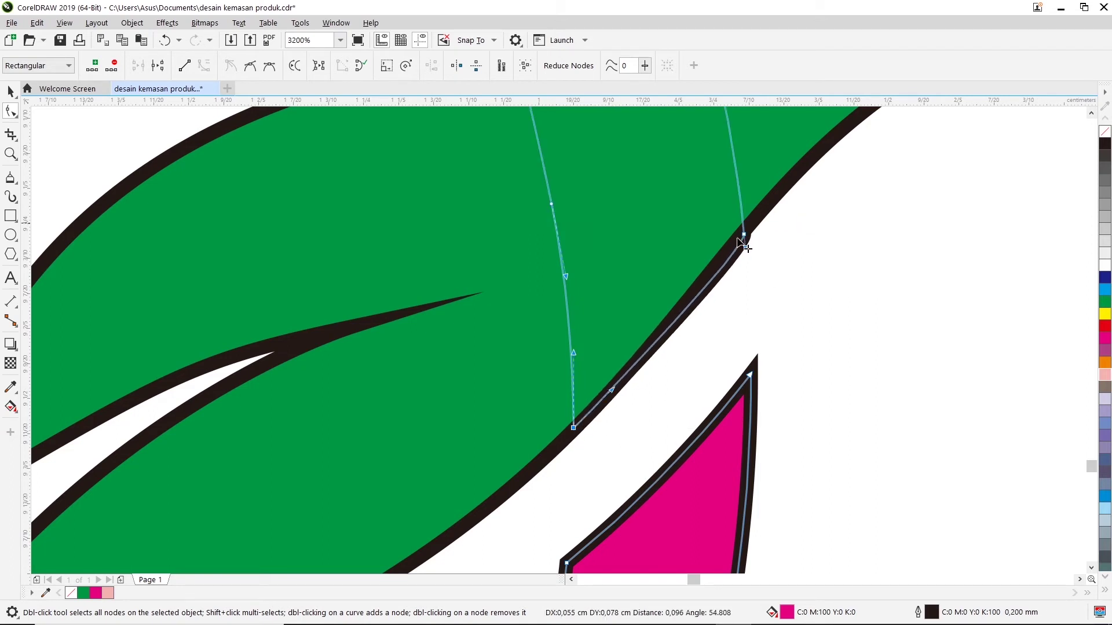
pyautogui.moveTo(746, 248); pyautogui.dragTo(715, 276)
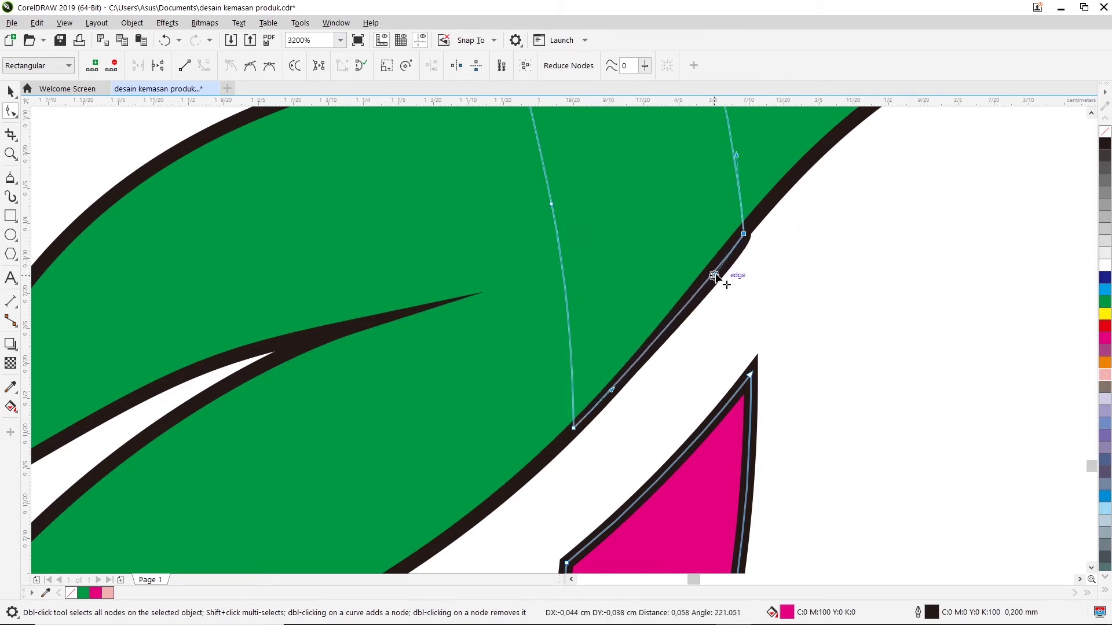
pyautogui.moveTo(715, 277); pyautogui.dragTo(725, 247)
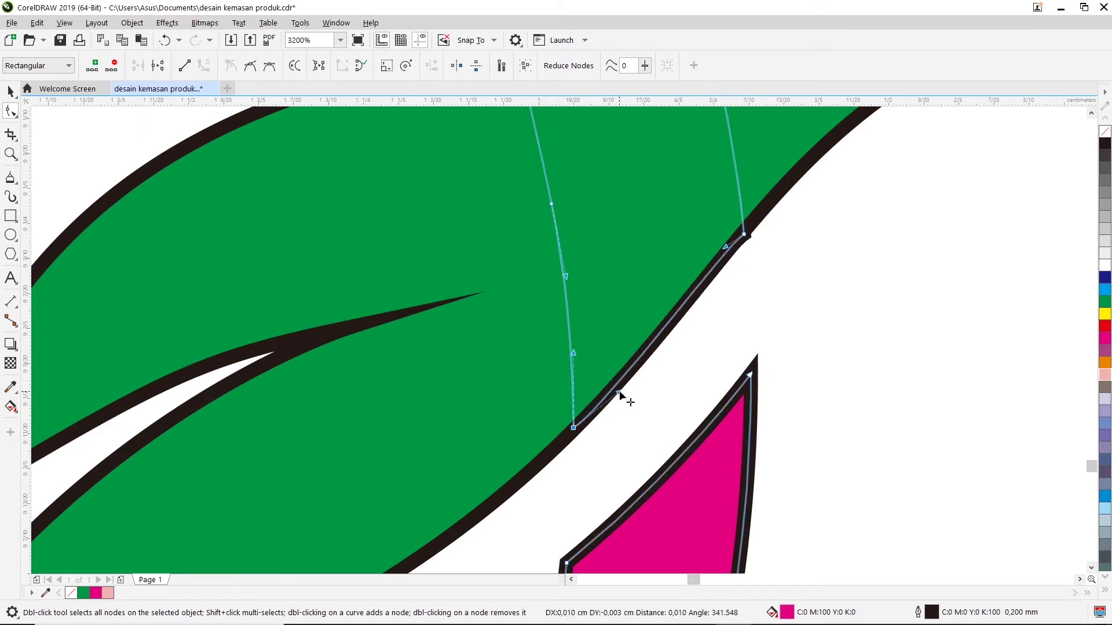
pyautogui.scroll(-3, 700, 360)
pyautogui.scroll(-3, 700, 360)
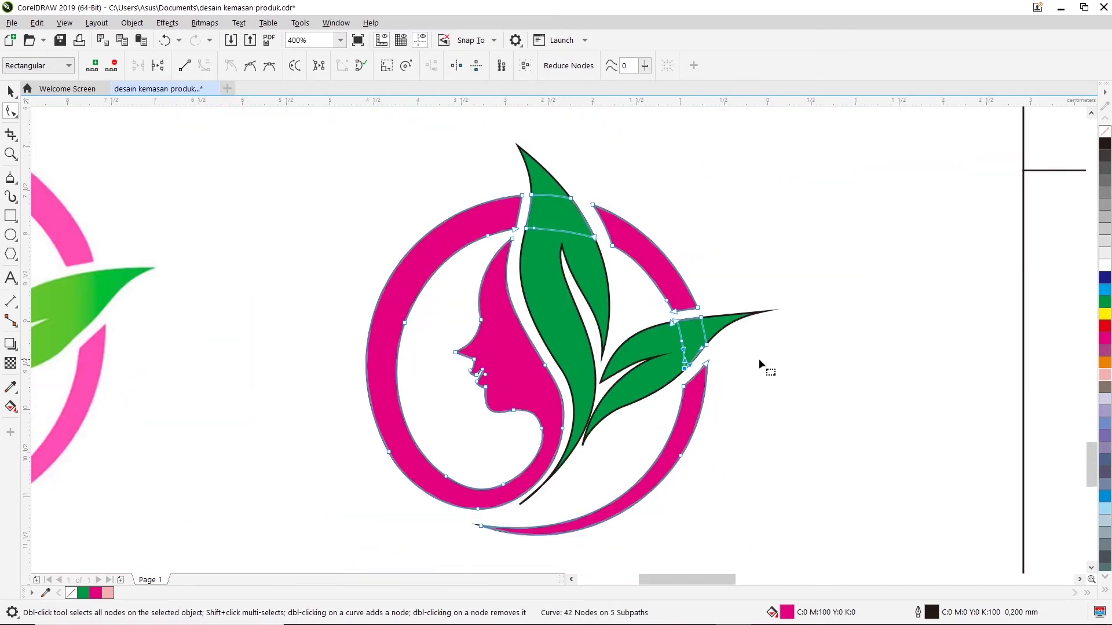
# Return to the Pick tool, pan the canvas, and Zoom-marquee both the bitmap and vector logos
pyautogui.click(10, 91)
pyautogui.click(282, 158)
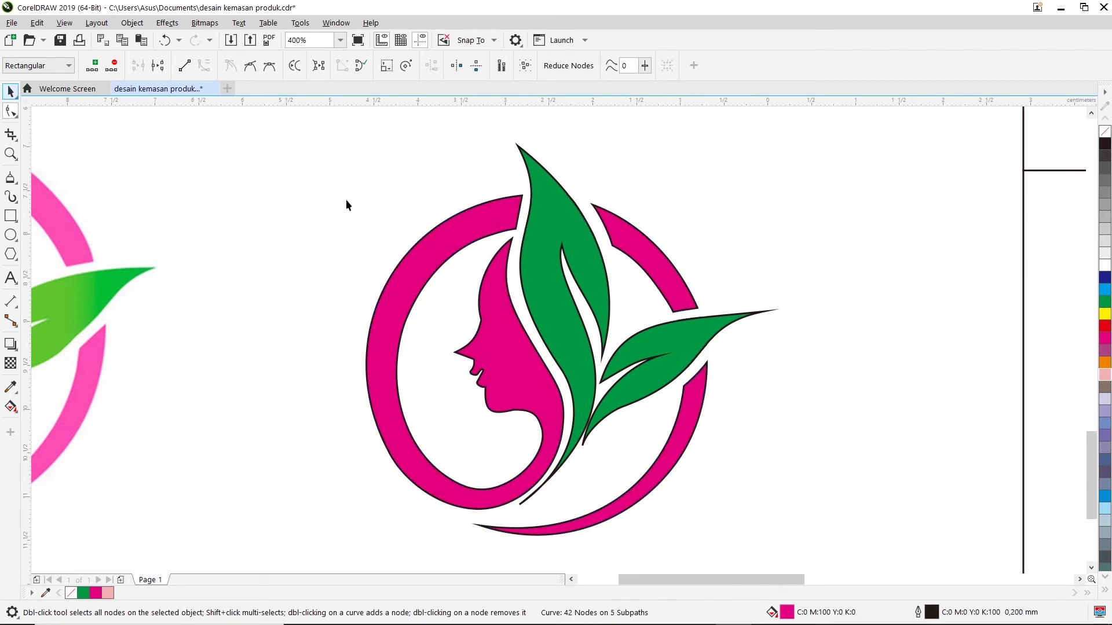
pyautogui.scroll(-1, 371, 221)
pyautogui.press('space')
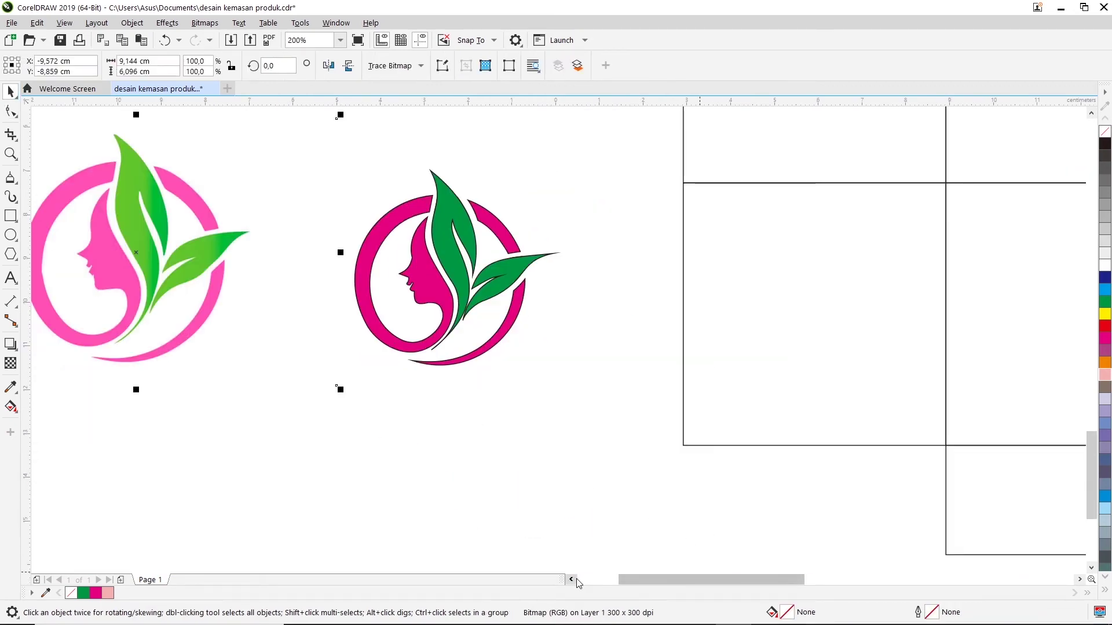
pyautogui.click(571, 579)
pyautogui.click(1091, 113)
pyautogui.click(784, 248)
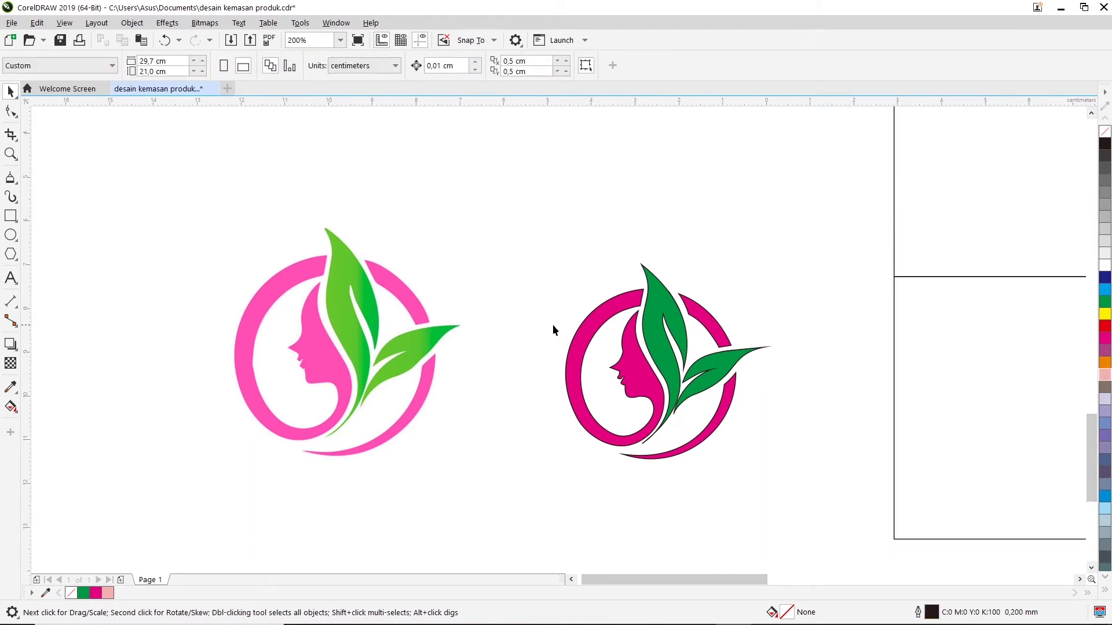
pyautogui.press('z')
pyautogui.moveTo(179, 179); pyautogui.dragTo(868, 511)
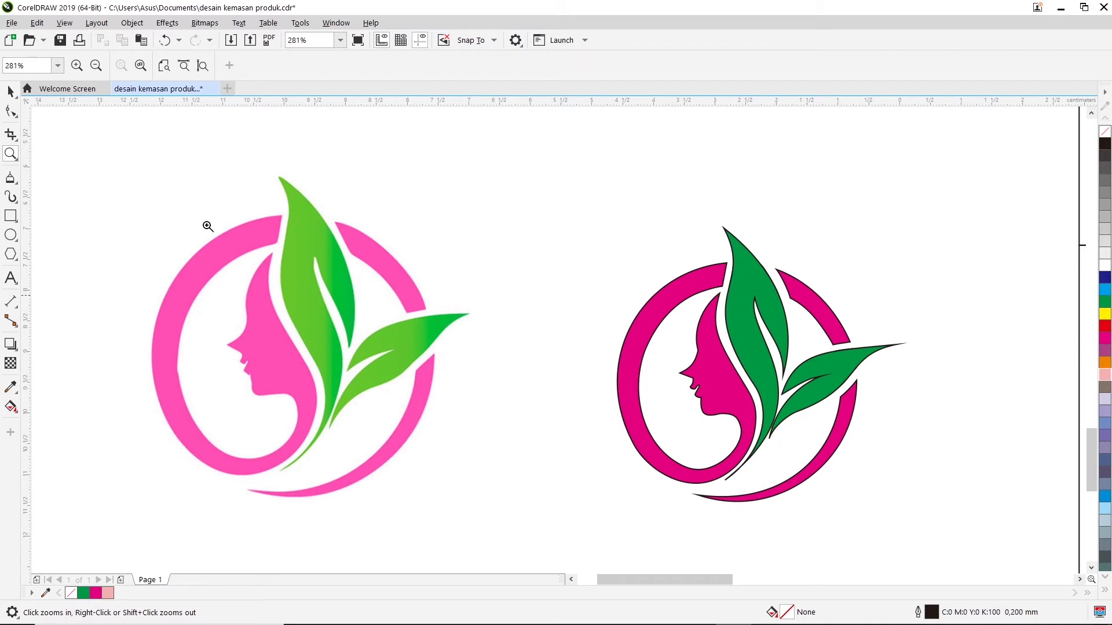
# Sample the pink from the original logo and apply it to the traced ring and face
pyautogui.click(10, 386)
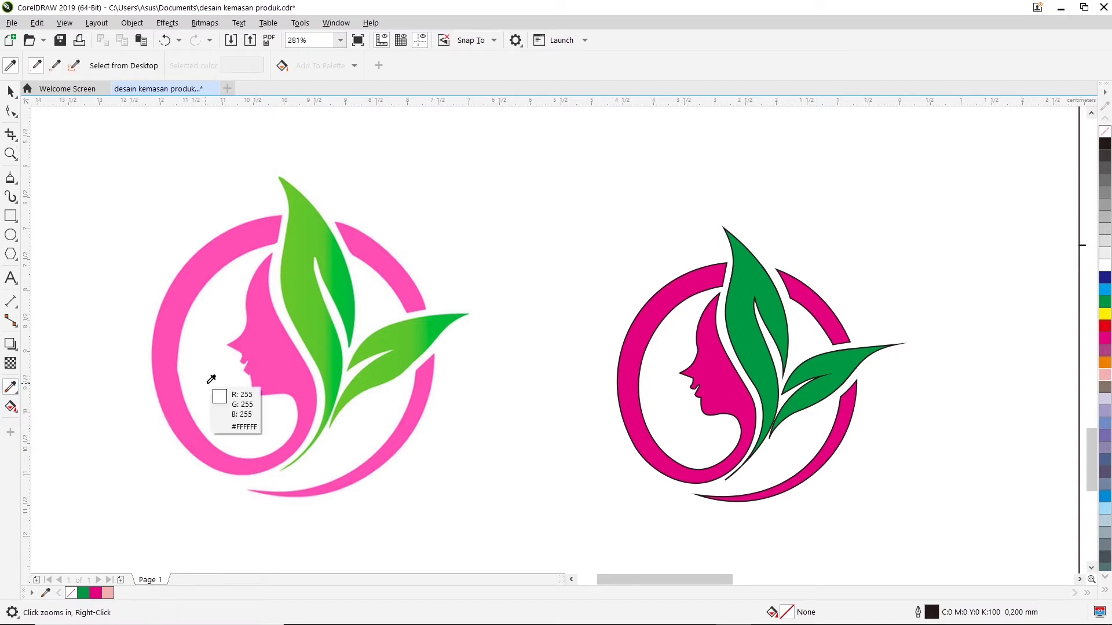
pyautogui.click(173, 376)
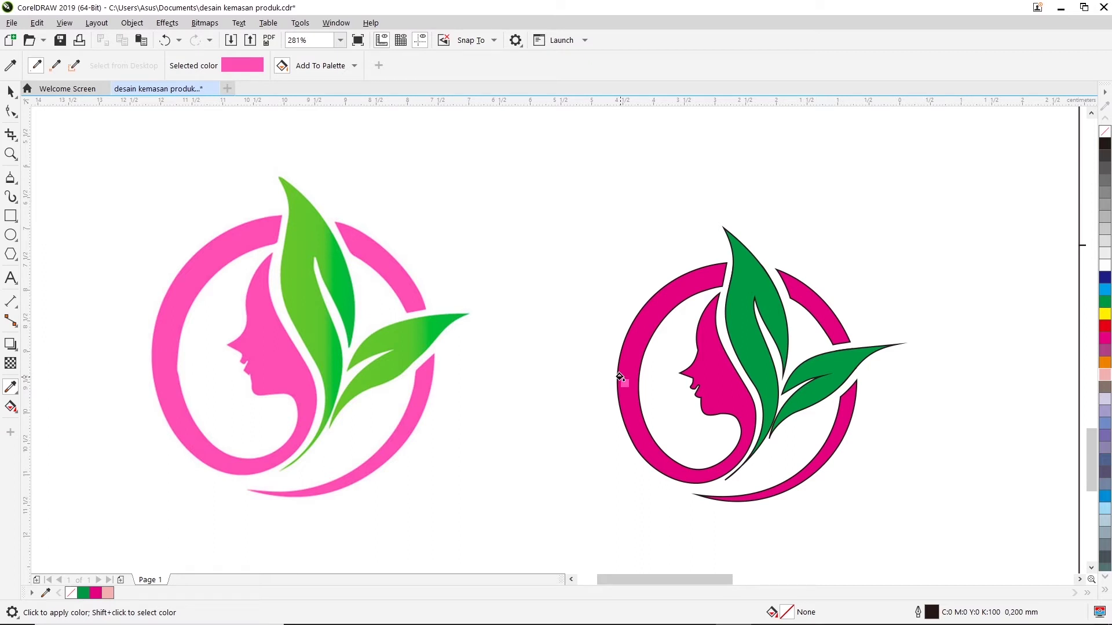
pyautogui.click(620, 377)
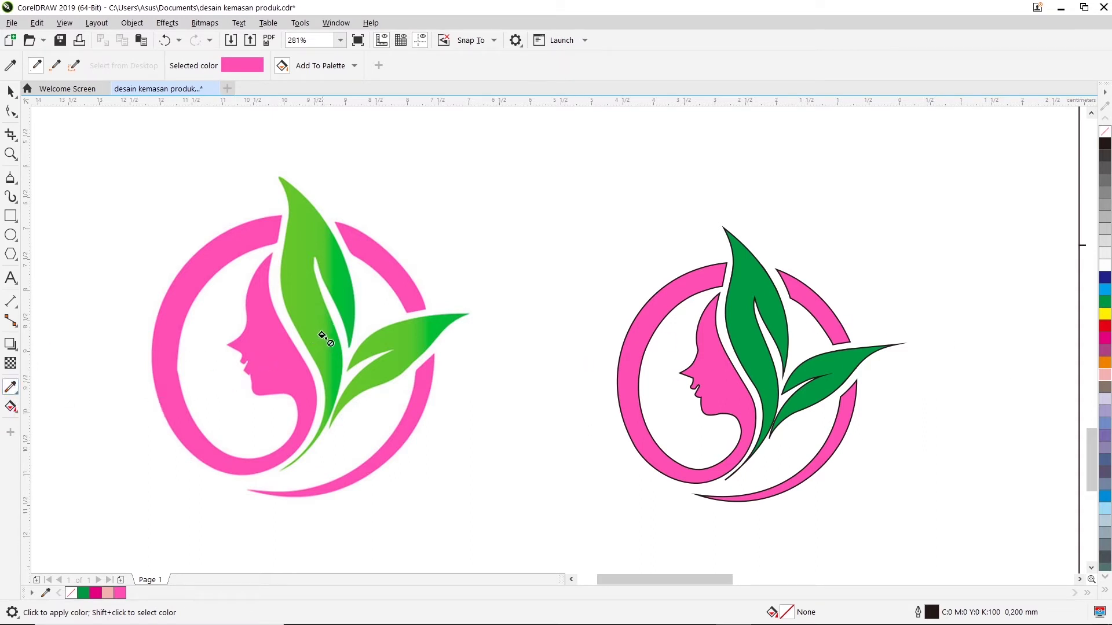
pyautogui.click(8, 91)
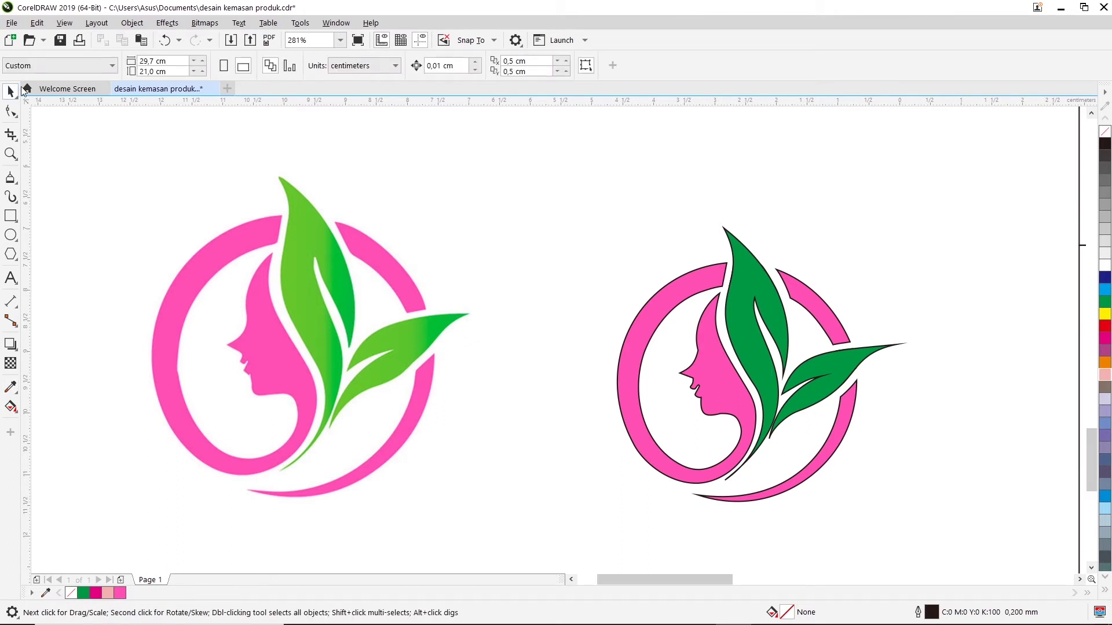
# Sample the bright green from the original leaf and apply it to both traced leaves
pyautogui.click(10, 387)
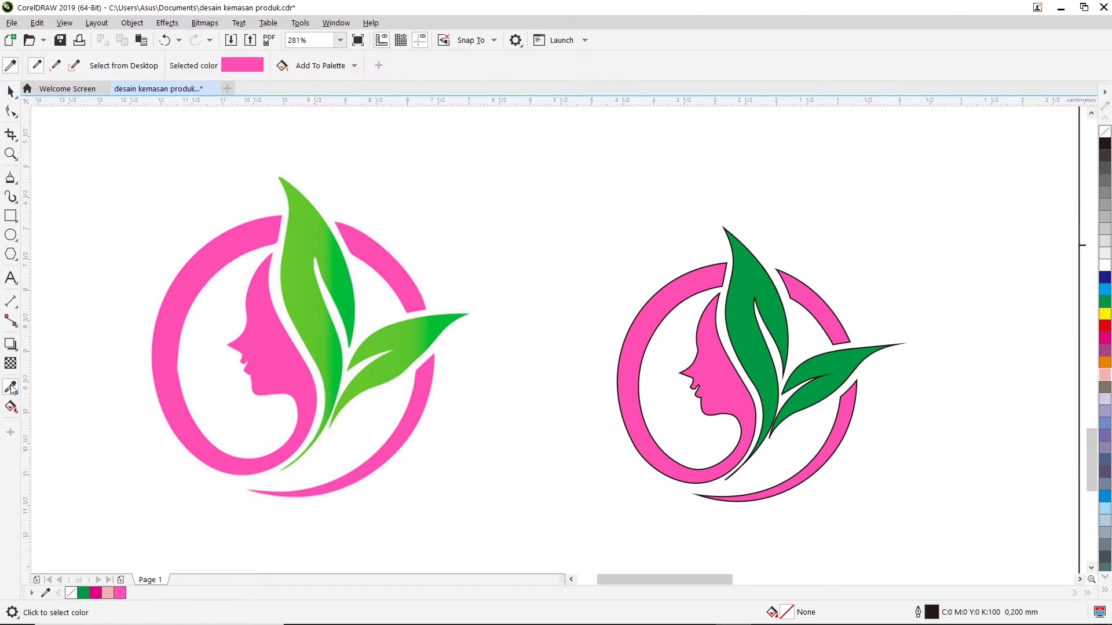
pyautogui.click(450, 318)
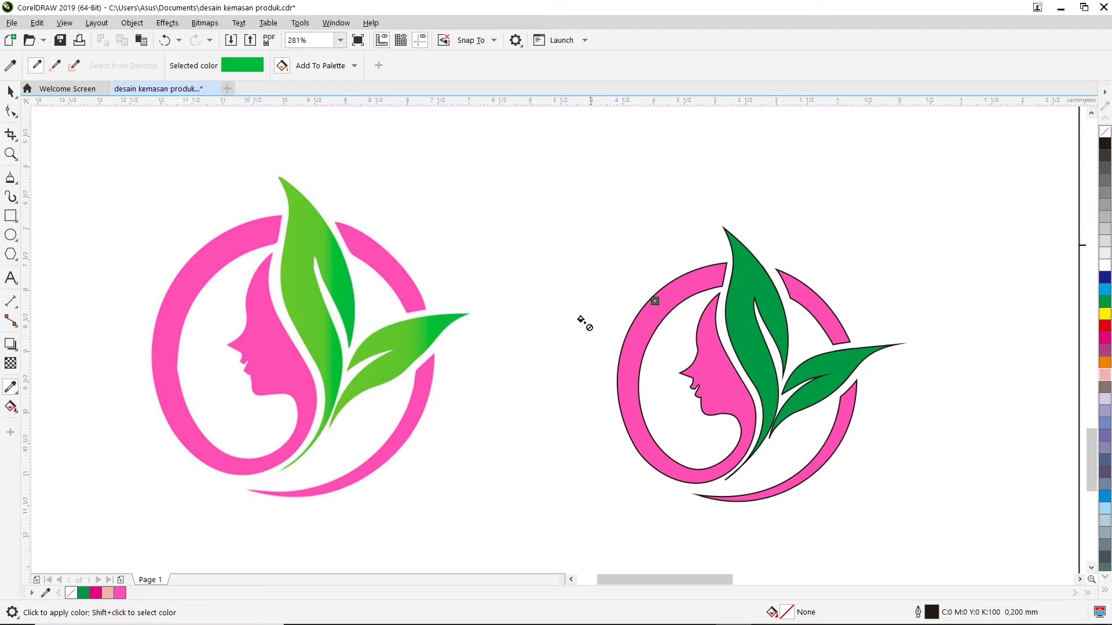
pyautogui.click(760, 297)
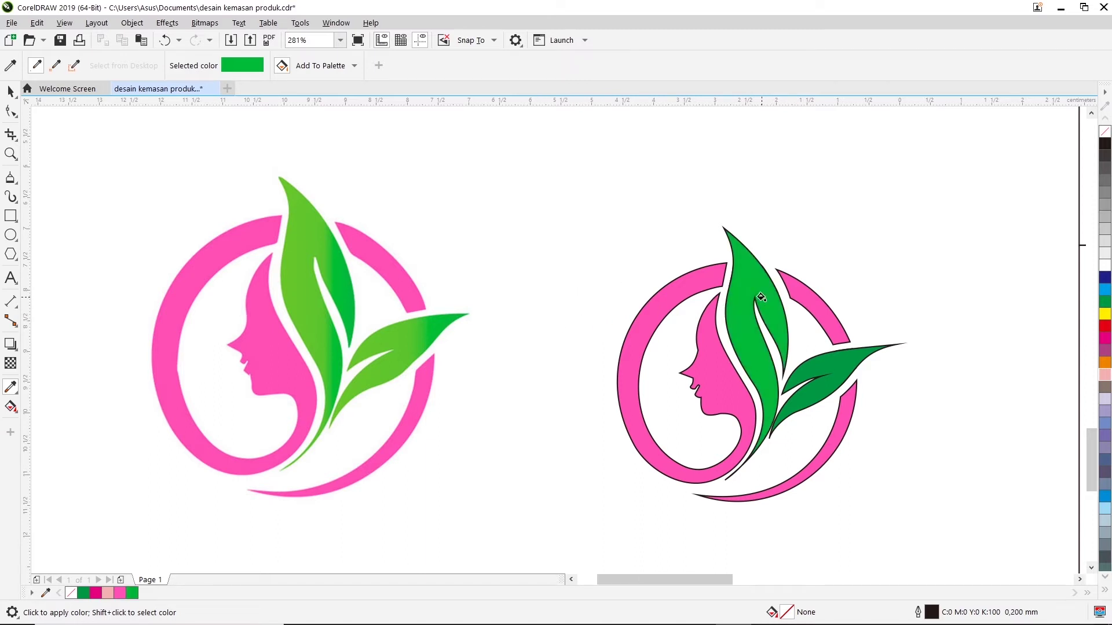
pyautogui.click(815, 355)
pyautogui.click(10, 92)
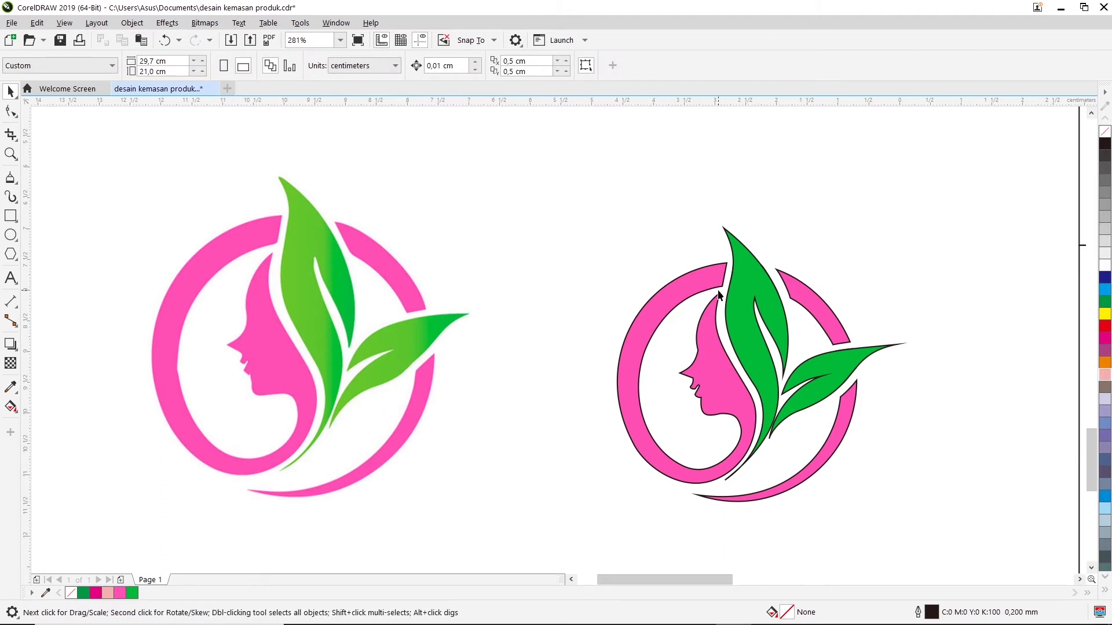
# Remove the black outline from all parts of the traced logo using the No Color swatch
pyautogui.moveTo(582, 213); pyautogui.dragTo(583, 215)
pyautogui.moveTo(958, 177); pyautogui.dragTo(563, 527)
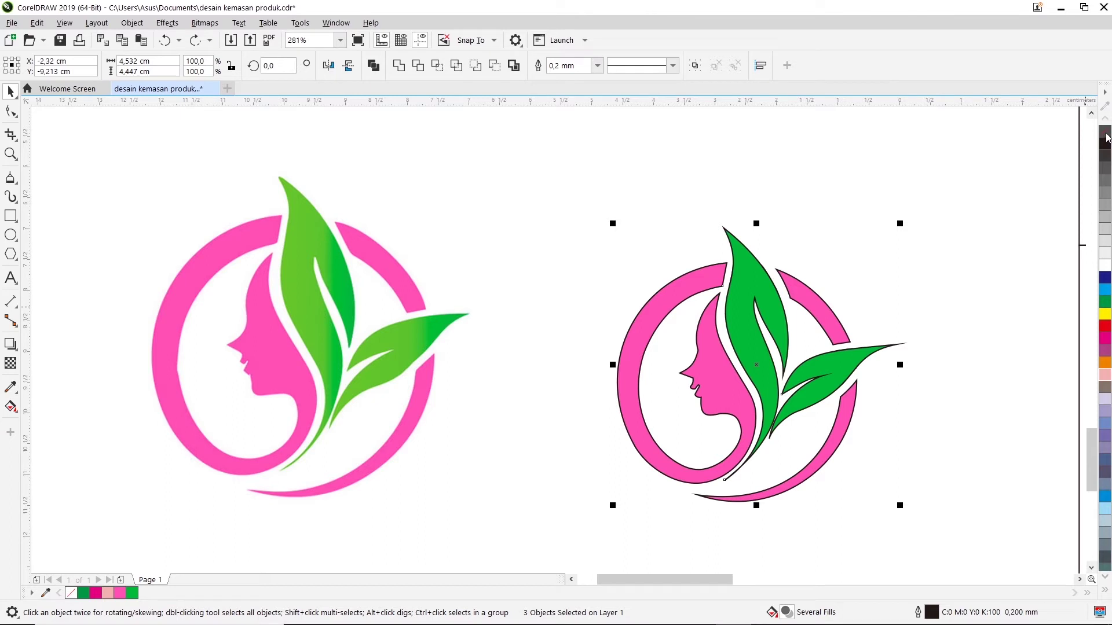
pyautogui.rightClick(1106, 134)
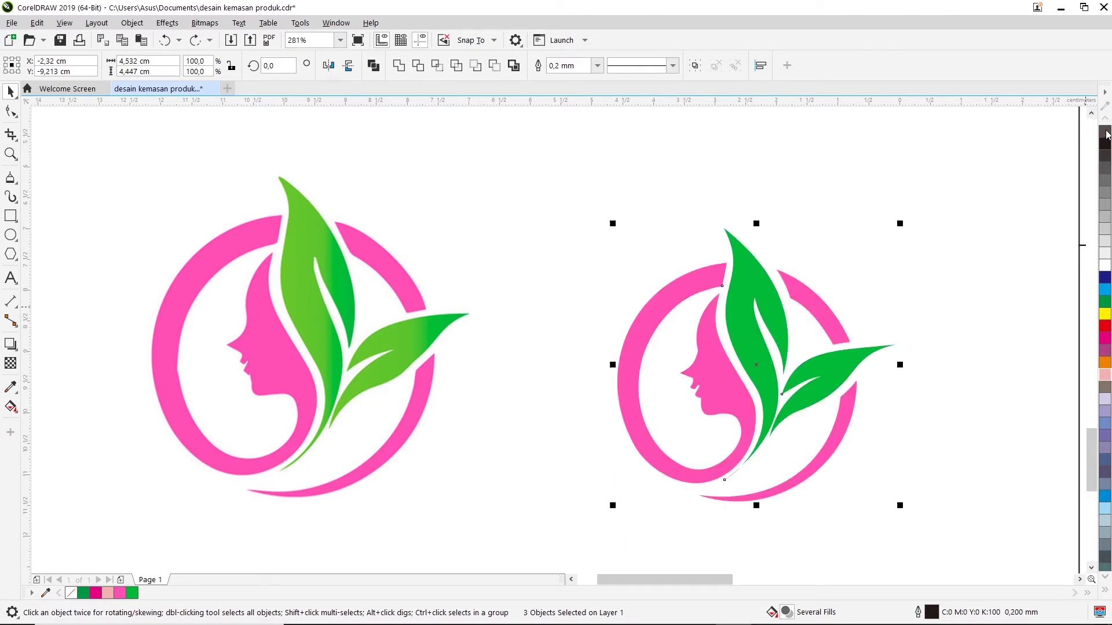
pyautogui.click(993, 168)
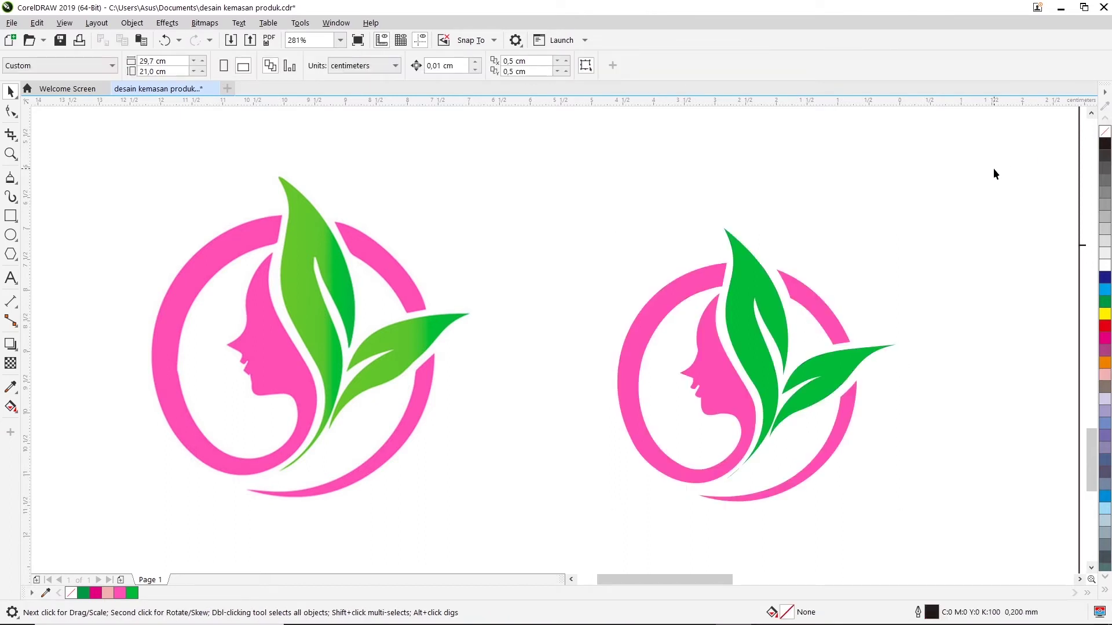
# Group the three traced logo parts and enlarge the group slightly
pyautogui.moveTo(964, 192); pyautogui.dragTo(654, 477)
pyautogui.moveTo(577, 537); pyautogui.dragTo(577, 537)
pyautogui.rightClick(746, 358)
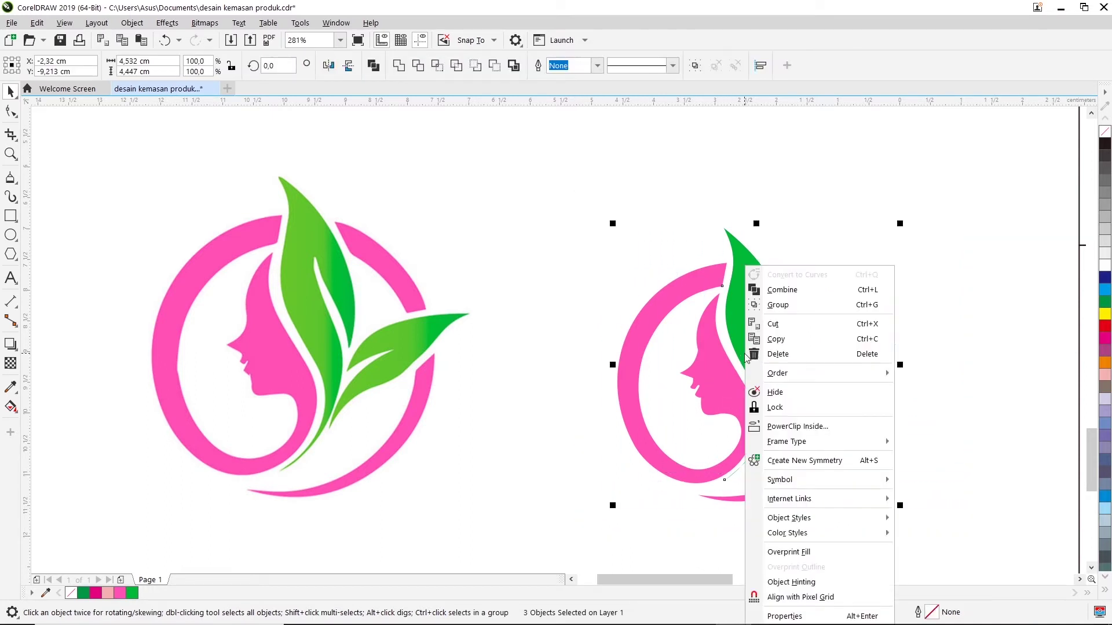
pyautogui.click(960, 230)
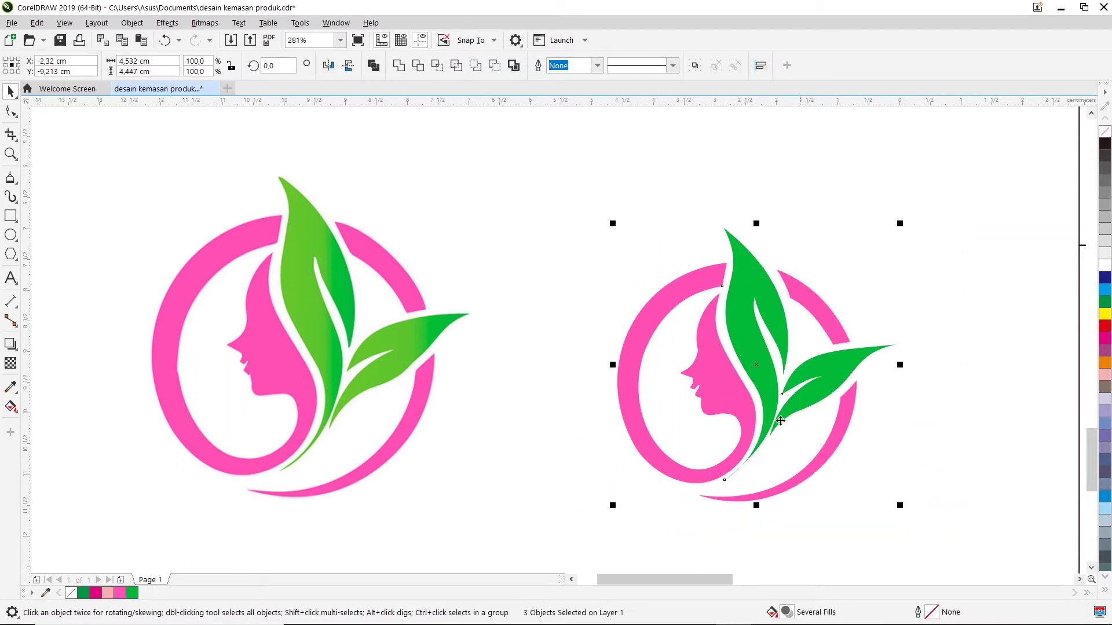
pyautogui.click(908, 206)
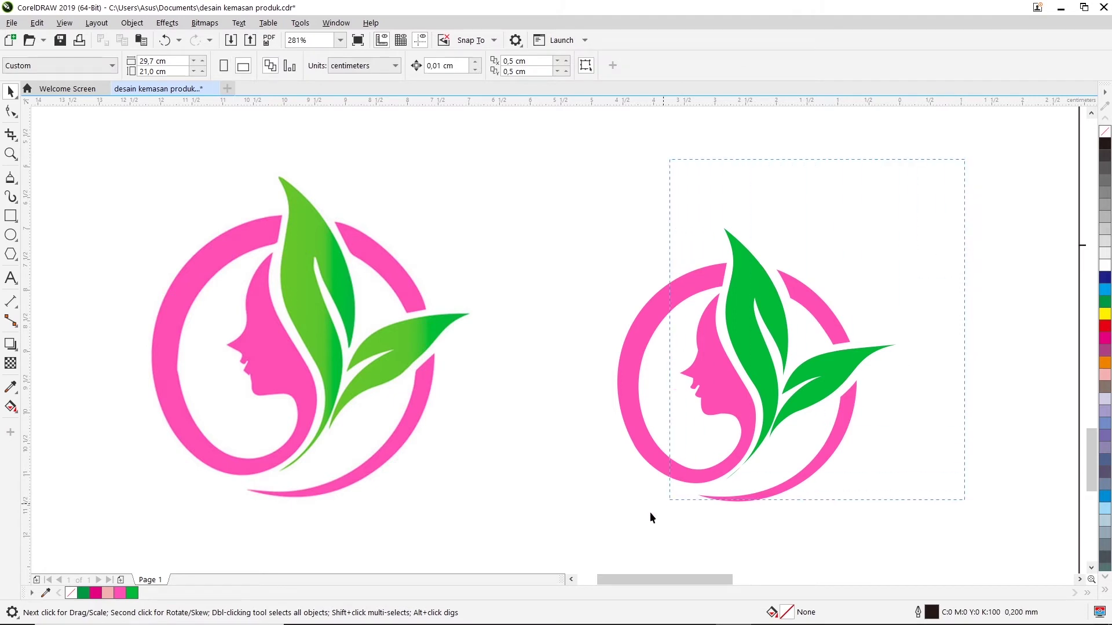
pyautogui.moveTo(584, 545); pyautogui.dragTo(584, 544)
pyautogui.rightClick(747, 342)
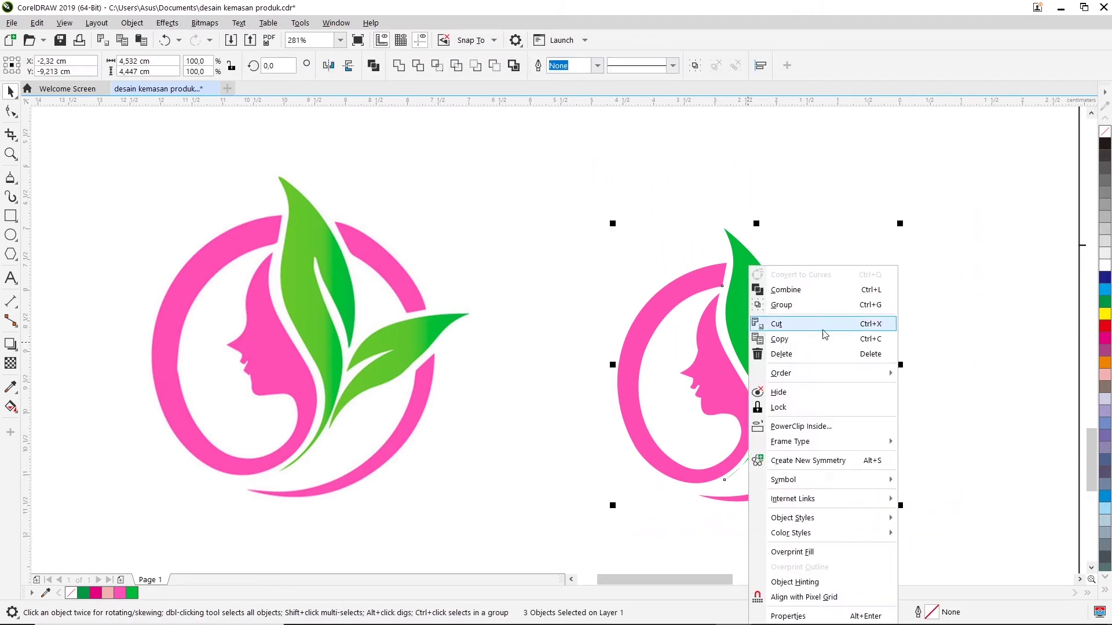
pyautogui.click(806, 306)
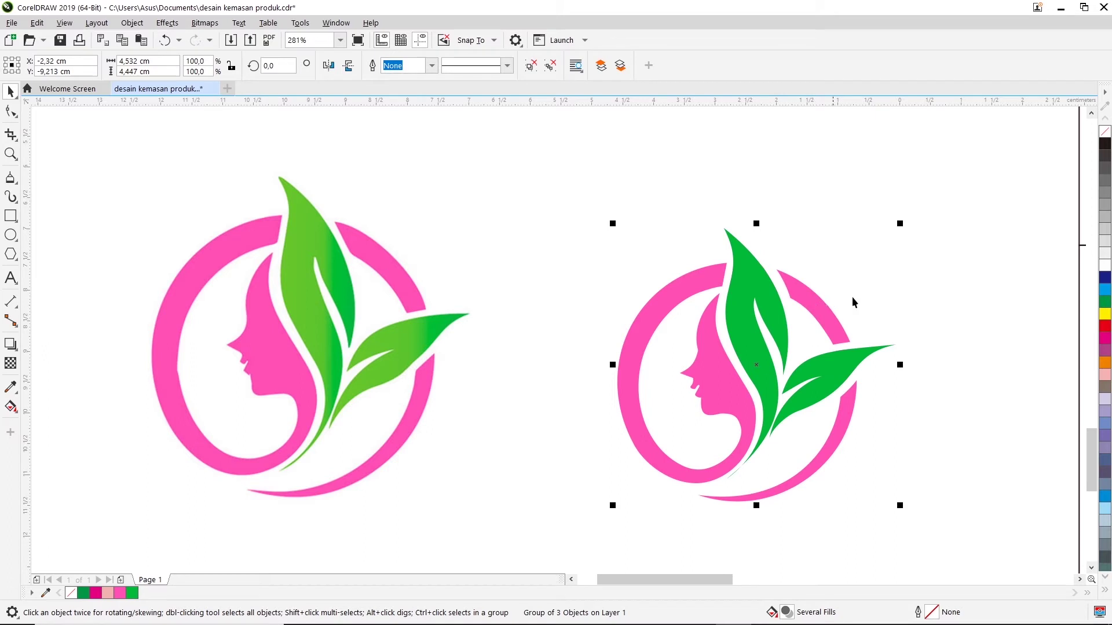
pyautogui.moveTo(900, 224)
pyautogui.mouseDown()
pyautogui.moveTo(967, 172)
pyautogui.moveTo(958, 164)
pyautogui.mouseUp()
pyautogui.scroll(-2, 865, 263)
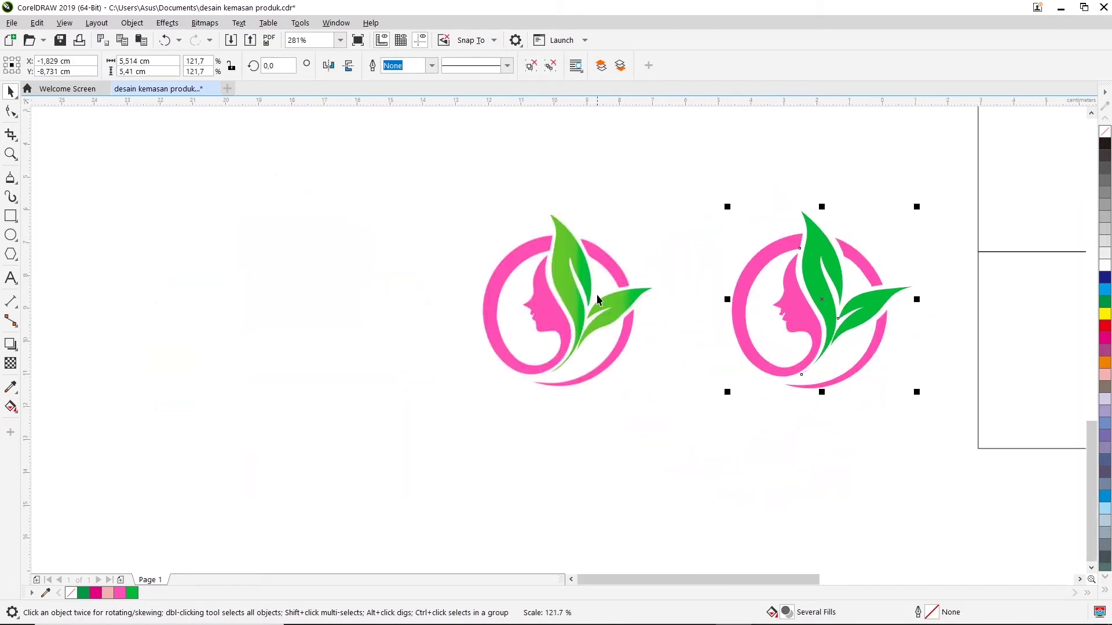
# Delete the original bitmap logo on the left, keeping the traced version
pyautogui.scroll(2, 794, 265)
pyautogui.click(632, 207)
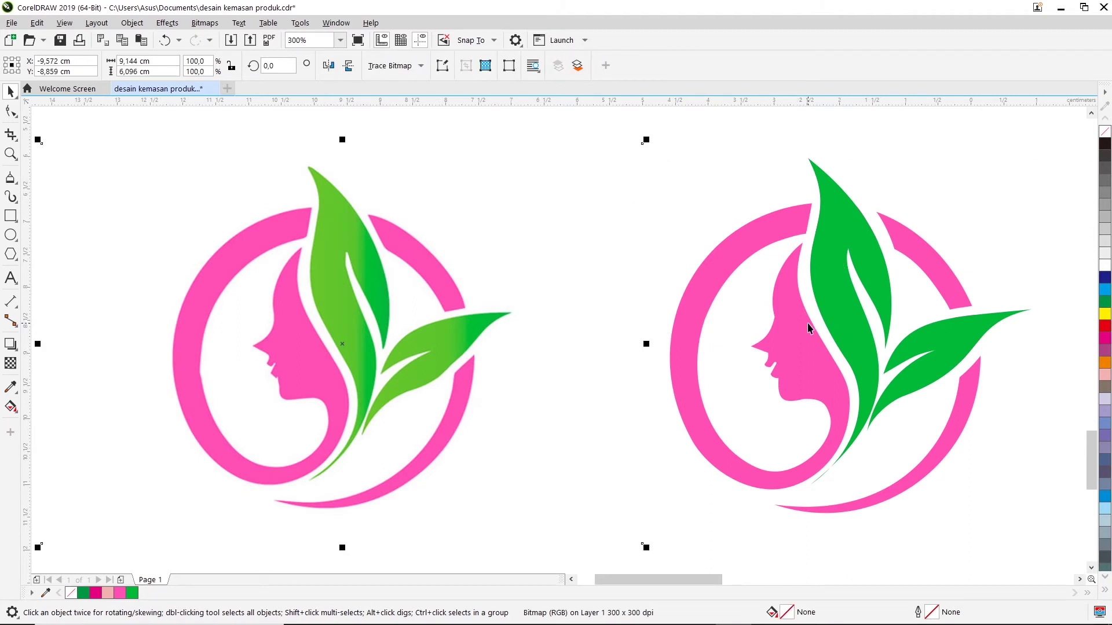
pyautogui.scroll(-2, 807, 322)
pyautogui.click(920, 401)
pyautogui.scroll(2, 800, 373)
pyautogui.scroll(-2, 800, 372)
pyautogui.click(624, 304)
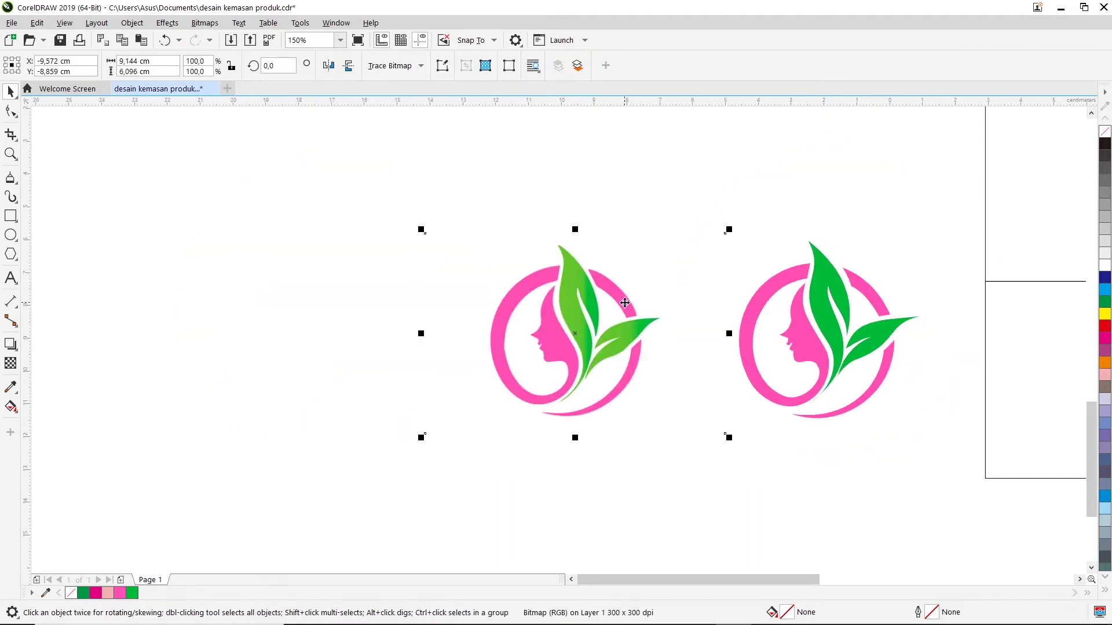
pyautogui.press('Delete')
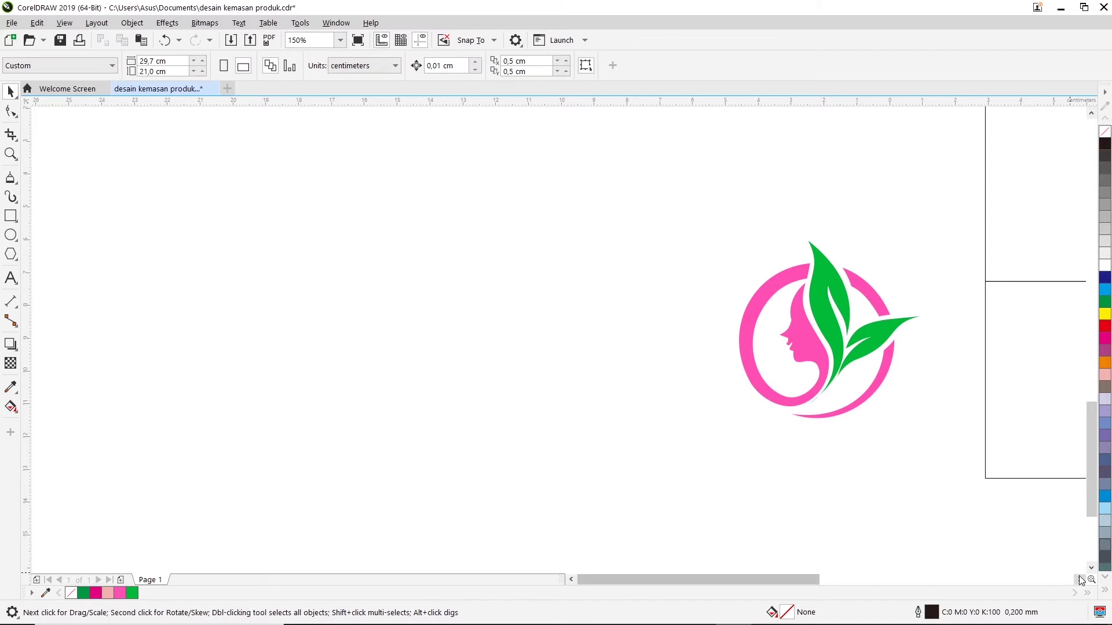
# Zoom out and move the grouped logo to the left of the box dieline
pyautogui.click(1079, 579)
pyautogui.scroll(-2, 1039, 503)
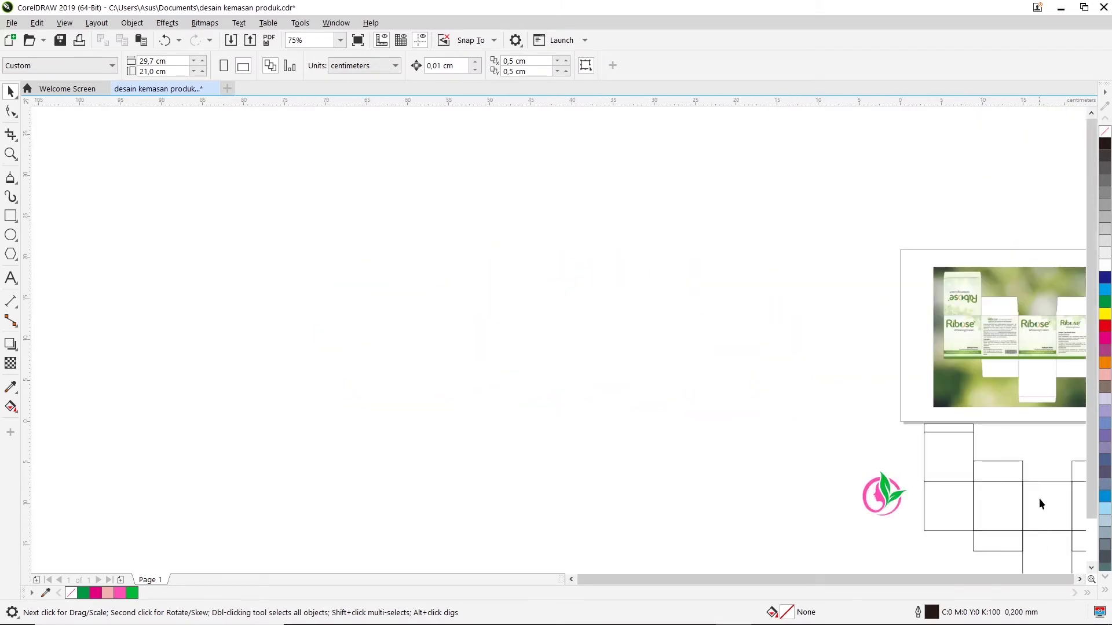
pyautogui.click(1079, 579)
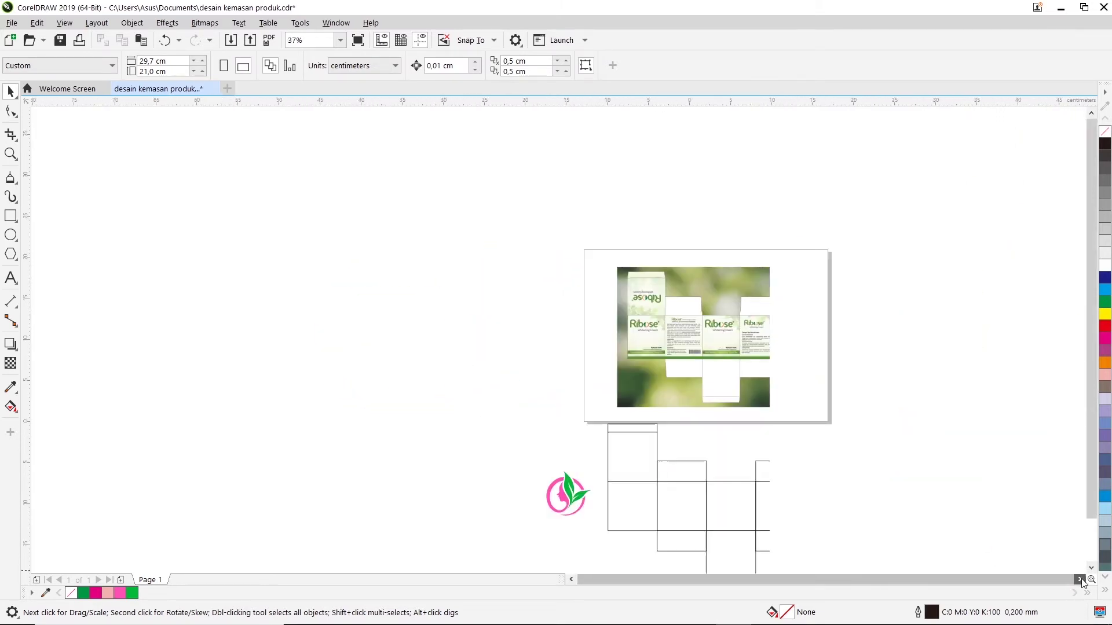
pyautogui.scroll(2, 561, 526)
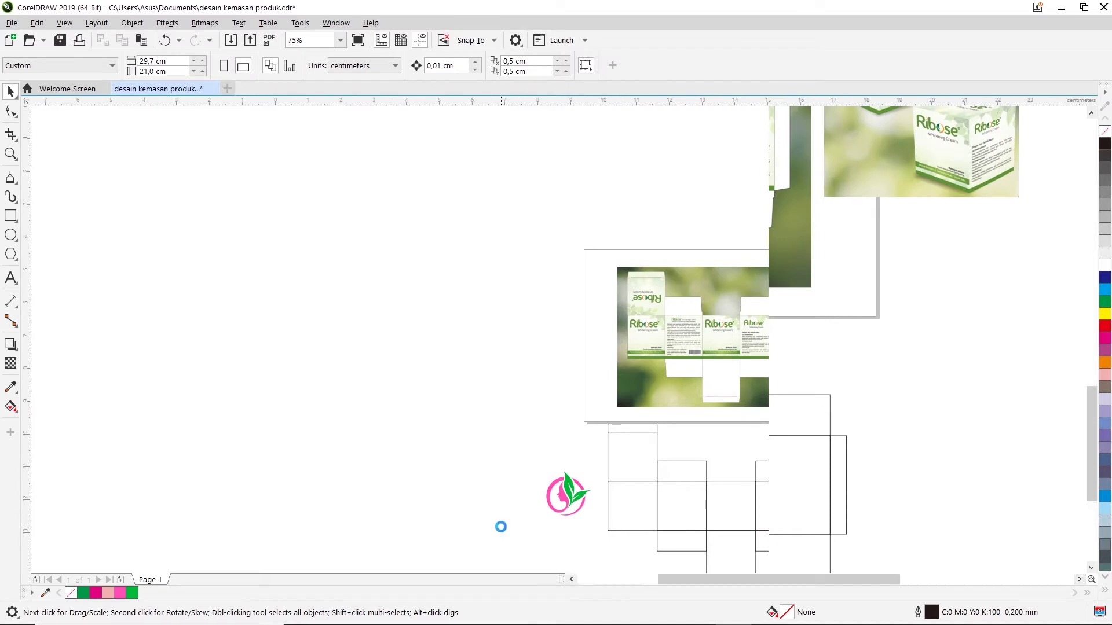
pyautogui.scroll(-1, 257, 417)
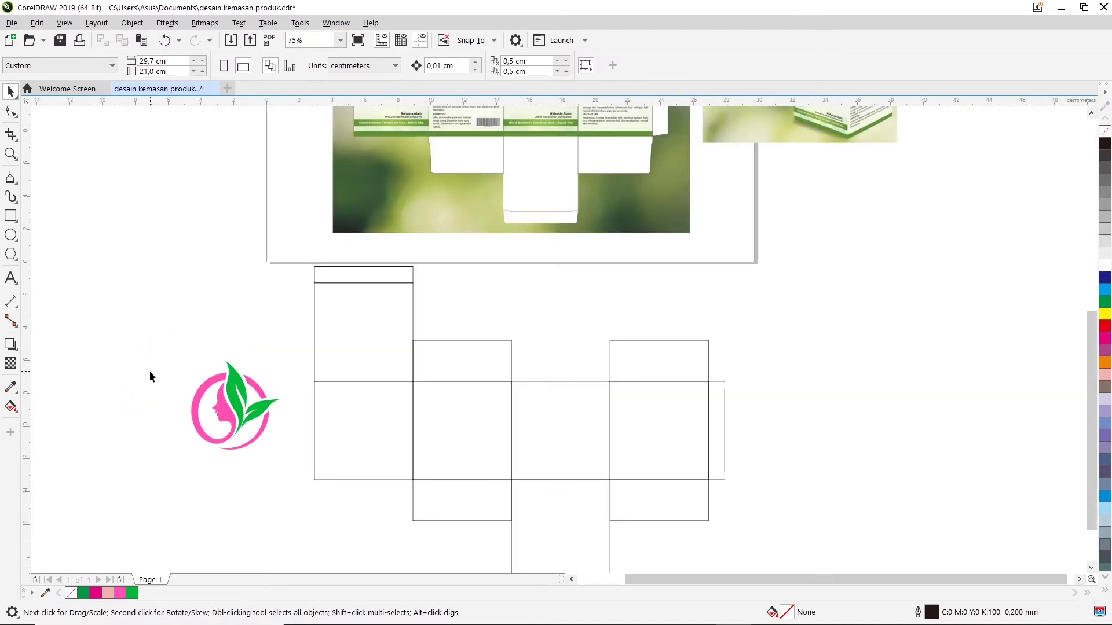
pyautogui.click(571, 579)
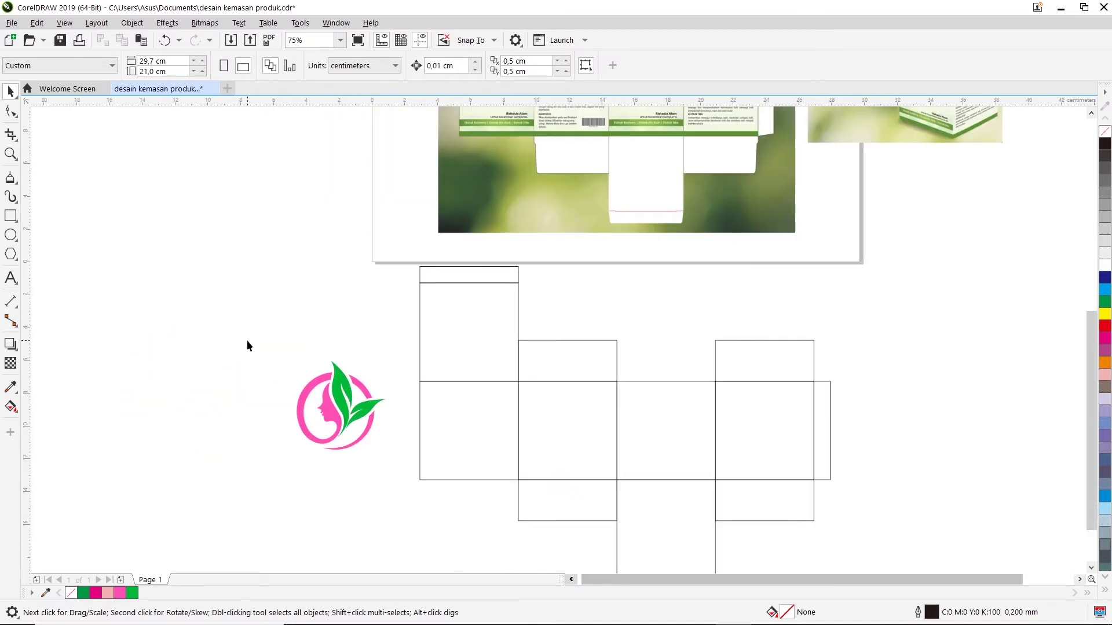
pyautogui.moveTo(343, 424); pyautogui.dragTo(322, 357)
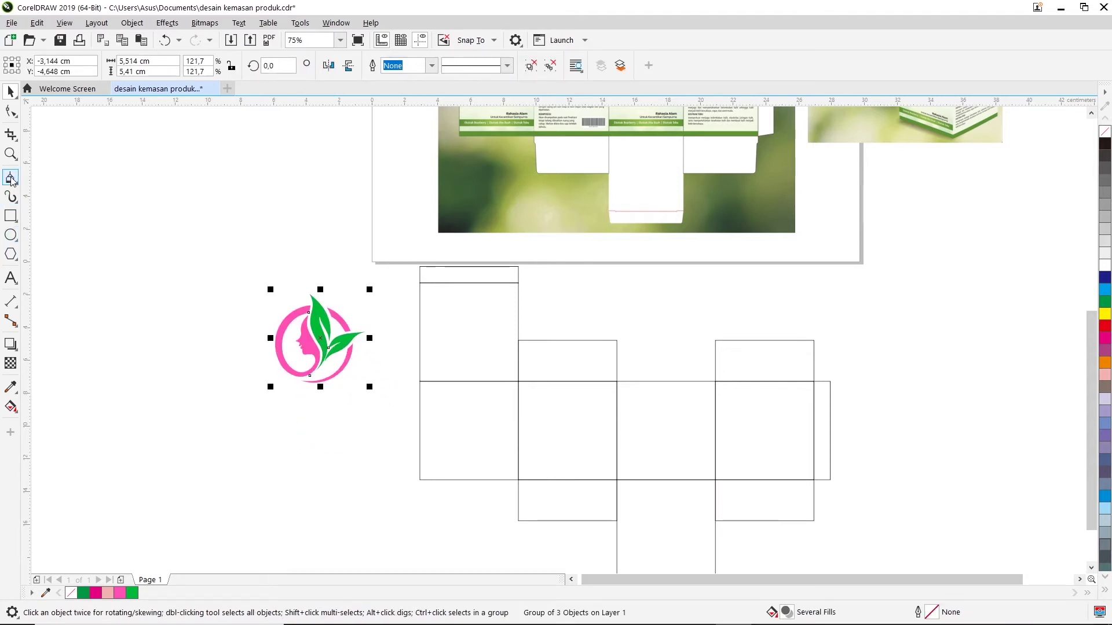
# Zoom in closely on the logo and place a text insertion point below it
pyautogui.click(10, 155)
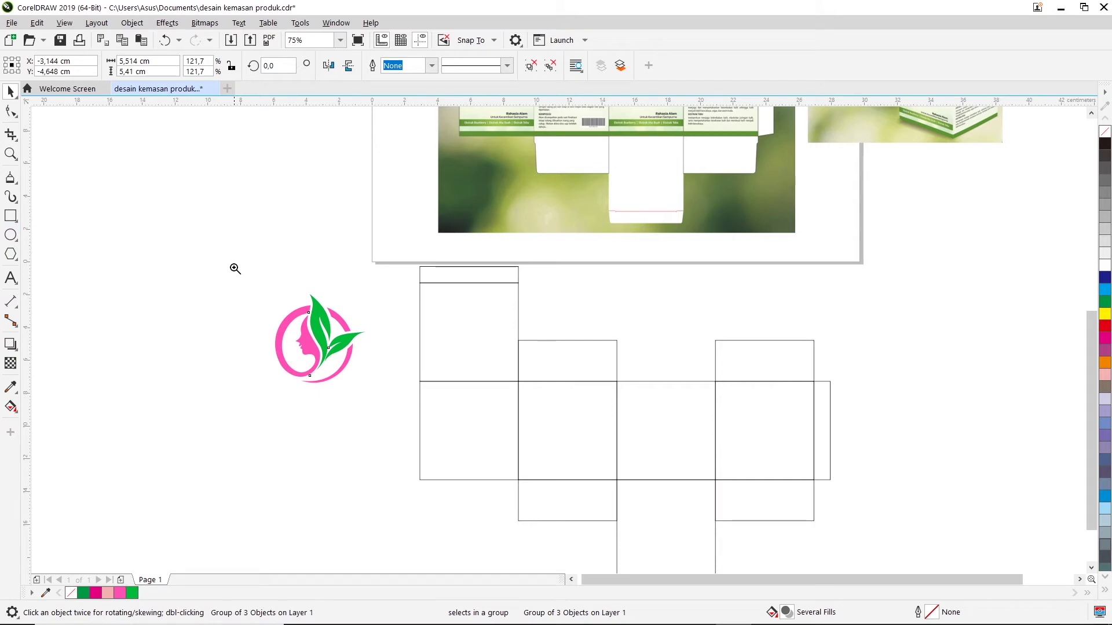
pyautogui.moveTo(234, 265); pyautogui.dragTo(399, 433)
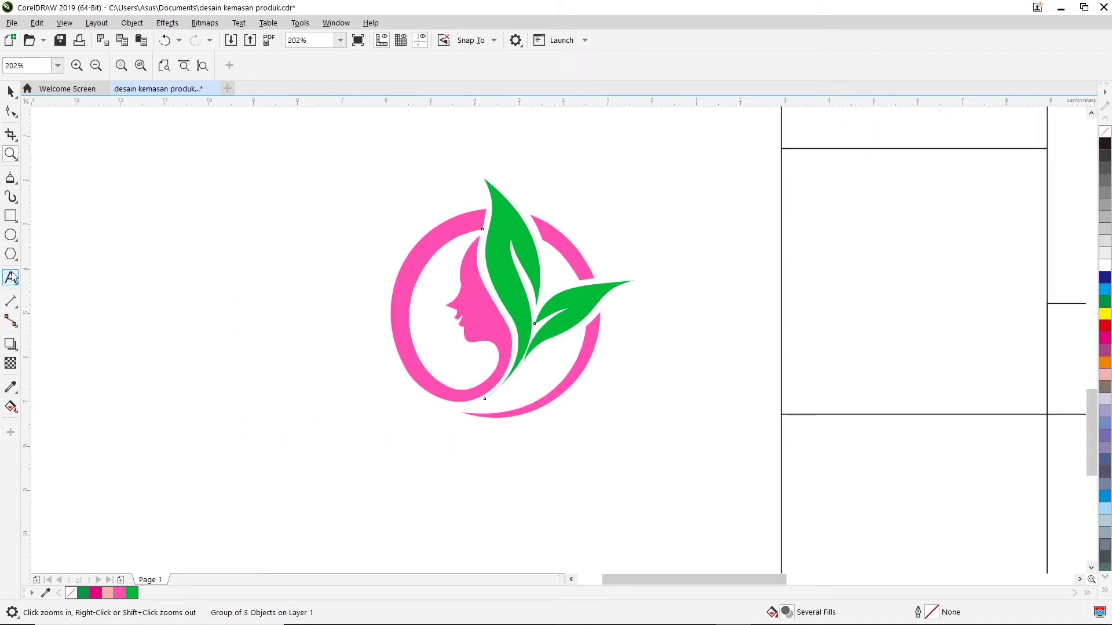
pyautogui.click(11, 279)
pyautogui.click(228, 456)
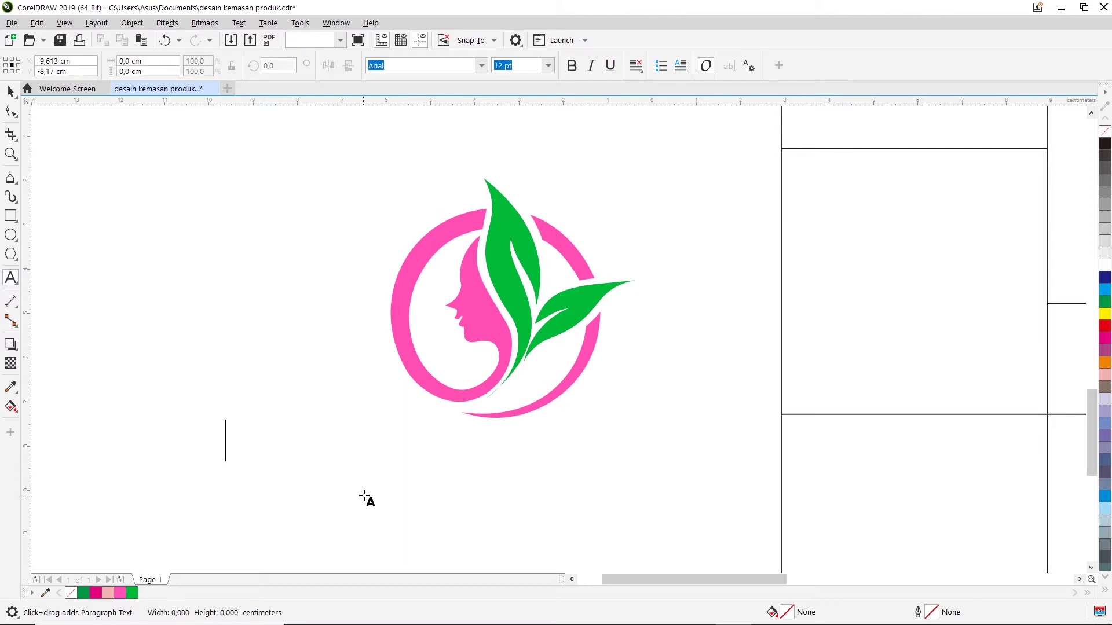
# Save the document and type 'Beauty n Nature' below the logo
pyautogui.press('Escape')
pyautogui.hotkey('ctrl', 's')
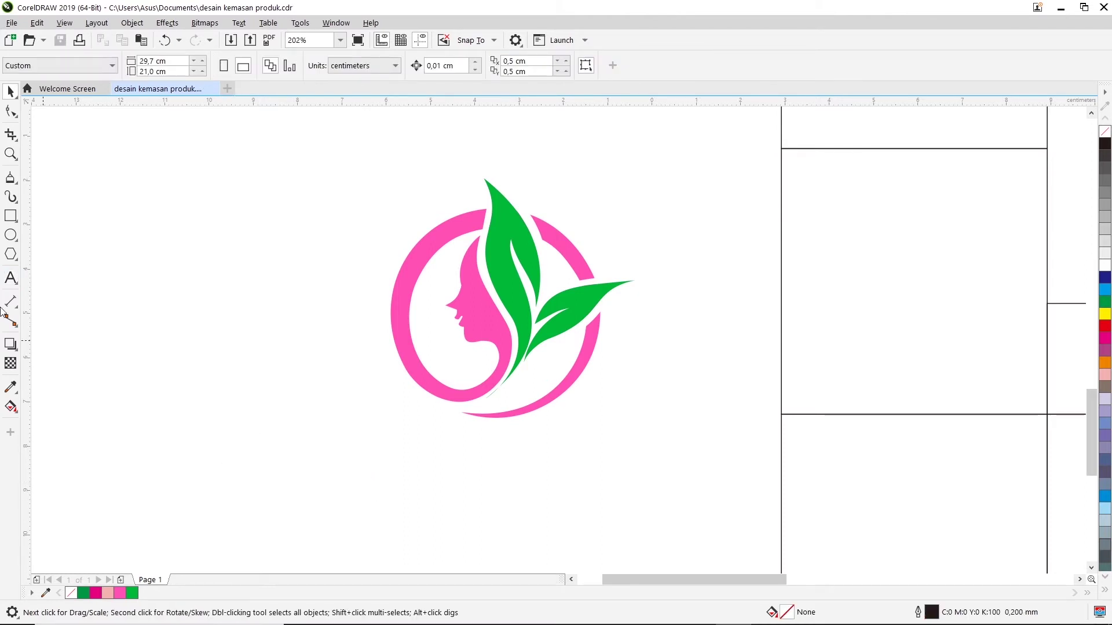
pyautogui.click(11, 279)
pyautogui.click(267, 469)
pyautogui.write('Beauty n')
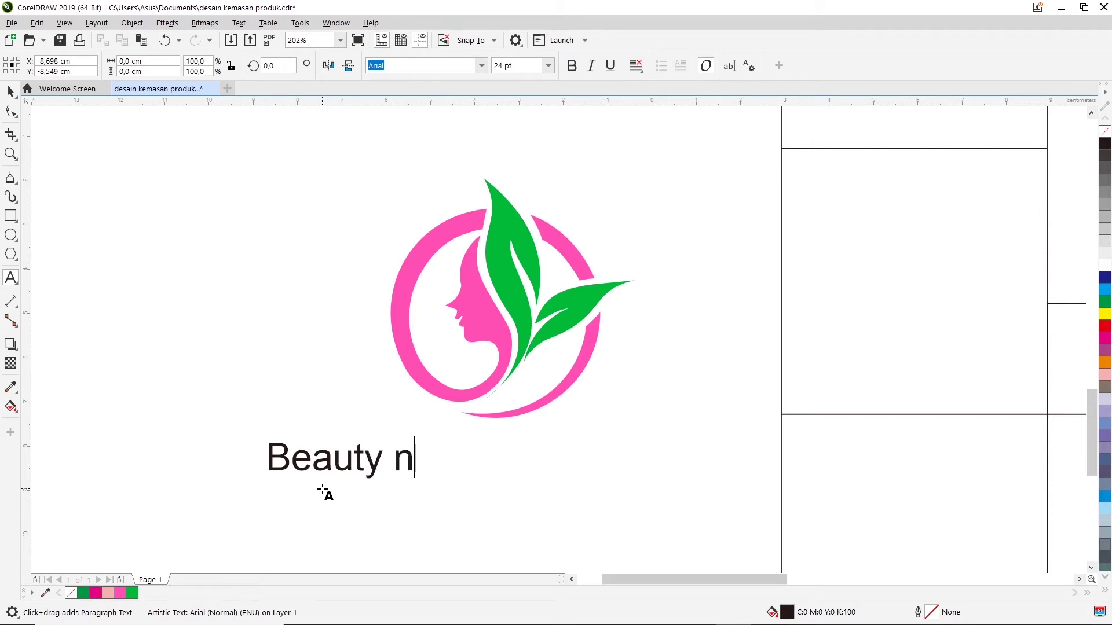
pyautogui.write(' Nature')
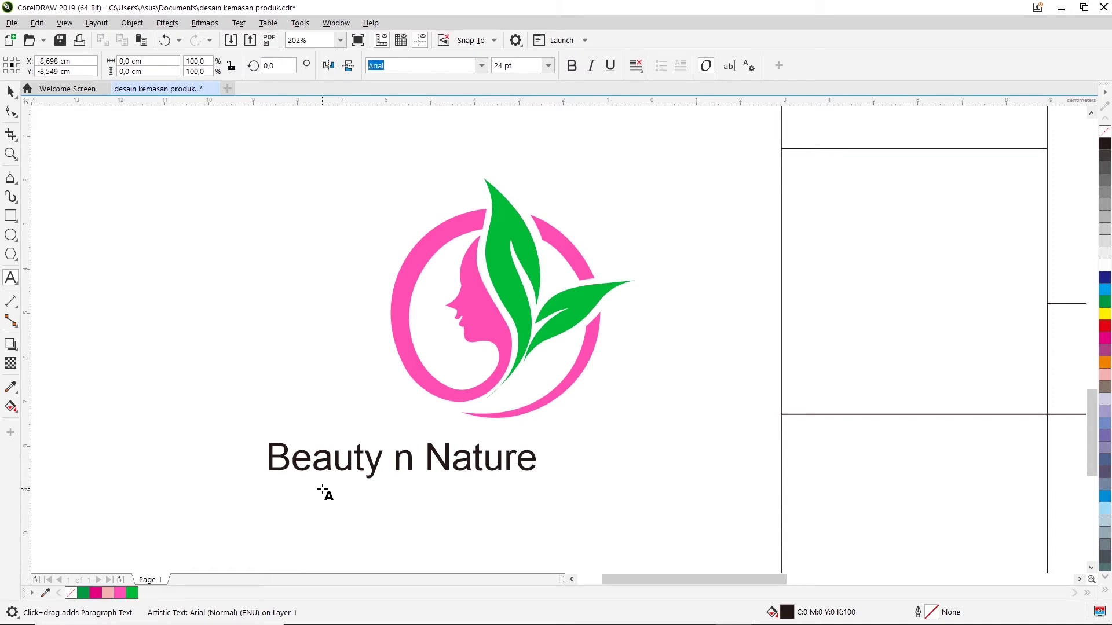
# Position the 'Beauty n Nature' text centred beneath the logo
pyautogui.press('Escape')
pyautogui.moveTo(404, 462); pyautogui.dragTo(502, 491)
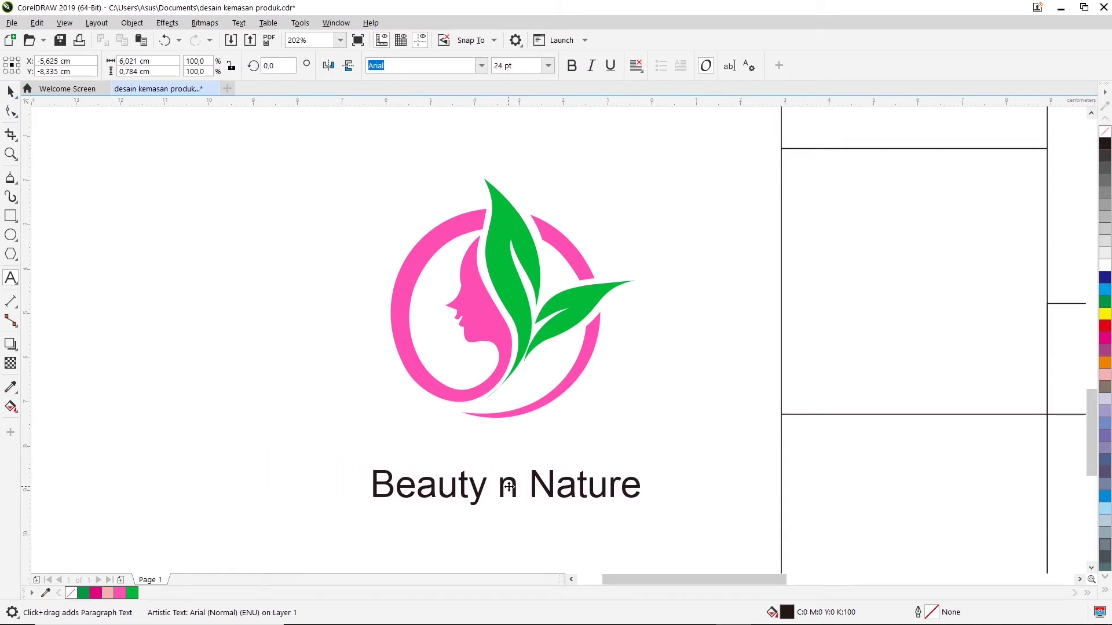
pyautogui.moveTo(502, 490); pyautogui.dragTo(497, 490)
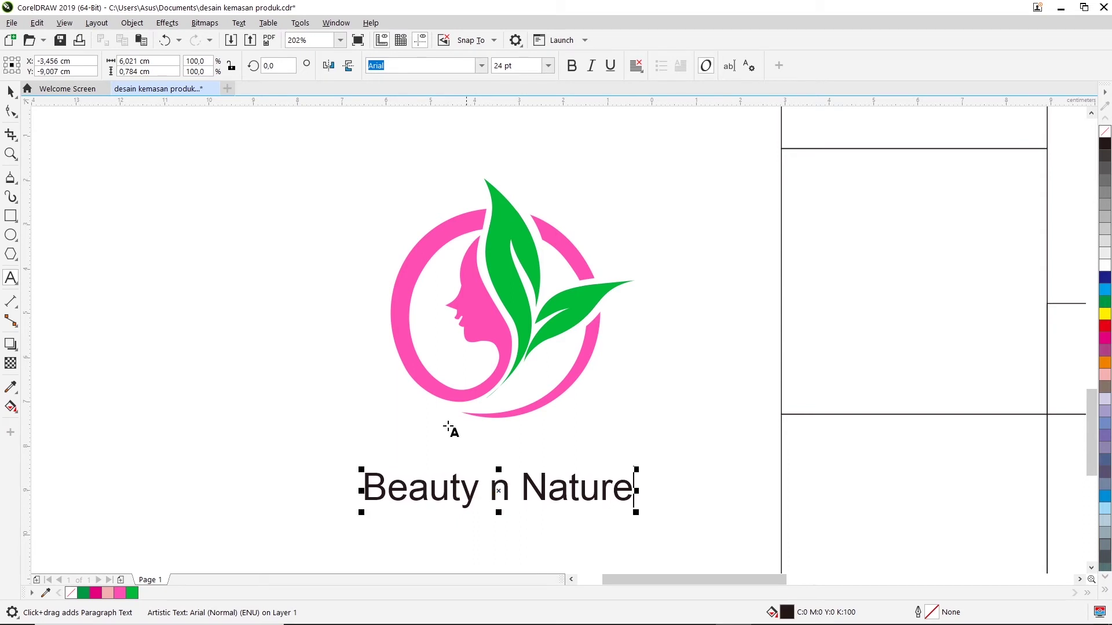
pyautogui.click(10, 92)
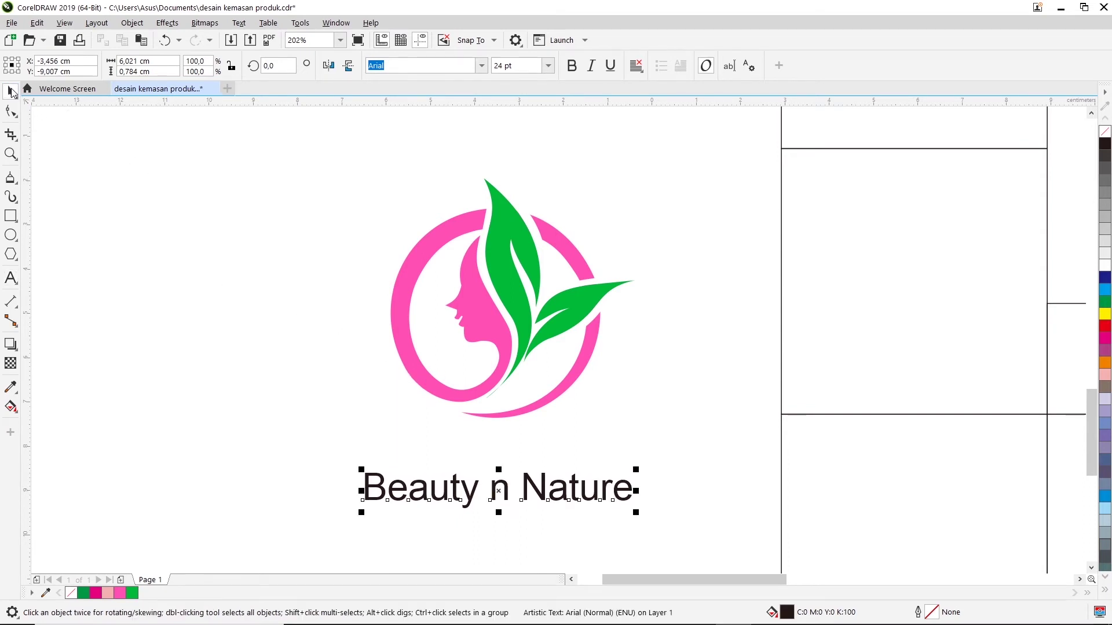
# Select the caption and scroll the font list, previewing typefaces down to Cambria
pyautogui.click(575, 579)
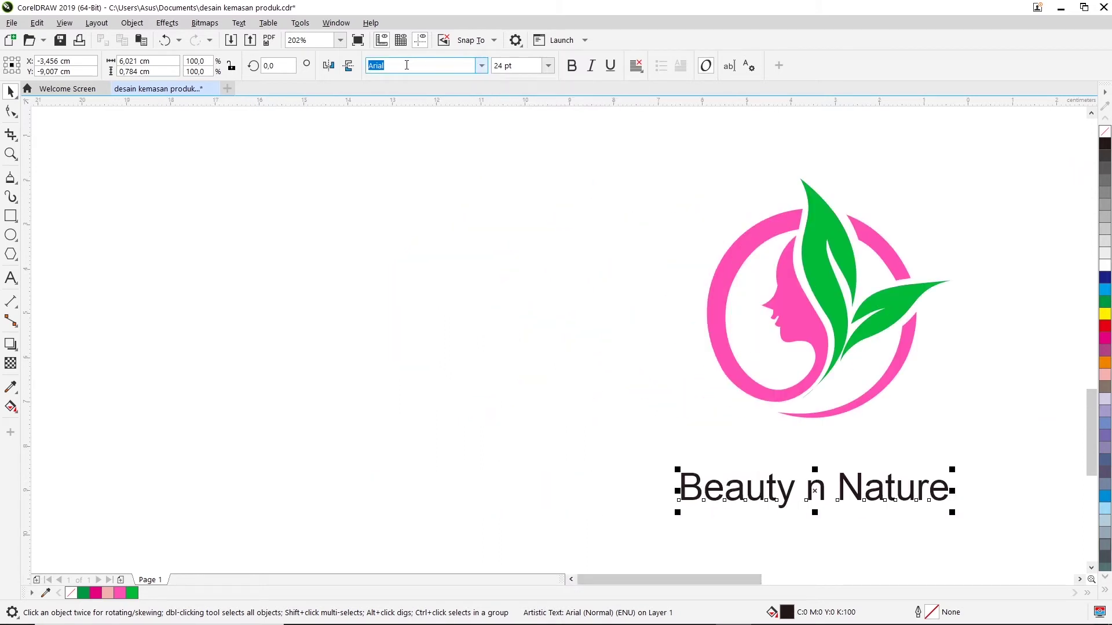
pyautogui.click(483, 66)
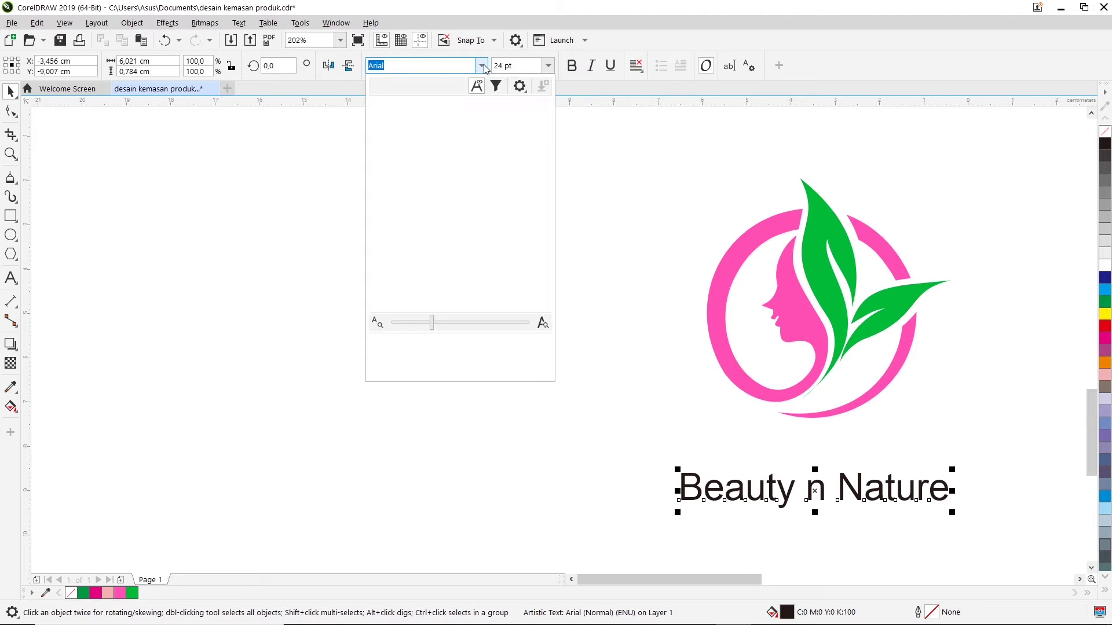
pyautogui.moveTo(434, 106)
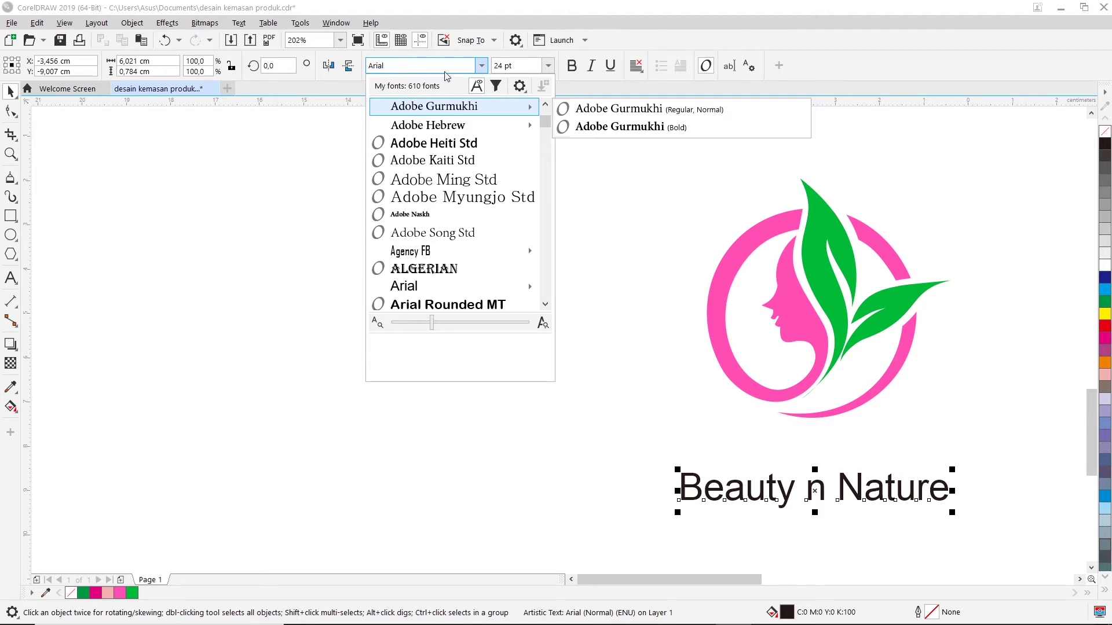
pyautogui.scroll(-1, 457, 143)
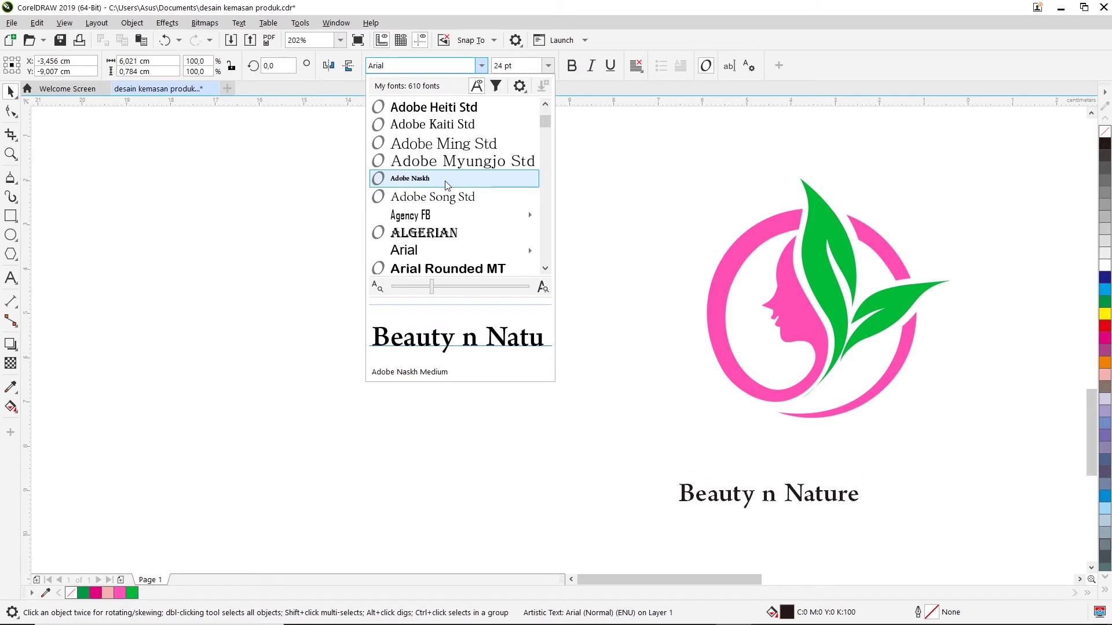
pyautogui.scroll(-1, 446, 184)
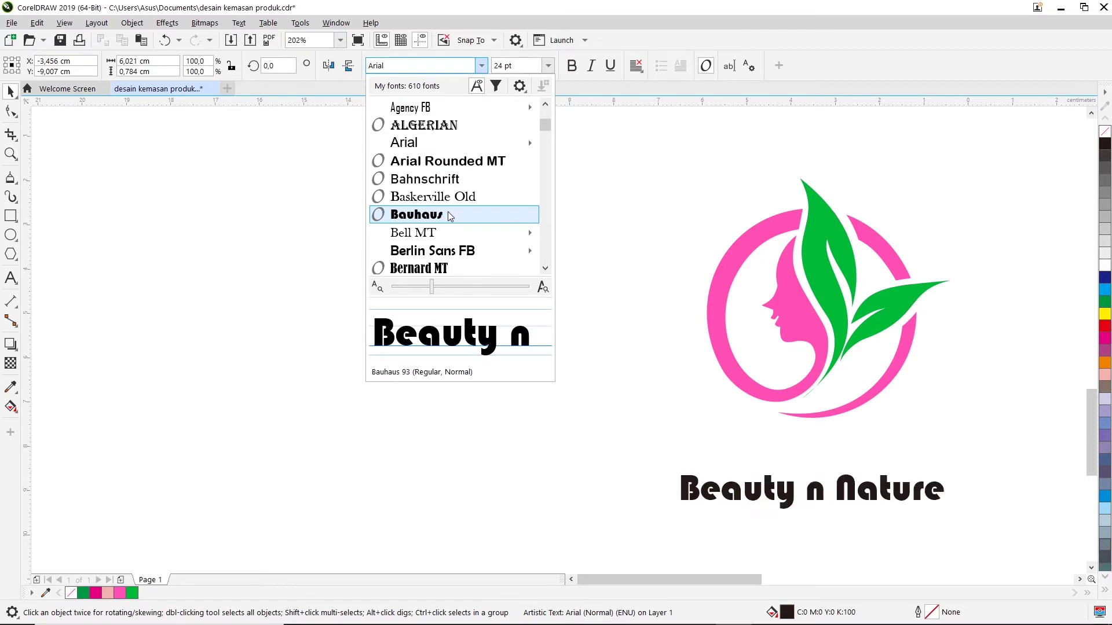
pyautogui.scroll(-1, 449, 213)
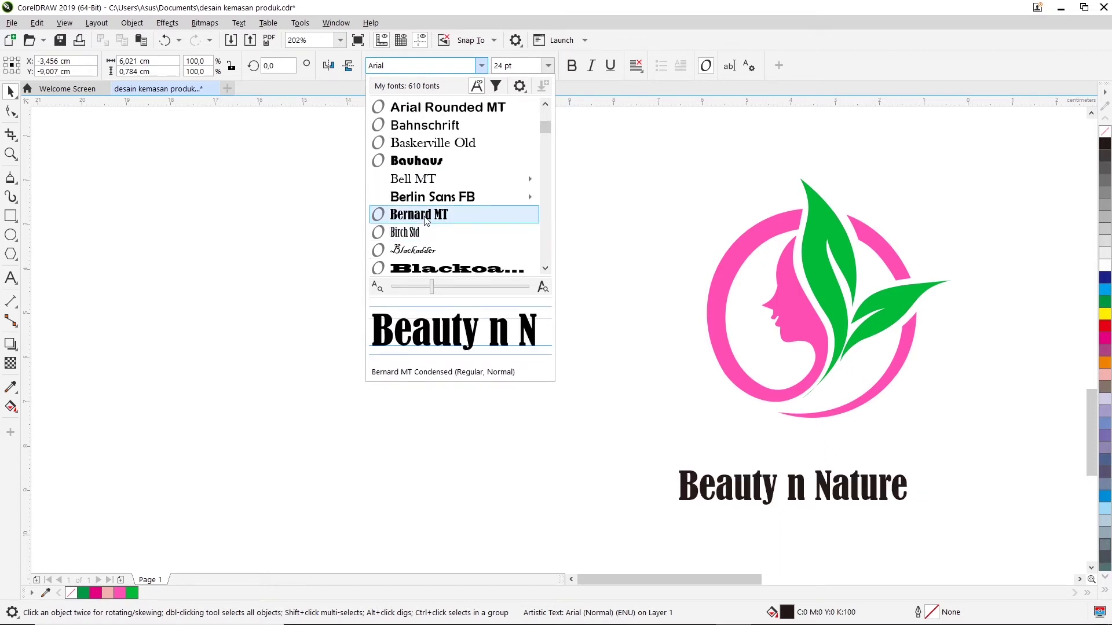
pyautogui.scroll(-1, 425, 219)
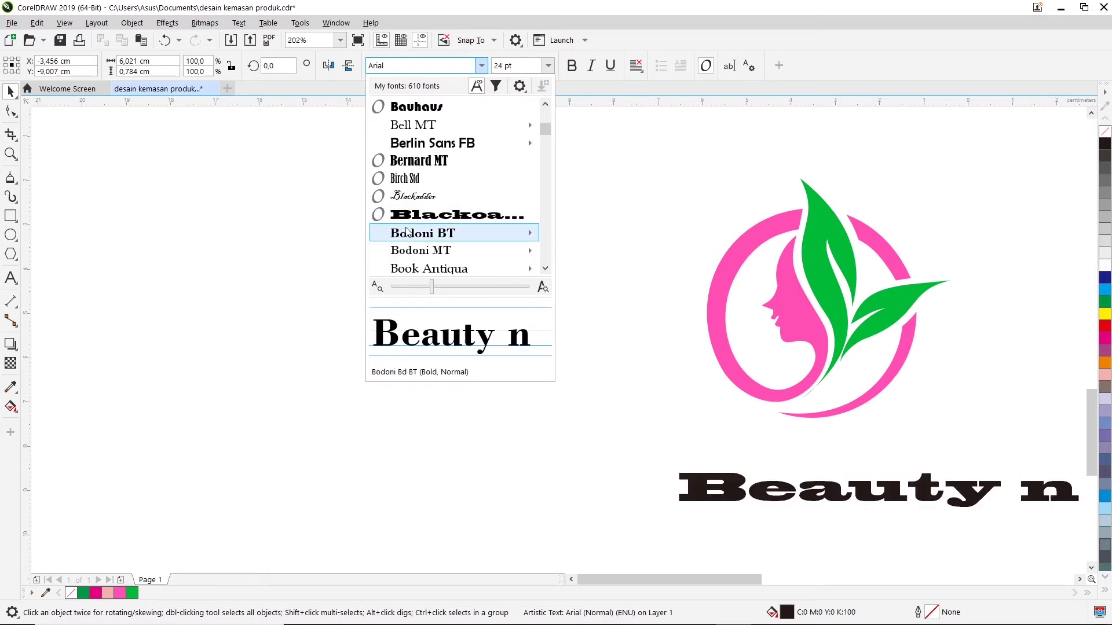
pyautogui.scroll(-1, 410, 216)
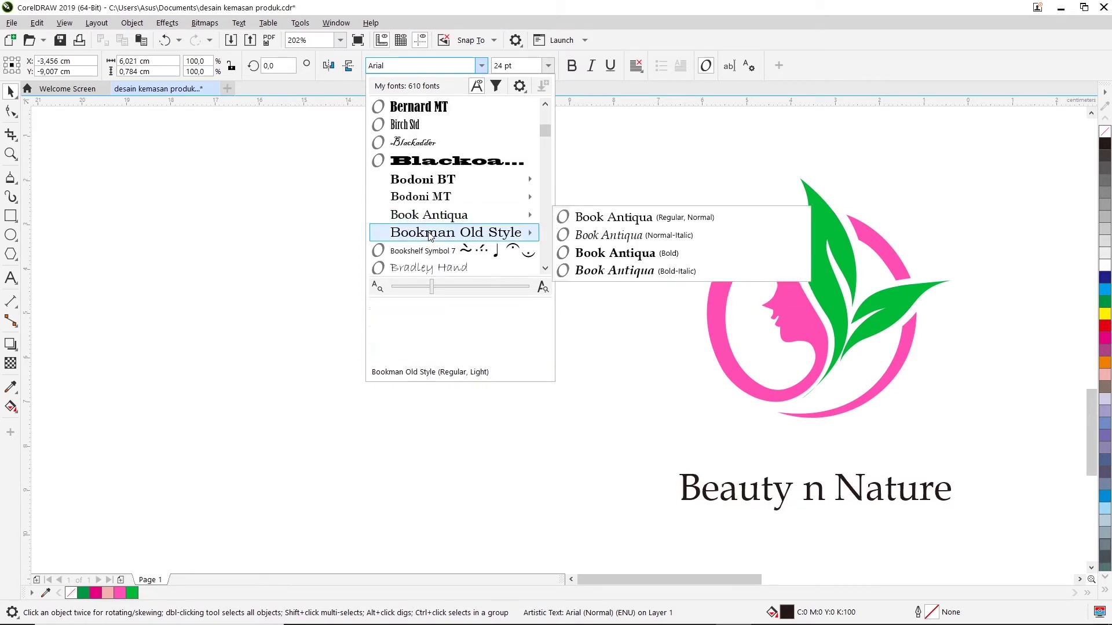
pyautogui.moveTo(455, 232)
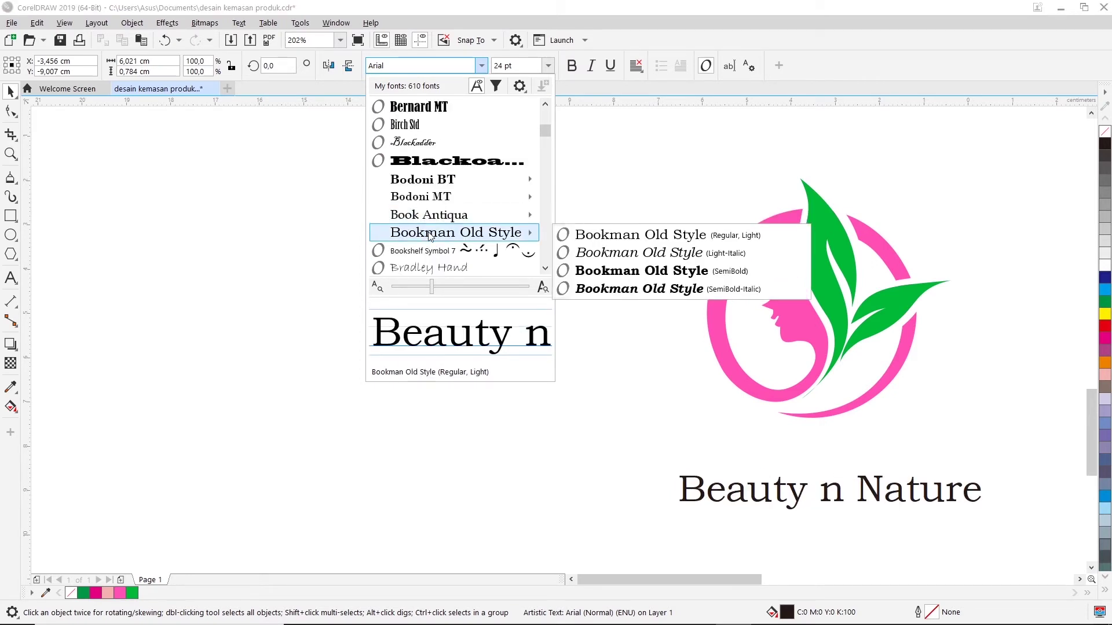
pyautogui.scroll(-1, 430, 237)
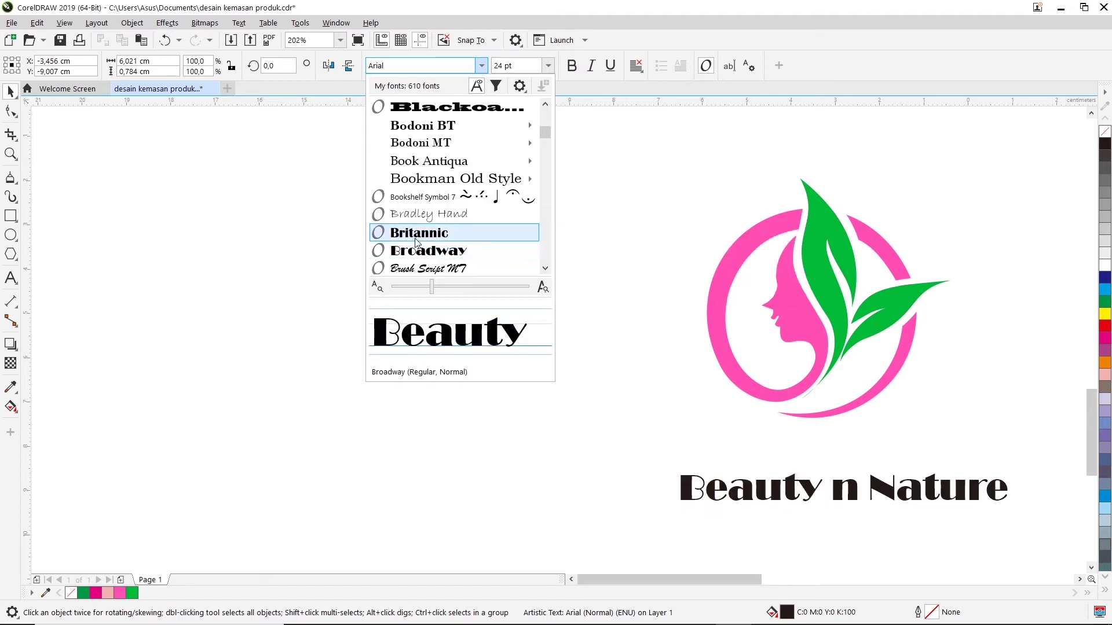
pyautogui.scroll(-1, 416, 234)
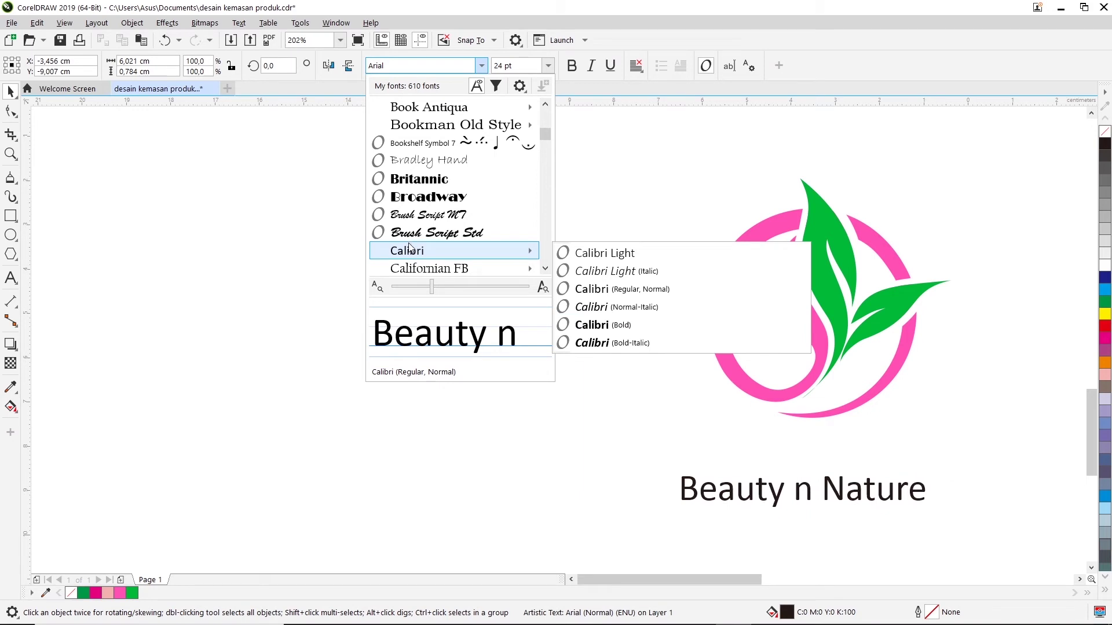
pyautogui.scroll(-1, 408, 246)
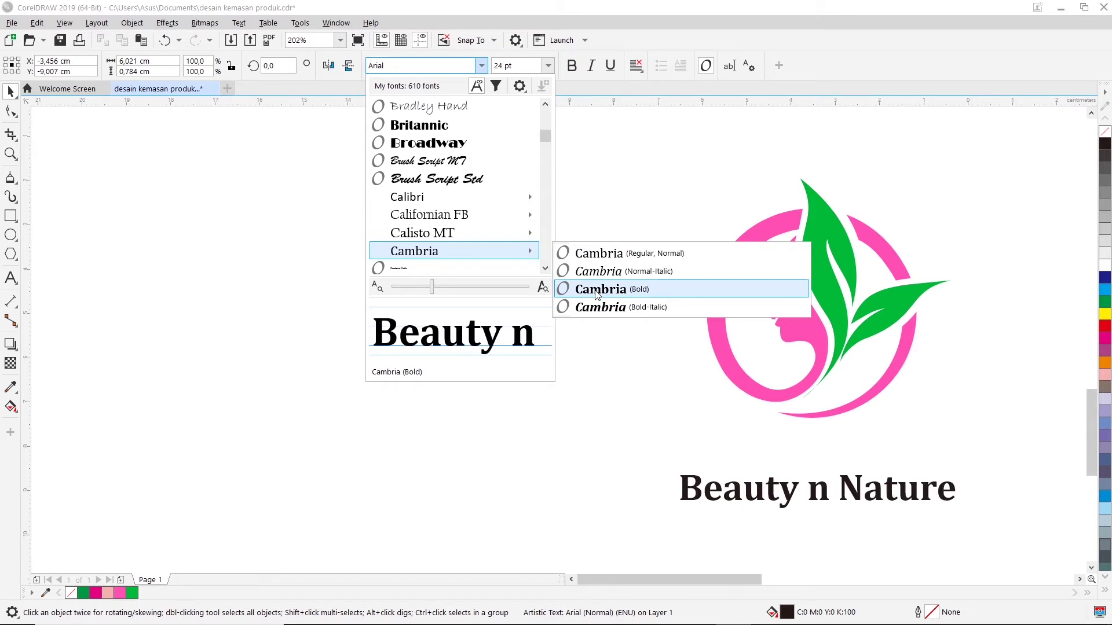
pyautogui.scroll(-1, 414, 232)
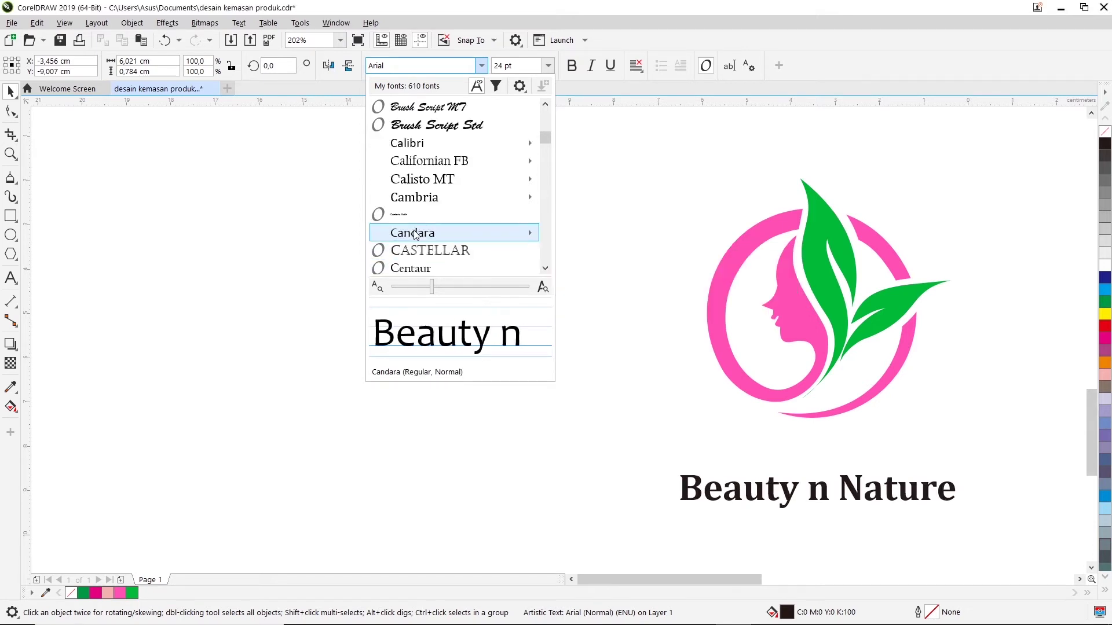
# Preview fonts from Century through Futura Bk BT on the 'Beauty n Nature' caption
pyautogui.scroll(-1, 414, 234)
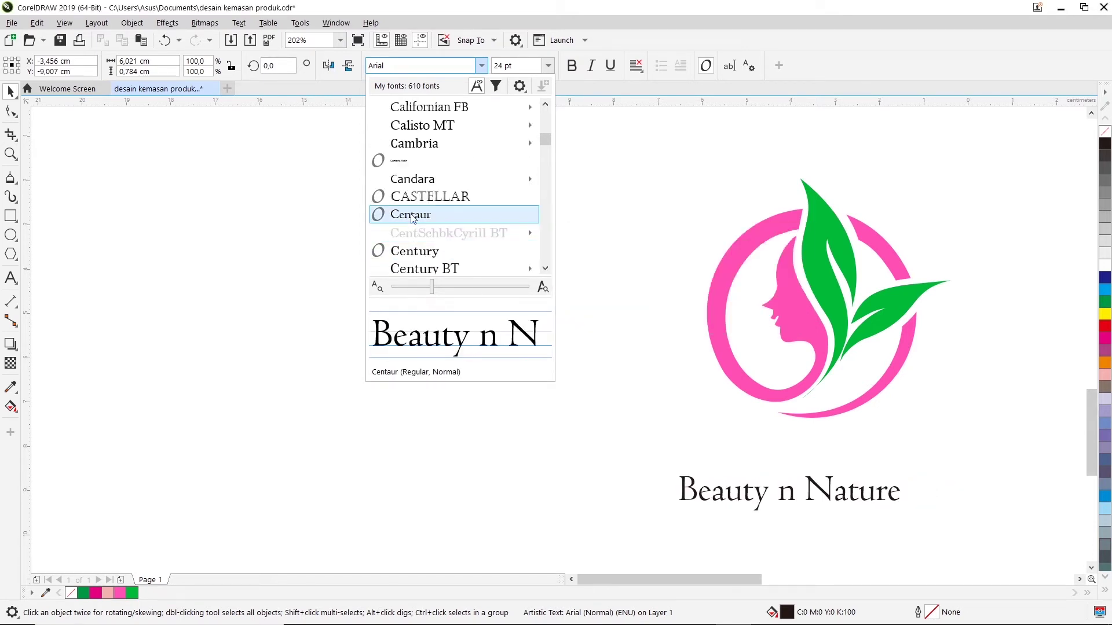
pyautogui.scroll(-1, 415, 250)
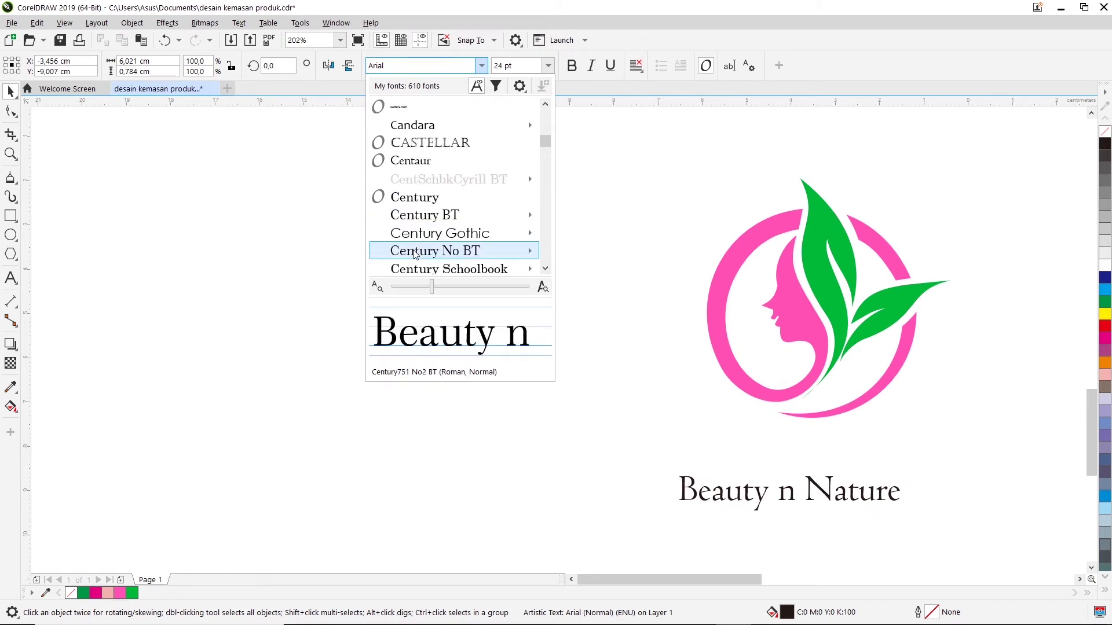
pyautogui.scroll(-1, 415, 243)
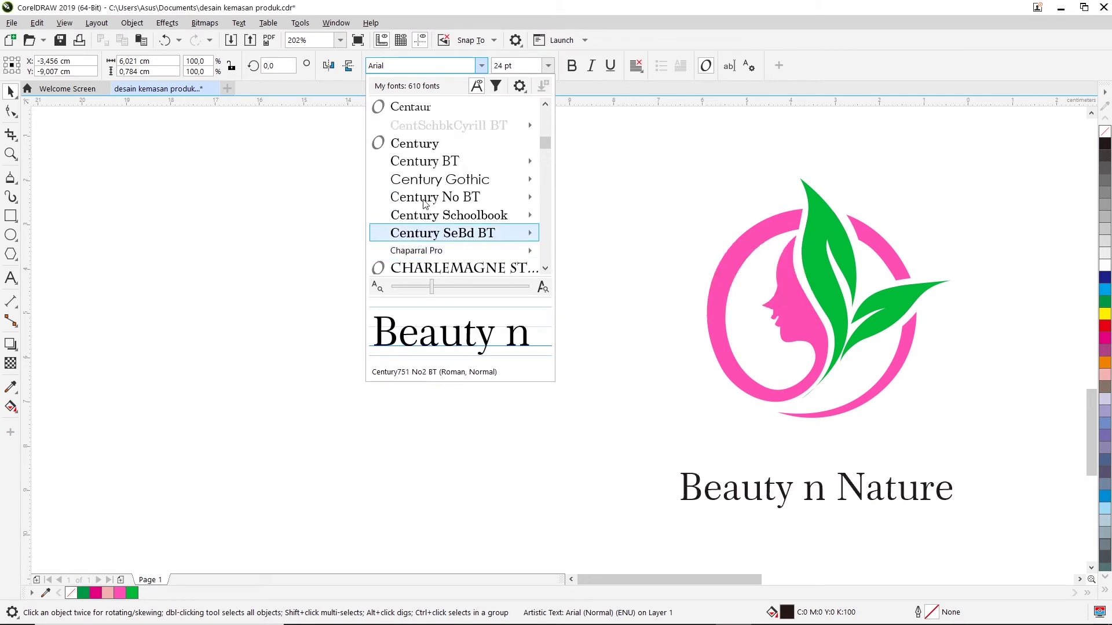
pyautogui.scroll(1, 417, 194)
pyautogui.scroll(-1, 424, 217)
pyautogui.scroll(-1, 424, 217)
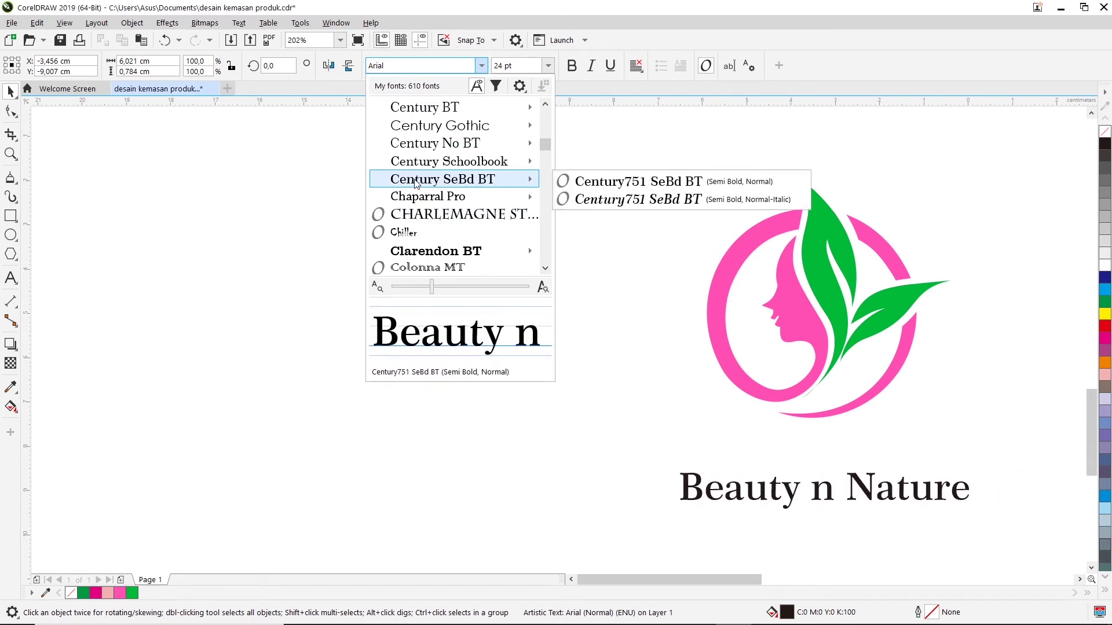
pyautogui.scroll(-2, 411, 209)
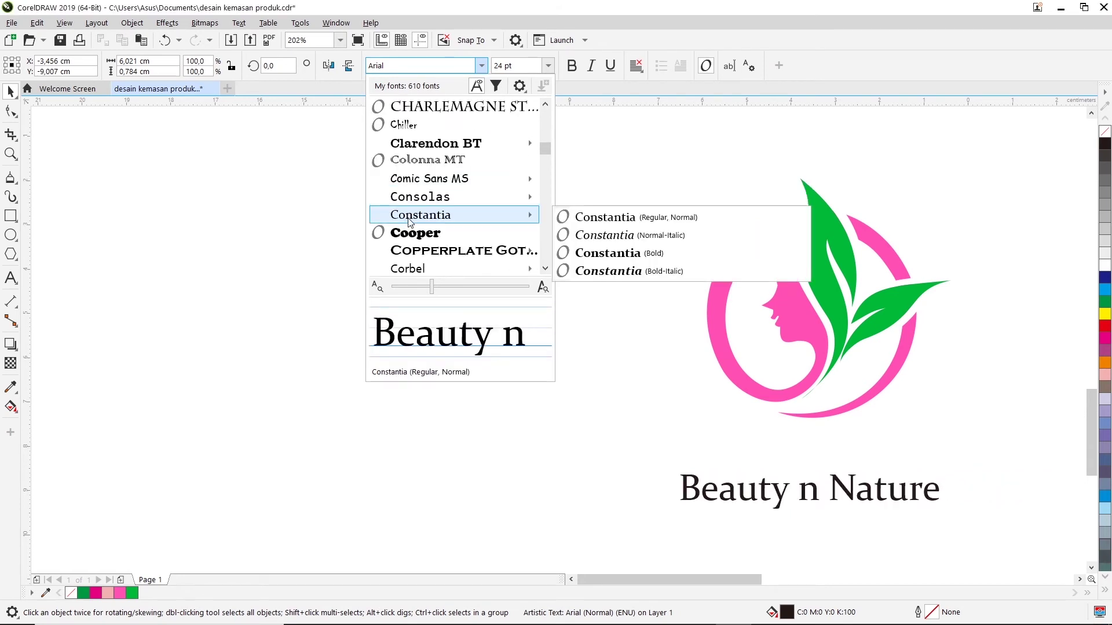
pyautogui.scroll(-1, 408, 220)
pyautogui.scroll(-1, 409, 220)
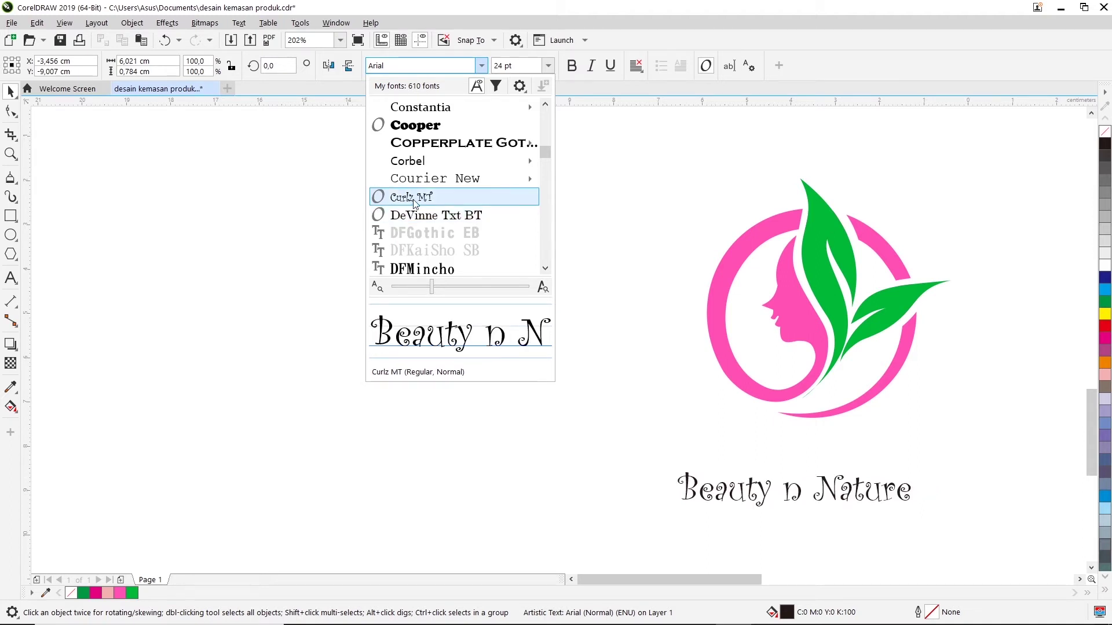
pyautogui.scroll(-1, 414, 201)
pyautogui.scroll(-1, 413, 201)
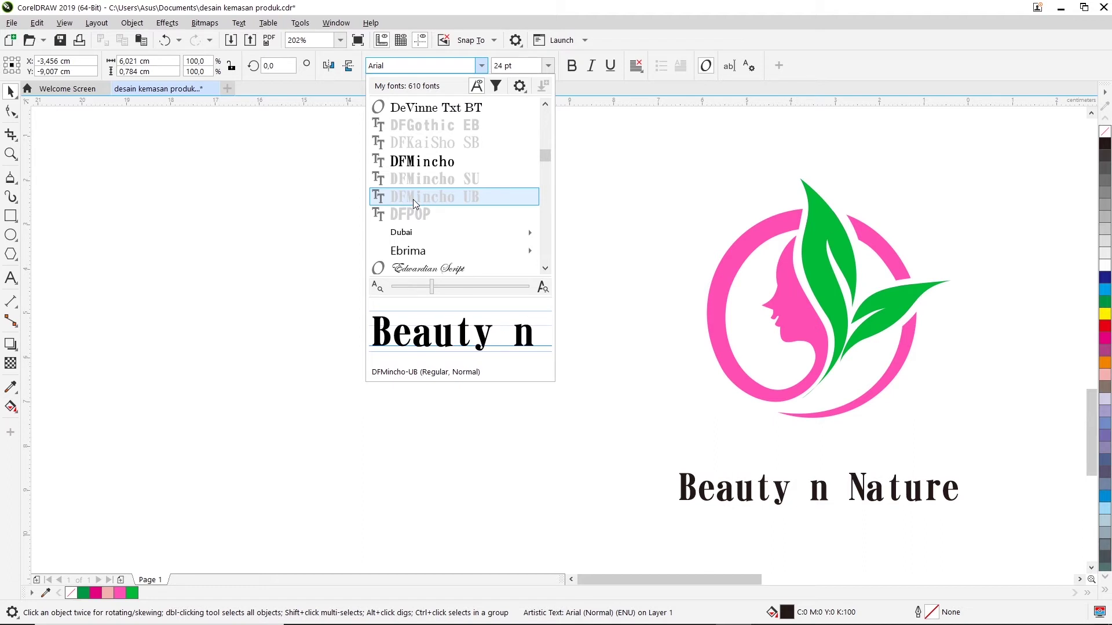
pyautogui.scroll(-1, 413, 201)
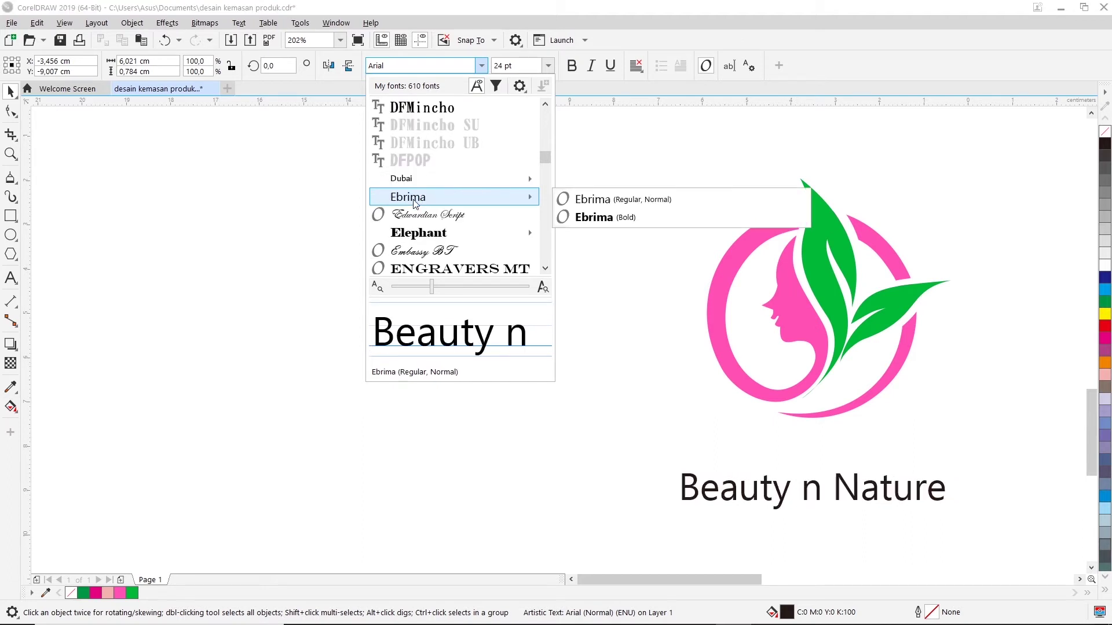
pyautogui.scroll(-1, 413, 201)
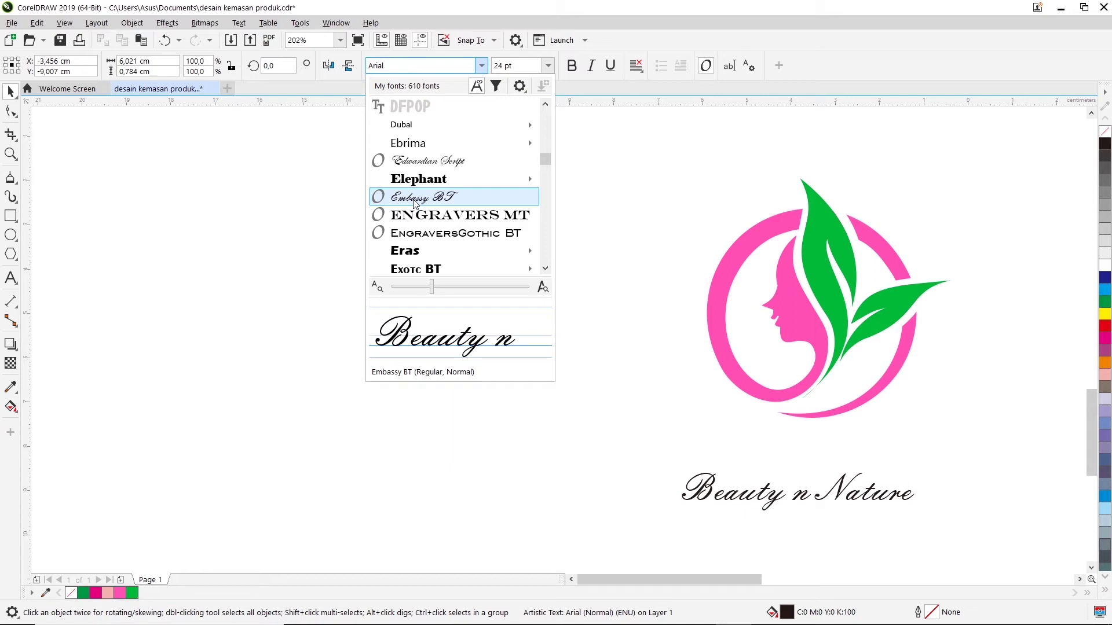
pyautogui.scroll(-1, 413, 201)
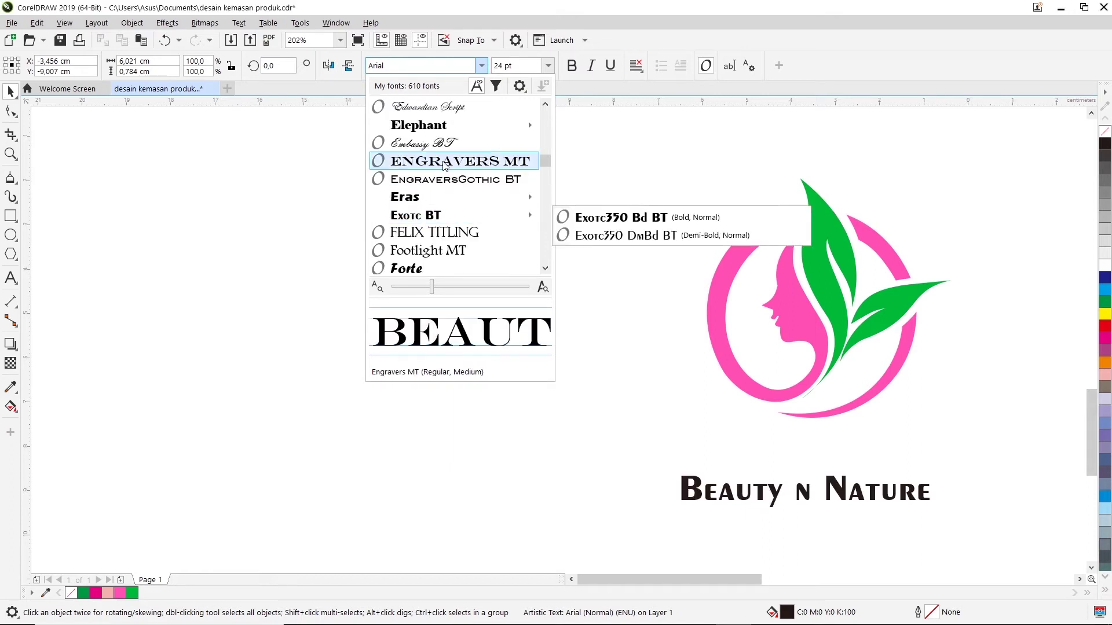
pyautogui.scroll(-1, 432, 214)
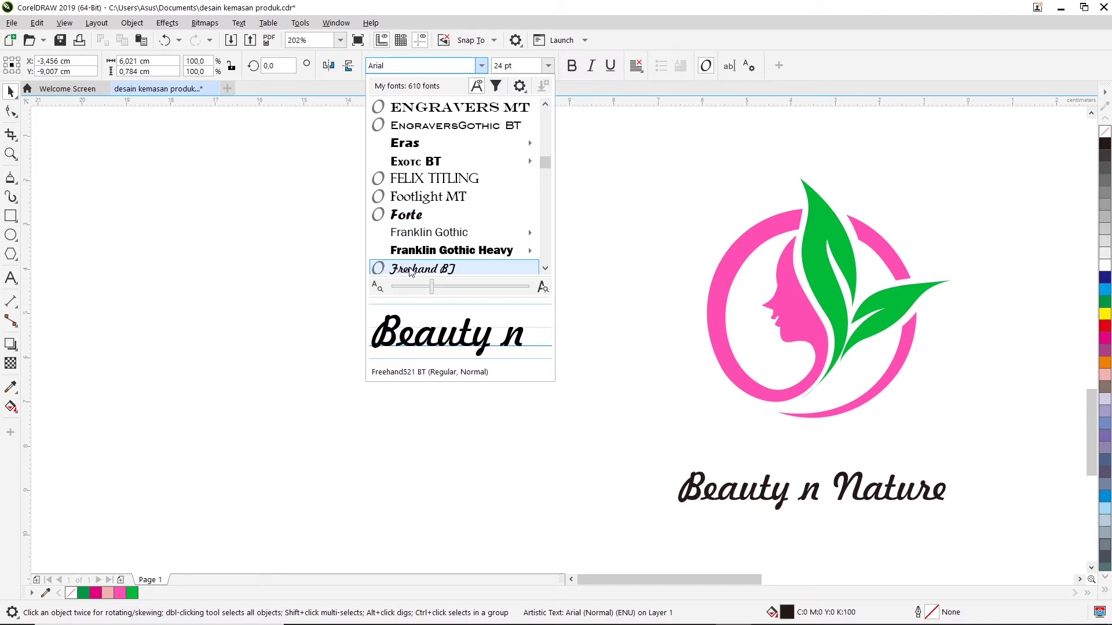
pyautogui.scroll(-1, 409, 269)
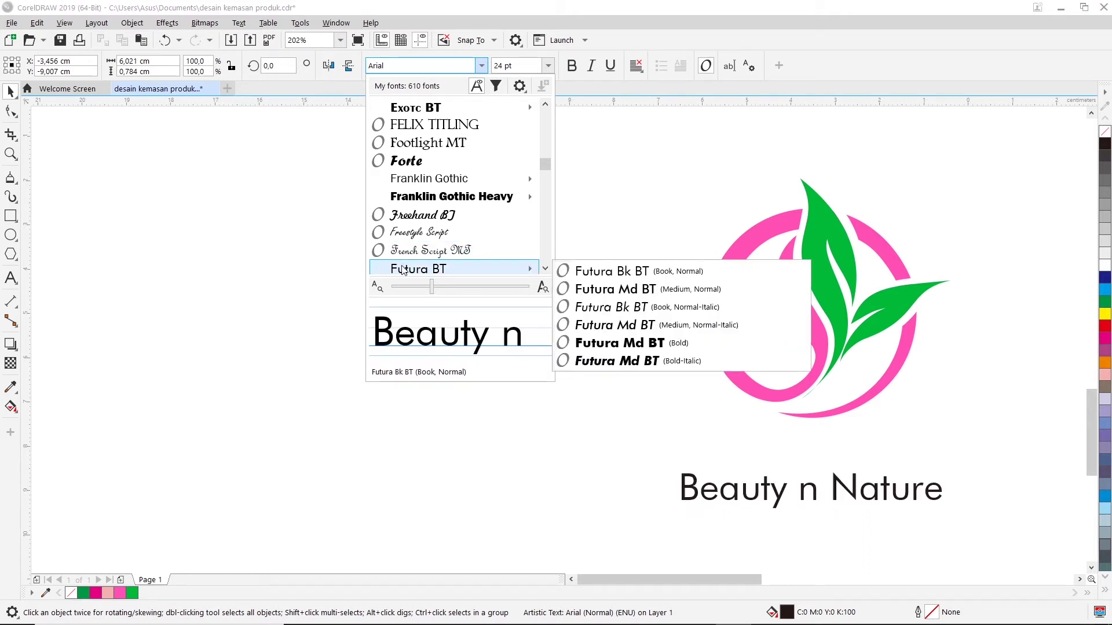
# Preview fonts from Gadugi through the Lucida fonts to Malgun Gothic on the caption
pyautogui.scroll(-1, 404, 270)
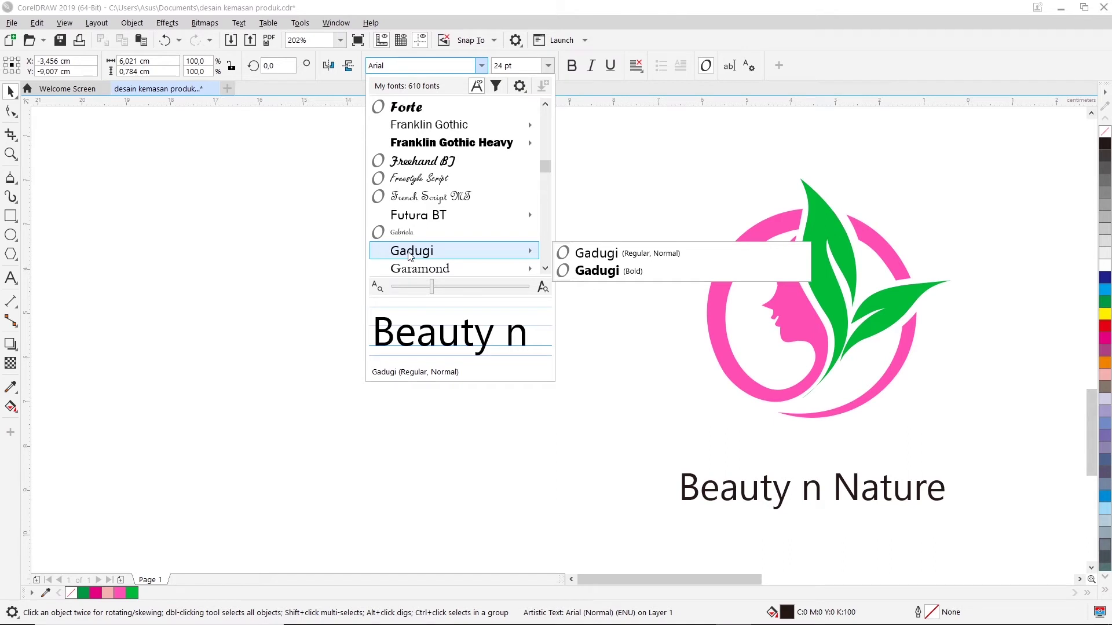
pyautogui.scroll(-1, 410, 254)
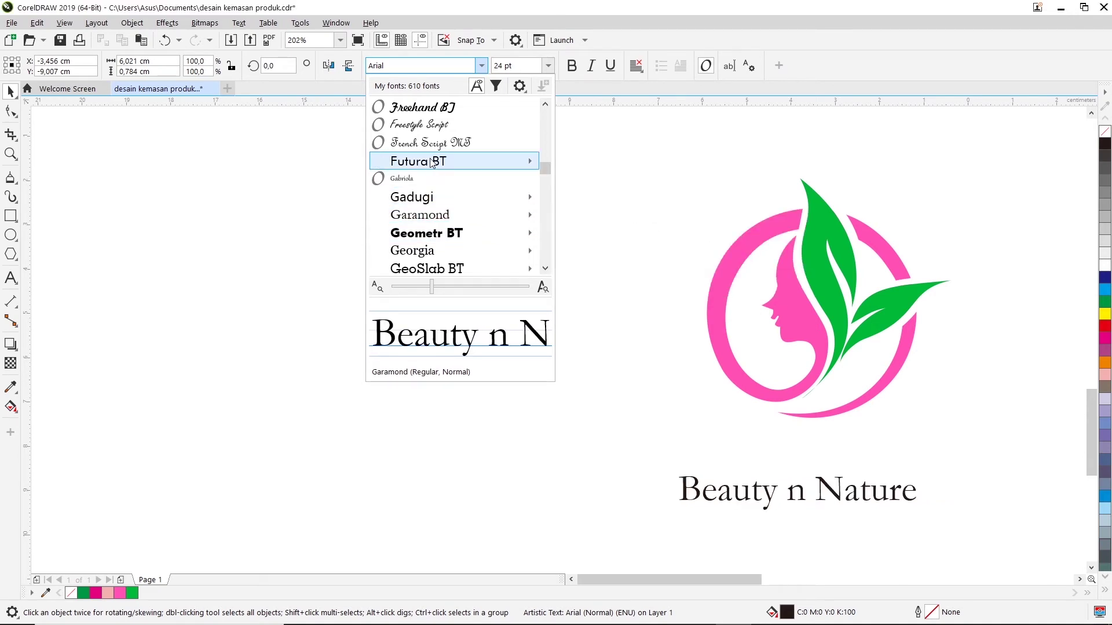
pyautogui.scroll(-2, 434, 251)
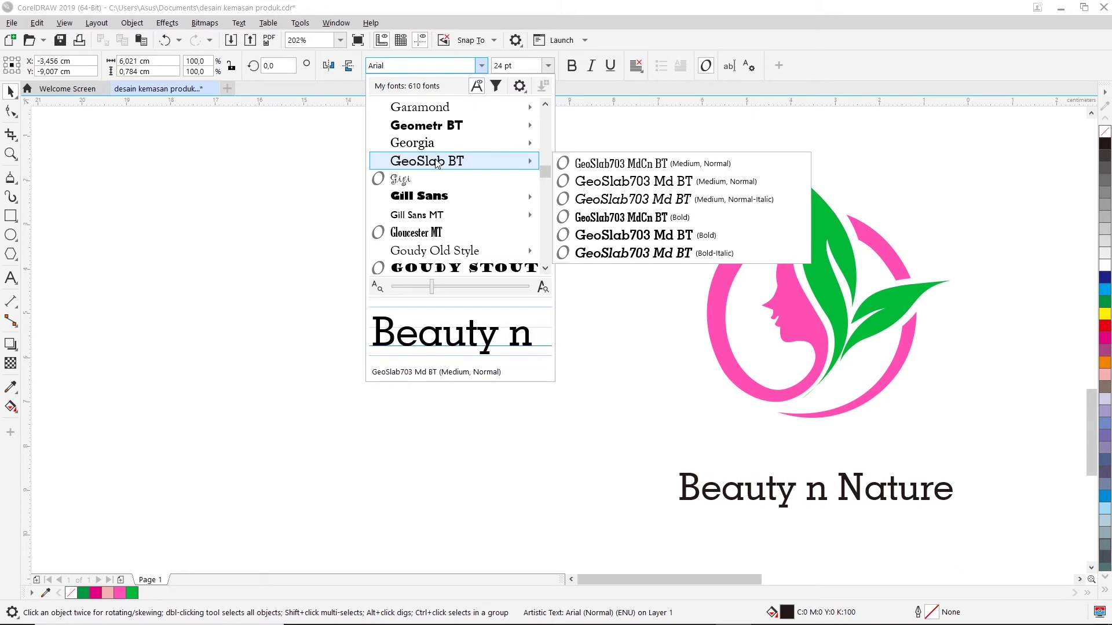
pyautogui.scroll(-1, 429, 243)
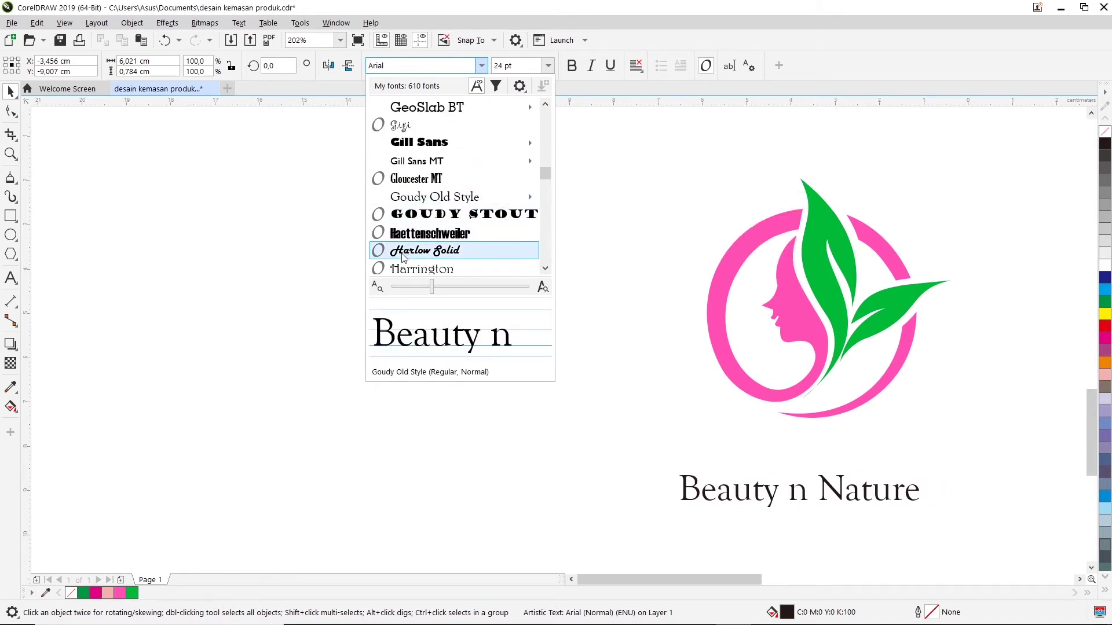
pyautogui.scroll(-1, 404, 260)
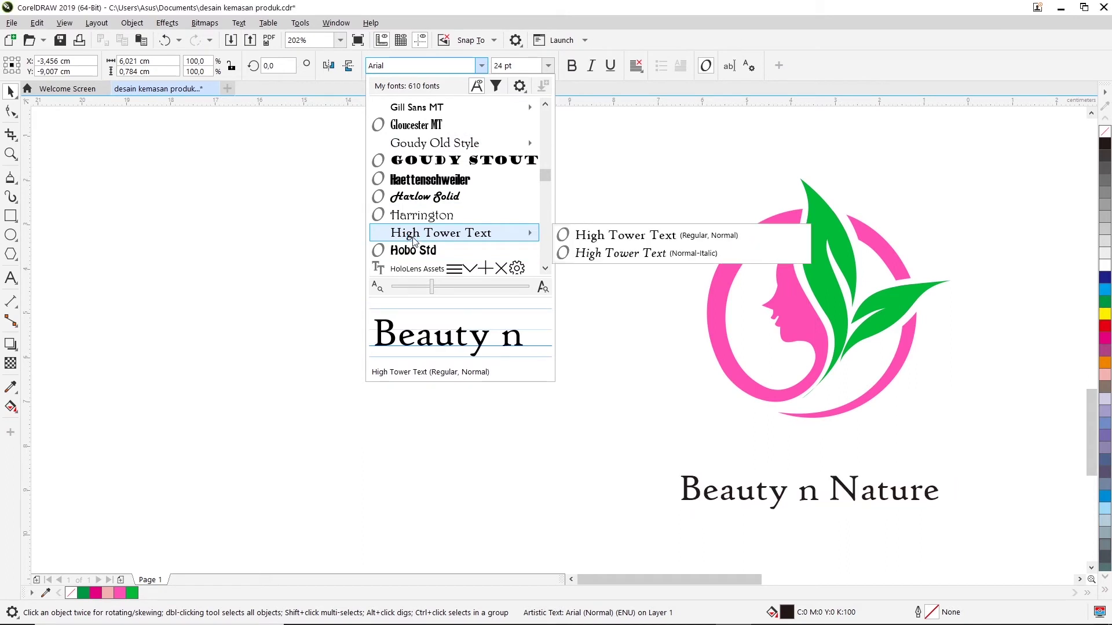
pyautogui.scroll(-1, 415, 240)
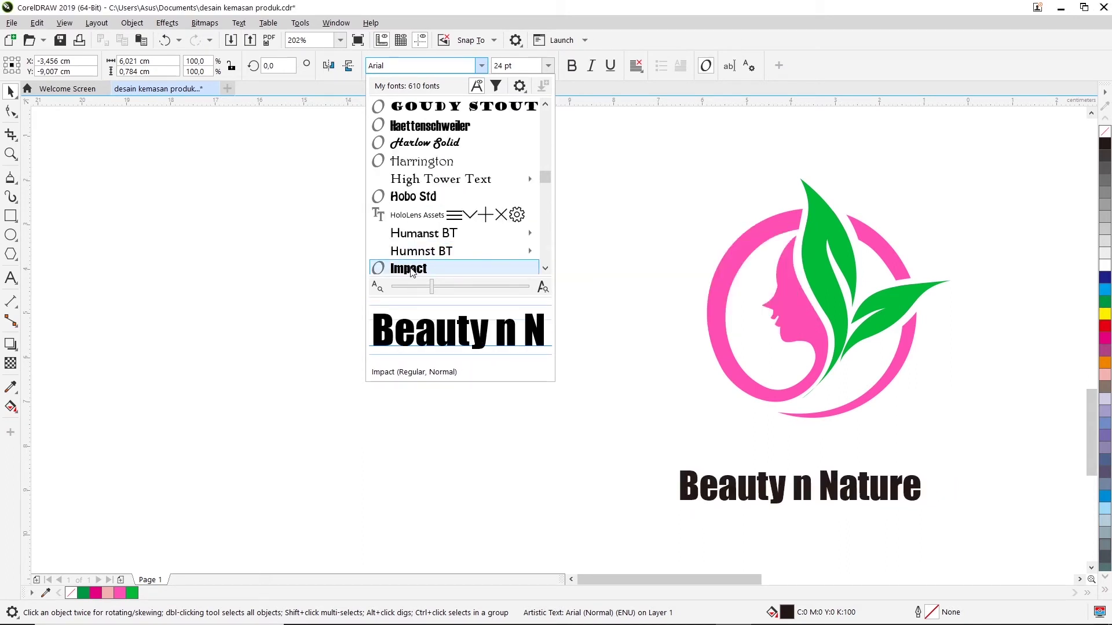
pyautogui.scroll(-1, 411, 270)
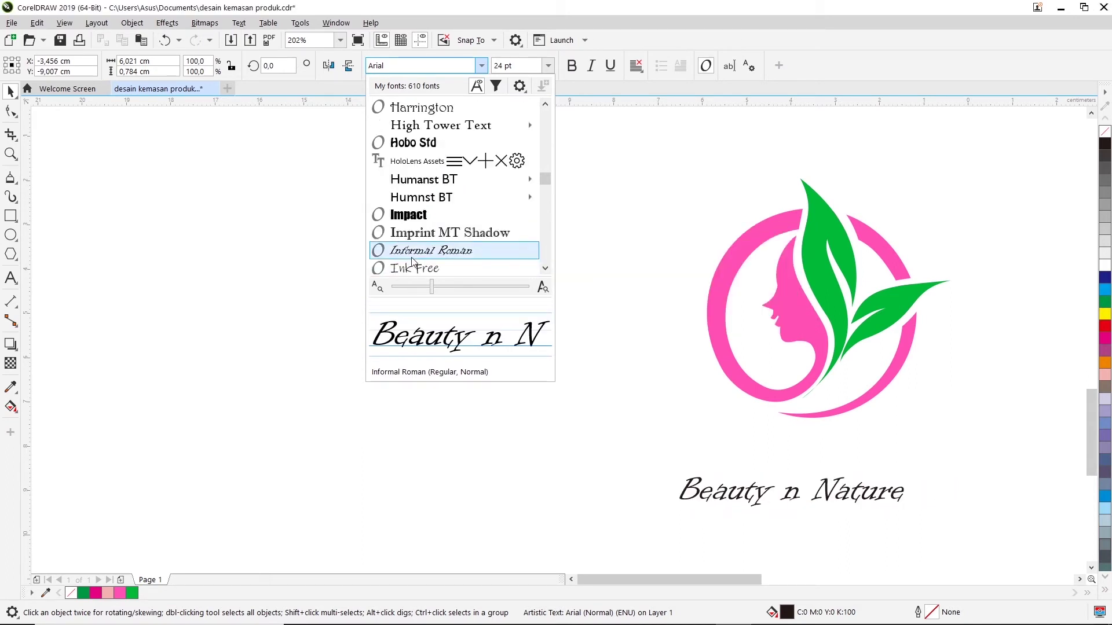
pyautogui.scroll(-1, 412, 261)
pyautogui.scroll(-1, 413, 261)
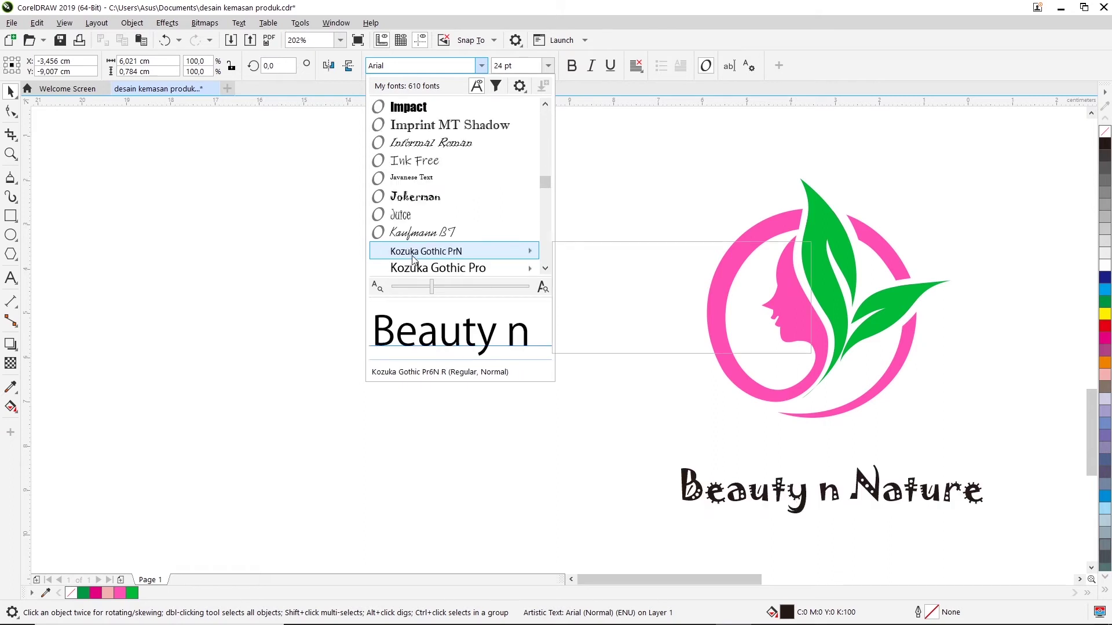
pyautogui.scroll(-1, 427, 233)
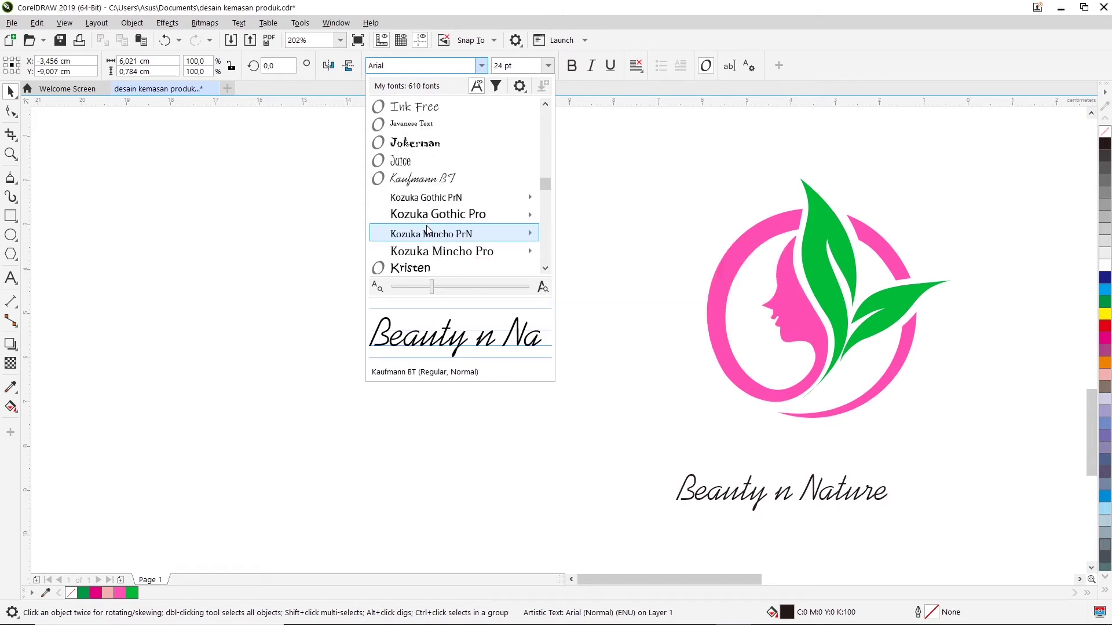
pyautogui.scroll(-1, 427, 229)
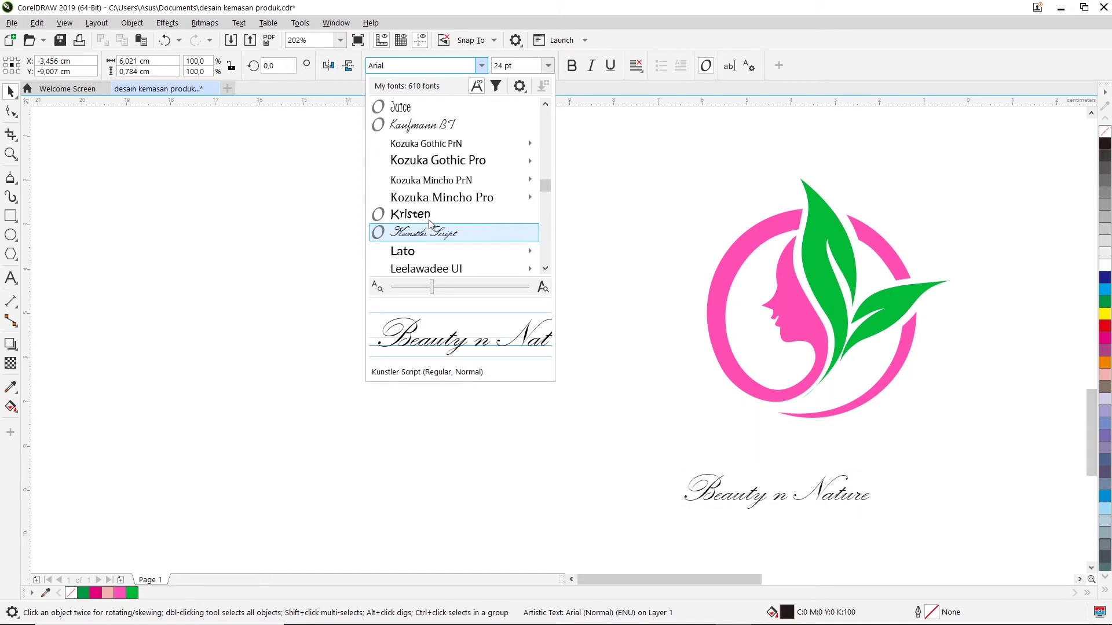
pyautogui.scroll(-1, 424, 220)
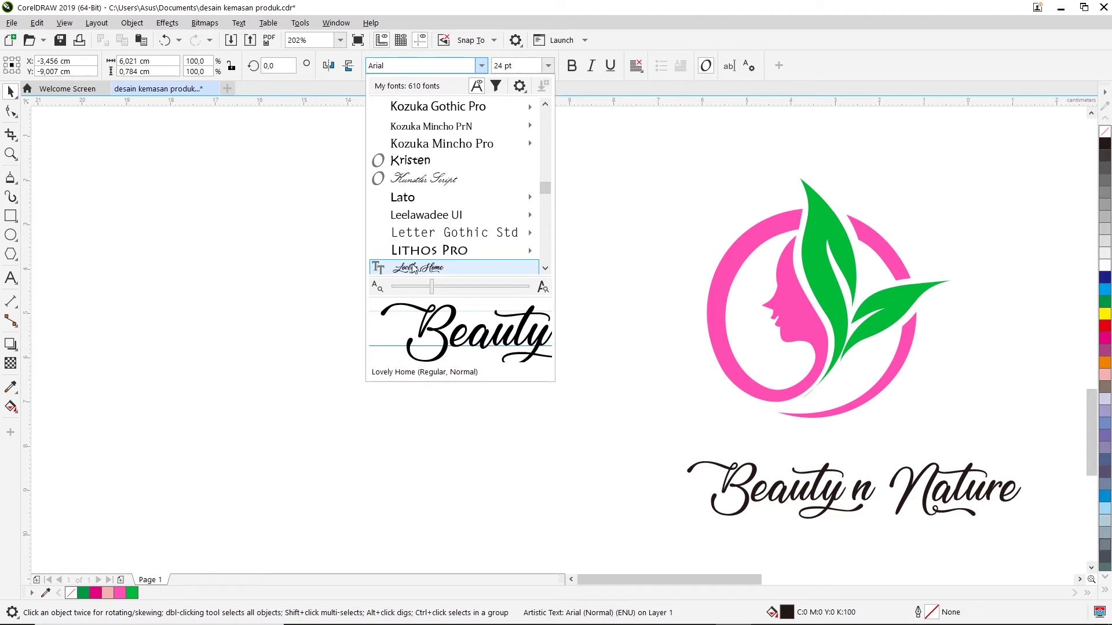
pyautogui.scroll(-1, 415, 267)
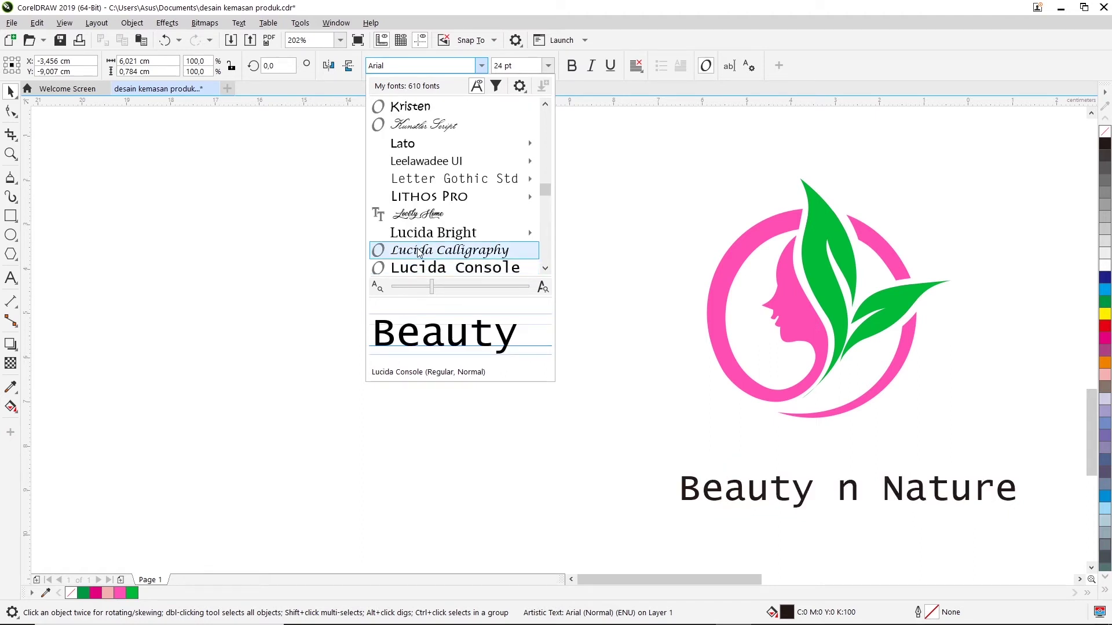
pyautogui.scroll(-2, 415, 250)
pyautogui.scroll(-1, 416, 250)
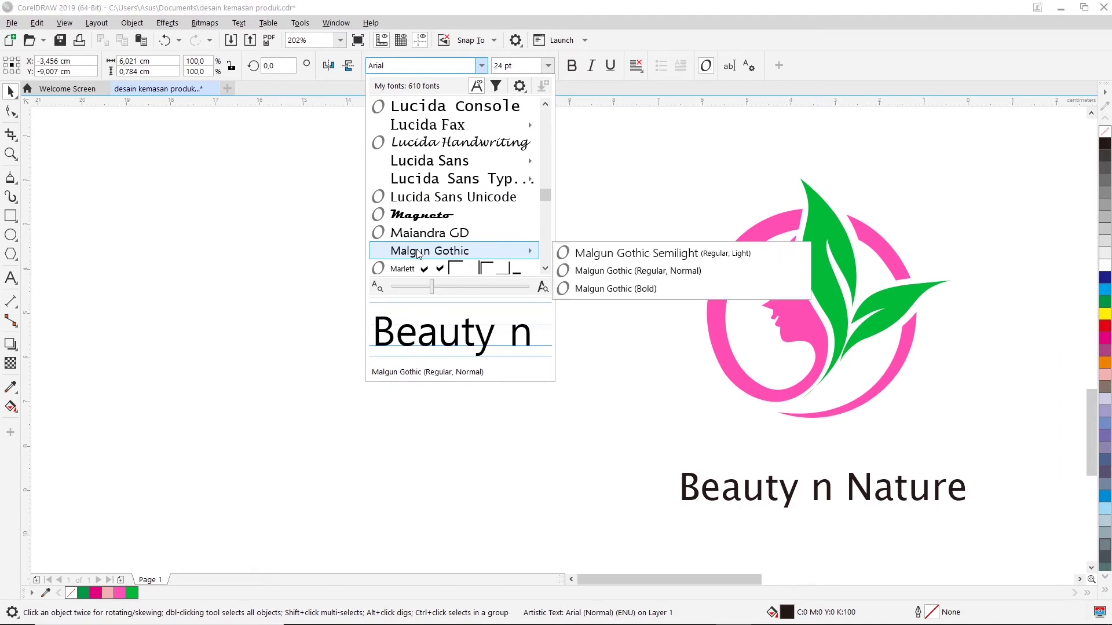
# Scroll the font list back up to the Adobe fonts at the top
pyautogui.scroll(1, 417, 253)
pyautogui.scroll(1, 417, 253)
pyautogui.moveTo(546, 192); pyautogui.dragTo(546, 154)
pyautogui.moveTo(552, 107); pyautogui.dragTo(546, 109)
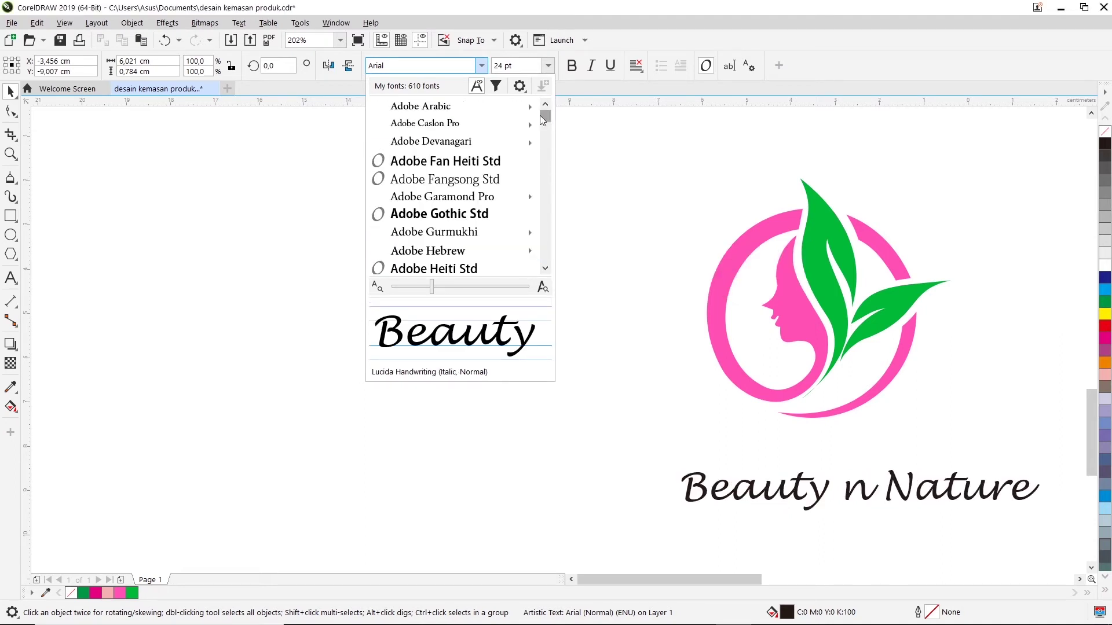
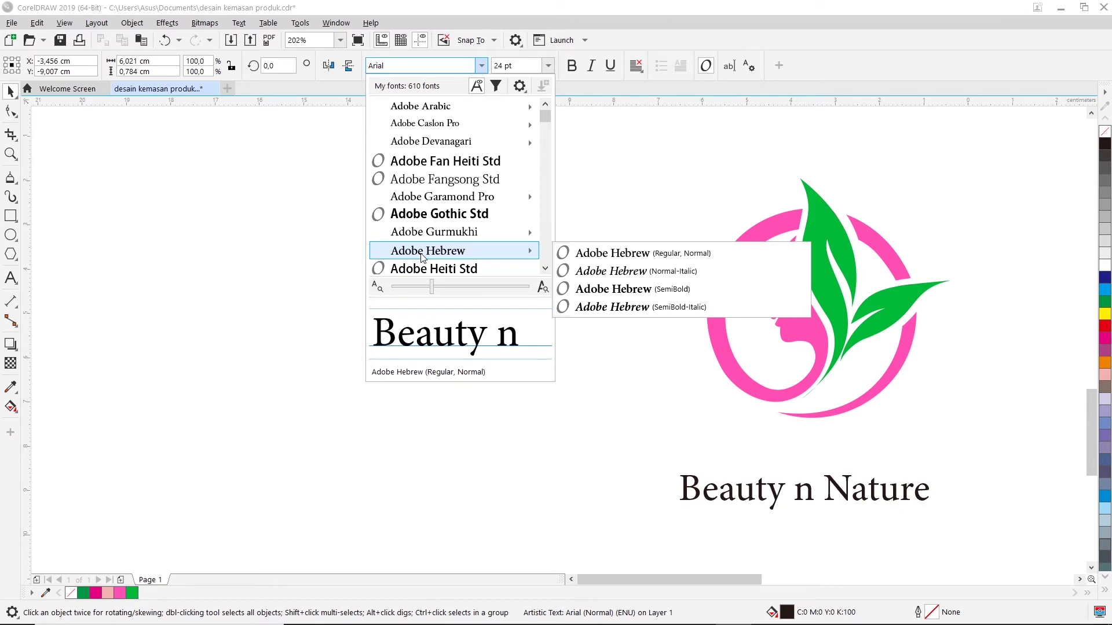
# Set the Beauty n Nature text in Adobe Hebrew and move it under the logo
pyautogui.click(577, 253)
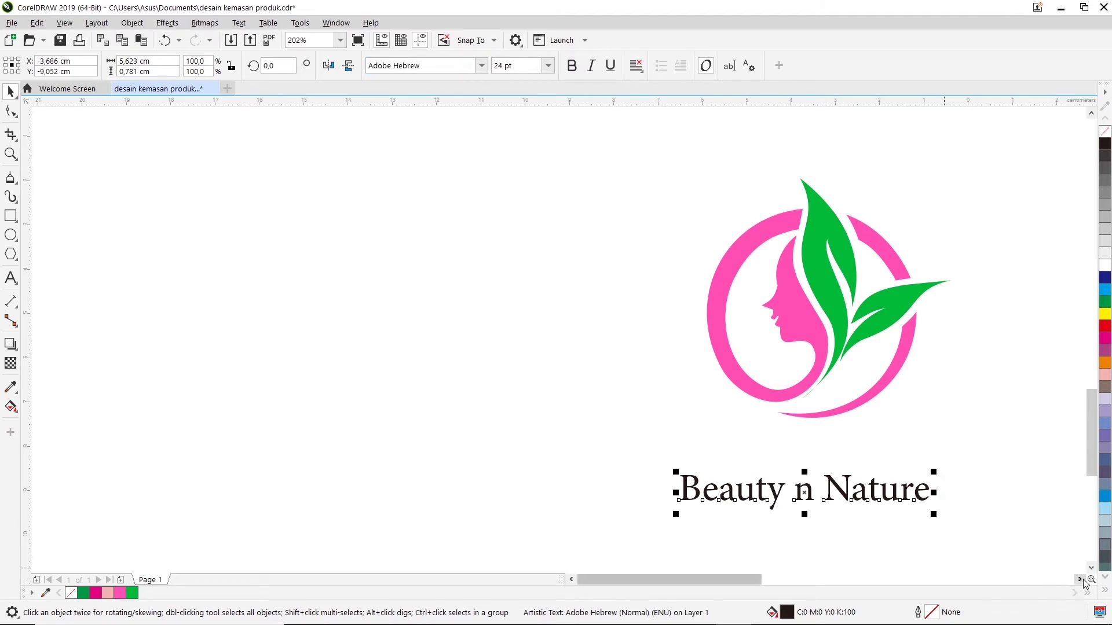
pyautogui.hscroll(3, 635, 492)
pyautogui.moveTo(483, 492); pyautogui.dragTo(501, 457)
# Add a vertical guideline through the centre of the pink-and-green logo
pyautogui.click(637, 424)
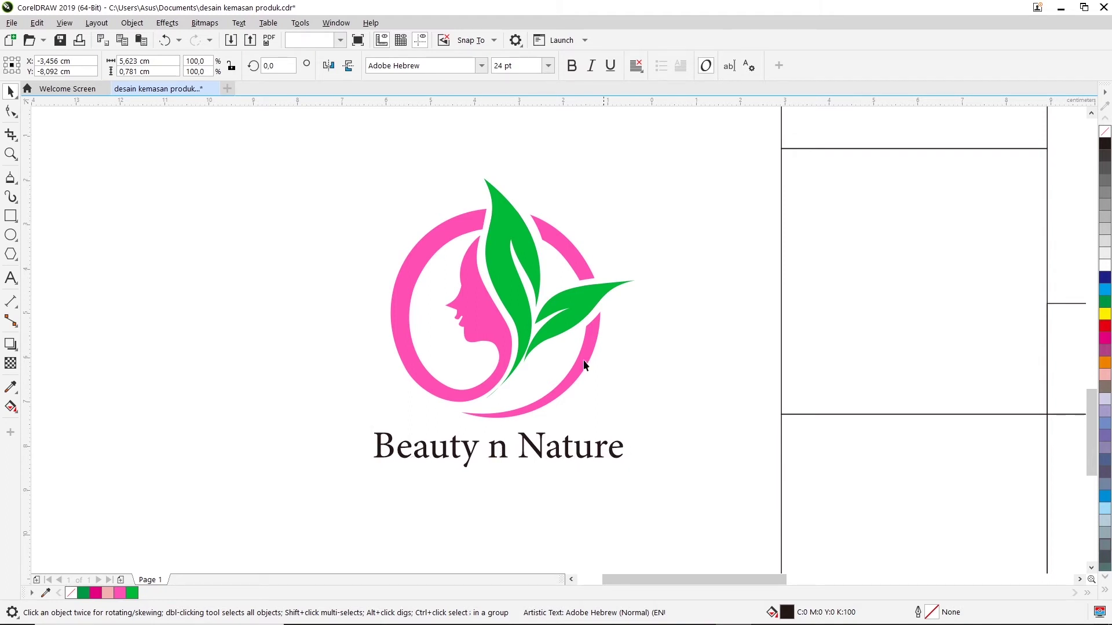
pyautogui.click(553, 332)
pyautogui.moveTo(28, 302); pyautogui.dragTo(511, 298)
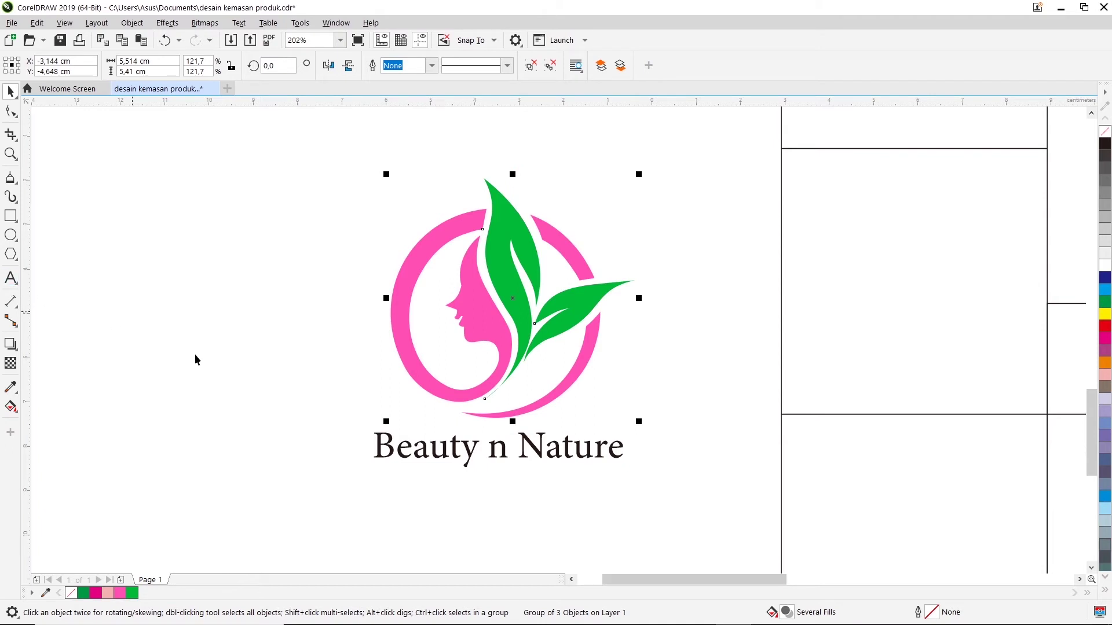
pyautogui.click(456, 449)
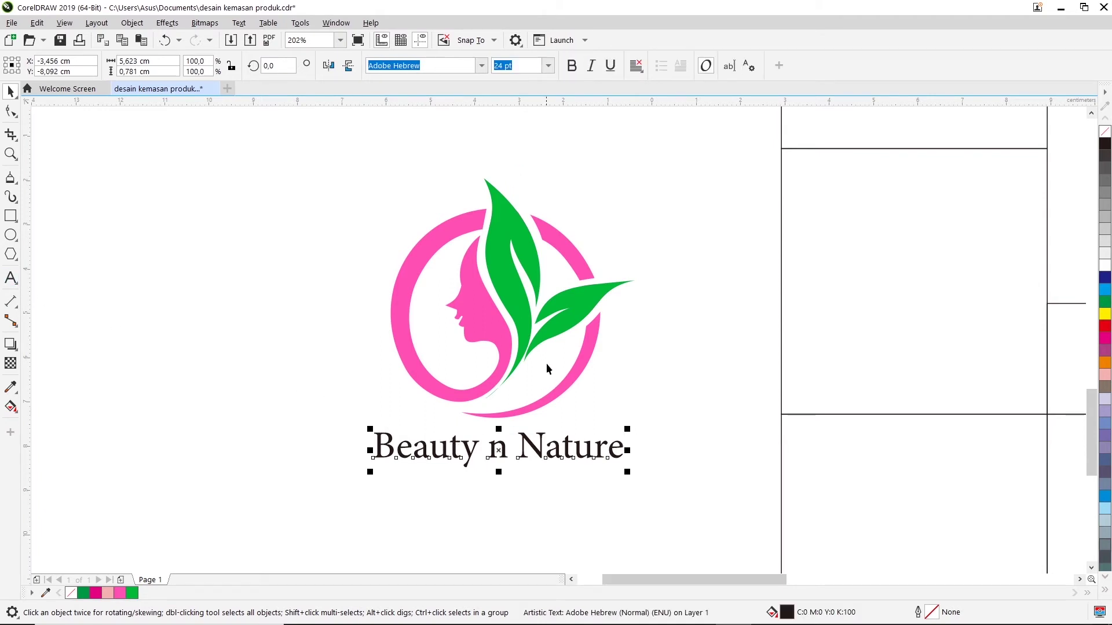
pyautogui.click(486, 322)
pyautogui.click(325, 263)
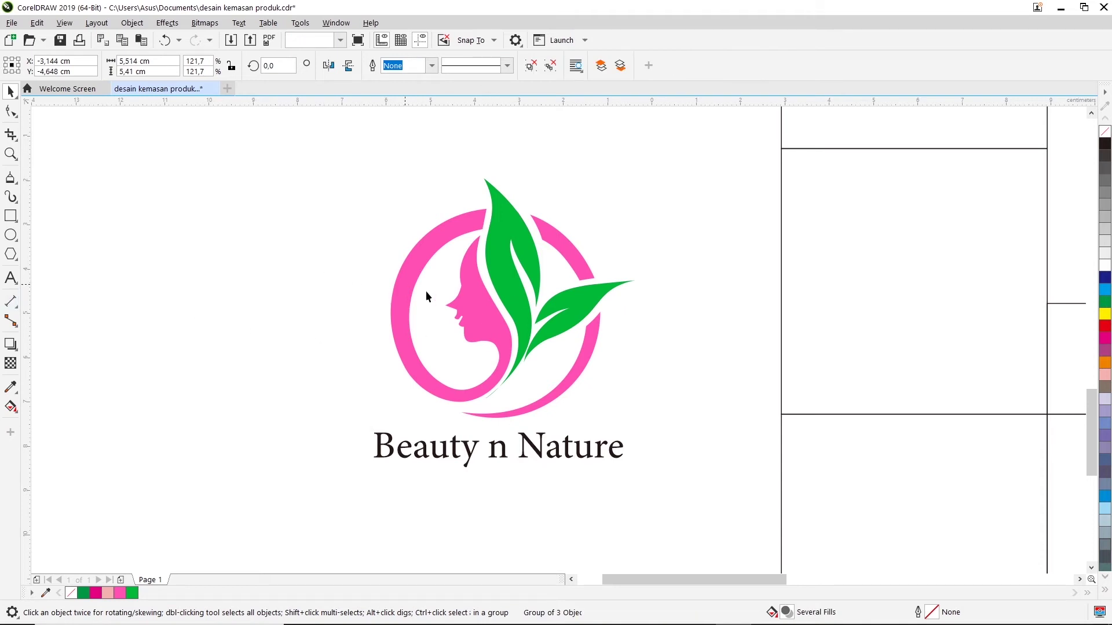
pyautogui.click(513, 307)
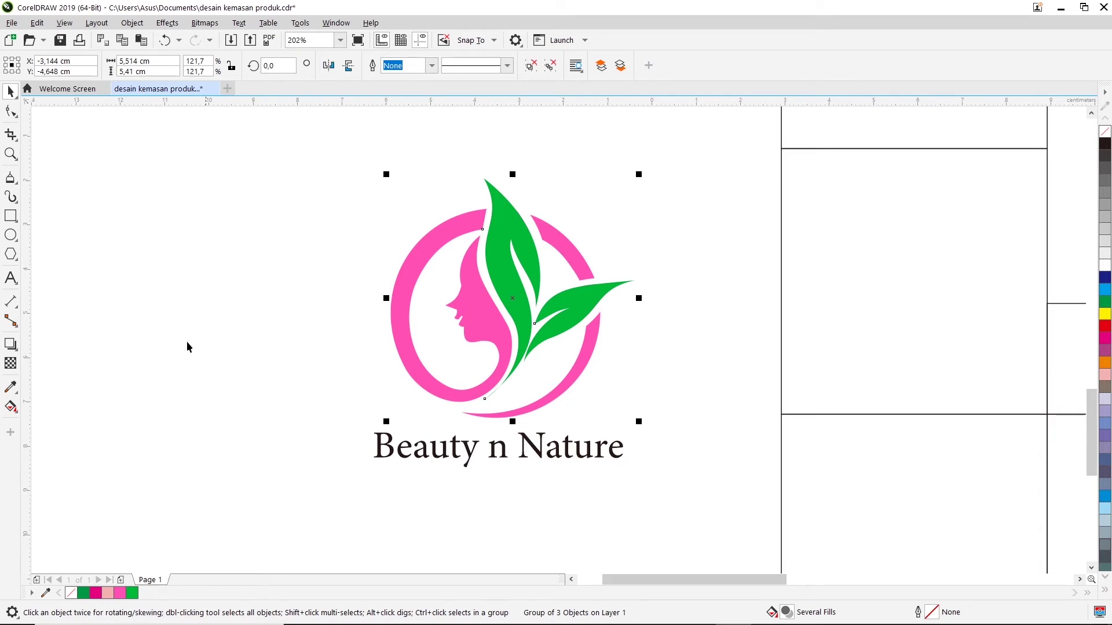
pyautogui.moveTo(28, 305); pyautogui.dragTo(500, 299)
pyautogui.moveTo(500, 299); pyautogui.dragTo(511, 298)
pyautogui.click(544, 455)
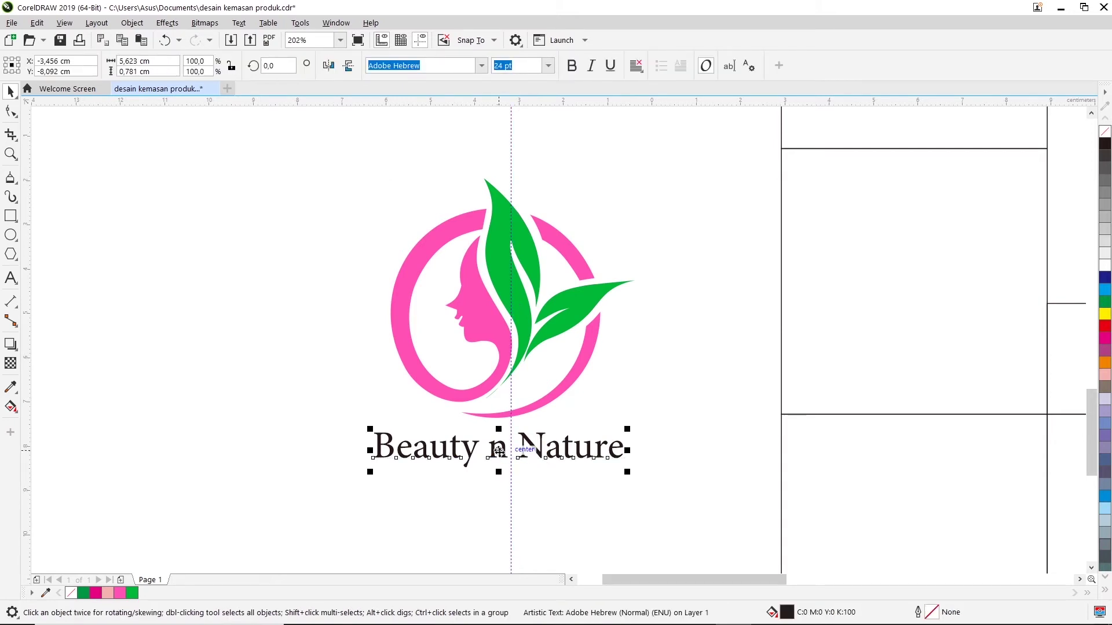
# Centre the Beauty n Nature tagline on the vertical guide under the logo
pyautogui.scroll(2, 501, 458)
pyautogui.moveTo(497, 448); pyautogui.dragTo(524, 452)
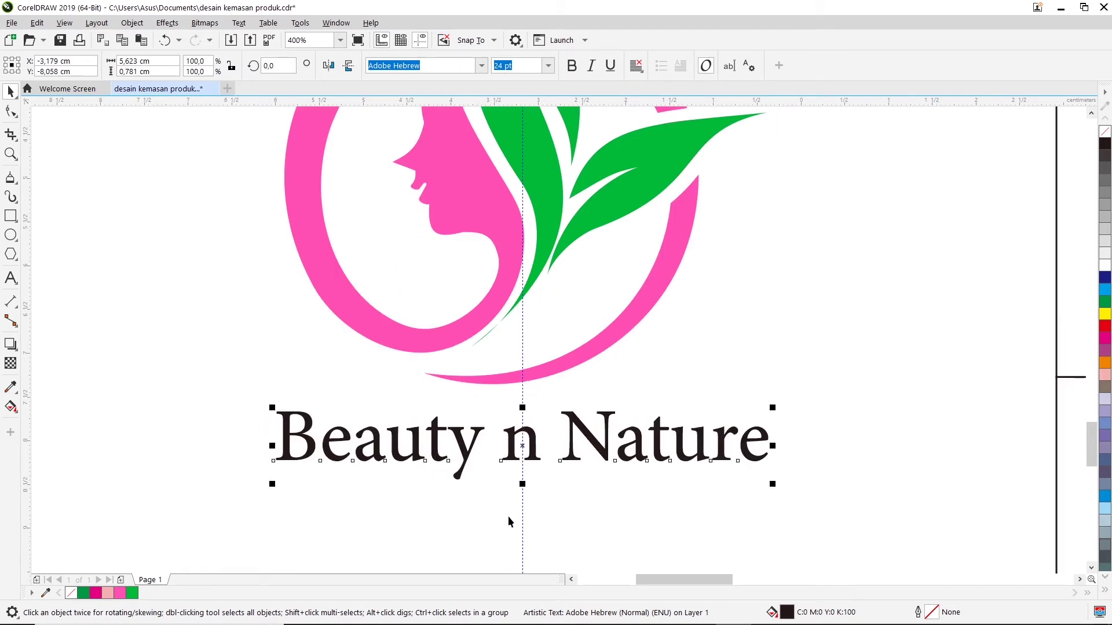
pyautogui.doubleClick(508, 453)
pyautogui.write("'")
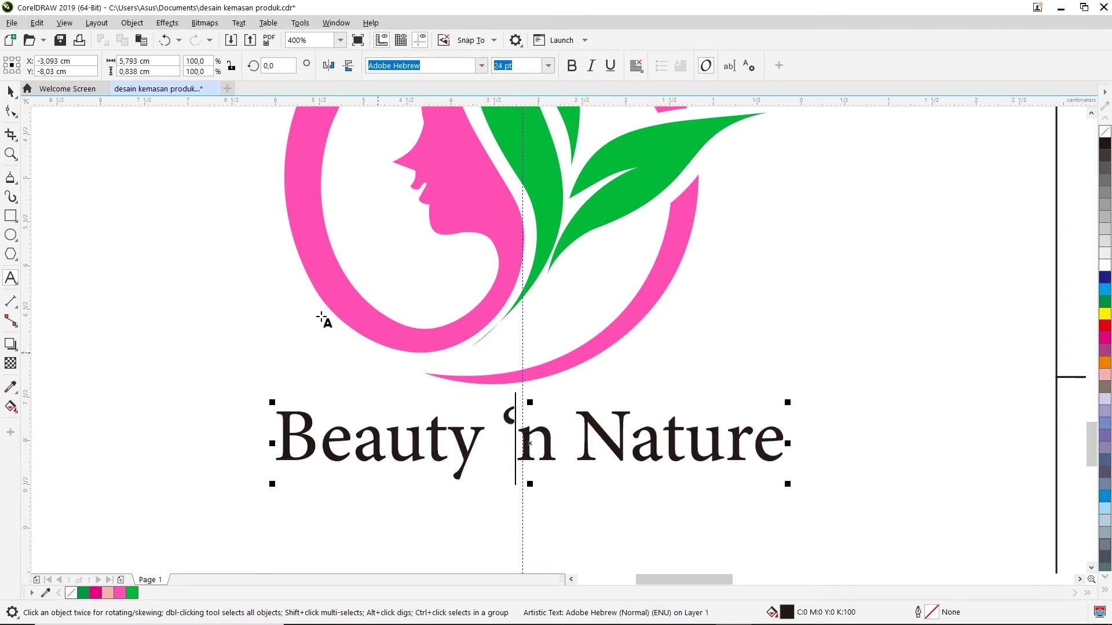
pyautogui.click(10, 91)
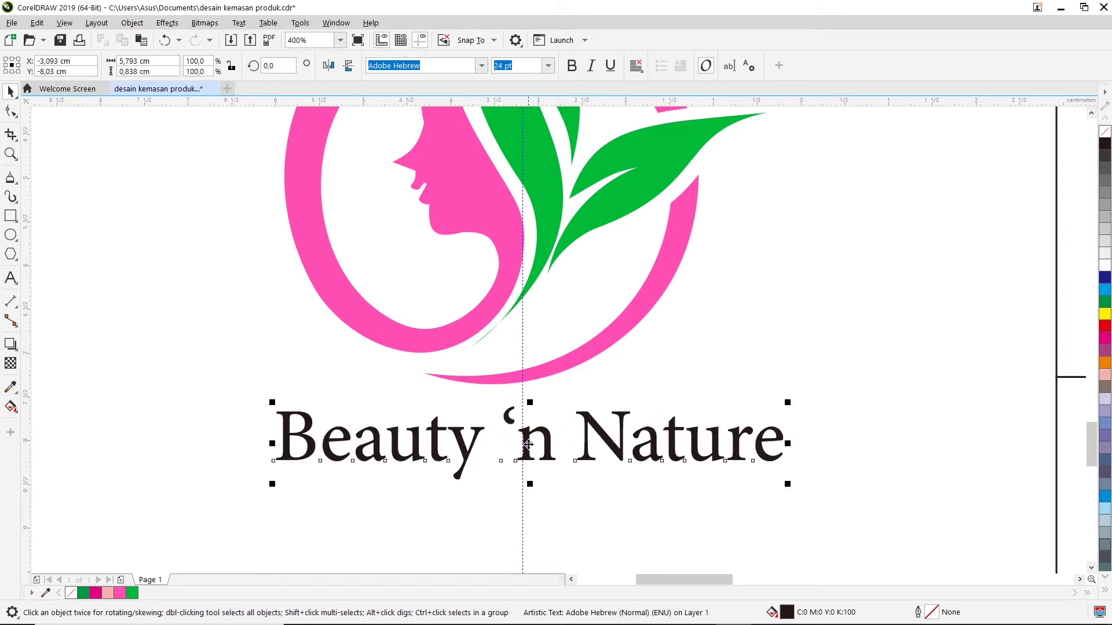
pyautogui.scroll(2, 528, 444)
pyautogui.moveTo(533, 443); pyautogui.dragTo(515, 468)
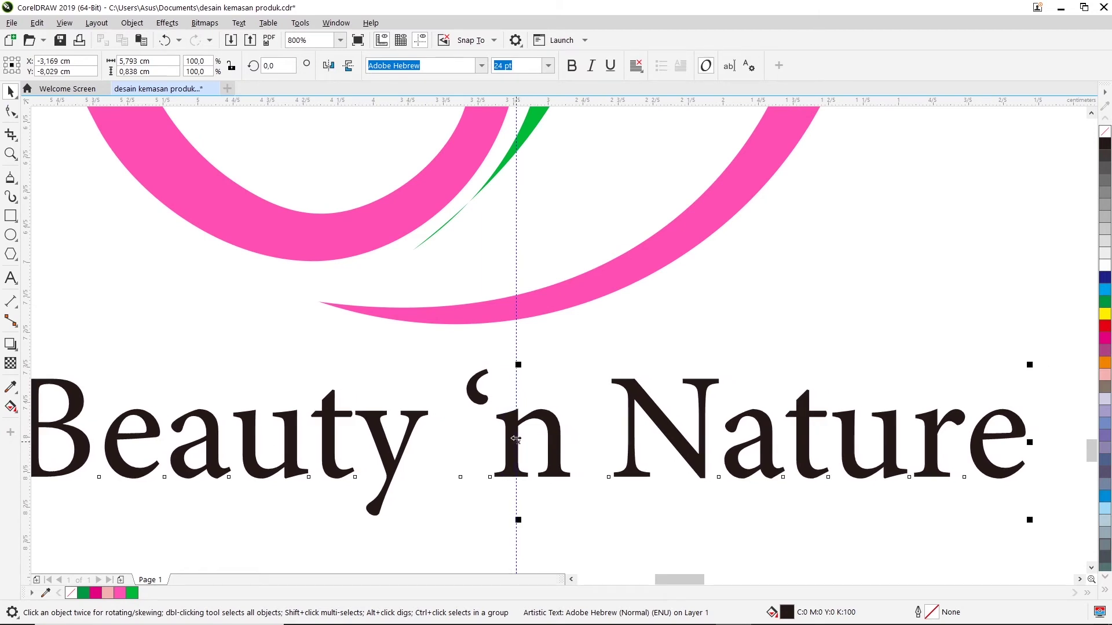
# Replace 'n with & so the tagline reads Beauty & Nature
pyautogui.doubleClick(516, 441)
pyautogui.doubleClick(546, 416)
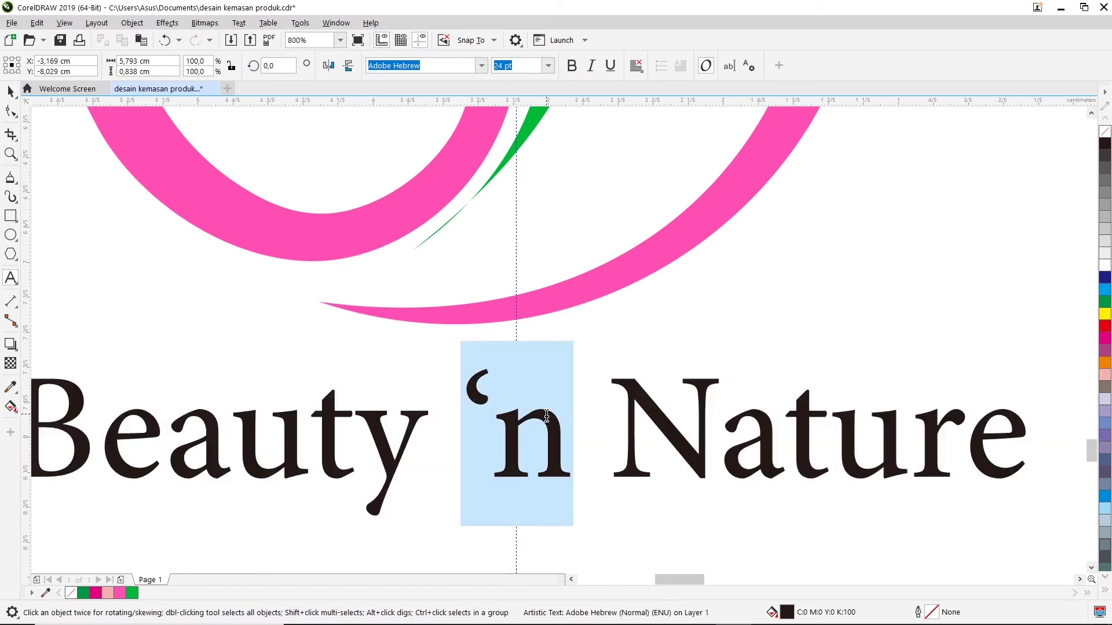
pyautogui.write('&')
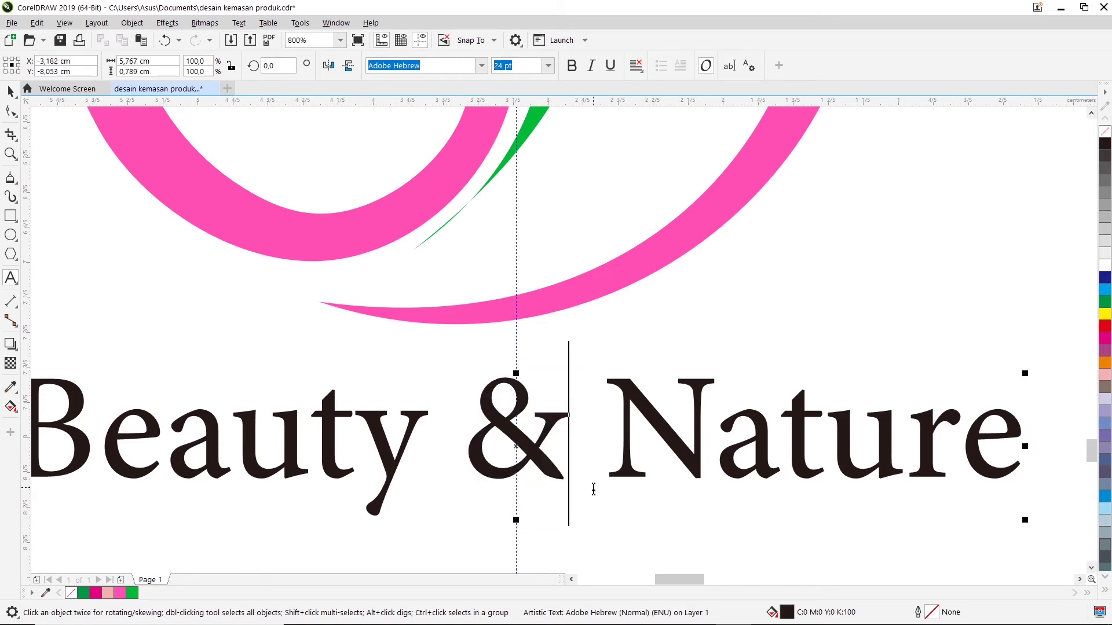
pyautogui.click(11, 91)
pyautogui.click(150, 297)
pyautogui.scroll(-1, 150, 297)
pyautogui.scroll(-1, 238, 328)
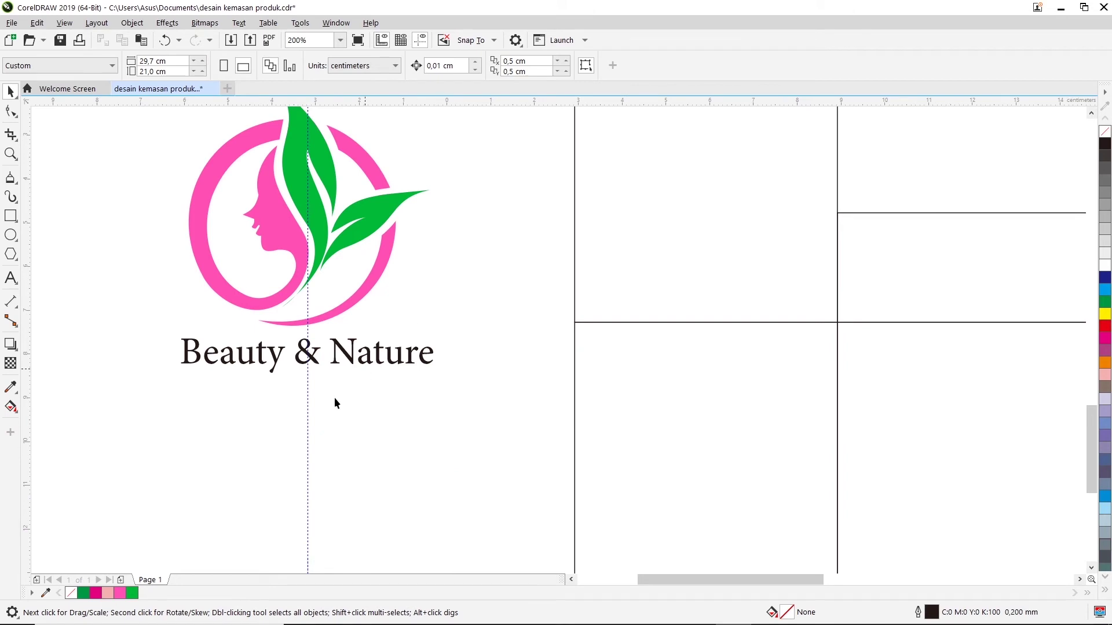
# Delete the centre guide and group the logo with the Beauty & Nature text
pyautogui.press('Delete')
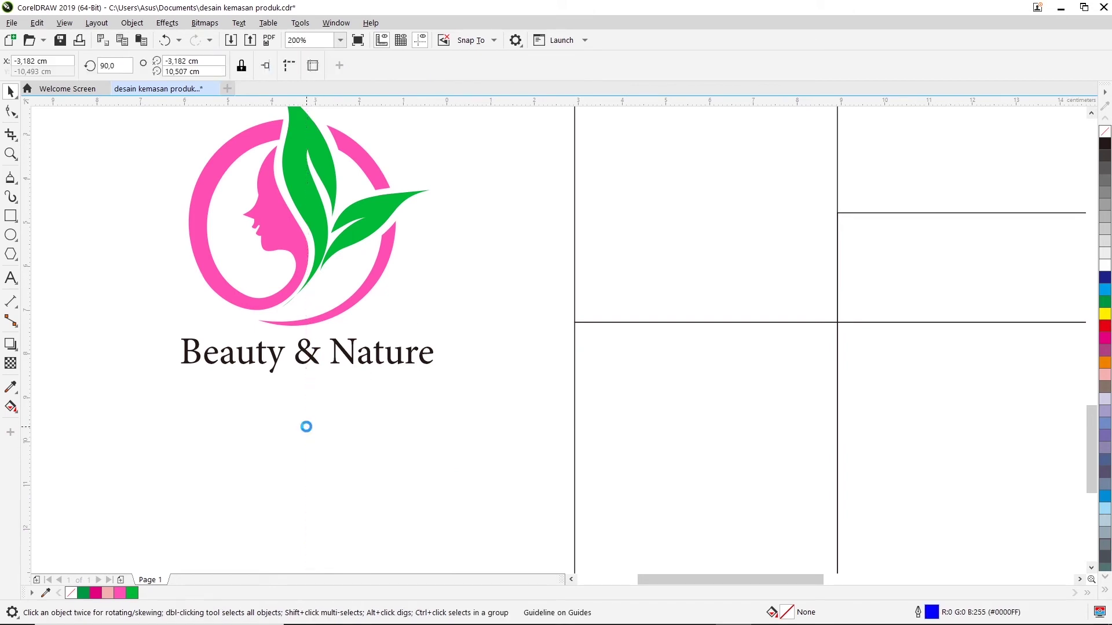
pyautogui.scroll(-1, 320, 363)
pyautogui.click(339, 360)
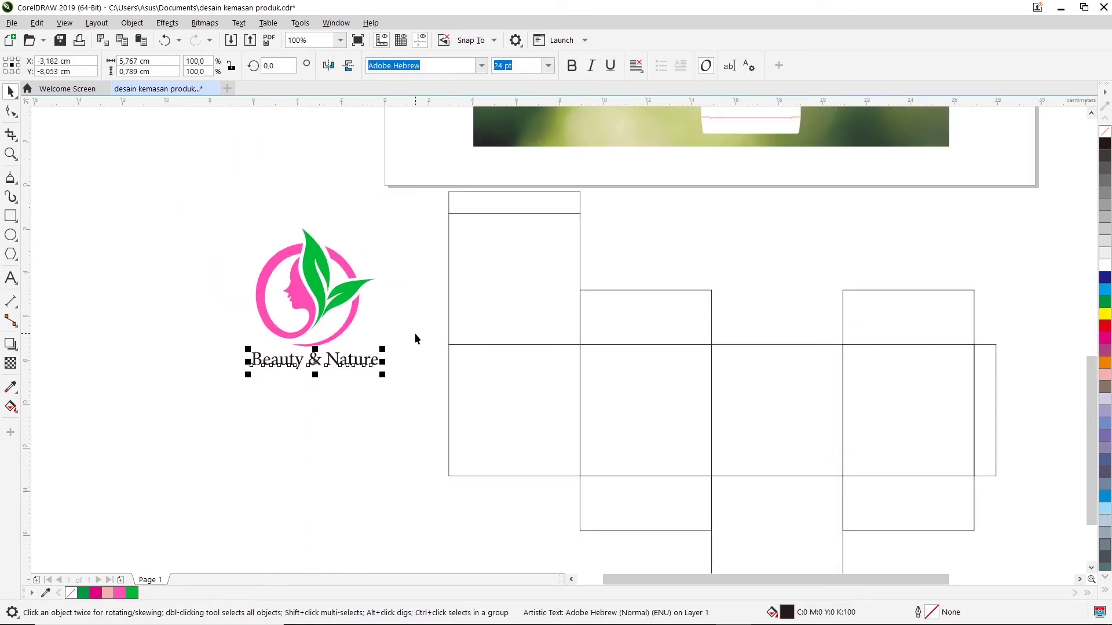
pyautogui.moveTo(200, 207); pyautogui.dragTo(393, 391)
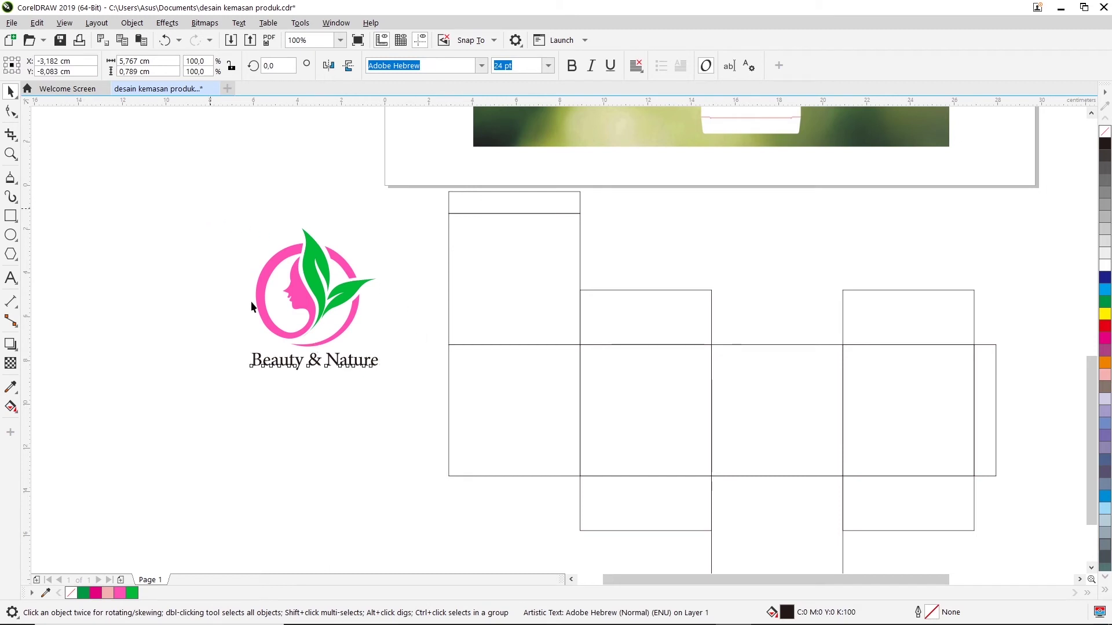
pyautogui.keyDown('shift'); pyautogui.click(329, 320); pyautogui.keyUp('shift')
pyautogui.rightClick(319, 266)
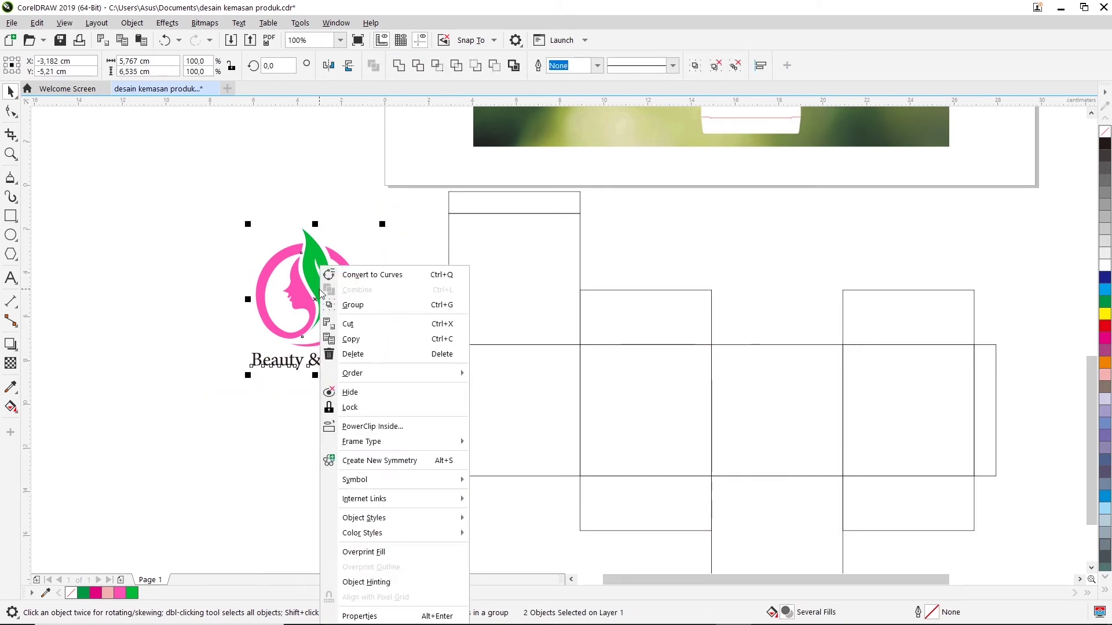
pyautogui.click(353, 305)
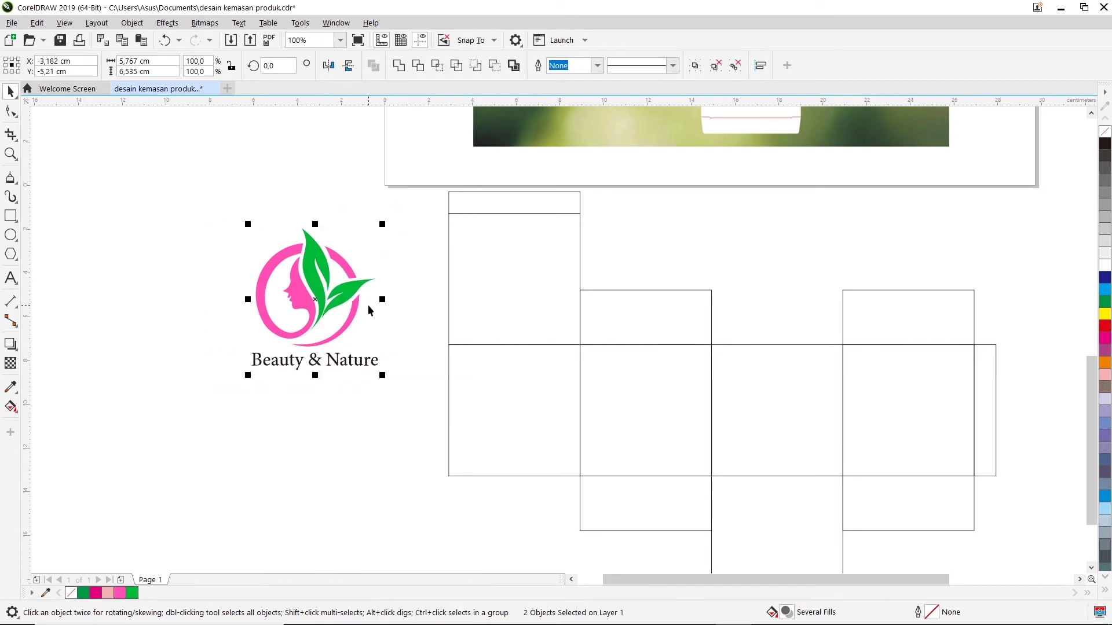
# Reselect the logo group and start shrinking it to about 40%
pyautogui.click(389, 302)
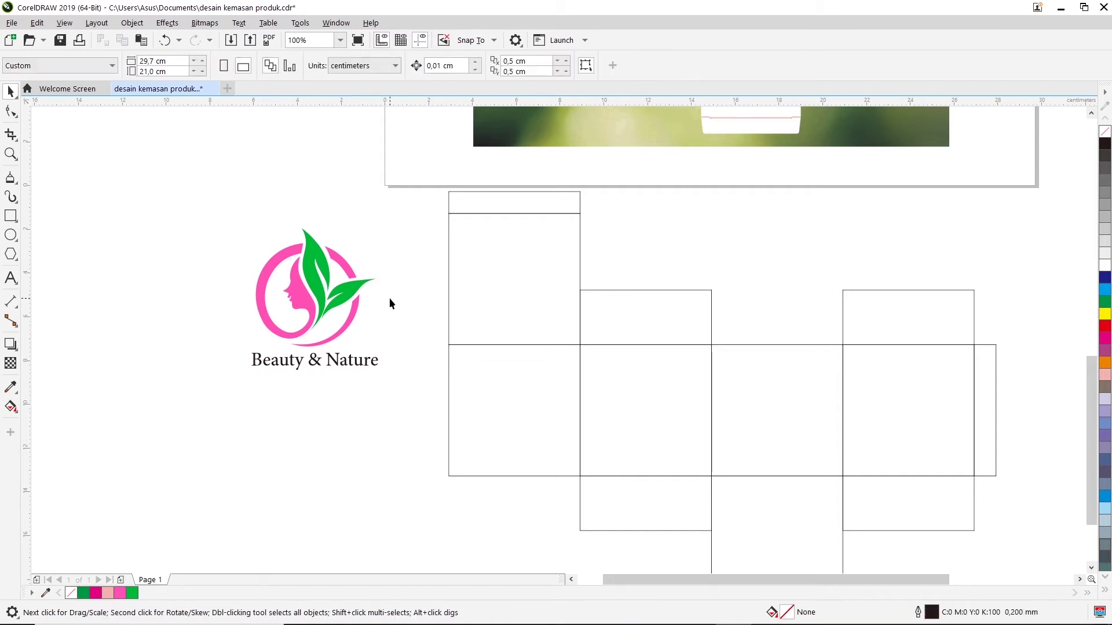
pyautogui.click(342, 291)
pyautogui.scroll(-2, 391, 325)
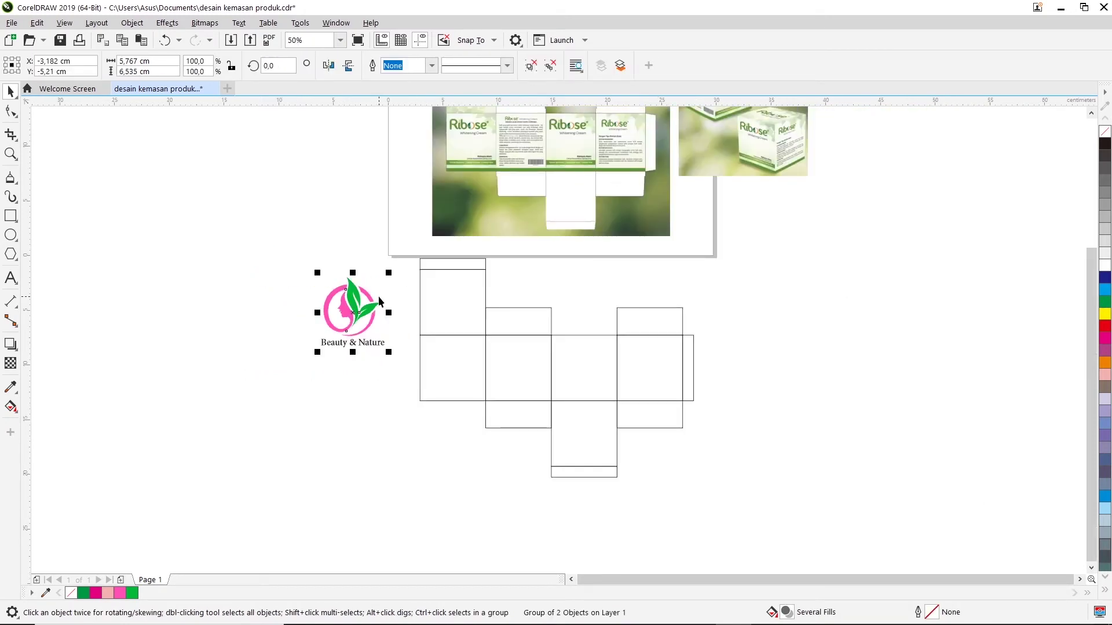
pyautogui.moveTo(390, 273)
pyautogui.mouseDown()
pyautogui.moveTo(350, 315)
pyautogui.moveTo(455, 365)
pyautogui.moveTo(389, 350)
pyautogui.mouseUp()
# Move the logo group centred into one panel of the box dieline
pyautogui.scroll(2, 386, 354)
pyautogui.scroll(2, 387, 358)
pyautogui.click(266, 299)
pyautogui.click(394, 355)
pyautogui.moveTo(438, 349)
pyautogui.mouseDown()
pyautogui.moveTo(511, 393)
pyautogui.moveTo(325, 310)
pyautogui.moveTo(548, 382)
pyautogui.moveTo(562, 353)
pyautogui.moveTo(656, 381)
pyautogui.mouseUp()
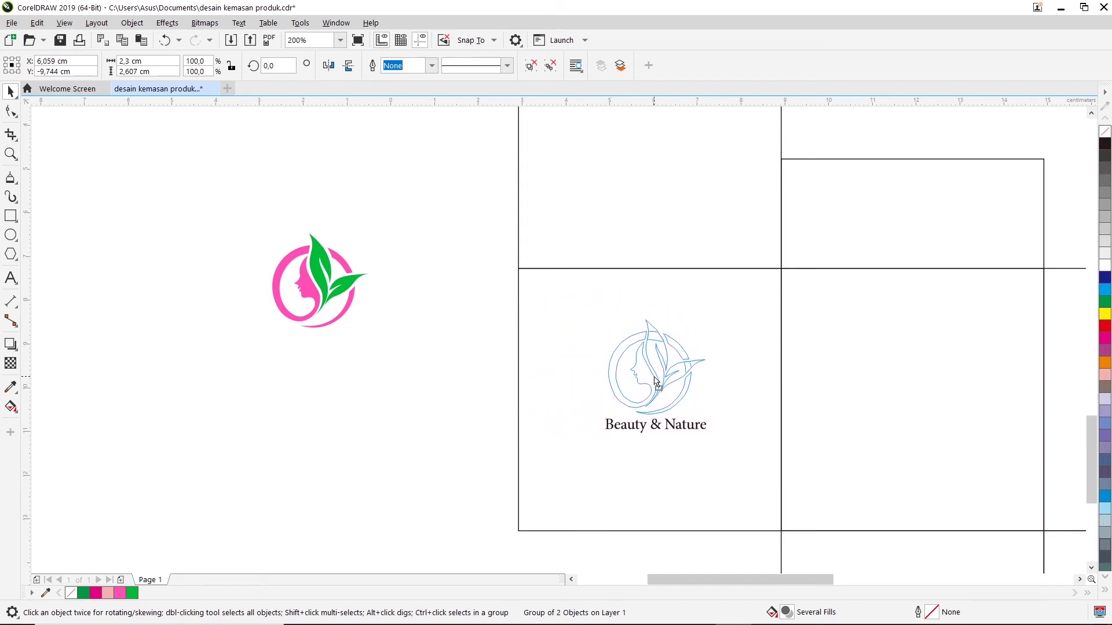
pyautogui.moveTo(656, 381)
pyautogui.mouseDown()
pyautogui.moveTo(638, 400)
pyautogui.moveTo(666, 382)
pyautogui.moveTo(644, 410)
pyautogui.mouseUp()
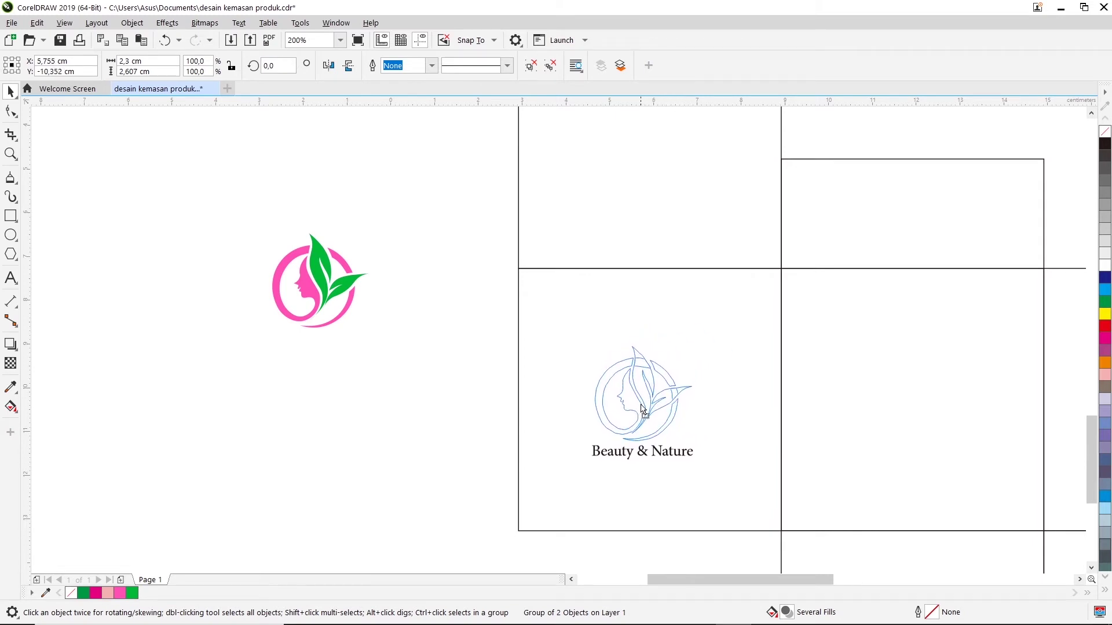
pyautogui.moveTo(643, 410)
pyautogui.mouseDown()
pyautogui.moveTo(655, 396)
pyautogui.moveTo(648, 373)
pyautogui.moveTo(650, 400)
pyautogui.mouseUp()
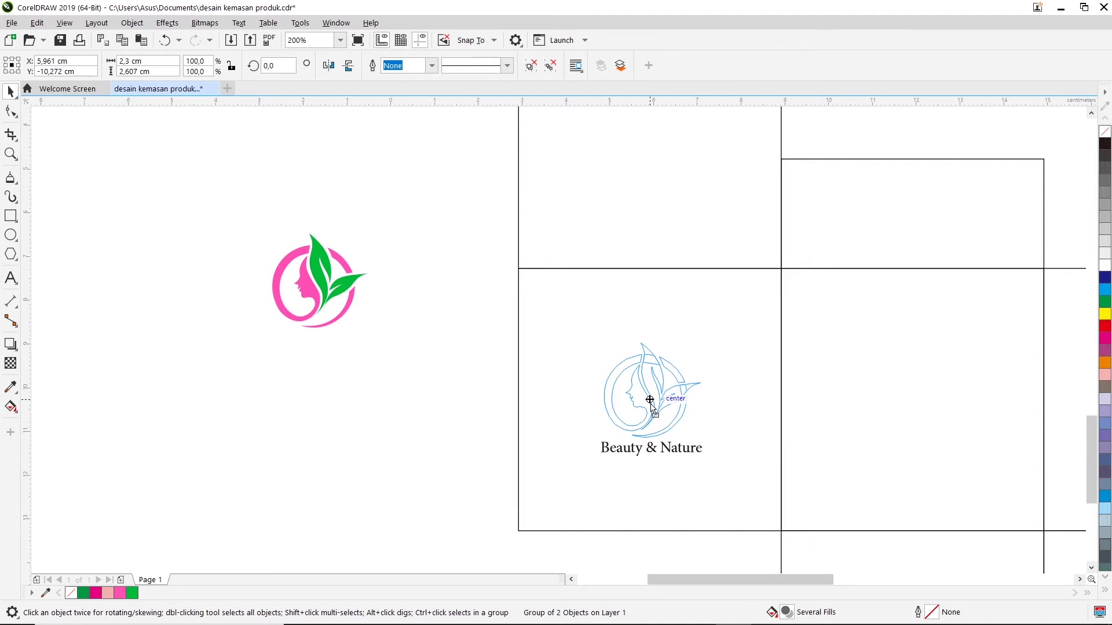
pyautogui.moveTo(650, 399); pyautogui.dragTo(650, 400)
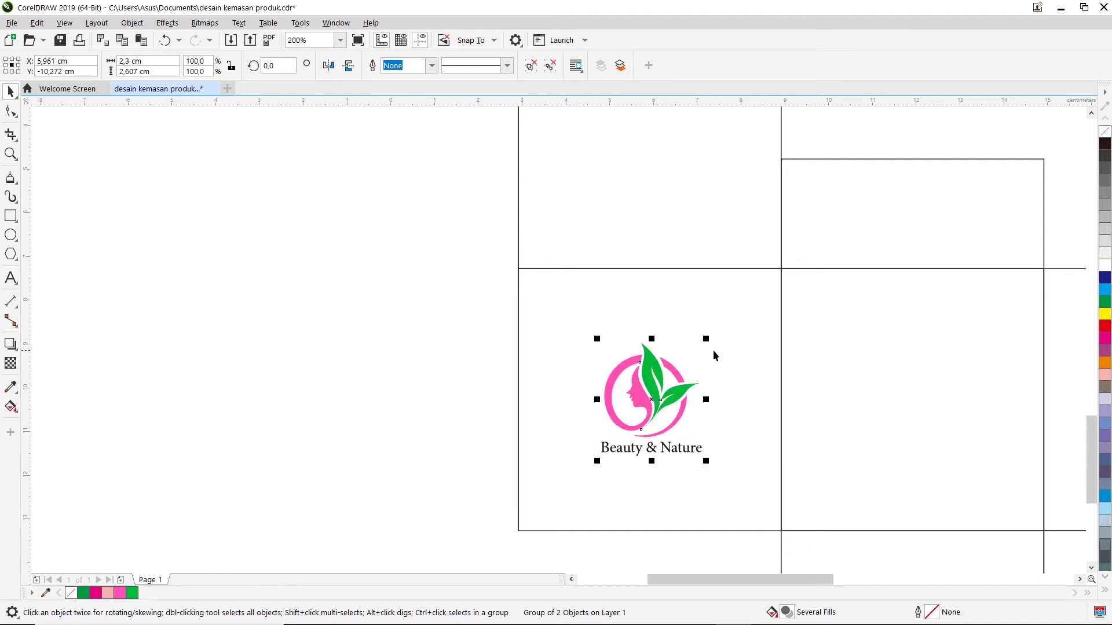
pyautogui.moveTo(707, 338); pyautogui.dragTo(707, 338)
# Enlarge the logo group slightly from its corner on the panel, then deselect
pyautogui.click(660, 374)
pyautogui.scroll(-1, 680, 391)
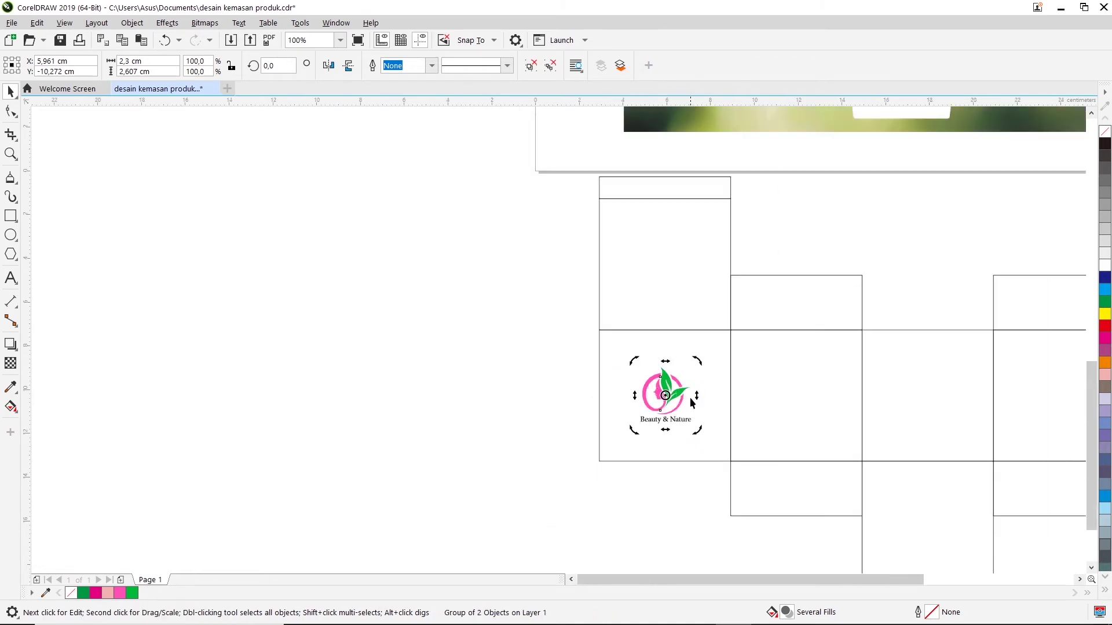
pyautogui.scroll(1, 670, 405)
pyautogui.click(681, 353)
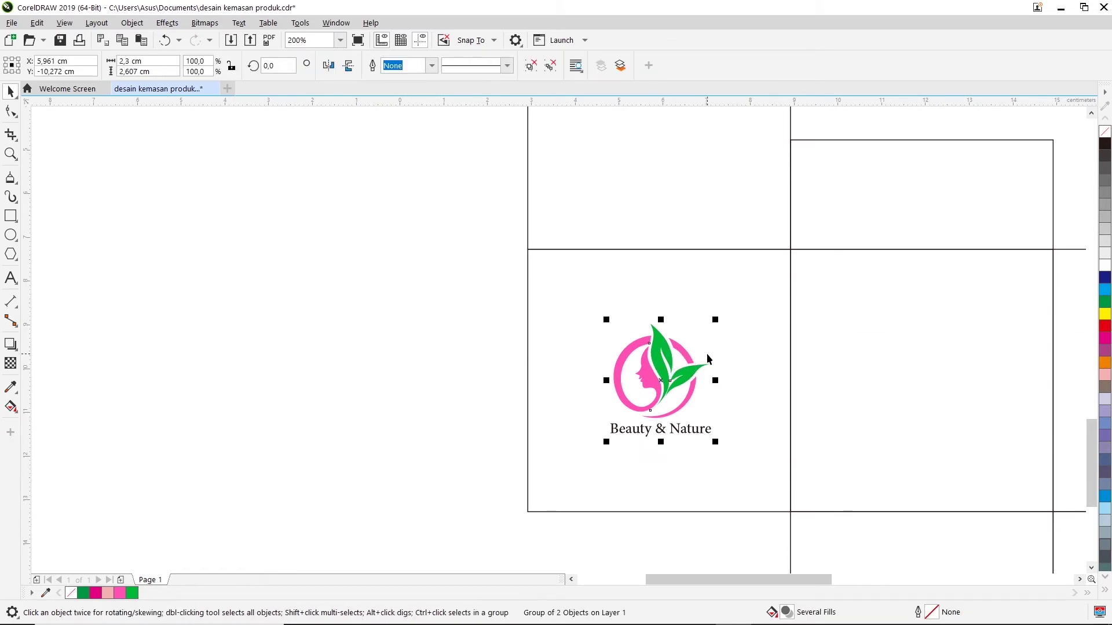
pyautogui.moveTo(716, 318); pyautogui.dragTo(756, 303)
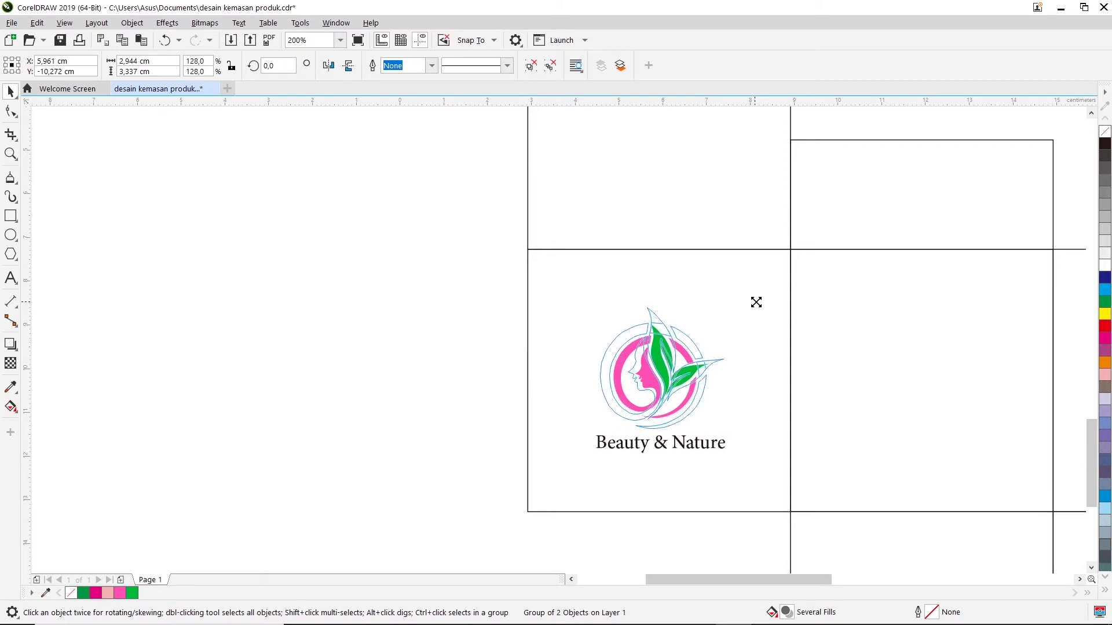
pyautogui.moveTo(756, 303); pyautogui.dragTo(760, 300)
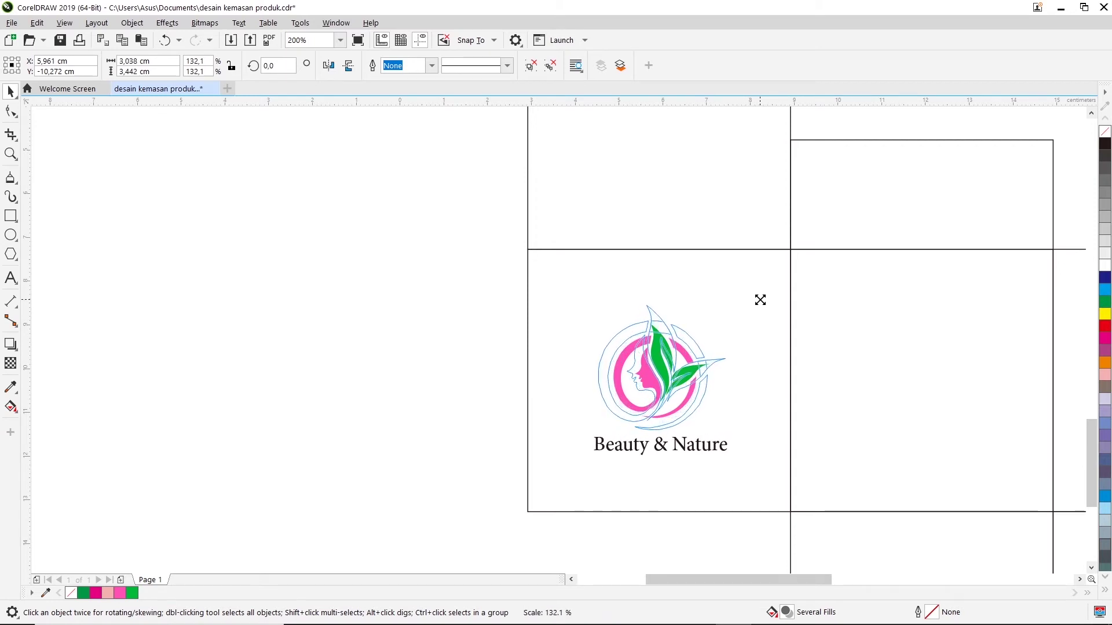
pyautogui.press('Escape')
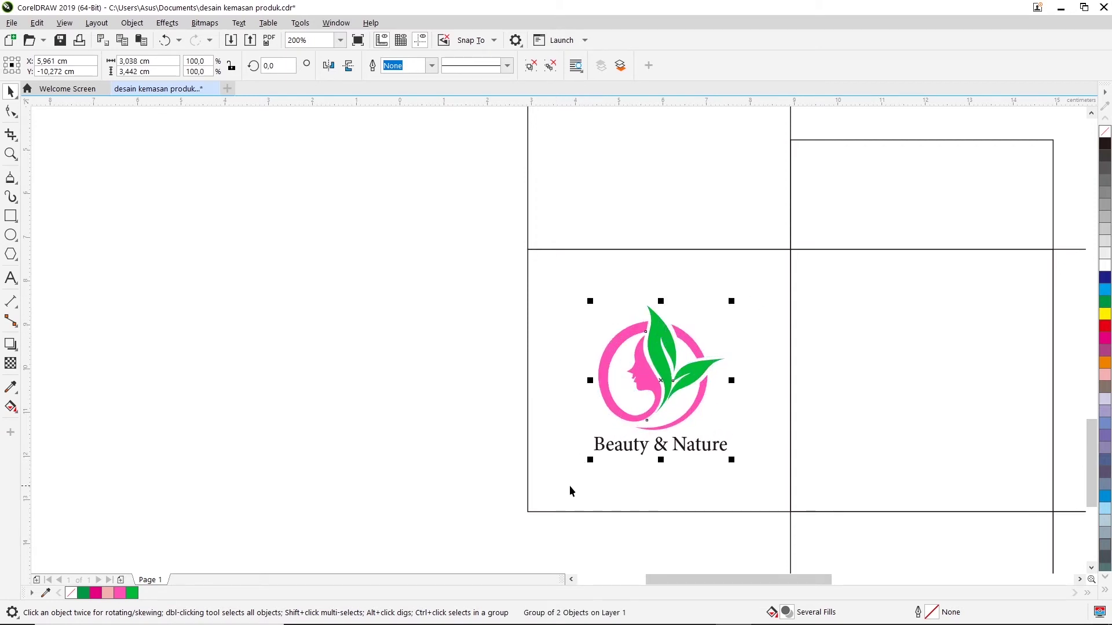
pyautogui.keyDown('shift'); pyautogui.click(732, 461); pyautogui.keyUp('shift')
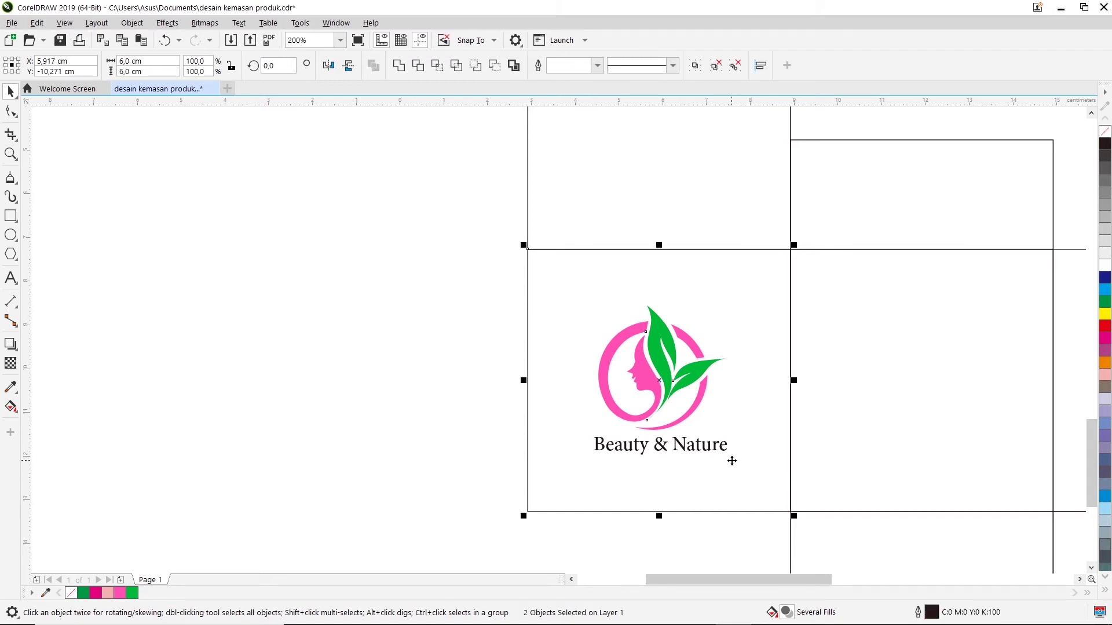
pyautogui.click(368, 348)
pyautogui.scroll(-1, 567, 376)
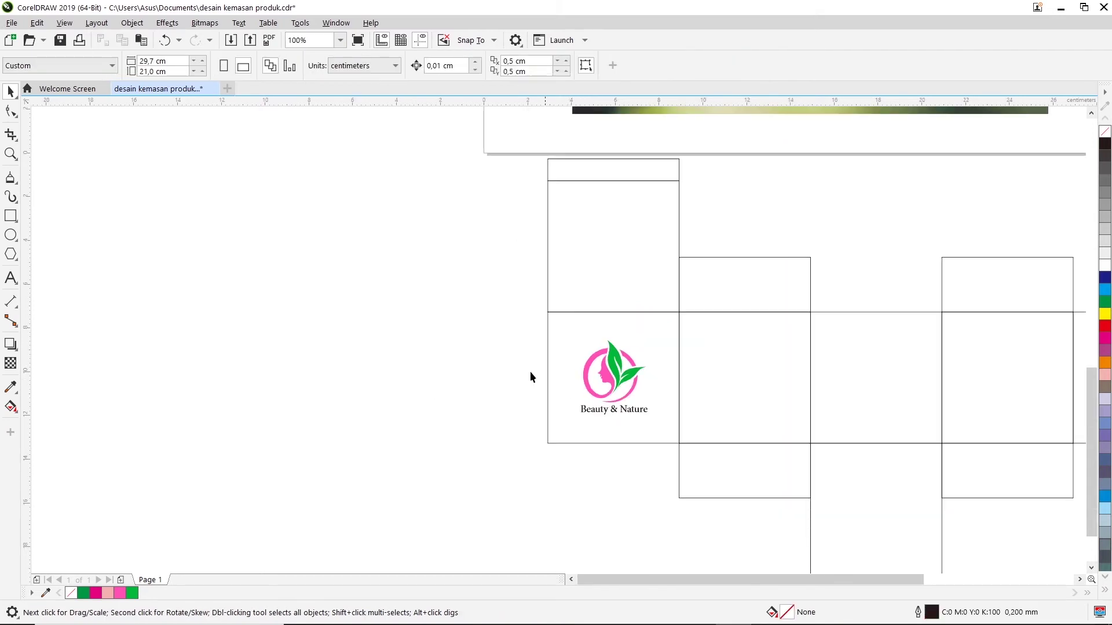
# Zoom out to check the whole dieline and save desain kemasan produk.cdr
pyautogui.scroll(-1, 498, 358)
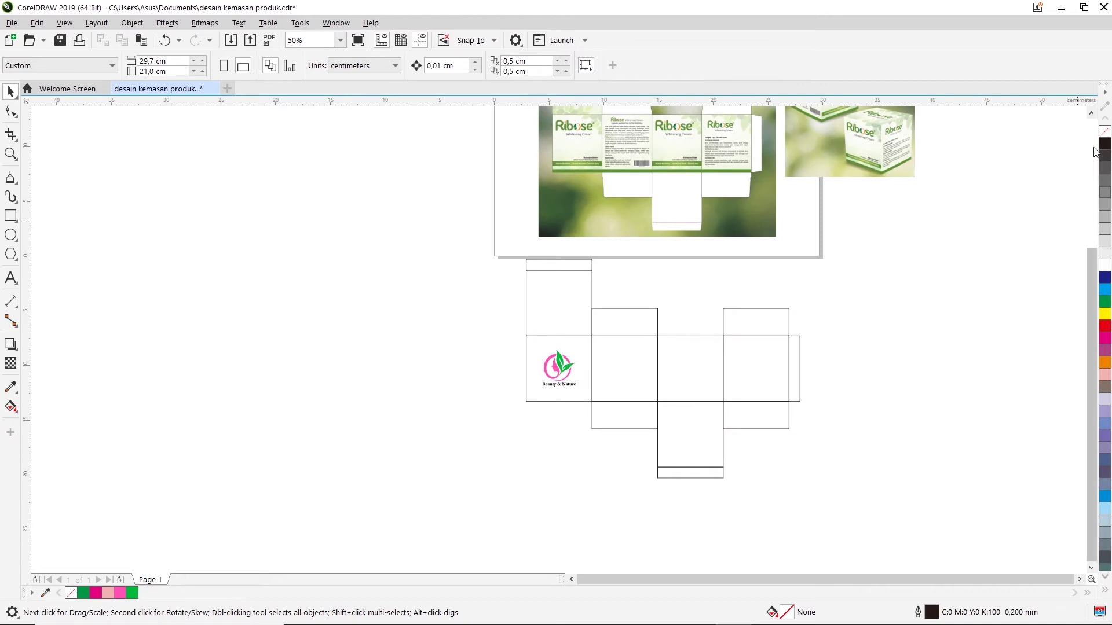
pyautogui.click(1088, 115)
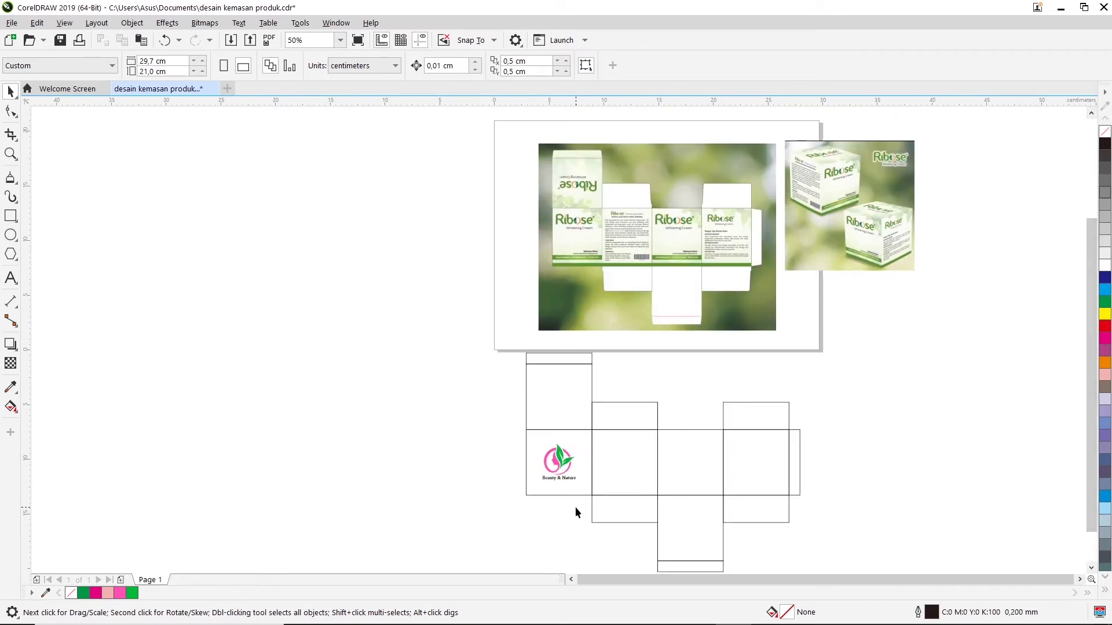
pyautogui.scroll(1, 562, 492)
pyautogui.scroll(1, 560, 493)
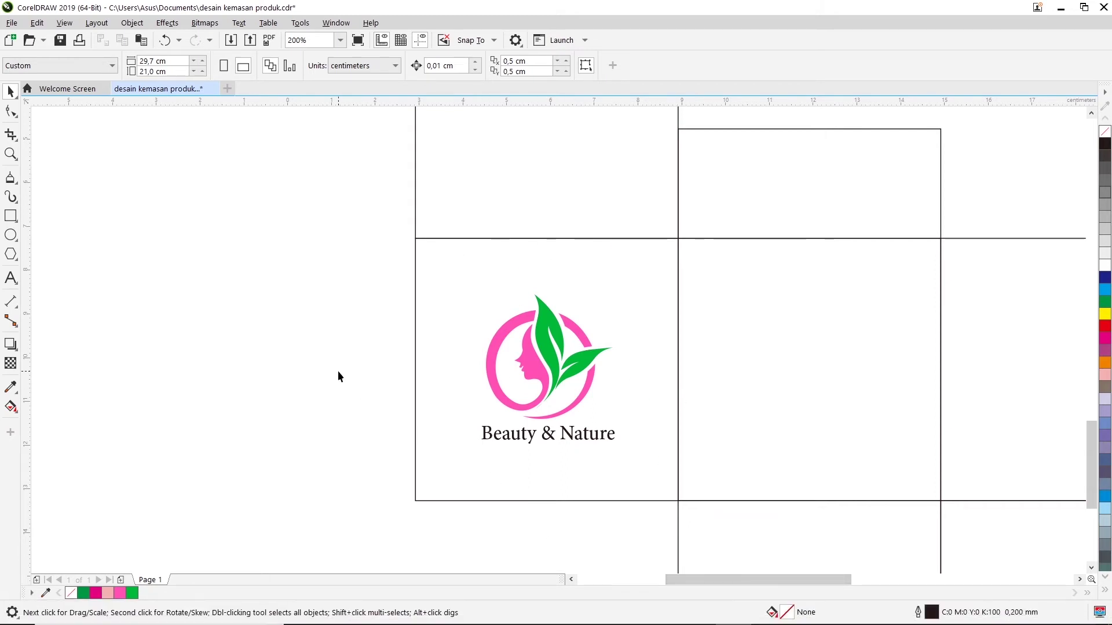
pyautogui.hotkey('ctrl', 's')
# Zoom back in and select the front panel rectangle holding the logo
pyautogui.scroll(-2, 617, 432)
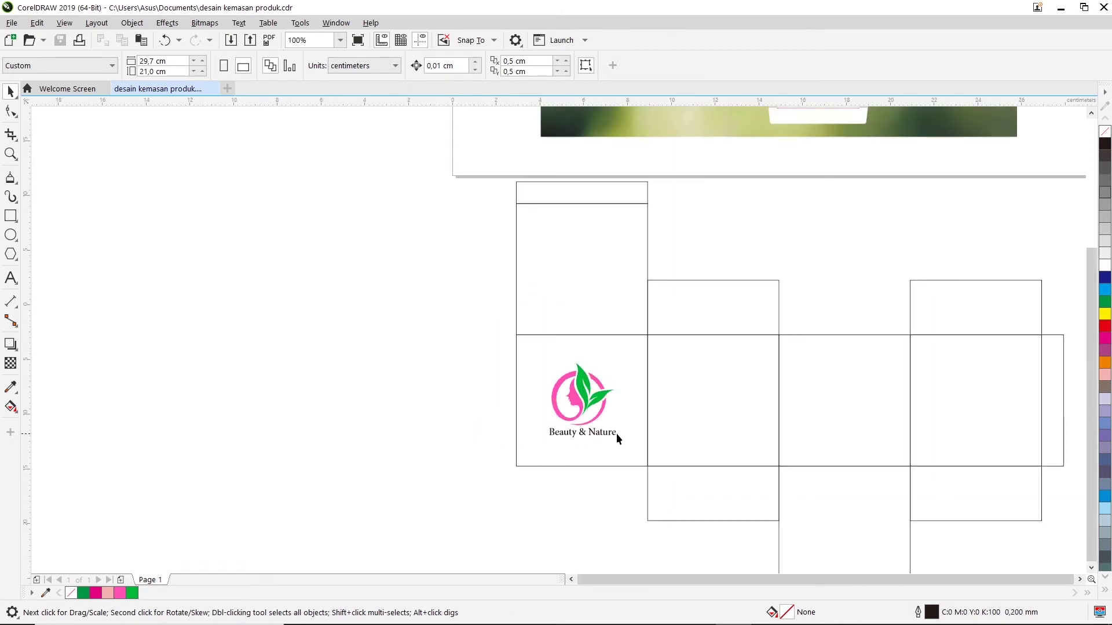
pyautogui.scroll(-1, 616, 433)
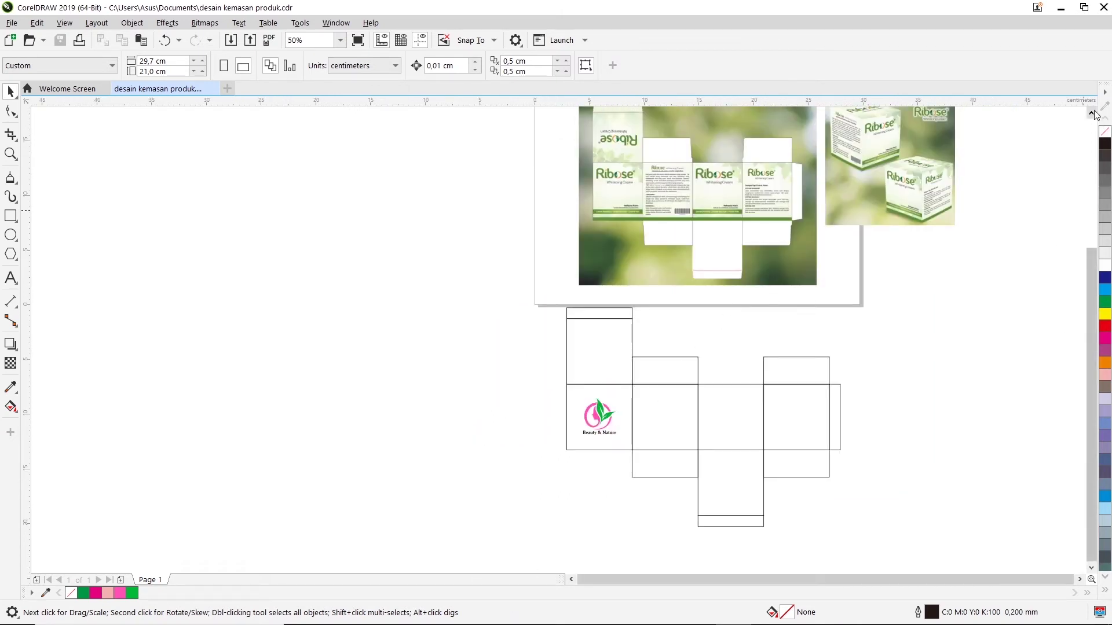
pyautogui.click(1092, 113)
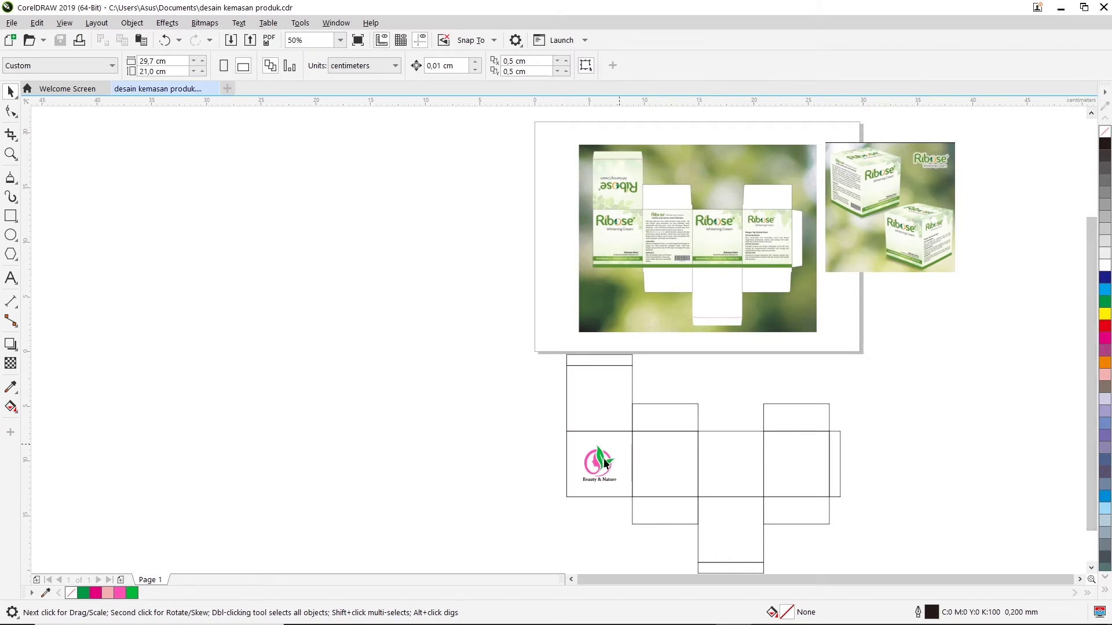
pyautogui.scroll(1, 604, 464)
pyautogui.scroll(1, 605, 455)
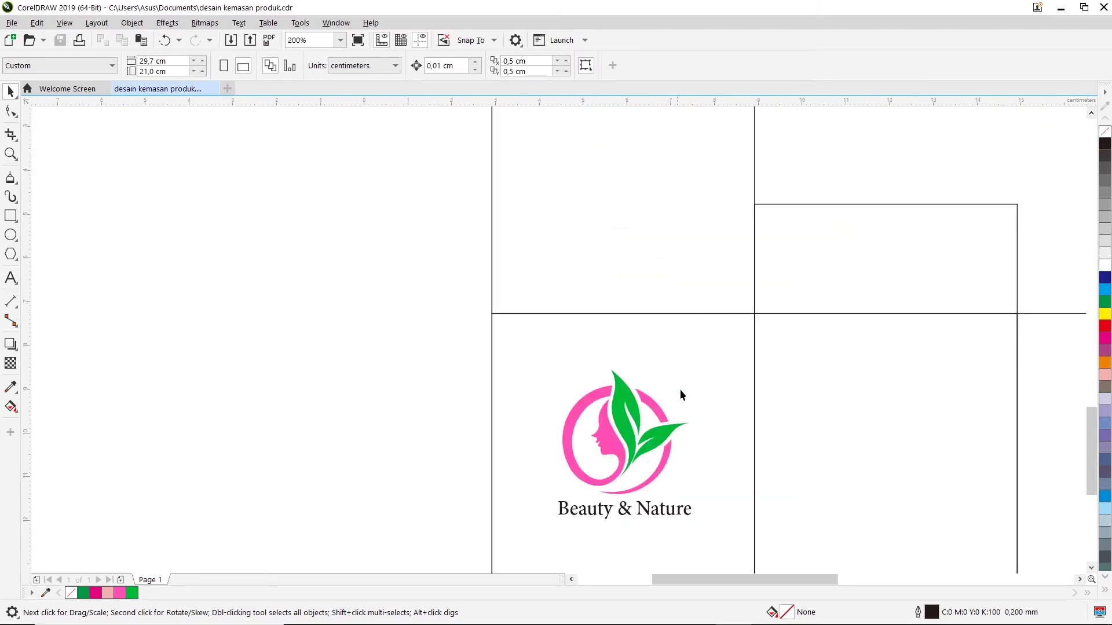
pyautogui.click(712, 344)
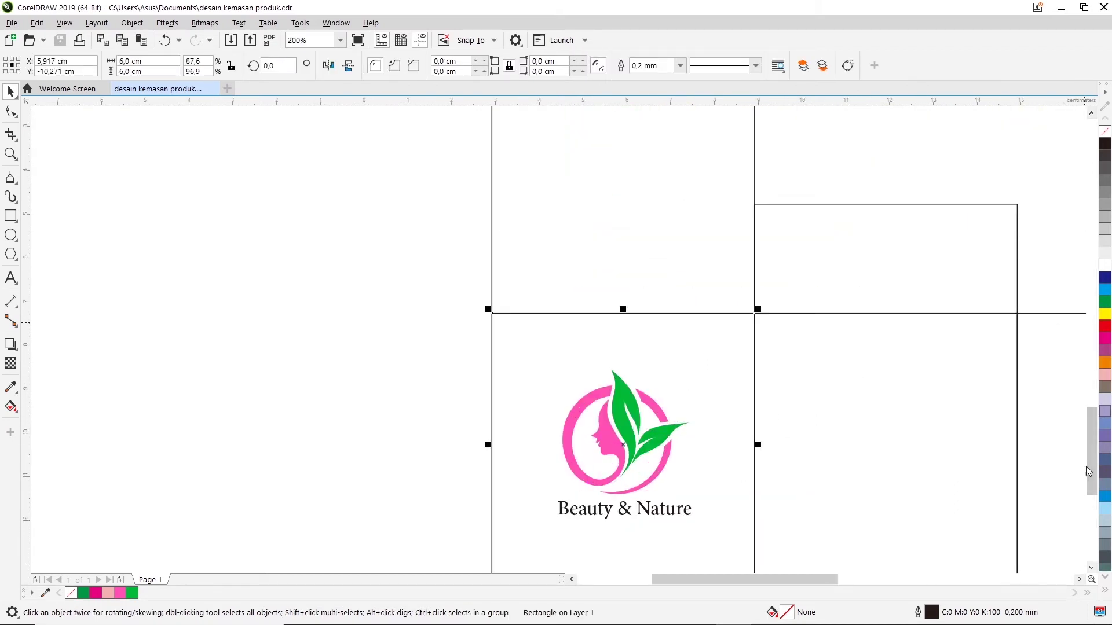
# Fill the front panel pale cream (C0 M0 Y20 K0) after trying teal and light pink
pyautogui.click(1105, 577)
pyautogui.click(1103, 593)
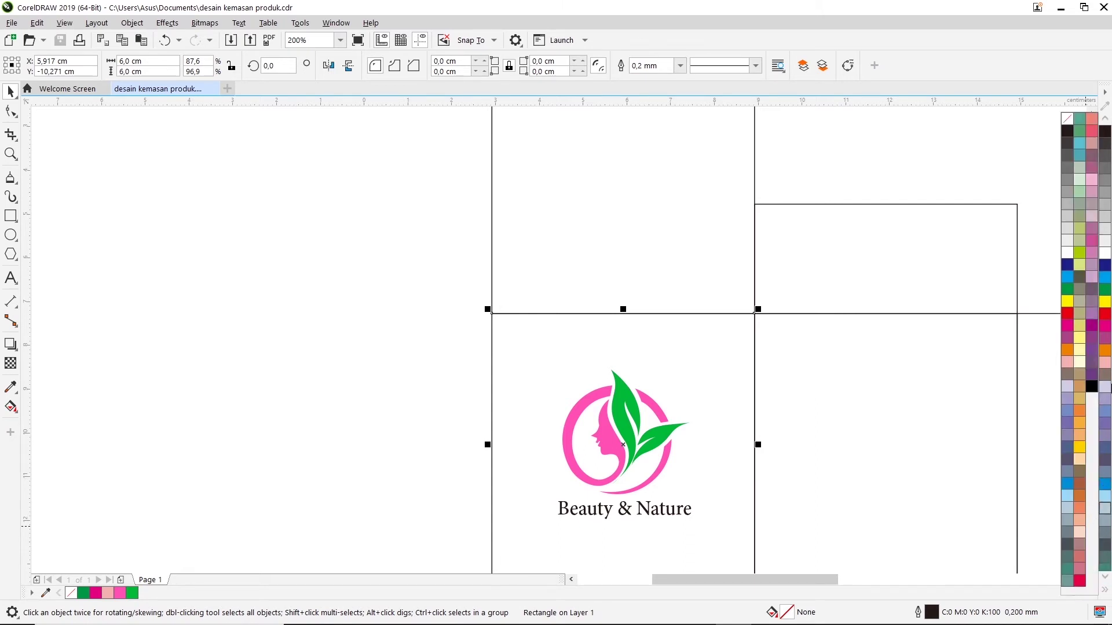
pyautogui.click(1082, 155)
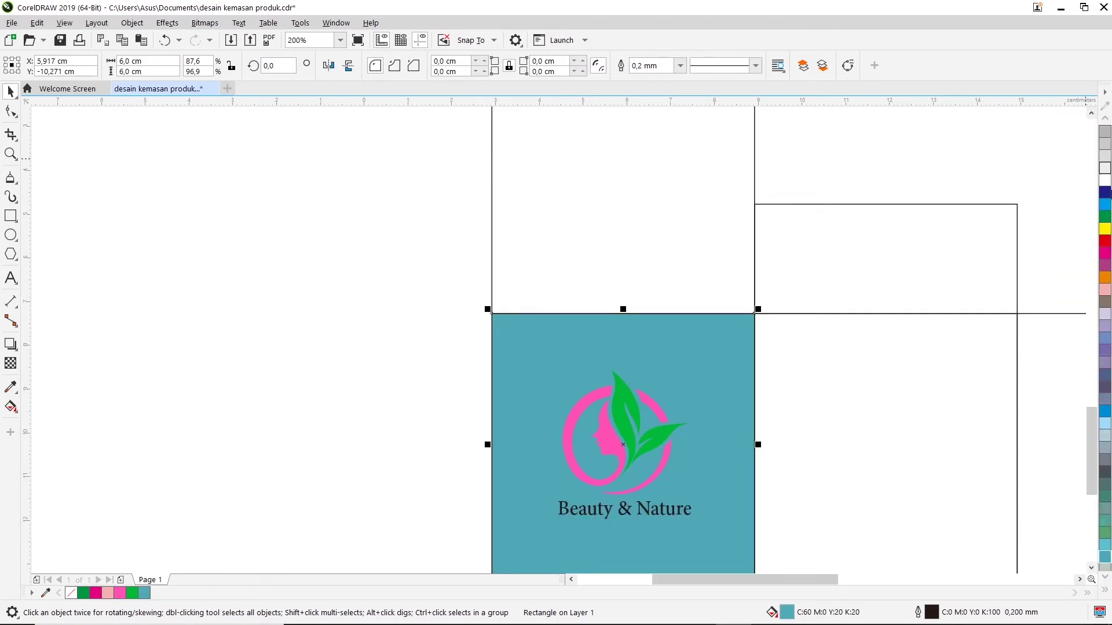
pyautogui.click(1105, 591)
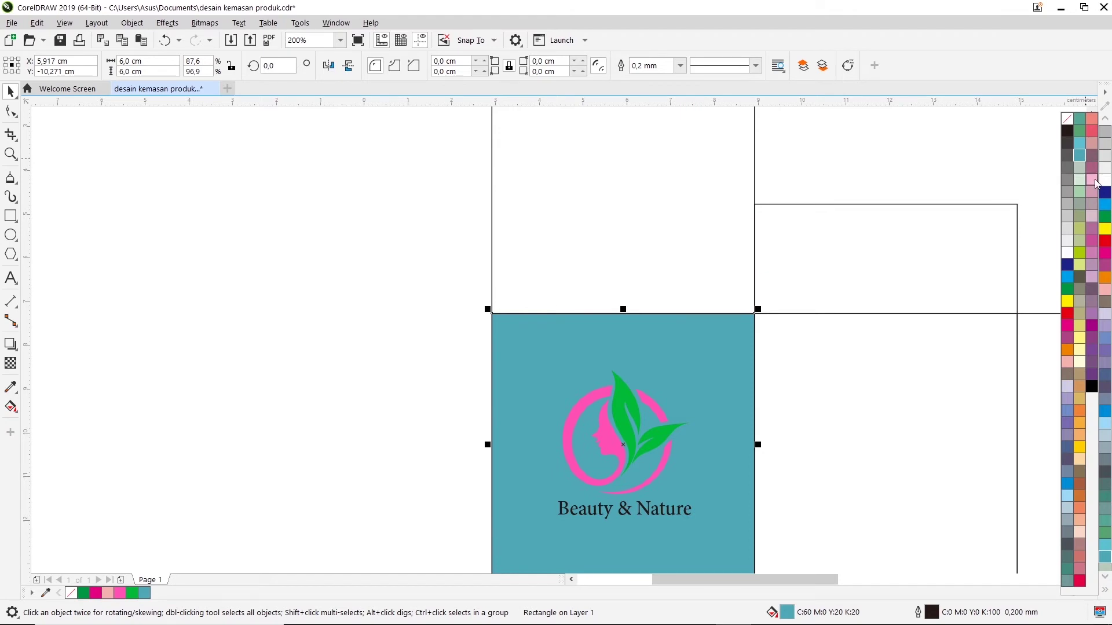
pyautogui.click(1095, 180)
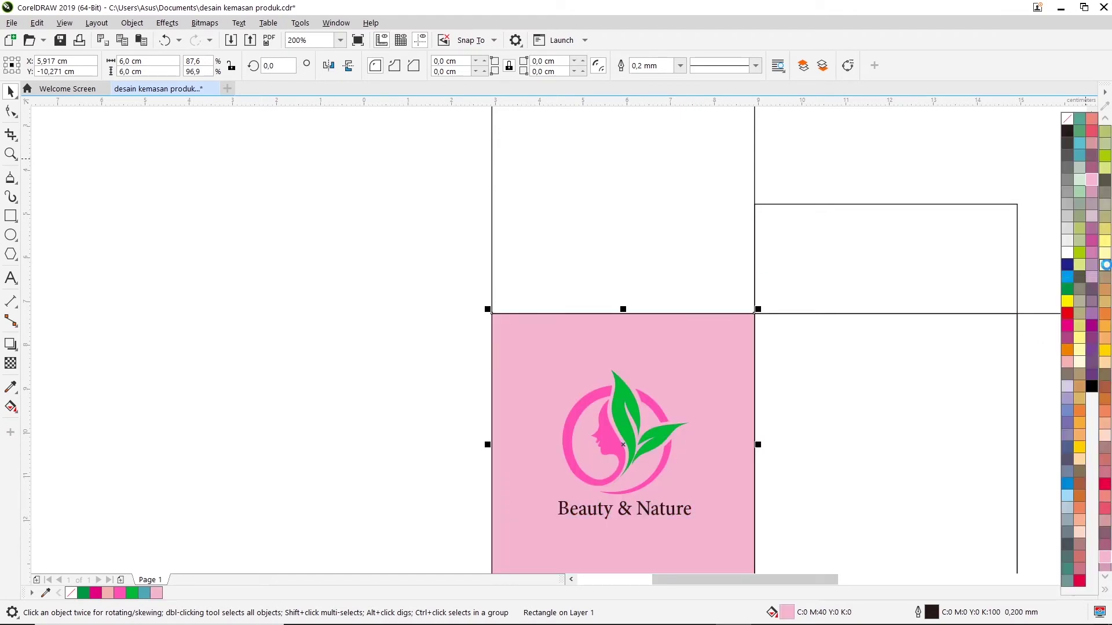
pyautogui.click(1105, 266)
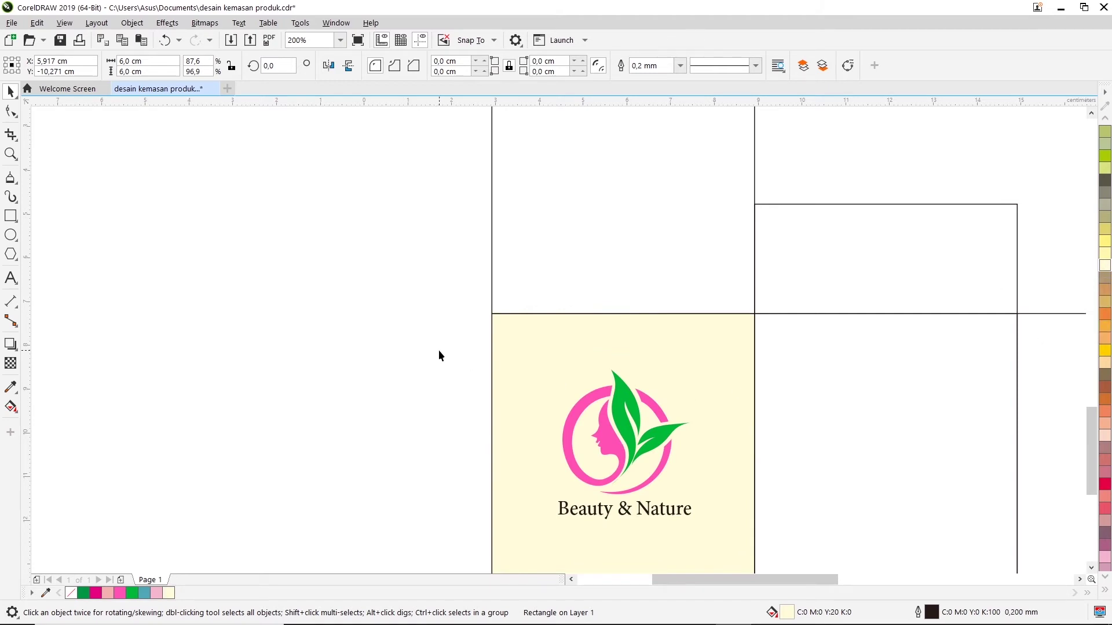
pyautogui.scroll(-2, 539, 365)
pyautogui.click(666, 405)
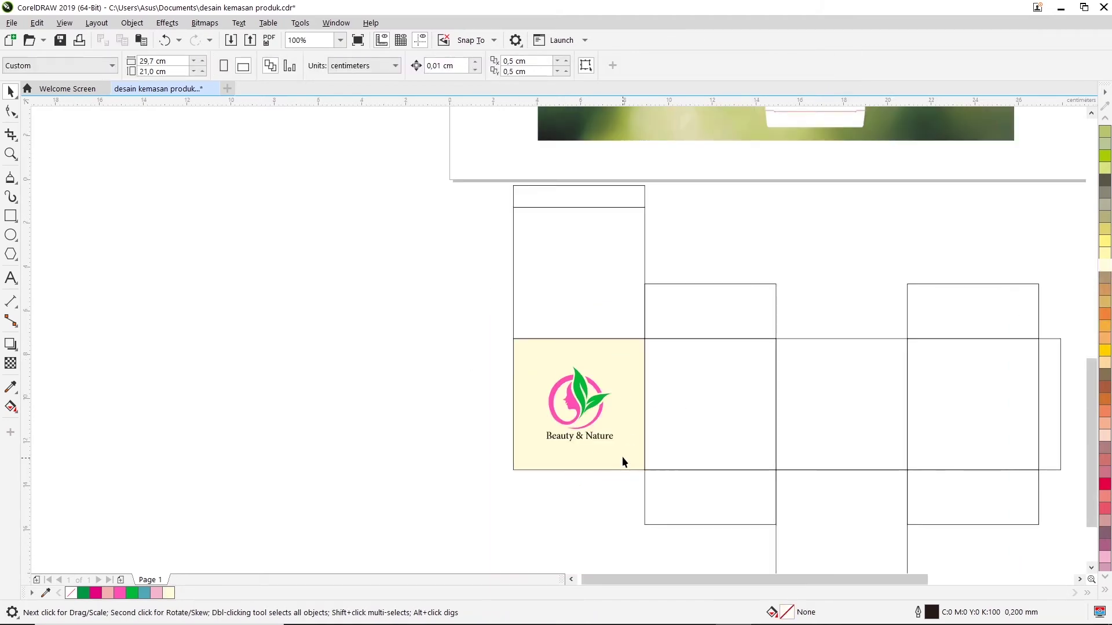
pyautogui.scroll(2, 621, 456)
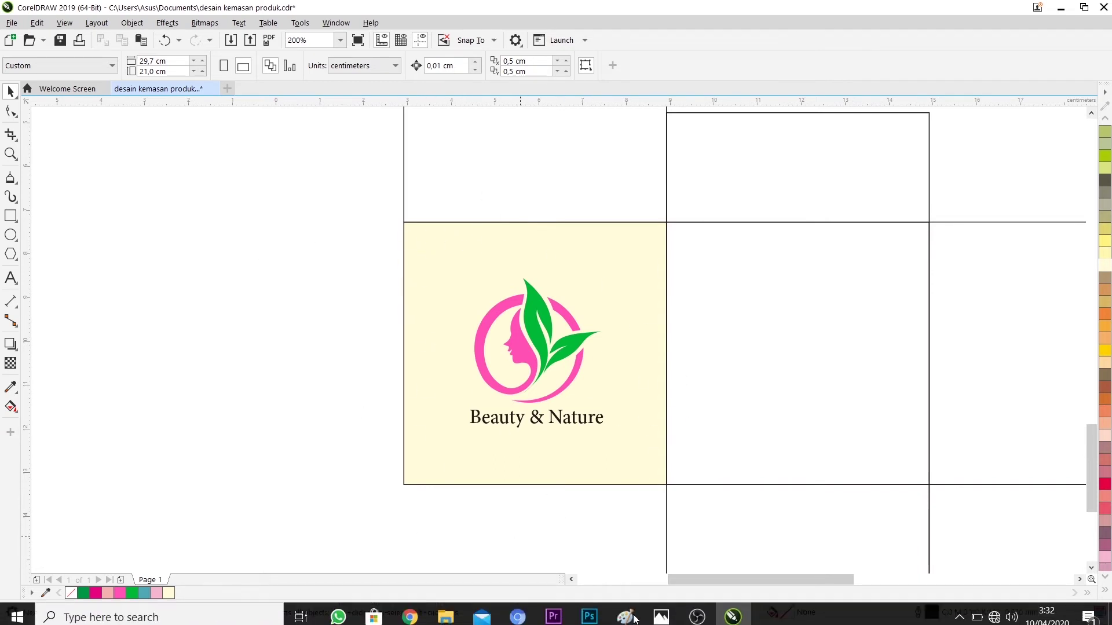
# Drag the fantasy-flat-design leaves illustration from the kemasan\New folder over to CorelDRAW
pyautogui.click(458, 605)
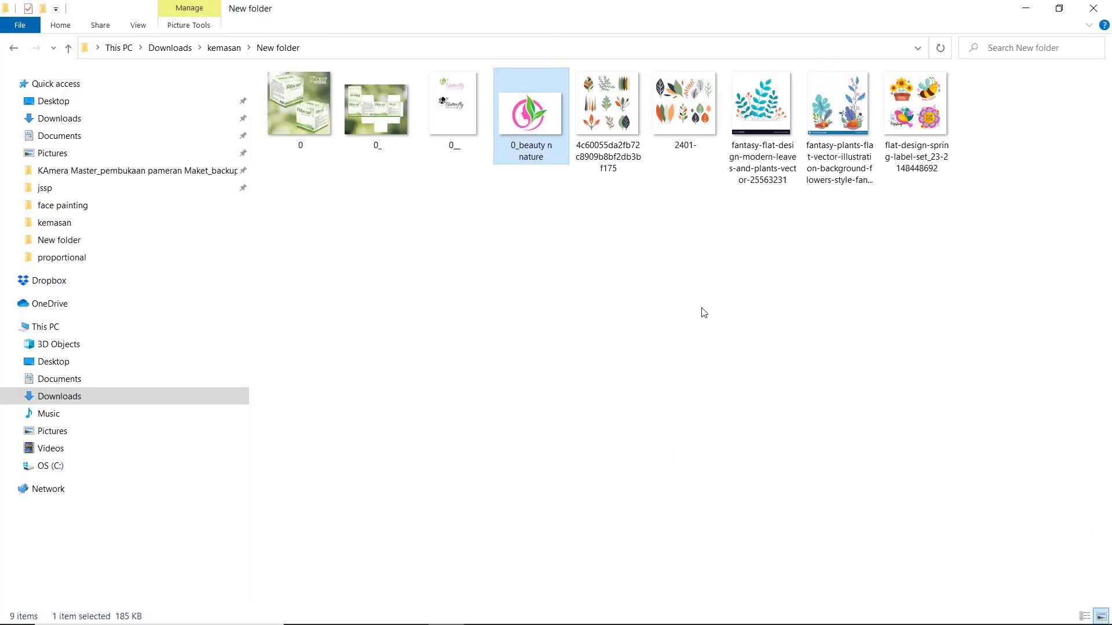
pyautogui.click(455, 116)
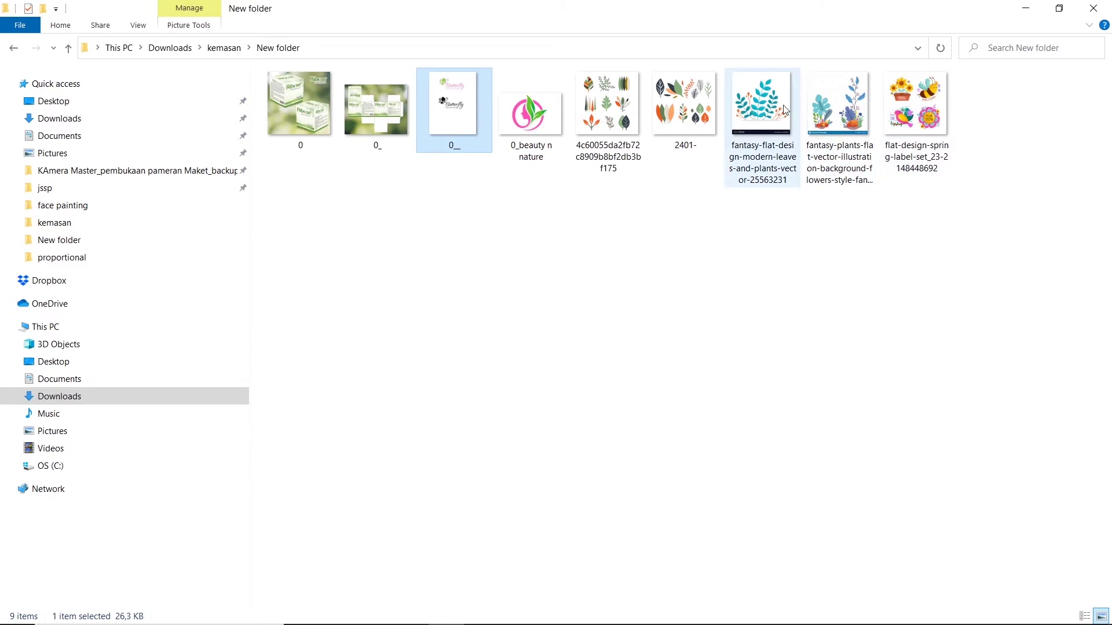
pyautogui.click(768, 120)
pyautogui.moveTo(761, 95)
pyautogui.mouseDown()
pyautogui.moveTo(738, 619)
pyautogui.moveTo(288, 325)
pyautogui.mouseUp()
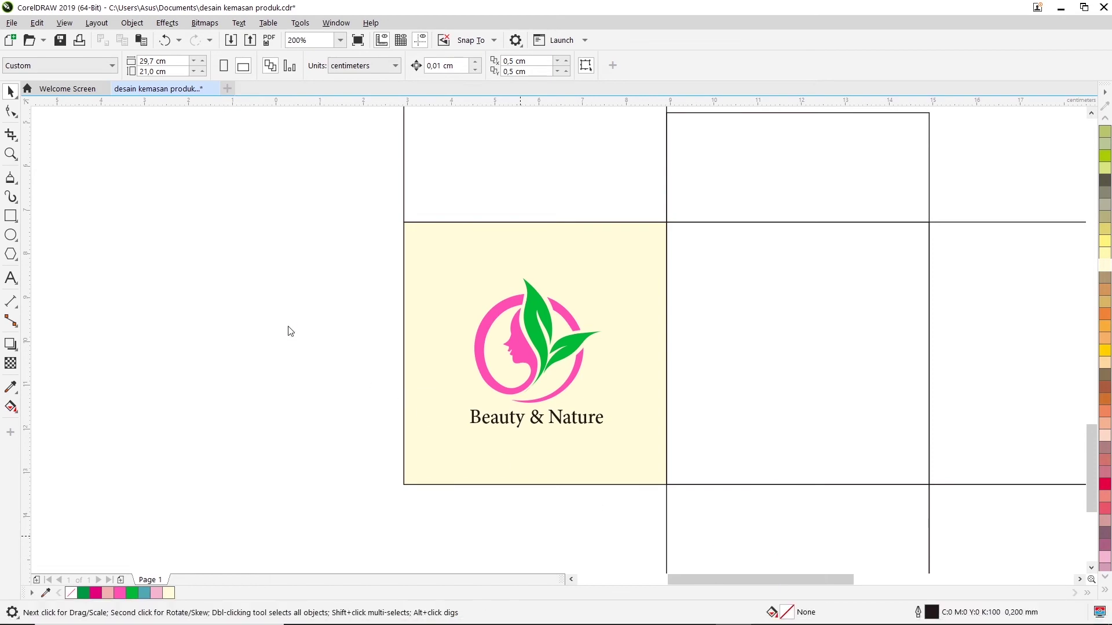
# Shrink the leaves image to about 12% and place it beside the front panel
pyautogui.scroll(-2, 334, 320)
pyautogui.scroll(-1, 434, 255)
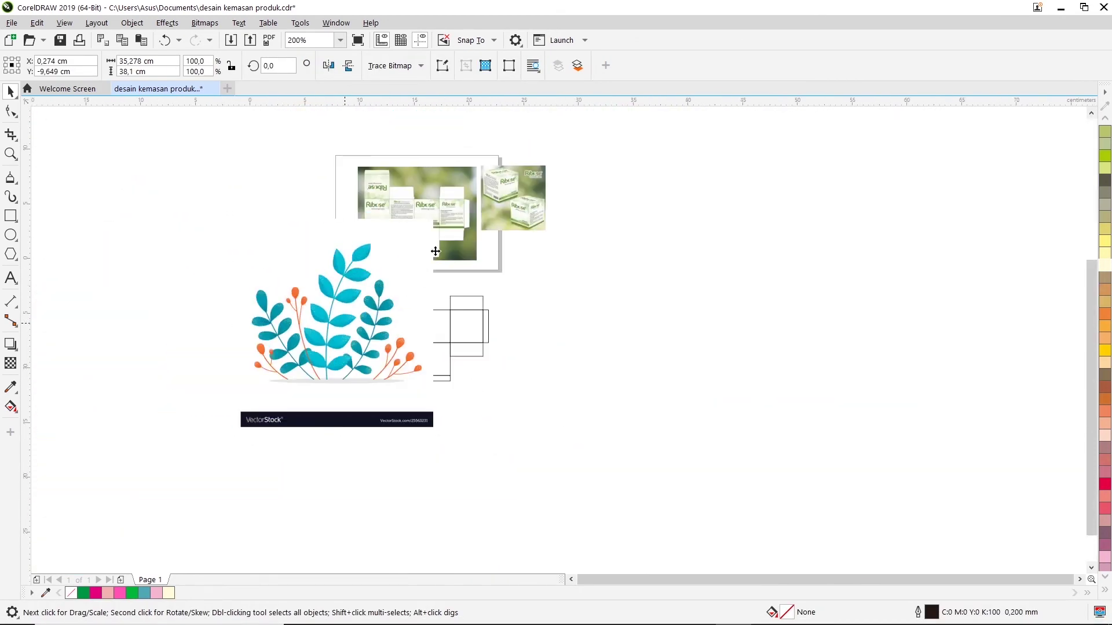
pyautogui.scroll(1, 435, 198)
pyautogui.scroll(-1, 445, 193)
pyautogui.moveTo(447, 188); pyautogui.dragTo(318, 329)
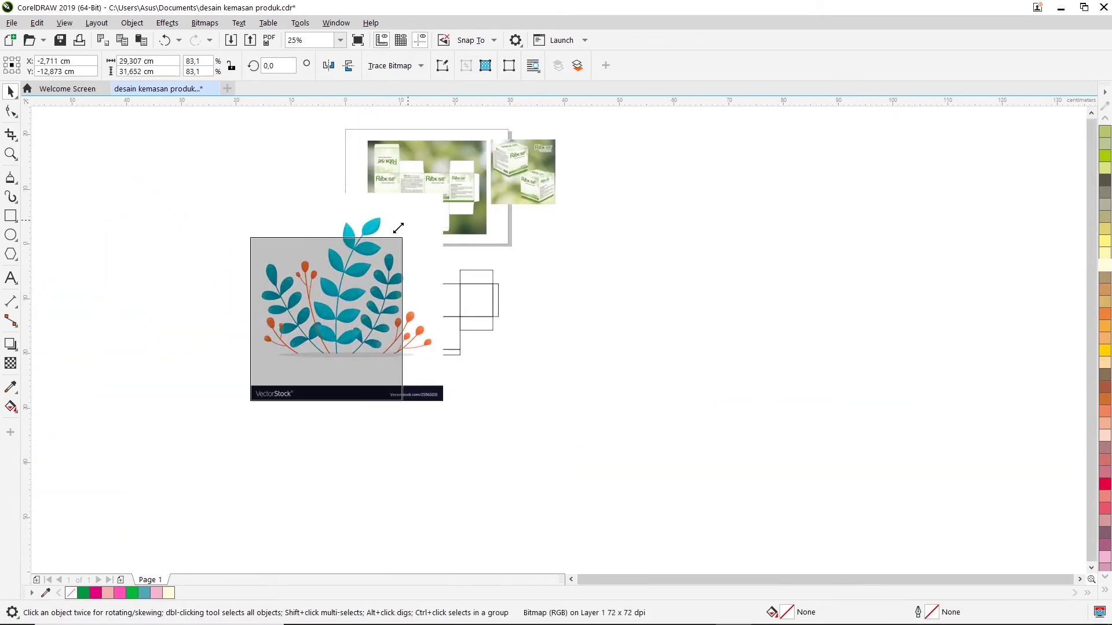
pyautogui.moveTo(288, 384); pyautogui.dragTo(318, 324)
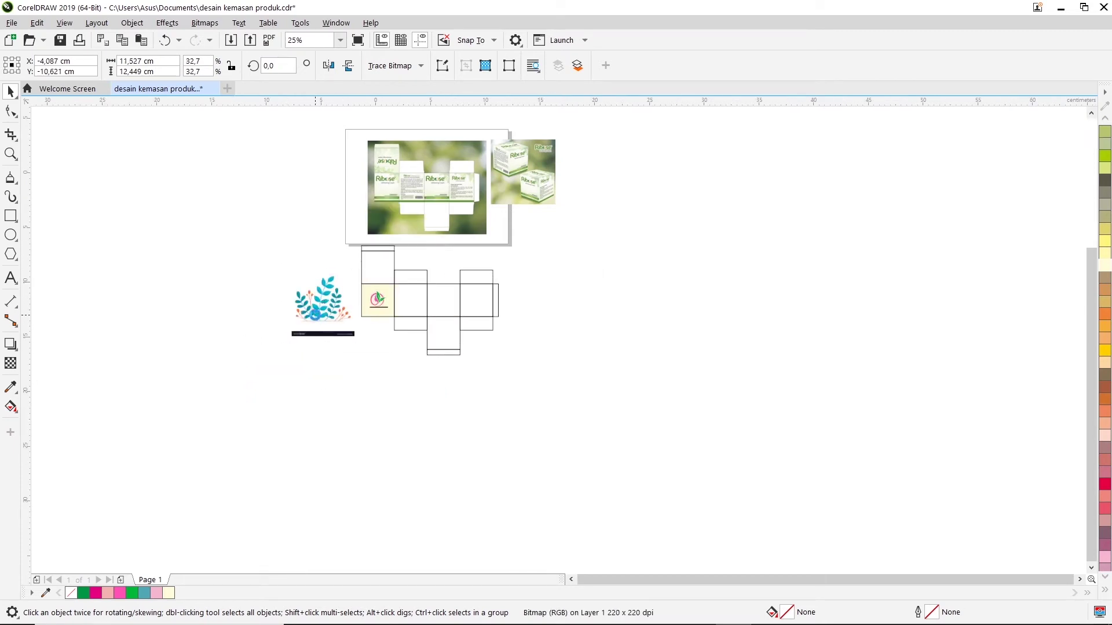
pyautogui.scroll(2, 319, 324)
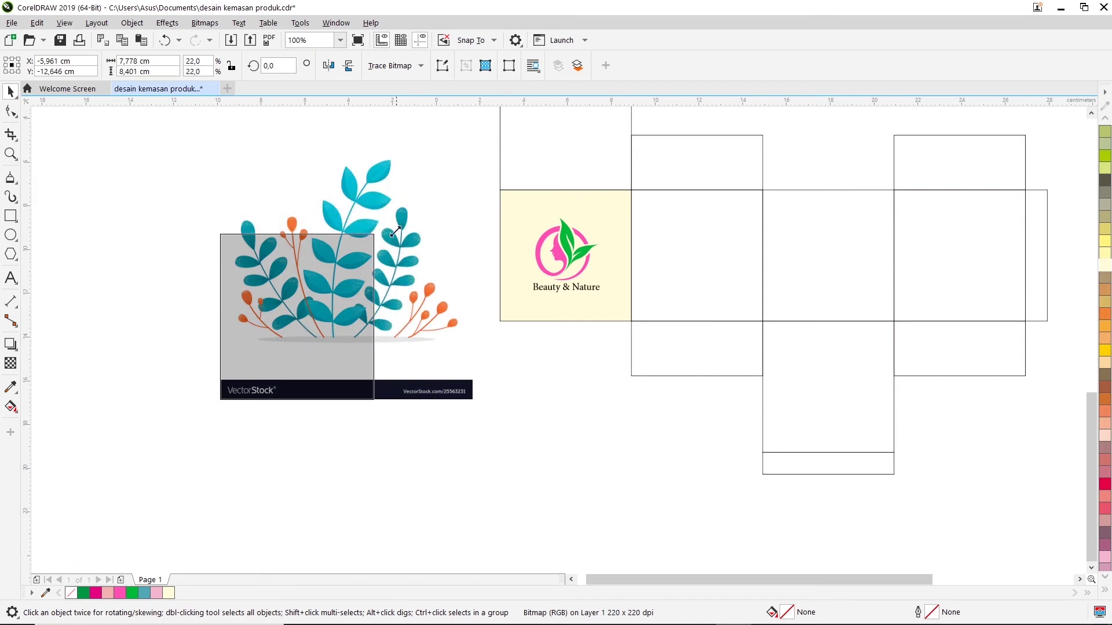
pyautogui.moveTo(474, 124); pyautogui.dragTo(368, 240)
pyautogui.moveTo(471, 189); pyautogui.dragTo(415, 249)
pyautogui.moveTo(387, 305); pyautogui.dragTo(434, 279)
pyautogui.scroll(1, 434, 279)
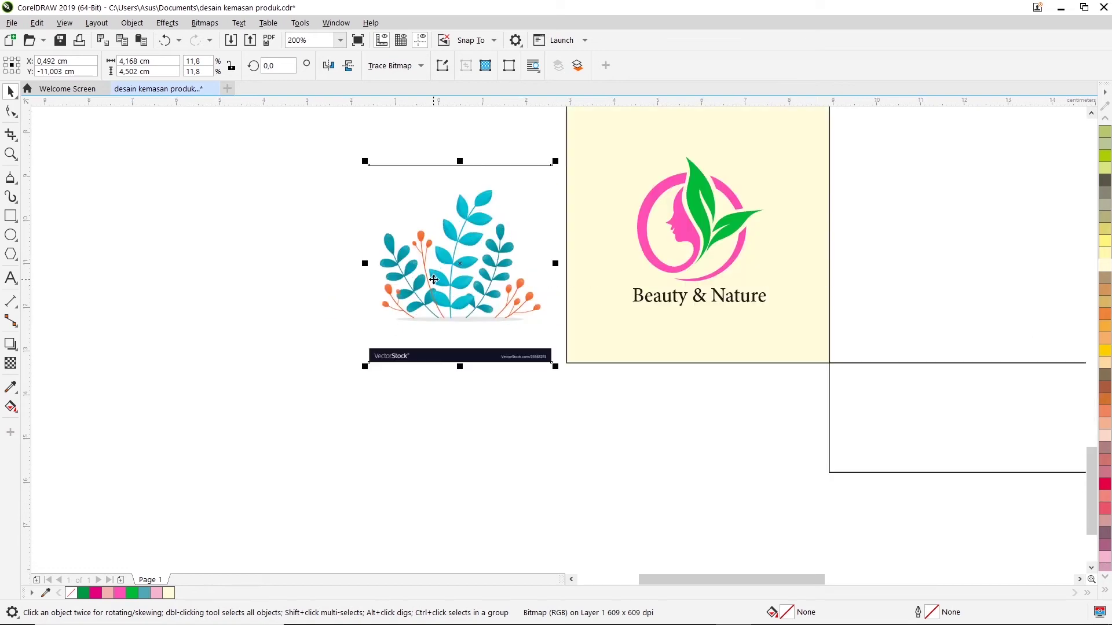
pyautogui.scroll(1, 509, 269)
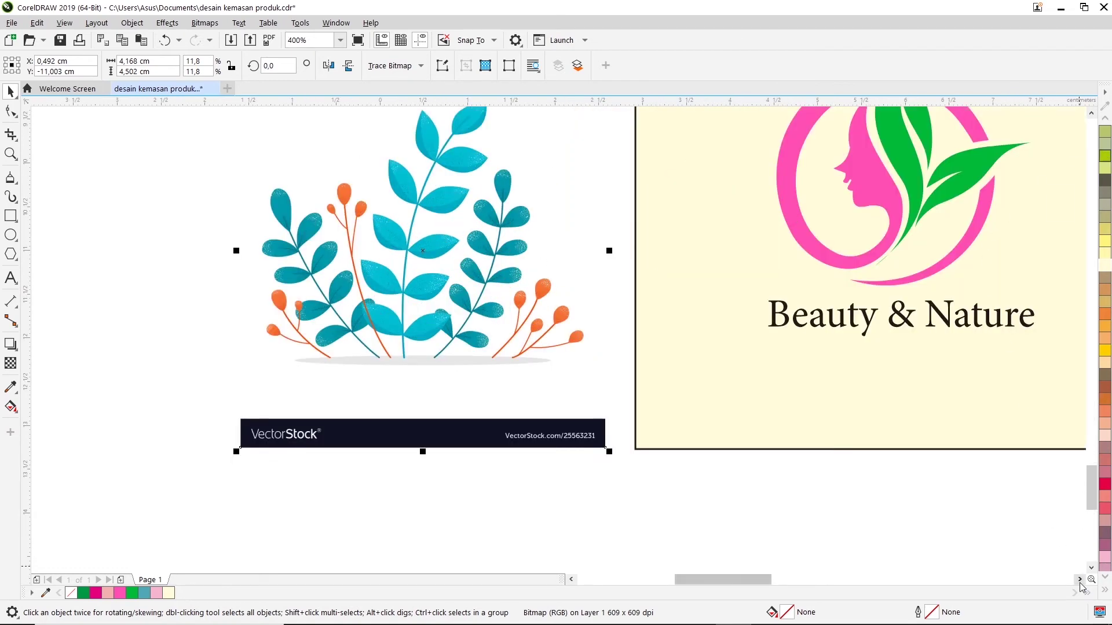
# Nudge the Beauty & Nature logo group up and down on its panel
pyautogui.click(1079, 579)
pyautogui.scroll(-1, 603, 236)
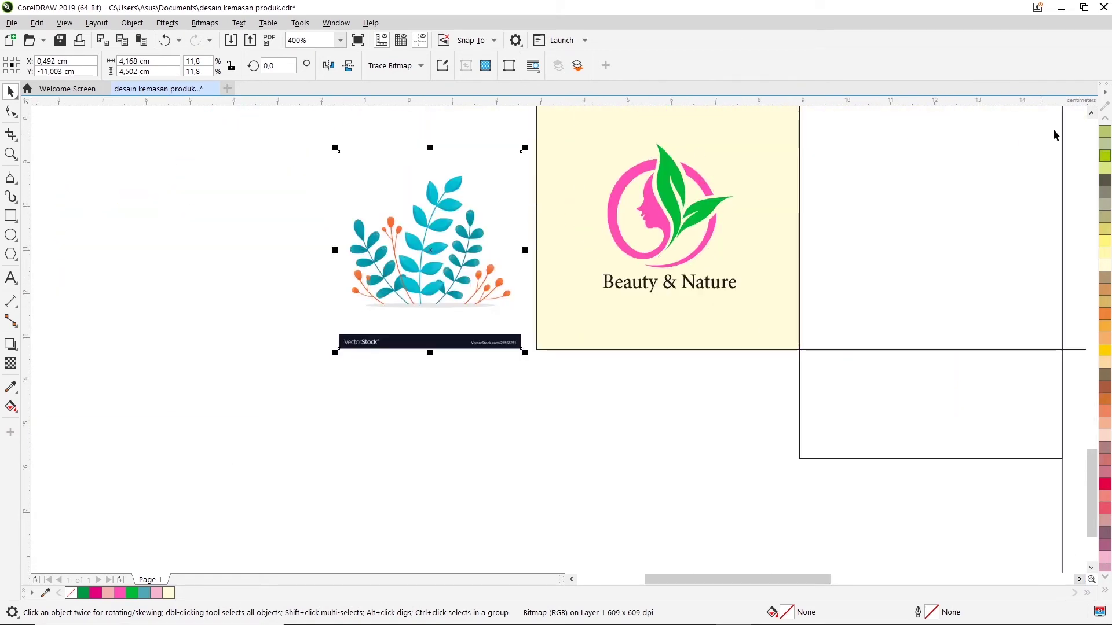
pyautogui.click(1090, 113)
pyautogui.click(1091, 113)
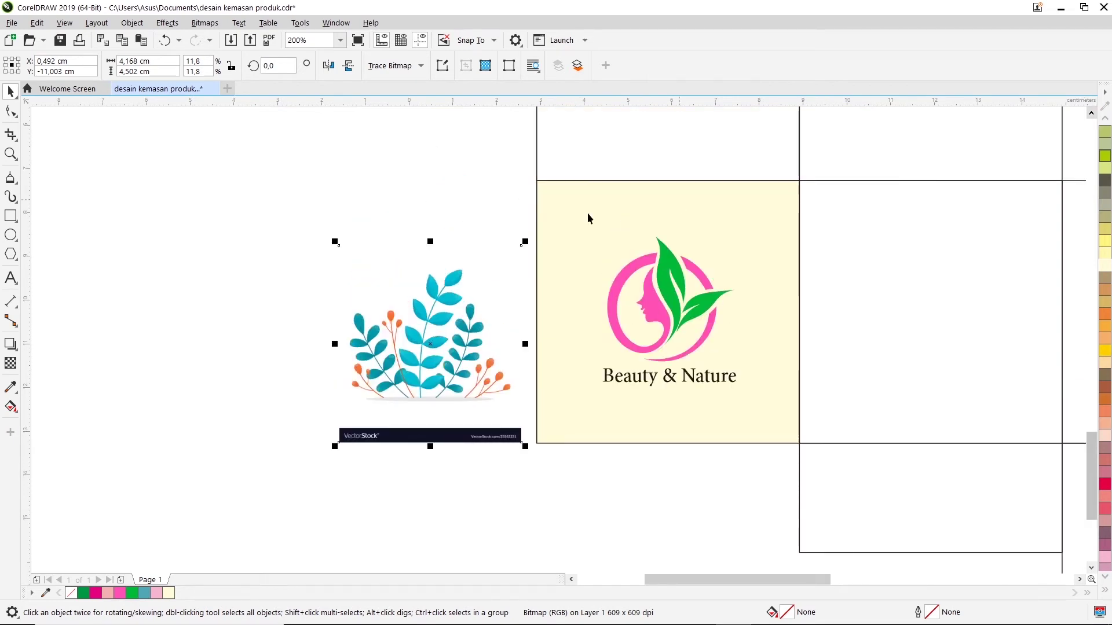
pyautogui.moveTo(488, 174); pyautogui.dragTo(534, 265)
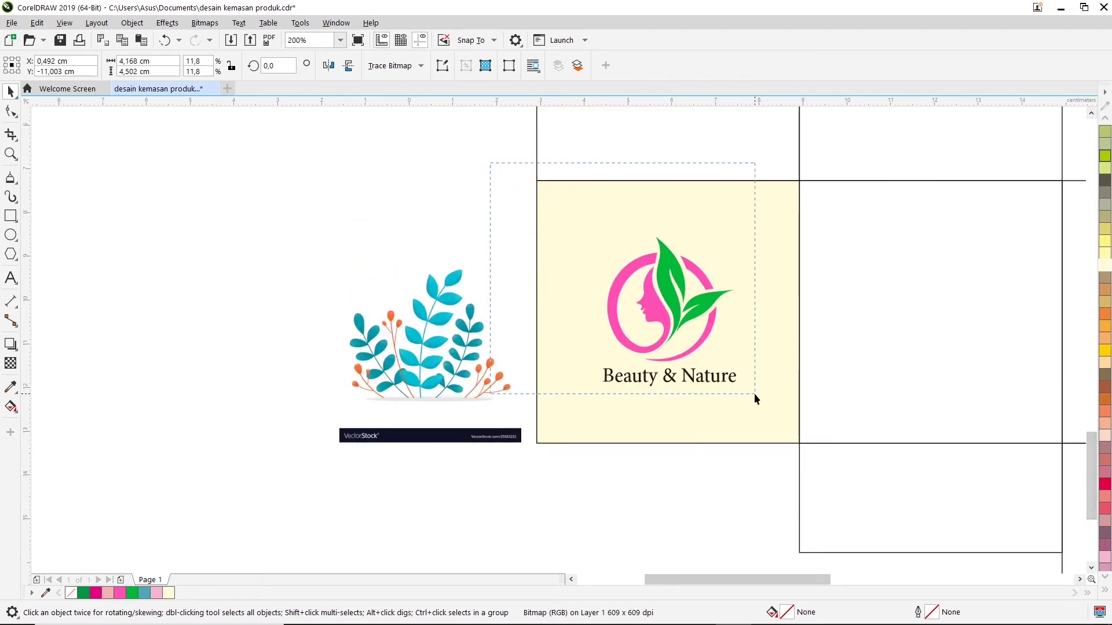
pyautogui.moveTo(745, 396); pyautogui.dragTo(754, 393)
pyautogui.press('Up')
pyautogui.press('Up')
pyautogui.press('Up')
pyautogui.press('Up')
pyautogui.press('Up')
pyautogui.press('Up')
pyautogui.press('Up')
pyautogui.press('Up')
pyautogui.press('Up')
pyautogui.press('Up')
pyautogui.press('Up')
pyautogui.press('Up')
pyautogui.press('Up')
pyautogui.press('Up')
pyautogui.press('Up')
pyautogui.press('Up')
pyautogui.press('Up')
pyautogui.press('Up')
pyautogui.press('Up')
pyautogui.press('Up')
pyautogui.press('Down')
pyautogui.press('Down')
pyautogui.press('Down')
pyautogui.press('Down')
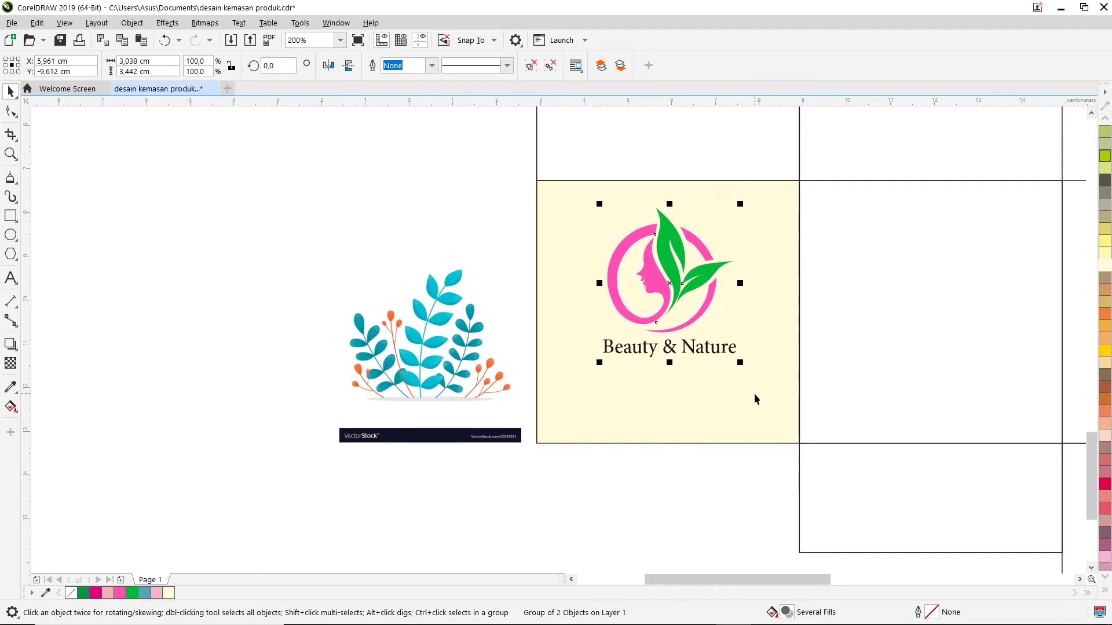
# Select the leaf image and try moving it slightly down, then cancel
pyautogui.click(457, 368)
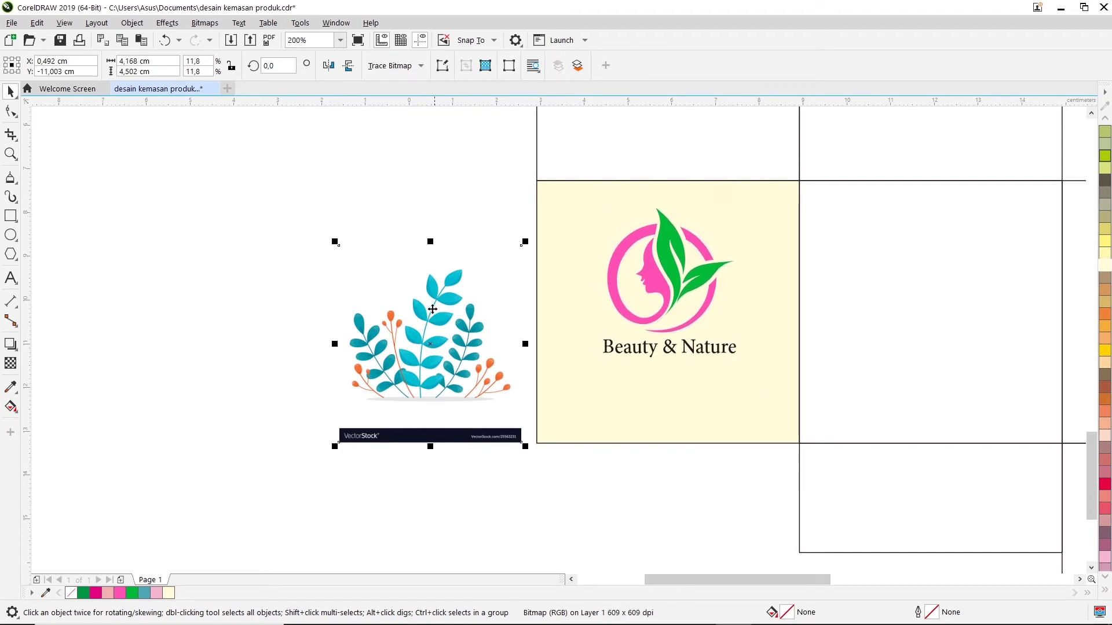
pyautogui.scroll(1, 425, 321)
pyautogui.scroll(1, 421, 327)
pyautogui.scroll(-1, 421, 327)
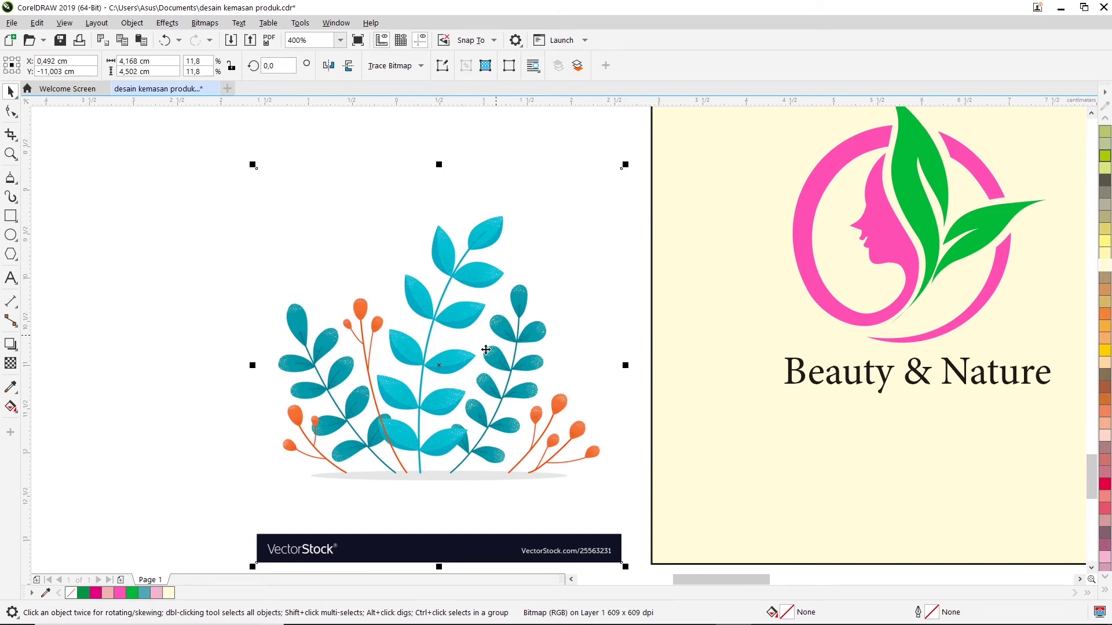
pyautogui.moveTo(469, 270); pyautogui.dragTo(470, 279)
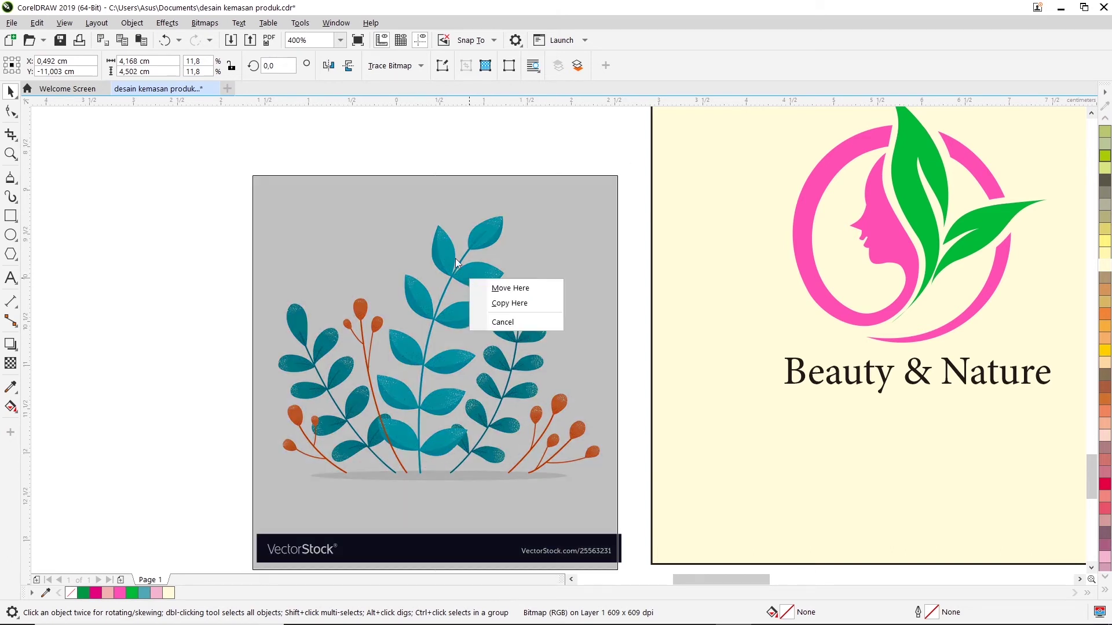
pyautogui.press('Escape')
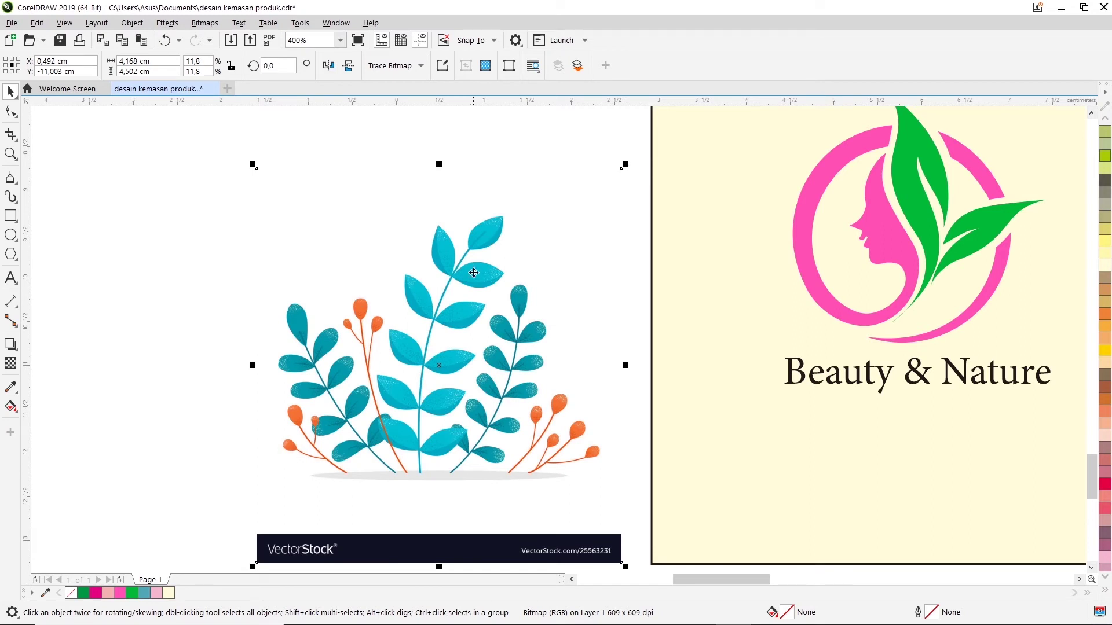
# Outline-trace the leaves bitmap as Line art and accept the 66-object PowerTRACE result
pyautogui.rightClick(478, 280)
pyautogui.moveTo(523, 286)
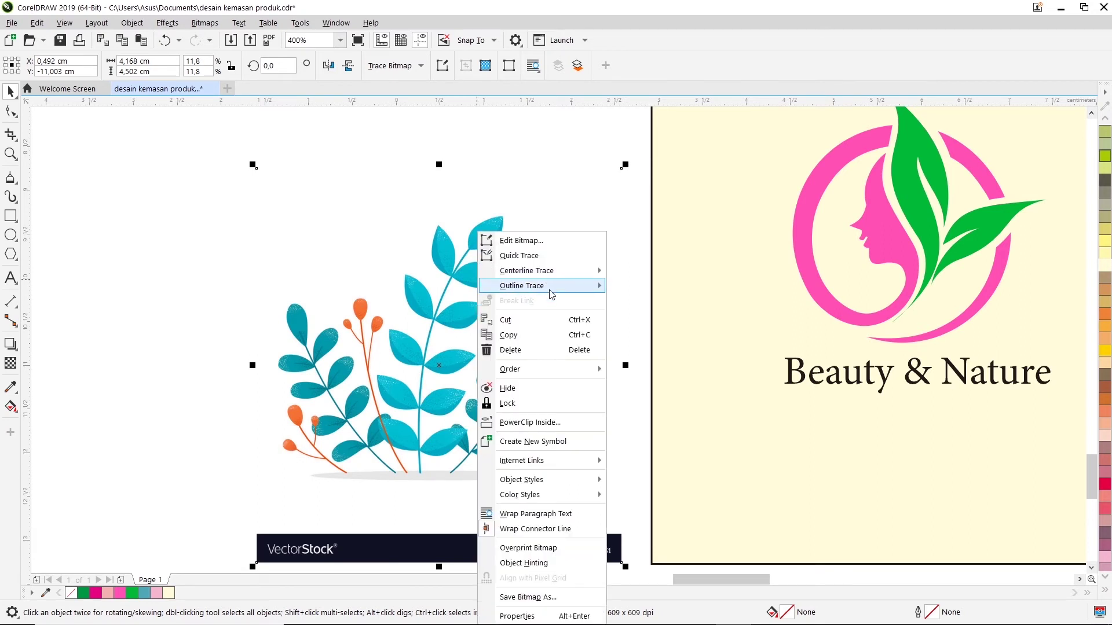
pyautogui.click(637, 288)
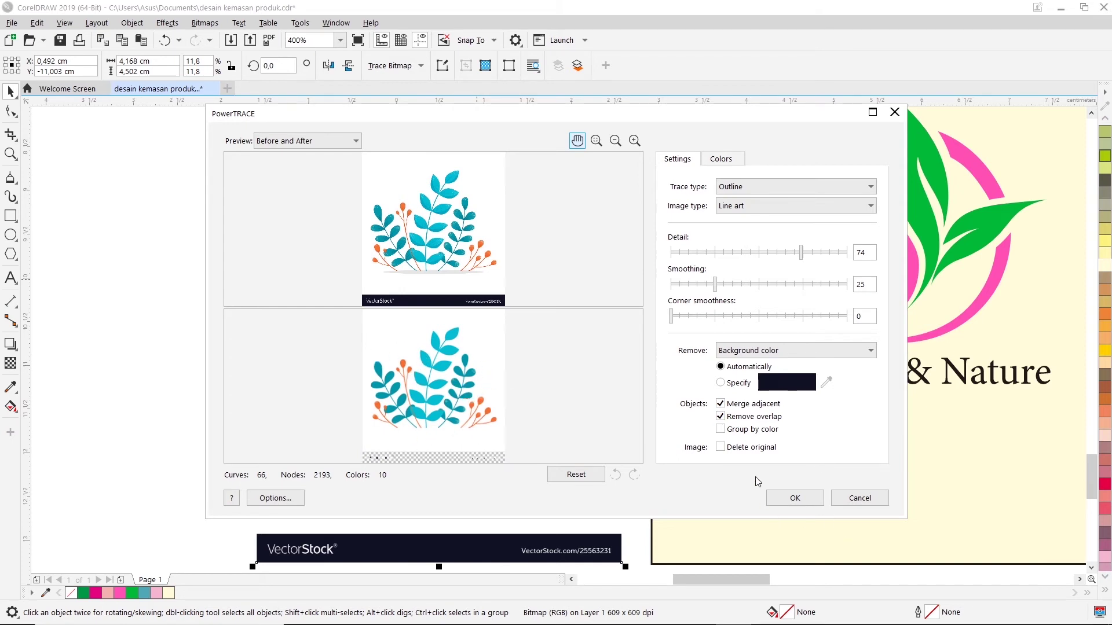
pyautogui.click(795, 500)
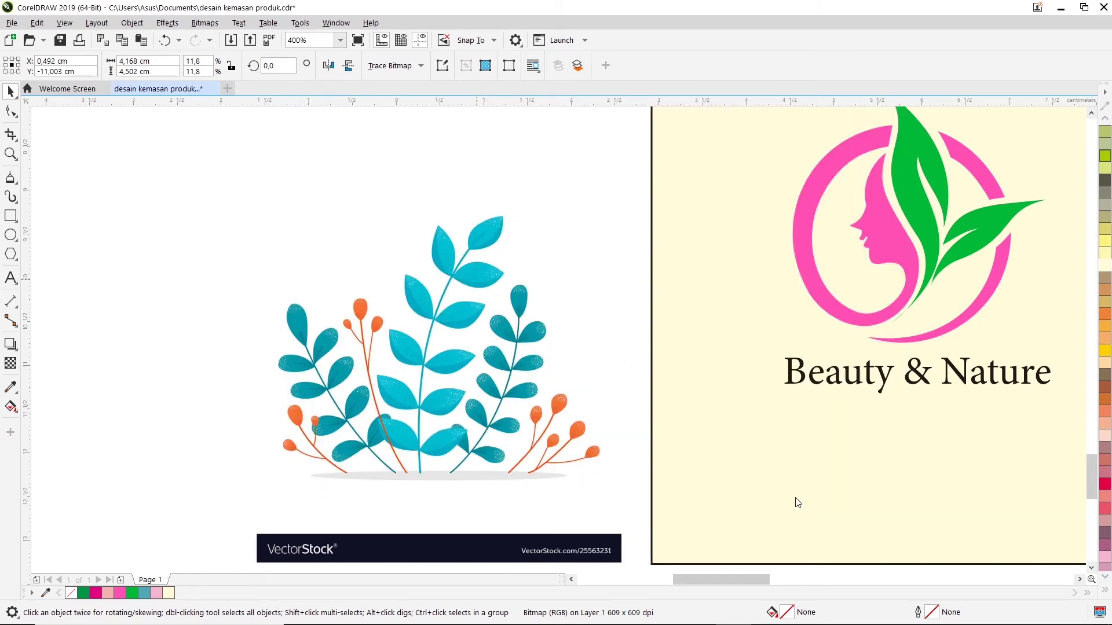
pyautogui.scroll(-1, 396, 346)
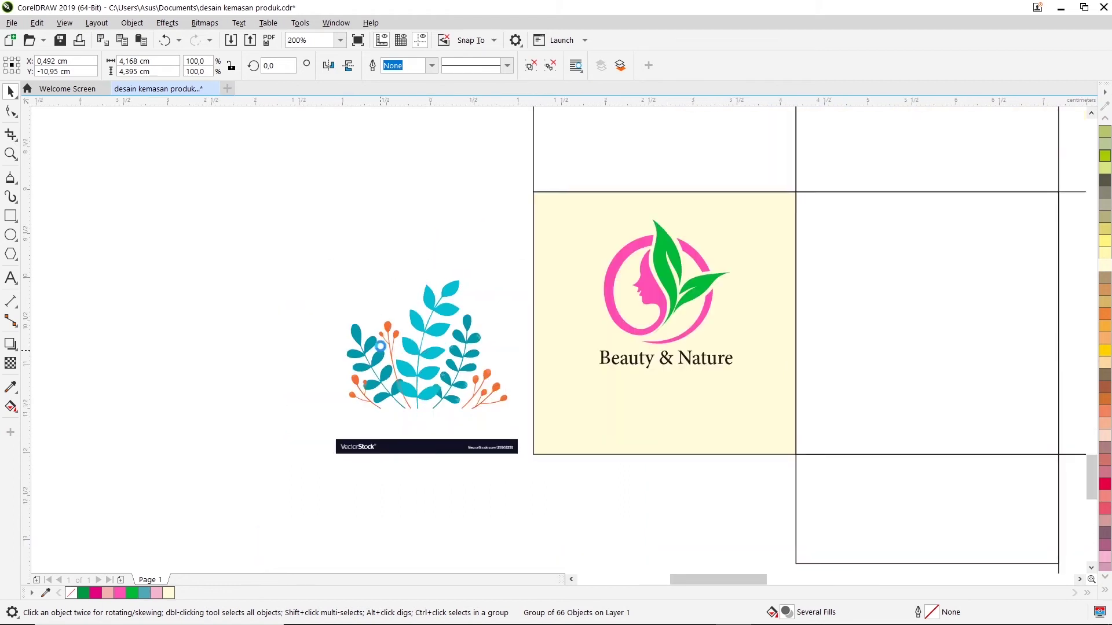
# Move the traced plant aside and delete the original bitmap with its VectorStock banner
pyautogui.scroll(1, 397, 350)
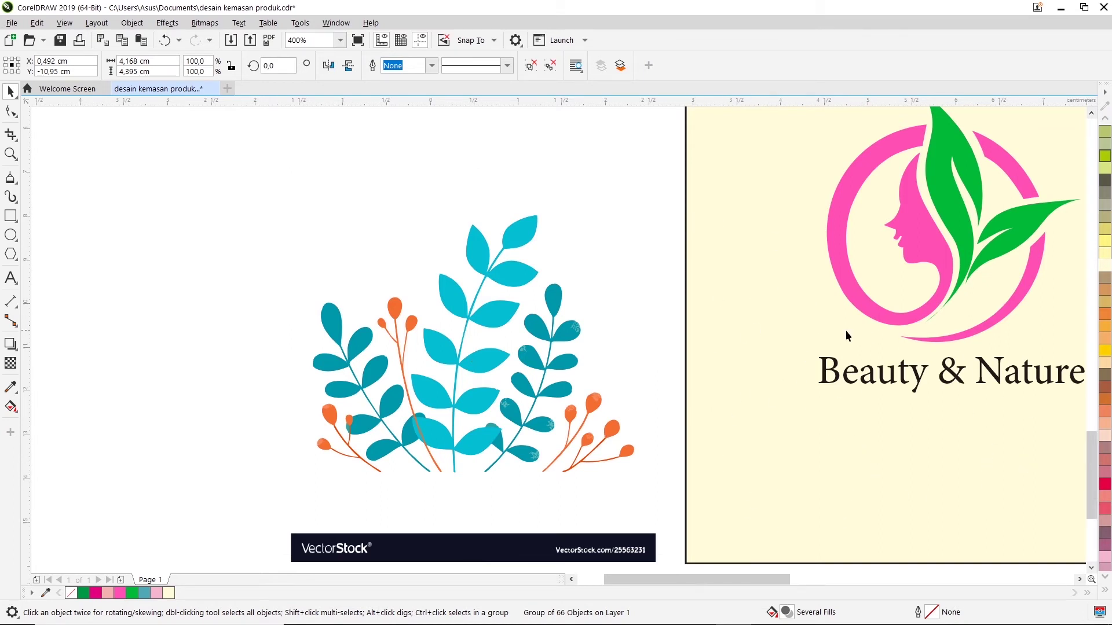
pyautogui.scroll(-1, 845, 330)
pyautogui.moveTo(628, 347); pyautogui.dragTo(366, 331)
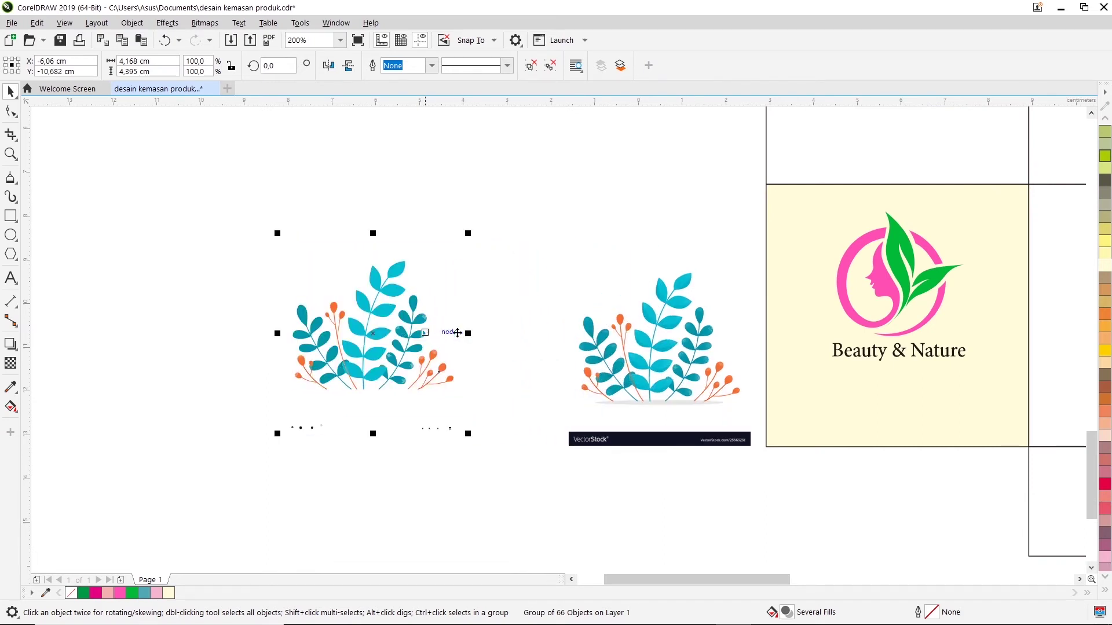
pyautogui.click(675, 321)
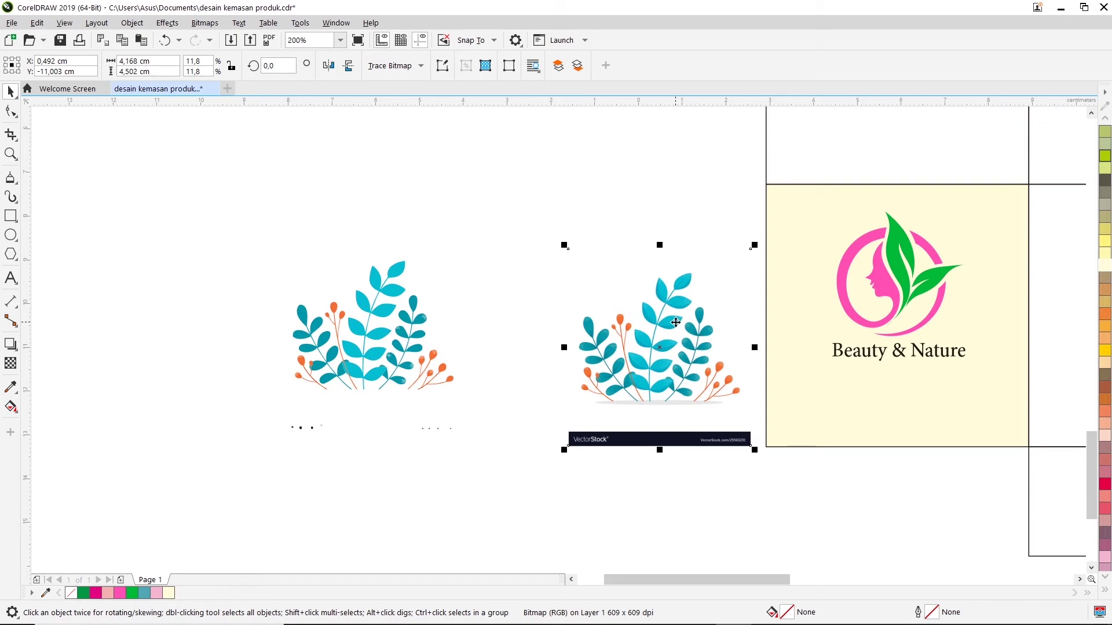
pyautogui.press('Delete')
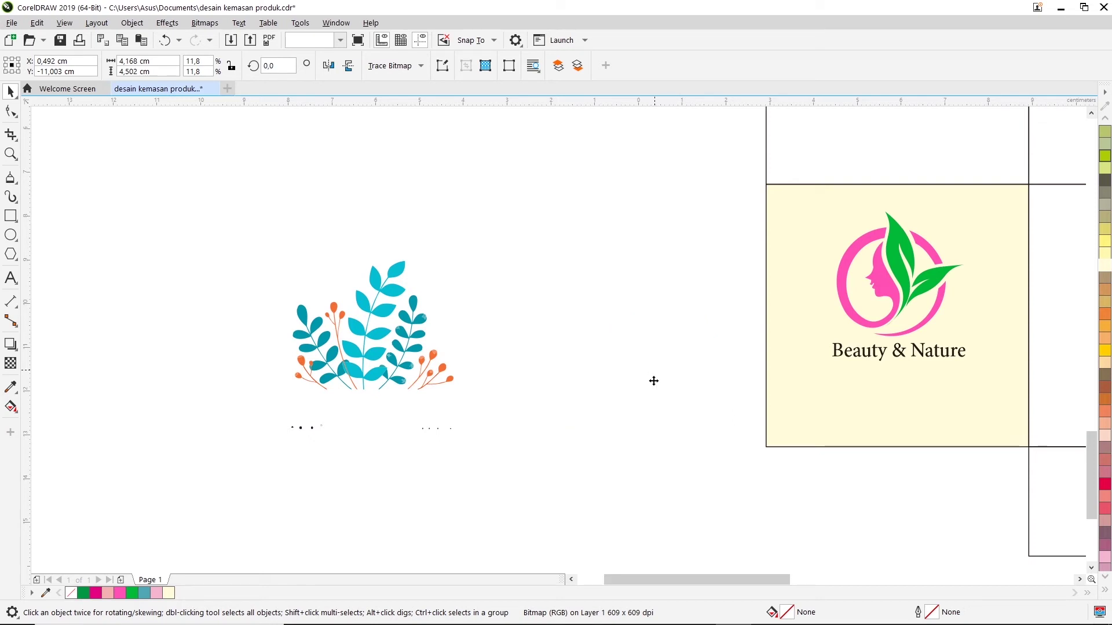
# Move the traced plant group right, next to the logo panel
pyautogui.click(347, 425)
pyautogui.moveTo(367, 336); pyautogui.dragTo(551, 281)
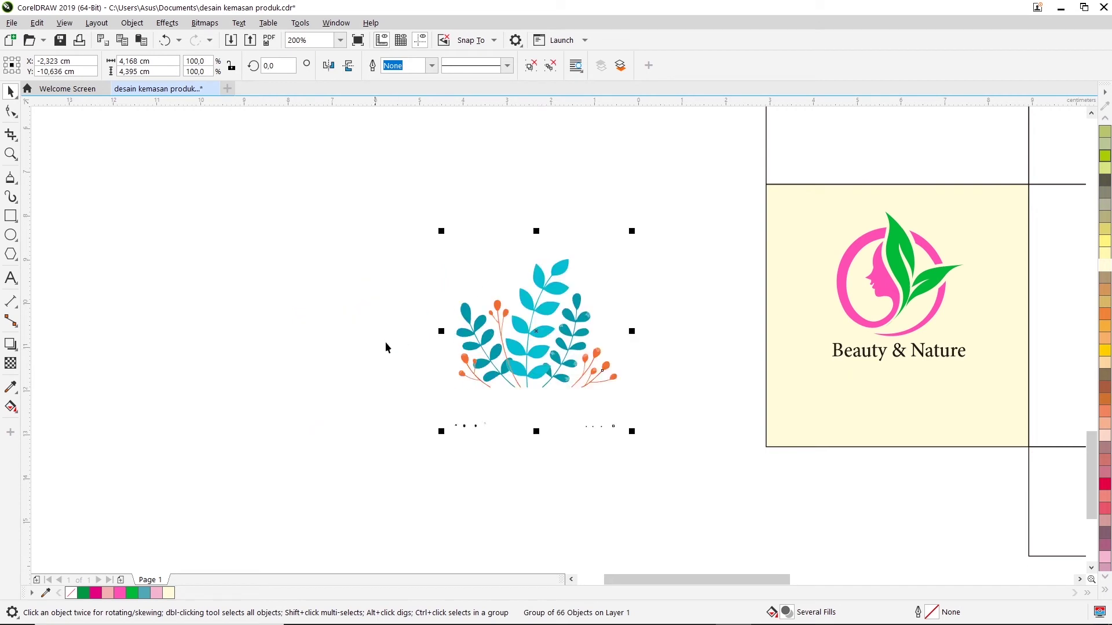
pyautogui.click(565, 268)
pyautogui.click(576, 233)
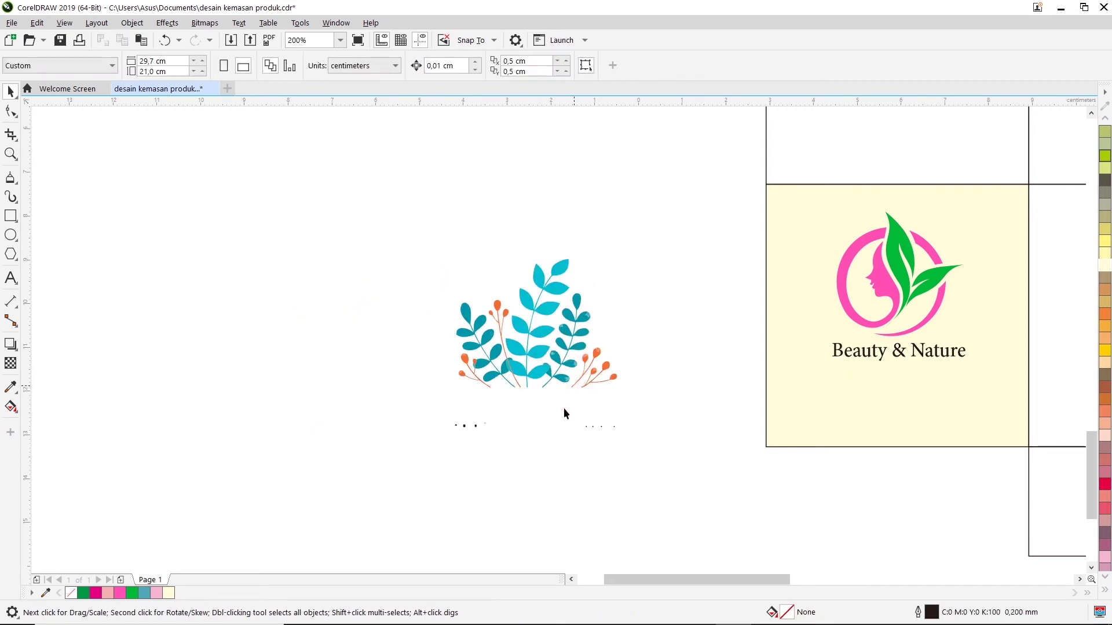
pyautogui.click(545, 337)
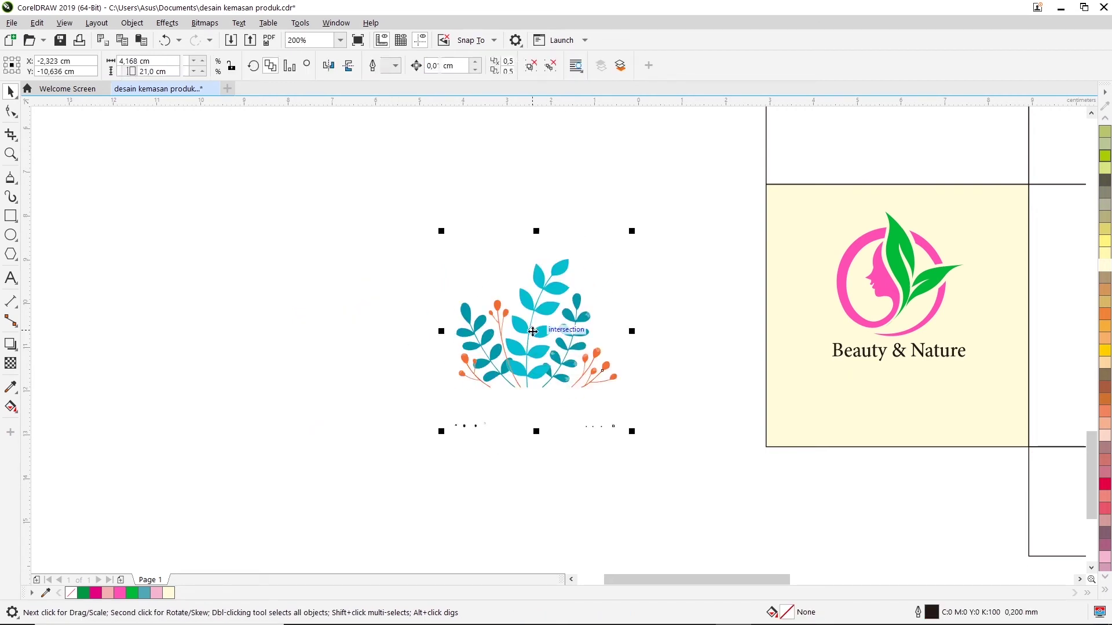
# Ungroup All on the traced plant to break it into separate shapes
pyautogui.rightClick(534, 336)
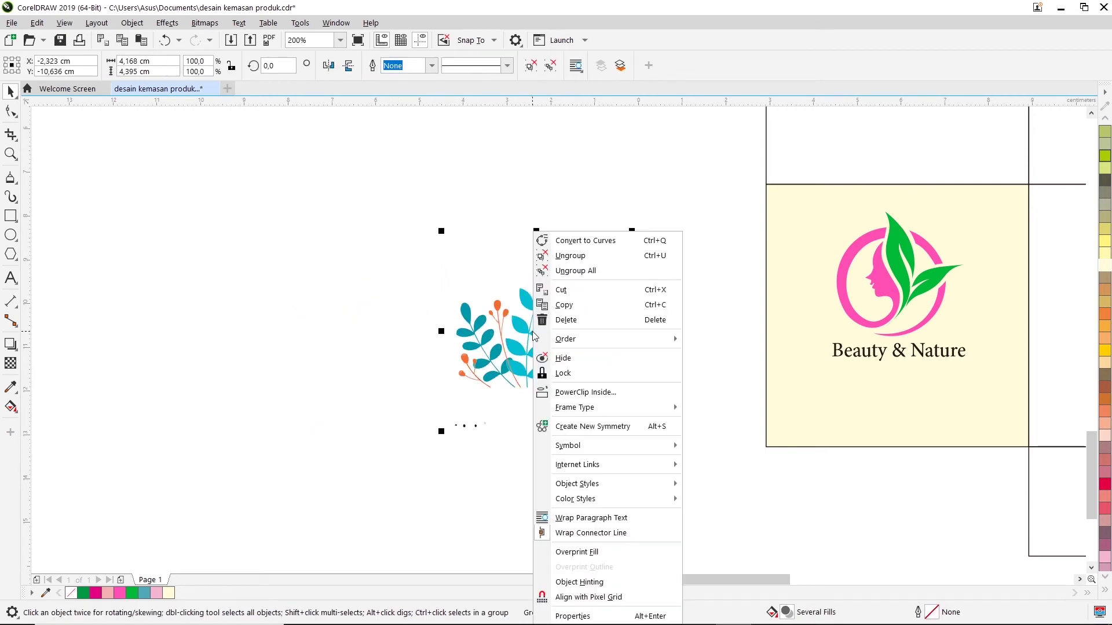
pyautogui.click(586, 255)
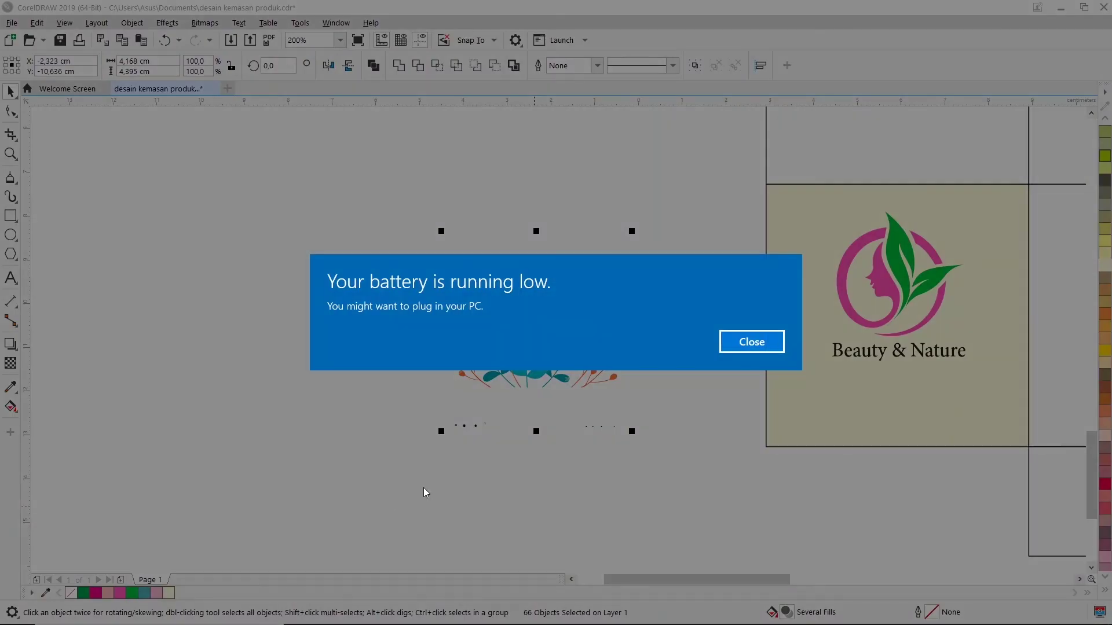
pyautogui.click(762, 346)
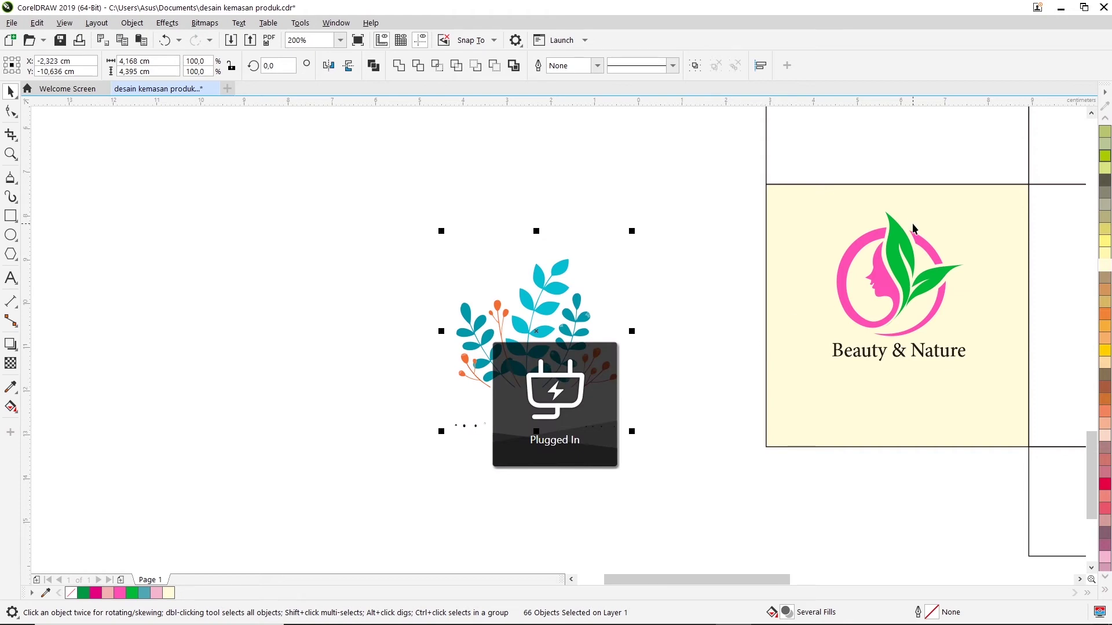
# Marquee-select the small stray dots beneath the plant and delete them
pyautogui.click(692, 288)
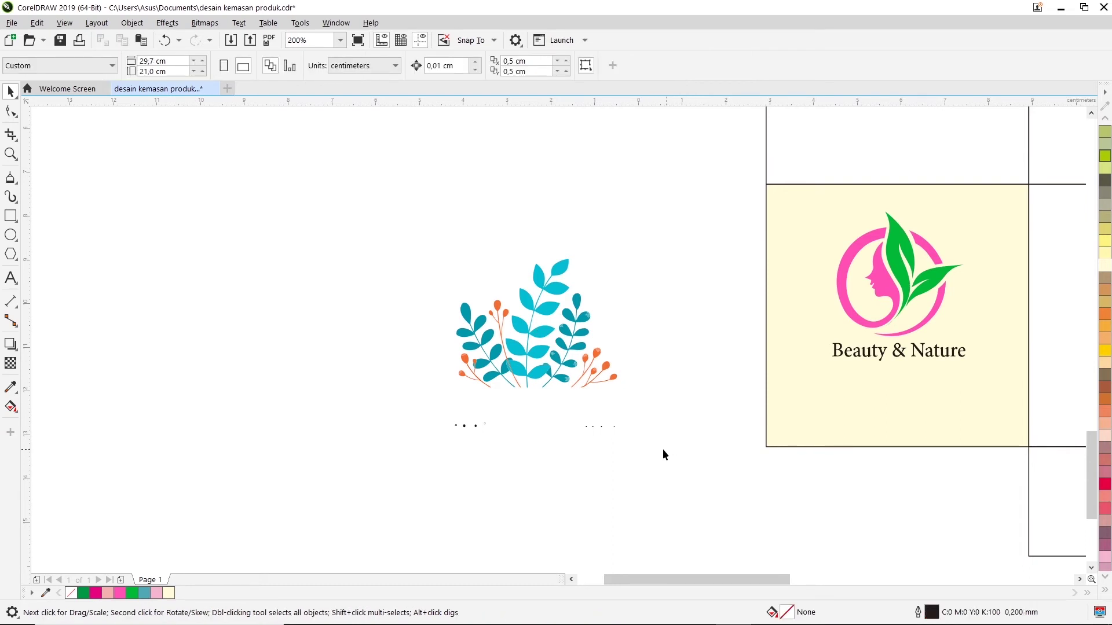
pyautogui.click(550, 412)
pyautogui.click(425, 456)
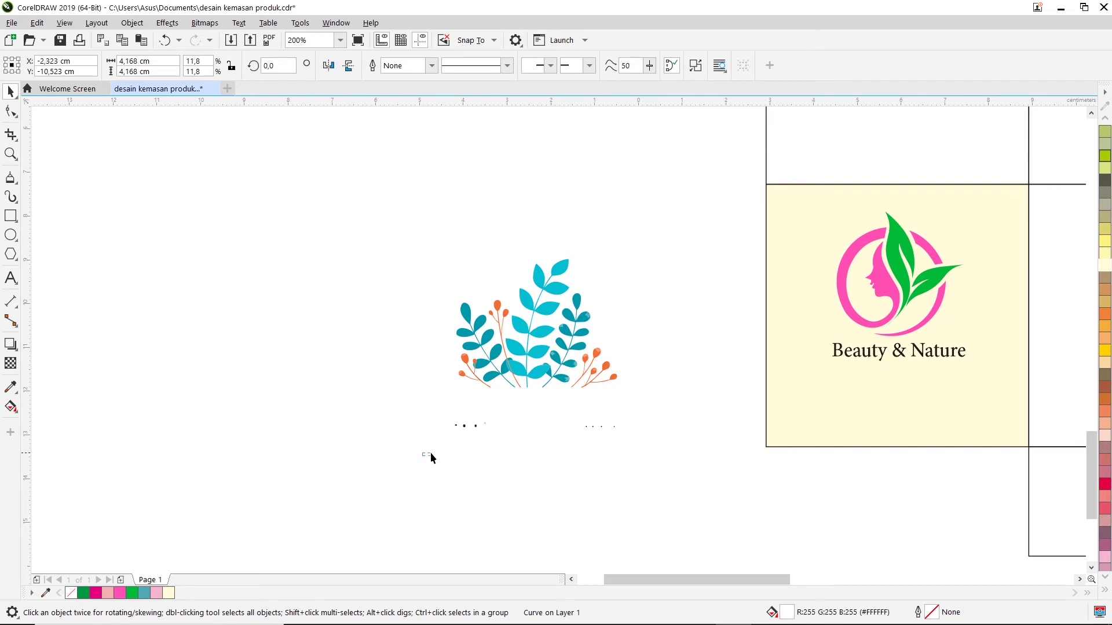
pyautogui.click(469, 424)
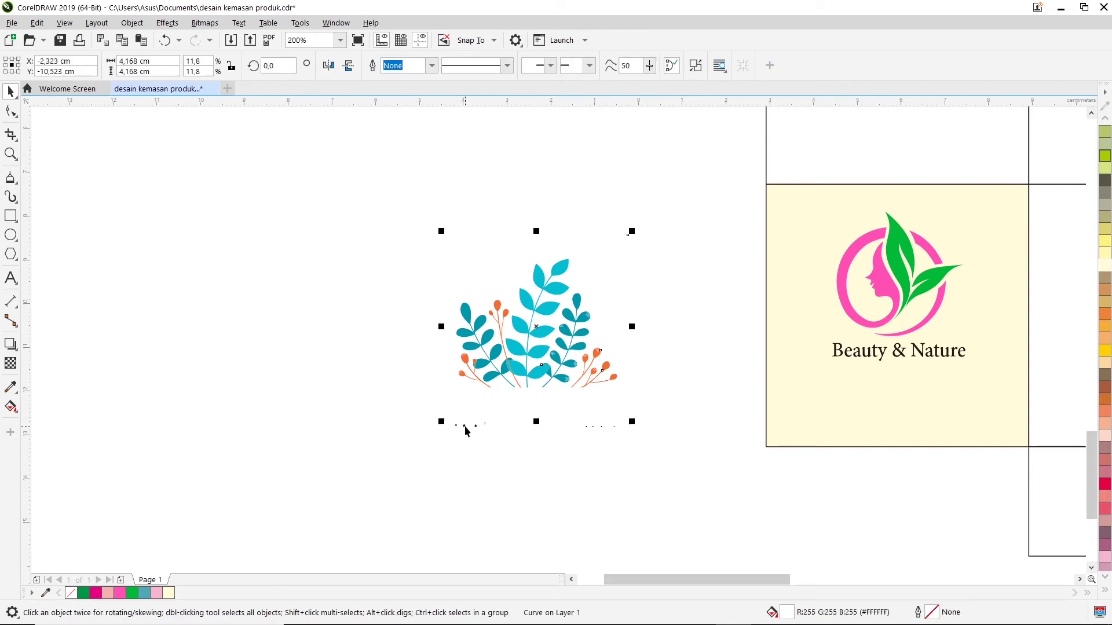
pyautogui.click(481, 426)
pyautogui.moveTo(610, 415); pyautogui.dragTo(674, 390)
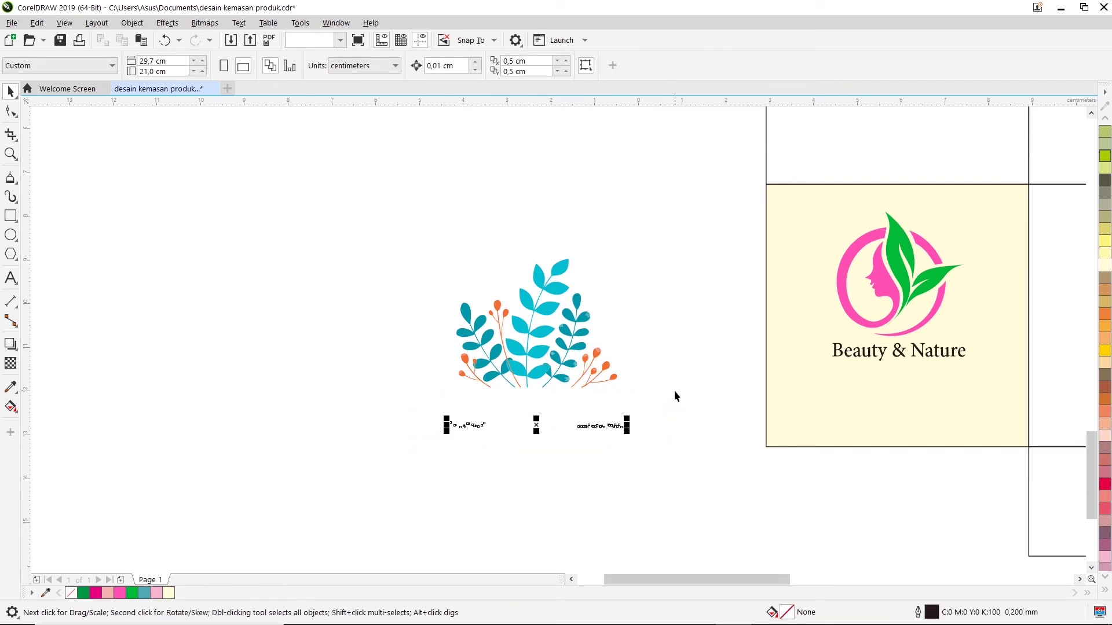
pyautogui.press('Delete')
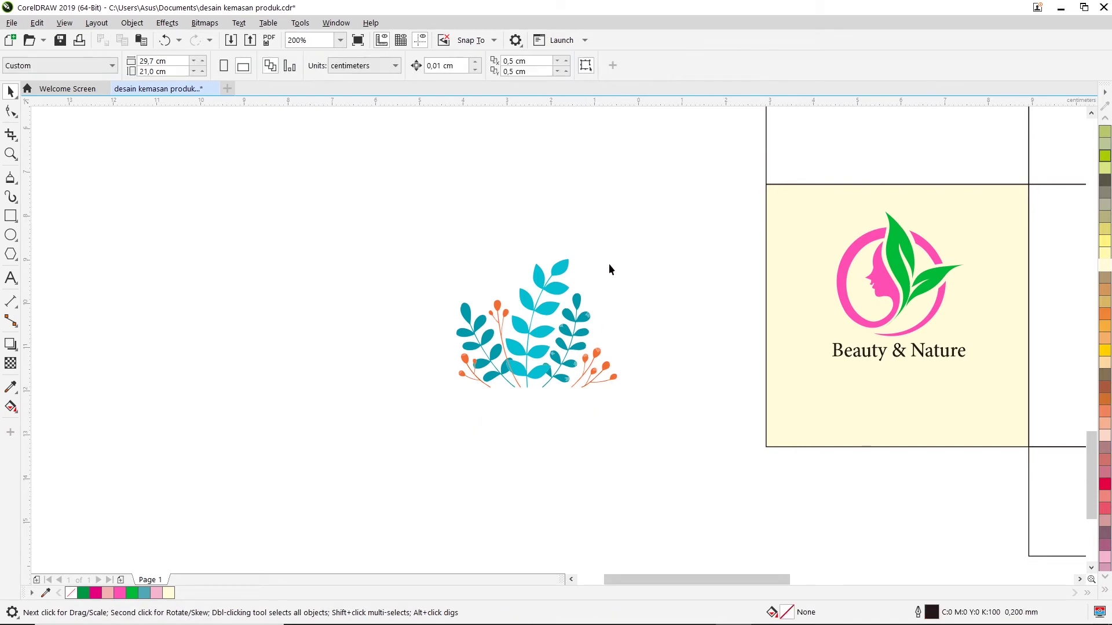
# Zoom in and delete the pale speckle patch on a leaf
pyautogui.scroll(1, 586, 277)
pyautogui.scroll(1, 553, 308)
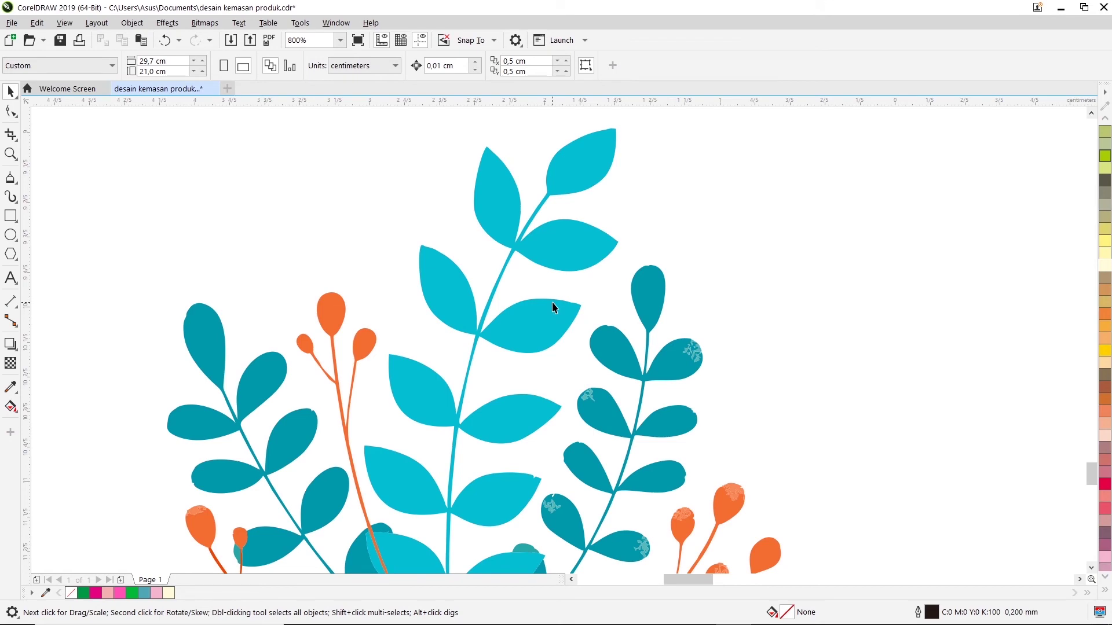
pyautogui.scroll(-1, 635, 302)
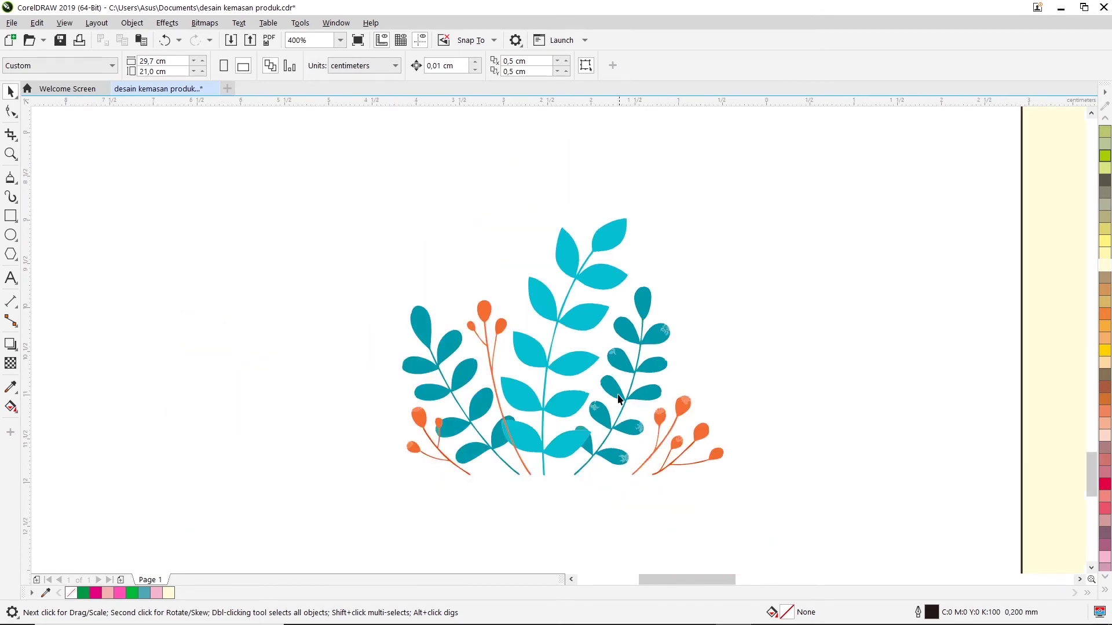
pyautogui.scroll(2, 619, 400)
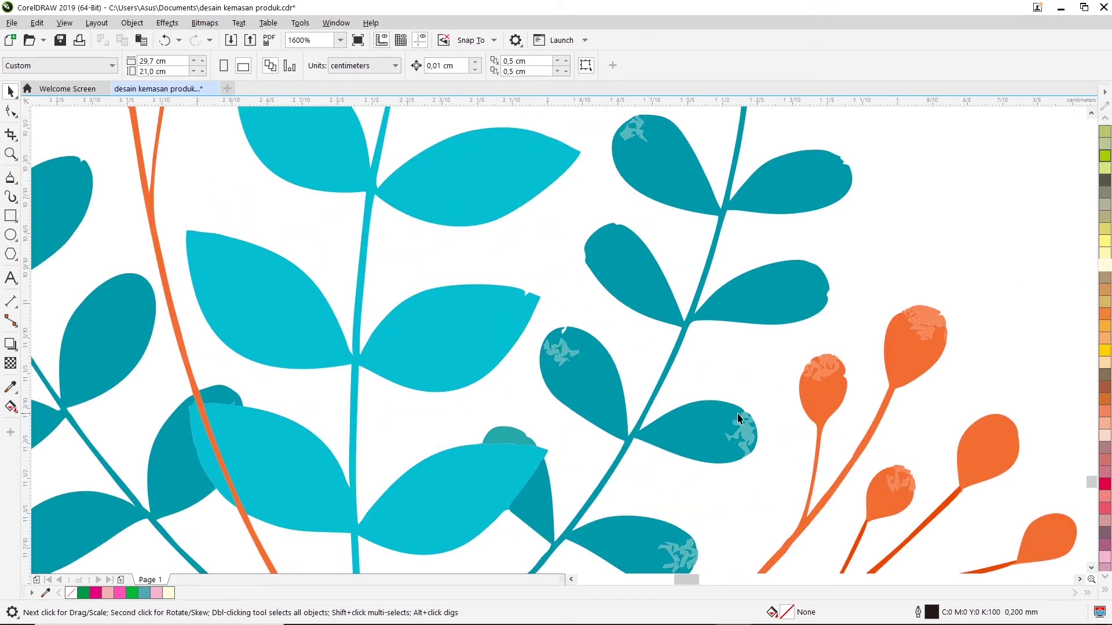
pyautogui.scroll(1, 743, 437)
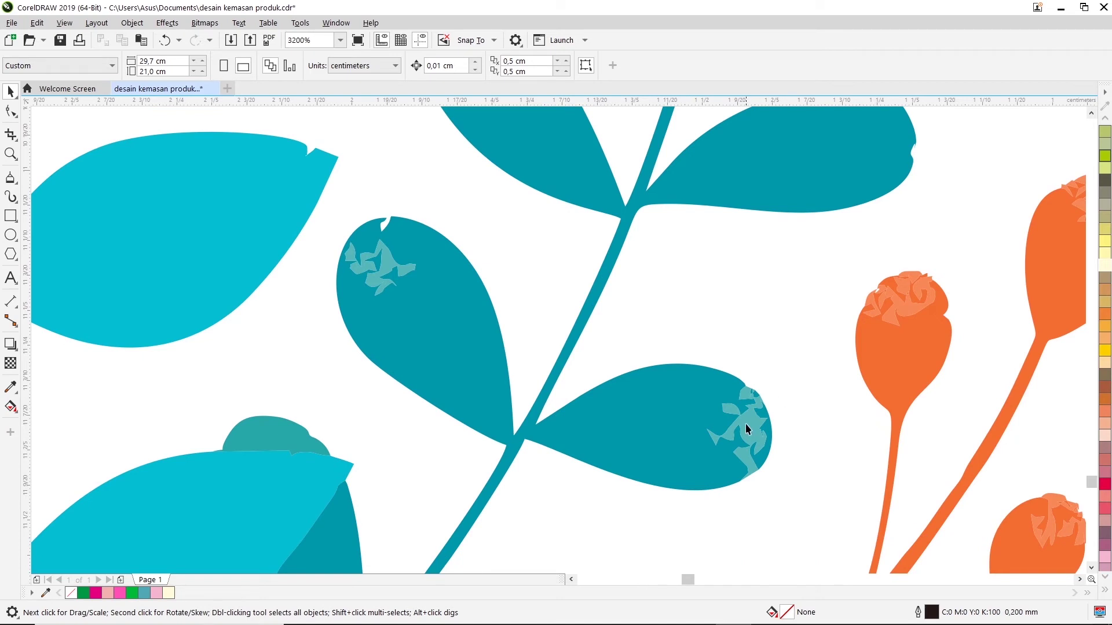
pyautogui.click(745, 423)
pyautogui.press('Delete')
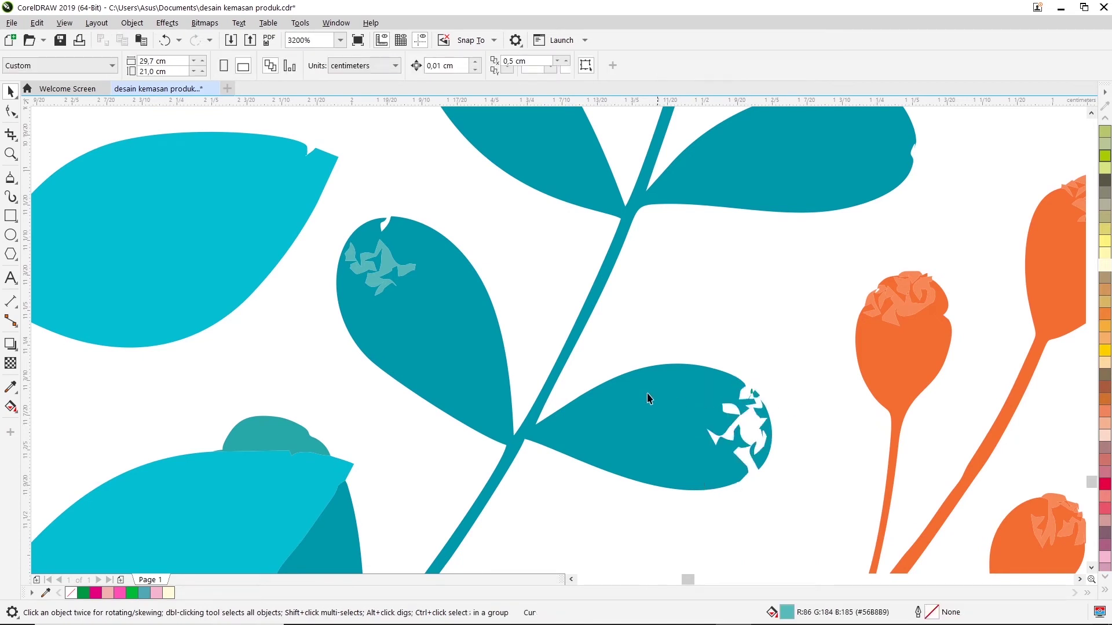
# Delete two more speckle patches, including the lower leaf's, and show the teal leaf's nodes
pyautogui.click(371, 266)
pyautogui.press('Delete')
pyautogui.scroll(-1, 582, 311)
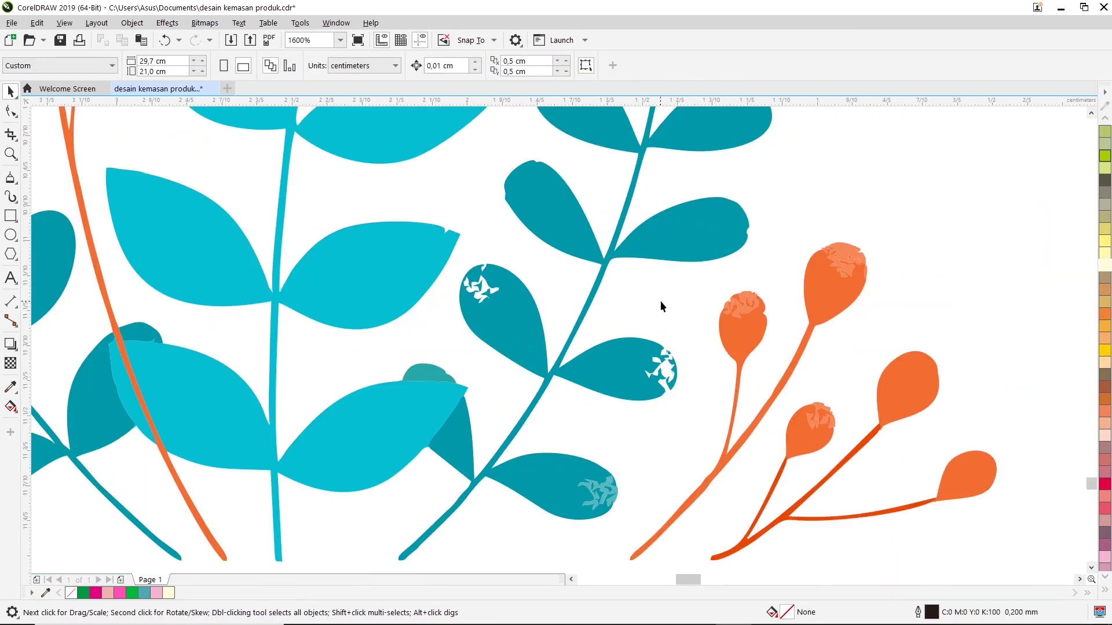
pyautogui.click(611, 492)
pyautogui.press('Delete')
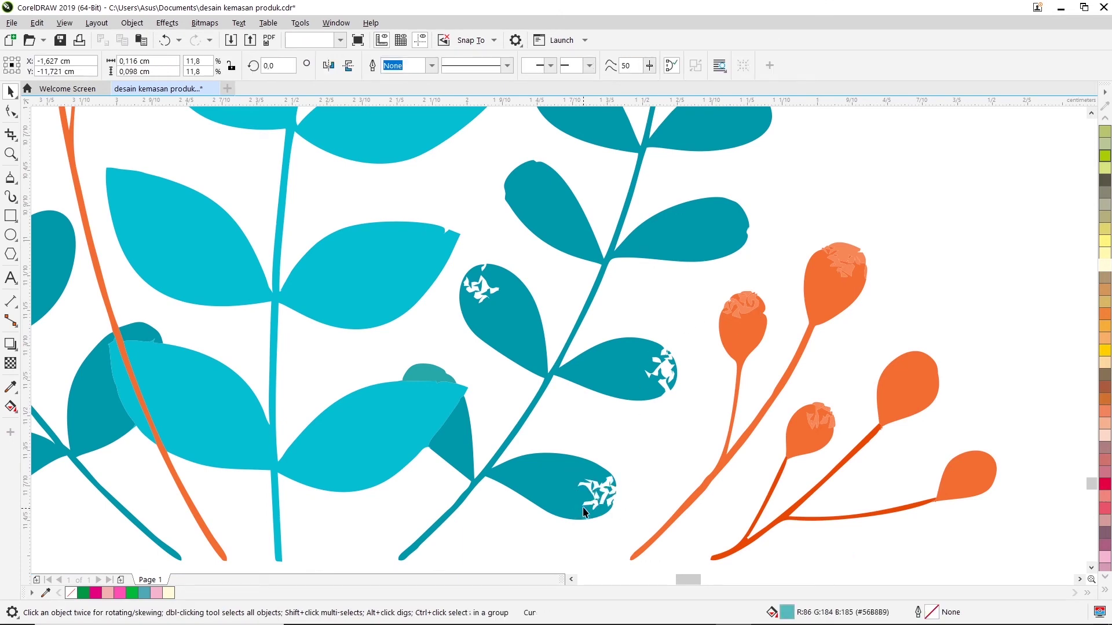
pyautogui.scroll(-1, 677, 229)
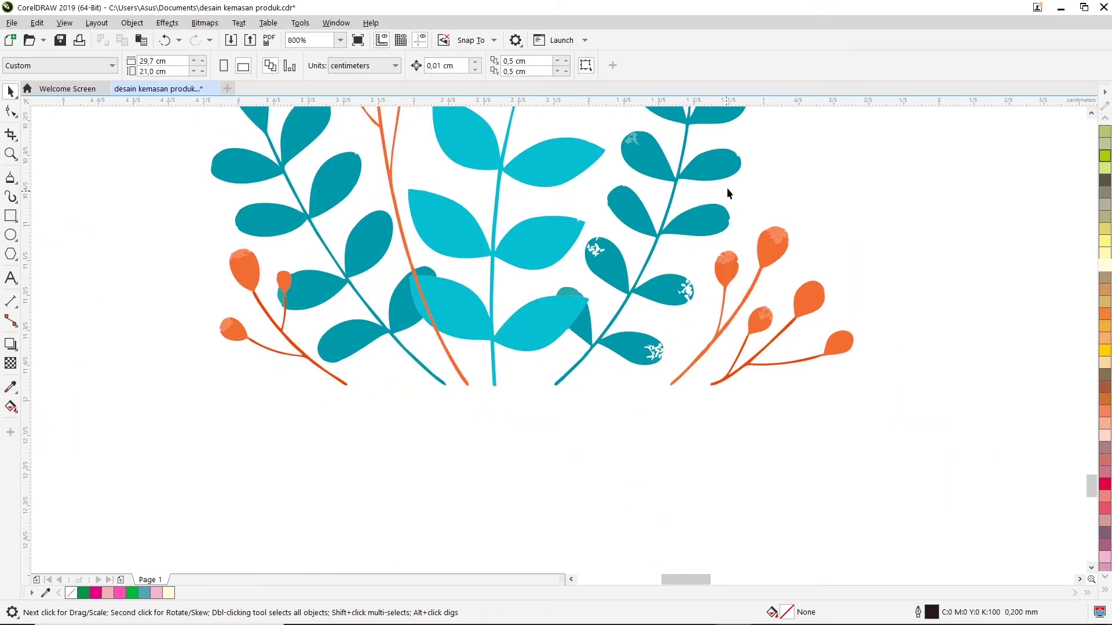
pyautogui.scroll(2, 714, 191)
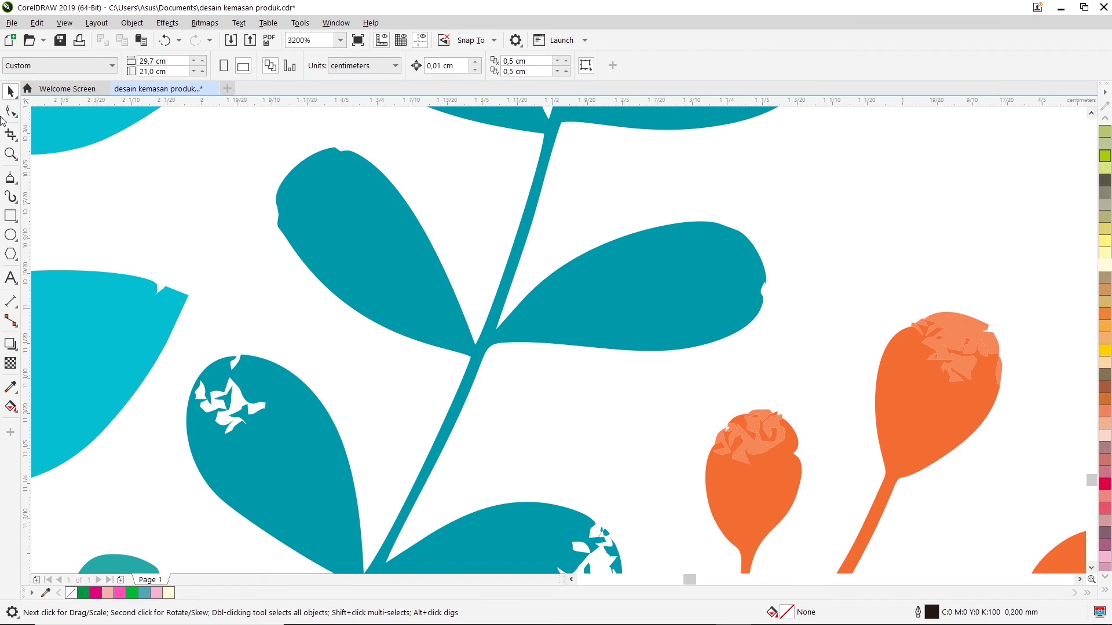
pyautogui.click(7, 114)
pyautogui.click(763, 286)
pyautogui.click(10, 111)
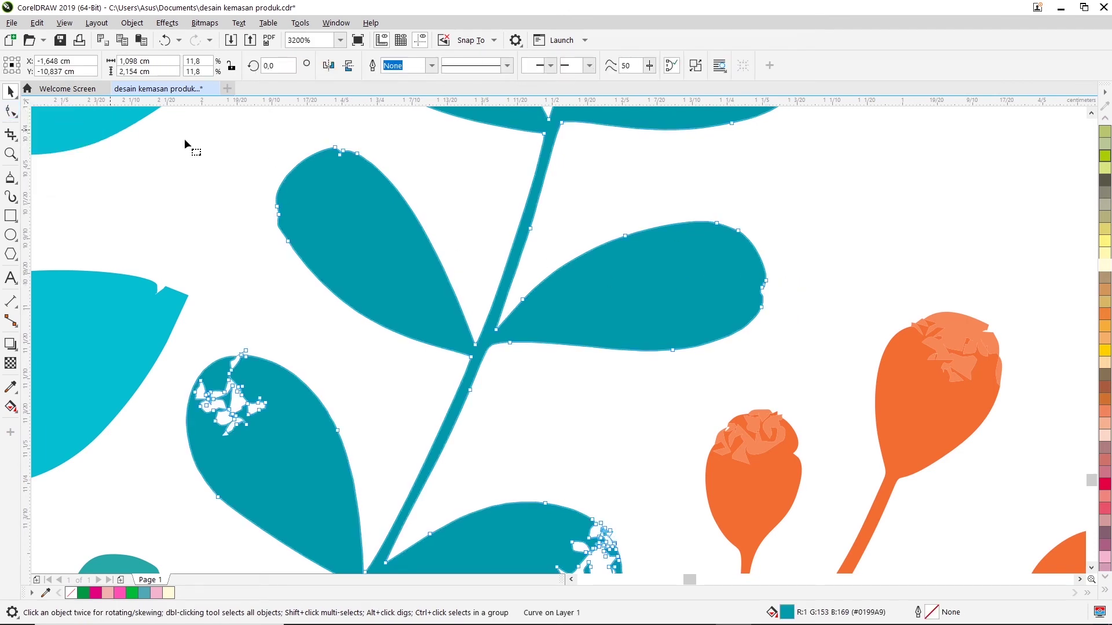
# Delete the ragged nodes at the leaf tip and the extra node at its top
pyautogui.scroll(1, 776, 275)
pyautogui.moveTo(793, 253); pyautogui.dragTo(731, 360)
pyautogui.press('Delete')
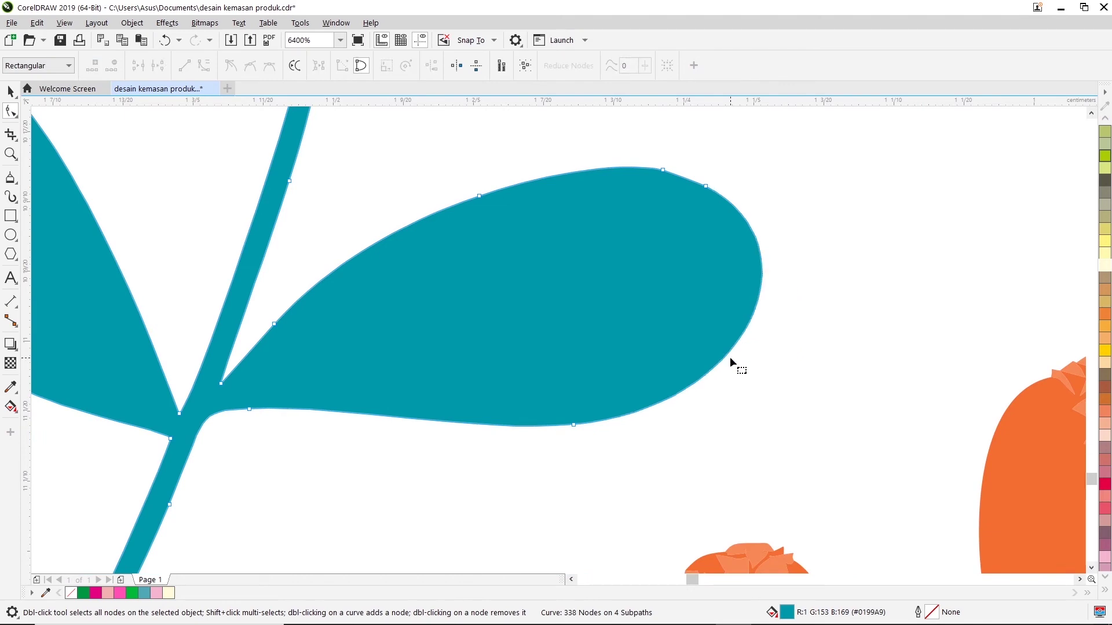
pyautogui.click(663, 169)
pyautogui.press('Delete')
# Delete the jagged nodes along another leaf's top to smooth it
pyautogui.scroll(-1, 640, 221)
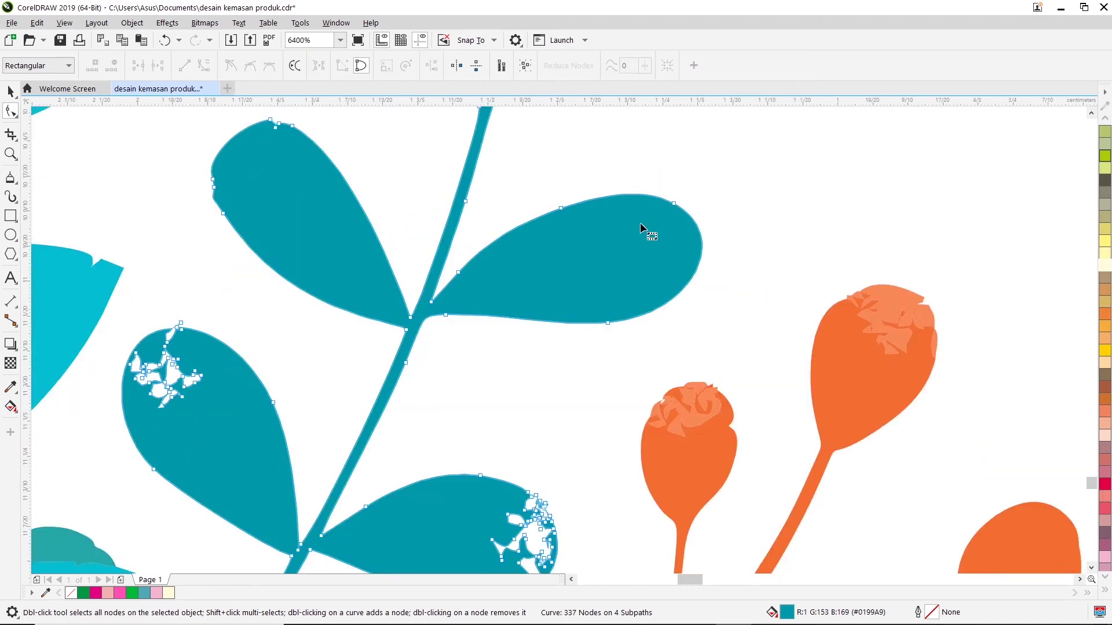
pyautogui.scroll(-1, 641, 221)
pyautogui.scroll(1, 514, 255)
pyautogui.scroll(1, 503, 209)
pyautogui.moveTo(525, 194); pyautogui.dragTo(440, 249)
pyautogui.press('Delete')
pyautogui.click(498, 324)
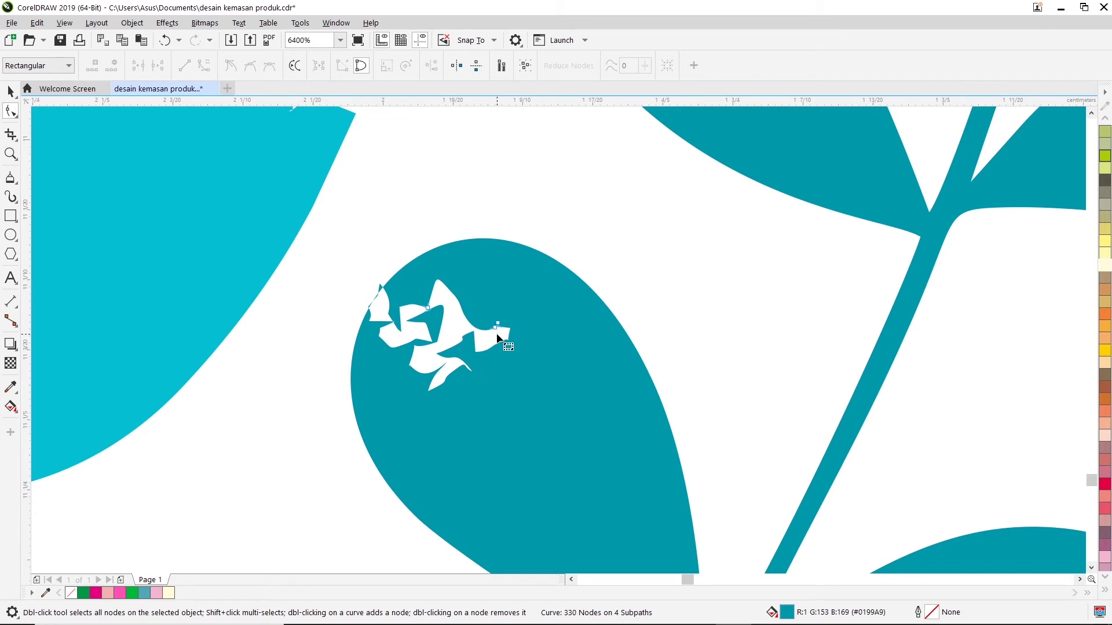
# Delete the white cut-out subpath from the teal leaf curve
pyautogui.click(11, 91)
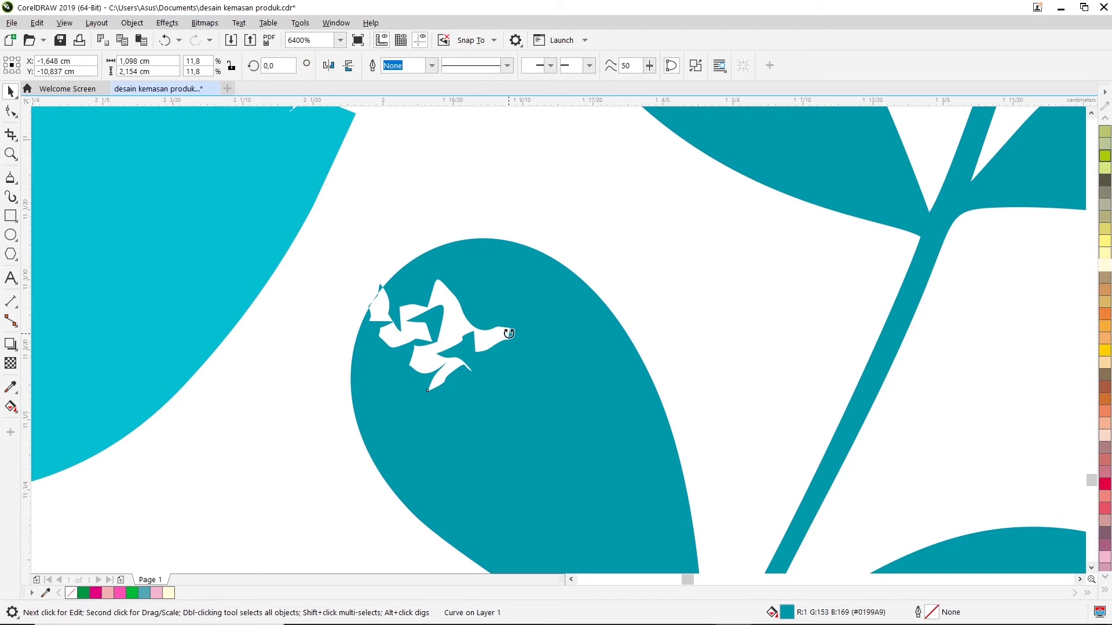
pyautogui.click(620, 268)
pyautogui.press('F10')
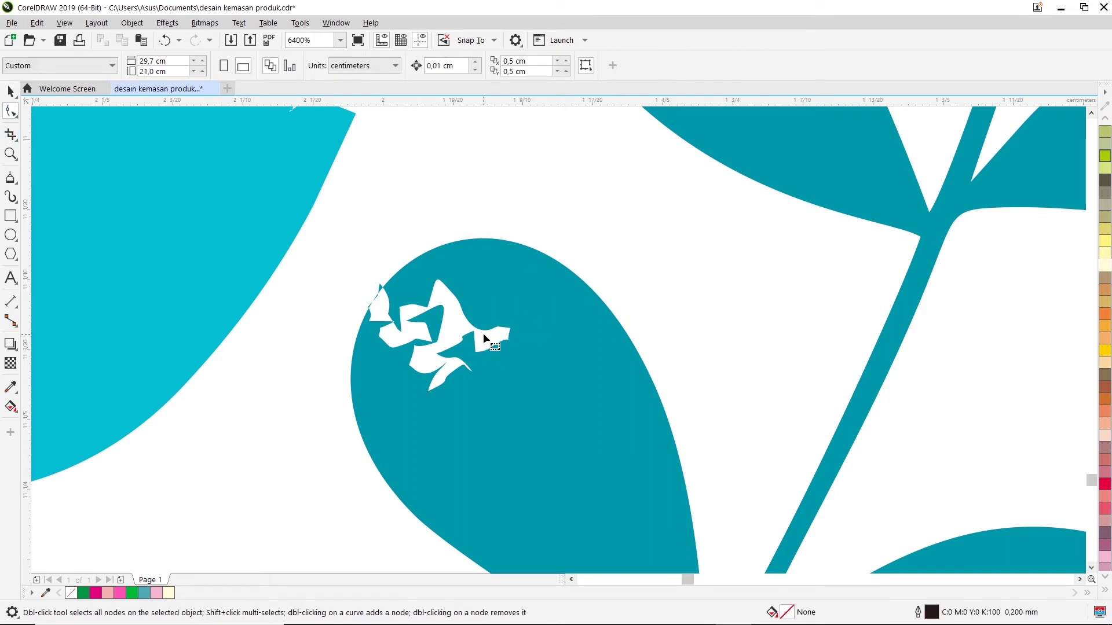
pyautogui.click(487, 330)
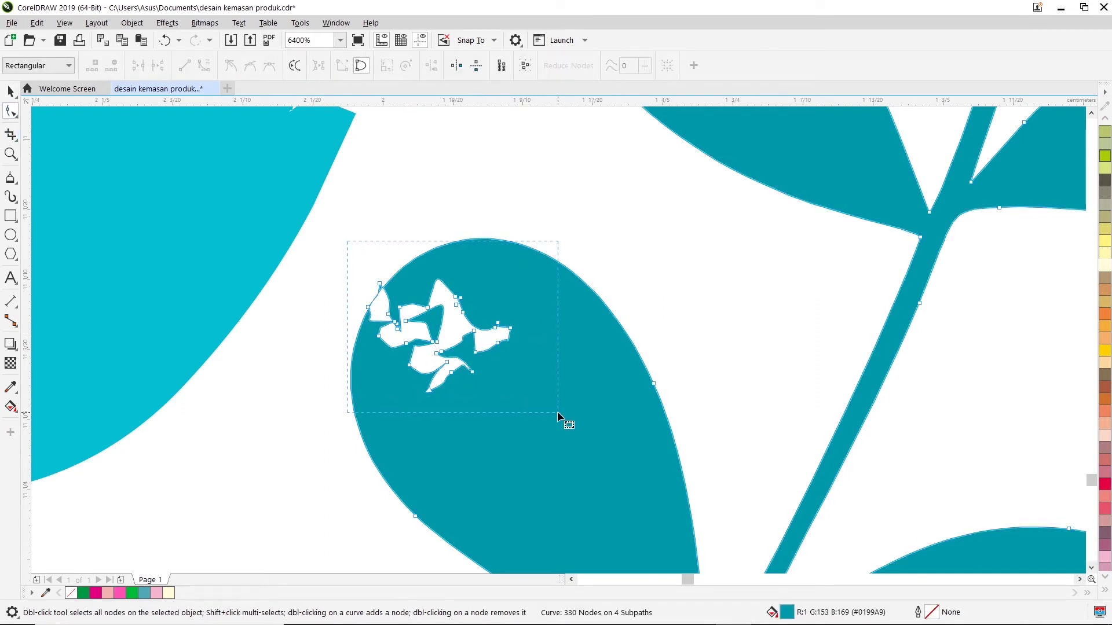
pyautogui.press('Delete')
# Delete the stray nodes along the leaf's left edge
pyautogui.scroll(-2, 670, 344)
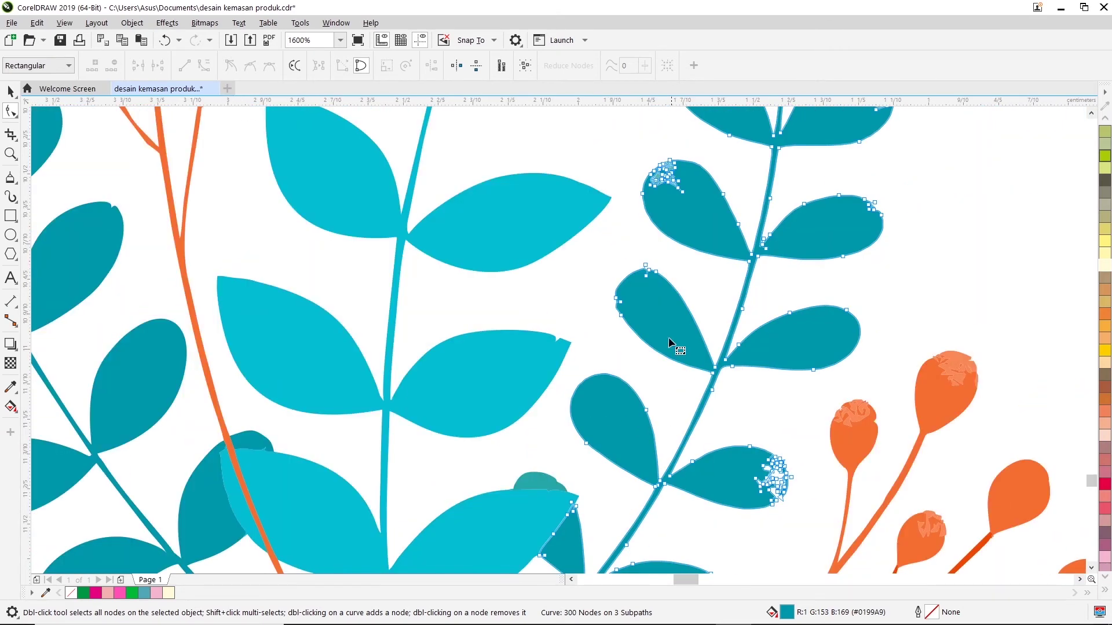
pyautogui.scroll(1, 660, 303)
pyautogui.moveTo(537, 264); pyautogui.dragTo(598, 343)
pyautogui.press('Delete')
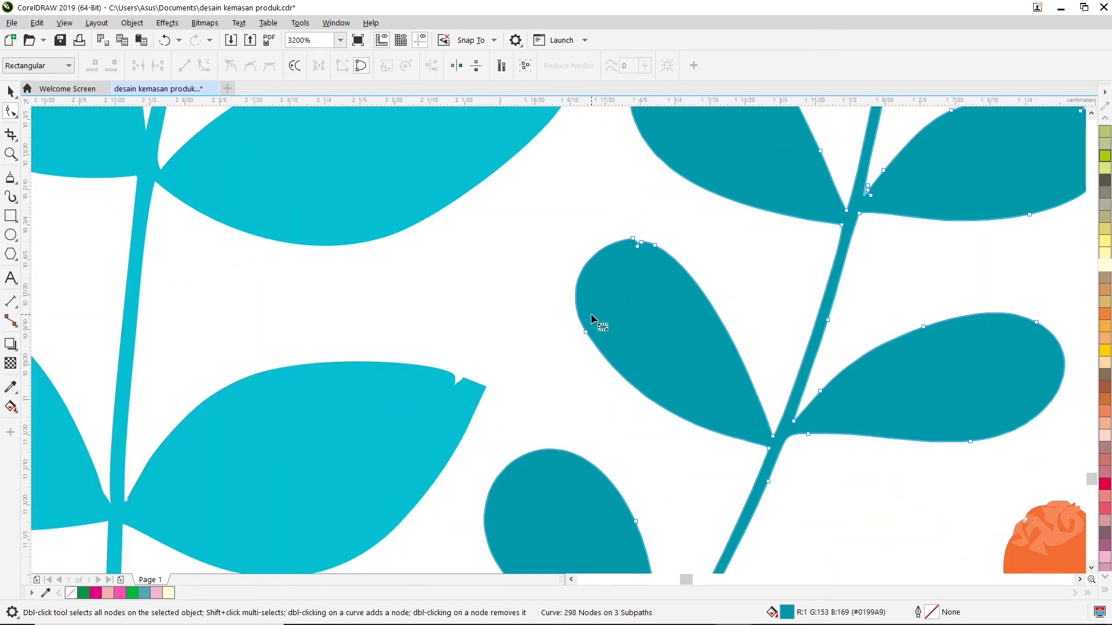
# Delete the notch nodes along the leaf top, undoing the last deletion
pyautogui.moveTo(675, 229); pyautogui.dragTo(637, 268)
pyautogui.scroll(2, 641, 249)
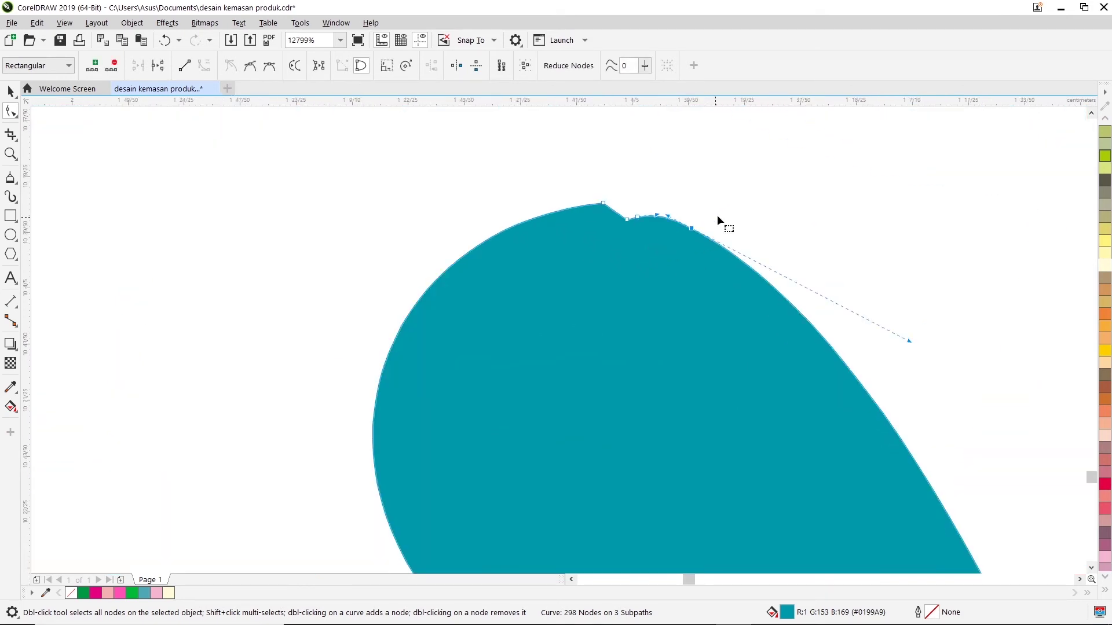
pyautogui.moveTo(747, 188); pyautogui.dragTo(683, 246)
pyautogui.click(707, 214)
pyautogui.press('Delete')
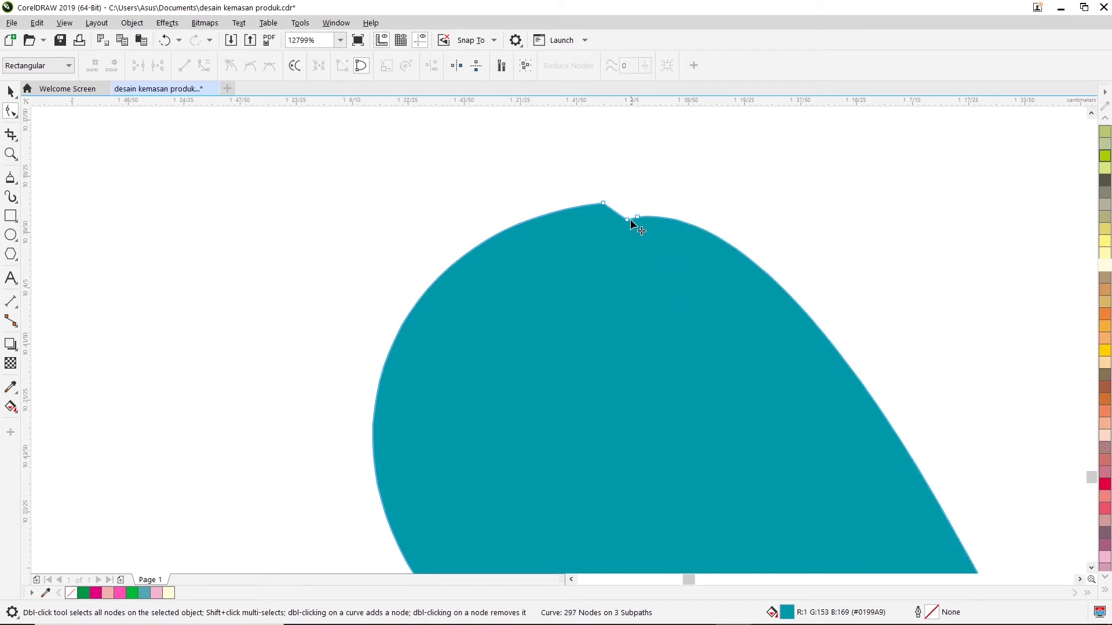
pyautogui.click(636, 217)
pyautogui.press('Delete')
pyautogui.click(626, 220)
pyautogui.press('Delete')
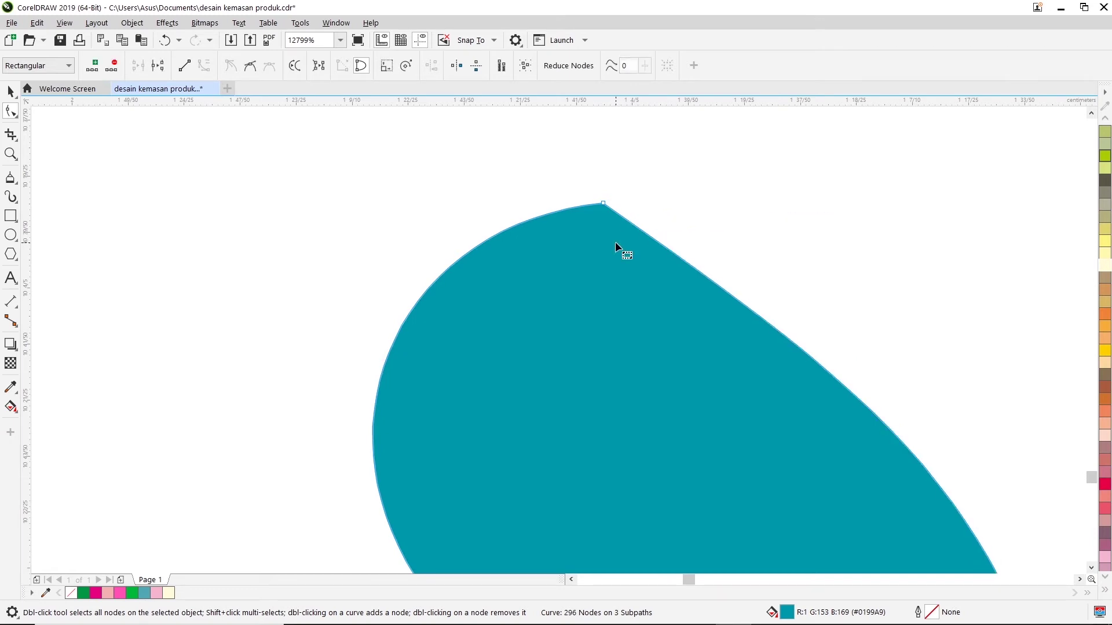
pyautogui.hotkey('ctrl', 'z')
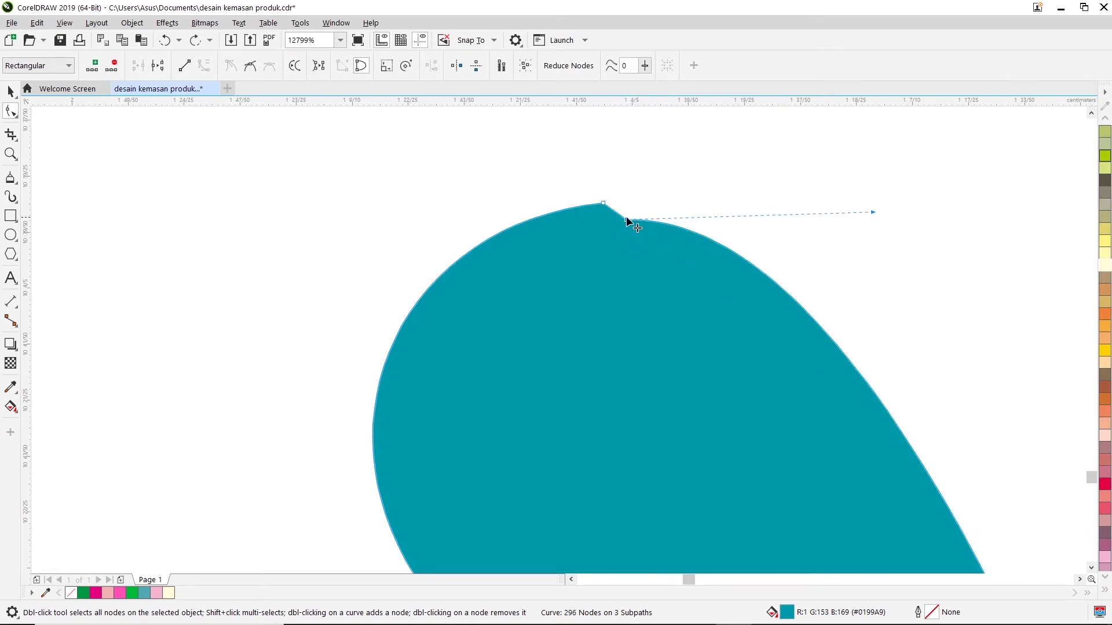
# Smooth the leaf-top notch by double-clicking away the leftover nodes
pyautogui.rightClick(629, 220)
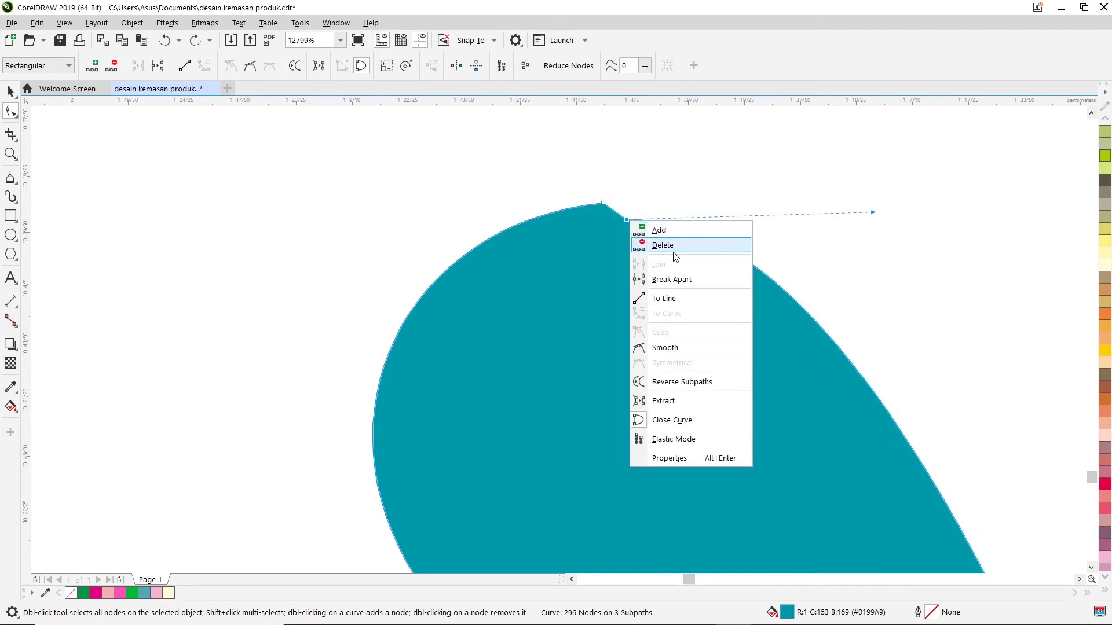
pyautogui.click(707, 169)
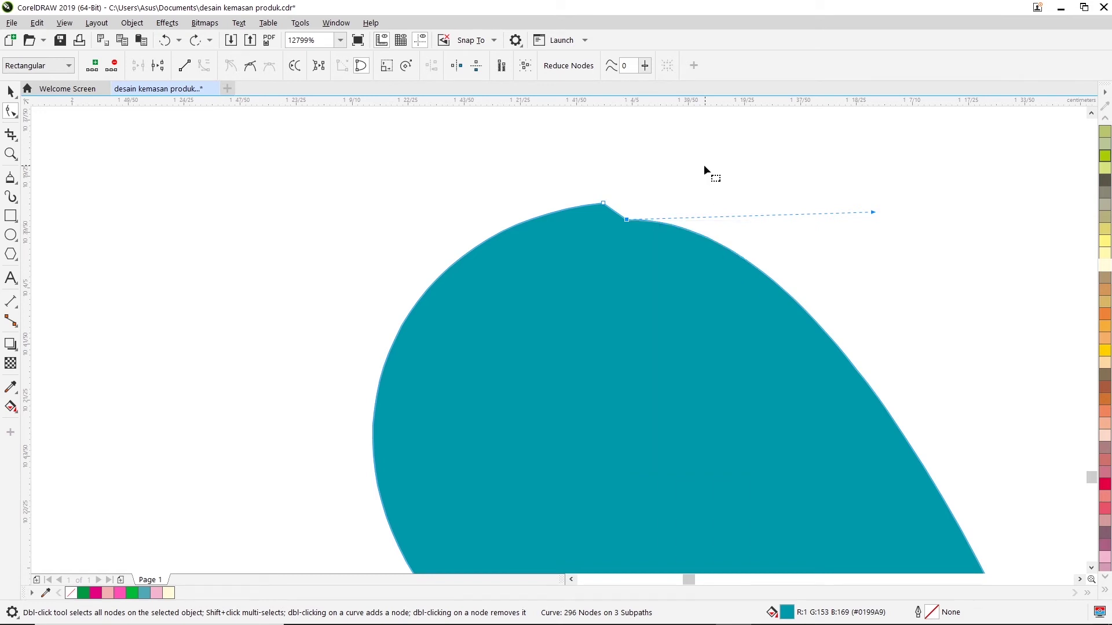
pyautogui.doubleClick(602, 203)
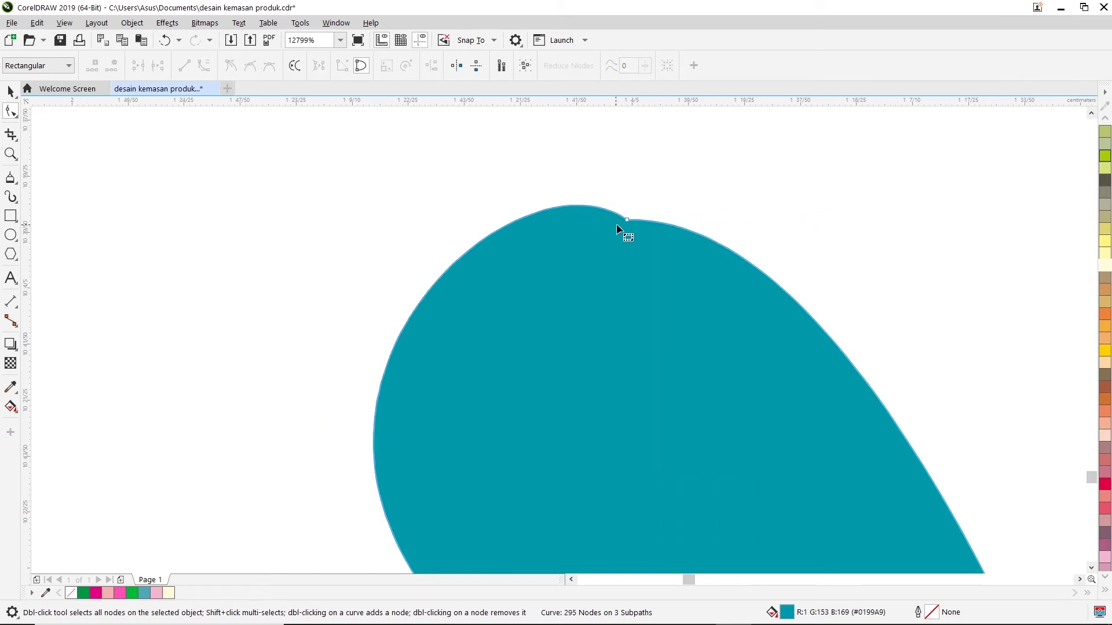
pyautogui.doubleClick(528, 214)
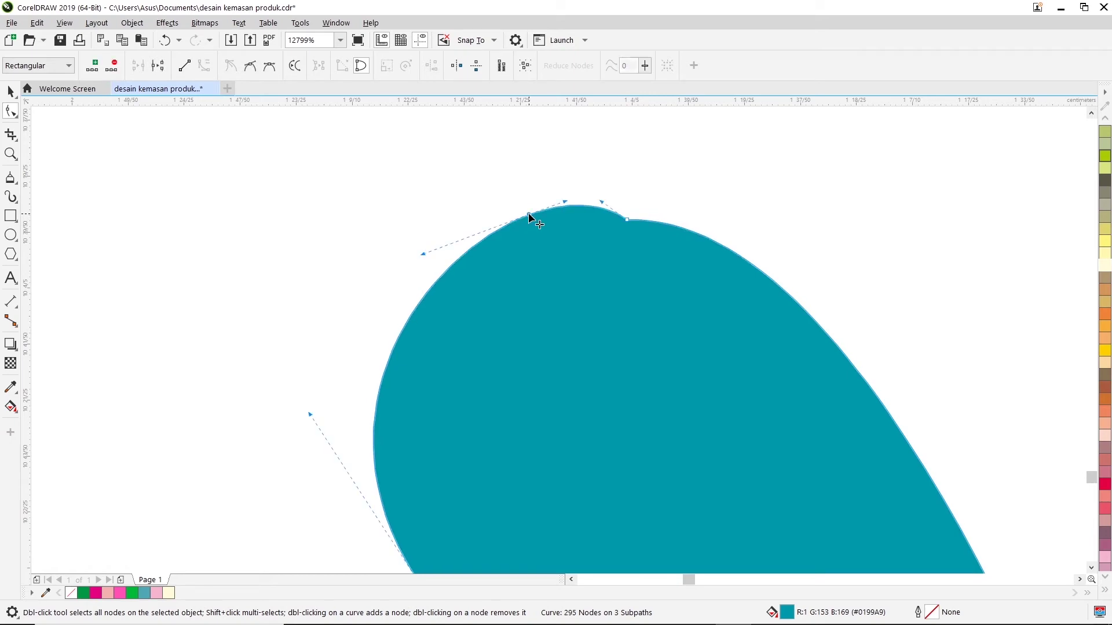
pyautogui.doubleClick(628, 220)
pyautogui.scroll(-1, 676, 235)
pyautogui.scroll(-1, 724, 255)
pyautogui.scroll(-1, 813, 324)
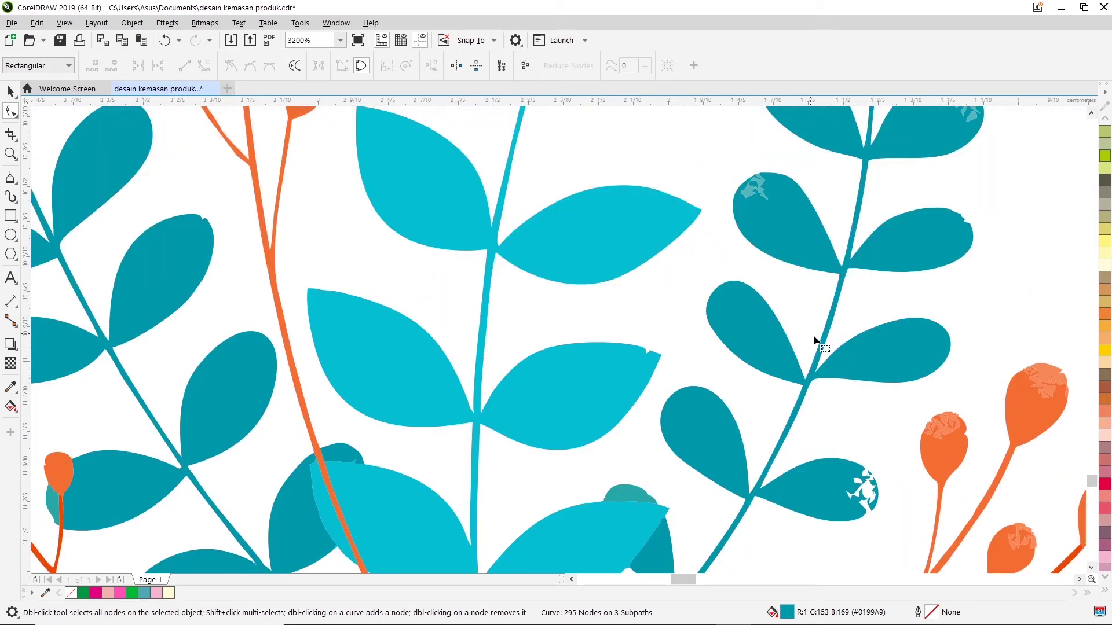
# Delete the jagged nodes at the right leaf's tip
pyautogui.scroll(-2, 911, 252)
pyautogui.scroll(1, 893, 269)
pyautogui.moveTo(924, 270); pyautogui.dragTo(853, 314)
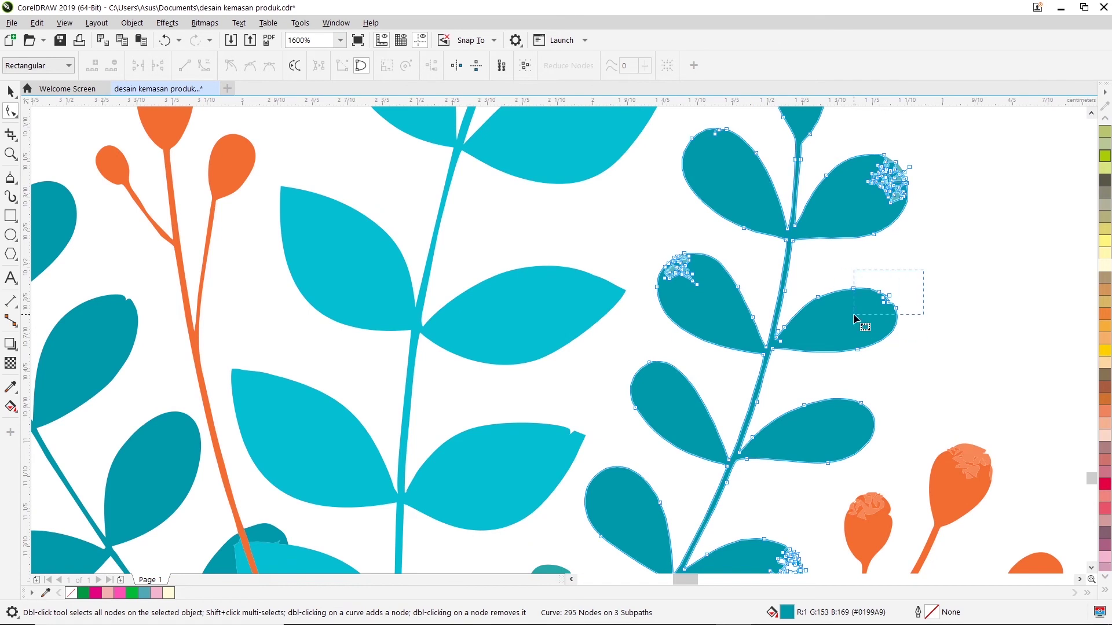
pyautogui.scroll(1, 914, 297)
pyautogui.scroll(1, 926, 262)
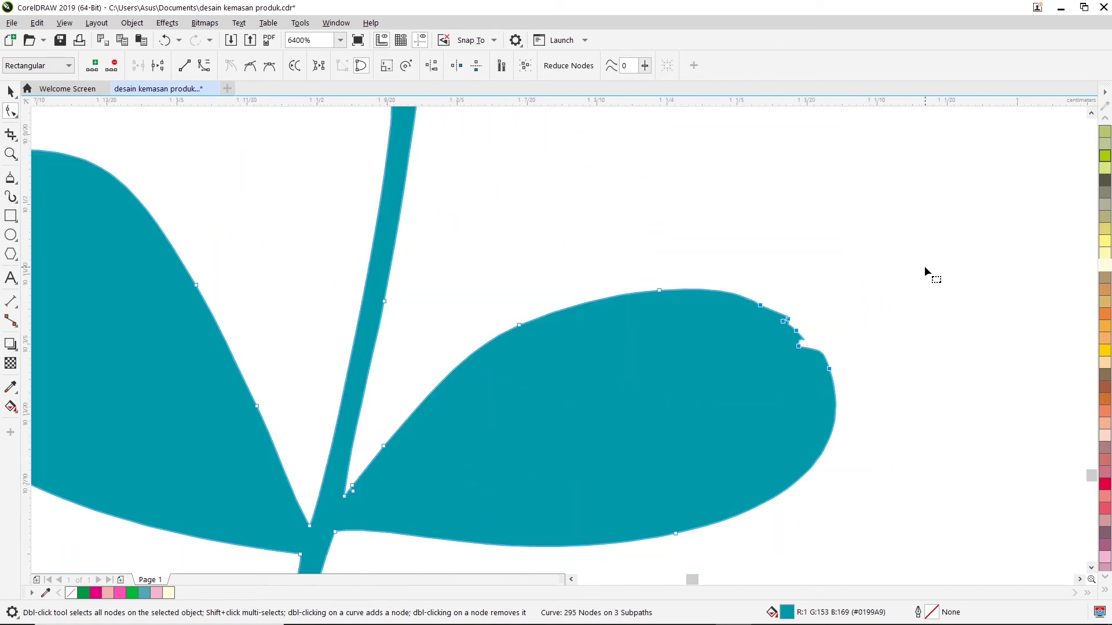
pyautogui.press('Delete')
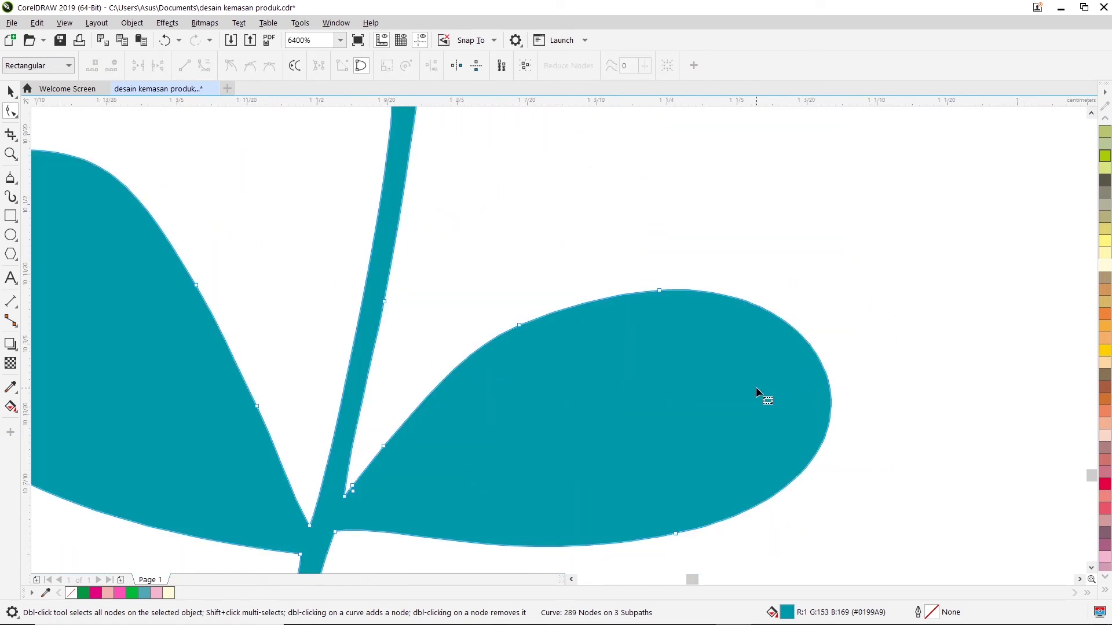
# Delete the cut-out nodes at the left leaf's tip after two undone attempts
pyautogui.scroll(-2, 585, 310)
pyautogui.scroll(1, 382, 299)
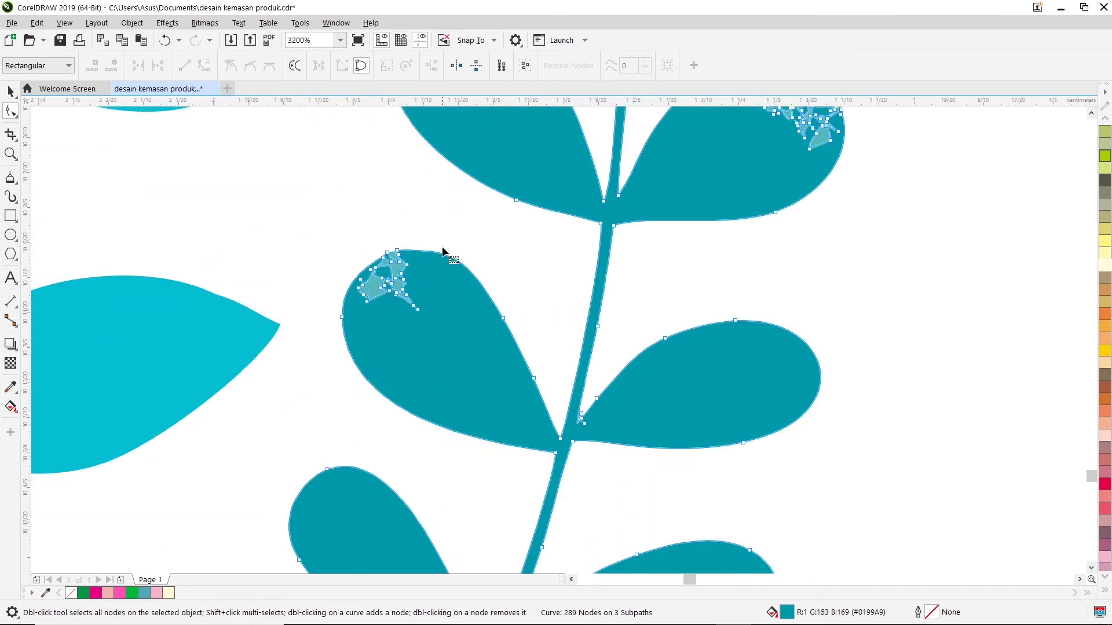
pyautogui.moveTo(447, 223); pyautogui.dragTo(342, 320)
pyautogui.press('Delete')
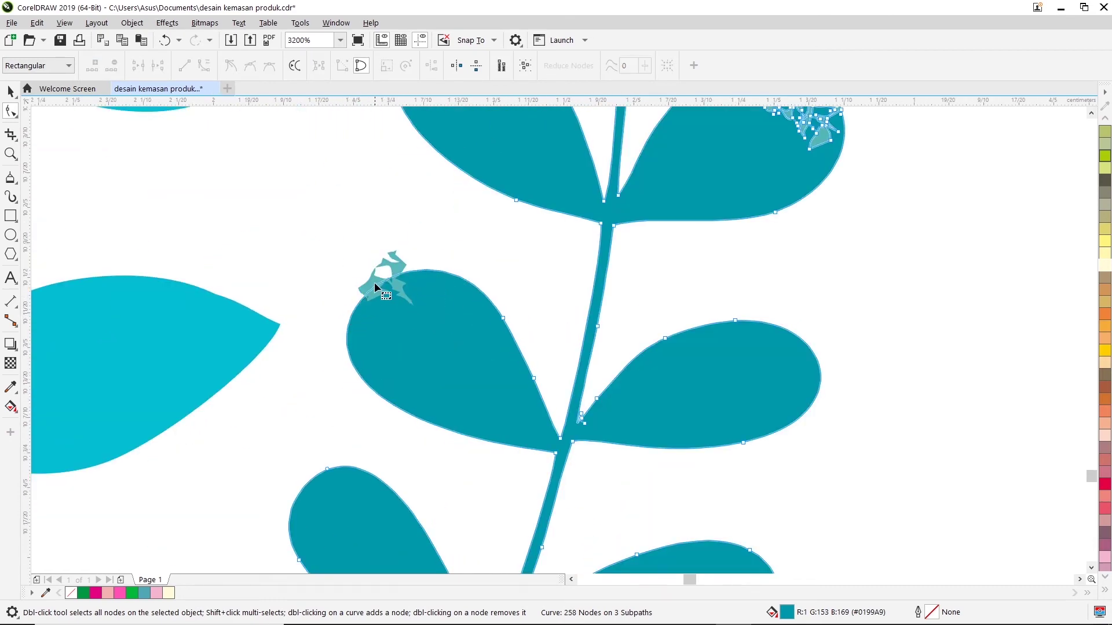
pyautogui.hotkey('ctrl', 'z')
pyautogui.click(422, 239)
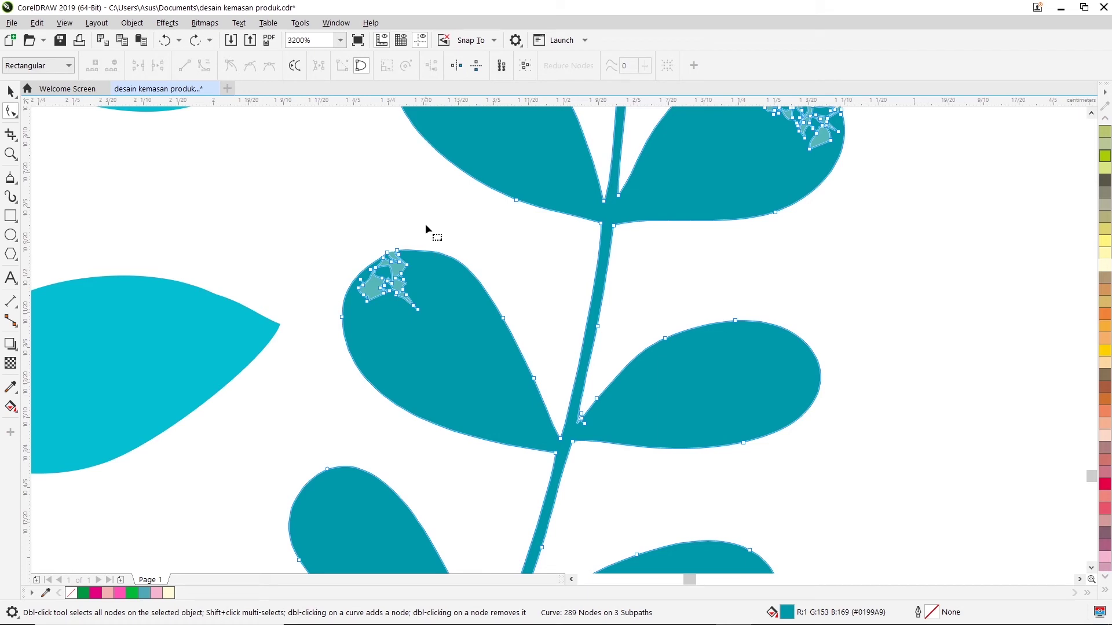
pyautogui.moveTo(366, 320); pyautogui.dragTo(348, 314)
pyautogui.press('Delete')
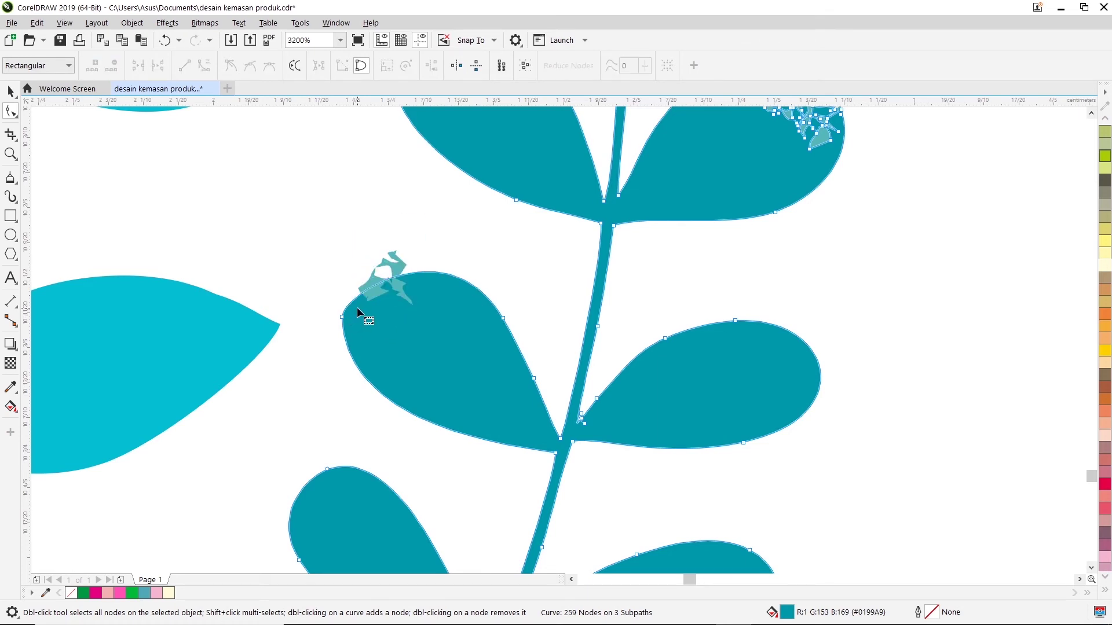
pyautogui.hotkey('ctrl', 'z')
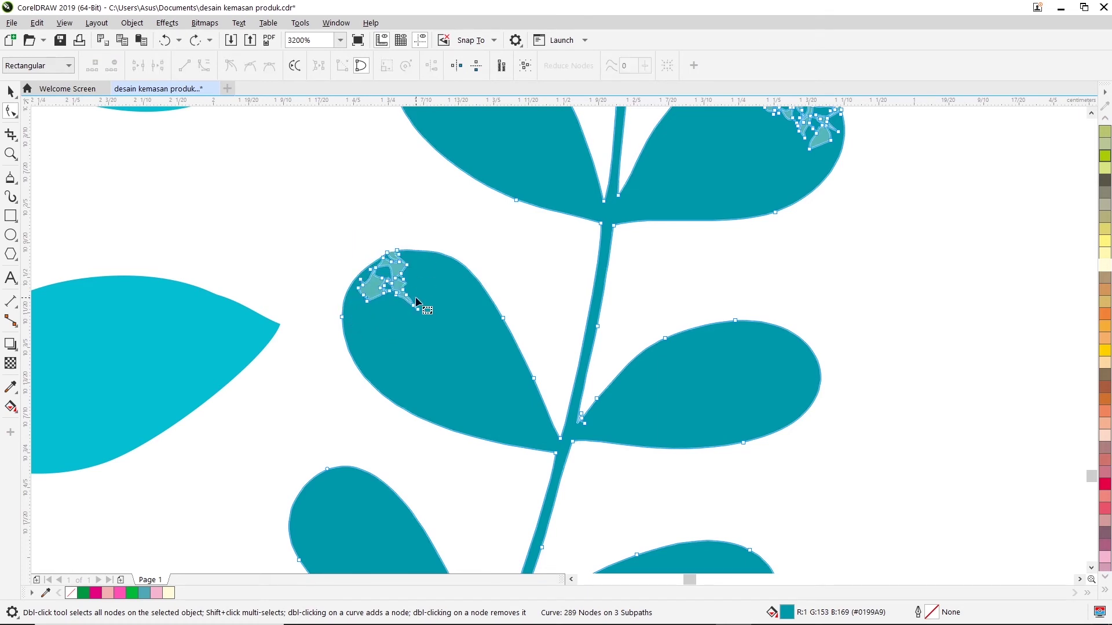
pyautogui.moveTo(435, 235); pyautogui.dragTo(346, 313)
pyautogui.press('Delete')
pyautogui.press('Delete')
# Round out the main leaf's upper curve by dragging its handle
pyautogui.click(396, 280)
pyautogui.click(342, 316)
pyautogui.moveTo(451, 230); pyautogui.dragTo(419, 197)
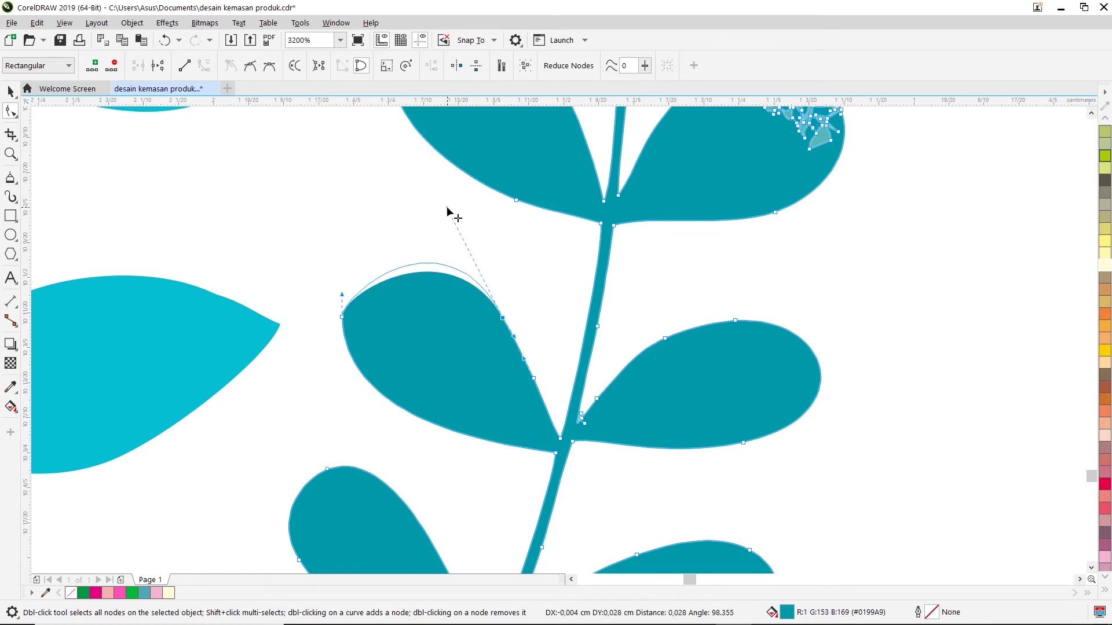
pyautogui.click(708, 291)
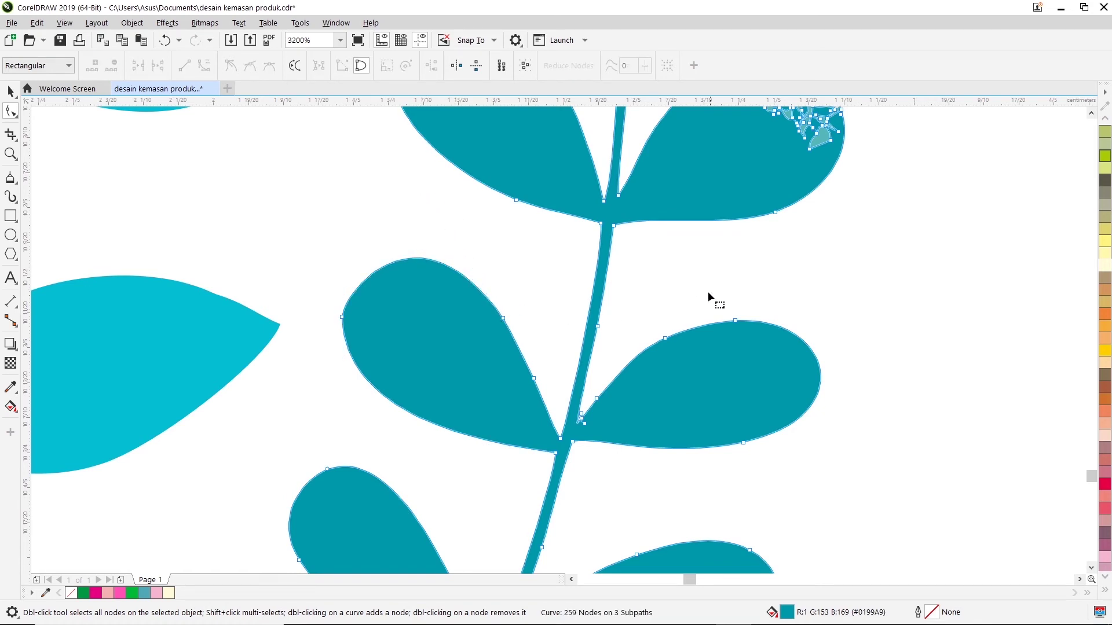
# Delete the cut-out nodes on the next leaf's tip and clear the selection
pyautogui.scroll(-1, 672, 290)
pyautogui.moveTo(688, 240); pyautogui.dragTo(688, 240)
pyautogui.press('Delete')
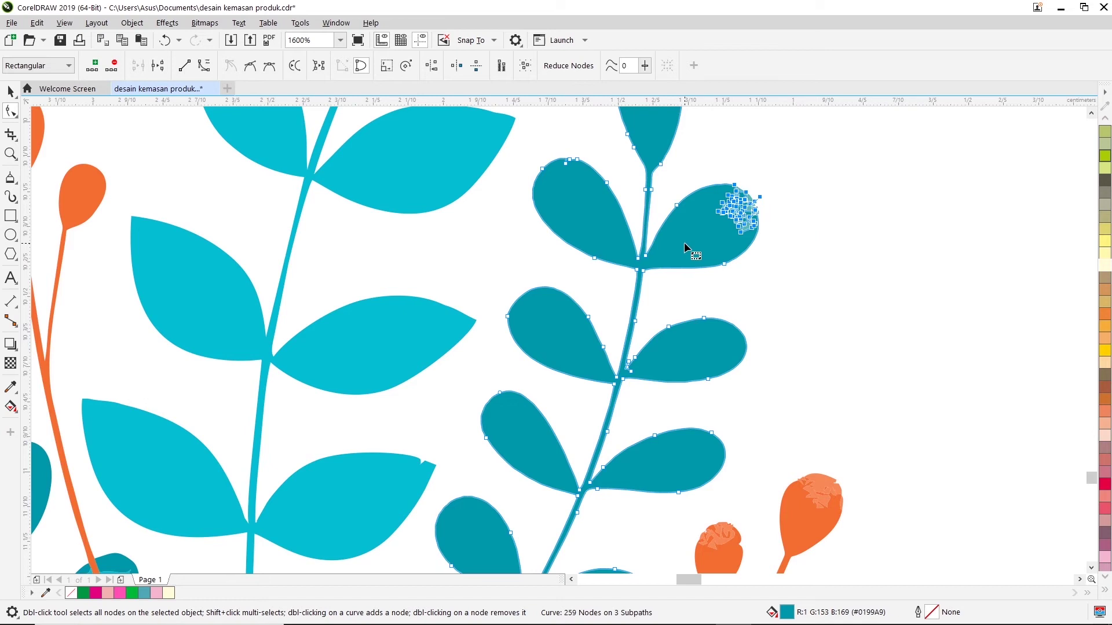
pyautogui.click(749, 198)
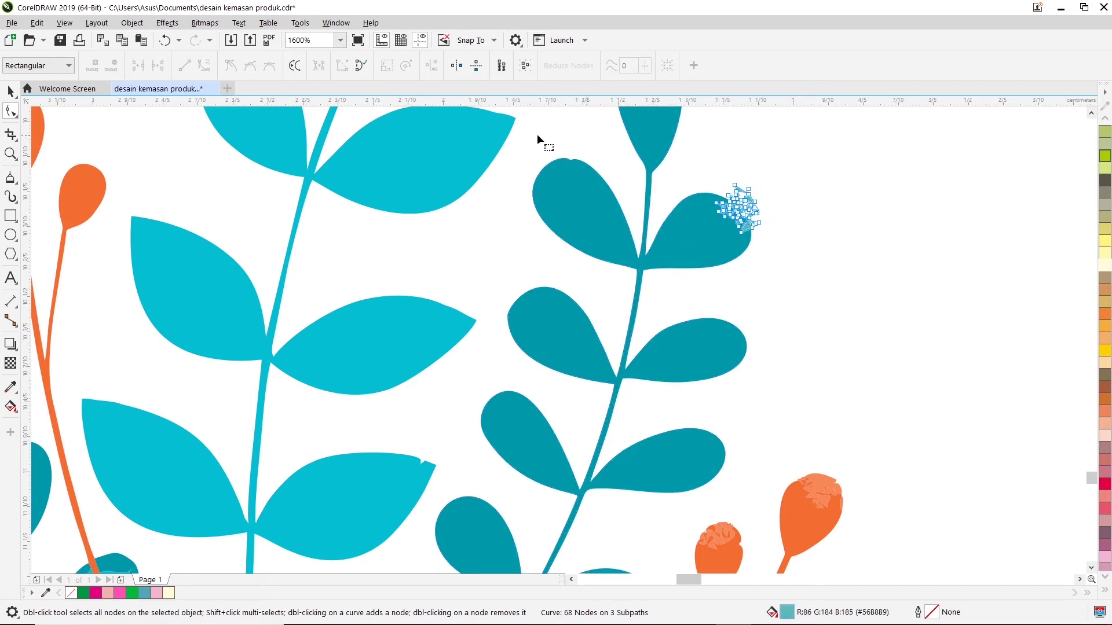
pyautogui.click(11, 91)
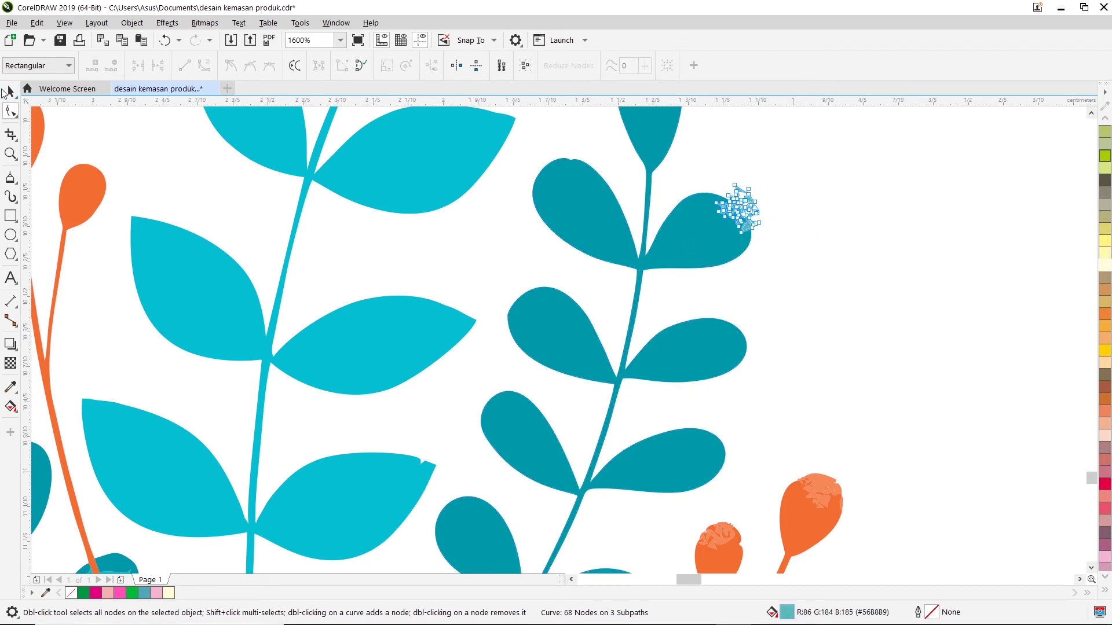
pyautogui.click(827, 158)
# Delete the jagged nodes at the teal leaf's tip
pyautogui.scroll(-1, 744, 204)
pyautogui.scroll(-1, 794, 258)
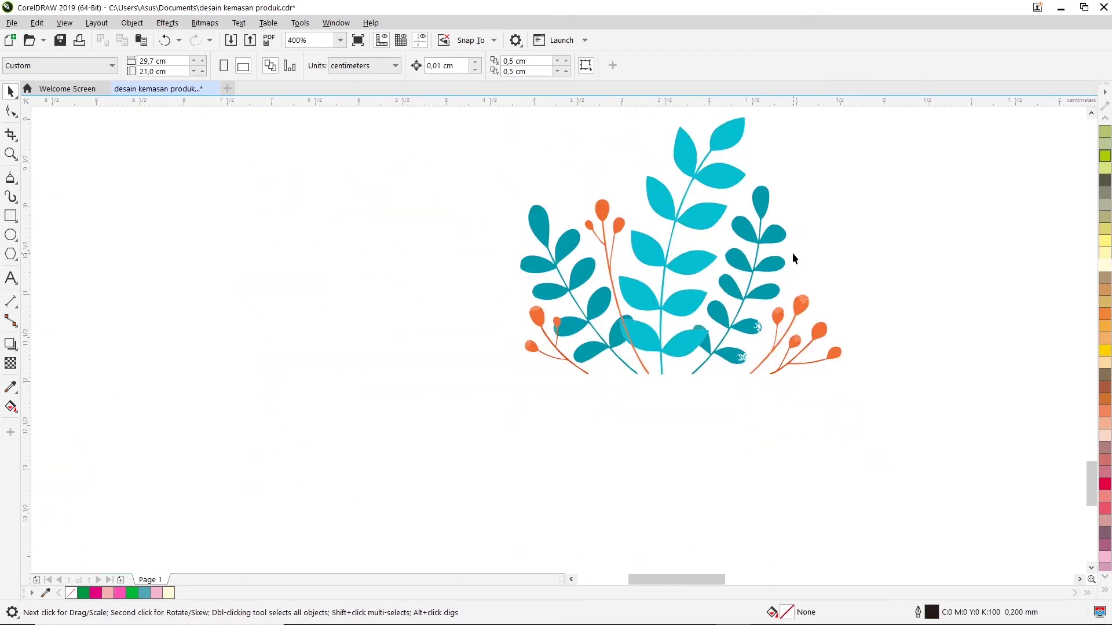
pyautogui.scroll(1, 726, 345)
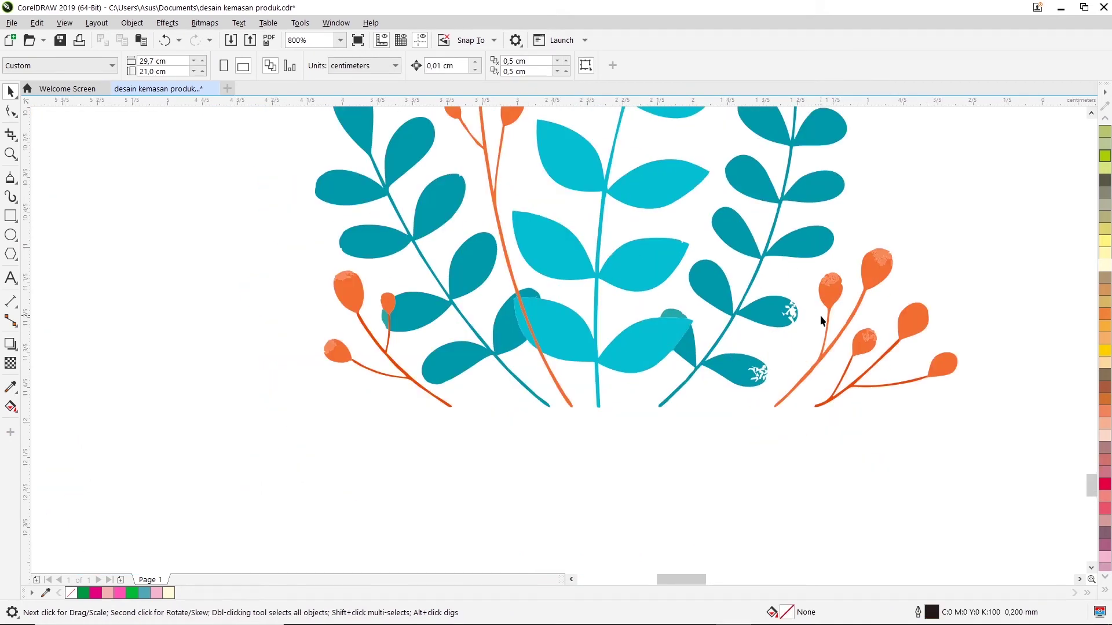
pyautogui.scroll(1, 822, 321)
pyautogui.click(10, 111)
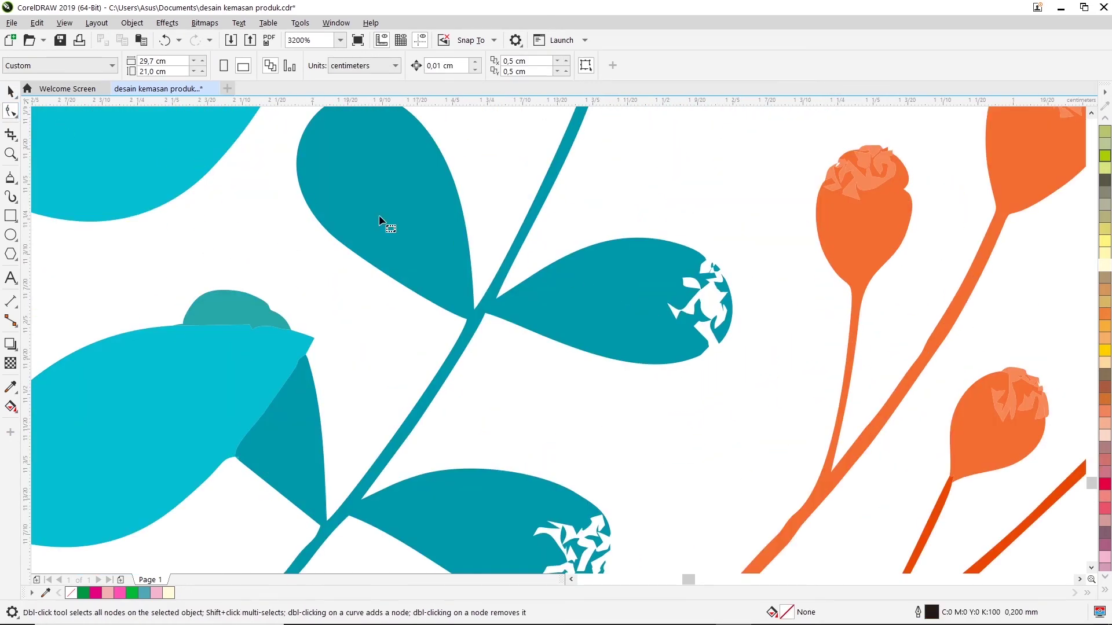
pyautogui.click(661, 250)
pyautogui.moveTo(741, 306); pyautogui.dragTo(661, 349)
pyautogui.press('Delete')
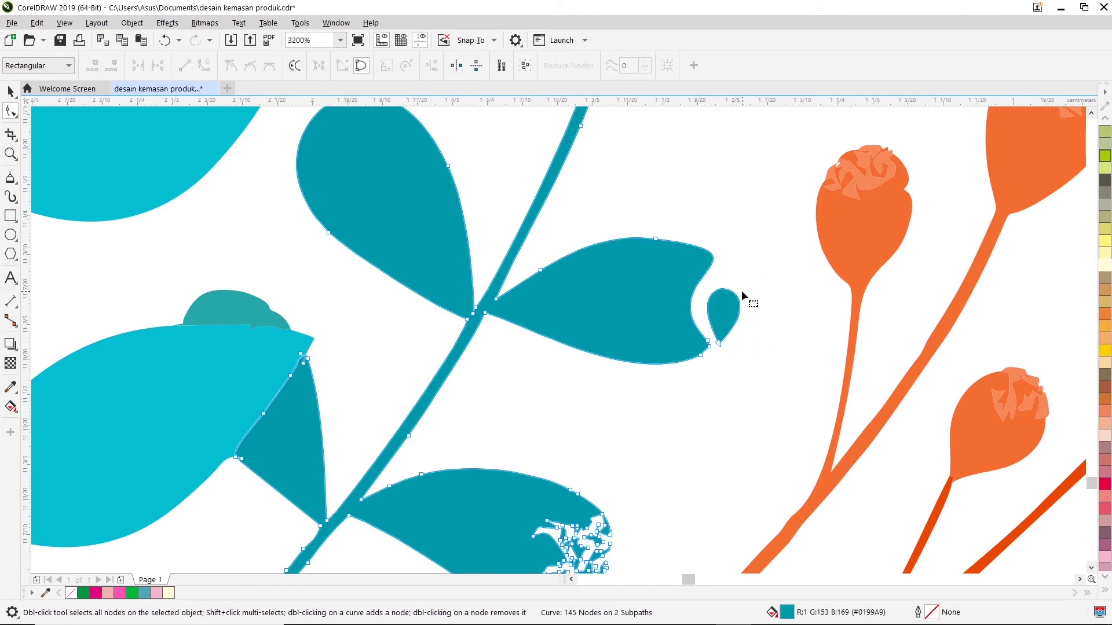
# Remove the teardrop piece and stray notch and tip nodes, reshaping the leaf's right edge
pyautogui.moveTo(706, 359); pyautogui.dragTo(710, 357)
pyautogui.press('Delete')
pyautogui.click(707, 341)
pyautogui.press('Delete')
pyautogui.click(708, 347)
pyautogui.press('Delete')
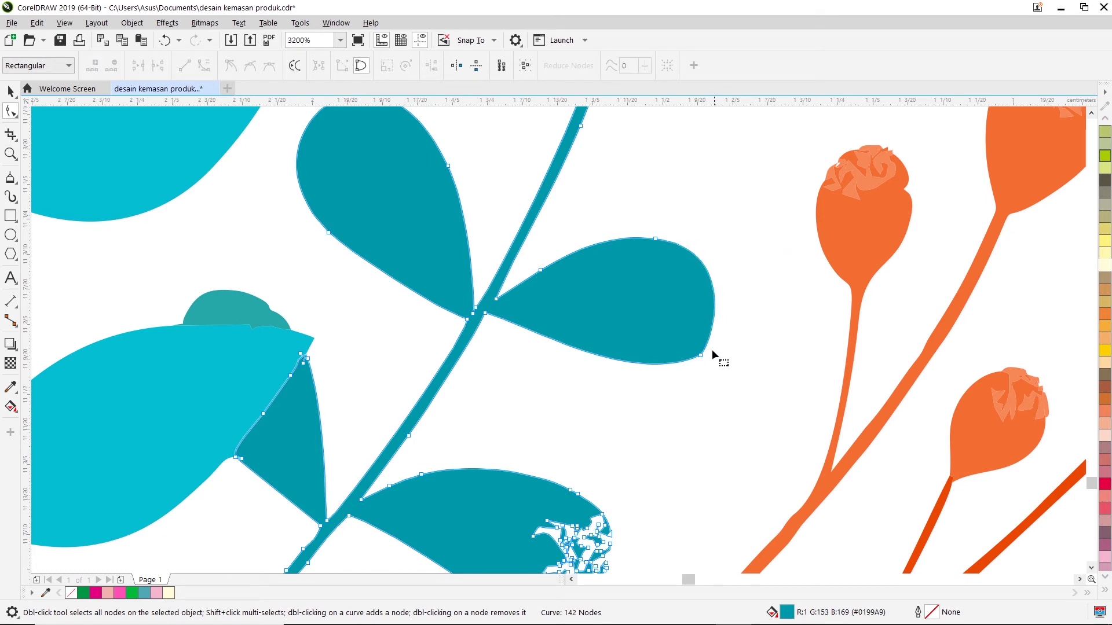
pyautogui.press('Delete')
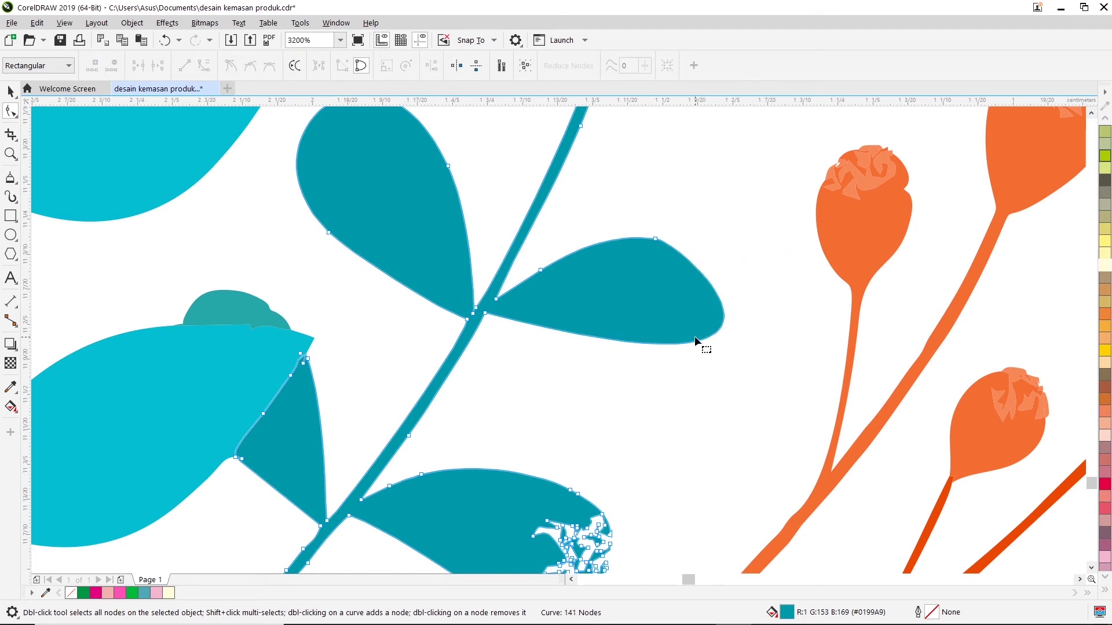
pyautogui.click(700, 354)
pyautogui.moveTo(739, 248); pyautogui.dragTo(751, 238)
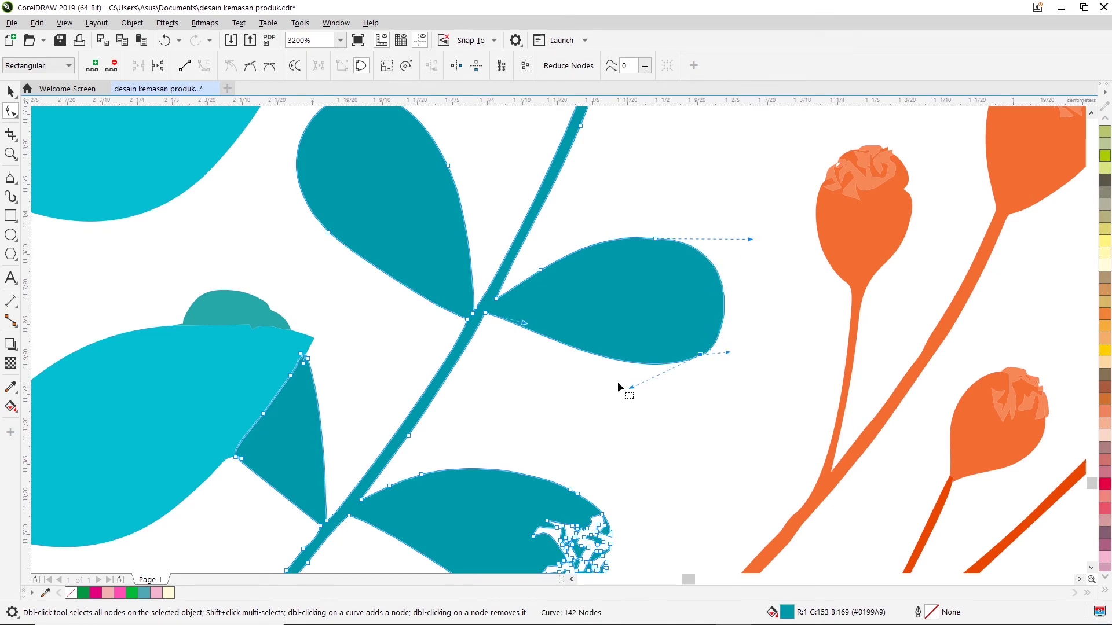
# Delete a stray node cluster at a leaf tip and extra nodes on the small teal shape
pyautogui.scroll(-2, 579, 391)
pyautogui.moveTo(566, 505); pyautogui.dragTo(545, 502)
pyautogui.press('Delete')
pyautogui.click(398, 349)
pyautogui.scroll(2, 397, 349)
pyautogui.scroll(2, 398, 349)
pyautogui.press('Delete')
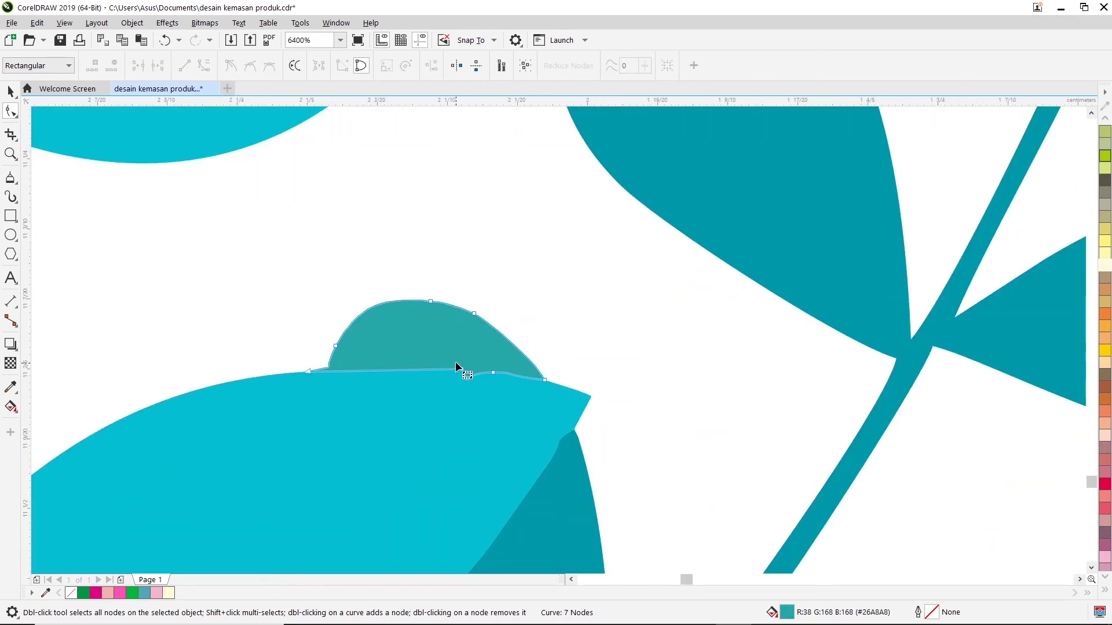
pyautogui.moveTo(456, 366); pyautogui.dragTo(502, 390)
pyautogui.press('Delete')
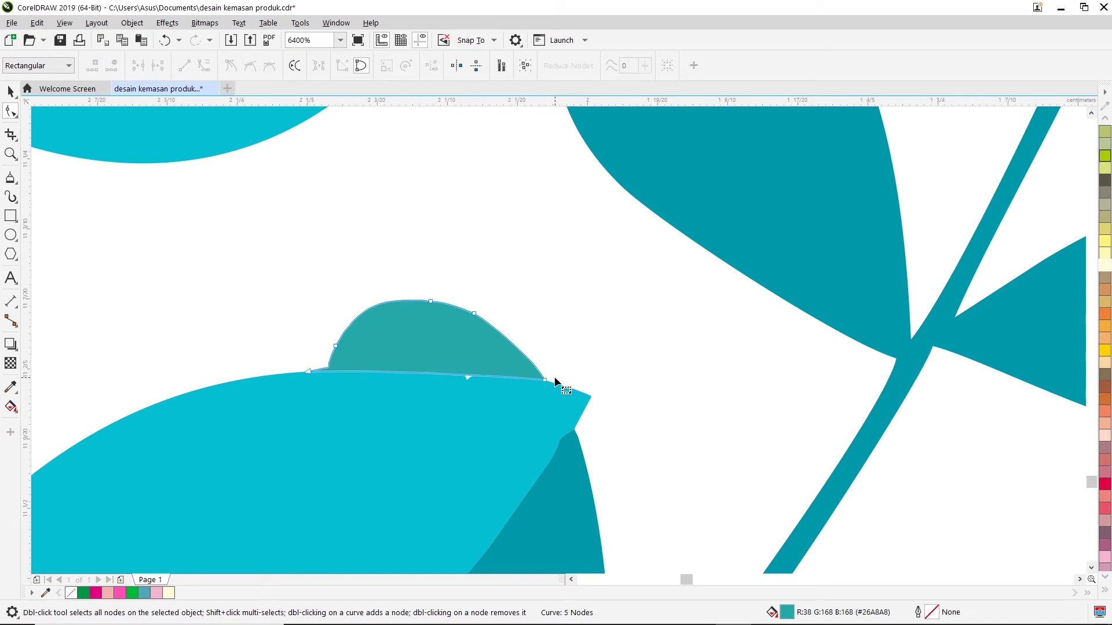
# Reshape the small shape's lower edge, making its middle node Symmetrical
pyautogui.doubleClick(544, 381)
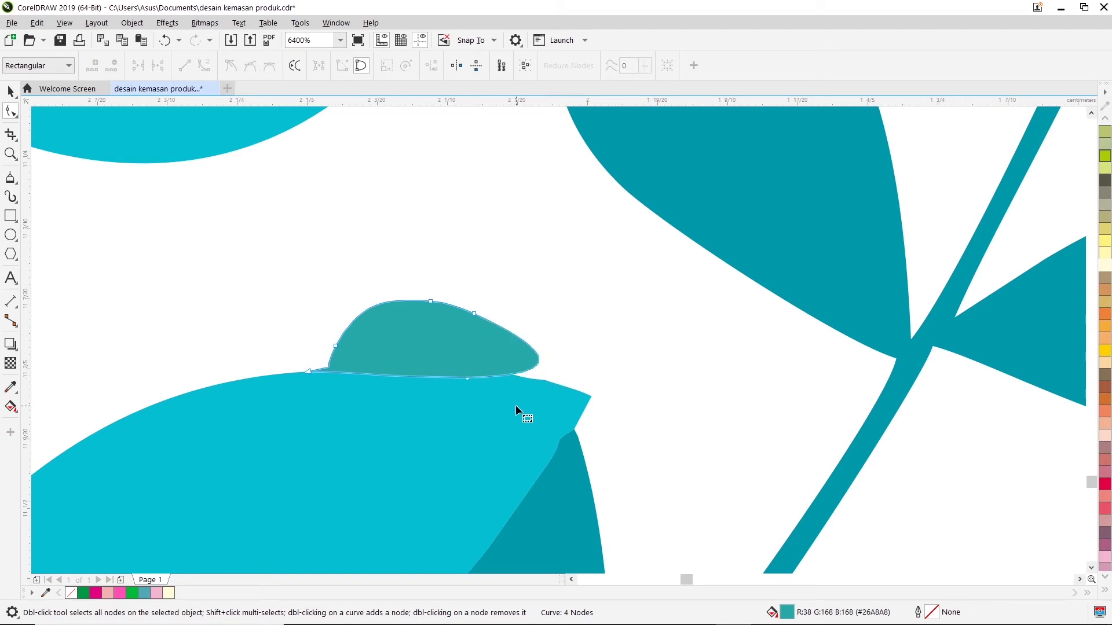
pyautogui.hotkey('ctrl', 'z')
pyautogui.hotkey('ctrl', 'z')
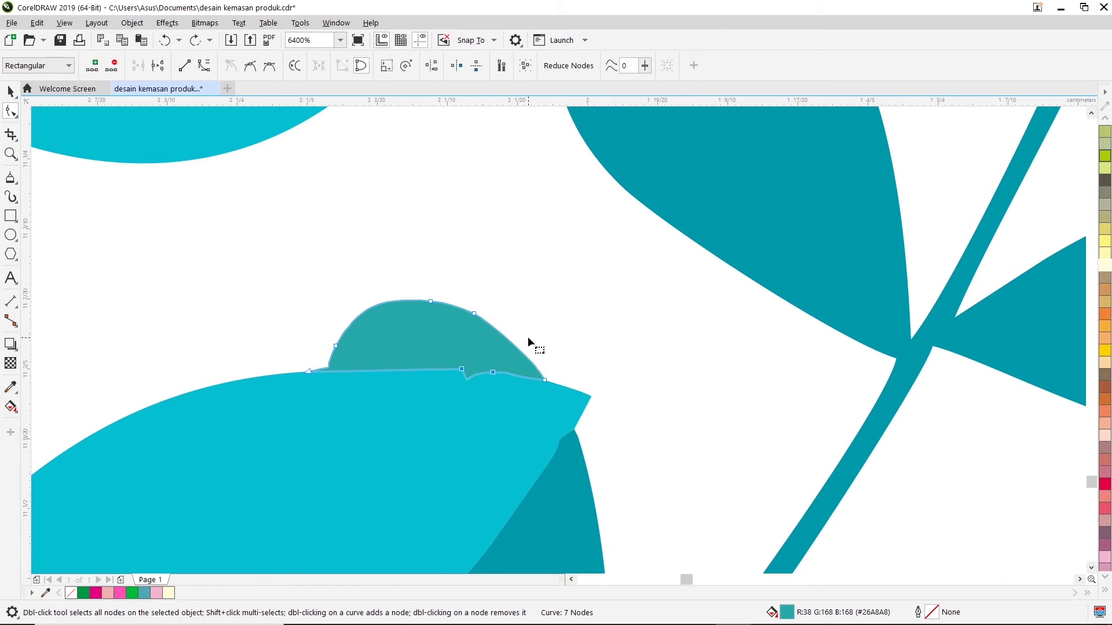
pyautogui.moveTo(462, 371); pyautogui.dragTo(479, 378)
pyautogui.click(468, 378)
pyautogui.rightClick(468, 379)
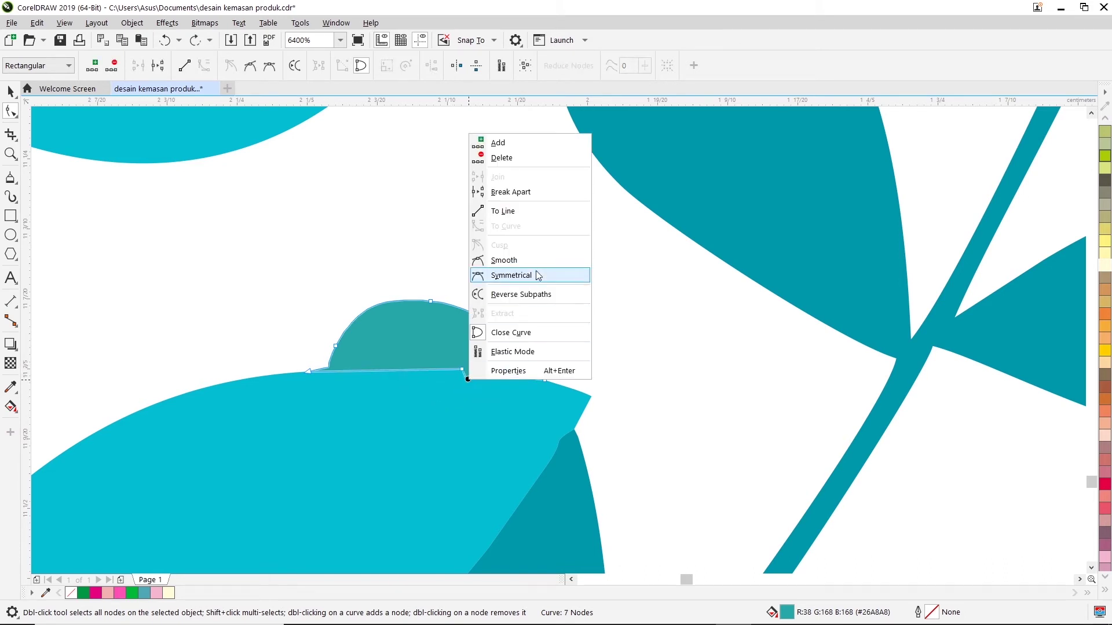
pyautogui.click(406, 391)
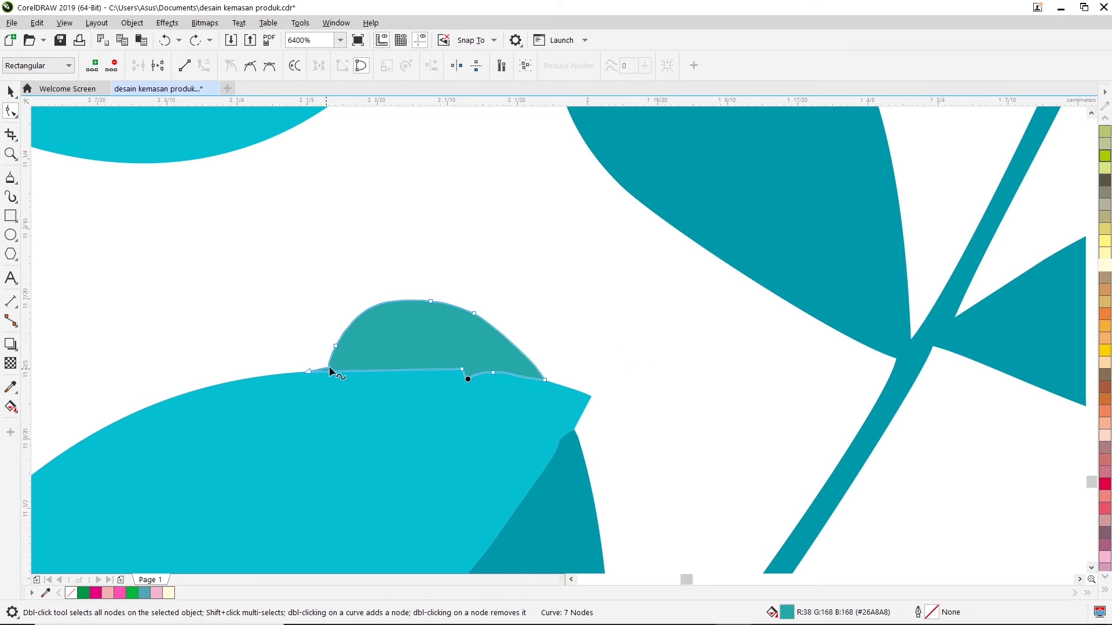
pyautogui.moveTo(306, 369); pyautogui.dragTo(319, 376)
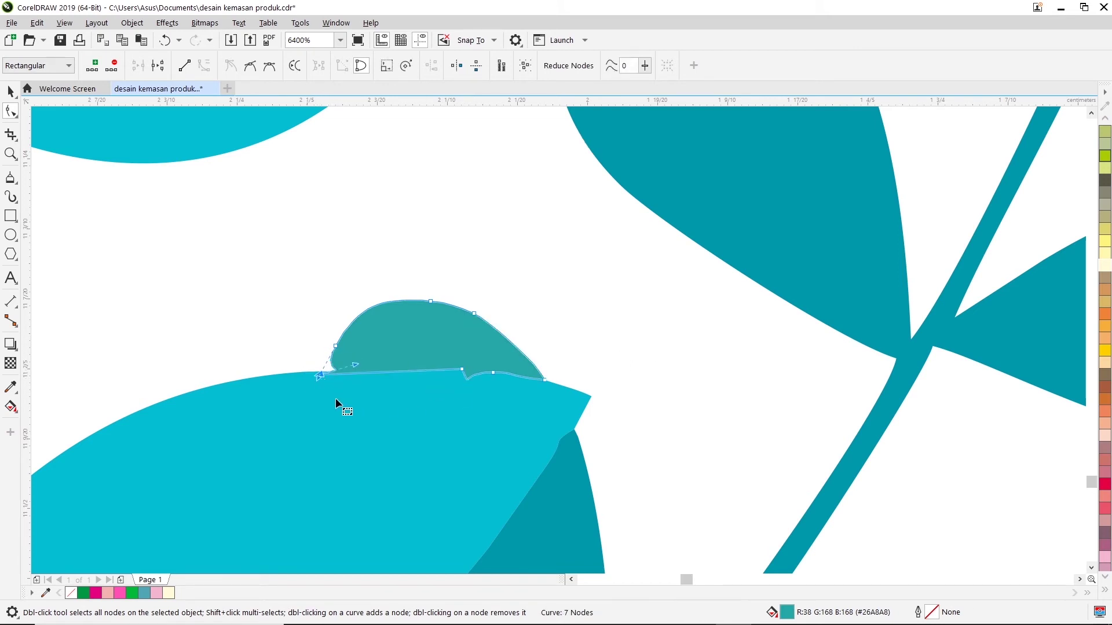
pyautogui.scroll(-2, 554, 345)
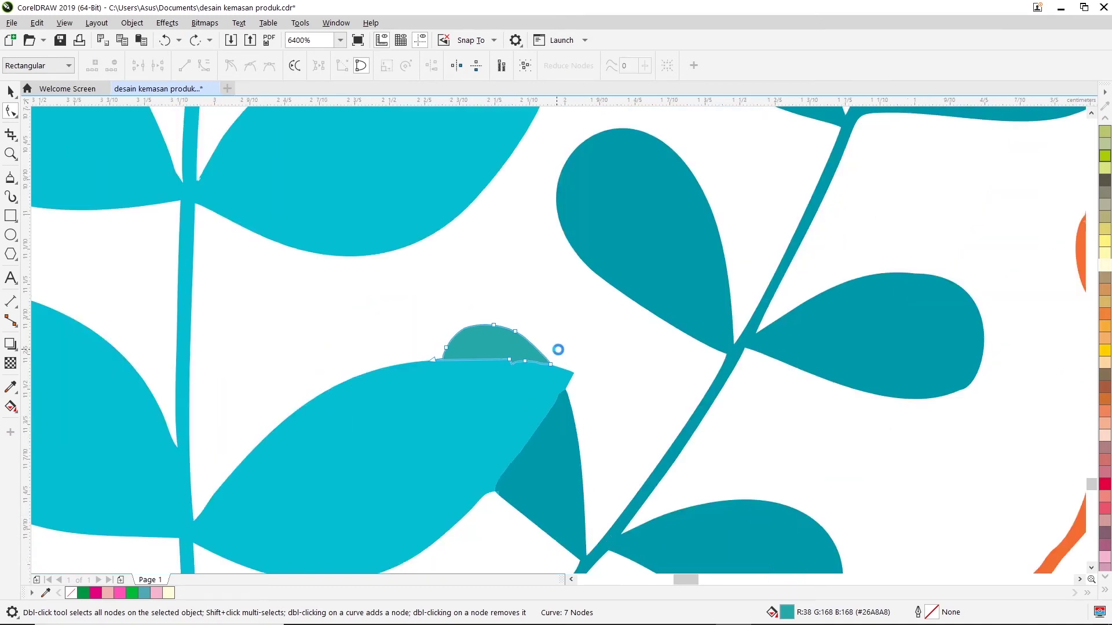
# Group all 22 leaf illustration pieces with Ctrl+G and move the group onto the front panel
pyautogui.scroll(-2, 558, 350)
pyautogui.click(9, 91)
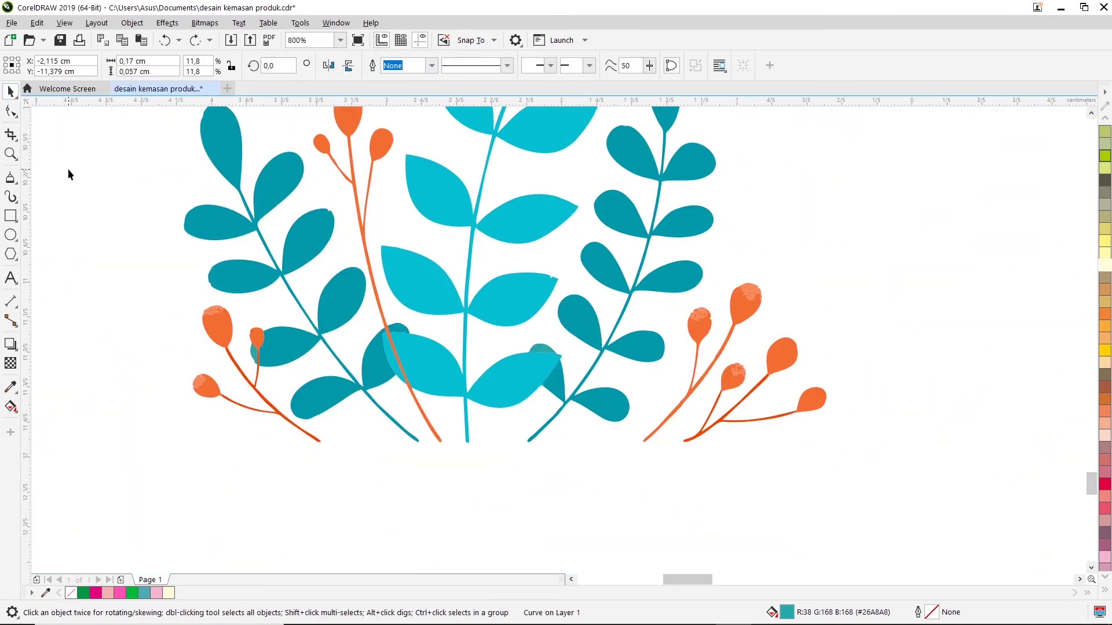
pyautogui.click(68, 169)
pyautogui.scroll(-1, 529, 235)
pyautogui.scroll(1, 1080, 115)
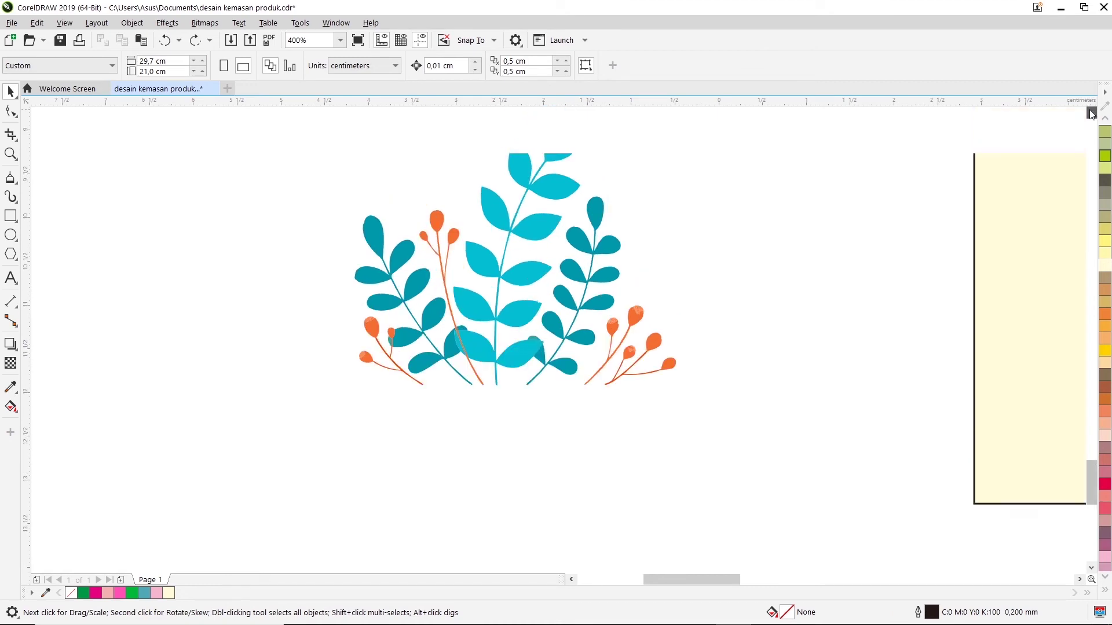
pyautogui.scroll(2, 1080, 116)
pyautogui.scroll(2, 538, 440)
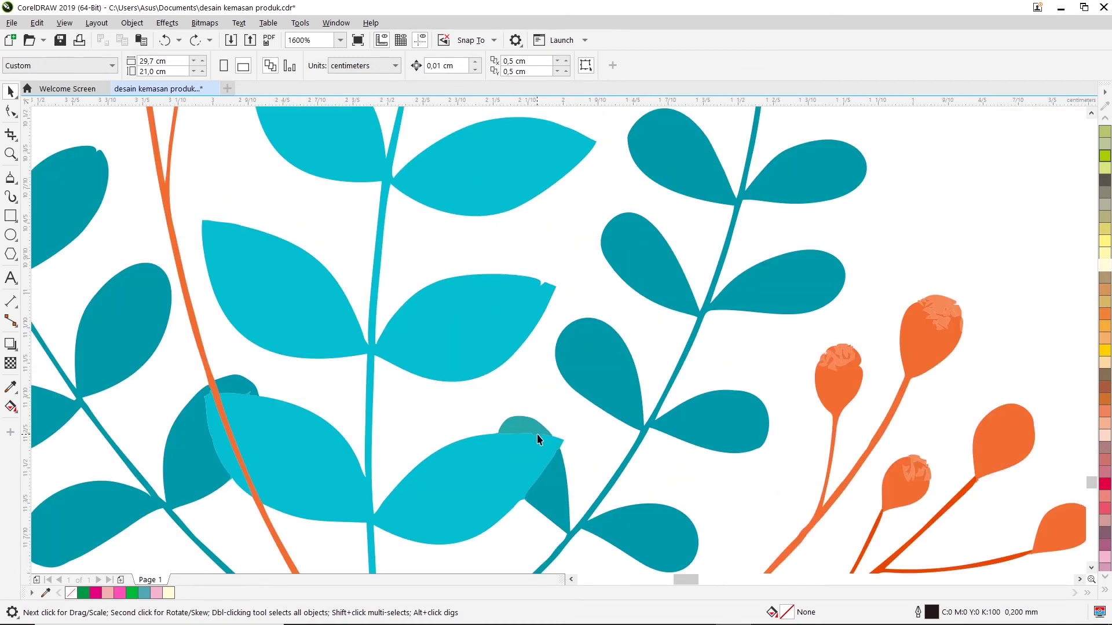
pyautogui.scroll(-2, 537, 440)
pyautogui.scroll(-1, 578, 375)
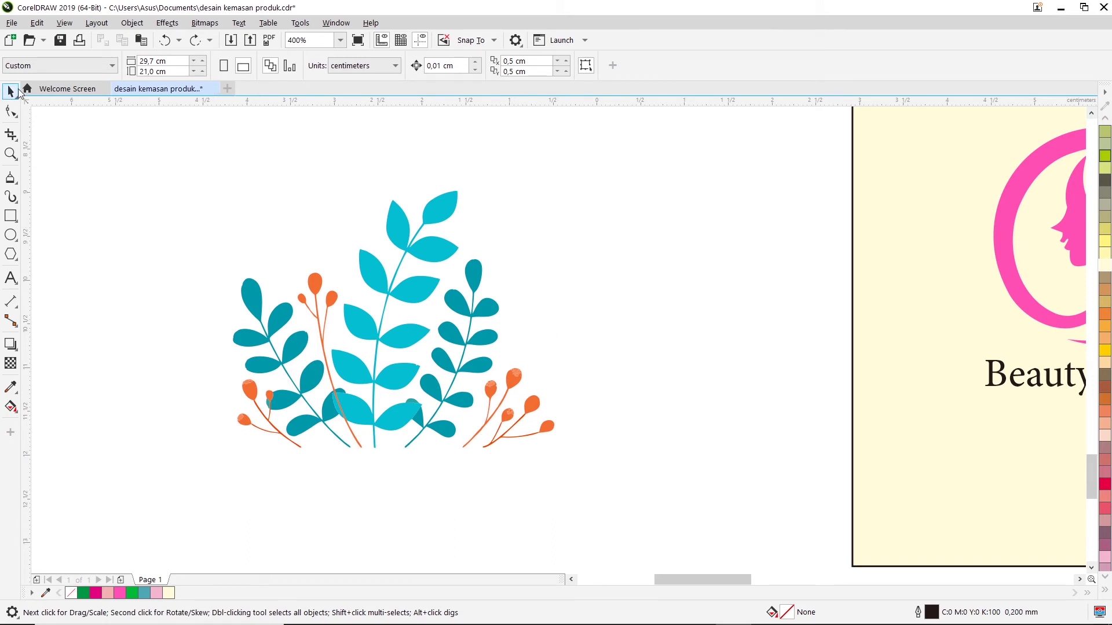
pyautogui.moveTo(600, 487); pyautogui.dragTo(603, 488)
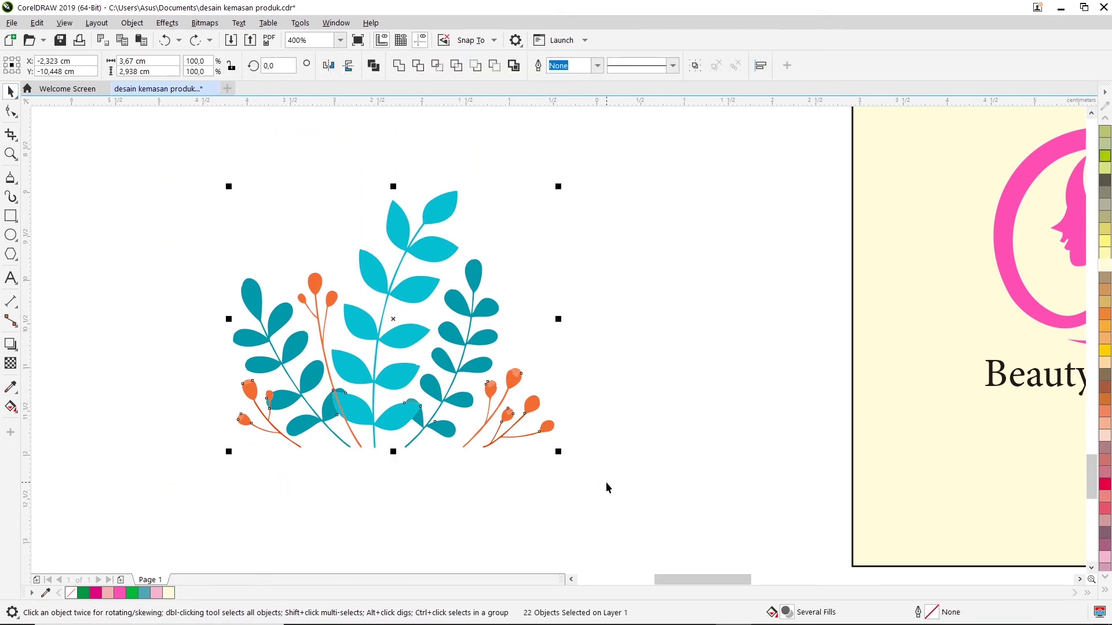
pyautogui.scroll(-1, 596, 482)
pyautogui.hotkey('ctrl', 'g')
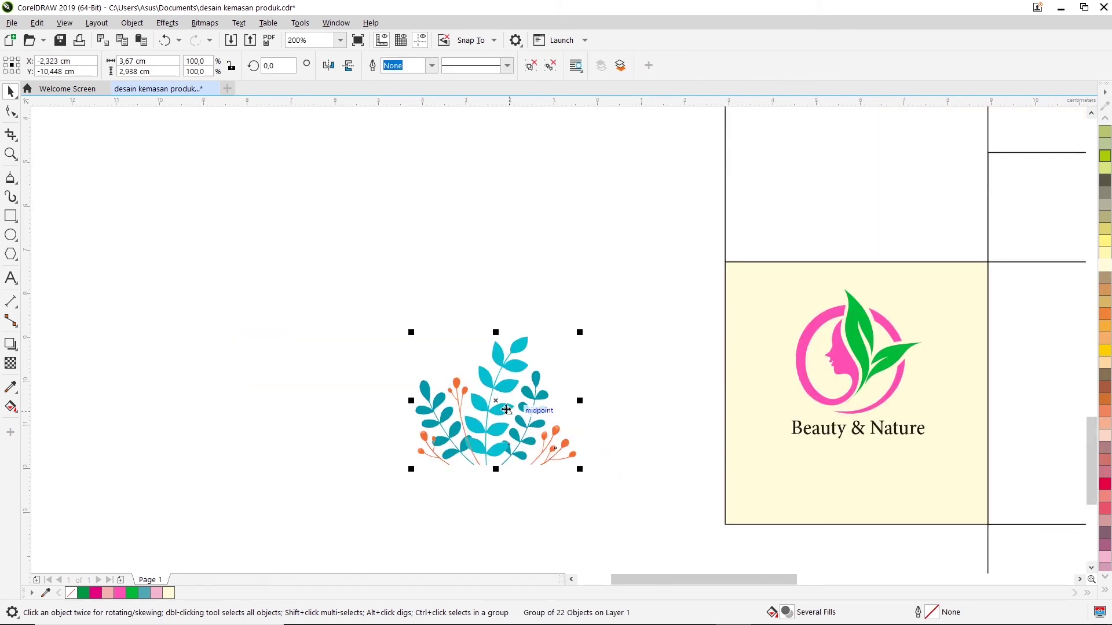
pyautogui.moveTo(506, 409); pyautogui.dragTo(809, 456)
# Shrink the leaf group to 45.8% and snap it into the front panel's bottom-left corner
pyautogui.moveTo(894, 387); pyautogui.dragTo(807, 457)
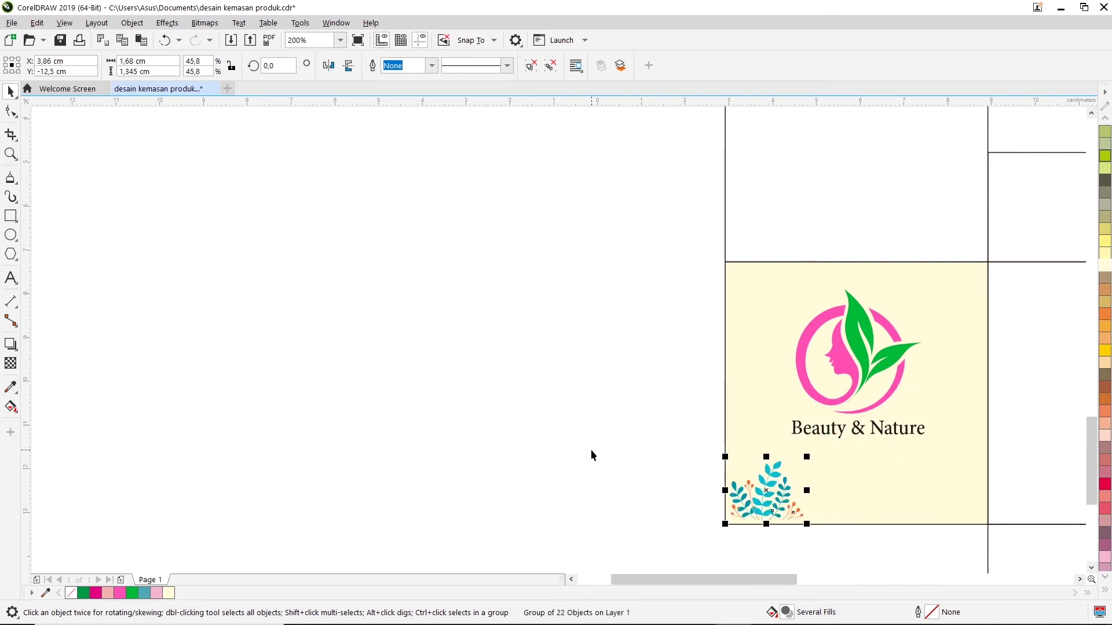
pyautogui.click(511, 468)
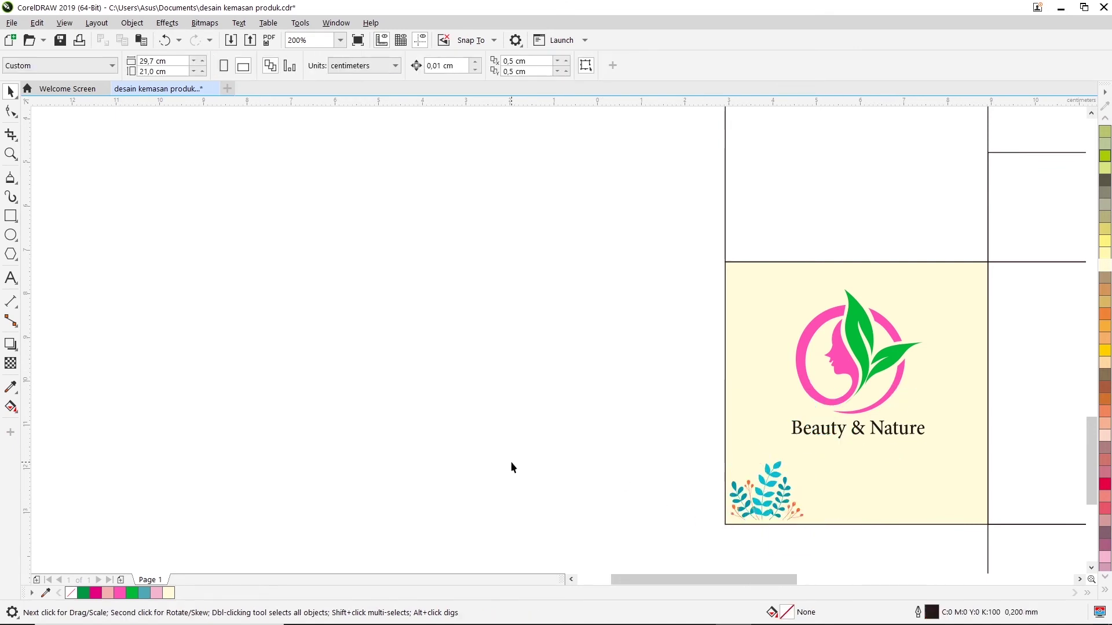
pyautogui.click(1080, 579)
pyautogui.scroll(1, 533, 450)
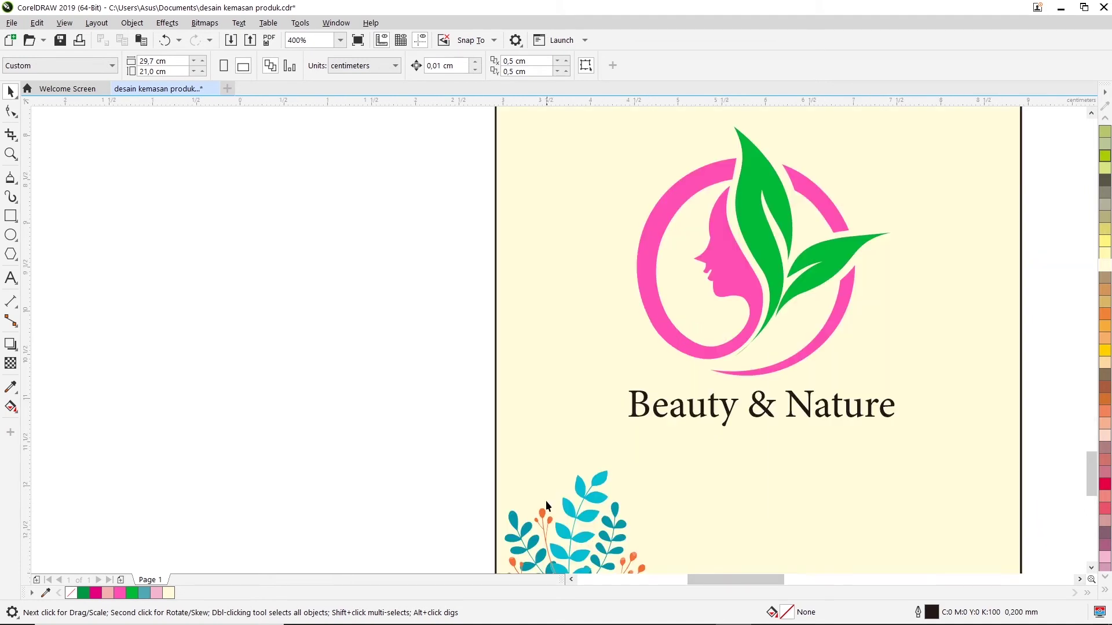
pyautogui.scroll(-1, 546, 500)
pyautogui.click(1091, 569)
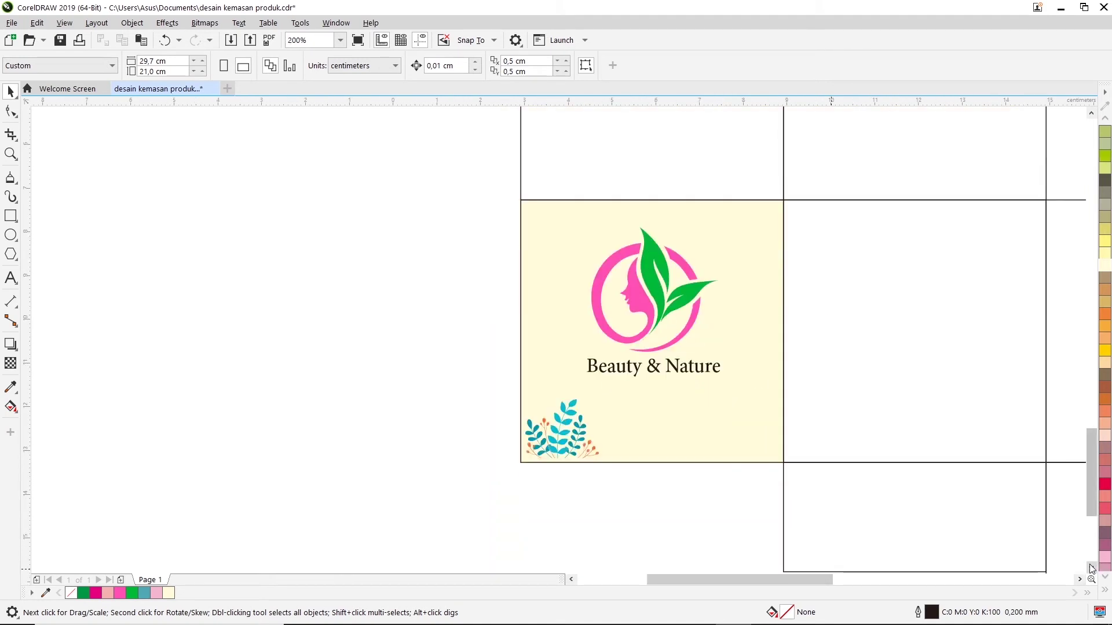
pyautogui.scroll(1, 584, 457)
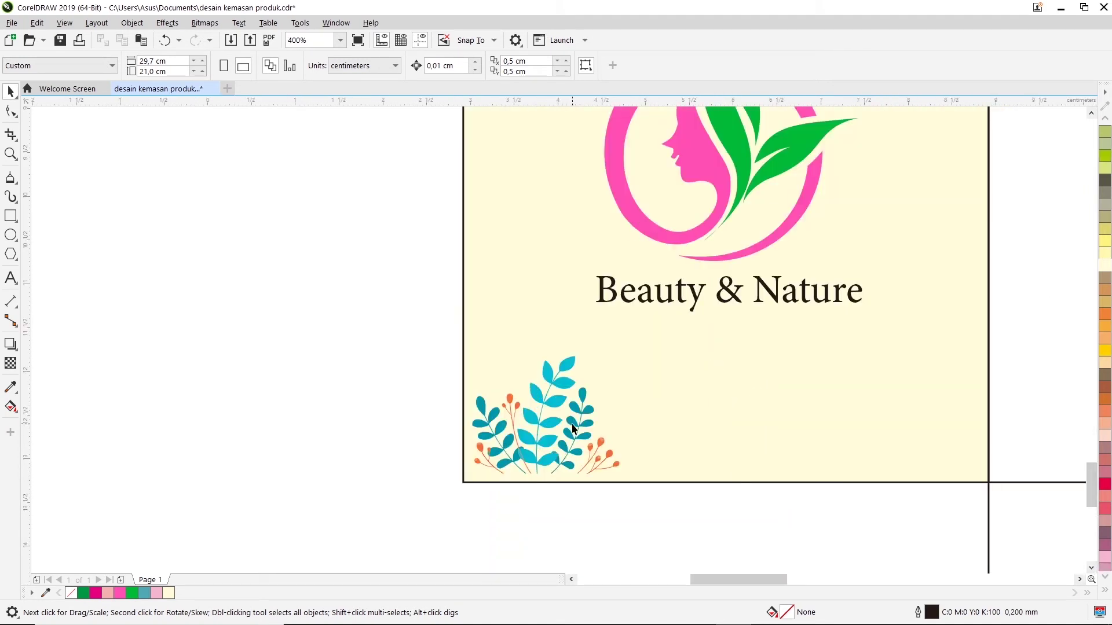
pyautogui.click(577, 429)
pyautogui.moveTo(547, 416); pyautogui.dragTo(549, 418)
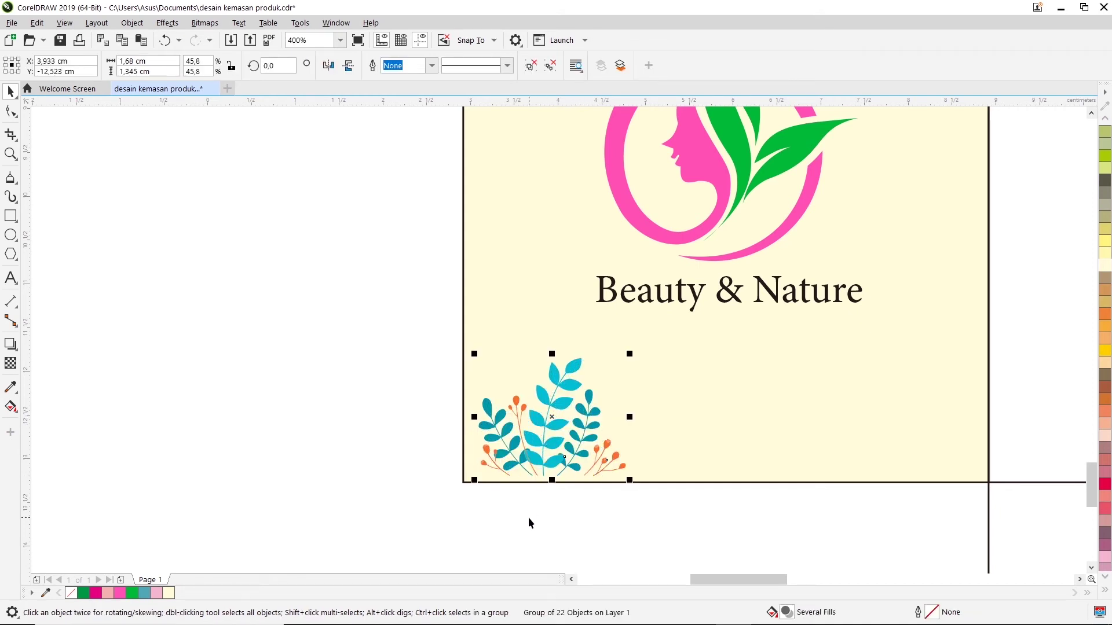
# Zoom in on the front panel and nudge the leaf group snugly into the corner
pyautogui.scroll(-1, 553, 466)
pyautogui.scroll(-1, 611, 469)
pyautogui.scroll(-1, 692, 392)
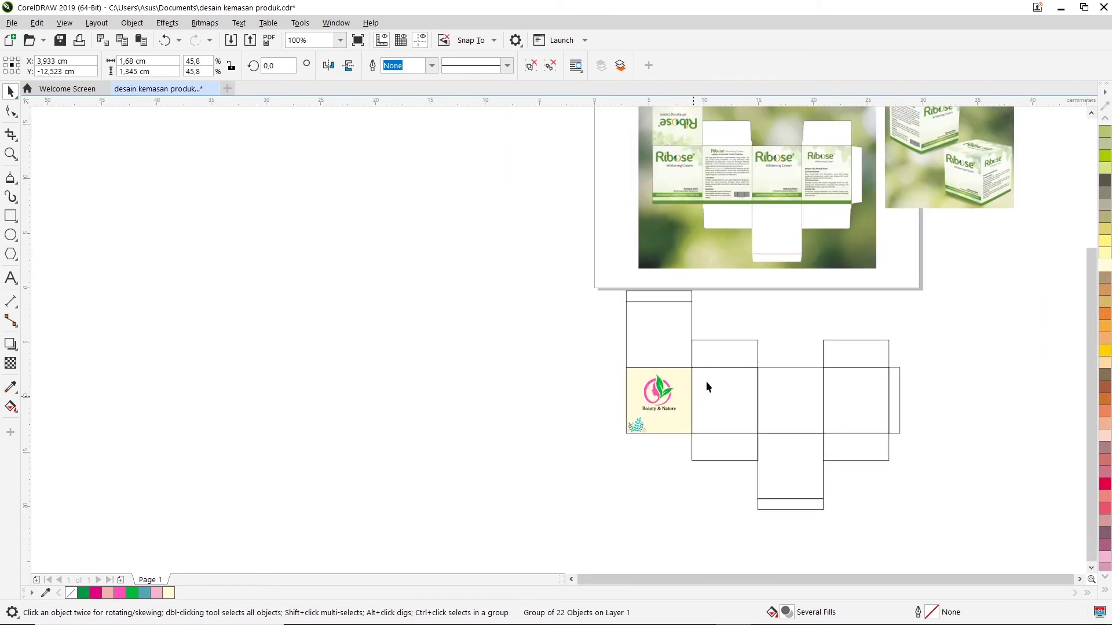
pyautogui.scroll(1, 689, 203)
pyautogui.scroll(1, 689, 173)
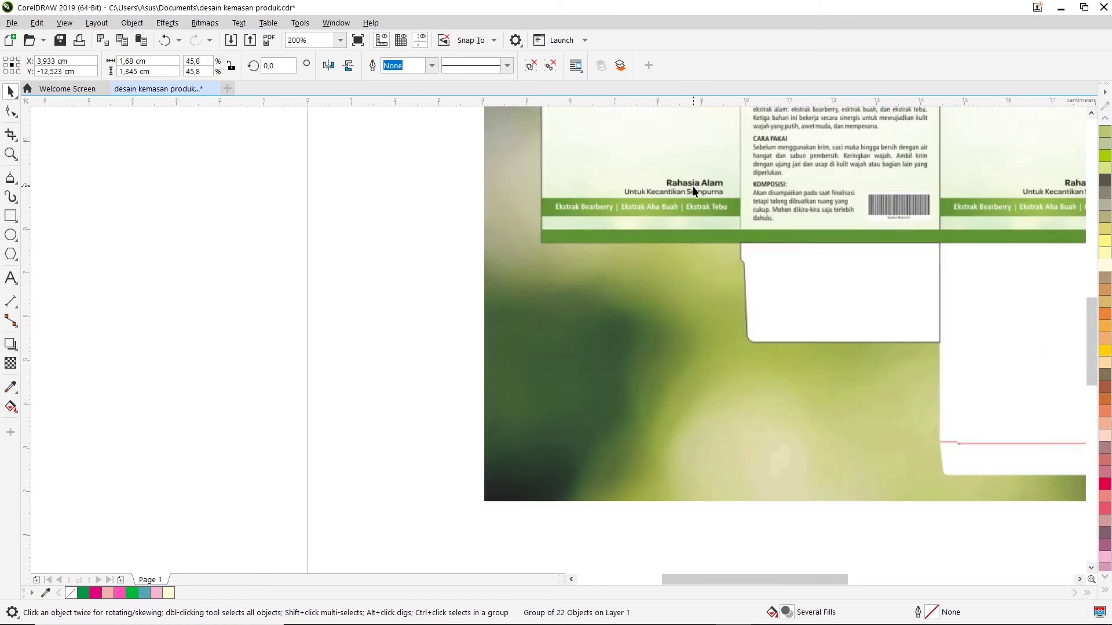
pyautogui.scroll(-1, 889, 202)
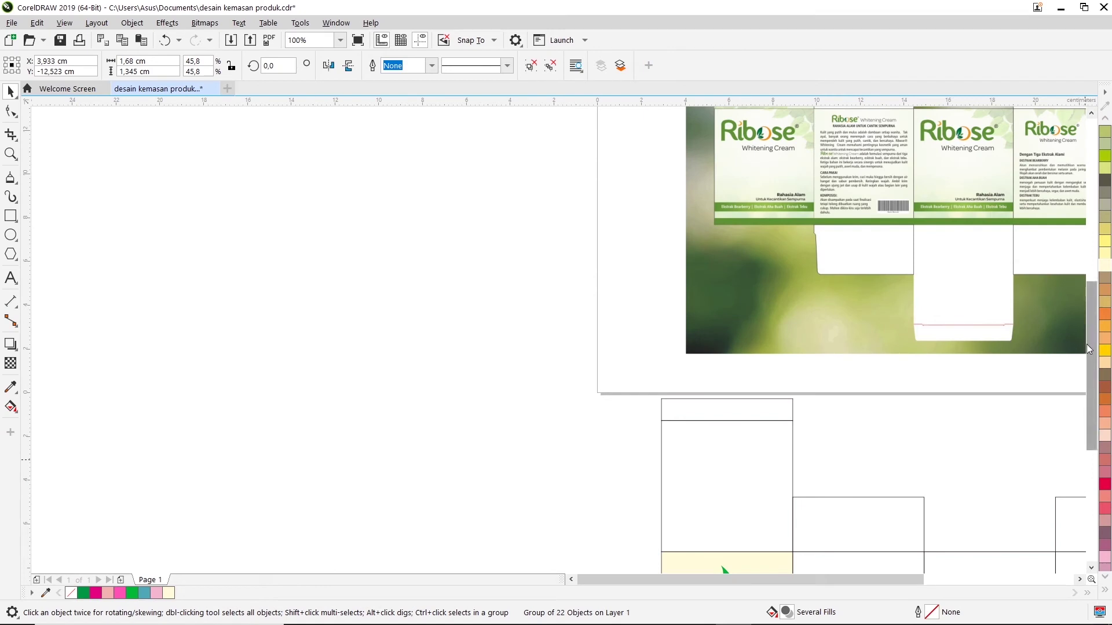
pyautogui.scroll(-1, 918, 315)
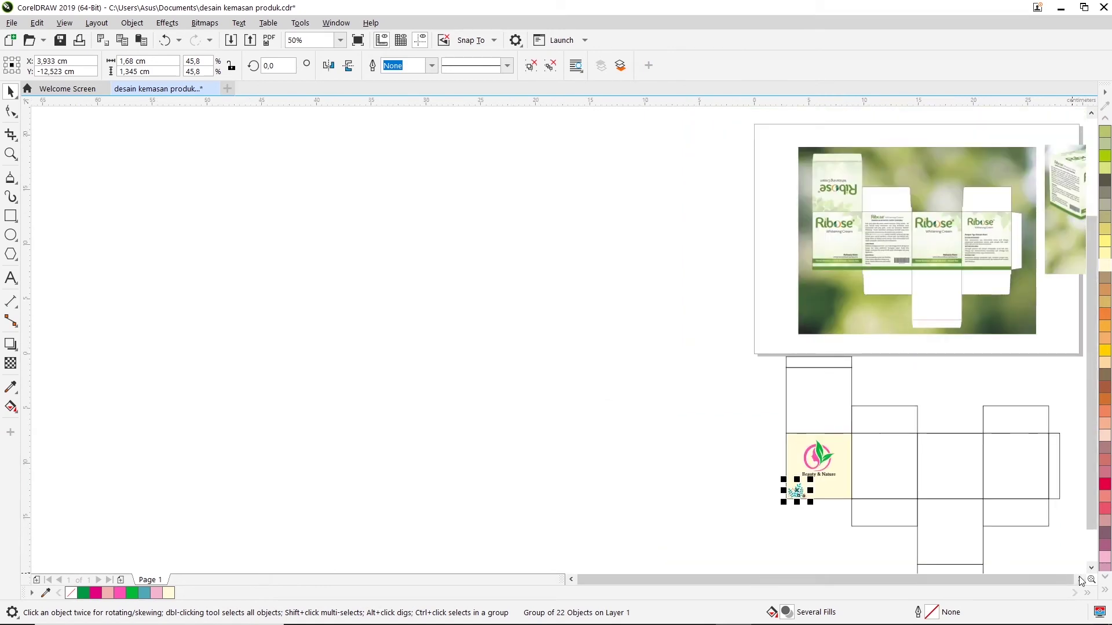
pyautogui.click(1076, 579)
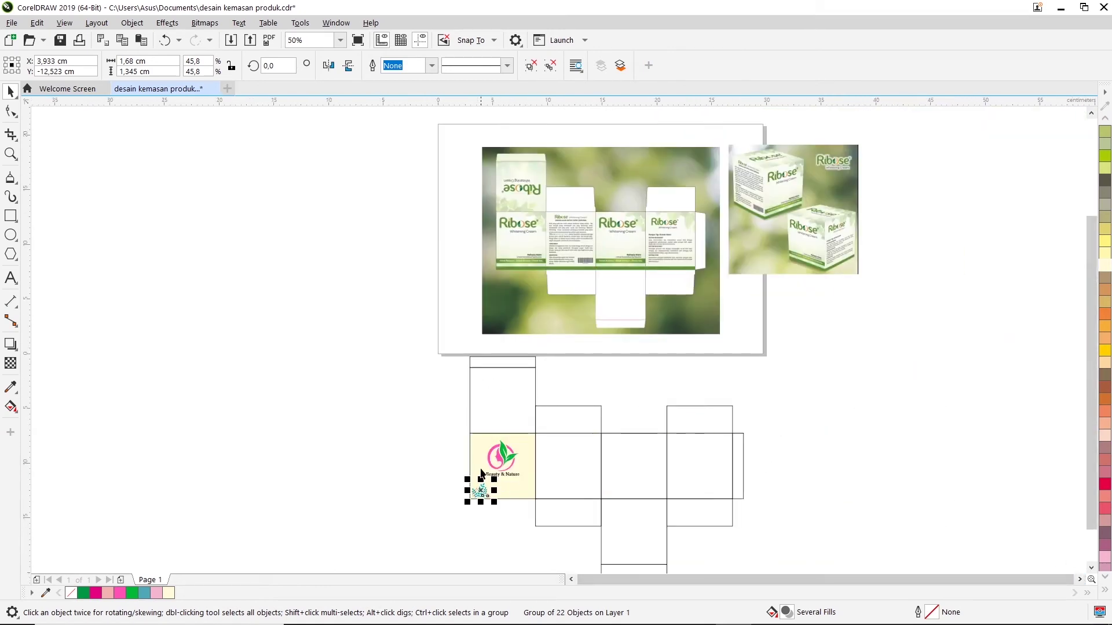
pyautogui.scroll(1, 481, 510)
pyautogui.scroll(1, 481, 518)
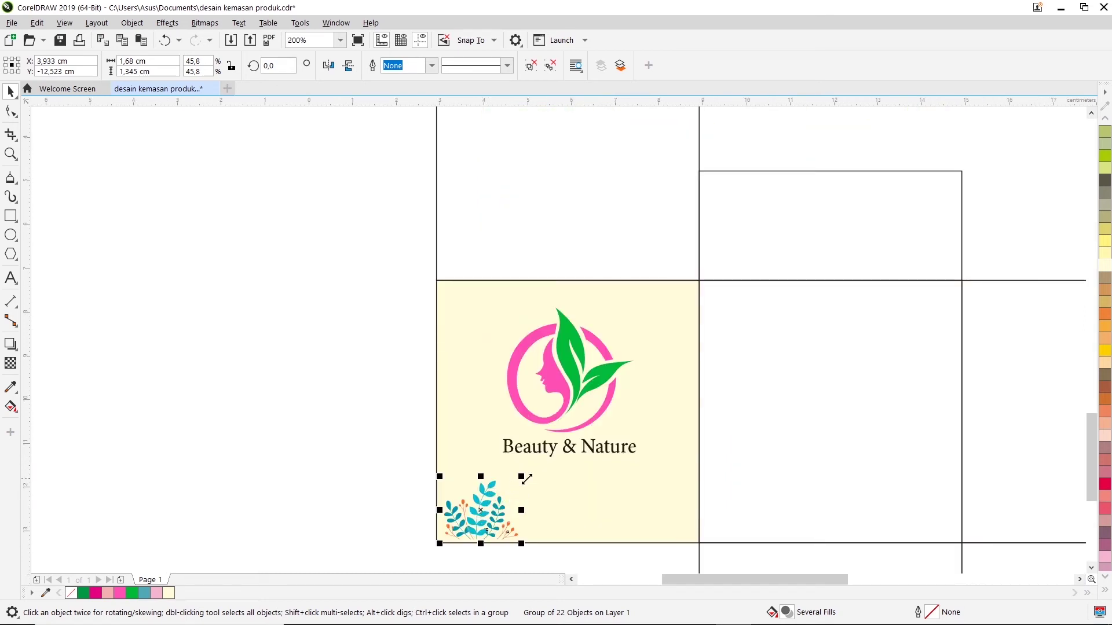
pyautogui.press('z')
pyautogui.moveTo(594, 556); pyautogui.dragTo(717, 544)
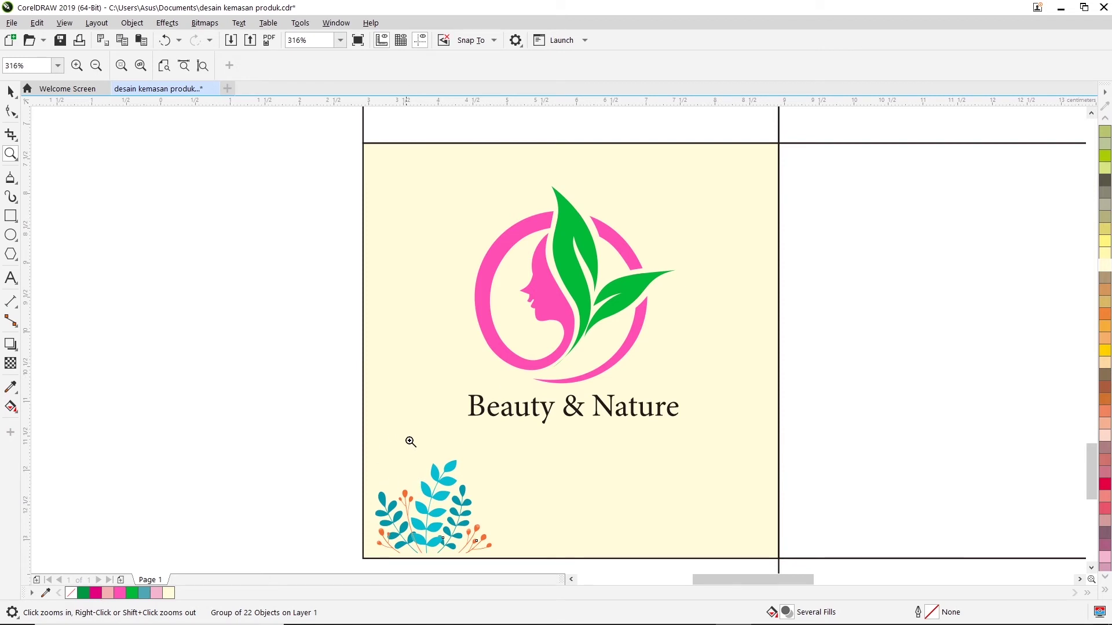
pyautogui.press('space')
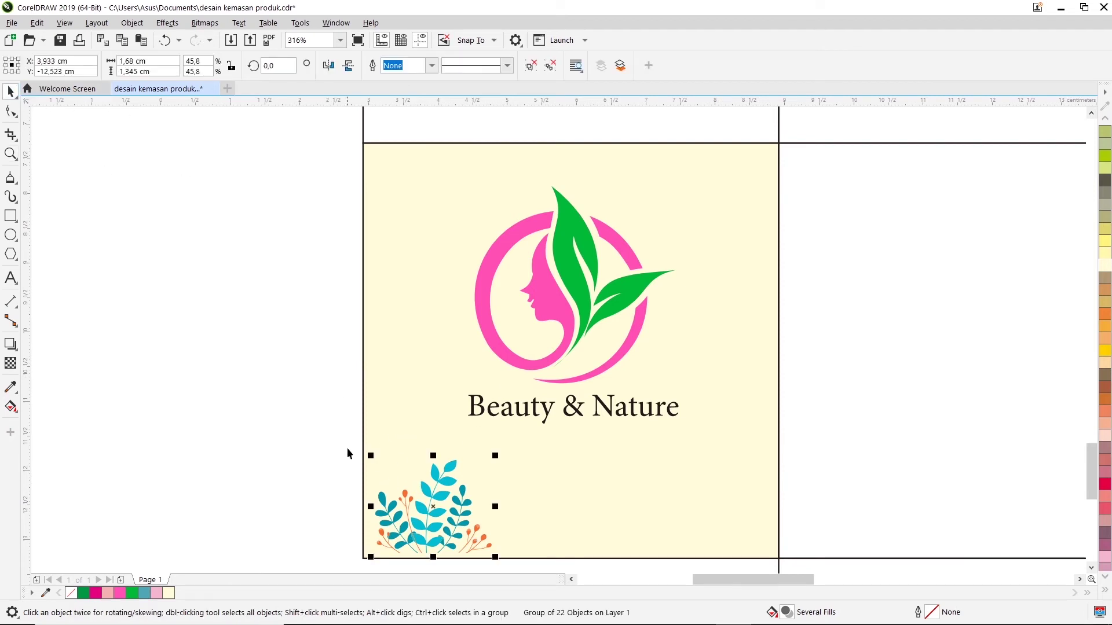
pyautogui.moveTo(434, 508); pyautogui.dragTo(429, 499)
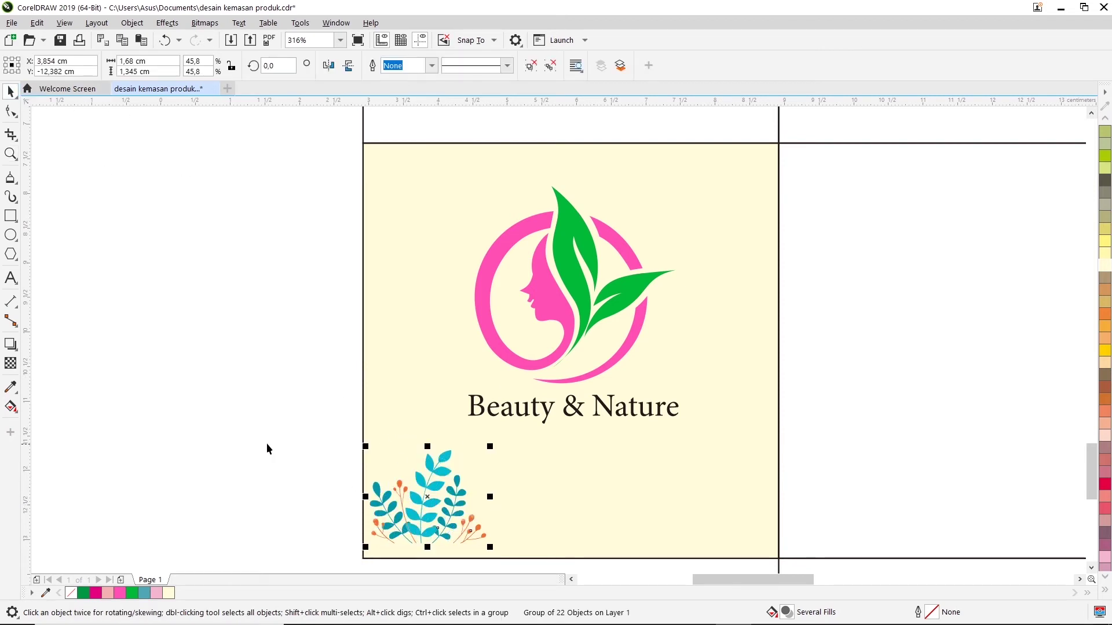
pyautogui.scroll(-5, 273, 446)
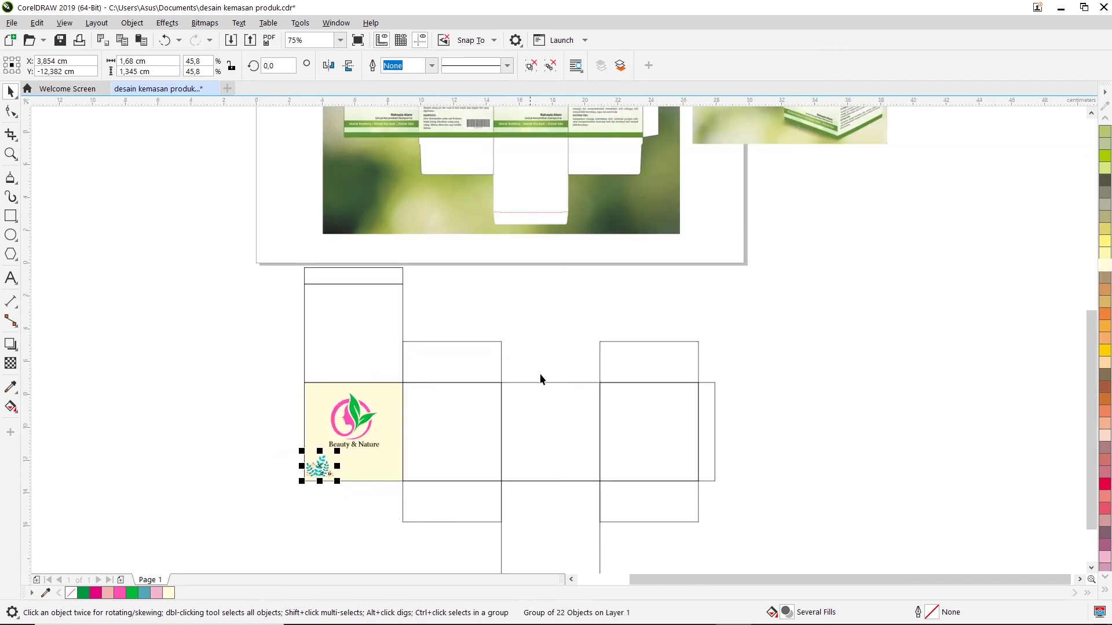
pyautogui.scroll(3, 1092, 347)
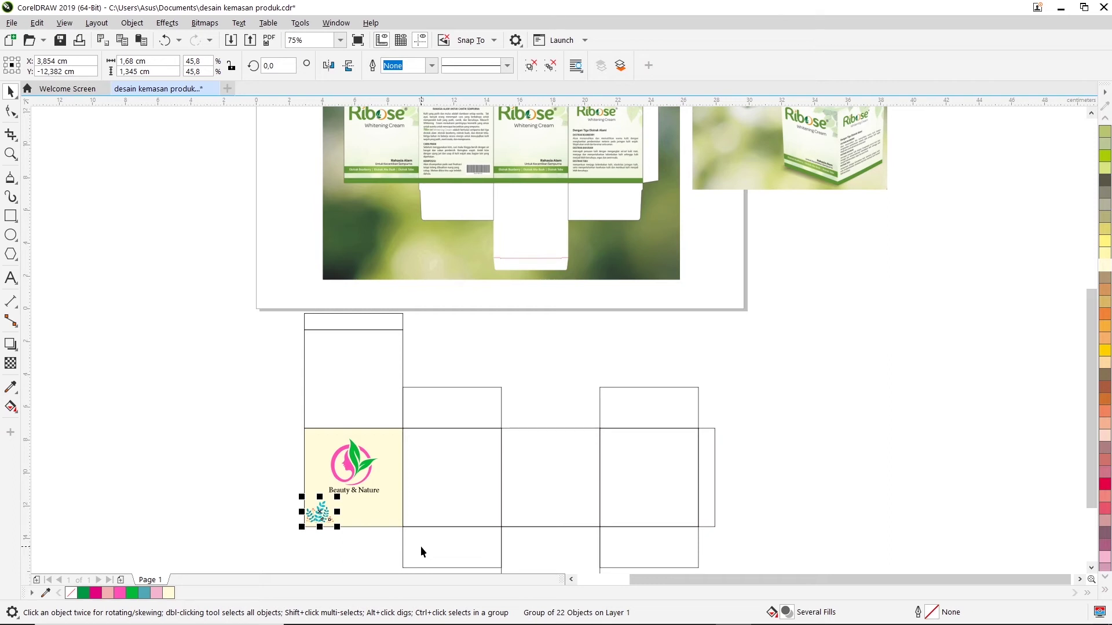
pyautogui.click(359, 552)
pyautogui.scroll(2, 302, 525)
pyautogui.scroll(2, 301, 526)
pyautogui.scroll(2, 301, 526)
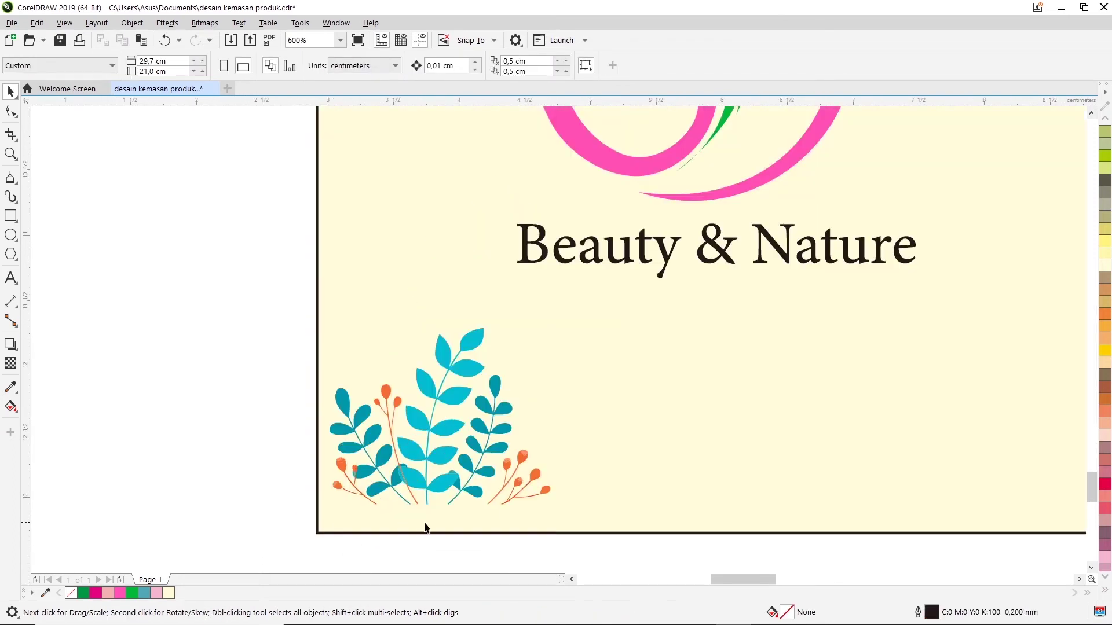
pyautogui.scroll(-2, 426, 524)
pyautogui.scroll(-2, 428, 522)
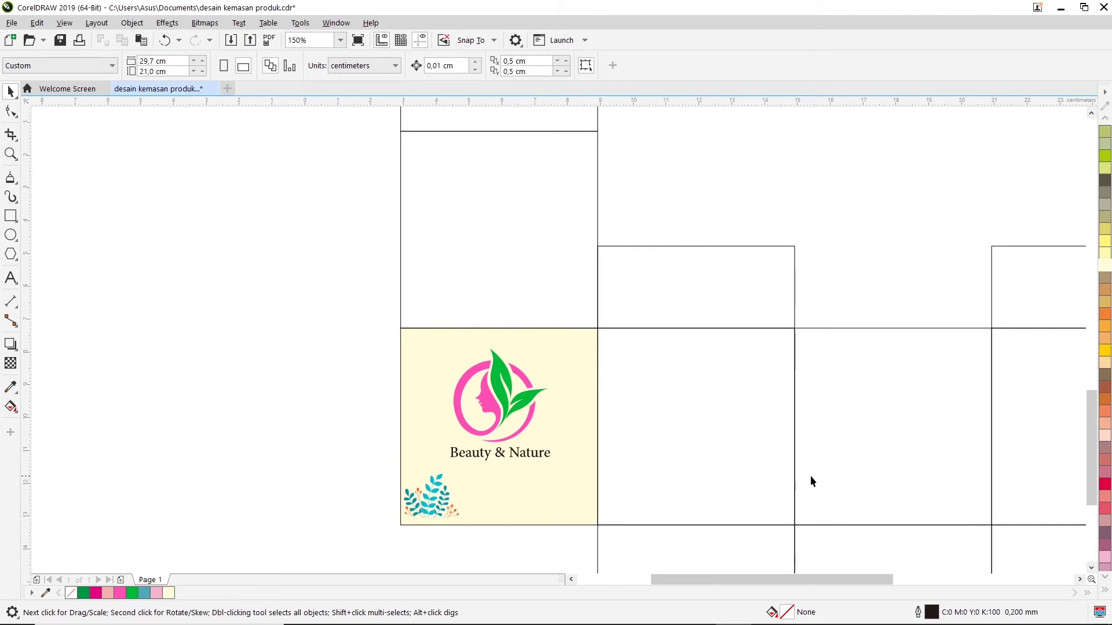
pyautogui.scroll(-2, 819, 481)
pyautogui.click(1080, 579)
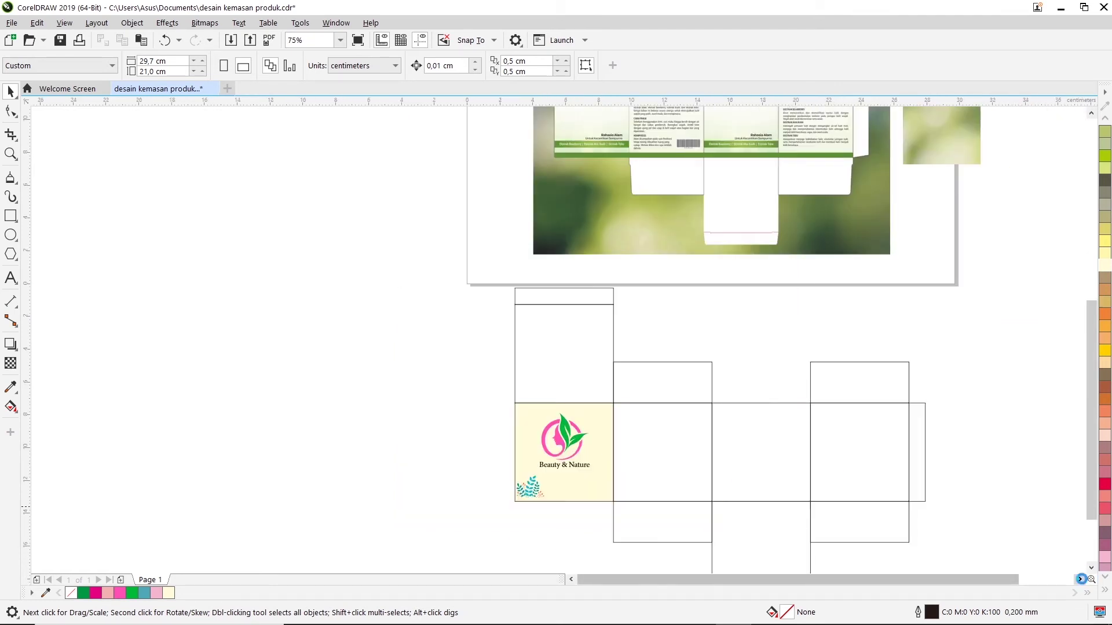
pyautogui.moveTo(1092, 337); pyautogui.dragTo(1092, 315)
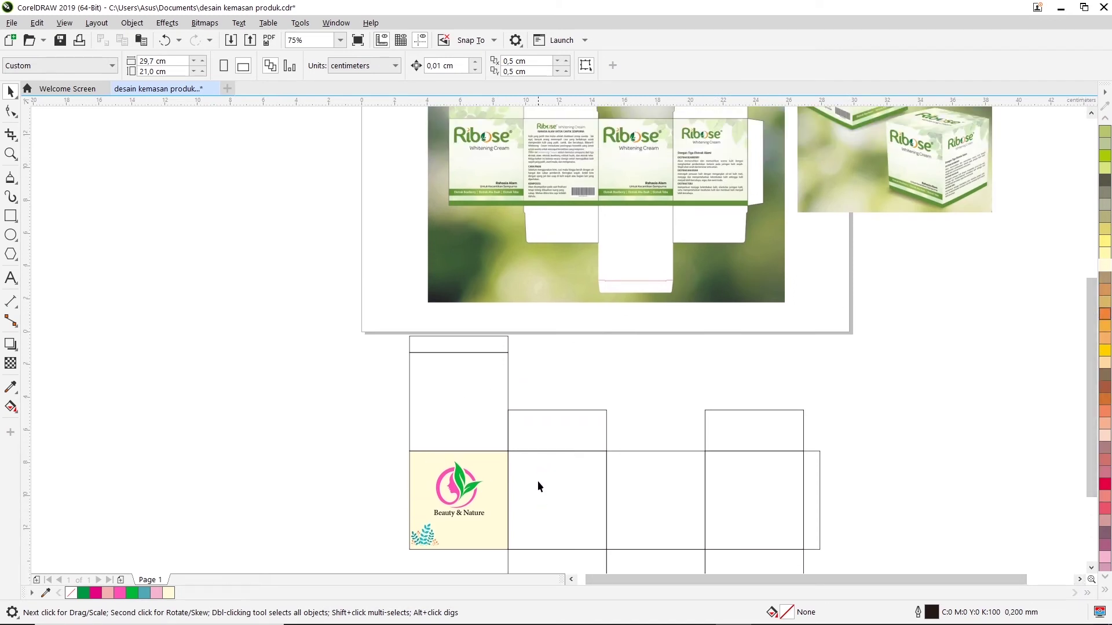
pyautogui.click(10, 215)
pyautogui.moveTo(514, 457); pyautogui.dragTo(600, 543)
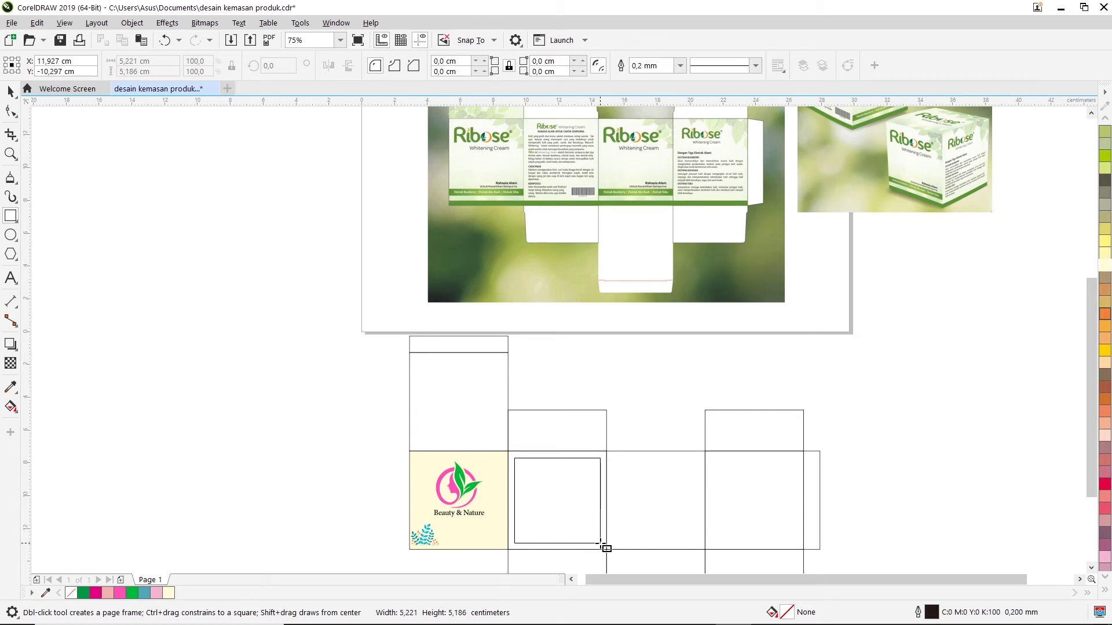
pyautogui.moveTo(601, 545); pyautogui.dragTo(605, 544)
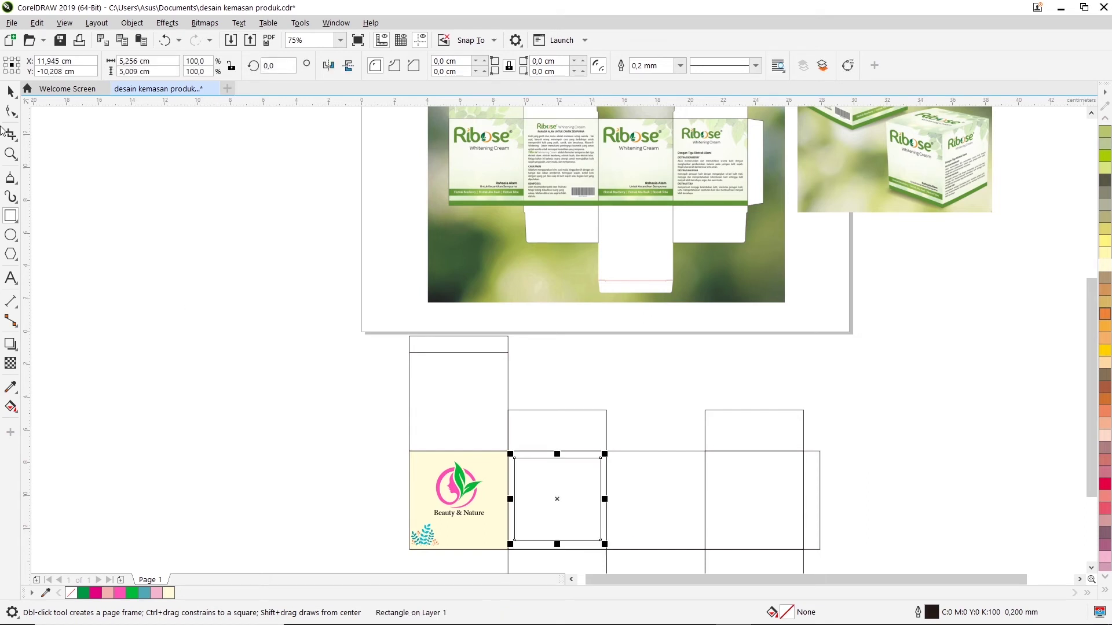
pyautogui.click(8, 90)
pyautogui.click(116, 186)
pyautogui.click(550, 481)
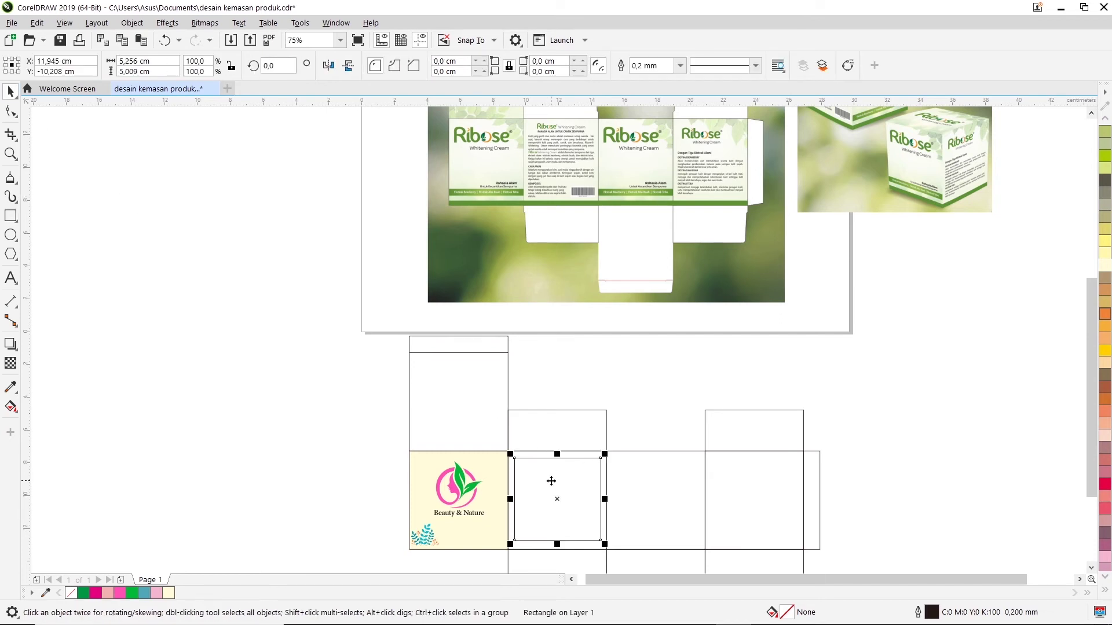
pyautogui.scroll(2, 550, 480)
pyautogui.scroll(-2, 579, 457)
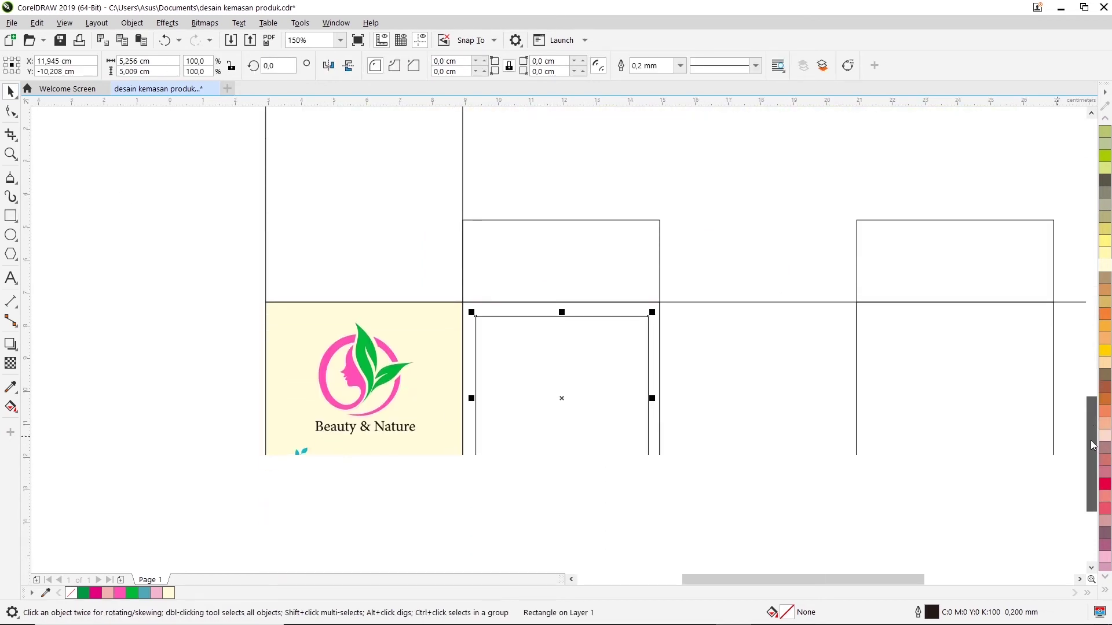
pyautogui.scroll(2, 625, 422)
pyautogui.moveTo(500, 374); pyautogui.dragTo(499, 386)
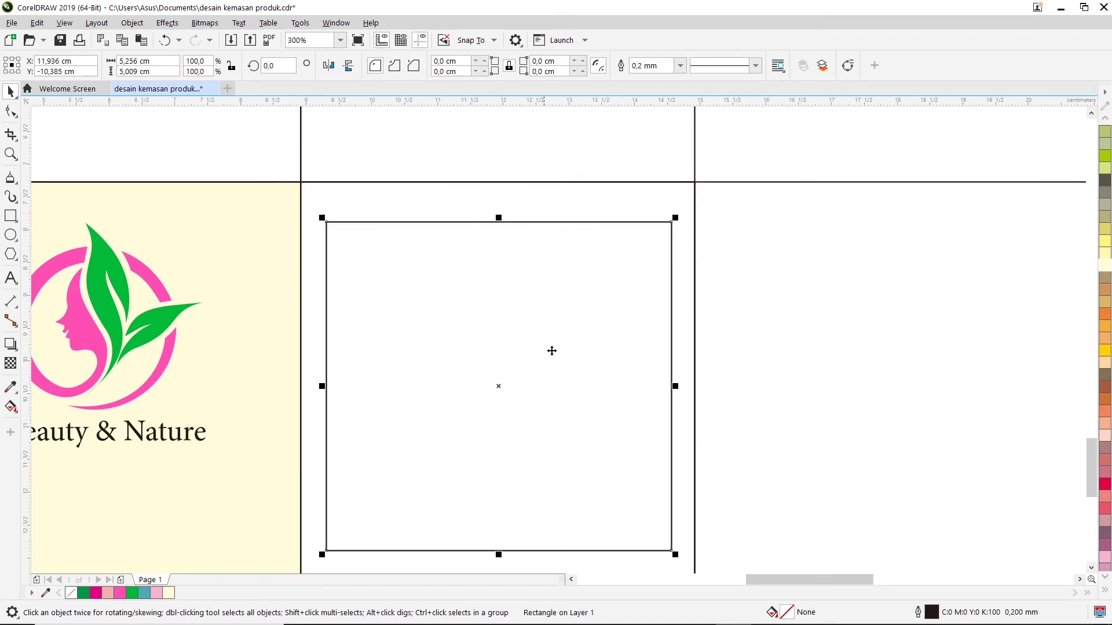
pyautogui.click(10, 278)
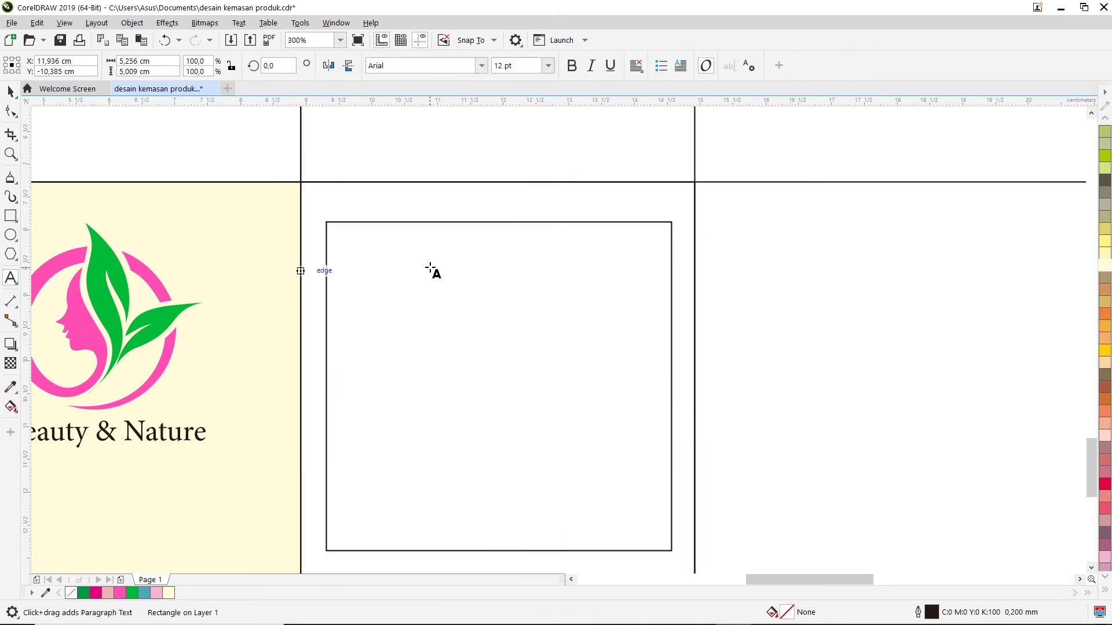
pyautogui.hotkey('ctrl', 'space')
pyautogui.press('Delete')
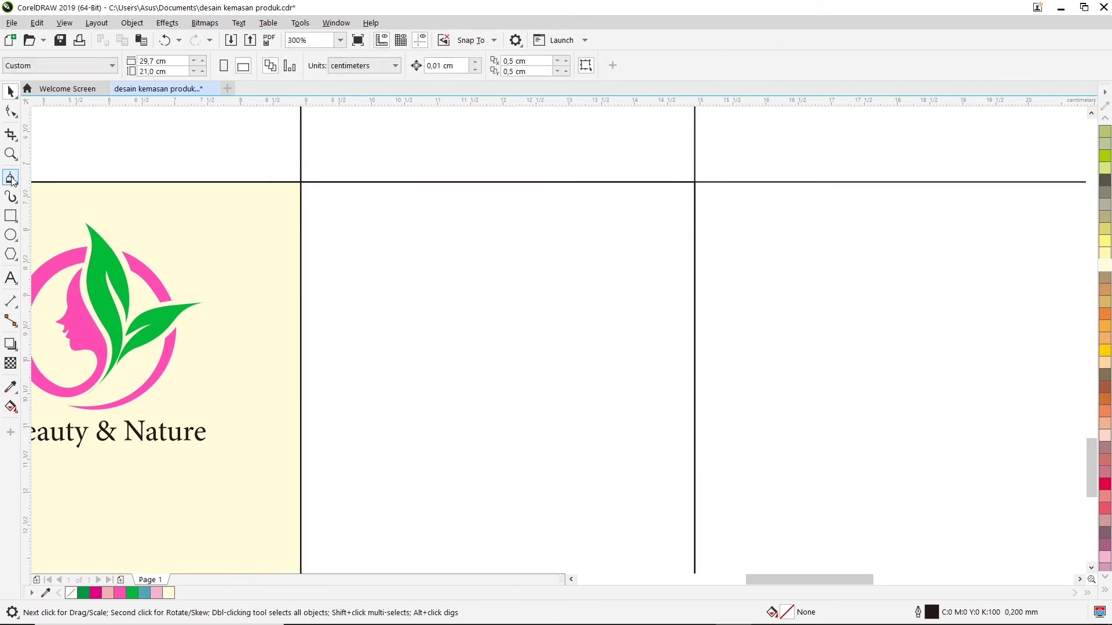
pyautogui.click(13, 279)
pyautogui.click(366, 255)
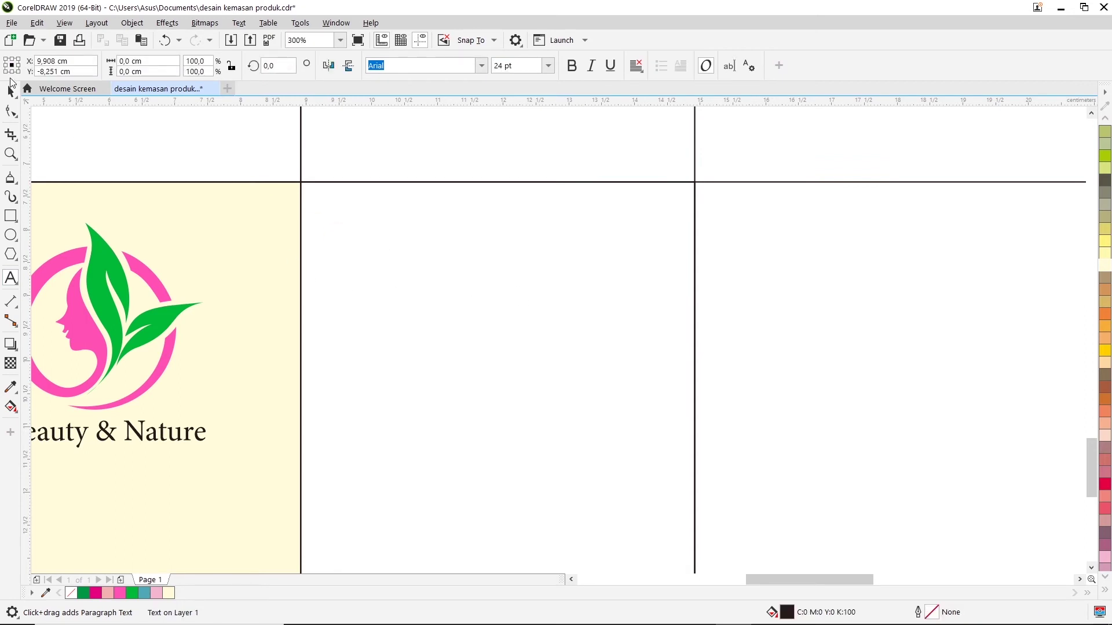
pyautogui.scroll(-2, 379, 318)
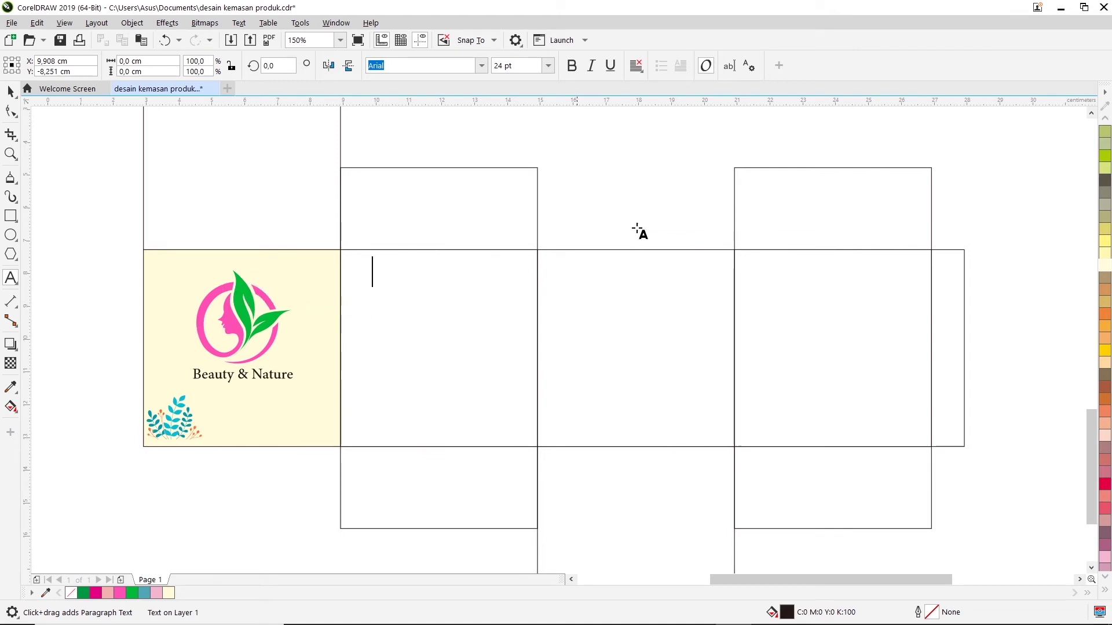
pyautogui.scroll(-2, 499, 241)
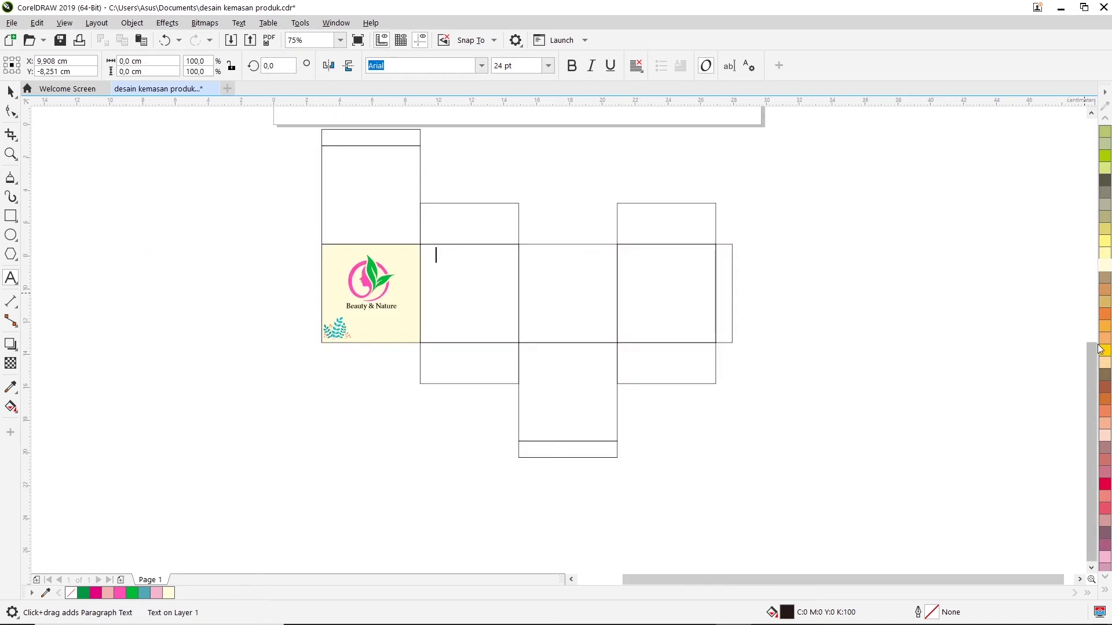
pyautogui.moveTo(1092, 348); pyautogui.dragTo(1098, 201)
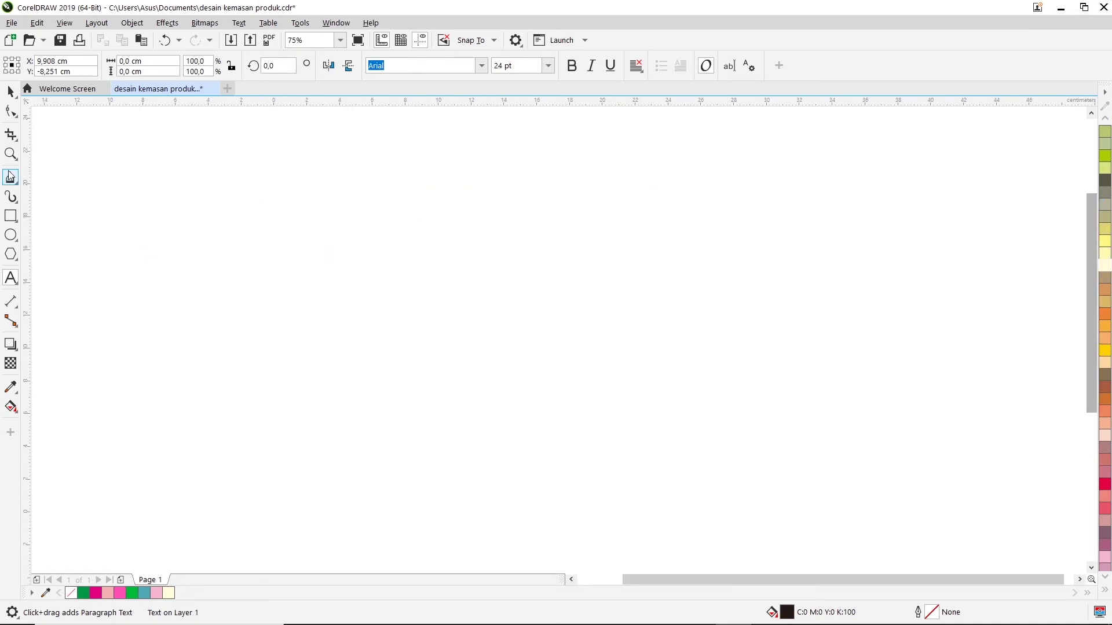
pyautogui.click(10, 153)
pyautogui.rightClick(521, 348)
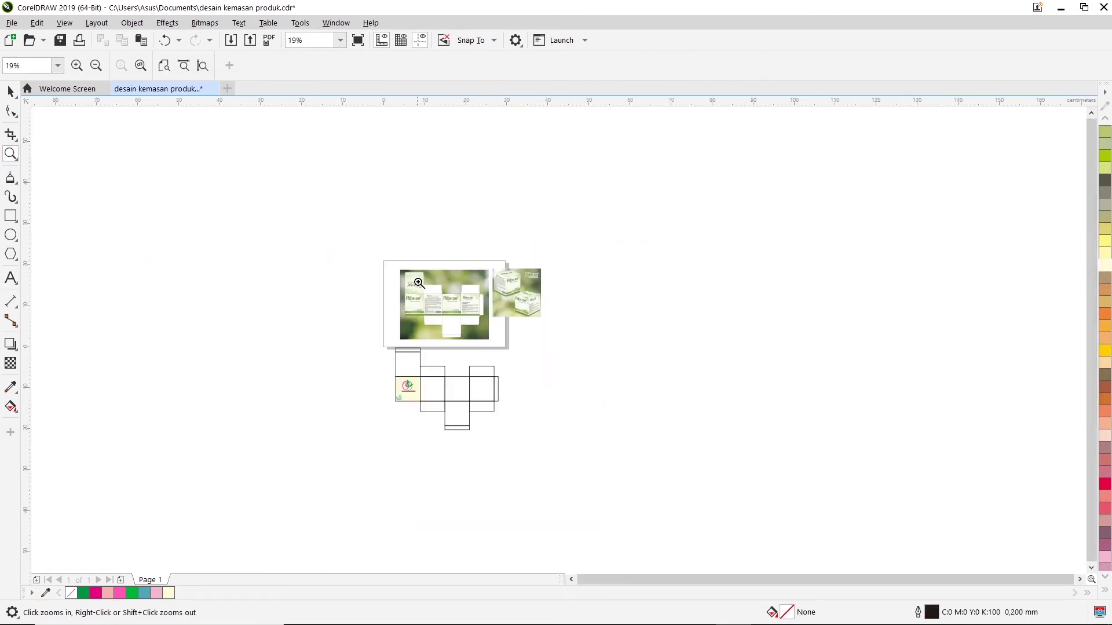
pyautogui.moveTo(445, 318); pyautogui.dragTo(451, 320)
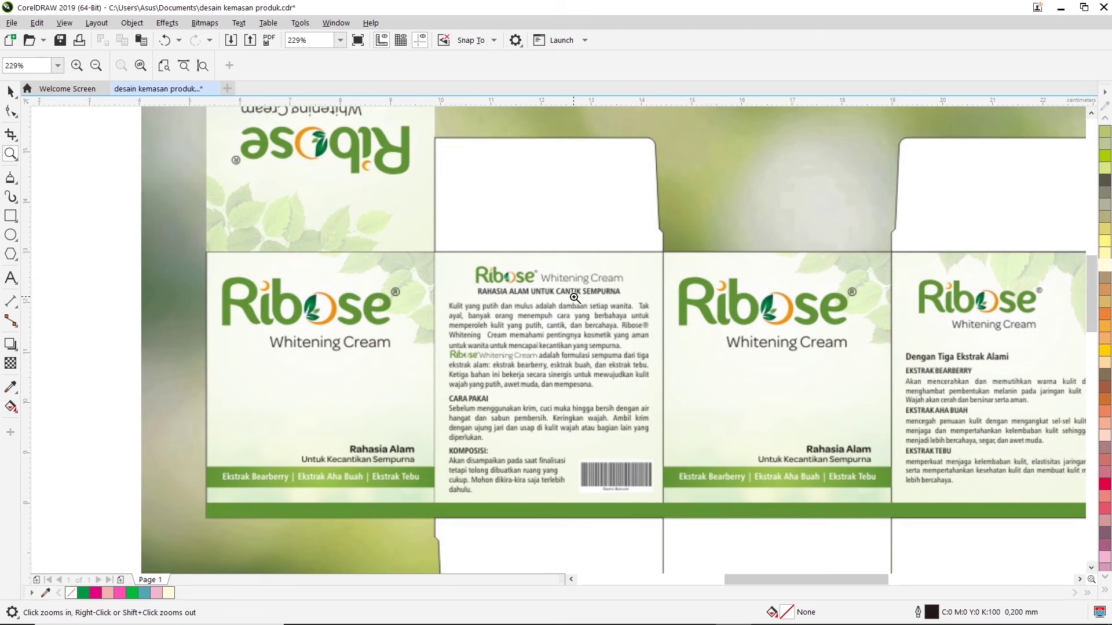
pyautogui.rightClick(473, 482)
pyautogui.rightClick(633, 541)
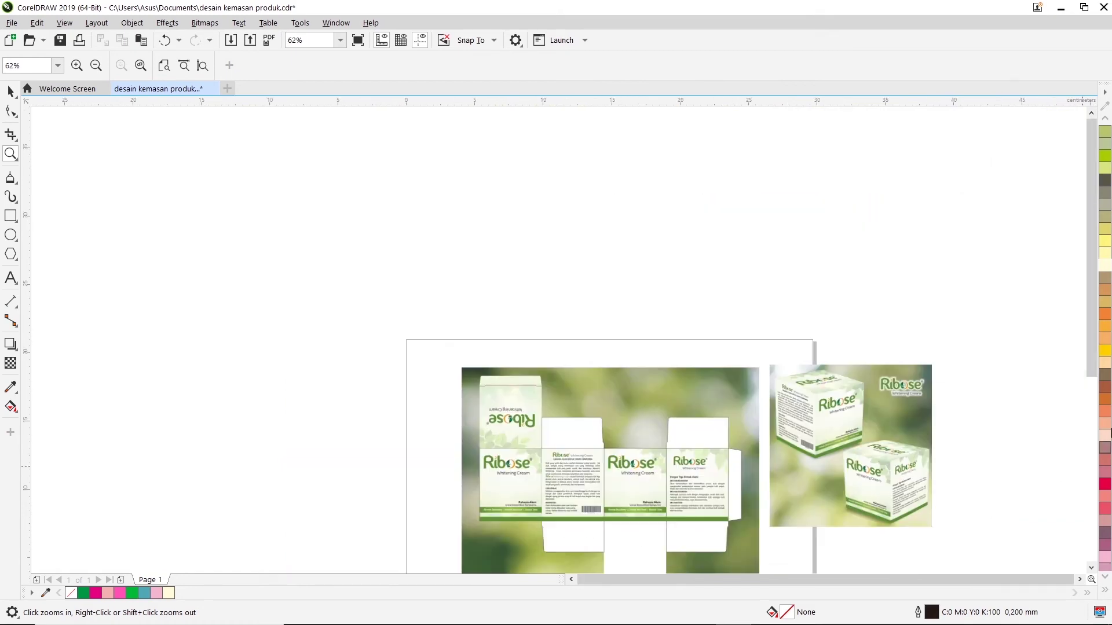
pyautogui.scroll(-4, 624, 493)
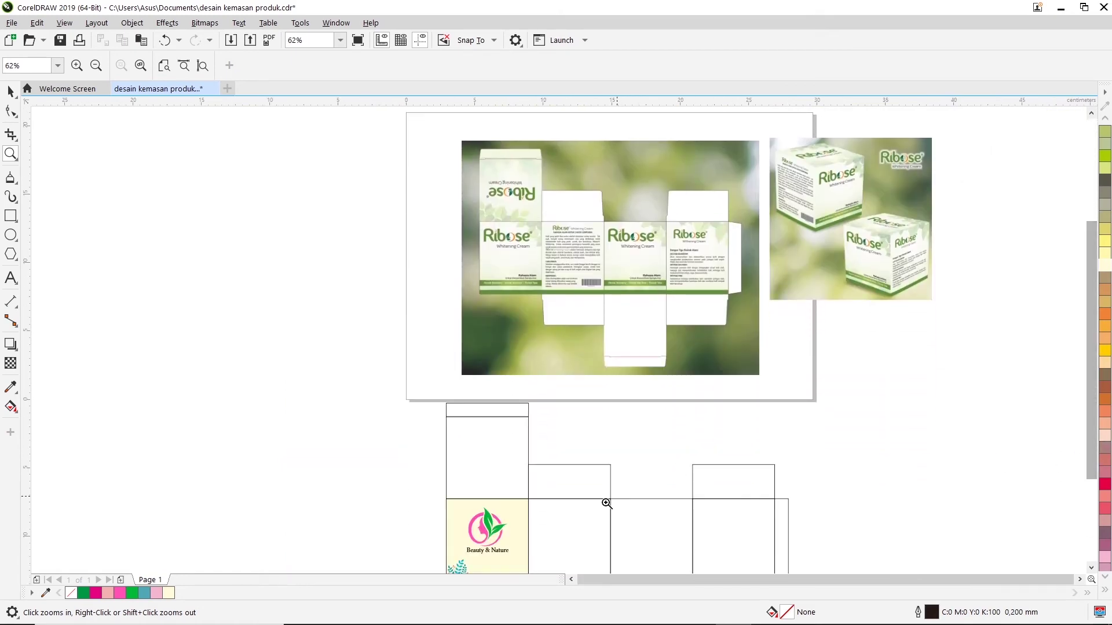
pyautogui.scroll(-2, 624, 492)
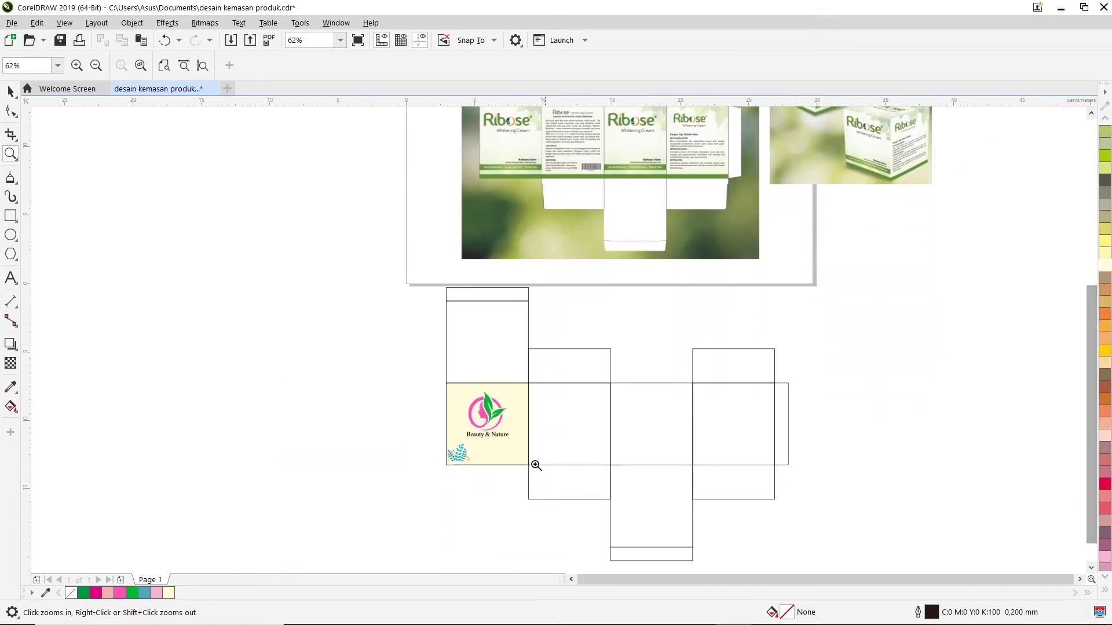
pyautogui.moveTo(434, 380); pyautogui.dragTo(790, 469)
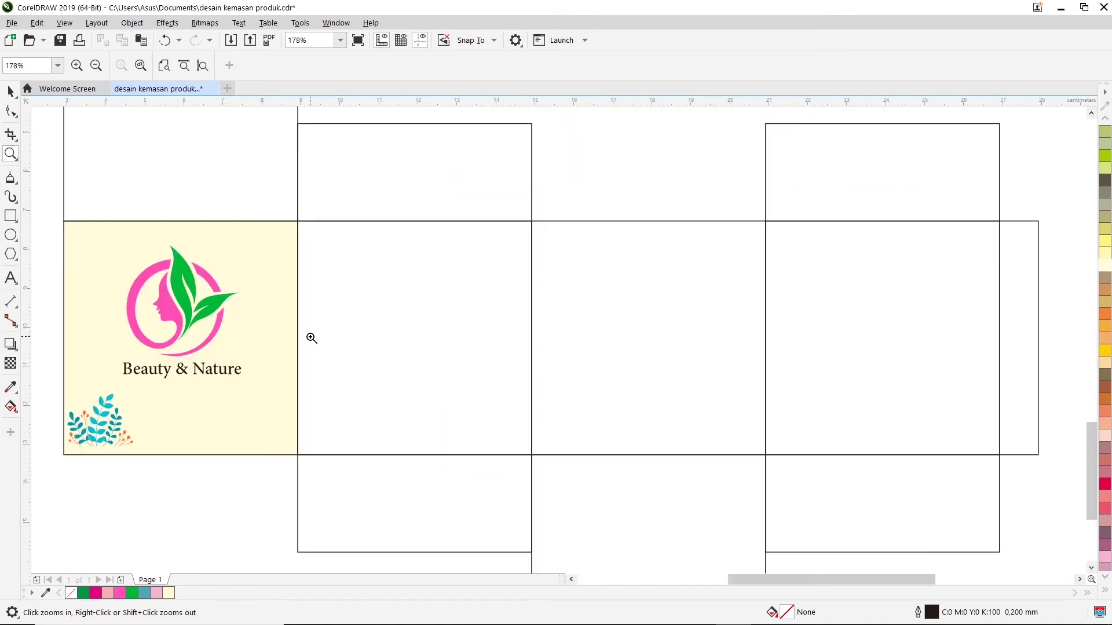
pyautogui.click(10, 91)
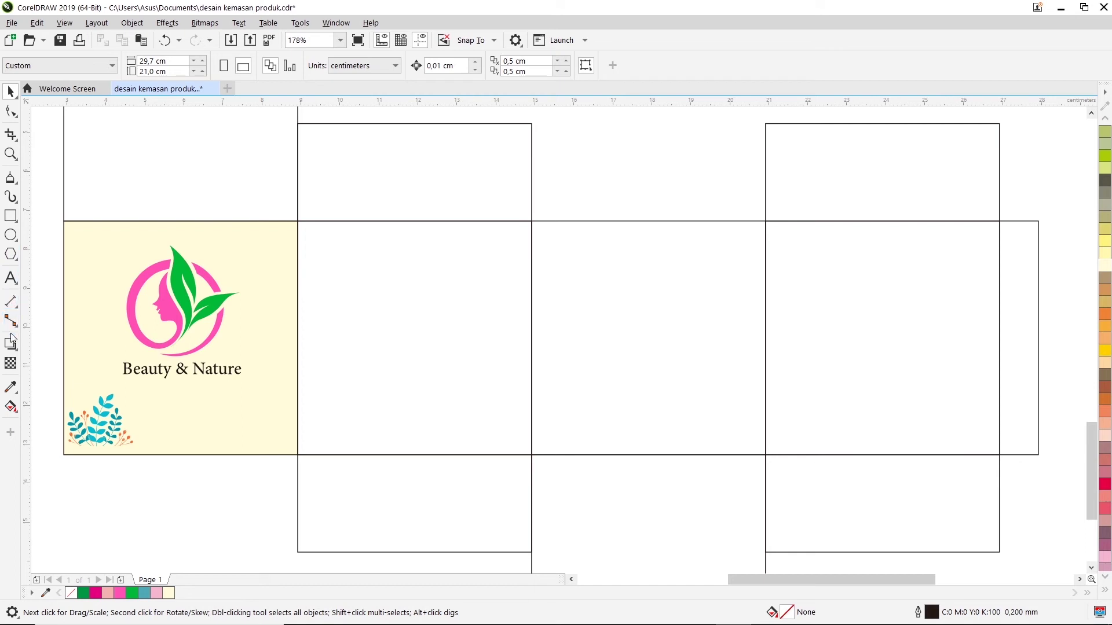
# Eyedrop the front panel's Pale Yellow and apply it to the remaining side panels and top panel
pyautogui.click(14, 386)
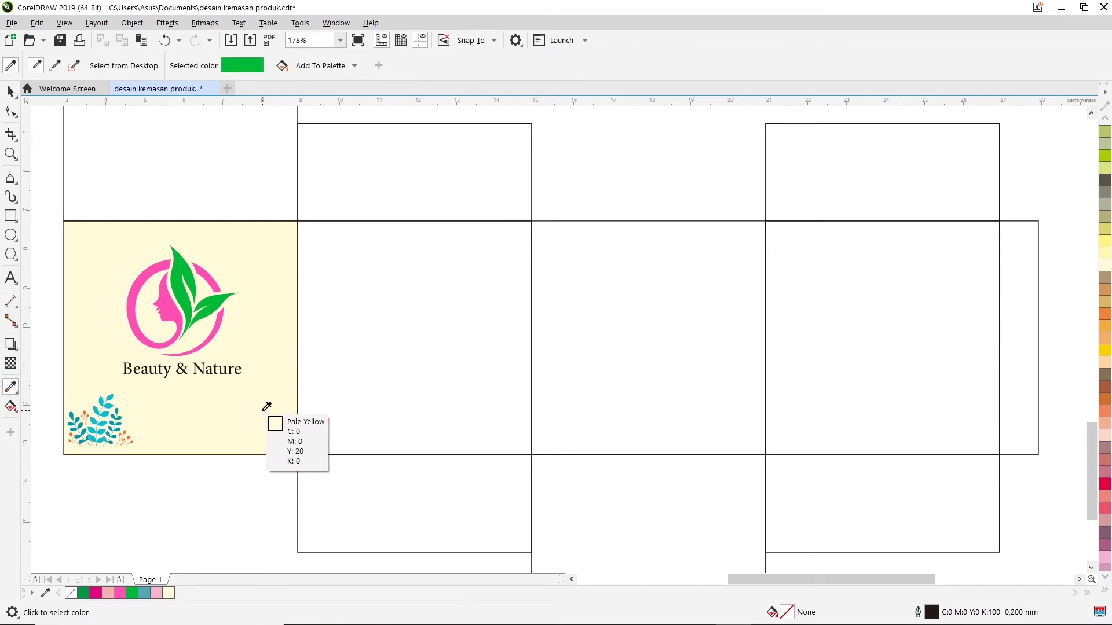
pyautogui.click(267, 406)
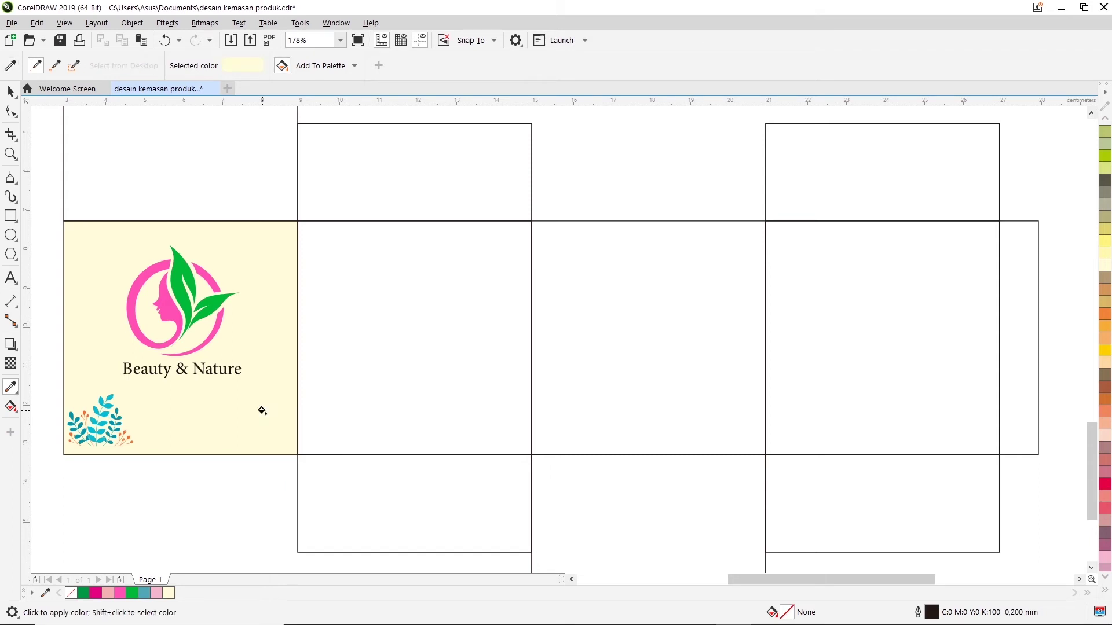
pyautogui.click(398, 375)
pyautogui.click(631, 367)
pyautogui.click(825, 337)
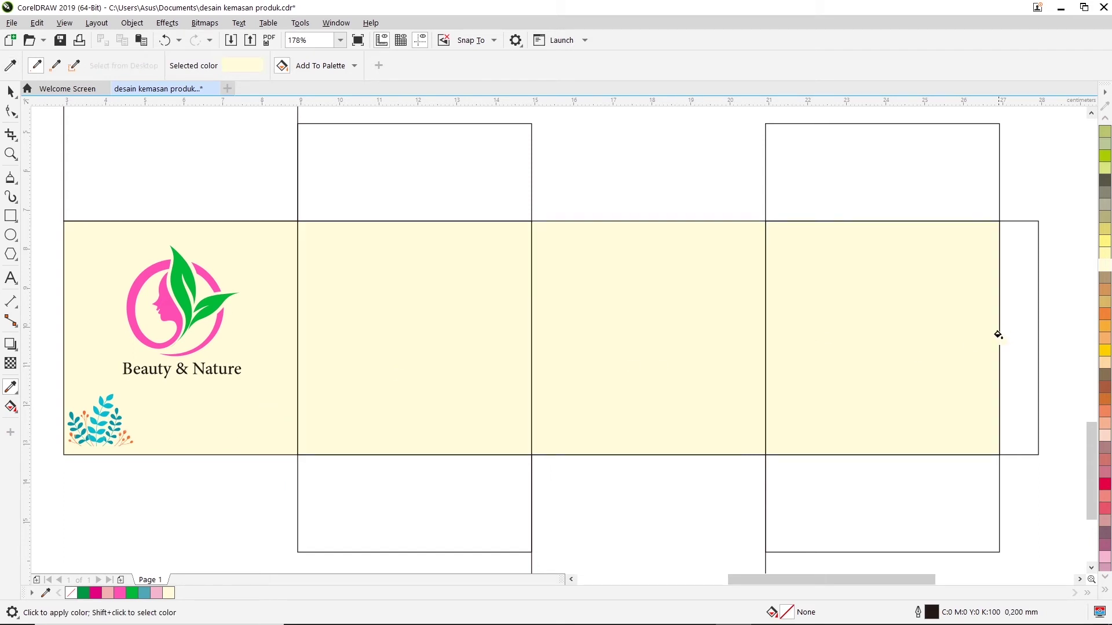
pyautogui.scroll(-5, 1004, 327)
pyautogui.click(1079, 579)
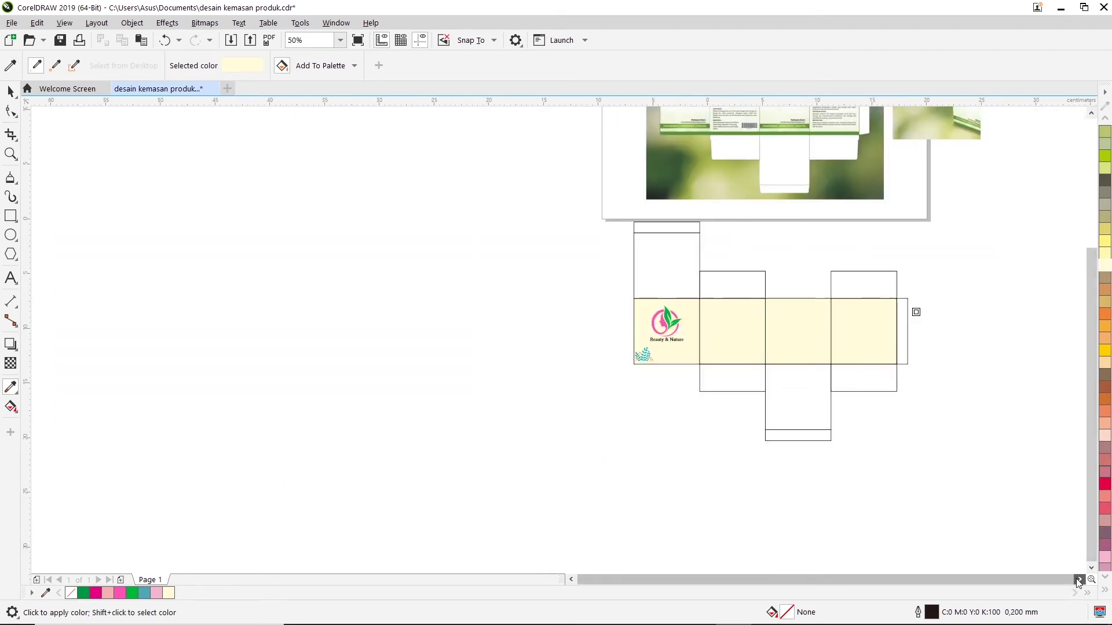
pyautogui.click(1090, 113)
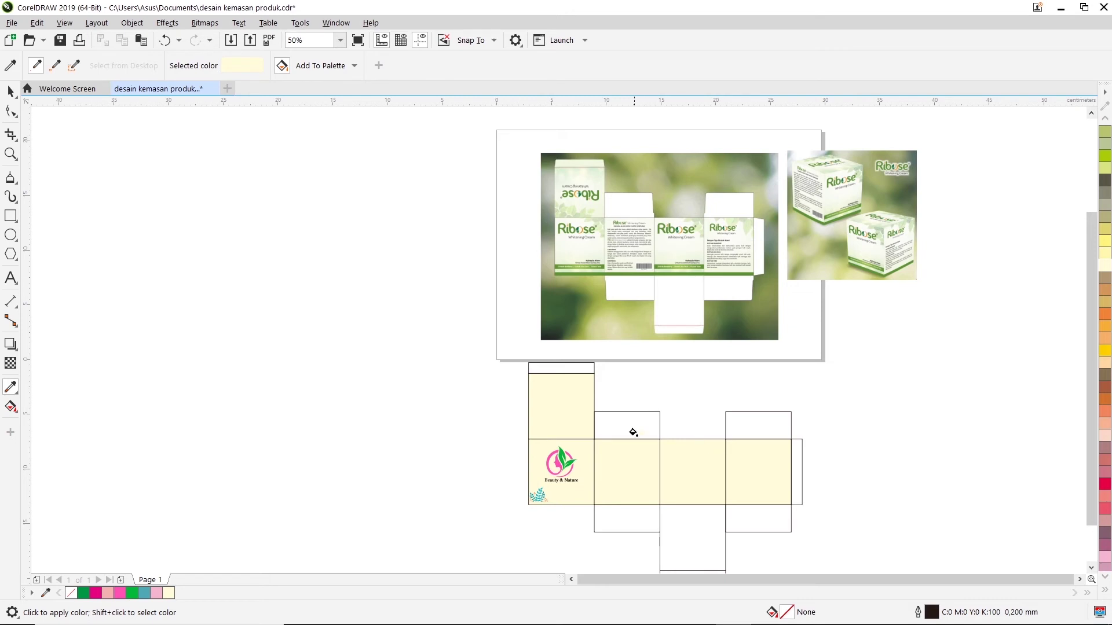
pyautogui.scroll(2, 579, 476)
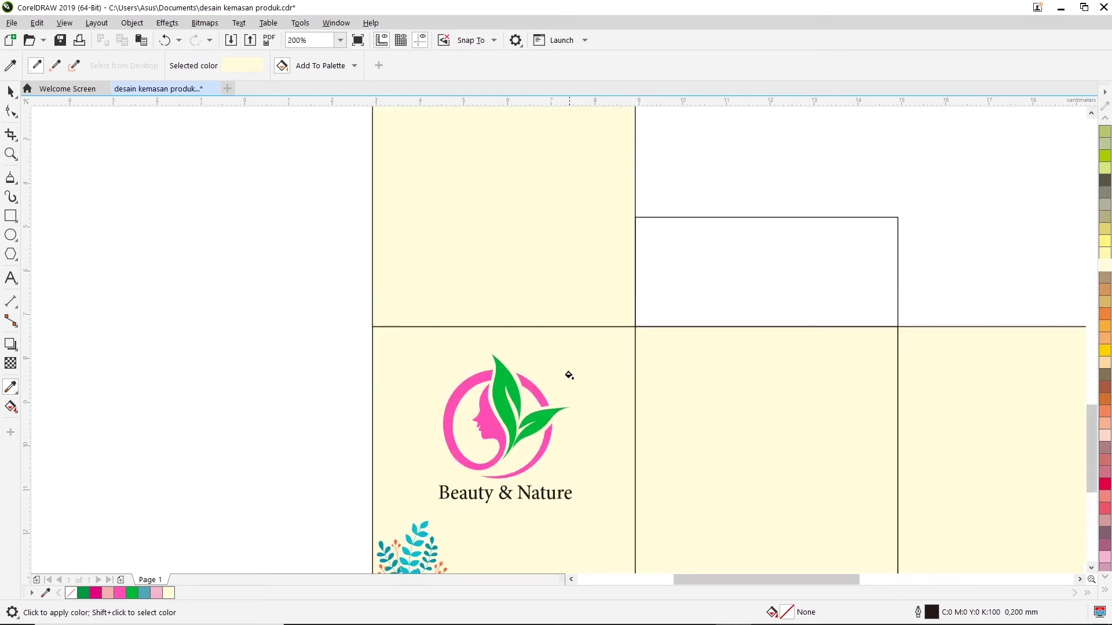
pyautogui.scroll(-1, 568, 384)
pyautogui.scroll(1, 486, 476)
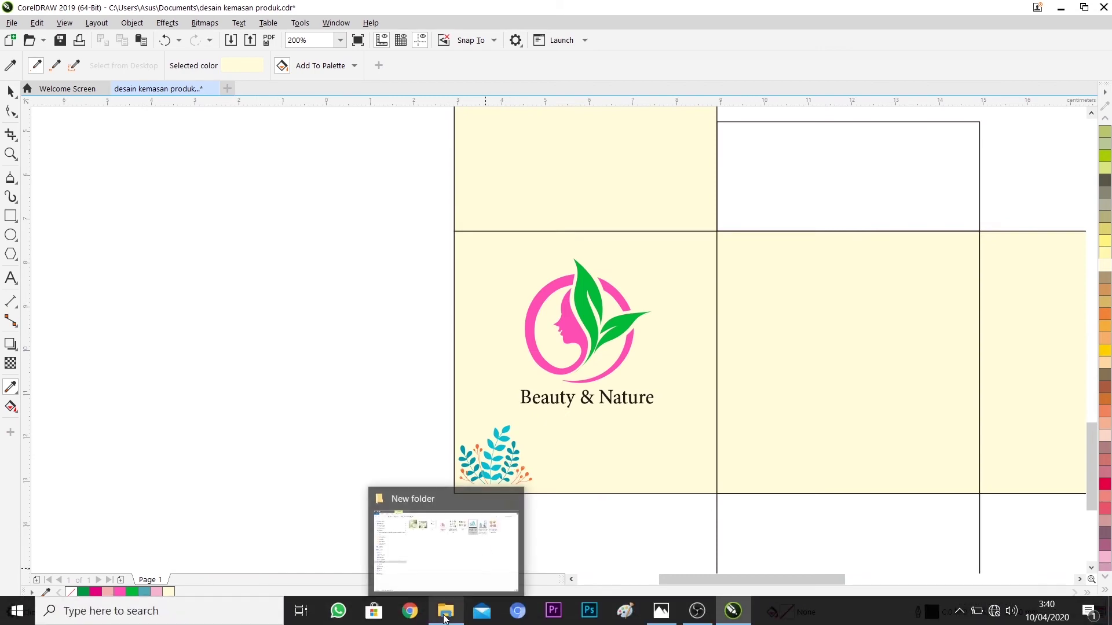
# Open kemasan's New folder in extra-large icons and drag the 2401- leaf image toward CorelDRAW
pyautogui.click(444, 616)
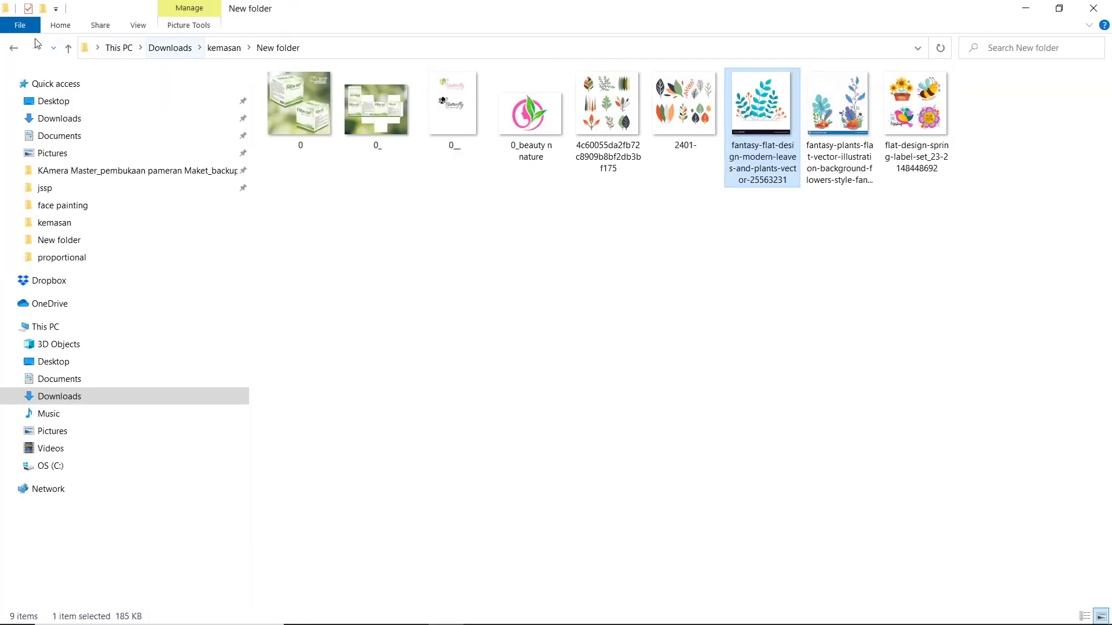
pyautogui.click(13, 48)
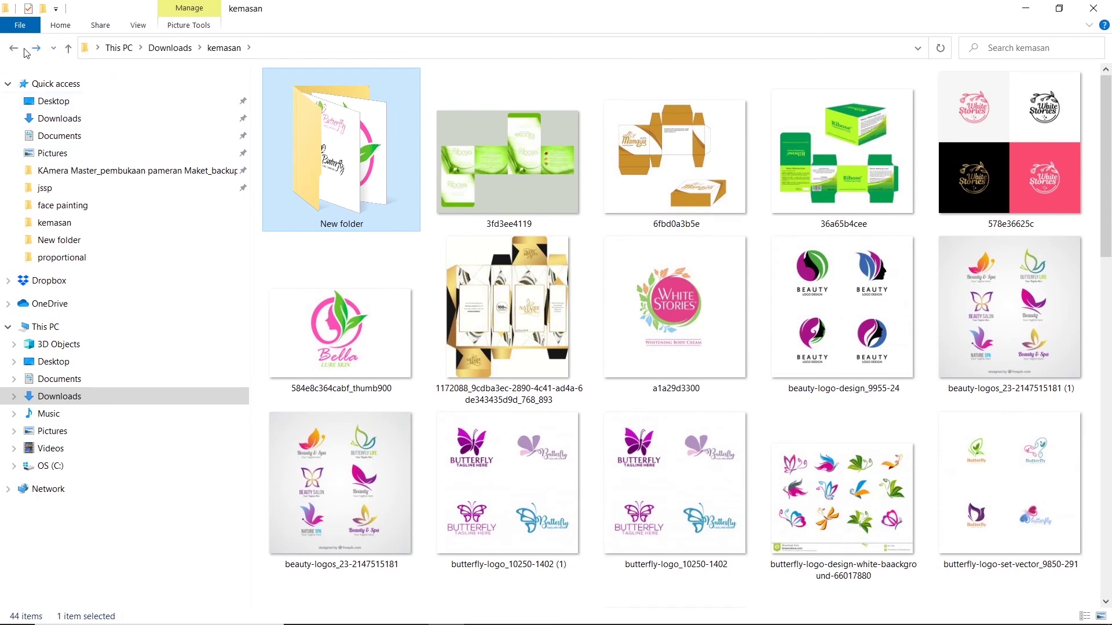
pyautogui.doubleClick(351, 174)
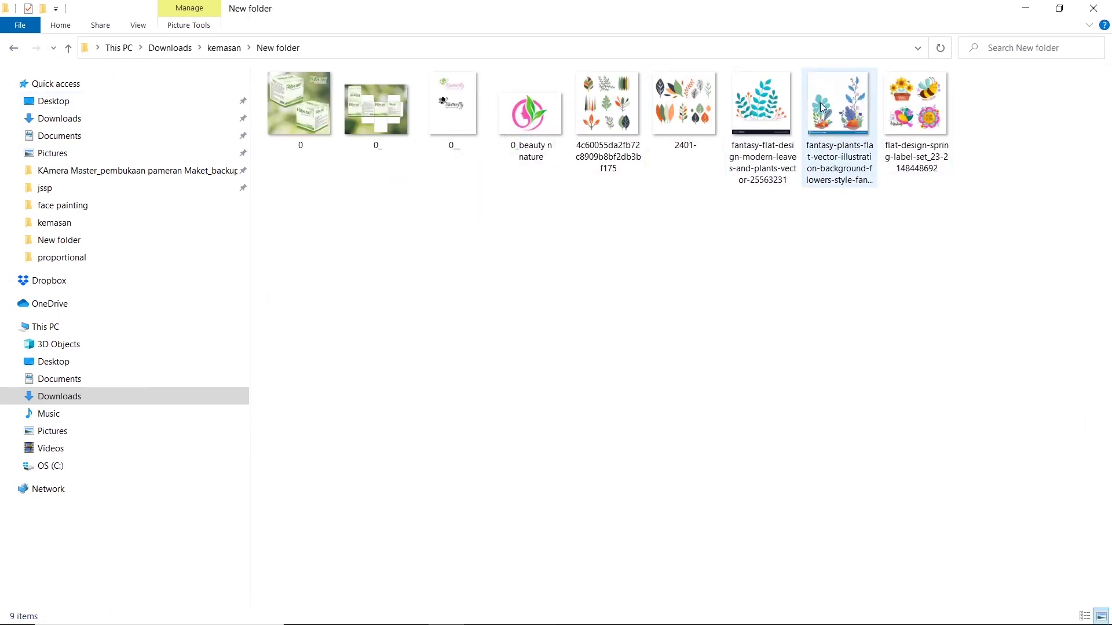
pyautogui.rightClick(684, 238)
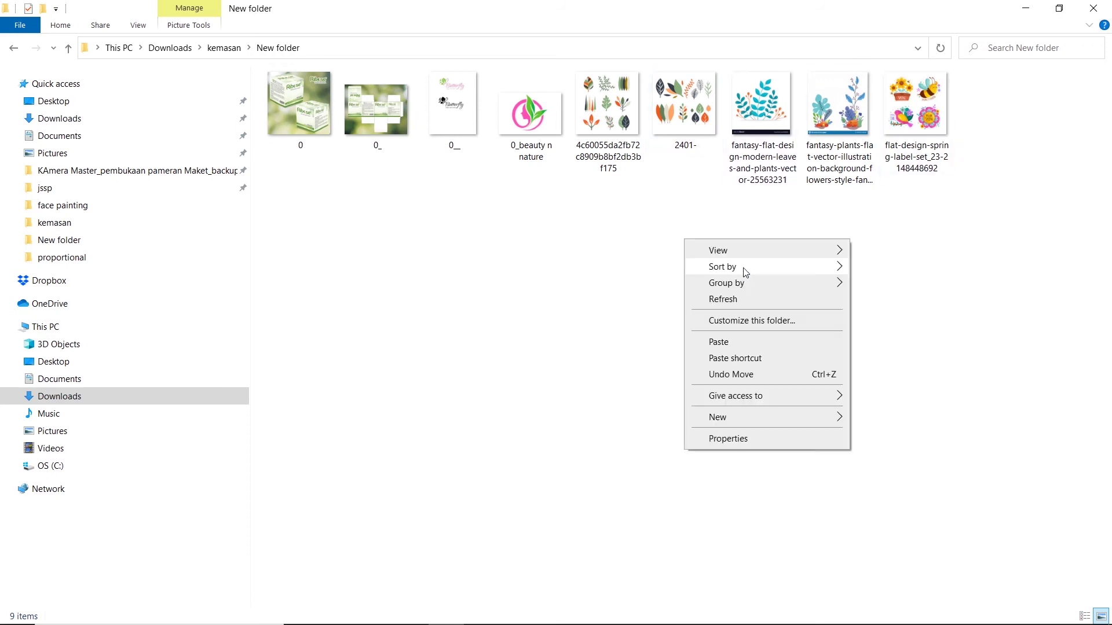
pyautogui.moveTo(718, 250)
pyautogui.click(891, 246)
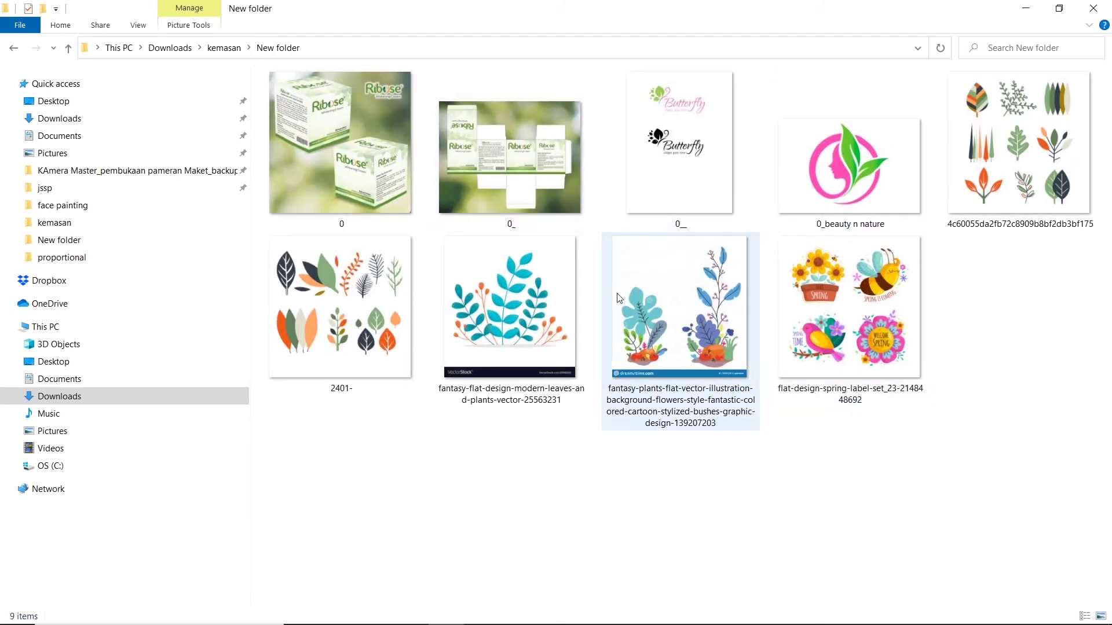
pyautogui.click(365, 307)
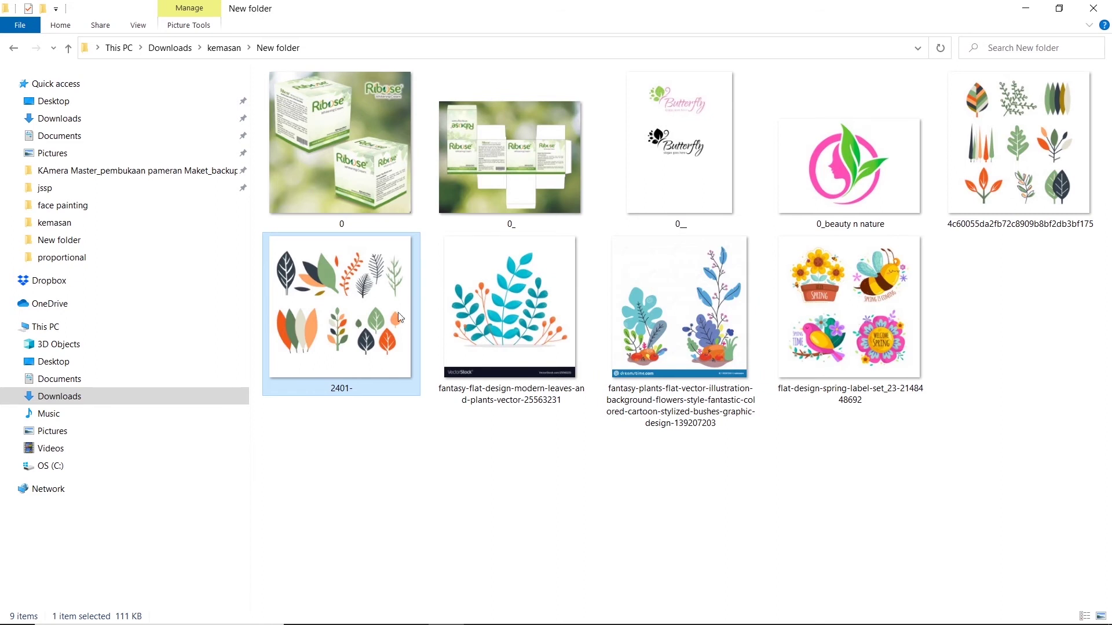
pyautogui.moveTo(340, 312)
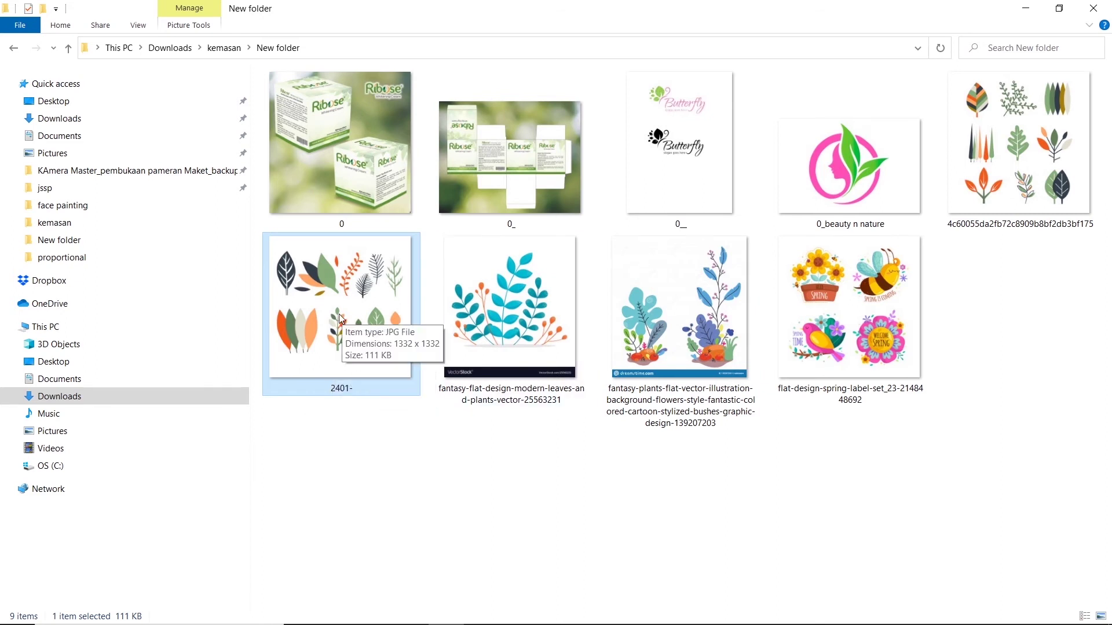
pyautogui.moveTo(321, 276); pyautogui.dragTo(750, 599)
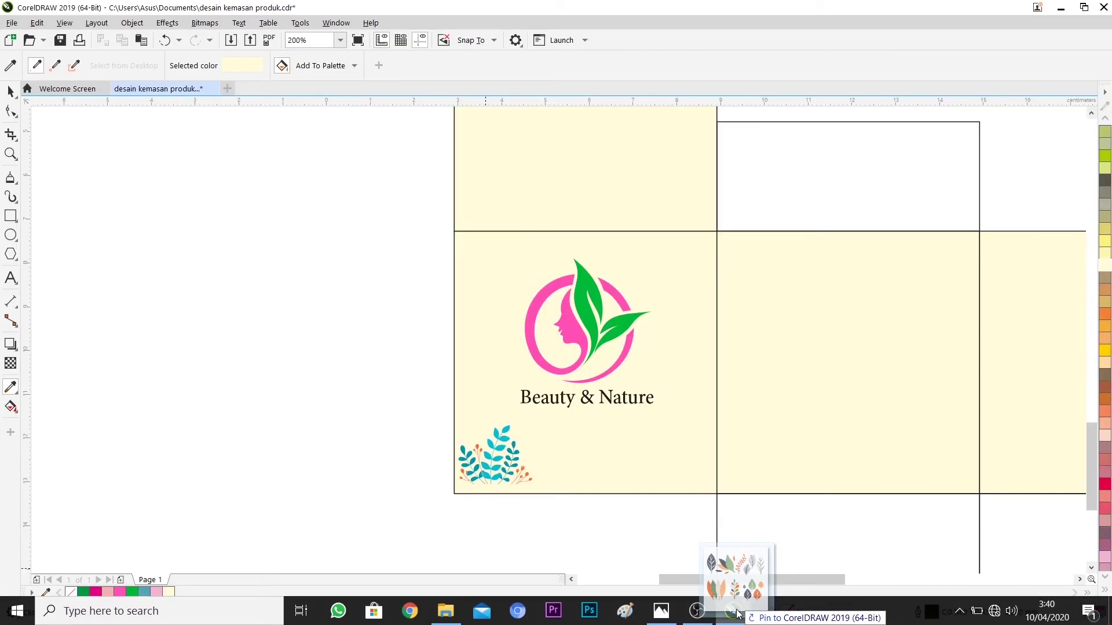
# Drop the 2401- leaf bitmap onto the canvas in the empty area left of the dieline
pyautogui.moveTo(750, 599); pyautogui.dragTo(267, 288)
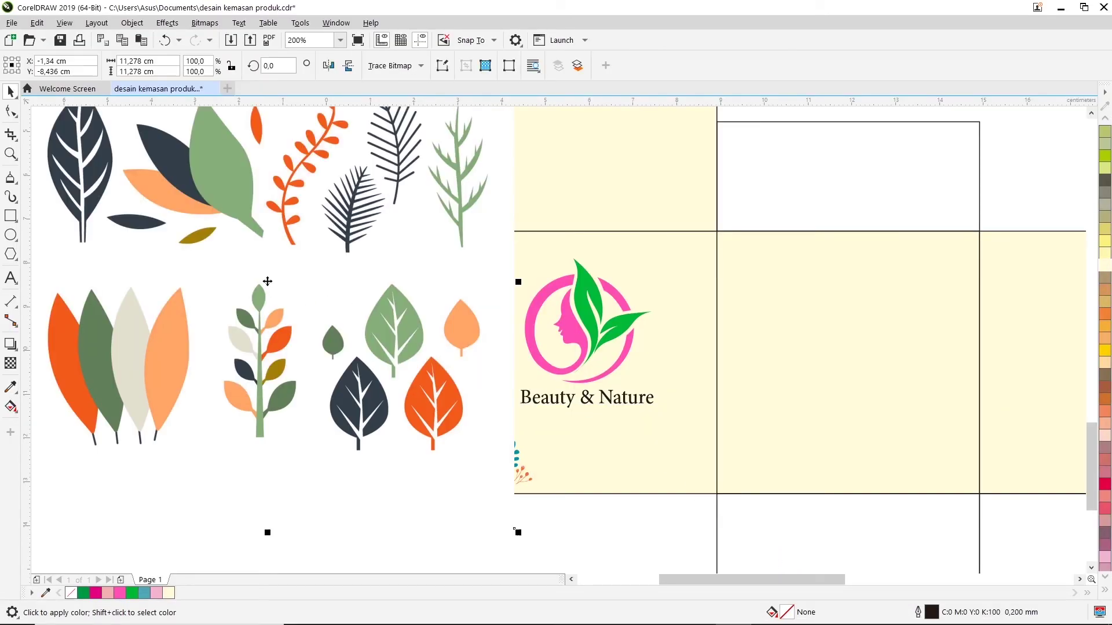
pyautogui.scroll(-2, 268, 283)
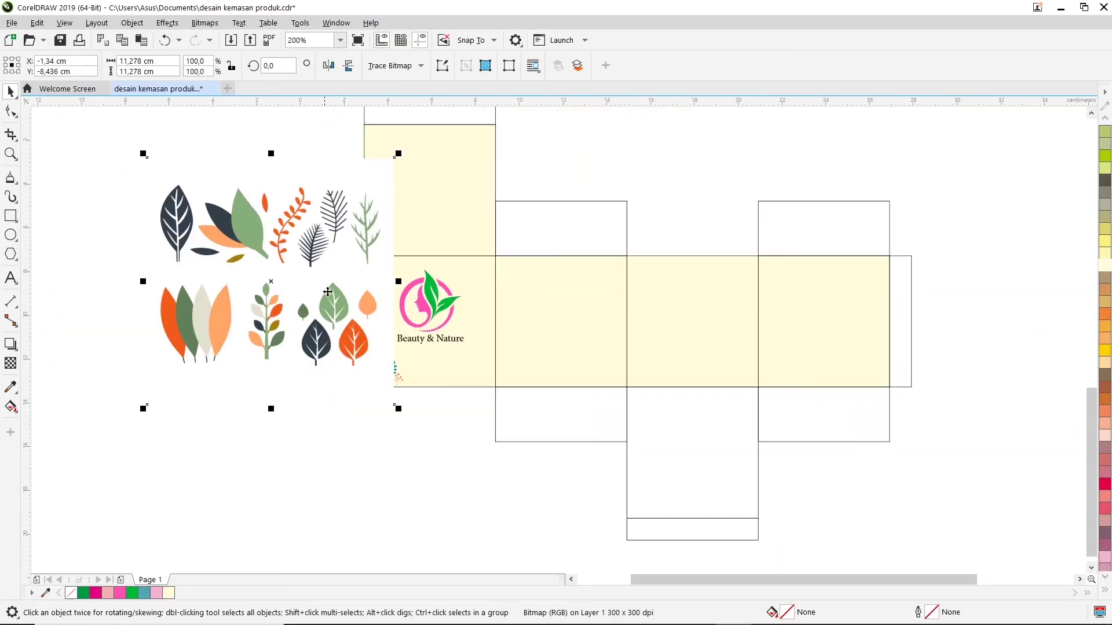
pyautogui.click(571, 579)
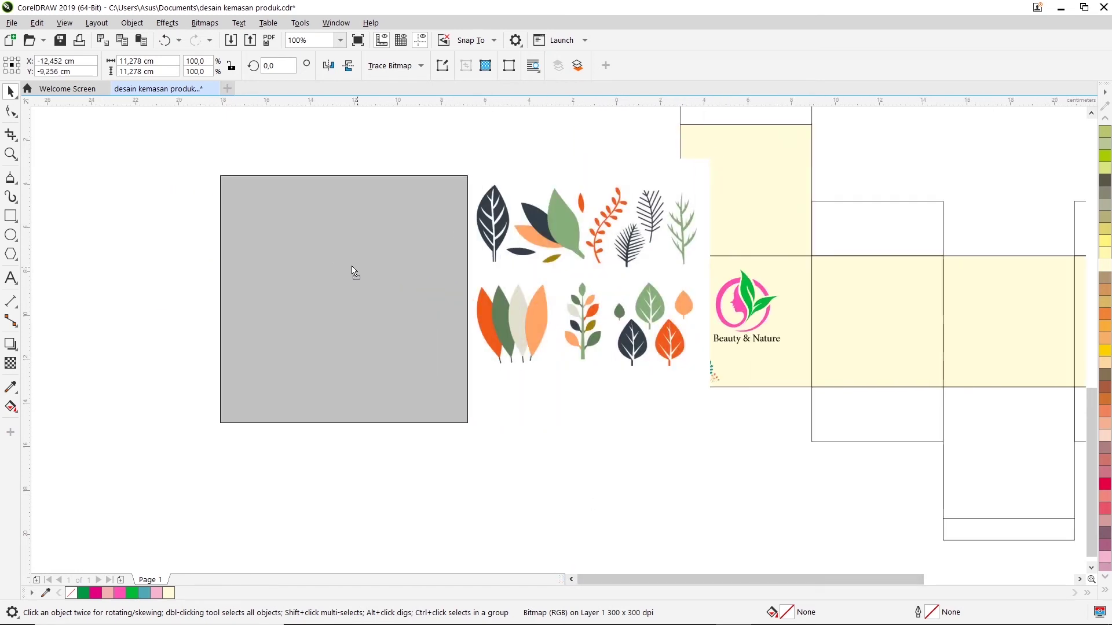
pyautogui.moveTo(599, 249); pyautogui.dragTo(340, 263)
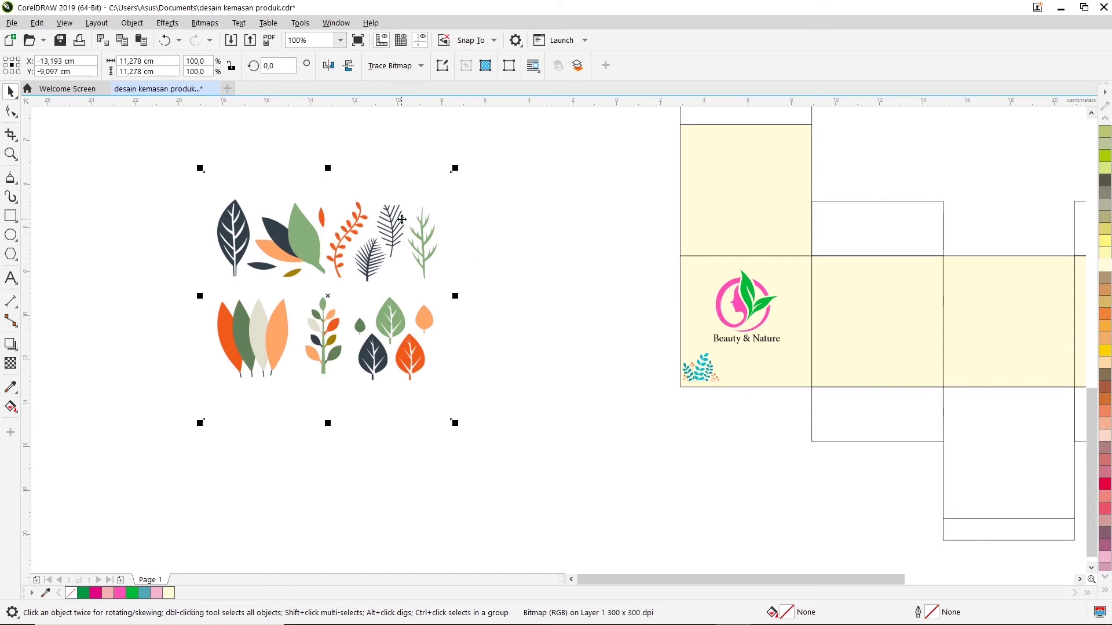
pyautogui.click(474, 218)
pyautogui.click(293, 233)
pyautogui.moveTo(302, 231); pyautogui.dragTo(331, 228)
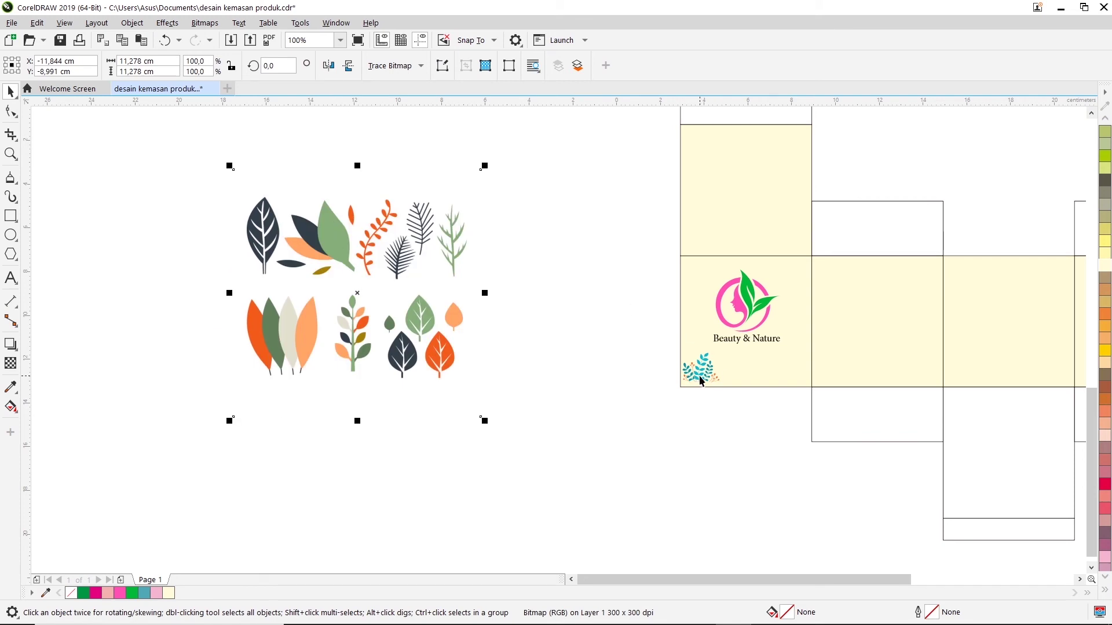
pyautogui.rightClick(329, 233)
pyautogui.moveTo(391, 286)
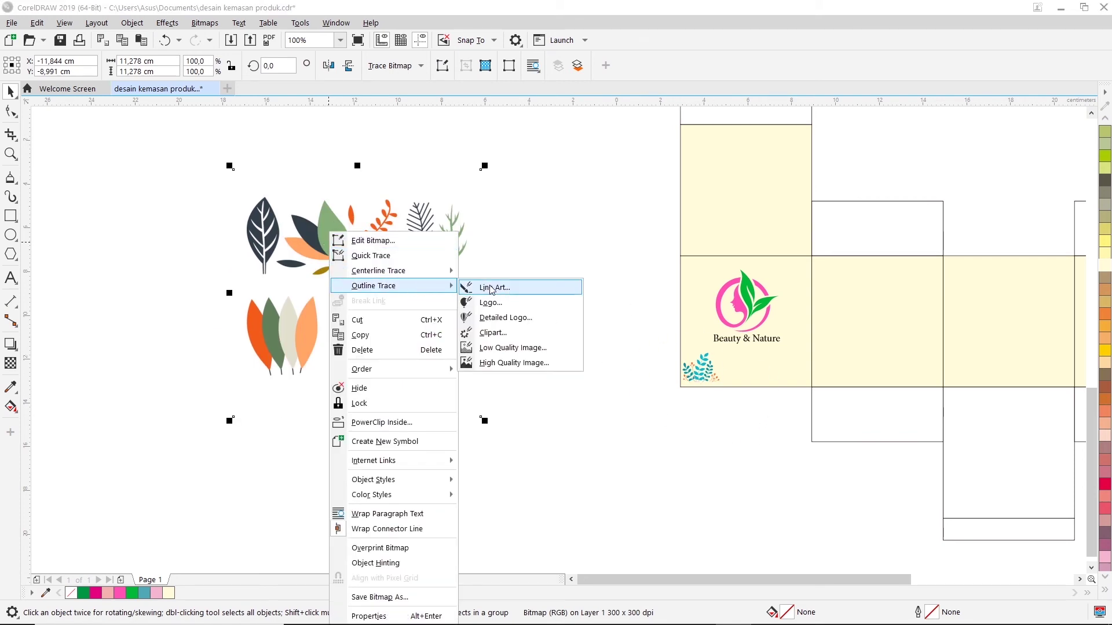
# Trace the 2401- bitmap as Line Art and accept the 33-curve PowerTRACE result
pyautogui.click(494, 288)
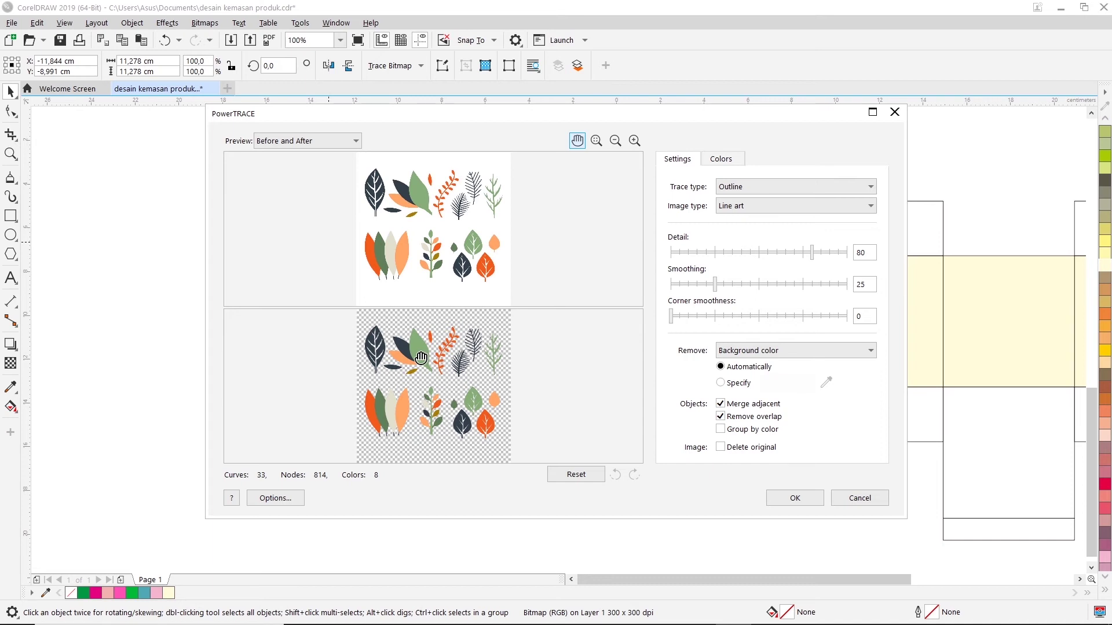
pyautogui.click(794, 498)
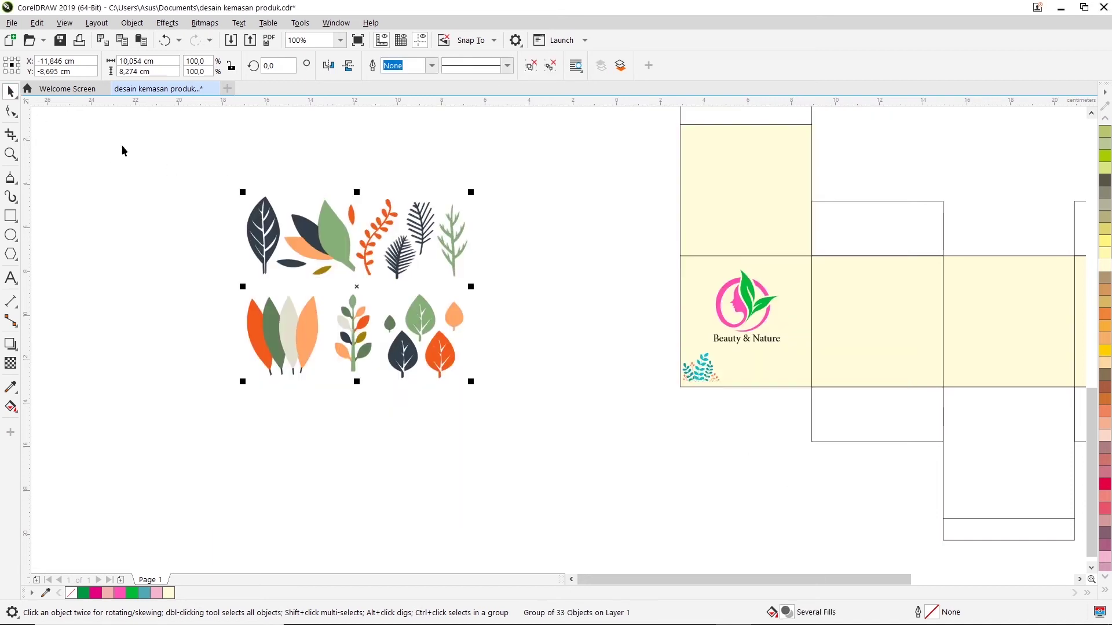
# Separate the traced leaf group from the original bitmap by moving both apart
pyautogui.moveTo(361, 247); pyautogui.dragTo(512, 362)
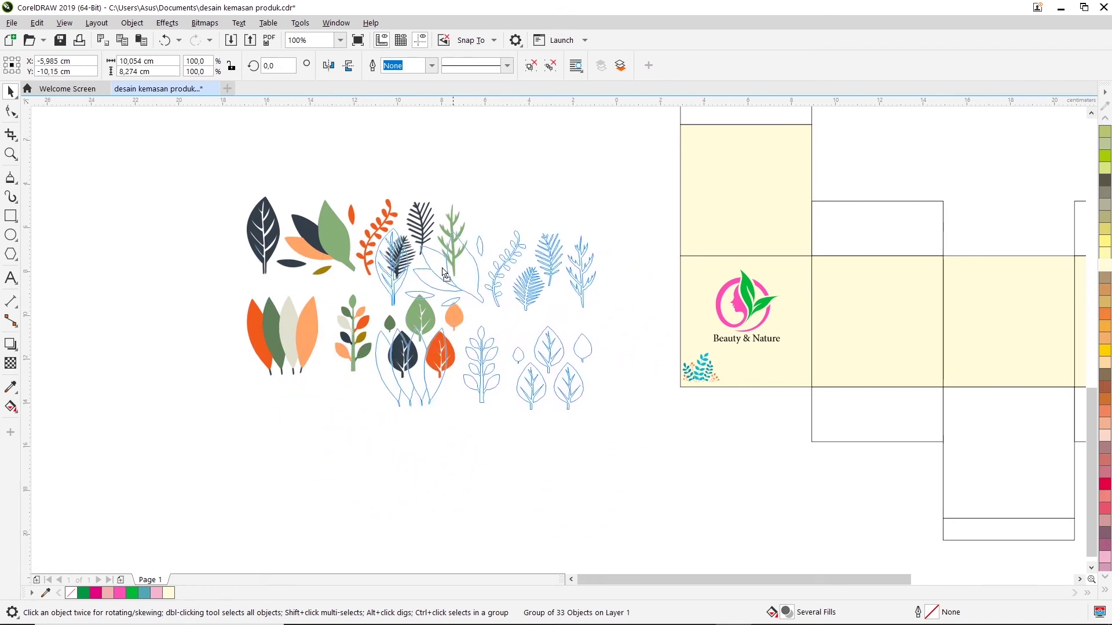
pyautogui.click(331, 235)
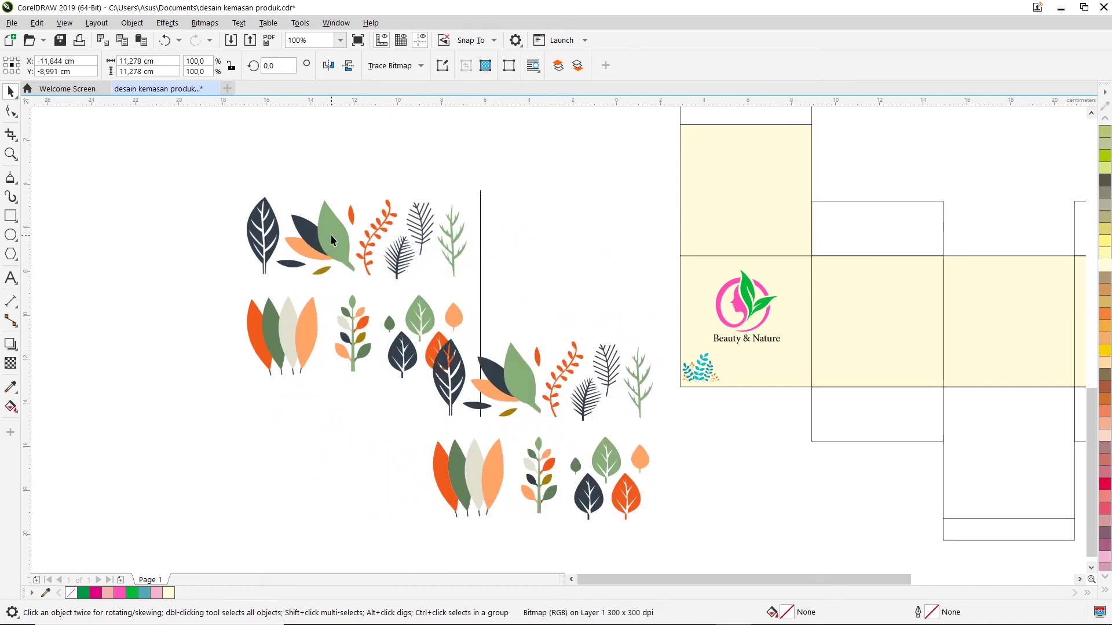
pyautogui.moveTo(332, 235)
pyautogui.mouseDown()
pyautogui.moveTo(403, 276)
pyautogui.moveTo(380, 248)
pyautogui.mouseUp()
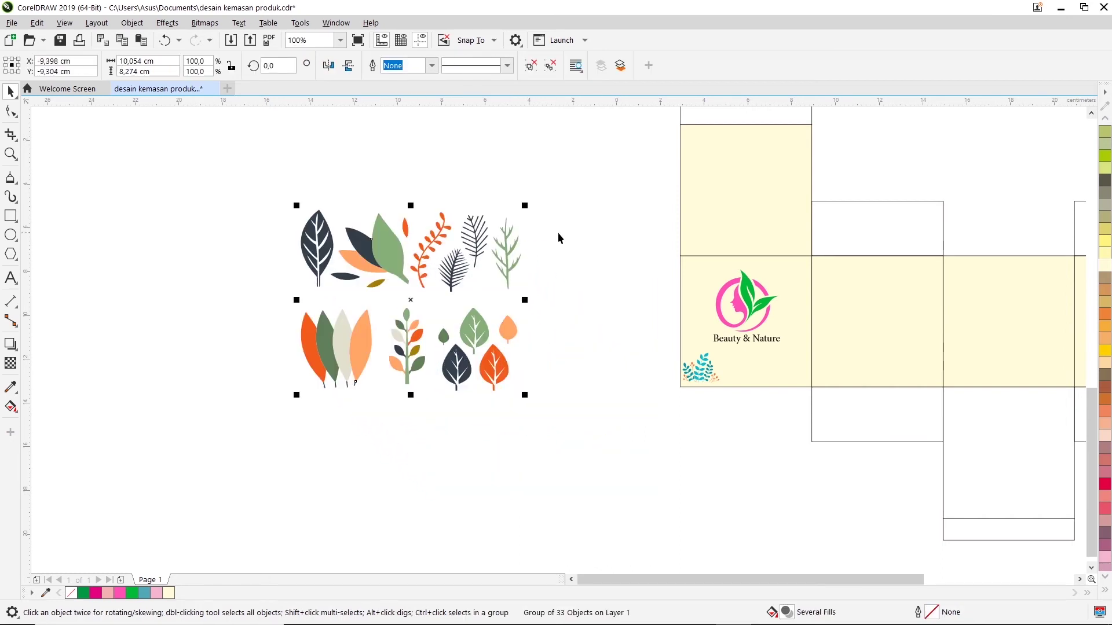
pyautogui.click(431, 316)
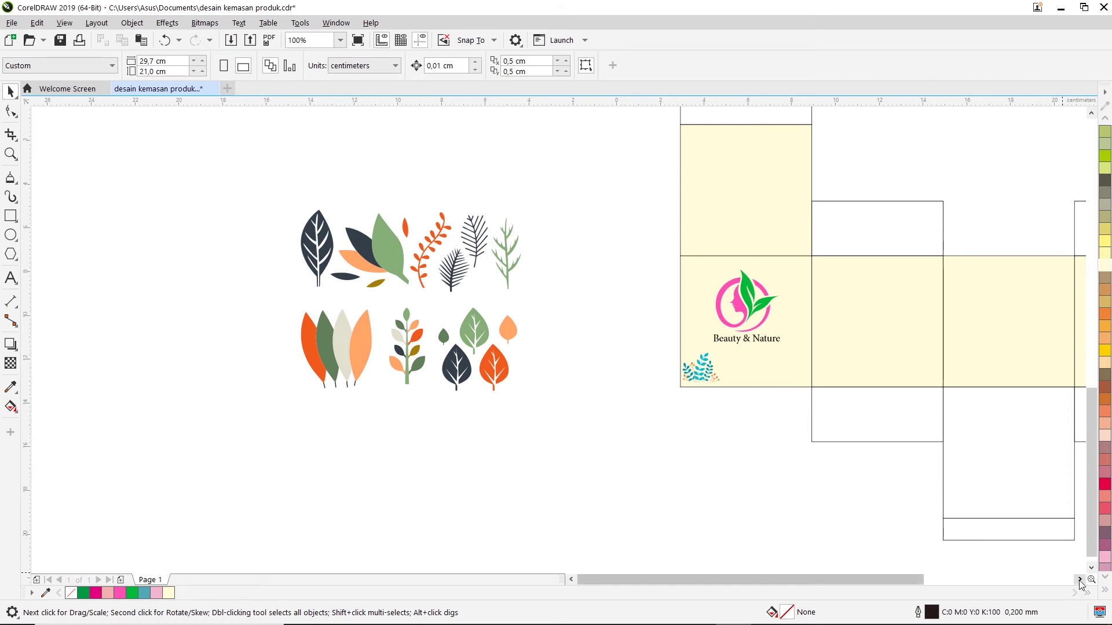
pyautogui.hscroll(2, 578, 285)
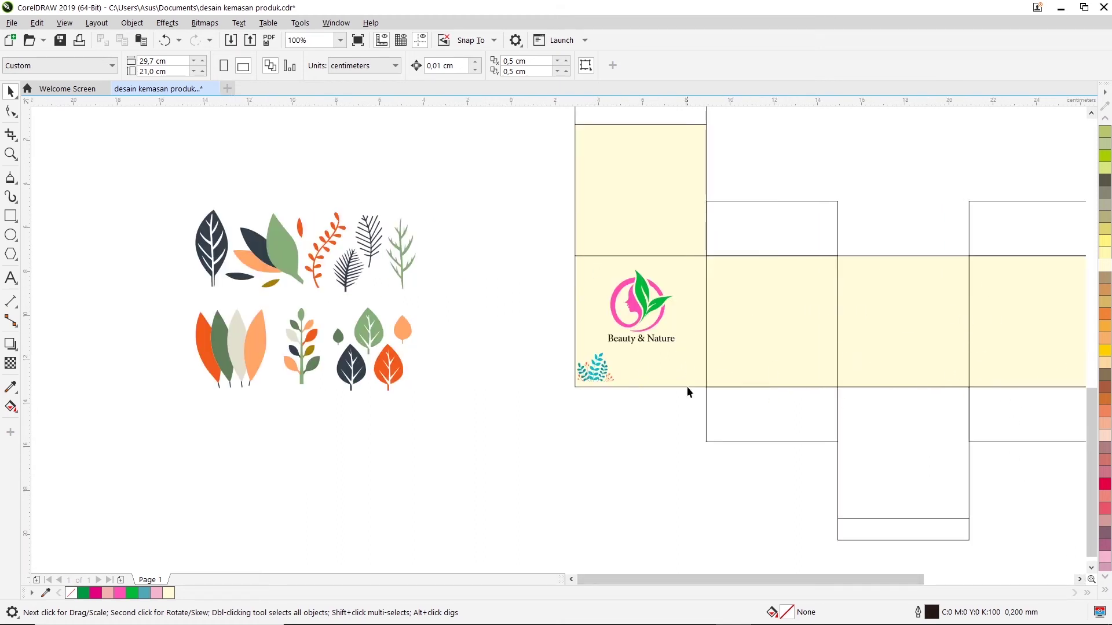
pyautogui.click(1079, 579)
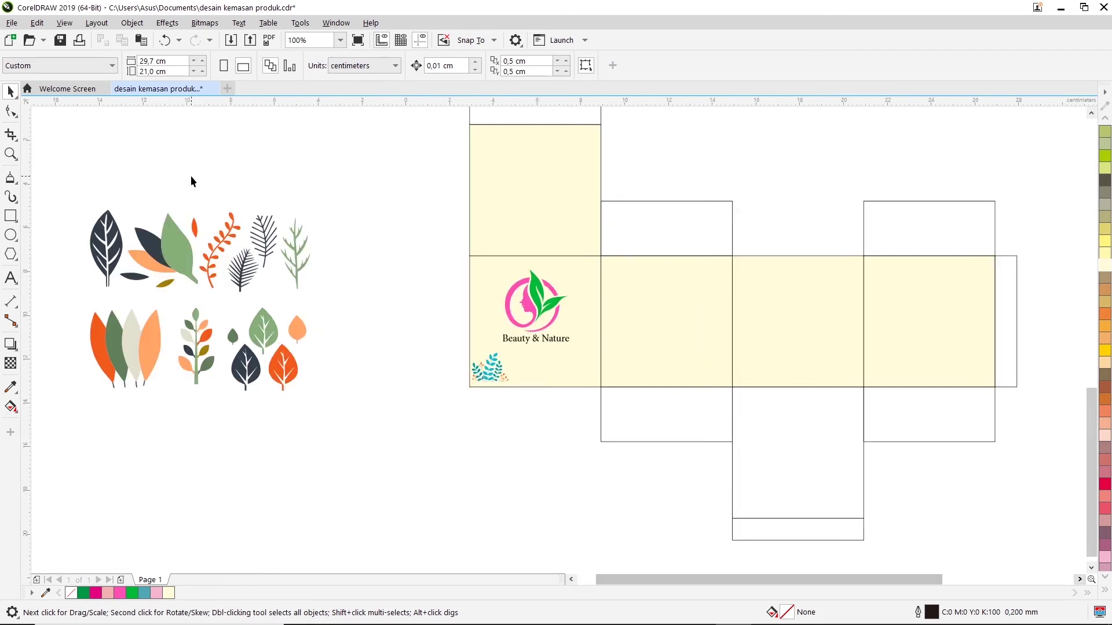
# Ungroup the traced leaves and move the orange branch off to the right
pyautogui.moveTo(245, 189); pyautogui.dragTo(197, 271)
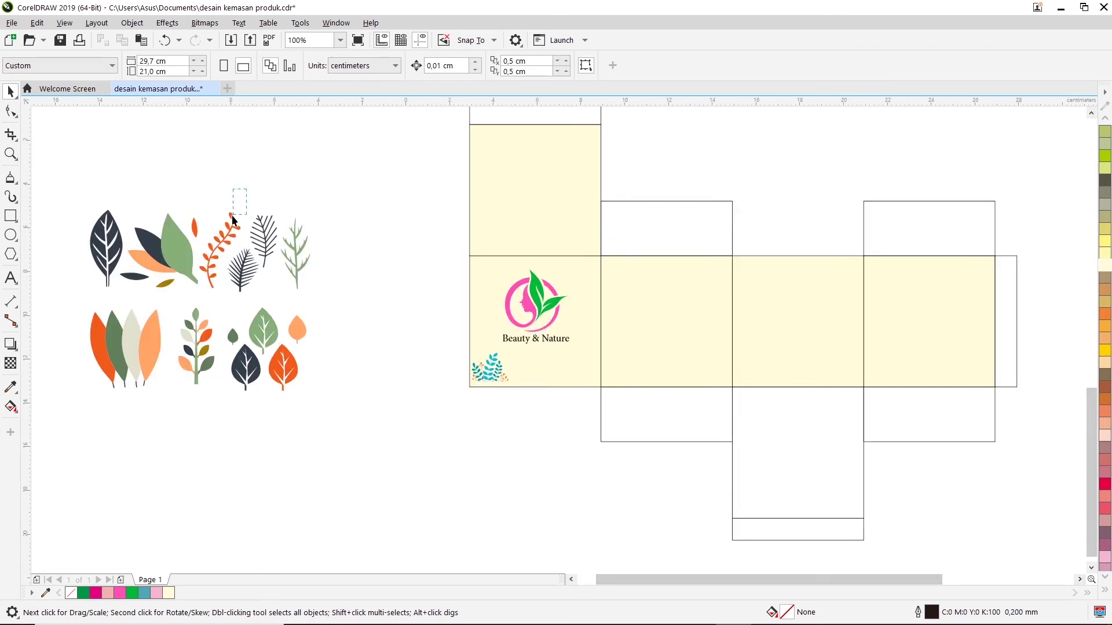
pyautogui.click(210, 254)
pyautogui.rightClick(211, 253)
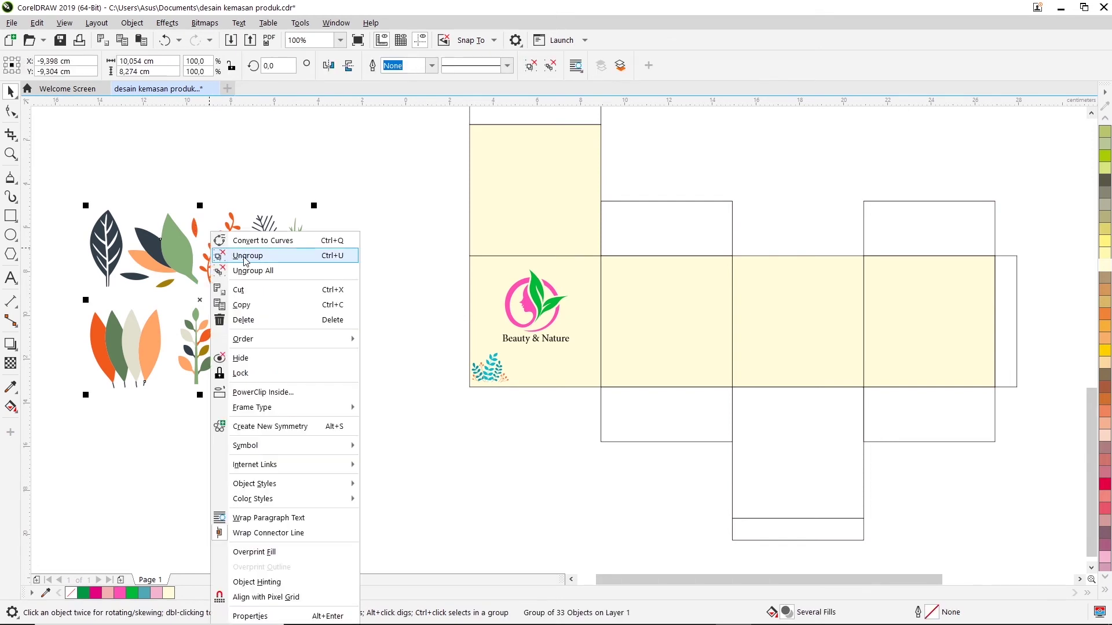
pyautogui.click(247, 255)
pyautogui.click(234, 220)
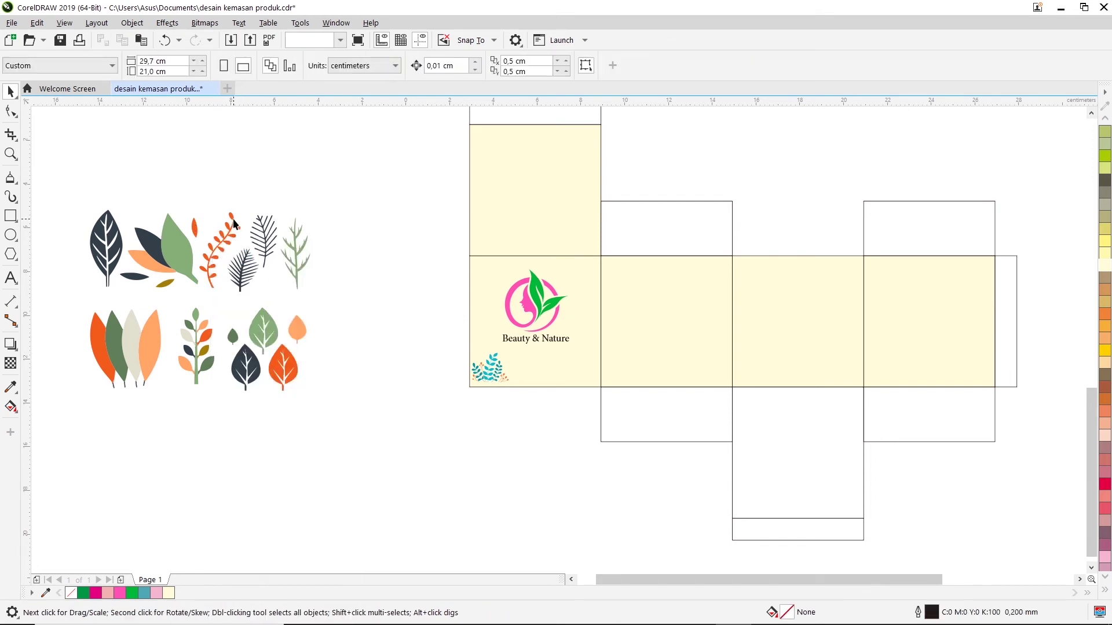
pyautogui.moveTo(230, 255); pyautogui.dragTo(379, 257)
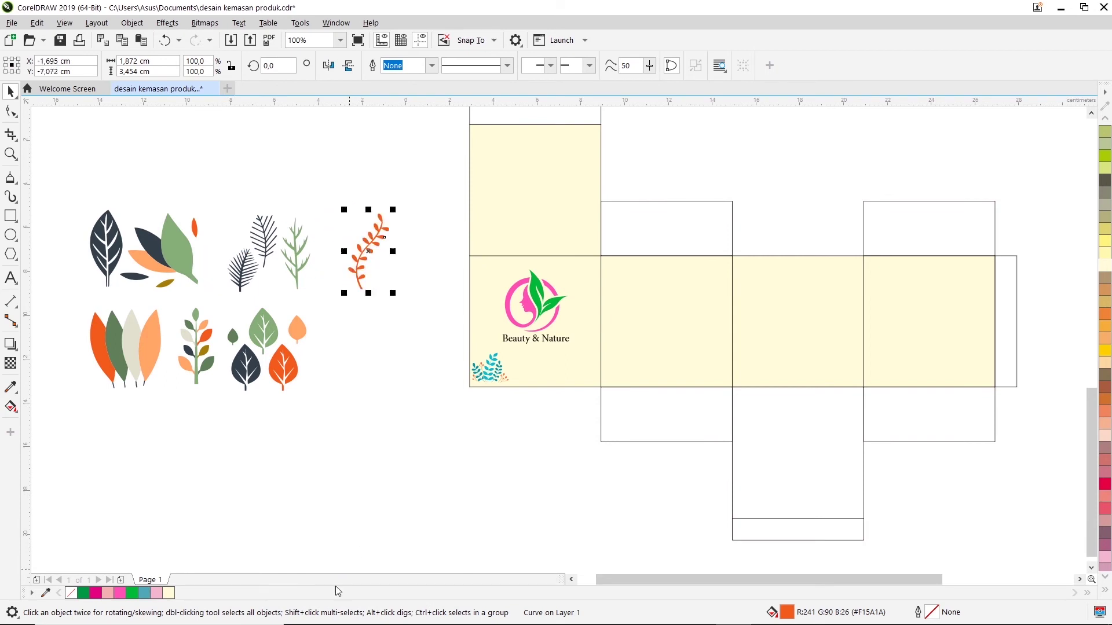
# Place the orange branch on the front panel beside the logo and adjust its size
pyautogui.moveTo(371, 253); pyautogui.dragTo(601, 344)
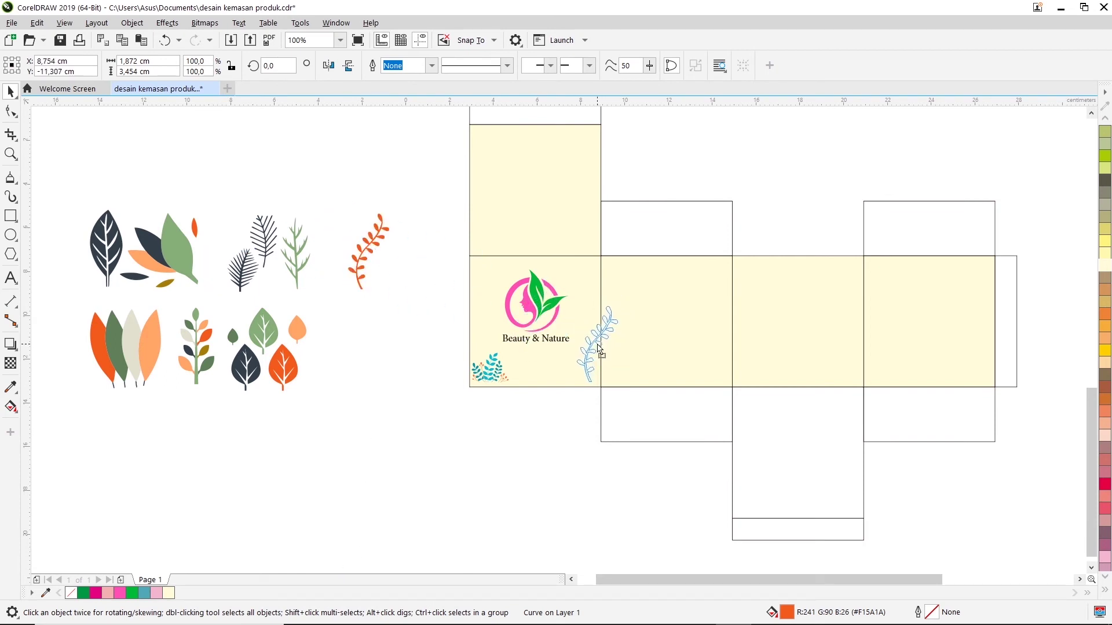
pyautogui.moveTo(600, 344); pyautogui.dragTo(601, 347)
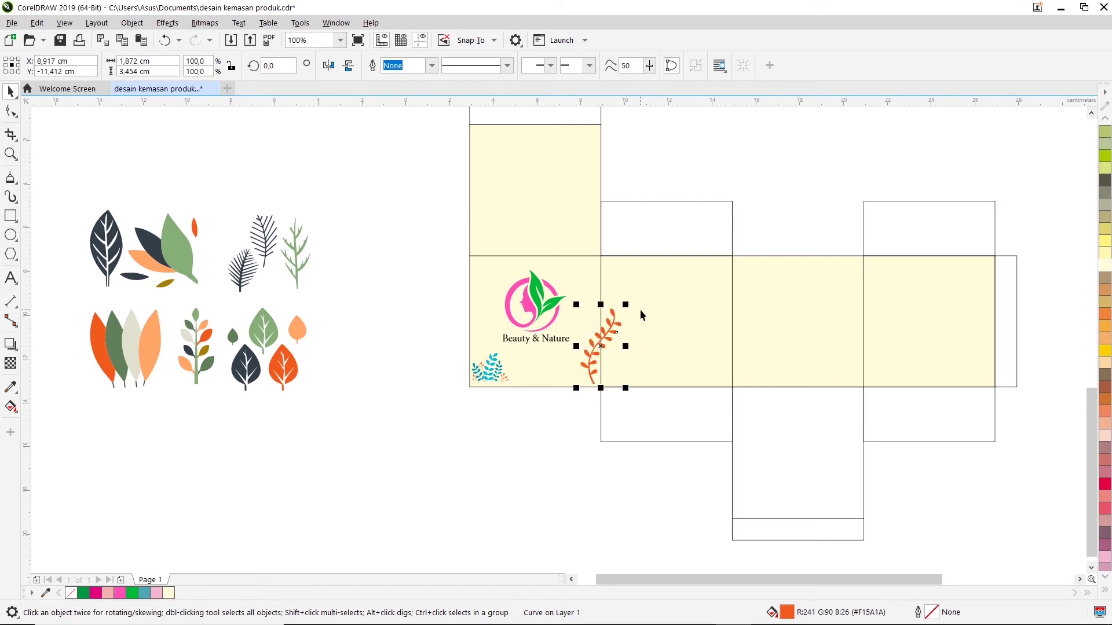
pyautogui.moveTo(624, 304); pyautogui.dragTo(675, 259)
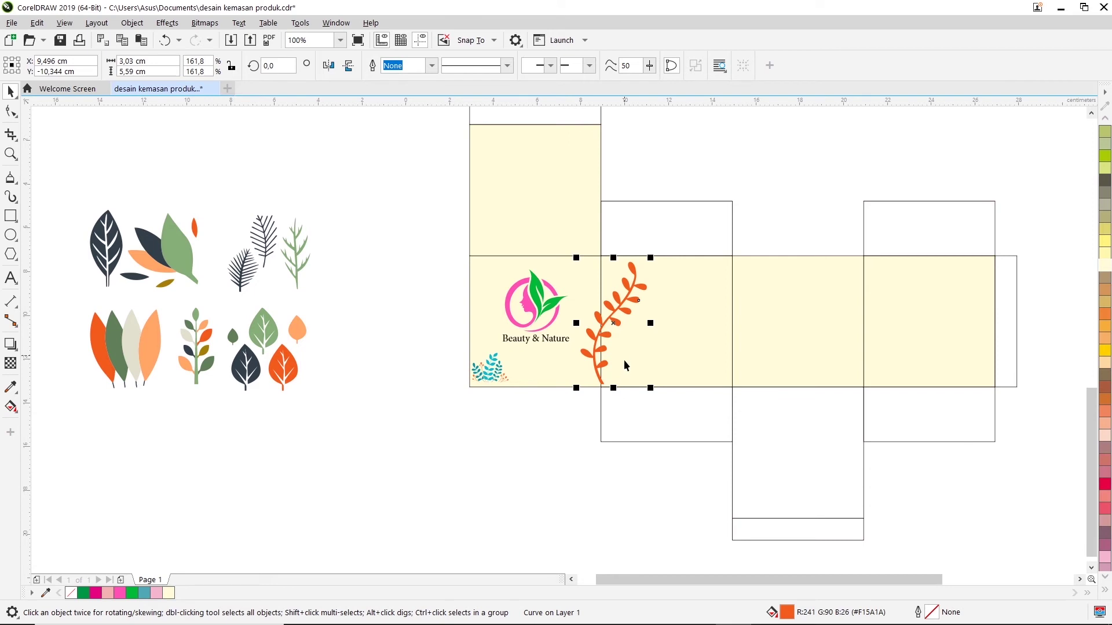
pyautogui.moveTo(651, 387); pyautogui.dragTo(648, 378)
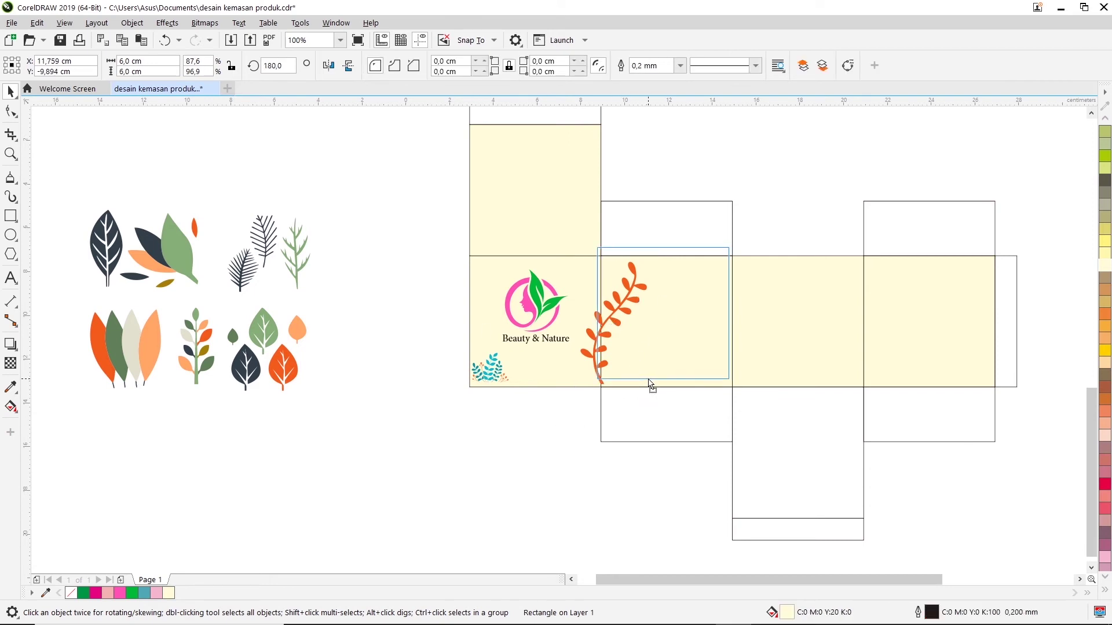
pyautogui.click(730, 188)
pyautogui.click(641, 279)
pyautogui.moveTo(650, 257); pyautogui.dragTo(638, 280)
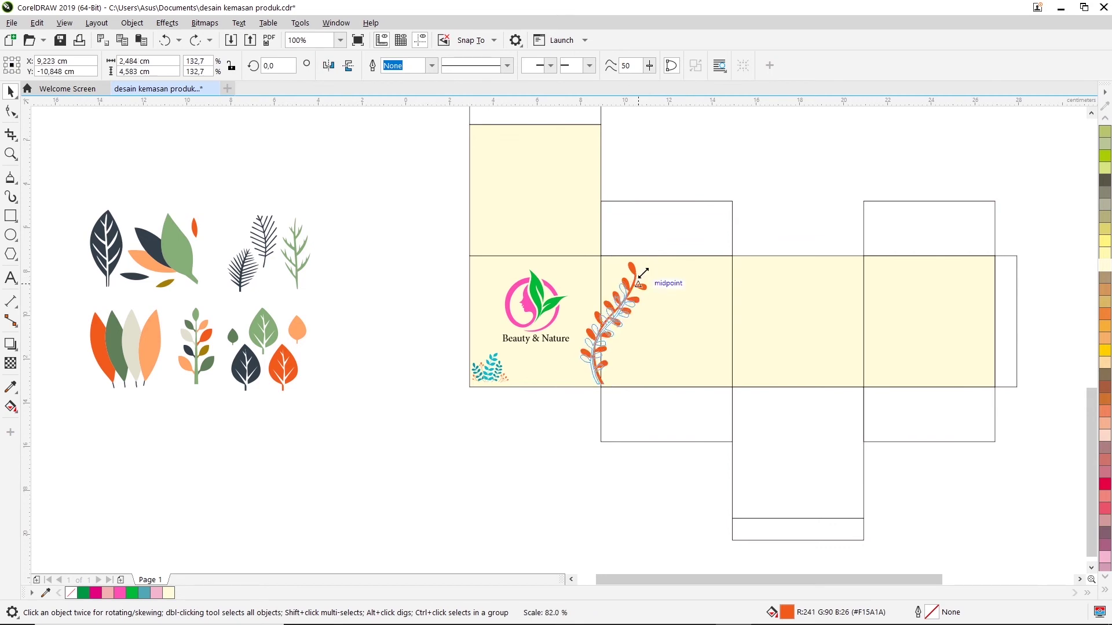
pyautogui.moveTo(604, 335); pyautogui.dragTo(608, 323)
# Rotate the branch nearly horizontal, lower it to the panel's bottom edge and shrink it
pyautogui.click(631, 291)
pyautogui.moveTo(648, 268); pyautogui.dragTo(718, 332)
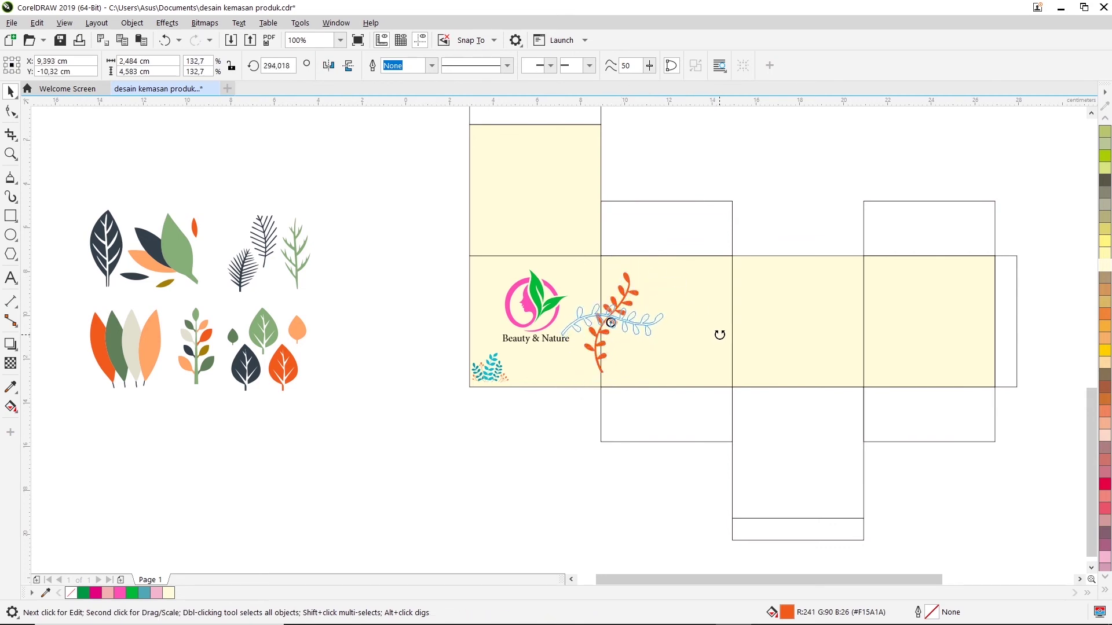
pyautogui.moveTo(611, 317)
pyautogui.mouseDown()
pyautogui.moveTo(625, 364)
pyautogui.moveTo(613, 363)
pyautogui.mouseUp()
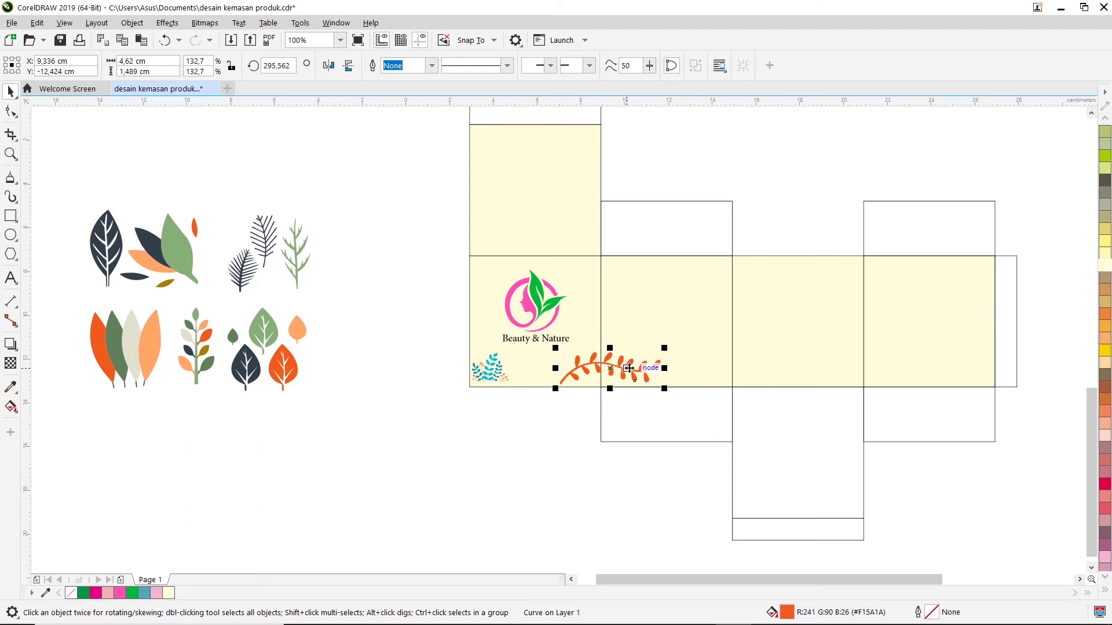
pyautogui.moveTo(664, 348); pyautogui.dragTo(649, 359)
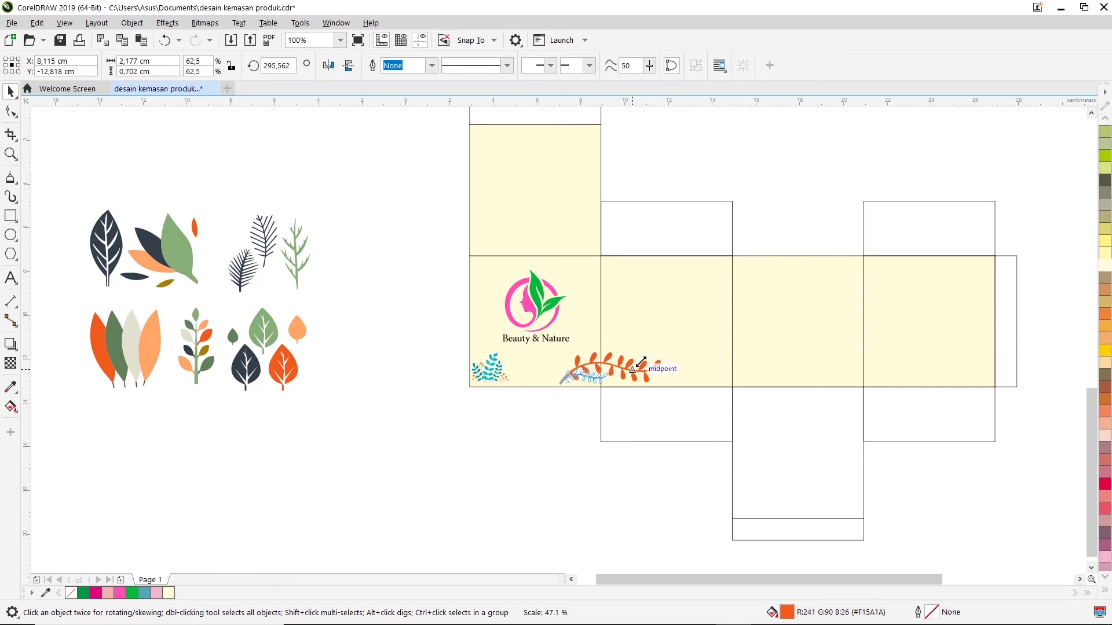
pyautogui.moveTo(641, 363); pyautogui.dragTo(606, 378)
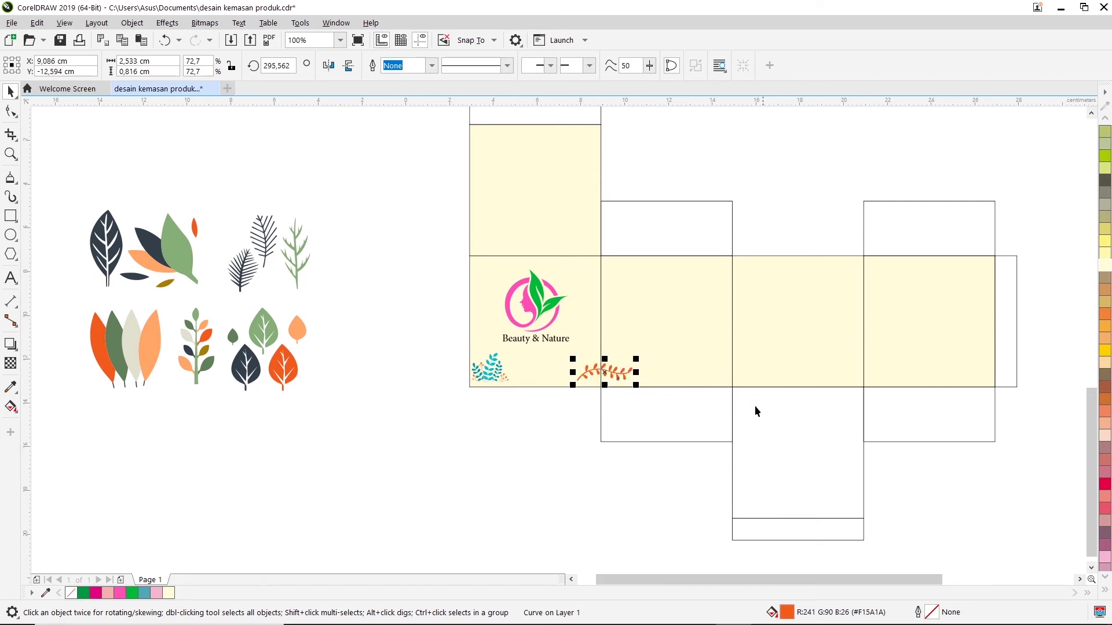
pyautogui.click(481, 418)
pyautogui.scroll(1, 618, 377)
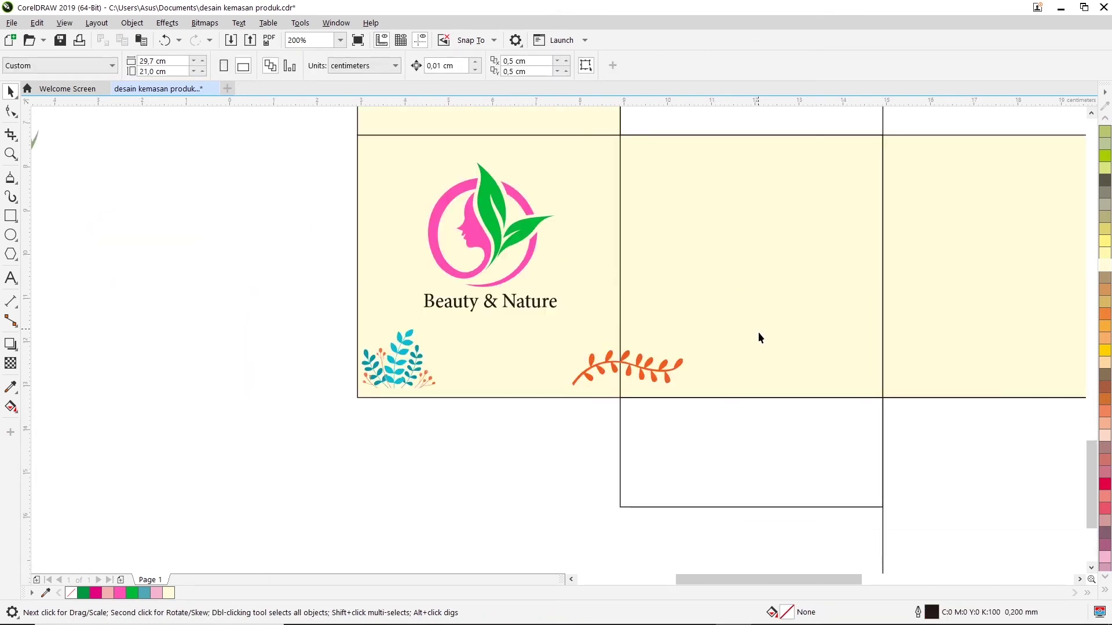
# Tilt the orange branch slightly more along the panel's bottom
pyautogui.click(656, 377)
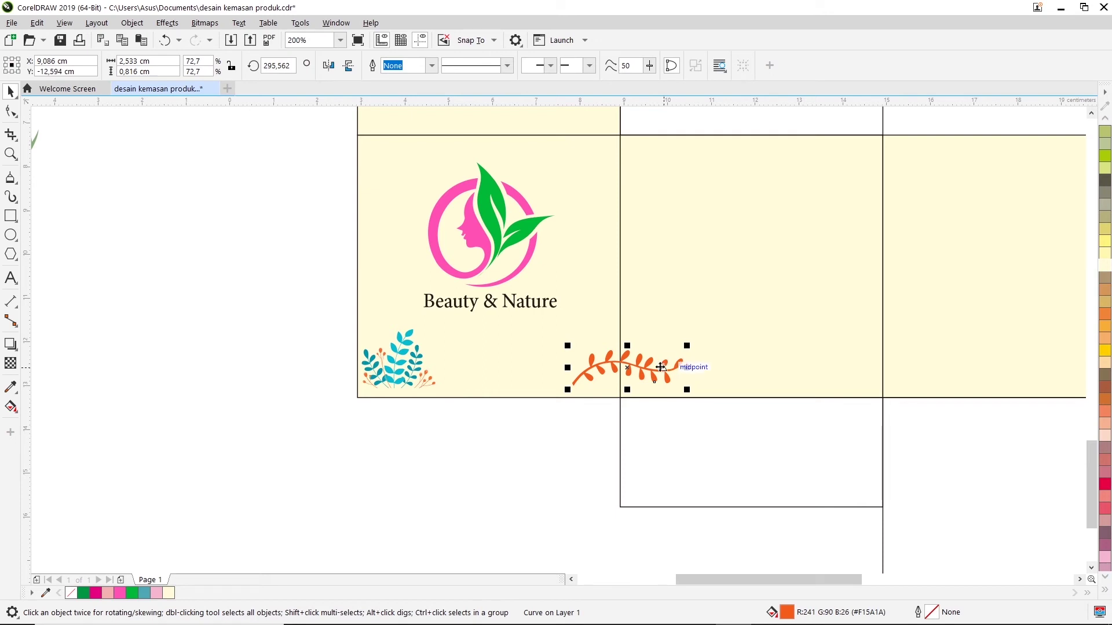
pyautogui.click(654, 379)
pyautogui.moveTo(692, 344); pyautogui.dragTo(700, 341)
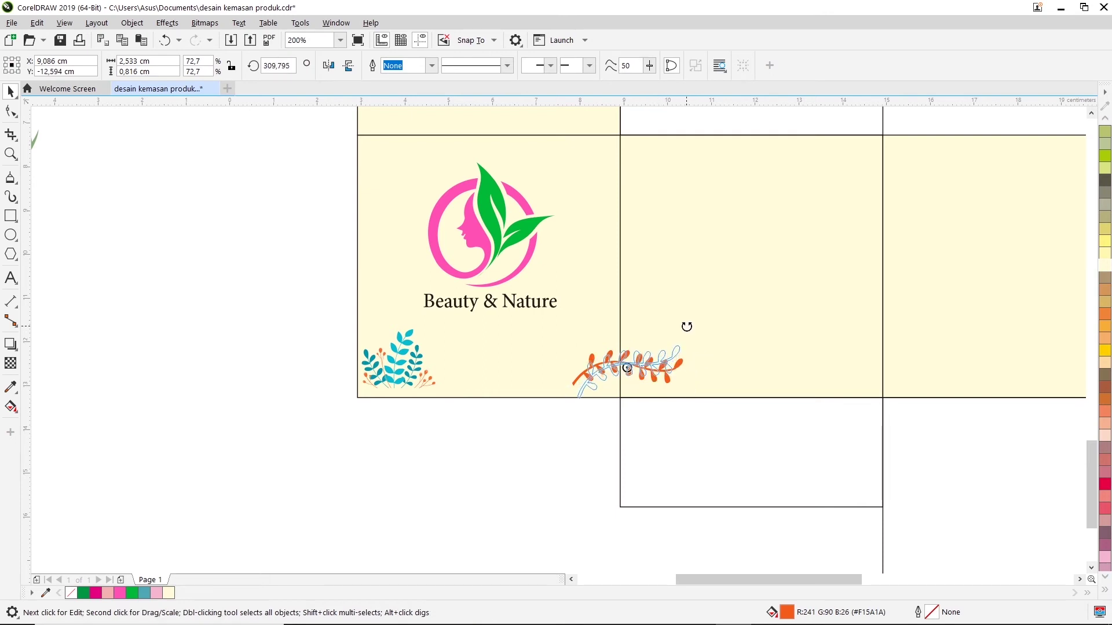
pyautogui.moveTo(700, 341); pyautogui.dragTo(700, 339)
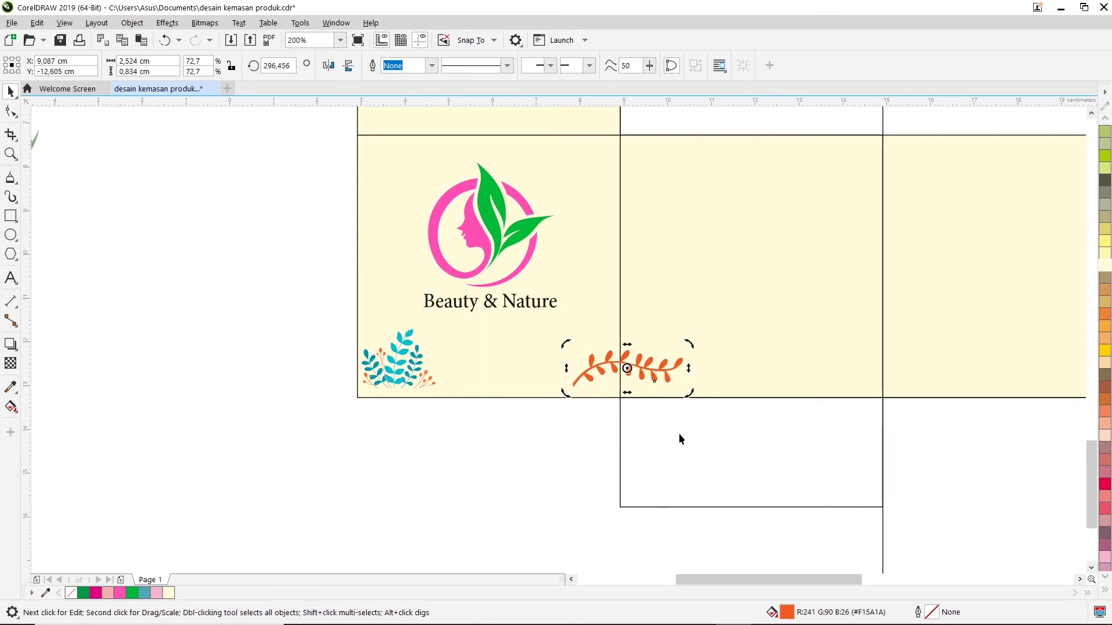
pyautogui.click(575, 442)
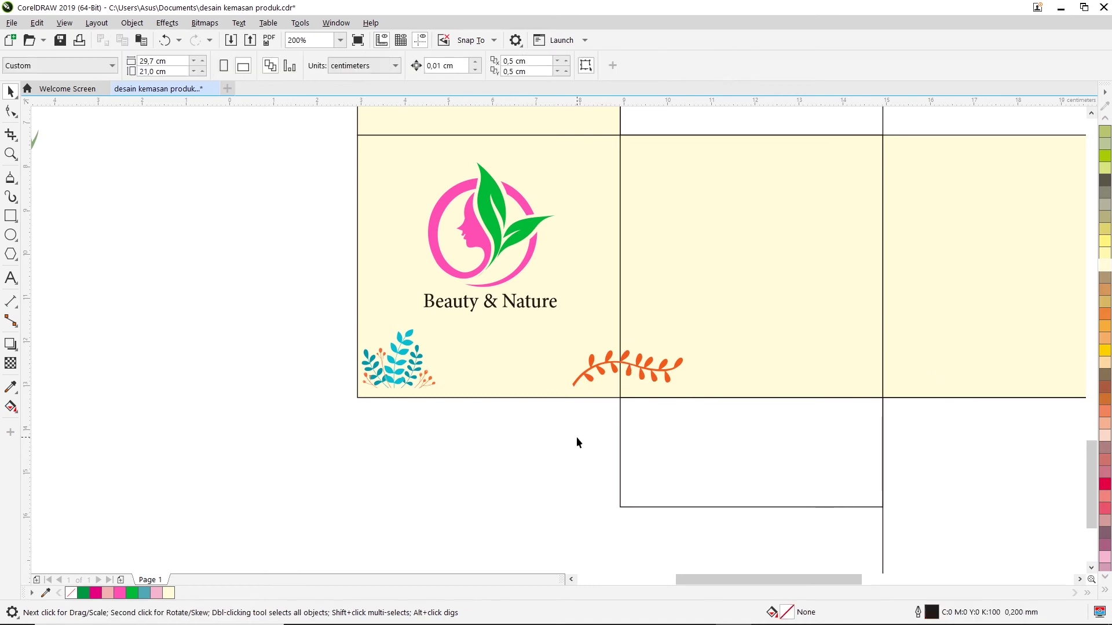
pyautogui.scroll(-2, 602, 422)
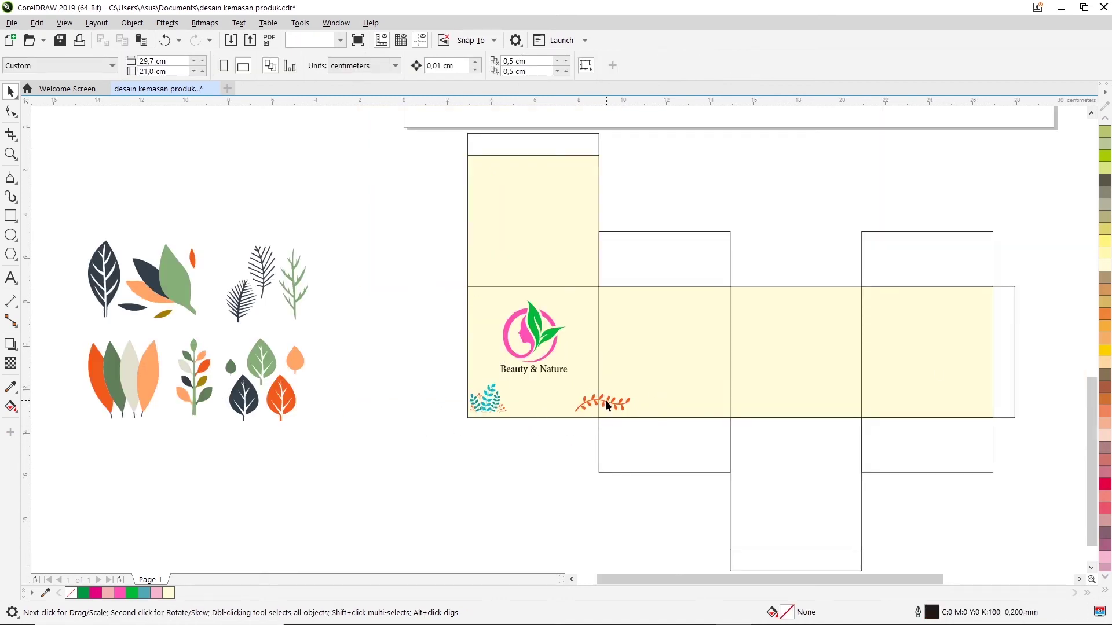
# Drop two orange branch copies, one atop the middle panels and one on the lower right panel
pyautogui.click(603, 404)
pyautogui.moveTo(603, 404); pyautogui.dragTo(728, 314)
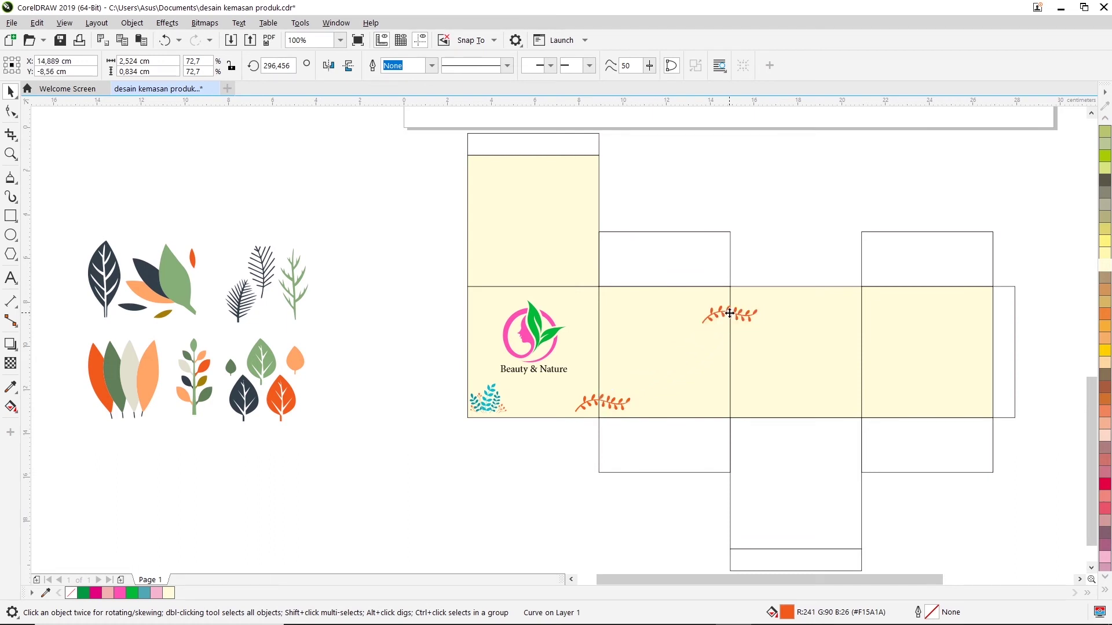
pyautogui.click(776, 209)
pyautogui.click(725, 313)
pyautogui.moveTo(726, 313); pyautogui.dragTo(872, 400)
pyautogui.click(1028, 244)
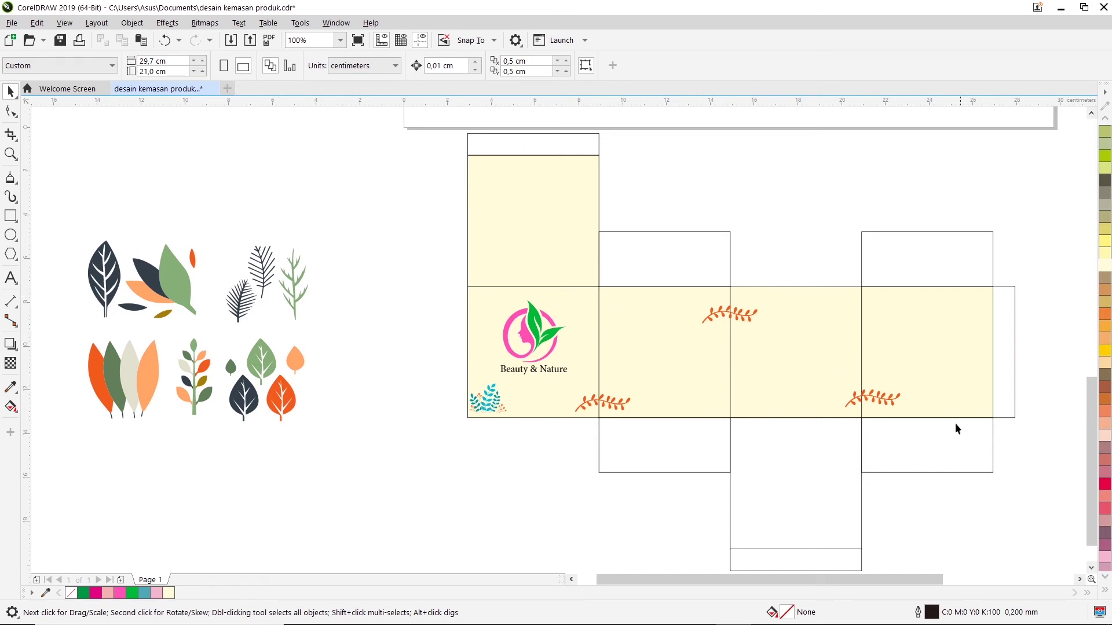
# Recolour the lower right, top middle and lower left sprigs light peach
pyautogui.click(880, 401)
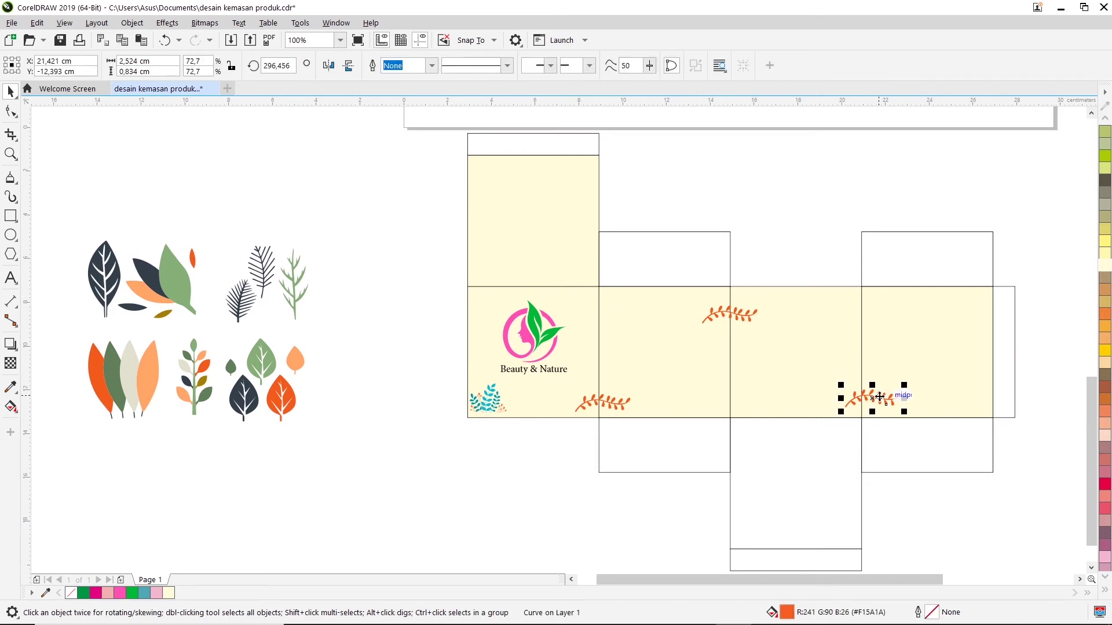
pyautogui.click(1105, 365)
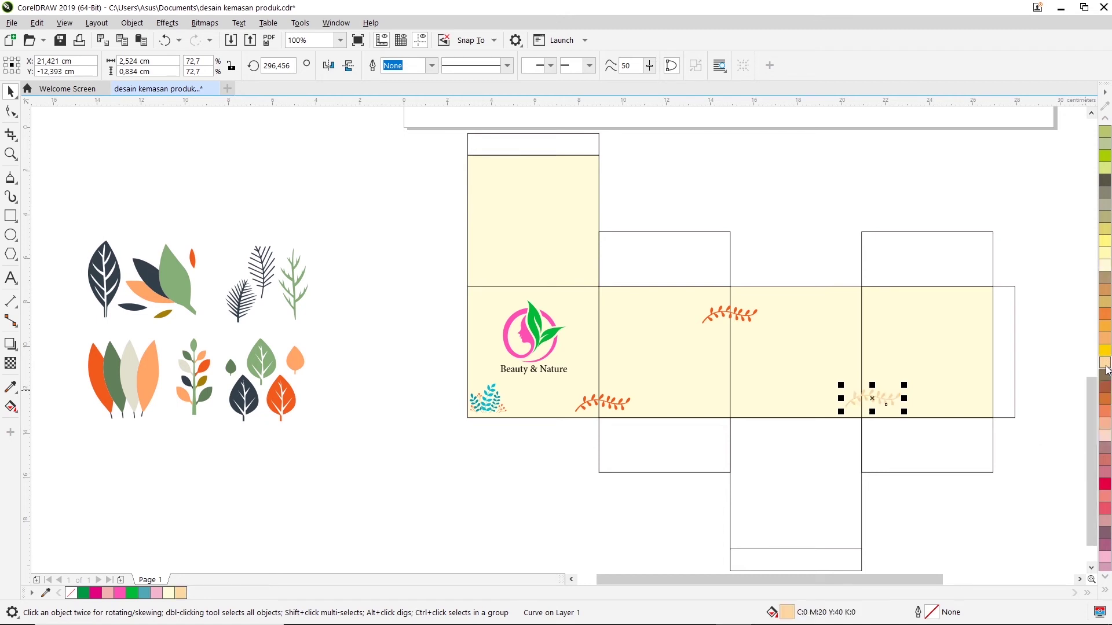
pyautogui.click(745, 318)
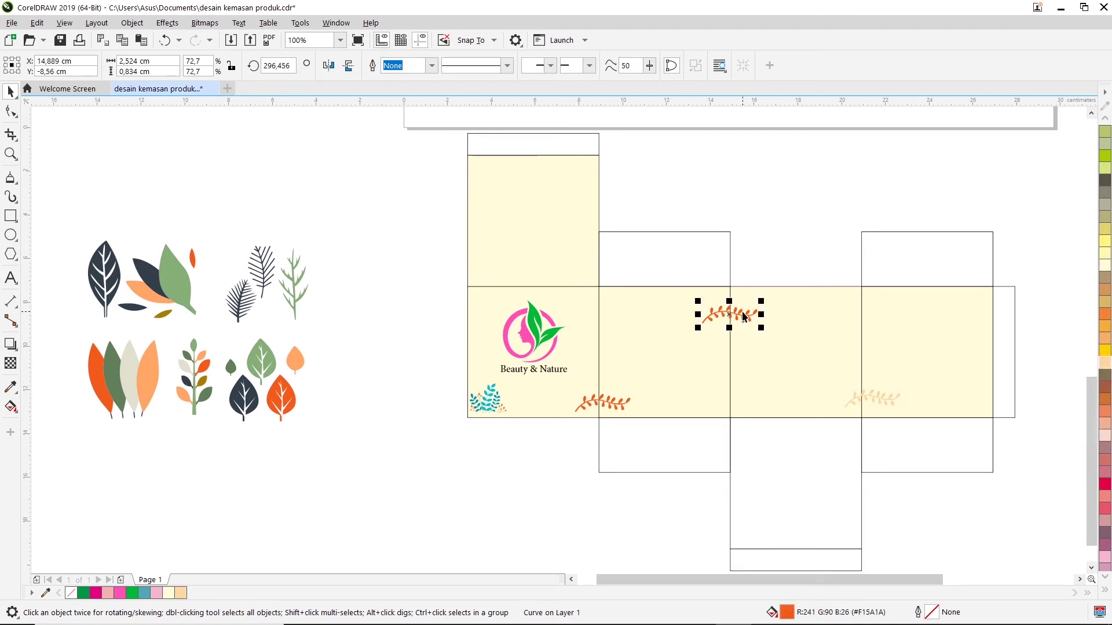
pyautogui.click(1105, 365)
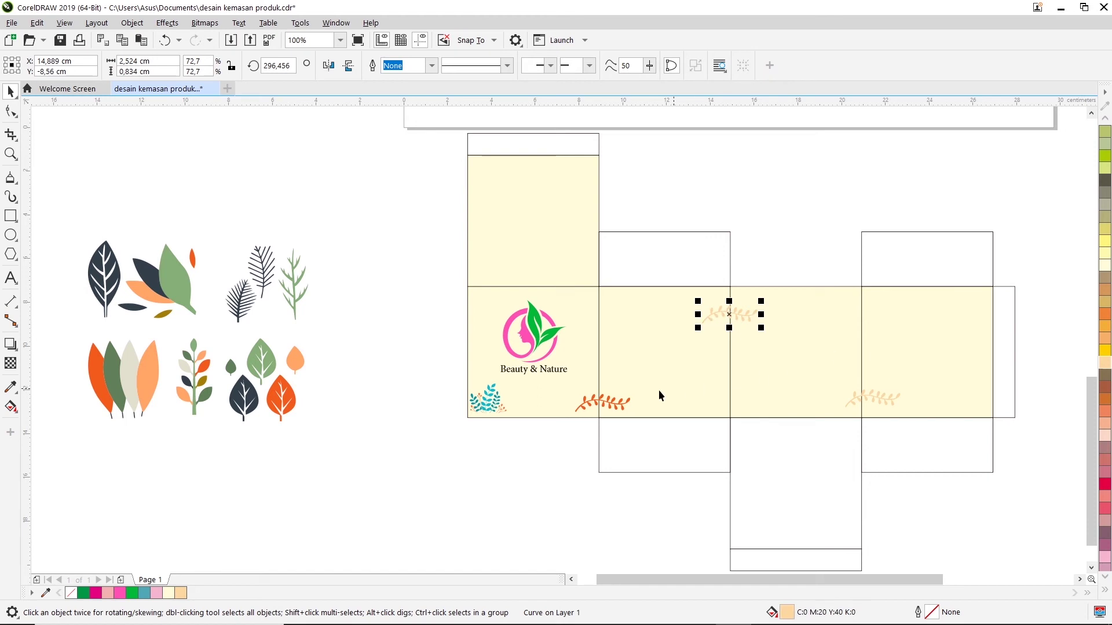
pyautogui.click(615, 404)
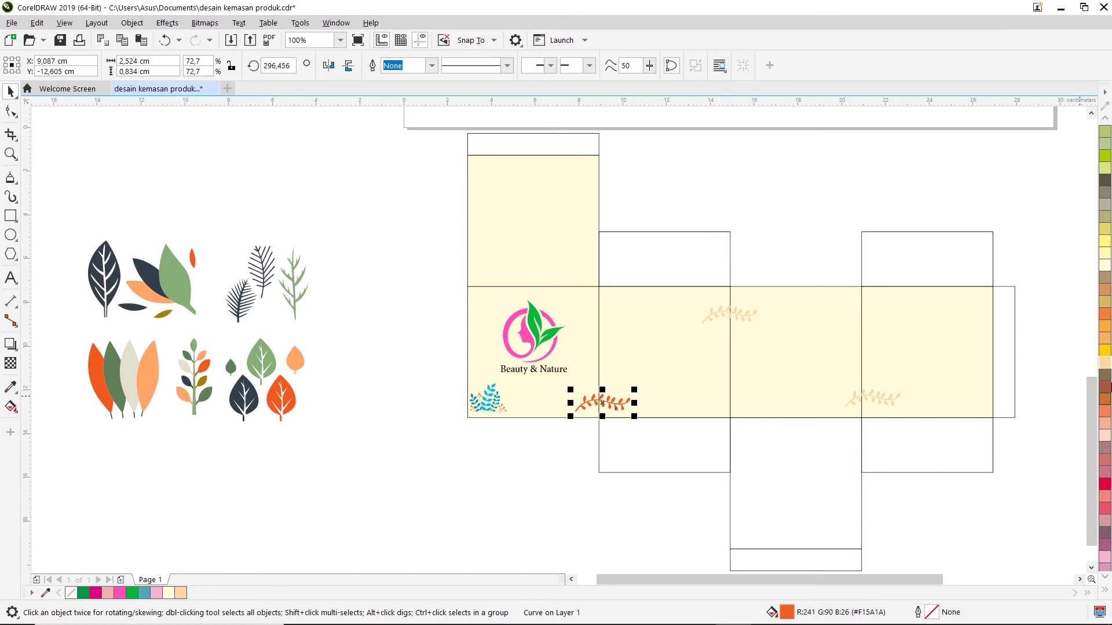
pyautogui.click(1105, 364)
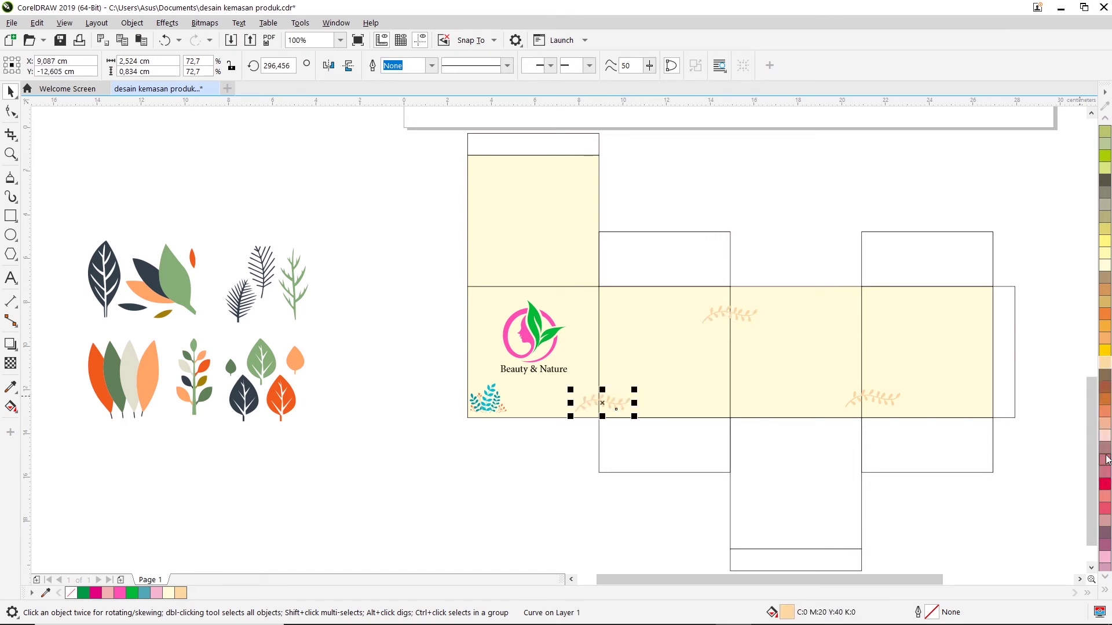
# Expand the palette and change the three sprigs to pale lime green (C20 M0 Y60 K0)
pyautogui.click(1104, 590)
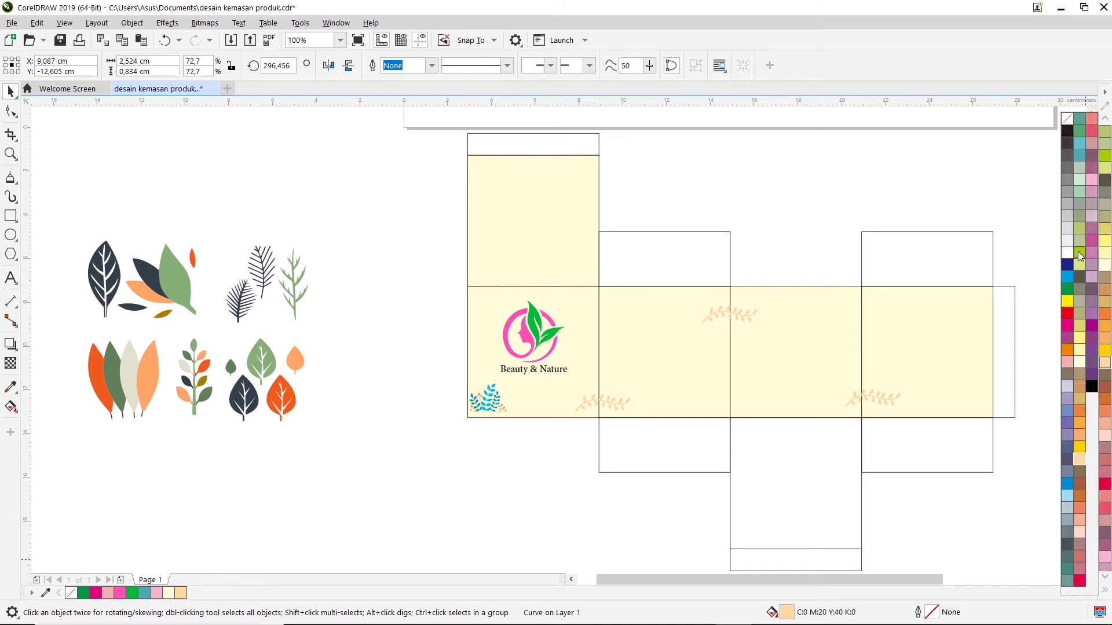
pyautogui.click(1080, 256)
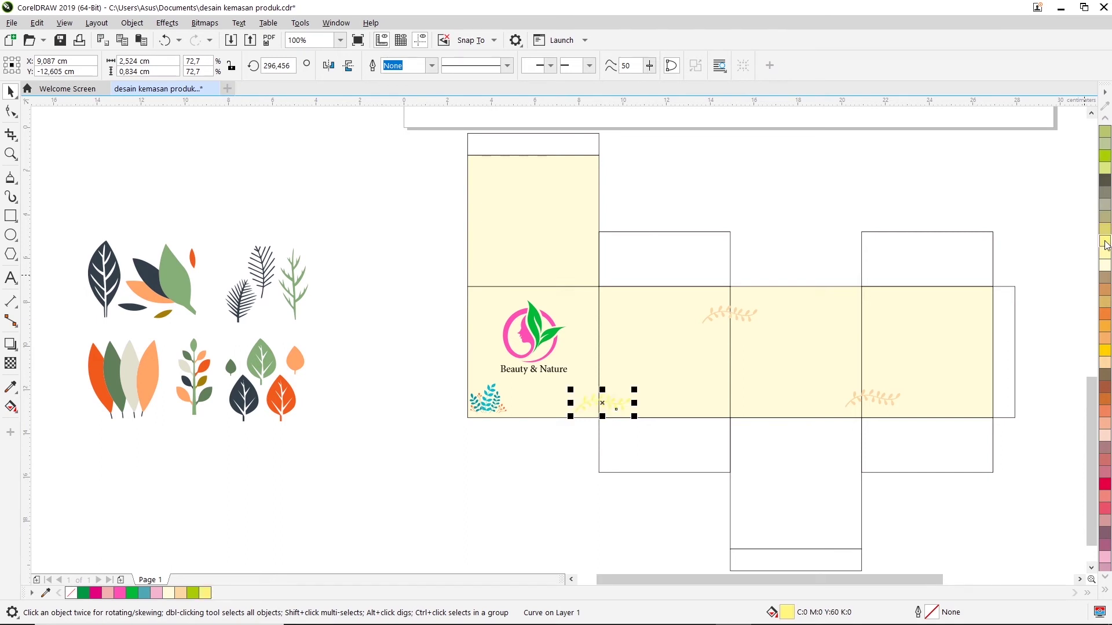
pyautogui.click(1105, 217)
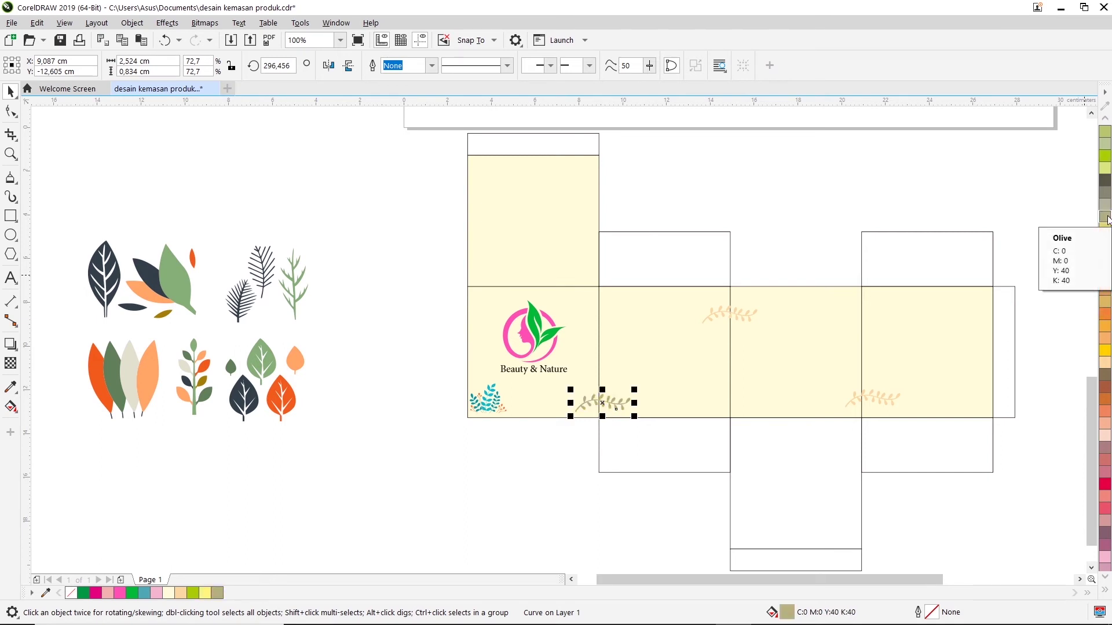
pyautogui.click(1105, 169)
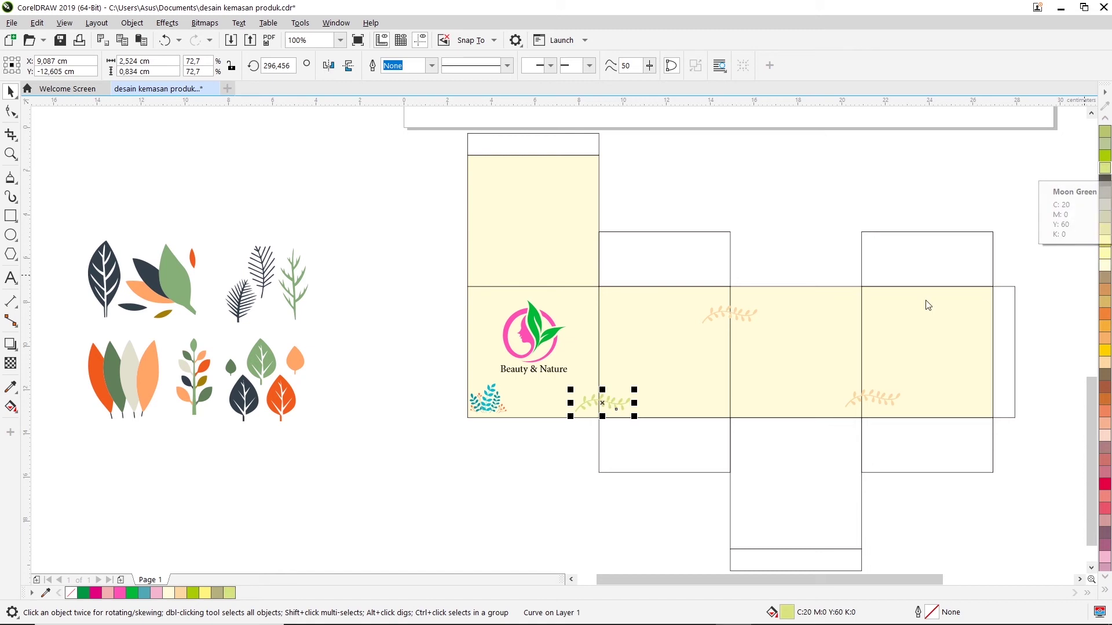
pyautogui.click(744, 317)
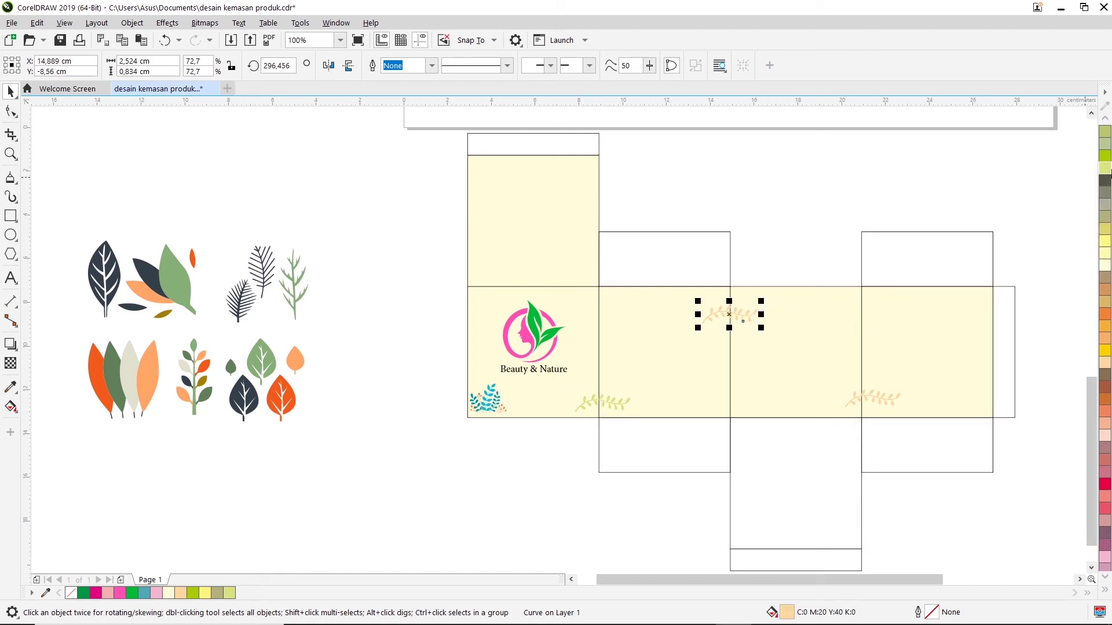
pyautogui.click(1105, 156)
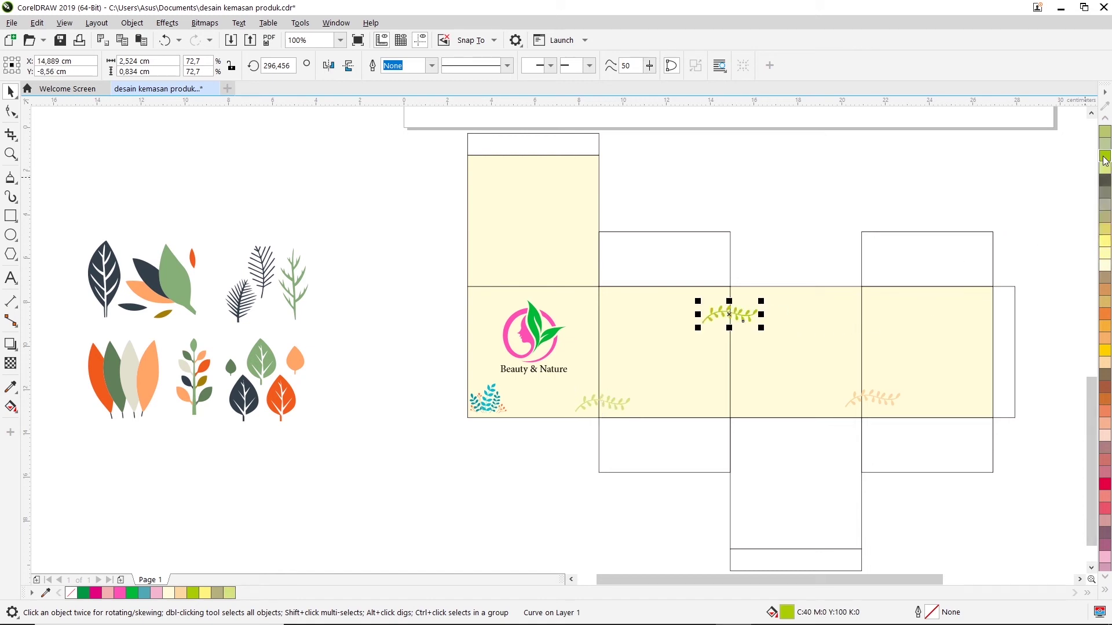
pyautogui.click(1106, 168)
pyautogui.click(887, 404)
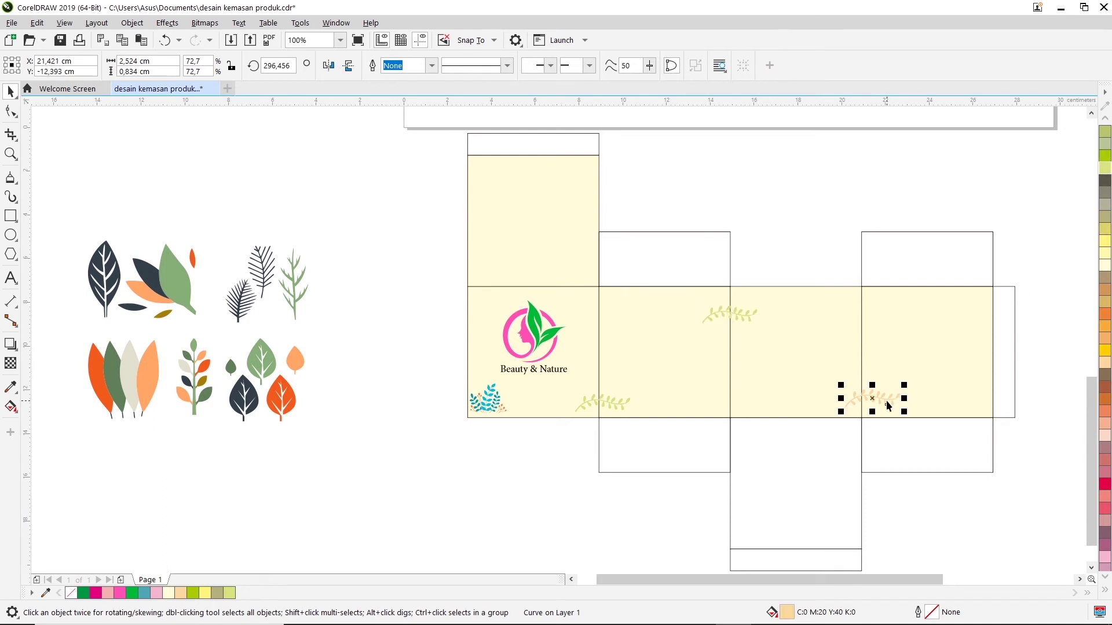
pyautogui.click(1105, 170)
pyautogui.click(799, 191)
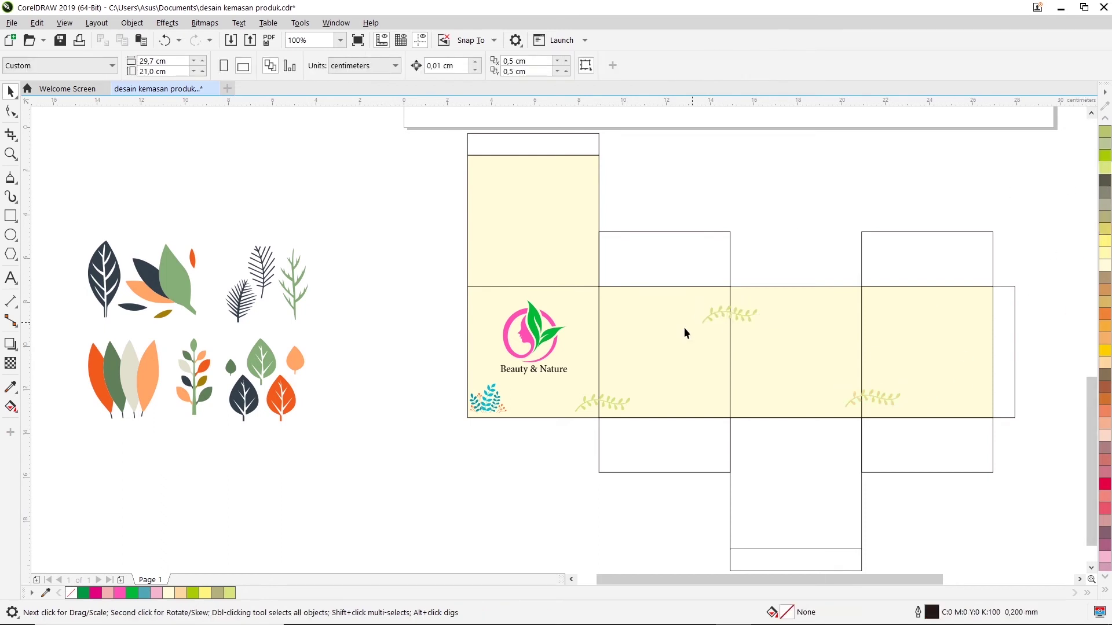
# Zoom and pan around to compare the design with the Ribose reference mockup
pyautogui.scroll(2, 562, 410)
pyautogui.scroll(1, 630, 404)
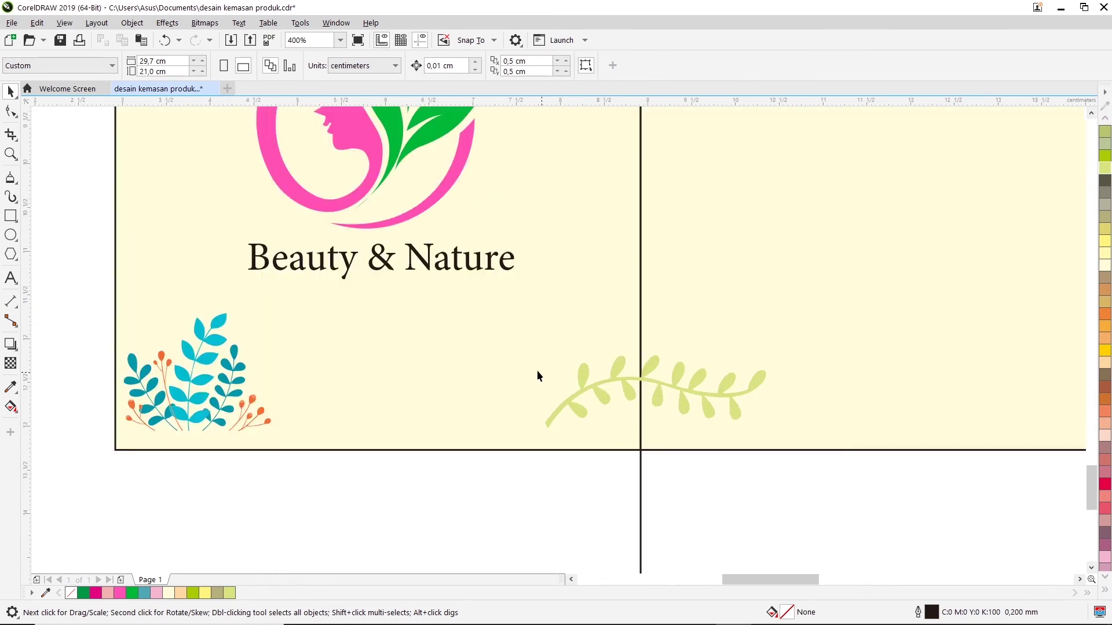
pyautogui.scroll(-2, 537, 370)
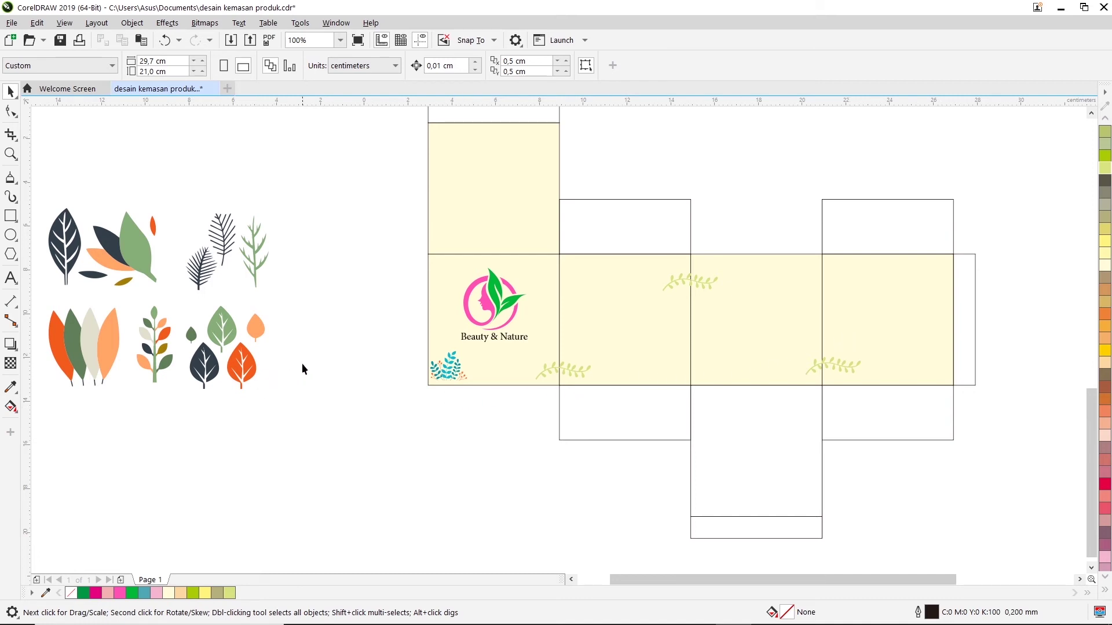
pyautogui.scroll(-2, 939, 319)
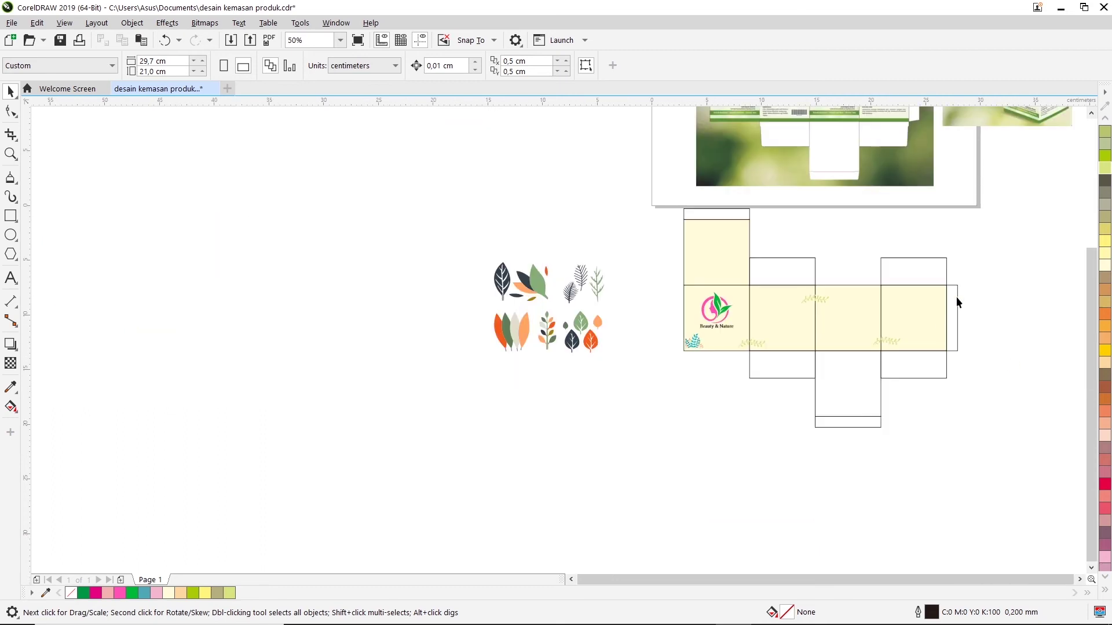
pyautogui.scroll(2, 1065, 159)
pyautogui.scroll(1, 1057, 155)
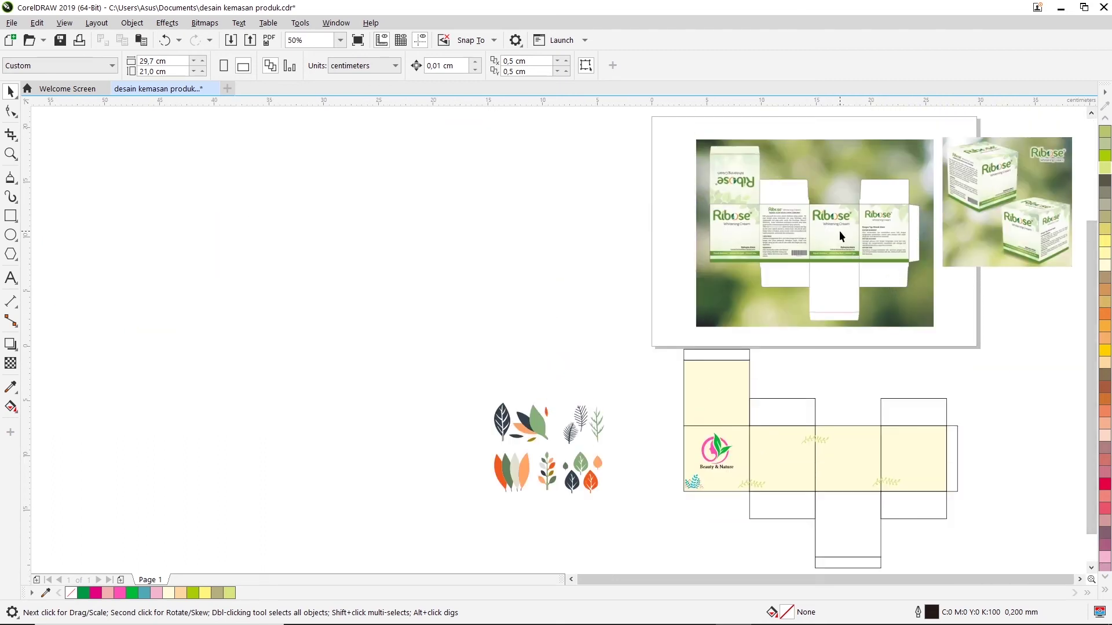
pyautogui.scroll(1, 832, 238)
pyautogui.scroll(1, 832, 237)
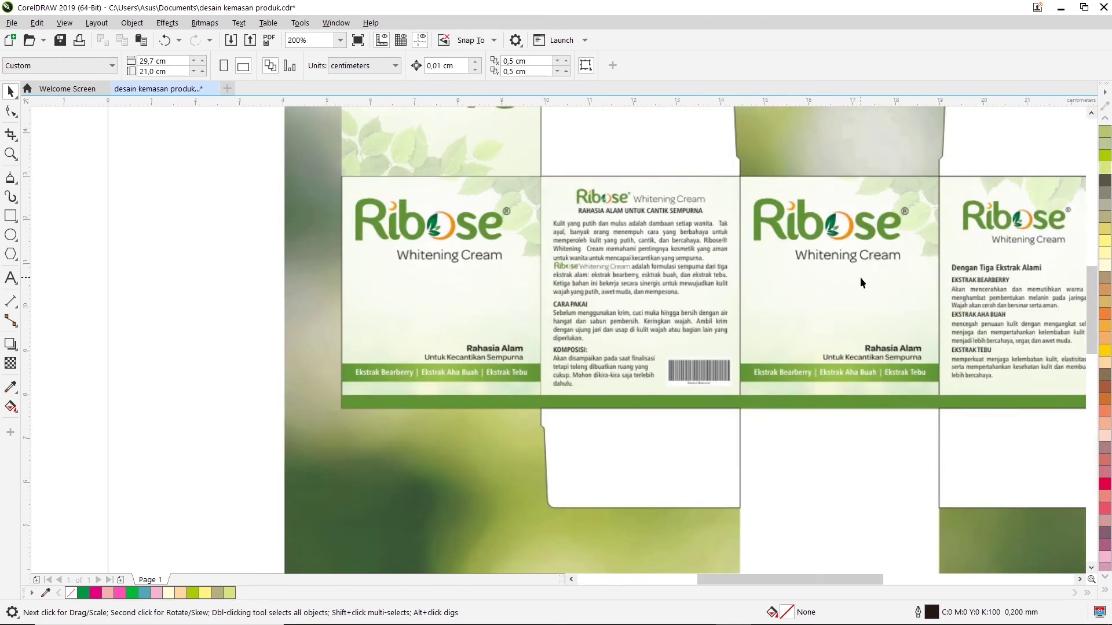
pyautogui.scroll(-1, 920, 315)
pyautogui.scroll(-1, 920, 317)
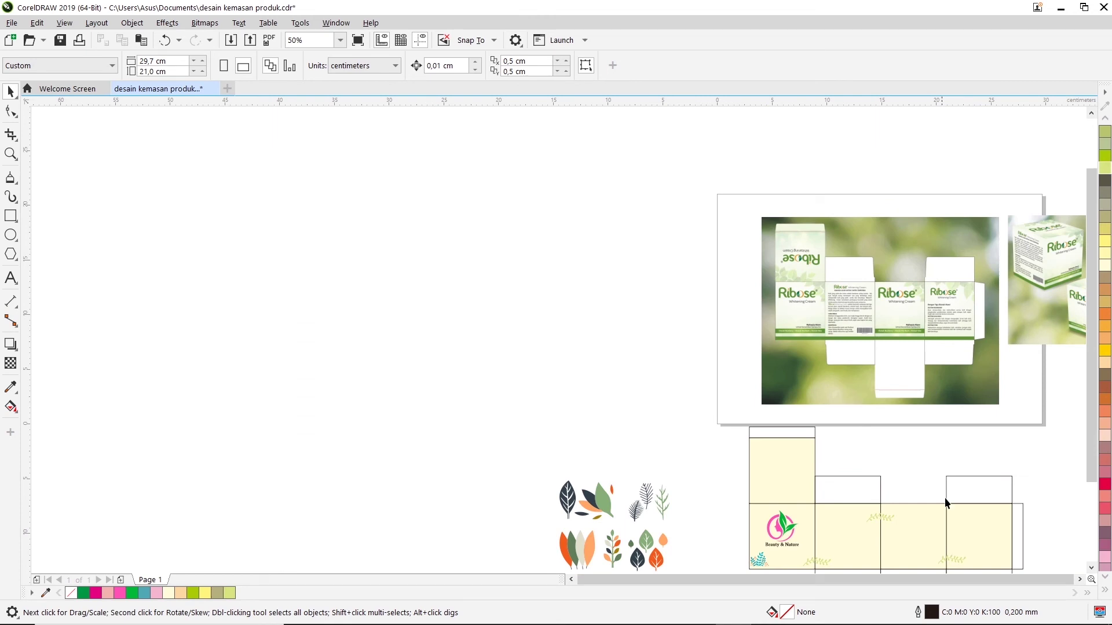
# Marquee-select the logo, Beauty & Nature name and teal plant on the front panel
pyautogui.hscroll(1, 1069, 577)
pyautogui.hscroll(1, 1068, 578)
pyautogui.scroll(-1, 1089, 456)
pyautogui.moveTo(1090, 456); pyautogui.dragTo(1083, 528)
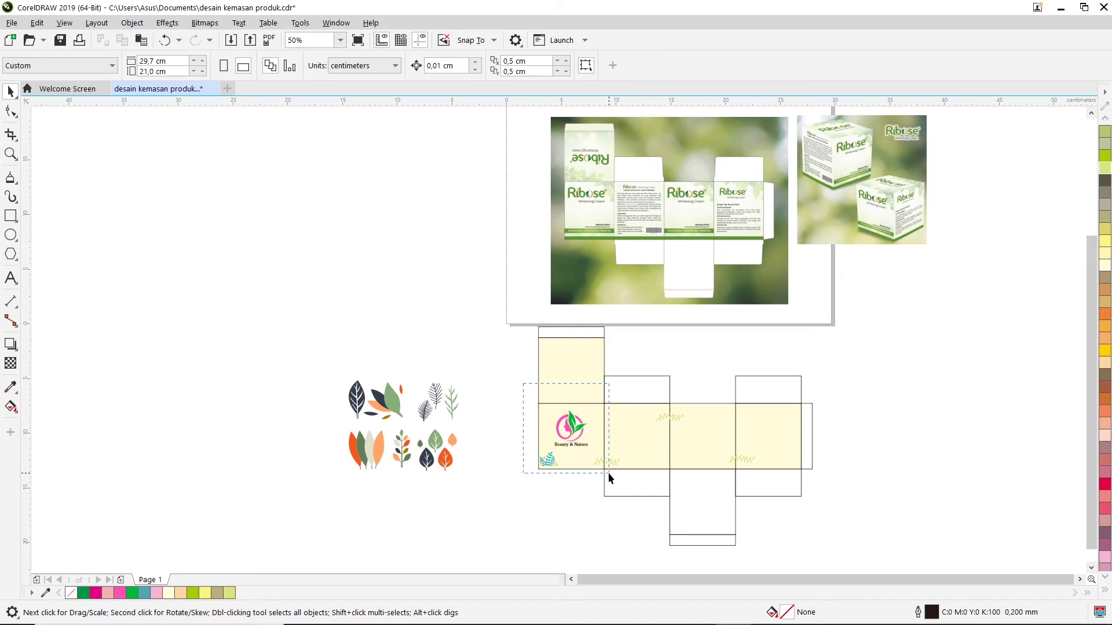
pyautogui.moveTo(608, 473); pyautogui.dragTo(608, 473)
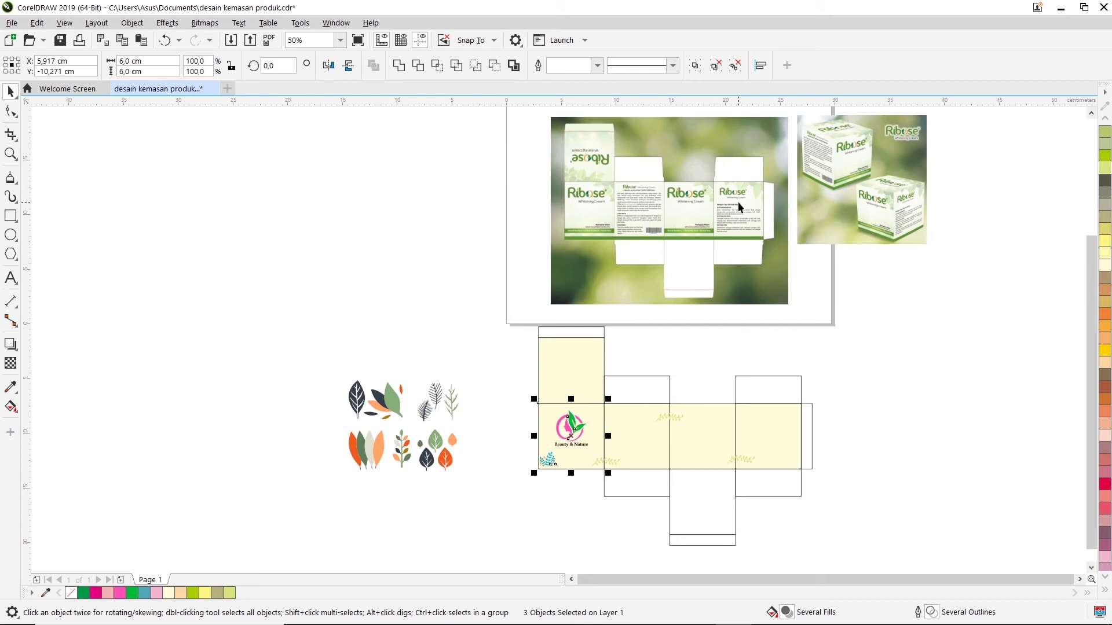
# Copy the leaf sprig onto the panel fold beside the Beauty & Nature logo, scaled to about 97%
pyautogui.click(478, 422)
pyautogui.scroll(2, 462, 436)
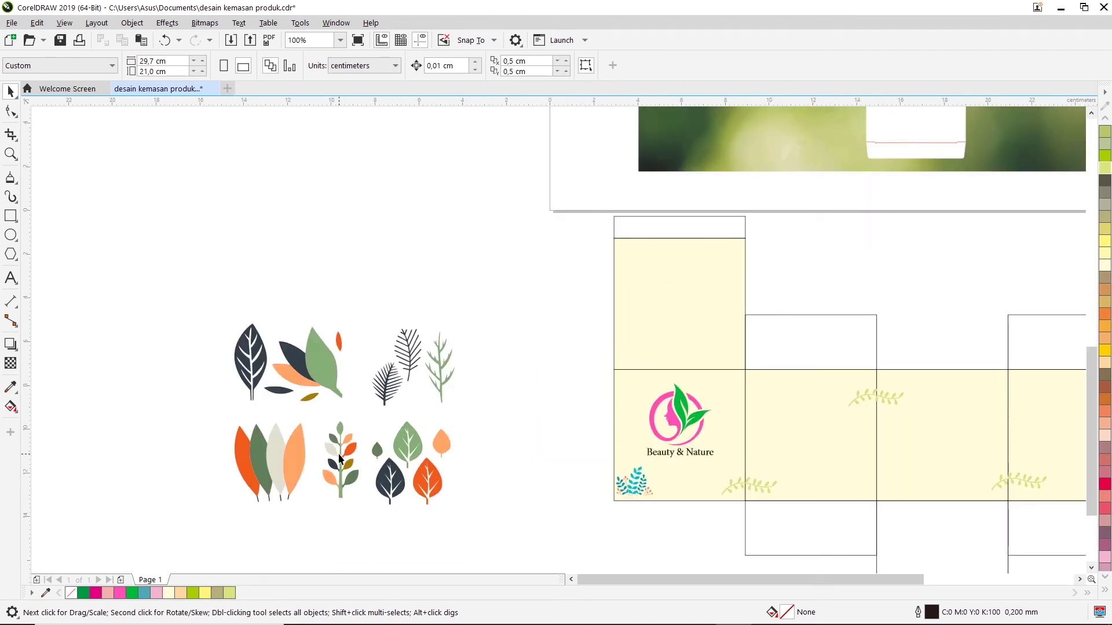
pyautogui.moveTo(313, 519); pyautogui.dragTo(371, 413)
pyautogui.moveTo(342, 460); pyautogui.dragTo(877, 463)
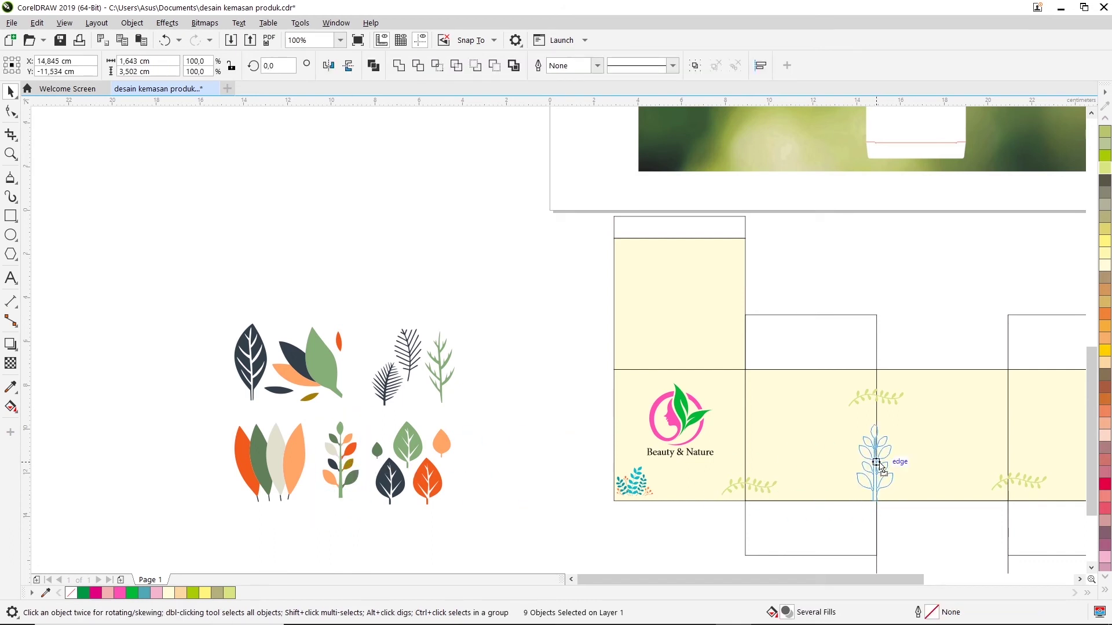
pyautogui.moveTo(877, 463); pyautogui.dragTo(877, 463)
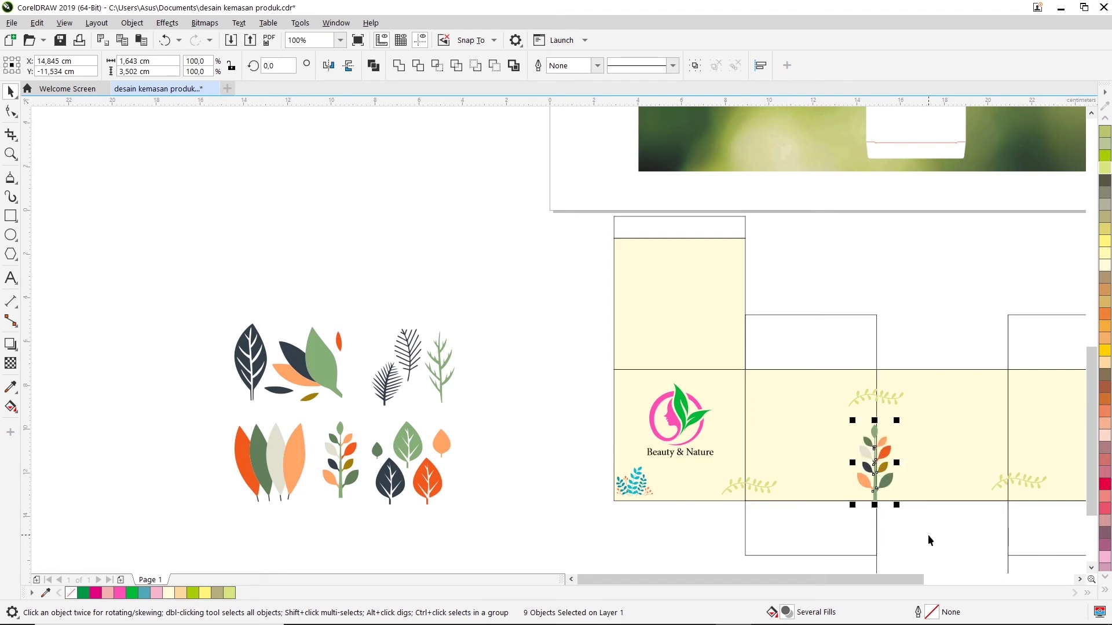
pyautogui.moveTo(896, 421); pyautogui.dragTo(894, 427)
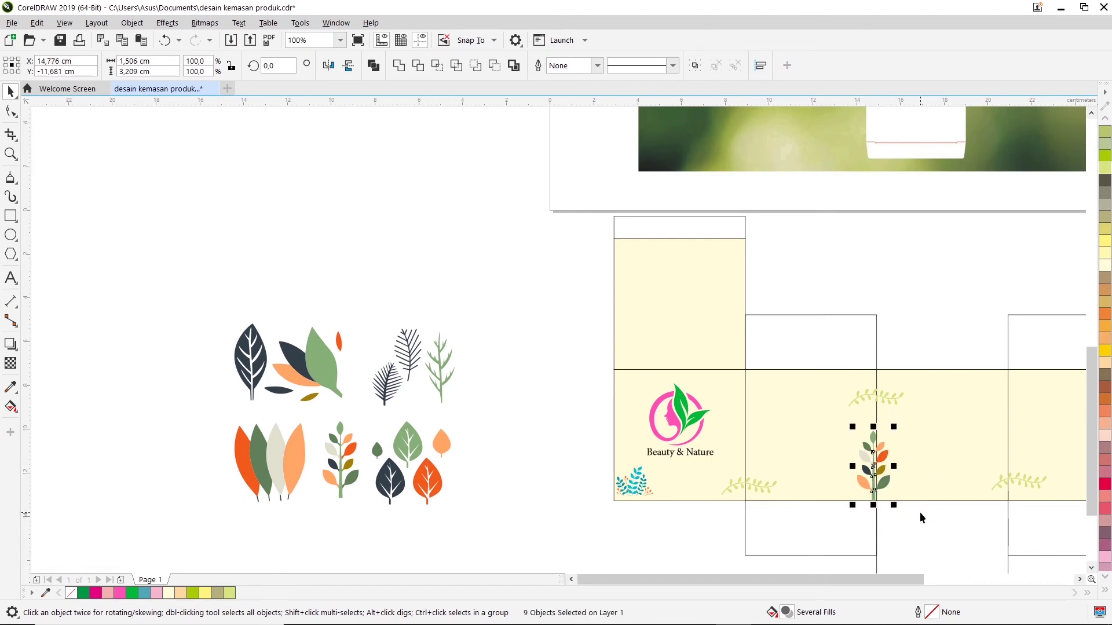
pyautogui.press('Right')
pyautogui.press('Right')
pyautogui.press('Right')
pyautogui.press('Right')
pyautogui.press('Right')
pyautogui.press('Right')
pyautogui.press('Right')
pyautogui.press('Right')
pyautogui.press('Right')
pyautogui.press('Right')
pyautogui.press('Right')
pyautogui.press('Right')
pyautogui.press('Right')
pyautogui.press('Right')
pyautogui.press('Right')
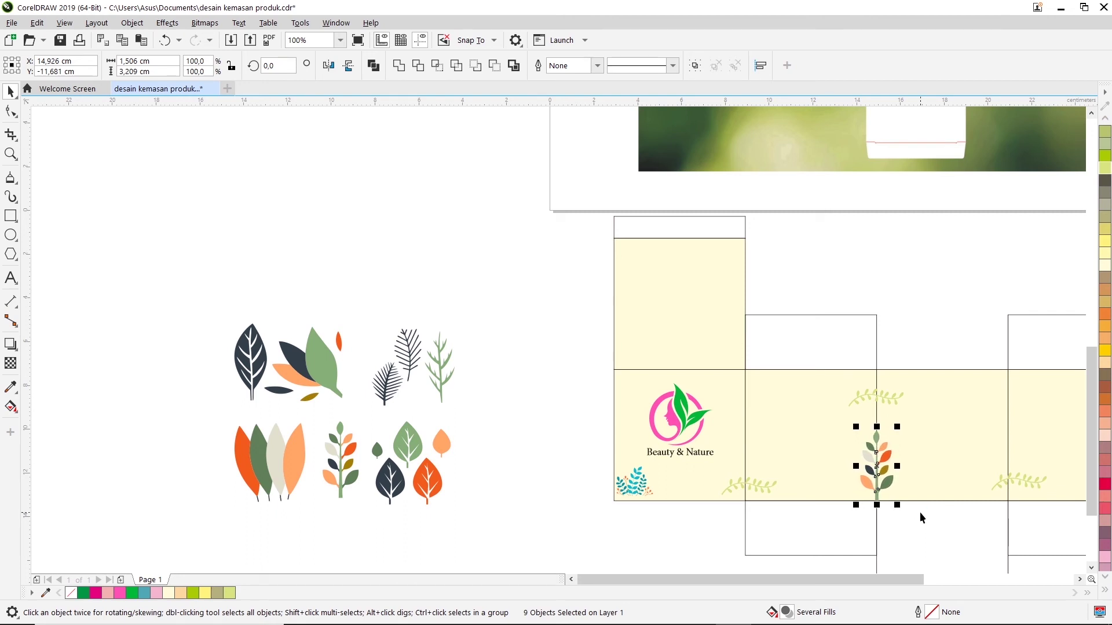
pyautogui.click(945, 317)
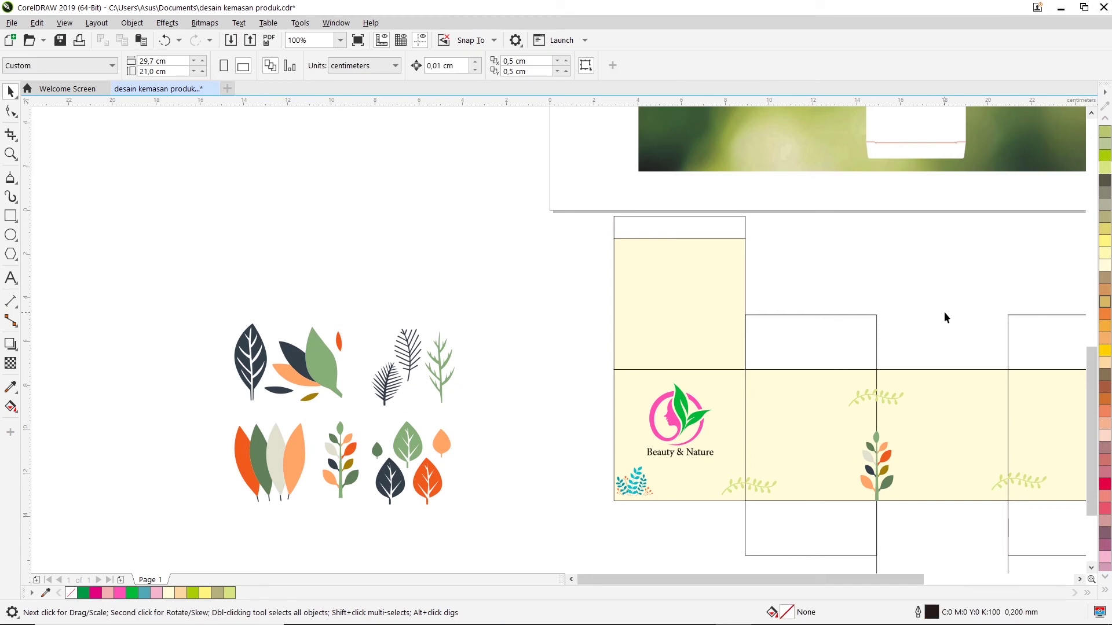
pyautogui.hscroll(3, 1075, 578)
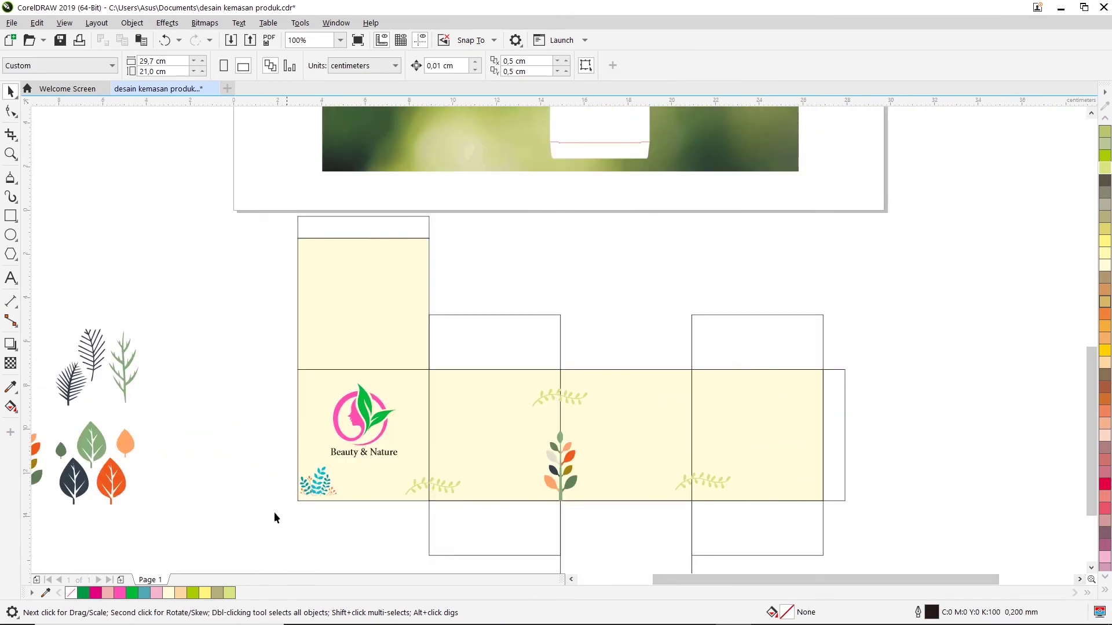
pyautogui.moveTo(104, 499); pyautogui.dragTo(819, 420)
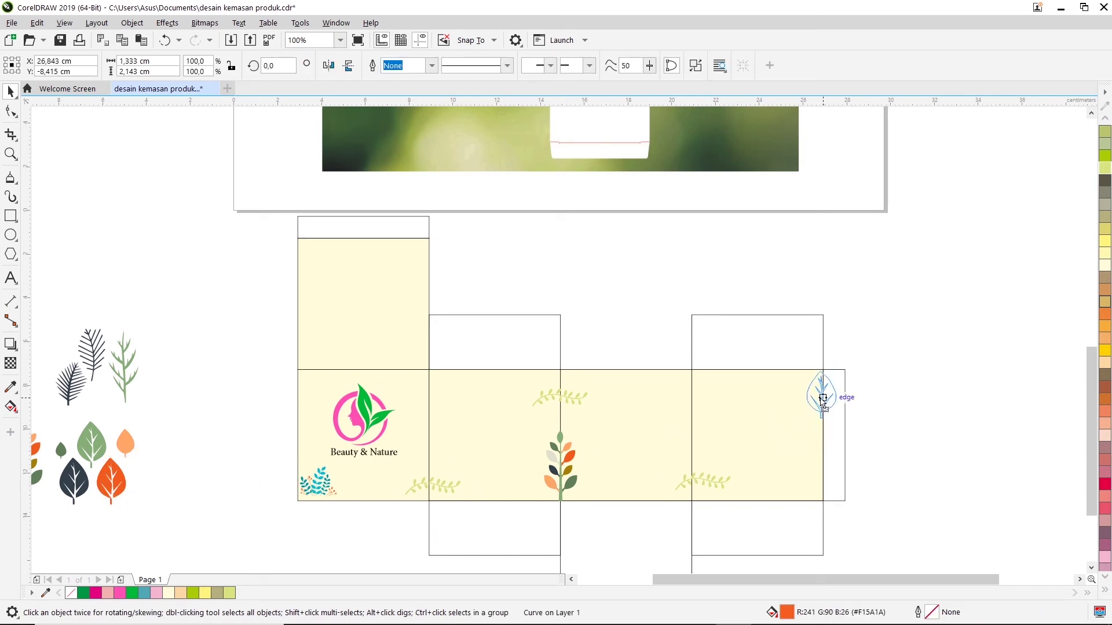
pyautogui.moveTo(819, 420)
pyautogui.mouseDown()
pyautogui.moveTo(639, 428)
pyautogui.moveTo(698, 403)
pyautogui.mouseUp()
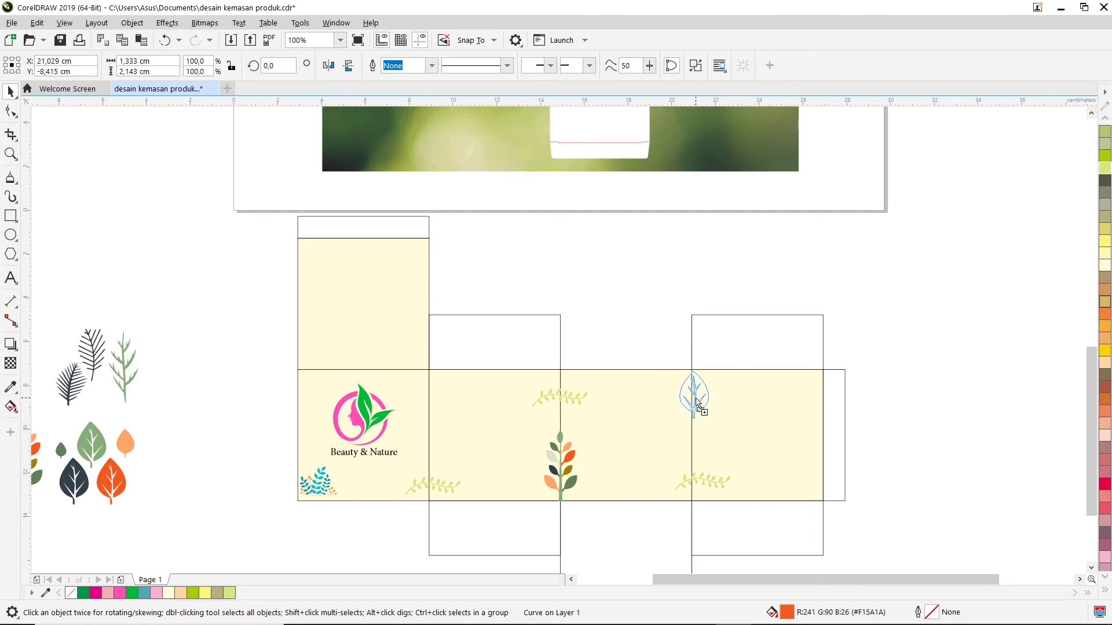
pyautogui.moveTo(698, 403); pyautogui.dragTo(698, 403)
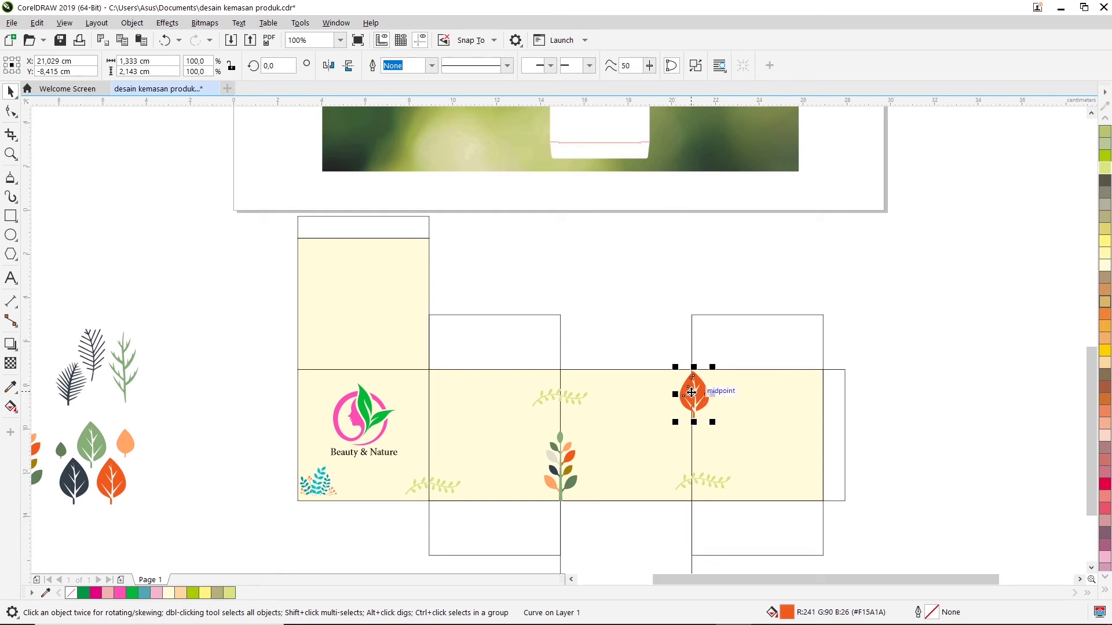
pyautogui.click(693, 388)
pyautogui.press('Tab')
pyautogui.click(693, 388)
pyautogui.moveTo(713, 369); pyautogui.dragTo(665, 441)
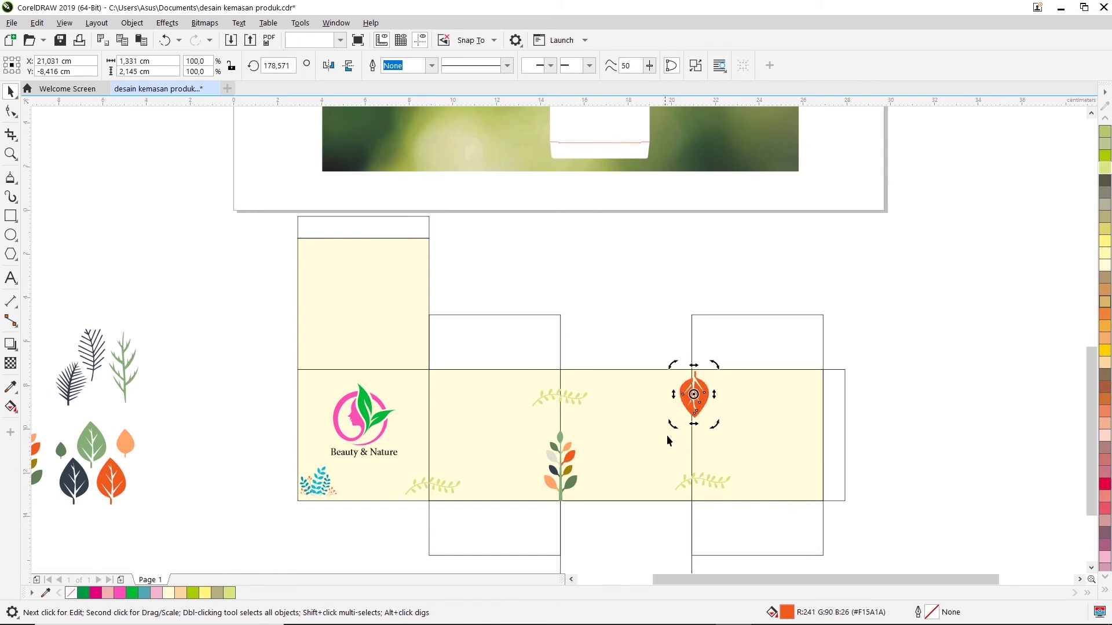
pyautogui.click(707, 392)
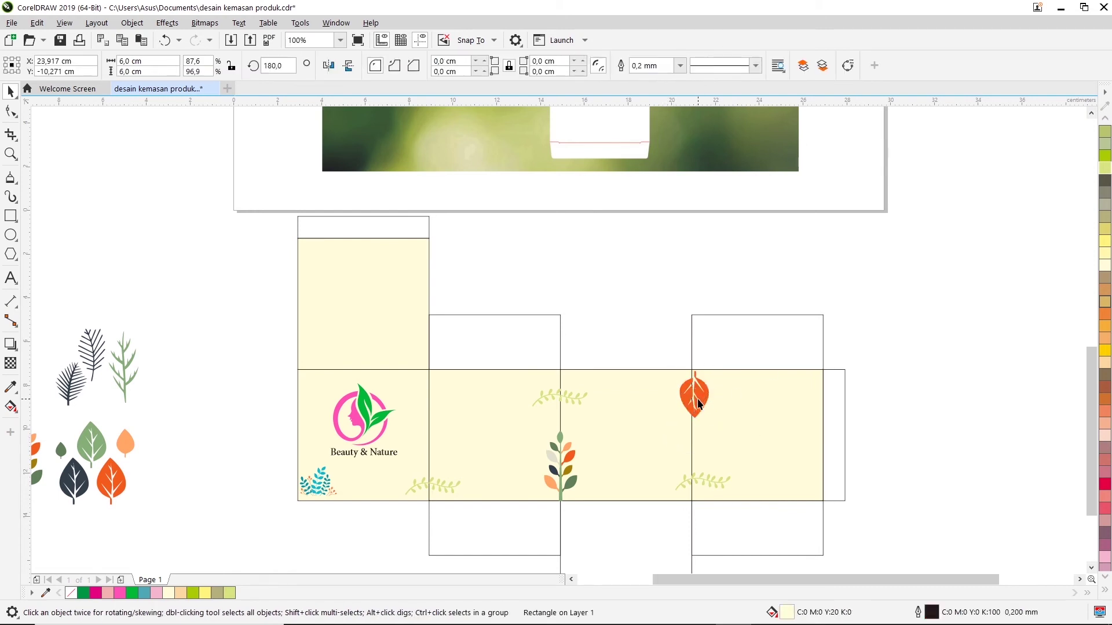
pyautogui.click(698, 397)
pyautogui.scroll(2, 695, 393)
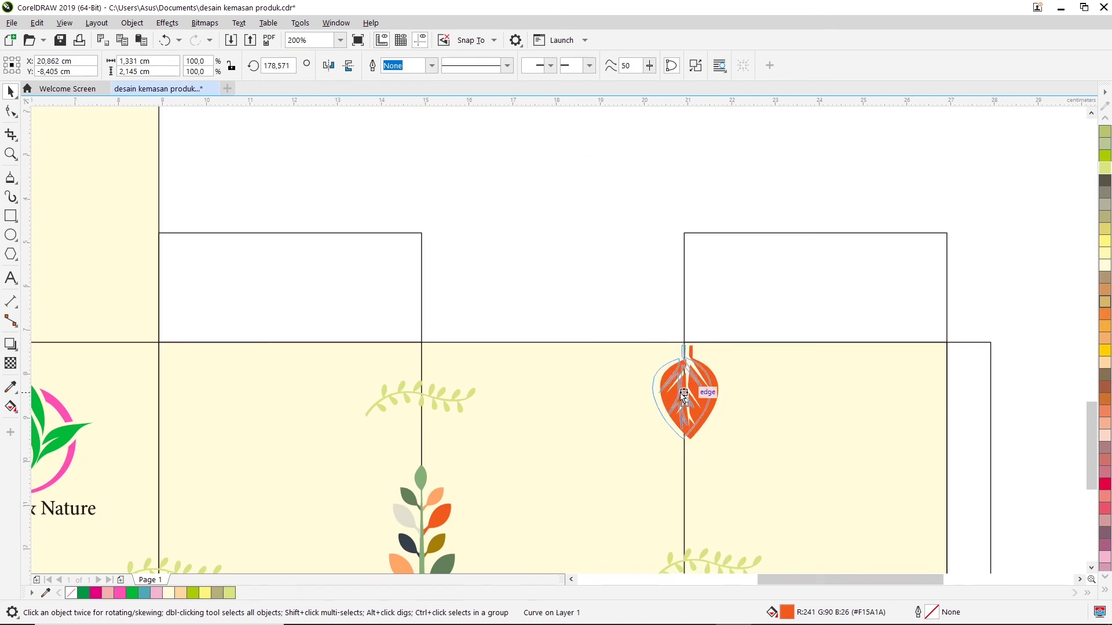
pyautogui.moveTo(684, 395); pyautogui.dragTo(678, 394)
pyautogui.moveTo(715, 443); pyautogui.dragTo(704, 418)
pyautogui.moveTo(675, 382); pyautogui.dragTo(686, 379)
pyautogui.scroll(-2, 592, 411)
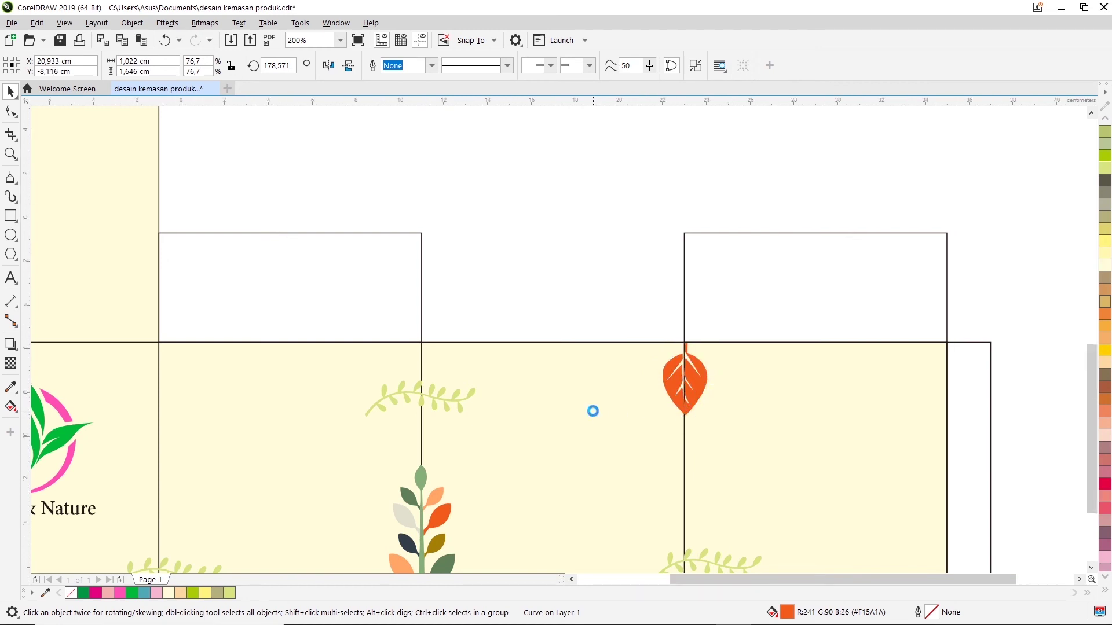
pyautogui.click(741, 408)
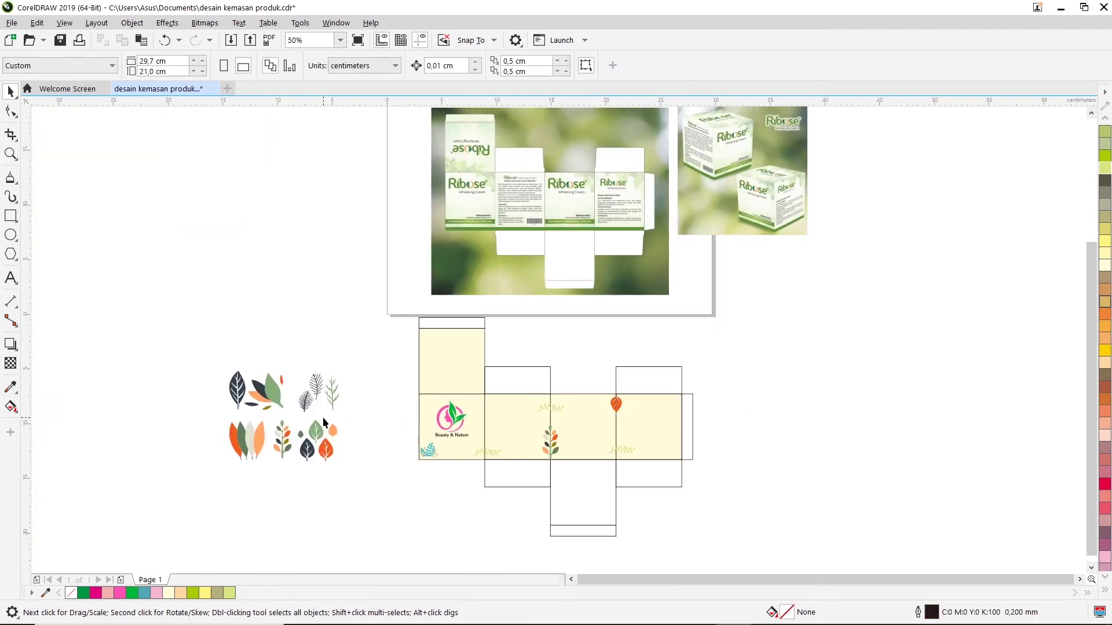
pyautogui.scroll(2, 294, 441)
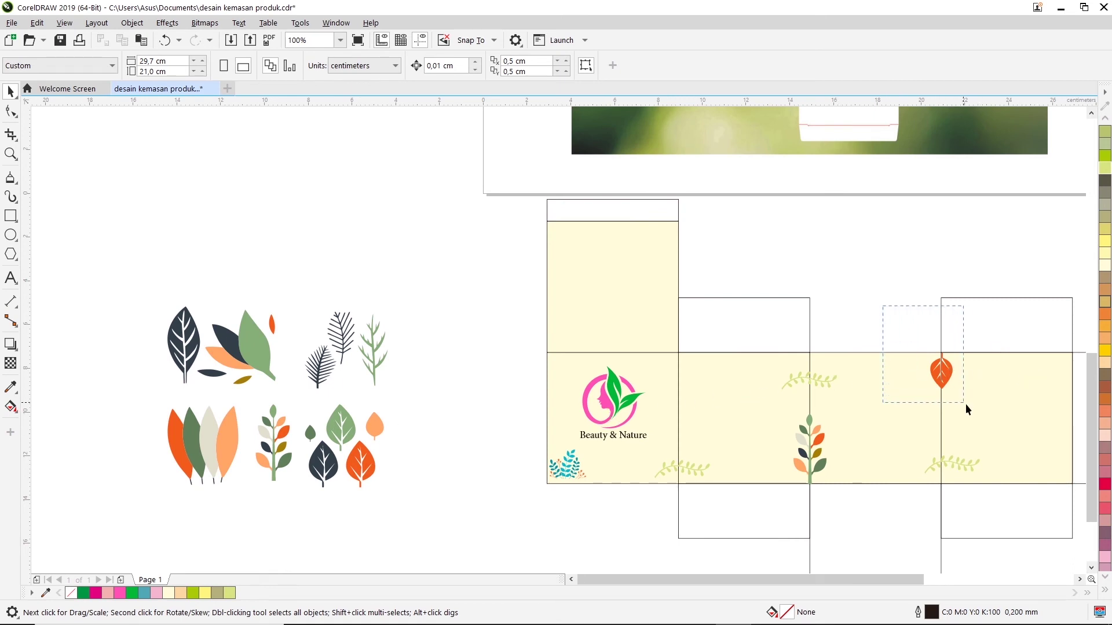
pyautogui.moveTo(965, 404); pyautogui.dragTo(970, 408)
pyautogui.click(897, 414)
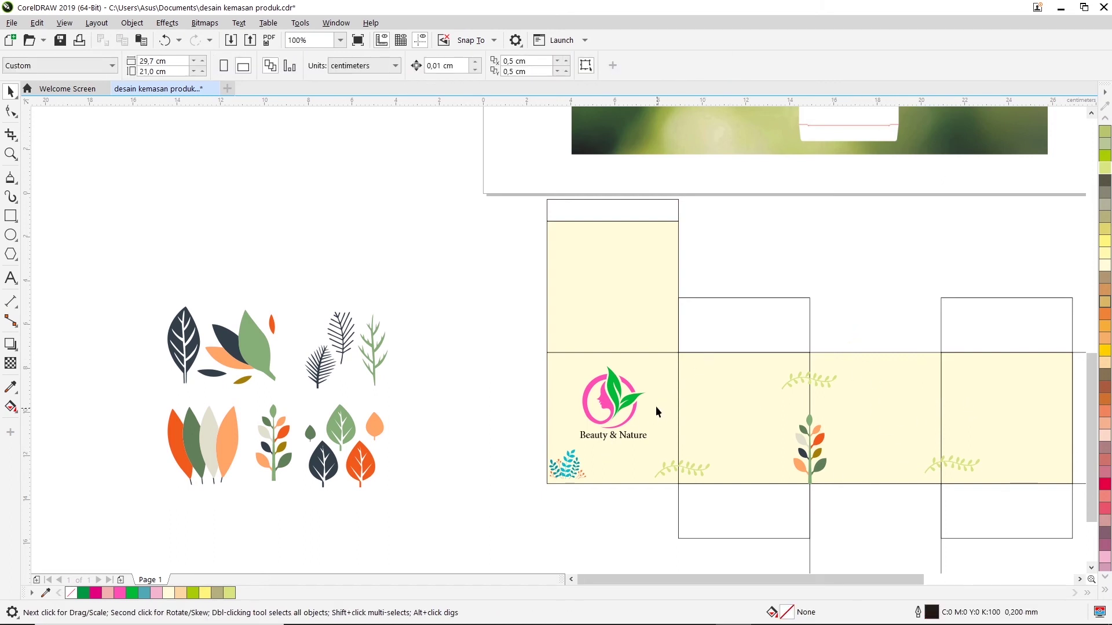
pyautogui.moveTo(502, 334); pyautogui.dragTo(670, 450)
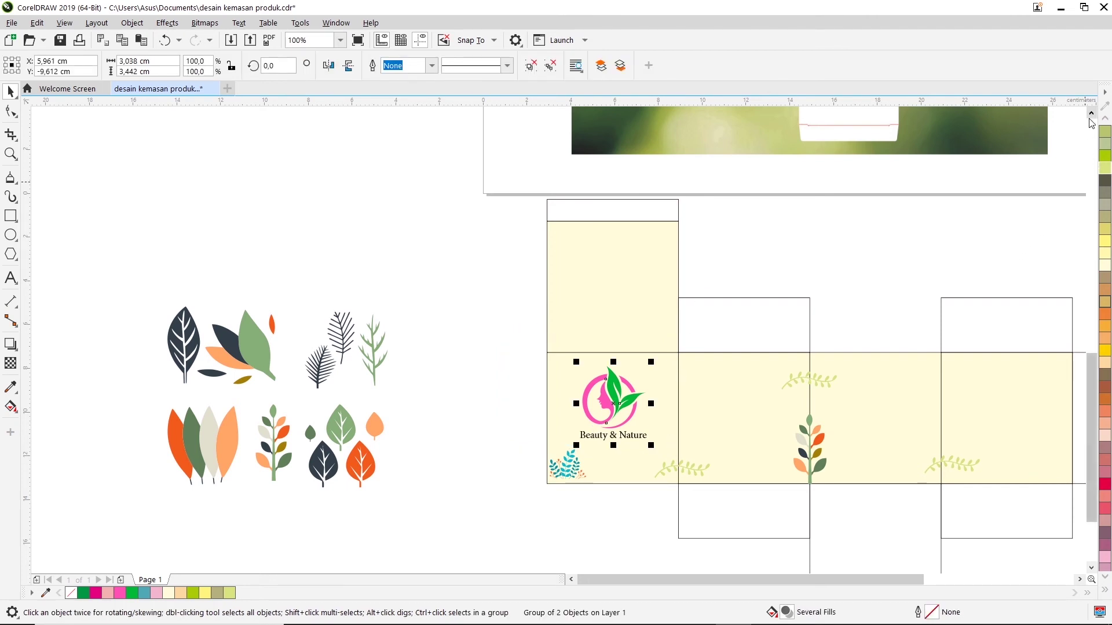
pyautogui.click(874, 249)
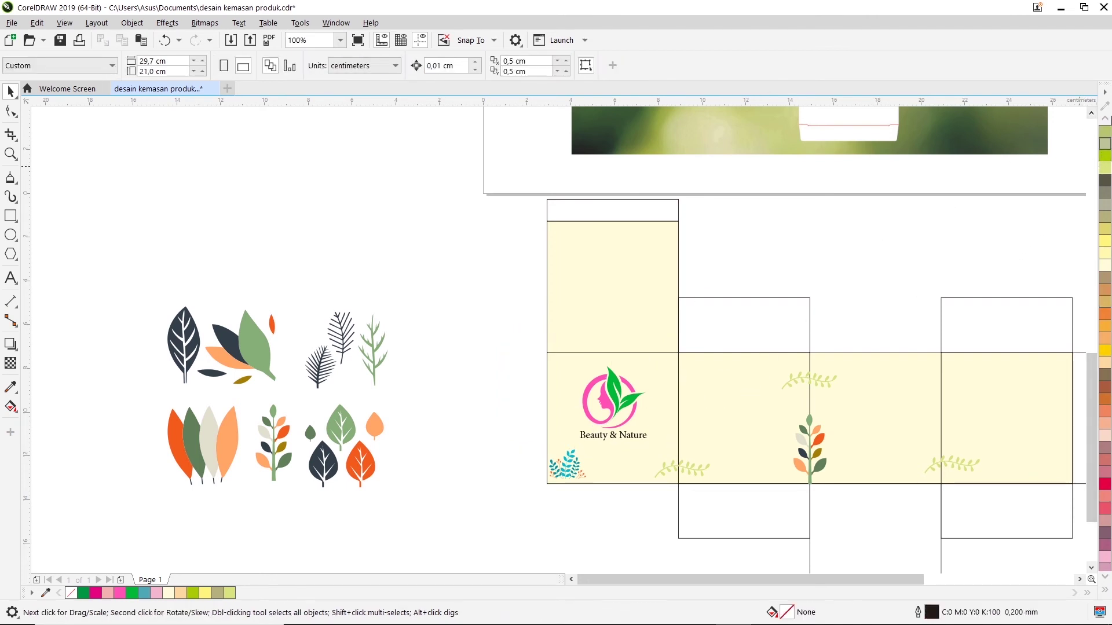
pyautogui.click(1092, 114)
pyautogui.click(1092, 115)
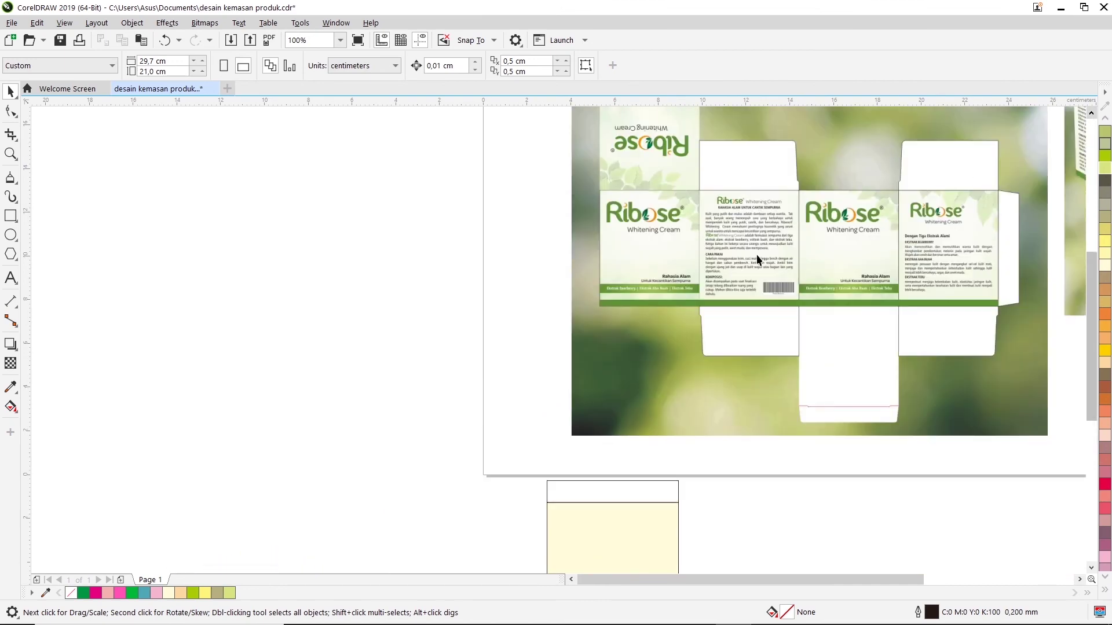
pyautogui.scroll(1, 660, 281)
pyautogui.scroll(1, 659, 300)
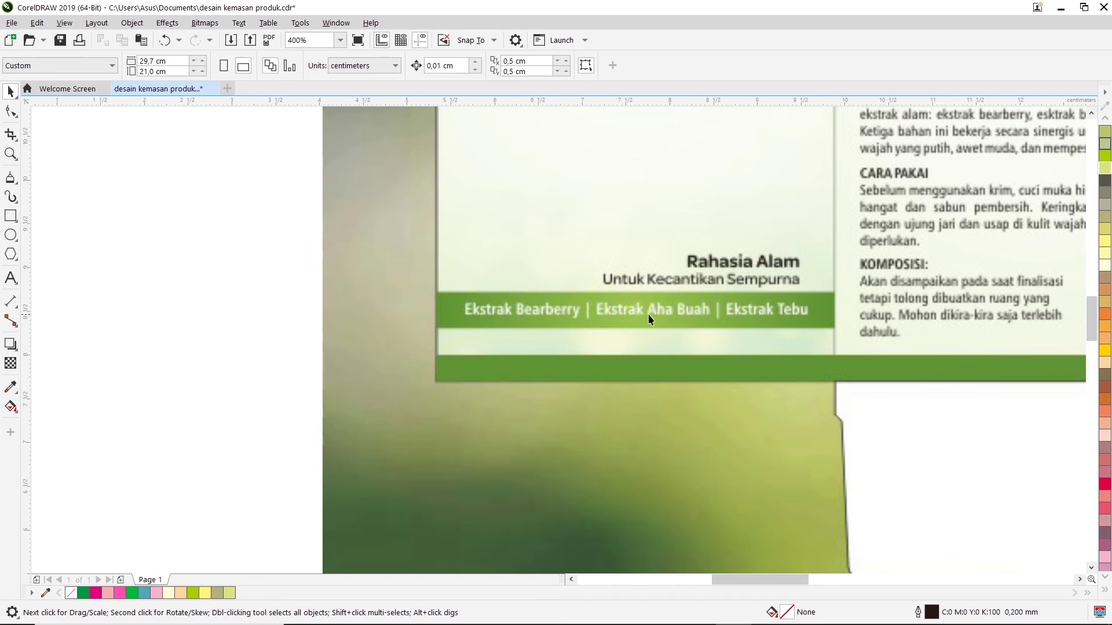
pyautogui.scroll(-1, 671, 352)
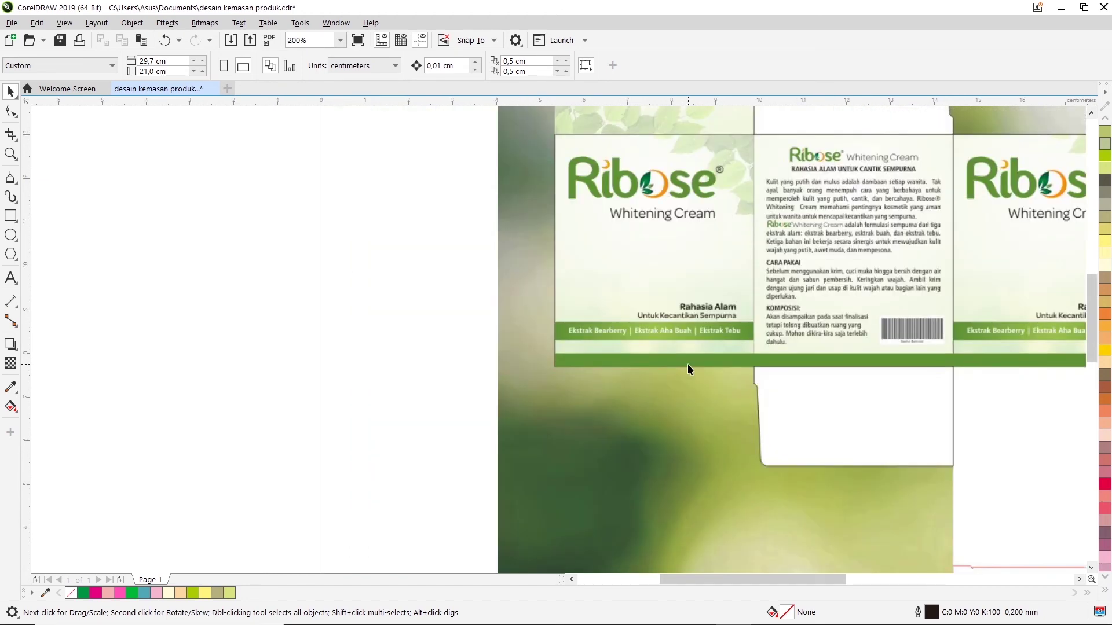
pyautogui.scroll(-1, 687, 364)
pyautogui.scroll(-1, 687, 364)
pyautogui.scroll(1, 671, 547)
pyautogui.scroll(-1, 689, 556)
pyautogui.moveTo(1093, 334); pyautogui.dragTo(1086, 399)
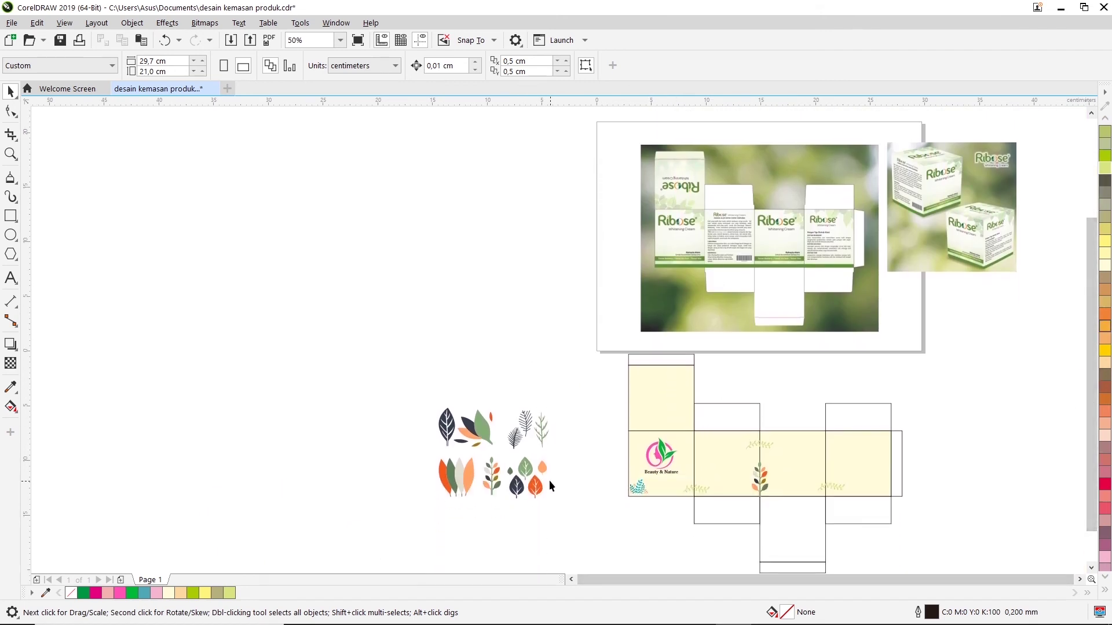
pyautogui.scroll(1, 547, 481)
pyautogui.scroll(1, 545, 417)
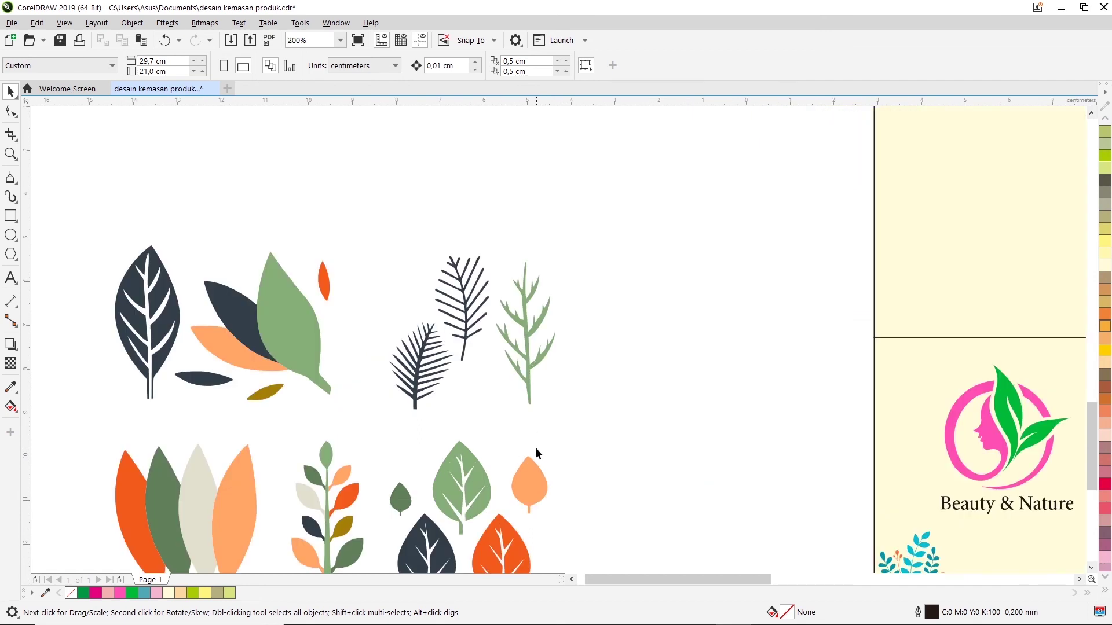
pyautogui.scroll(-1, 536, 453)
pyautogui.moveTo(532, 481)
pyautogui.mouseDown()
pyautogui.moveTo(818, 428)
pyautogui.moveTo(760, 438)
pyautogui.mouseUp()
# Tilt the orange leaf toward the logo and bring the small green leaf beside it
pyautogui.click(813, 427)
pyautogui.click(810, 406)
pyautogui.click(813, 428)
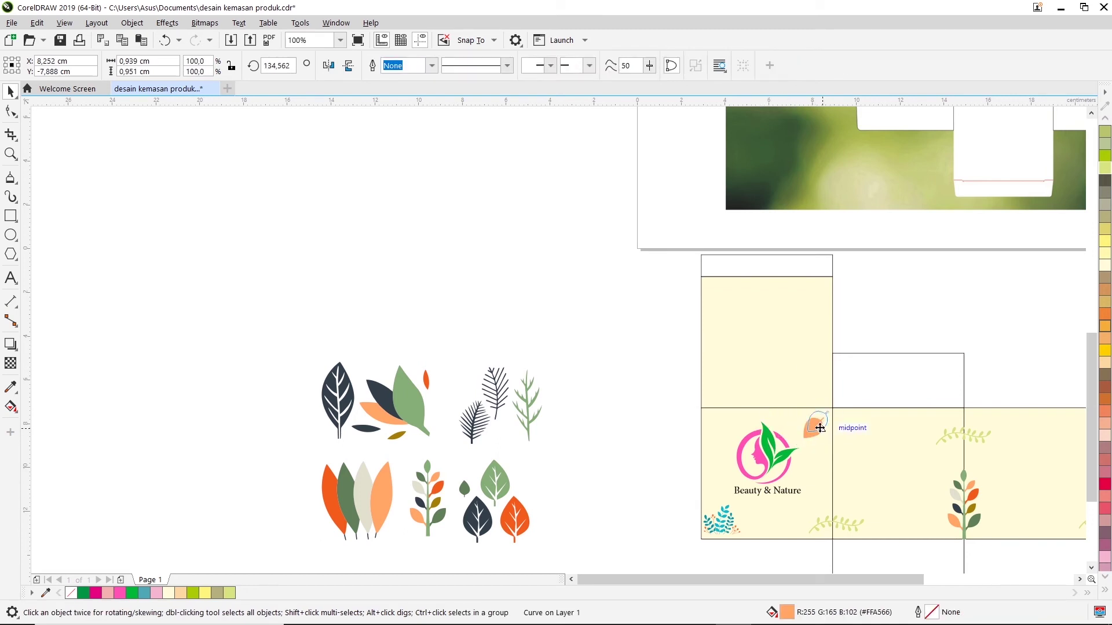
pyautogui.click(467, 491)
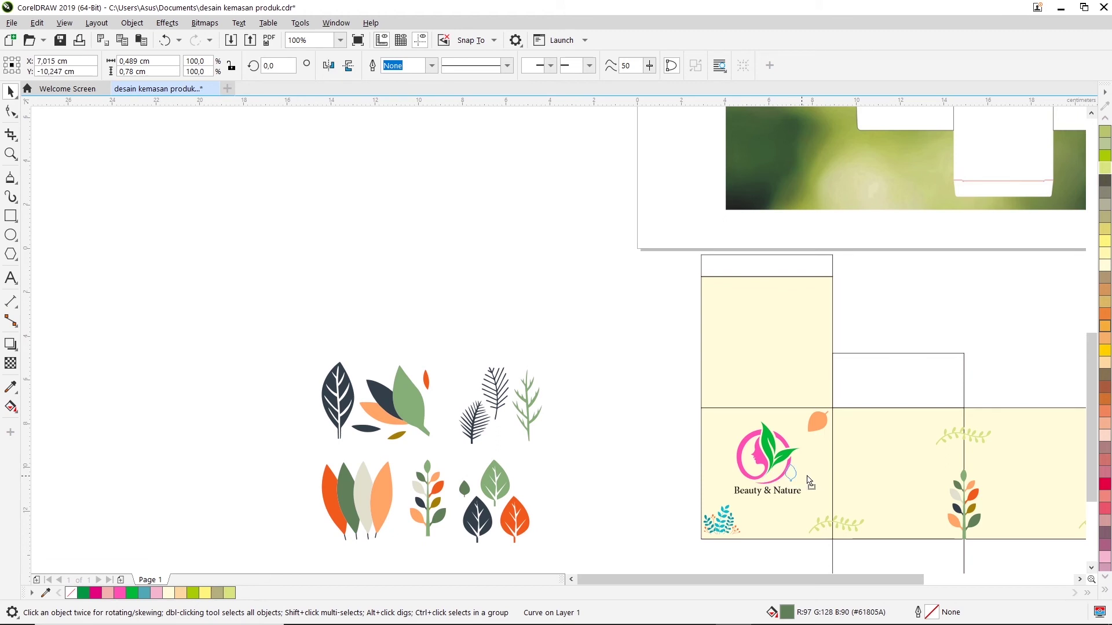
pyautogui.moveTo(467, 491); pyautogui.dragTo(828, 442)
pyautogui.scroll(3, 828, 443)
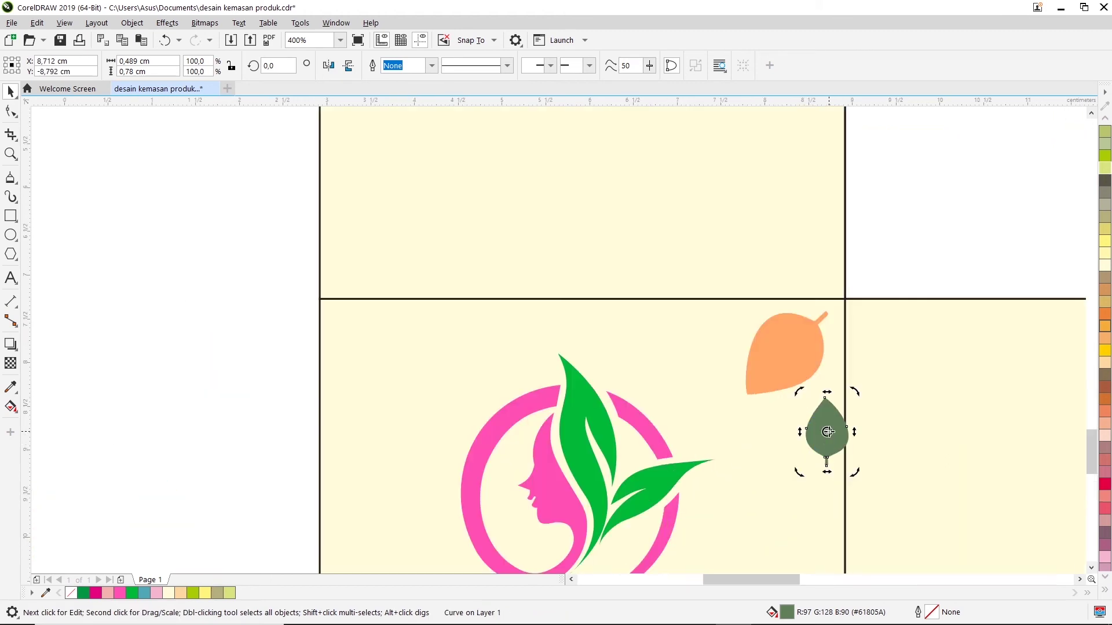
# Rotate the green leaf to about 174° over the orange leaf and tuck the orange leaf behind it
pyautogui.moveTo(854, 399); pyautogui.dragTo(818, 452)
pyautogui.click(834, 430)
pyautogui.moveTo(836, 430)
pyautogui.mouseDown()
pyautogui.moveTo(832, 337)
pyautogui.moveTo(764, 347)
pyautogui.mouseUp()
pyautogui.click(834, 343)
pyautogui.moveTo(850, 301); pyautogui.dragTo(858, 320)
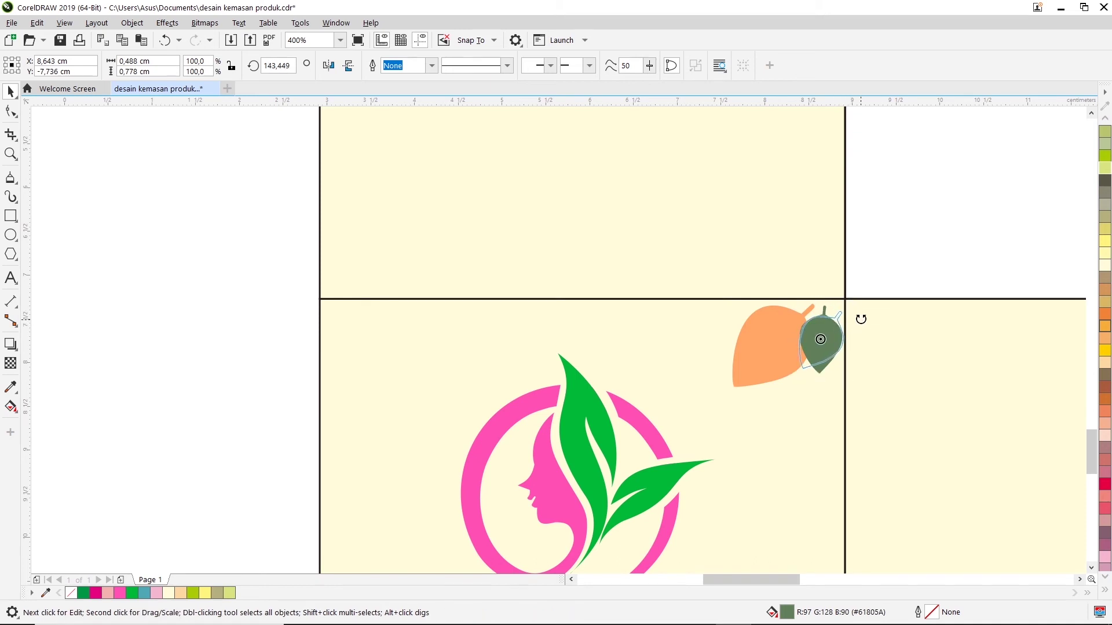
pyautogui.click(771, 348)
pyautogui.moveTo(769, 336); pyautogui.dragTo(790, 337)
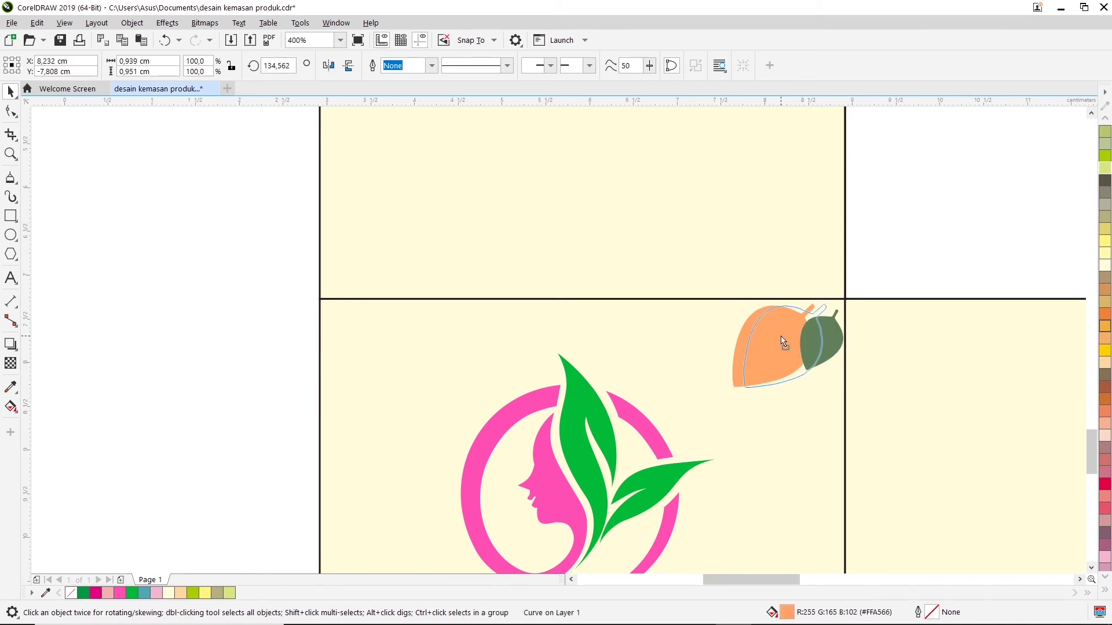
# Delete the small orange-and-green leaf pair beside the logo
pyautogui.click(879, 288)
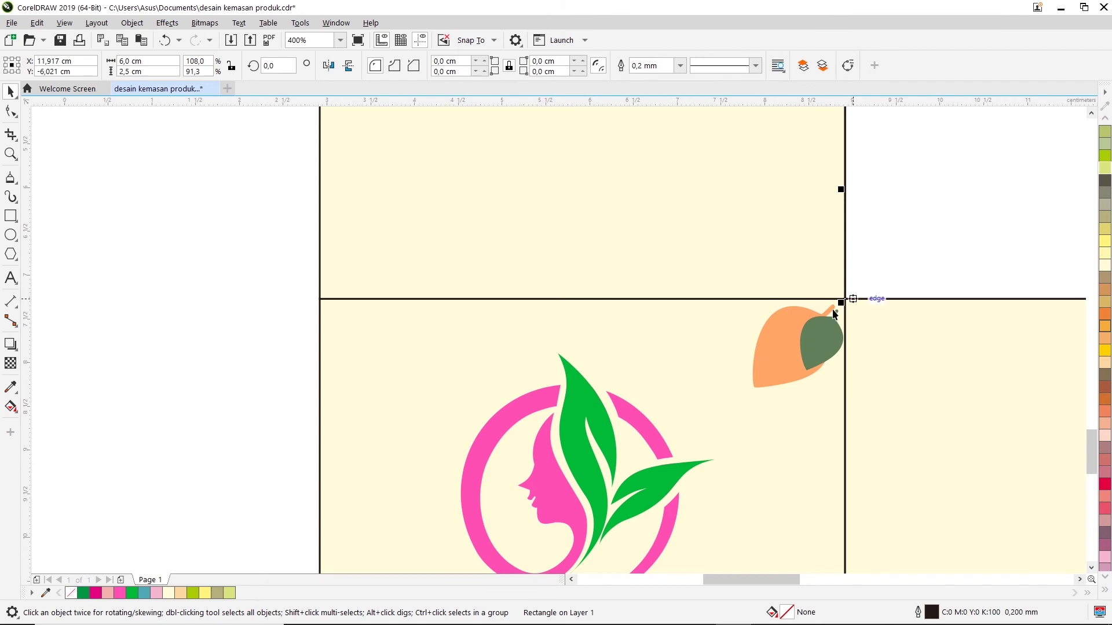
pyautogui.scroll(-1, 828, 312)
pyautogui.scroll(-1, 671, 382)
pyautogui.moveTo(565, 321); pyautogui.dragTo(752, 374)
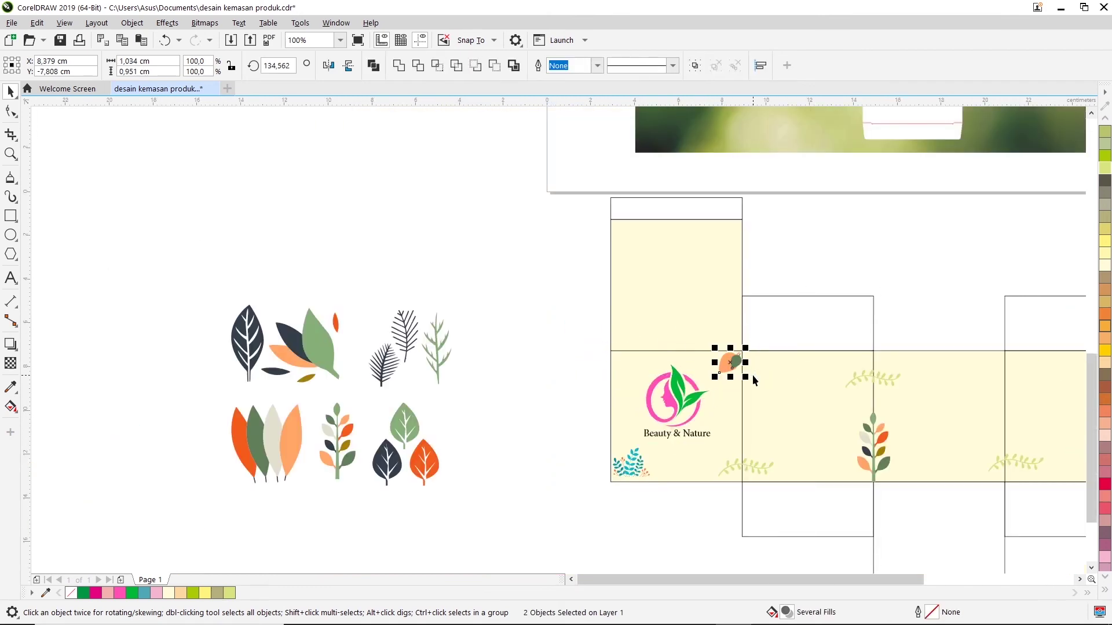
pyautogui.press('Delete')
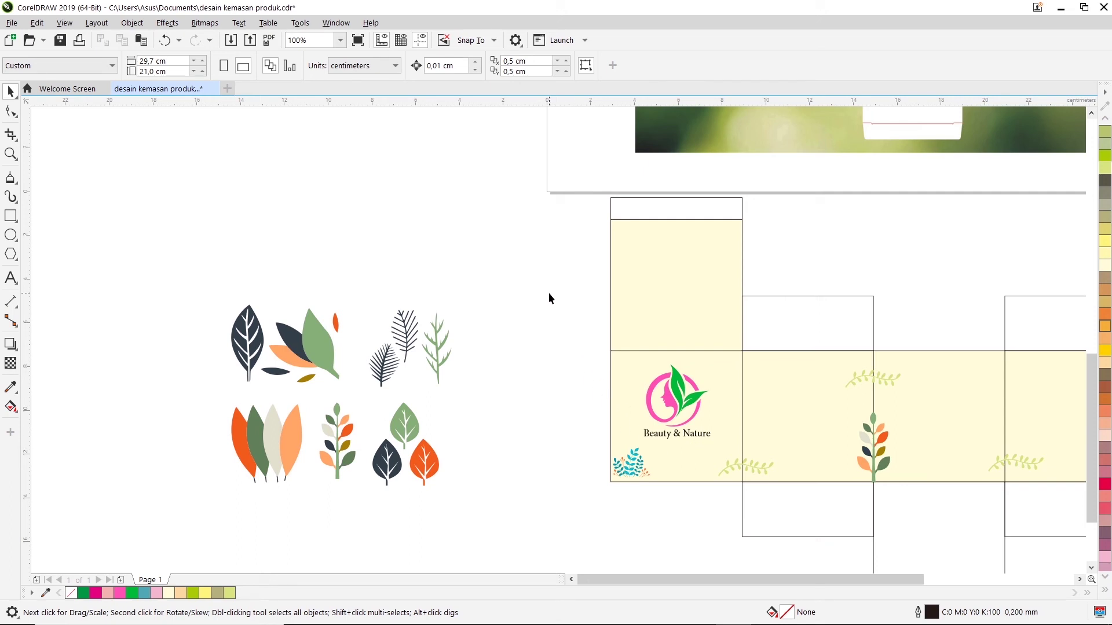
# Copy the Beauty & Nature logo group centred onto the top lid panel and mirror it vertically
pyautogui.click(1079, 579)
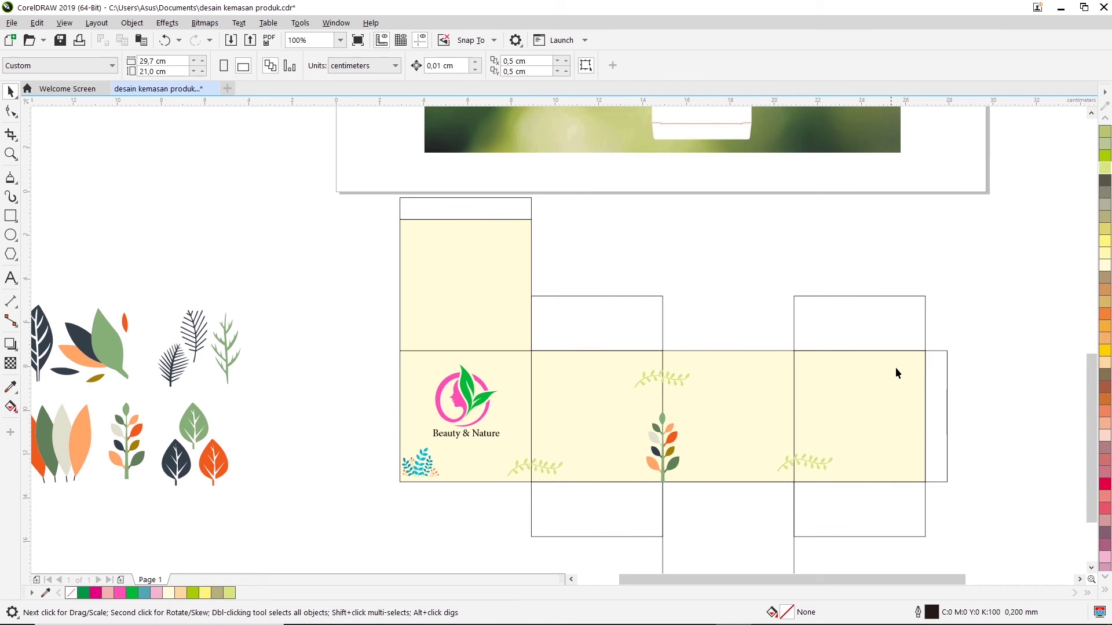
pyautogui.moveTo(1091, 374); pyautogui.dragTo(1098, 292)
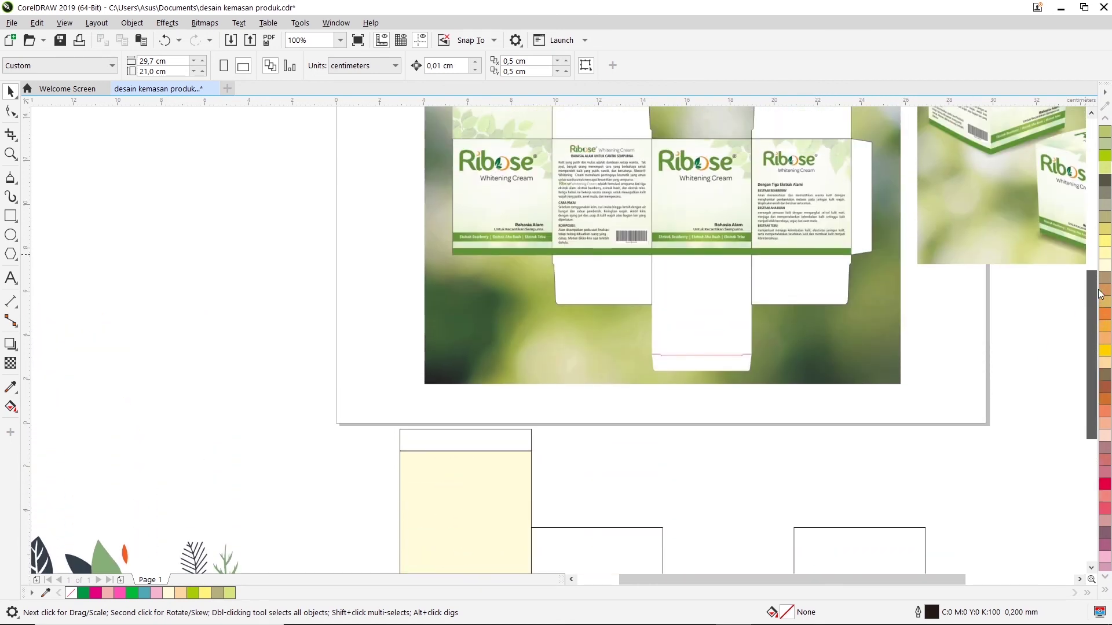
pyautogui.moveTo(1101, 293); pyautogui.dragTo(1080, 421)
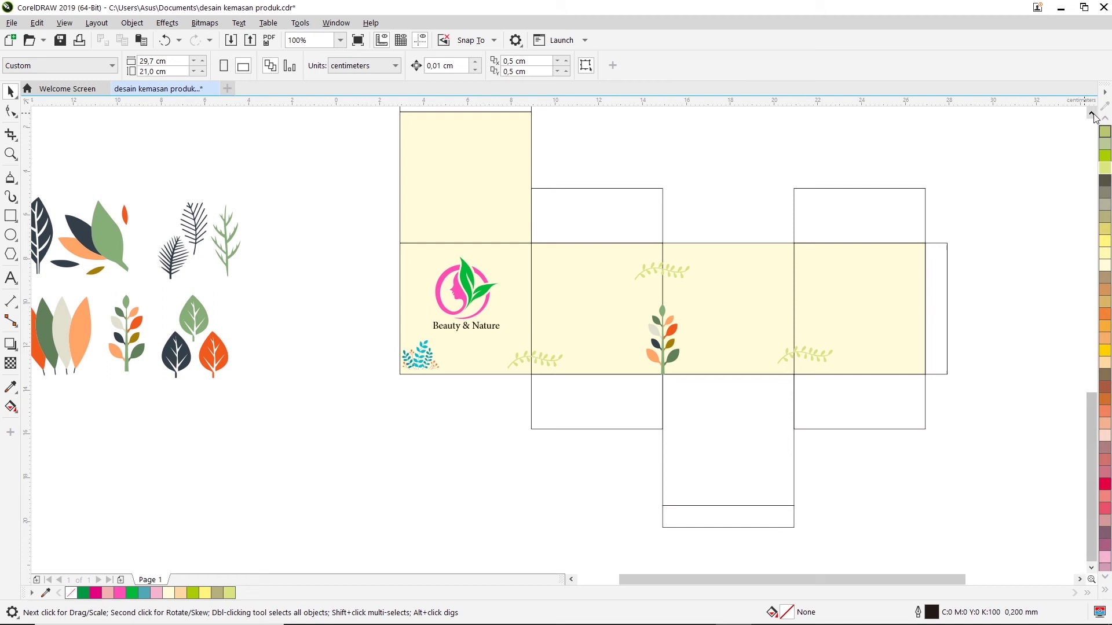
pyautogui.scroll(2, 410, 394)
pyautogui.scroll(1, 411, 395)
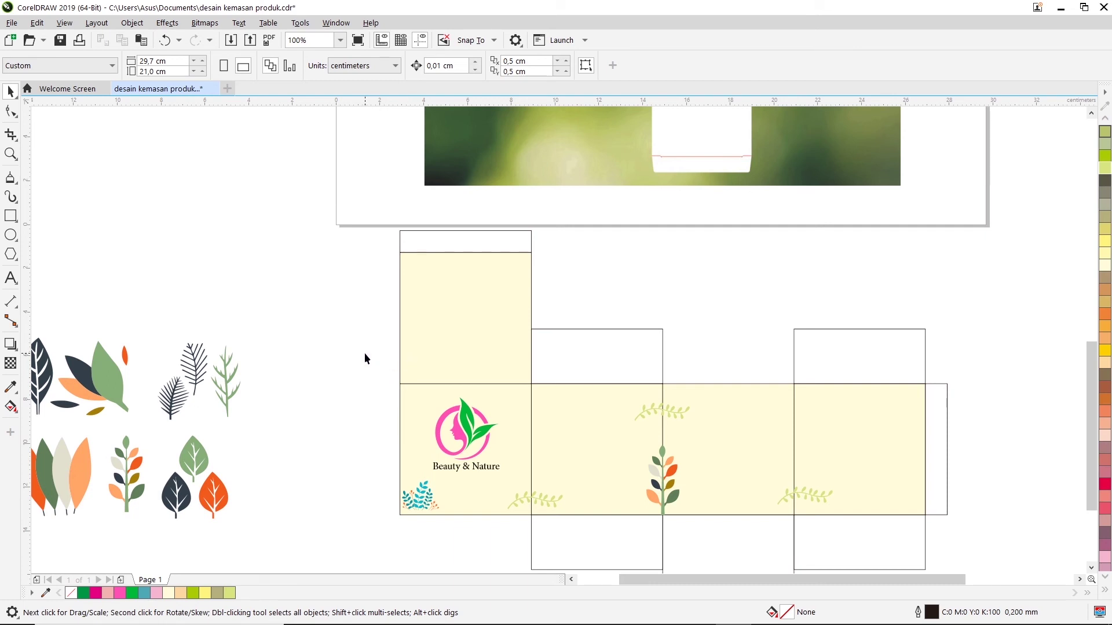
pyautogui.moveTo(371, 363); pyautogui.dragTo(540, 479)
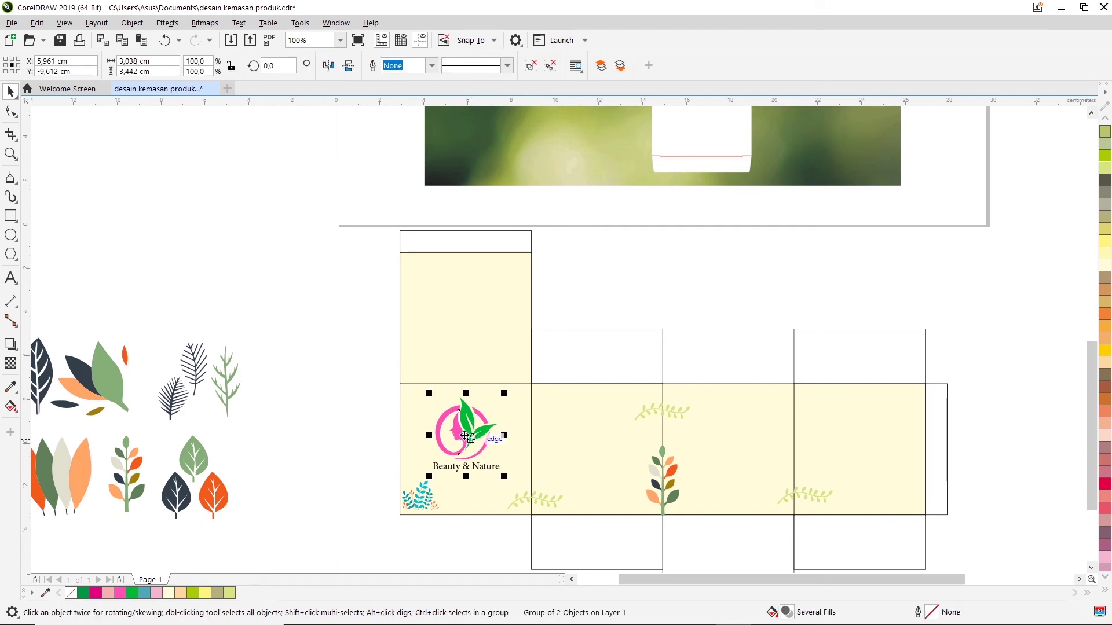
pyautogui.moveTo(465, 436); pyautogui.dragTo(463, 325)
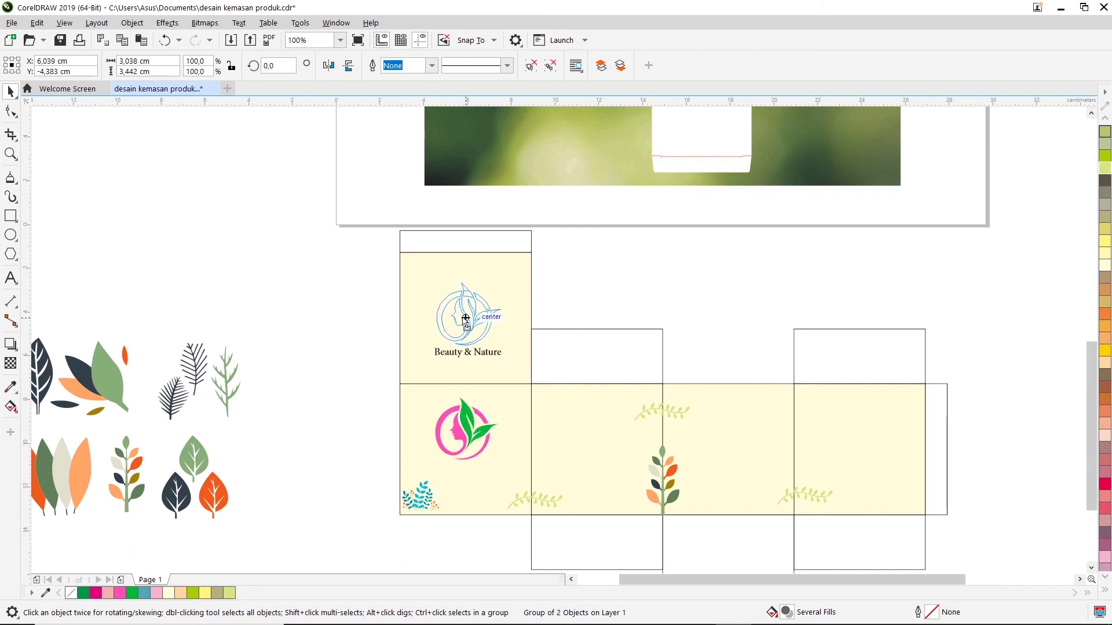
pyautogui.moveTo(463, 324); pyautogui.dragTo(467, 319)
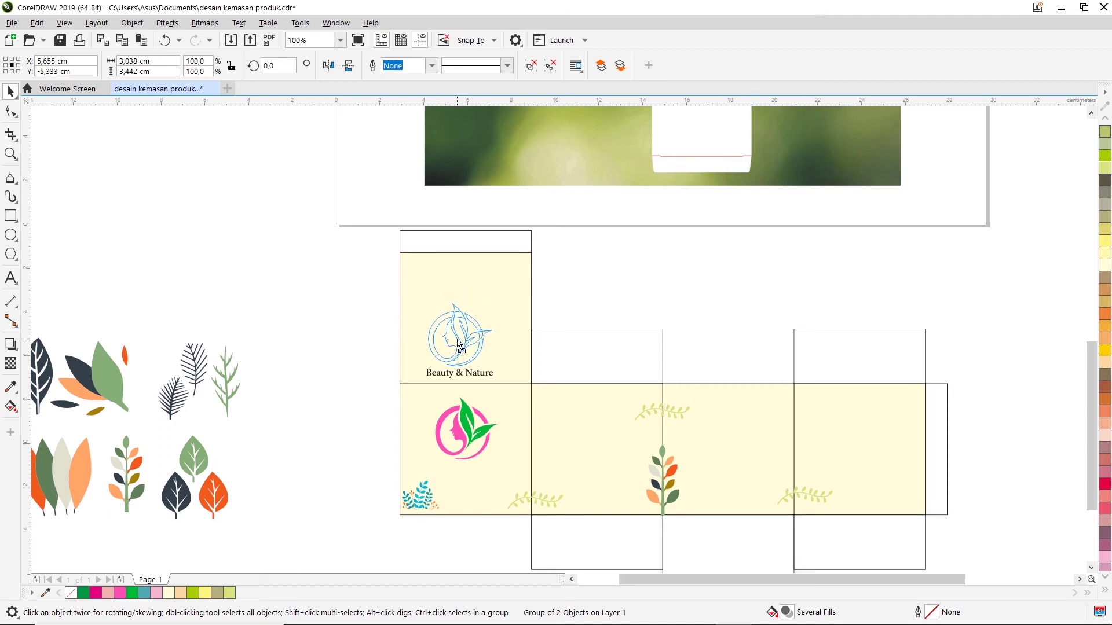
pyautogui.moveTo(466, 318)
pyautogui.mouseDown()
pyautogui.moveTo(463, 333)
pyautogui.moveTo(466, 319)
pyautogui.mouseUp()
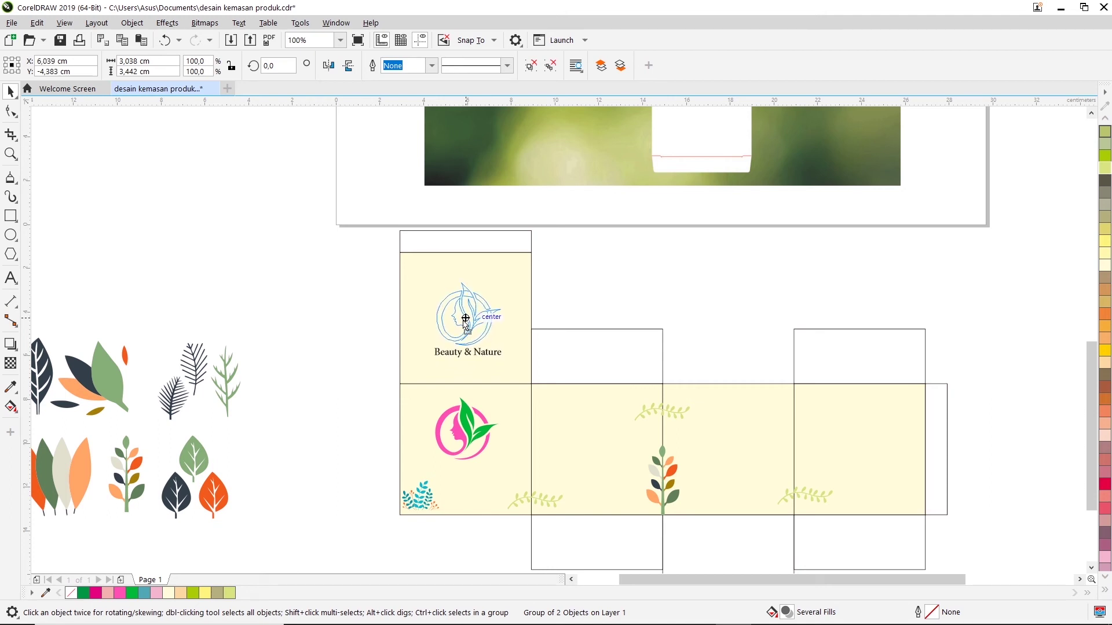
pyautogui.moveTo(466, 319); pyautogui.dragTo(464, 320)
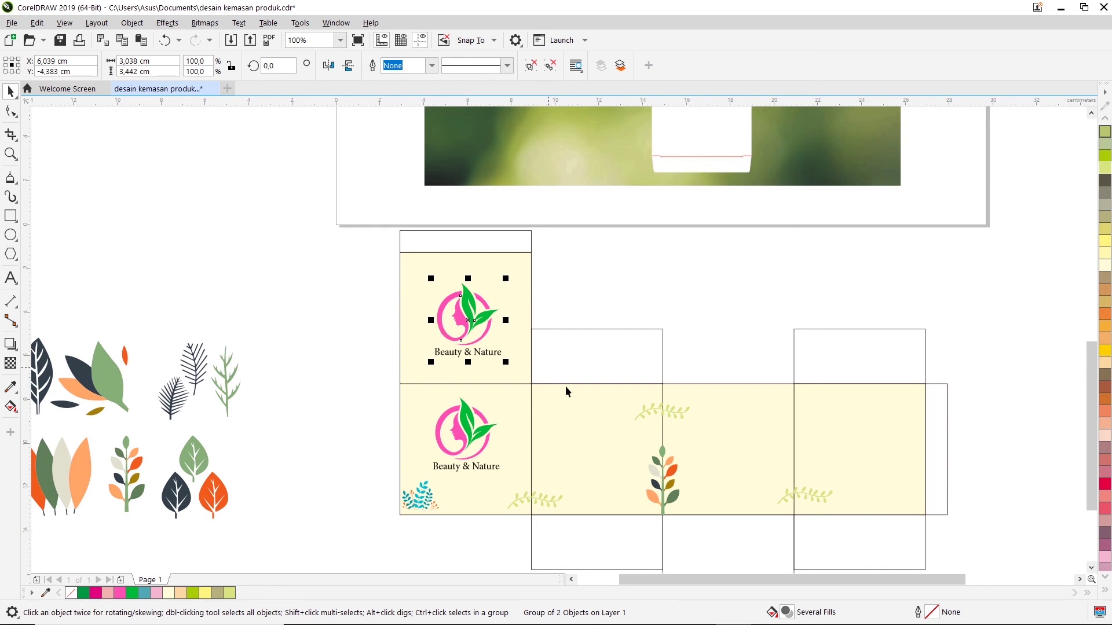
pyautogui.click(348, 65)
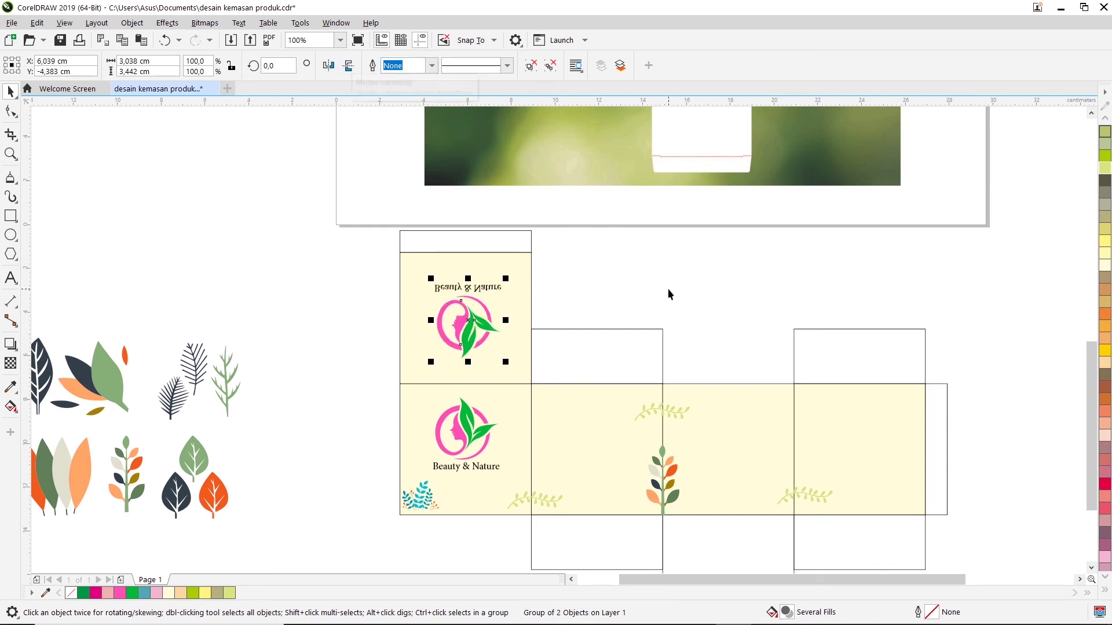
pyautogui.click(640, 287)
pyautogui.scroll(-2, 618, 303)
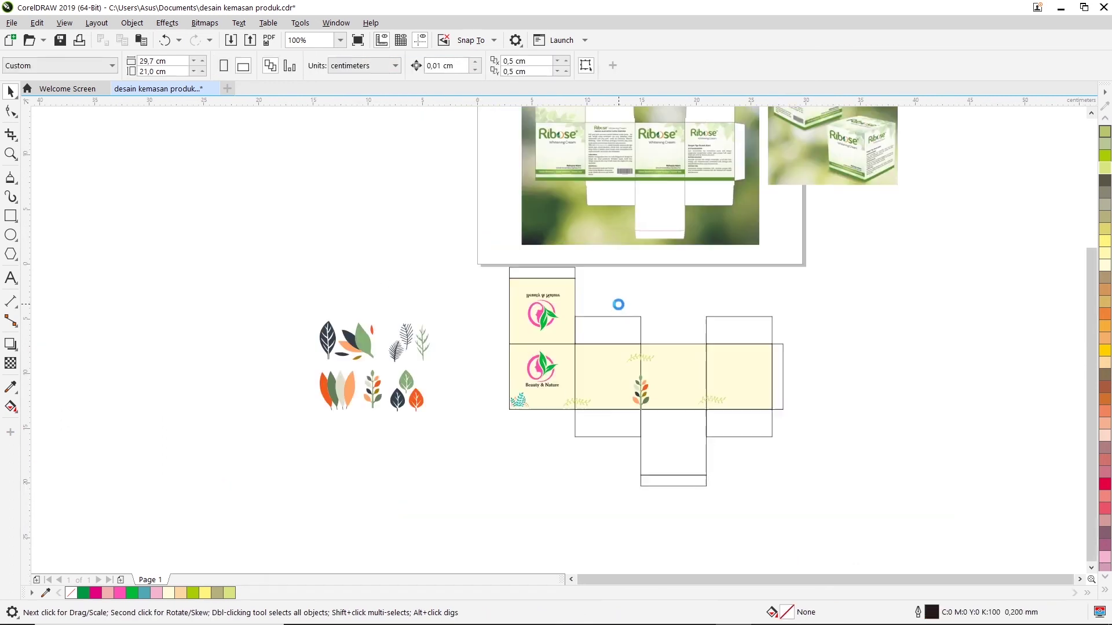
pyautogui.scroll(2, 592, 369)
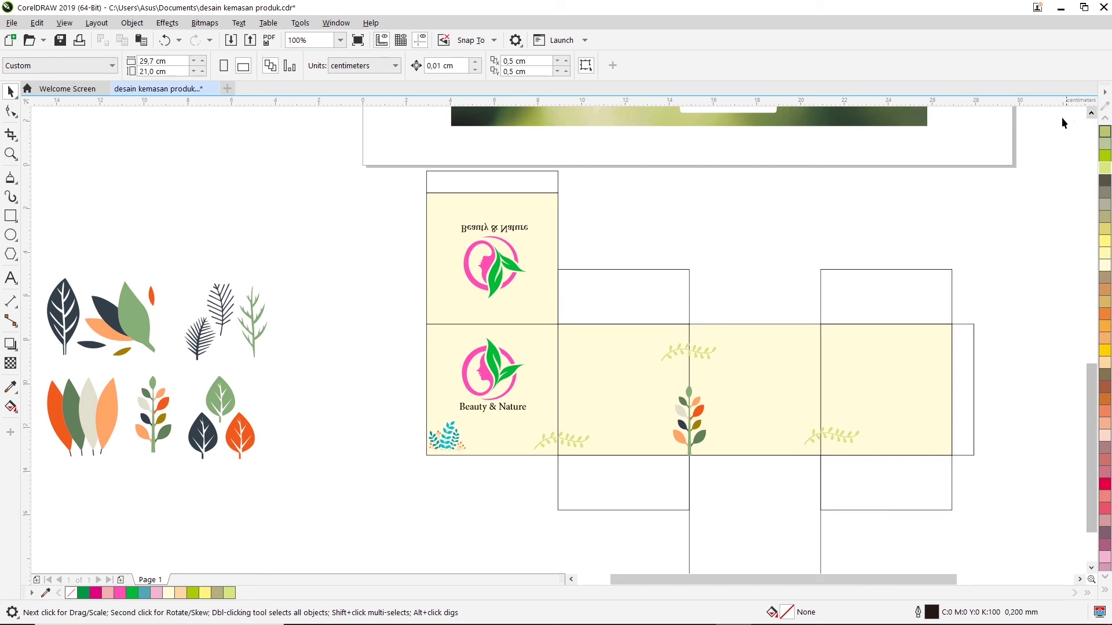
pyautogui.click(9, 279)
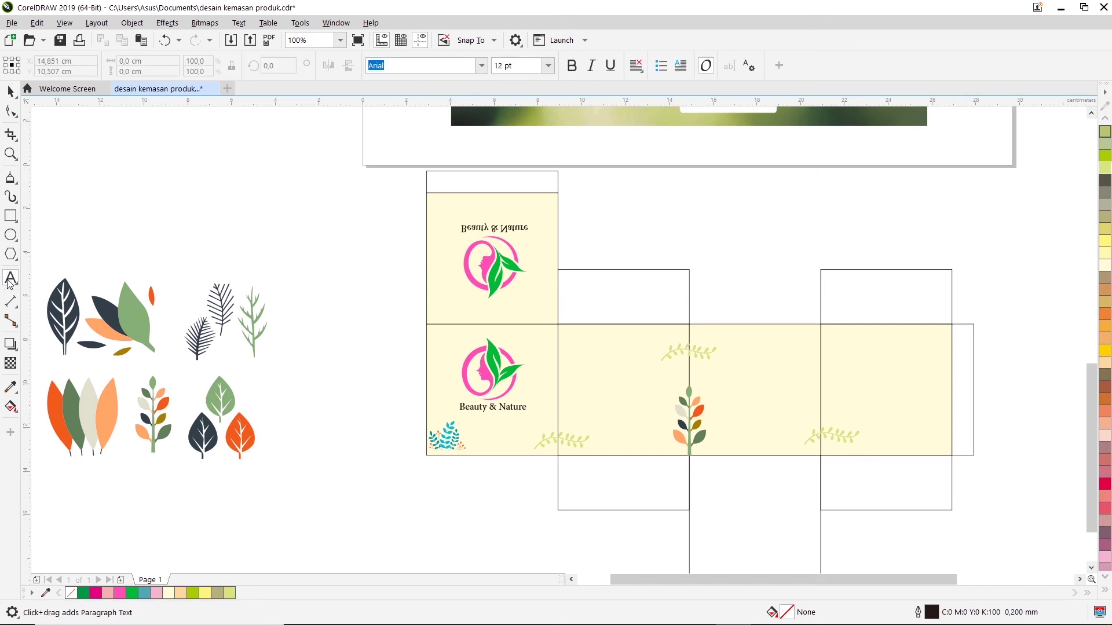
pyautogui.click(577, 345)
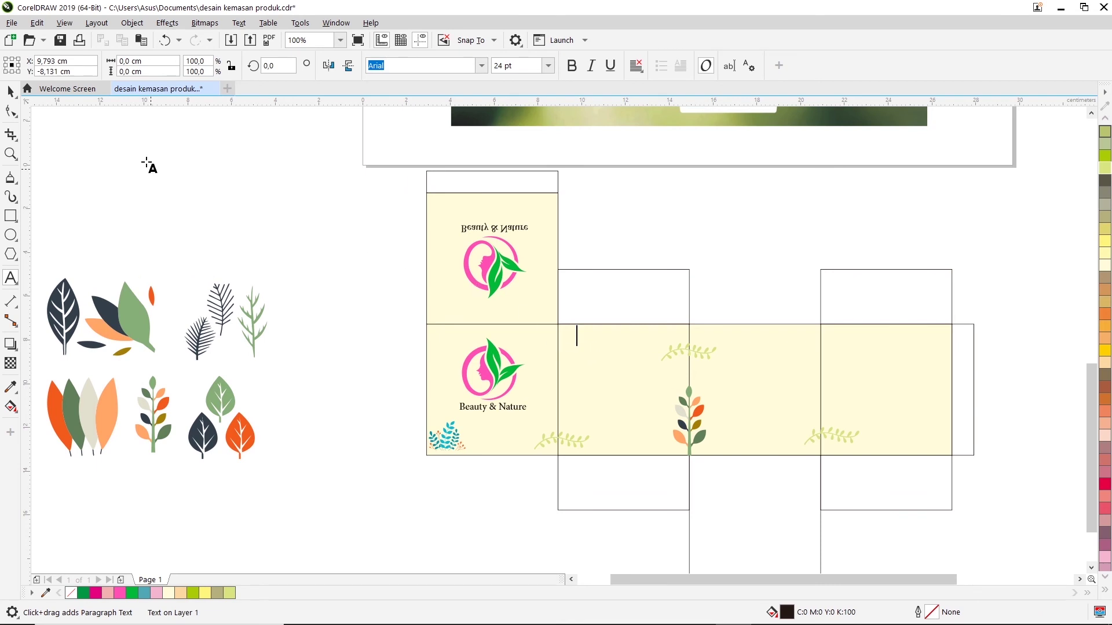
pyautogui.click(10, 92)
pyautogui.moveTo(1083, 408); pyautogui.dragTo(1084, 316)
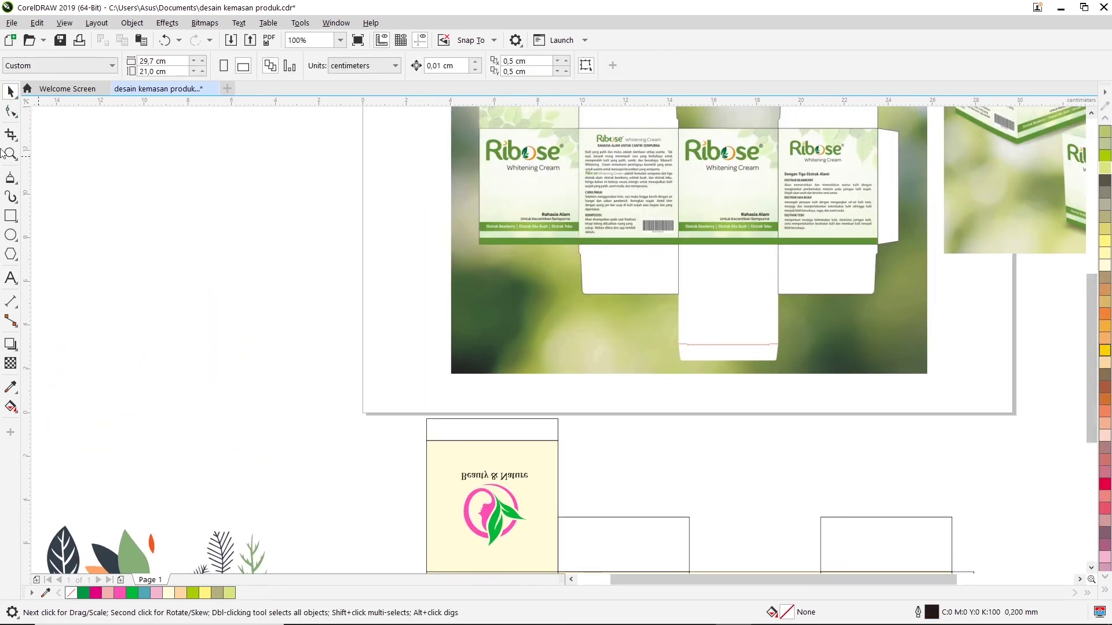
pyautogui.click(10, 154)
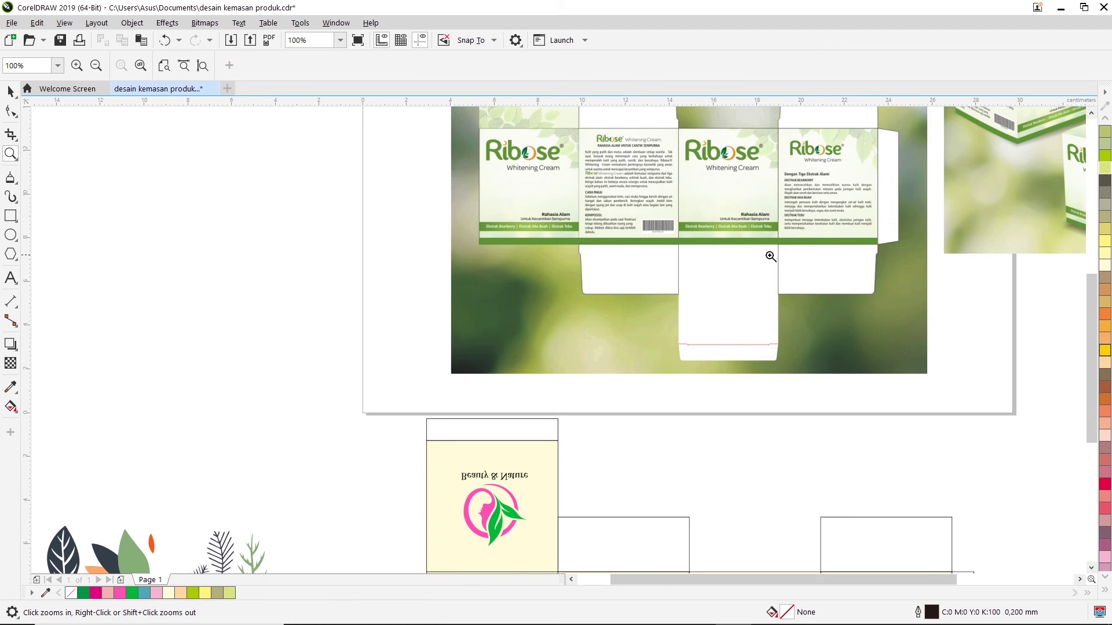
# Type 'Rahasia Alam' as Arial 24 pt artistic text and move it left of the Ribose reference
pyautogui.moveTo(431, 201); pyautogui.dragTo(600, 252)
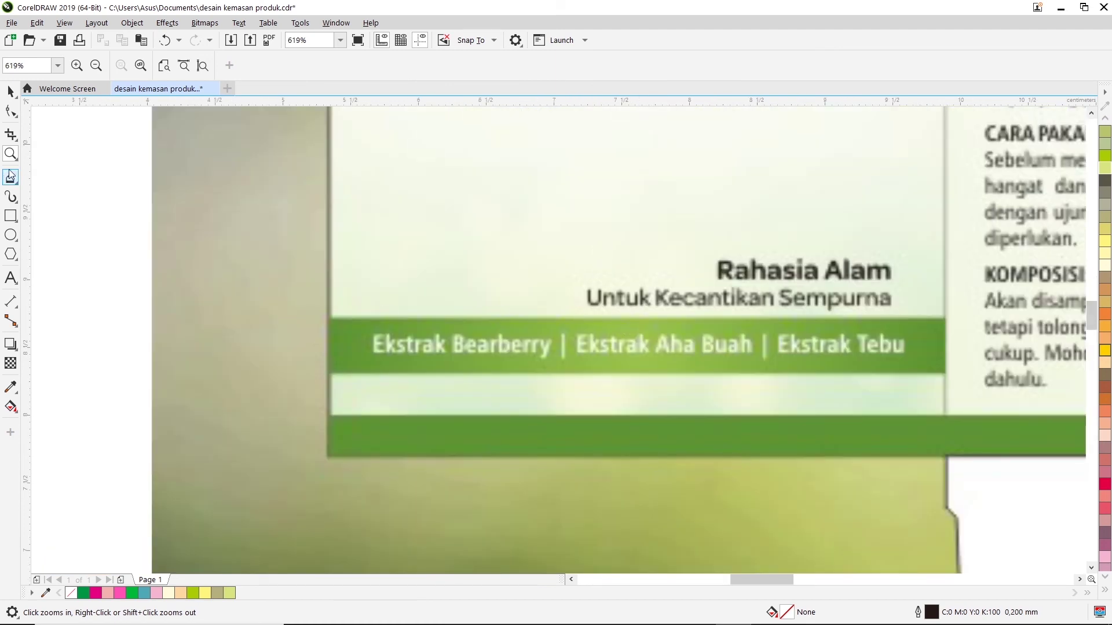
pyautogui.click(10, 278)
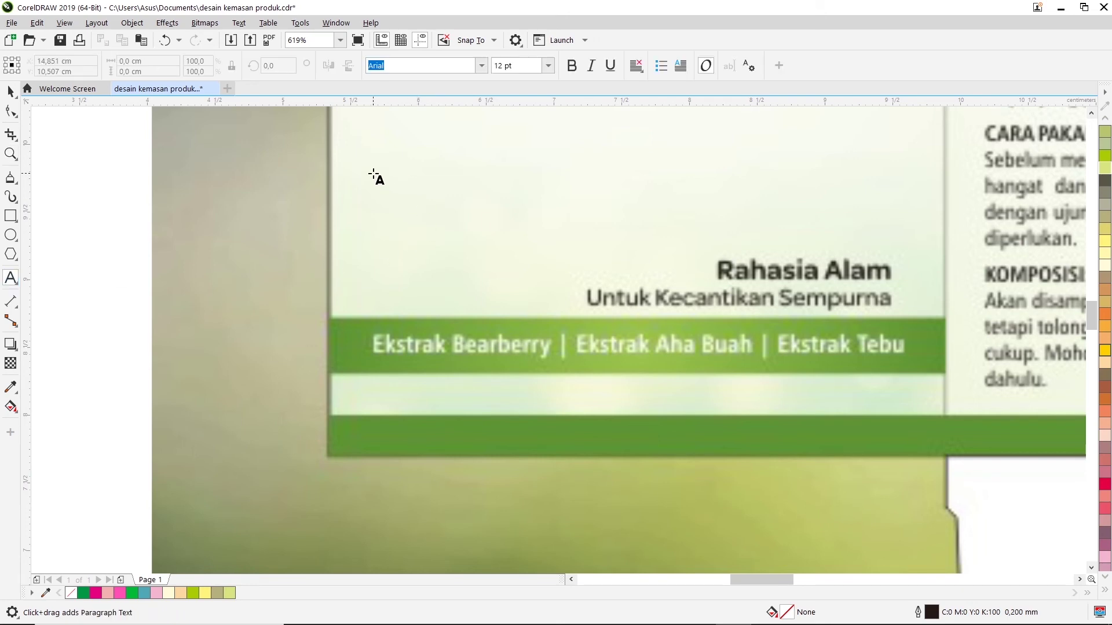
pyautogui.click(372, 175)
pyautogui.write('Ra')
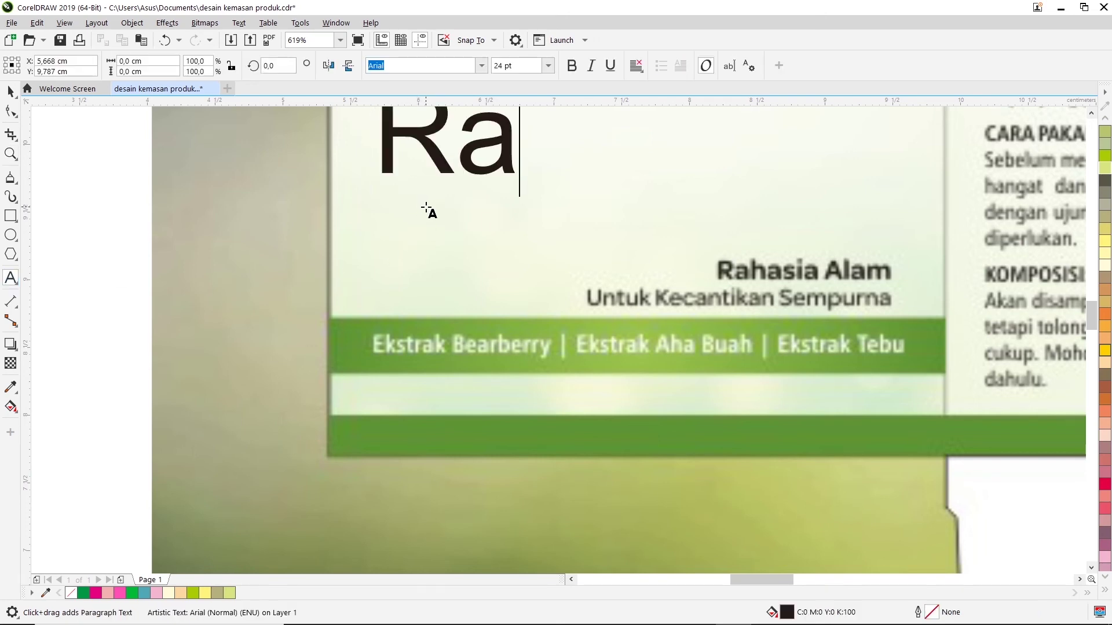
pyautogui.write('hasia ')
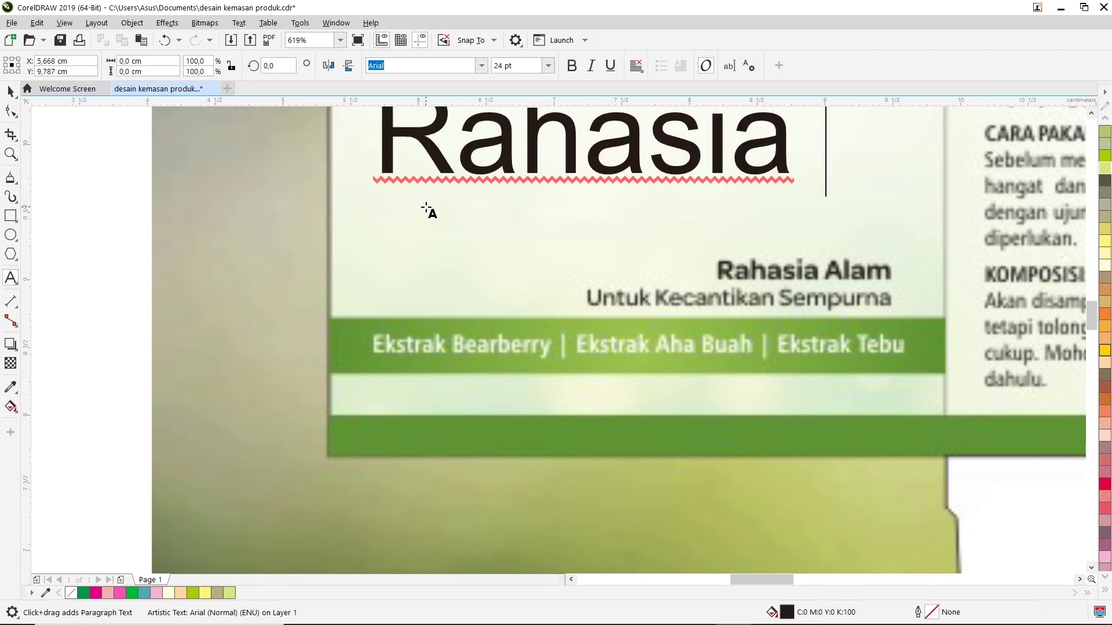
pyautogui.write('Alam')
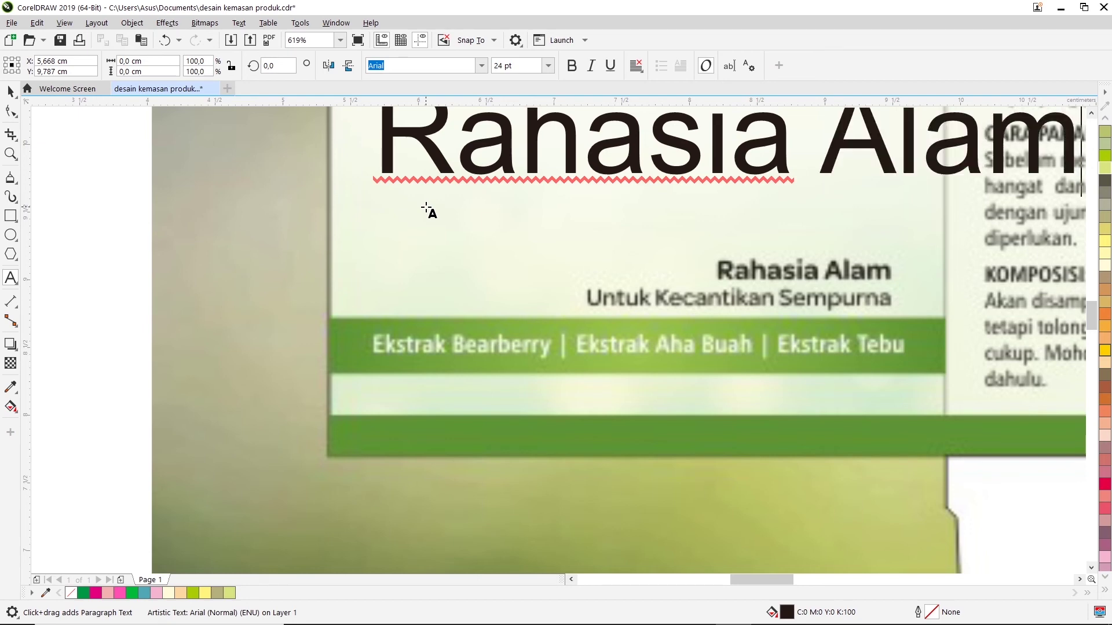
pyautogui.scroll(-2, 429, 211)
pyautogui.click(11, 92)
pyautogui.moveTo(574, 175)
pyautogui.mouseDown()
pyautogui.moveTo(225, 237)
pyautogui.moveTo(235, 207)
pyautogui.mouseUp()
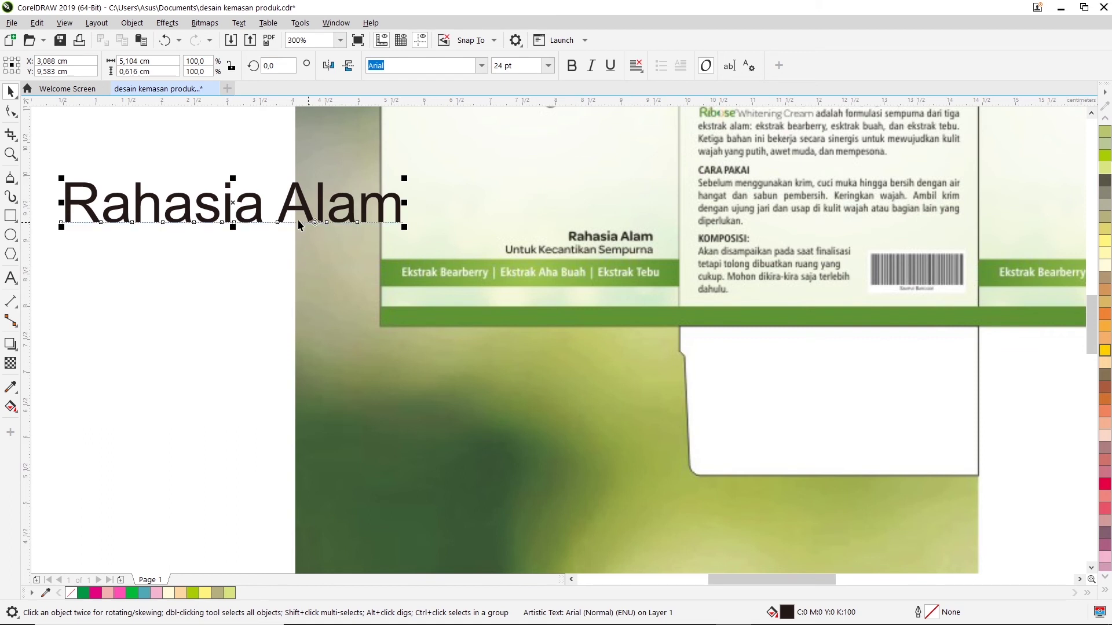
# Type 'untuk Kecantikan Sempurna' as a second Arial line under 'Rahasia Alam', nudging the title right
pyautogui.moveTo(238, 202)
pyautogui.mouseDown()
pyautogui.moveTo(351, 220)
pyautogui.moveTo(264, 202)
pyautogui.mouseUp()
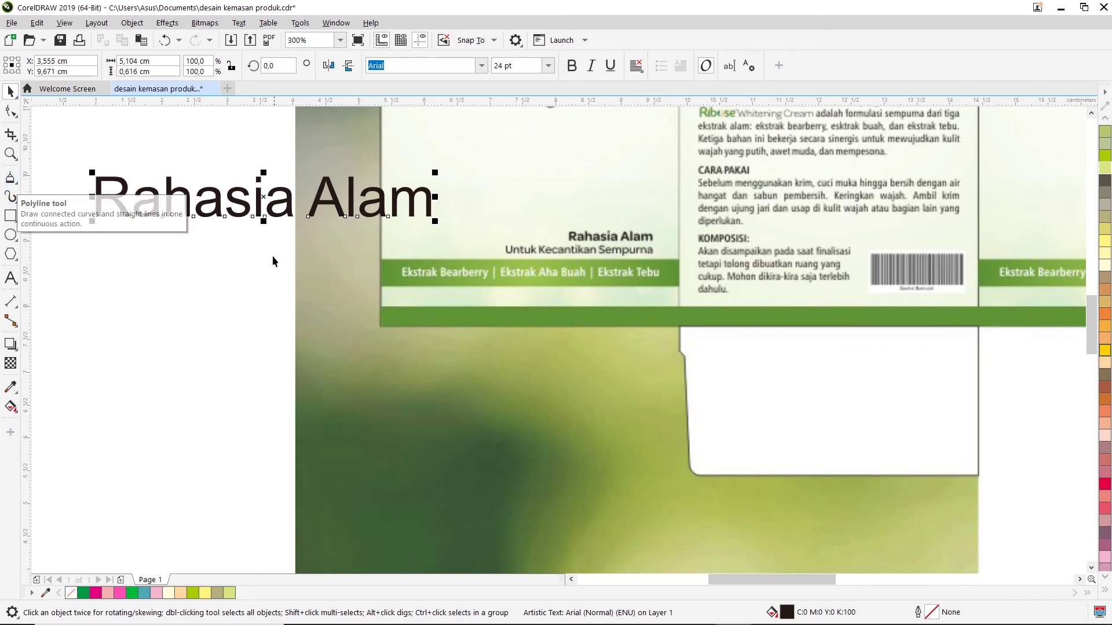
pyautogui.moveTo(265, 199); pyautogui.dragTo(260, 212)
pyautogui.click(126, 220)
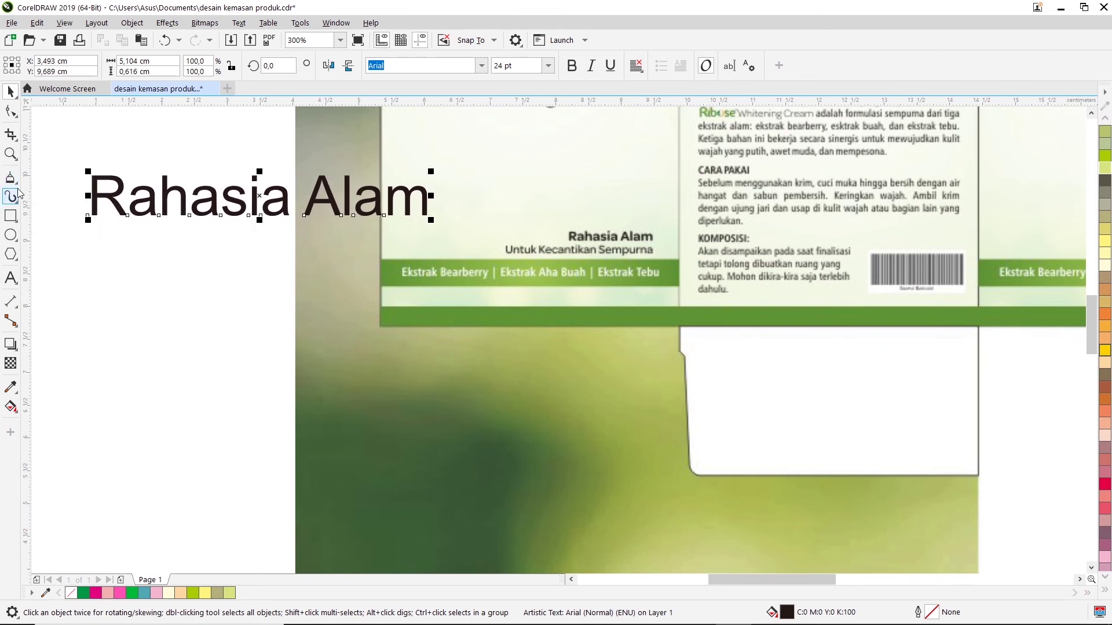
pyautogui.click(11, 277)
pyautogui.click(225, 295)
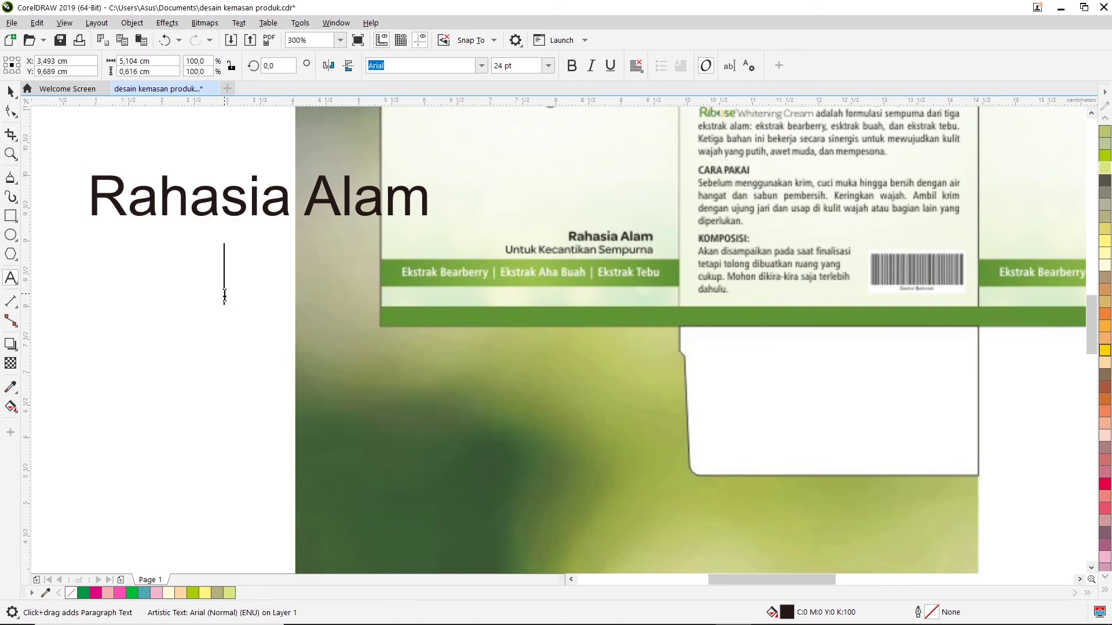
pyautogui.write('untuk ')
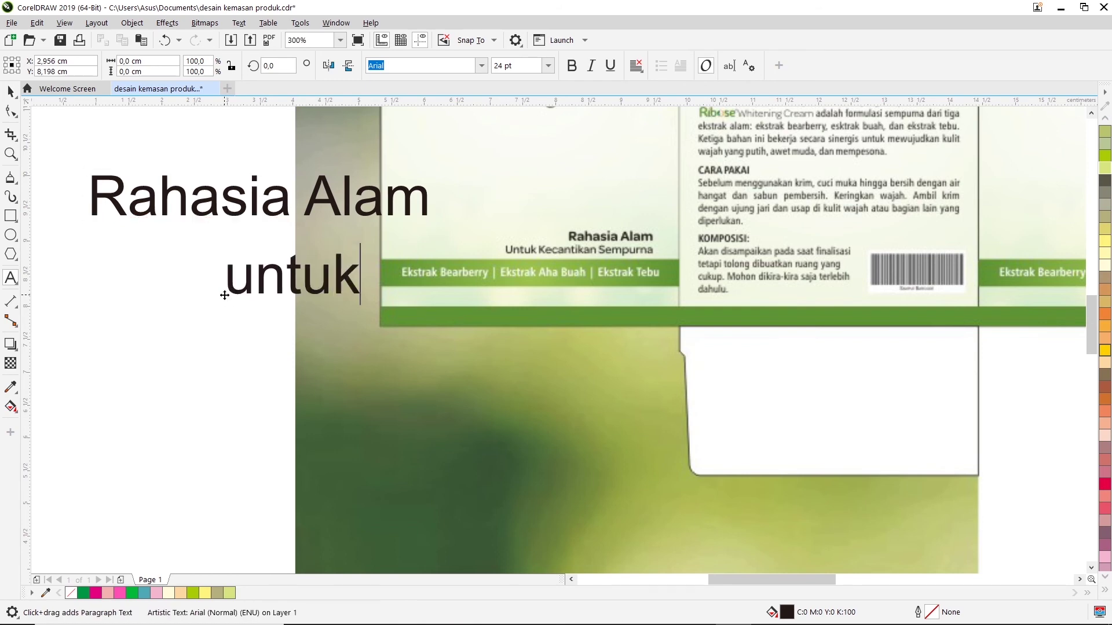
pyautogui.write('Ke')
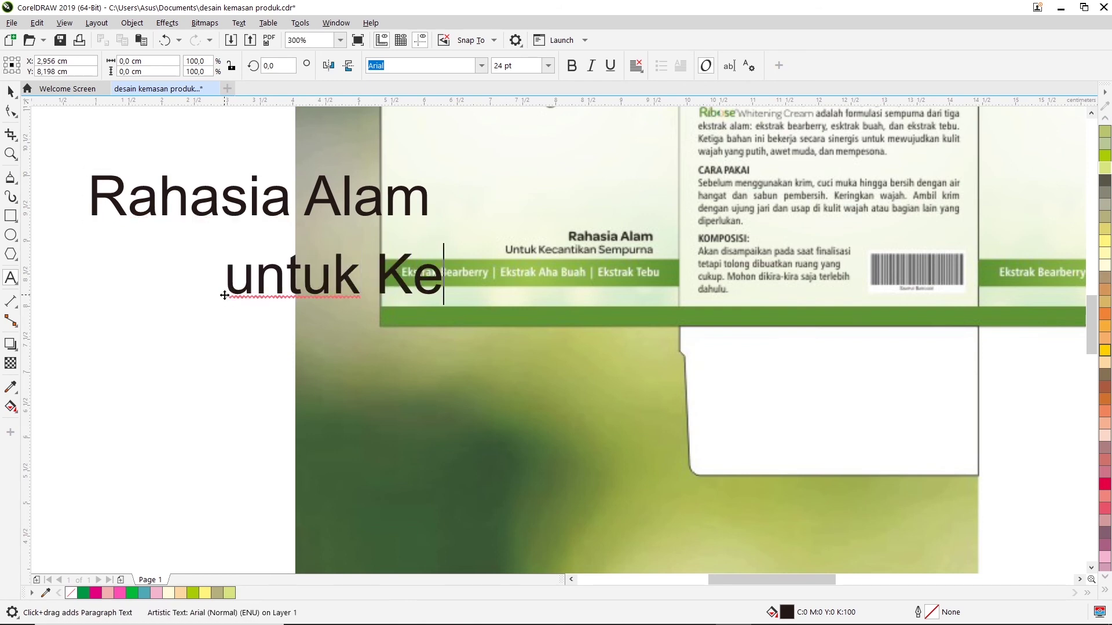
pyautogui.write('cantik')
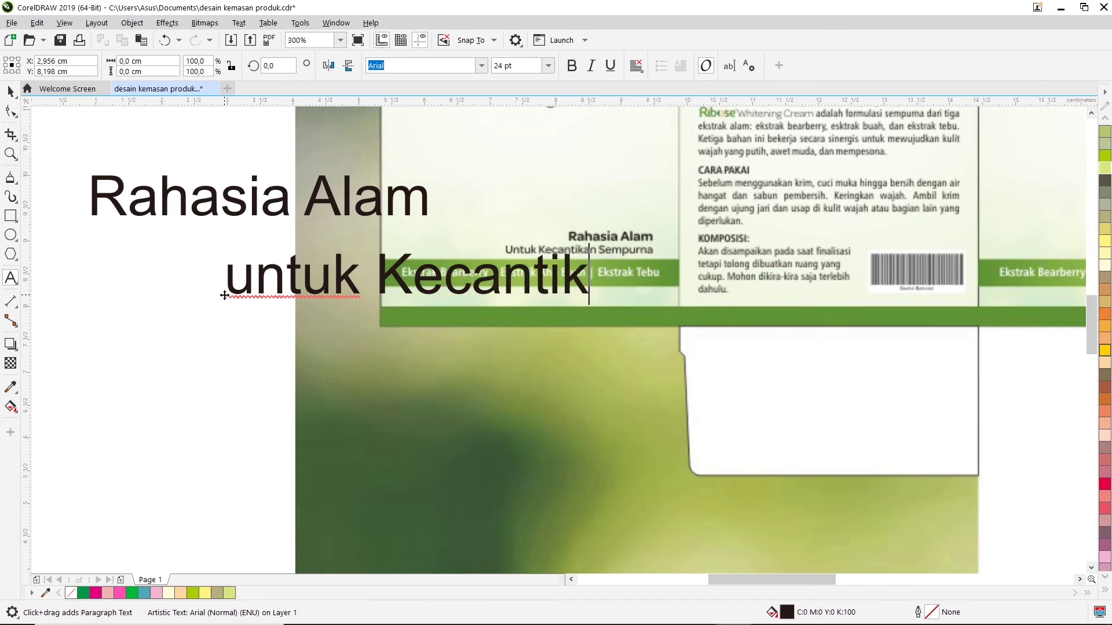
pyautogui.write('an S')
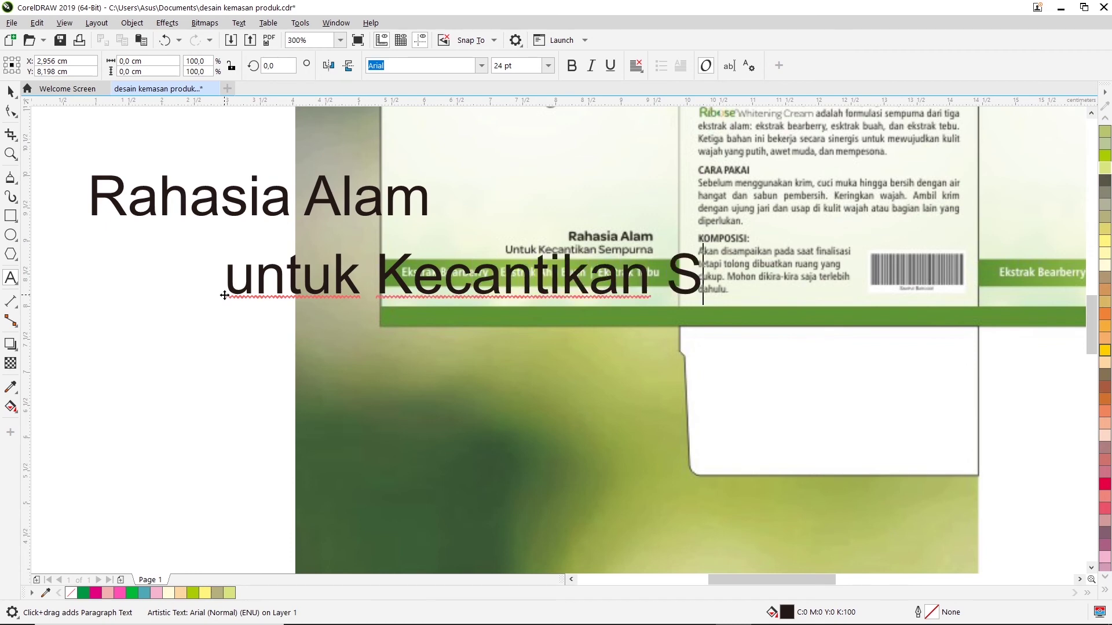
pyautogui.write('empurna')
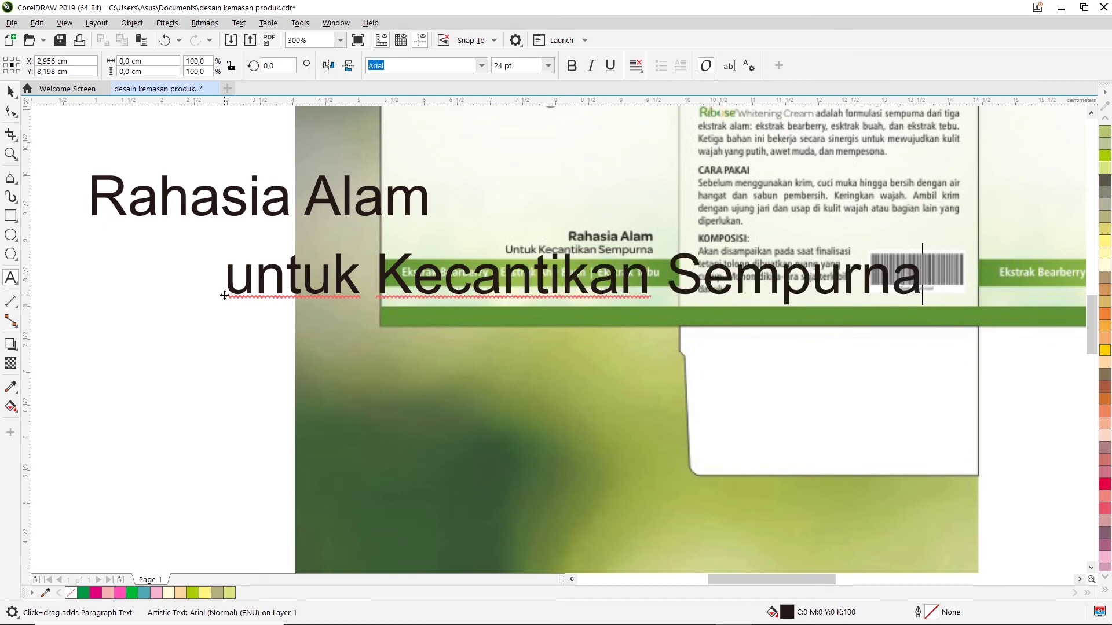
pyautogui.click(11, 92)
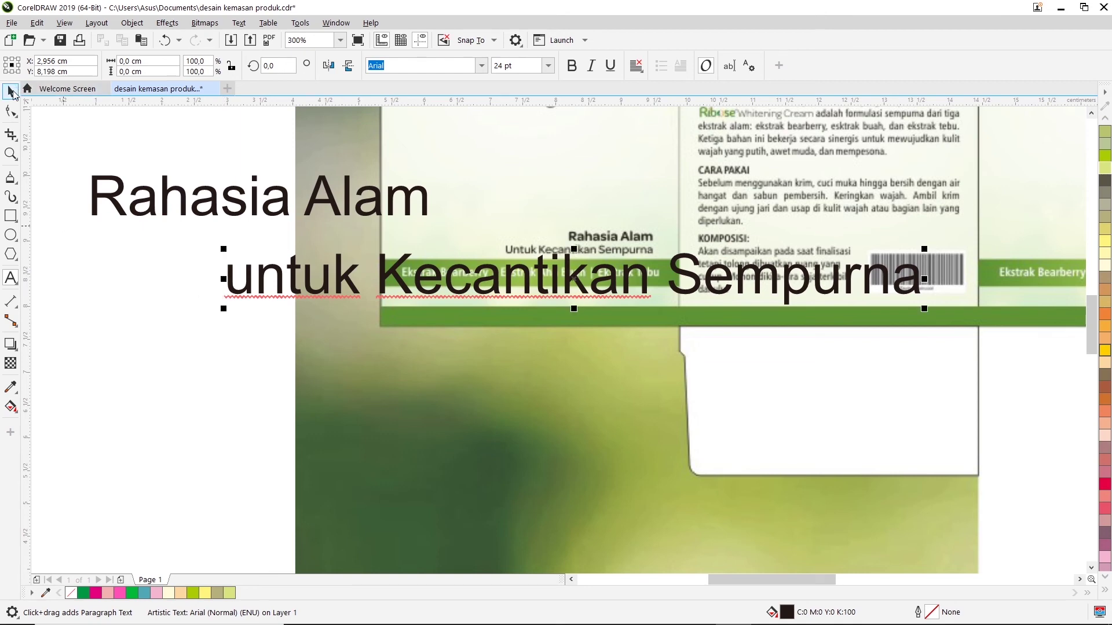
pyautogui.click(331, 206)
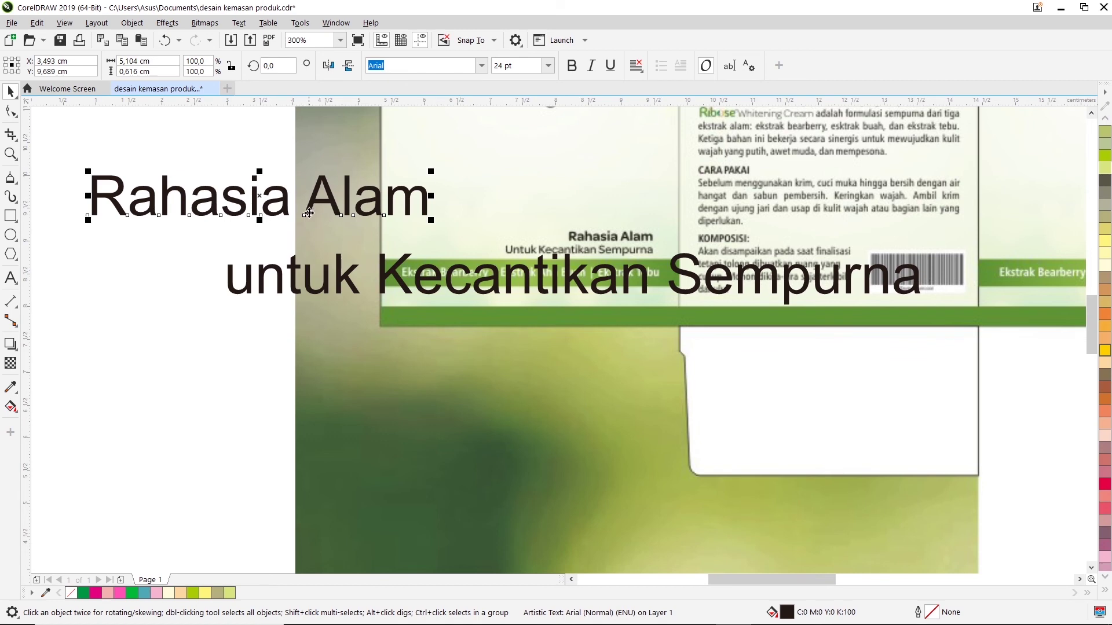
pyautogui.moveTo(308, 210); pyautogui.dragTo(354, 202)
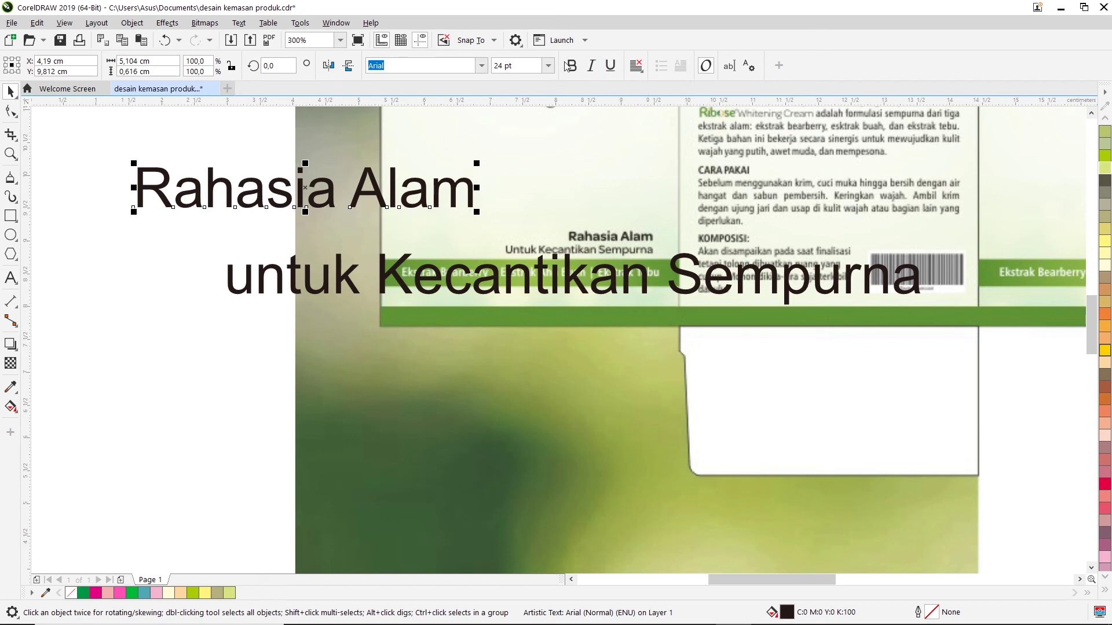
# Bold the 'Rahasia Alam' title and scale it down to about 52%, roughly 12.7 pt
pyautogui.click(433, 185)
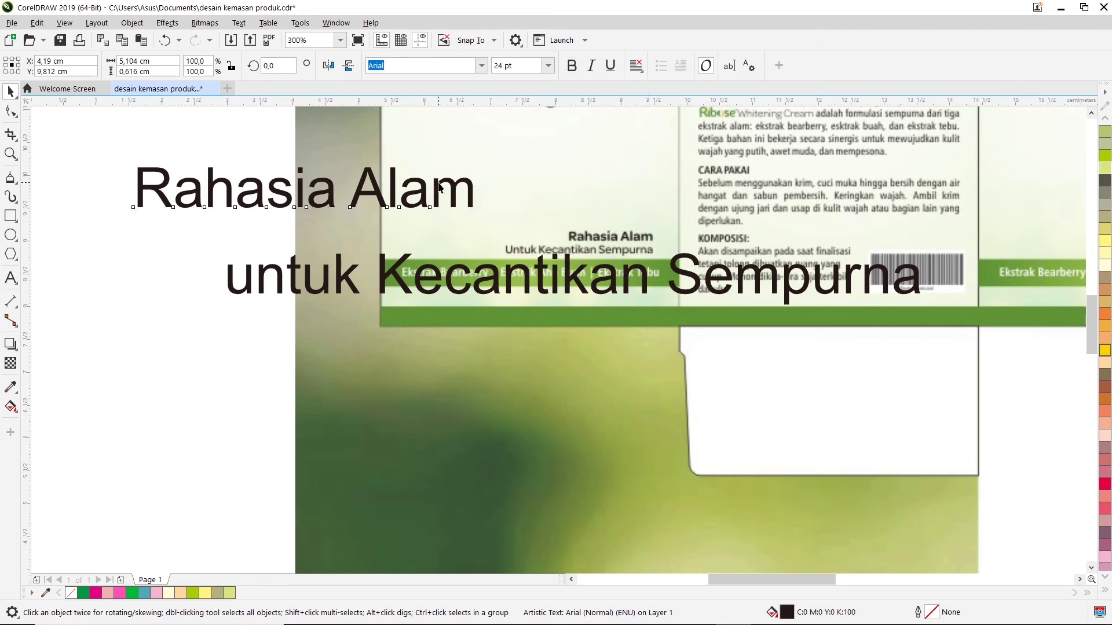
pyautogui.click(572, 65)
pyautogui.press('Escape')
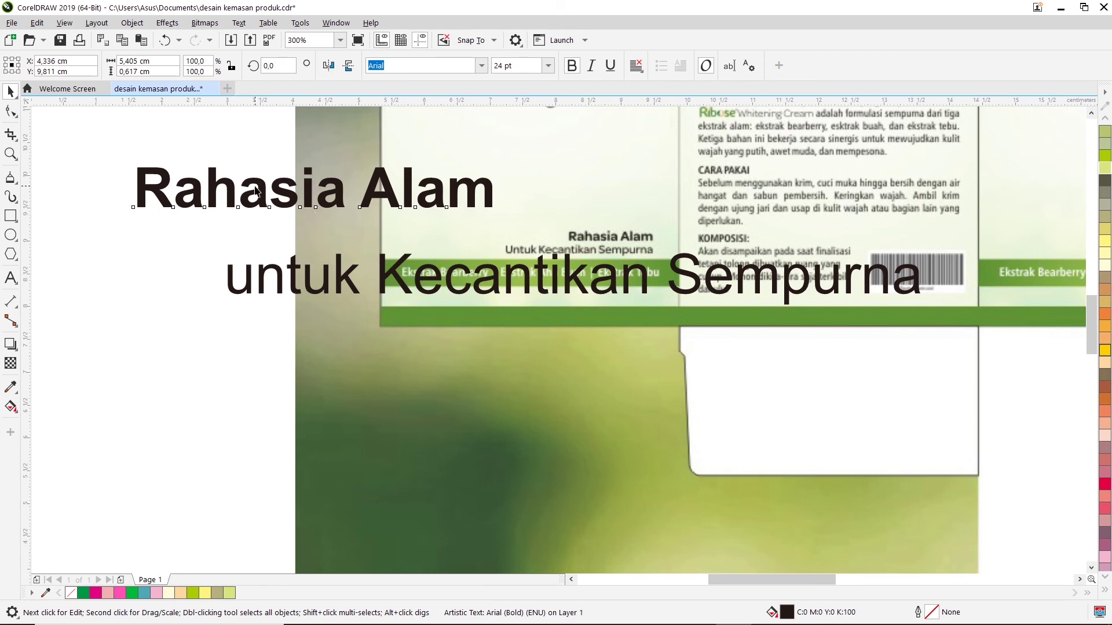
pyautogui.click(256, 180)
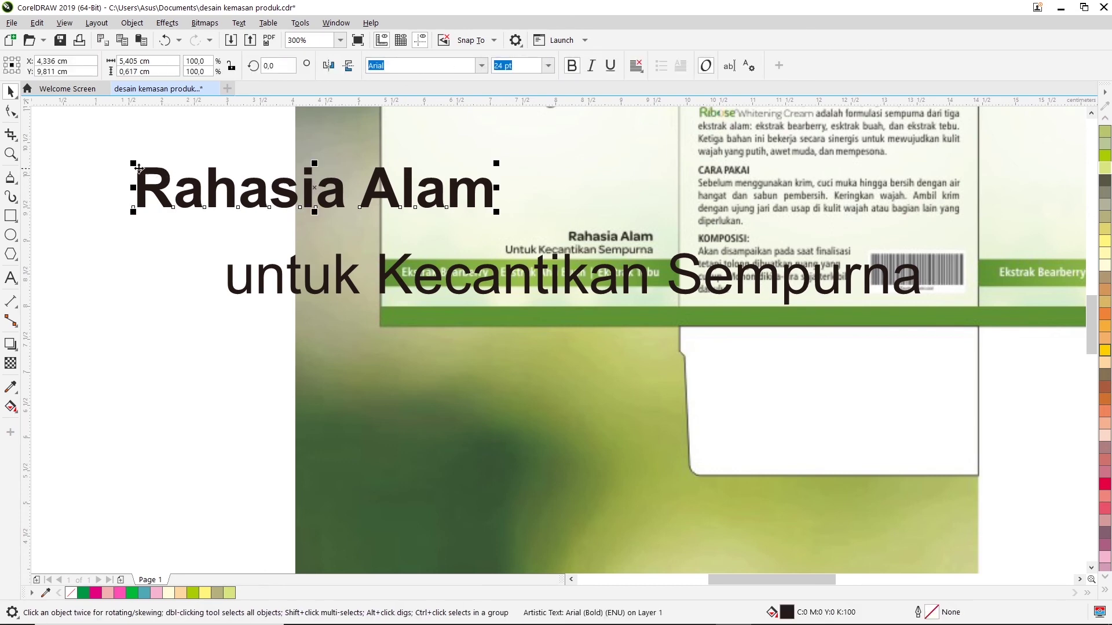
pyautogui.moveTo(132, 163); pyautogui.dragTo(127, 162)
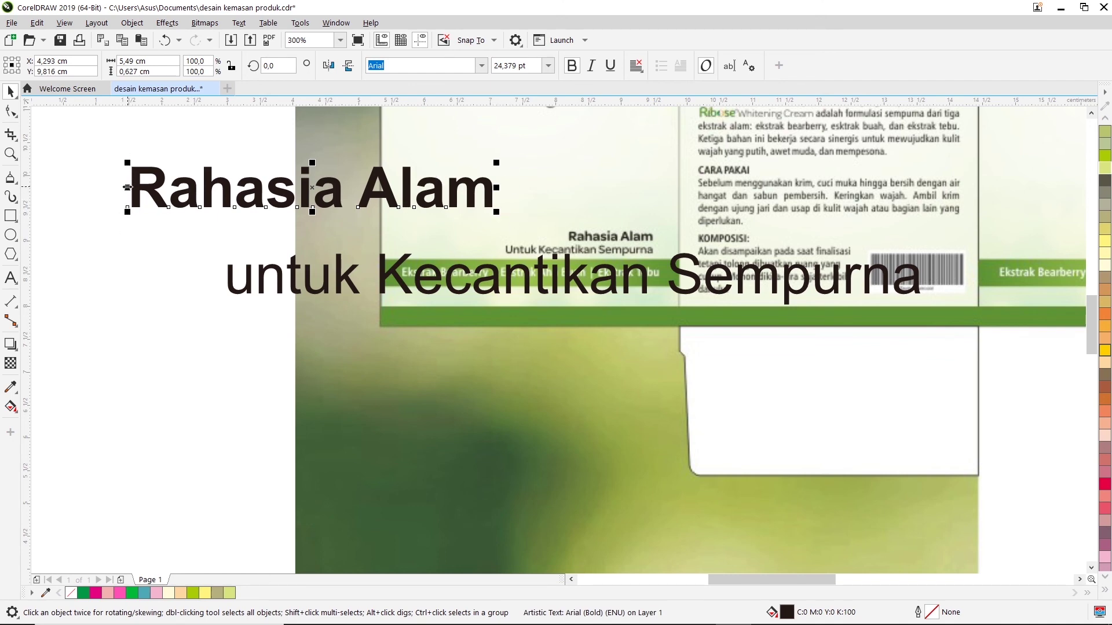
pyautogui.moveTo(127, 187); pyautogui.dragTo(293, 177)
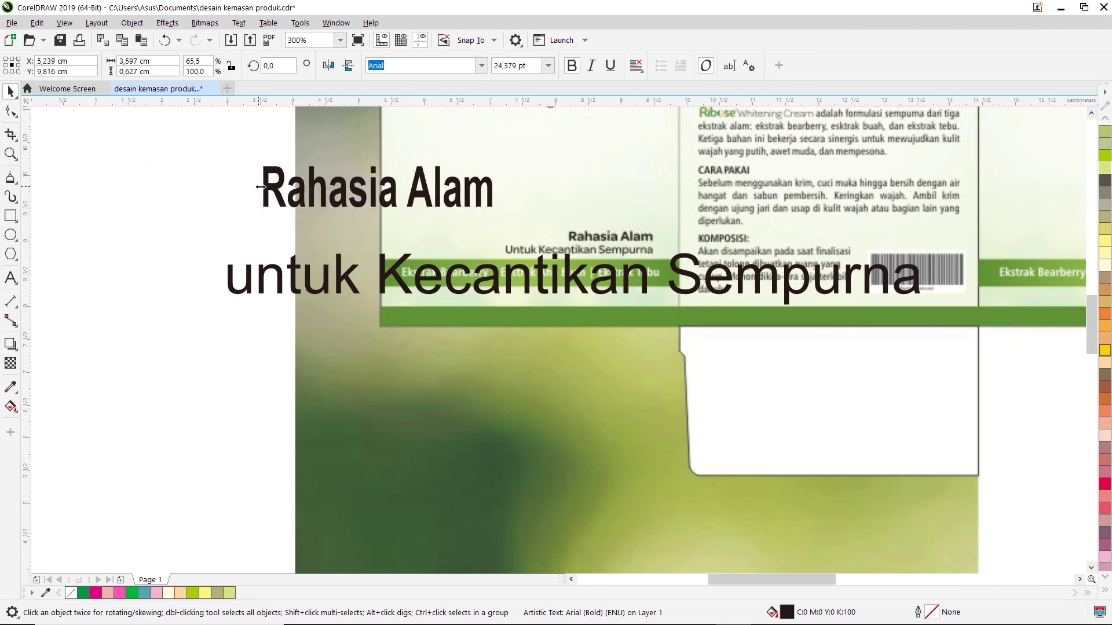
pyautogui.moveTo(293, 177); pyautogui.dragTo(148, 186)
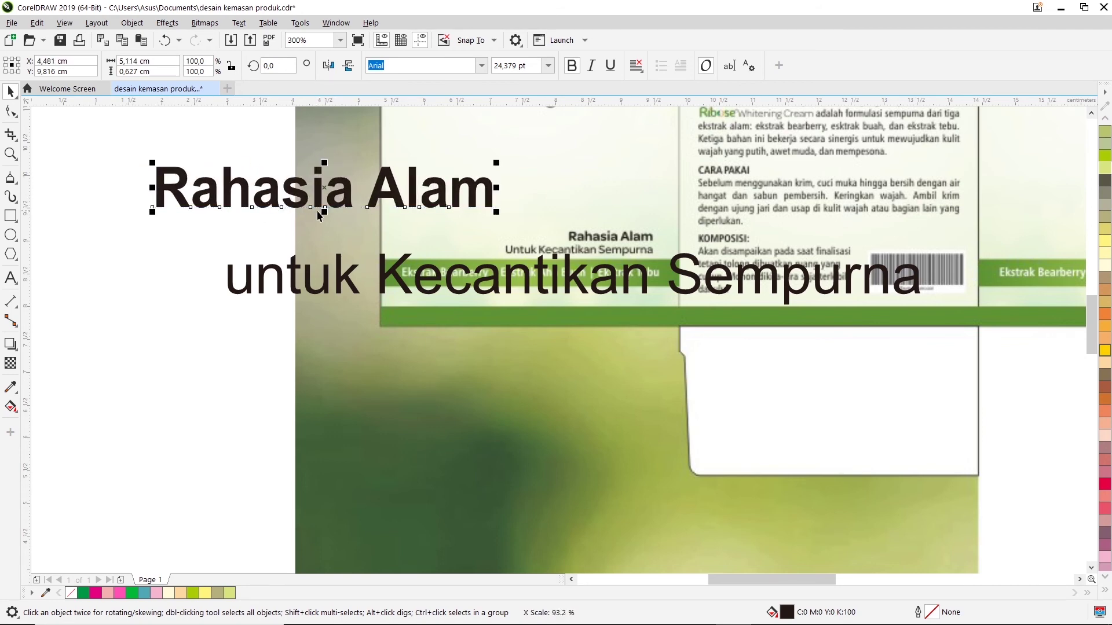
pyautogui.moveTo(326, 212)
pyautogui.mouseDown()
pyautogui.moveTo(332, 202)
pyautogui.moveTo(332, 216)
pyautogui.mouseUp()
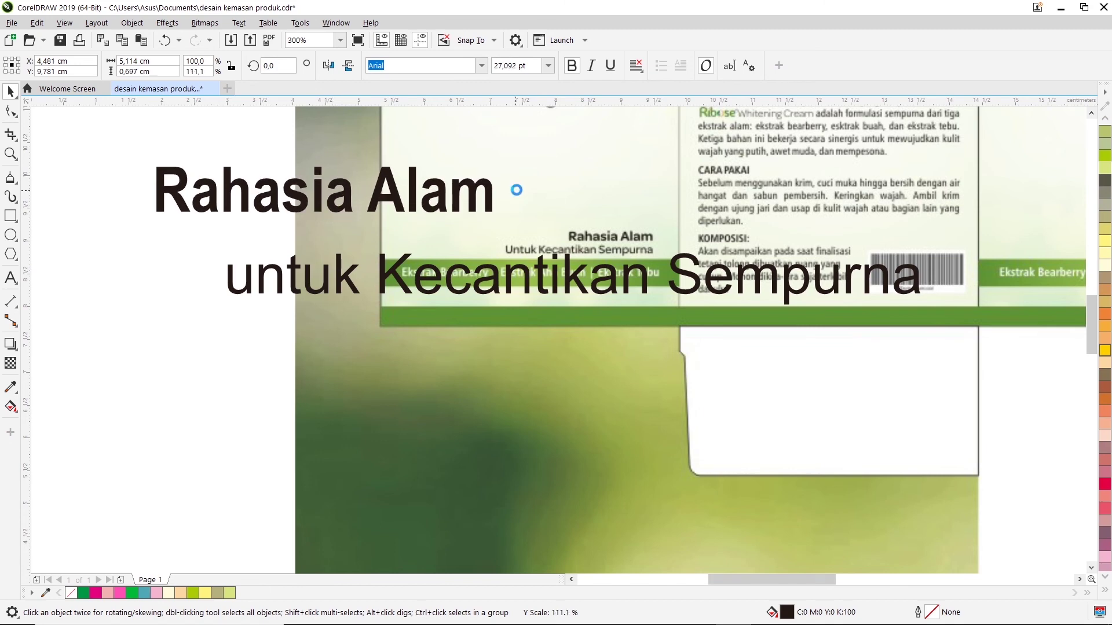
pyautogui.hotkey('ctrl', 'z')
pyautogui.hotkey('ctrl', 'z')
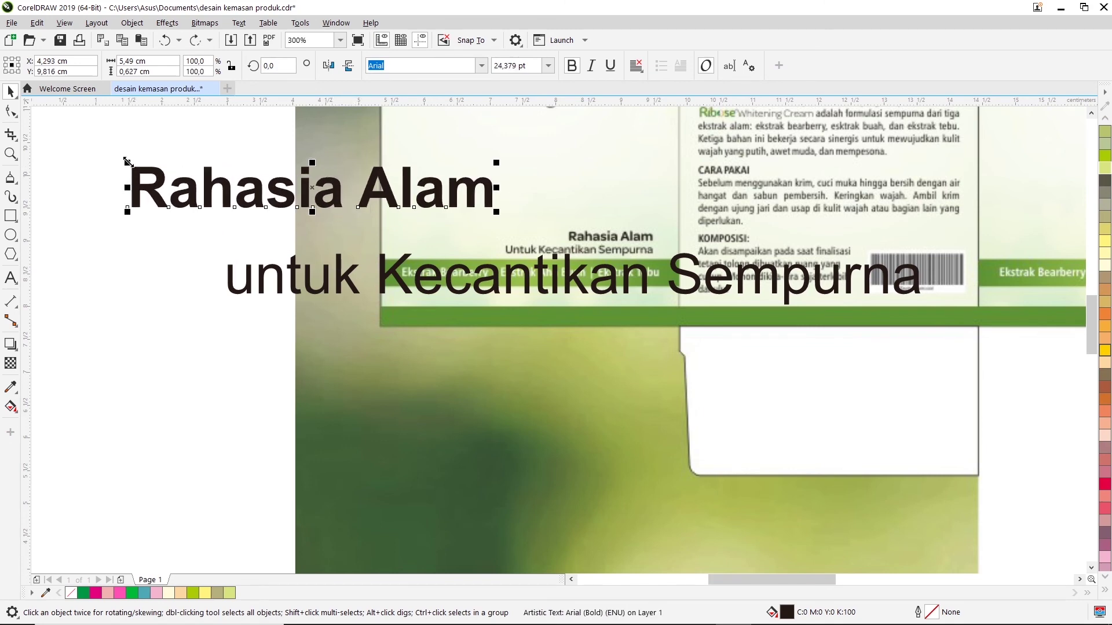
pyautogui.moveTo(127, 159)
pyautogui.mouseDown()
pyautogui.moveTo(195, 183)
pyautogui.moveTo(184, 179)
pyautogui.mouseUp()
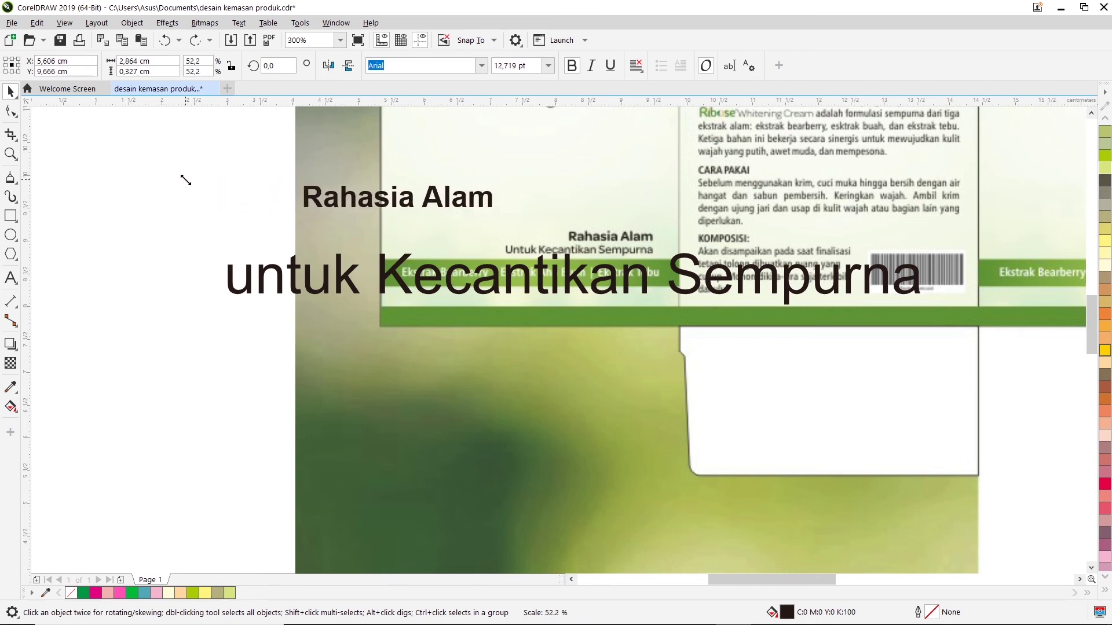
# Shrink 'Rahasia Alam' to about 5.7 pt and place it above the reference label title
pyautogui.moveTo(403, 205)
pyautogui.mouseDown()
pyautogui.moveTo(569, 227)
pyautogui.moveTo(626, 208)
pyautogui.mouseUp()
pyautogui.moveTo(716, 184)
pyautogui.mouseDown()
pyautogui.moveTo(611, 198)
pyautogui.moveTo(612, 228)
pyautogui.mouseUp()
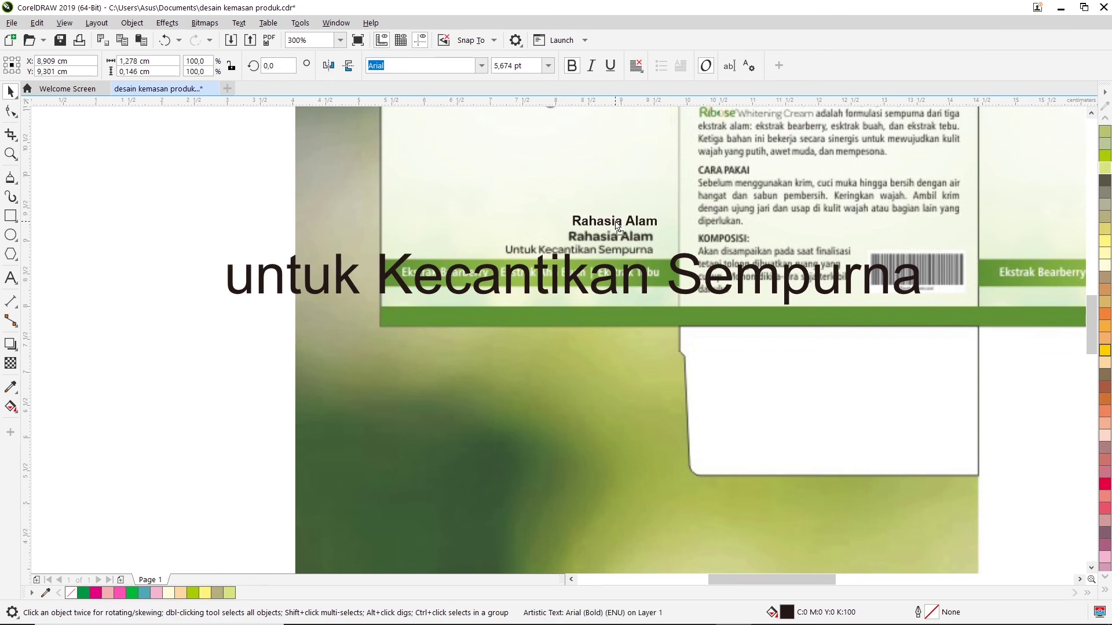
pyautogui.moveTo(612, 228); pyautogui.dragTo(604, 224)
# Capitalise the tagline to read 'Untuk Kecantikan Sempurna'
pyautogui.click(246, 281)
pyautogui.doubleClick(231, 283)
pyautogui.moveTo(226, 281); pyautogui.dragTo(251, 280)
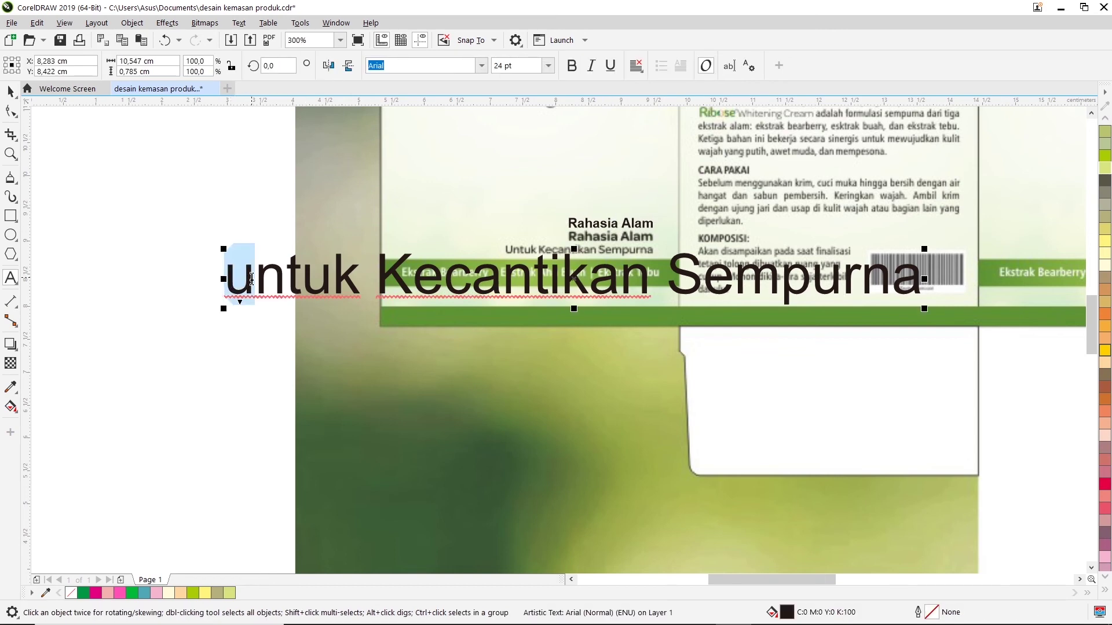
pyautogui.write('U')
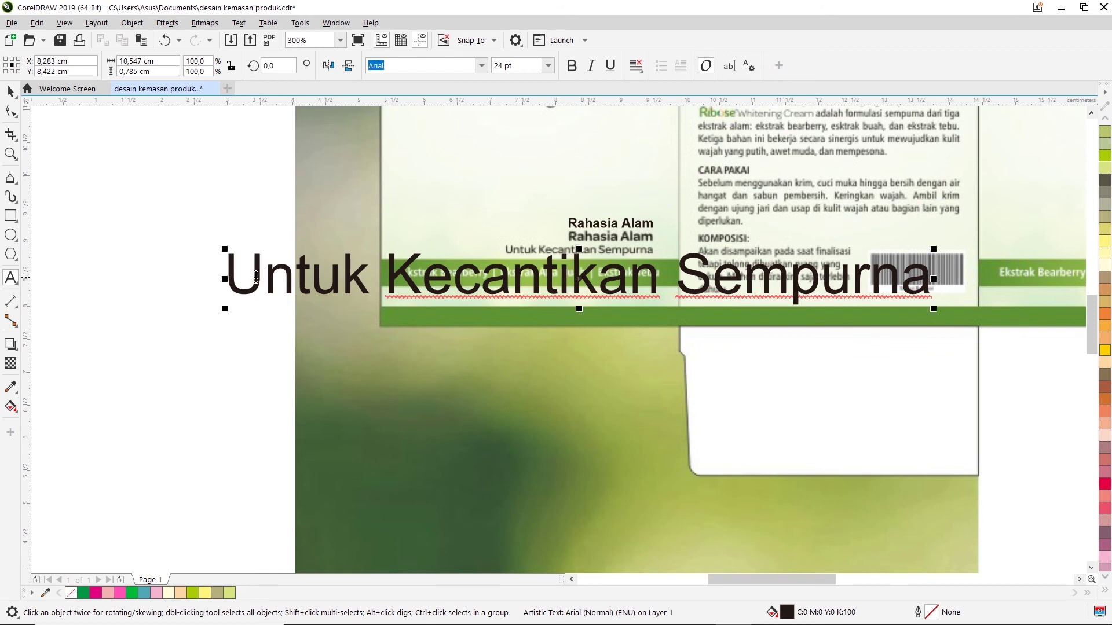
pyautogui.click(10, 91)
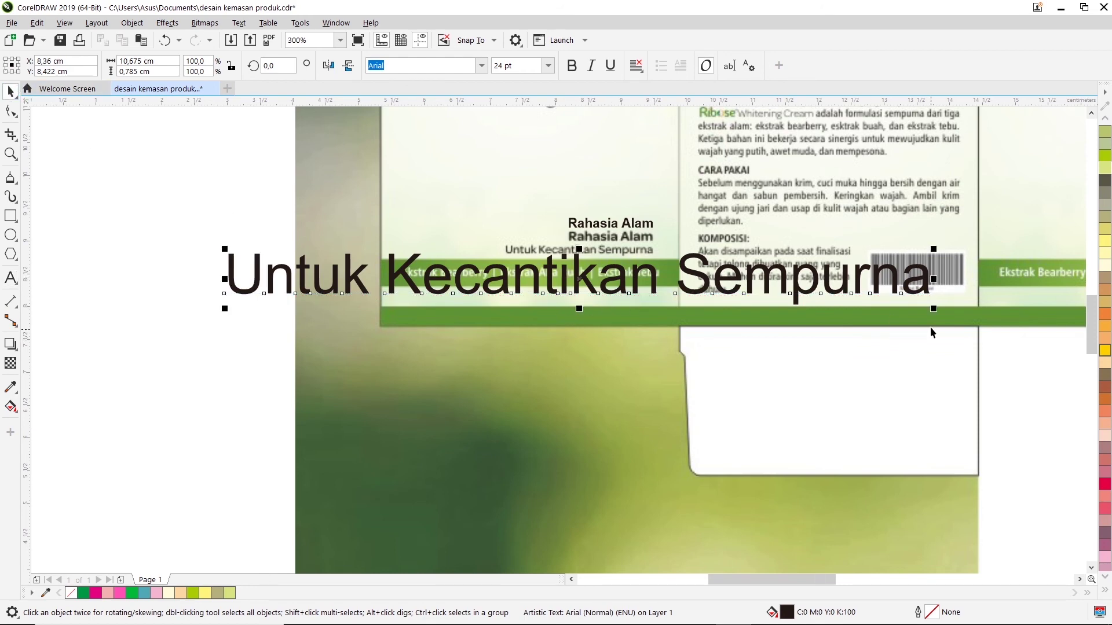
# Shrink the tagline to fit and set it beneath 'Rahasia Alam' over the green label
pyautogui.moveTo(935, 312)
pyautogui.mouseDown()
pyautogui.moveTo(802, 287)
pyautogui.moveTo(545, 278)
pyautogui.mouseUp()
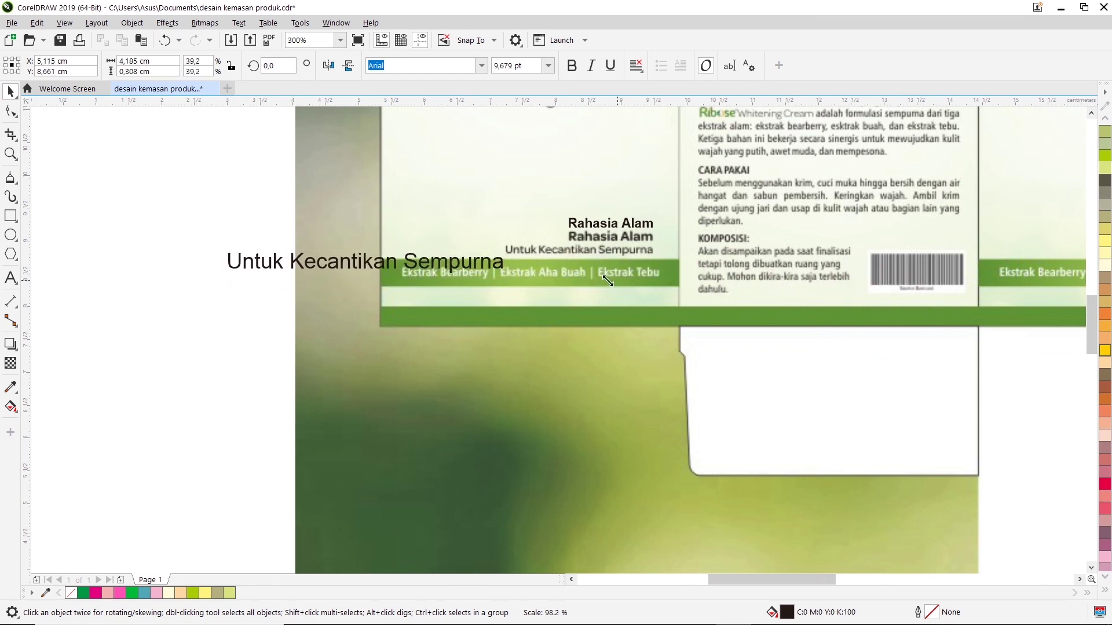
pyautogui.moveTo(355, 267); pyautogui.dragTo(632, 260)
pyautogui.moveTo(754, 266); pyautogui.dragTo(718, 260)
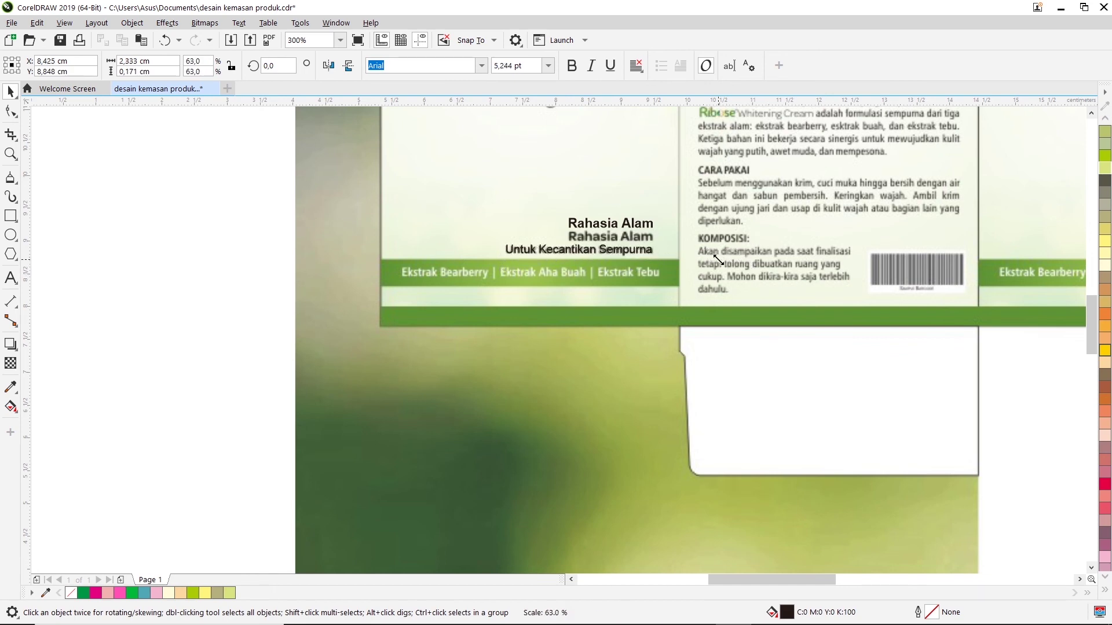
pyautogui.scroll(1, 622, 252)
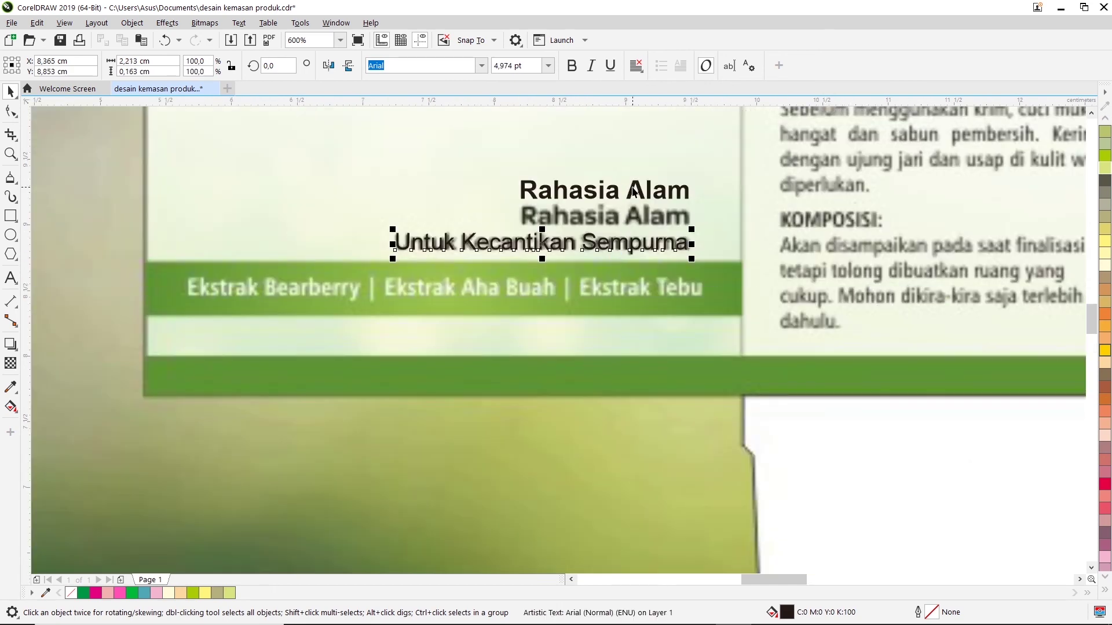
pyautogui.moveTo(634, 191); pyautogui.dragTo(635, 217)
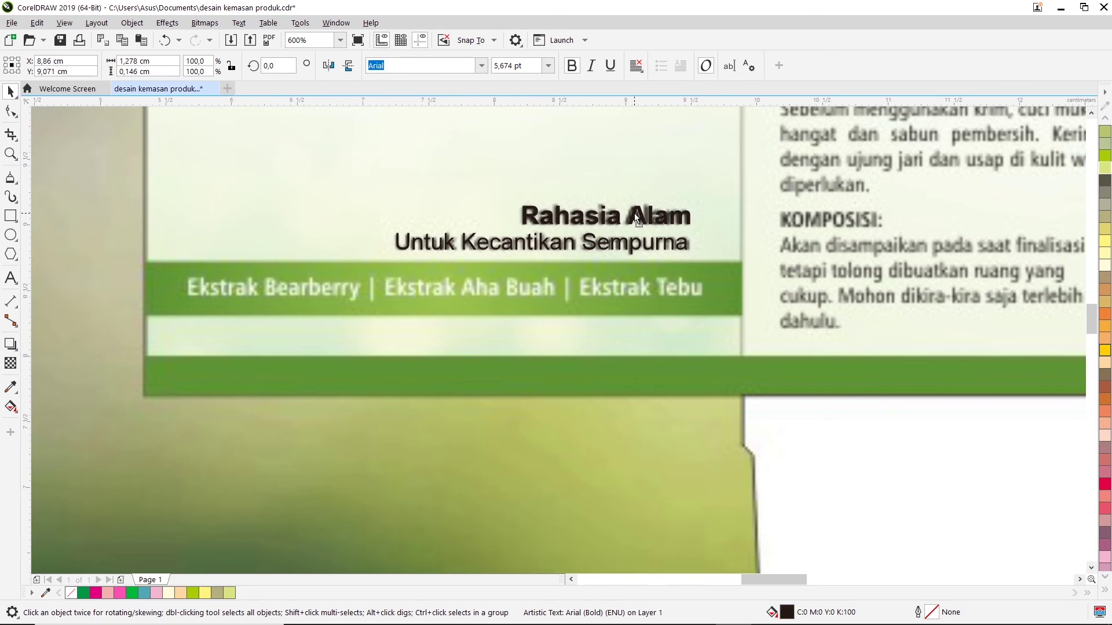
pyautogui.moveTo(634, 213); pyautogui.dragTo(633, 213)
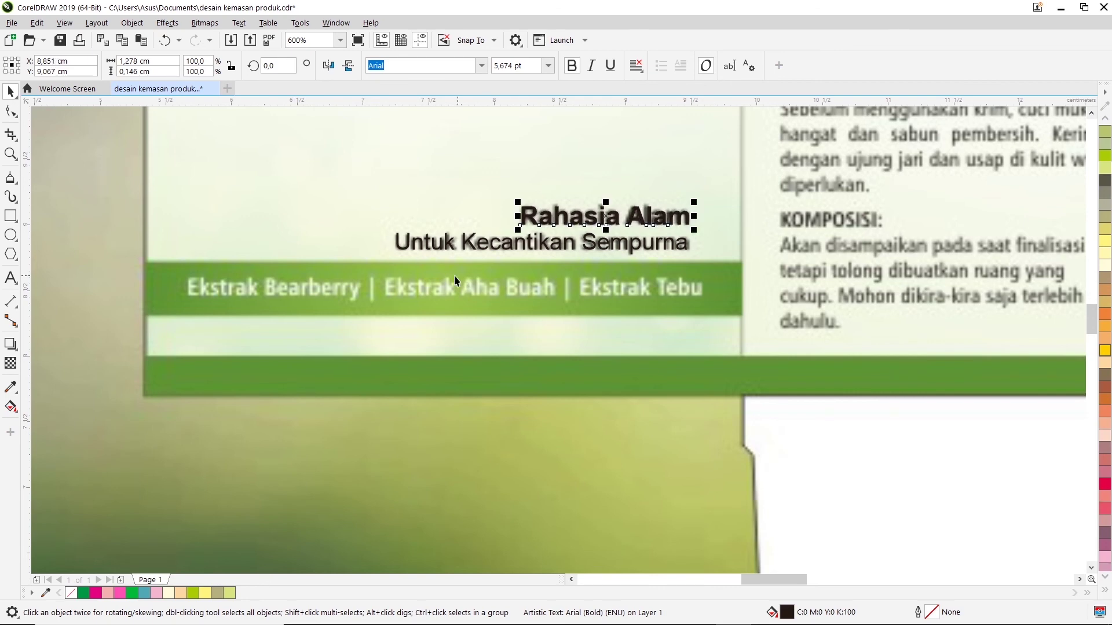
pyautogui.click(401, 245)
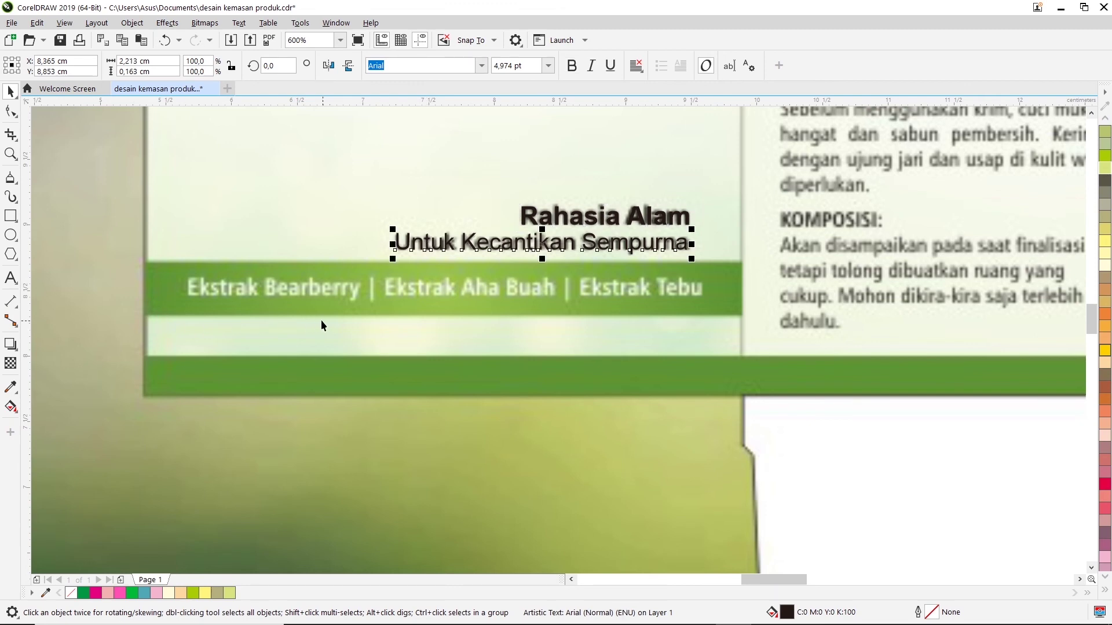
pyautogui.click(10, 278)
# Start a text line 'Ekstrak Buah Manggis' and move it below the green band
pyautogui.click(244, 352)
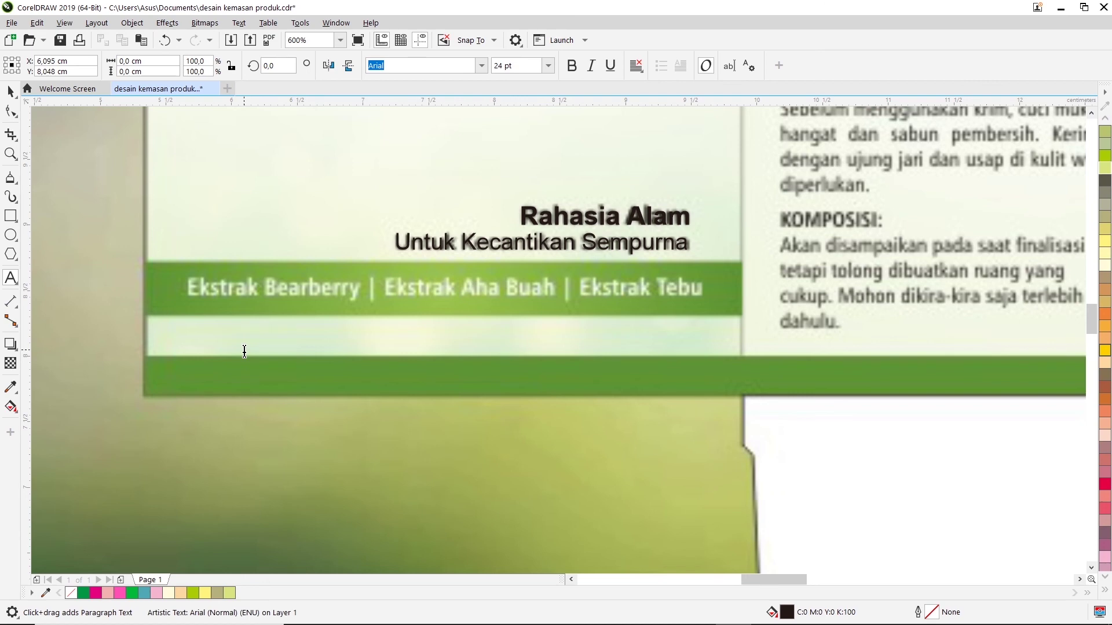
pyautogui.write('Eks')
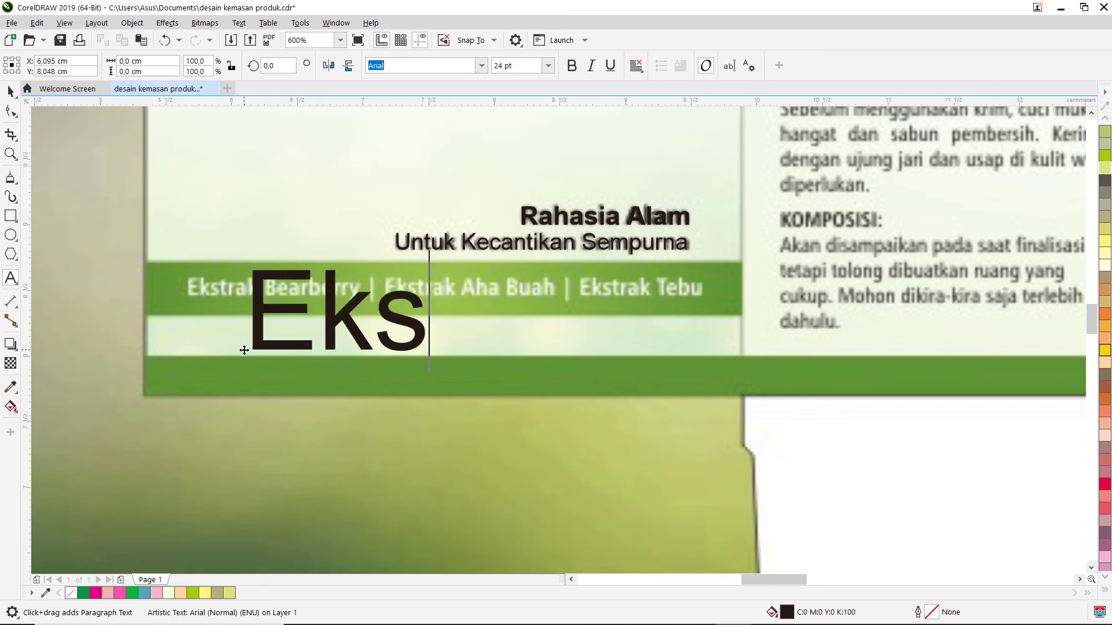
pyautogui.write('trak ')
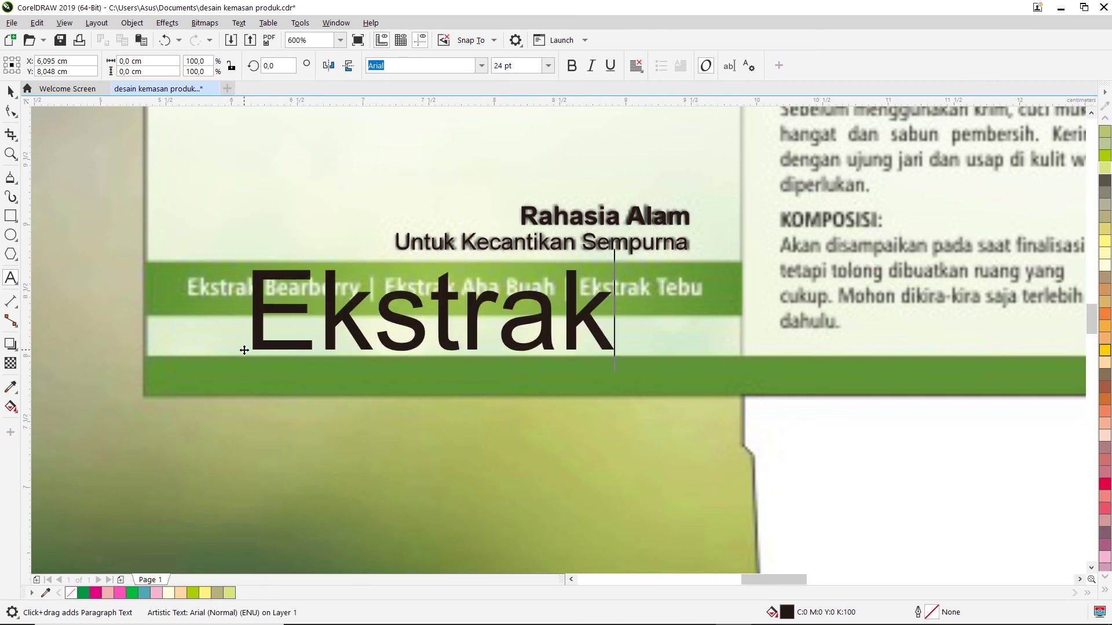
pyautogui.write('B')
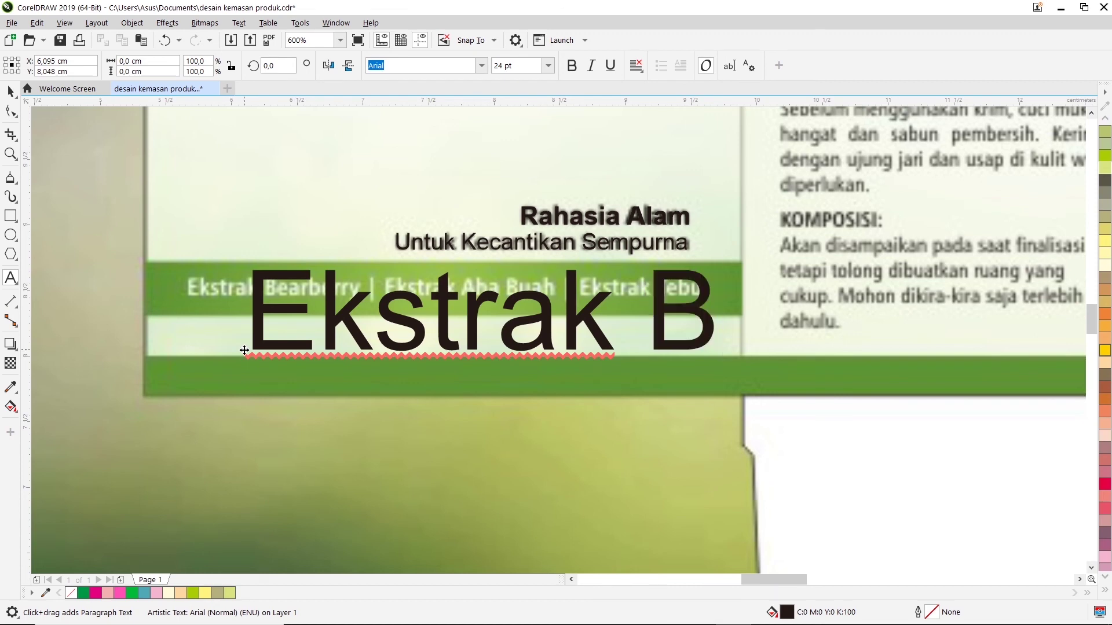
pyautogui.write('ua')
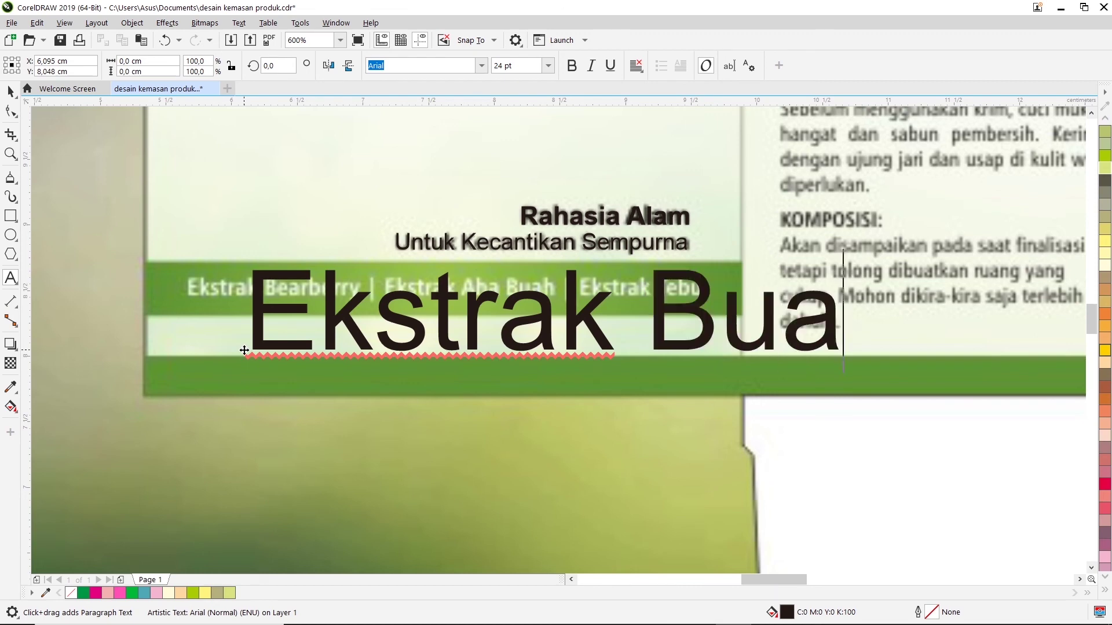
pyautogui.write('h')
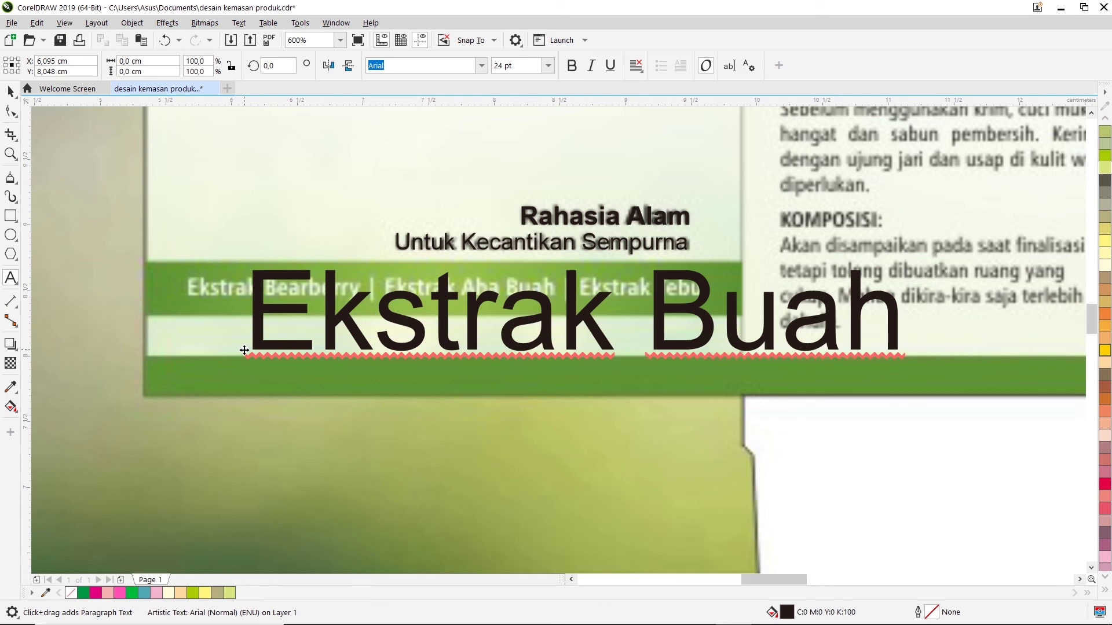
pyautogui.write(' Mangg')
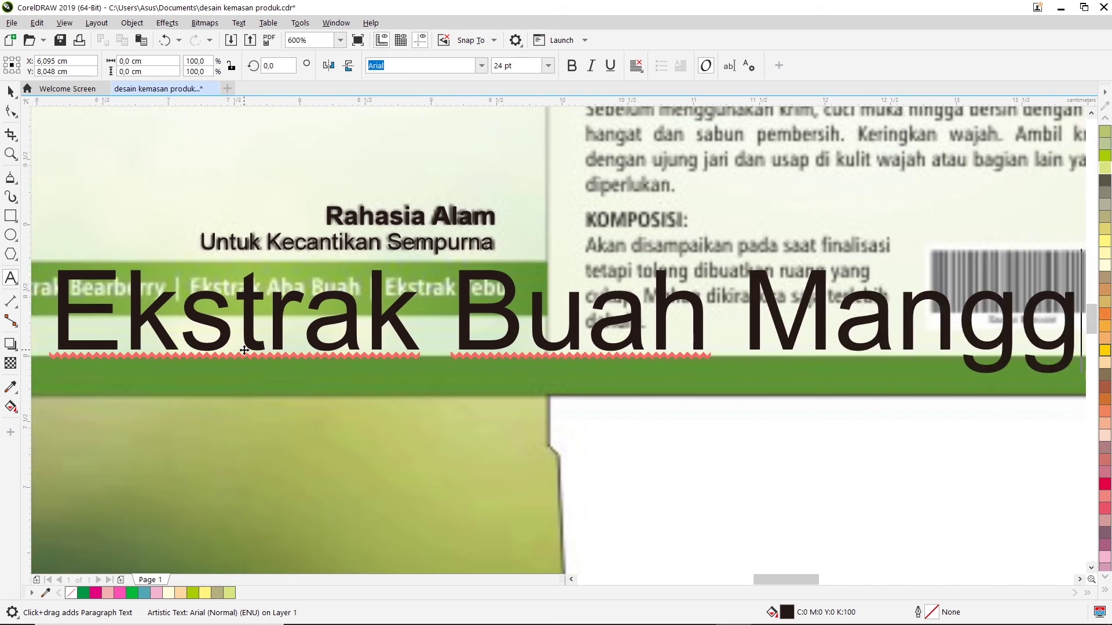
pyautogui.write('is')
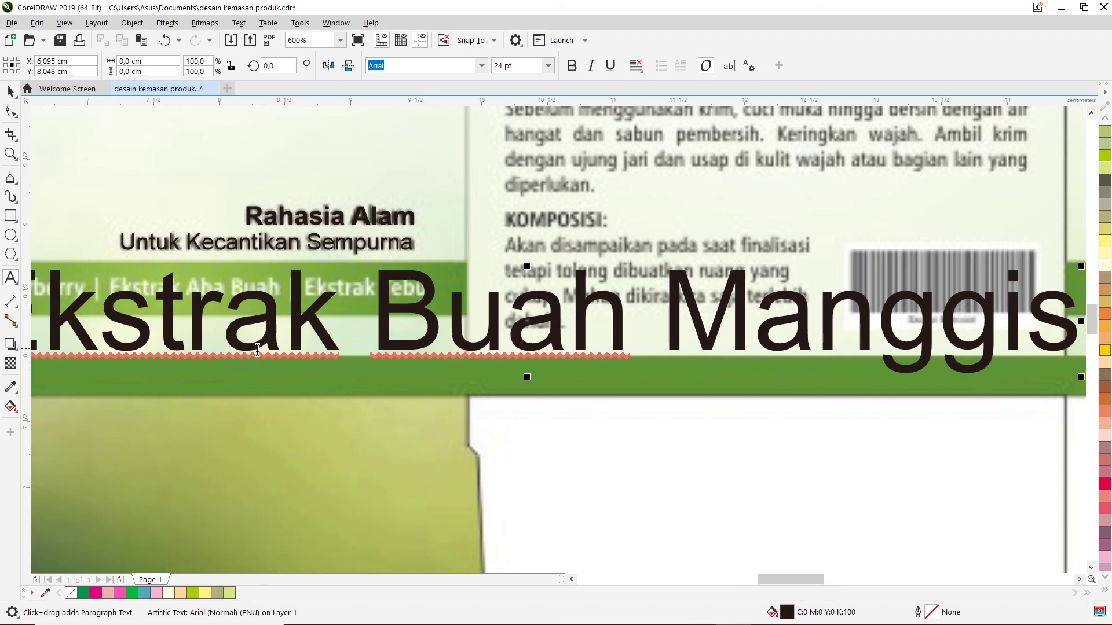
pyautogui.scroll(-2, 255, 355)
pyautogui.moveTo(394, 336); pyautogui.dragTo(353, 413)
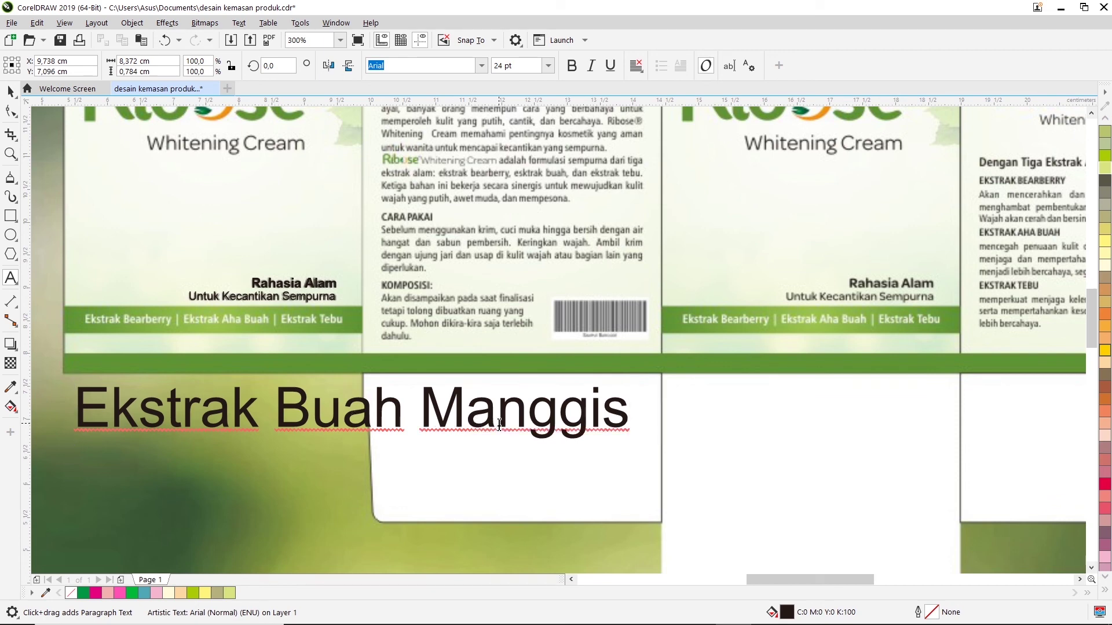
# Continue the line with 'I Ekstak Daun Sirih I Ekstak Buah Naga', correcting typos
pyautogui.write('  I')
pyautogui.write('  Eks')
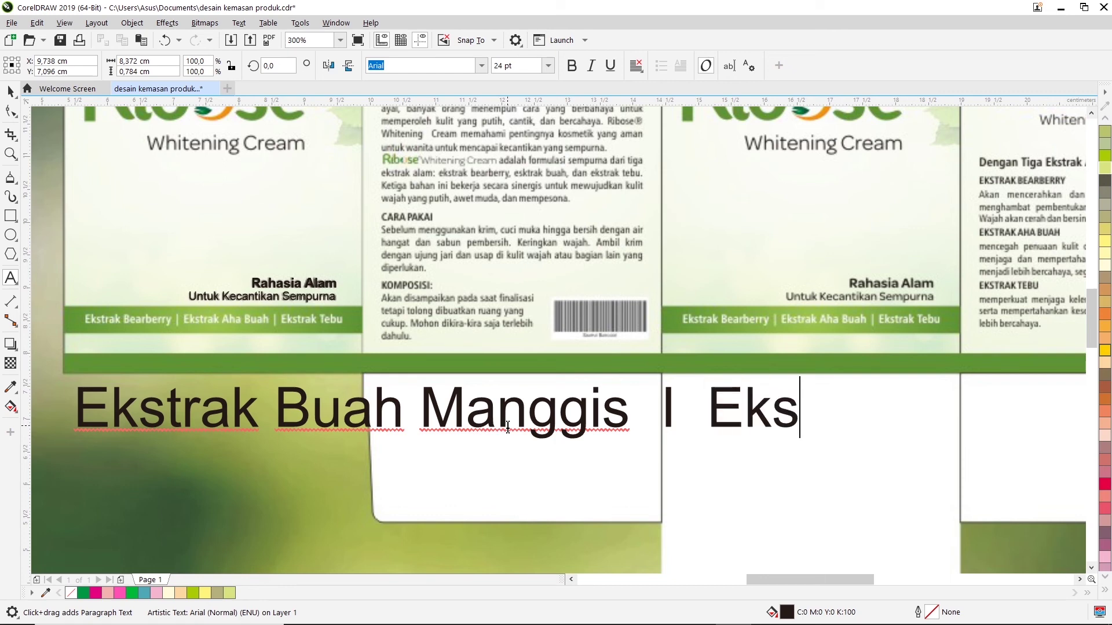
pyautogui.write('tak')
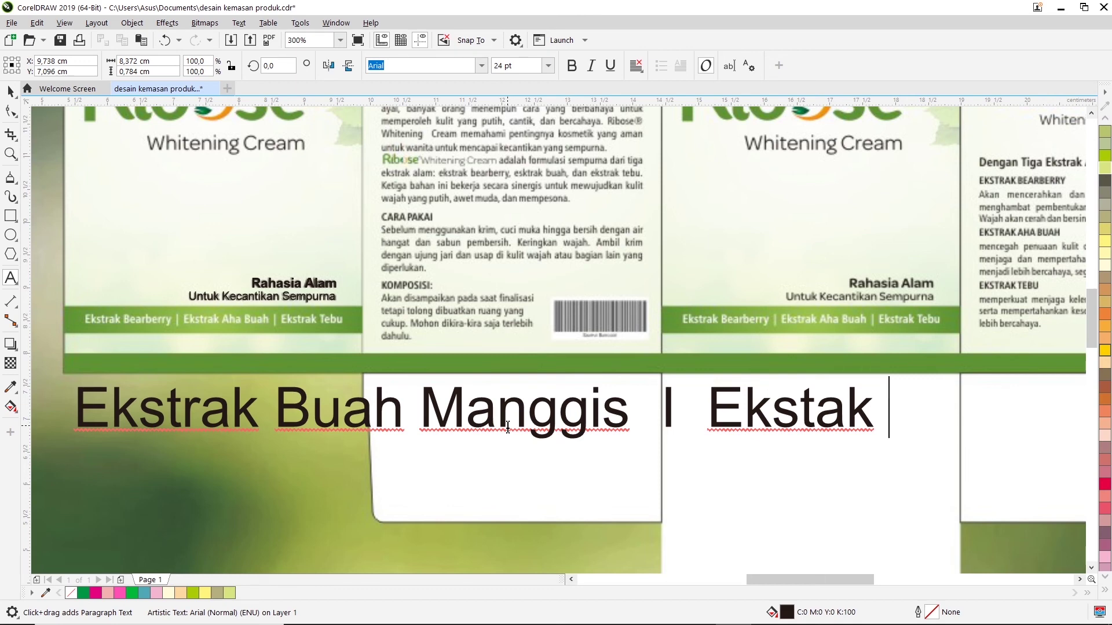
pyautogui.write('Daun')
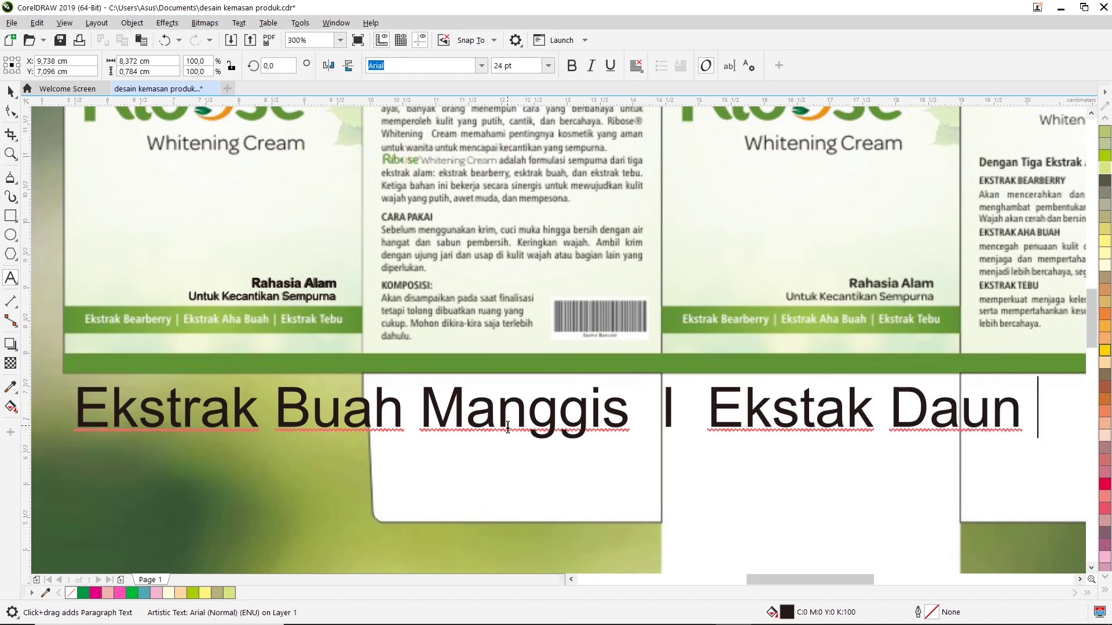
pyautogui.write(' Sirih')
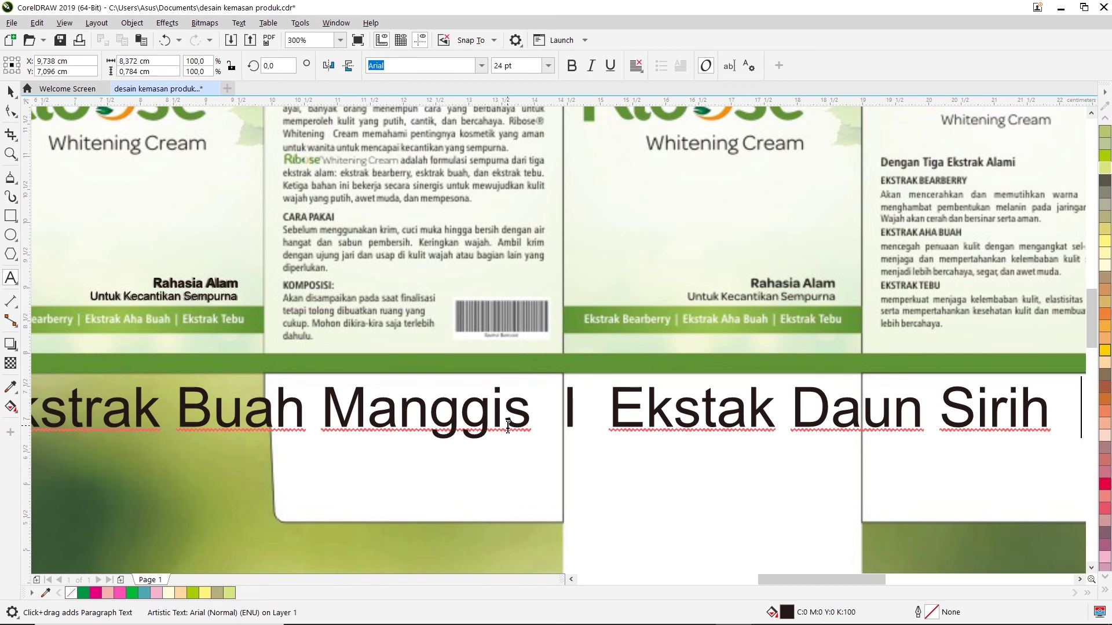
pyautogui.write('I ')
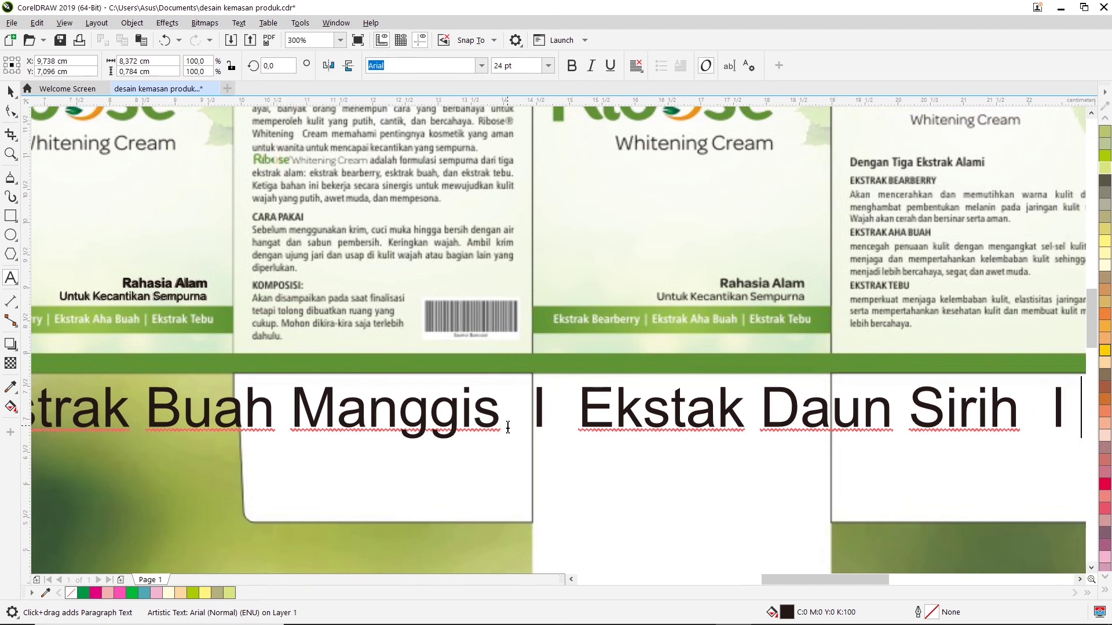
pyautogui.write(' R')
pyautogui.press('BackSpace')
pyautogui.write('eks')
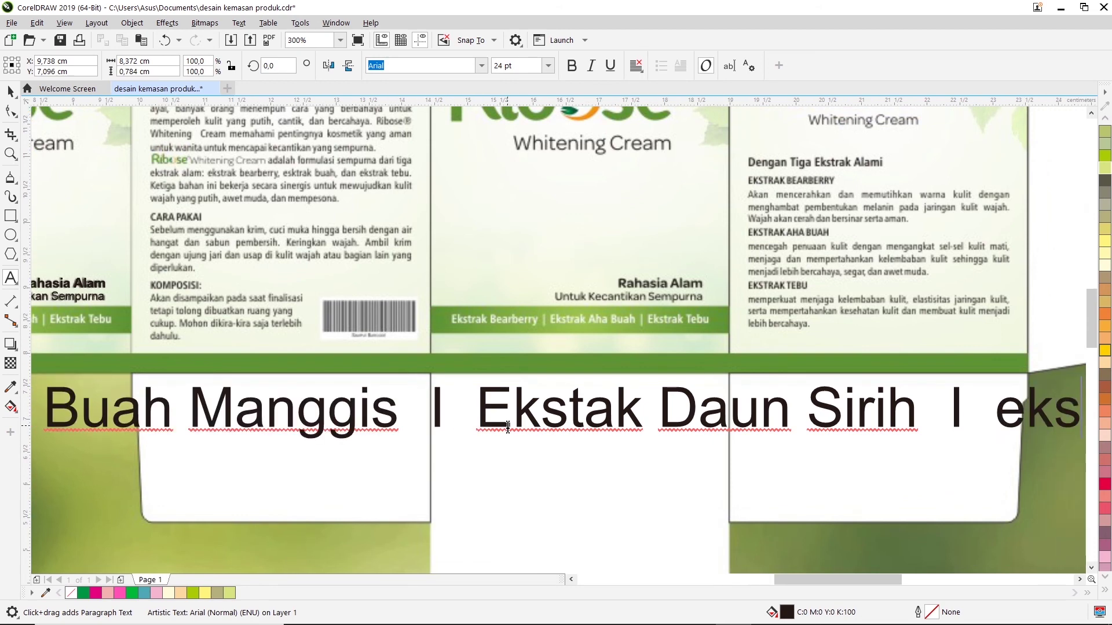
pyautogui.write('tra')
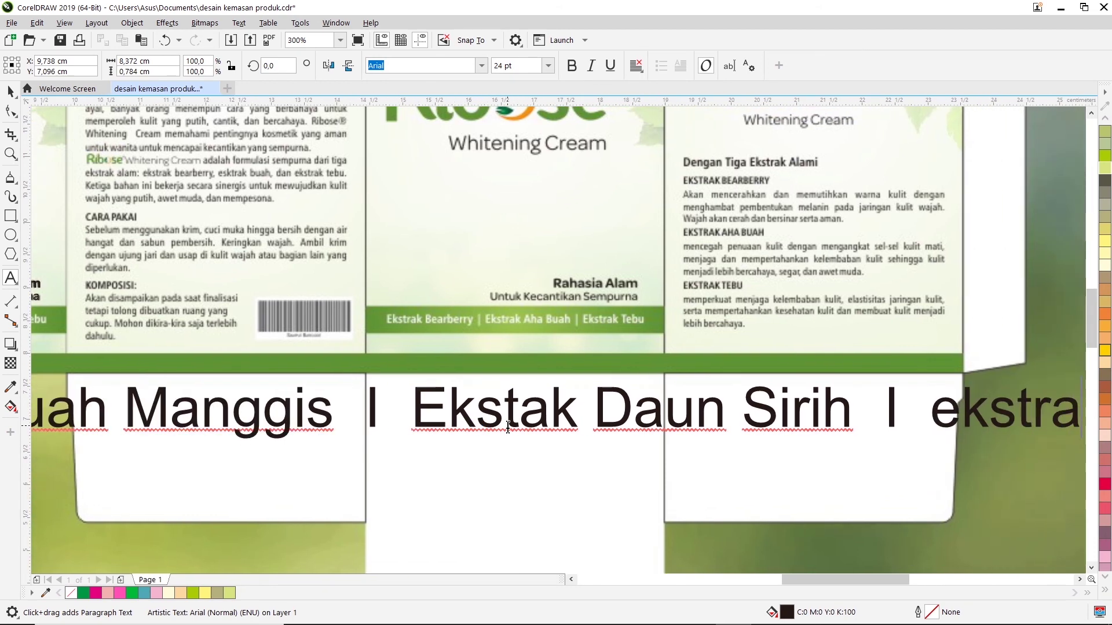
pyautogui.press('BackSpace')
pyautogui.press('BackSpace')
pyautogui.press('BackSpace')
pyautogui.press('BackSpace')
pyautogui.press('BackSpace')
pyautogui.press('BackSpace')
pyautogui.write('Eksta')
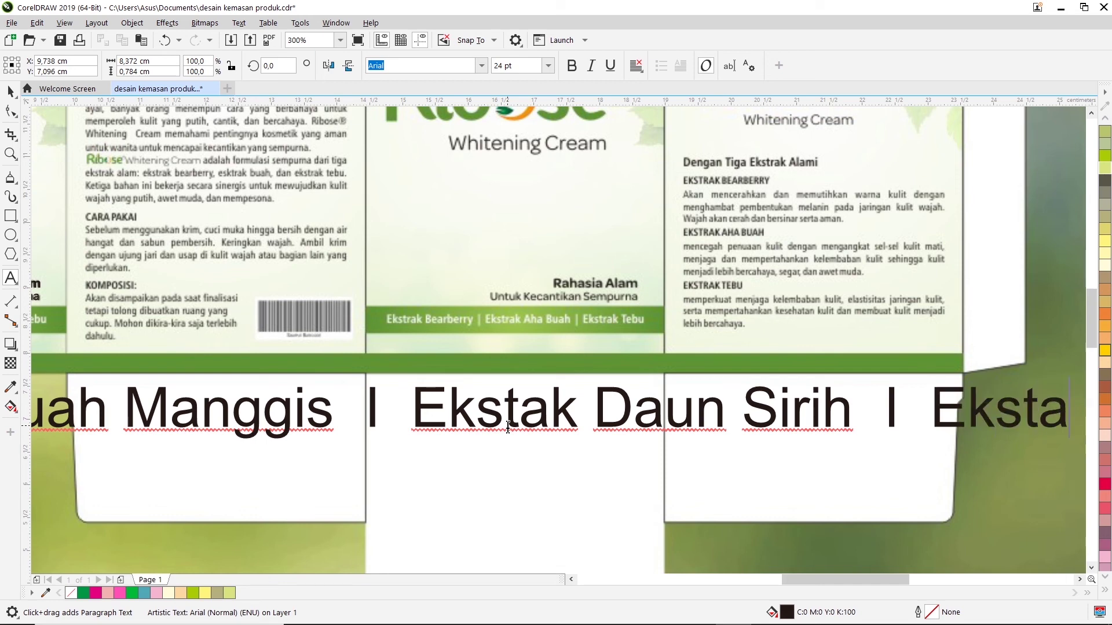
pyautogui.write('k buah')
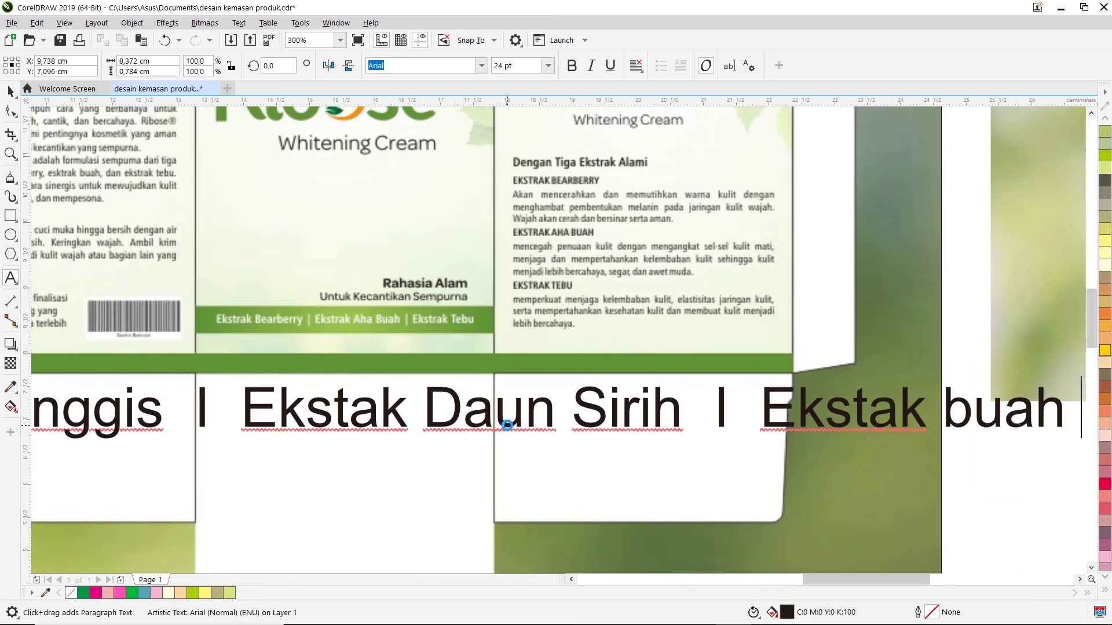
pyautogui.press('BackSpace')
pyautogui.press('BackSpace')
pyautogui.press('BackSpace')
pyautogui.press('BackSpace')
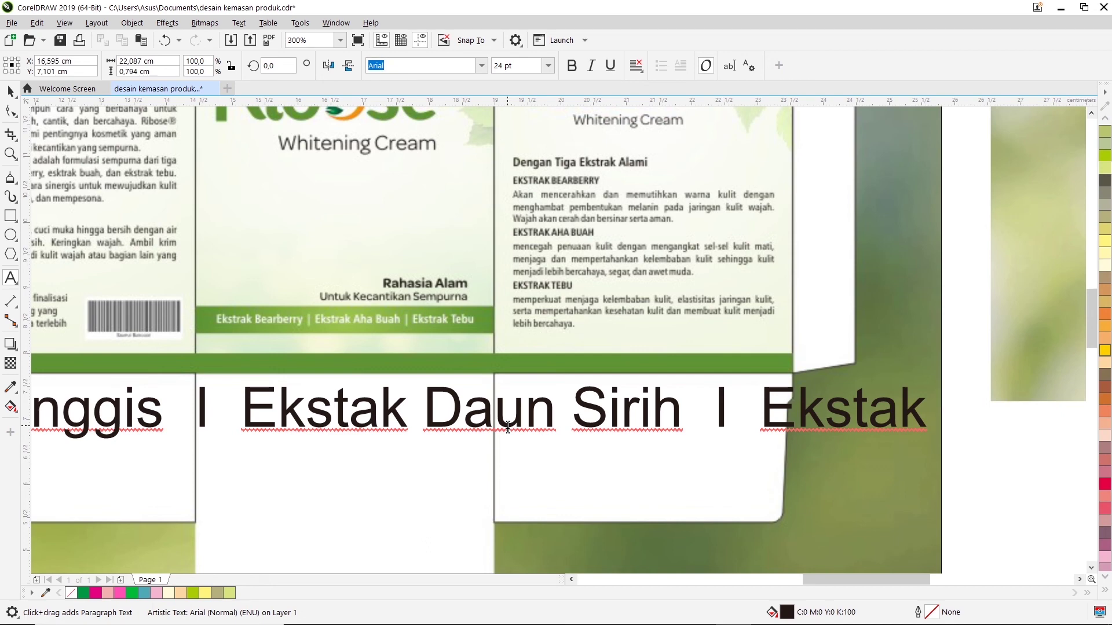
pyautogui.write('Buah ')
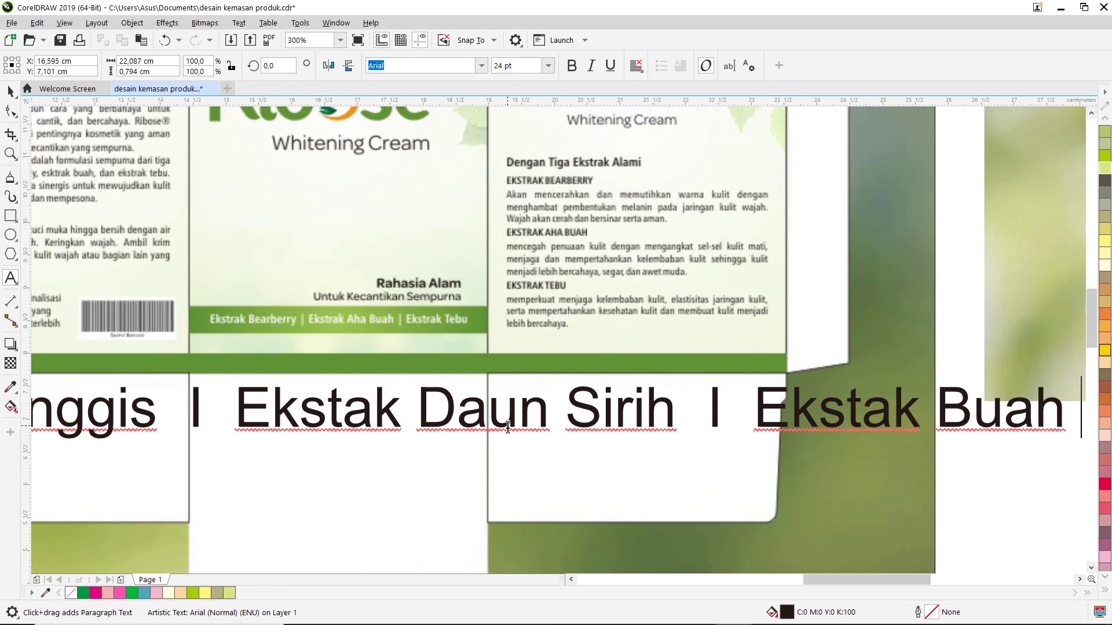
pyautogui.write('Naga')
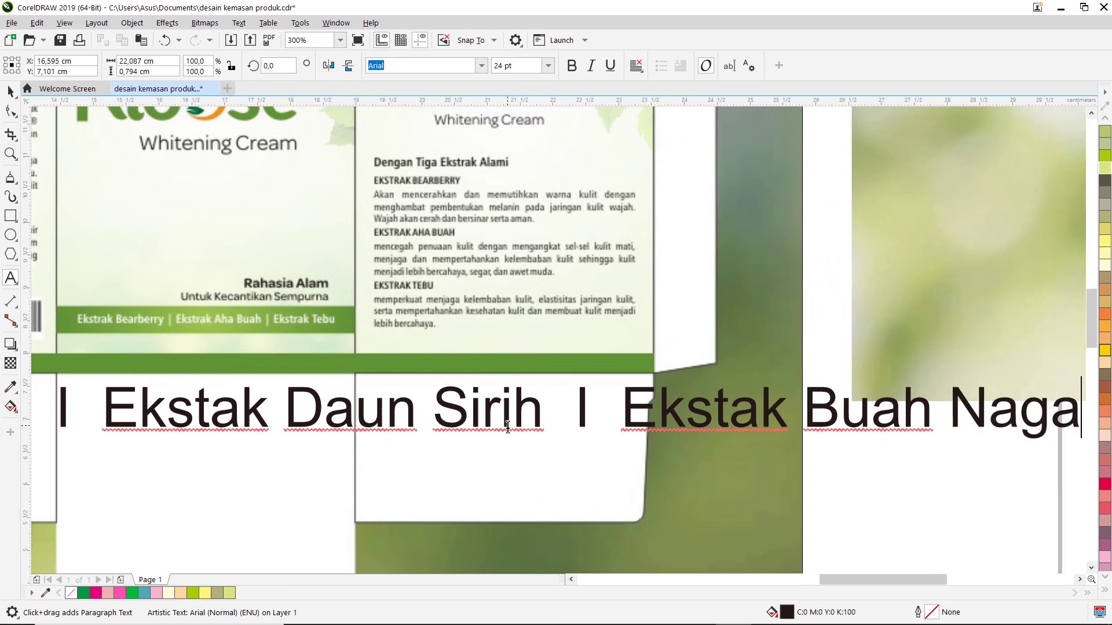
pyautogui.click(10, 92)
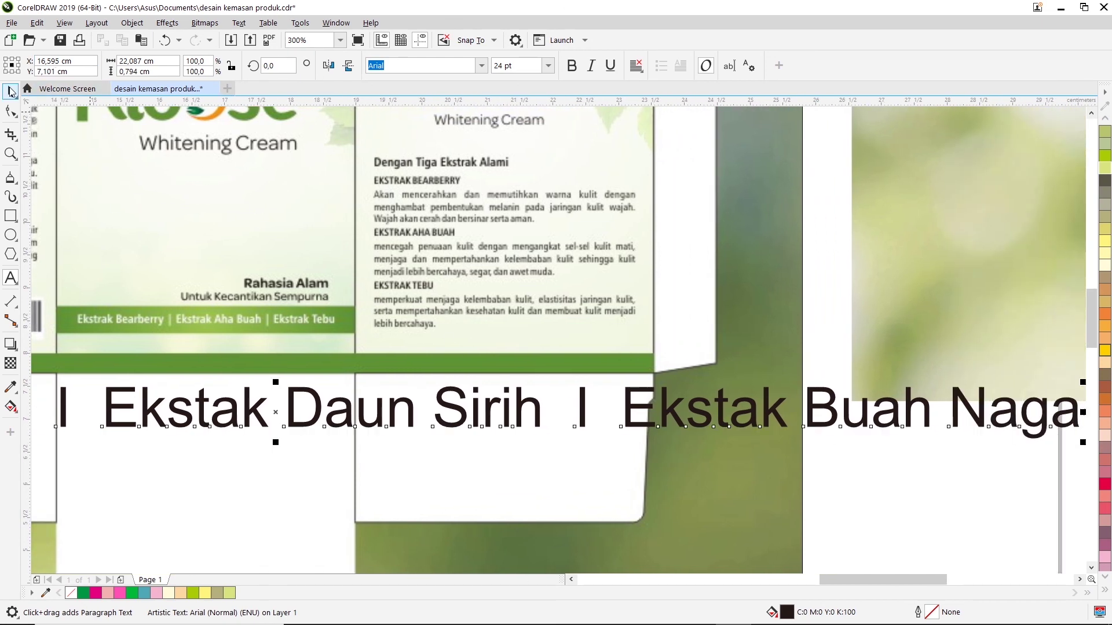
# Shrink the ingredients line to about 58% and move it onto the green band
pyautogui.scroll(-2, 459, 337)
pyautogui.moveTo(776, 397); pyautogui.dragTo(724, 398)
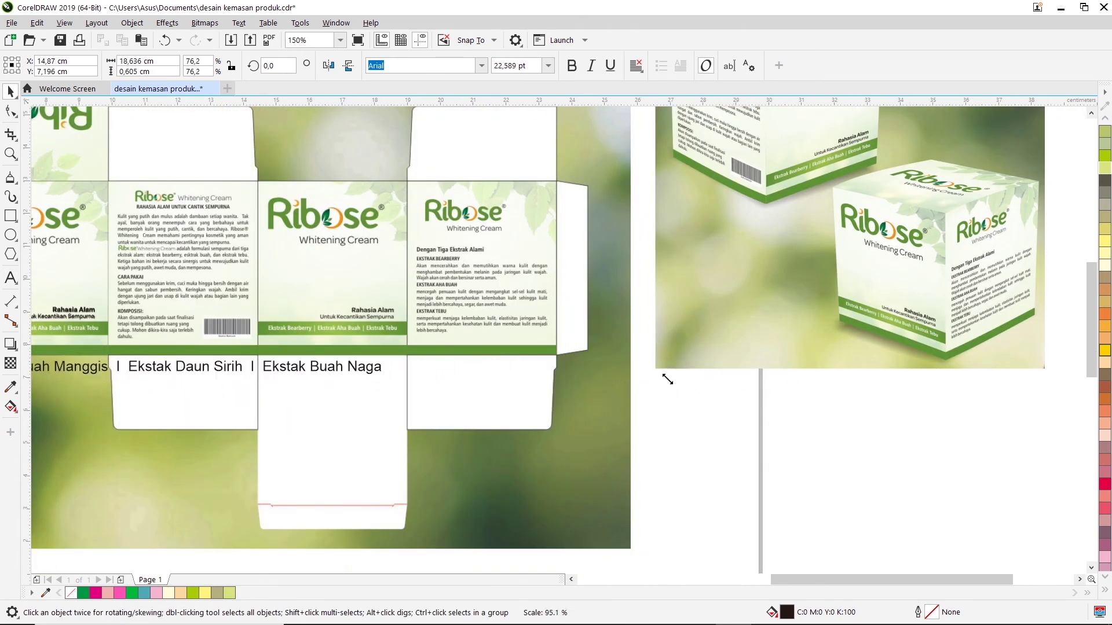
pyautogui.moveTo(725, 399); pyautogui.dragTo(678, 385)
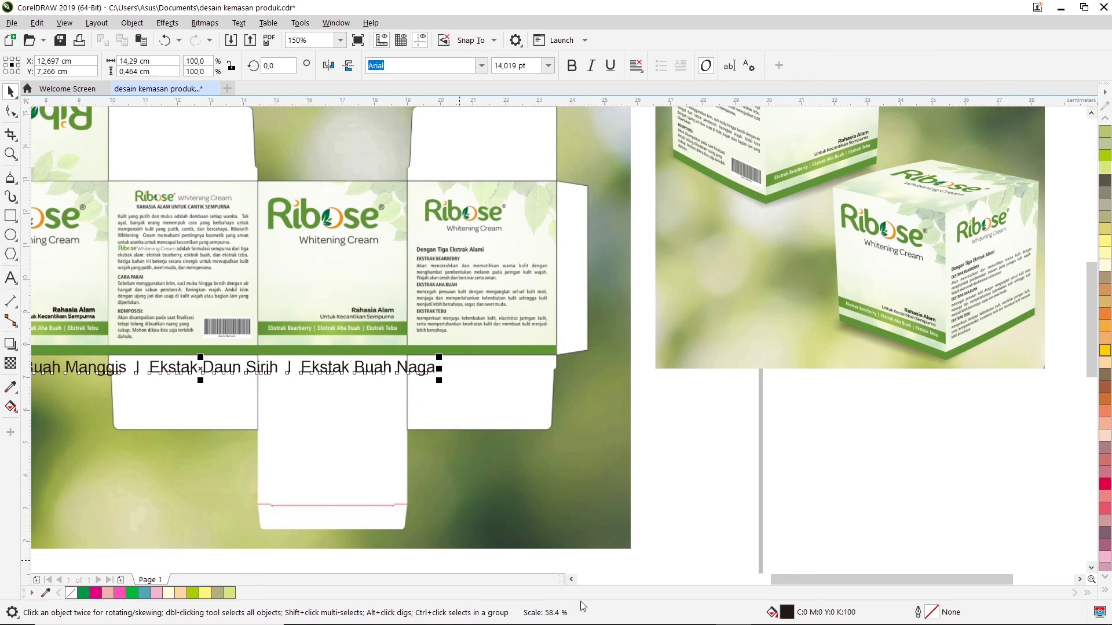
pyautogui.click(569, 579)
pyautogui.click(569, 579)
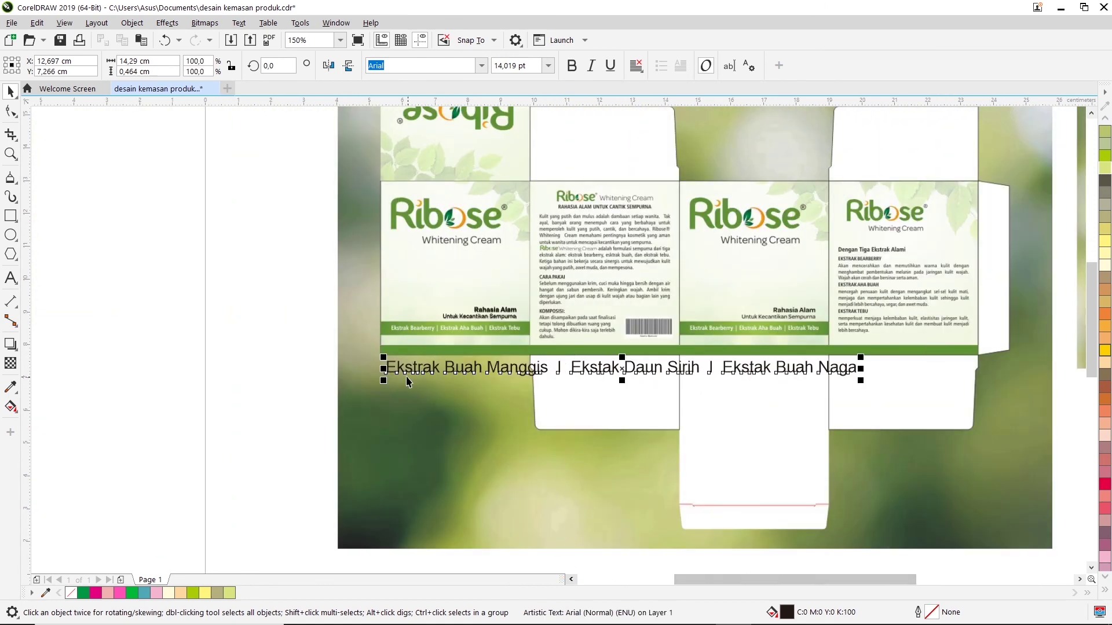
pyautogui.moveTo(381, 358)
pyautogui.mouseDown()
pyautogui.moveTo(449, 378)
pyautogui.moveTo(437, 368)
pyautogui.mouseUp()
pyautogui.moveTo(737, 375); pyautogui.dragTo(510, 338)
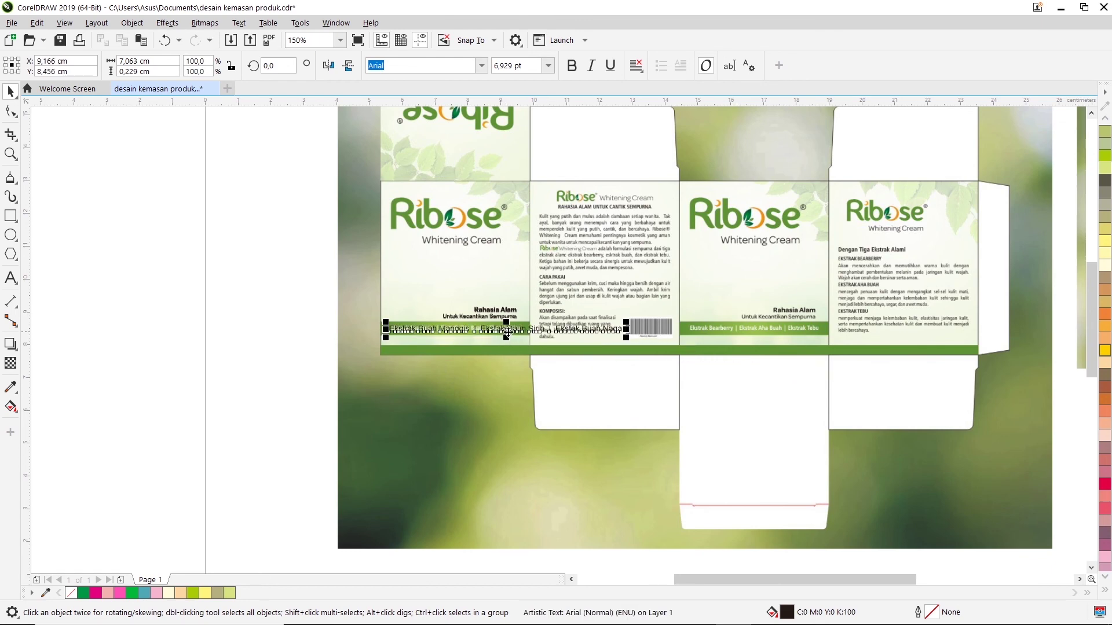
pyautogui.scroll(1, 513, 333)
pyautogui.scroll(1, 411, 339)
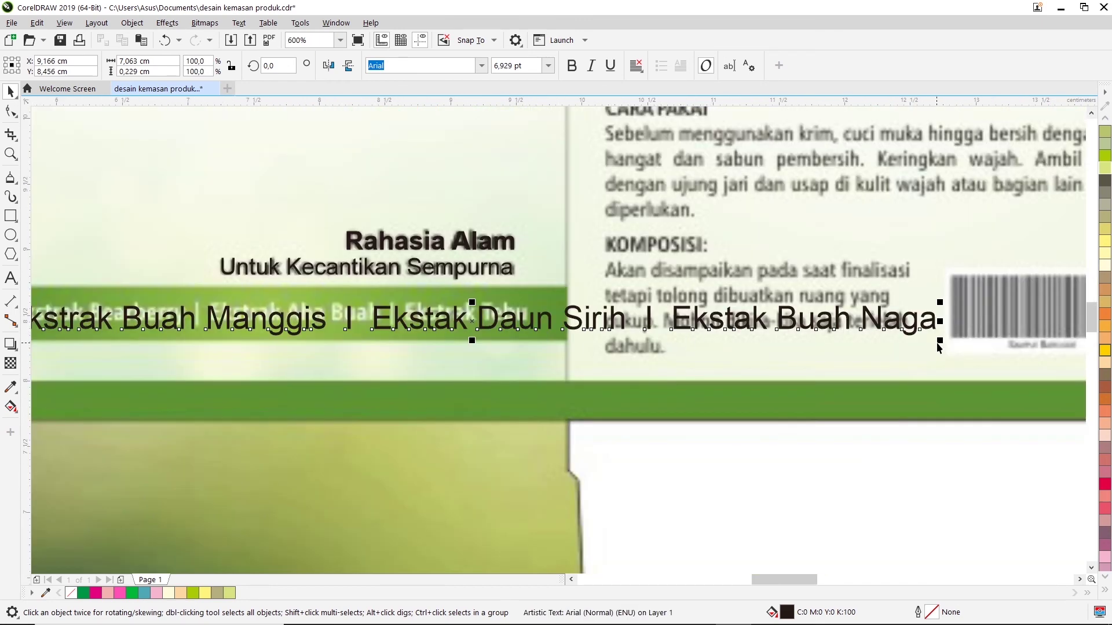
pyautogui.moveTo(939, 302); pyautogui.dragTo(538, 304)
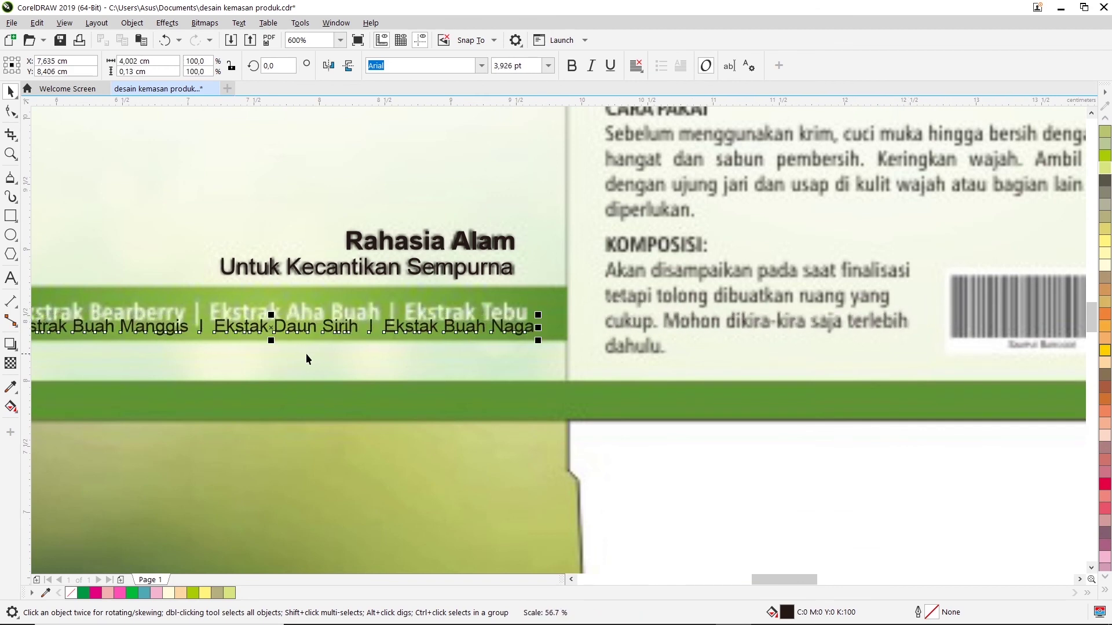
# Bold the ingredients line, rescale it to about 3.6 pt, and nudge it down and left
pyautogui.click(571, 580)
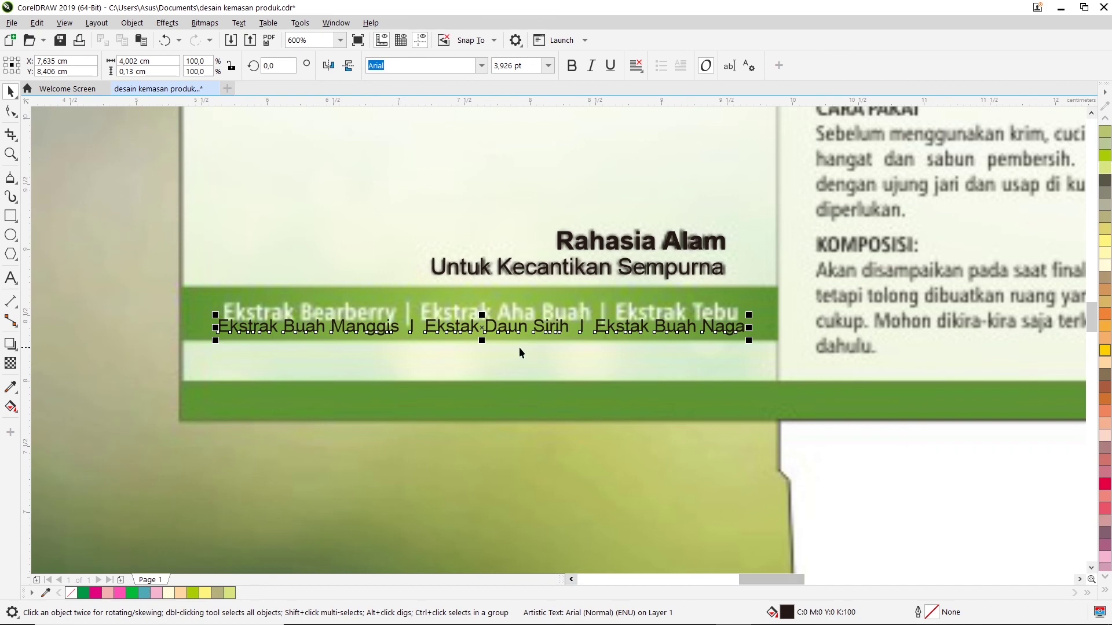
pyautogui.moveTo(485, 333); pyautogui.dragTo(491, 318)
pyautogui.moveTo(757, 326); pyautogui.dragTo(754, 323)
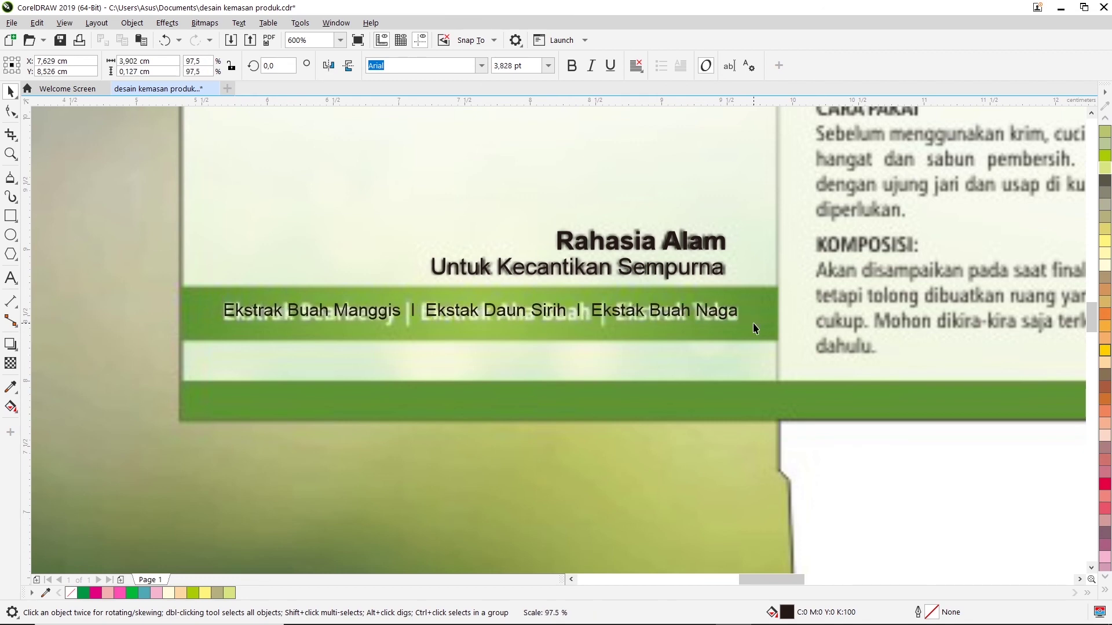
pyautogui.click(571, 66)
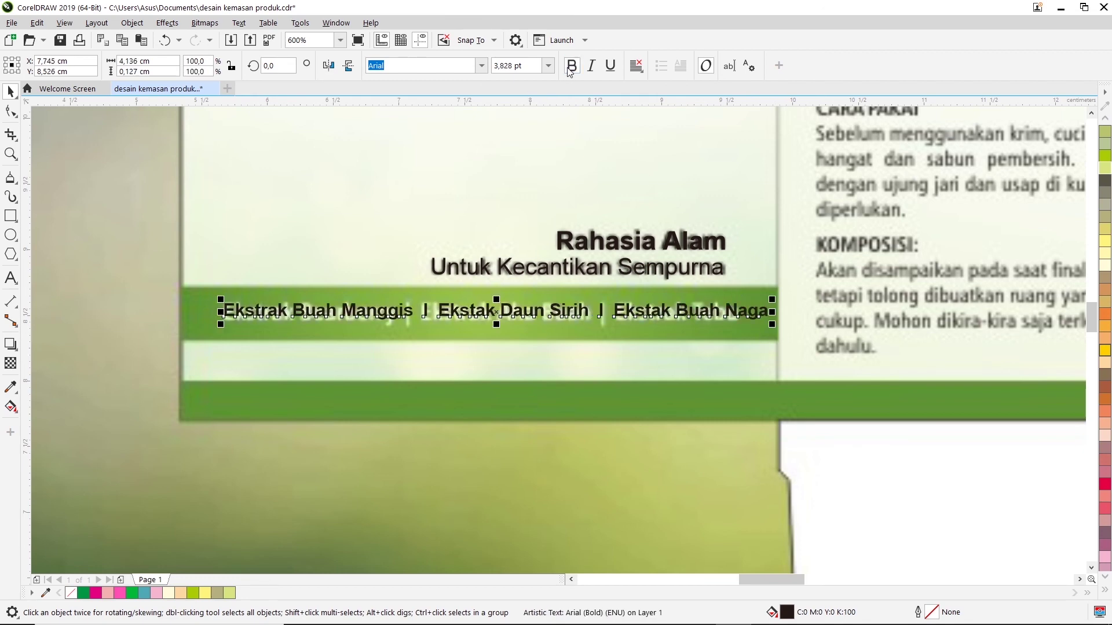
pyautogui.moveTo(772, 325); pyautogui.dragTo(746, 326)
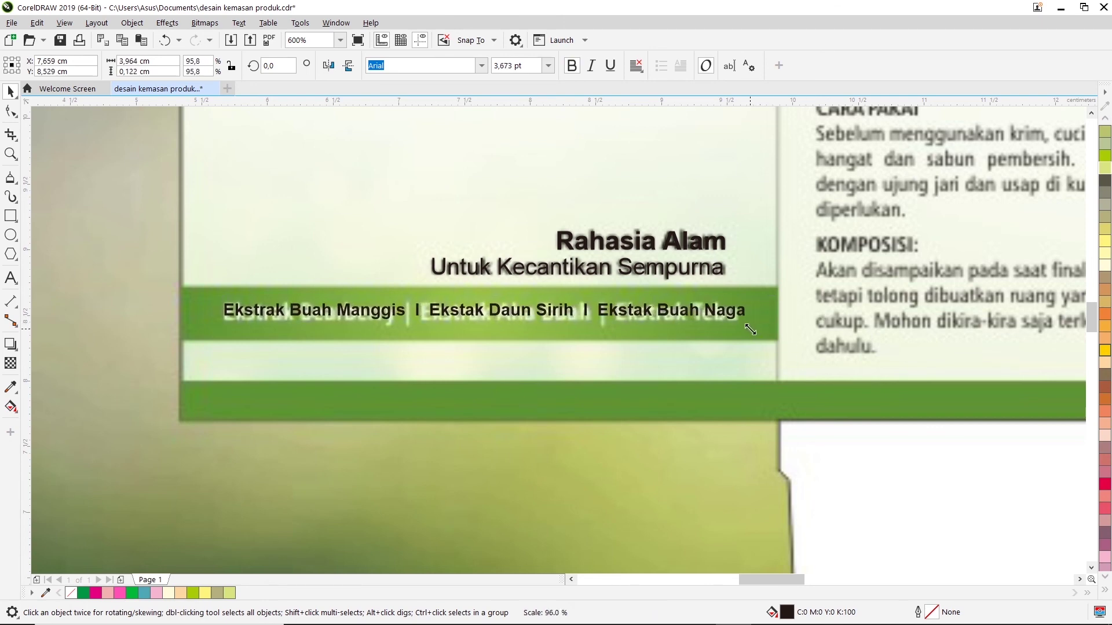
pyautogui.moveTo(746, 325); pyautogui.dragTo(745, 326)
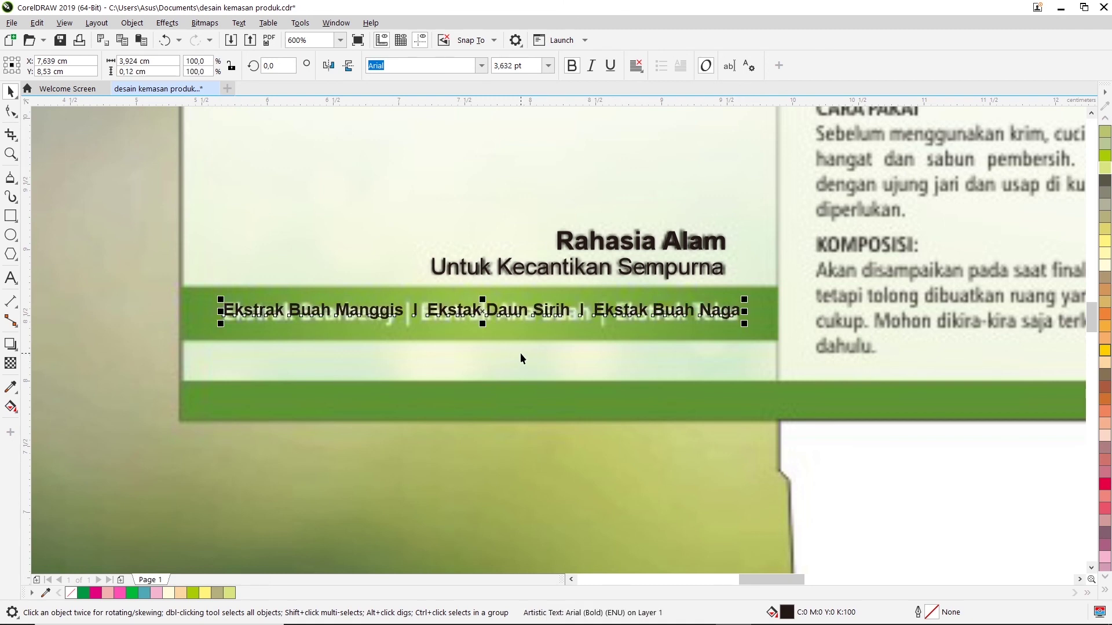
pyautogui.press('Down')
pyautogui.press('Down')
pyautogui.press('Down')
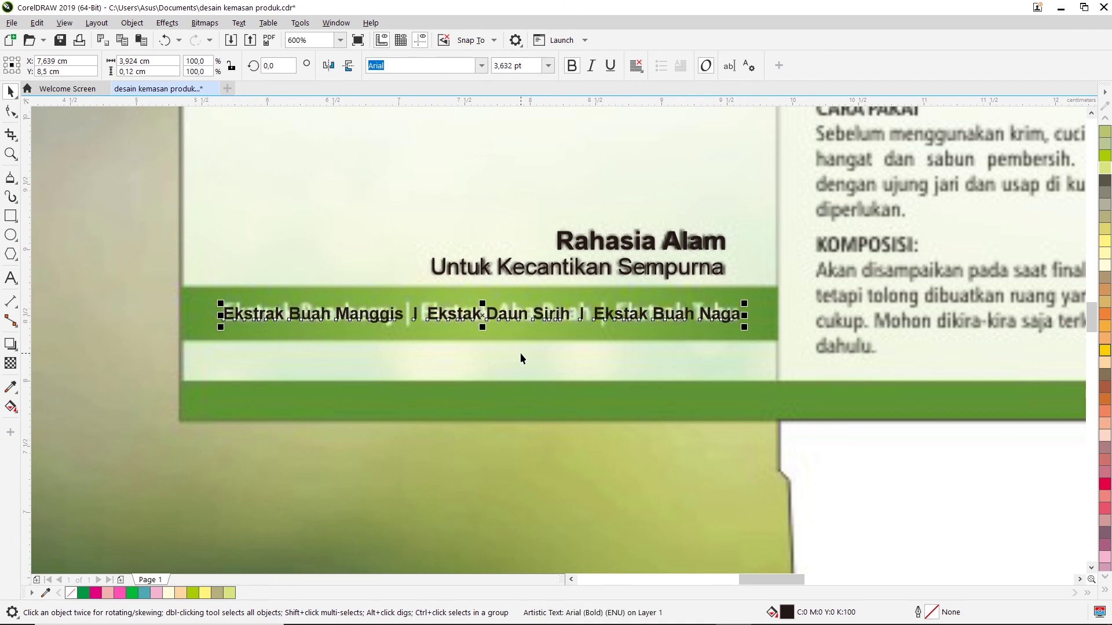
pyautogui.press('Left')
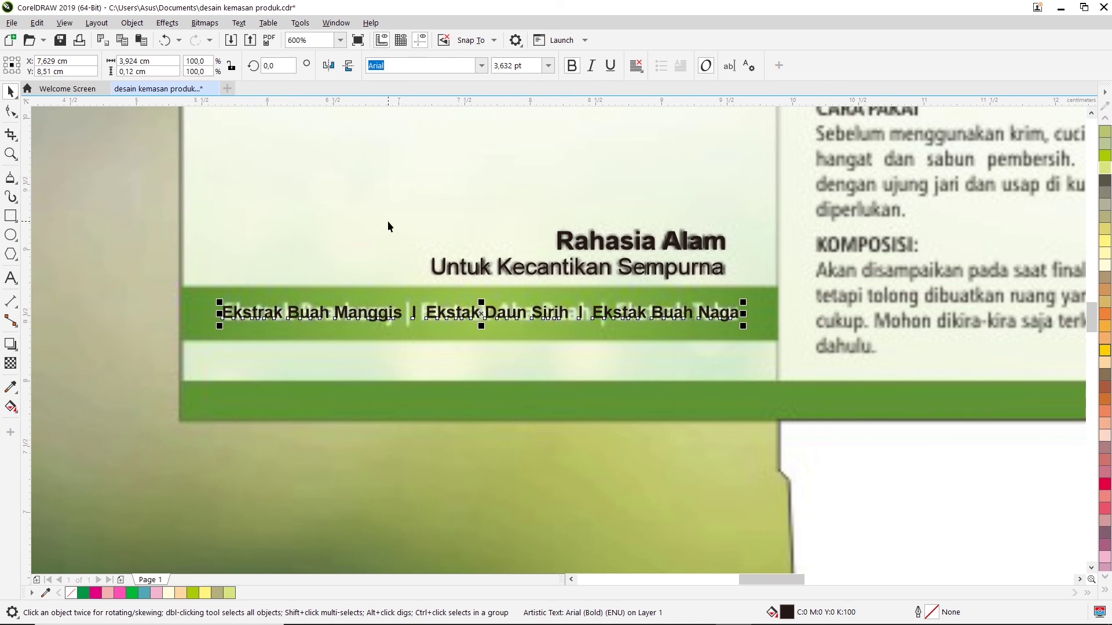
pyautogui.click(411, 227)
pyautogui.scroll(-1, 411, 227)
# Move the title, tagline and ingredients texts onto the cream box panel
pyautogui.scroll(-1, 387, 238)
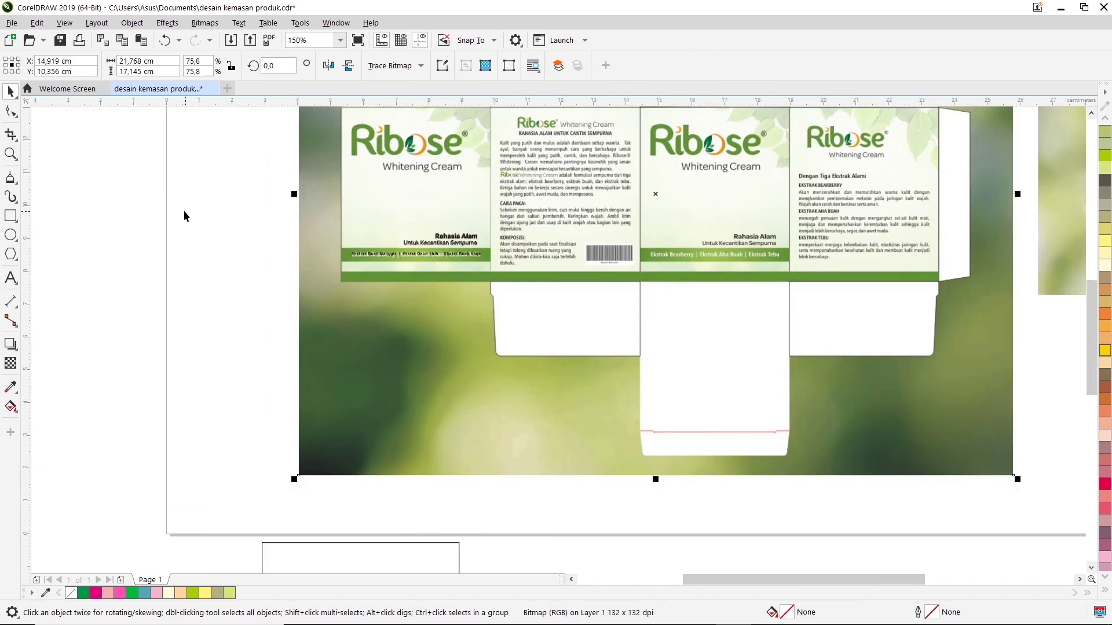
pyautogui.click(475, 255)
pyautogui.scroll(-1, 477, 313)
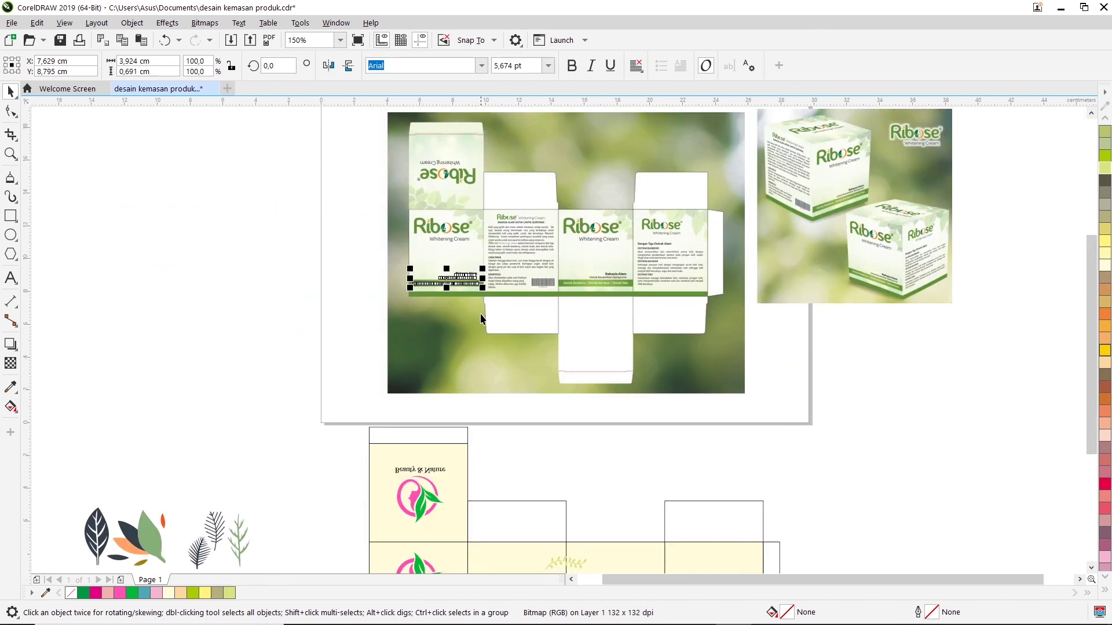
pyautogui.moveTo(1093, 344); pyautogui.dragTo(1093, 380)
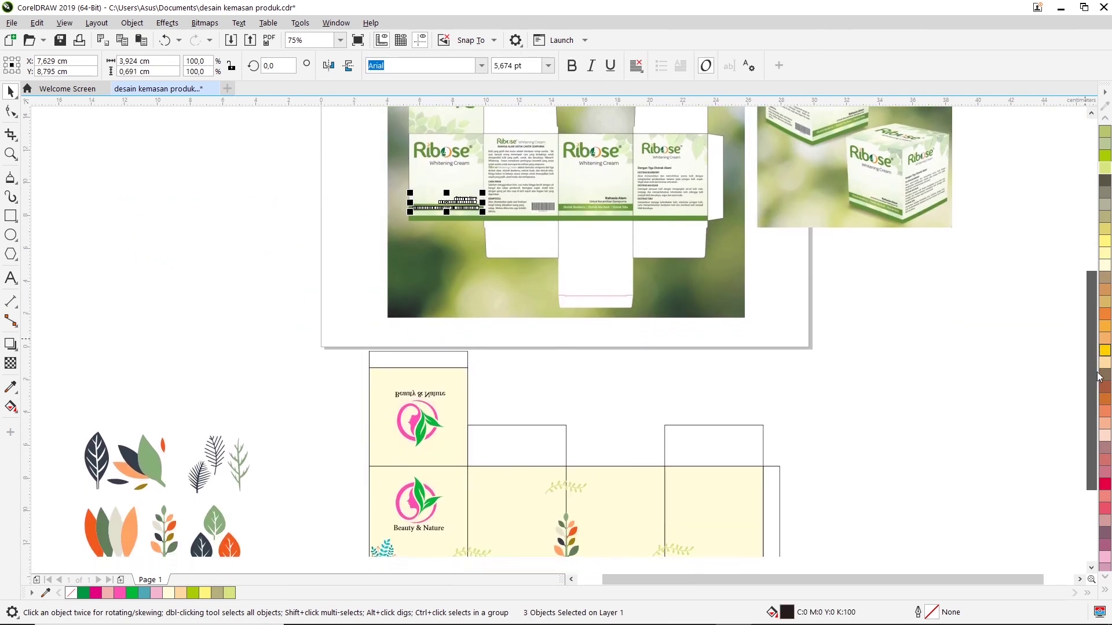
pyautogui.scroll(-1, 577, 242)
pyautogui.moveTo(489, 211); pyautogui.dragTo(507, 400)
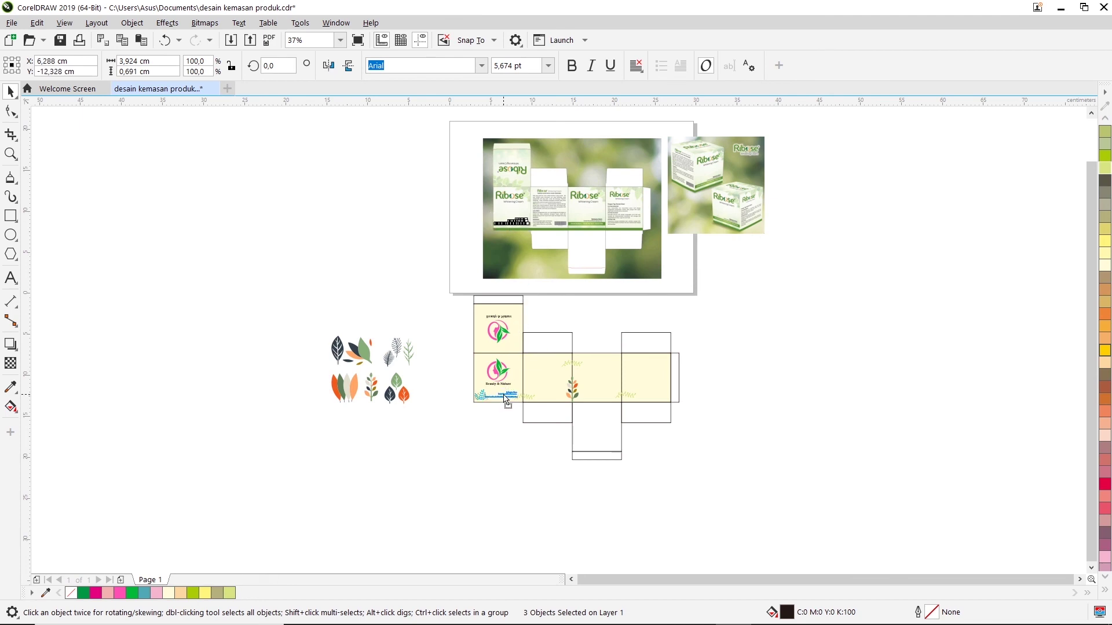
pyautogui.scroll(1, 503, 399)
pyautogui.scroll(1, 499, 398)
pyautogui.scroll(1, 498, 397)
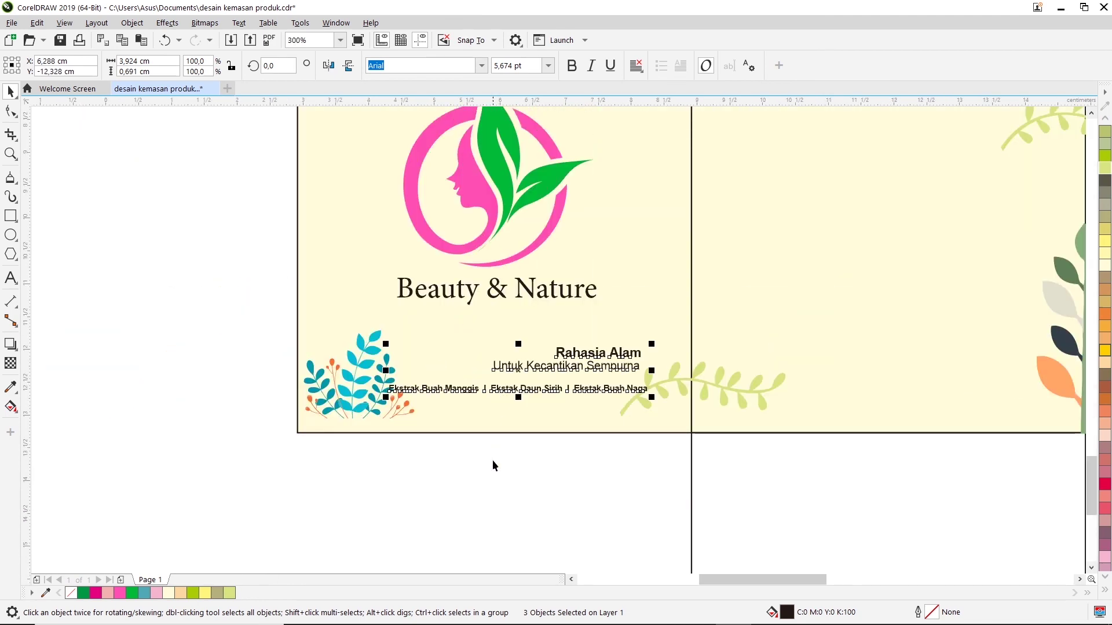
# Move the green leaf sprig up toward the fold
pyautogui.click(410, 402)
pyautogui.click(356, 400)
pyautogui.click(273, 335)
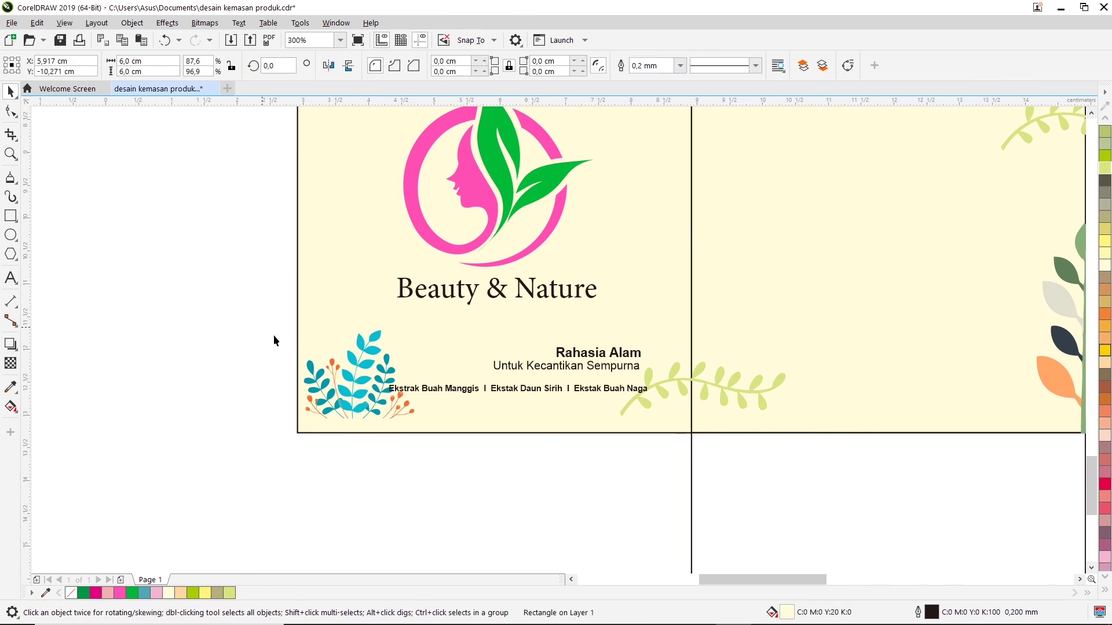
pyautogui.click(341, 376)
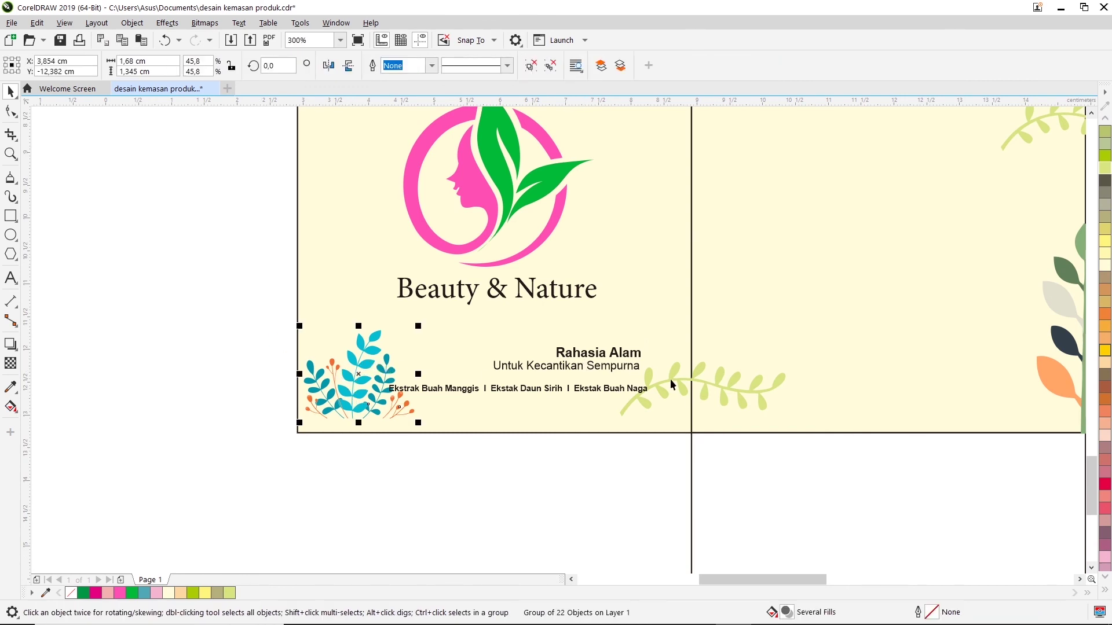
pyautogui.moveTo(684, 384); pyautogui.dragTo(716, 256)
# Shift the three text lines together into the panel's lower-right corner
pyautogui.click(637, 354)
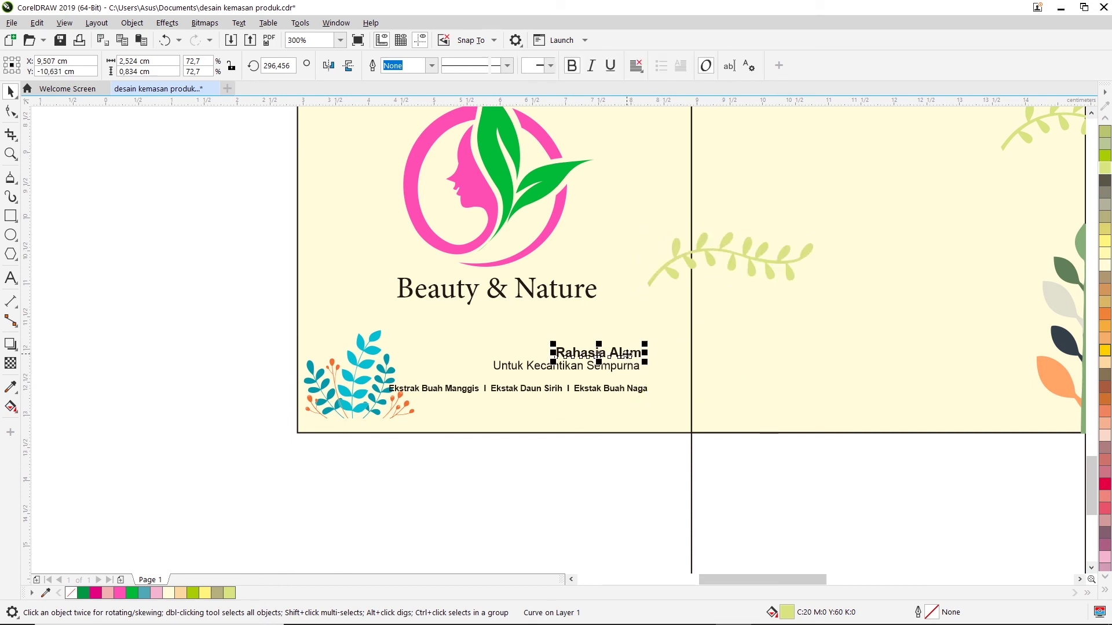
pyautogui.moveTo(355, 478); pyautogui.dragTo(658, 318)
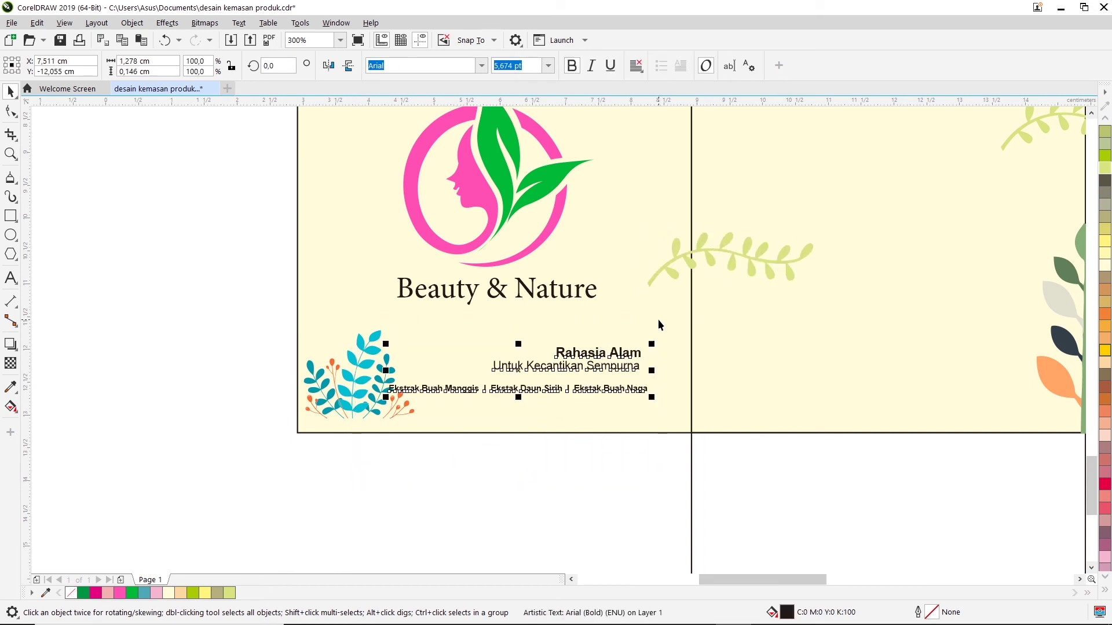
pyautogui.moveTo(534, 380); pyautogui.dragTo(558, 400)
pyautogui.click(563, 460)
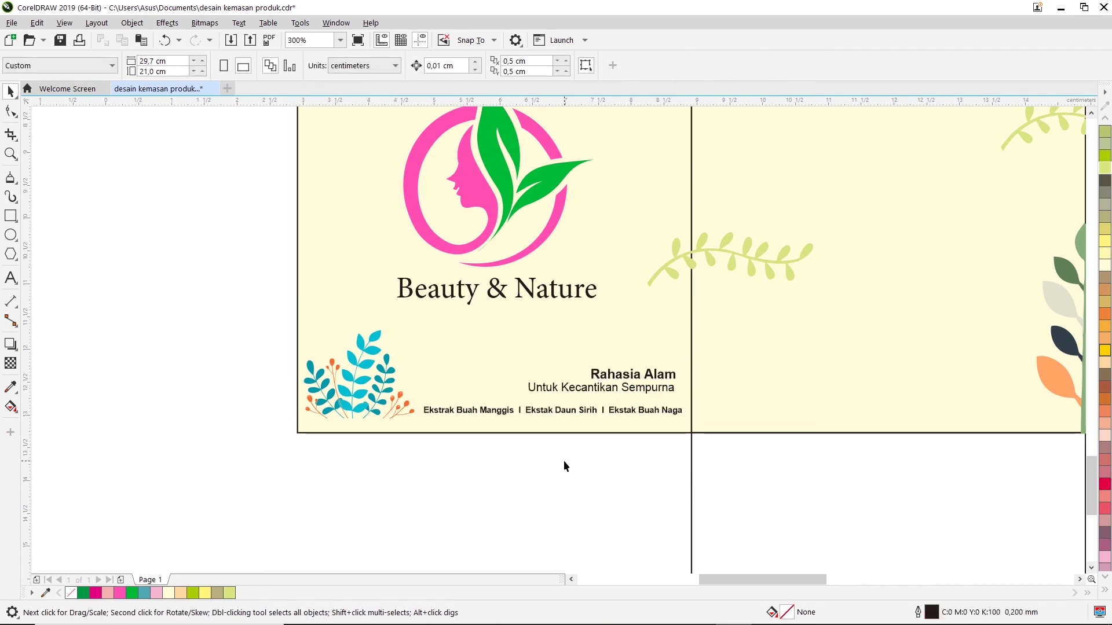
pyautogui.click(638, 389)
pyautogui.scroll(2, 639, 392)
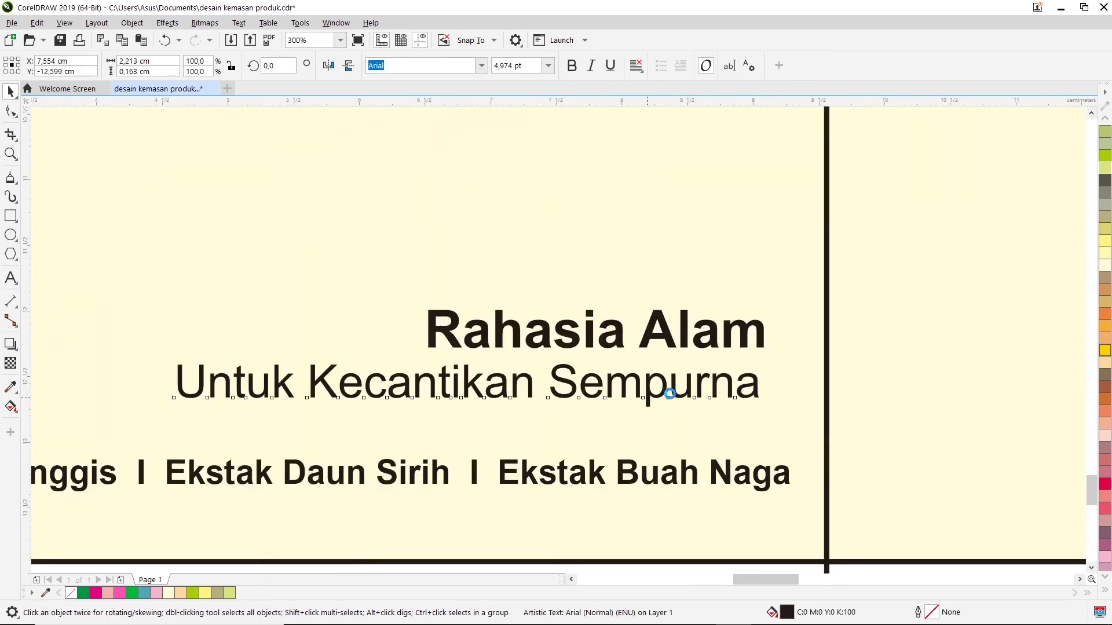
# Reposition Rahasia Alam, the subtitle and the ingredients line so their right edges align
pyautogui.scroll(-1, 676, 386)
pyautogui.moveTo(676, 386); pyautogui.dragTo(679, 393)
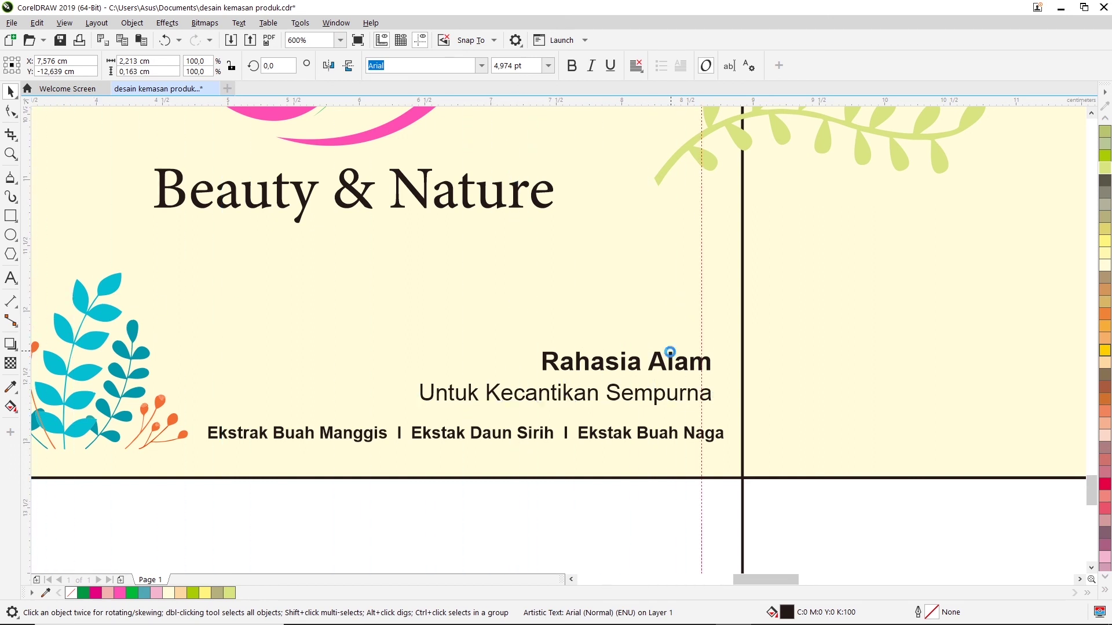
pyautogui.moveTo(661, 369); pyautogui.dragTo(651, 347)
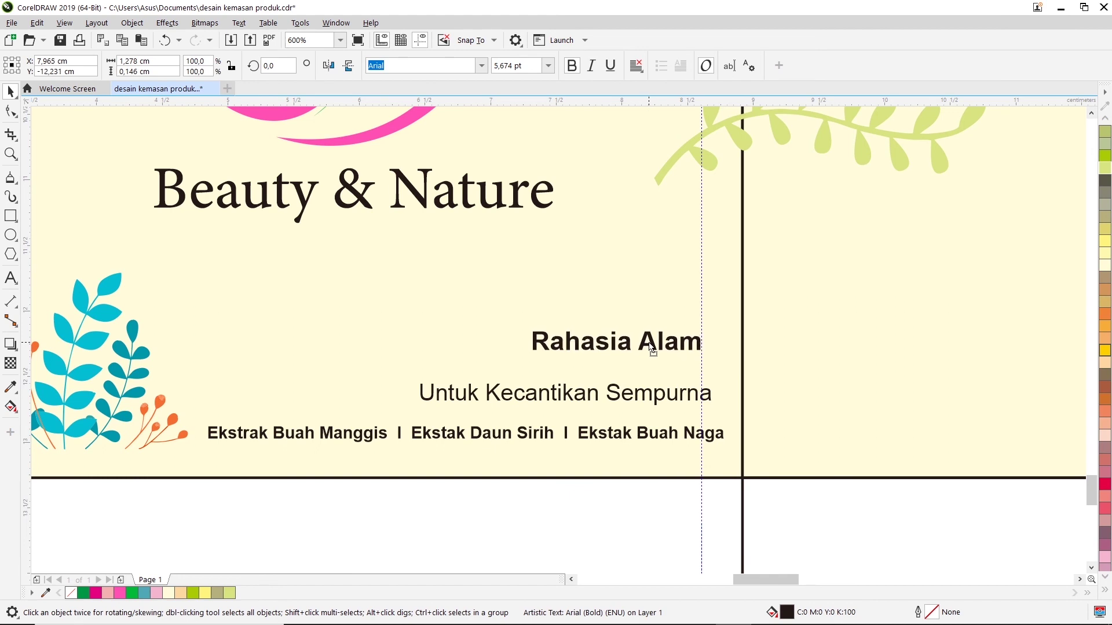
pyautogui.moveTo(666, 398); pyautogui.dragTo(659, 377)
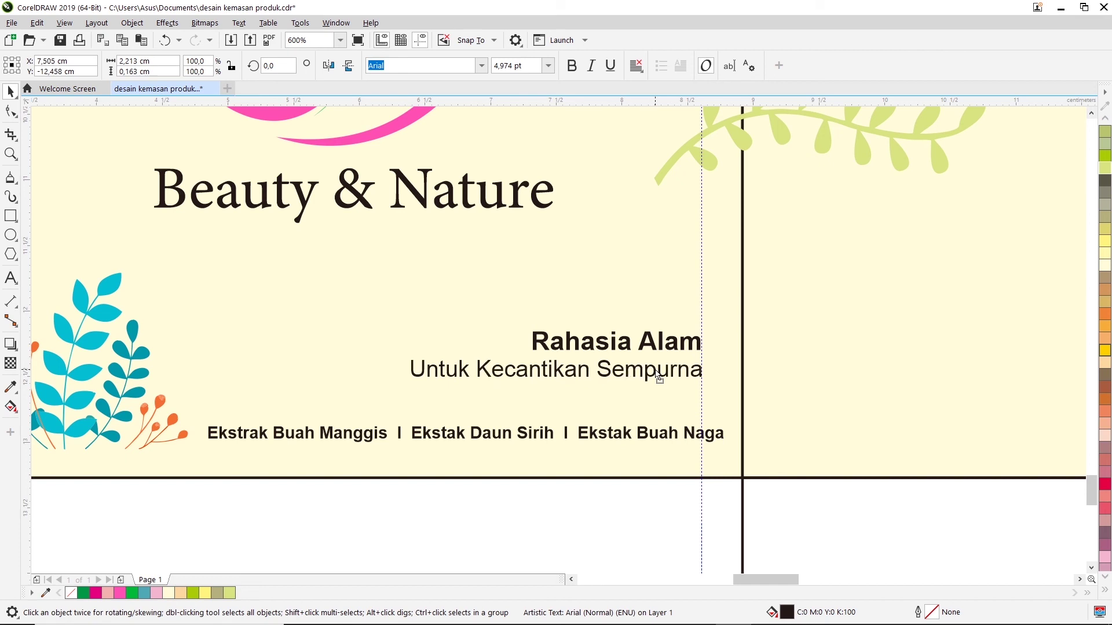
pyautogui.moveTo(658, 378); pyautogui.dragTo(658, 382)
pyautogui.moveTo(585, 437); pyautogui.dragTo(564, 426)
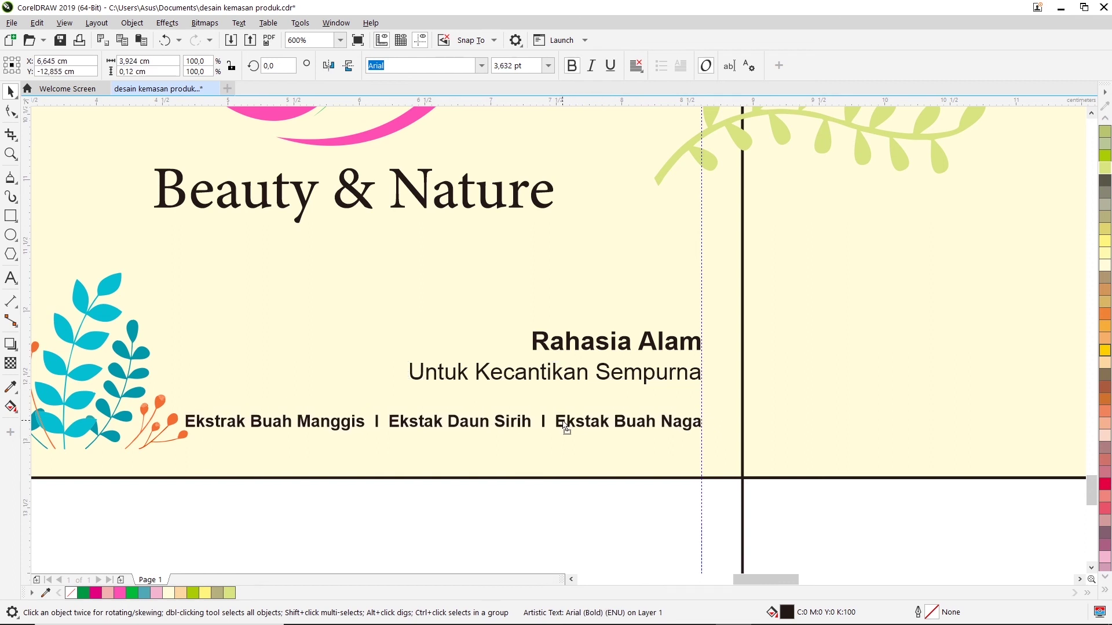
pyautogui.moveTo(566, 429); pyautogui.dragTo(566, 426)
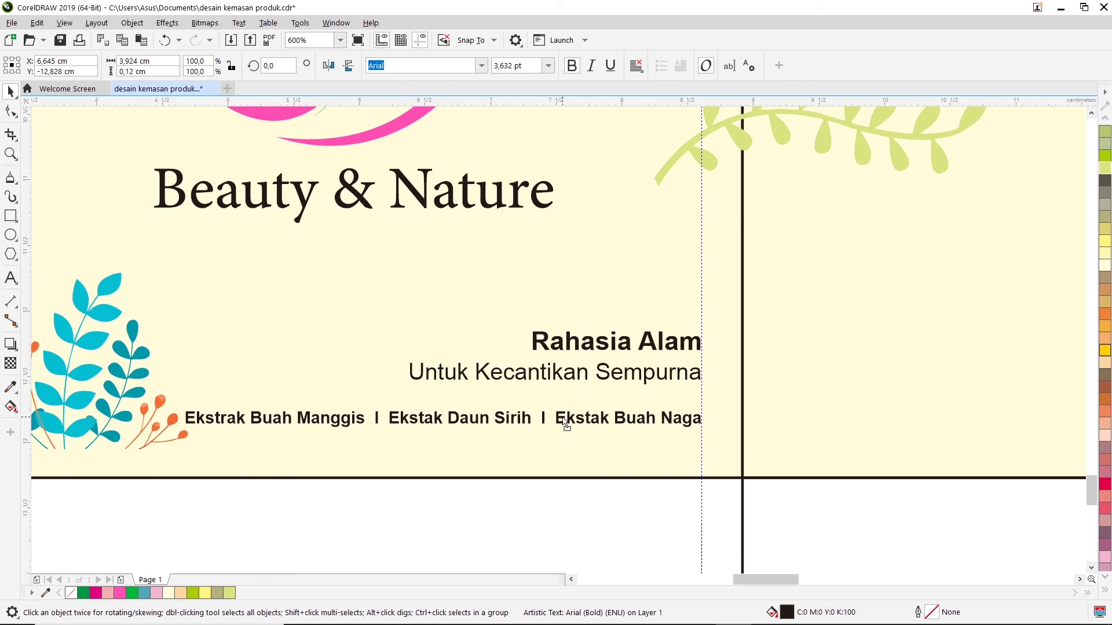
# Scale the teal plant cluster in the panel's corner slightly smaller
pyautogui.scroll(-2, 532, 414)
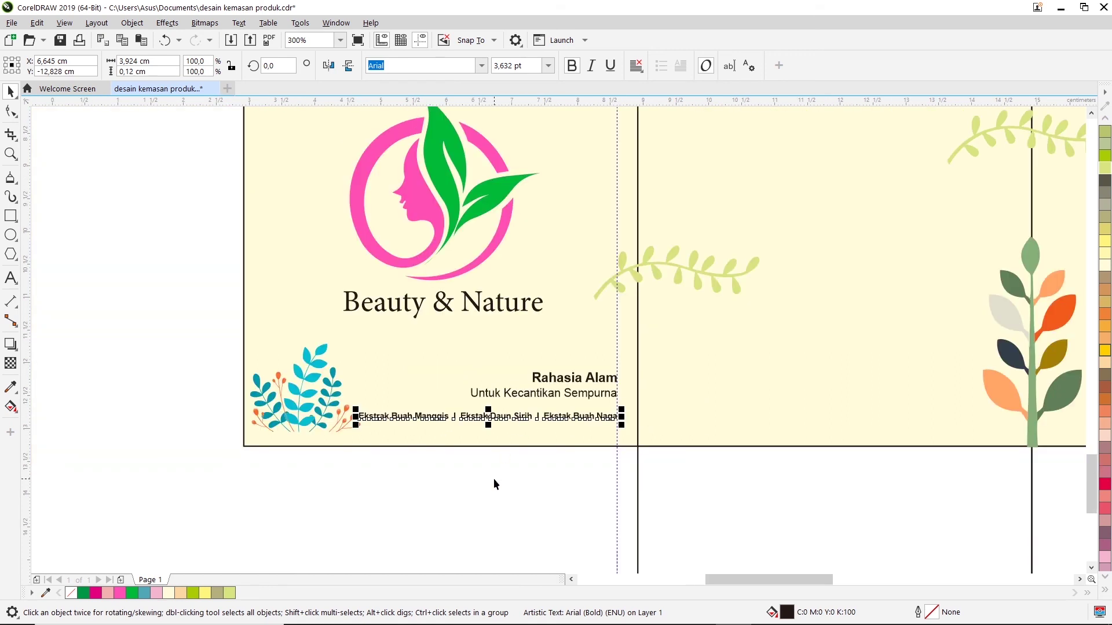
pyautogui.click(340, 422)
pyautogui.moveTo(357, 435); pyautogui.dragTo(357, 427)
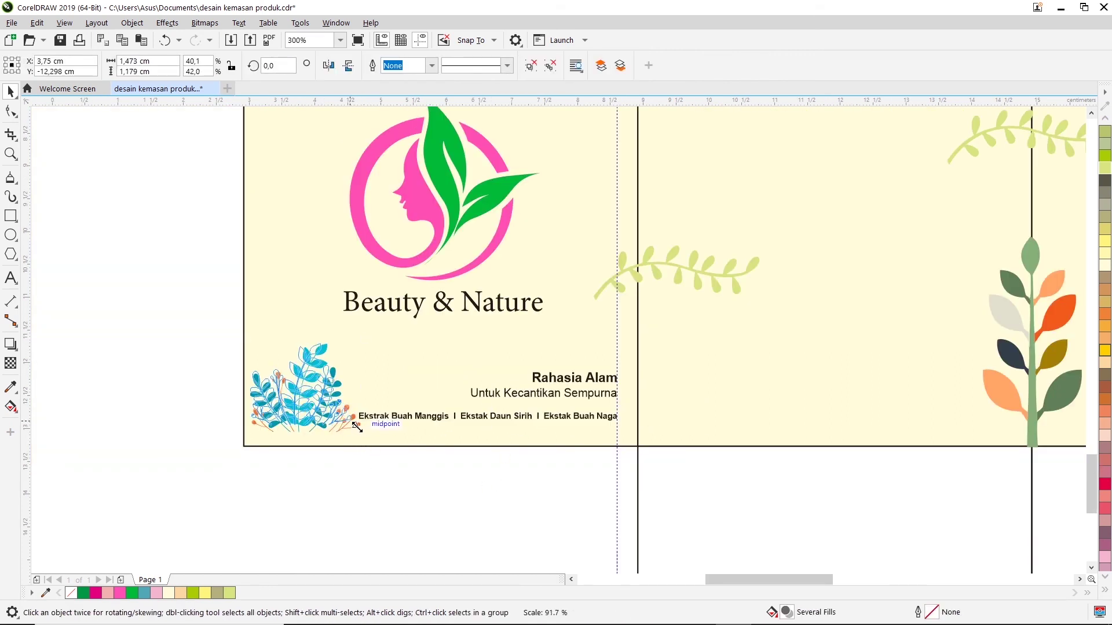
pyautogui.click(366, 483)
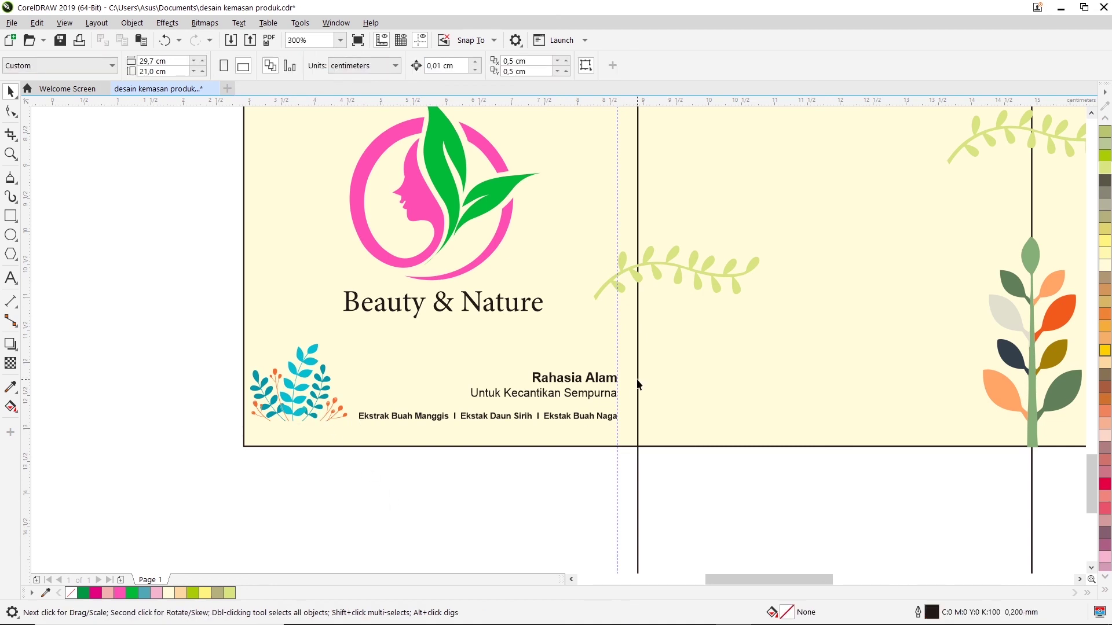
# Copy the Beauty & Nature logo and Rahasia Alam caption onto the right front panel
pyautogui.scroll(-2, 611, 384)
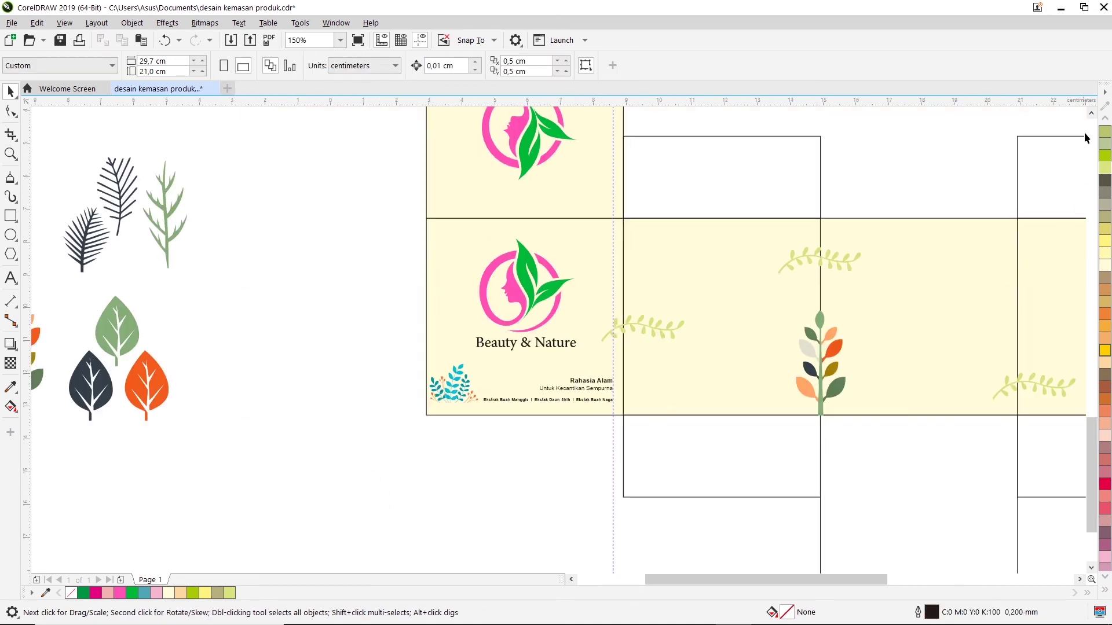
pyautogui.click(1091, 114)
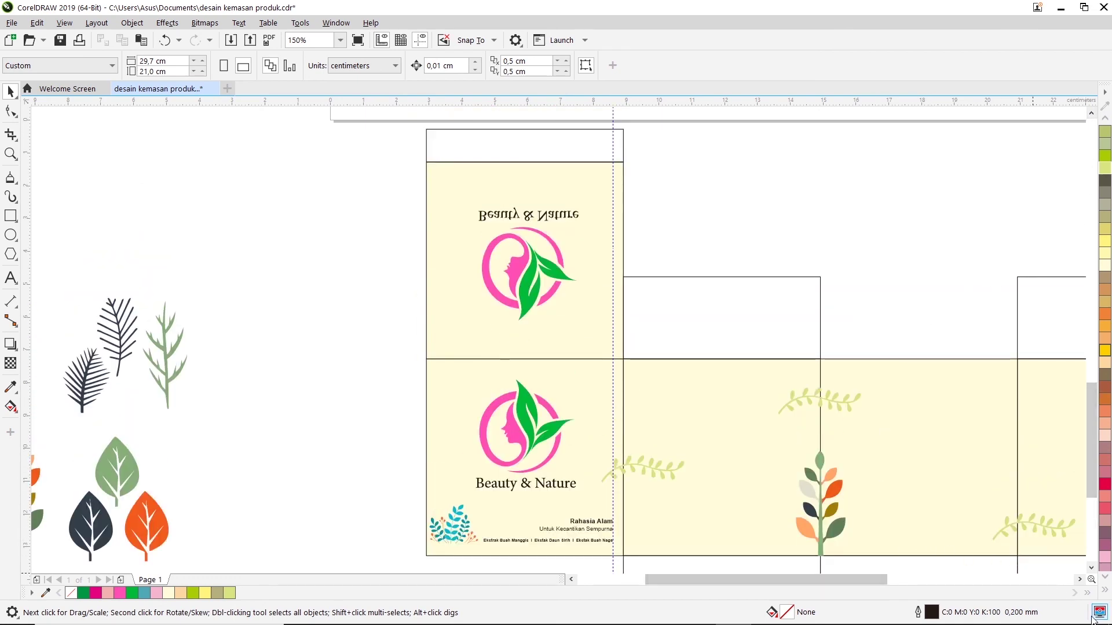
pyautogui.click(1079, 579)
pyautogui.click(1080, 579)
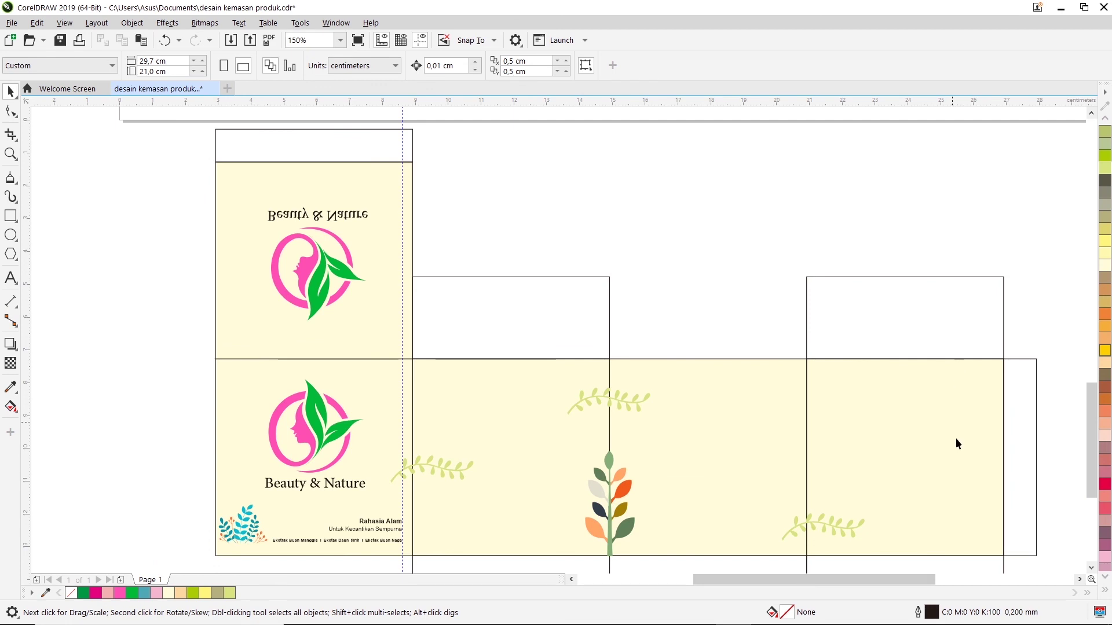
pyautogui.scroll(-2, 946, 510)
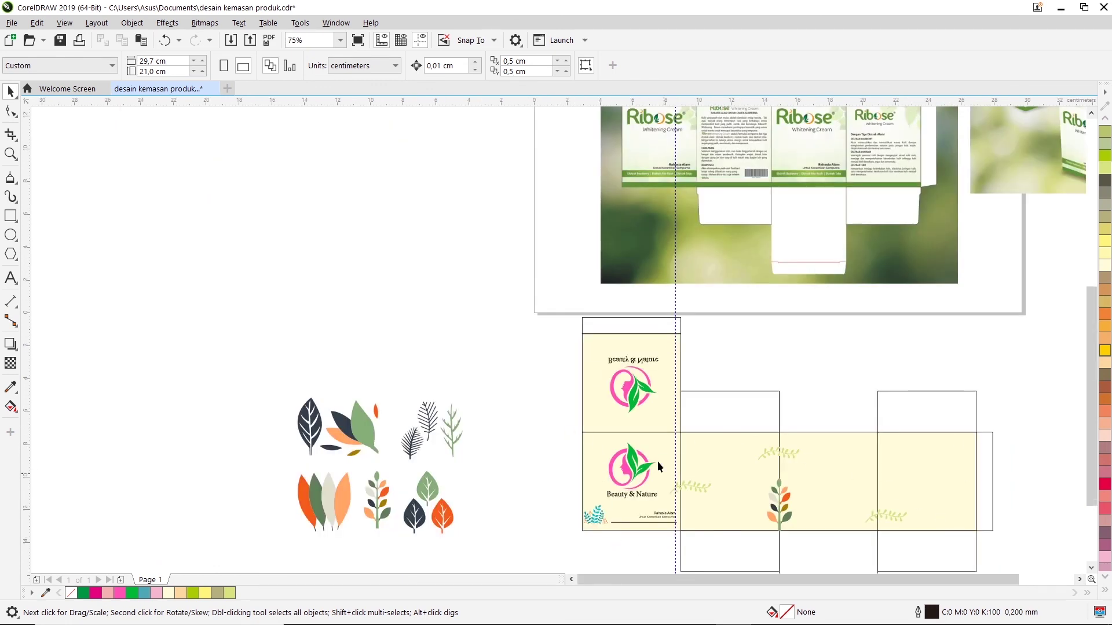
pyautogui.moveTo(673, 509); pyautogui.dragTo(679, 527)
pyautogui.moveTo(637, 483); pyautogui.dragTo(833, 483)
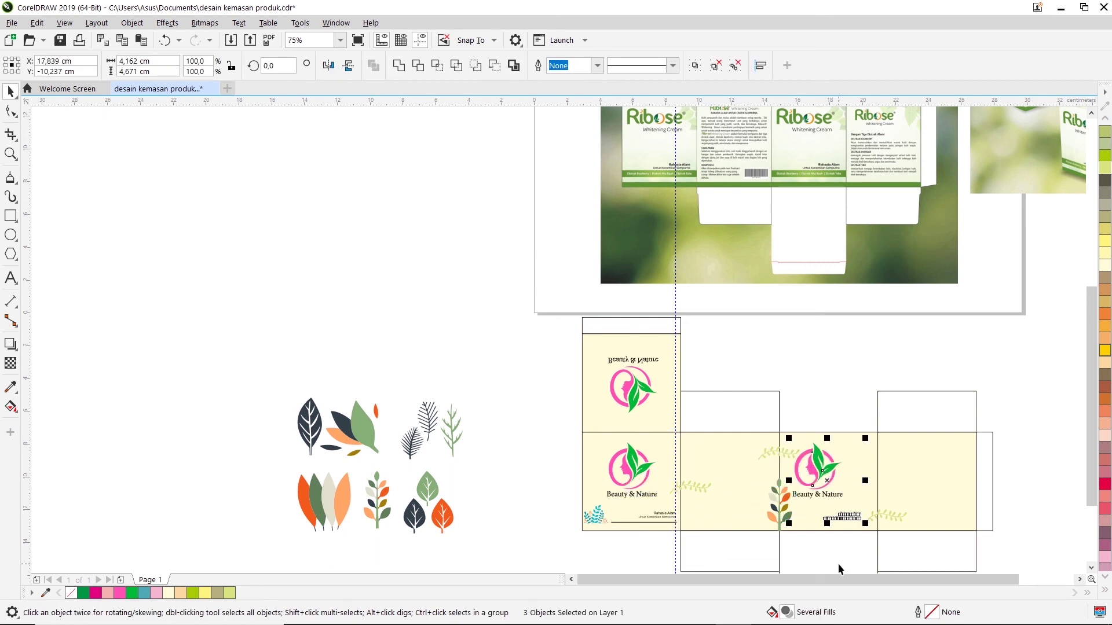
pyautogui.press('Right')
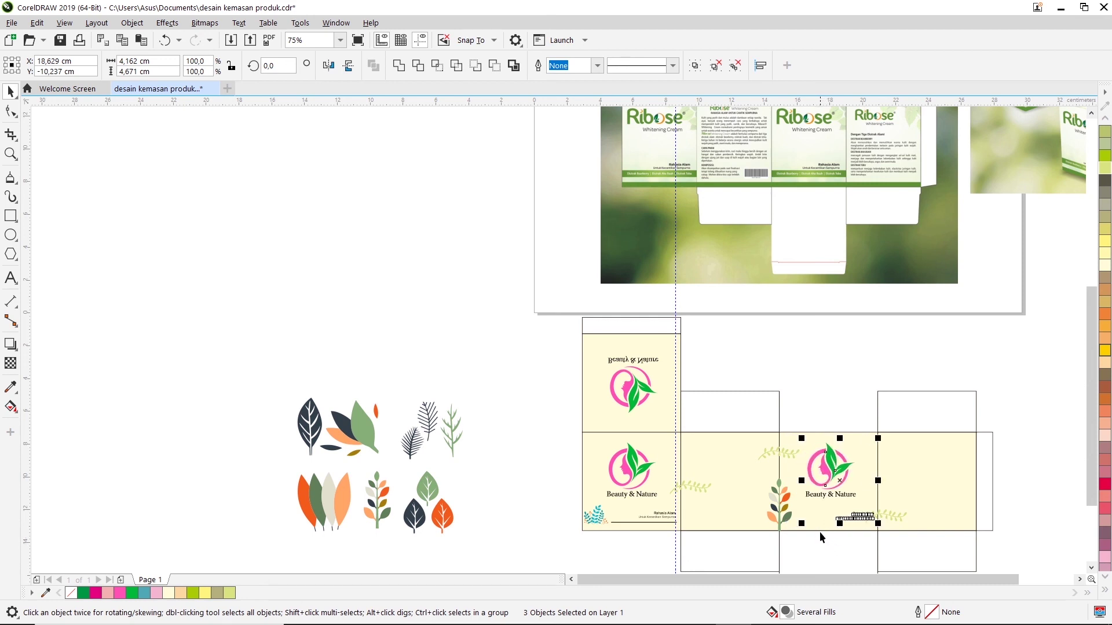
pyautogui.click(861, 555)
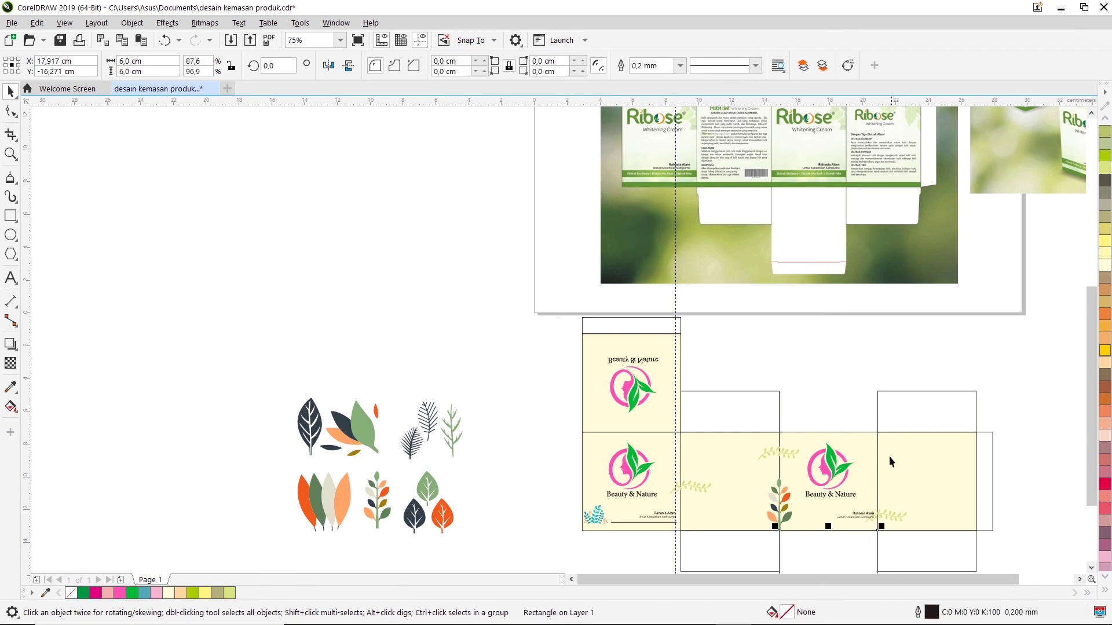
# Shift the copied logo group slightly into position on the right panel
pyautogui.scroll(1, 866, 505)
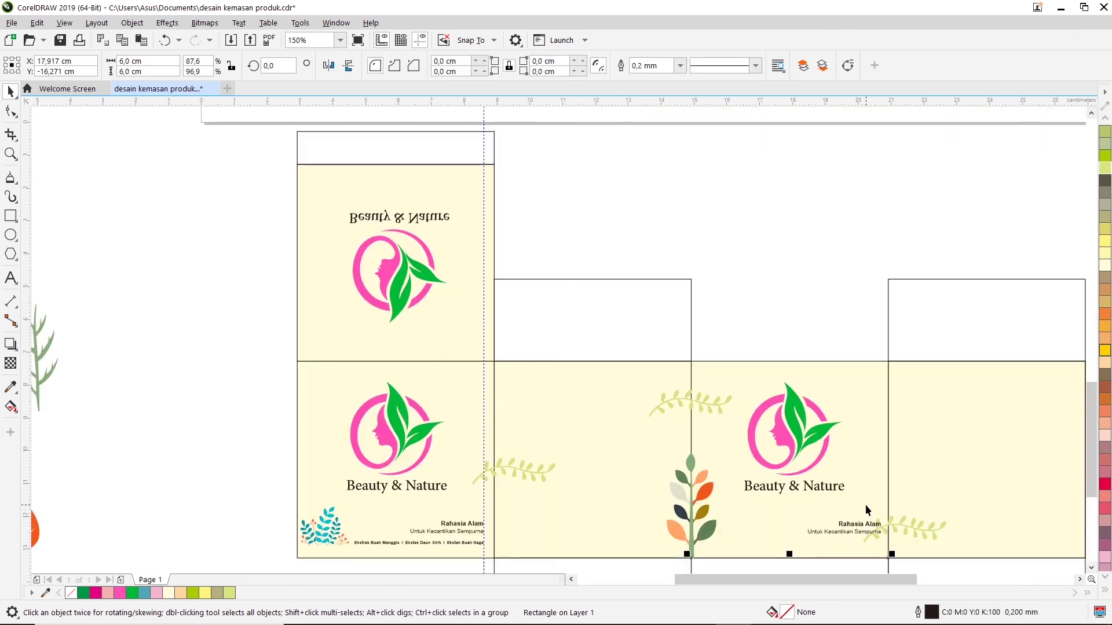
pyautogui.click(800, 304)
pyautogui.click(797, 424)
pyautogui.moveTo(794, 439); pyautogui.dragTo(790, 453)
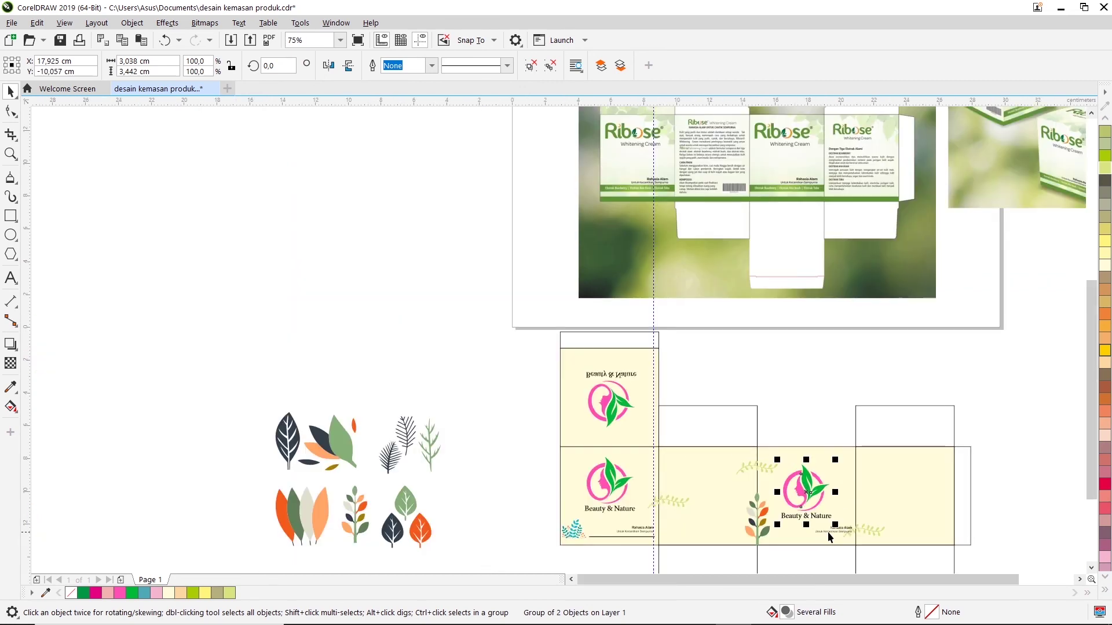
# Drag the Ekstrak extracts line under Rahasia Alam on the right panel, keeping a copy
pyautogui.scroll(2, 825, 544)
pyautogui.scroll(-2, 825, 544)
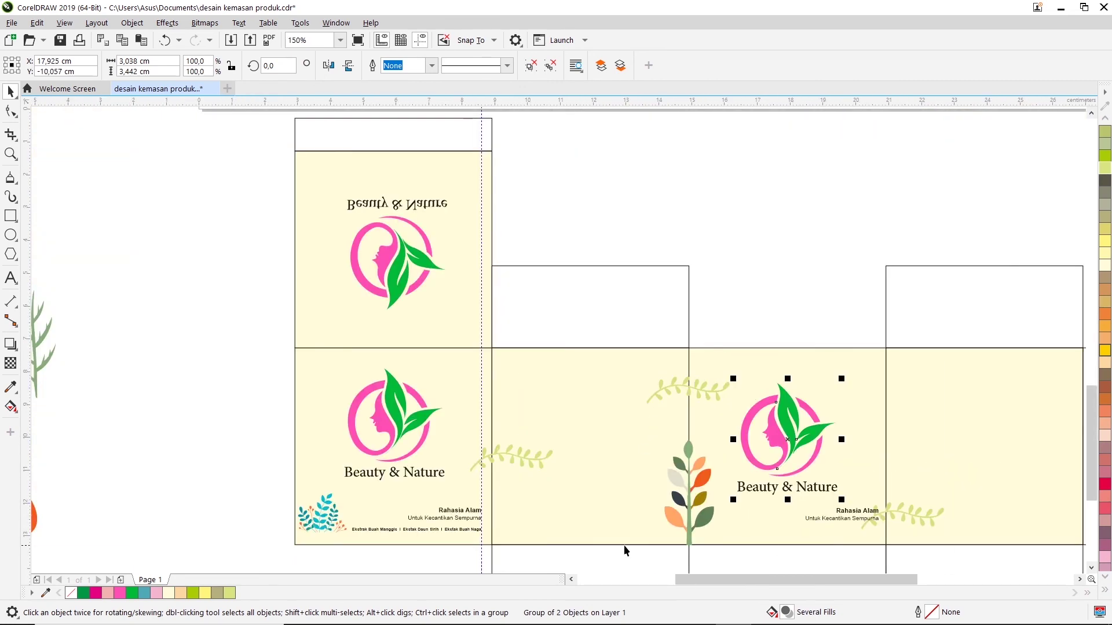
pyautogui.click(370, 530)
pyautogui.moveTo(436, 531); pyautogui.dragTo(834, 536)
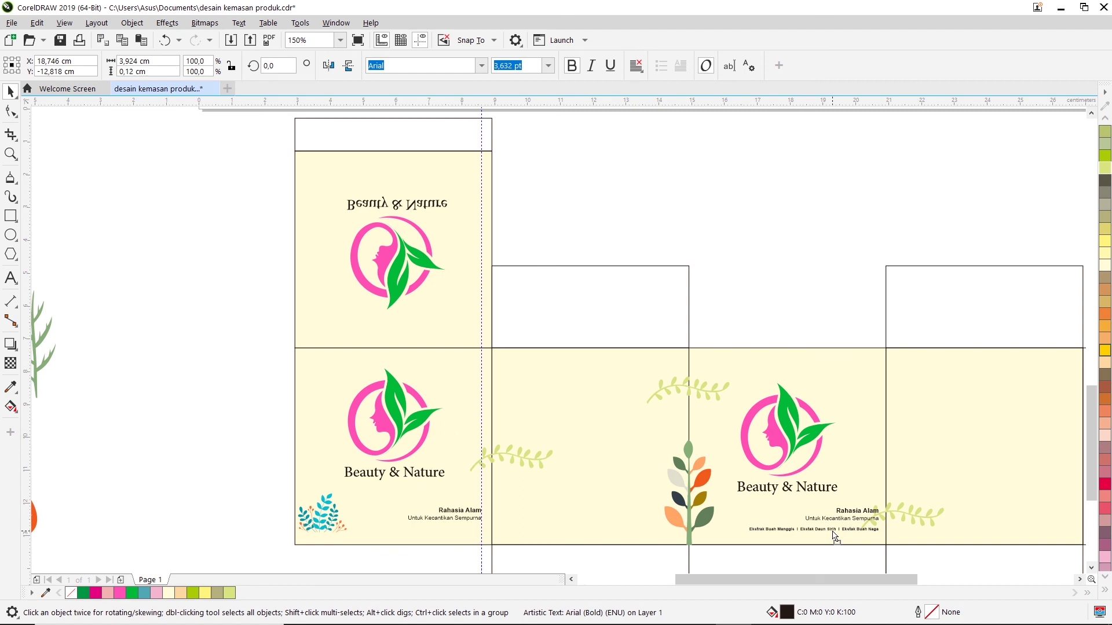
pyautogui.click(822, 563)
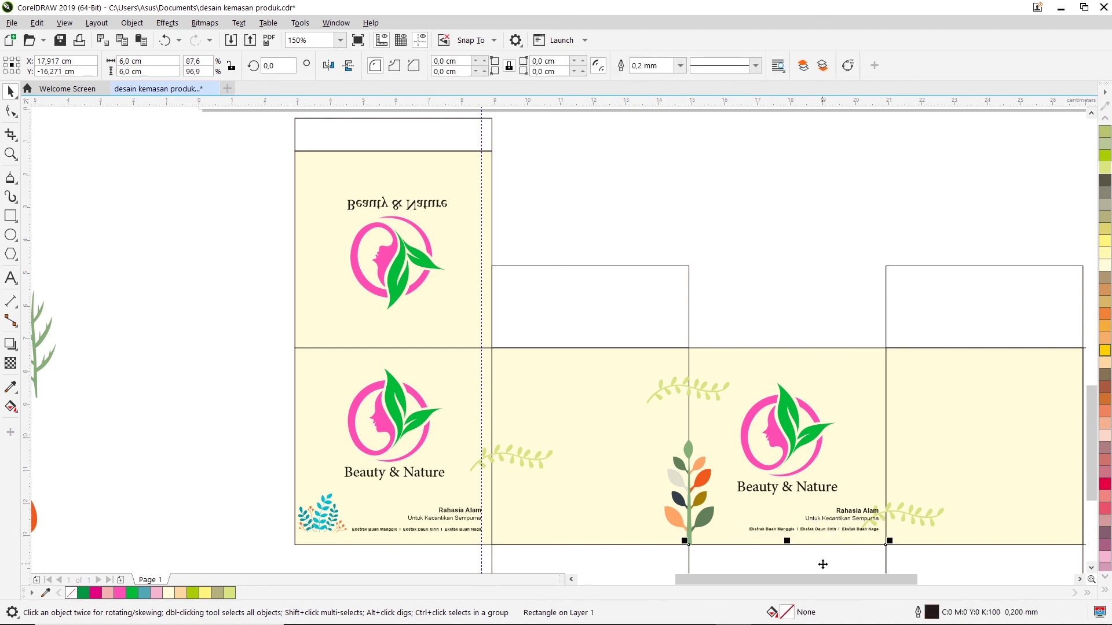
# Undo the copy and redo it, placing the extracts line under the right panel's caption
pyautogui.hotkey('ctrl', 'z')
pyautogui.click(555, 554)
pyautogui.click(418, 531)
pyautogui.moveTo(418, 530); pyautogui.dragTo(817, 537)
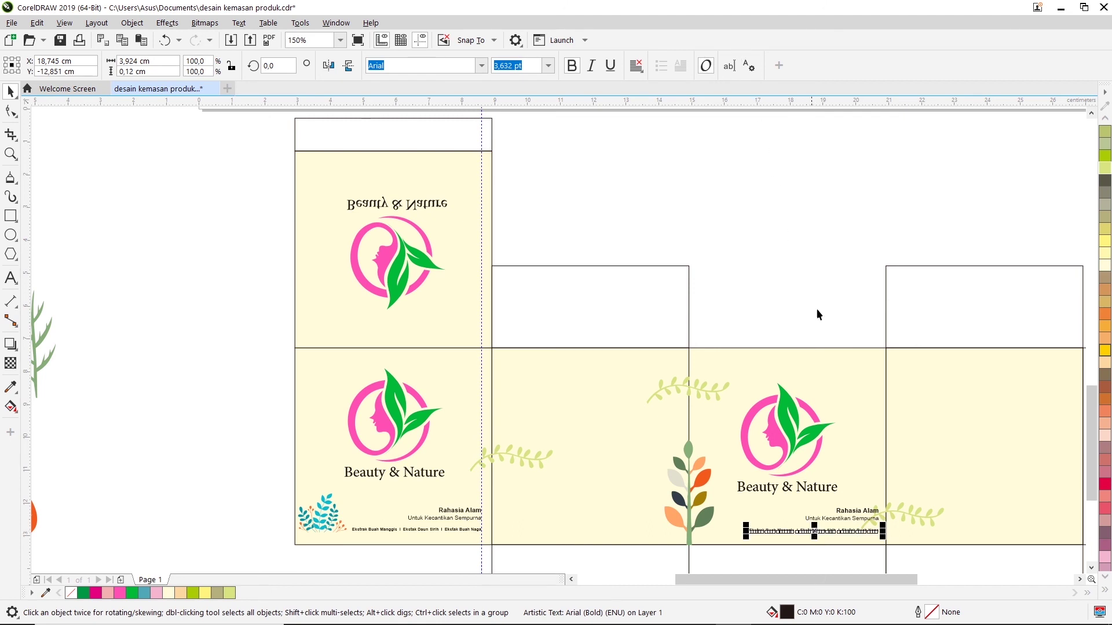
pyautogui.click(836, 302)
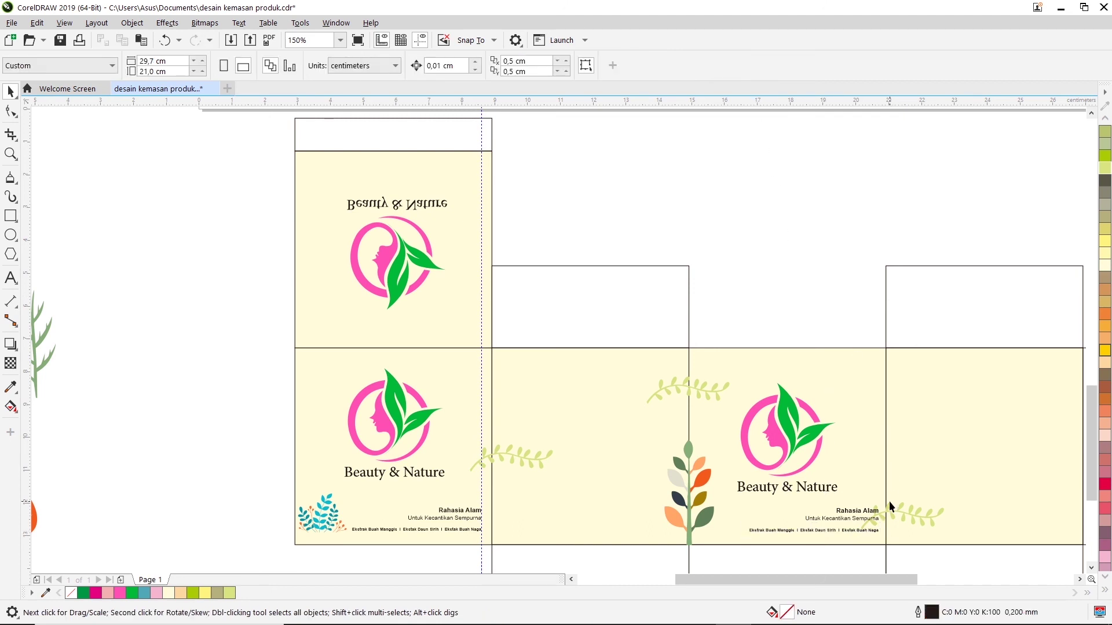
# Raise the small leaf sprig at the right panel's edge and fine-tune its height
pyautogui.moveTo(914, 523); pyautogui.dragTo(923, 459)
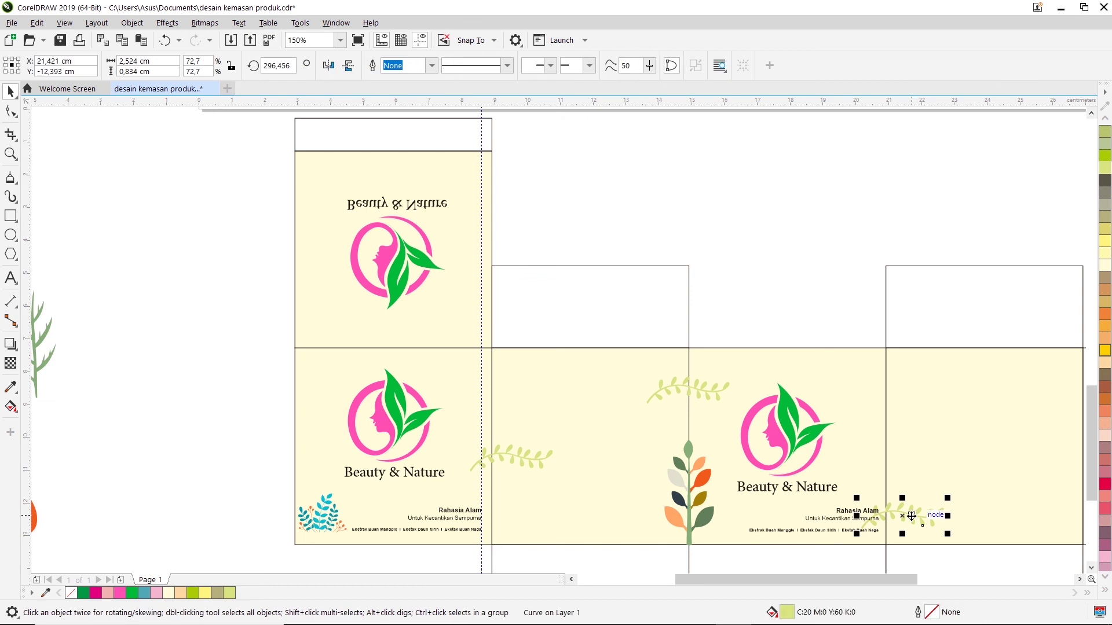
pyautogui.moveTo(922, 460); pyautogui.dragTo(921, 464)
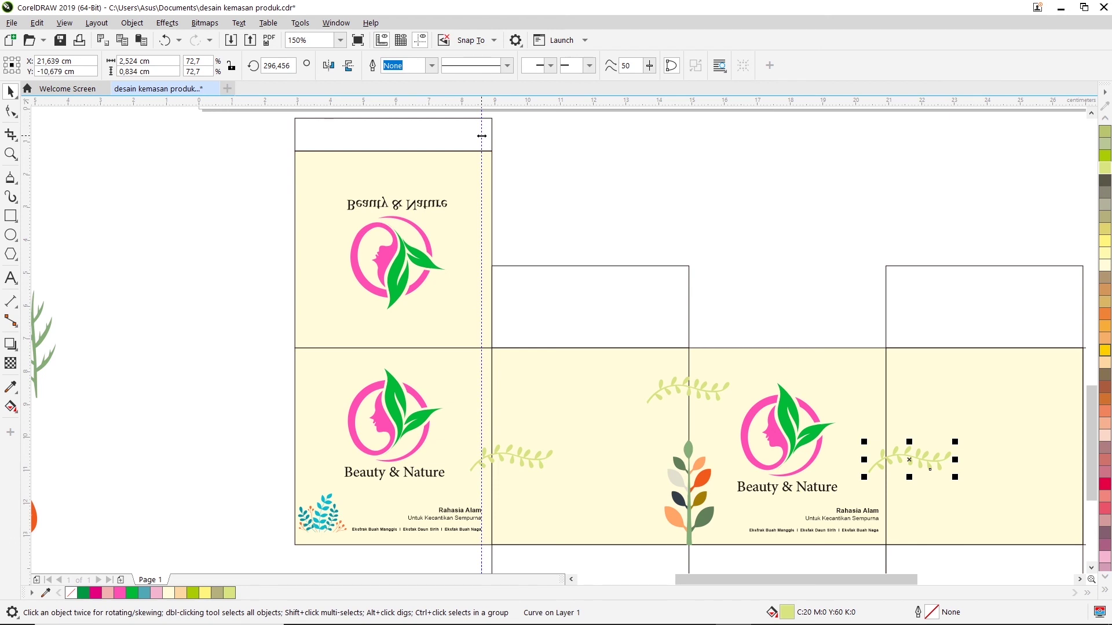
pyautogui.press('Escape')
pyautogui.scroll(-2, 748, 333)
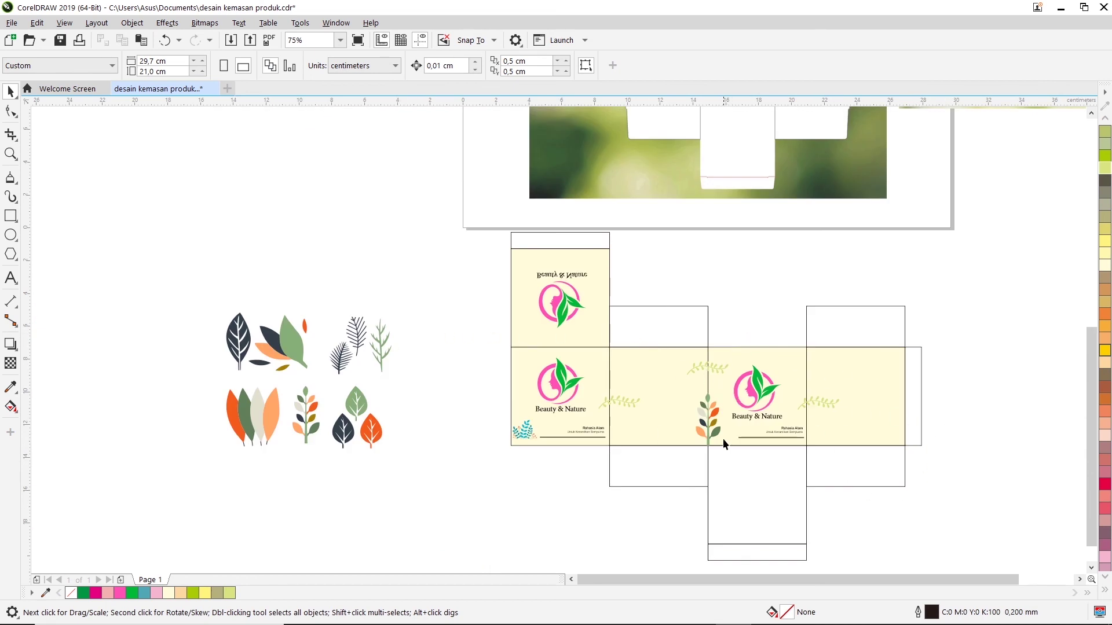
pyautogui.scroll(2, 628, 378)
pyautogui.scroll(2, 627, 380)
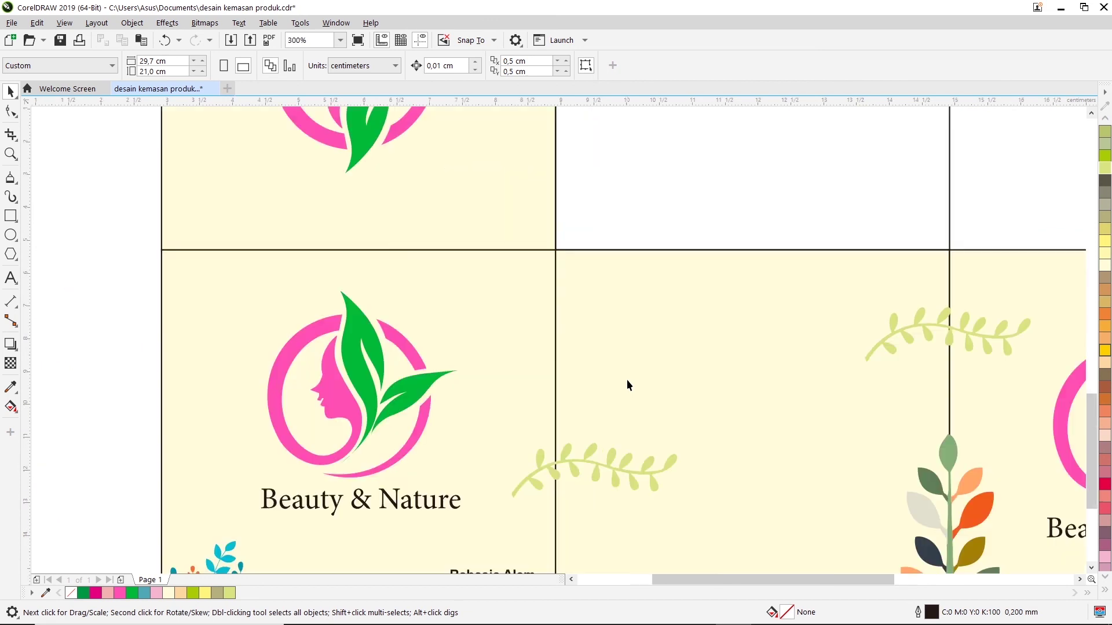
pyautogui.scroll(-2, 627, 380)
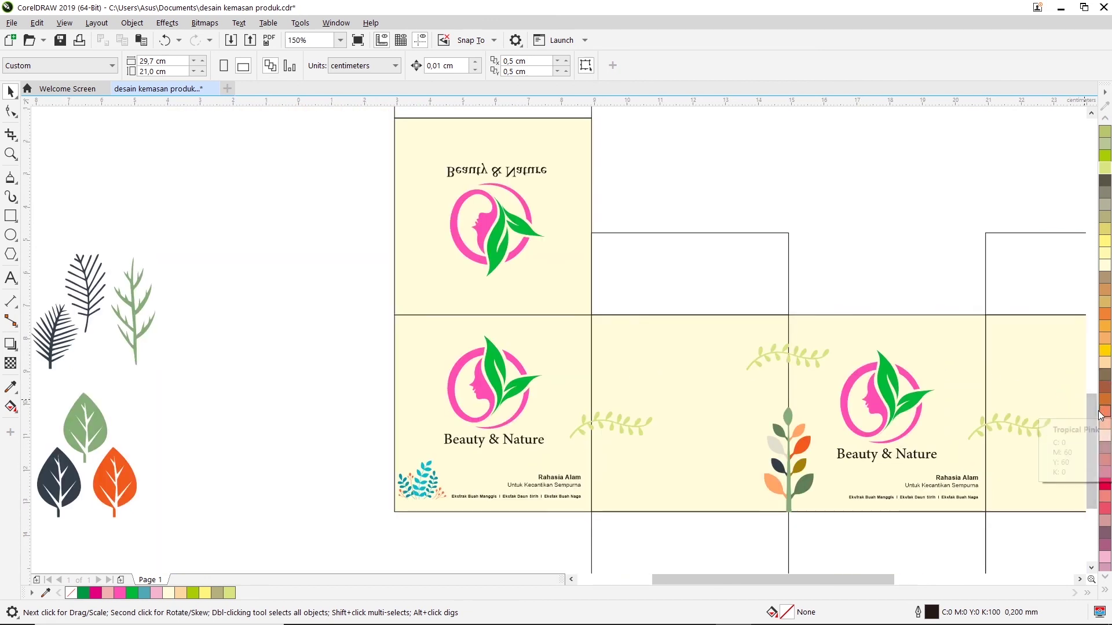
pyautogui.moveTo(1093, 415); pyautogui.dragTo(1094, 421)
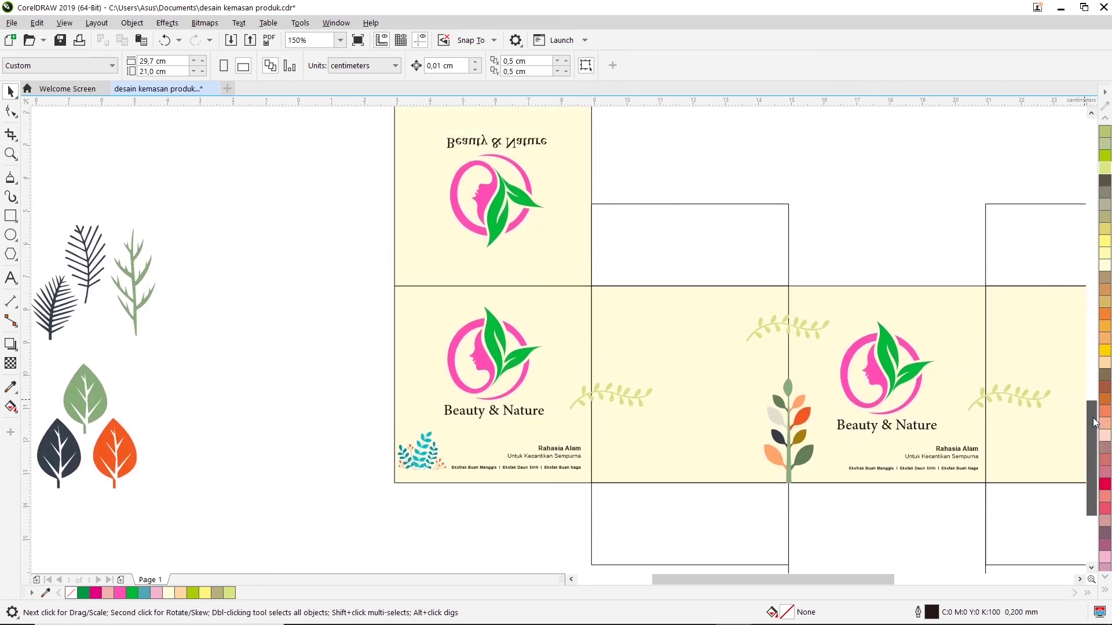
pyautogui.scroll(-2, 747, 394)
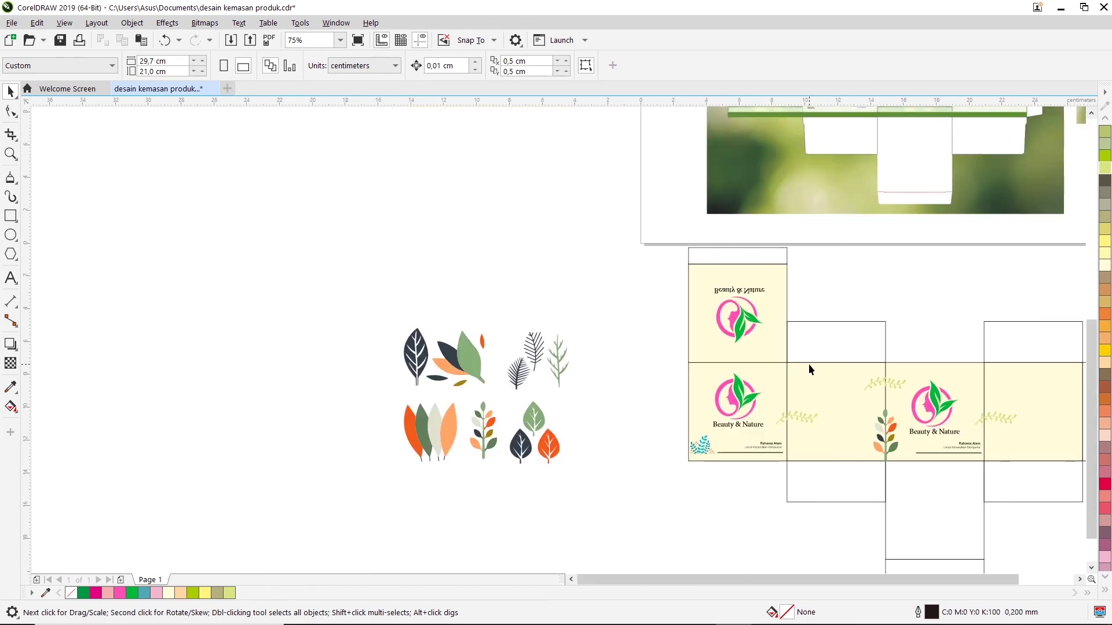
pyautogui.scroll(2, 818, 446)
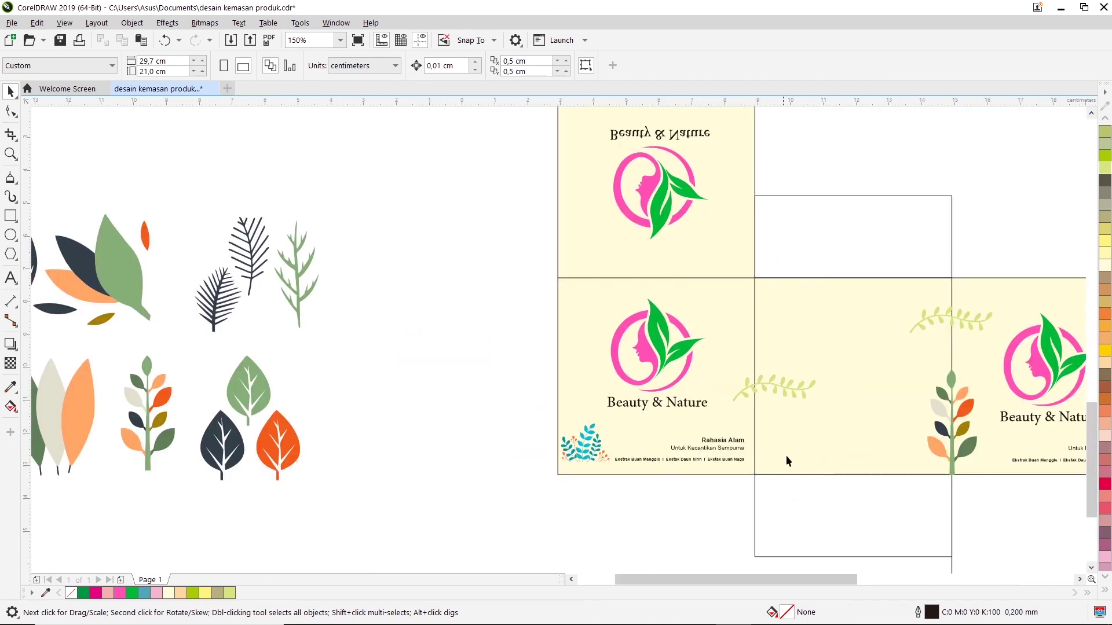
pyautogui.click(1079, 579)
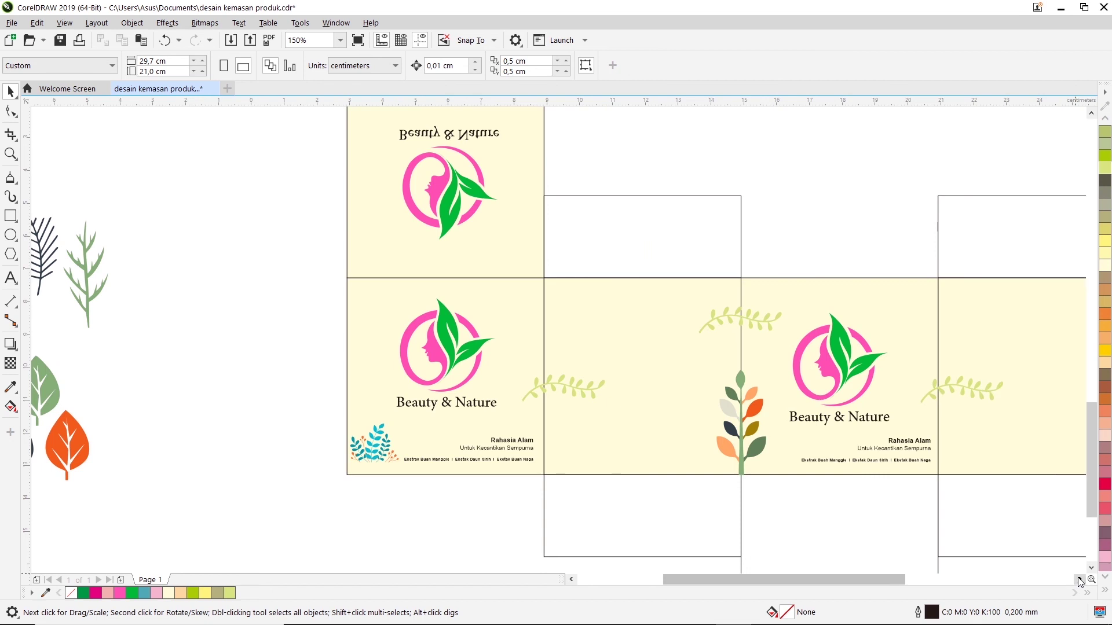
# Draw a paragraph frame on the side panel and type 'Komposisi dan bahan:' plus a new line
pyautogui.click(10, 278)
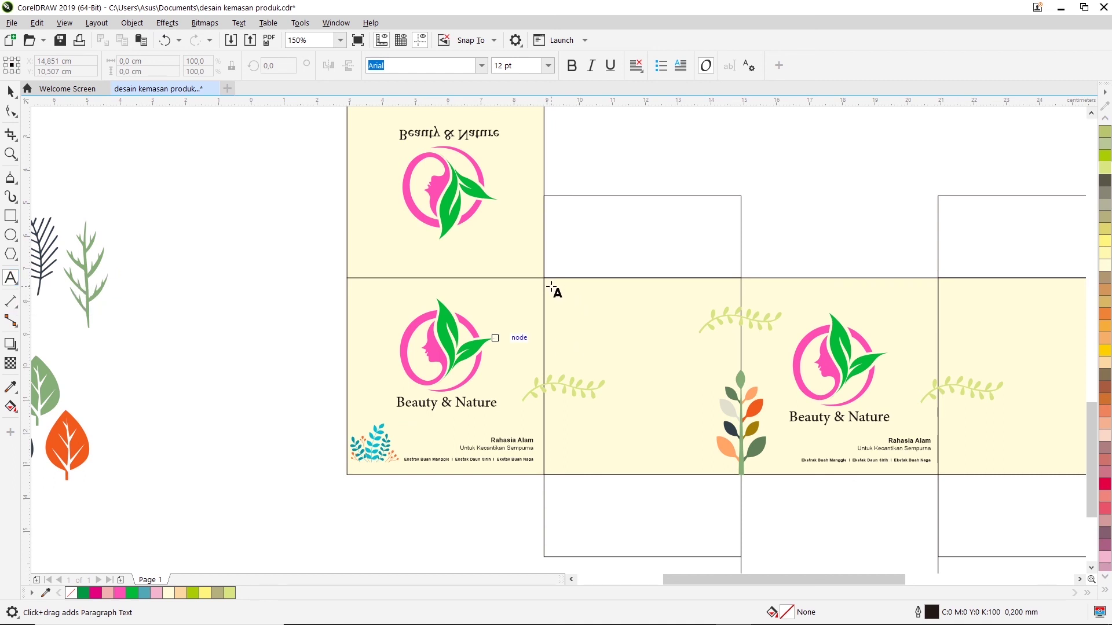
pyautogui.moveTo(551, 285)
pyautogui.mouseDown()
pyautogui.moveTo(562, 376)
pyautogui.moveTo(625, 456)
pyautogui.moveTo(617, 382)
pyautogui.moveTo(681, 467)
pyautogui.mouseUp()
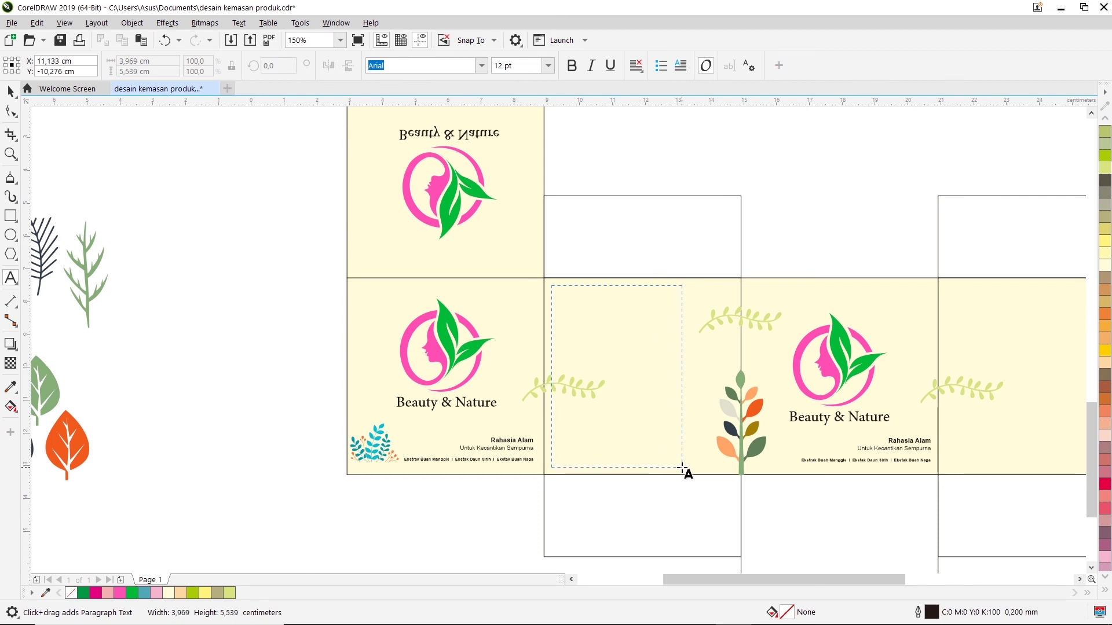
pyautogui.moveTo(682, 467)
pyautogui.mouseDown()
pyautogui.moveTo(653, 441)
pyautogui.moveTo(730, 466)
pyautogui.mouseUp()
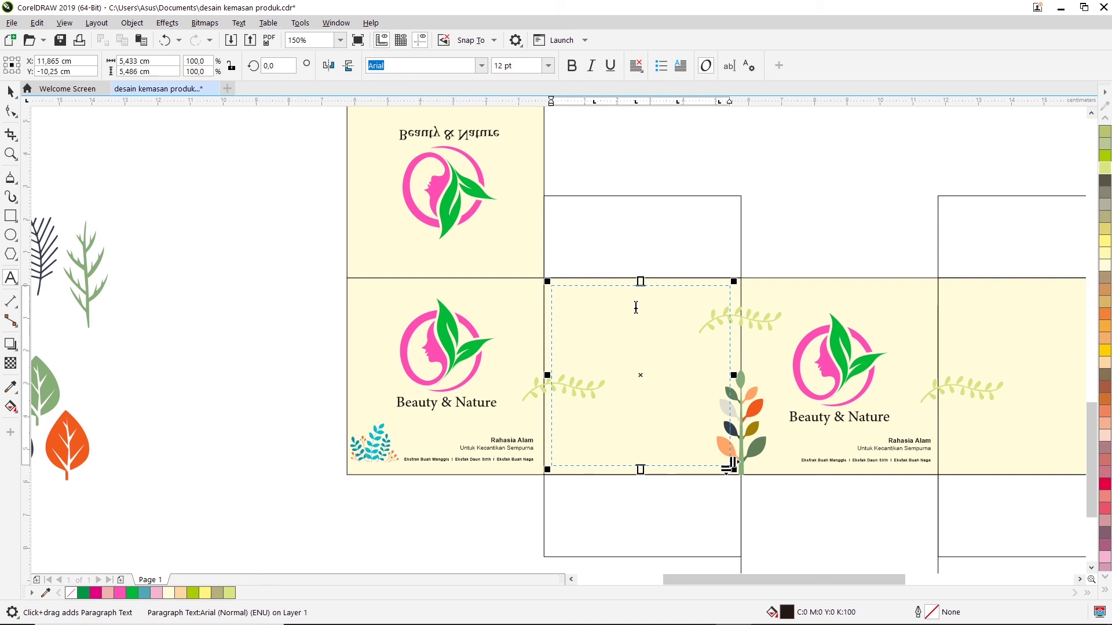
pyautogui.write('Komposisi dan ')
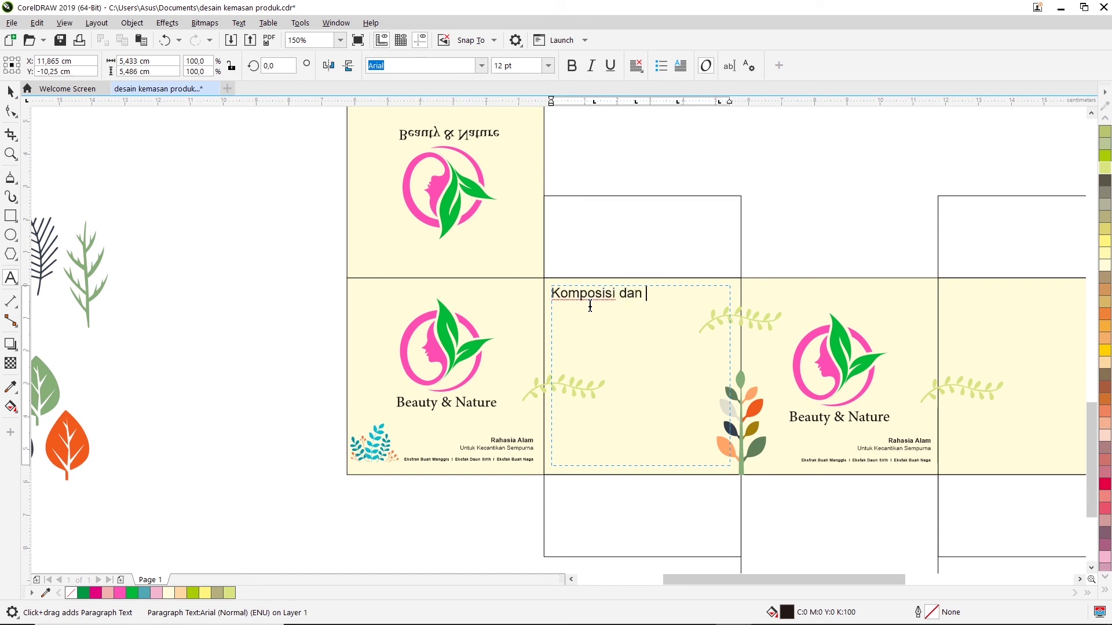
pyautogui.write('bahan')
pyautogui.write(':')
pyautogui.press('Return')
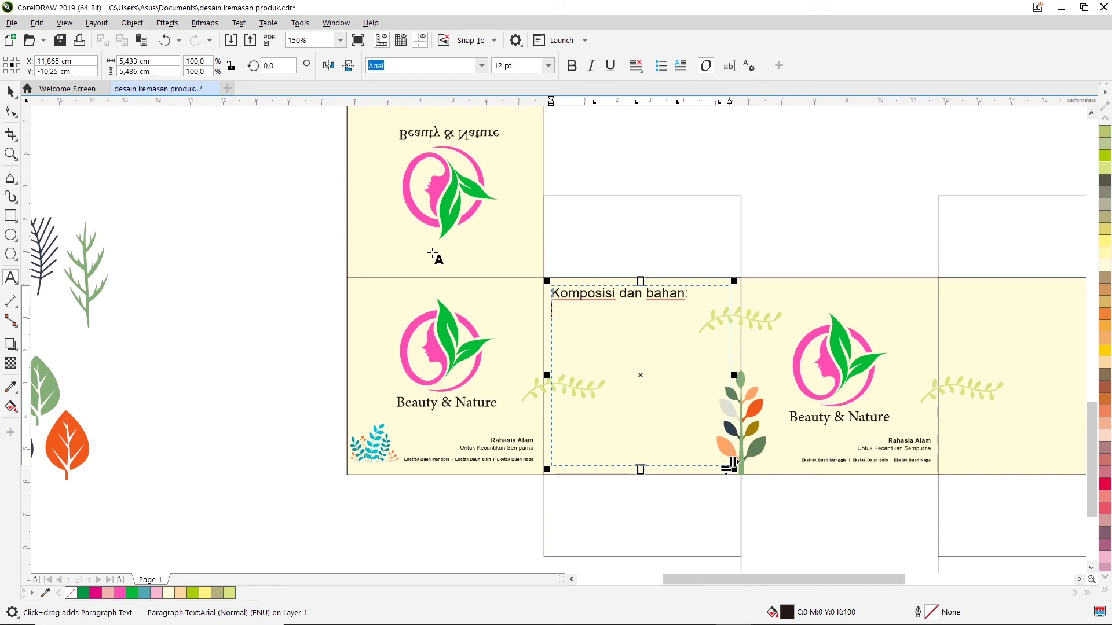
pyautogui.click(10, 91)
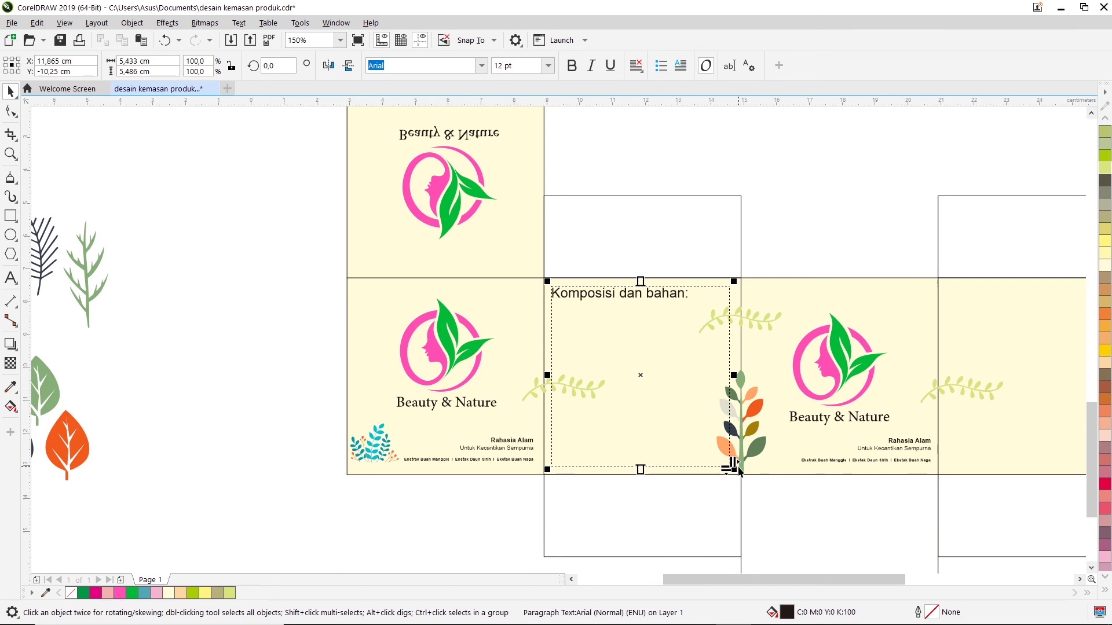
pyautogui.scroll(2, 731, 470)
# Resize the text frame so its bottom sits at the side panel's edge
pyautogui.moveTo(731, 474); pyautogui.dragTo(745, 481)
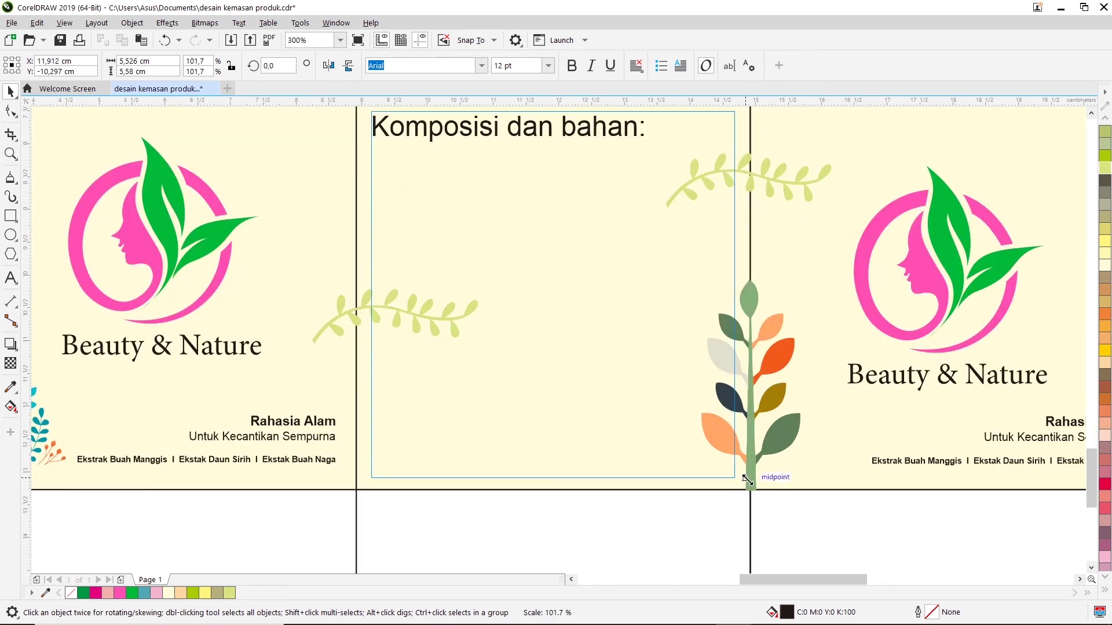
pyautogui.moveTo(747, 479); pyautogui.dragTo(747, 479)
pyautogui.moveTo(556, 480); pyautogui.dragTo(558, 472)
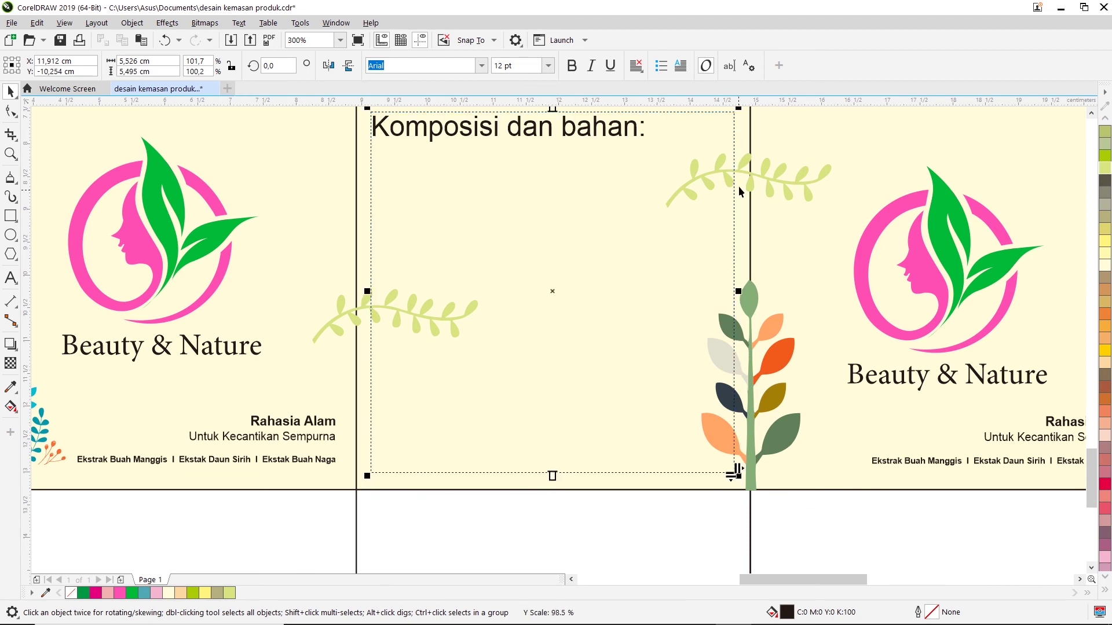
pyautogui.click(1091, 113)
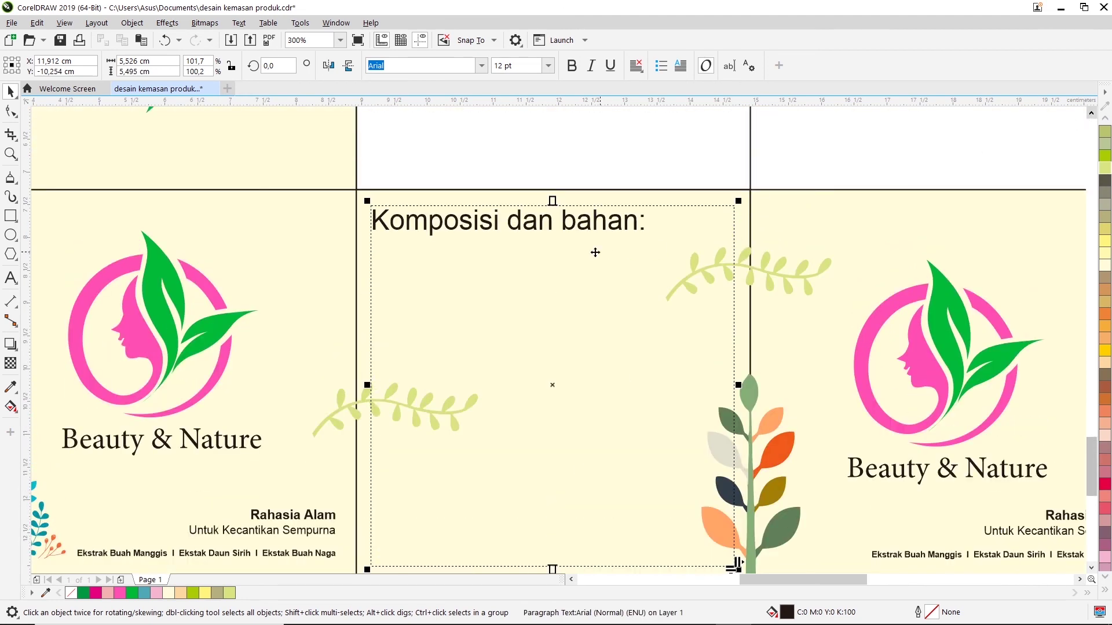
# Set the 'Komposisi dan bahan:' heading to 7 pt and place the caret on the second line
pyautogui.doubleClick(607, 225)
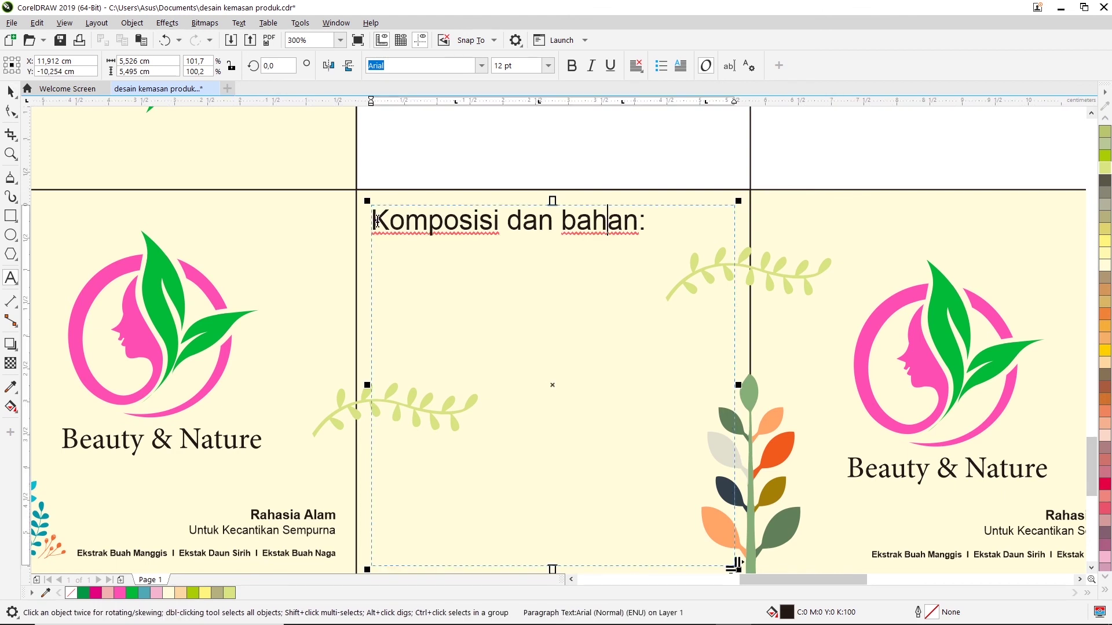
pyautogui.moveTo(377, 220); pyautogui.dragTo(669, 212)
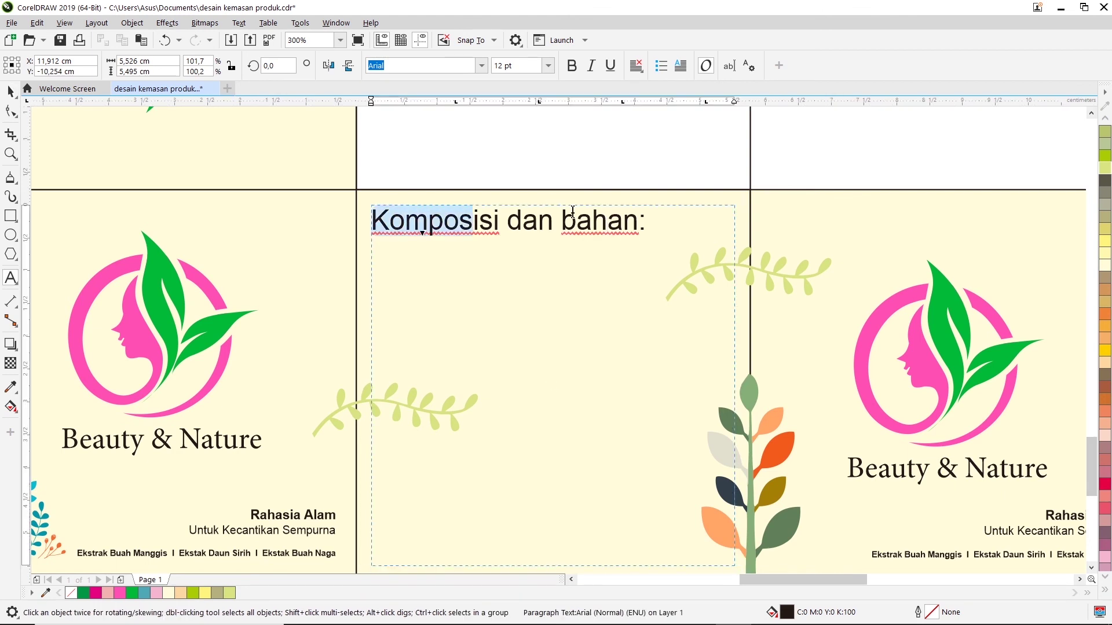
pyautogui.click(547, 66)
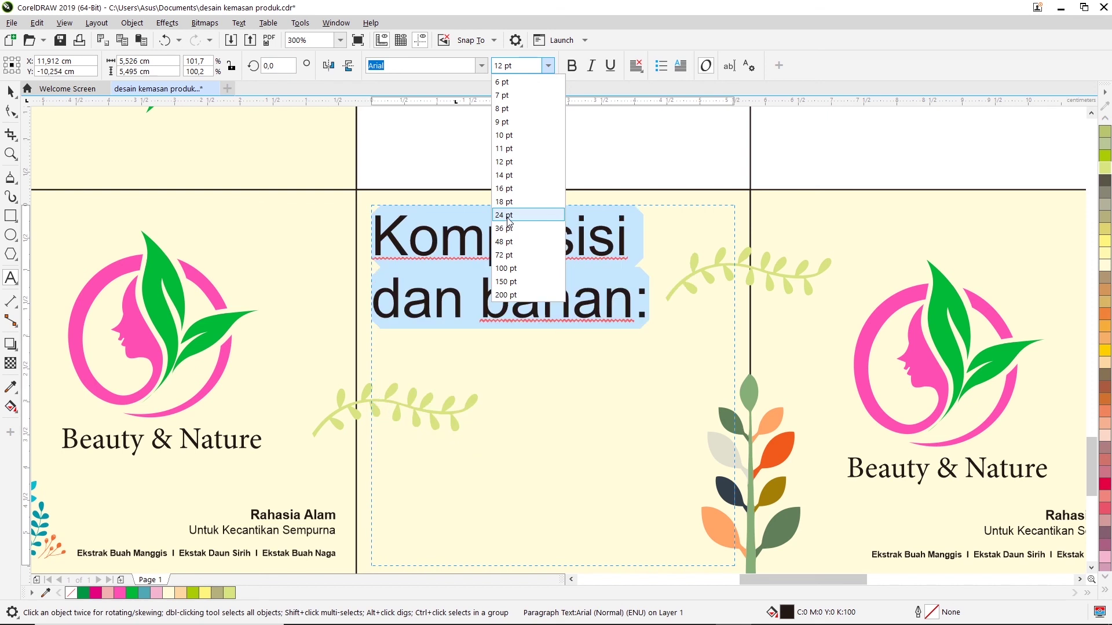
pyautogui.click(515, 99)
pyautogui.click(548, 66)
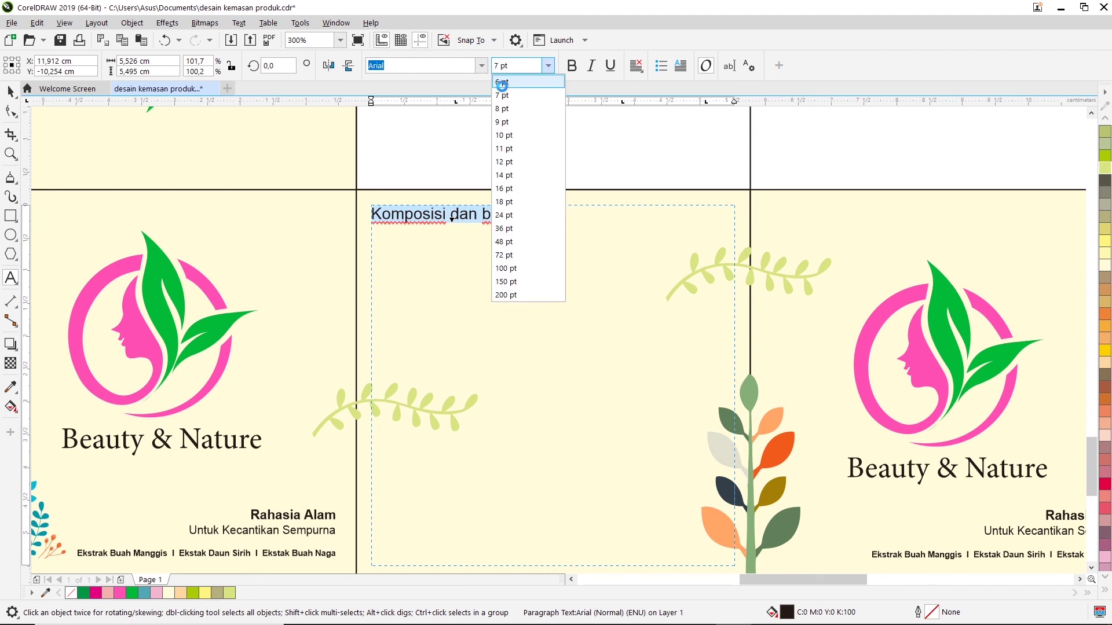
pyautogui.press('Escape')
pyautogui.click(378, 232)
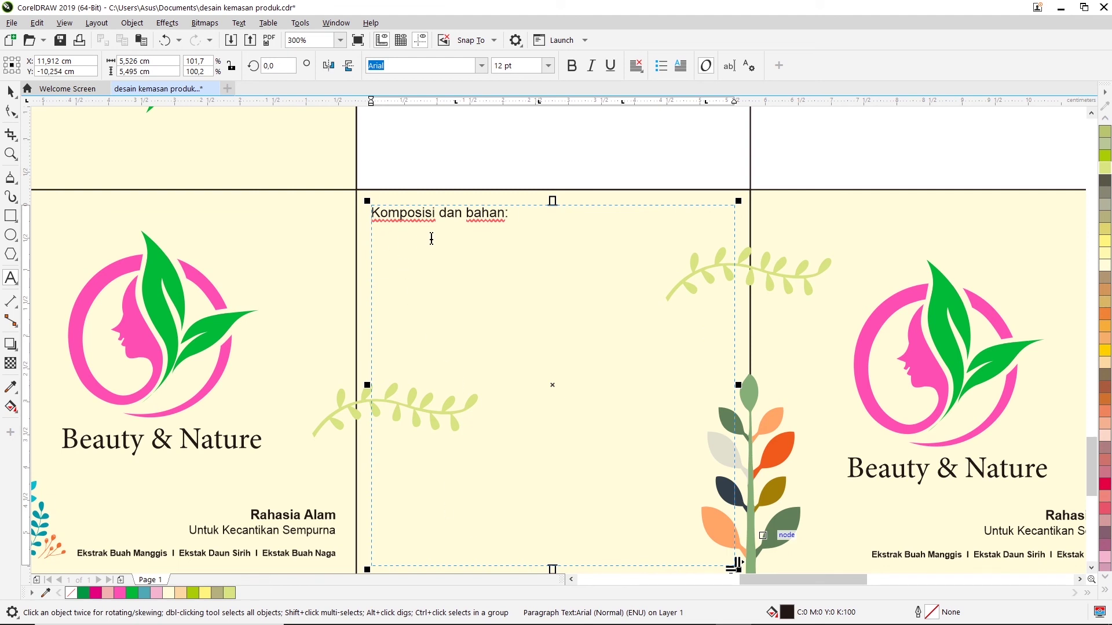
pyautogui.scroll(-2, 445, 246)
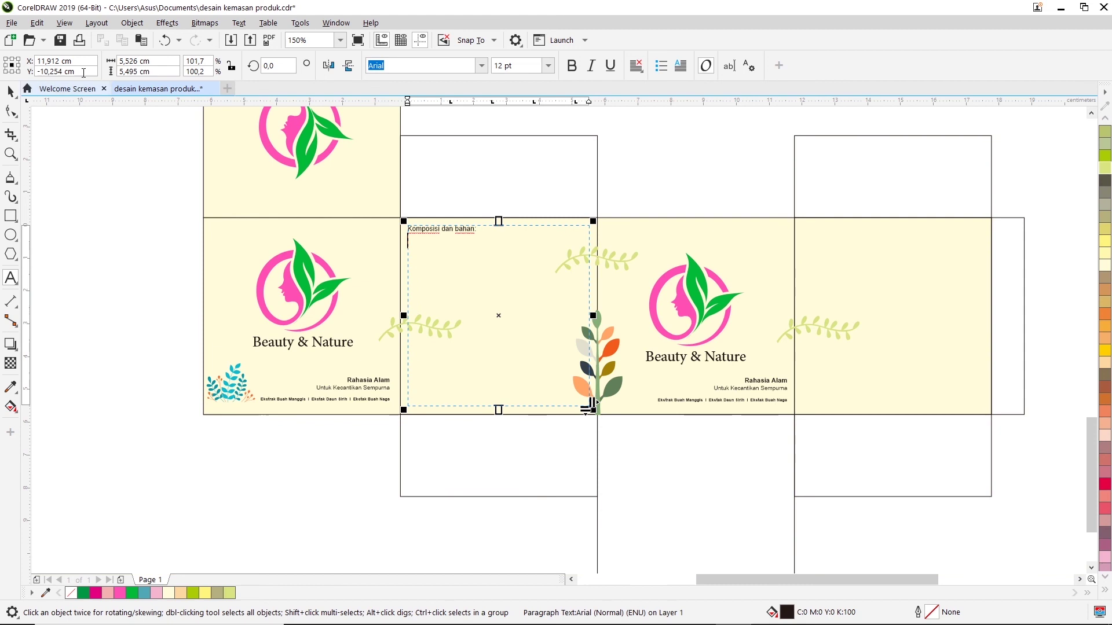
# Delete the loose group of leaf illustrations left of the dieline
pyautogui.click(107, 154)
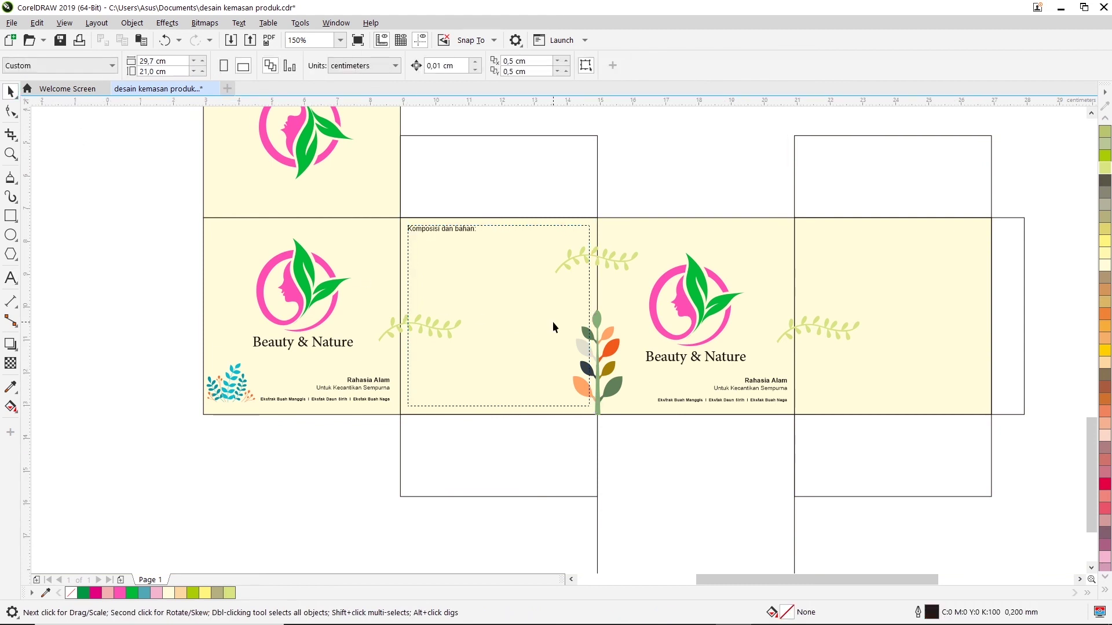
pyautogui.scroll(-2, 554, 321)
pyautogui.click(1090, 114)
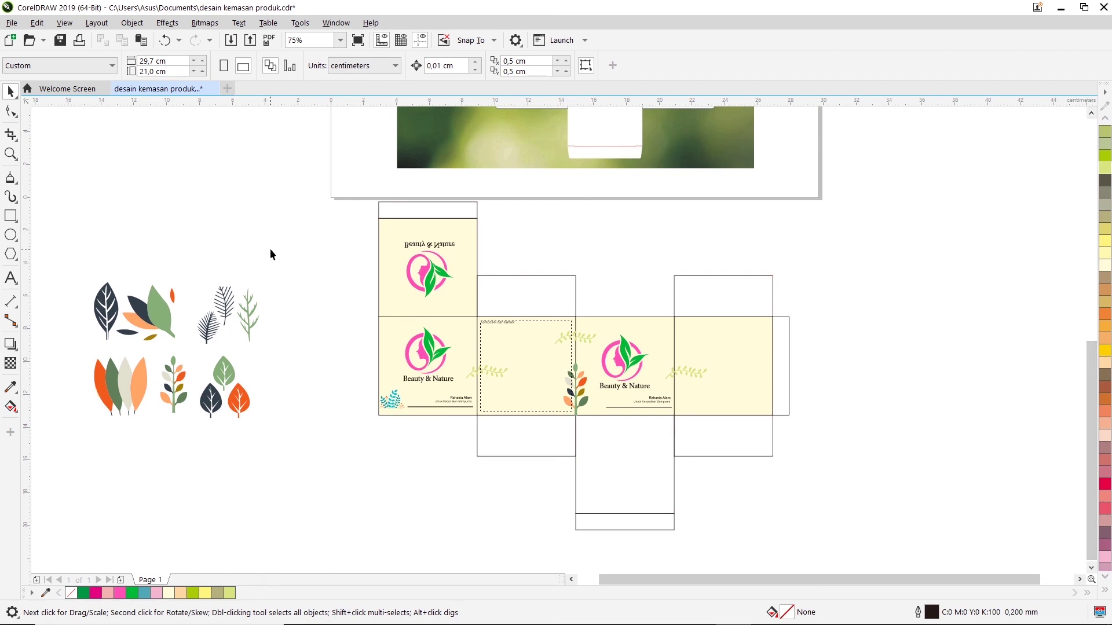
pyautogui.click(69, 443)
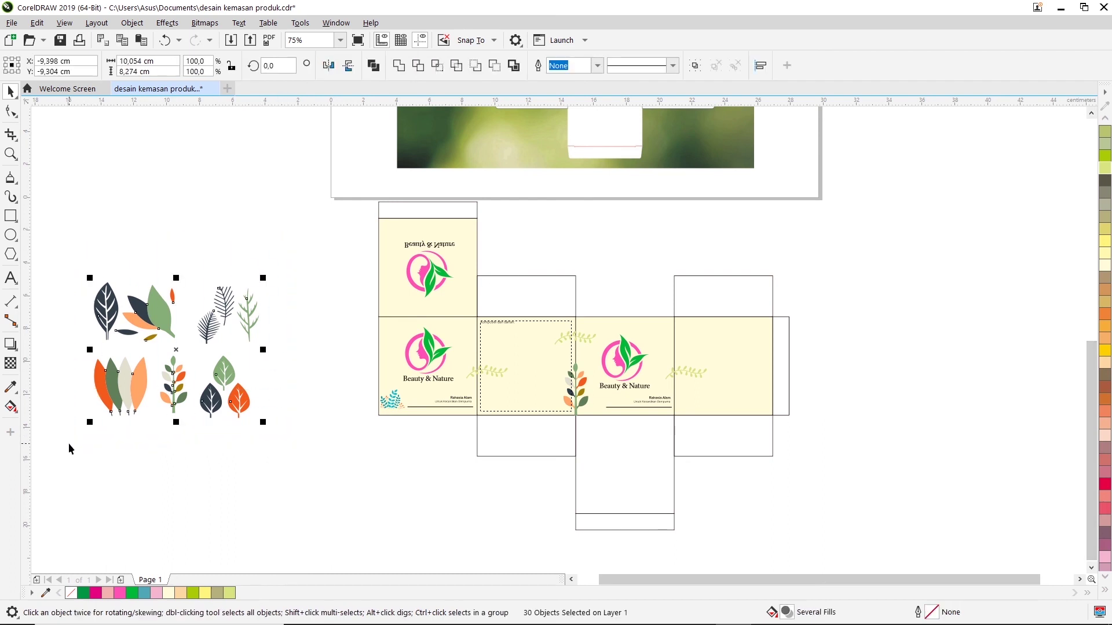
pyautogui.press('Delete')
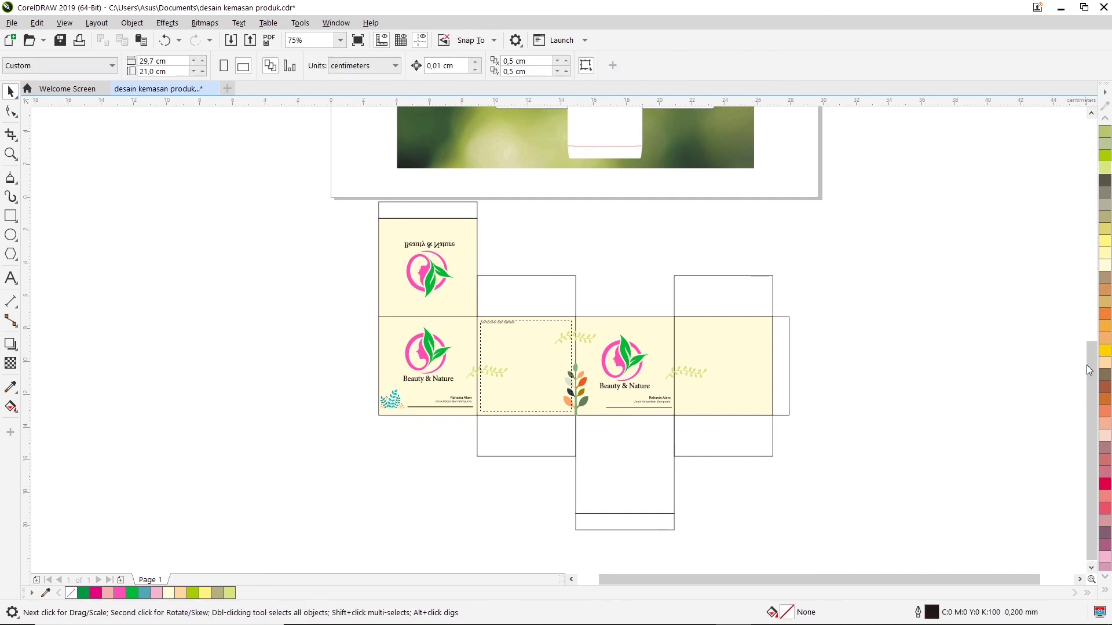
# Zoom in so the box dieline fills the view
pyautogui.moveTo(1088, 372); pyautogui.dragTo(1094, 356)
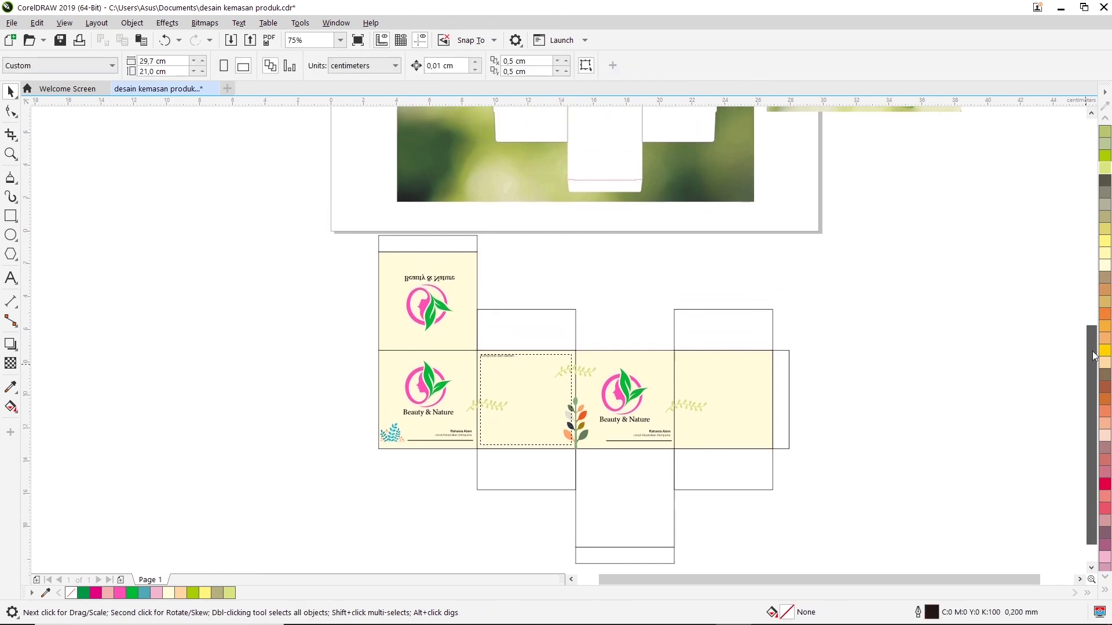
pyautogui.scroll(-2, 1013, 352)
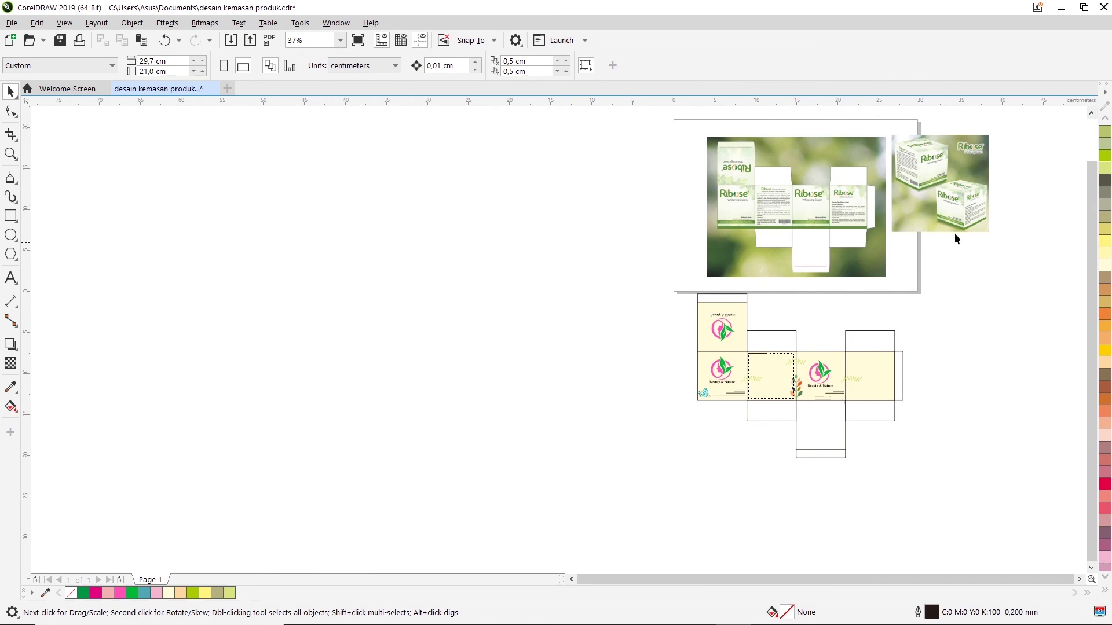
pyautogui.scroll(2, 808, 359)
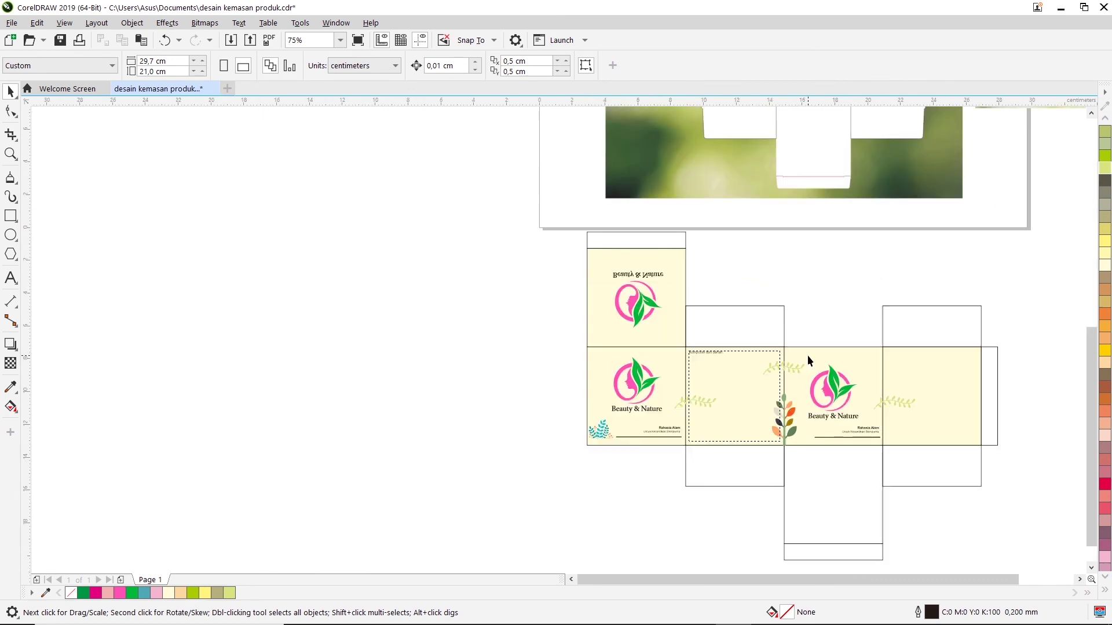
pyautogui.press('z')
pyautogui.moveTo(555, 217)
pyautogui.mouseDown()
pyautogui.moveTo(1035, 570)
pyautogui.moveTo(1040, 554)
pyautogui.mouseUp()
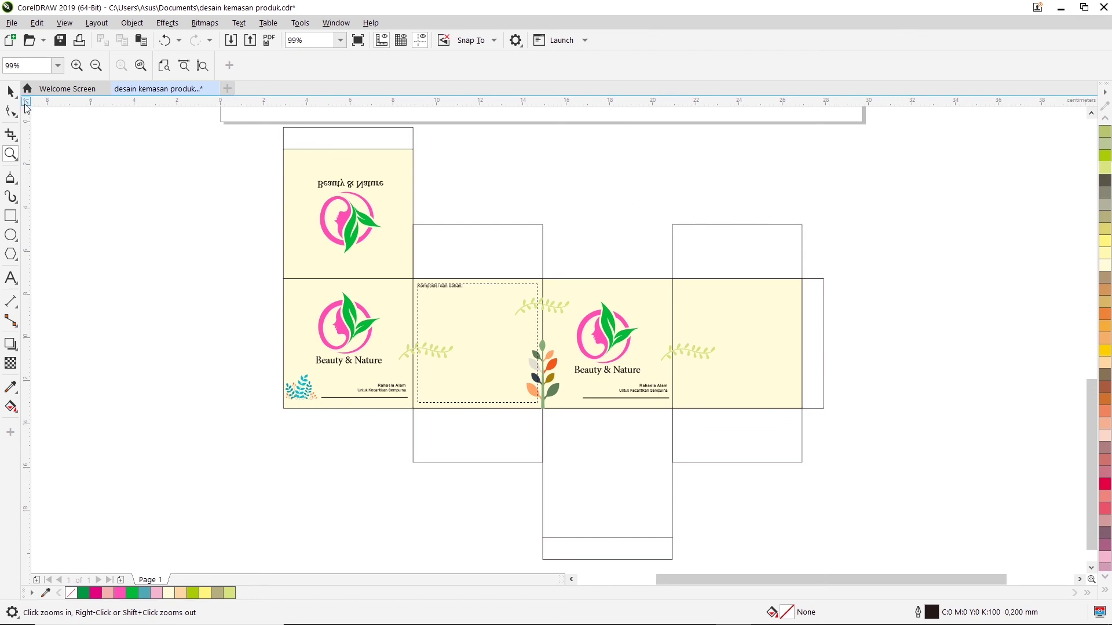
pyautogui.click(11, 91)
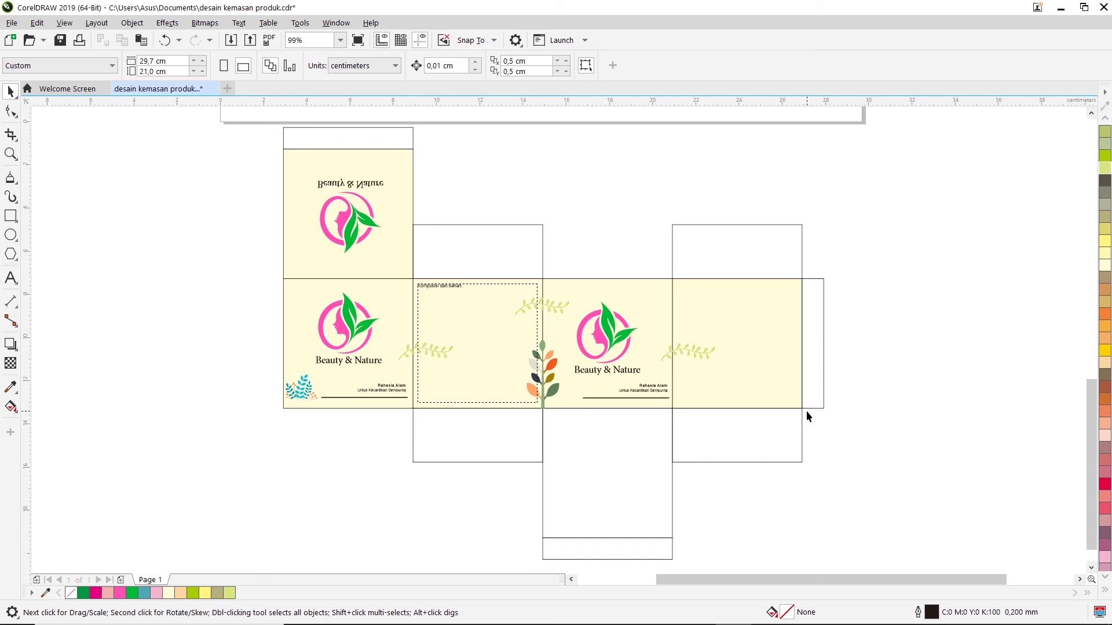
# Save the drawing as desain kemasan produk.cdr, replacing the existing file
pyautogui.click(12, 22)
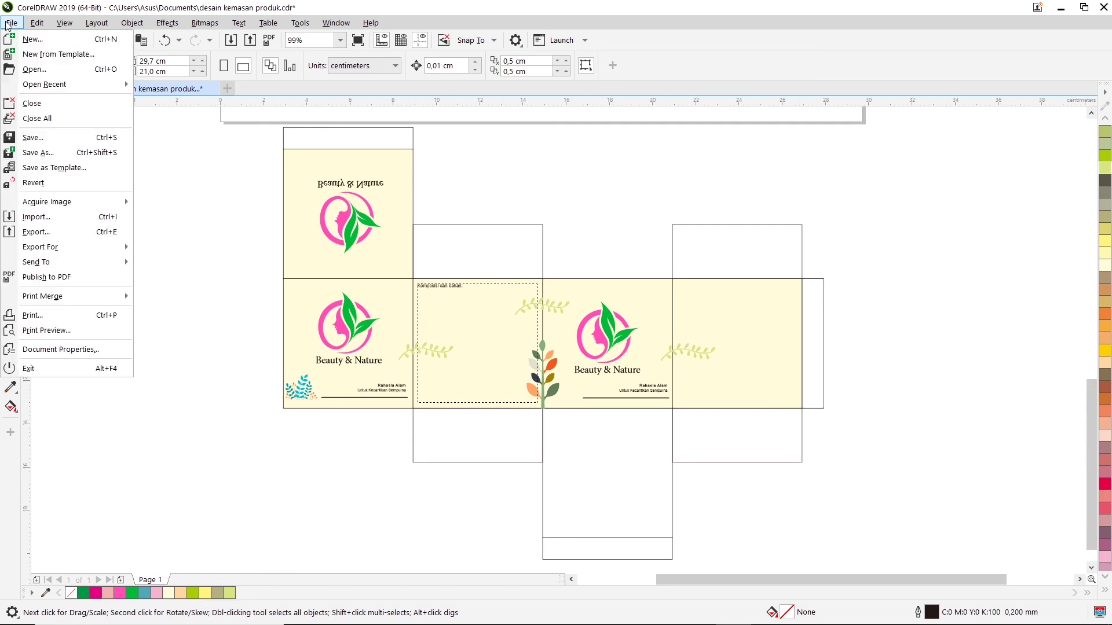
pyautogui.click(37, 154)
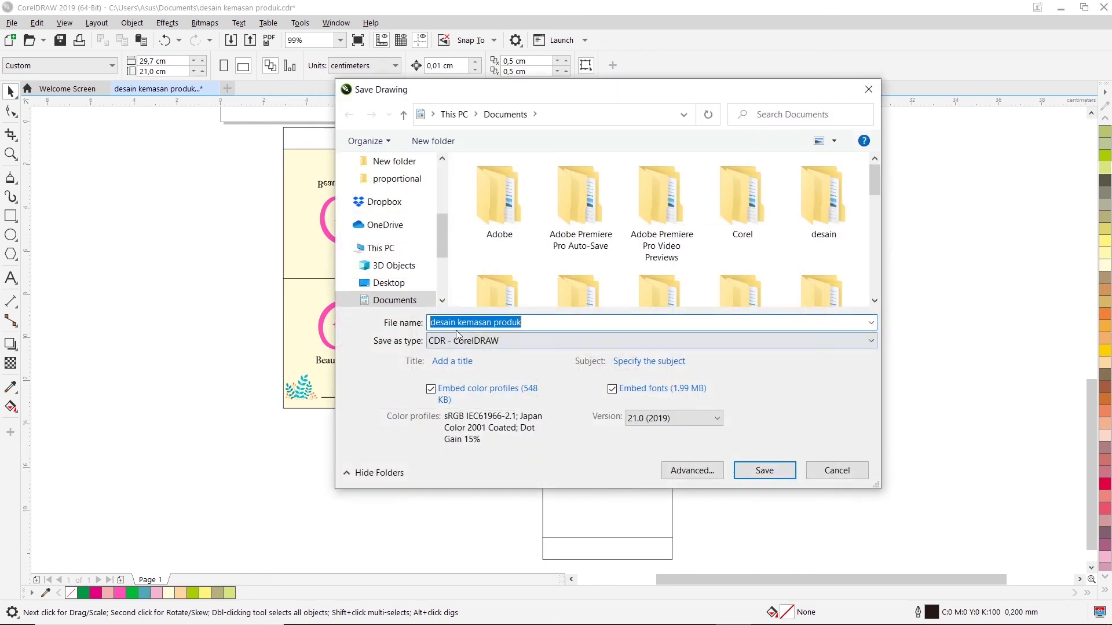
pyautogui.click(762, 470)
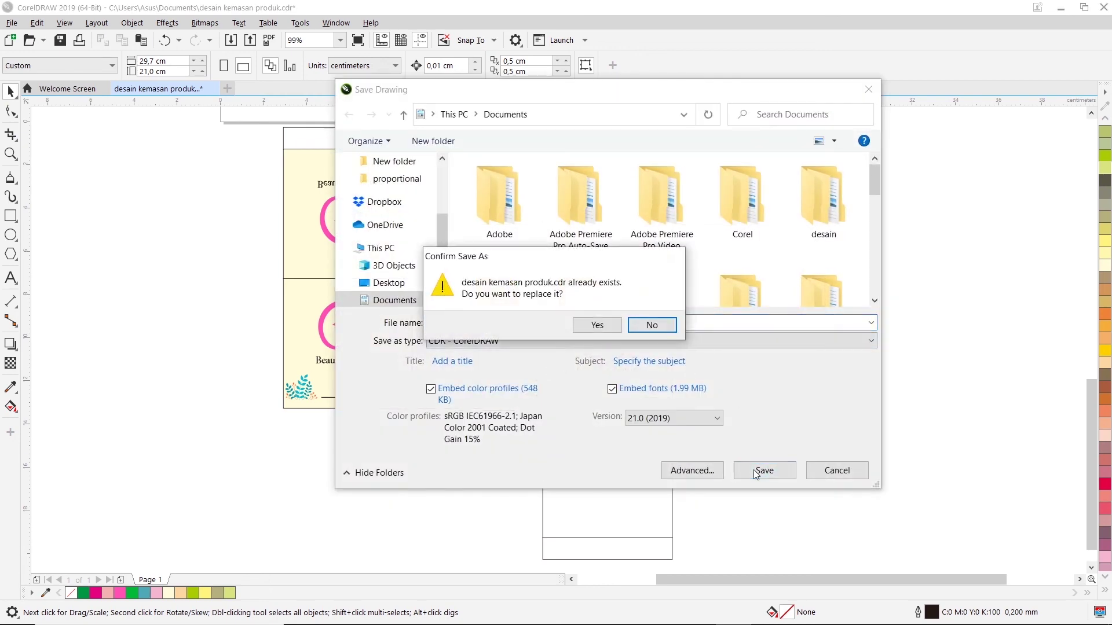
pyautogui.click(603, 323)
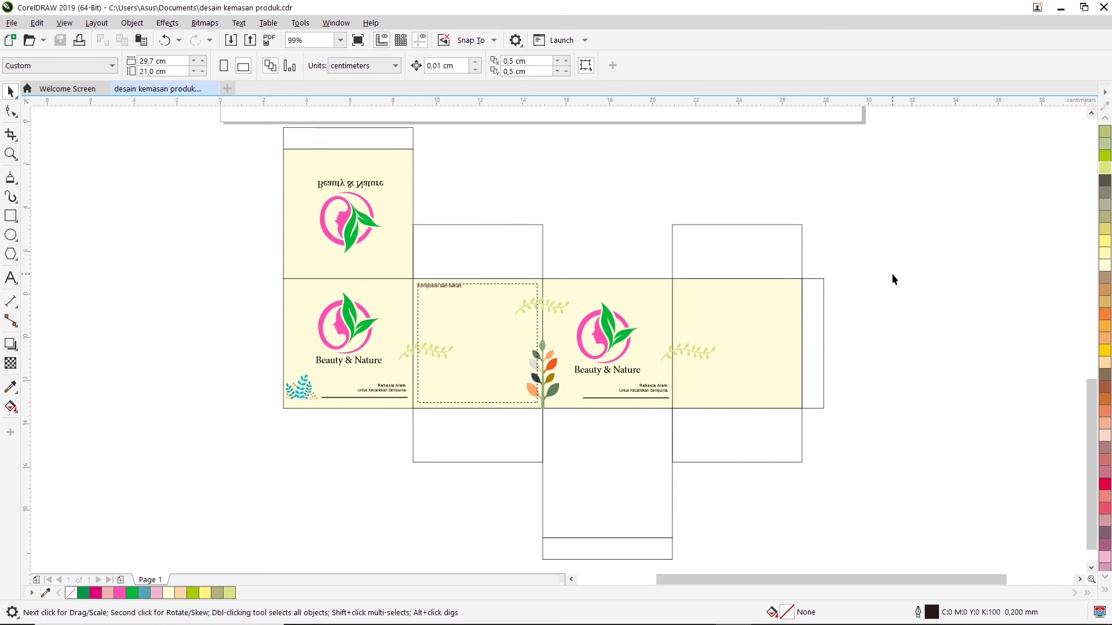
pyautogui.scroll(-1, 892, 277)
pyautogui.click(1079, 579)
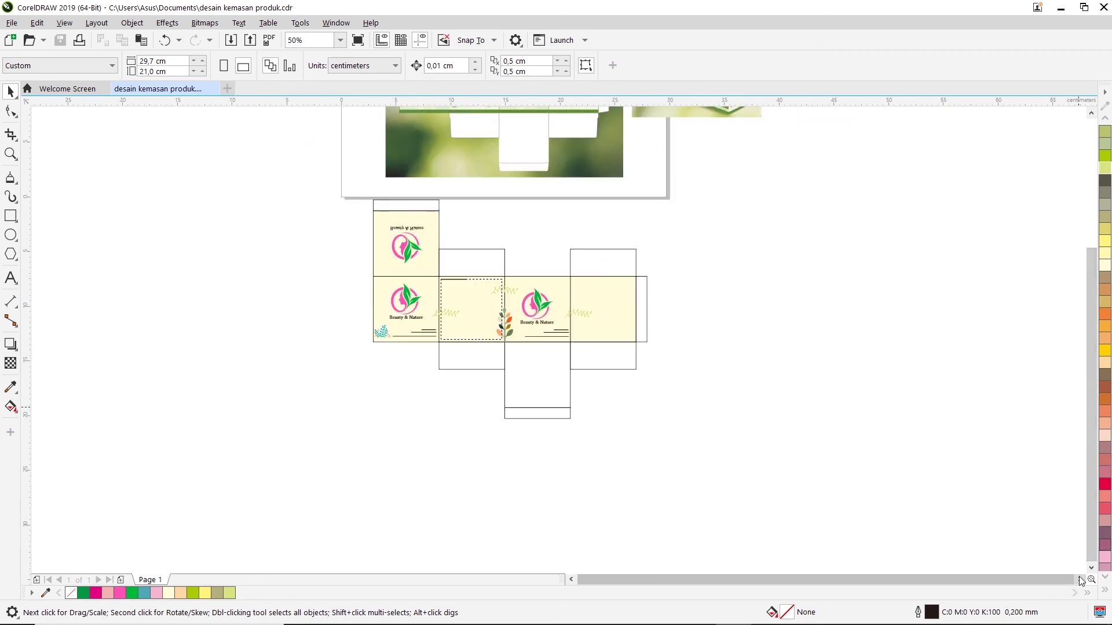
pyautogui.press('z')
pyautogui.moveTo(355, 184)
pyautogui.mouseDown()
pyautogui.moveTo(688, 436)
pyautogui.moveTo(675, 433)
pyautogui.mouseUp()
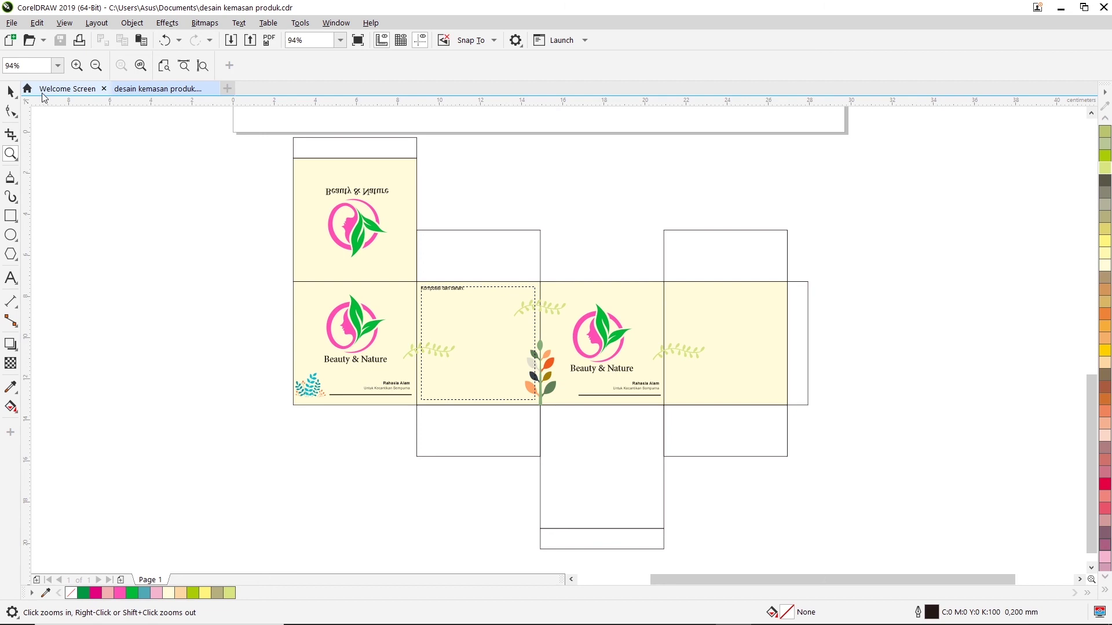
pyautogui.click(10, 91)
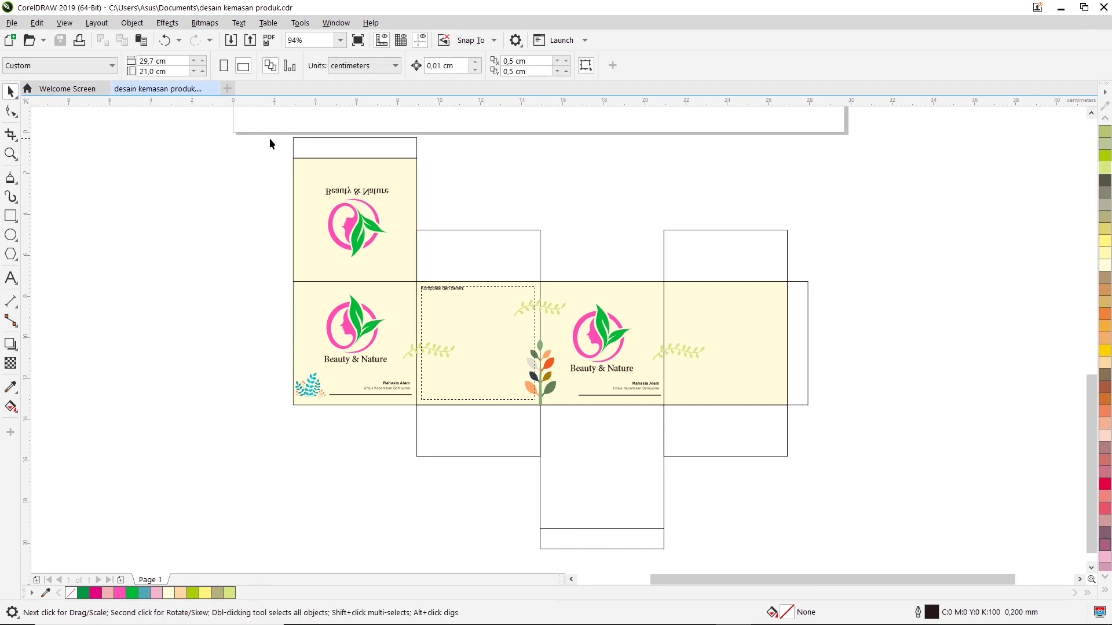